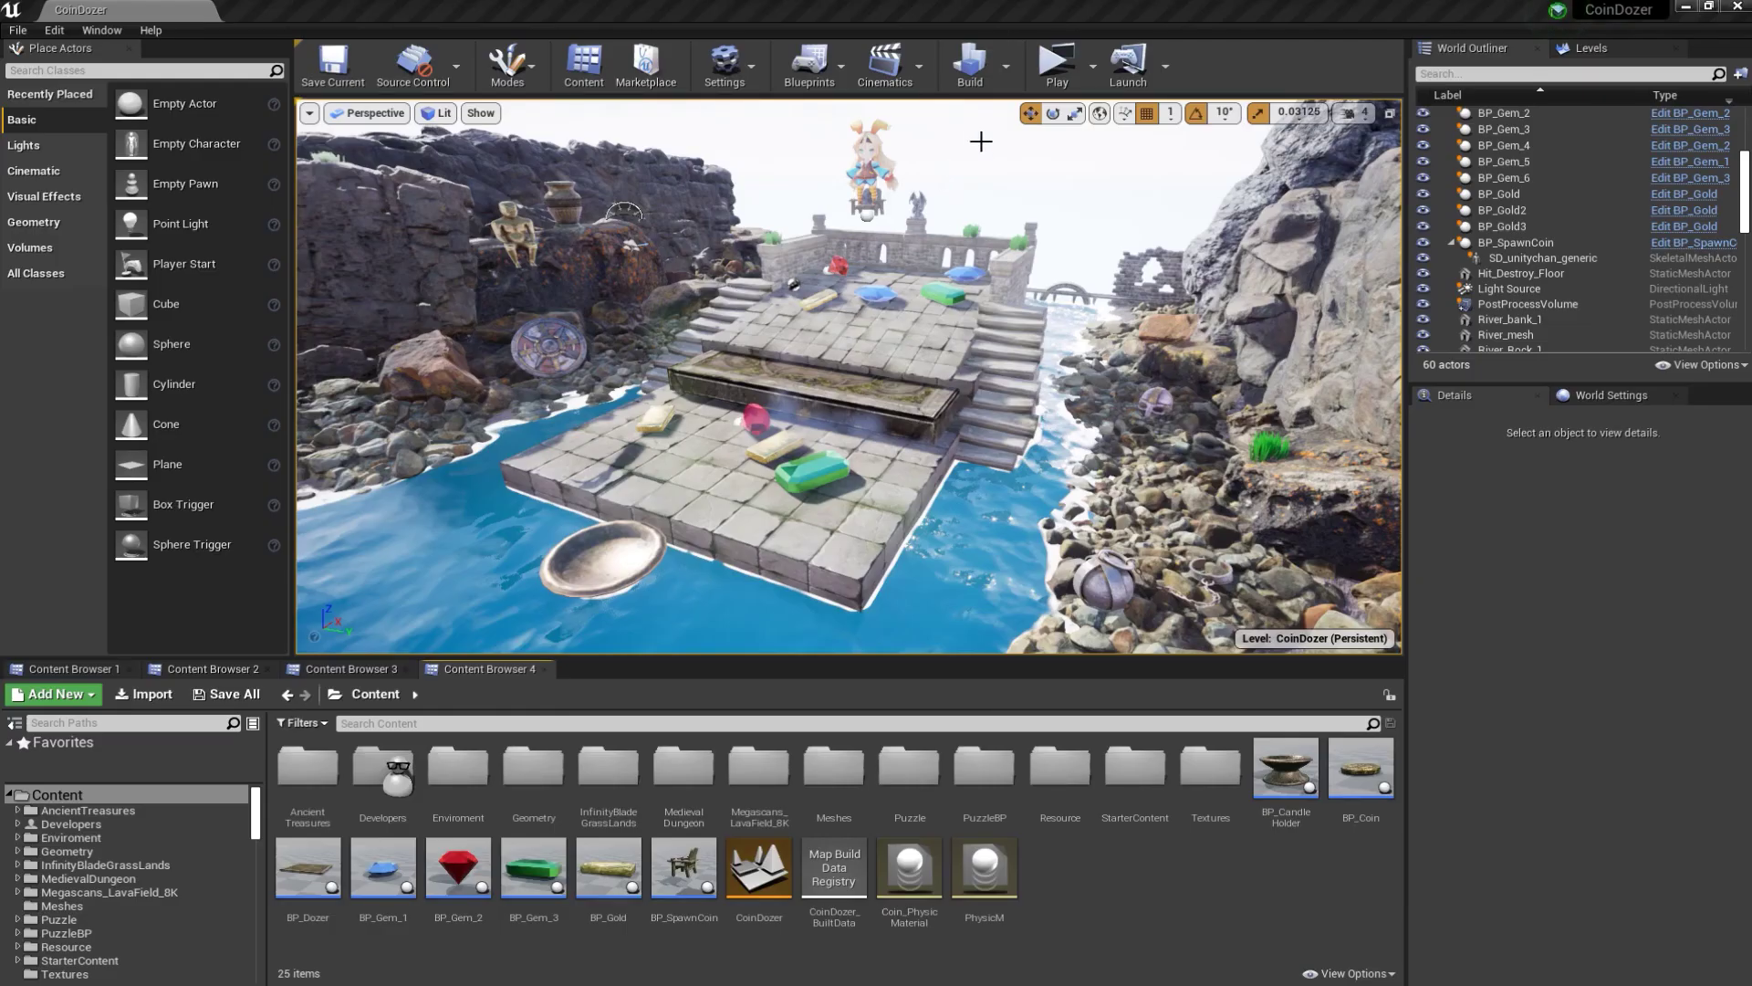
- Play the CoinDozer demo full-screen and drop the first coins onto the pusher platforms
{"action": "left_click", "coordinate": [1056, 62]}
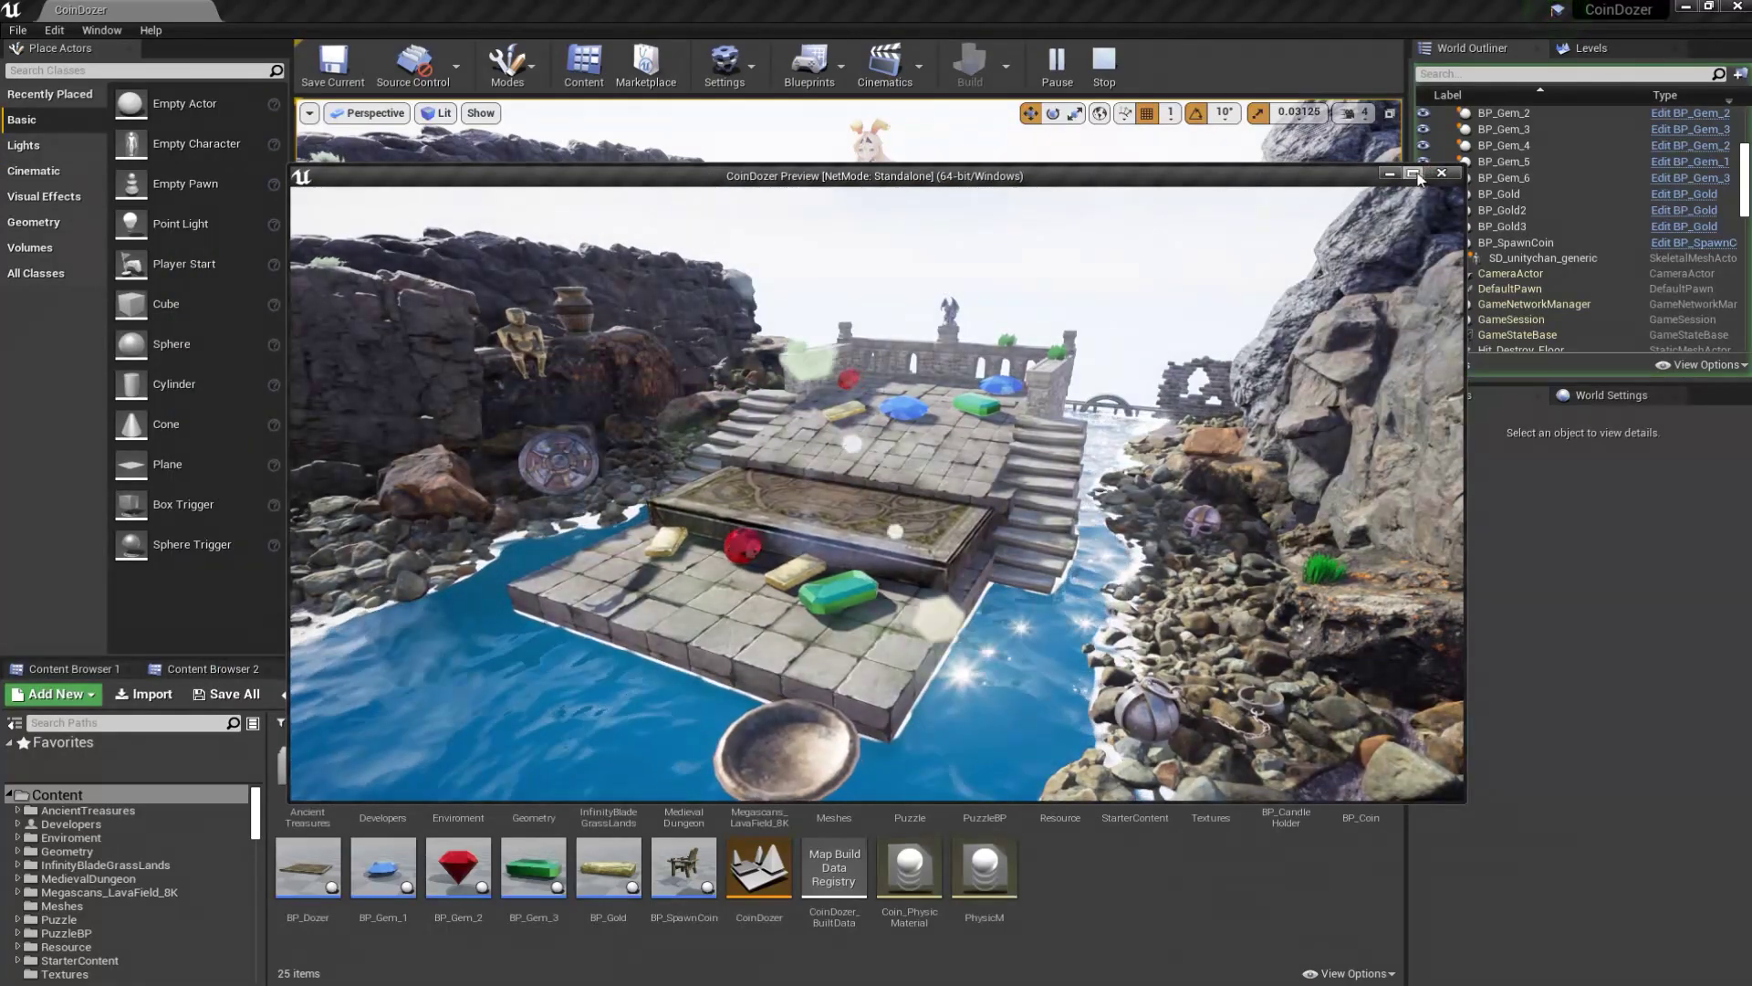
{"action": "left_click", "coordinate": [1415, 174]}
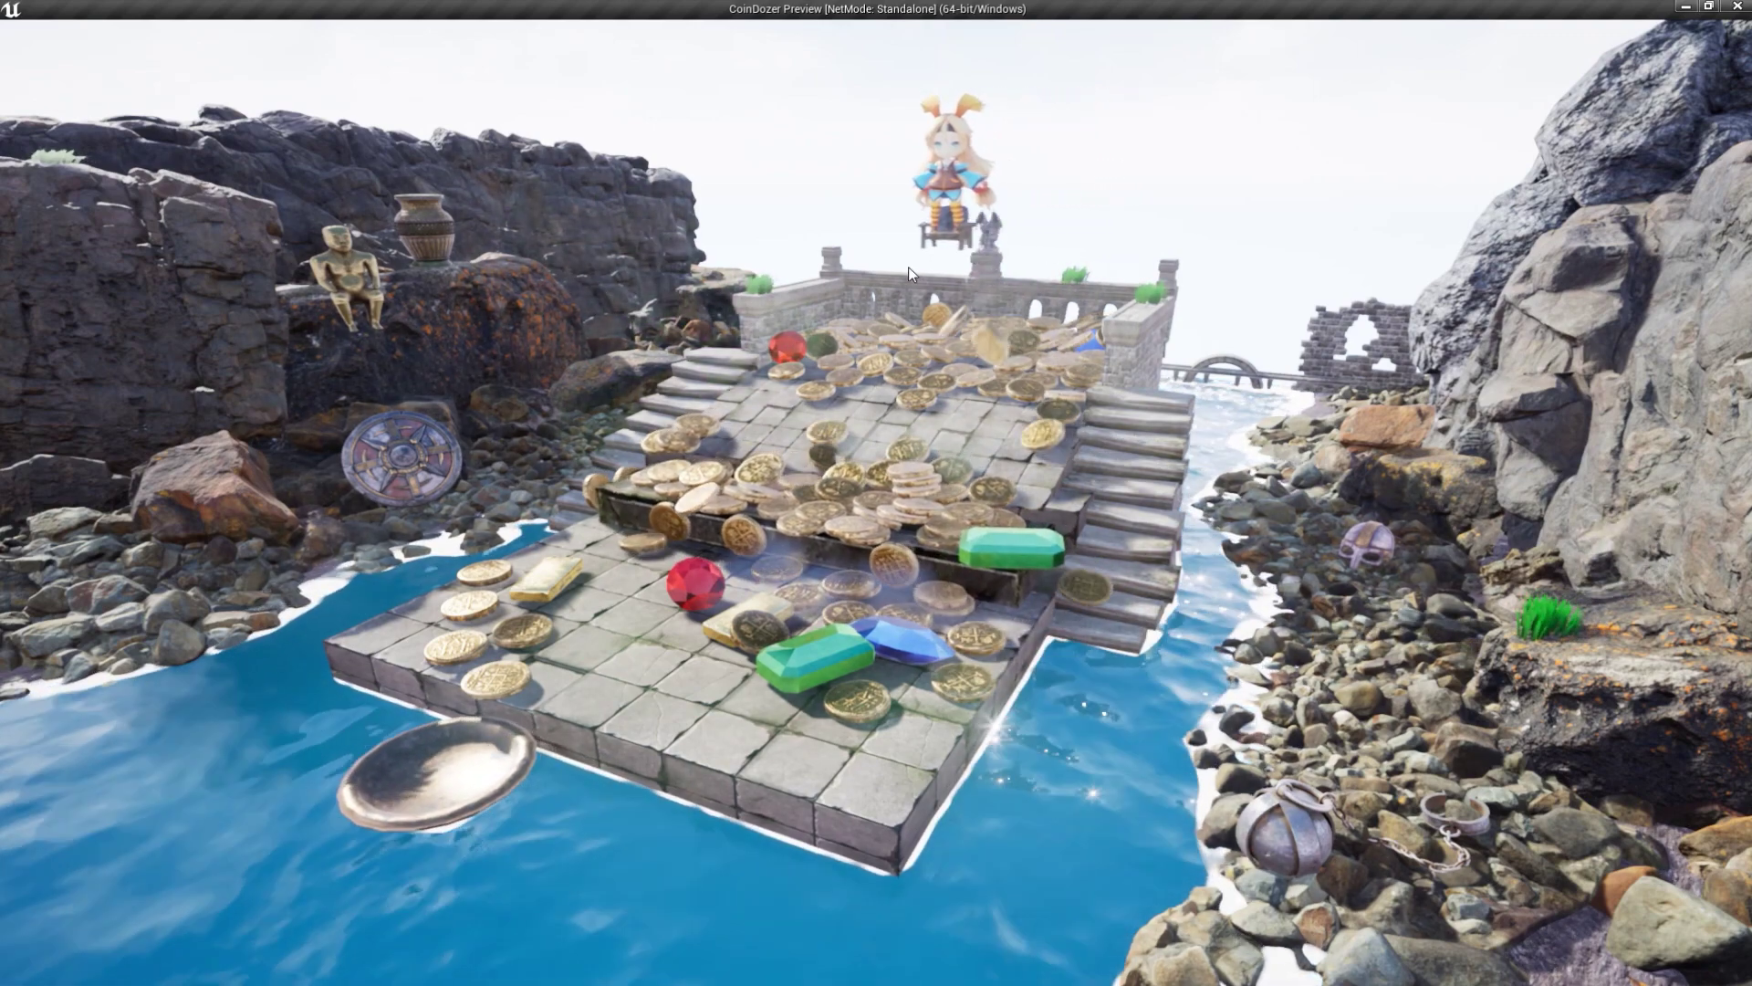
{"action": "left_click", "coordinate": [766, 233]}
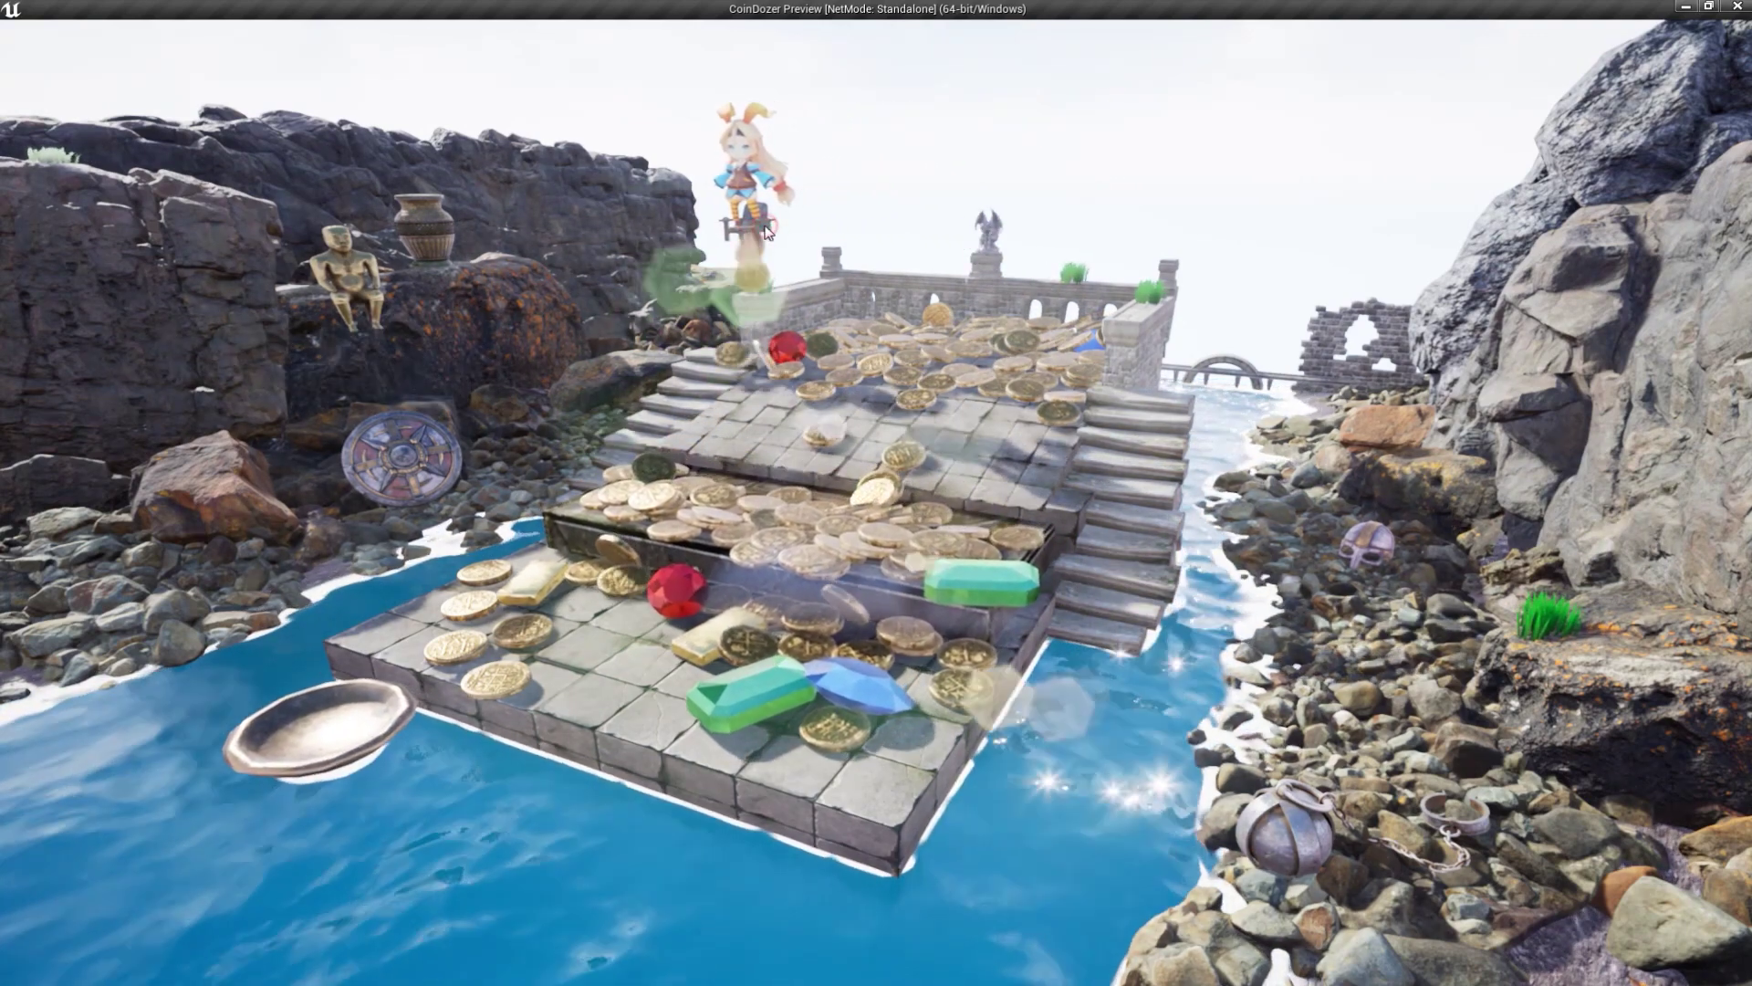
{"action": "left_click", "coordinate": [960, 232]}
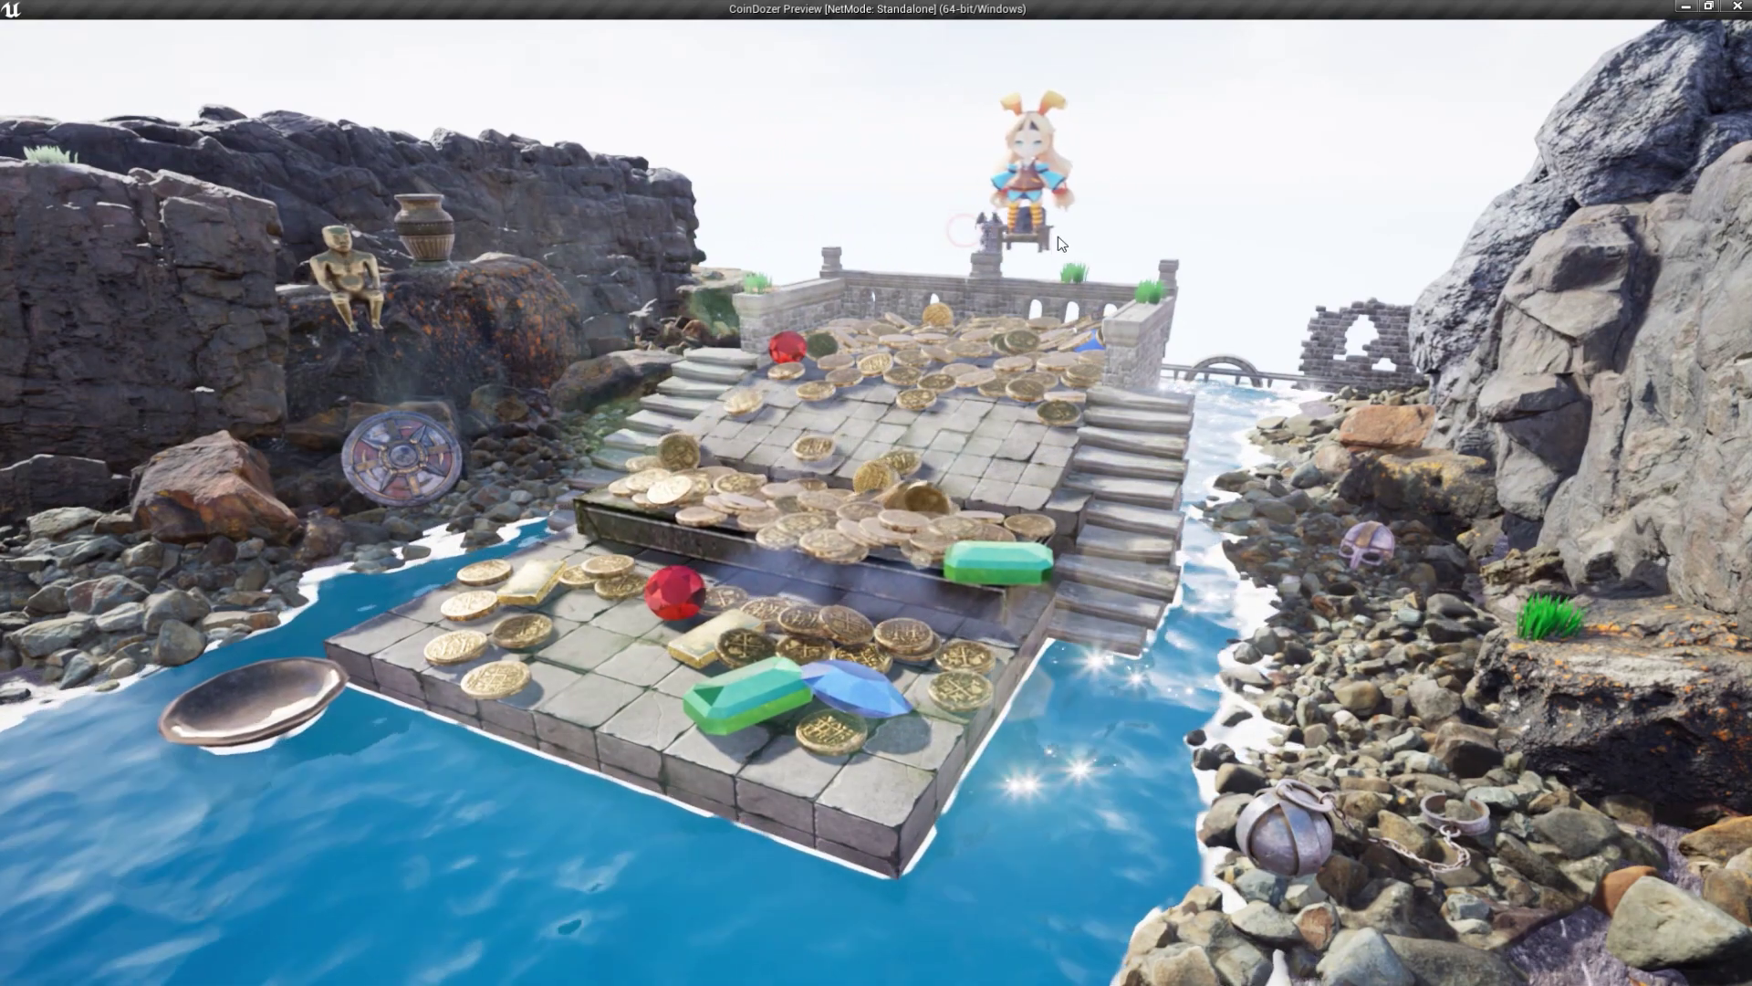
{"action": "left_click", "coordinate": [1081, 245]}
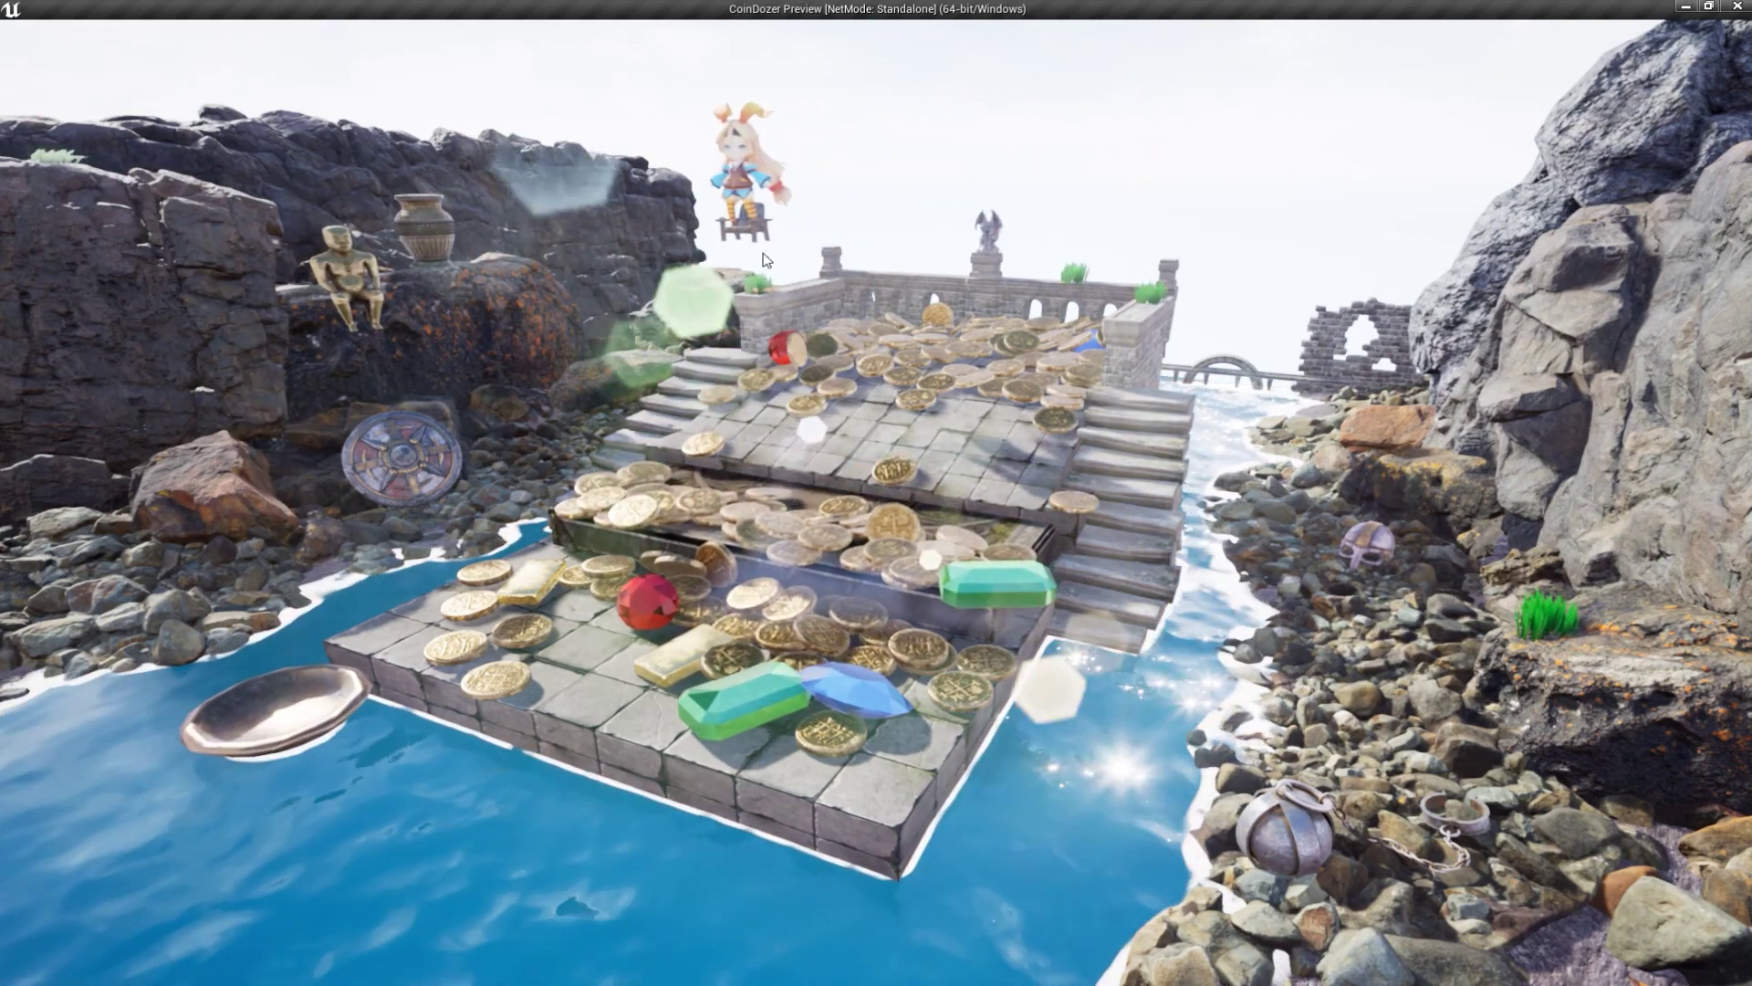
{"action": "left_click", "coordinate": [954, 254]}
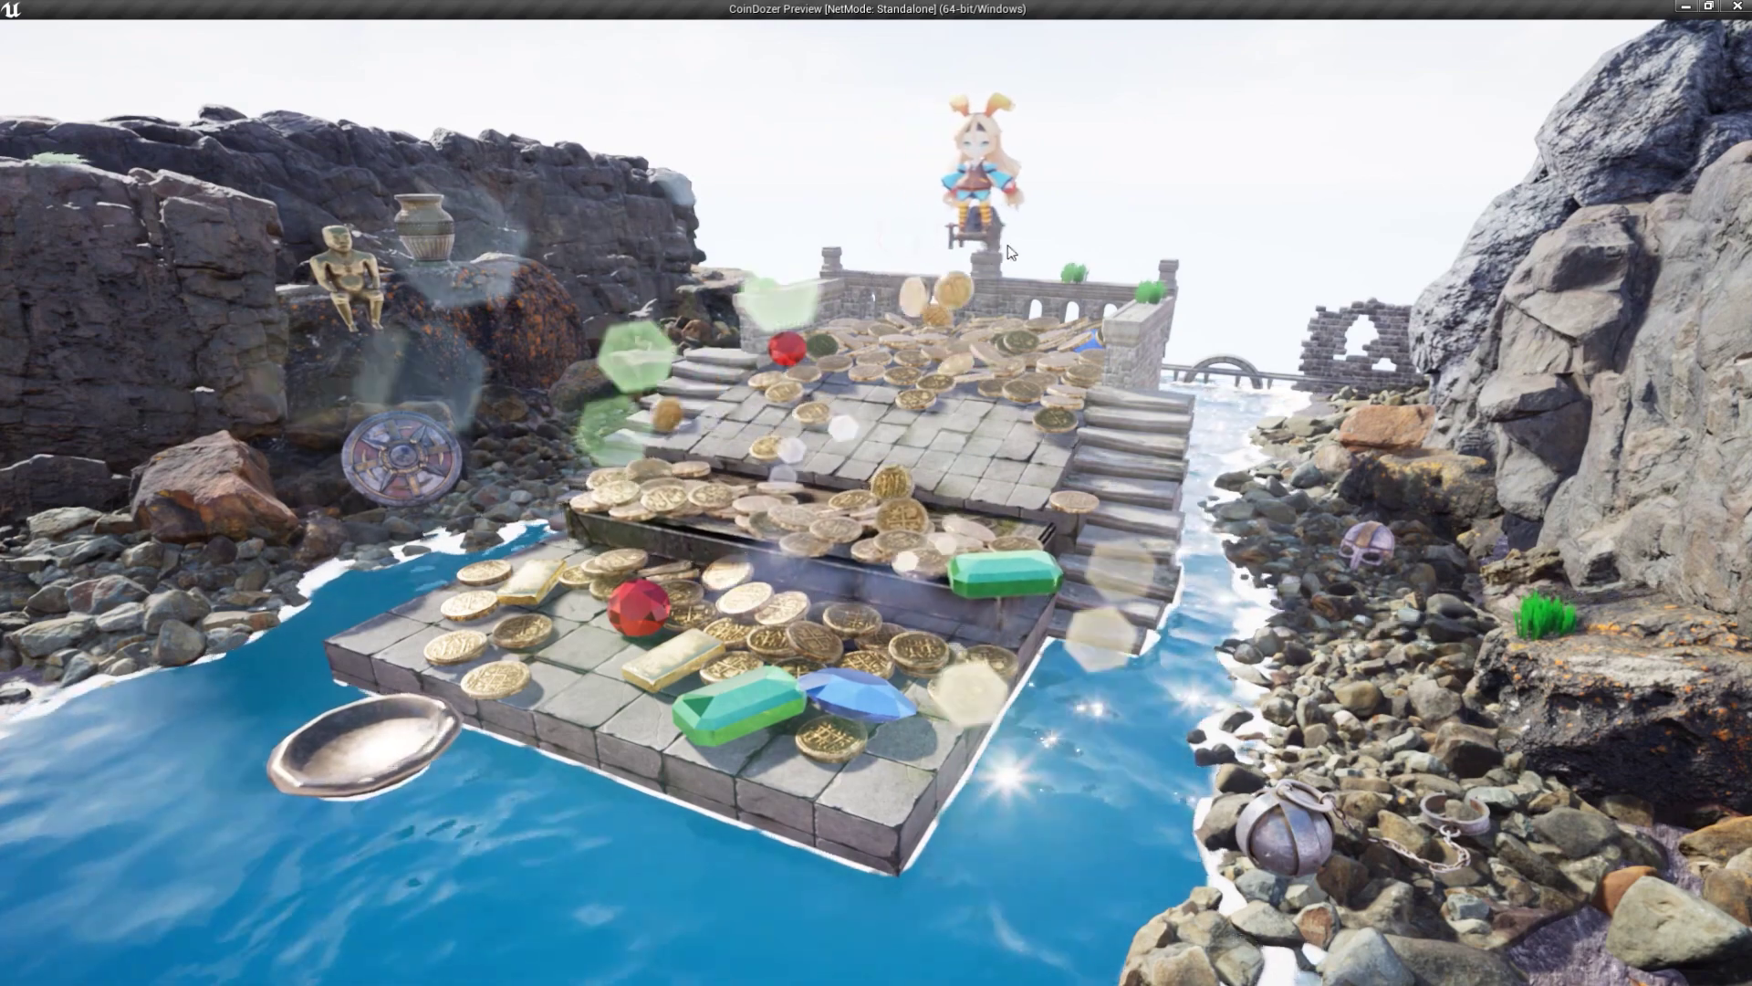
{"action": "left_click", "coordinate": [1109, 249]}
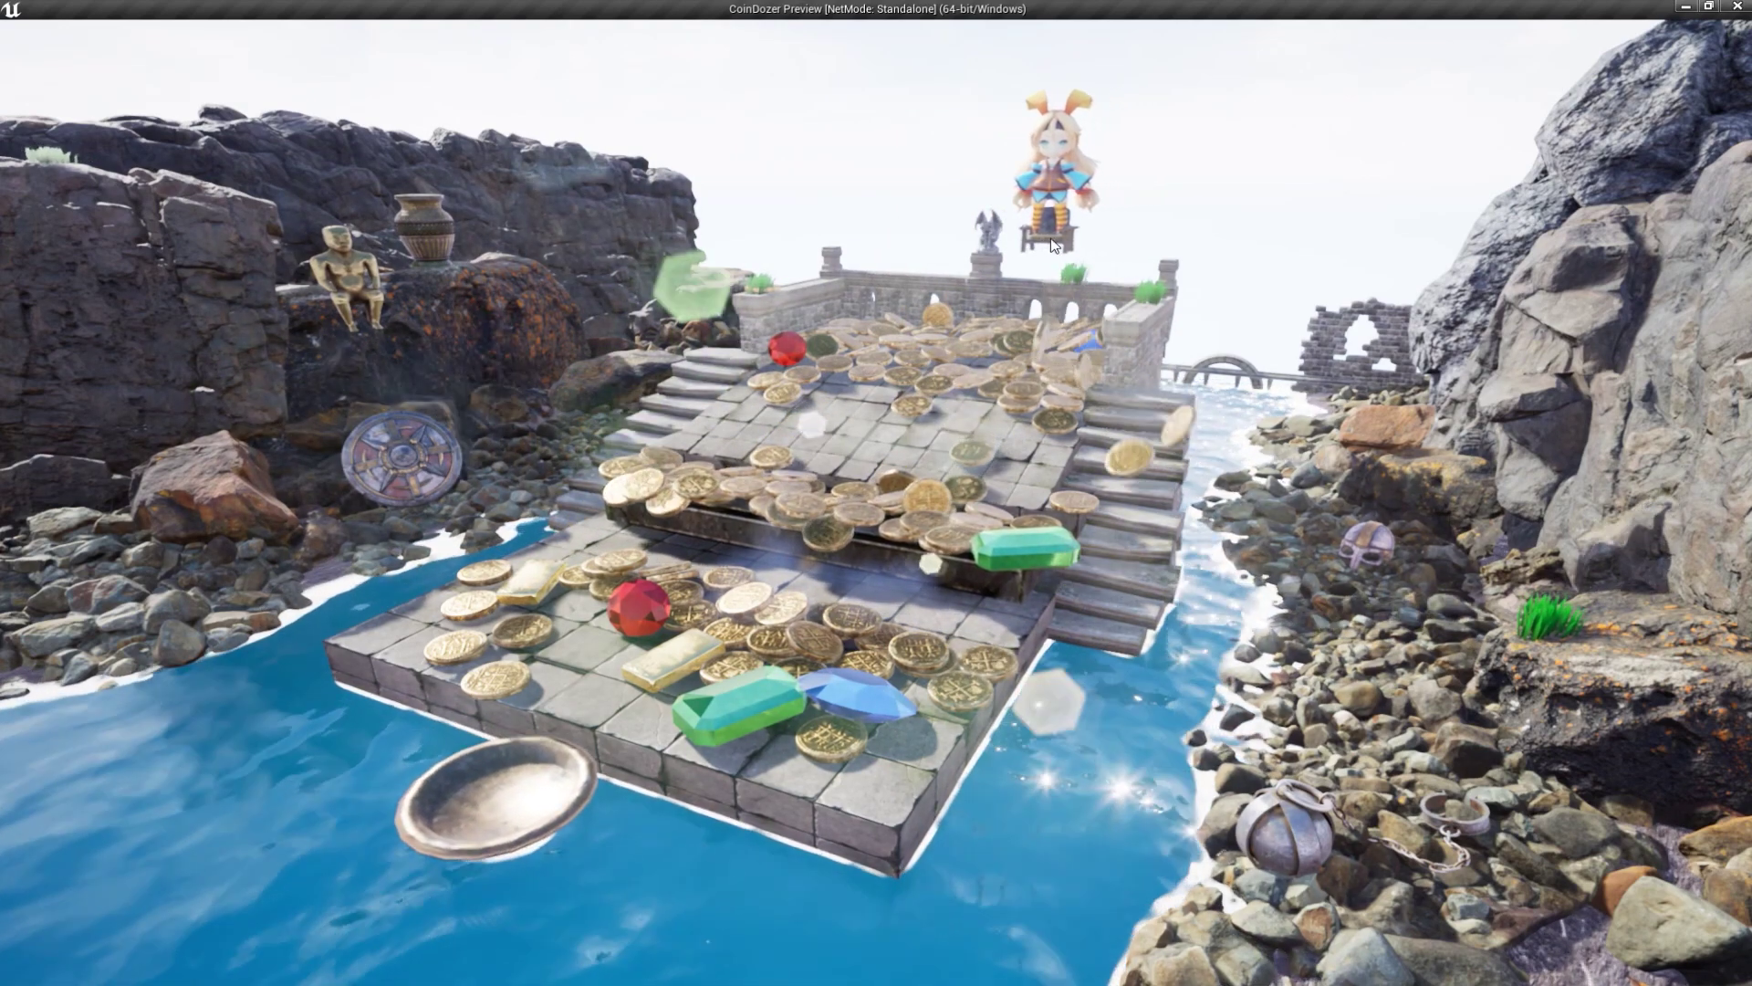
- Keep dropping coins across the left, back and right of the pushers
{"action": "left_click", "coordinate": [802, 240]}
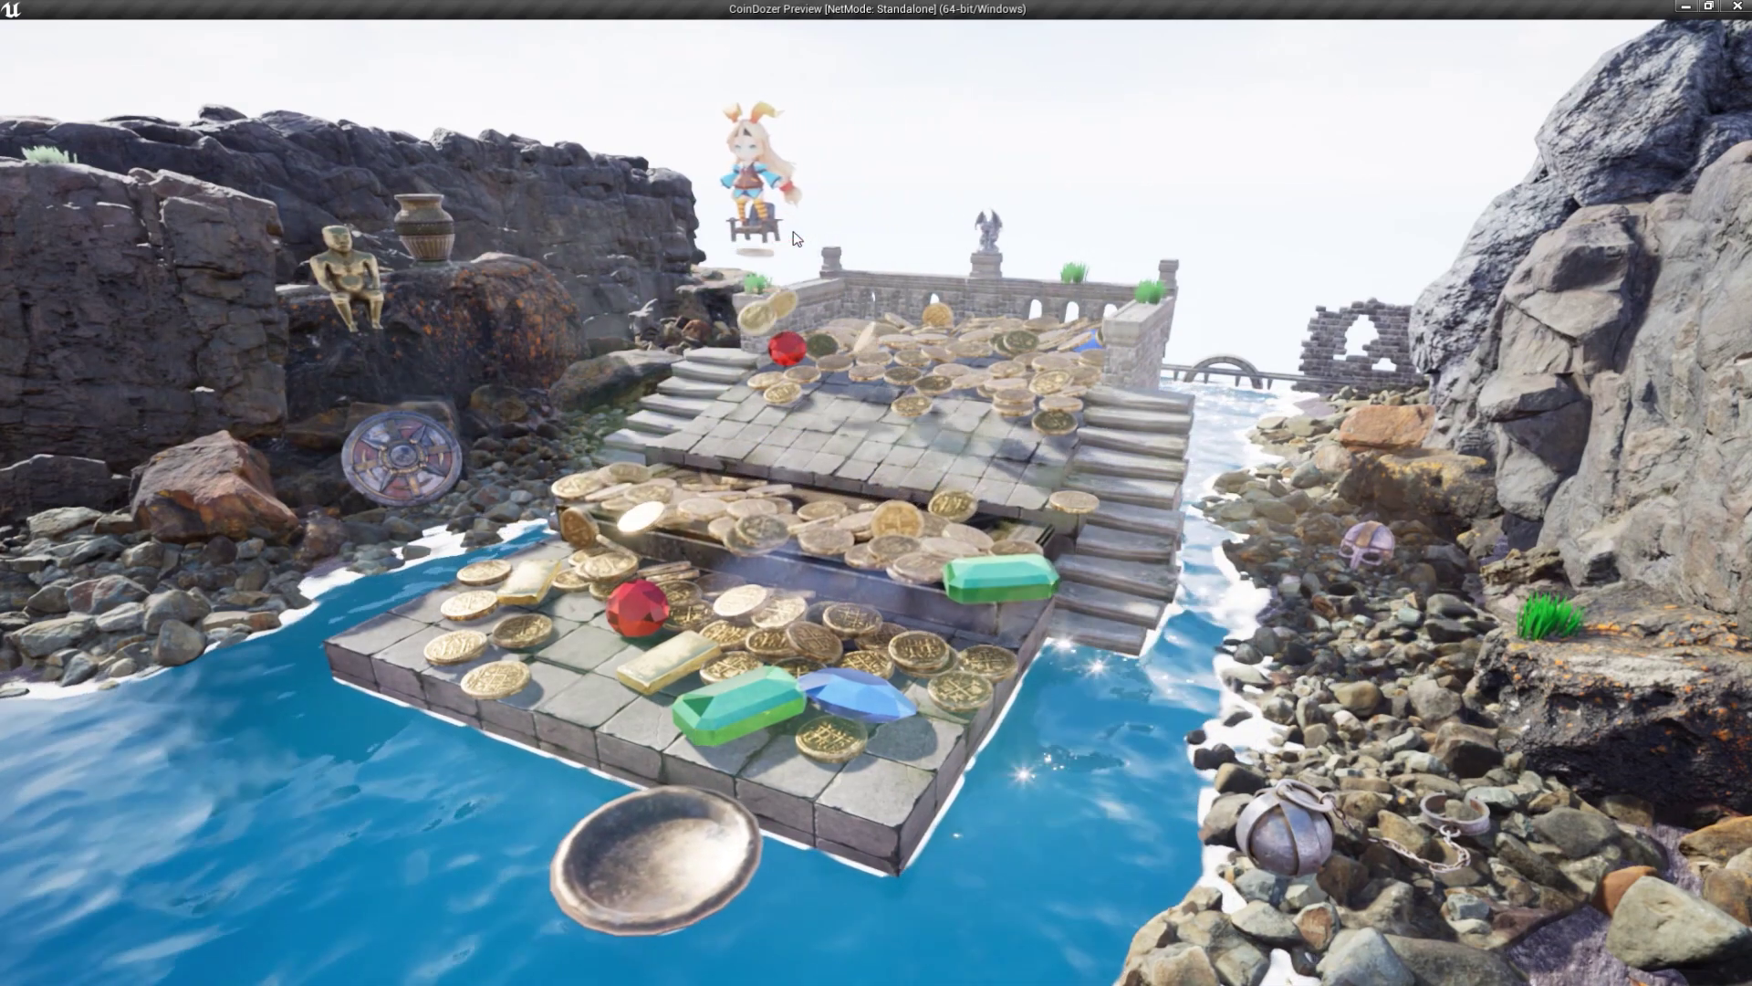
{"action": "left_click", "coordinate": [940, 240]}
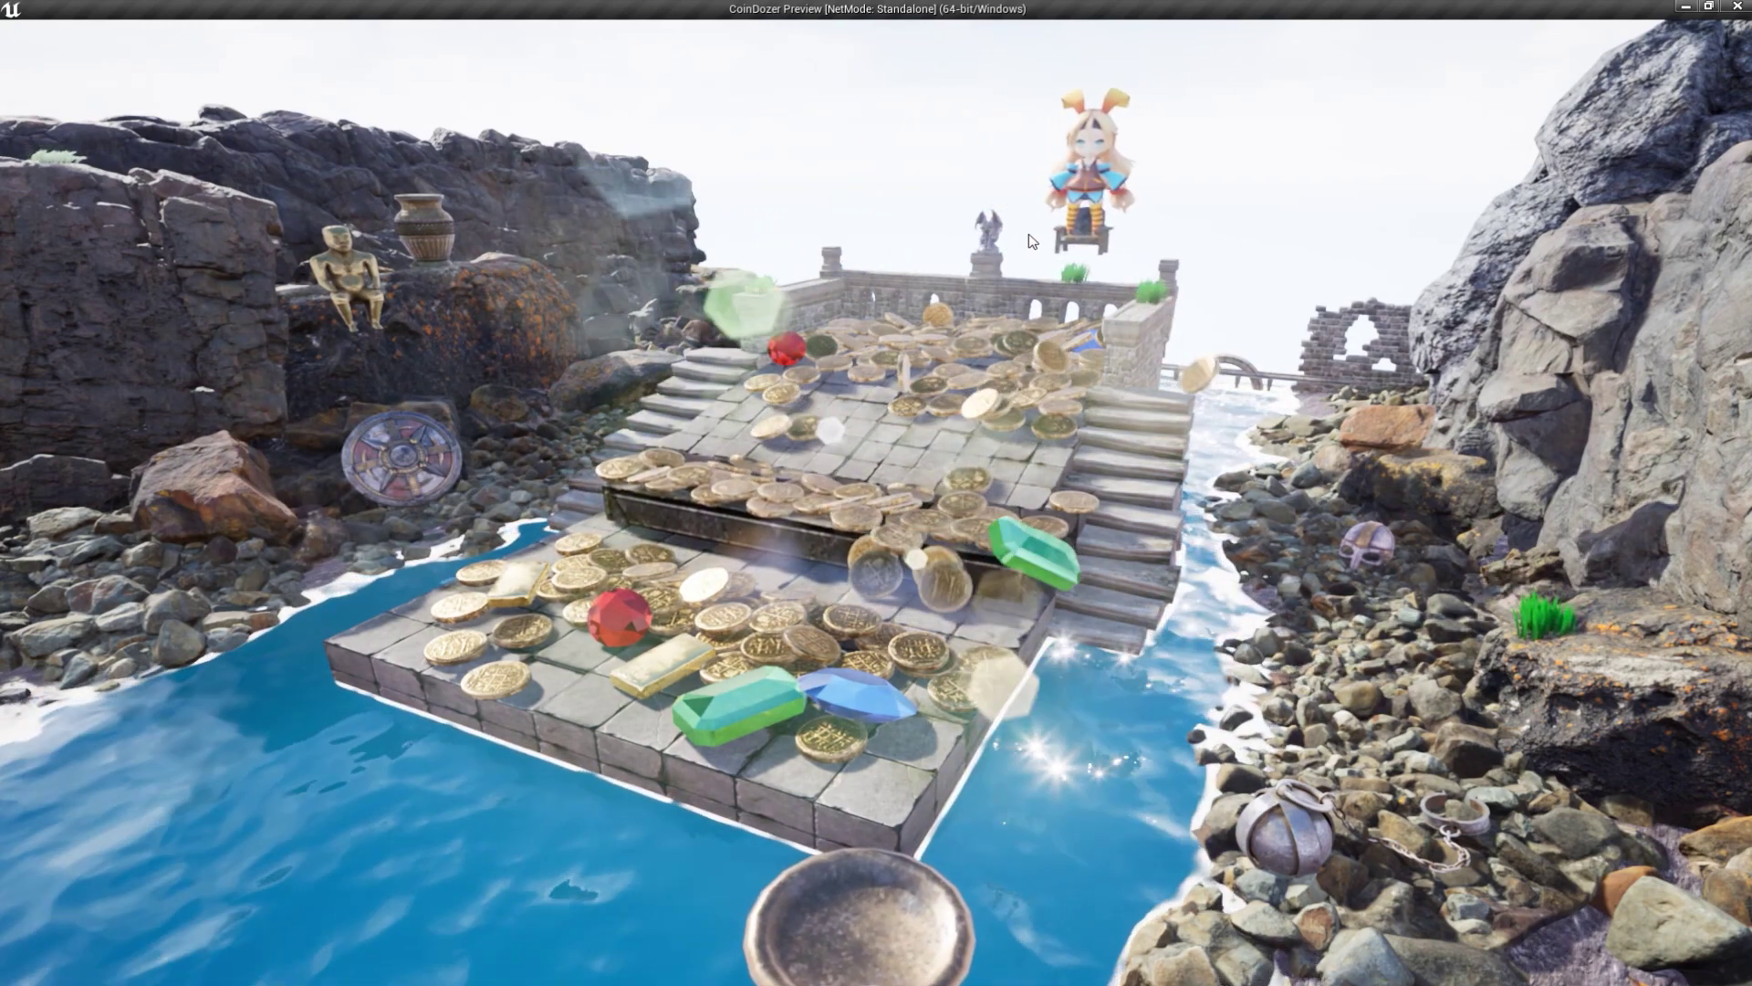
{"action": "left_click", "coordinate": [786, 235]}
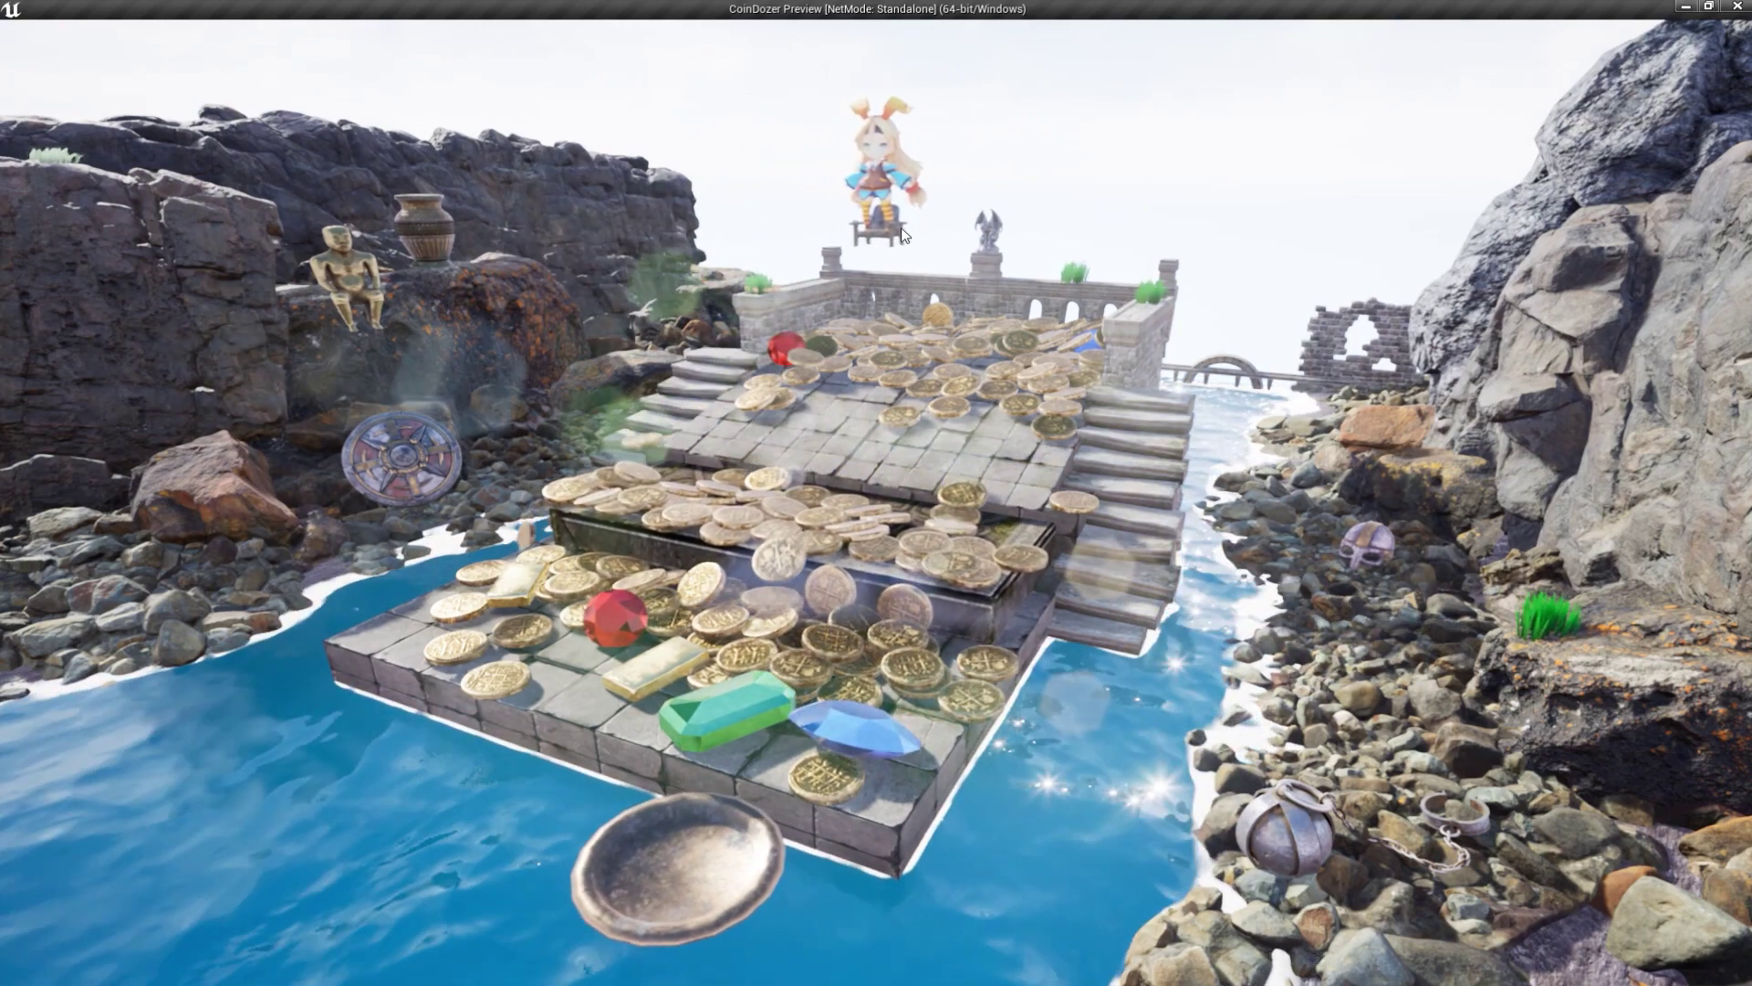
{"action": "left_click", "coordinate": [1091, 241]}
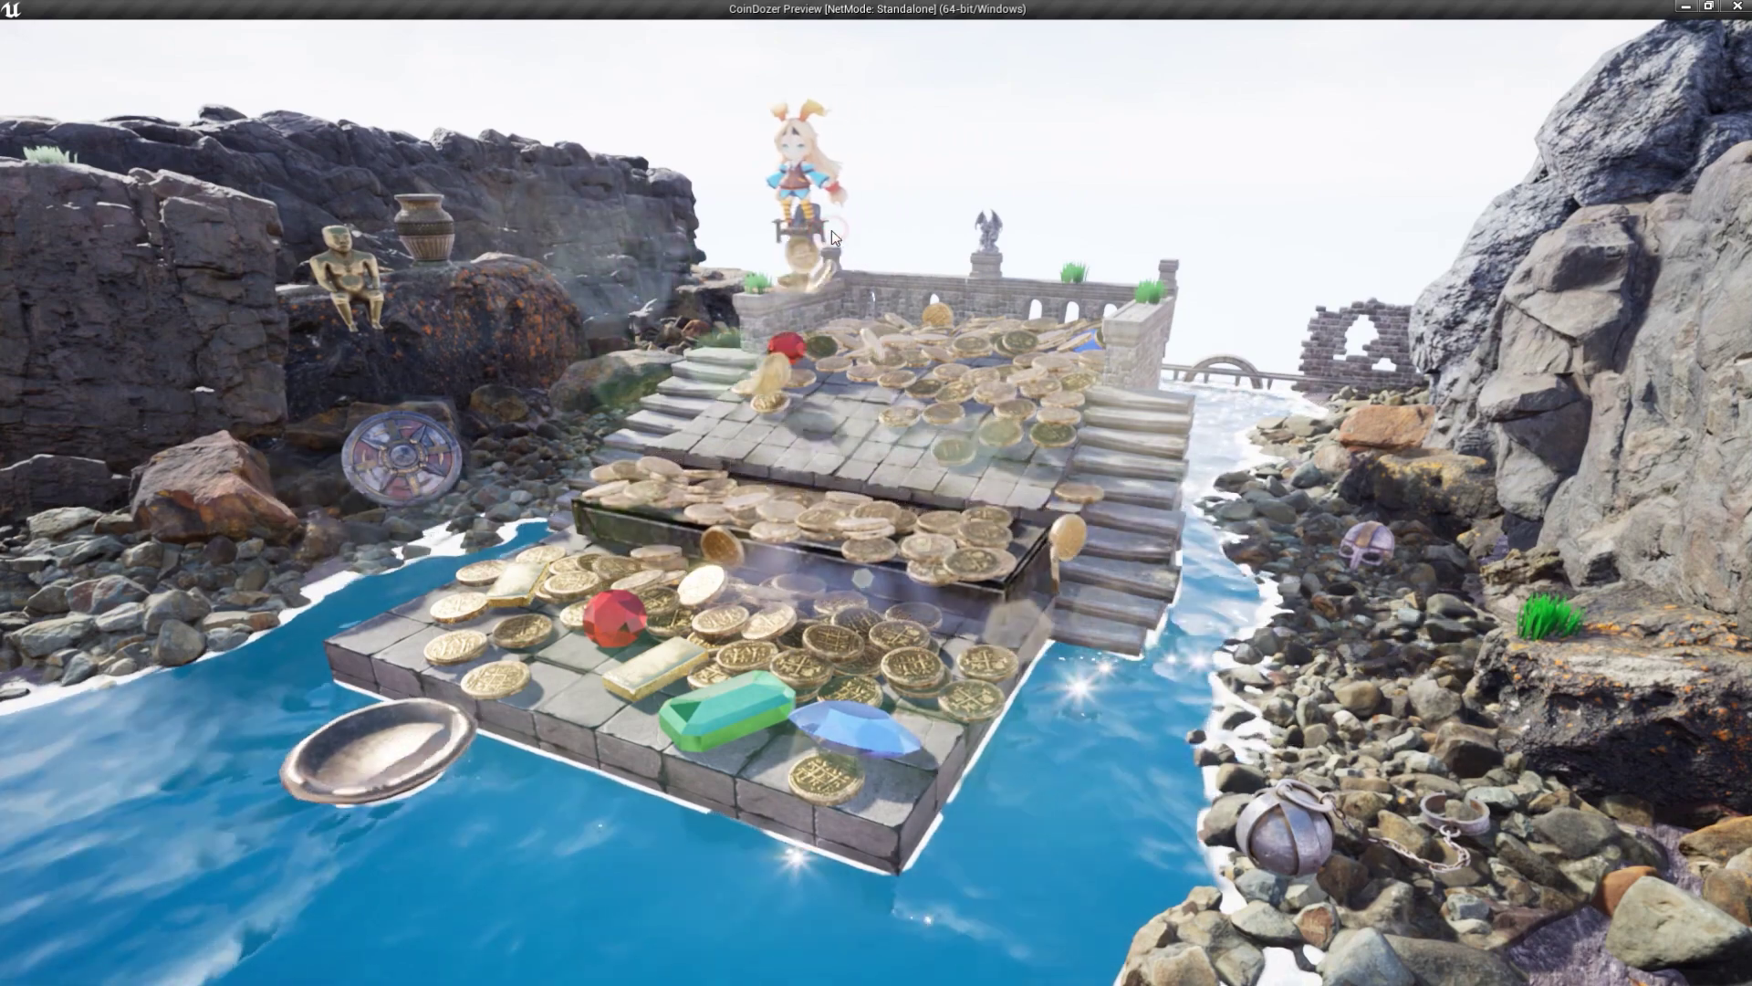
{"action": "left_click", "coordinate": [809, 239]}
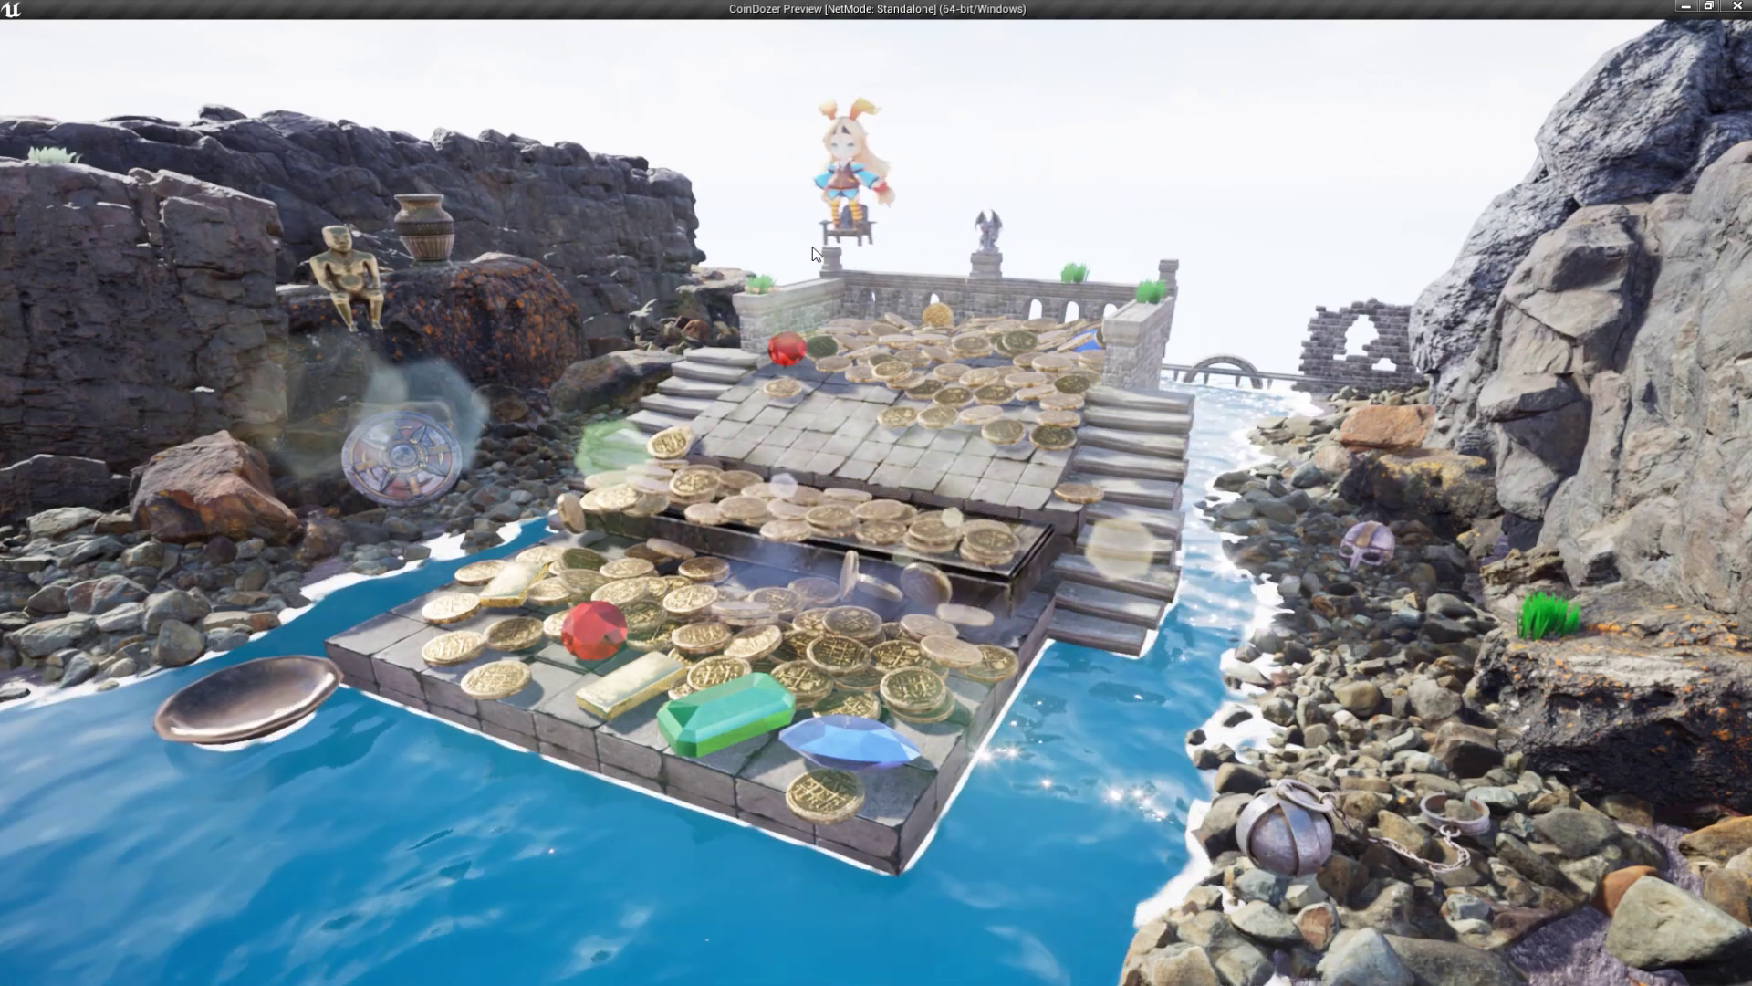
{"action": "left_click", "coordinate": [817, 237]}
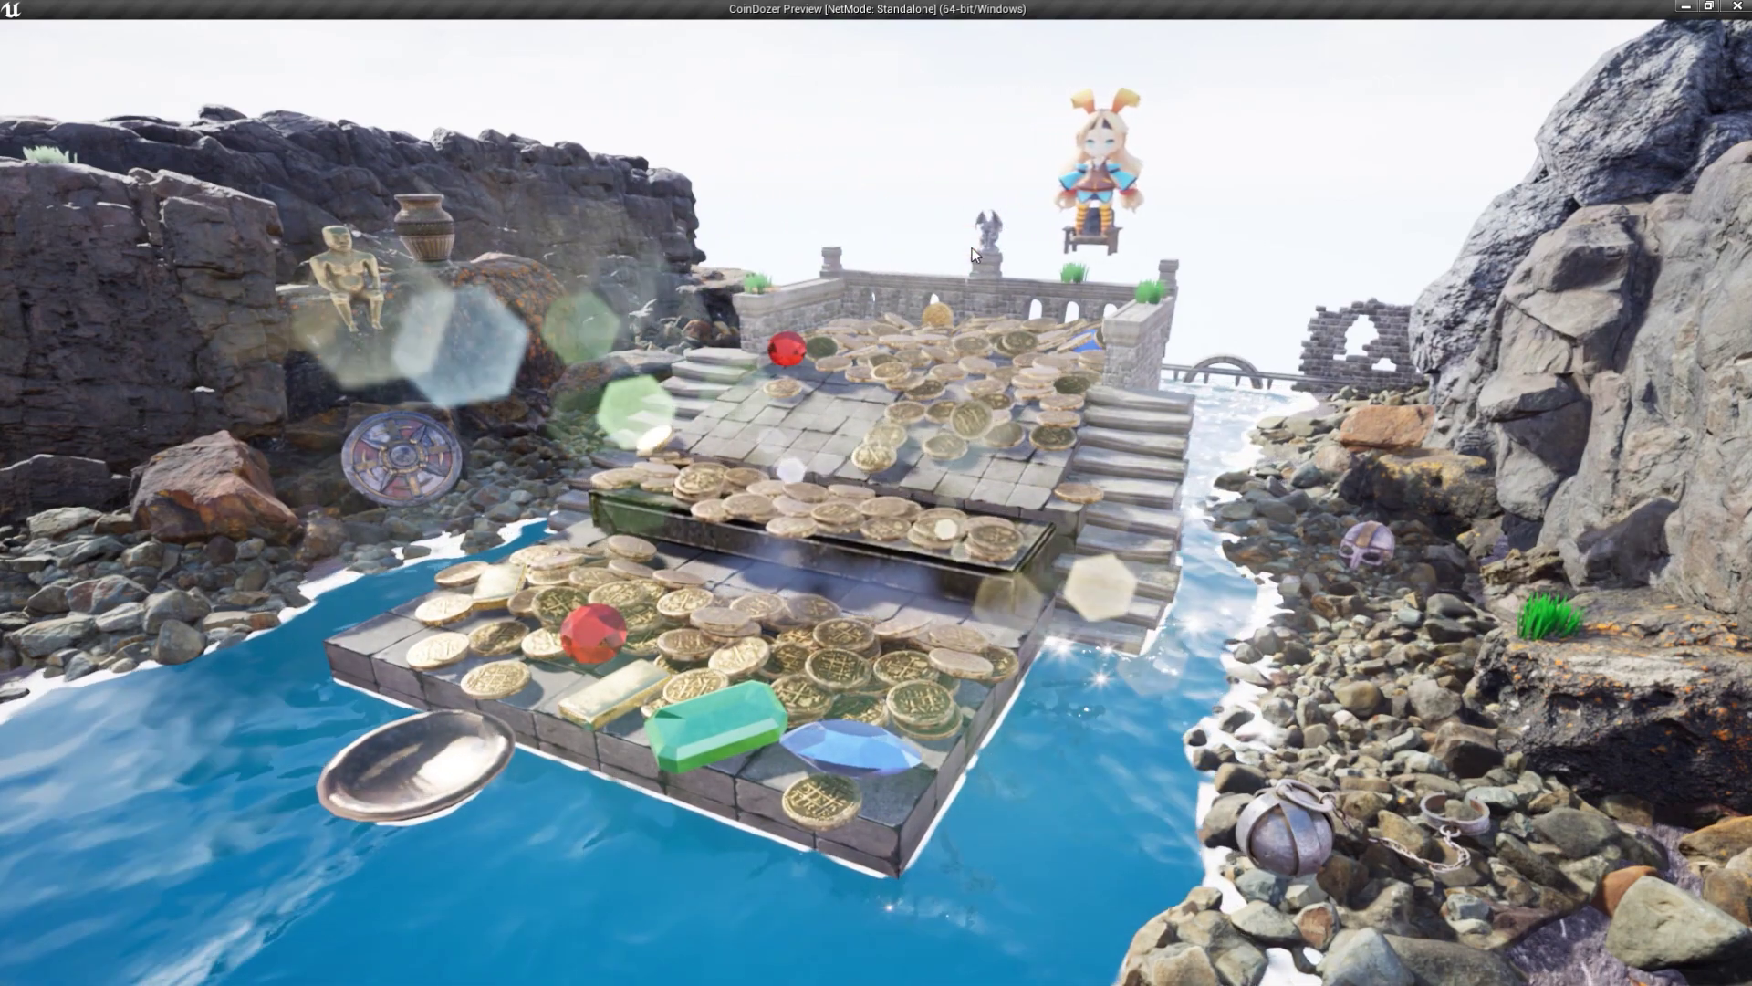
{"action": "left_click", "coordinate": [858, 244]}
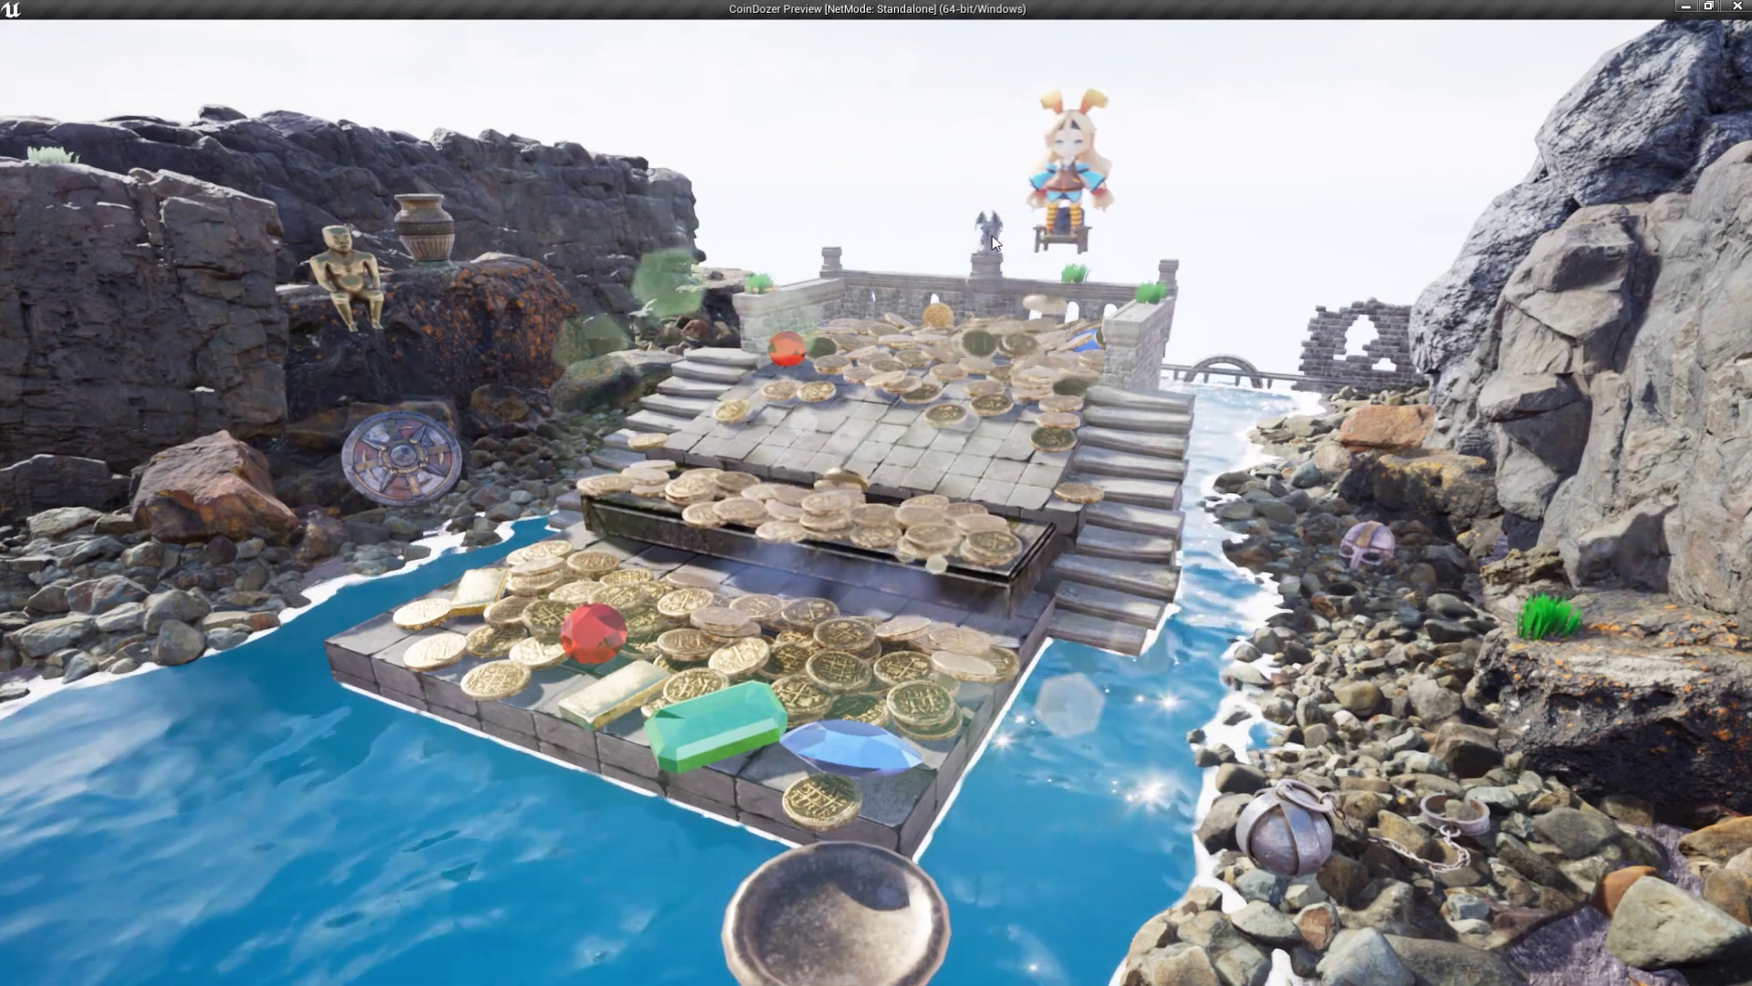
{"action": "left_click", "coordinate": [928, 234]}
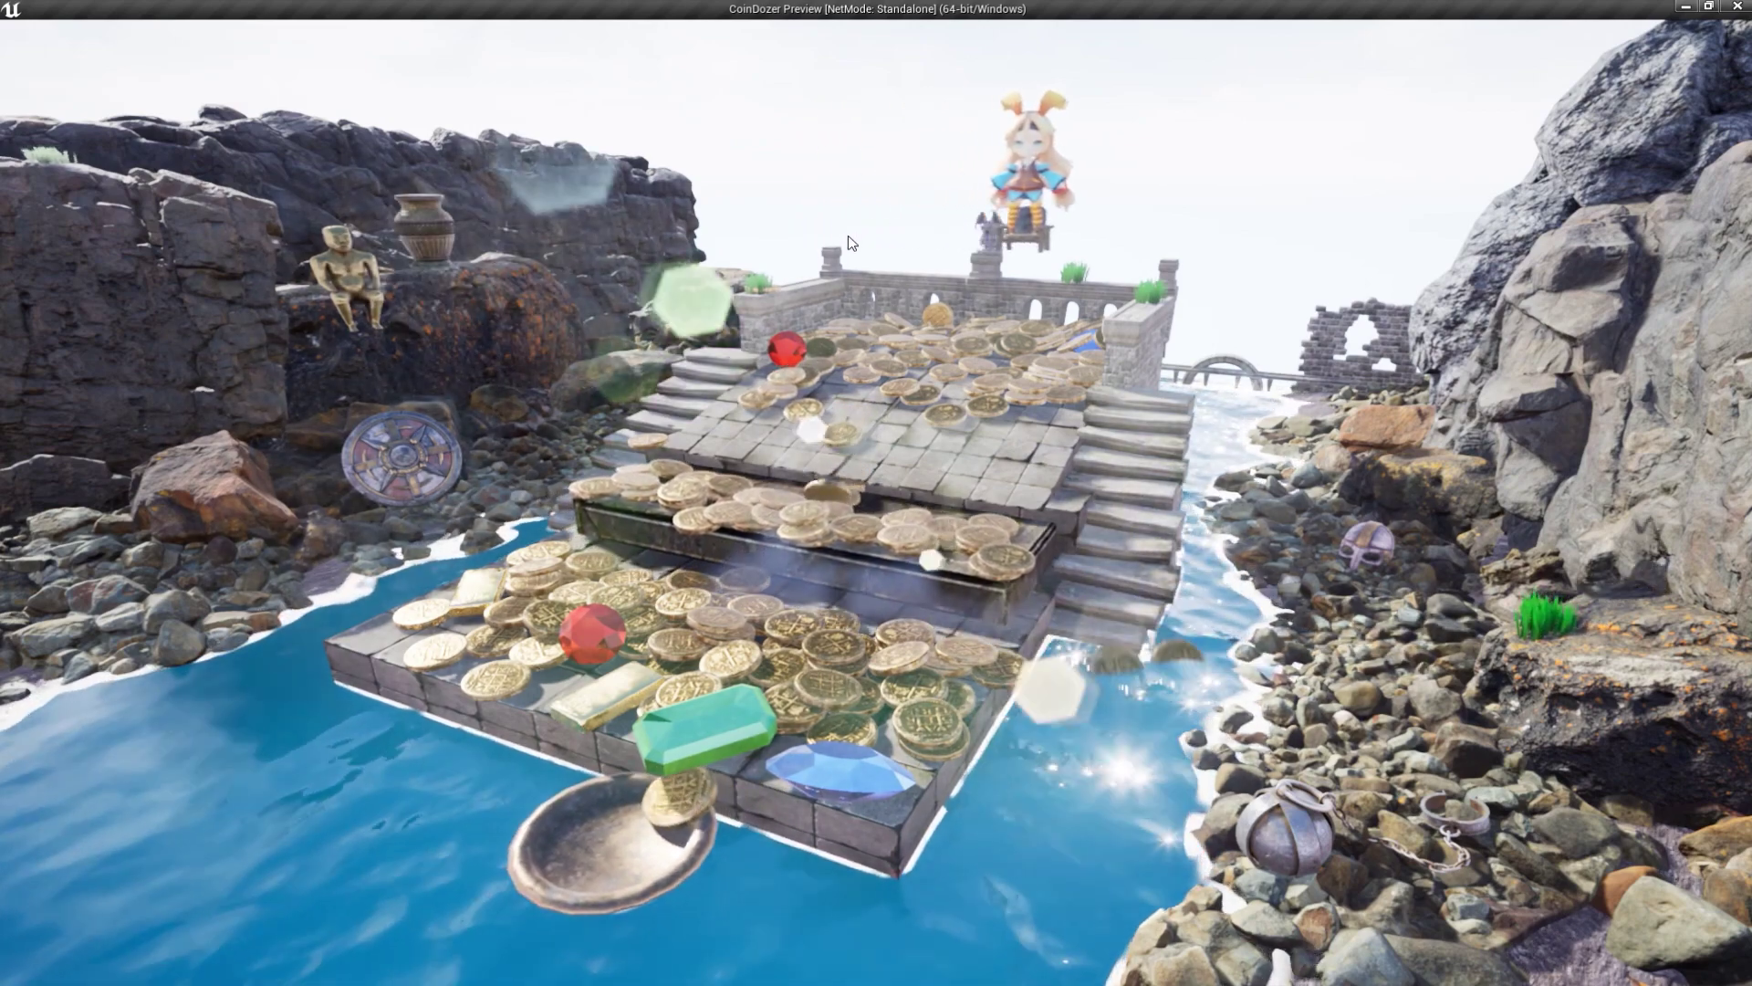
{"action": "left_click", "coordinate": [1018, 240]}
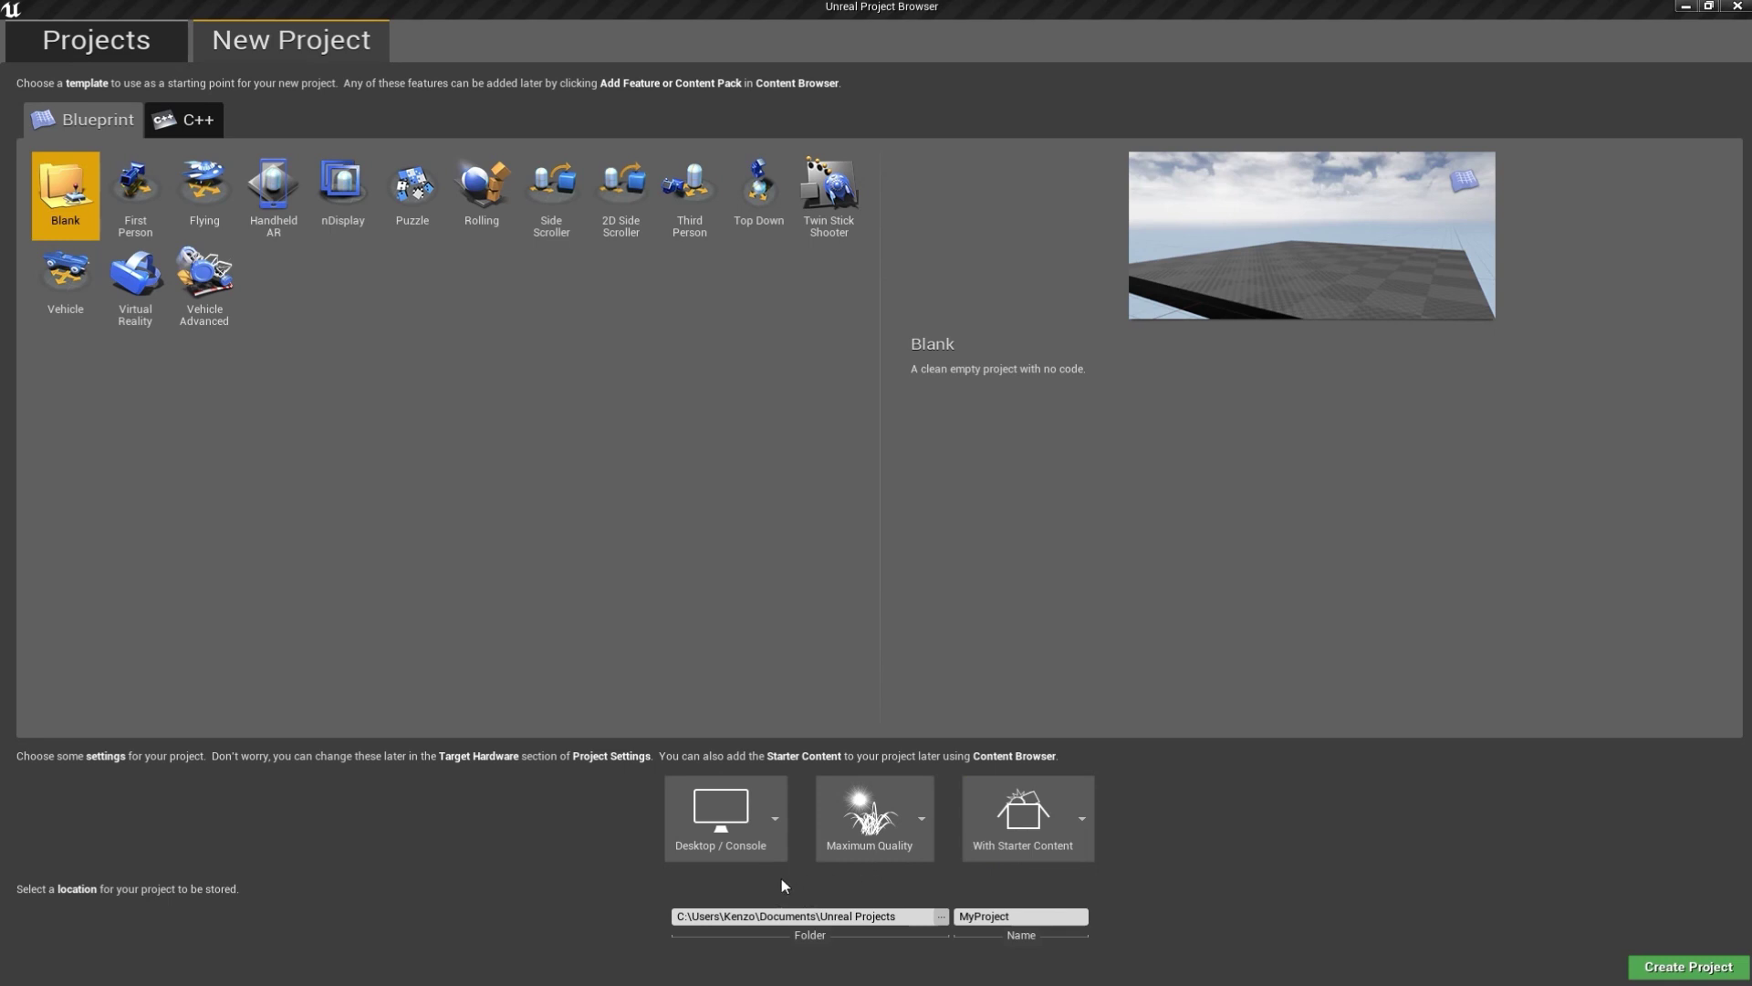
- Replace MyProject with CoinPusher as the Blank Blueprint project name and create it
{"action": "left_click", "coordinate": [1031, 916]}
{"action": "double_click", "coordinate": [1013, 914]}
{"action": "type", "text": "CoinPusher"}
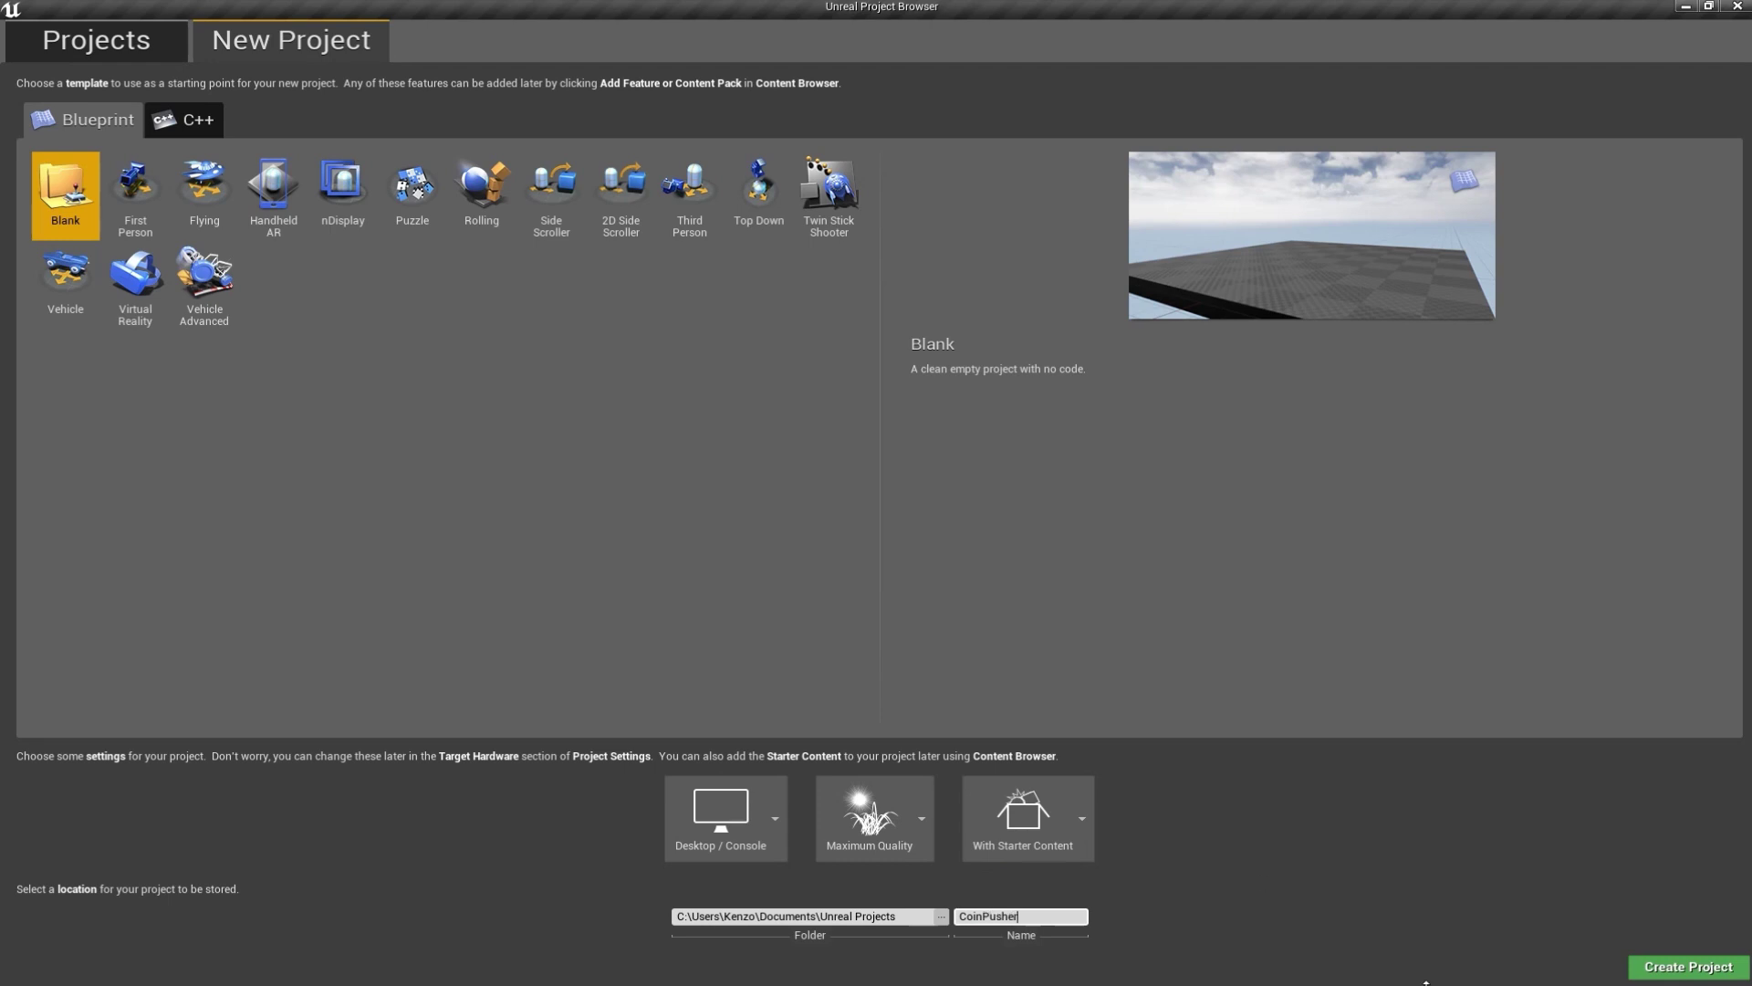
{"action": "left_click", "coordinate": [1663, 969]}
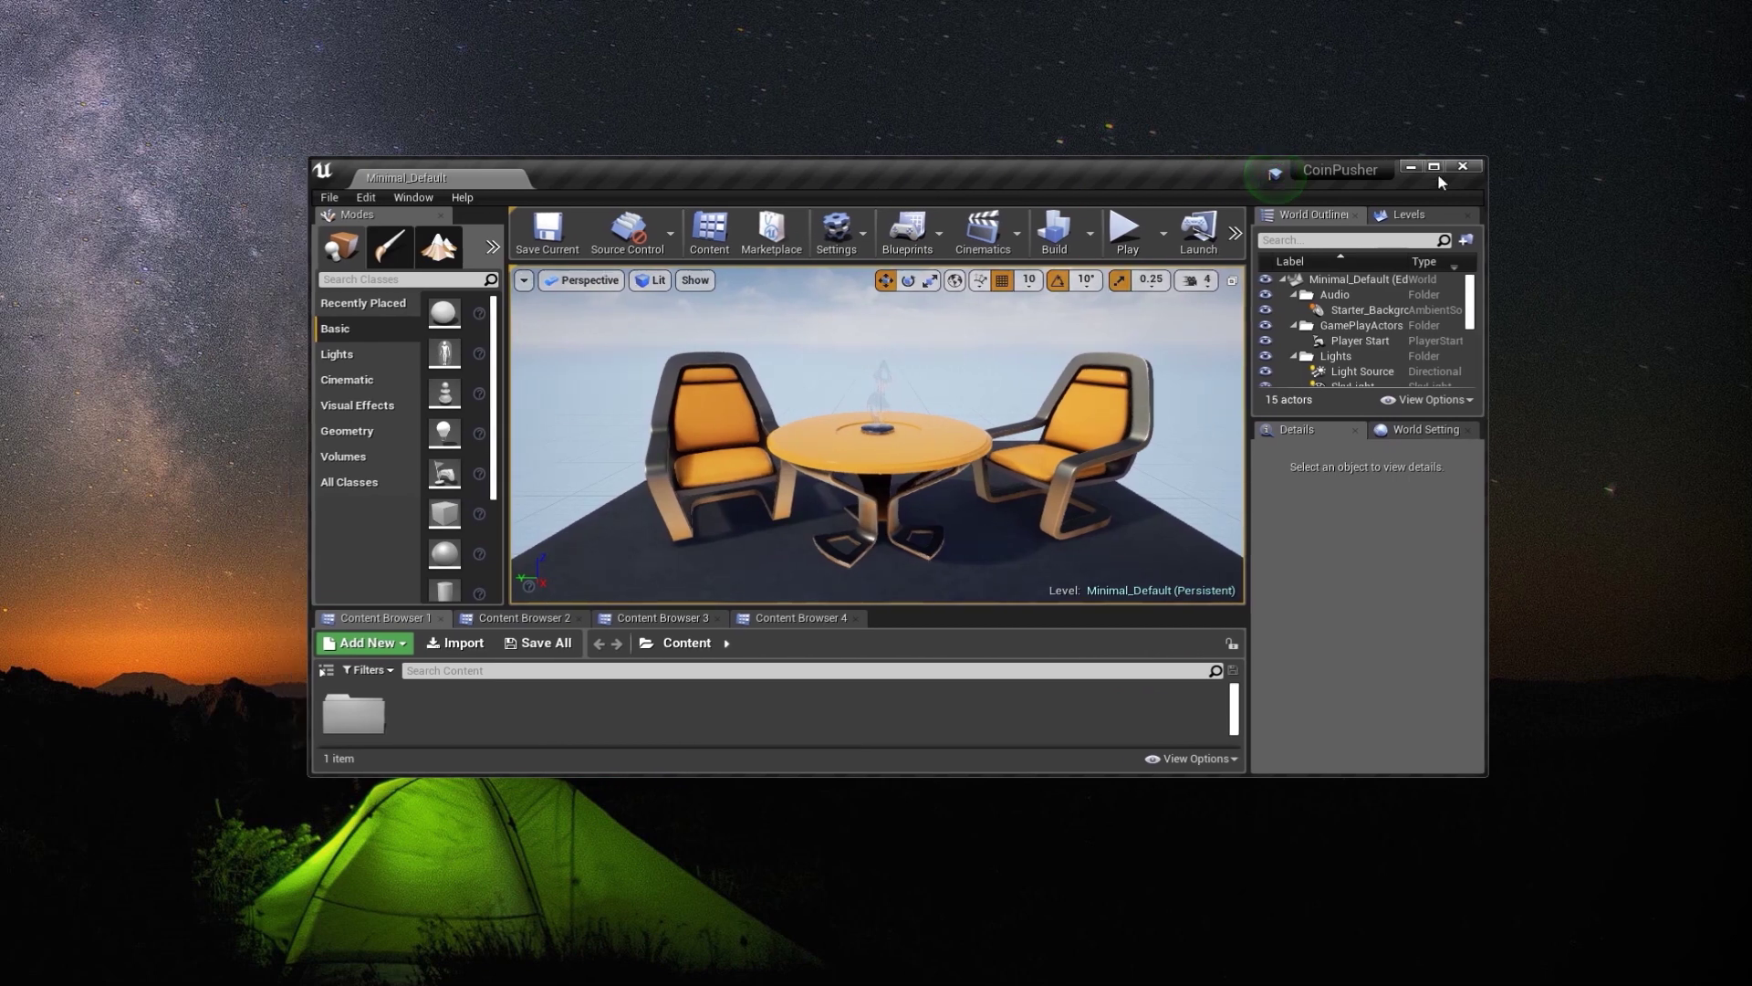
- Maximize the editor and show a narrowed content folder tree
{"action": "left_click", "coordinate": [1434, 167]}
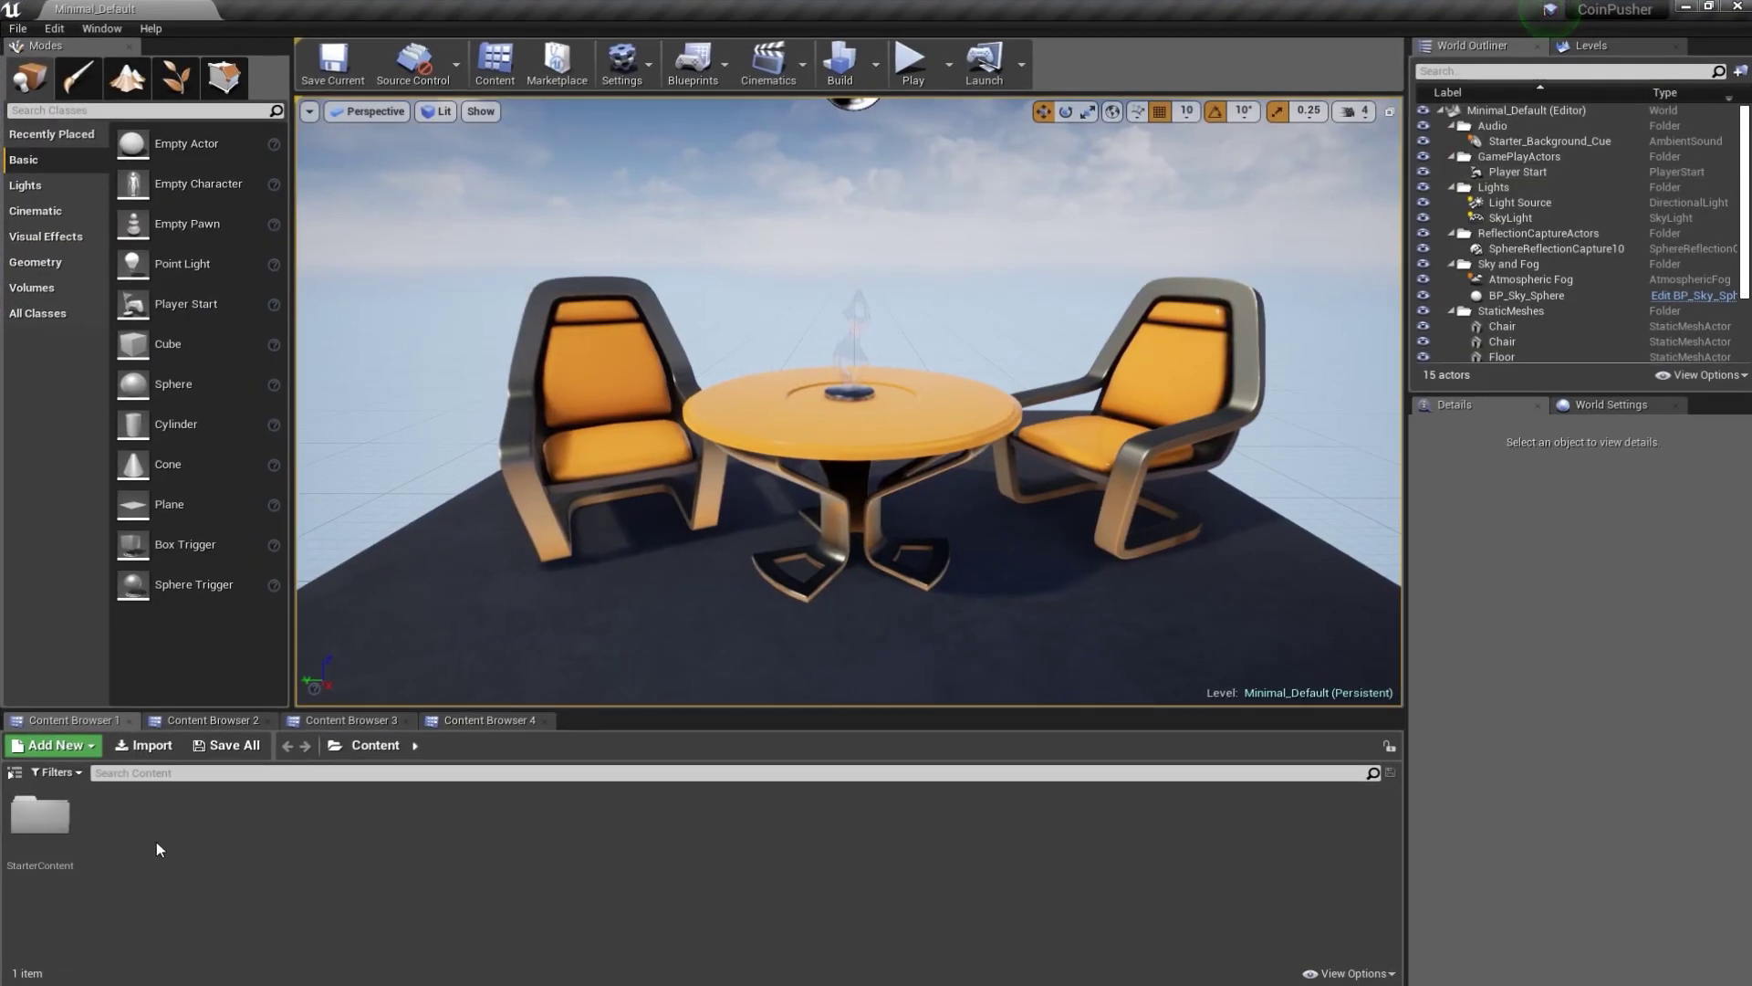
{"action": "left_click", "coordinate": [15, 774]}
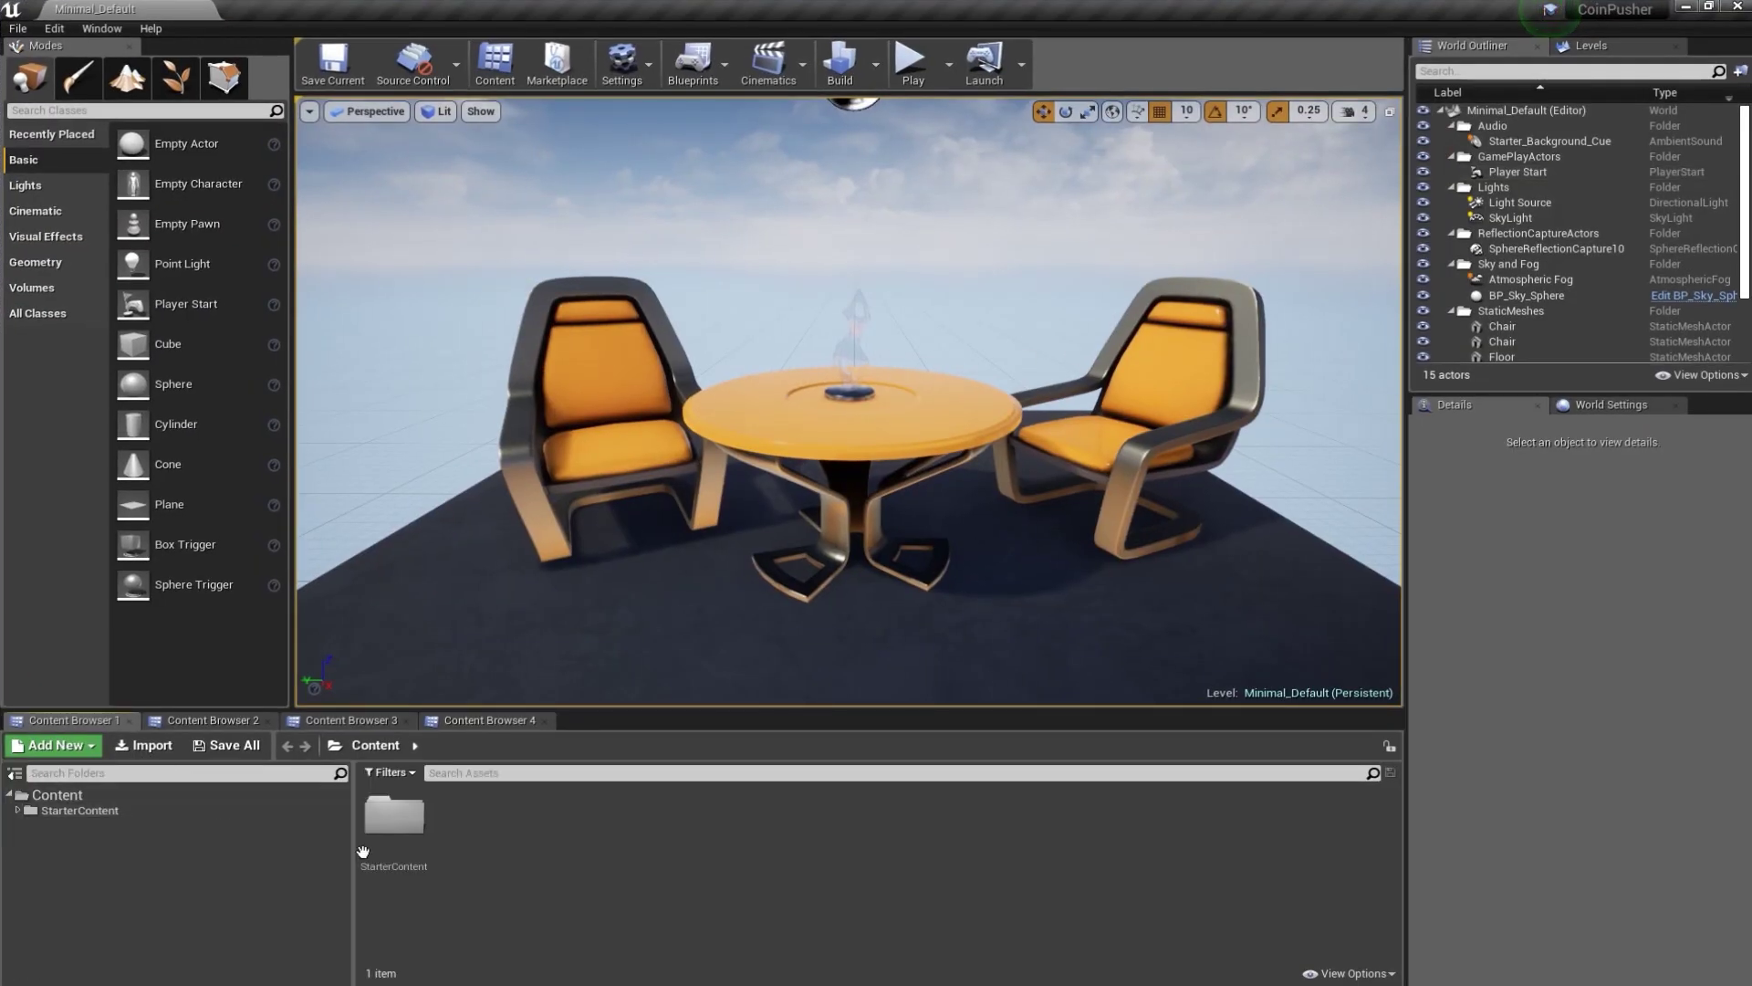
{"action": "left_click_drag", "start_coordinate": [242, 849], "coordinate": [180, 844]}
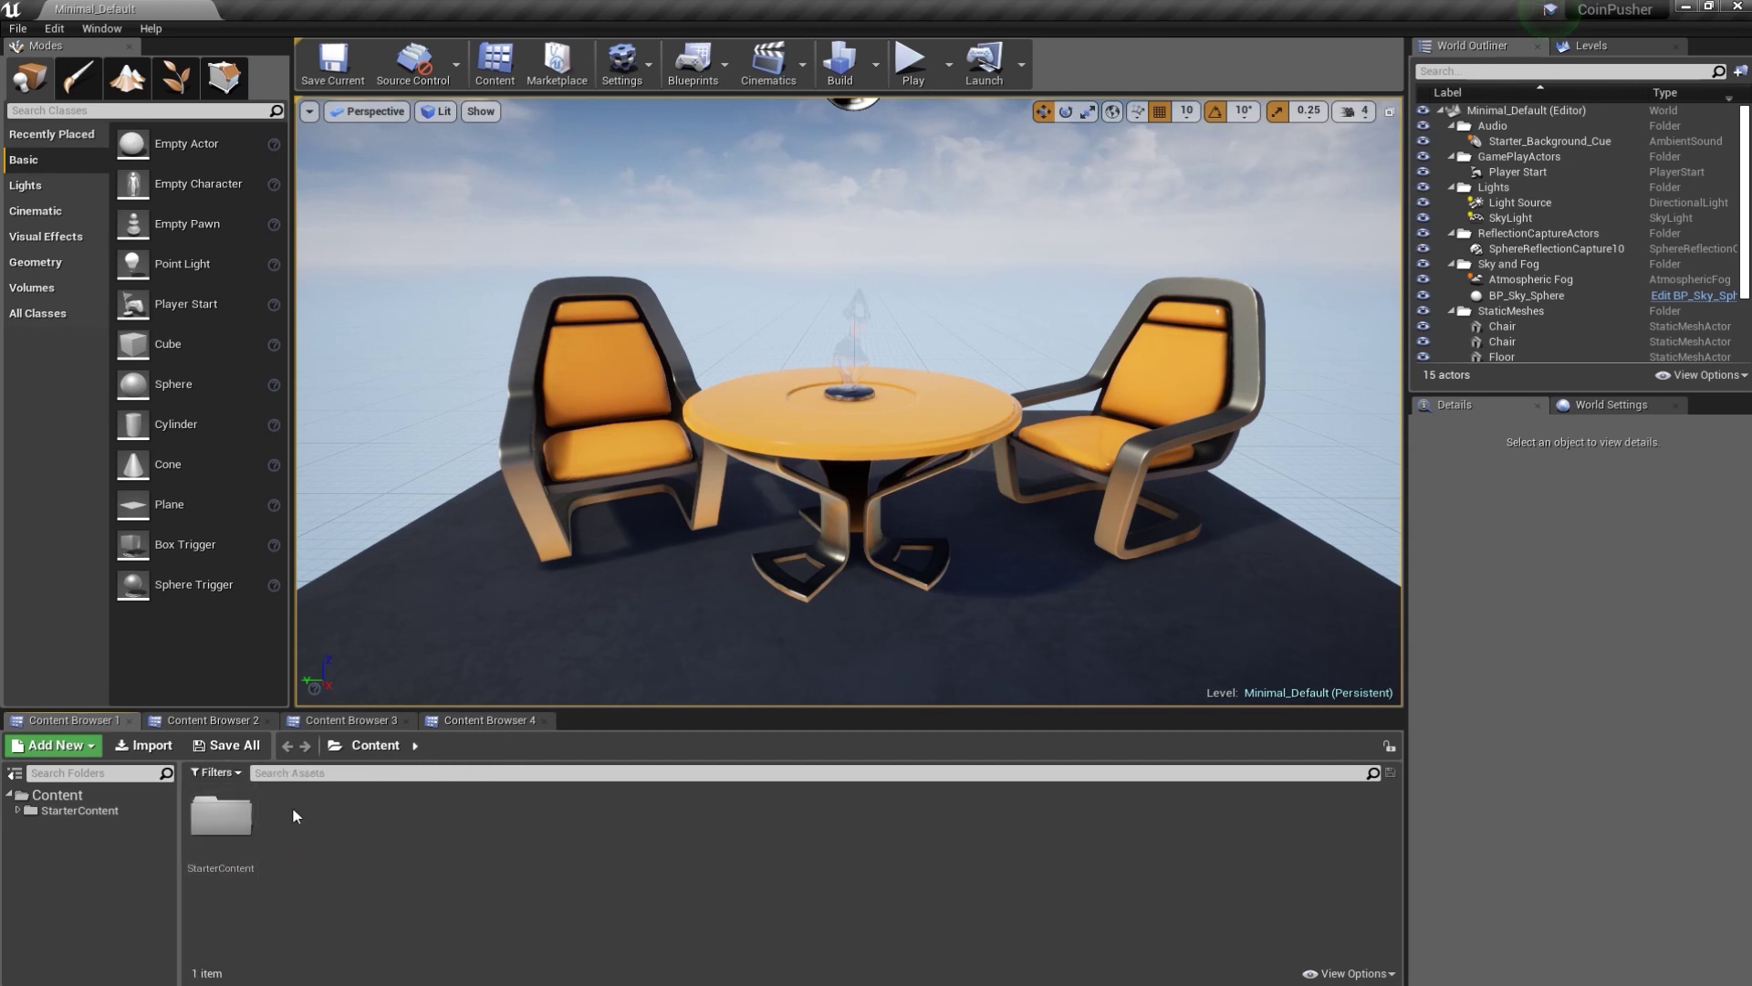
- Create a new level from the Default template
{"action": "left_click", "coordinate": [17, 28]}
{"action": "left_click", "coordinate": [55, 64]}
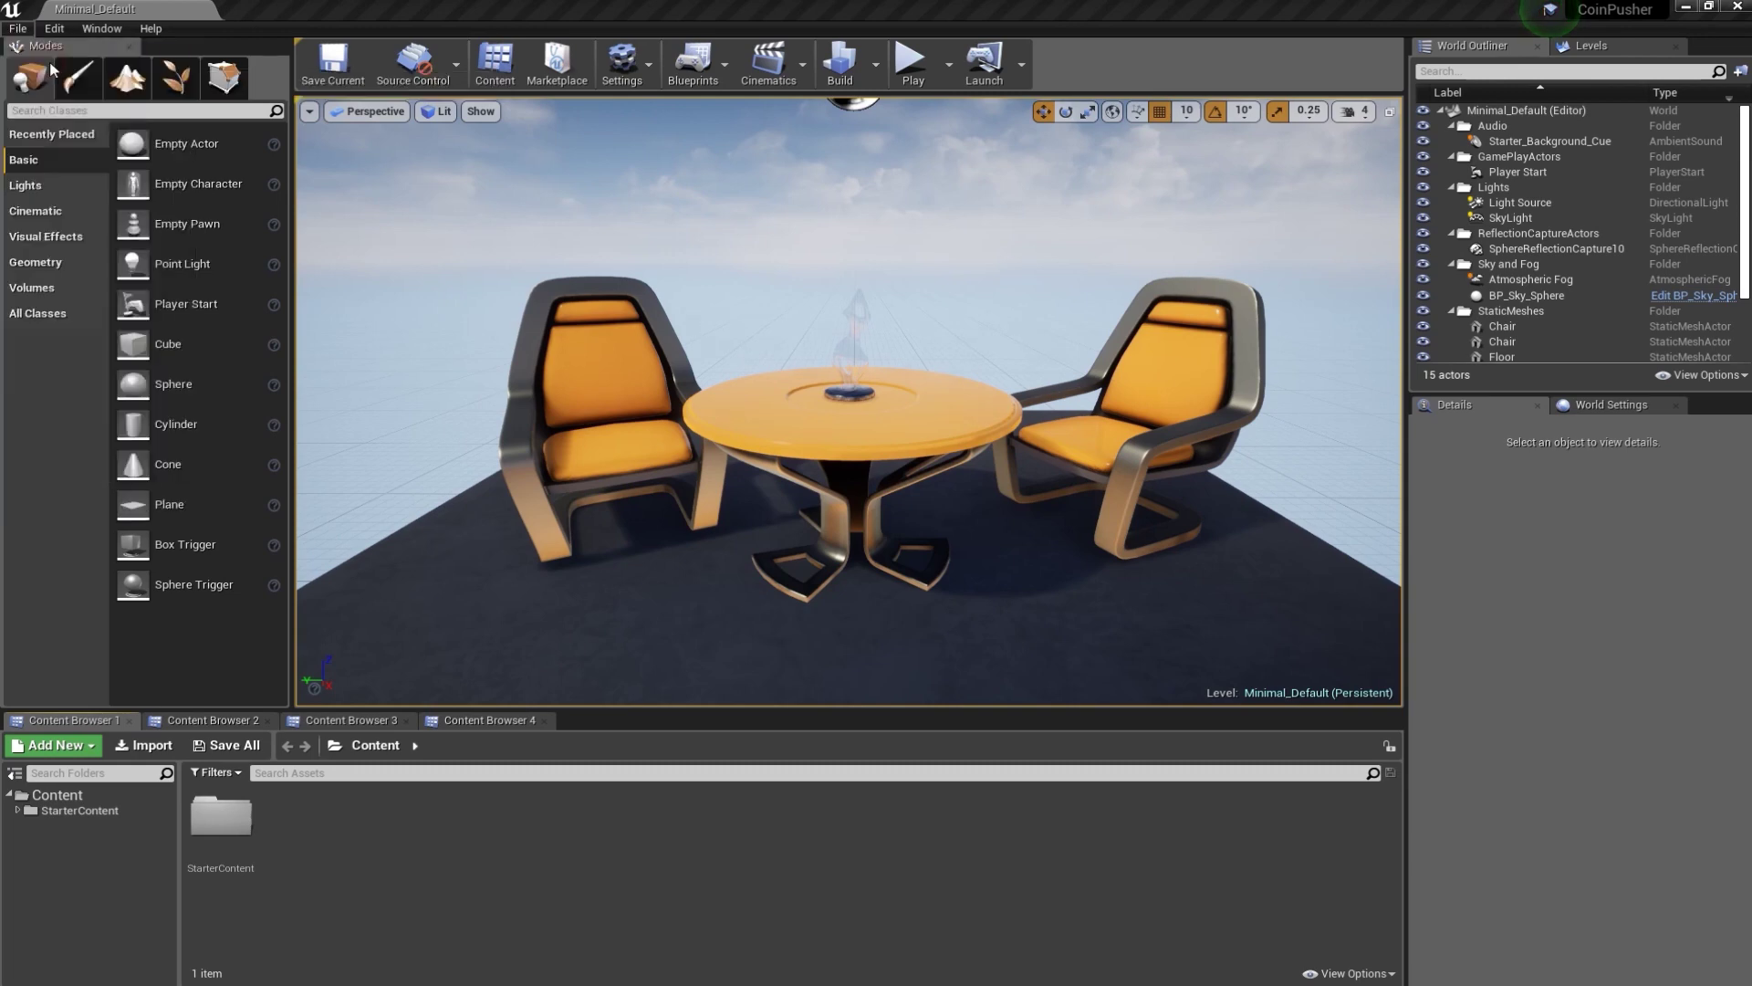
{"action": "left_click", "coordinate": [711, 416]}
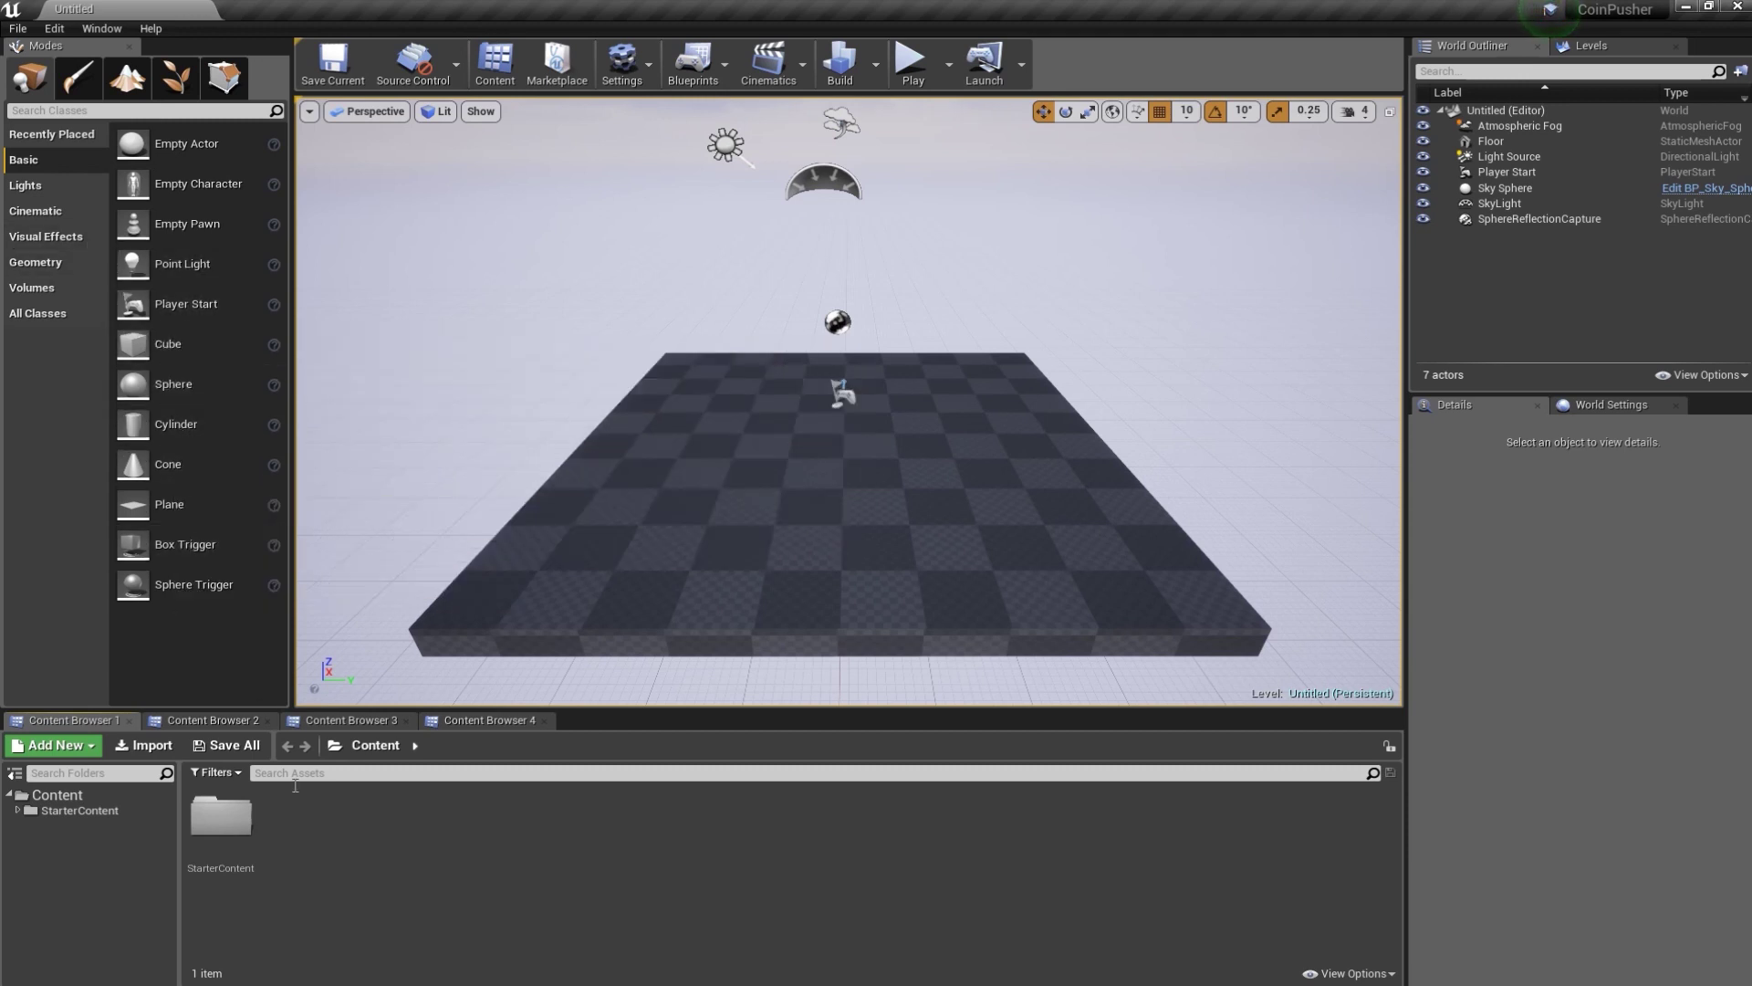
{"action": "right_click", "coordinate": [469, 831]}
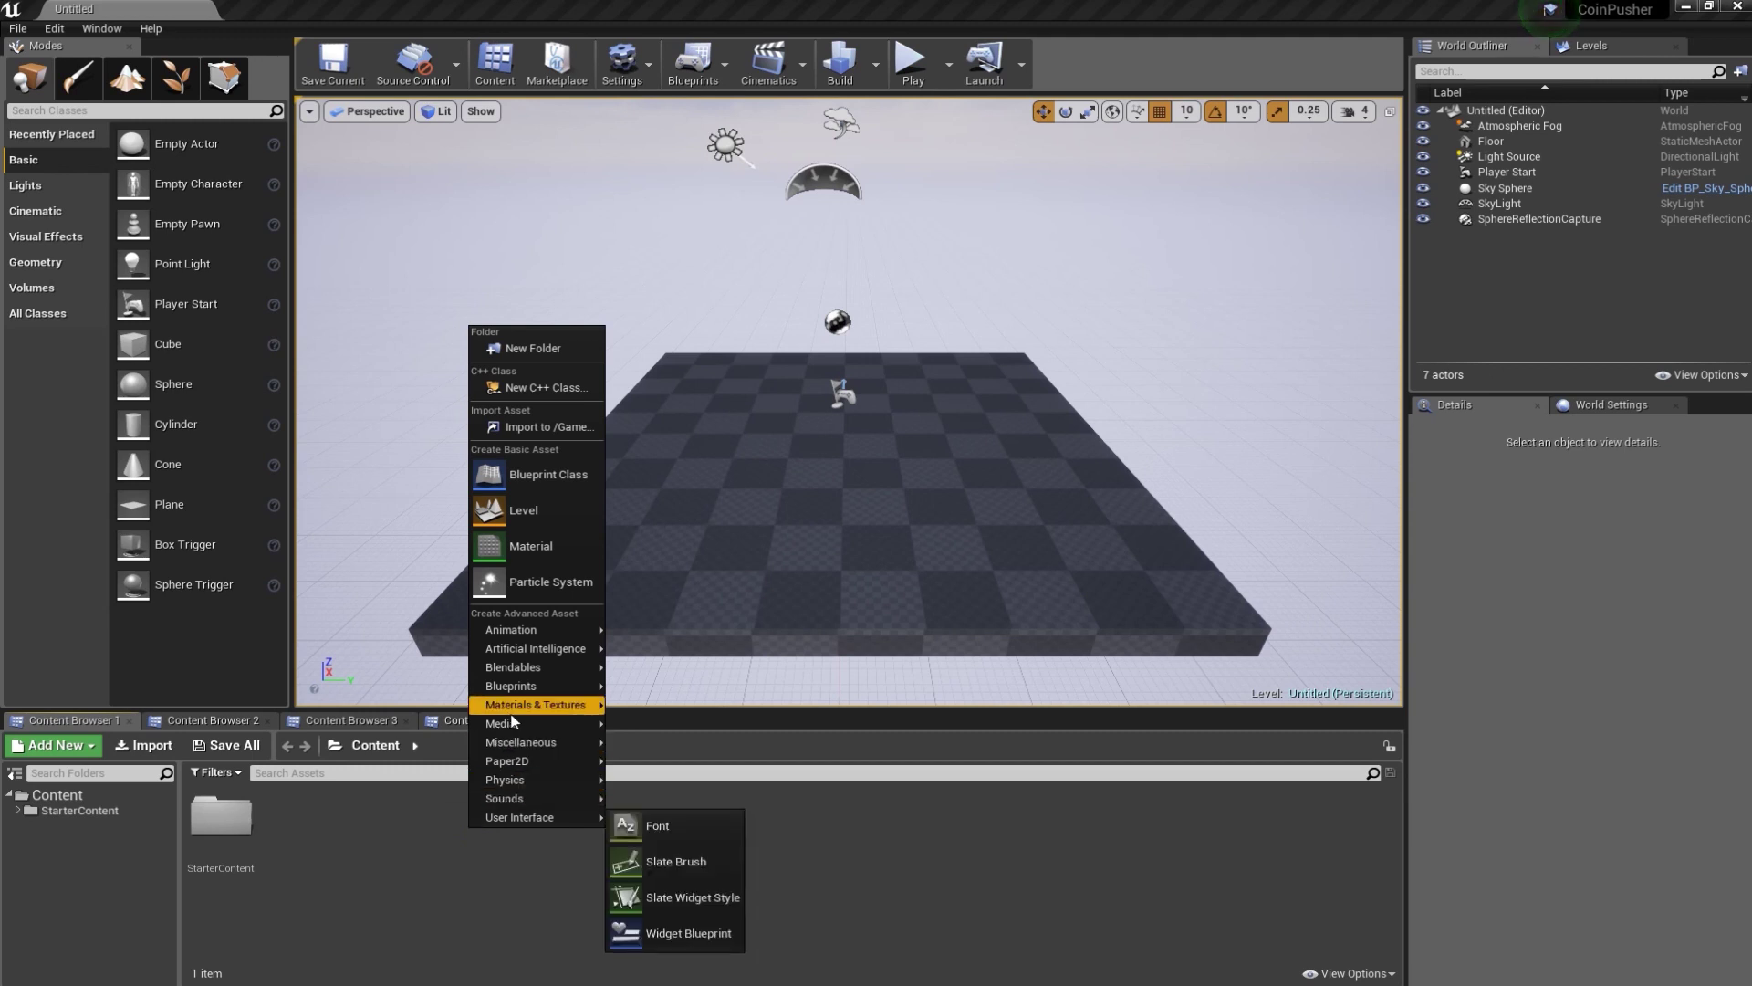
- In Project Settings, search 'mouse', enable Use Mouse for Touch, and close the settings
{"action": "key", "text": "Escape"}
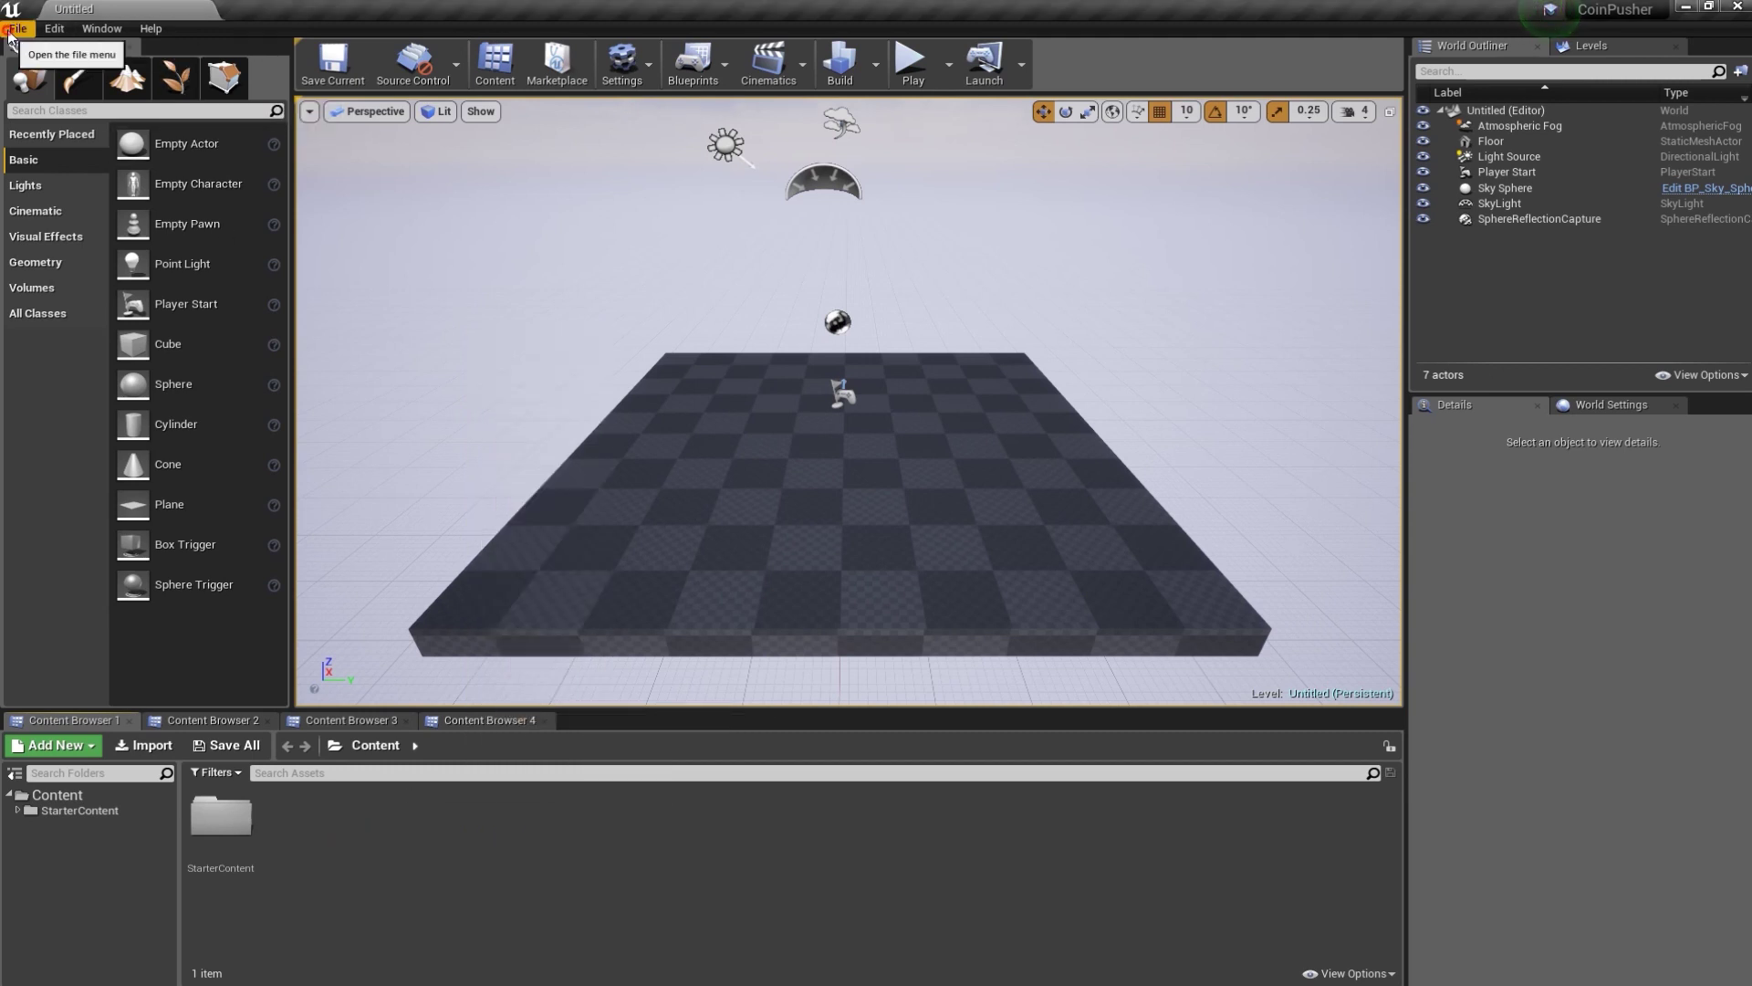
{"action": "left_click", "coordinate": [53, 31]}
{"action": "mouse_move", "coordinate": [15, 33]}
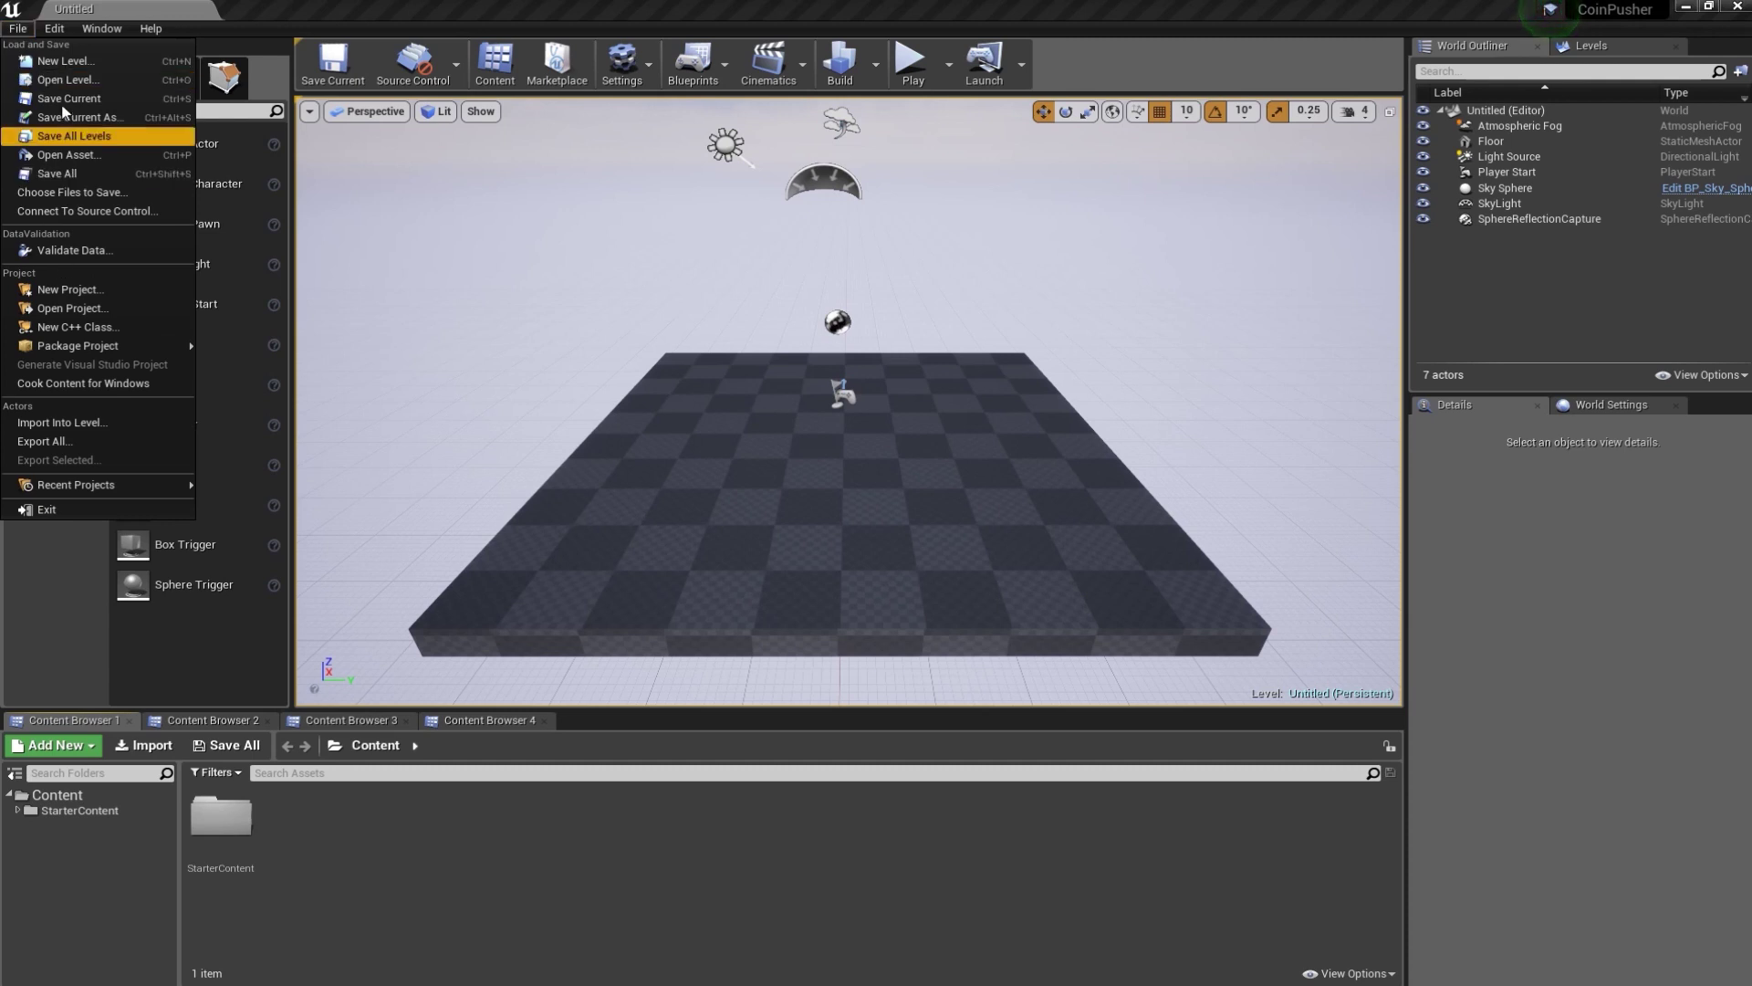
{"action": "mouse_move", "coordinate": [102, 29]}
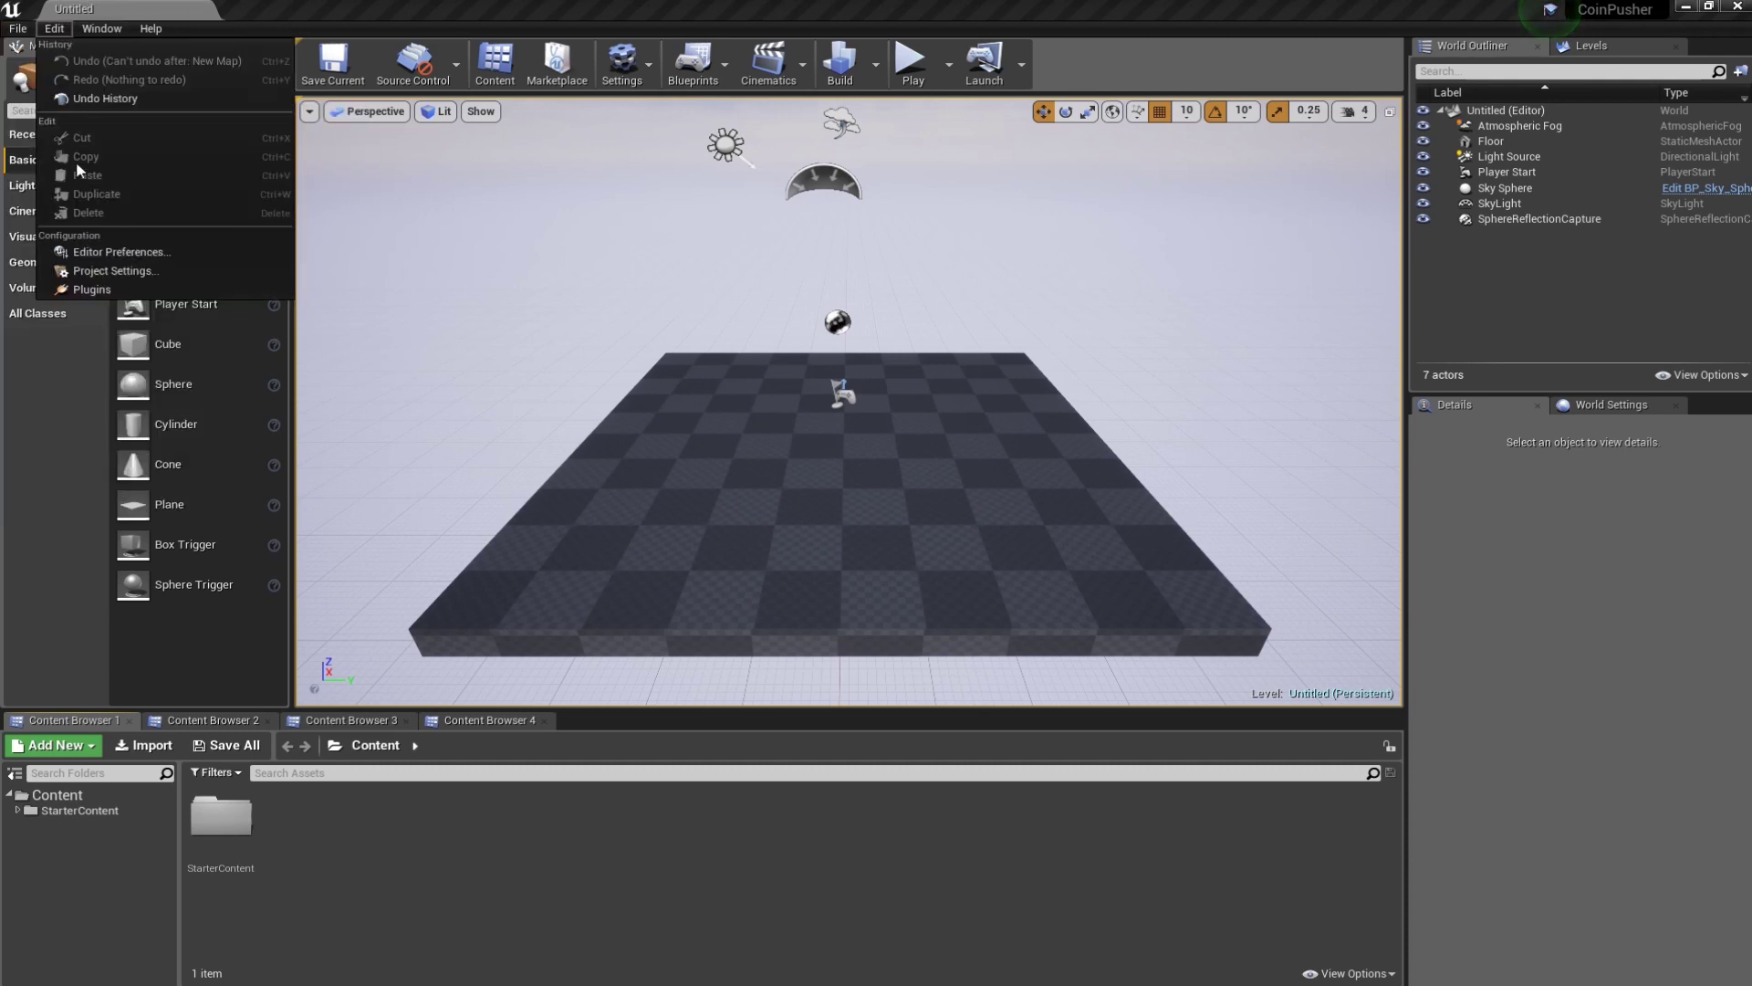
{"action": "left_click", "coordinate": [103, 269]}
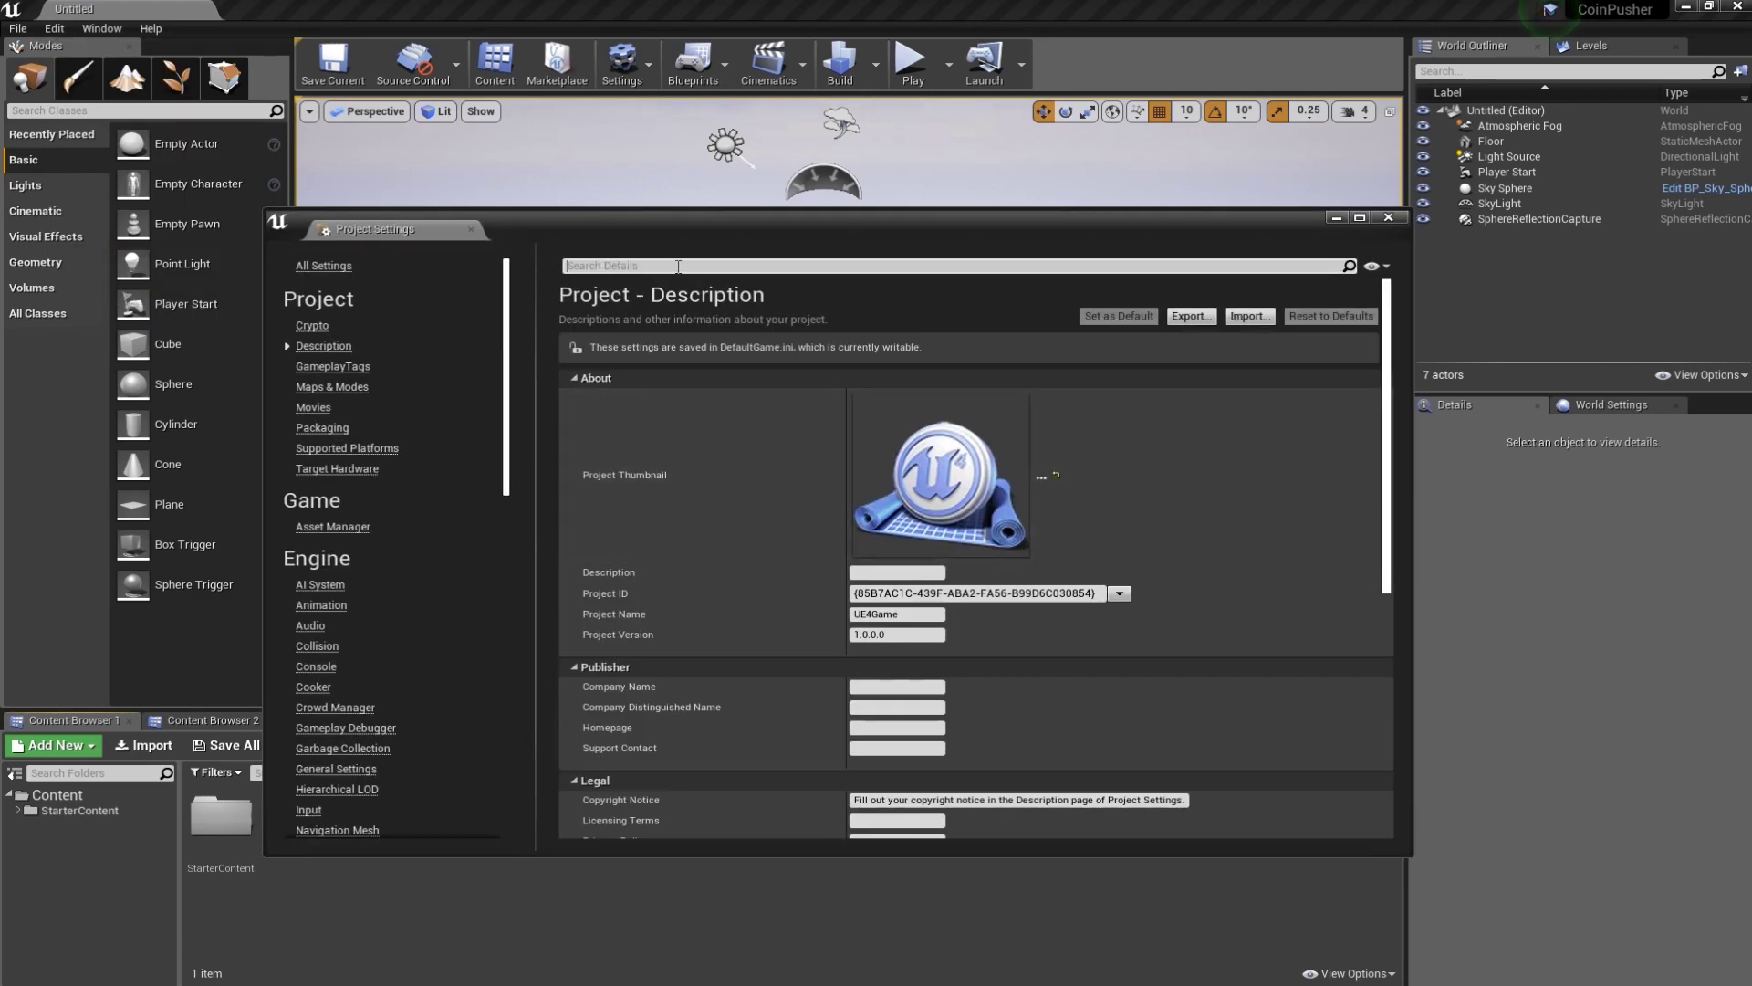
{"action": "type", "text": "mouse"}
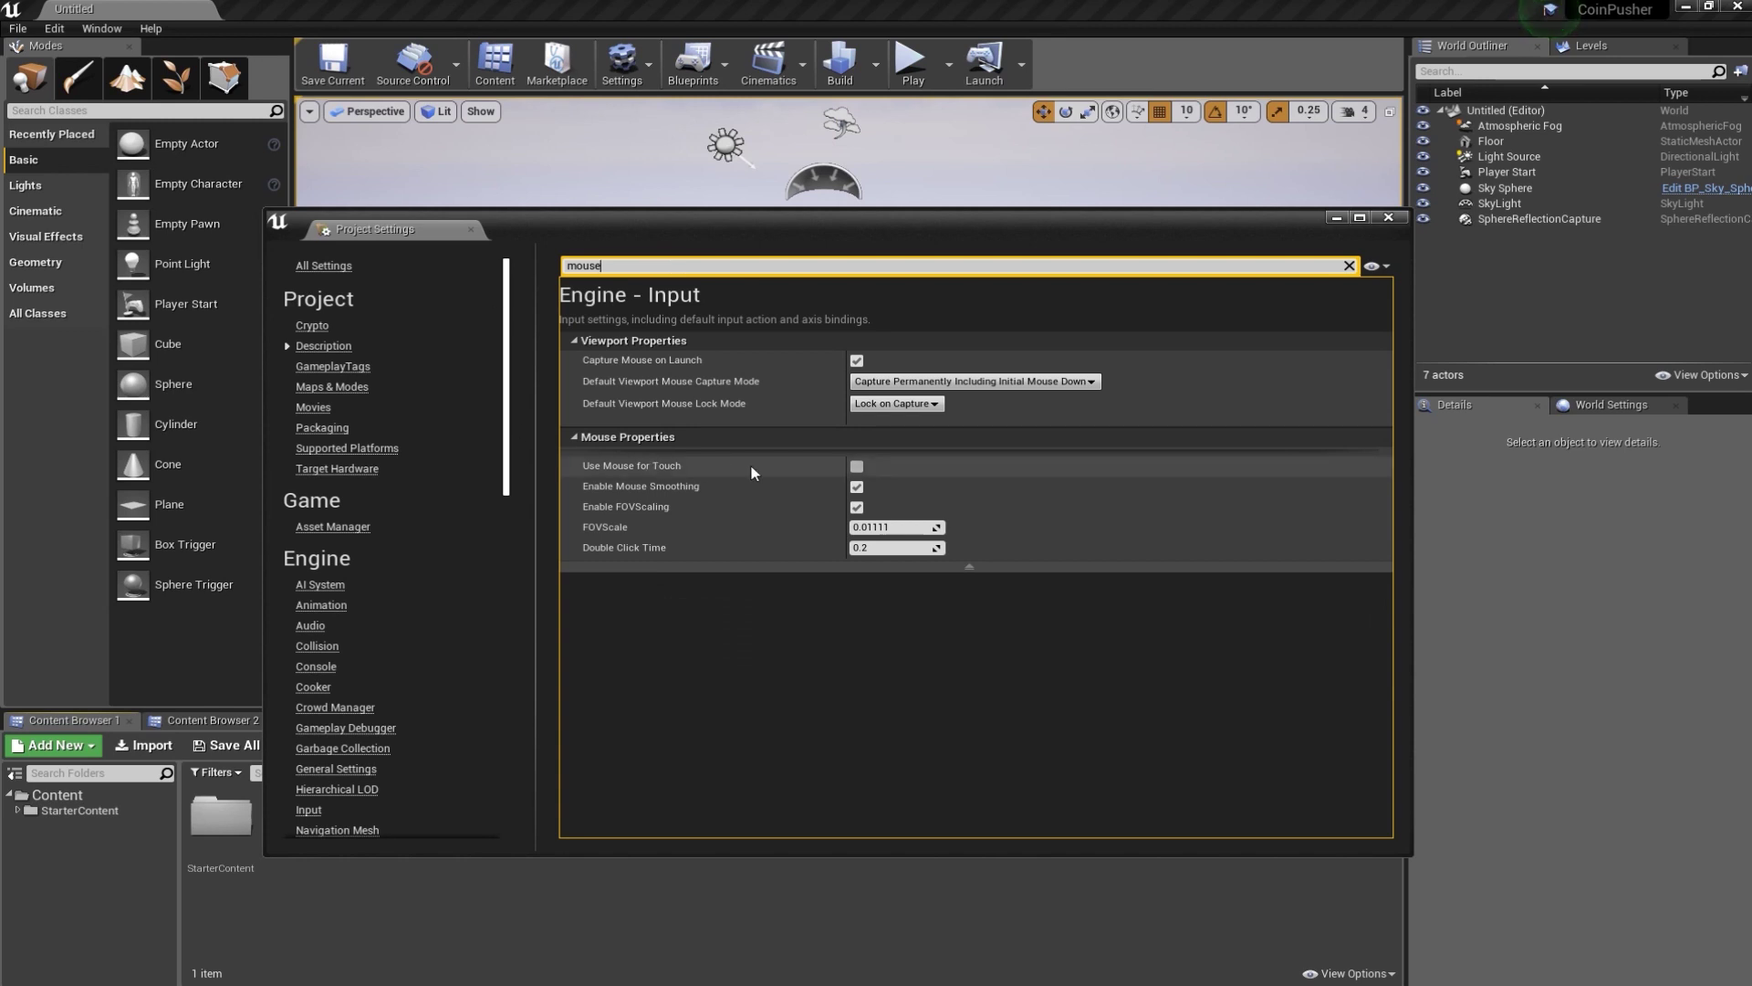
{"action": "left_click", "coordinate": [858, 467]}
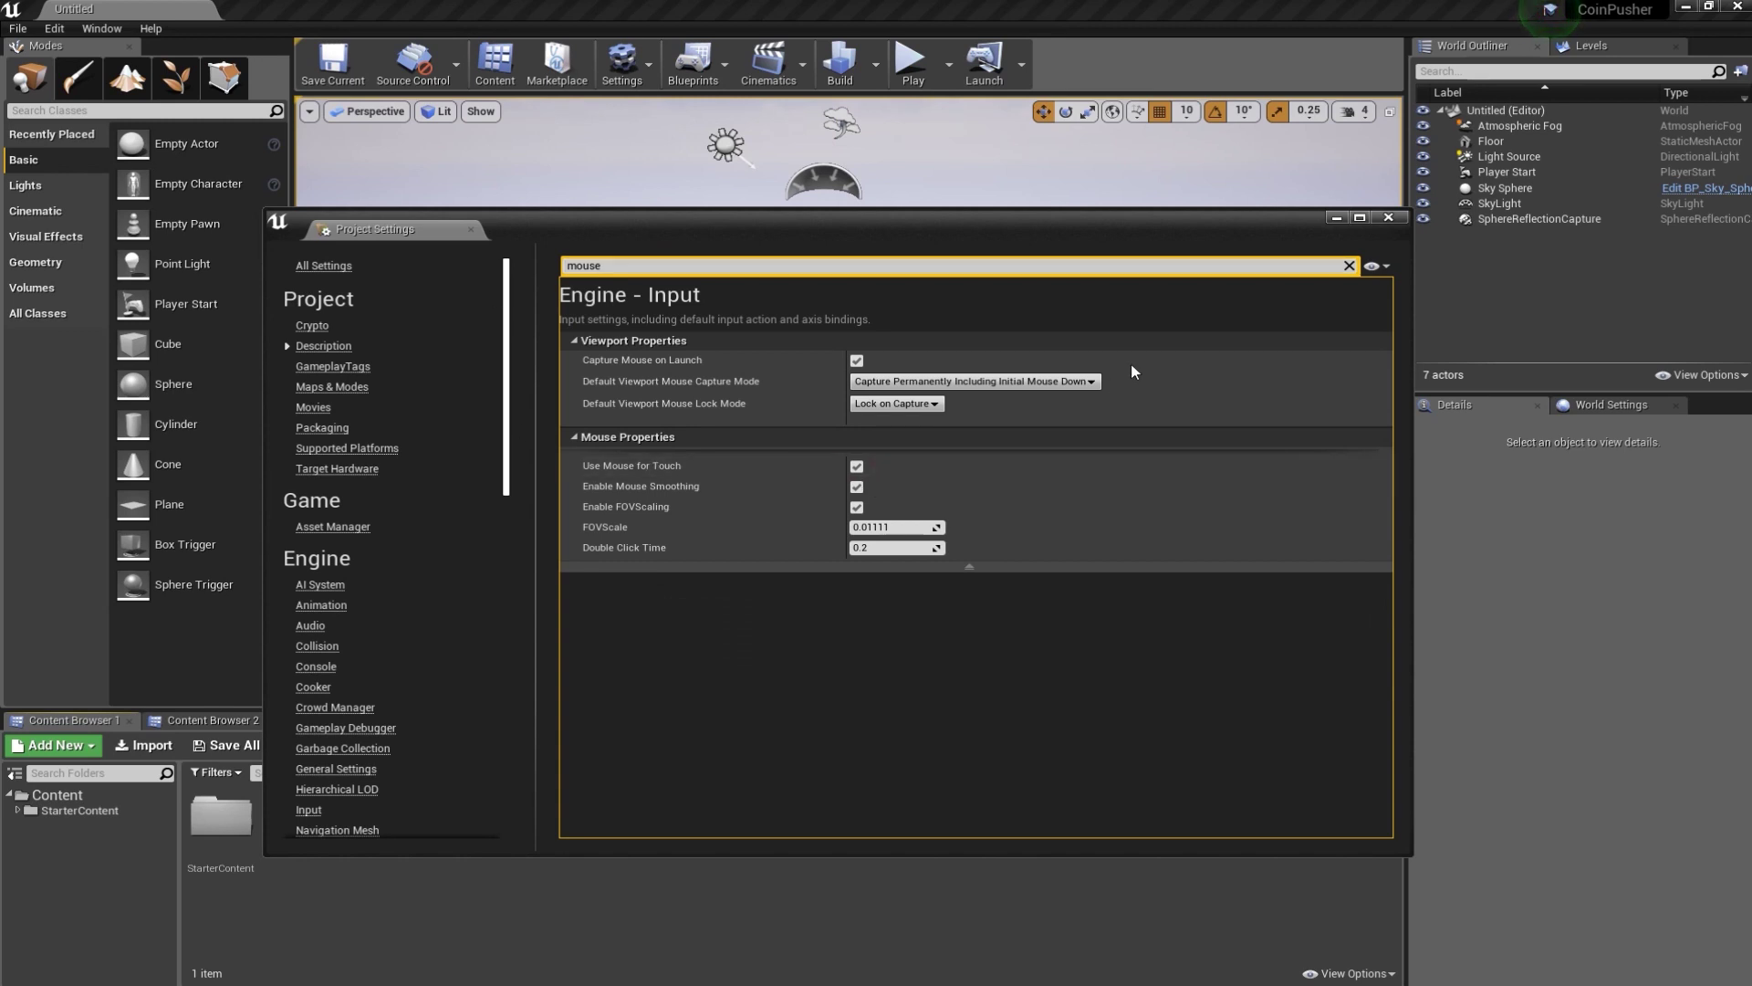
{"action": "left_click", "coordinate": [1388, 219]}
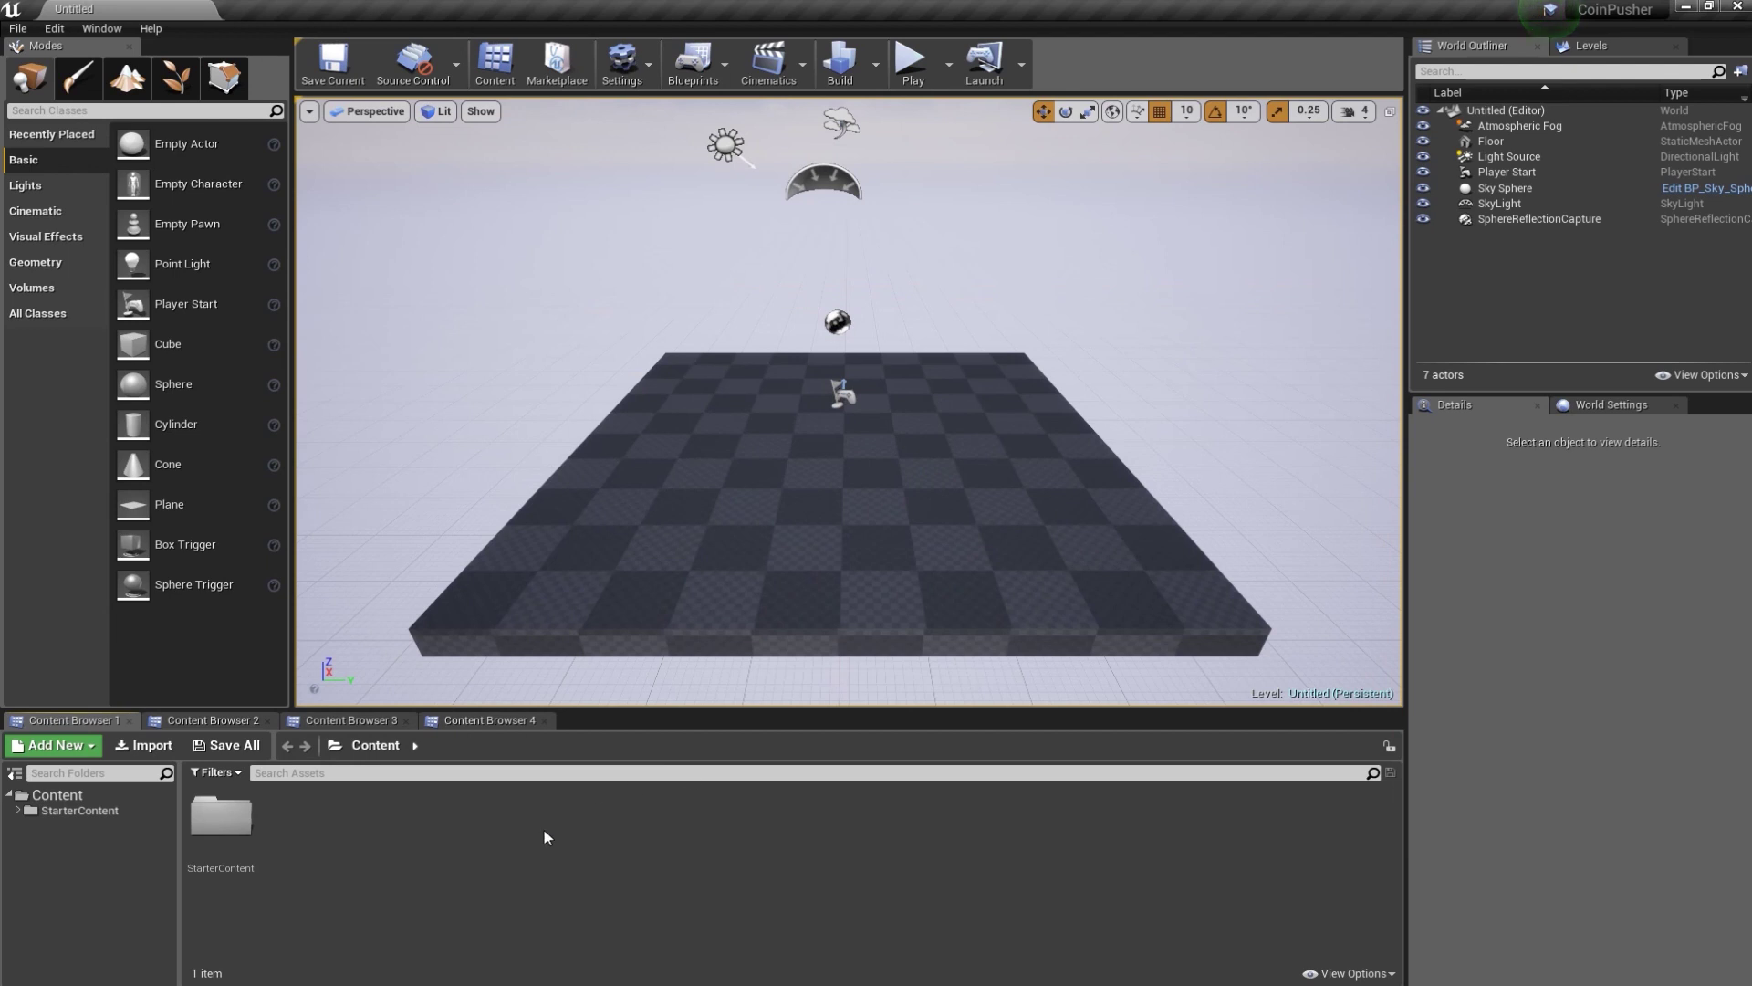
{"action": "right_click", "coordinate": [355, 825]}
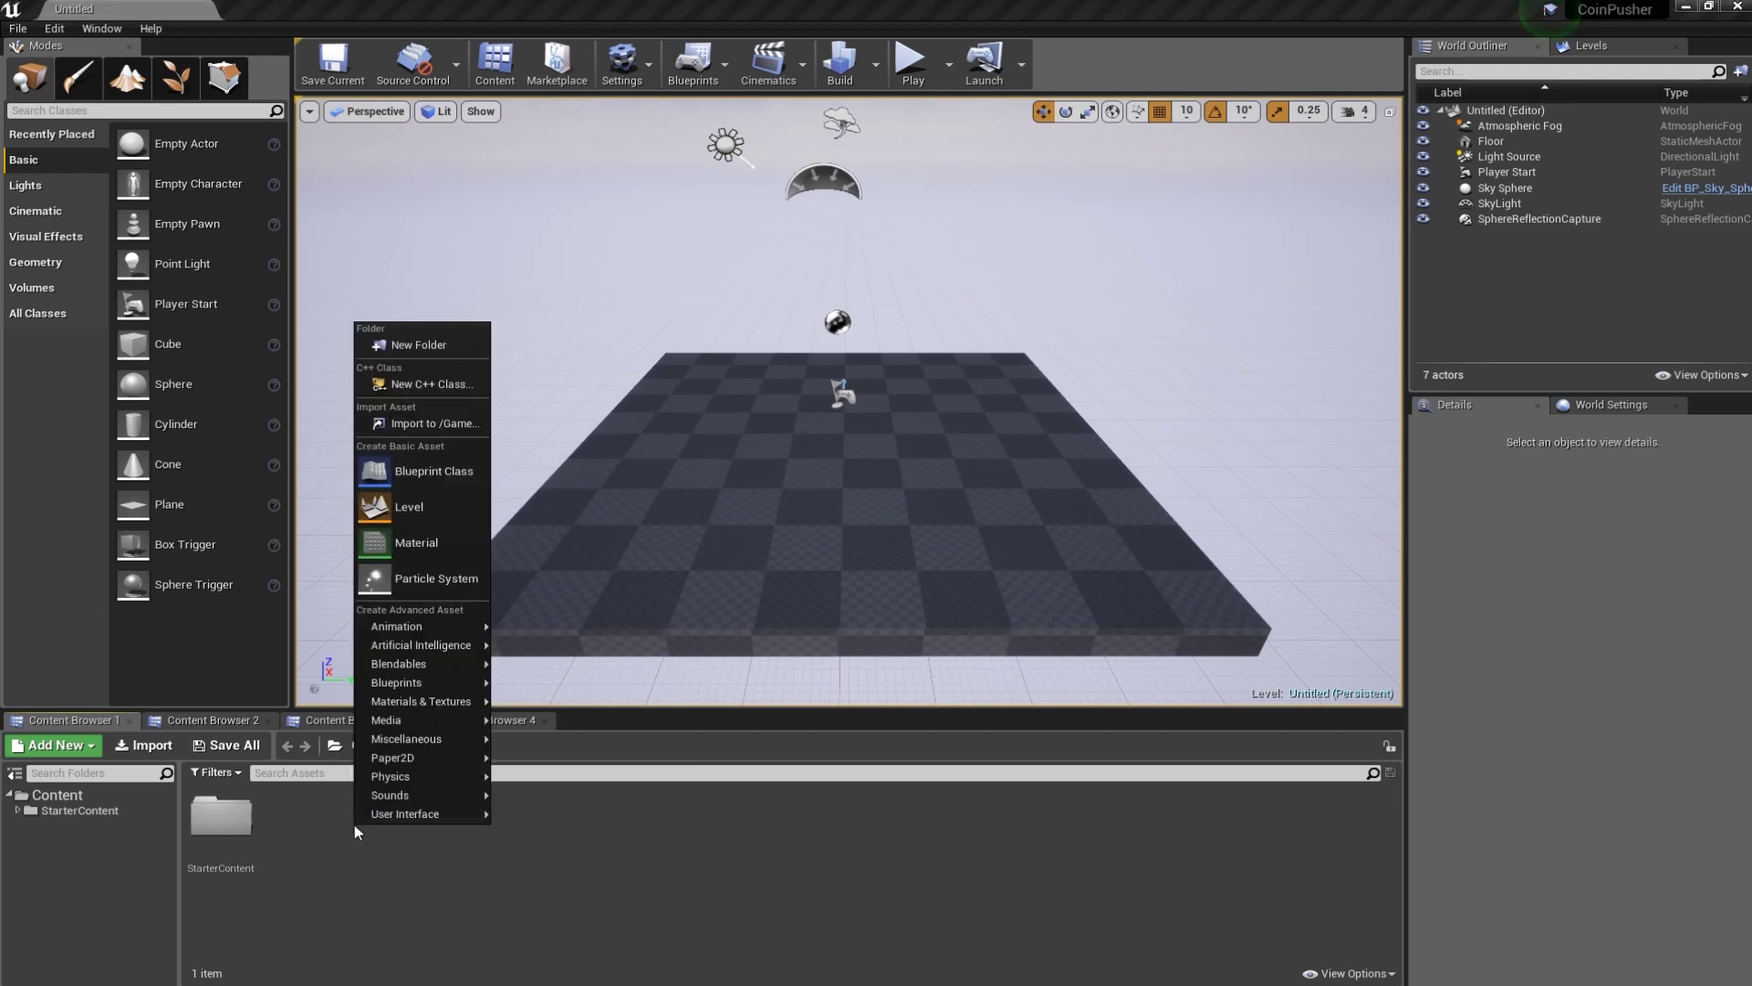
- Create an Actor Blueprint class named BP_Pusher in Content and open it in the Blueprint editor
{"action": "left_click", "coordinate": [409, 475]}
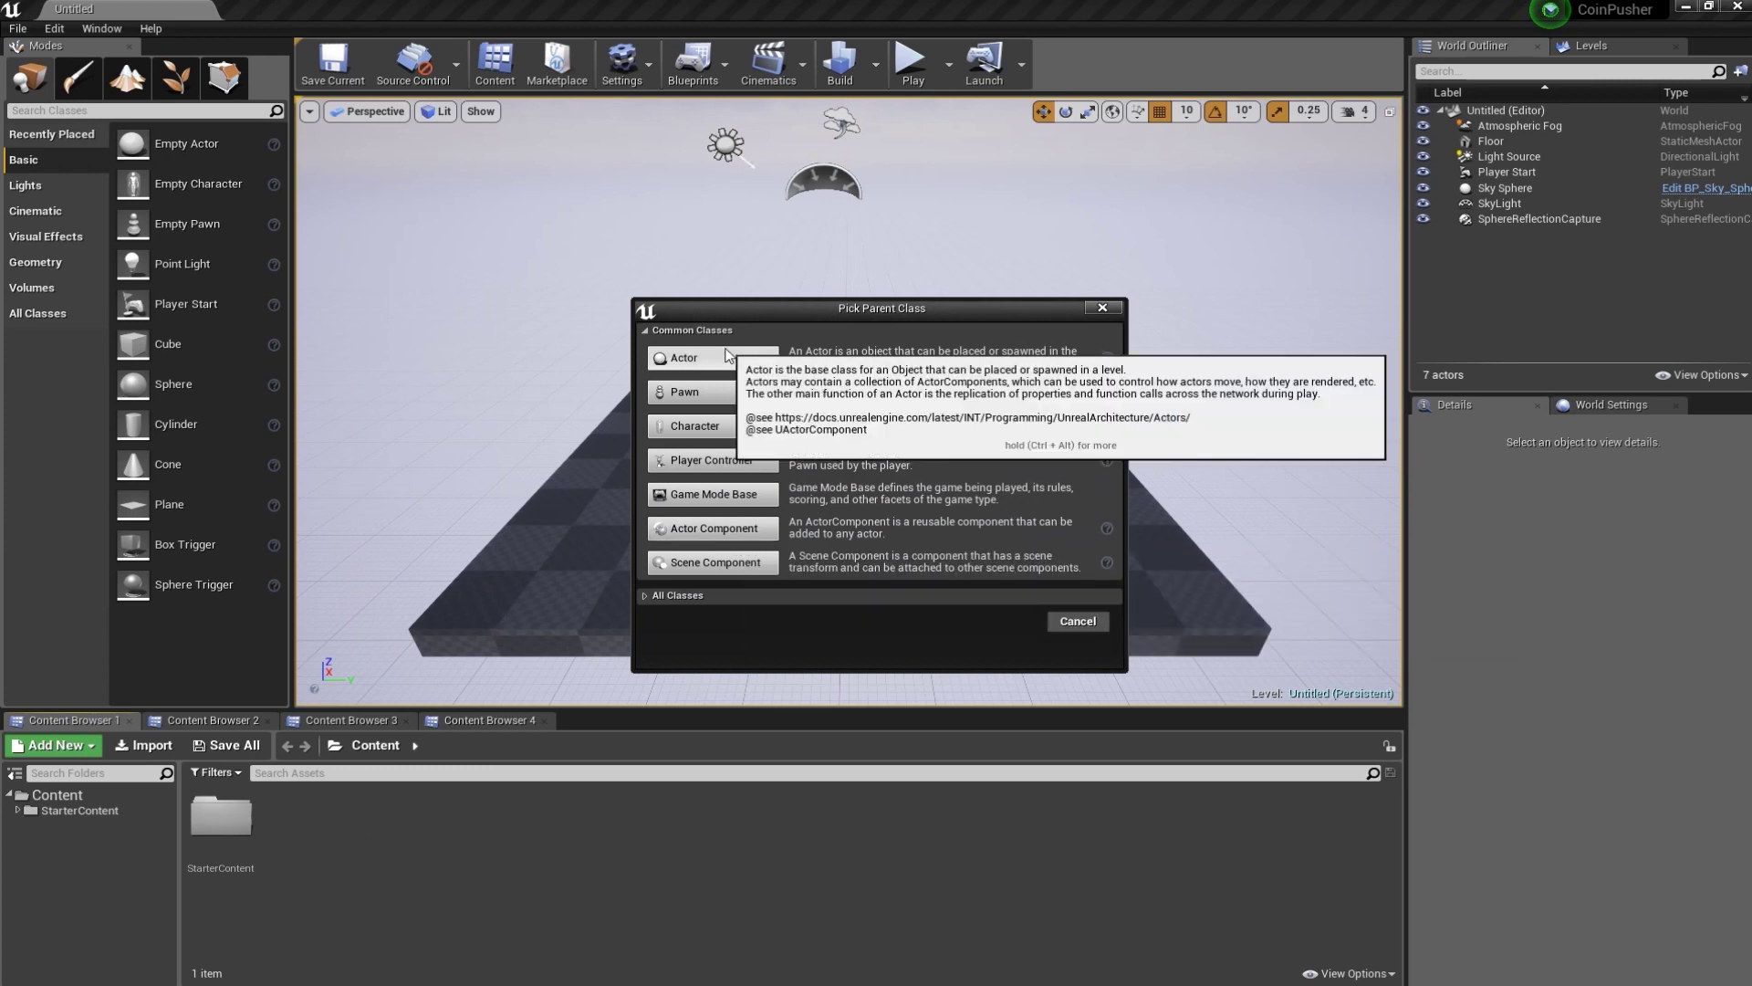
{"action": "left_click", "coordinate": [727, 358]}
{"action": "type", "text": "BP_Pusher"}
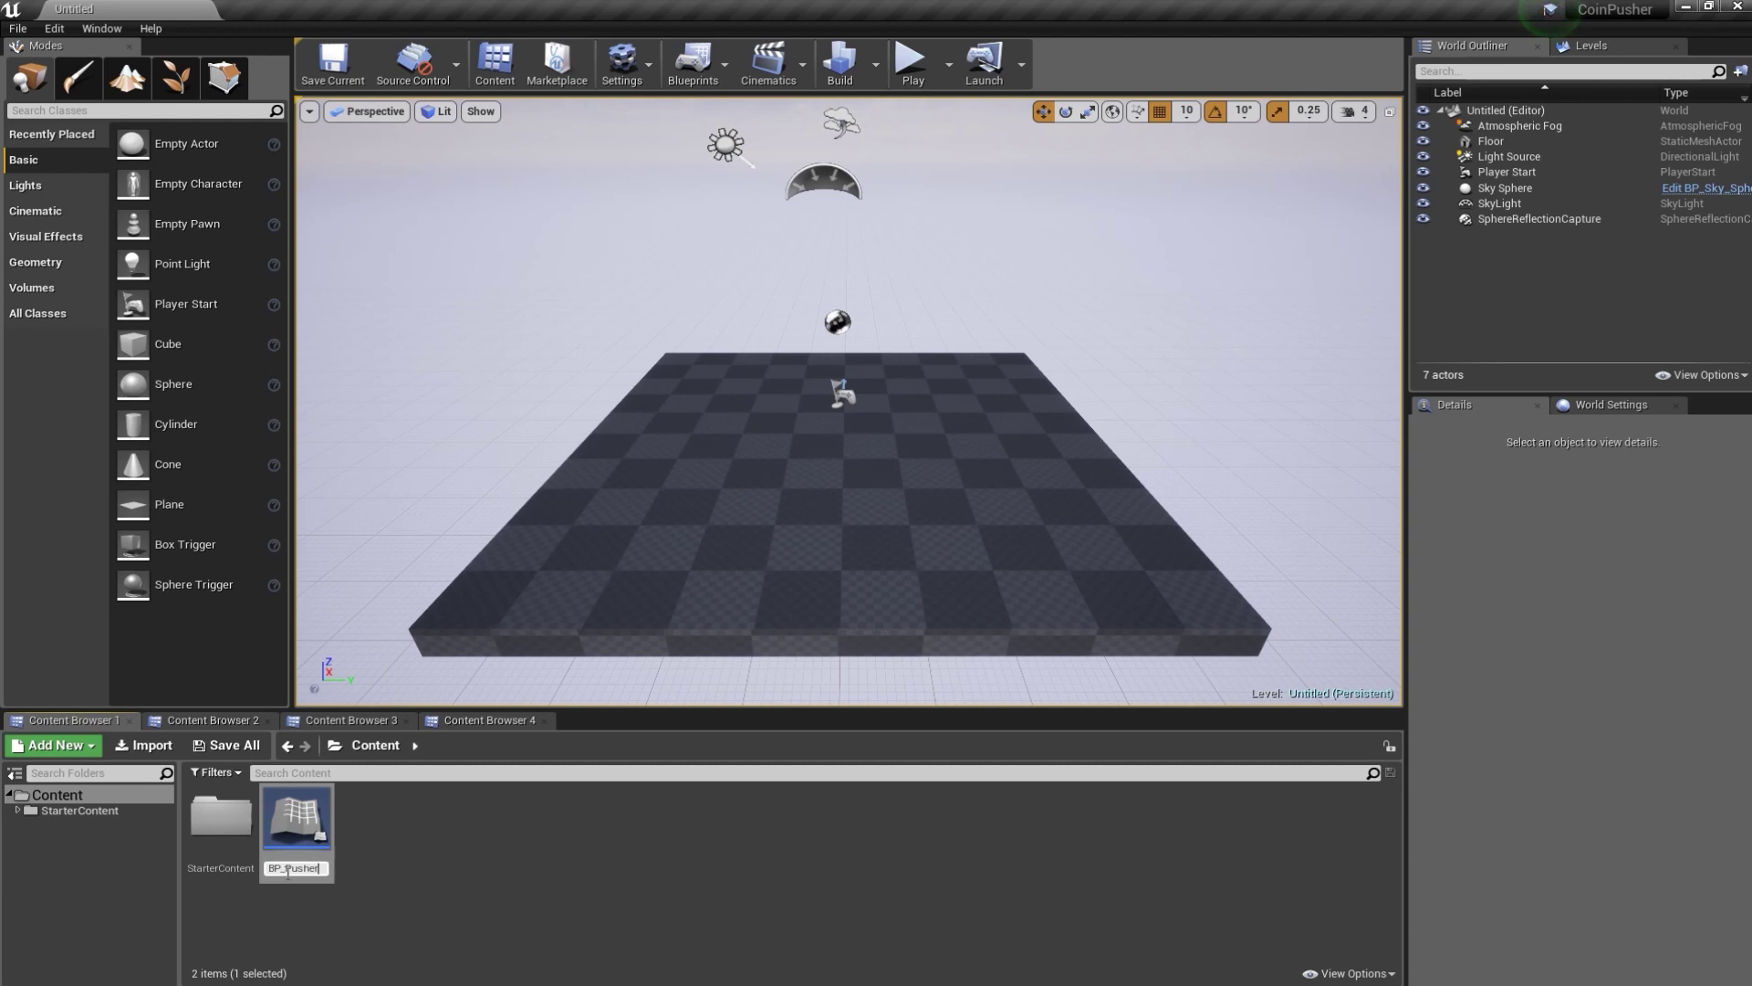
{"action": "key", "text": "Return"}
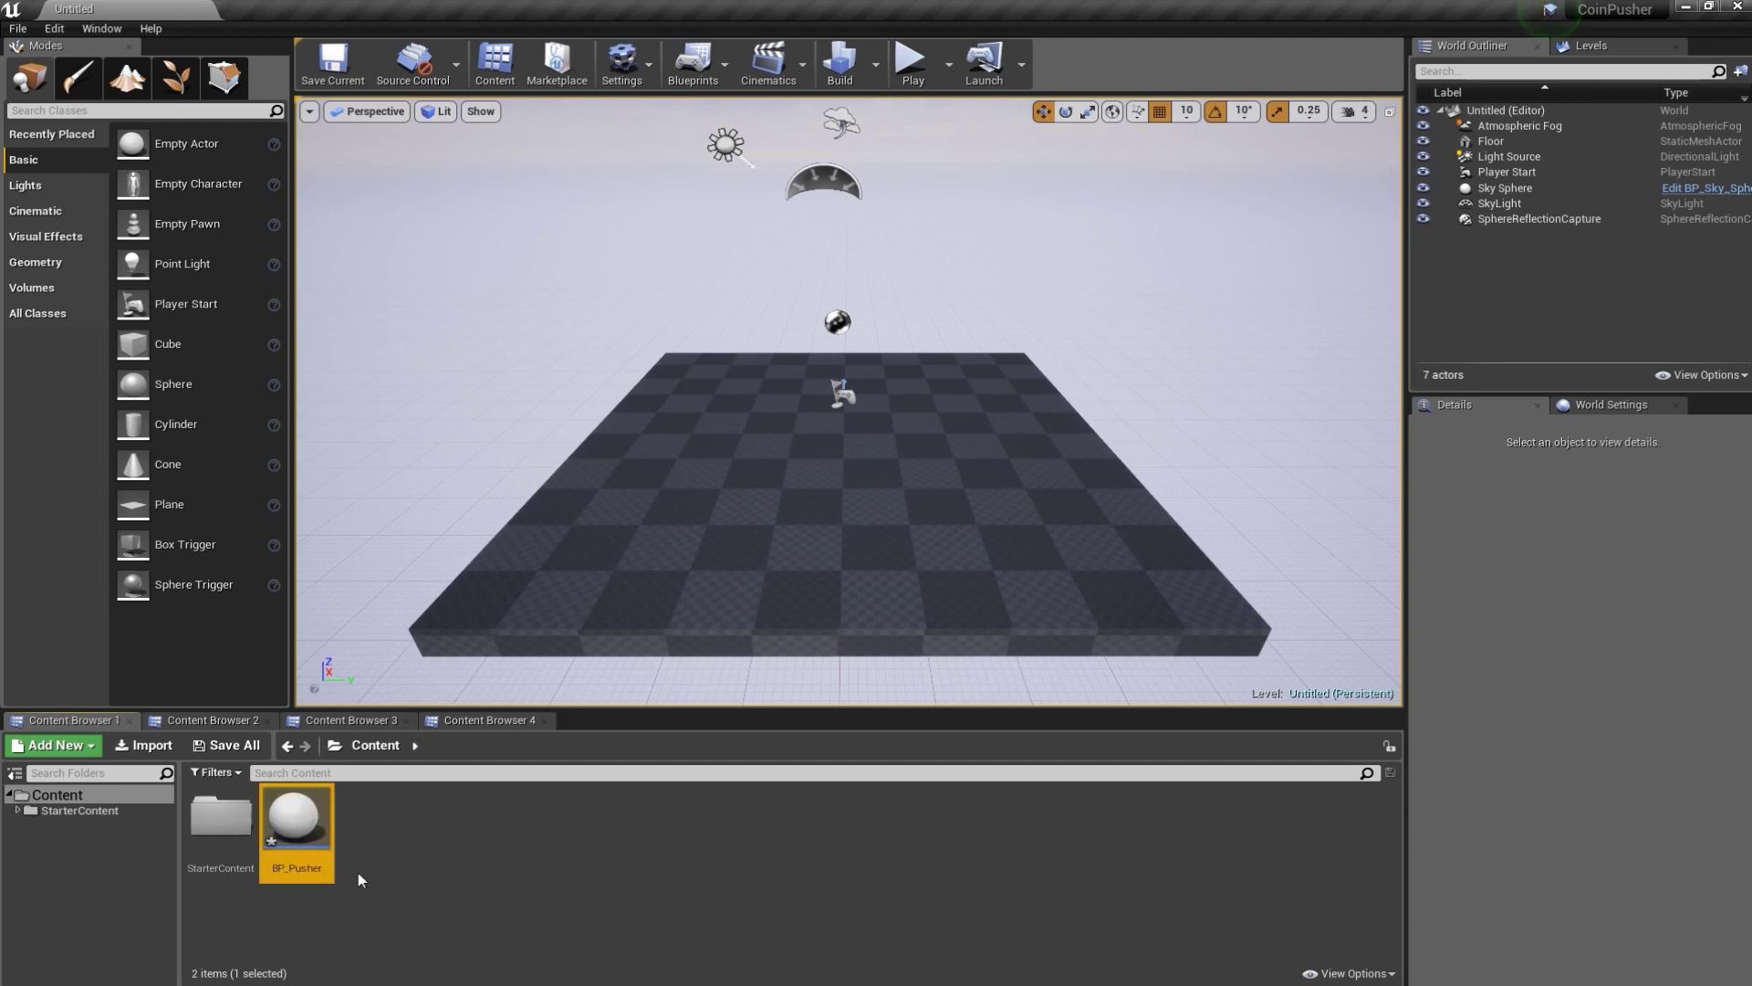
{"action": "double_click", "coordinate": [290, 826]}
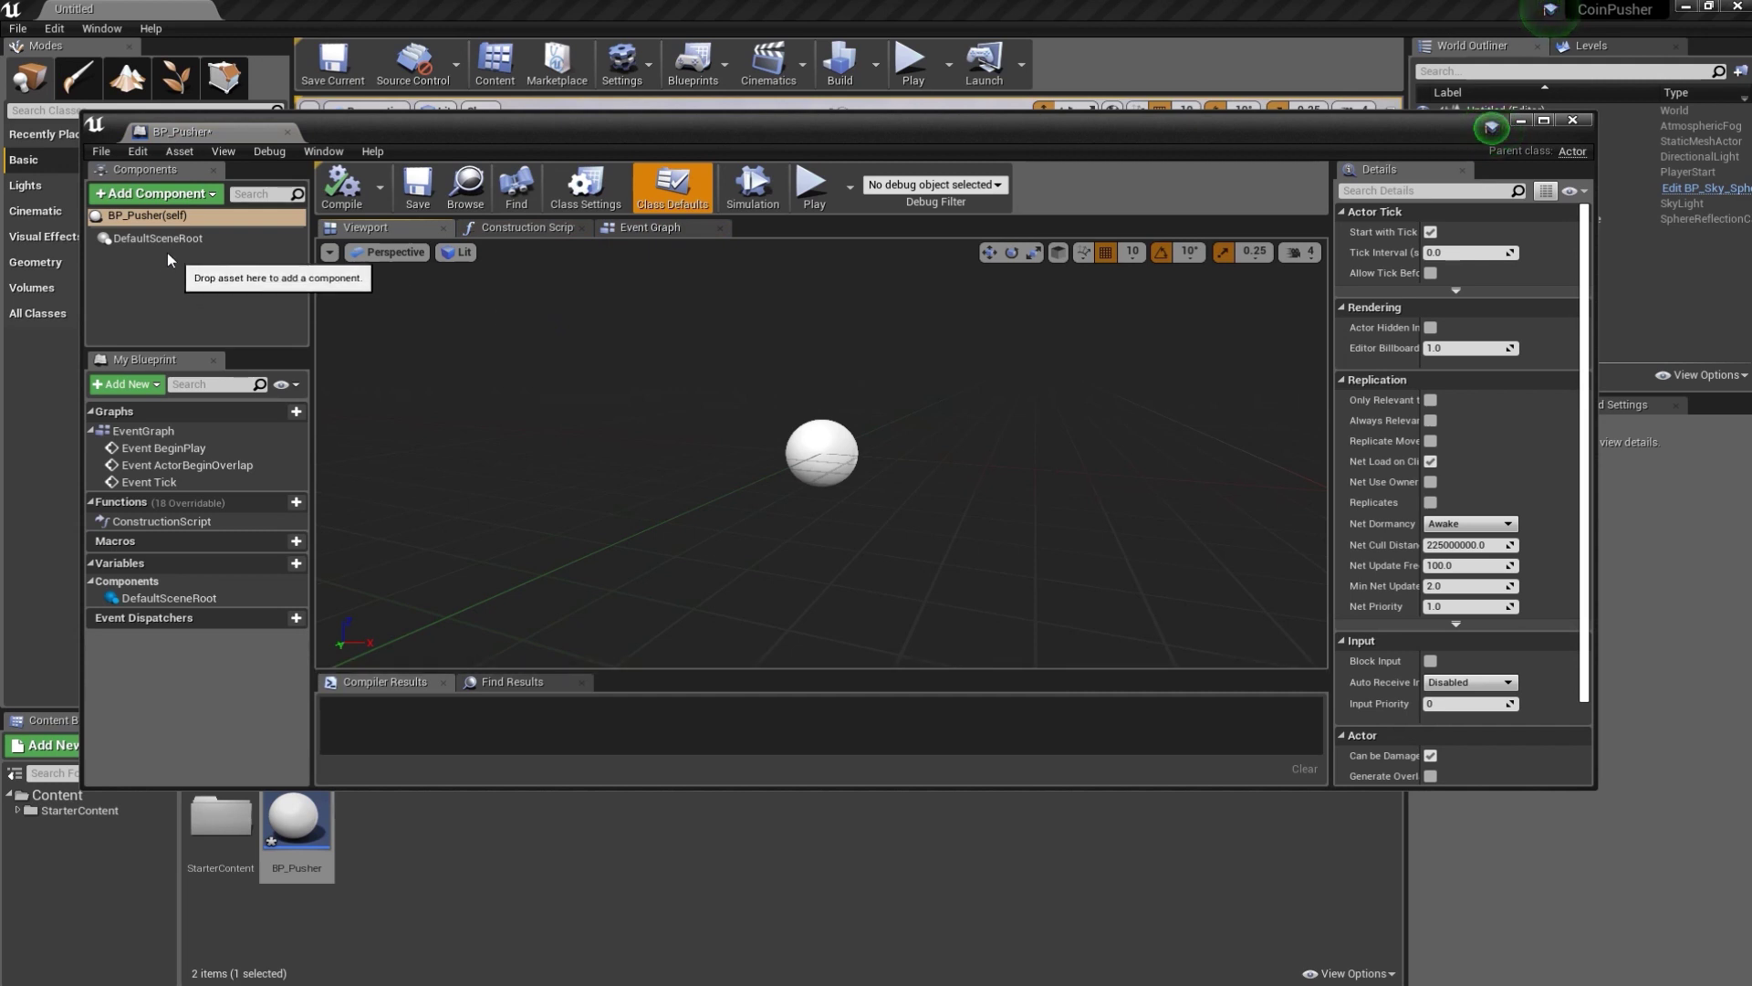
- Add a Cube component to BP_Pusher
{"action": "left_click", "coordinate": [146, 192]}
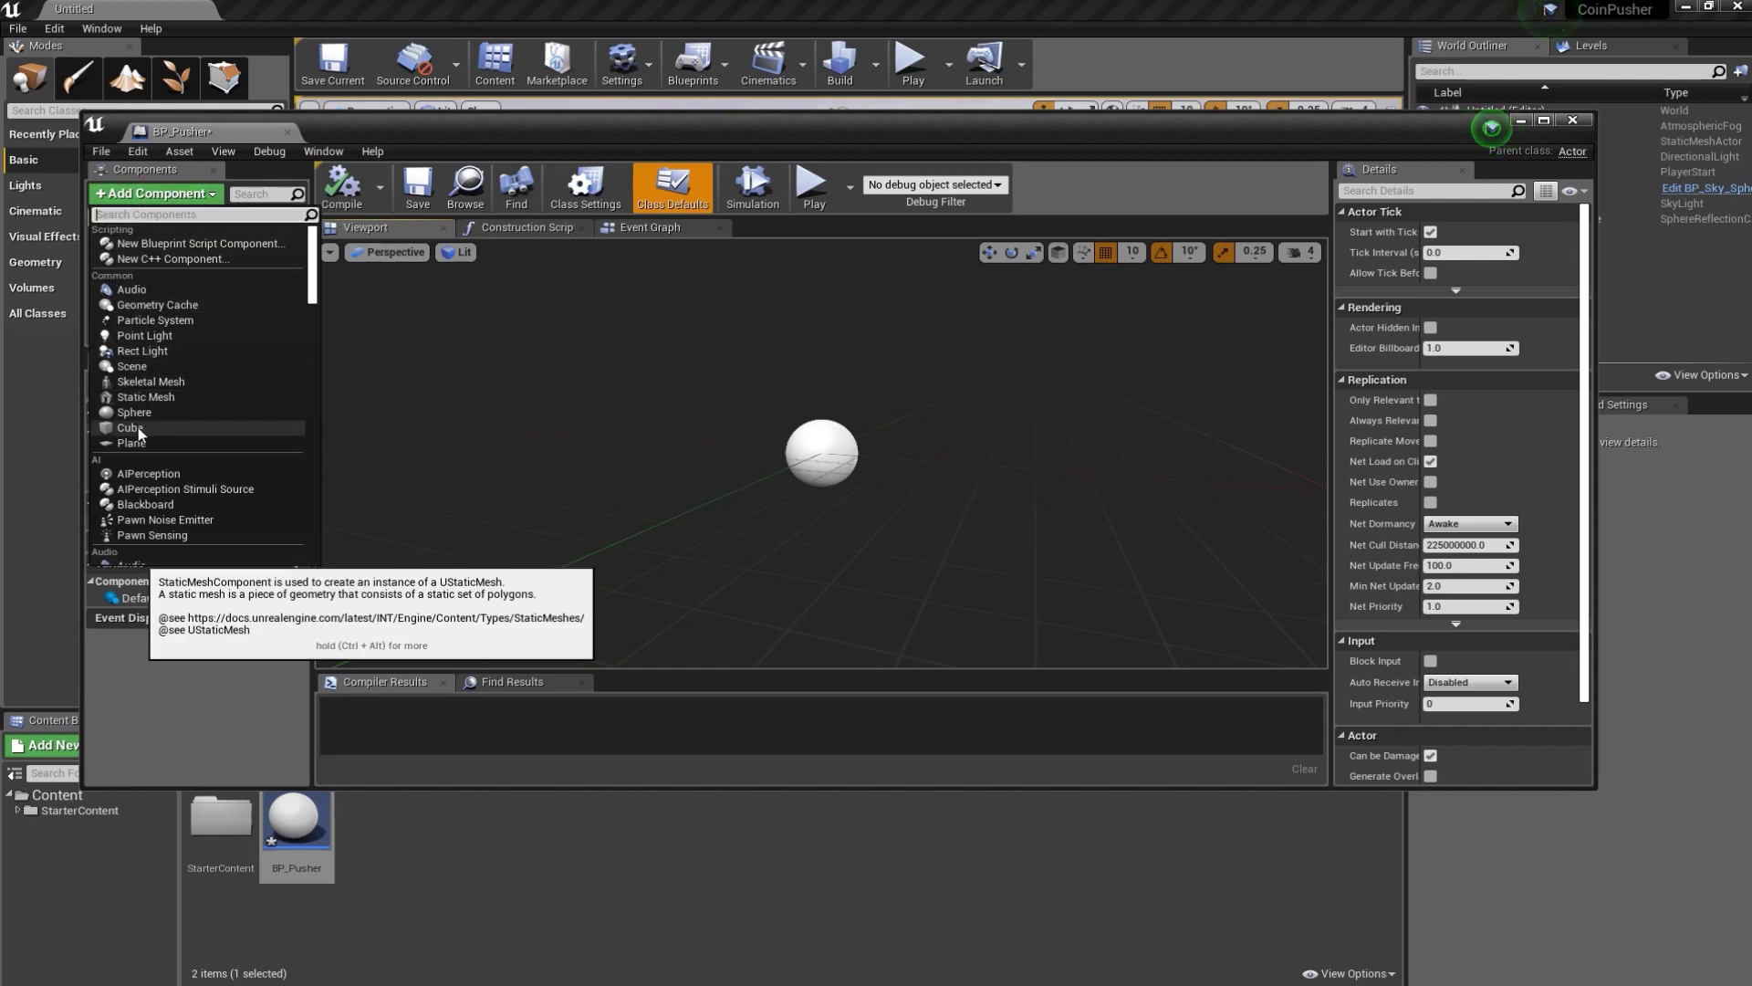
{"action": "left_click", "coordinate": [139, 427]}
{"action": "scroll", "coordinate": [756, 398], "scroll_direction": "down", "scroll_amount": 5}
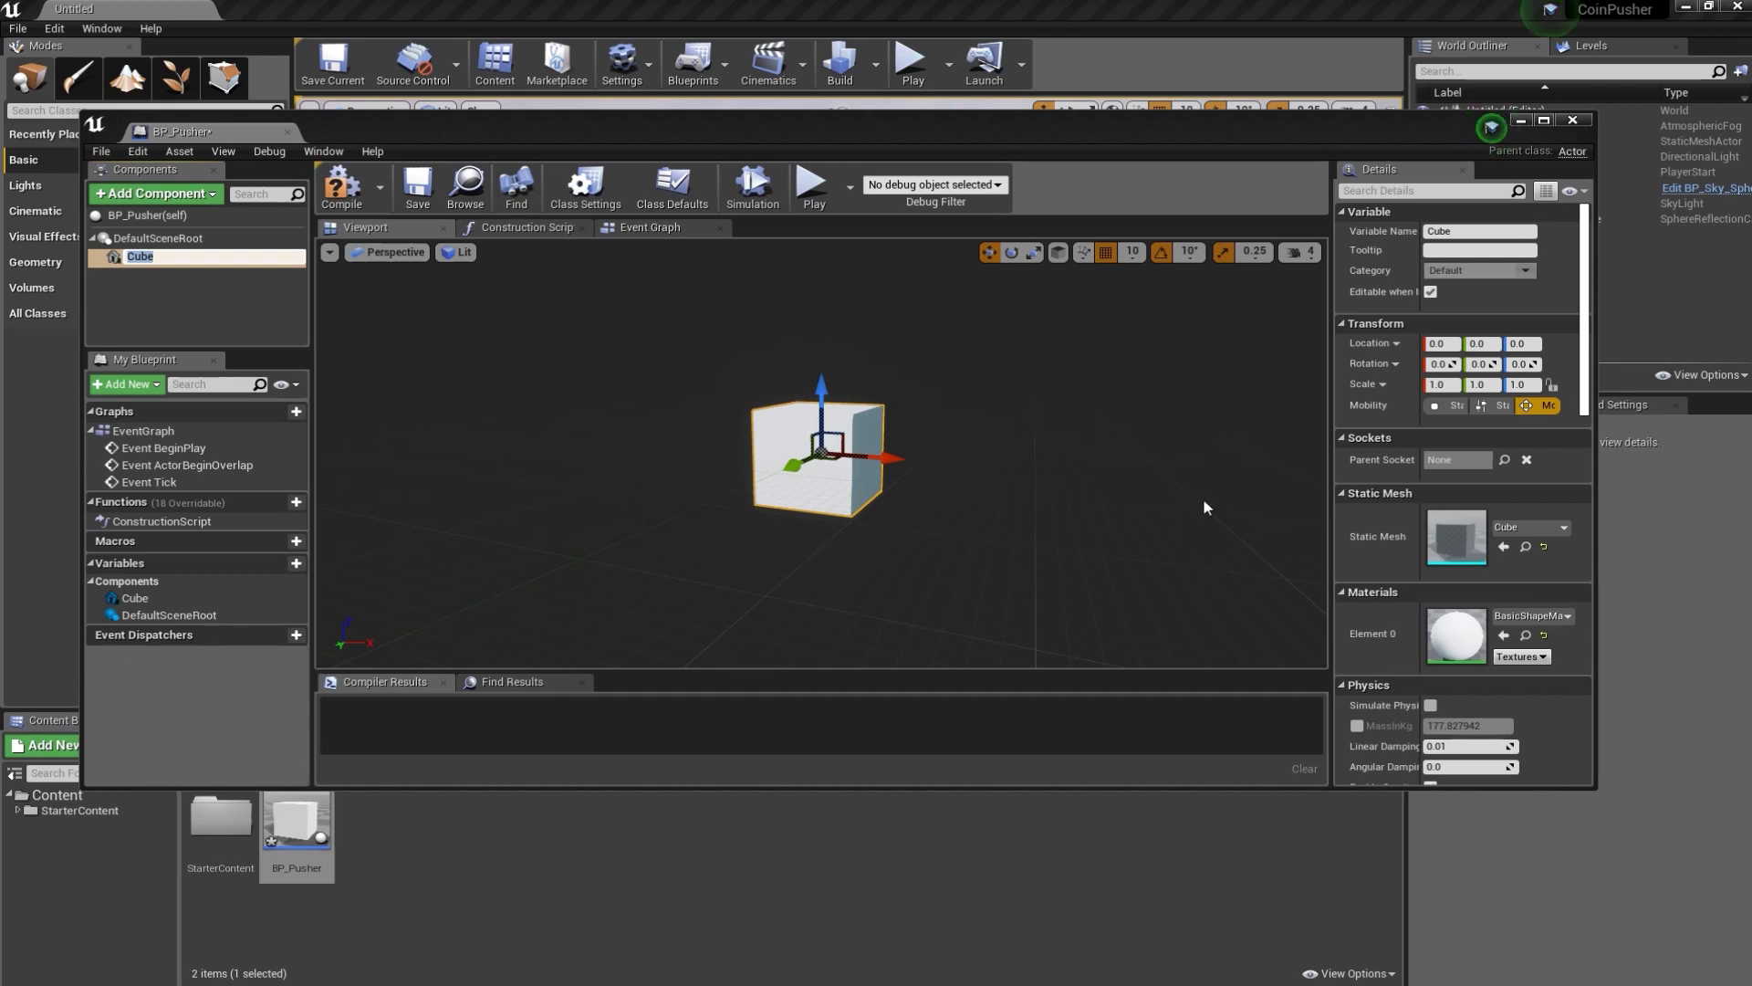
- Scale the cube to 6.5 on X and 10 on Y, then compile the Blueprint
{"action": "left_click", "coordinate": [1446, 385]}
{"action": "type", "text": "6.5"}
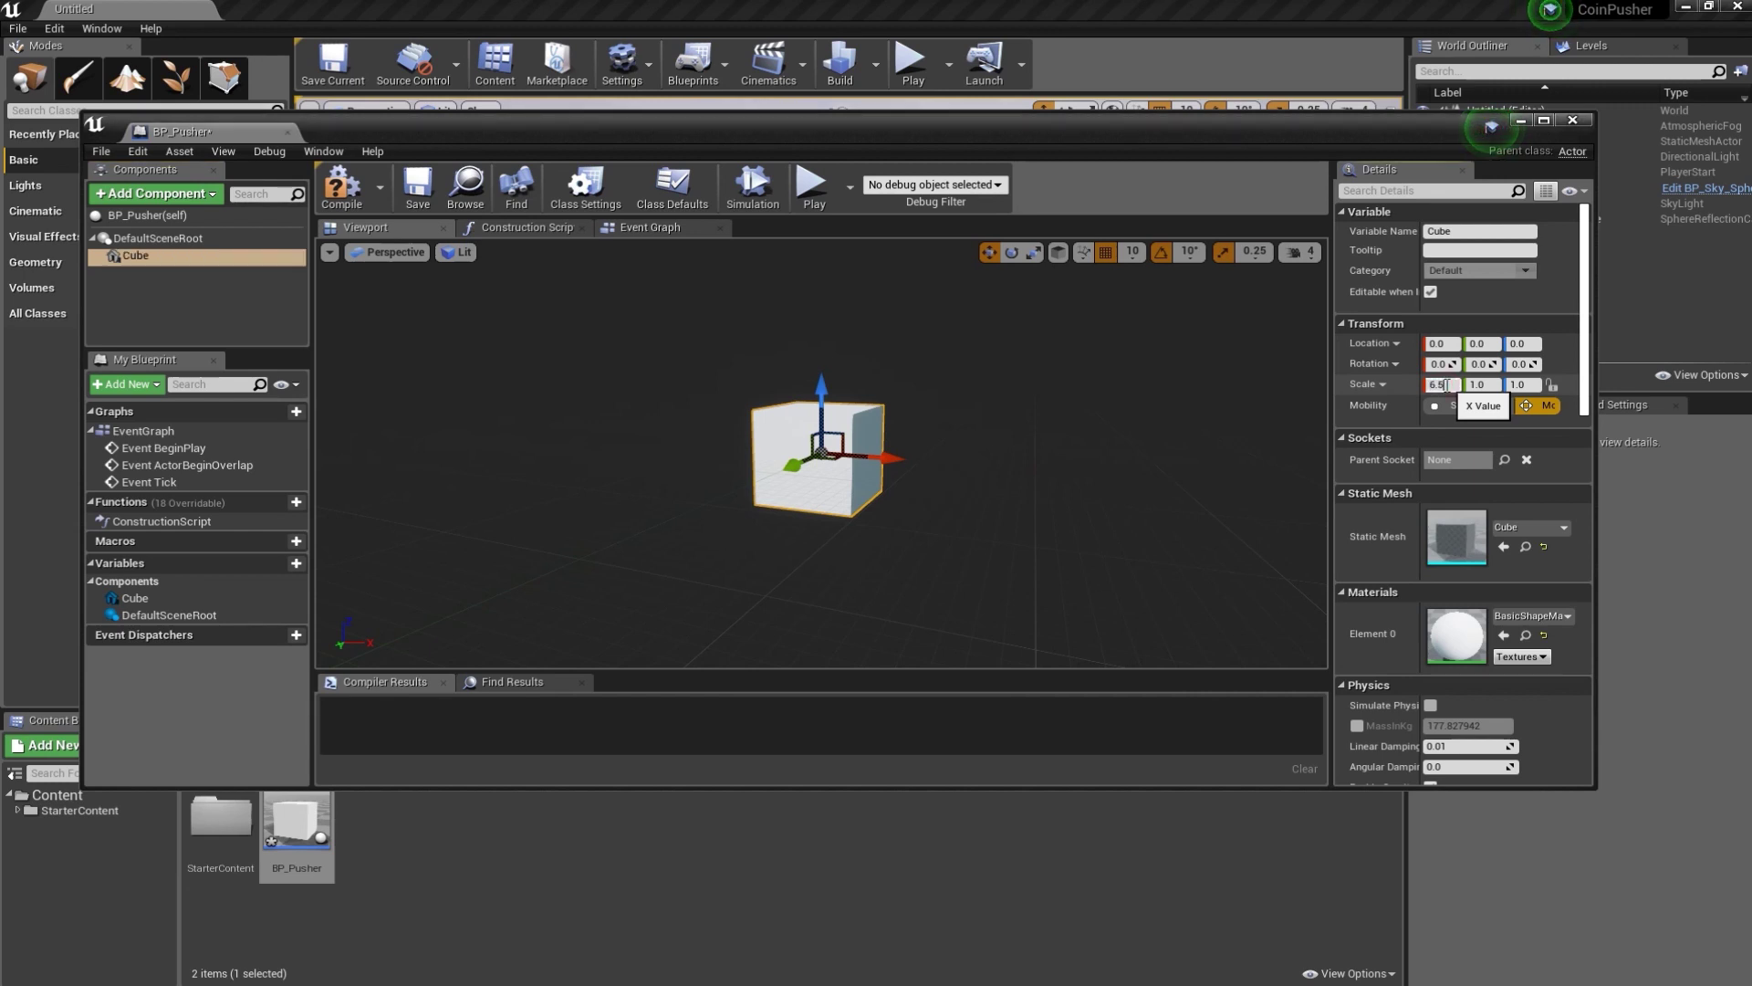
{"action": "key", "text": "Return"}
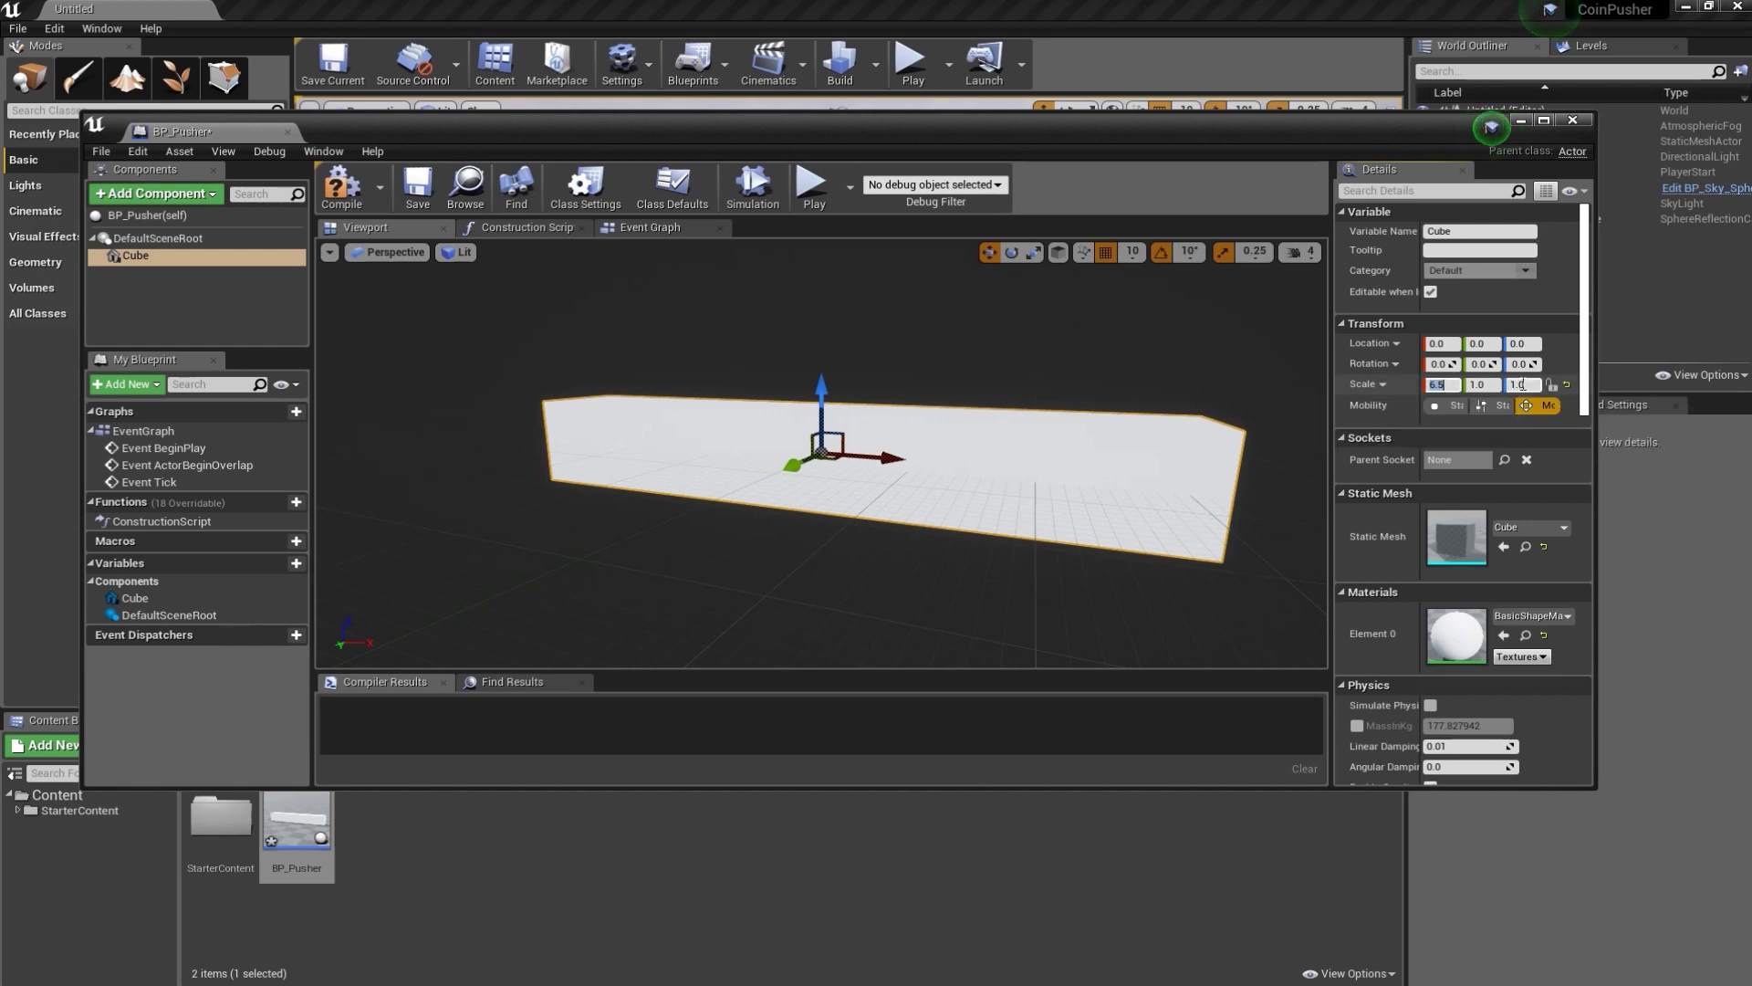
{"action": "left_click", "coordinate": [1488, 384]}
{"action": "type", "text": "10"}
{"action": "key", "text": "Return"}
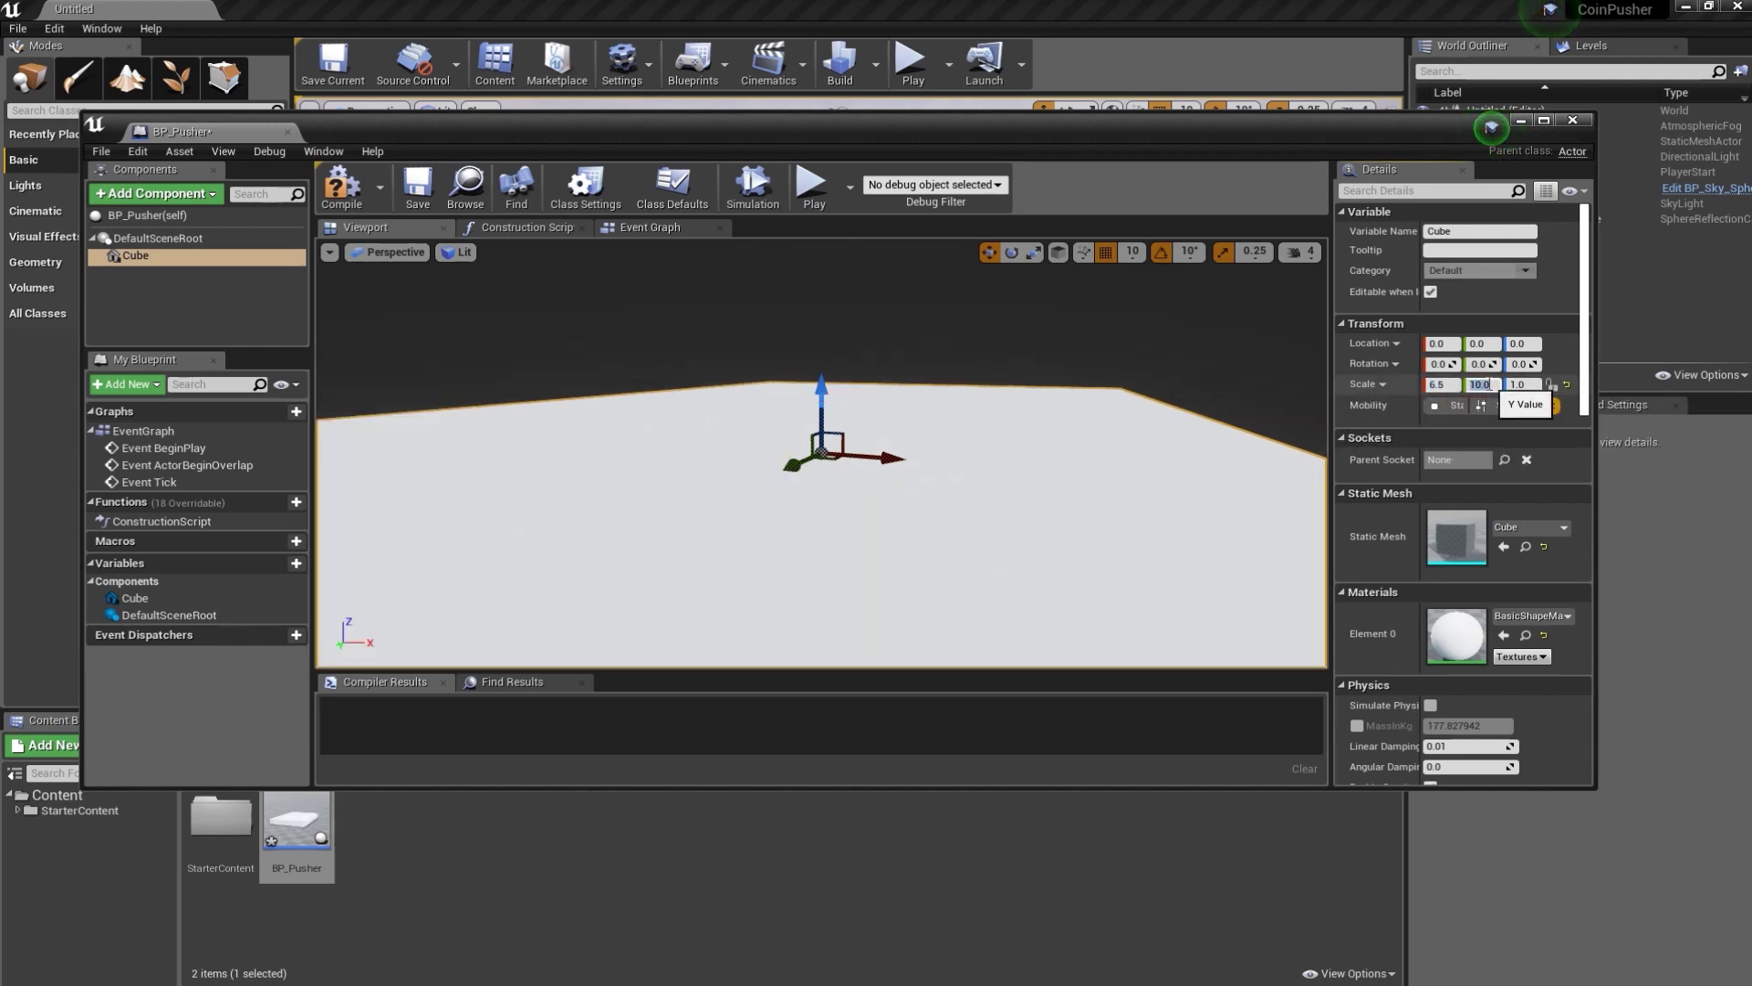
{"action": "scroll", "coordinate": [986, 395], "scroll_direction": "down", "scroll_amount": 3}
{"action": "left_click_drag", "start_coordinate": [986, 395], "coordinate": [822, 395]}
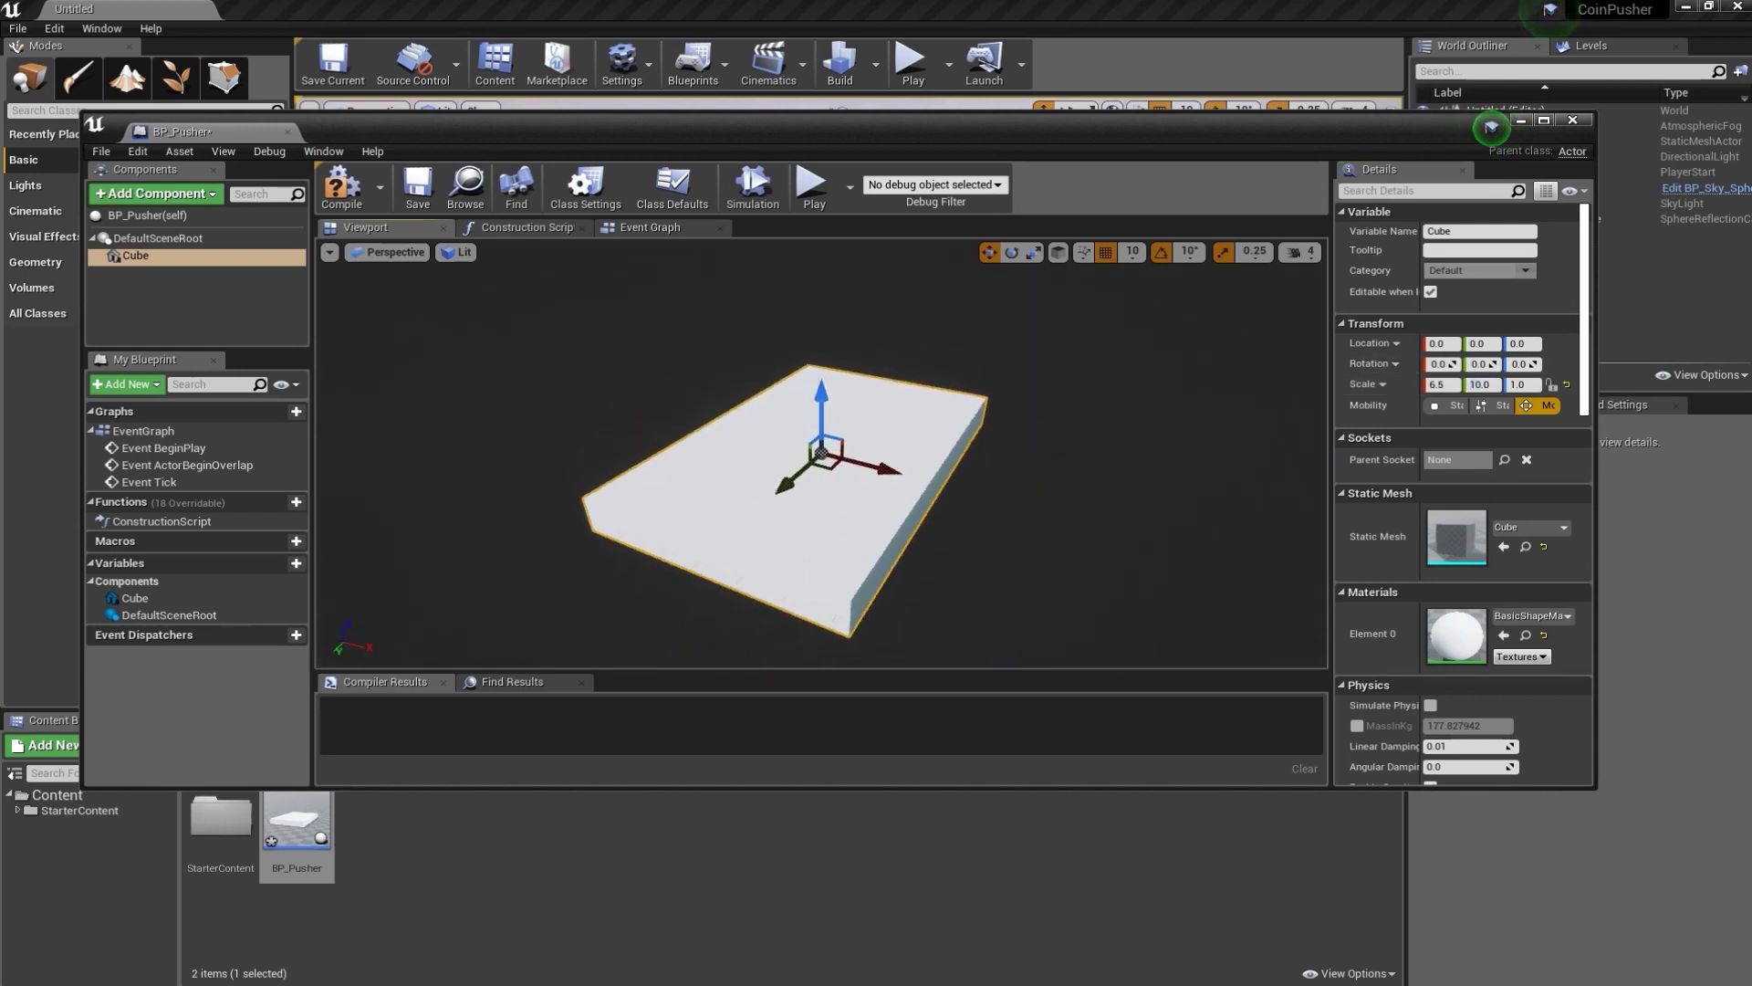
{"action": "left_click_drag", "start_coordinate": [986, 466], "coordinate": [996, 466]}
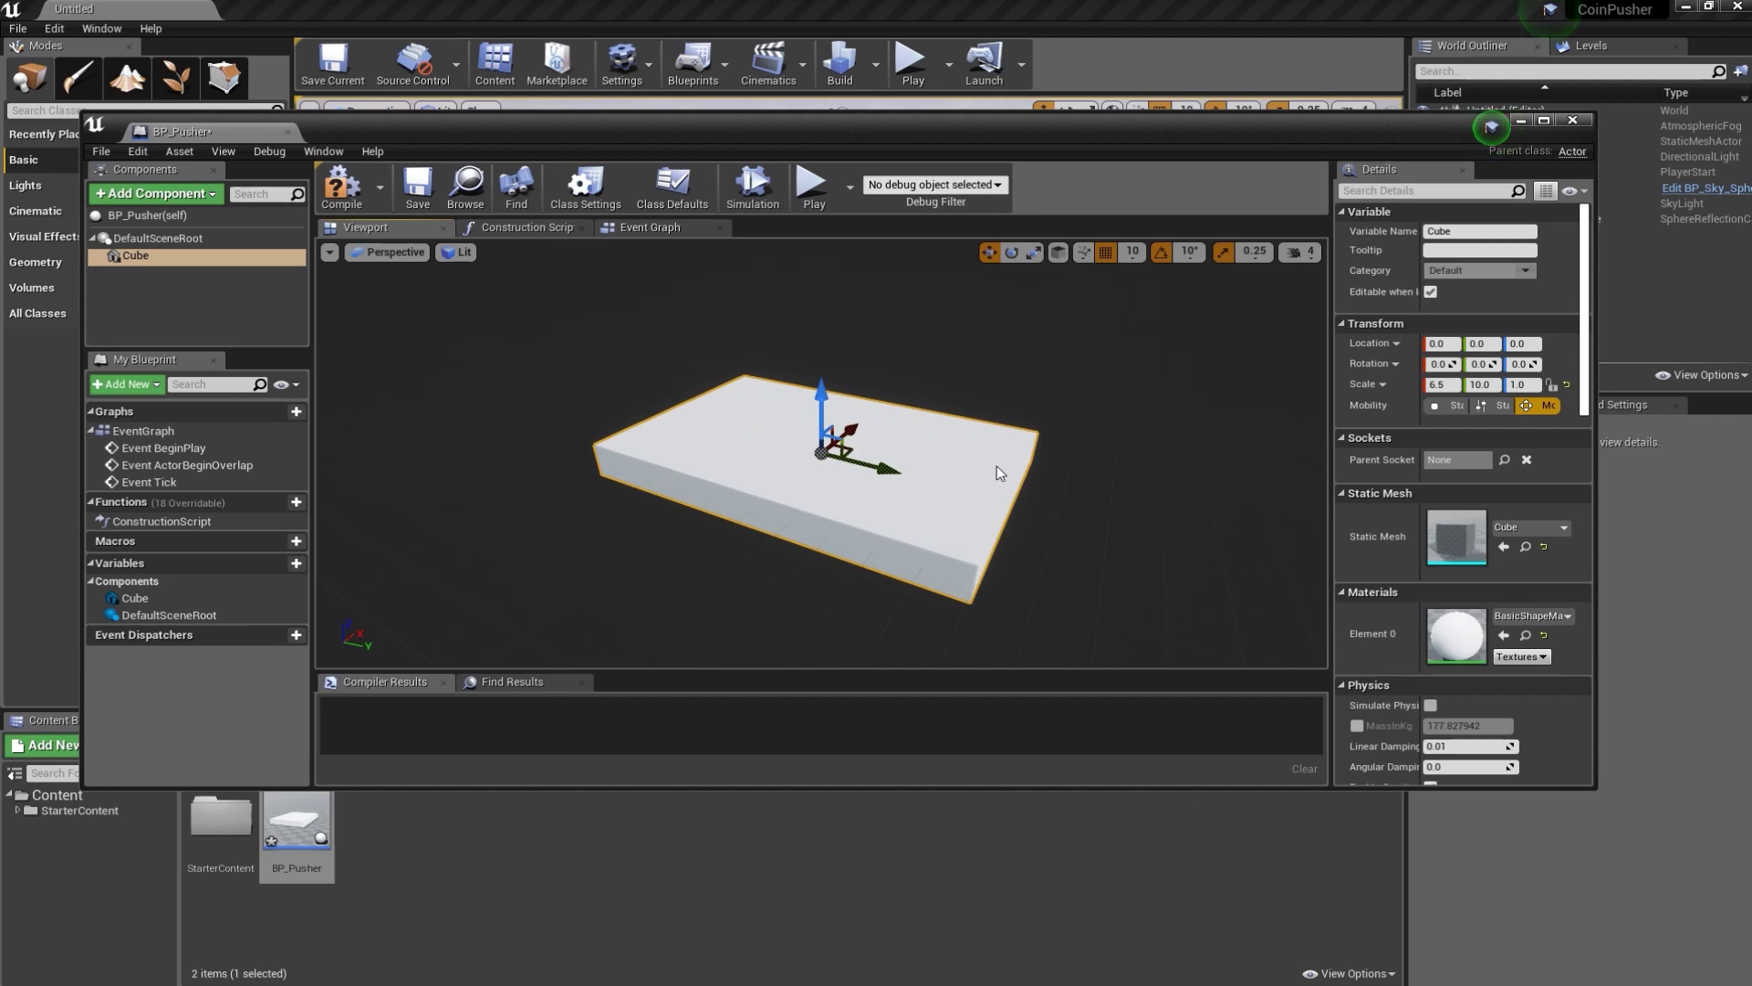
{"action": "left_click", "coordinate": [352, 208]}
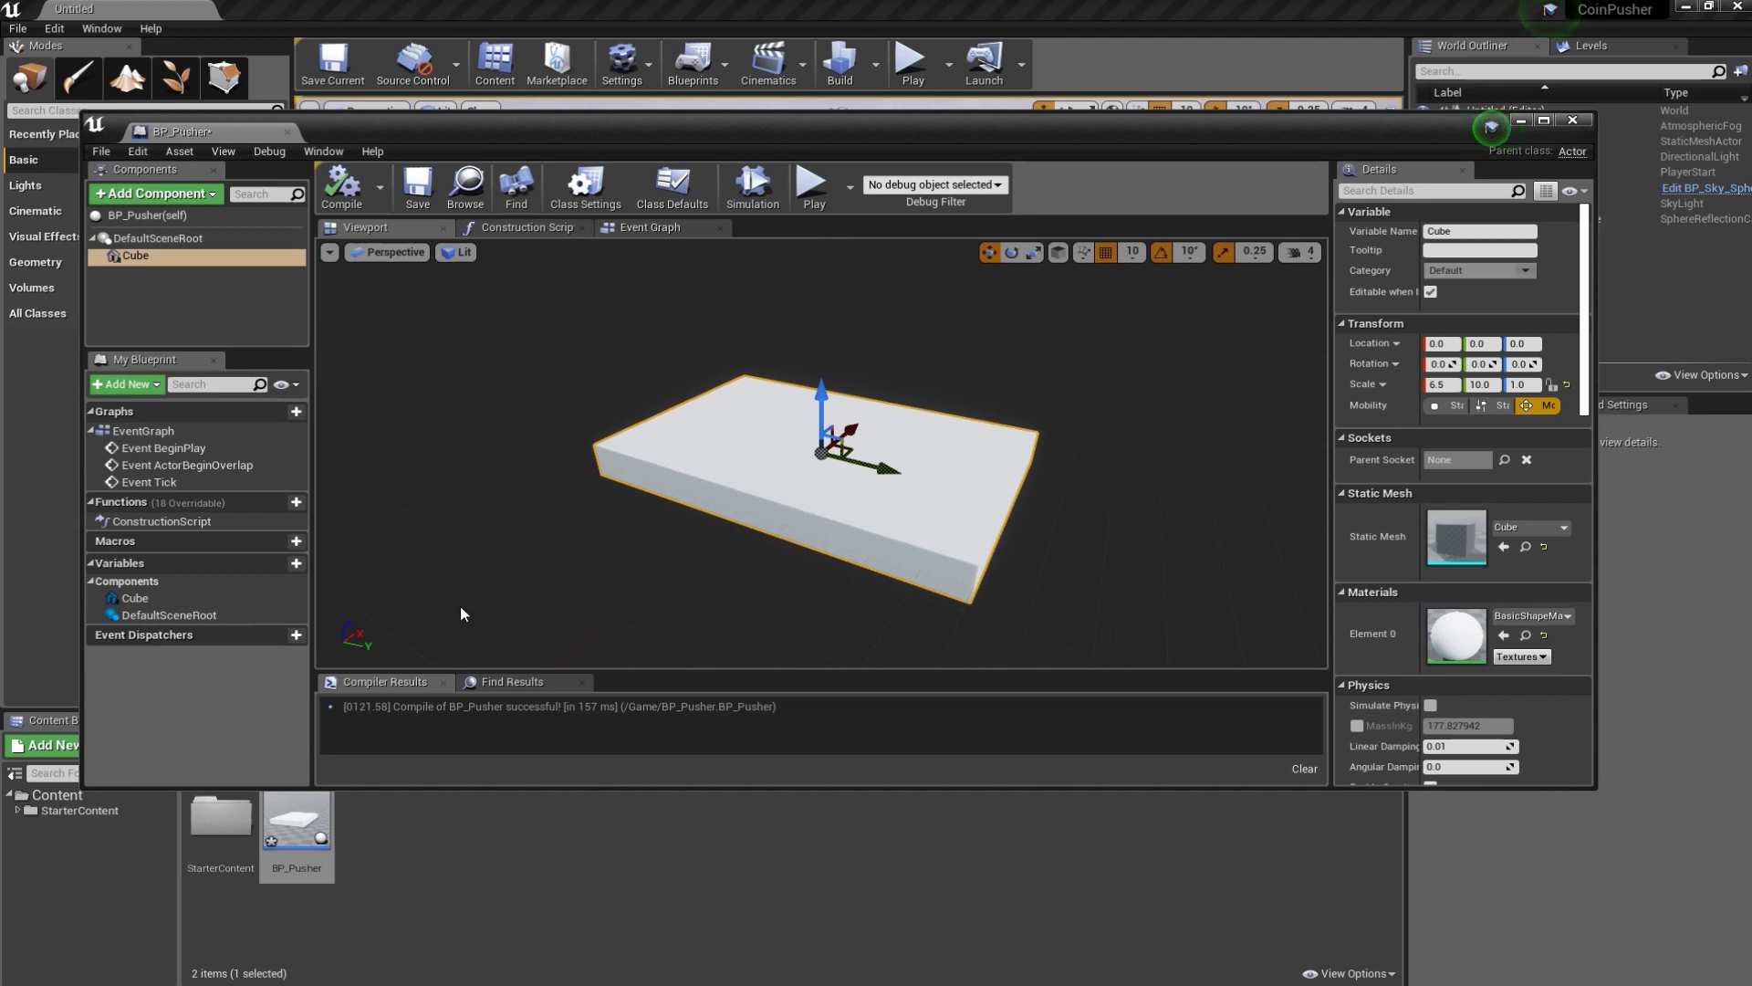
- Frame the BeginPlay, ActorBeginOverlap and Tick nodes in the Event Graph and add a new variable
{"action": "left_click", "coordinate": [525, 227]}
{"action": "left_click", "coordinate": [670, 233]}
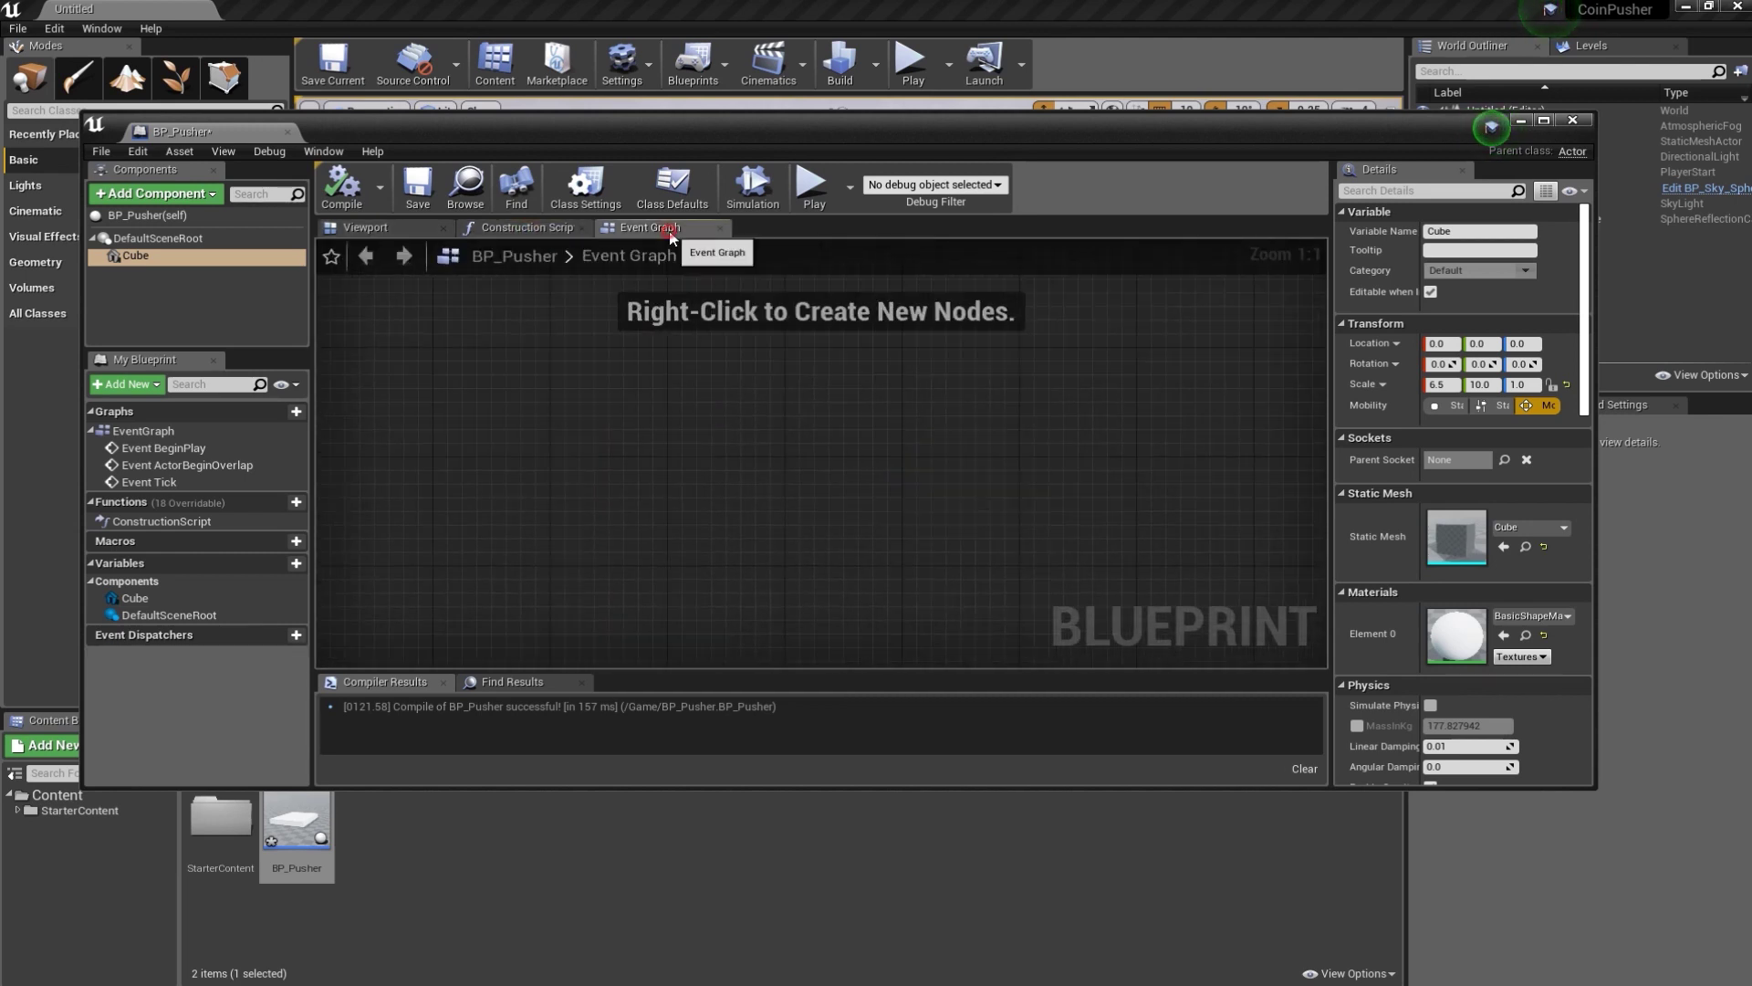
{"action": "right_click_drag", "start_coordinate": [744, 428], "coordinate": [377, 466]}
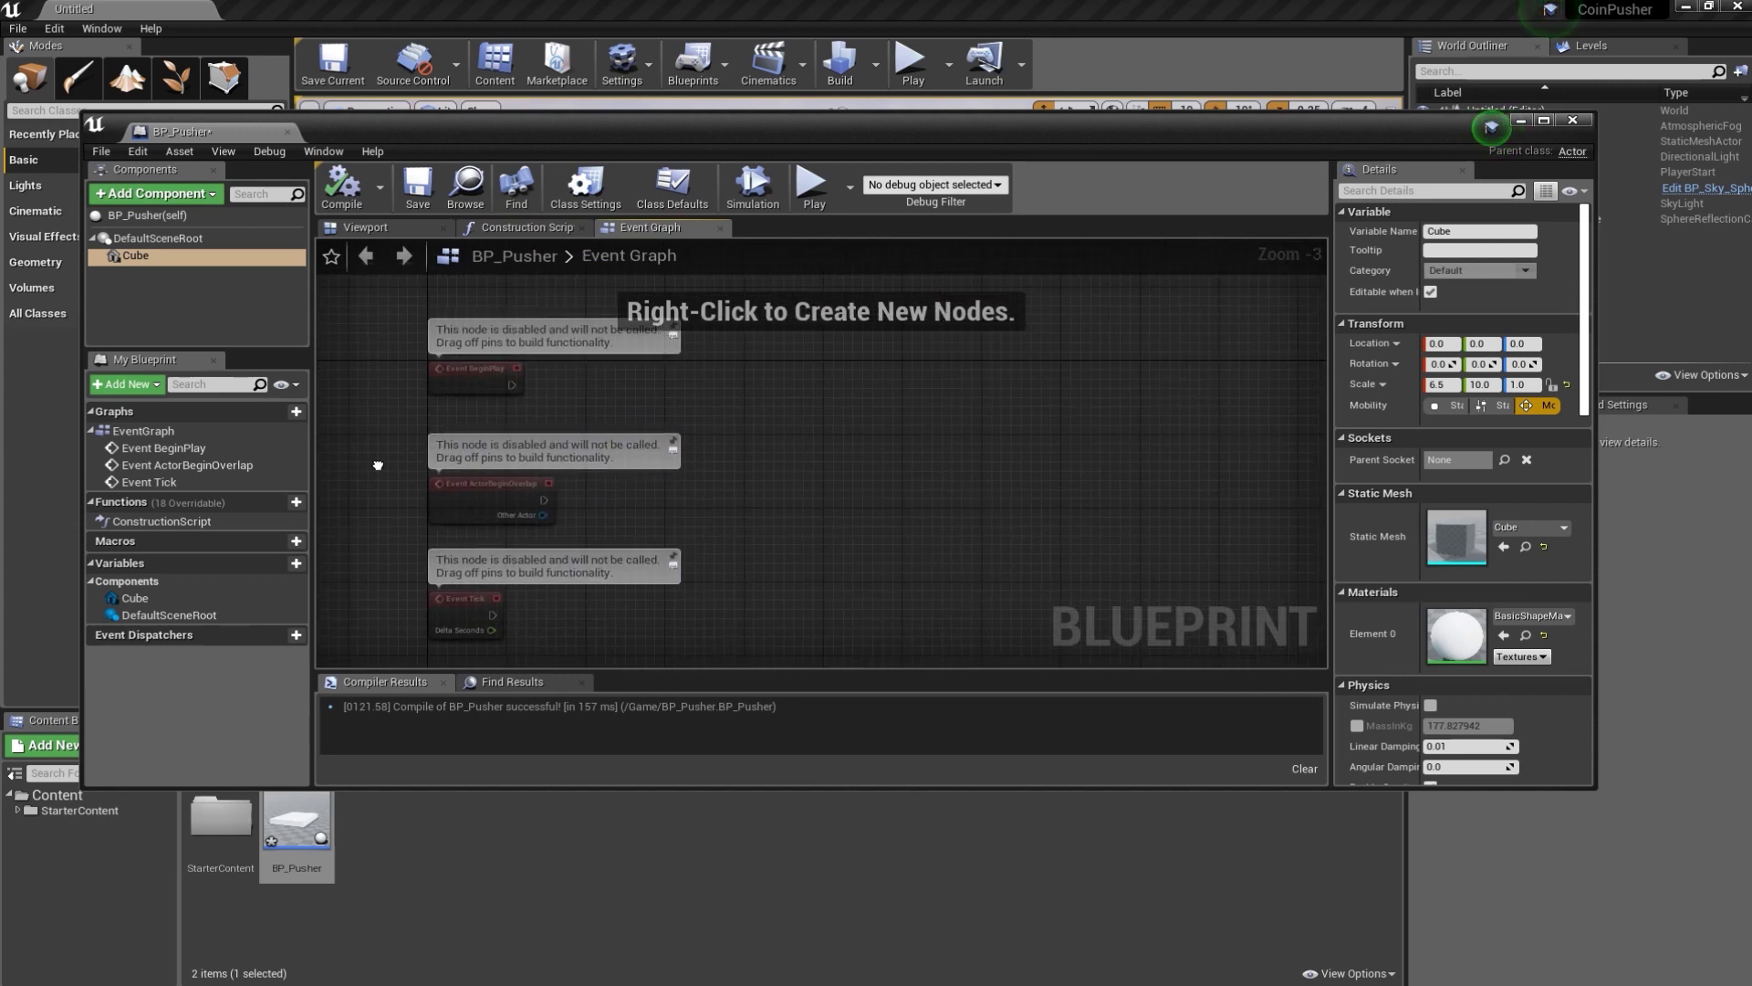
{"action": "scroll", "coordinate": [840, 487], "scroll_direction": "down", "scroll_amount": 2}
{"action": "right_click_drag", "start_coordinate": [931, 485], "coordinate": [703, 485]}
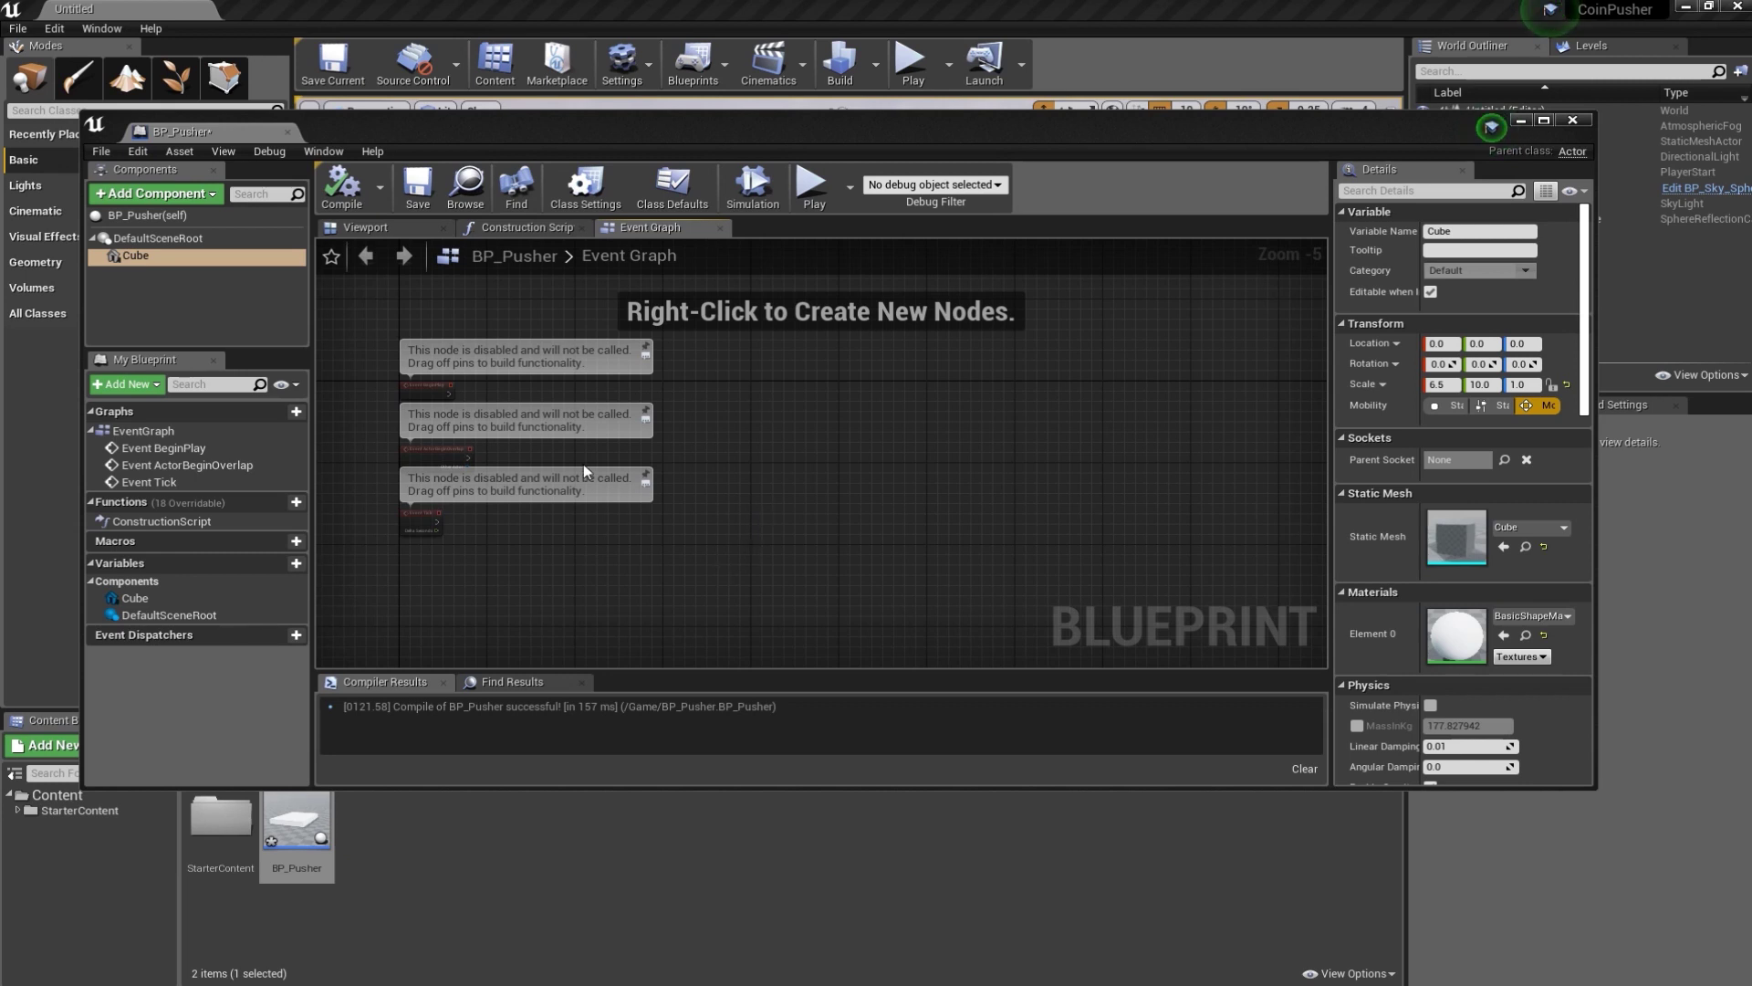
{"action": "scroll", "coordinate": [666, 519], "scroll_direction": "up", "scroll_amount": 2}
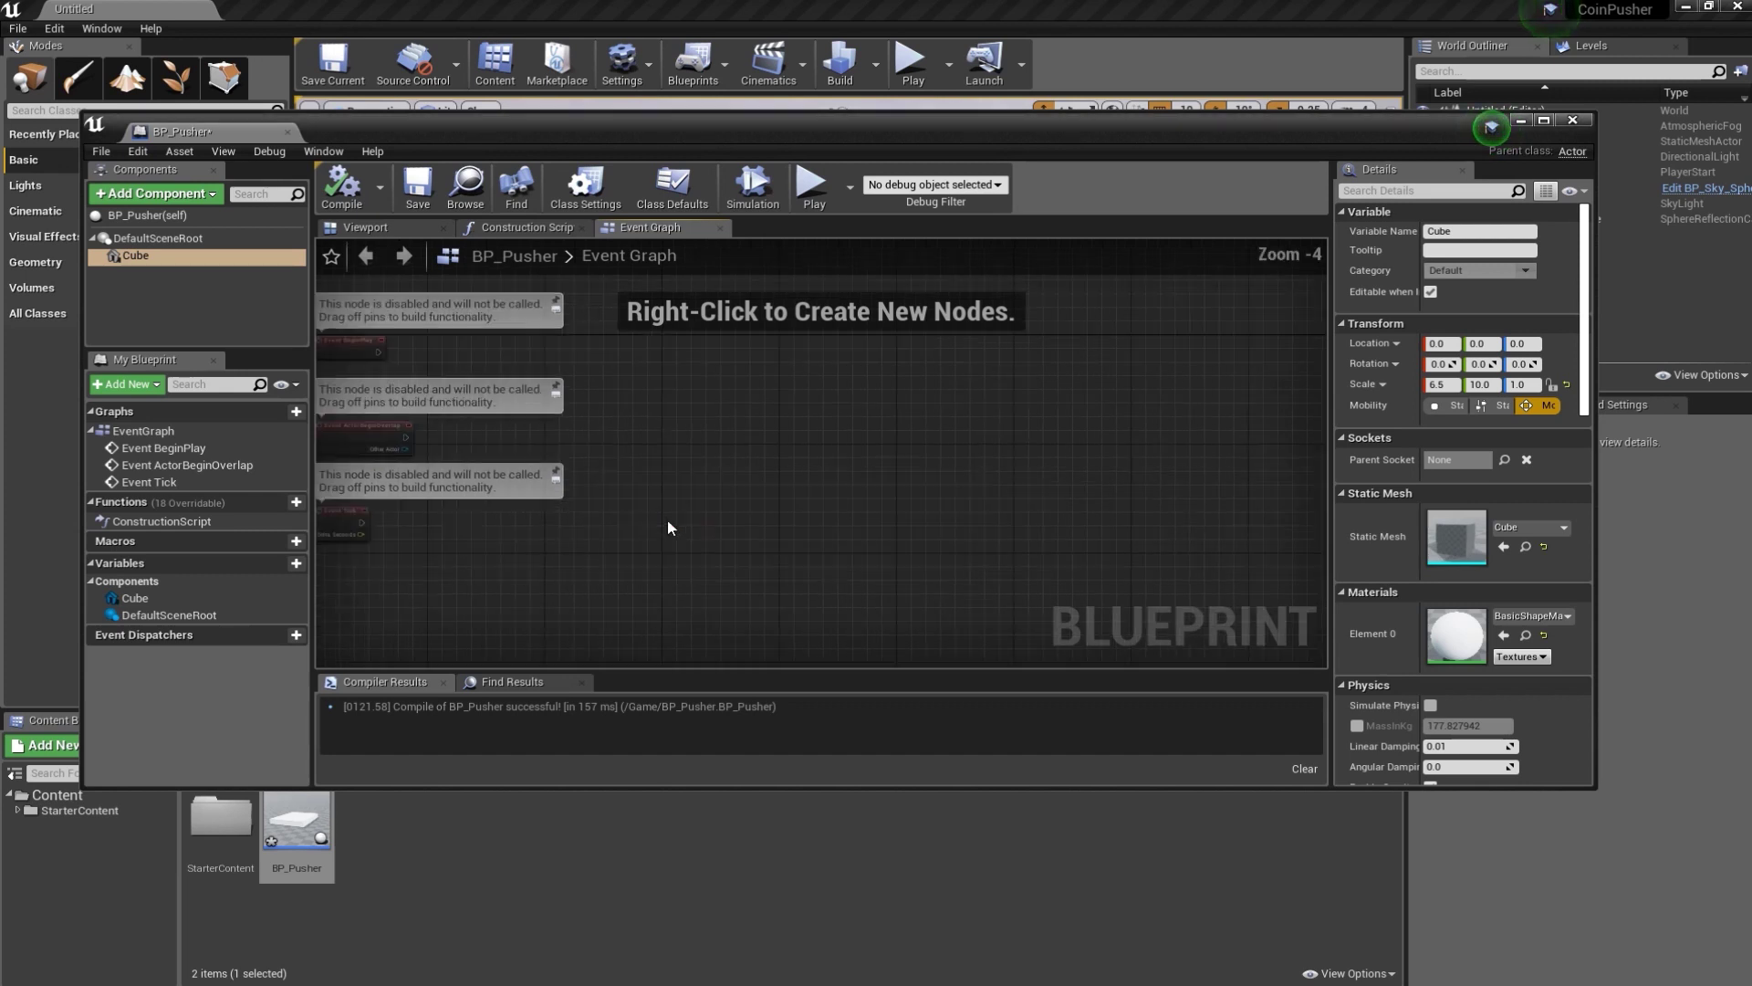
{"action": "right_click_drag", "start_coordinate": [967, 602], "coordinate": [1005, 610]}
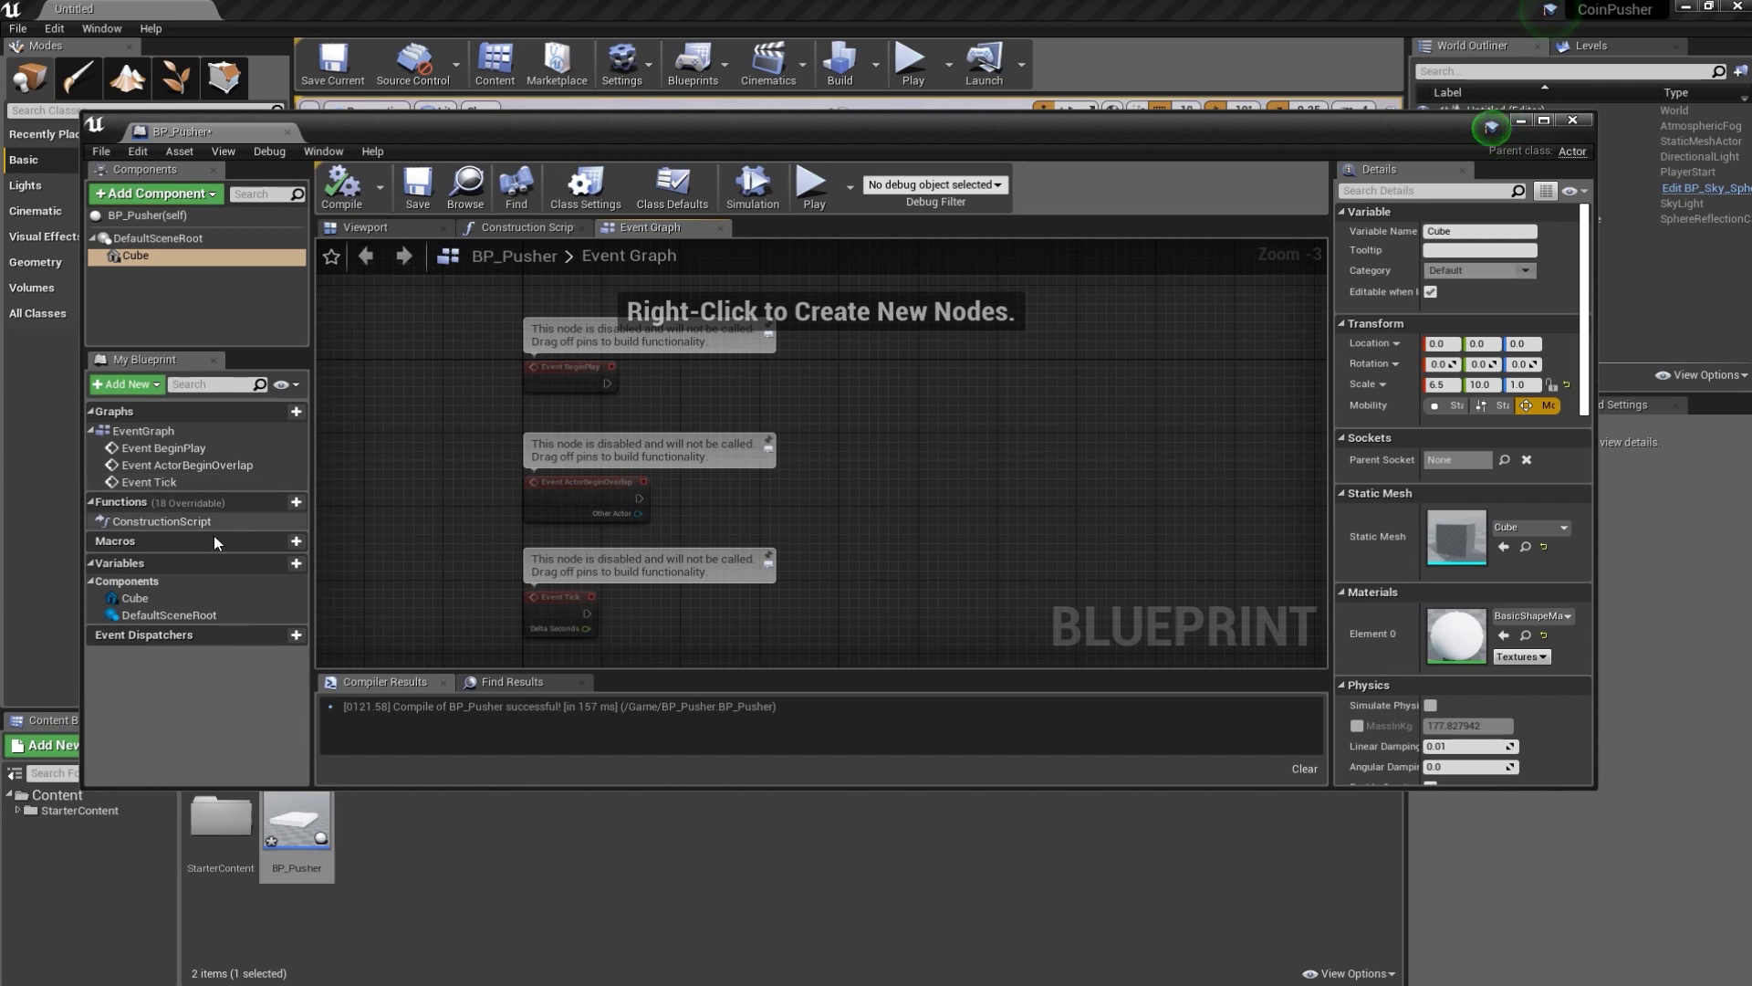
{"action": "left_click", "coordinate": [277, 563]}
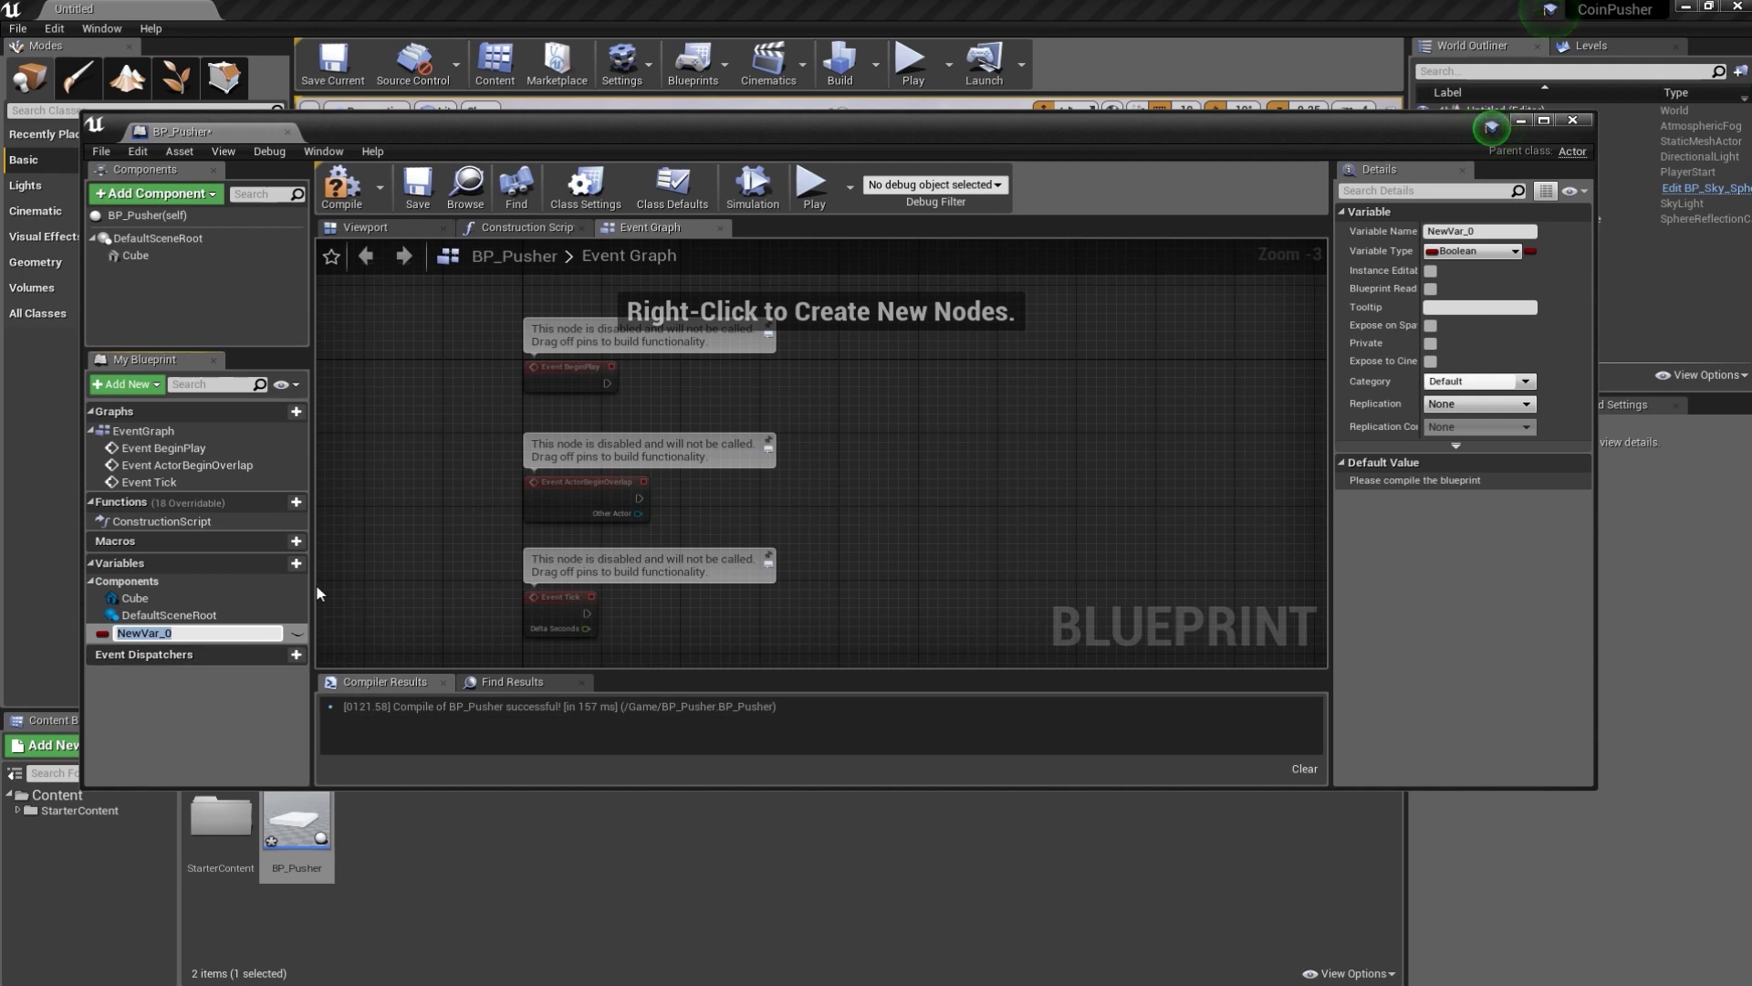
- Make the new variable a Vector named PusherLocation and mark it Instance Editable
{"action": "left_click", "coordinate": [1474, 251]}
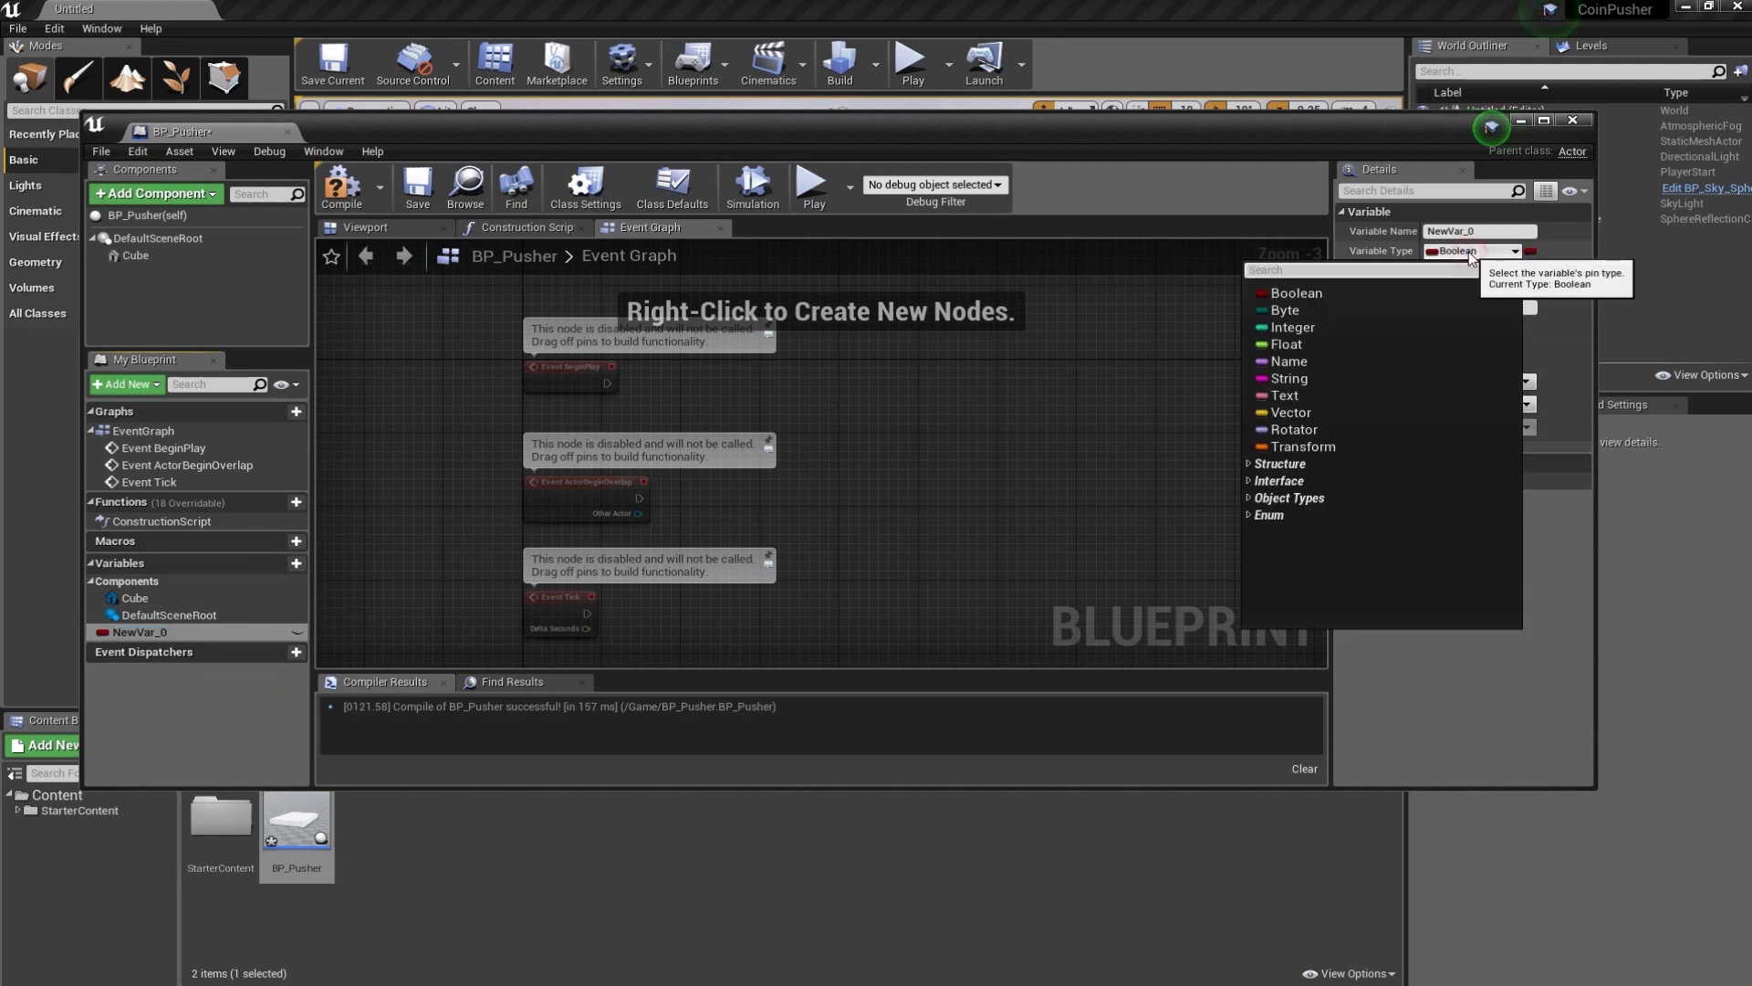
{"action": "left_click", "coordinate": [1296, 413]}
{"action": "left_click", "coordinate": [1431, 231]}
{"action": "type", "text": "PusherLocation"}
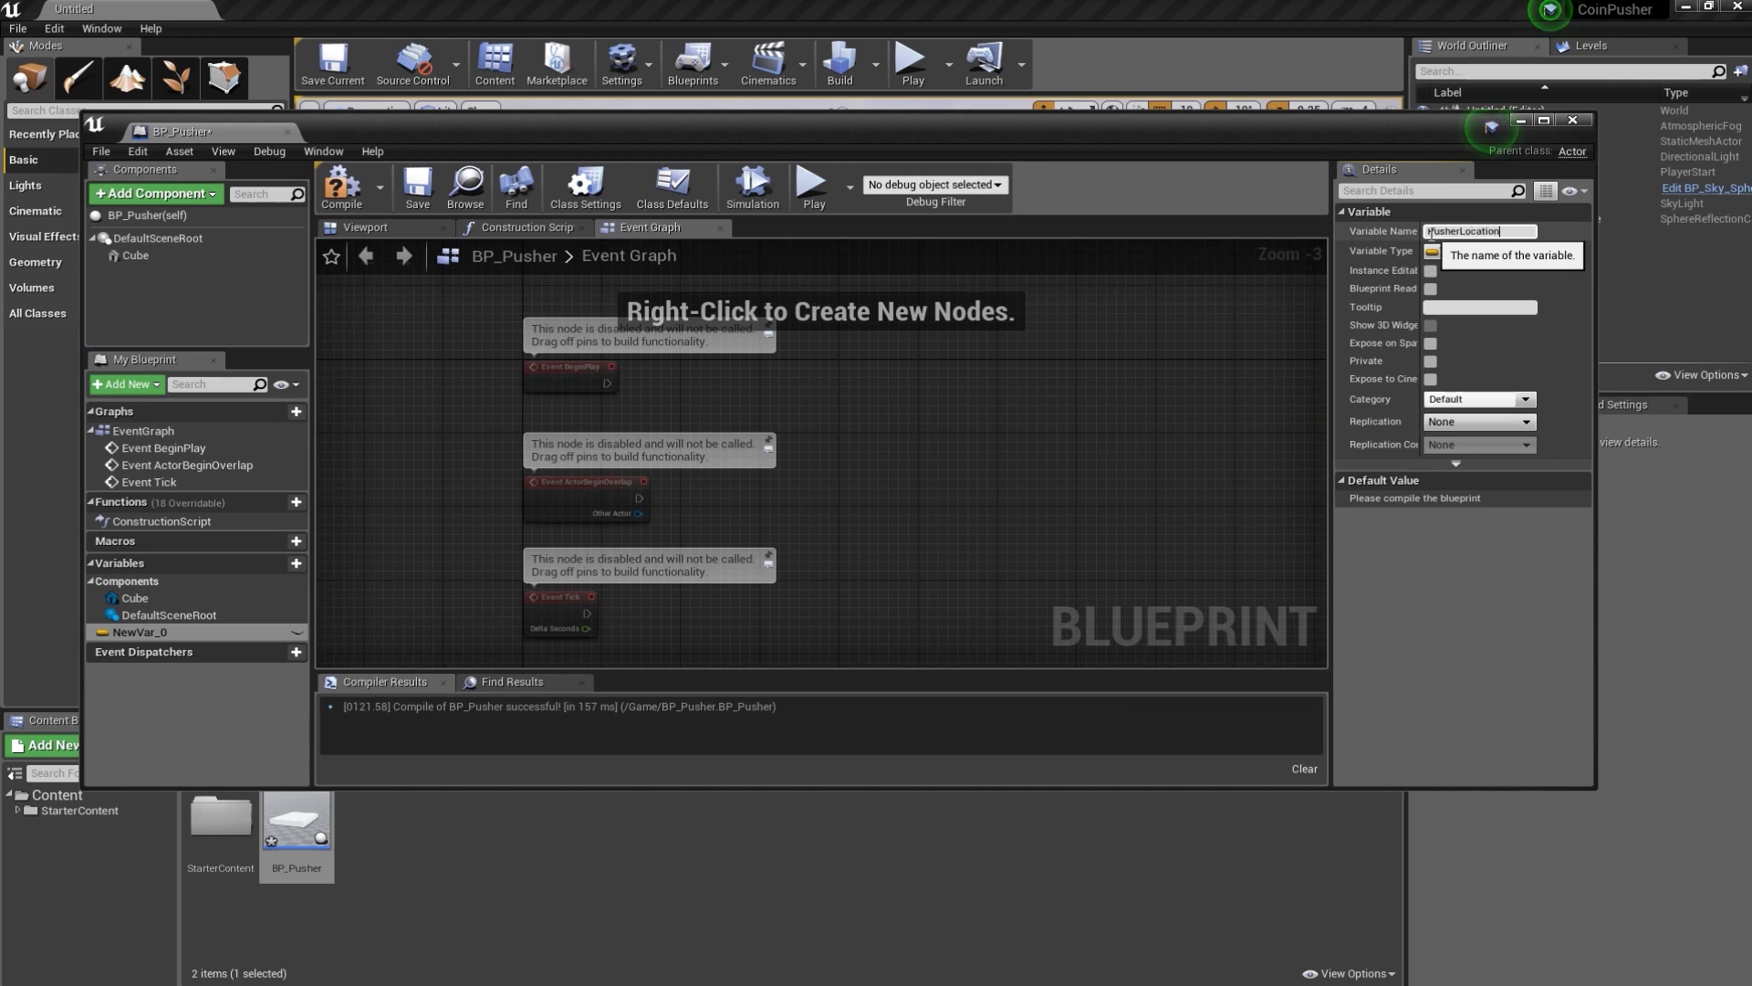
{"action": "key", "text": "Return"}
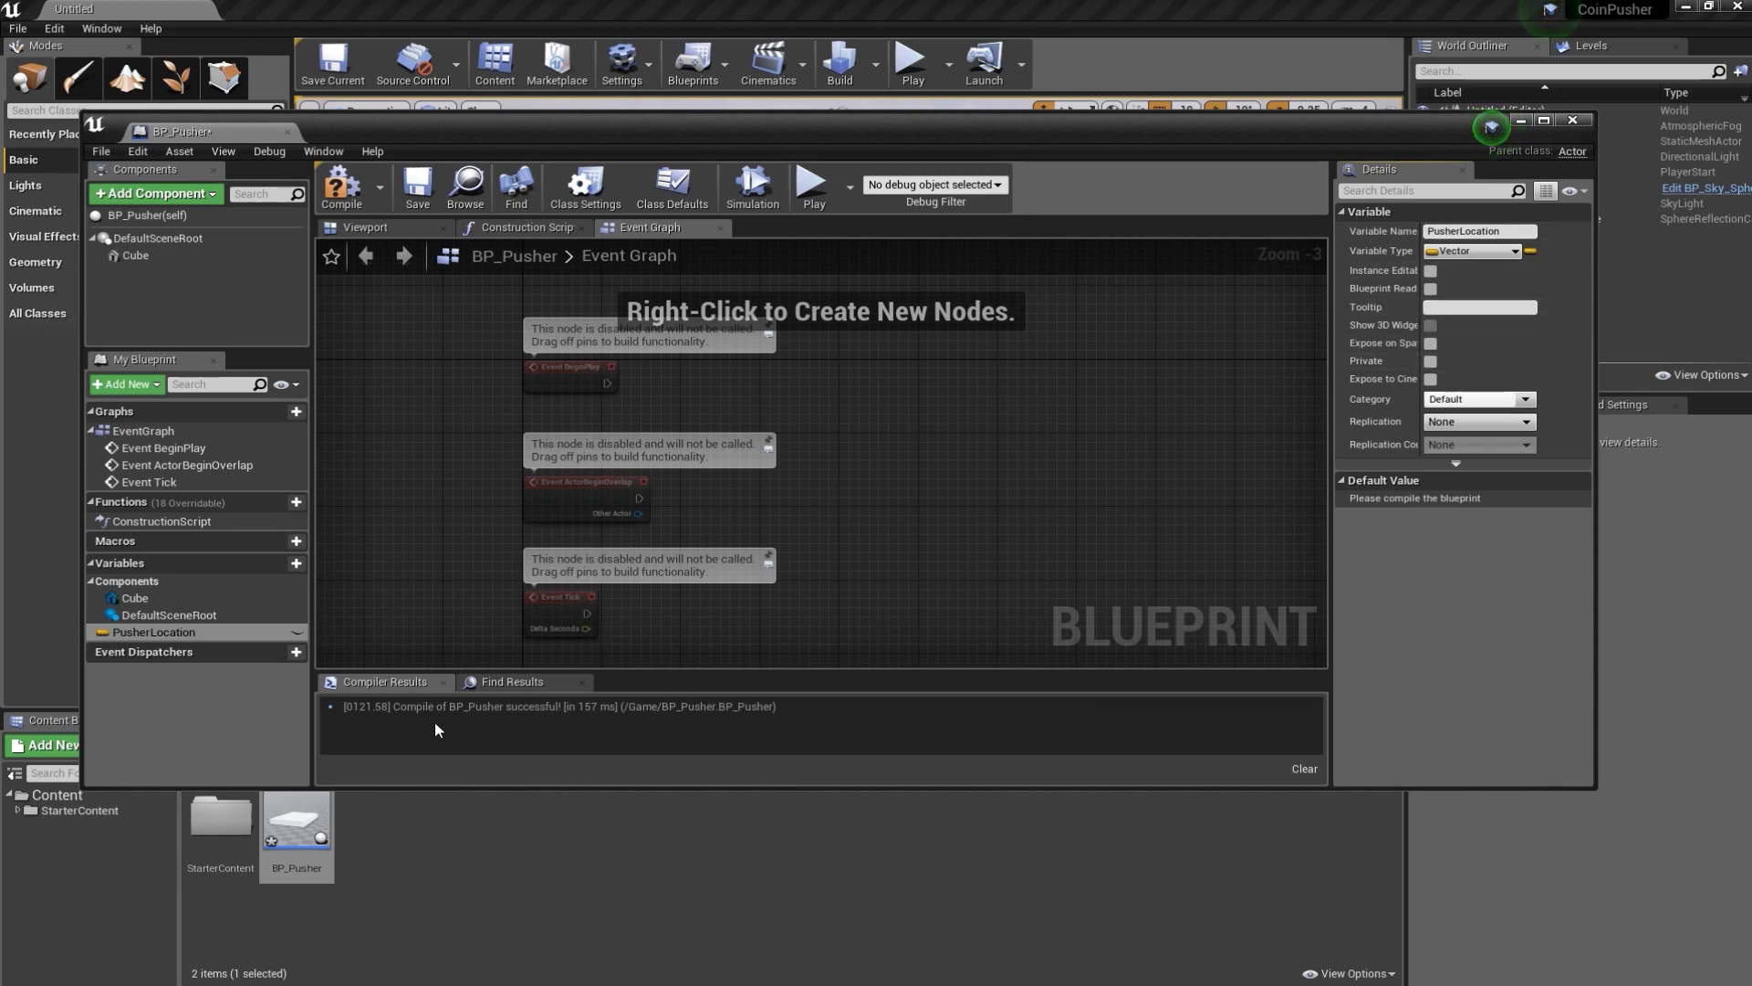
{"action": "left_click", "coordinate": [297, 633]}
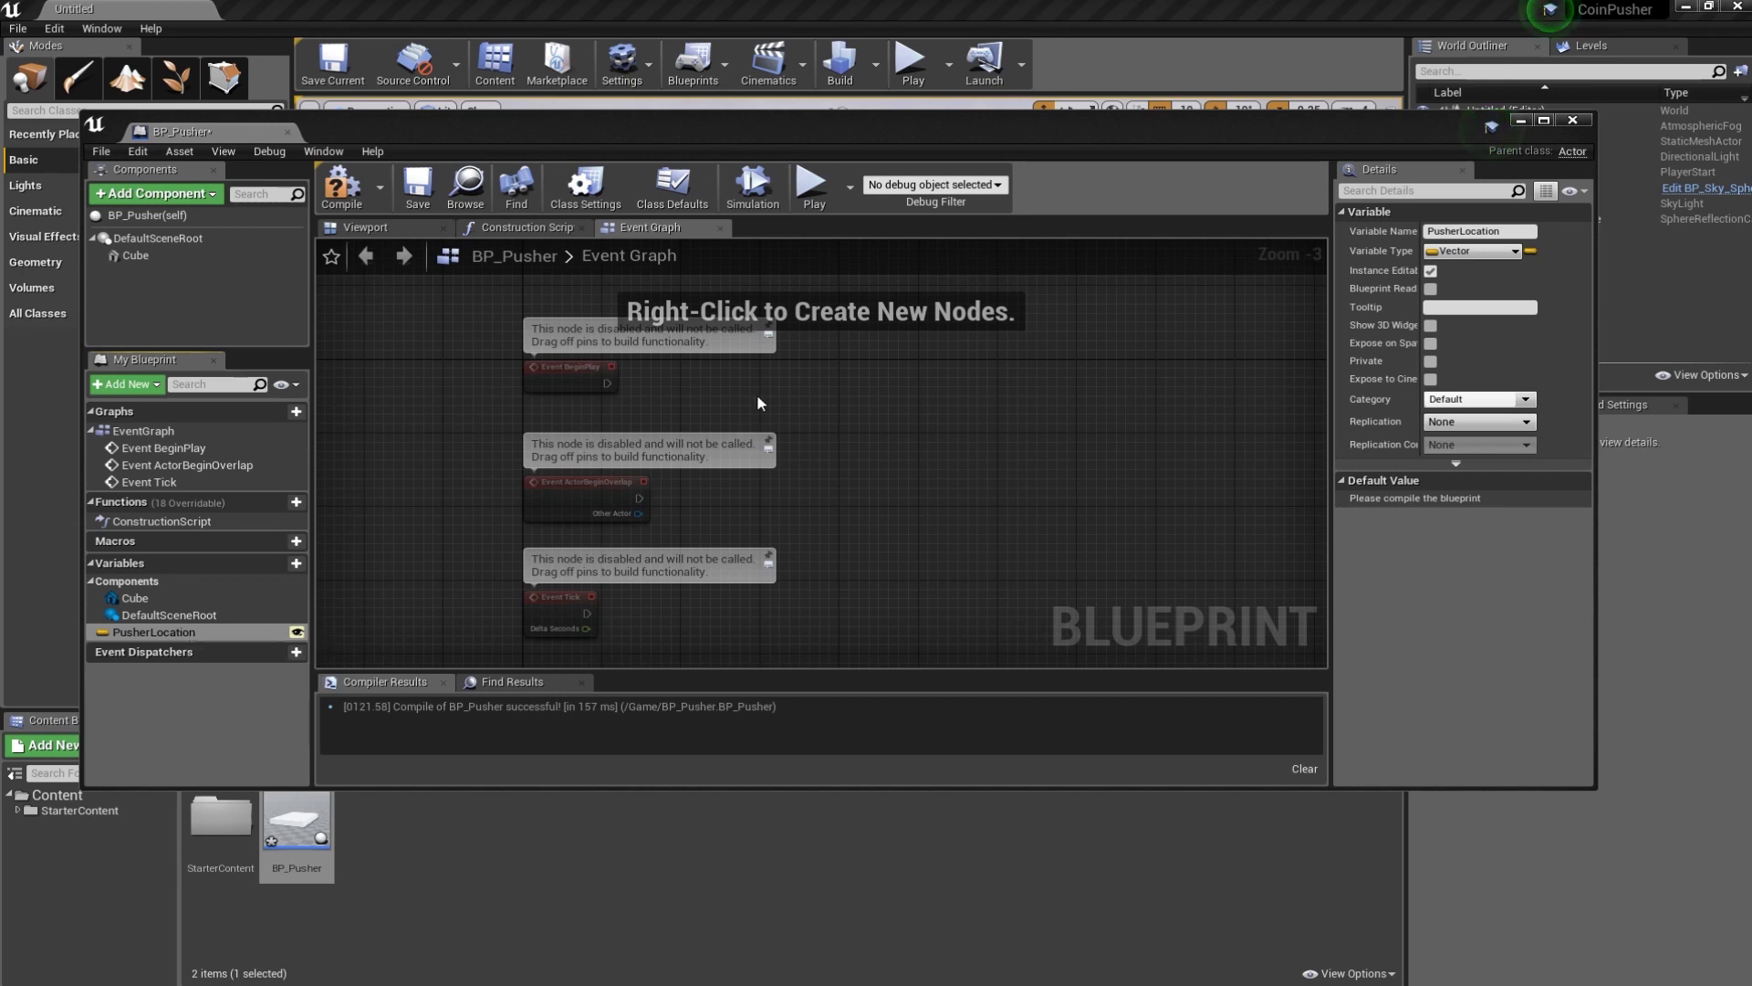
- Place a GetActorLocation node in the Event Graph
{"action": "right_click", "coordinate": [670, 387]}
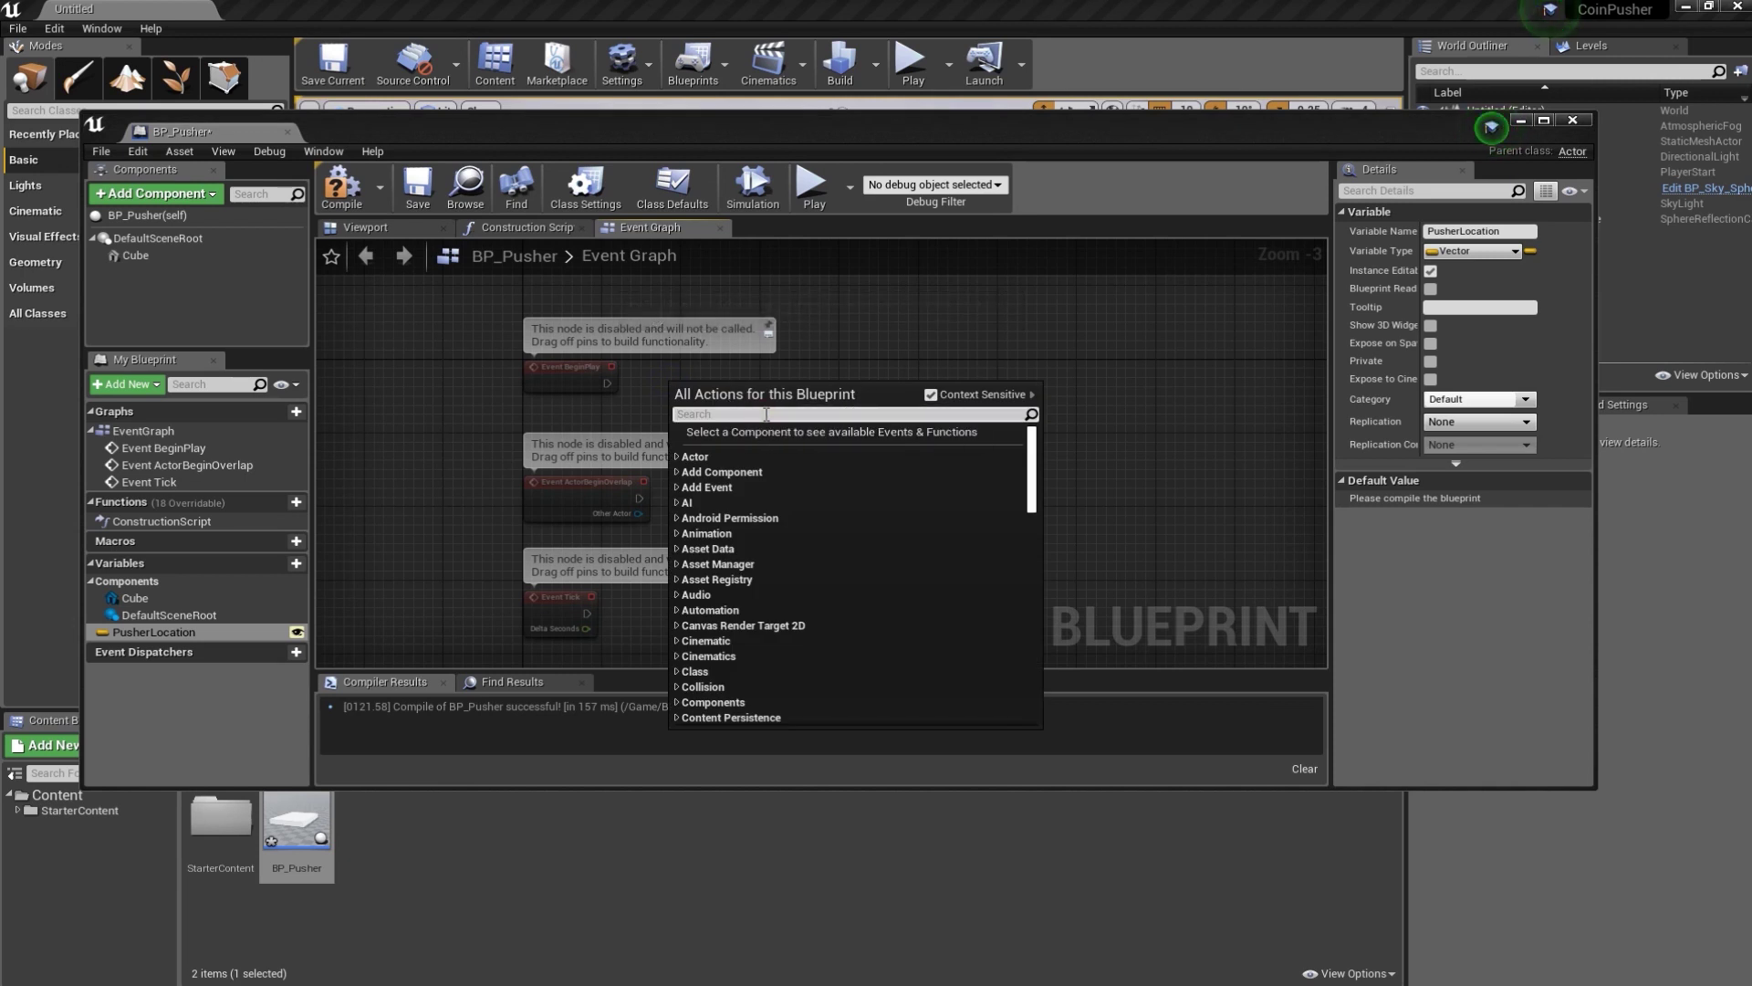
{"action": "type", "text": "Ge"}
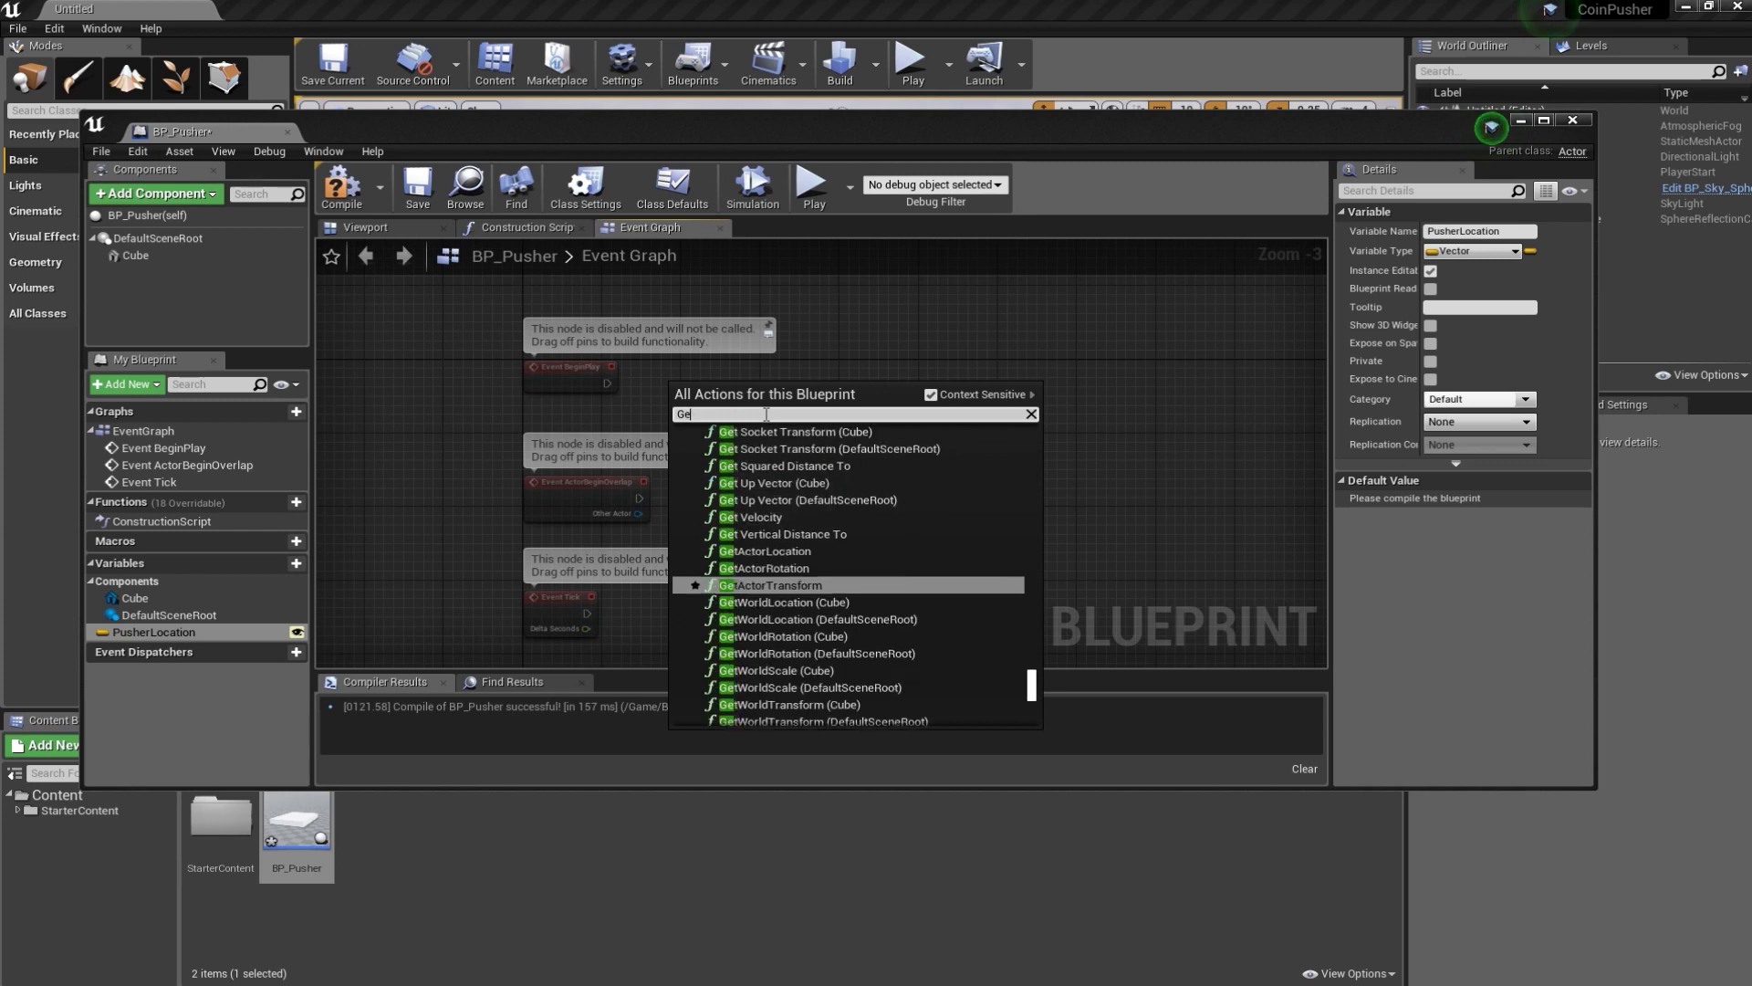
{"action": "type", "text": "tActor"}
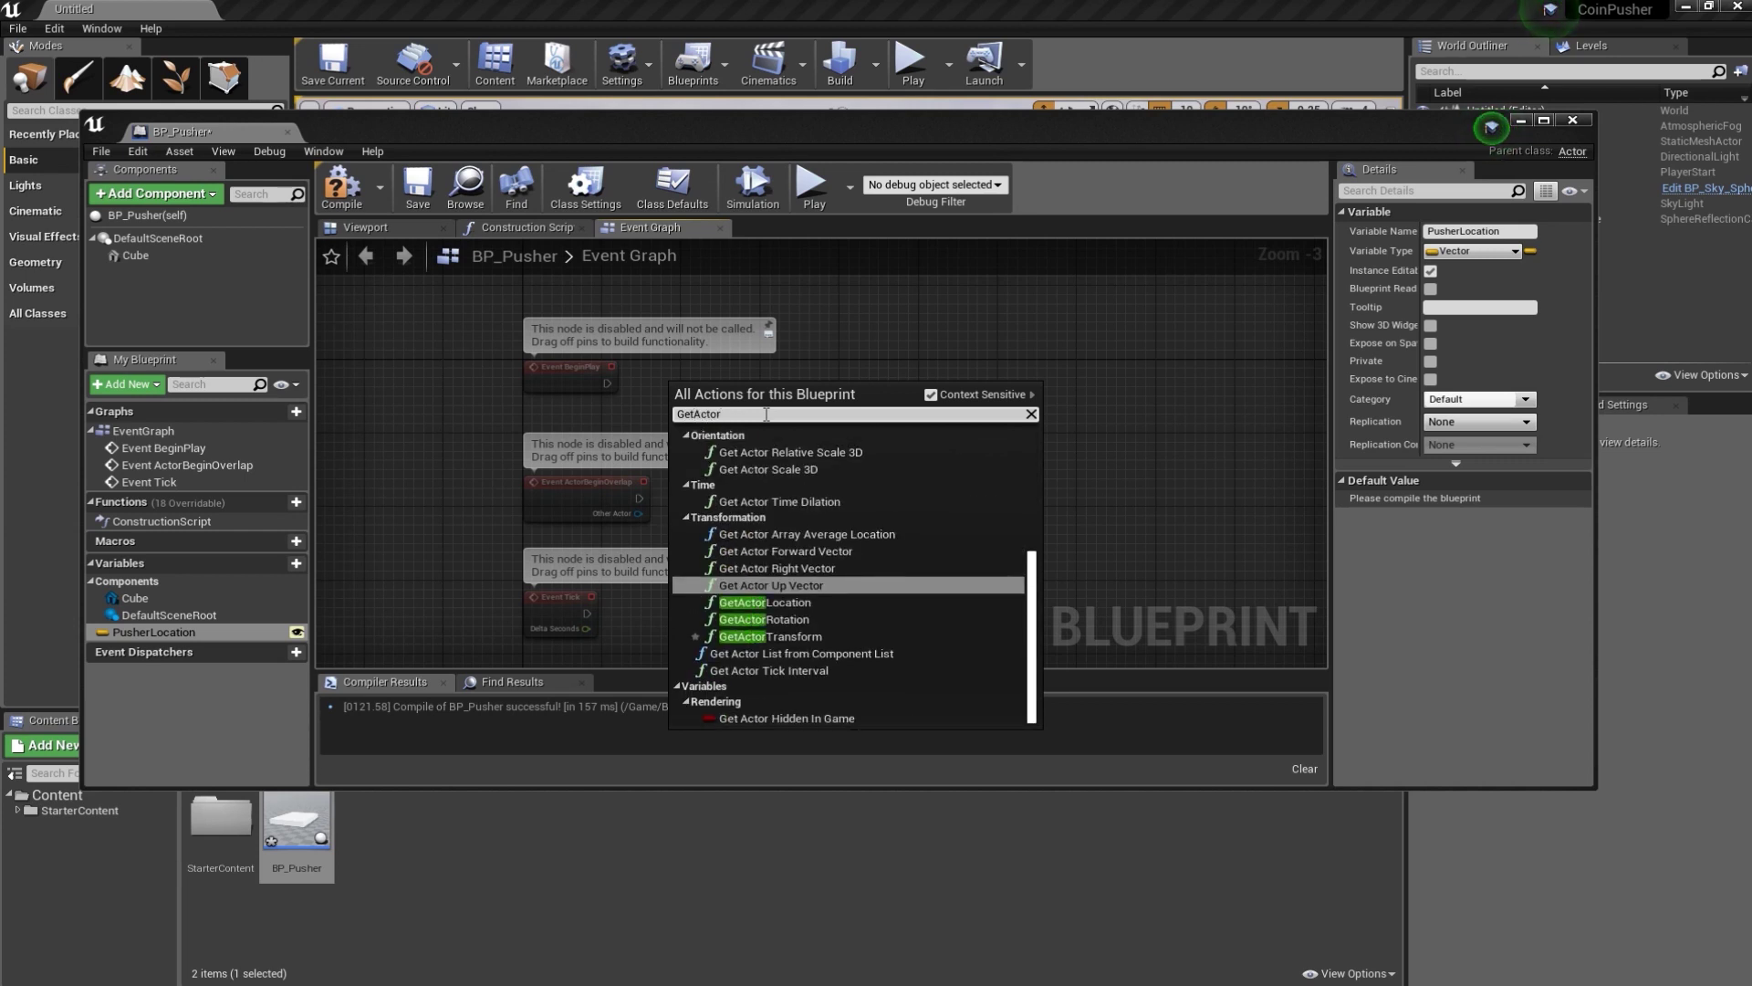
{"action": "left_click", "coordinate": [811, 602]}
{"action": "mouse_move", "coordinate": [791, 374]}
{"action": "left_mouse_down"}
{"action": "mouse_move", "coordinate": [912, 465]}
{"action": "mouse_move", "coordinate": [923, 437]}
{"action": "left_mouse_up"}
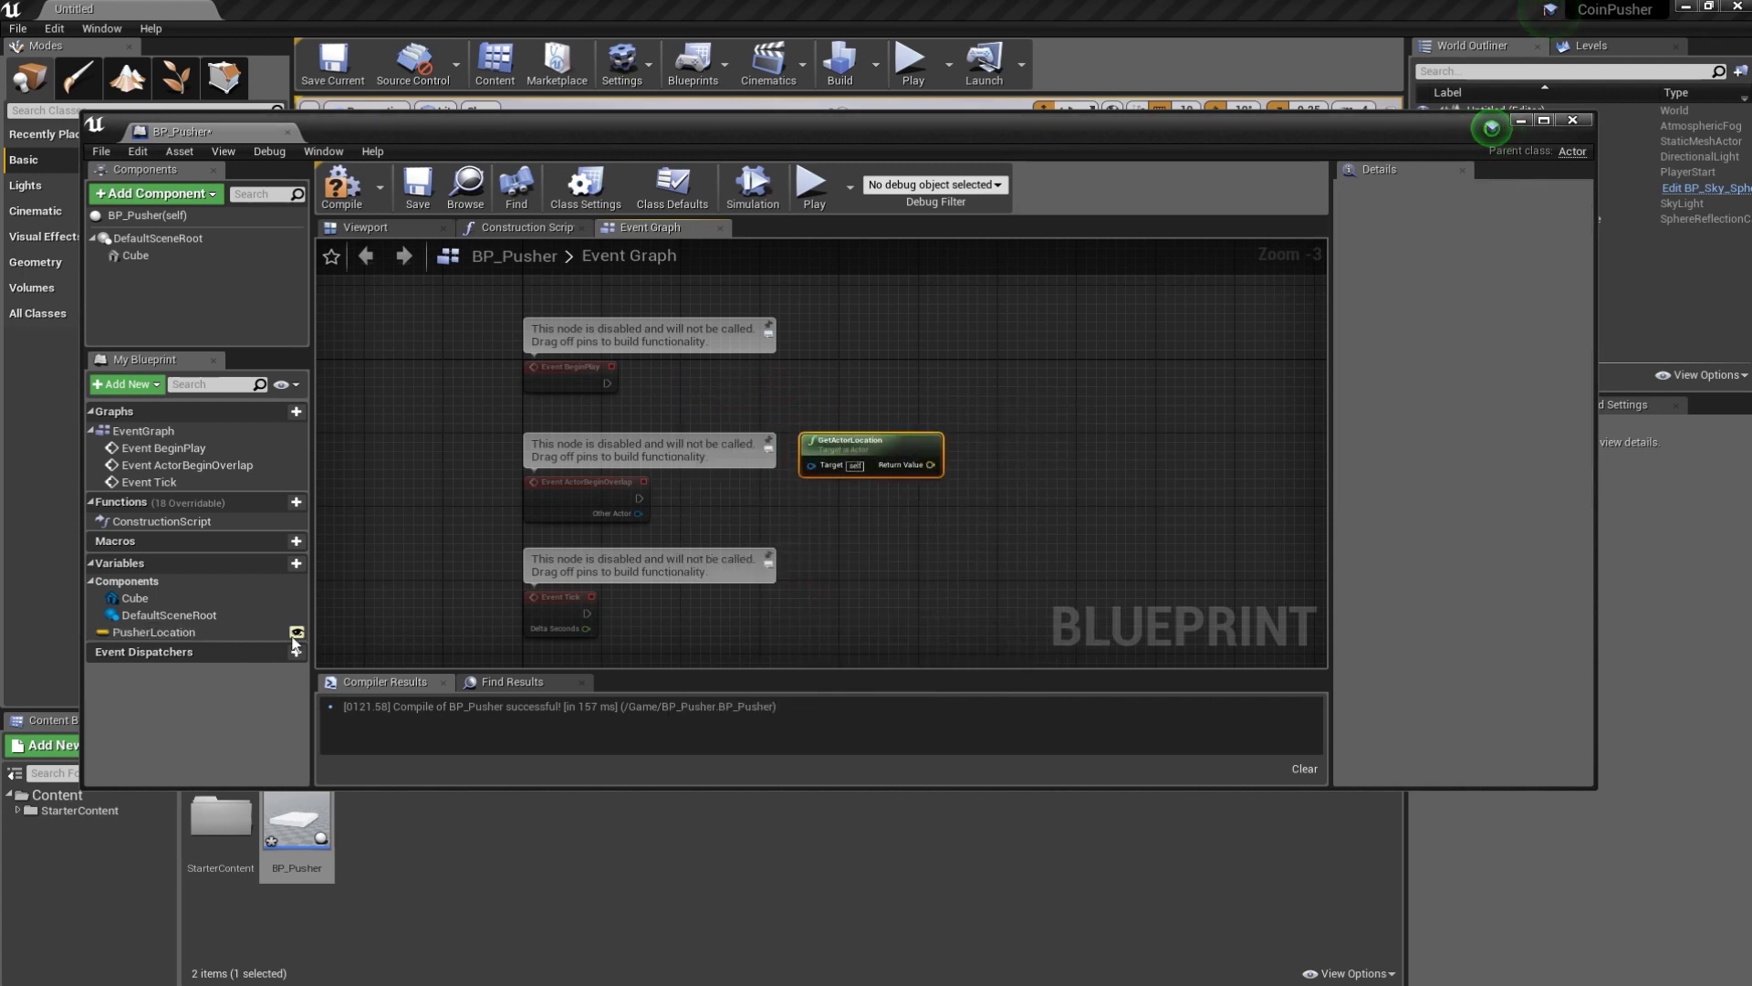
- Add a SET PusherLocation node fed by GetActorLocation and run from BeginPlay, then compile
{"action": "left_click", "coordinate": [190, 633]}
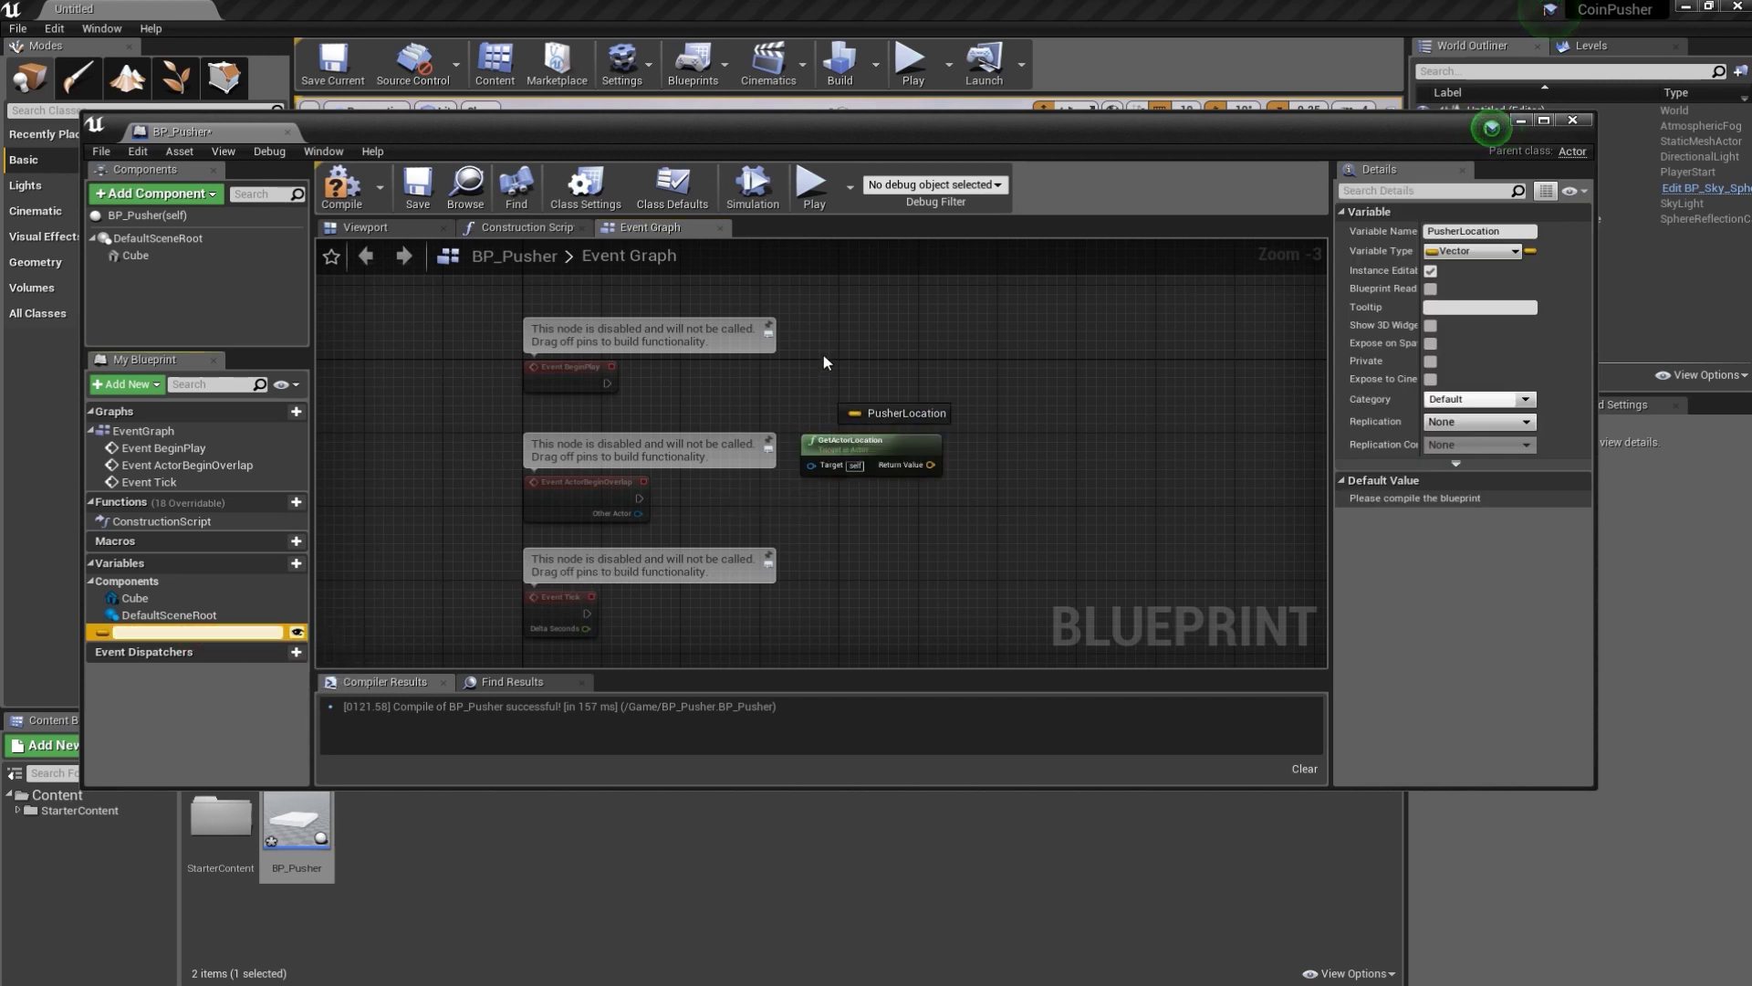
{"action": "left_click_drag", "start_coordinate": [199, 637], "coordinate": [820, 346]}
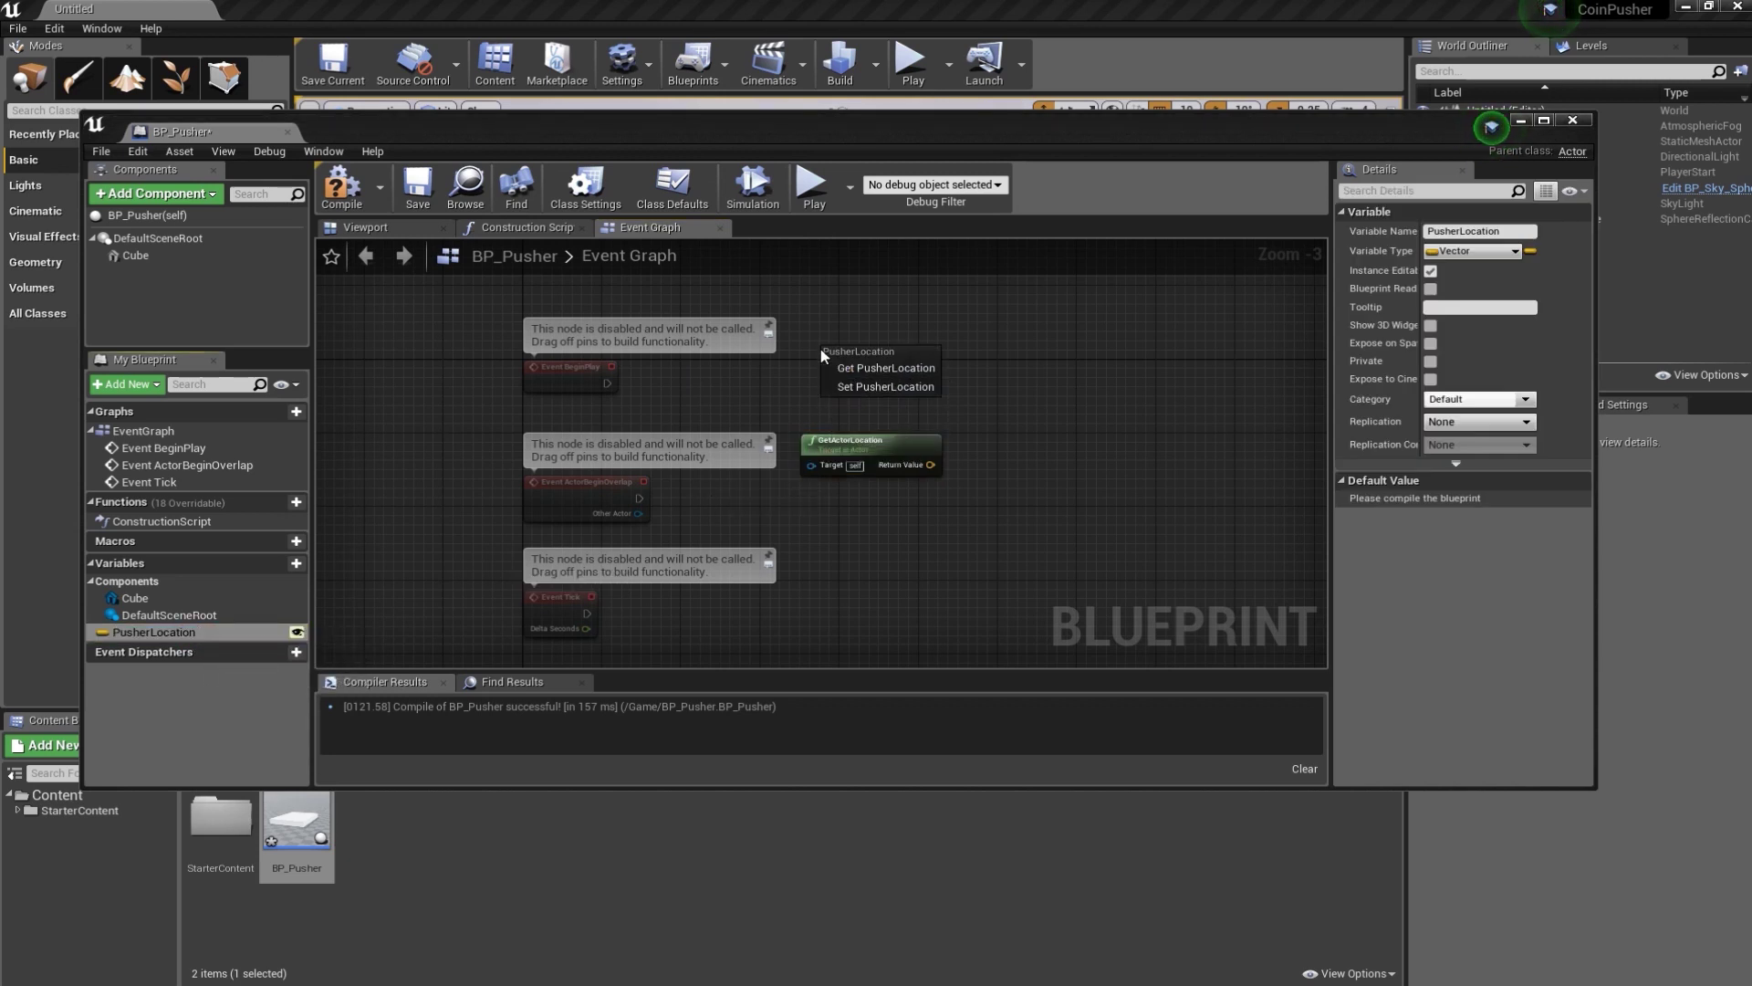
{"action": "left_click", "coordinate": [860, 386]}
{"action": "mouse_move", "coordinate": [863, 441]}
{"action": "left_mouse_down"}
{"action": "mouse_move", "coordinate": [721, 393]}
{"action": "mouse_move", "coordinate": [797, 422]}
{"action": "mouse_move", "coordinate": [831, 374]}
{"action": "left_mouse_up"}
{"action": "mouse_move", "coordinate": [578, 362]}
{"action": "left_mouse_down"}
{"action": "mouse_move", "coordinate": [587, 343]}
{"action": "mouse_move", "coordinate": [834, 356]}
{"action": "left_mouse_up"}
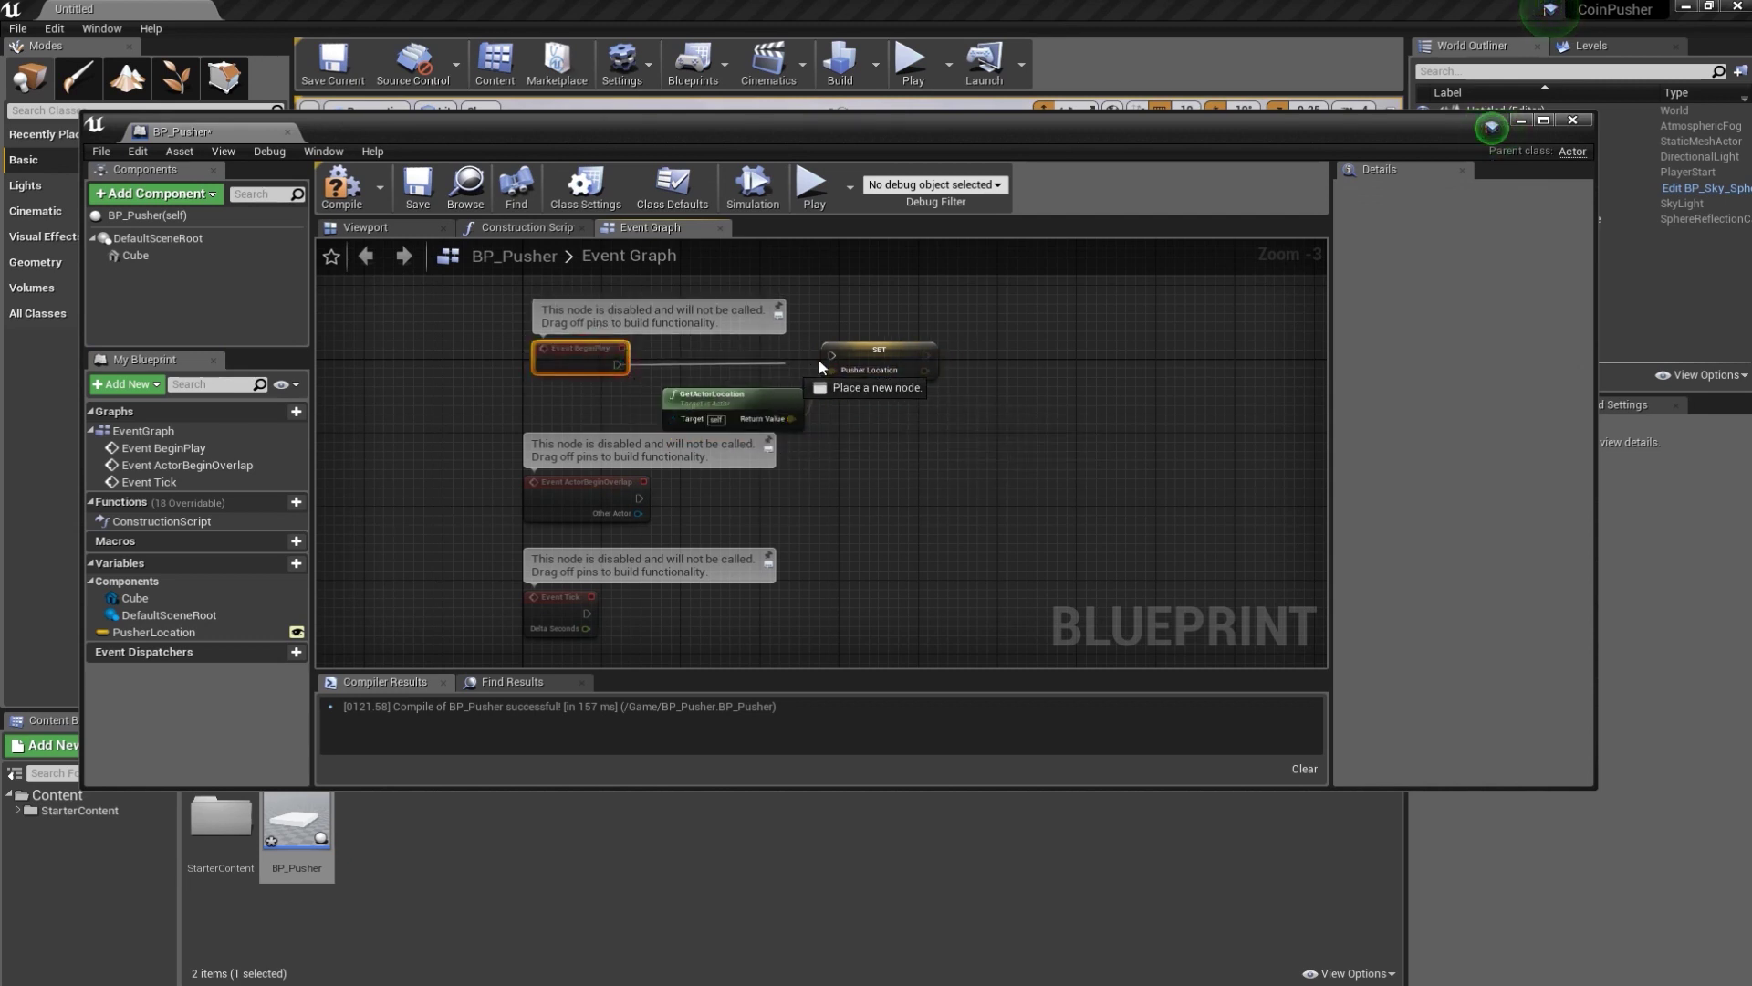
{"action": "left_click", "coordinate": [869, 359]}
{"action": "left_click_drag", "start_coordinate": [749, 395], "coordinate": [717, 385]}
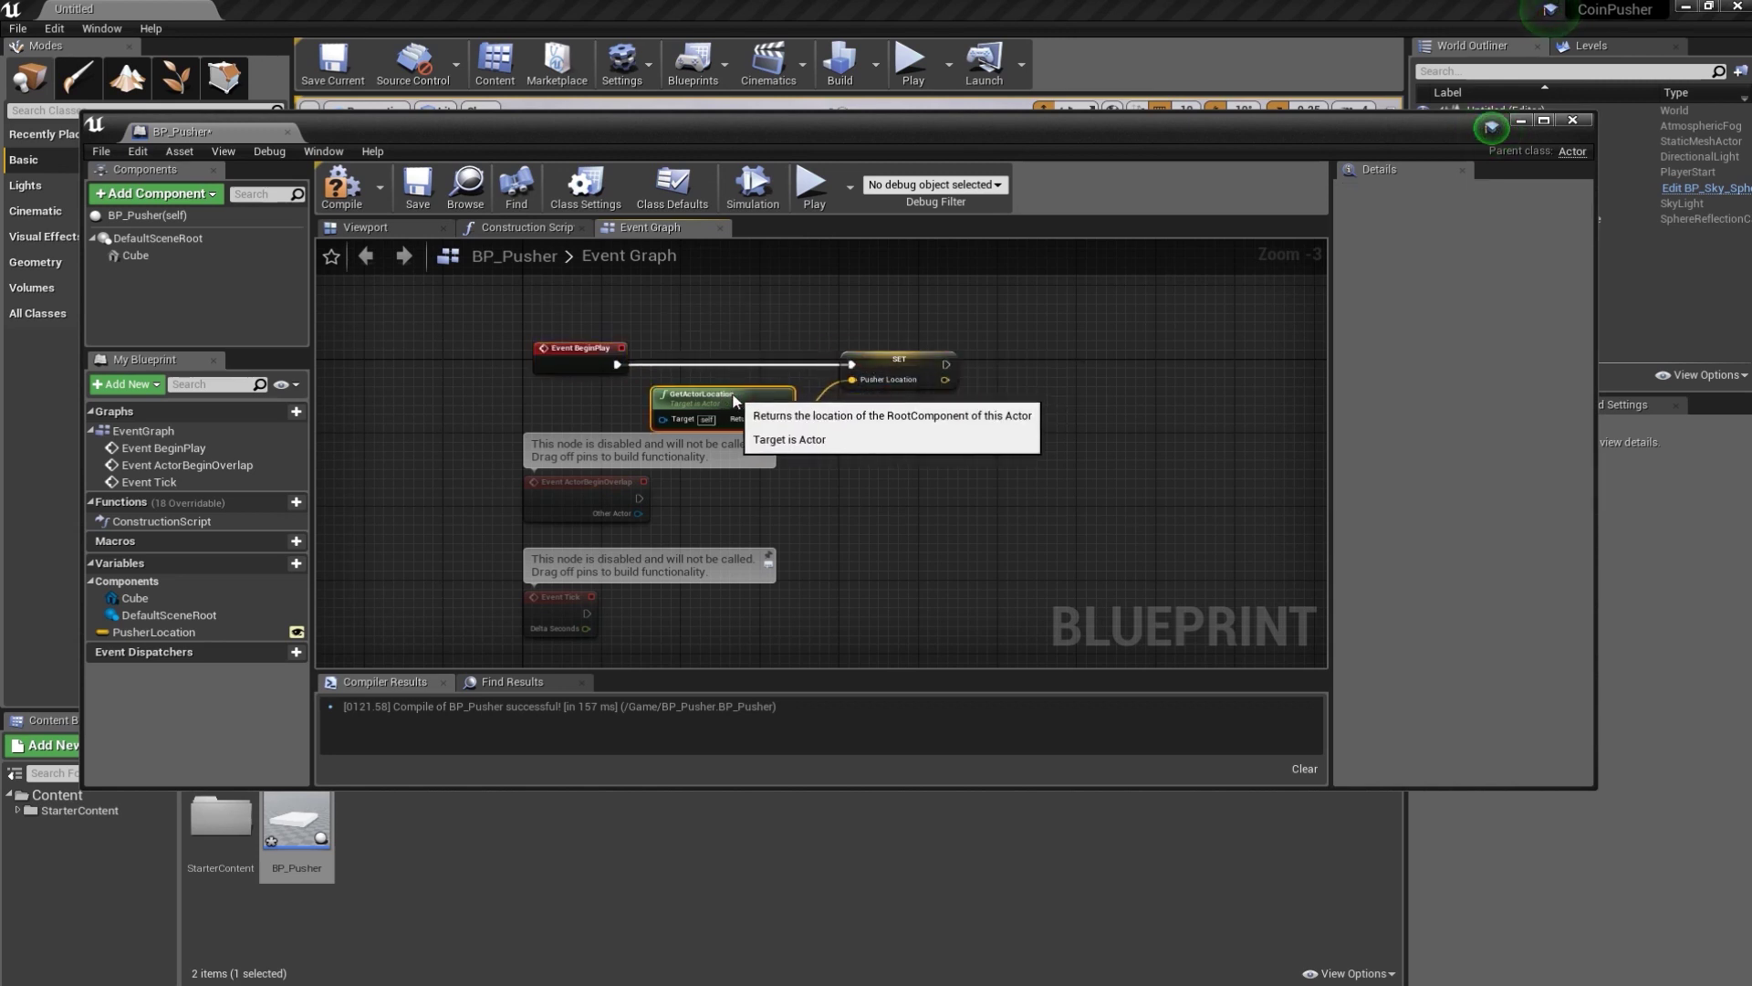
{"action": "left_click", "coordinate": [342, 186]}
{"action": "left_click", "coordinate": [841, 462]}
{"action": "mouse_move", "coordinate": [863, 519]}
{"action": "right_mouse_down"}
{"action": "mouse_move", "coordinate": [855, 459]}
{"action": "mouse_move", "coordinate": [779, 378]}
{"action": "right_mouse_up"}
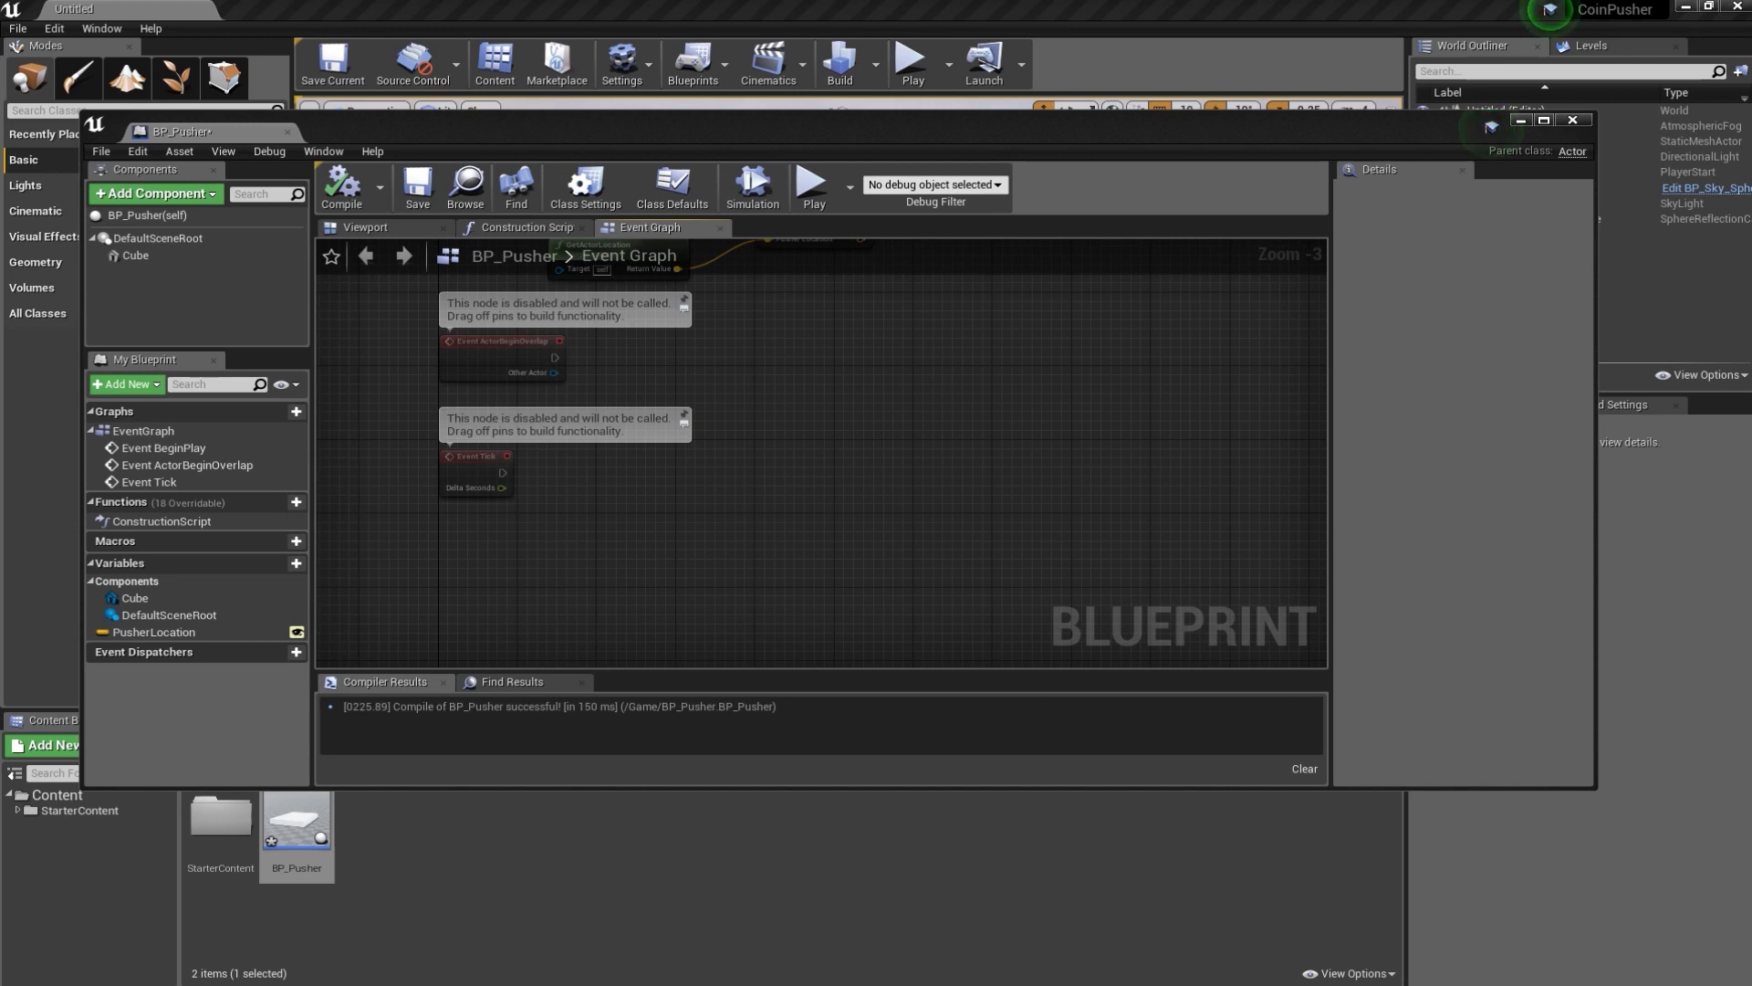
- Wire Event Tick into a new SetActorLocation node
{"action": "left_click", "coordinate": [493, 470]}
{"action": "left_click_drag", "start_coordinate": [503, 472], "coordinate": [961, 475]}
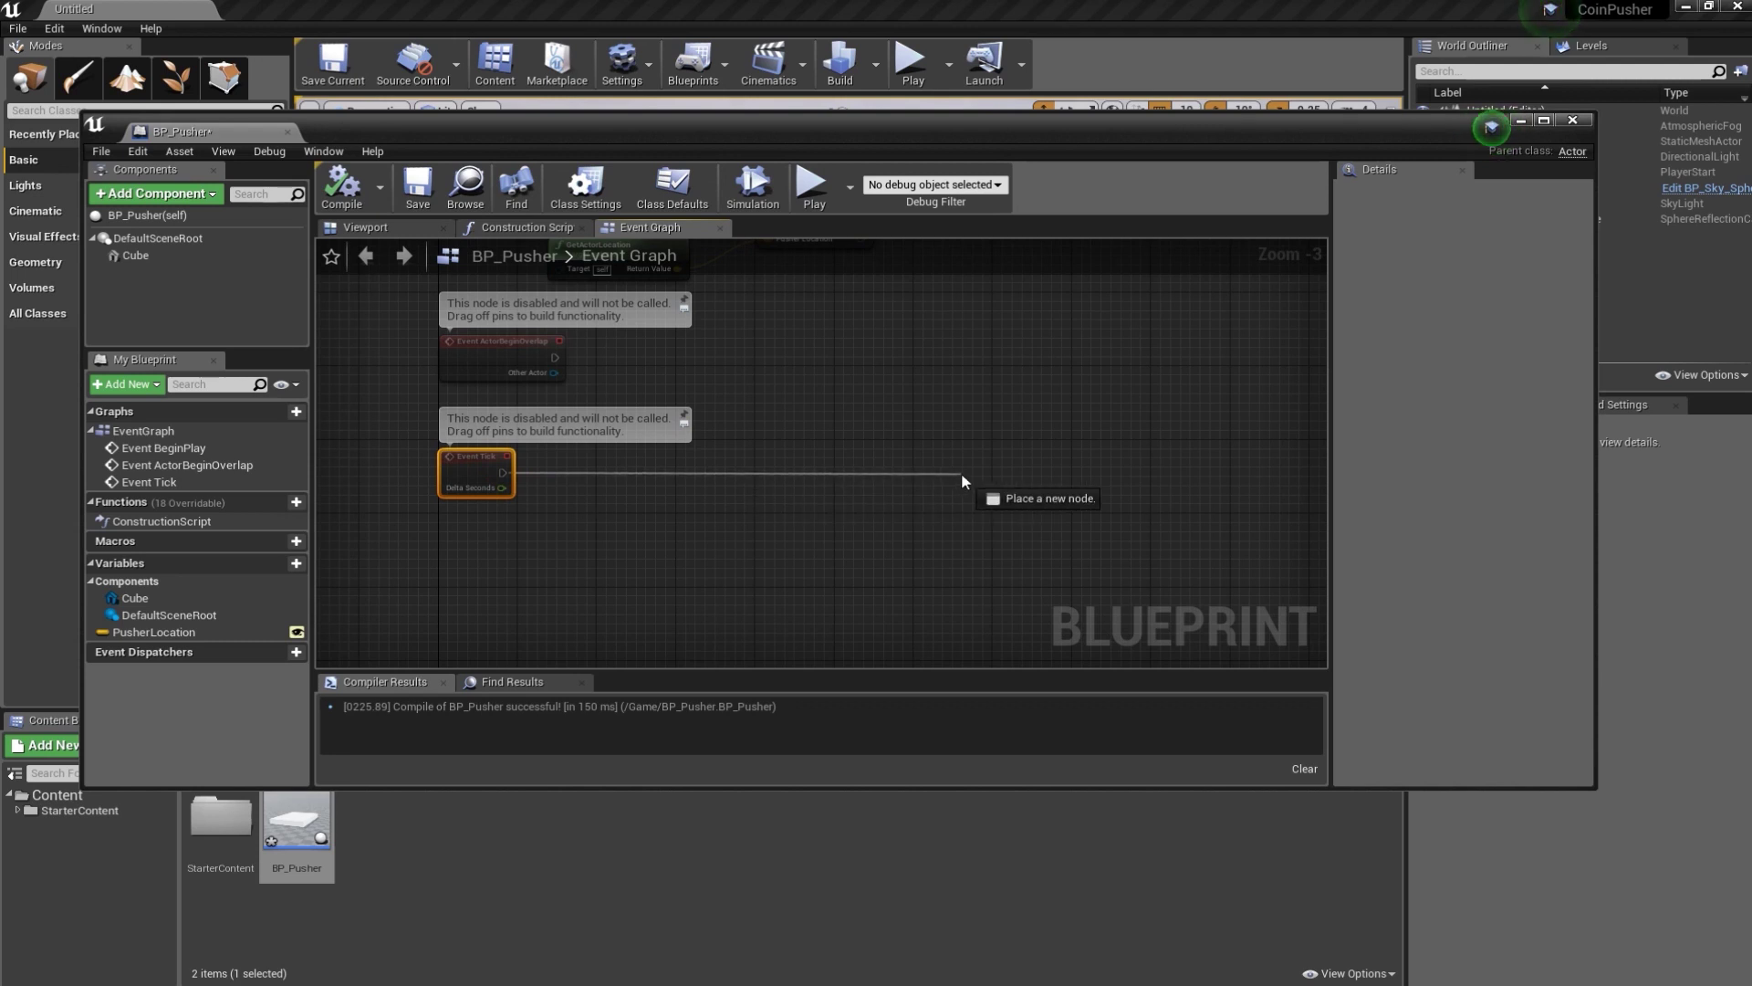
{"action": "left_click_drag", "start_coordinate": [962, 474], "coordinate": [962, 476]}
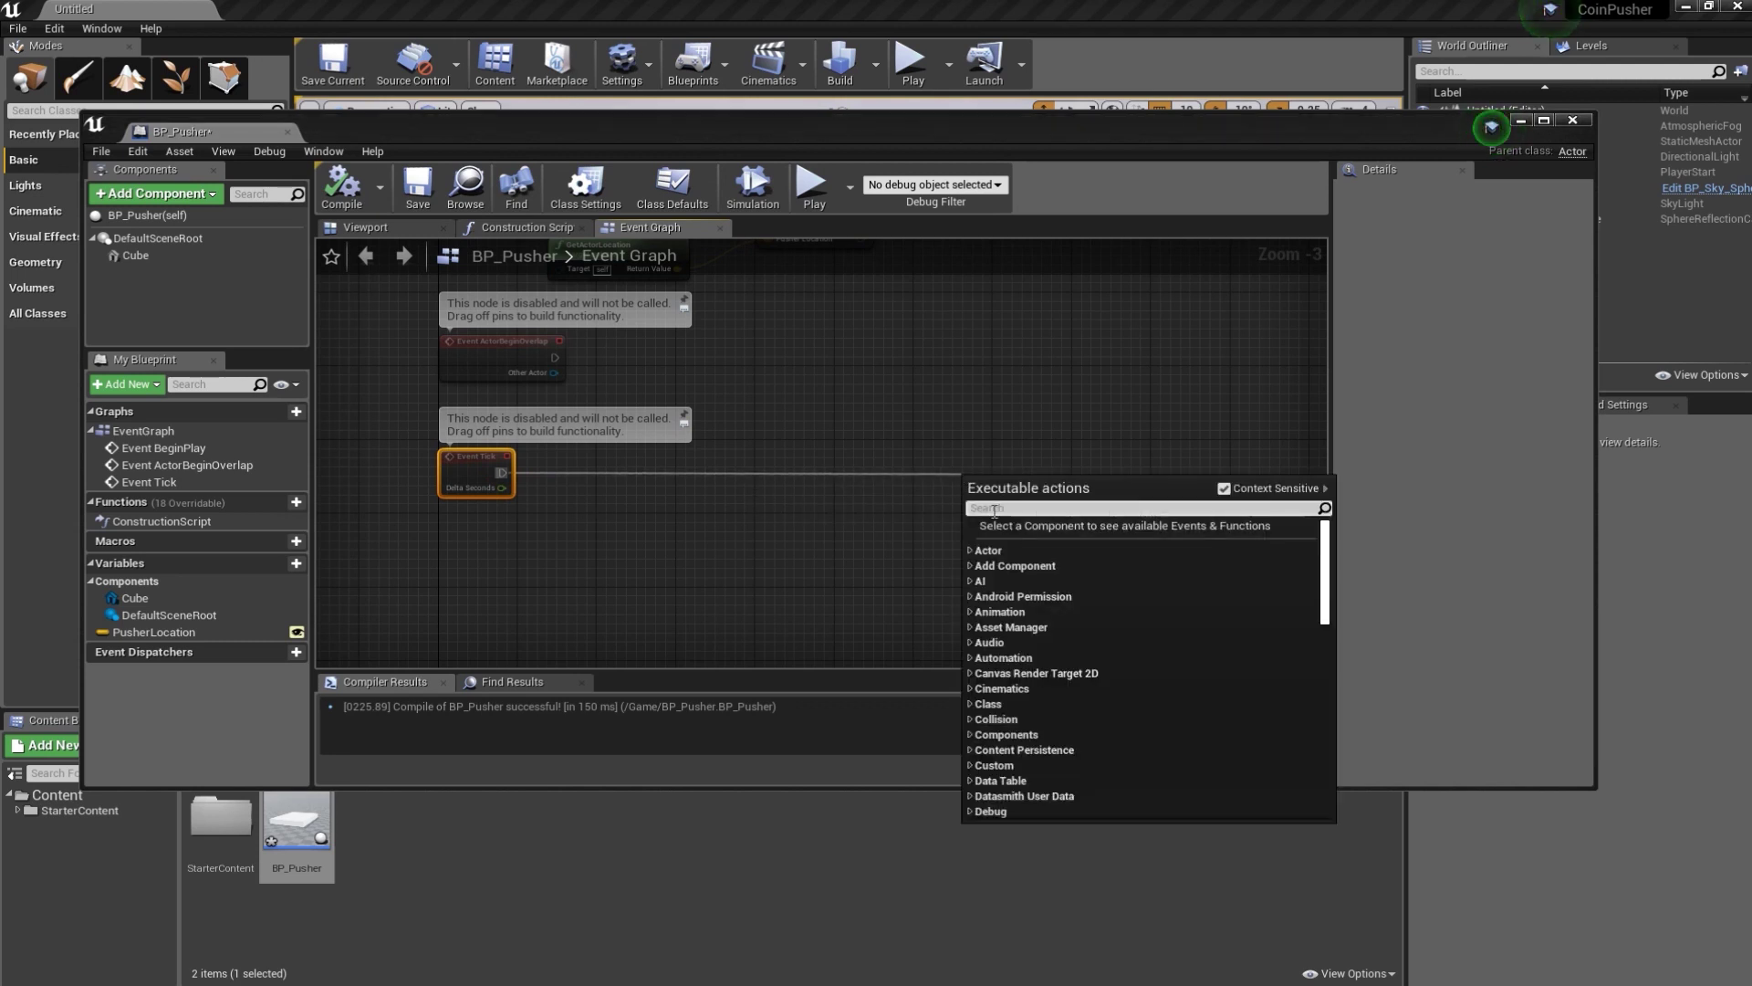
{"action": "type", "text": "set"}
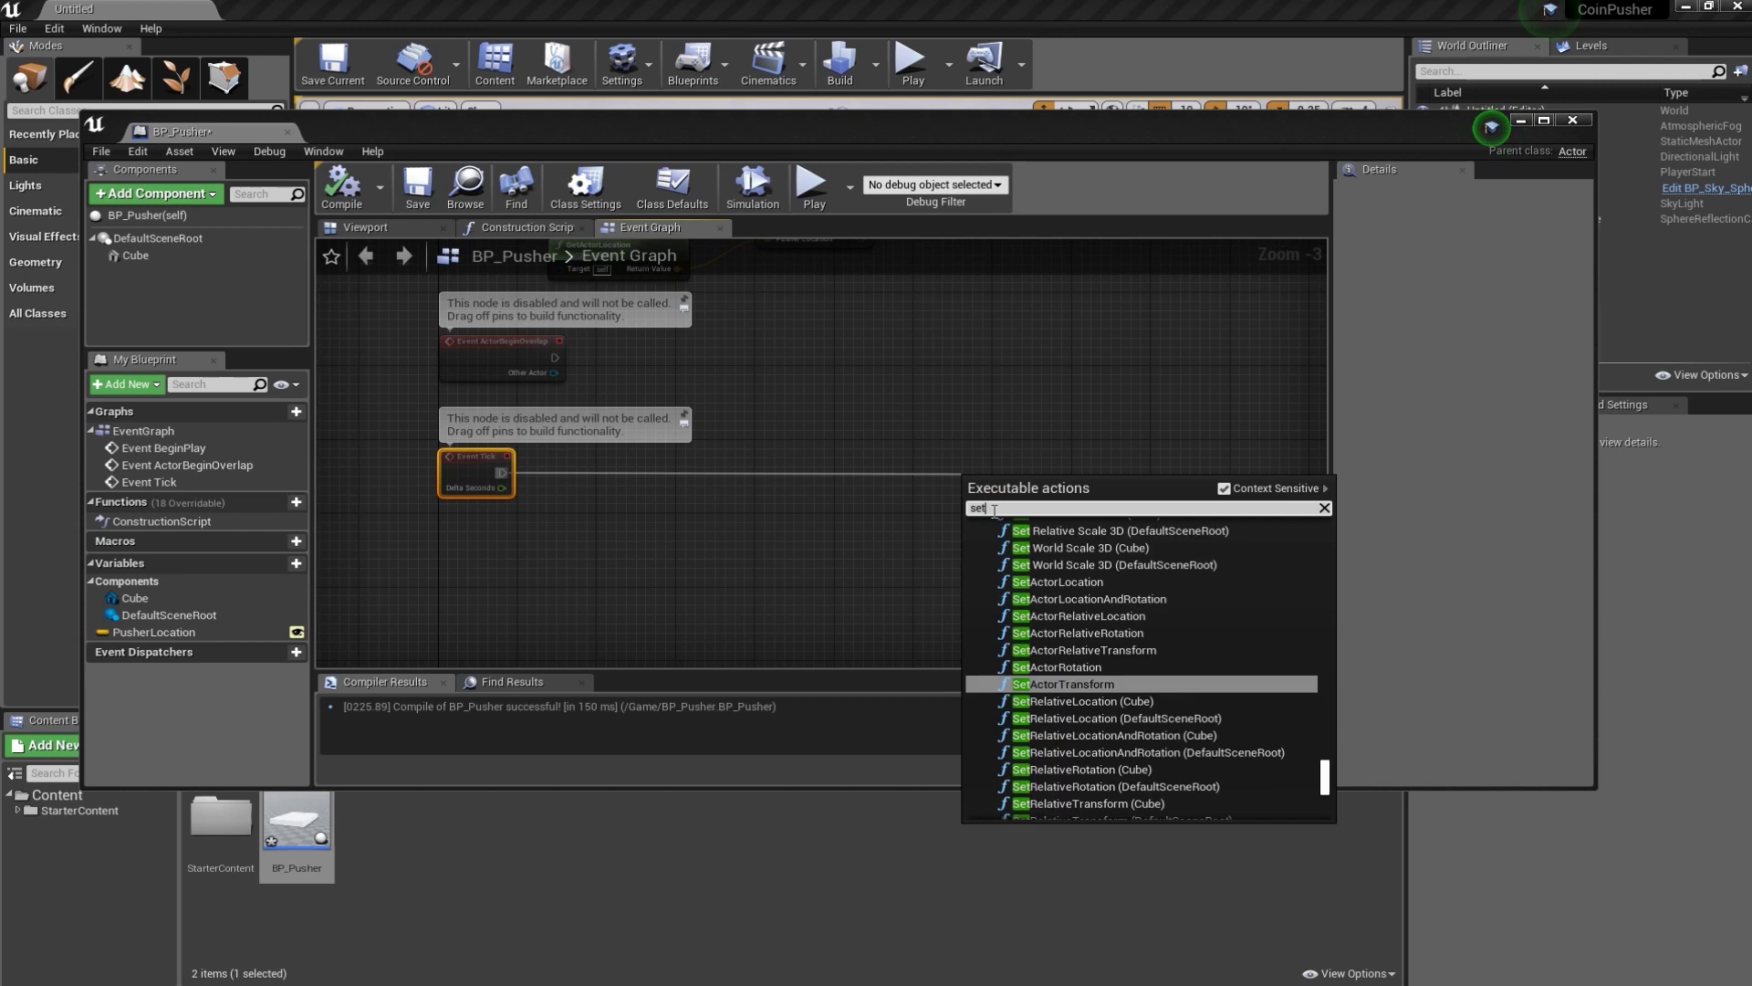
{"action": "type", "text": "actor"}
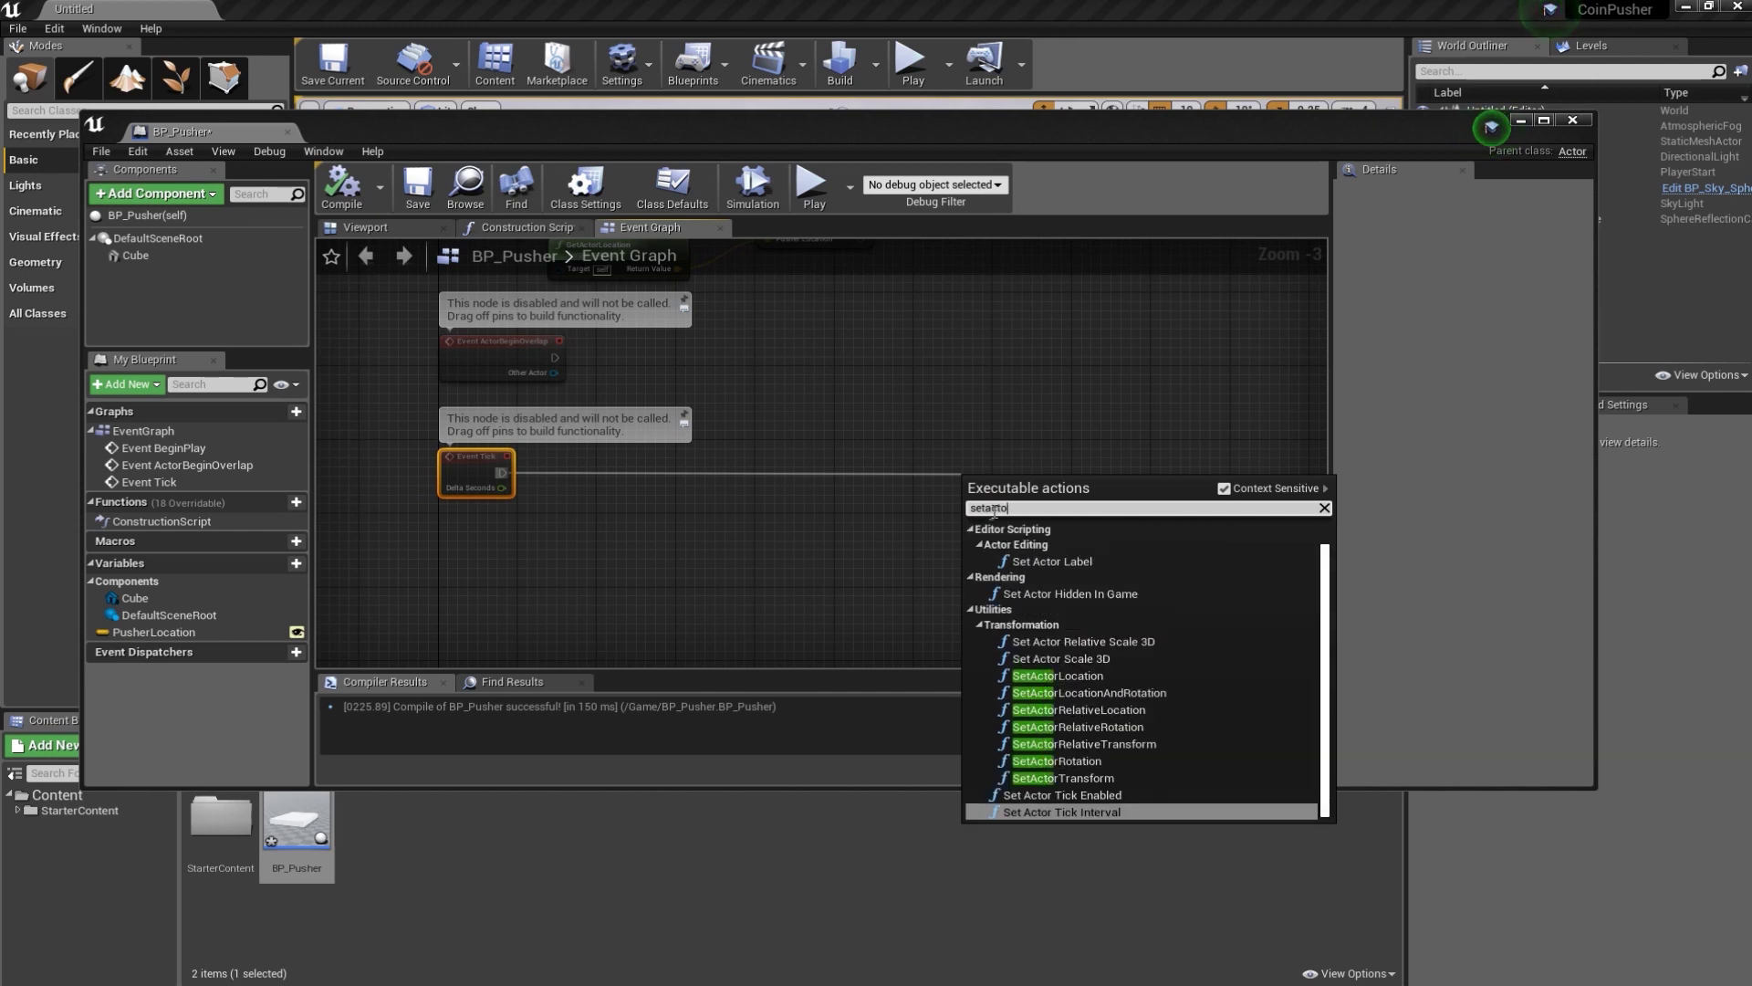
{"action": "type", "text": "lo"}
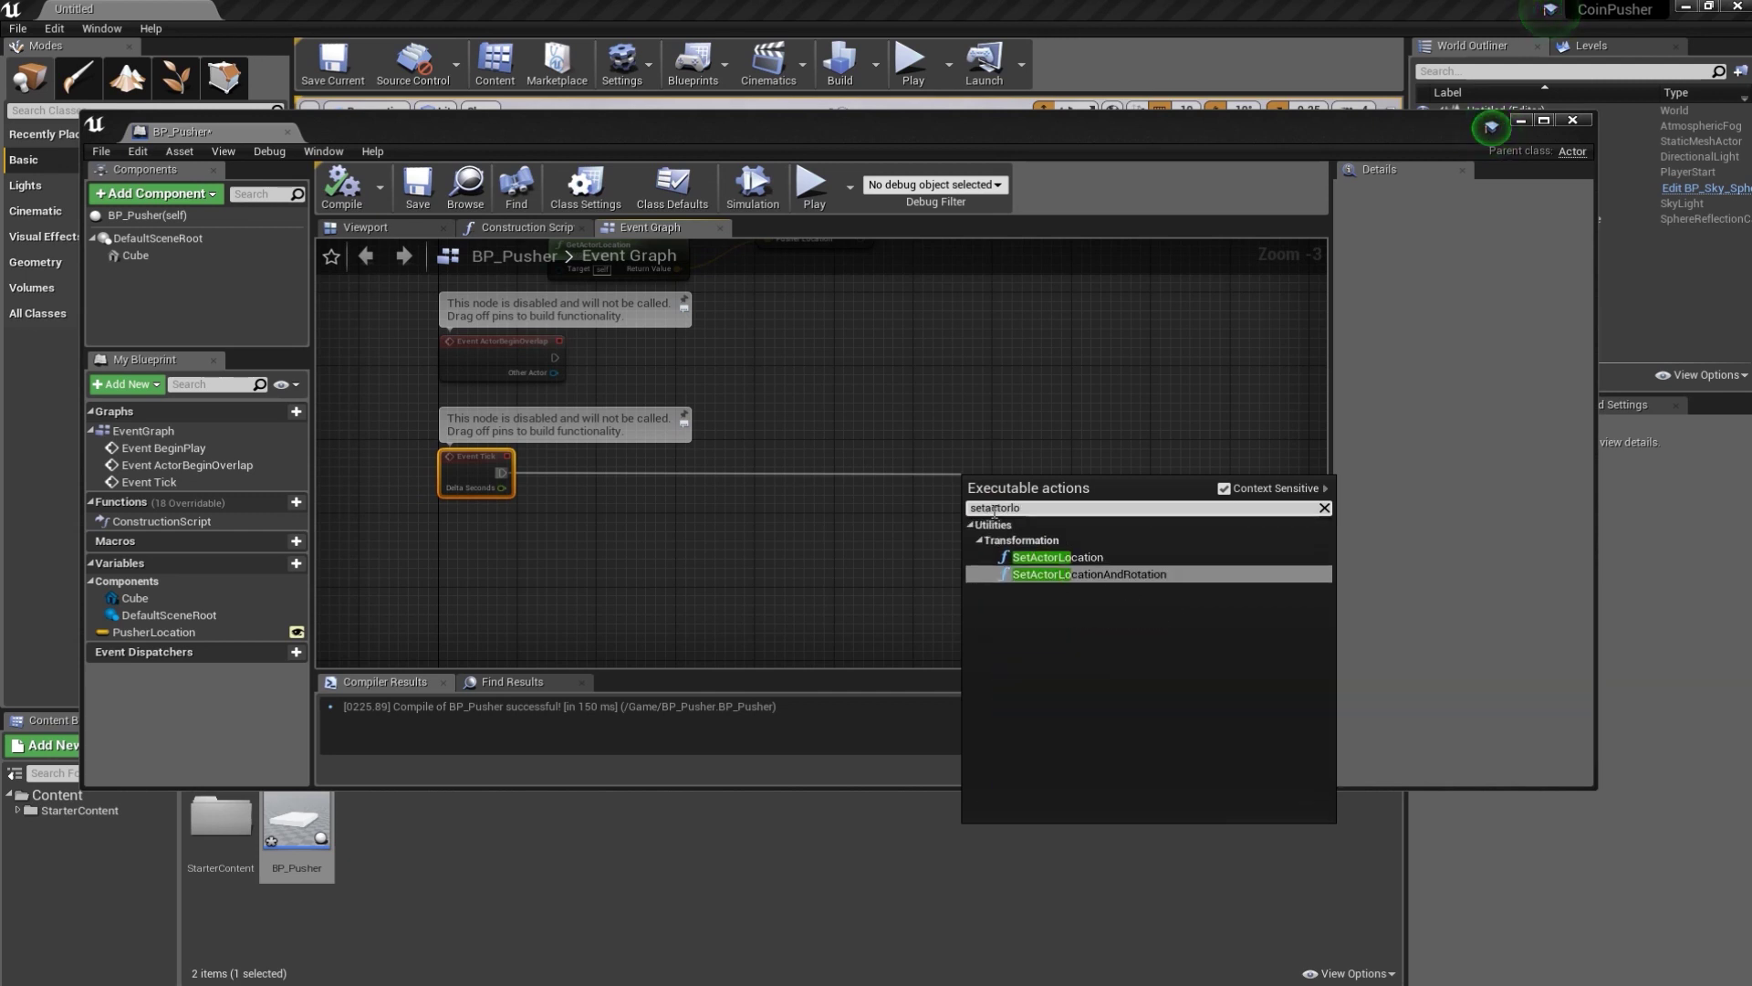
{"action": "left_click", "coordinate": [1081, 559]}
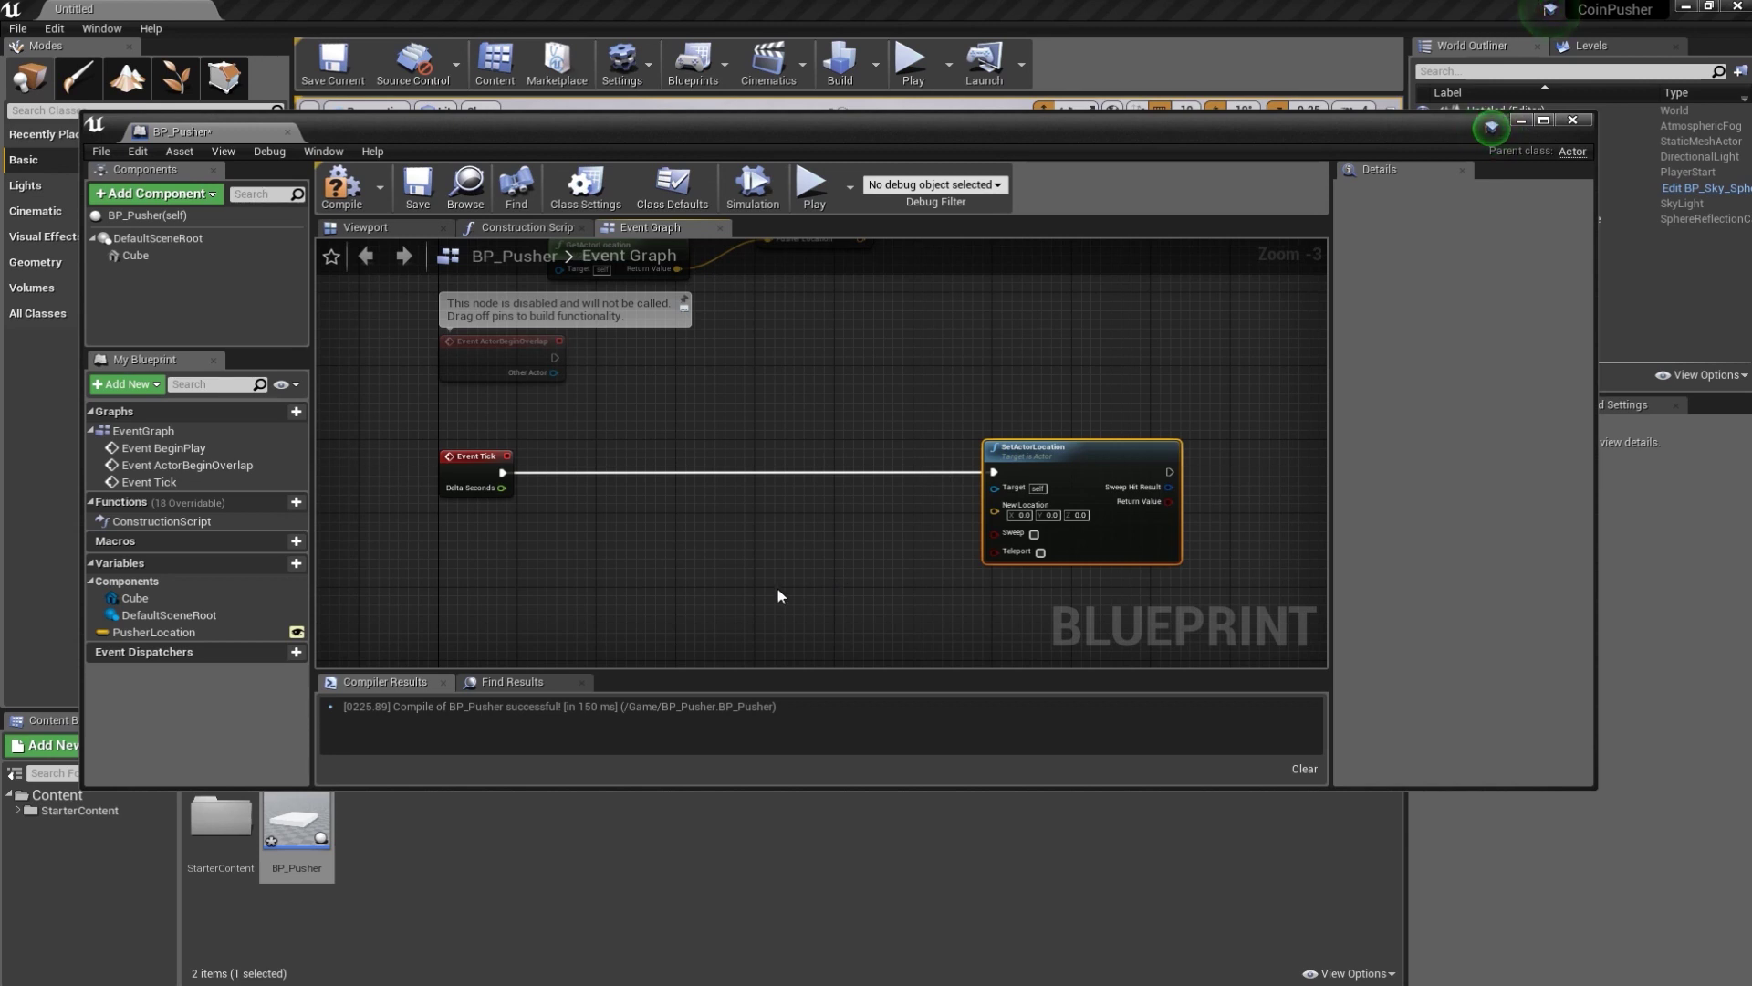
- Add a PusherLocation getter feeding a vector + vector addition node, and arrange them
{"action": "mouse_move", "coordinate": [146, 631]}
{"action": "left_mouse_down"}
{"action": "mouse_move", "coordinate": [722, 611]}
{"action": "mouse_move", "coordinate": [764, 628]}
{"action": "left_mouse_up"}
{"action": "left_click", "coordinate": [771, 636]}
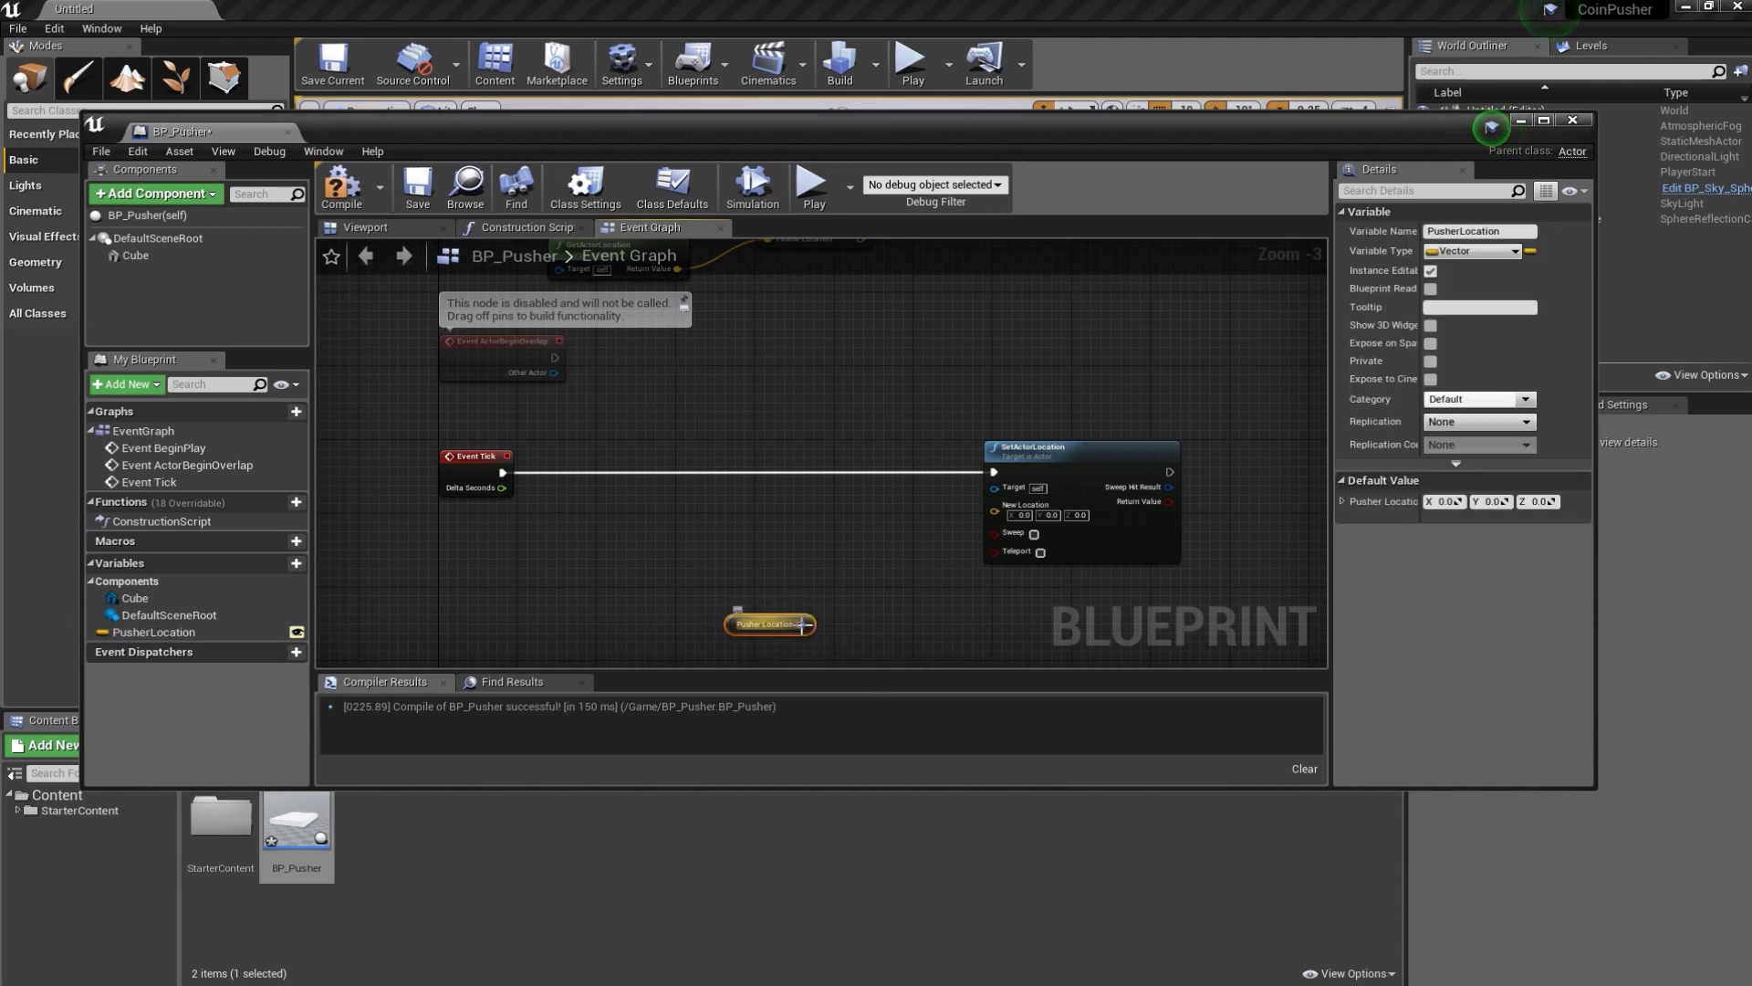
{"action": "left_click_drag", "start_coordinate": [802, 624], "coordinate": [834, 572]}
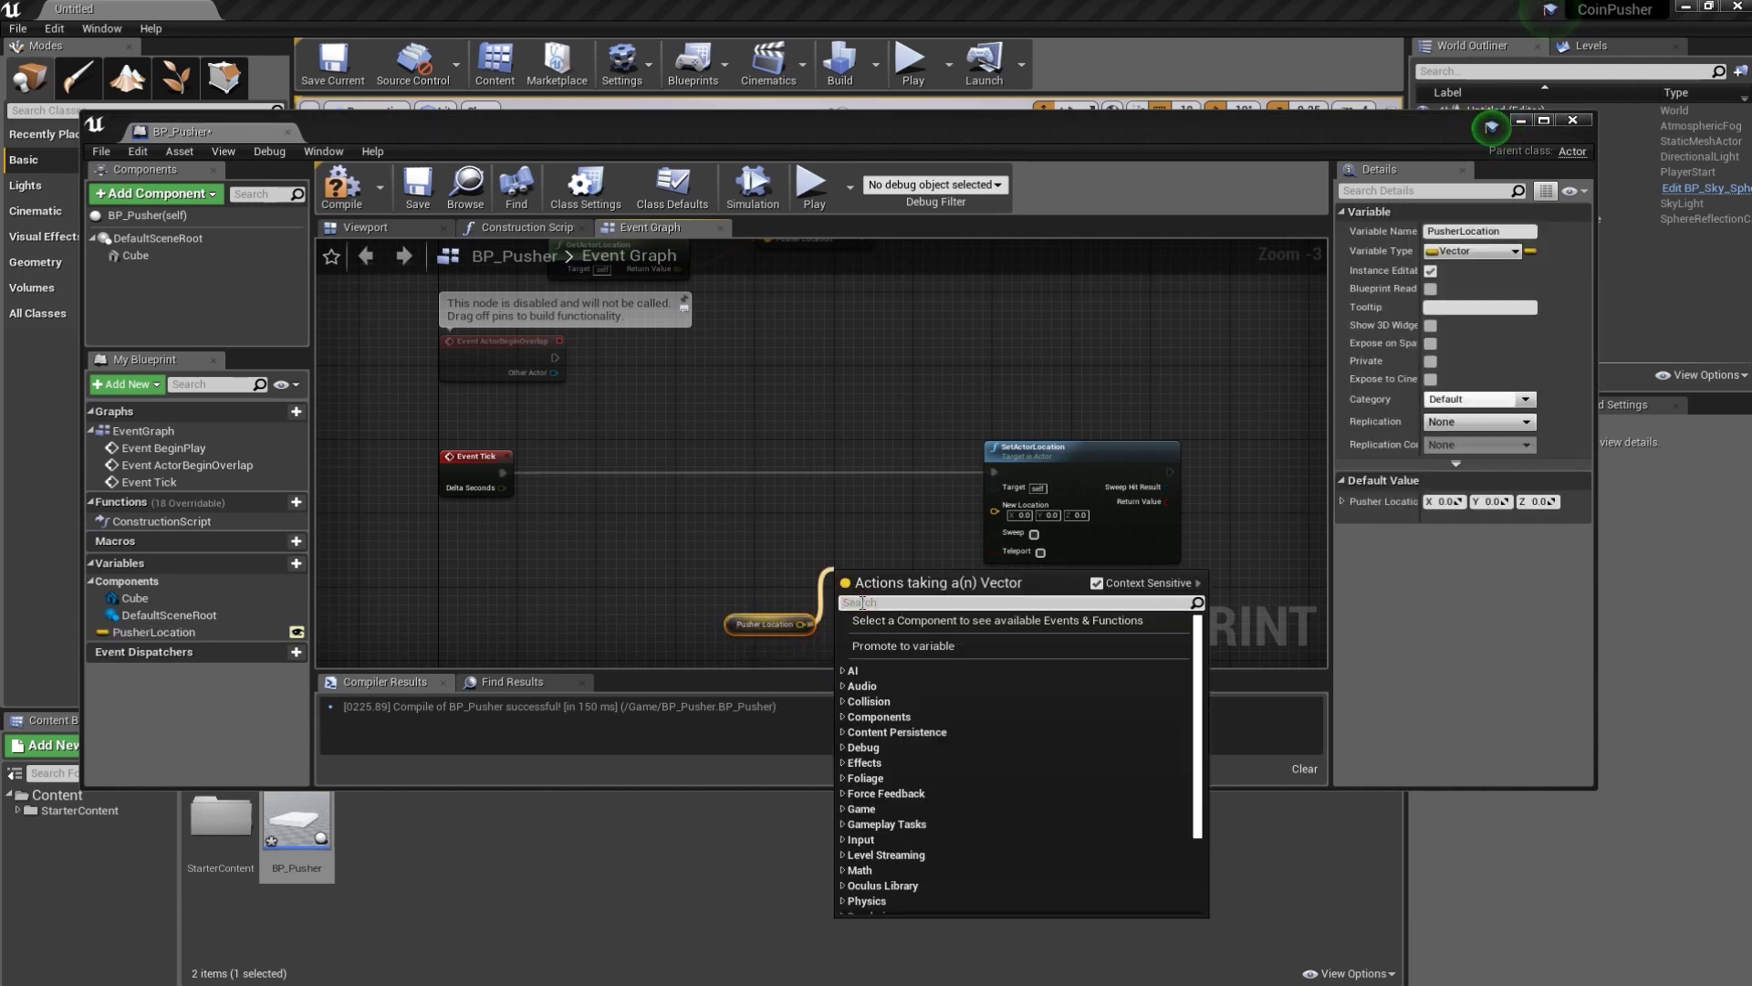
{"action": "type", "text": "+"}
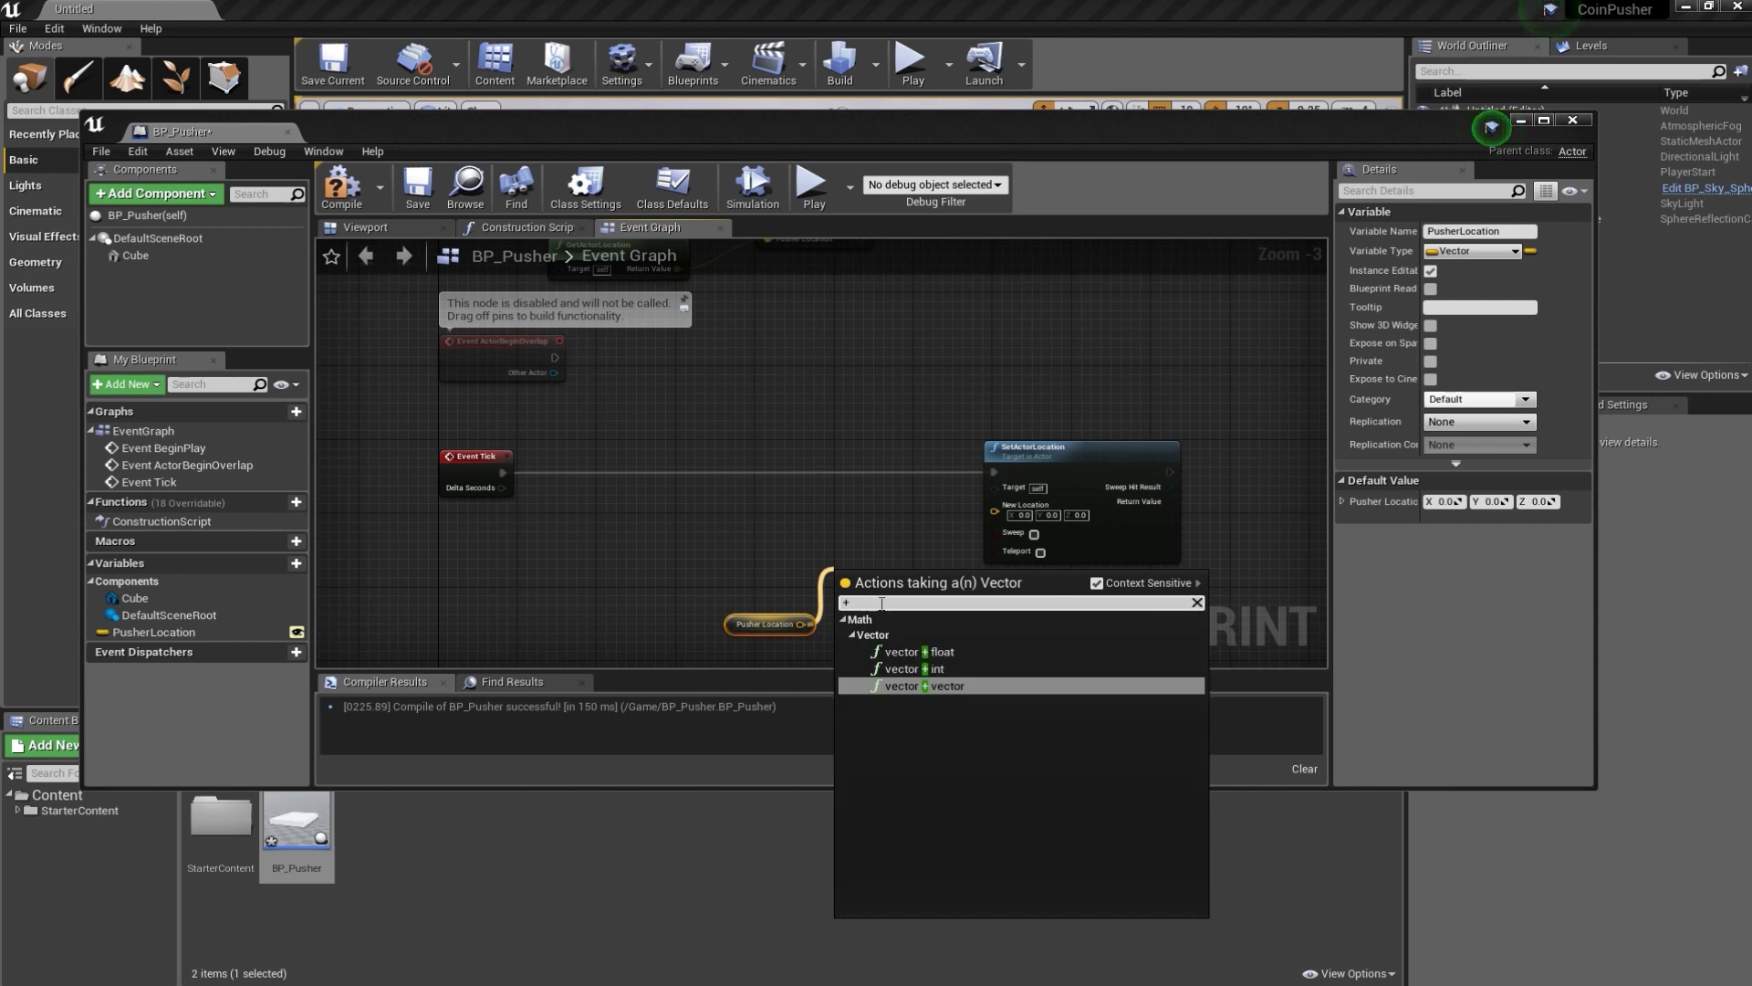
{"action": "left_click", "coordinate": [917, 685]}
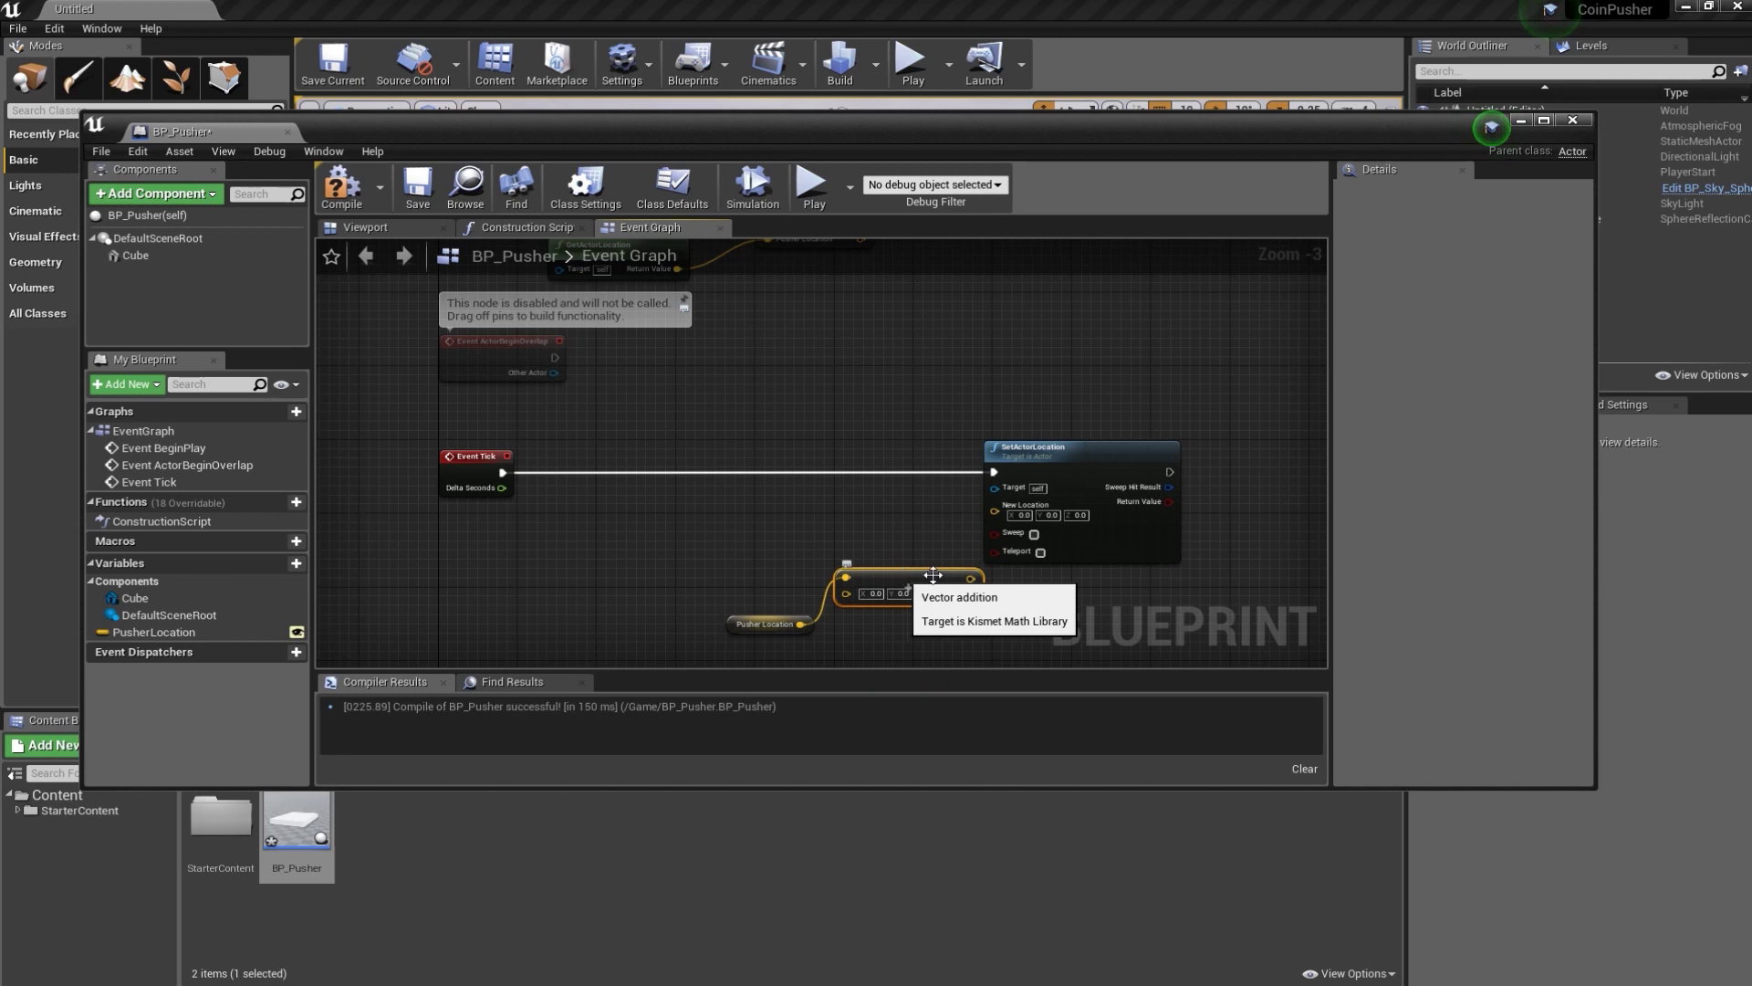
{"action": "left_click_drag", "start_coordinate": [892, 564], "coordinate": [877, 540]}
{"action": "left_click_drag", "start_coordinate": [771, 624], "coordinate": [744, 541]}
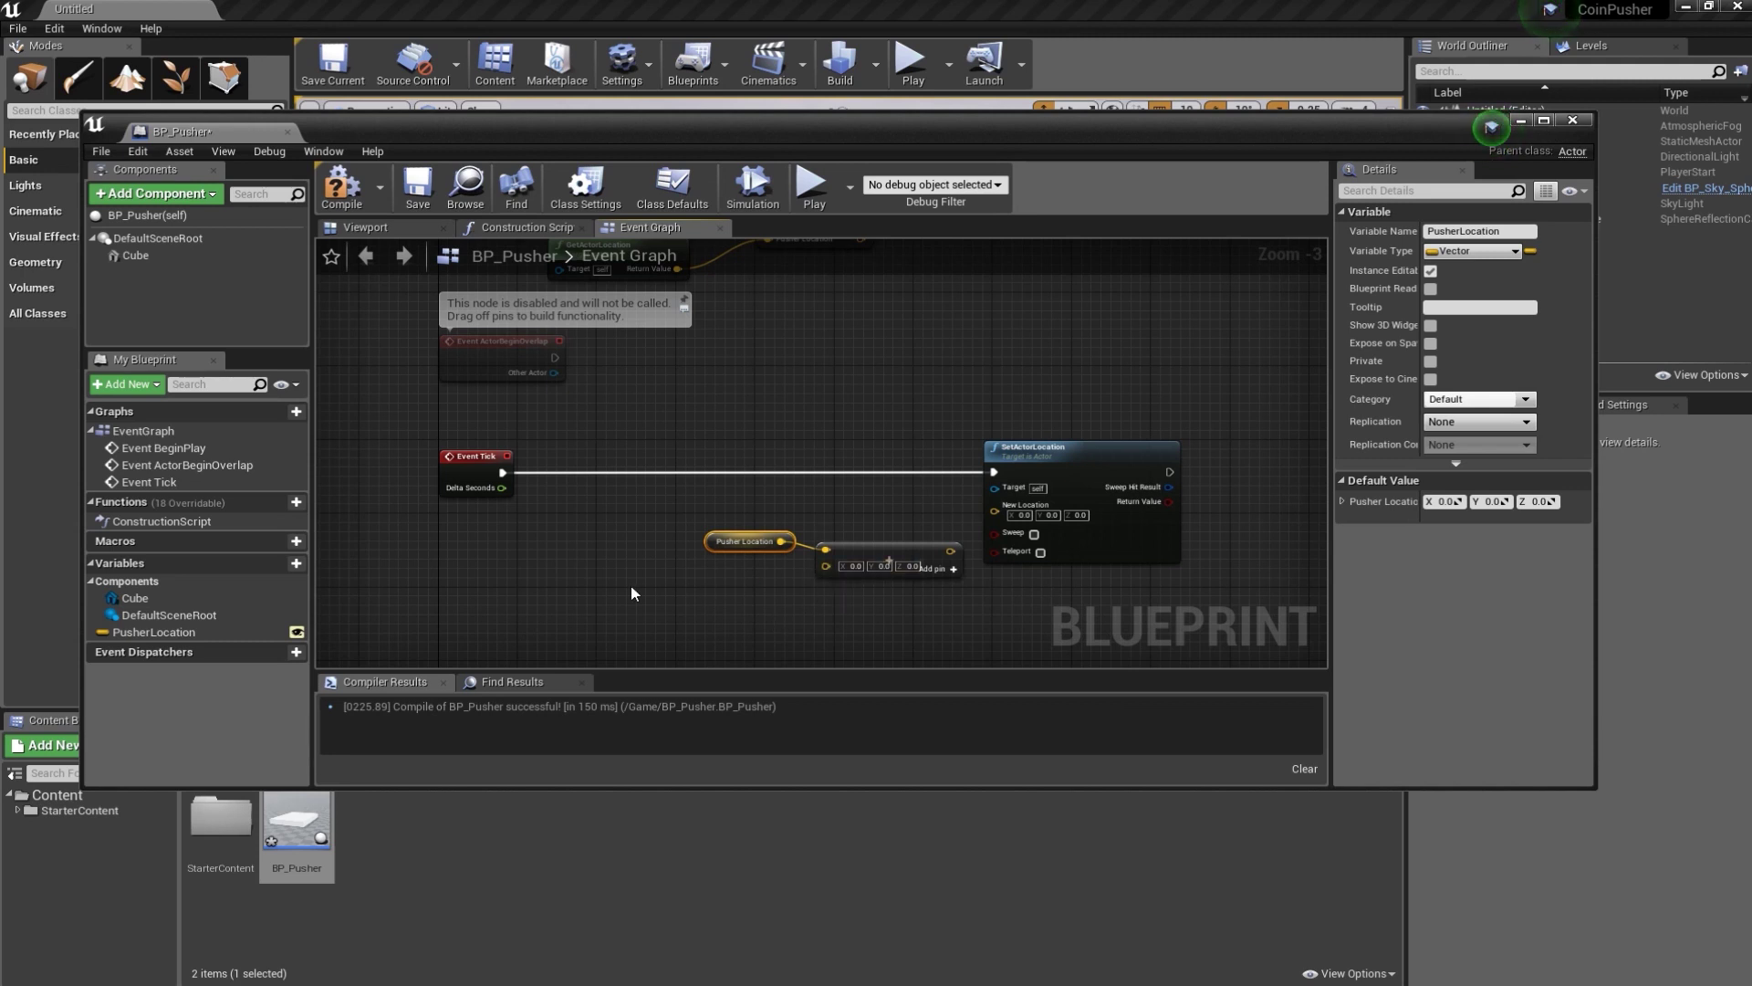
- Feed Get Real Time Seconds into a SIN node, then into a float multiply node
{"action": "left_click", "coordinate": [535, 571]}
{"action": "right_click", "coordinate": [535, 572]}
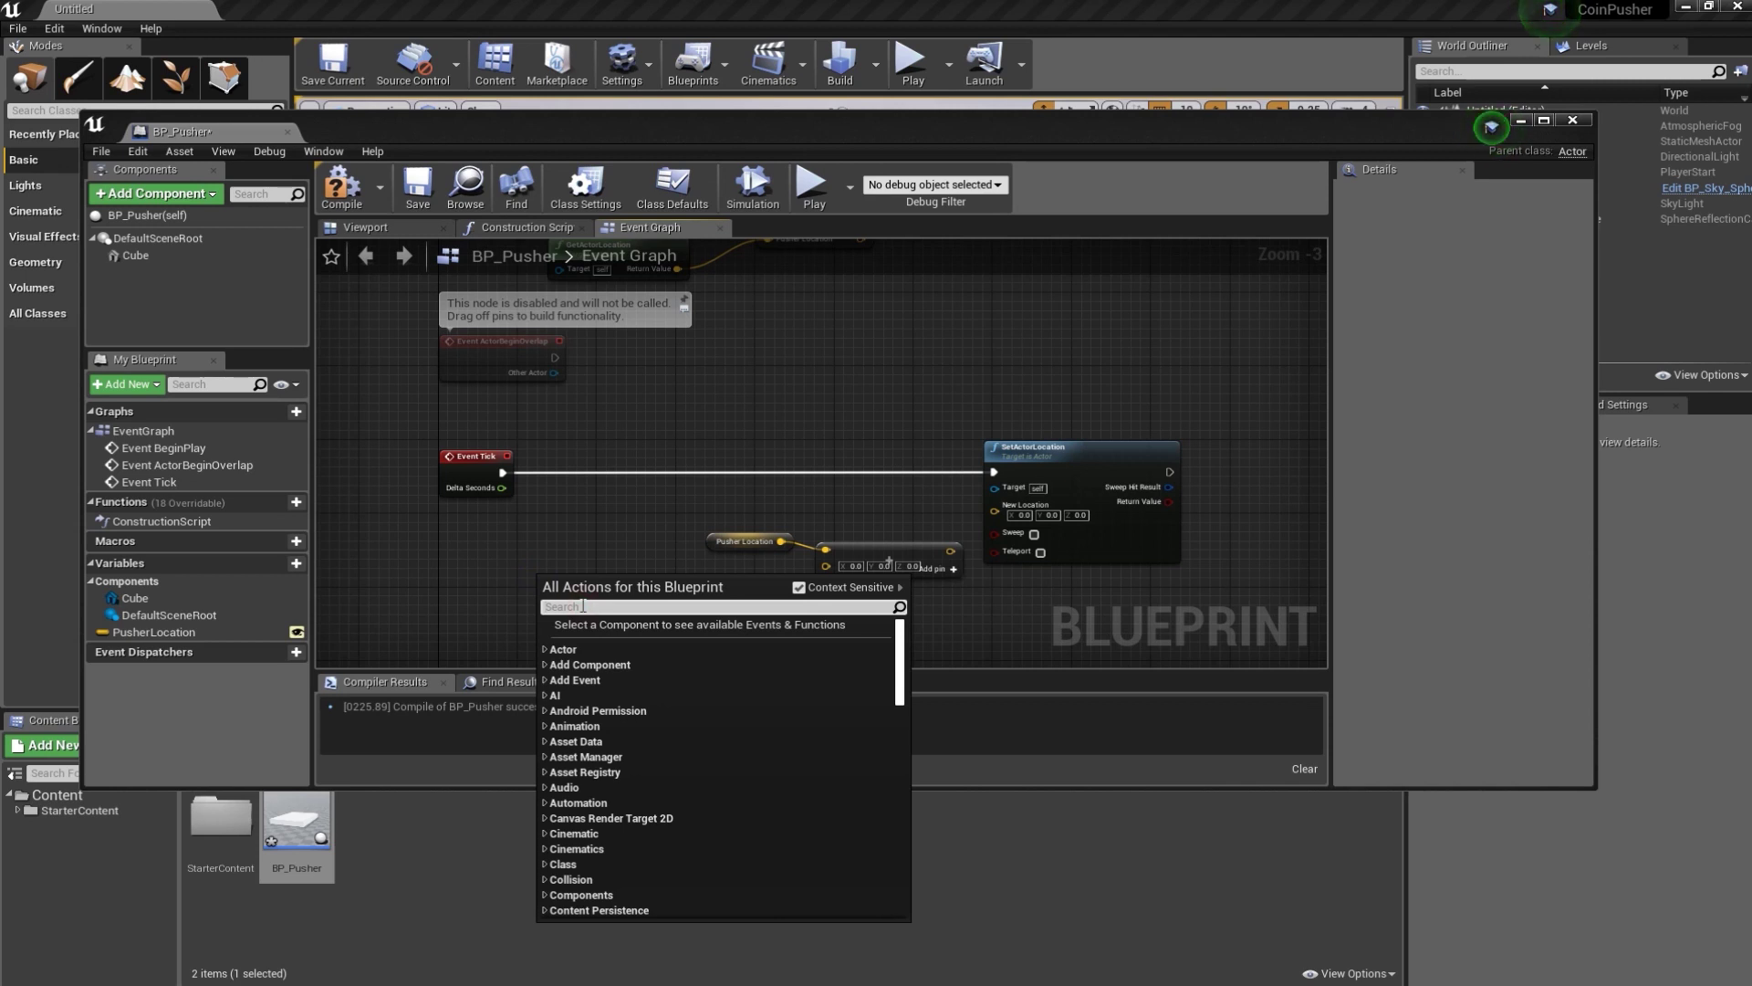
{"action": "type", "text": "get"}
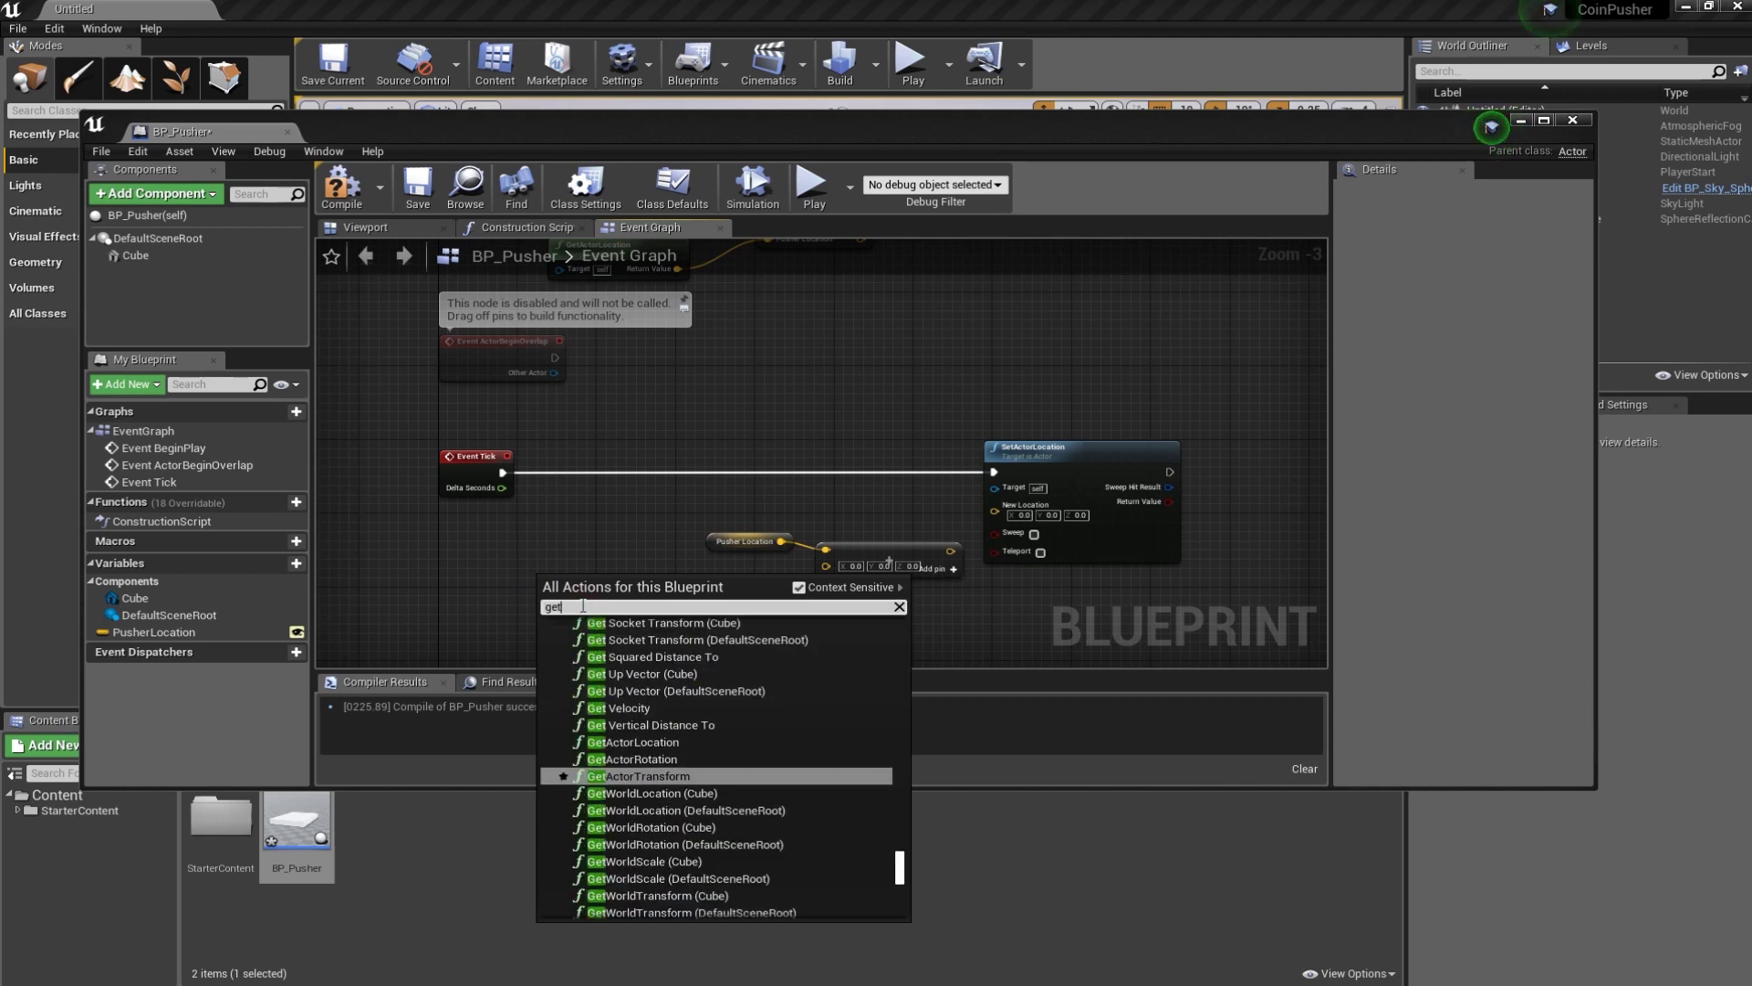
{"action": "type", "text": " realtio"}
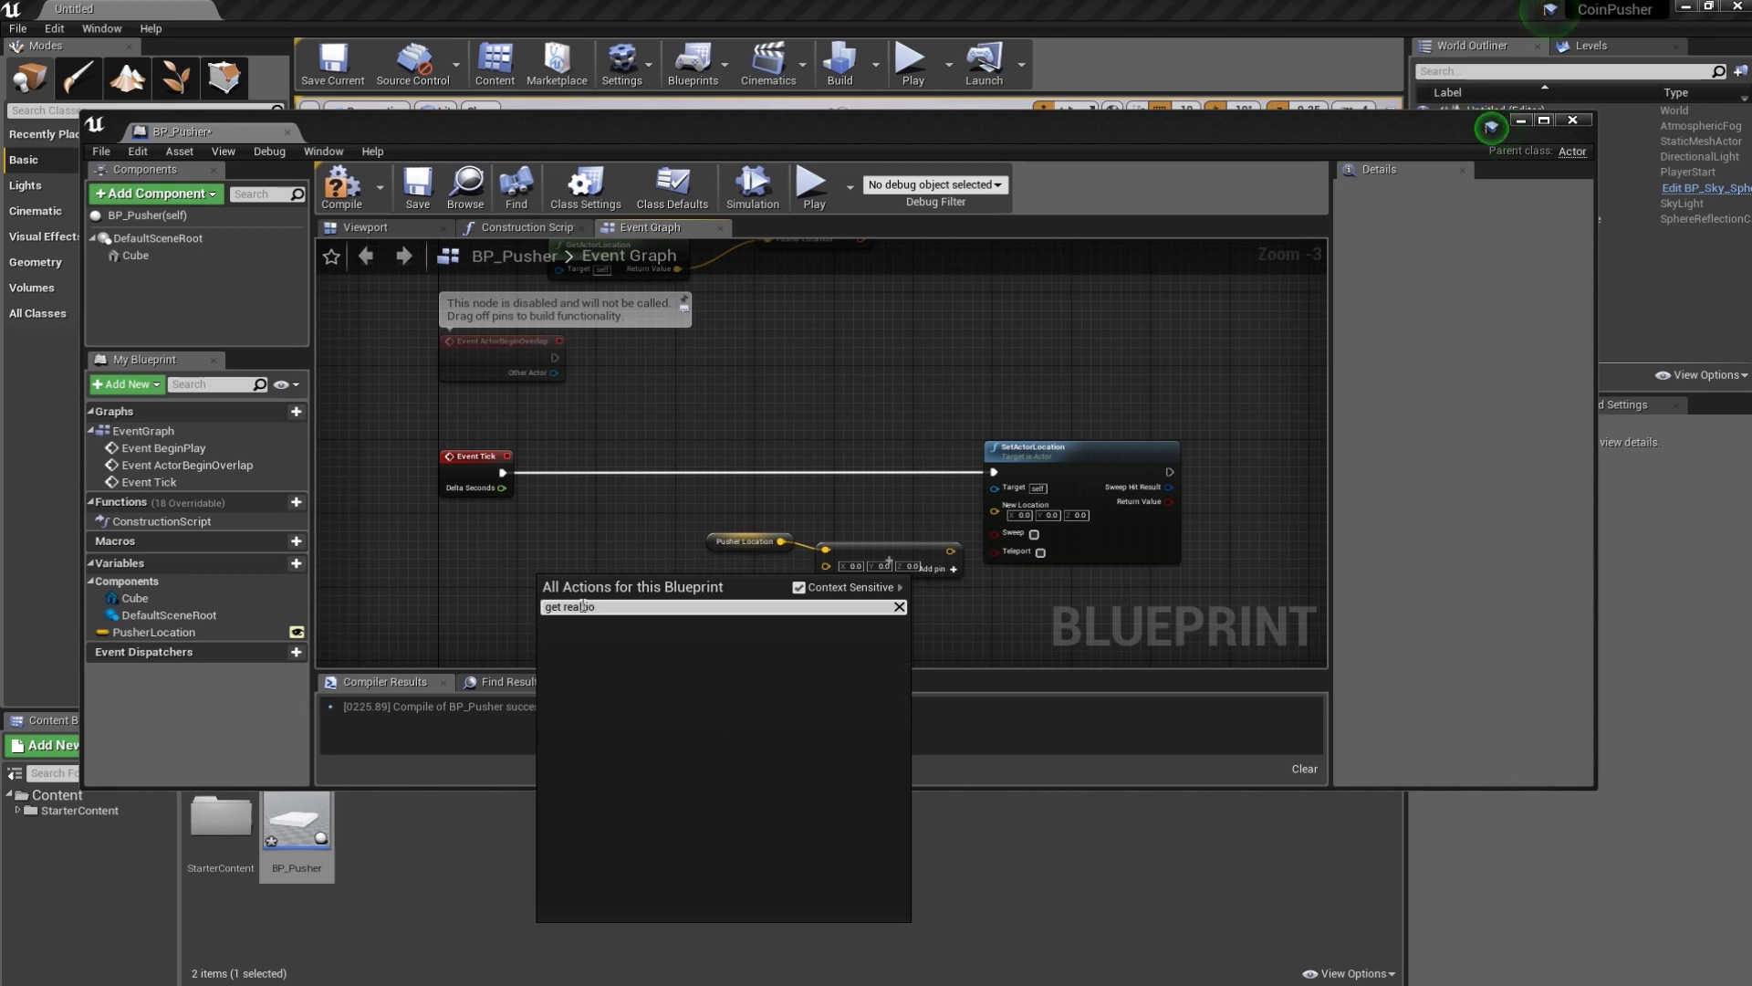
{"action": "key", "text": "BackSpace"}
{"action": "key", "text": "BackSpace"}
{"action": "key", "text": "BackSpace"}
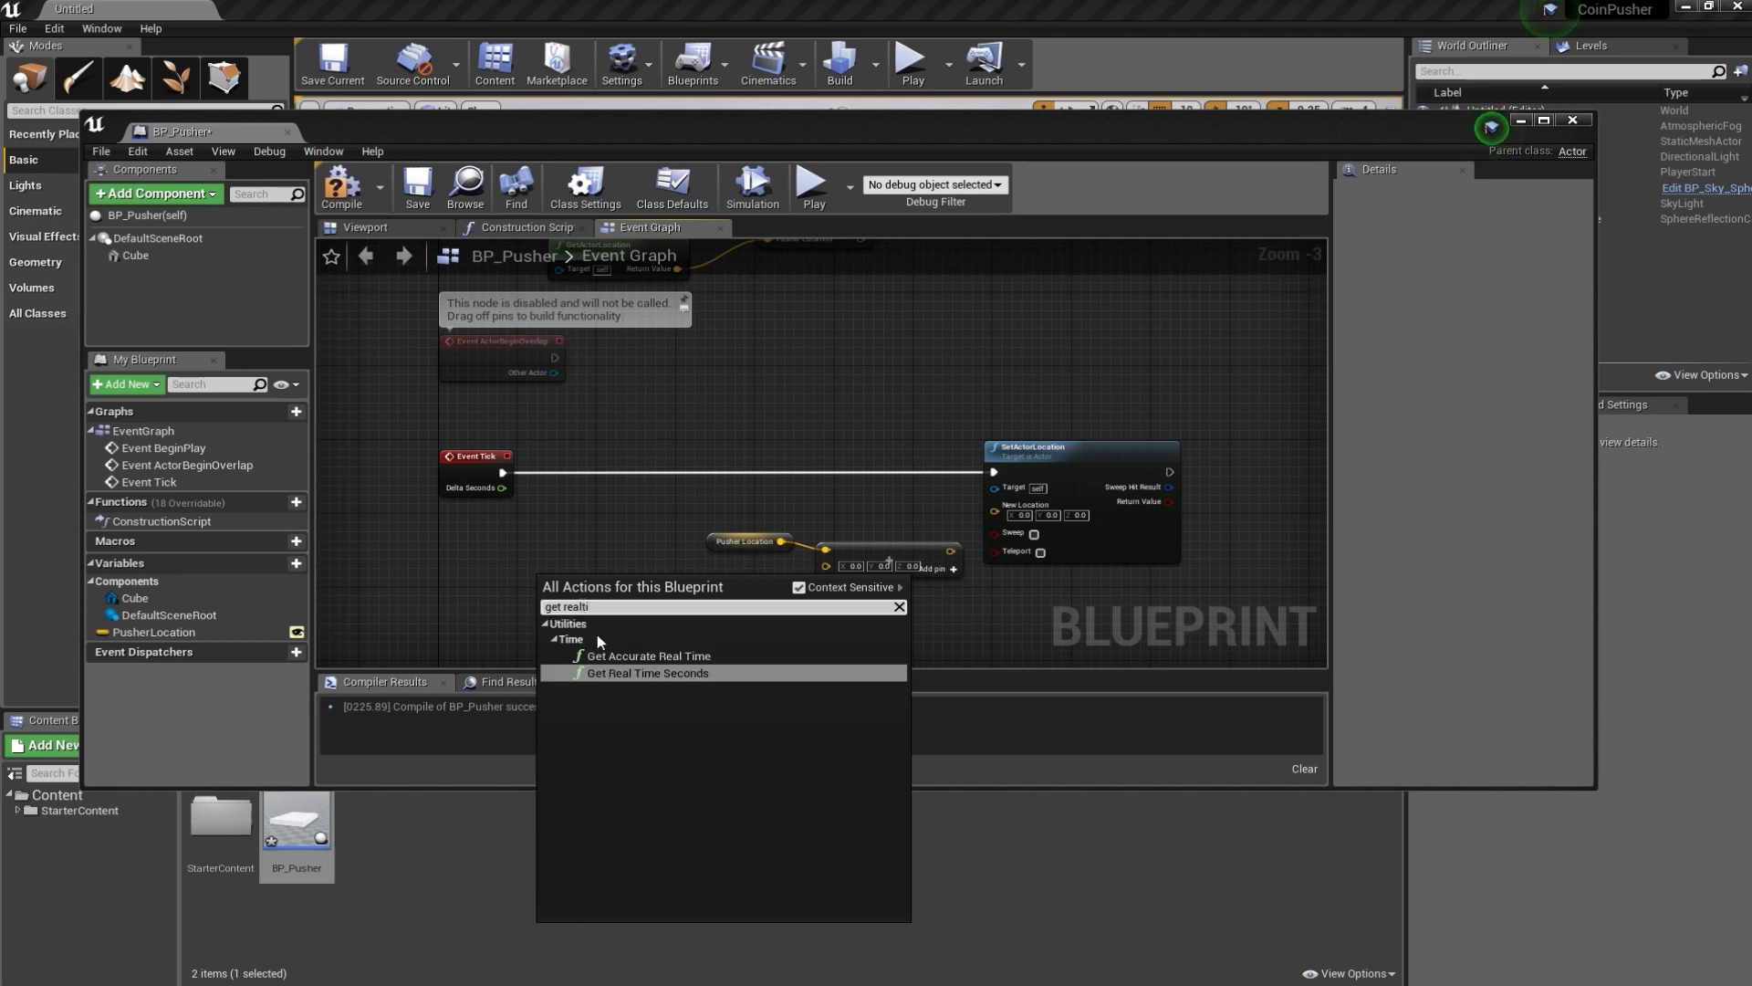
{"action": "left_click", "coordinate": [639, 675]}
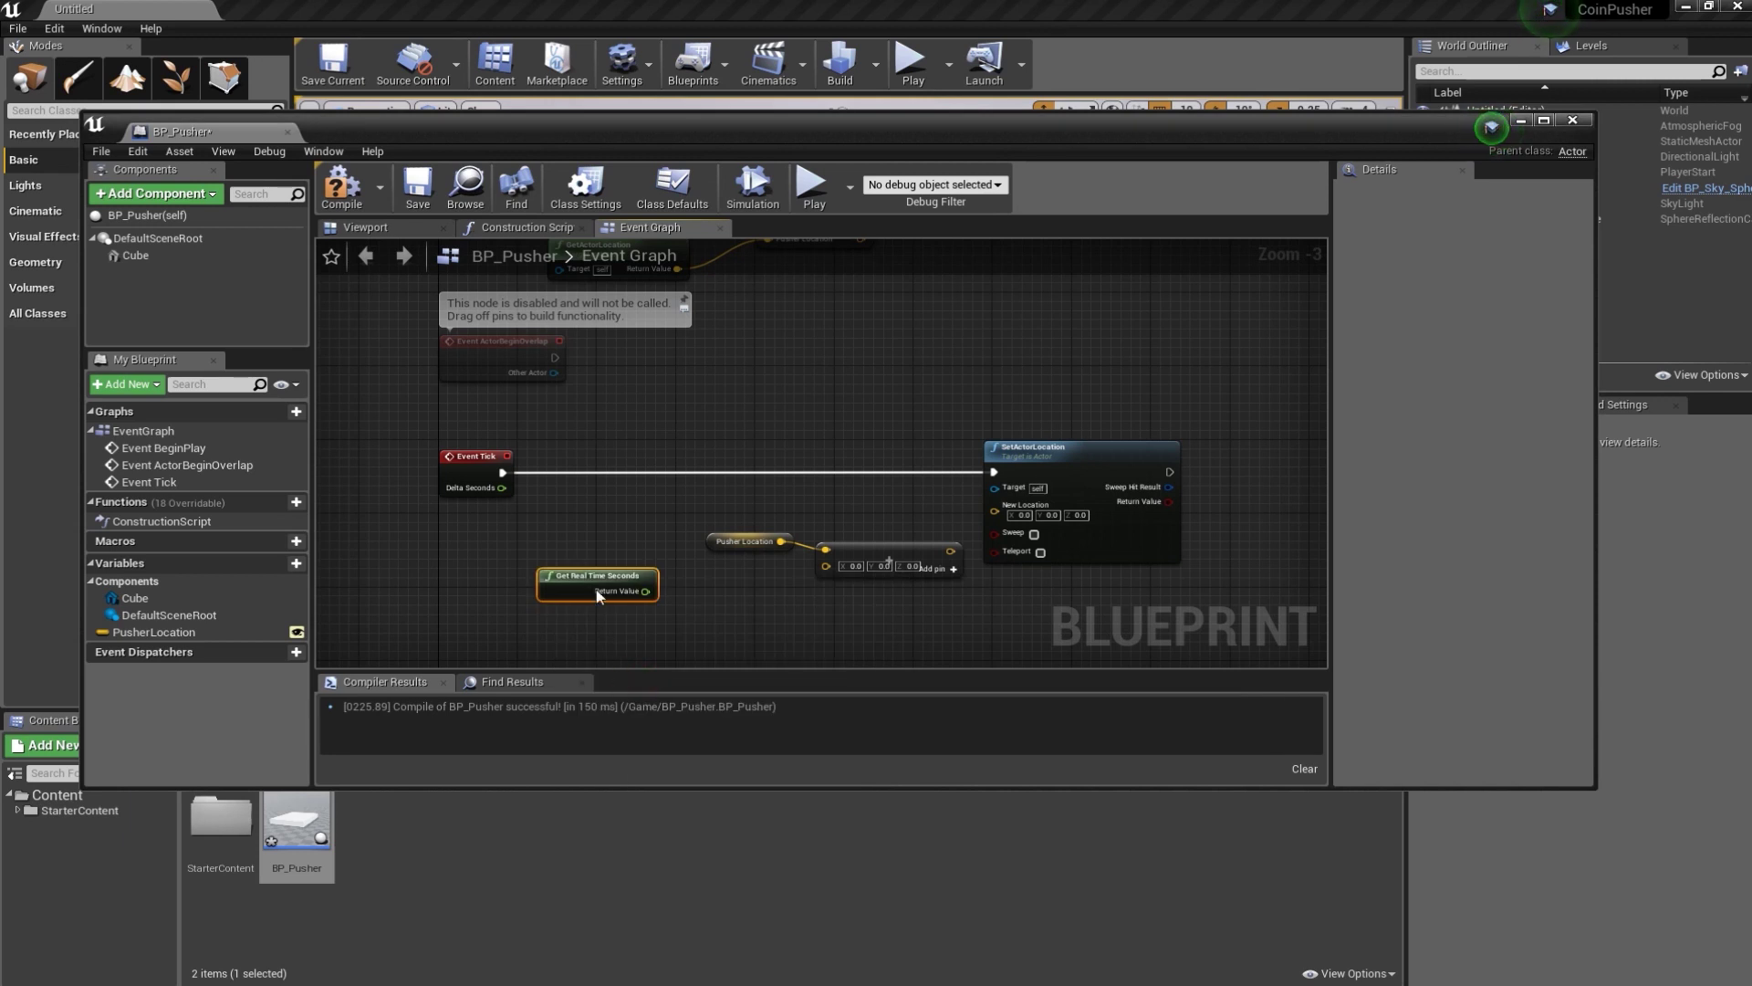
{"action": "mouse_move", "coordinate": [598, 593]}
{"action": "left_mouse_down"}
{"action": "mouse_move", "coordinate": [518, 566]}
{"action": "mouse_move", "coordinate": [620, 591]}
{"action": "left_mouse_up"}
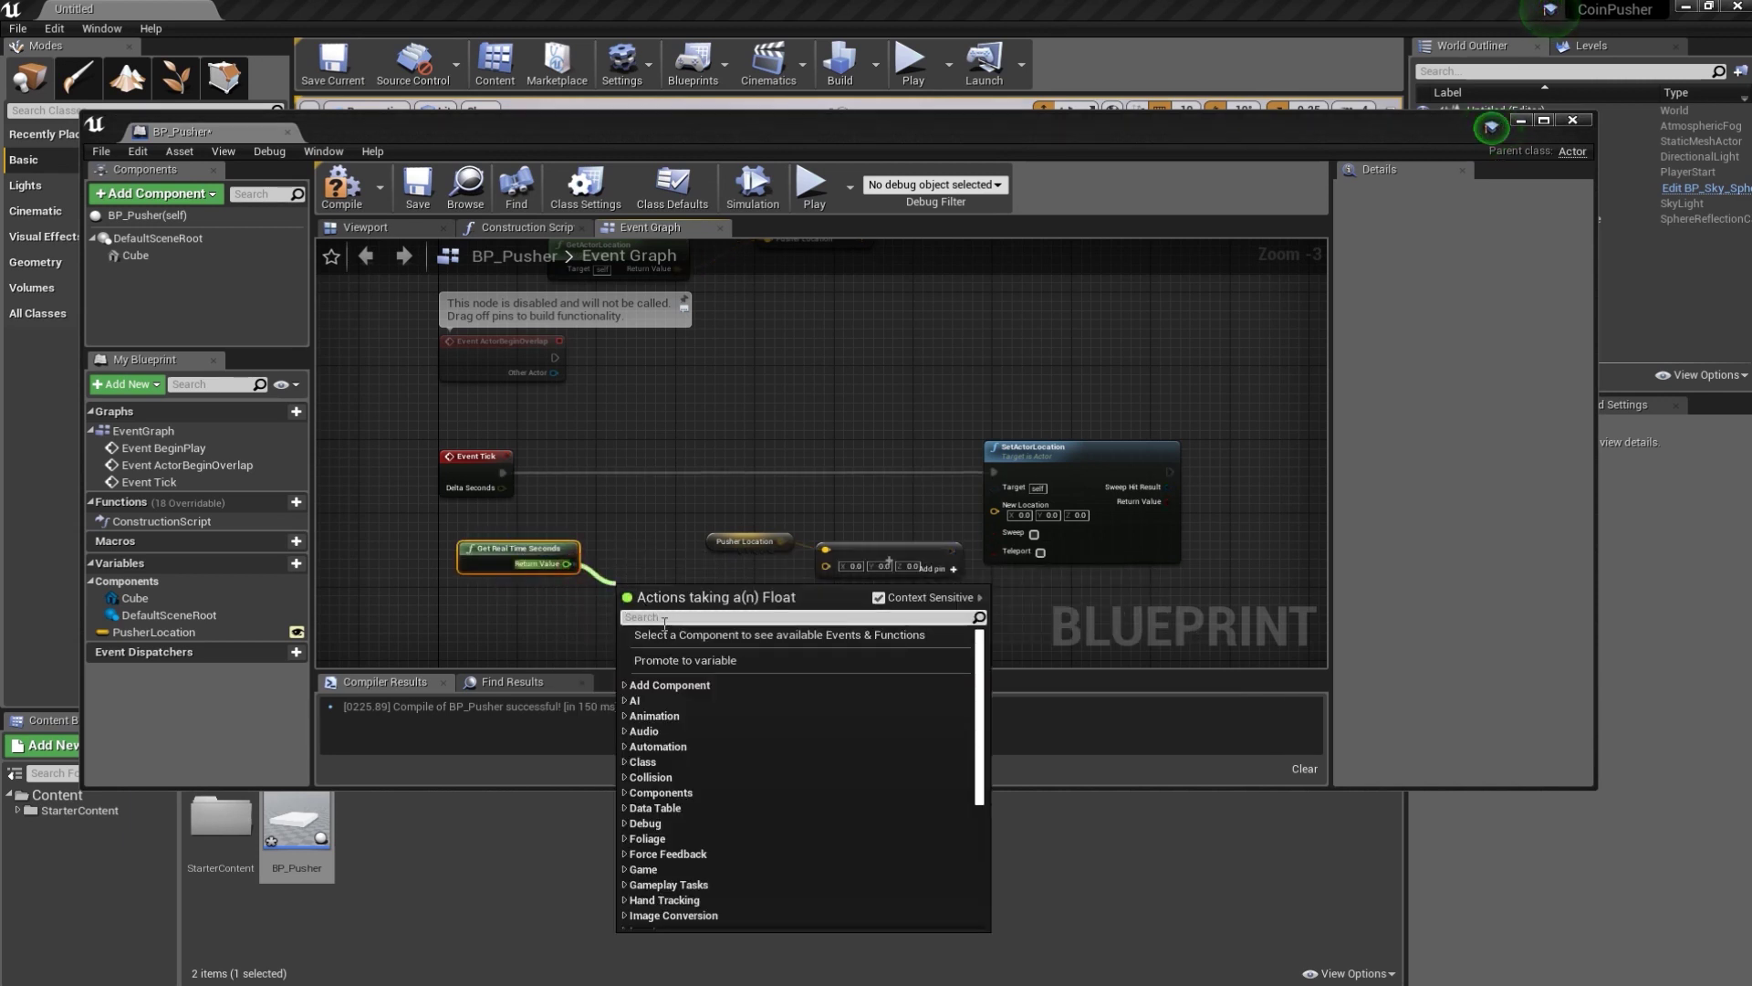
{"action": "type", "text": "sin"}
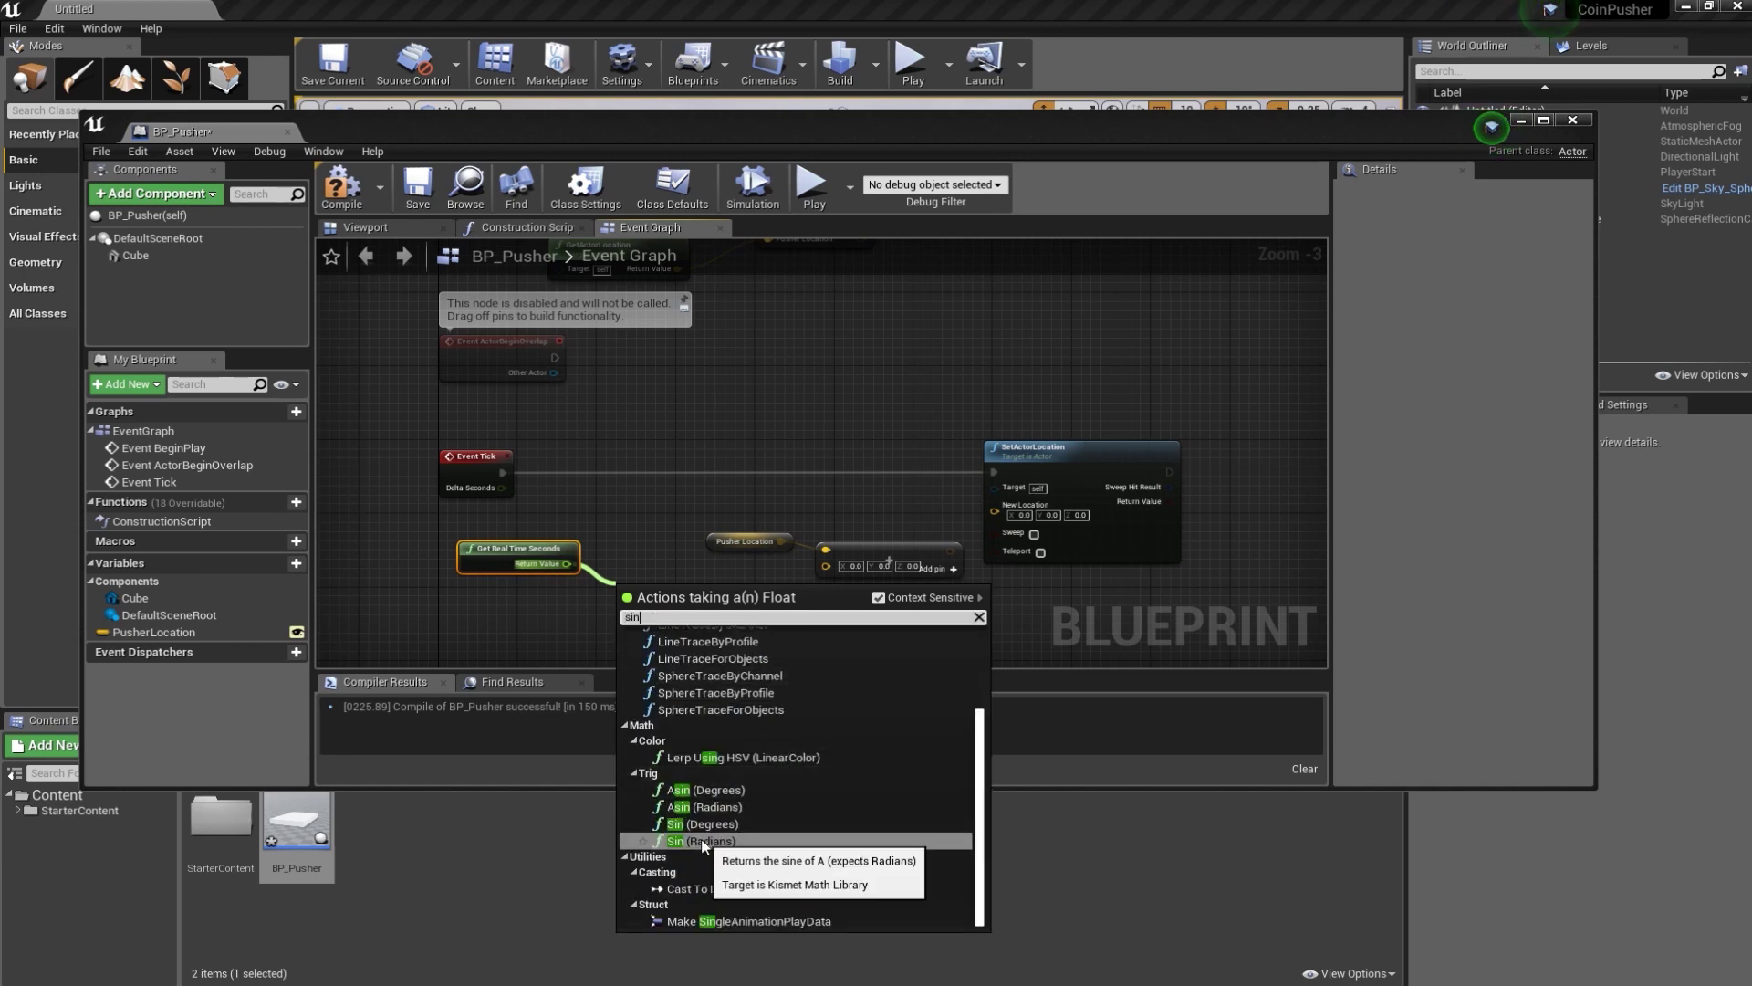
{"action": "left_click", "coordinate": [704, 844]}
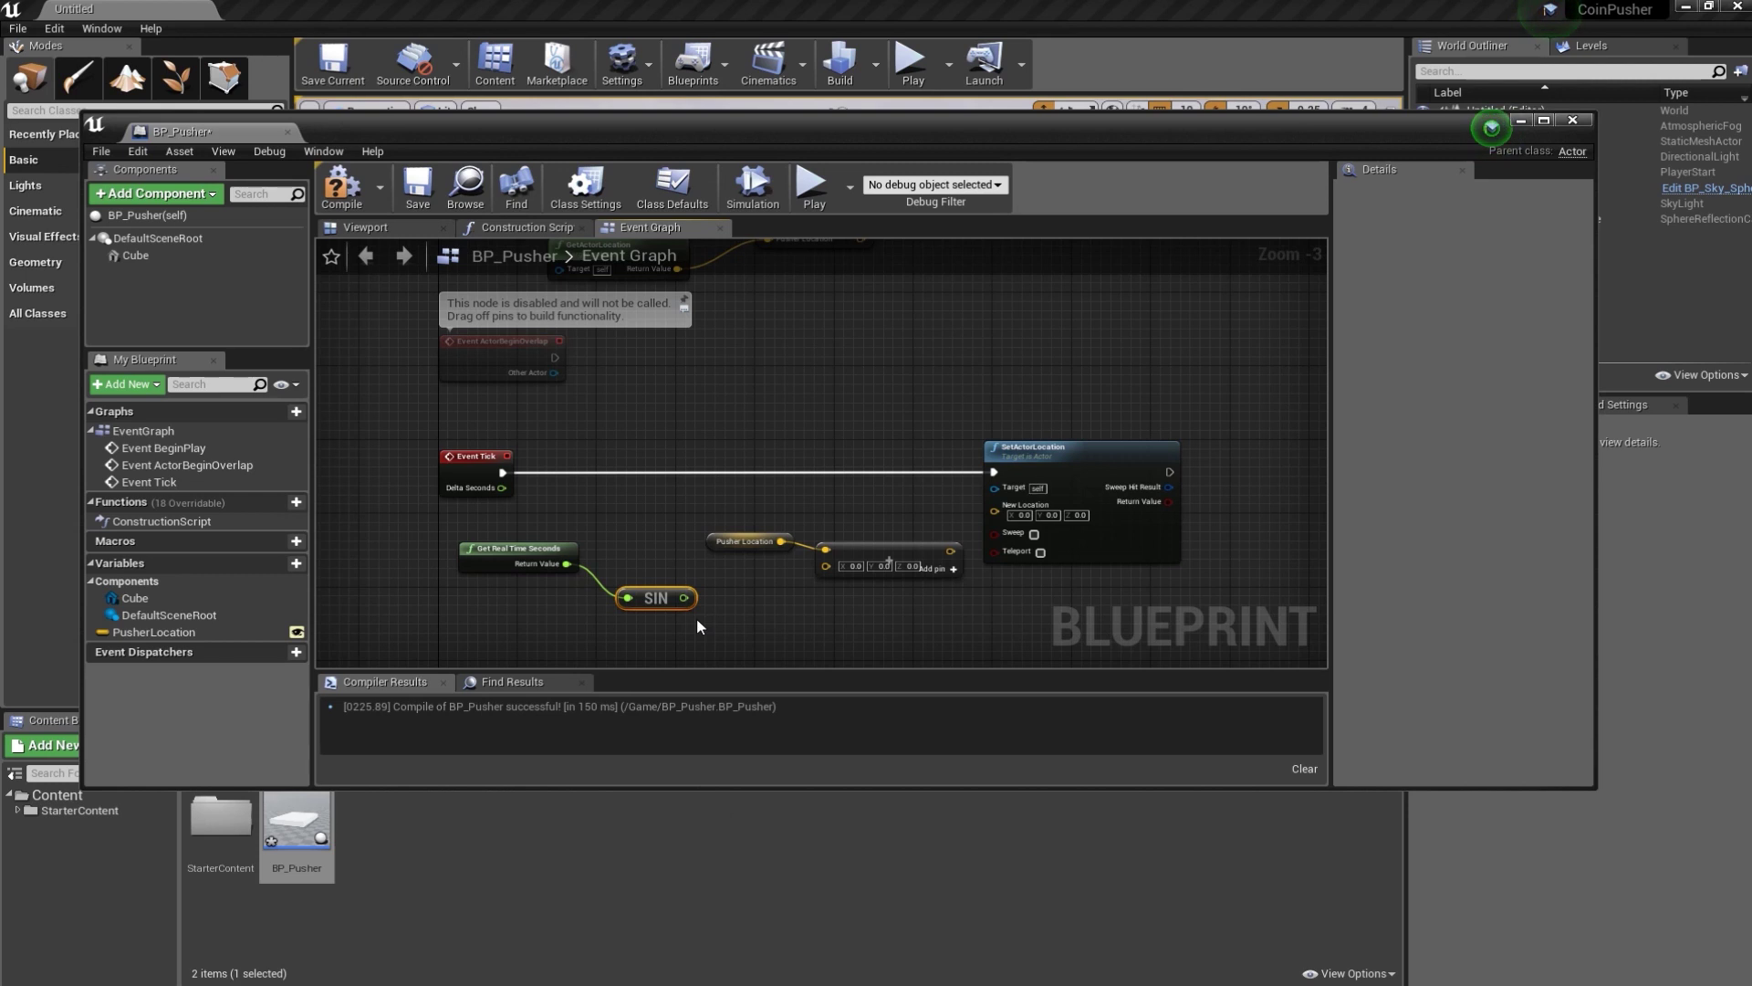
{"action": "left_click_drag", "start_coordinate": [684, 598], "coordinate": [708, 612]}
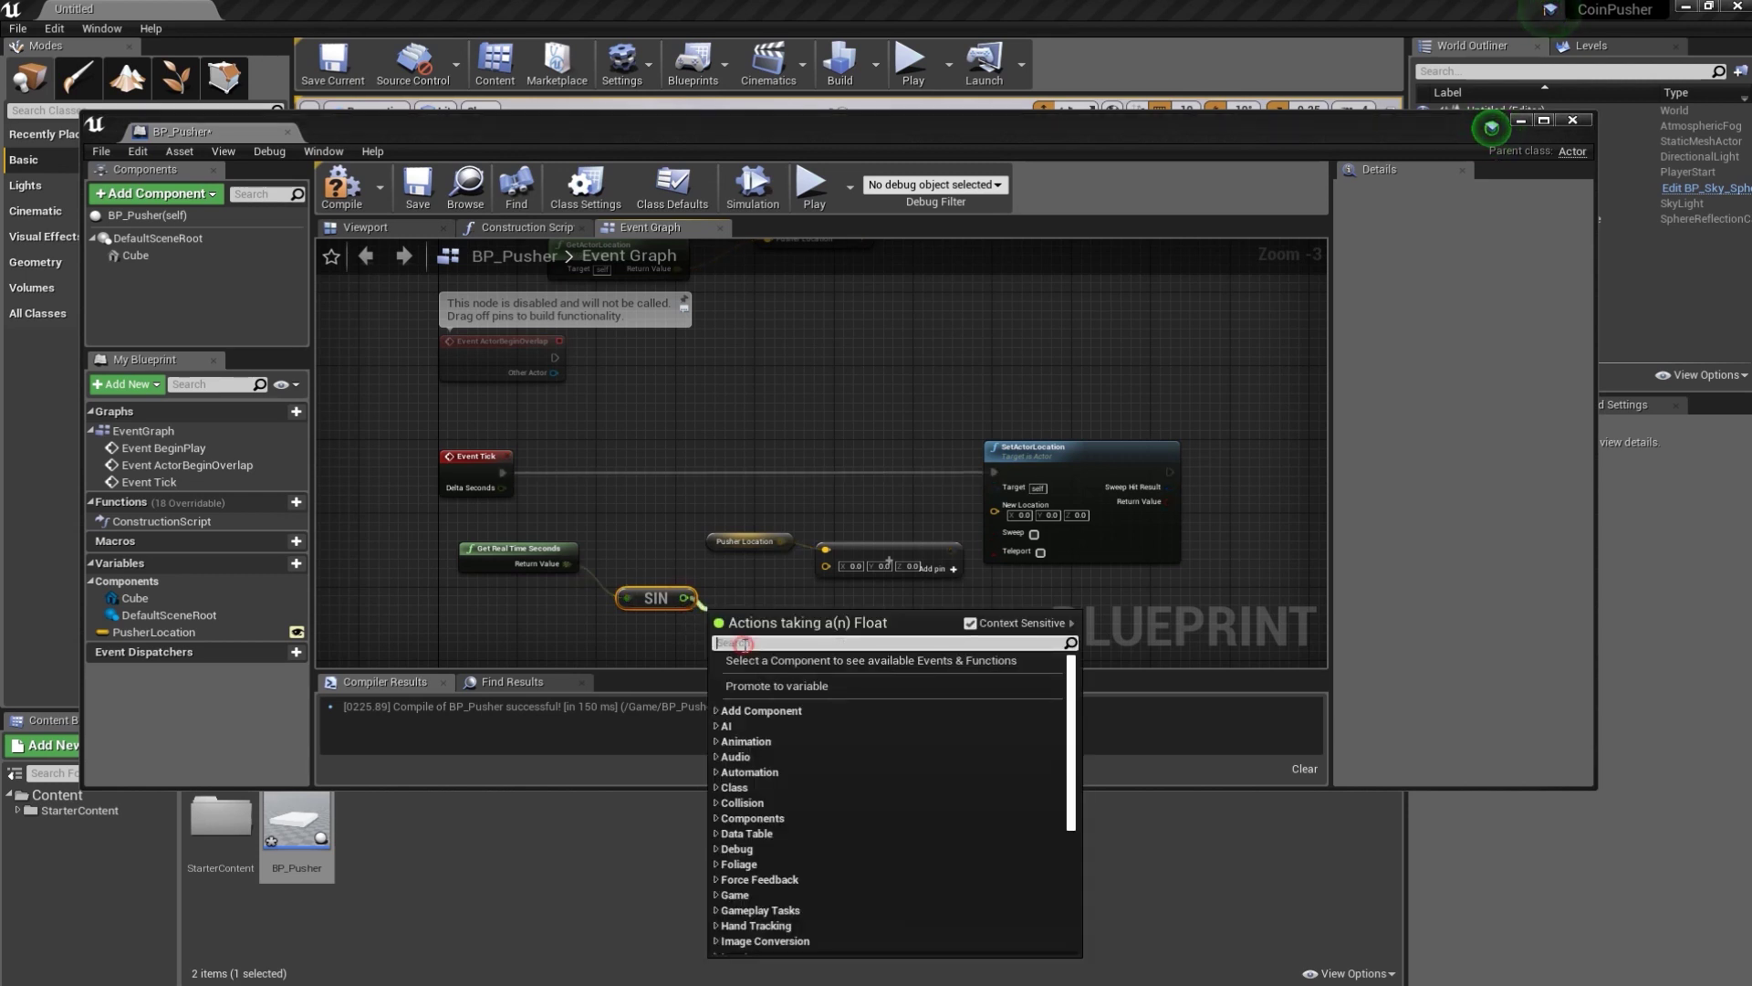
{"action": "type", "text": "*"}
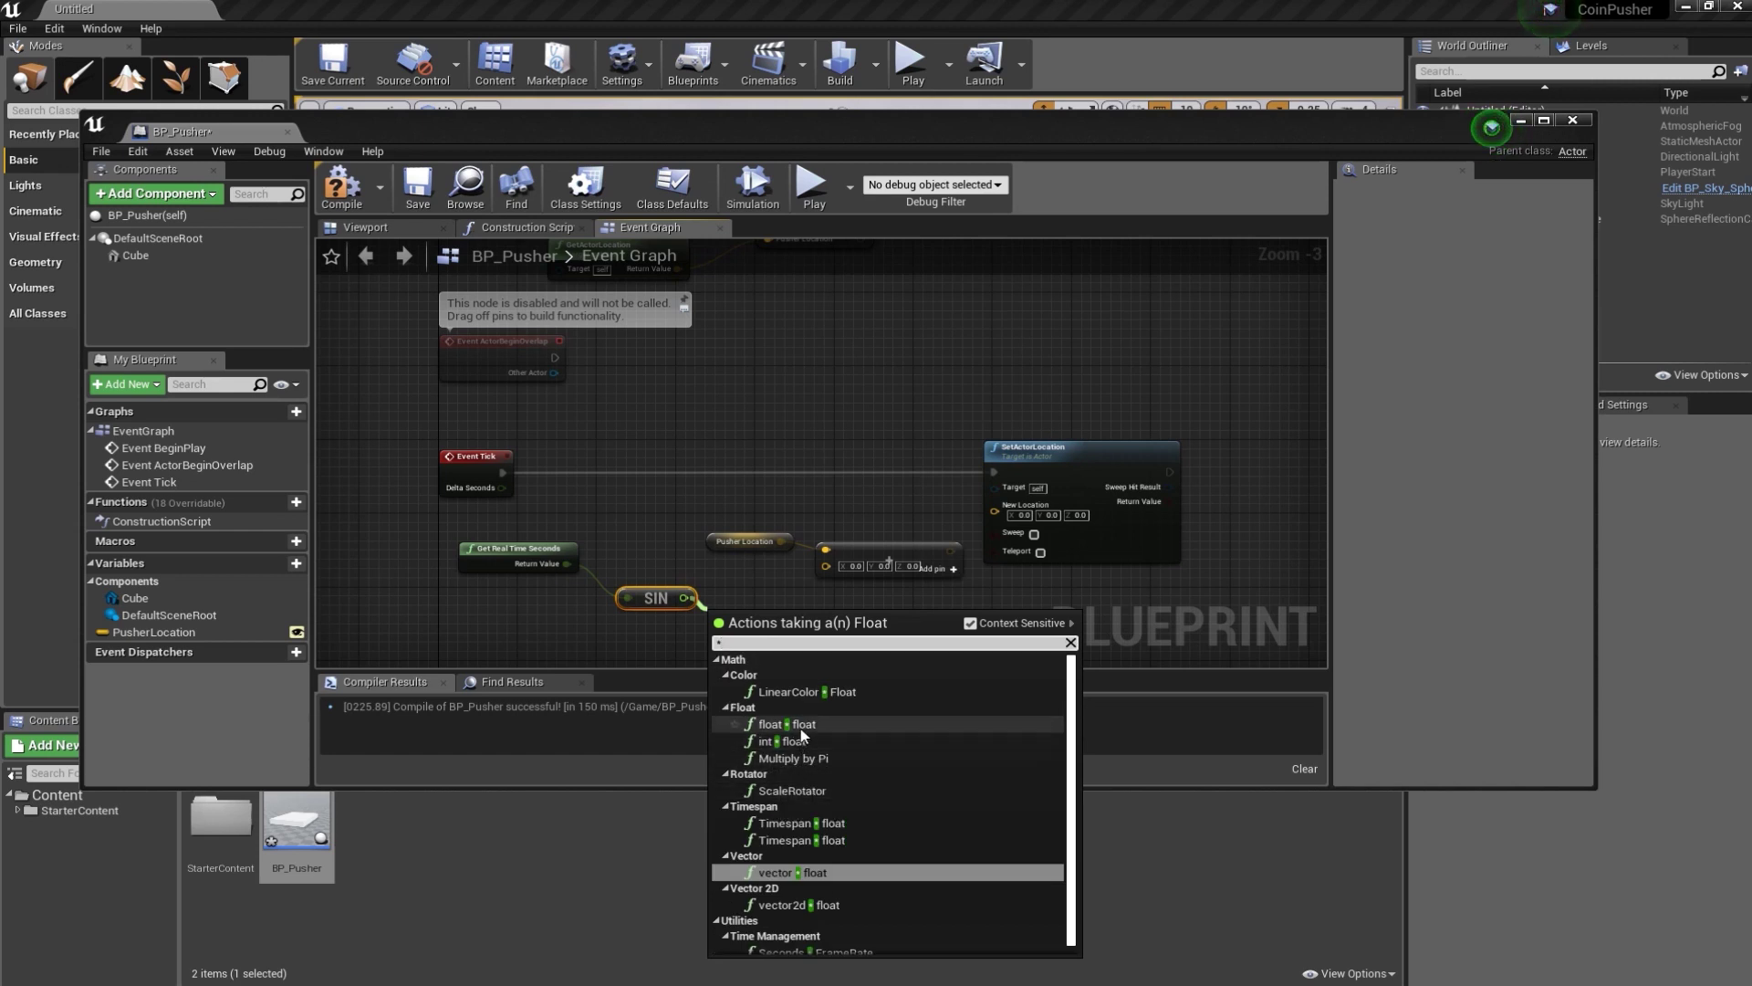
{"action": "left_click", "coordinate": [786, 724]}
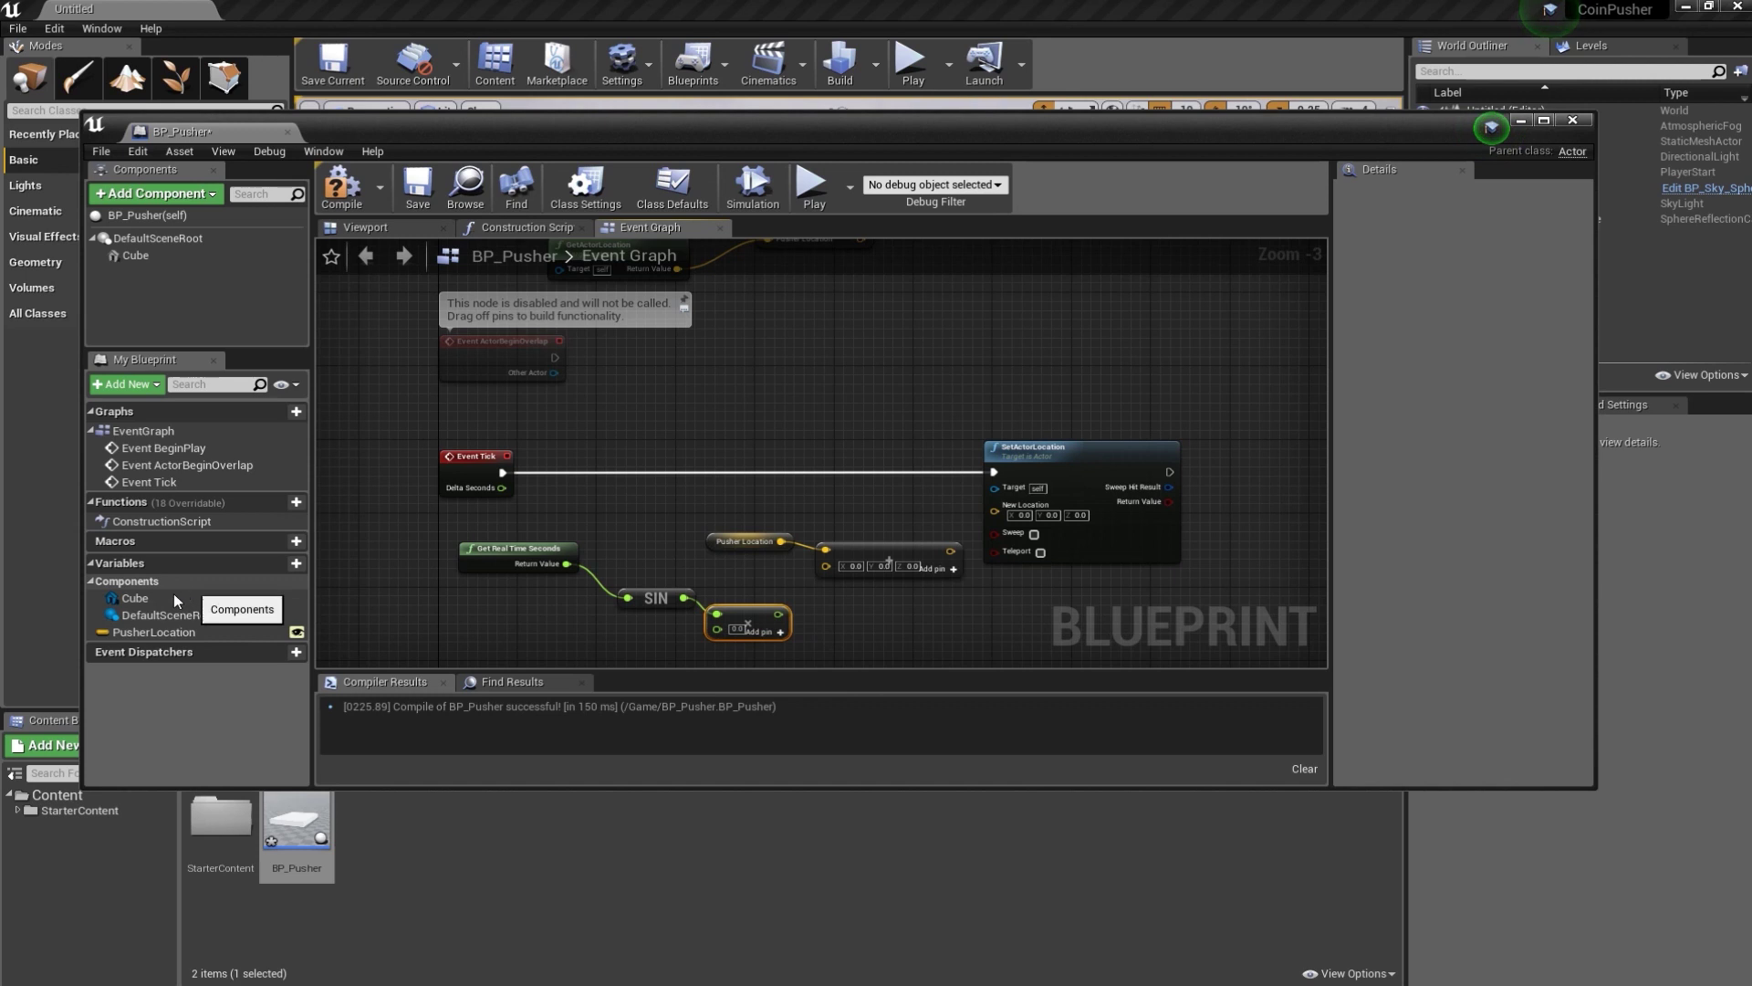
- Add a new variable NewVar_0 and set its type to Float
{"action": "left_click", "coordinate": [276, 563]}
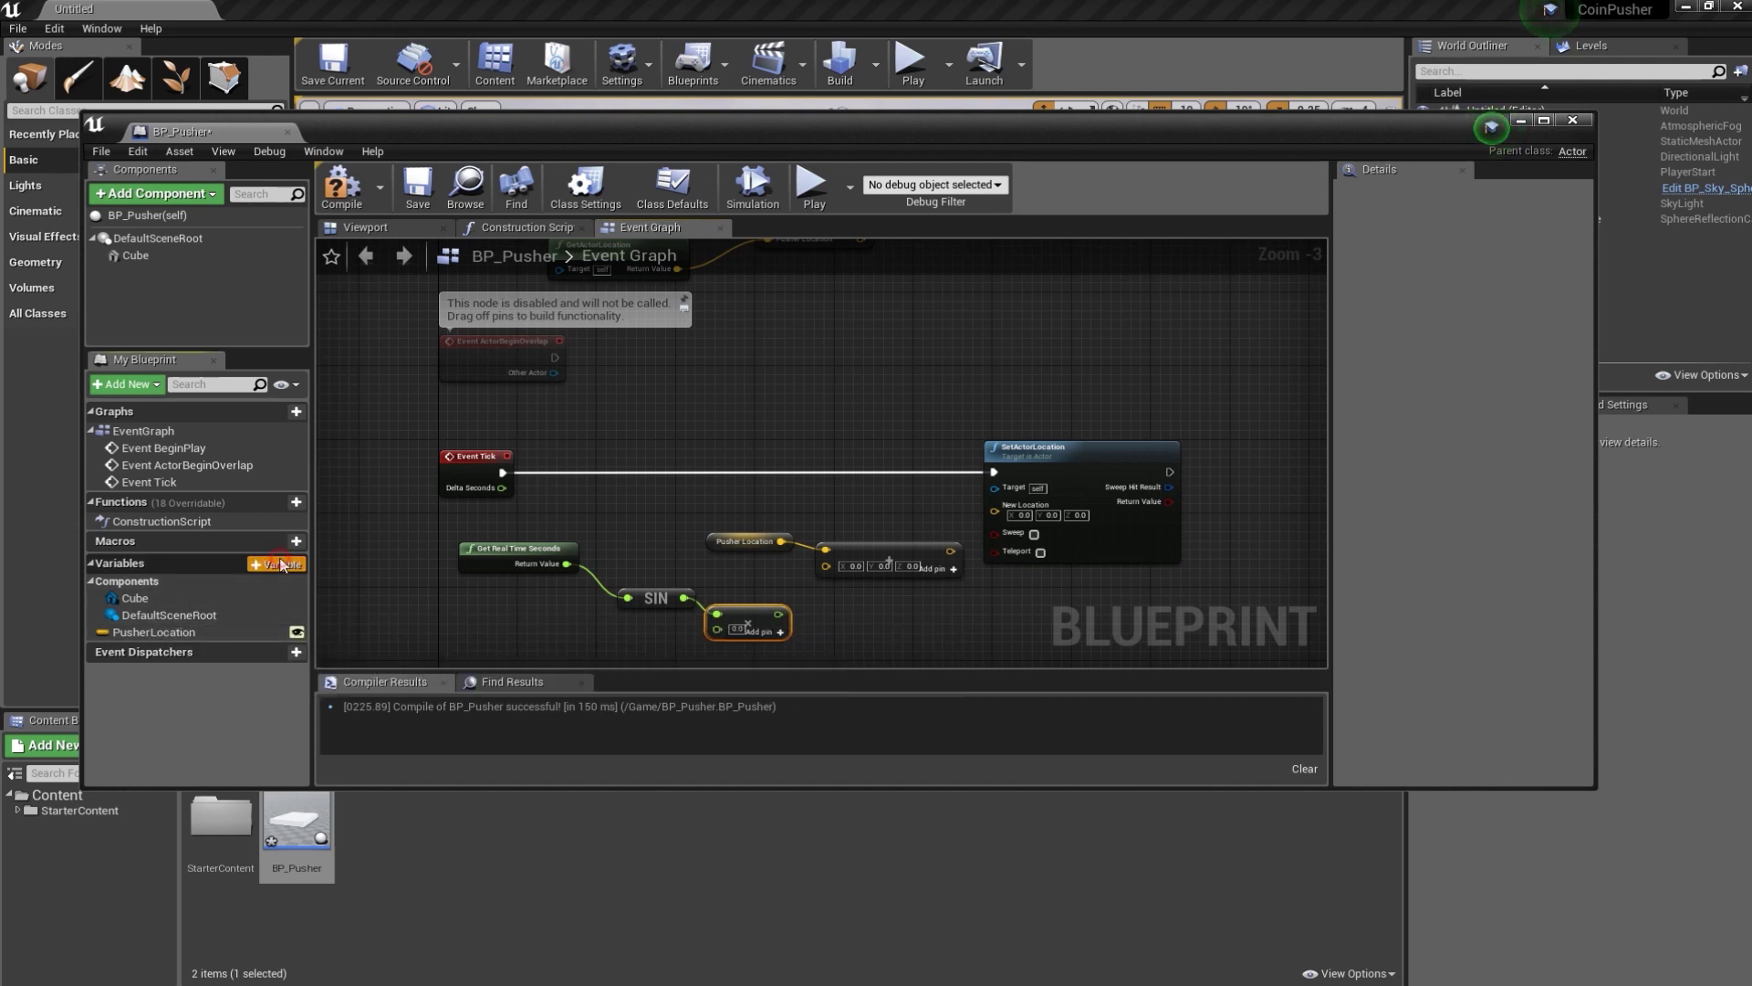
{"action": "key", "text": "Return"}
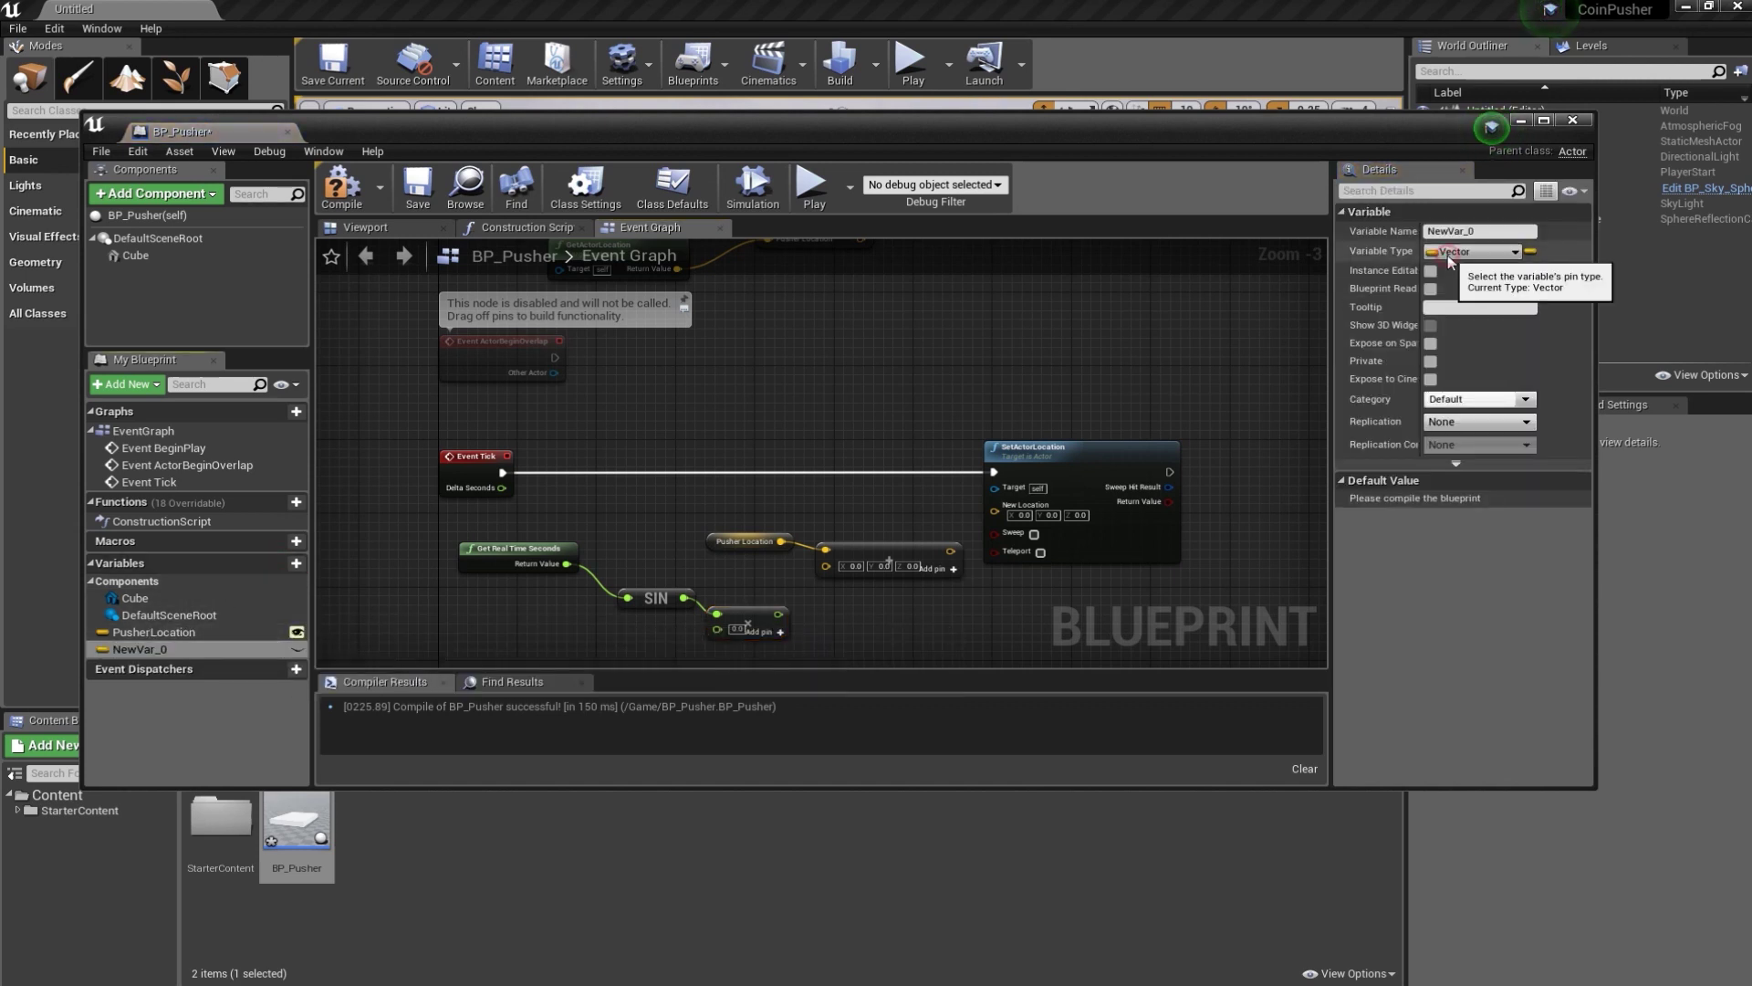
{"action": "left_click", "coordinate": [1448, 252]}
{"action": "left_click", "coordinate": [1303, 345]}
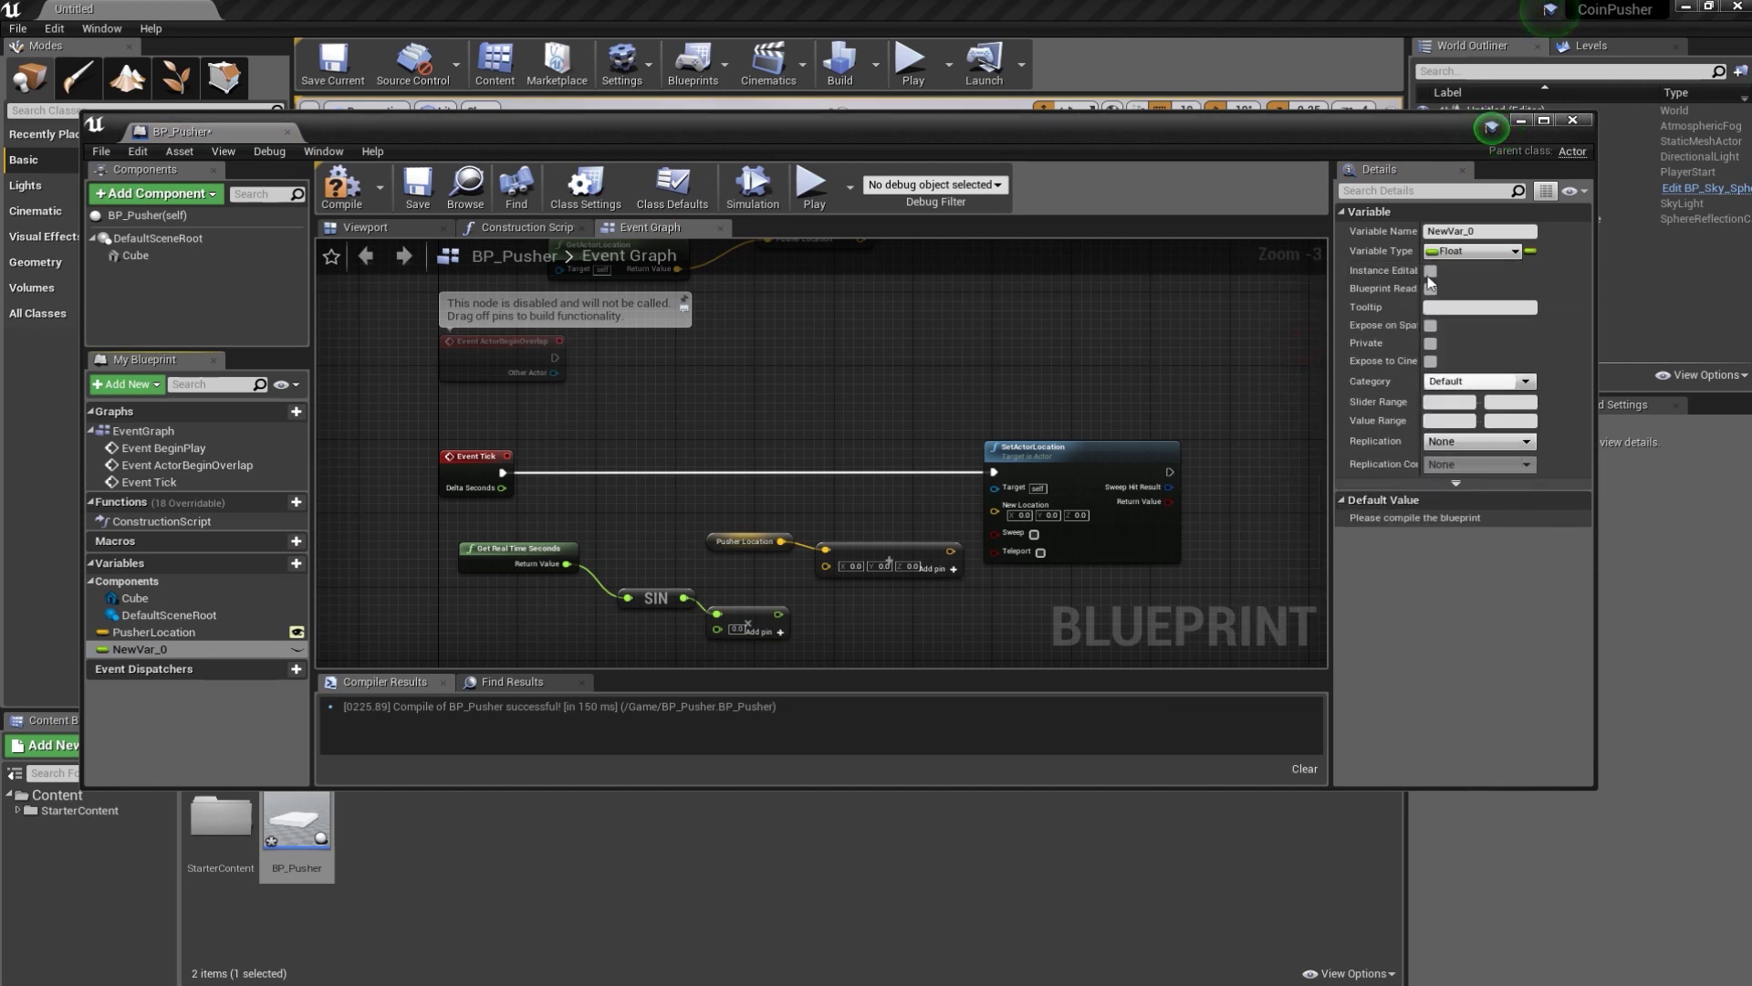
- Rename NewVar_0 to Offset and make it Instance Editable
{"action": "left_click", "coordinate": [1489, 234]}
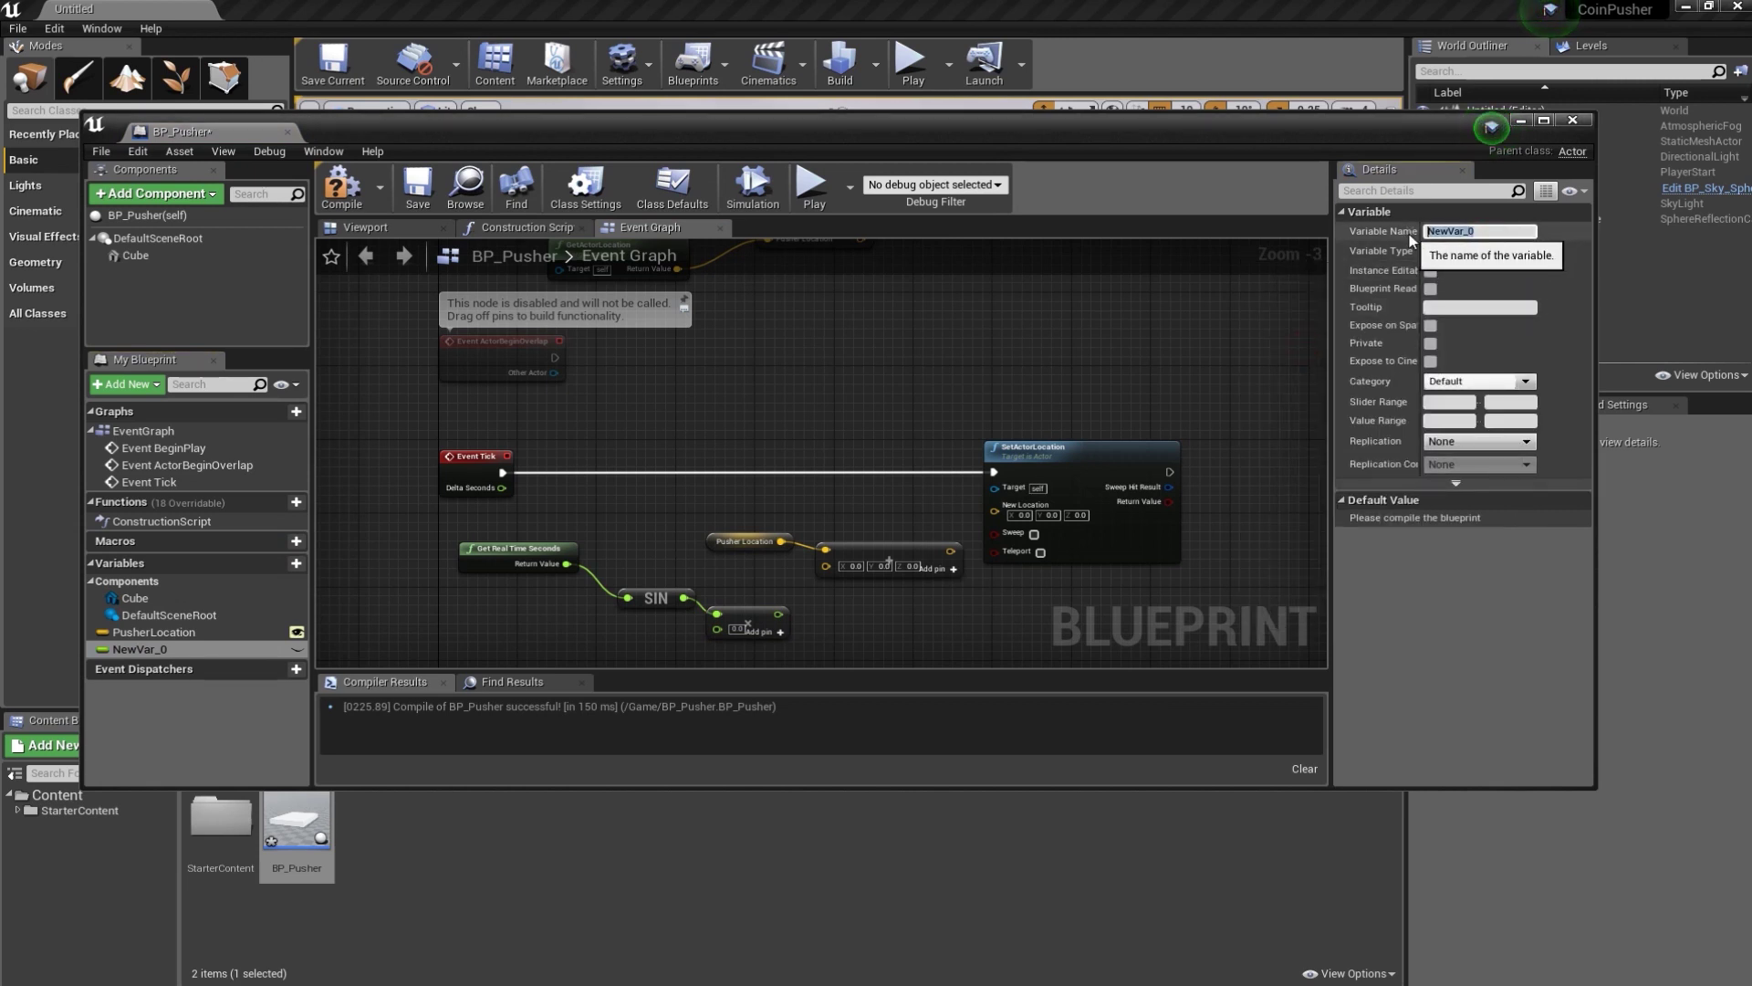
{"action": "type", "text": "Offa"}
{"action": "key", "text": "BackSpace"}
{"action": "type", "text": "set"}
{"action": "key", "text": "Return"}
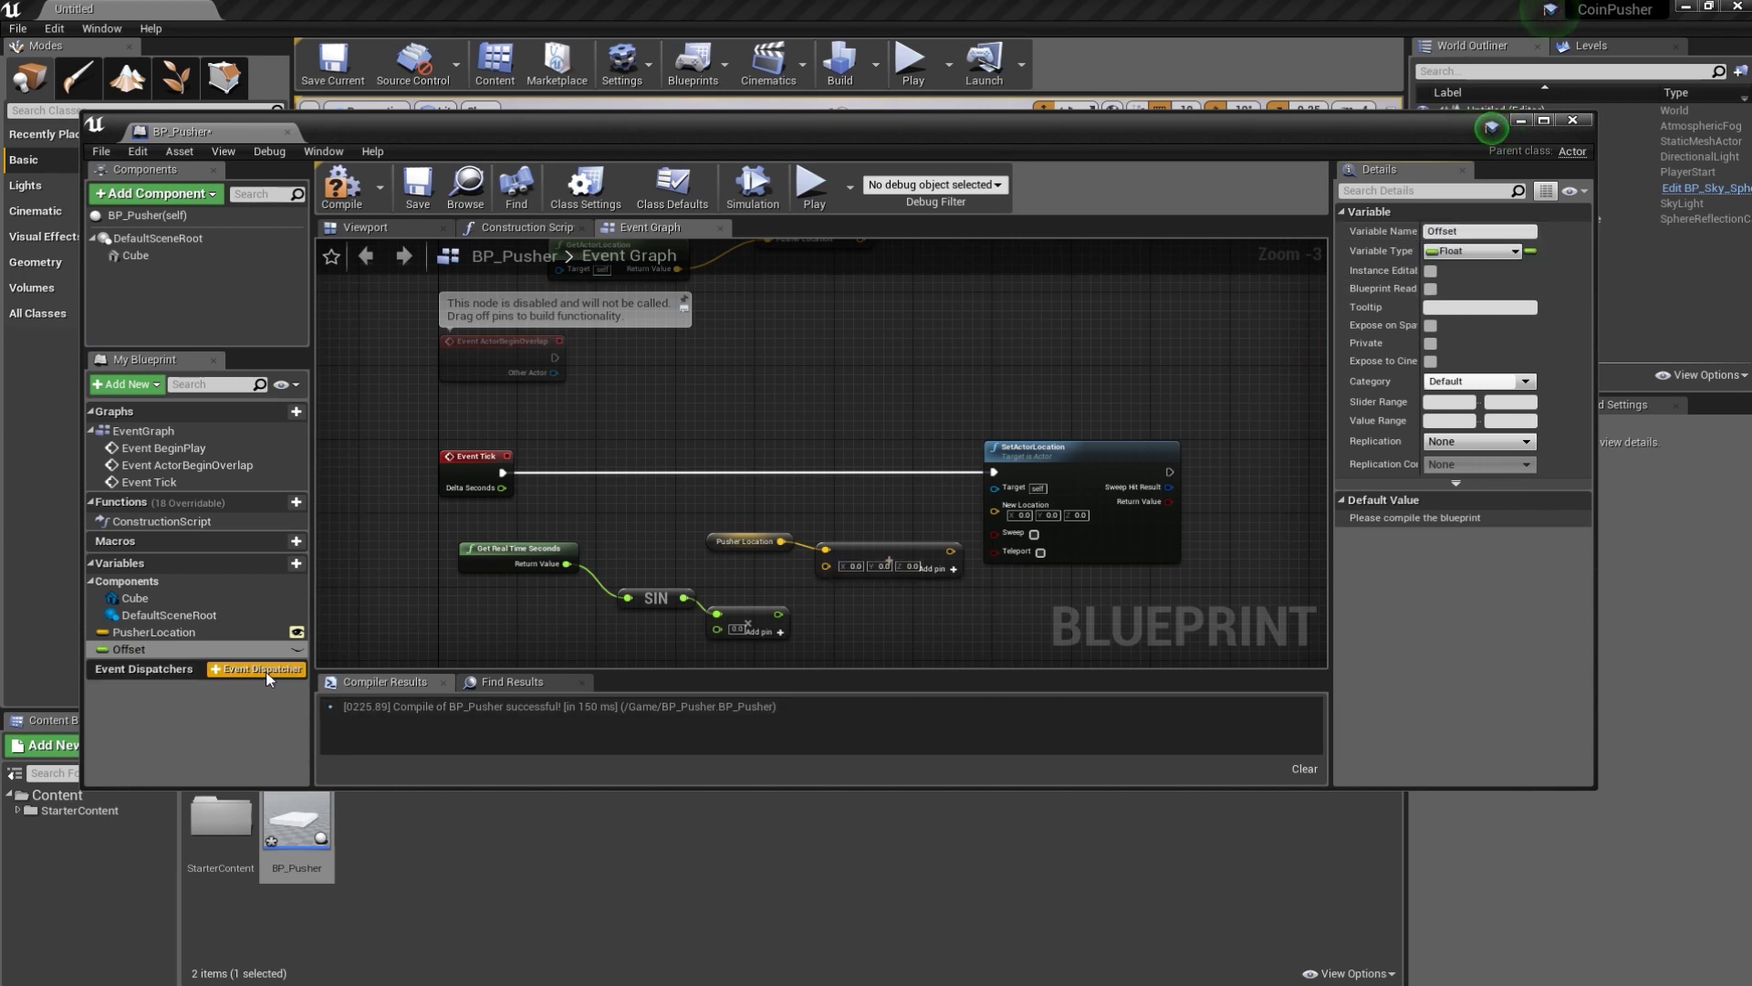
{"action": "left_click", "coordinate": [297, 649]}
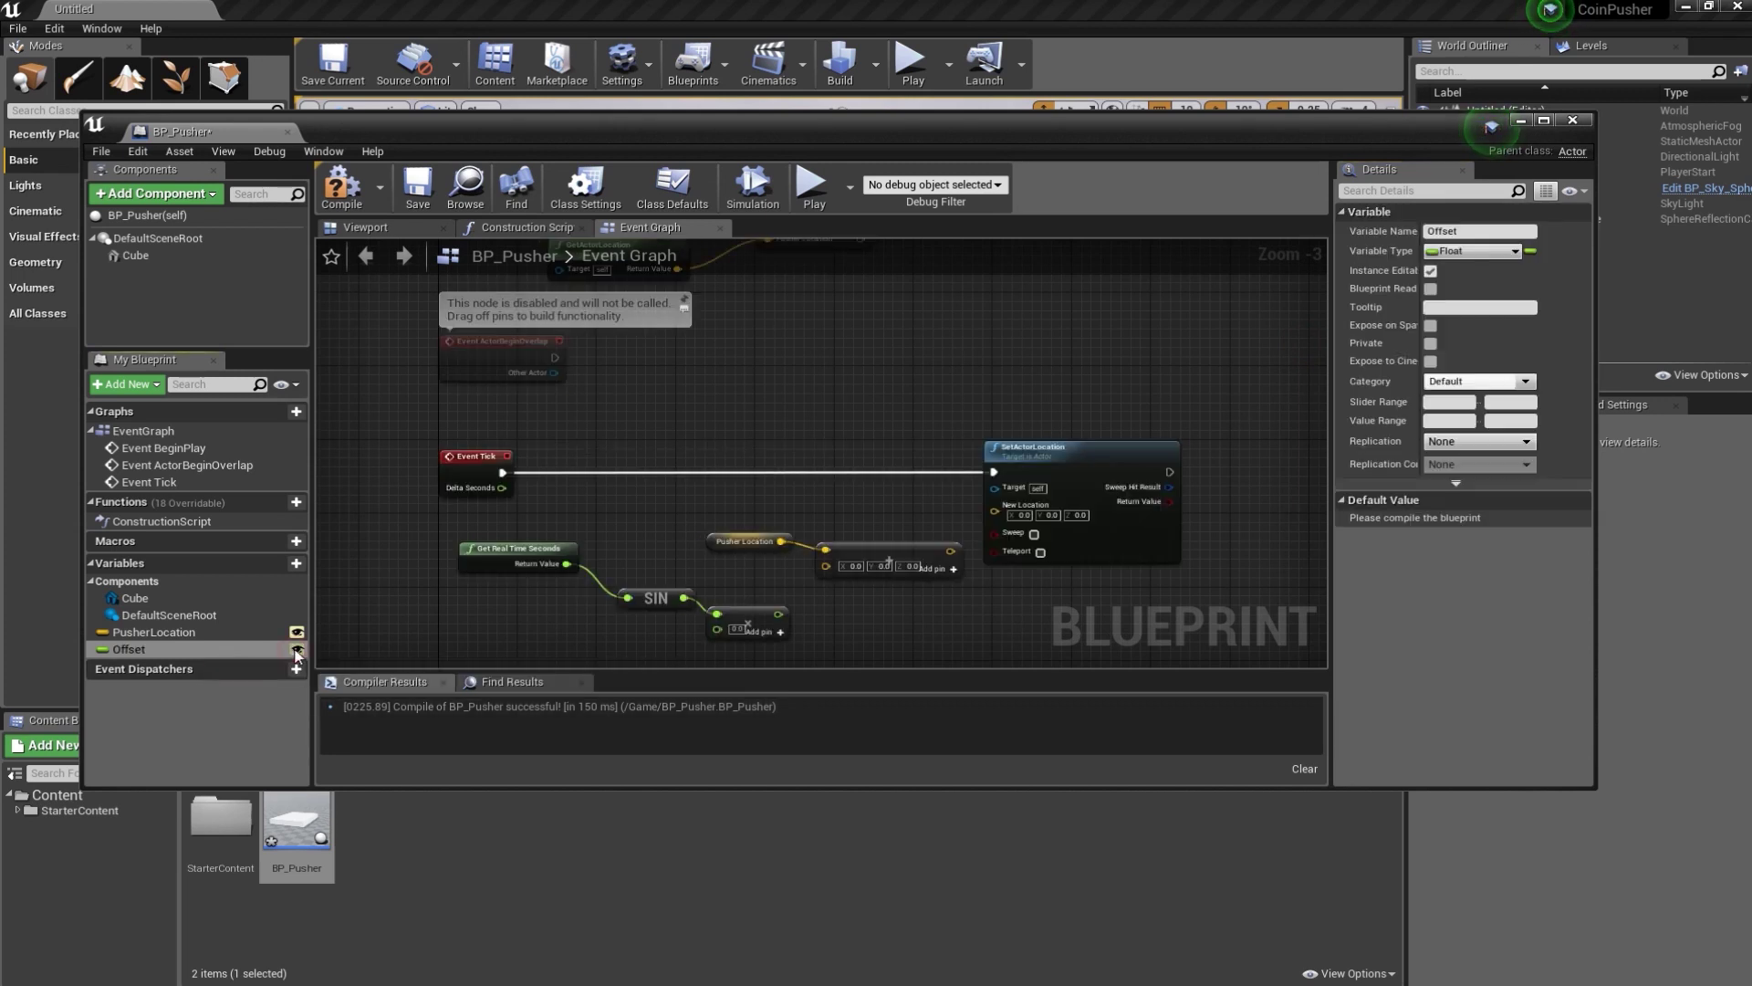
- Plug a Get Offset node into the sine multiply, compile, and set Offset's default to 200
{"action": "left_click", "coordinate": [219, 650]}
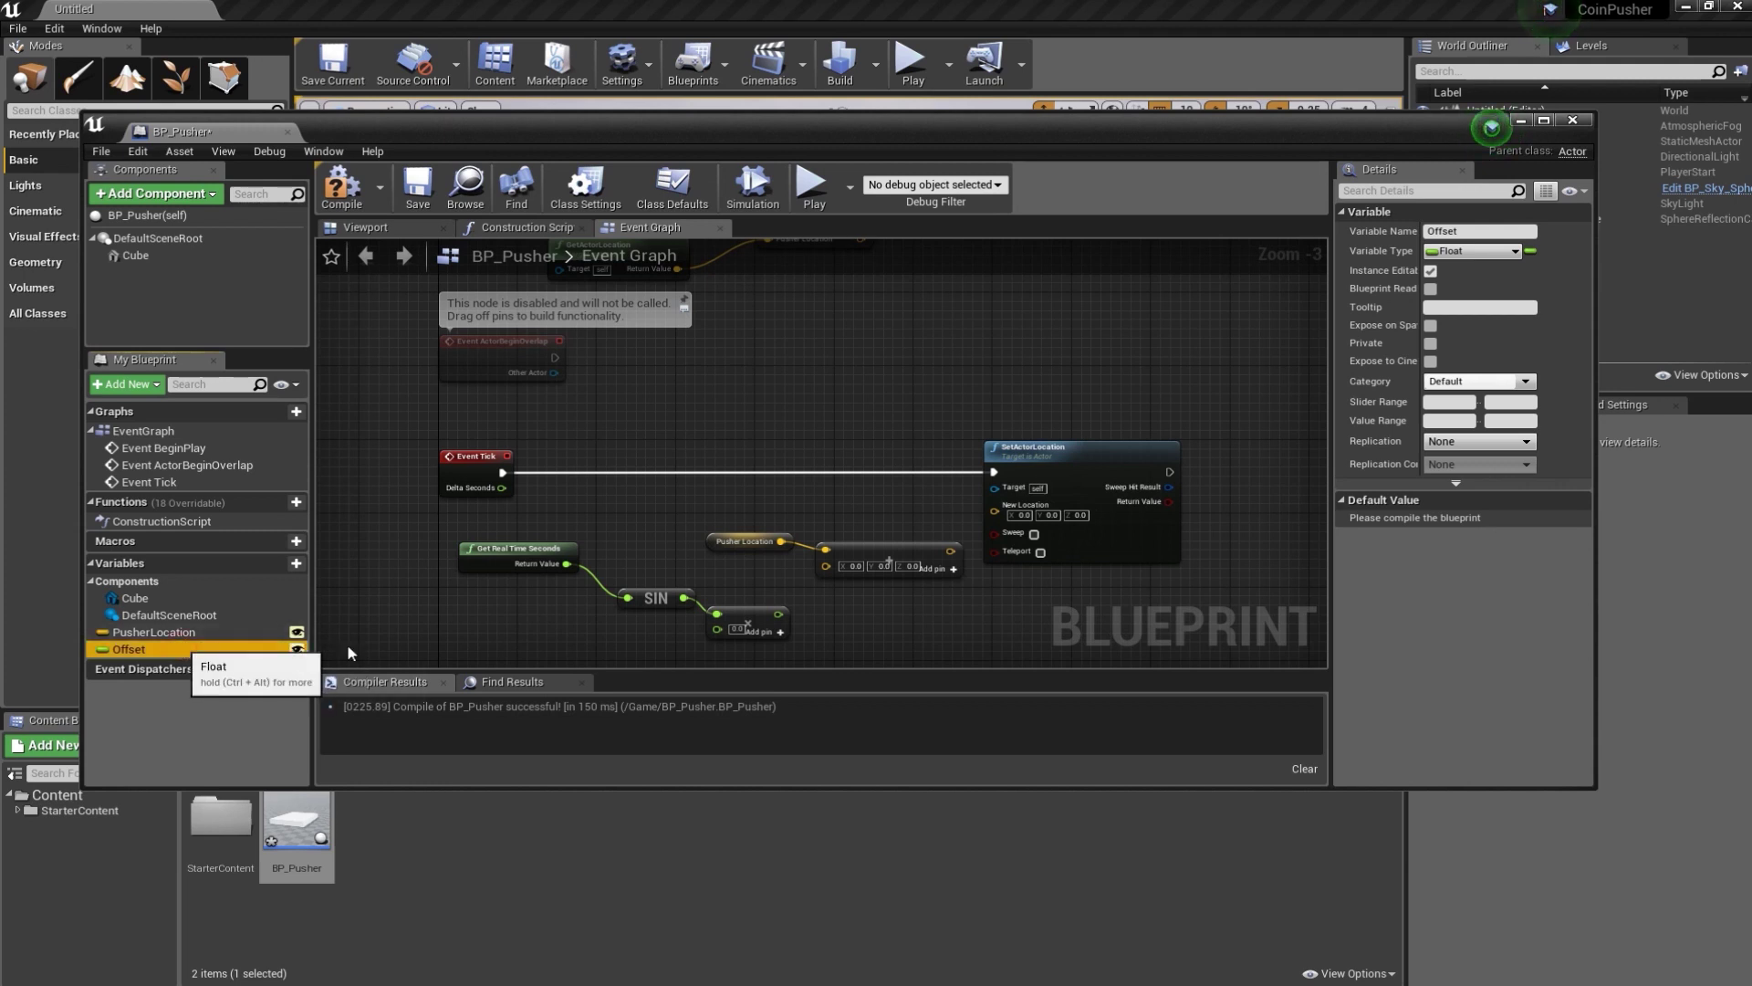
{"action": "mouse_move", "coordinate": [219, 650]}
{"action": "left_mouse_down"}
{"action": "mouse_move", "coordinate": [599, 632]}
{"action": "mouse_move", "coordinate": [717, 595]}
{"action": "left_mouse_up"}
{"action": "left_click", "coordinate": [631, 656]}
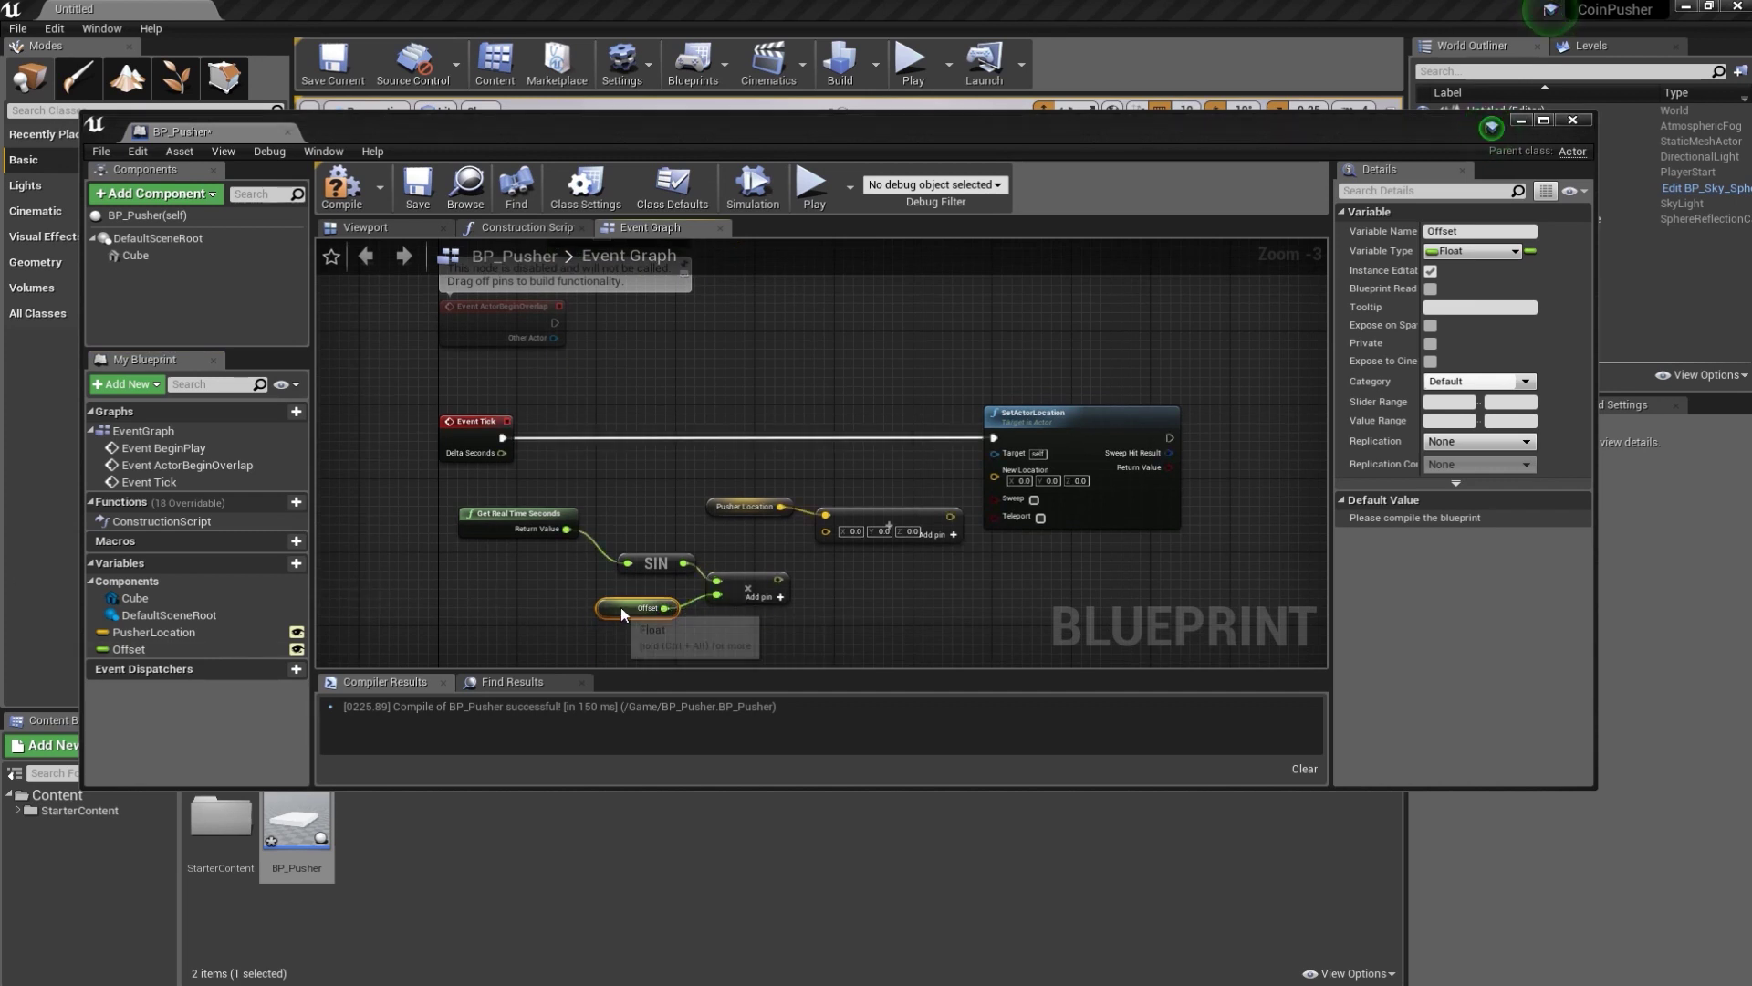
{"action": "left_click", "coordinate": [328, 199]}
{"action": "left_click", "coordinate": [1451, 521]}
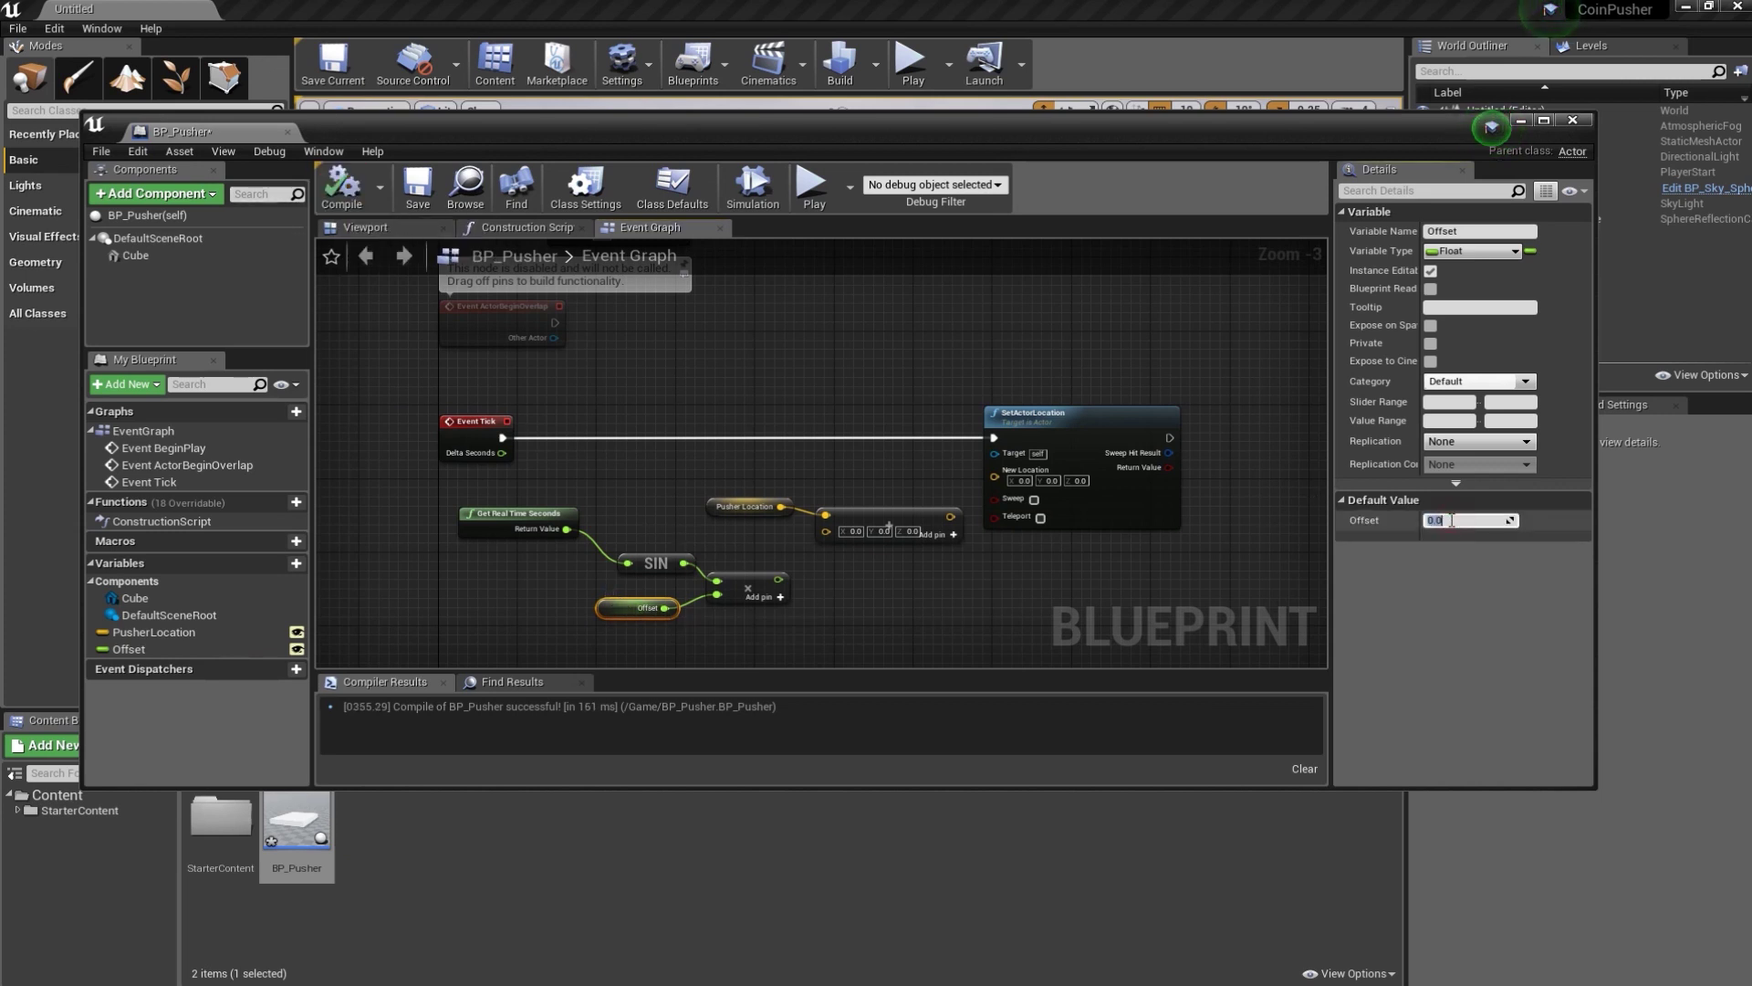
{"action": "type", "text": "200"}
{"action": "key", "text": "Return"}
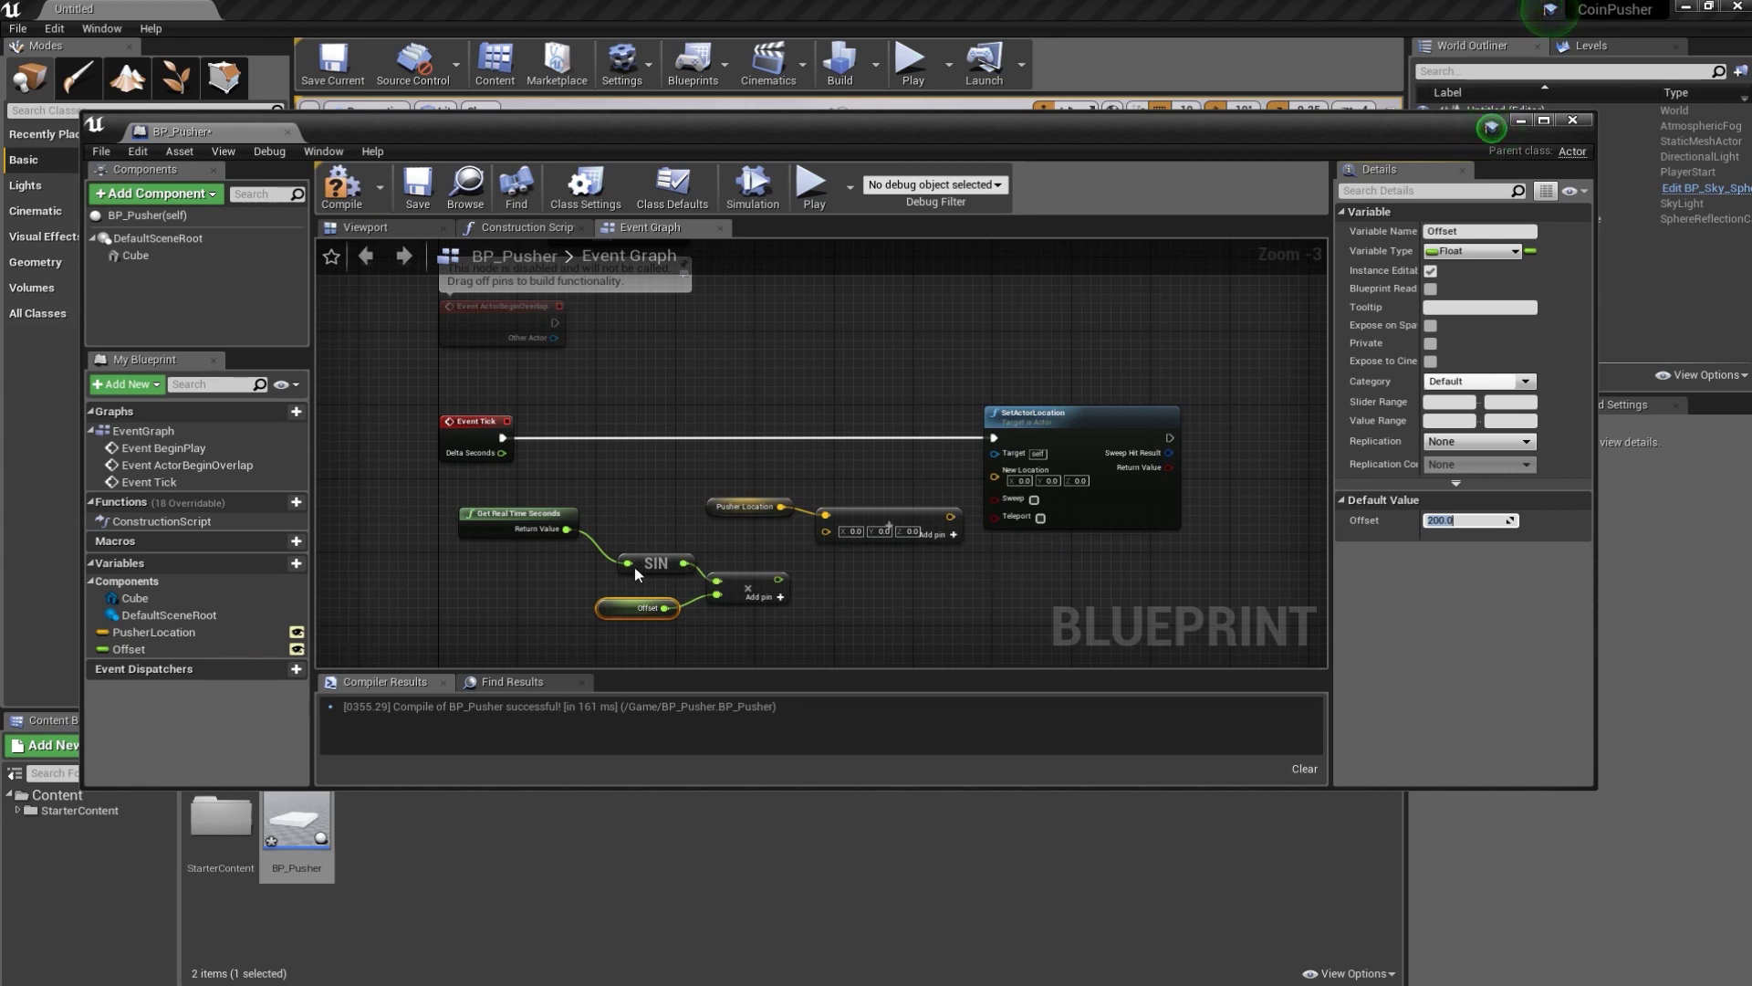
{"action": "left_click_drag", "start_coordinate": [1024, 401], "coordinate": [1122, 392]}
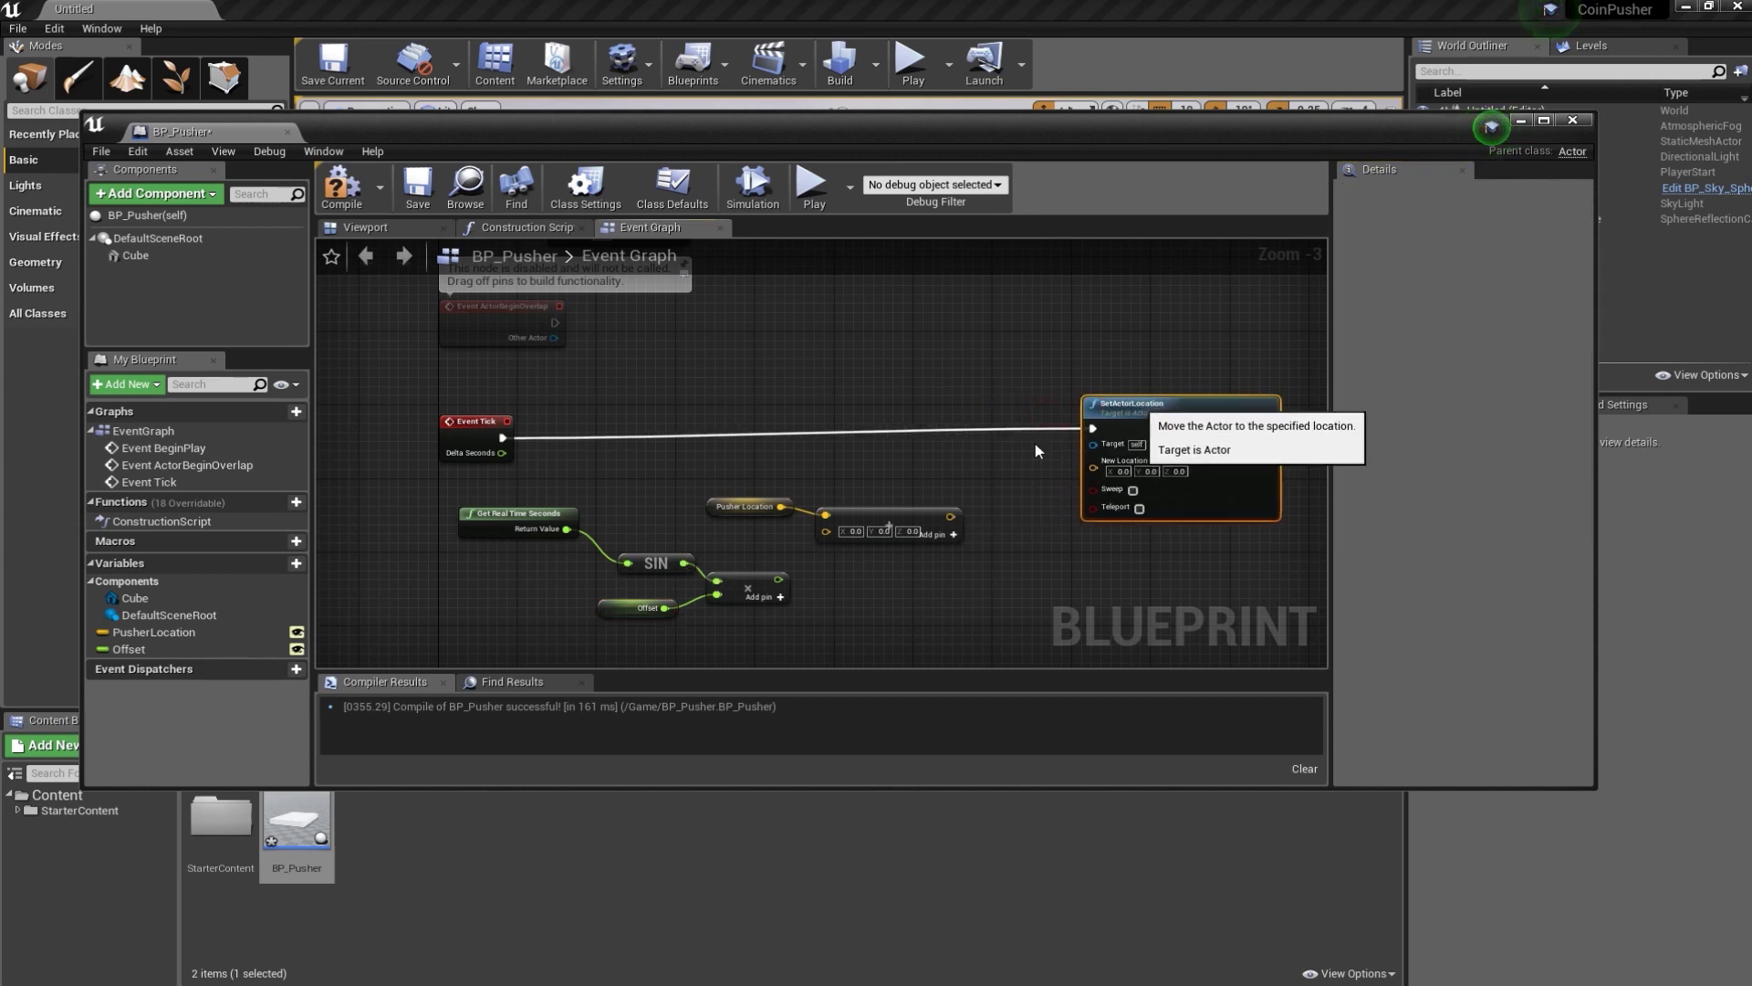
- Shift the Pusher Location and add nodes right, then feed the multiply output into a Make Vector X
{"action": "mouse_move", "coordinate": [714, 469]}
{"action": "left_mouse_down"}
{"action": "mouse_move", "coordinate": [870, 518]}
{"action": "mouse_move", "coordinate": [950, 508]}
{"action": "left_mouse_up"}
{"action": "left_click", "coordinate": [881, 598]}
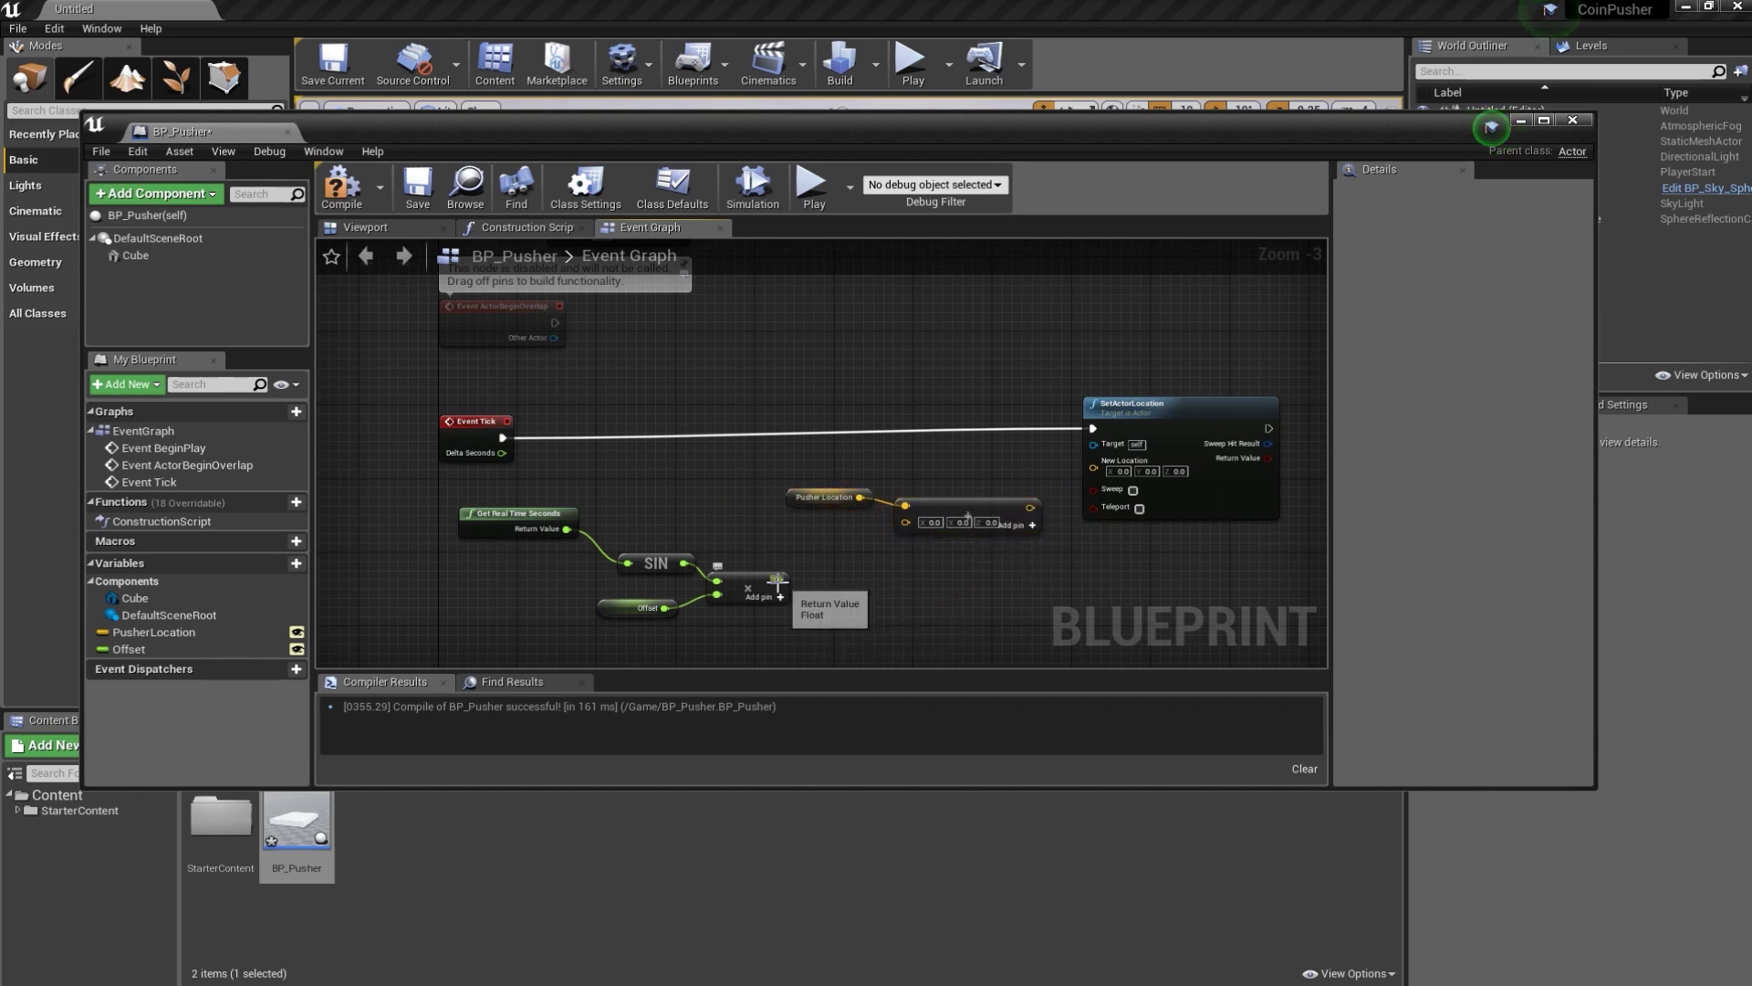
{"action": "left_click_drag", "start_coordinate": [778, 580], "coordinate": [804, 586]}
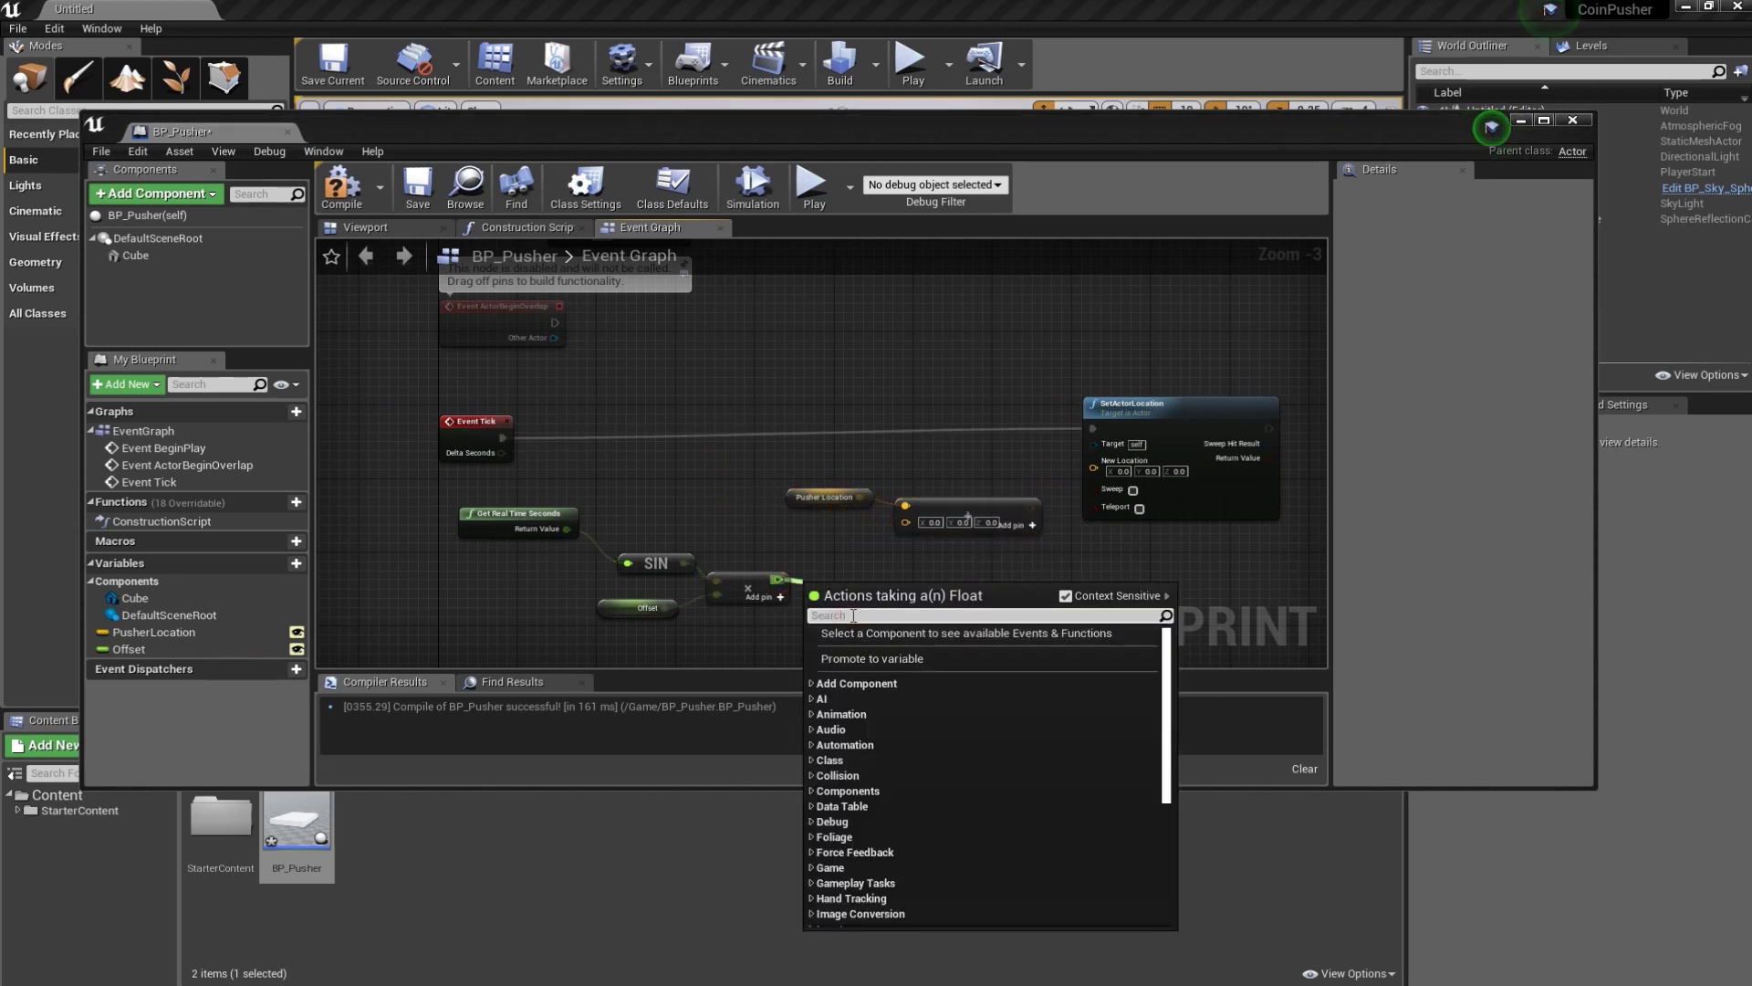
{"action": "type", "text": "make"}
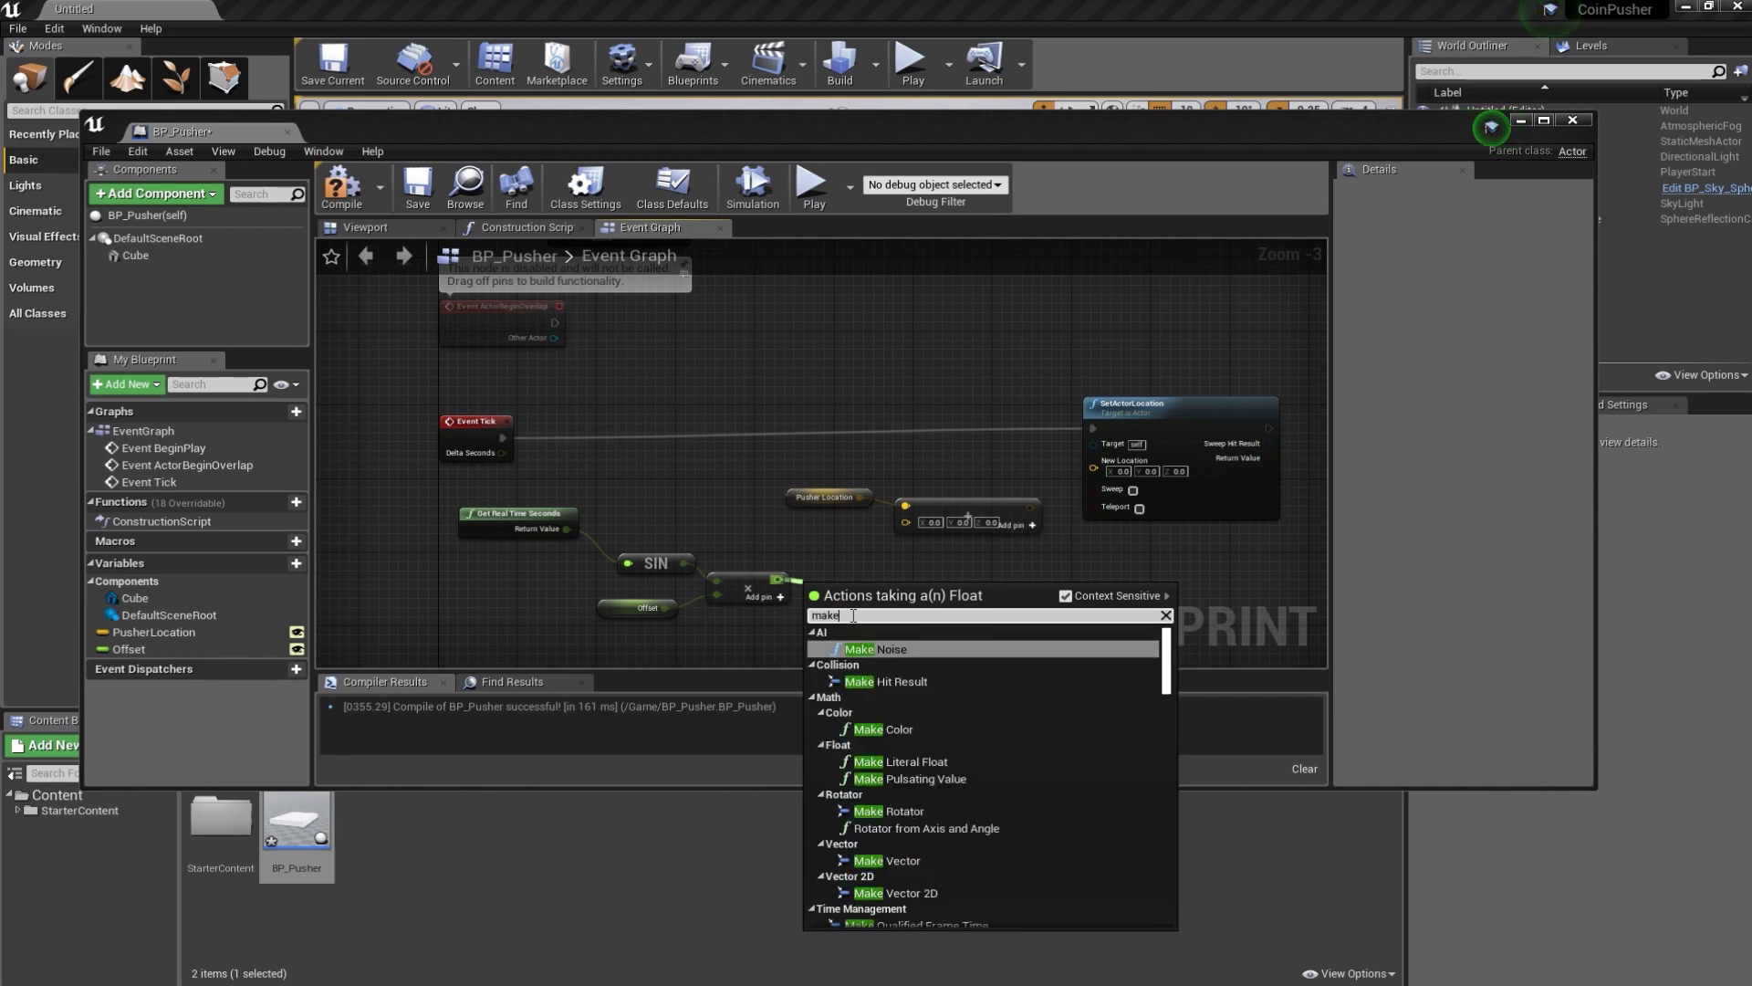
{"action": "type", "text": "ve"}
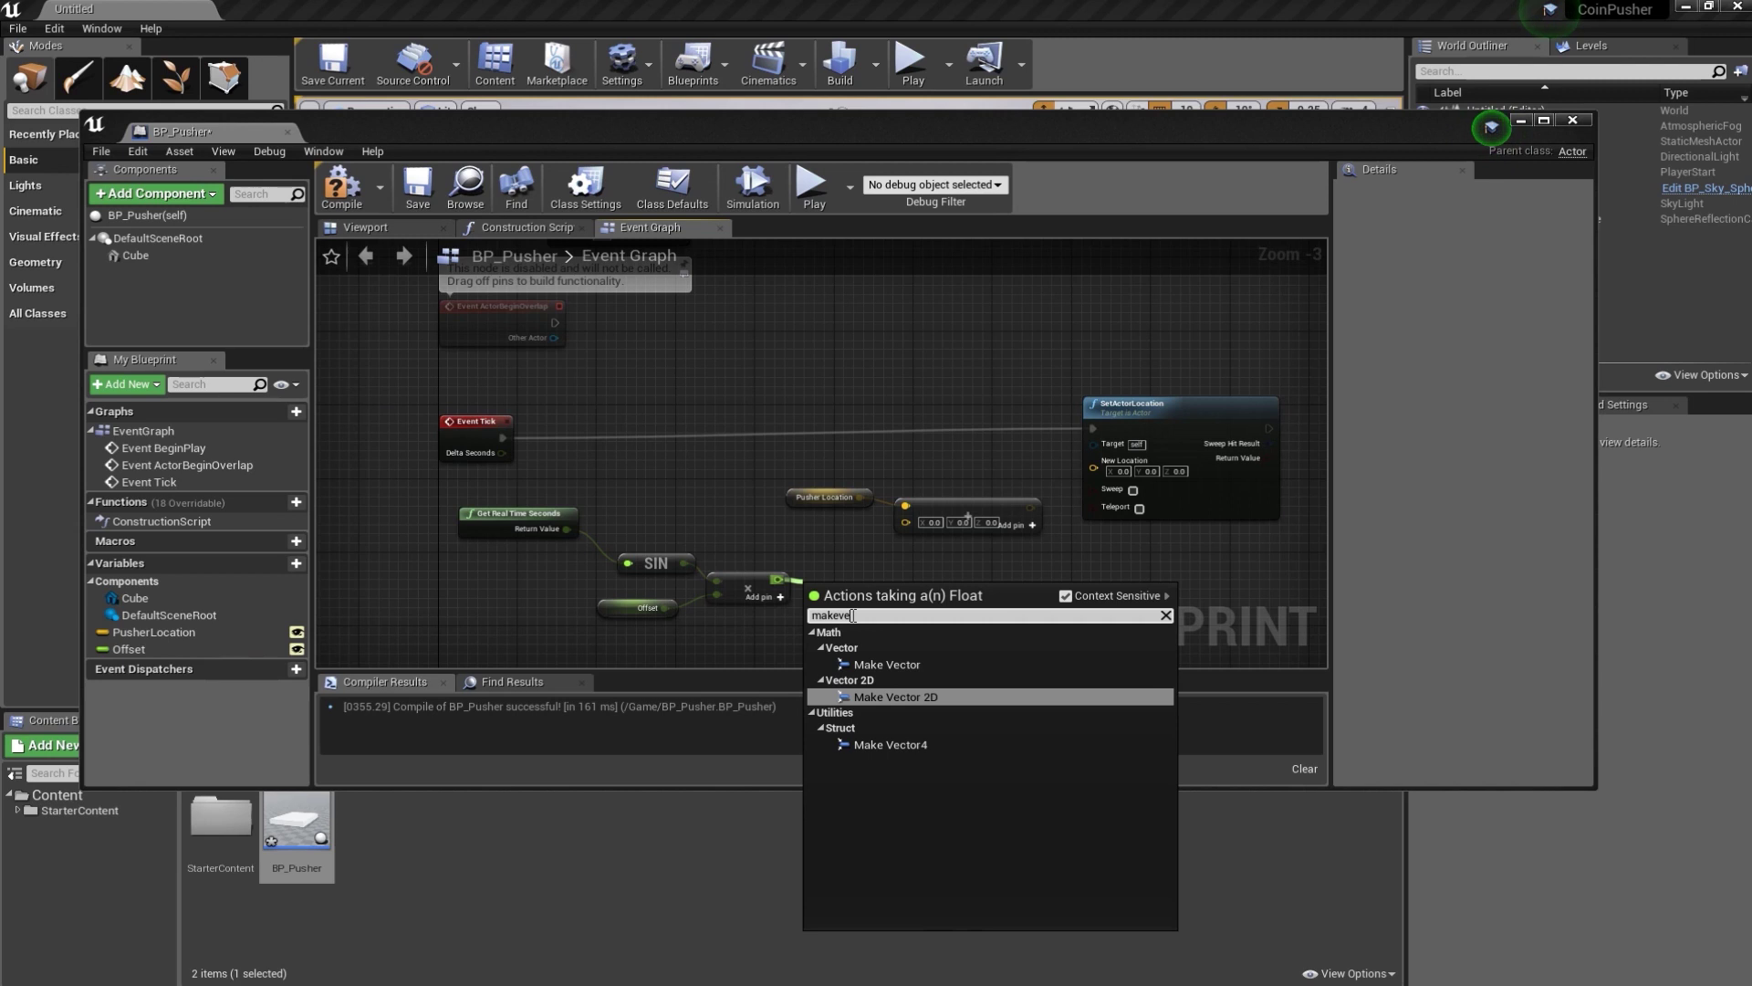
{"action": "left_click", "coordinate": [889, 664]}
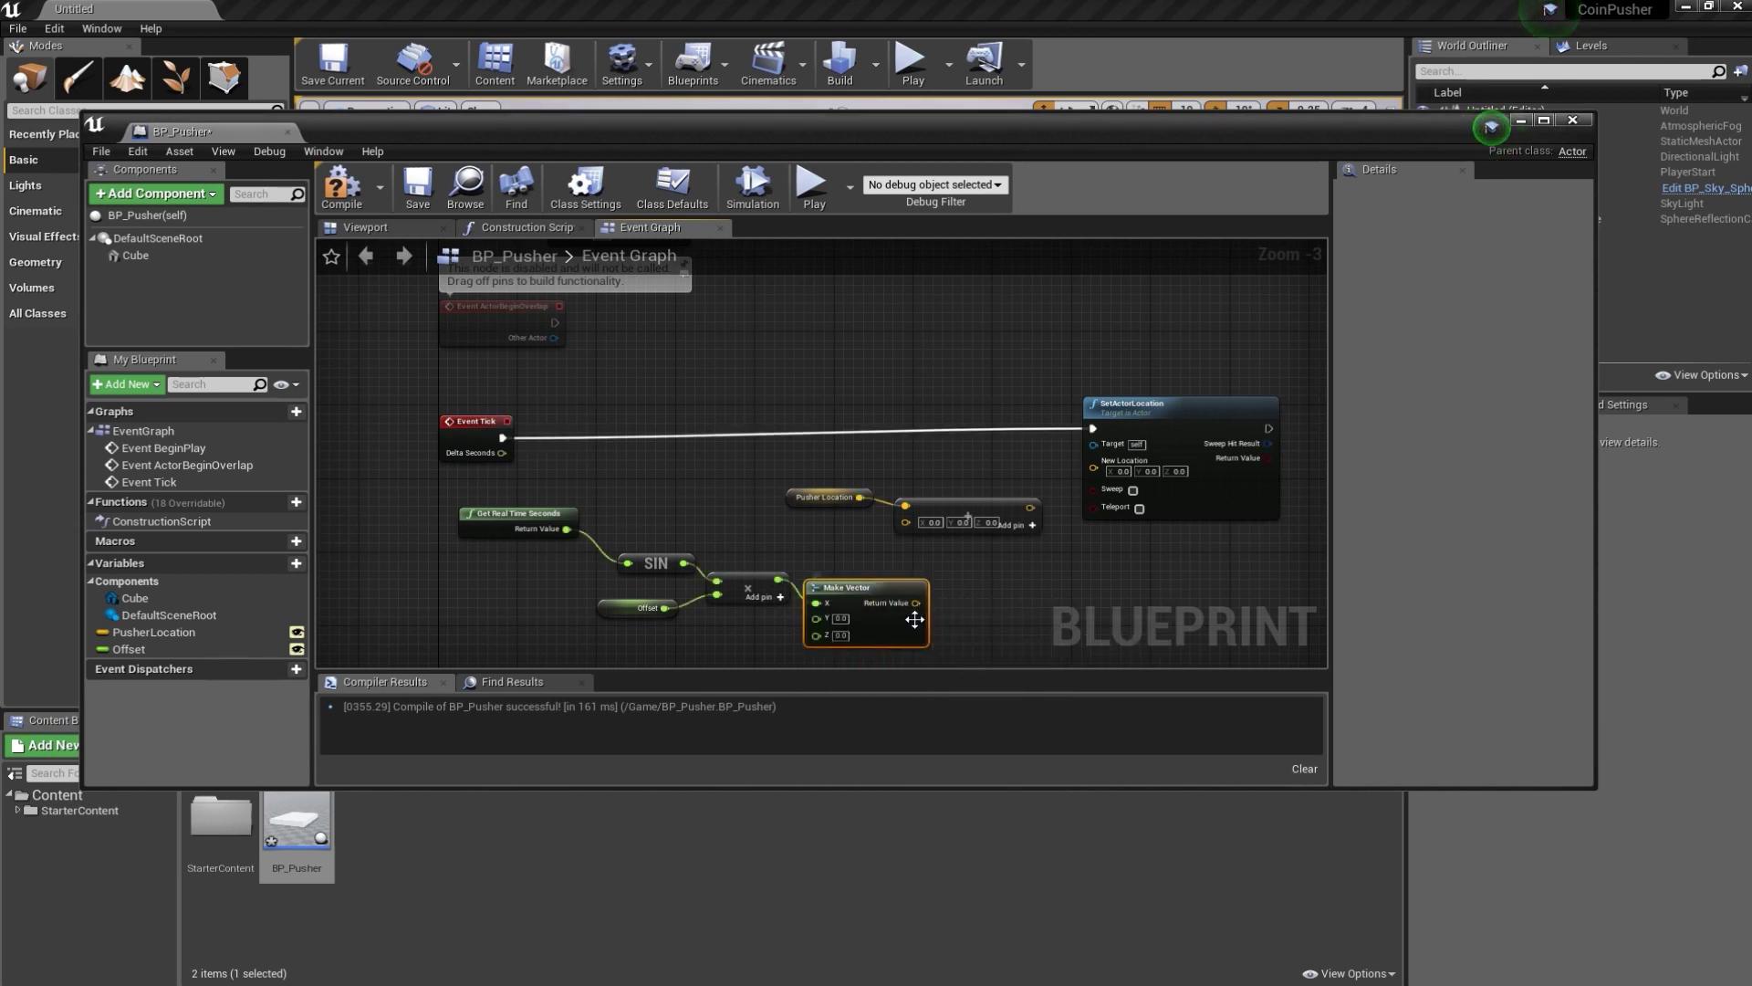
- Wire Make Vector into the location add, send the sum to New Location, and compile
{"action": "left_click_drag", "start_coordinate": [915, 603], "coordinate": [981, 622]}
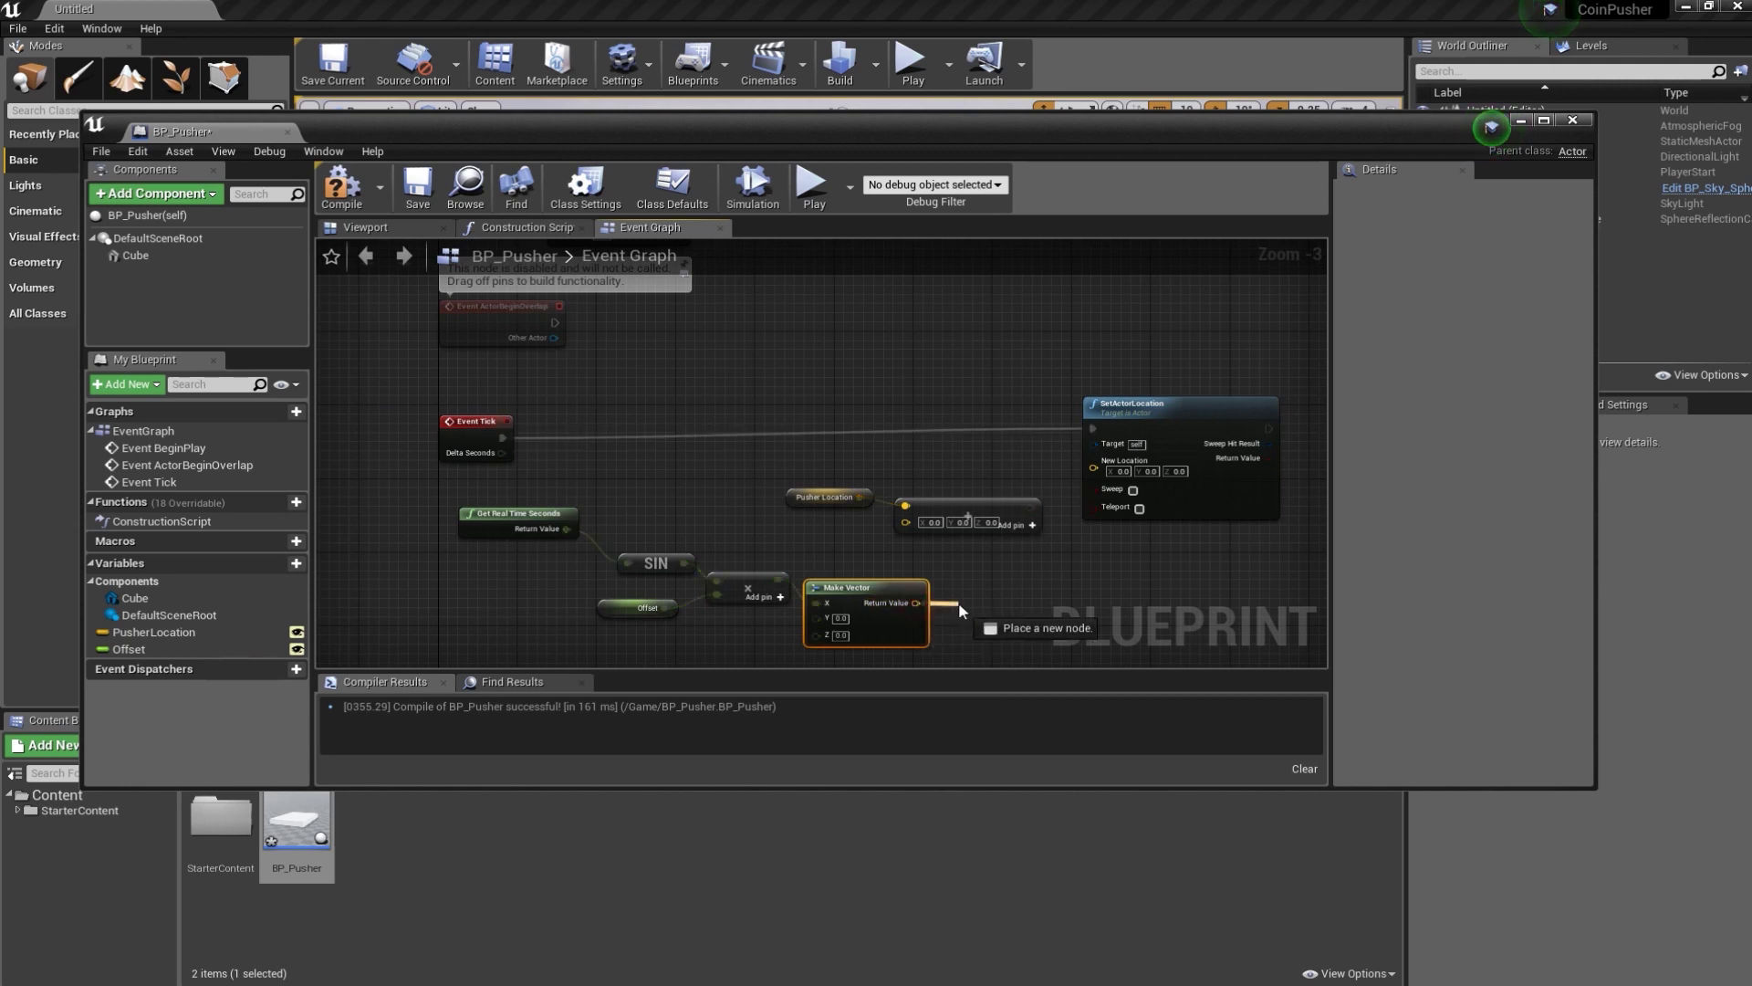
{"action": "type", "text": "+"}
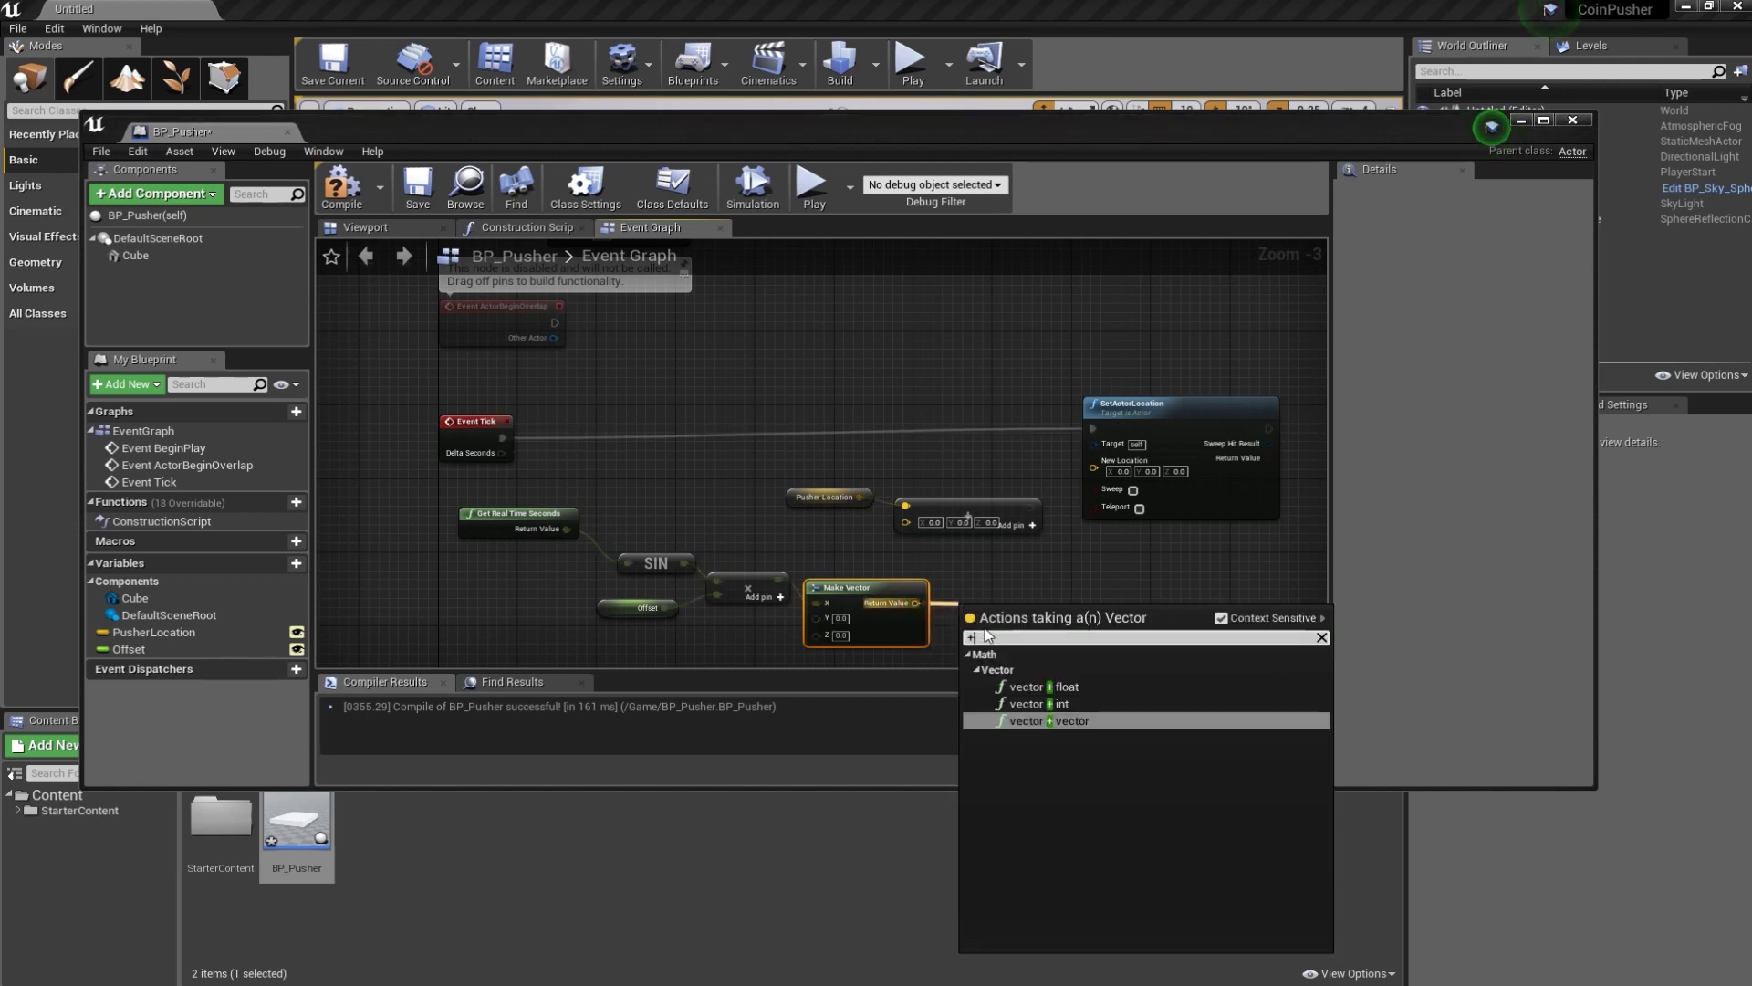
{"action": "left_click", "coordinate": [988, 561]}
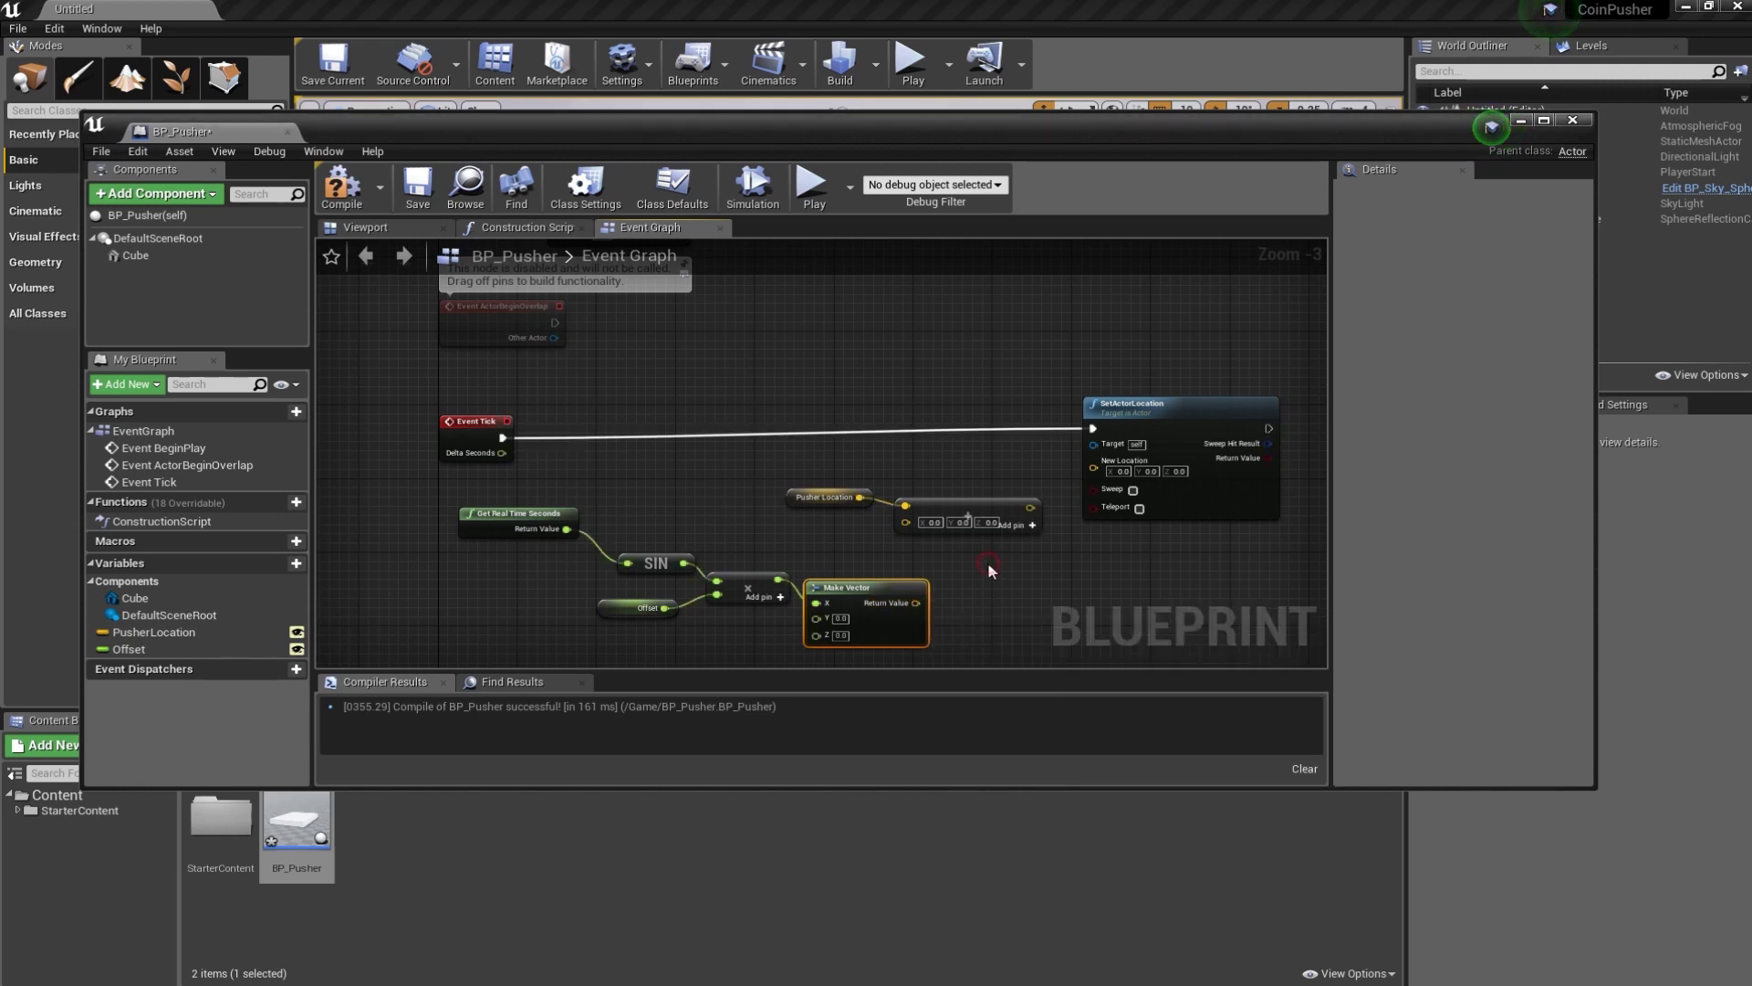
{"action": "mouse_move", "coordinate": [915, 604]}
{"action": "left_mouse_down"}
{"action": "mouse_move", "coordinate": [891, 542]}
{"action": "mouse_move", "coordinate": [905, 522]}
{"action": "left_mouse_up"}
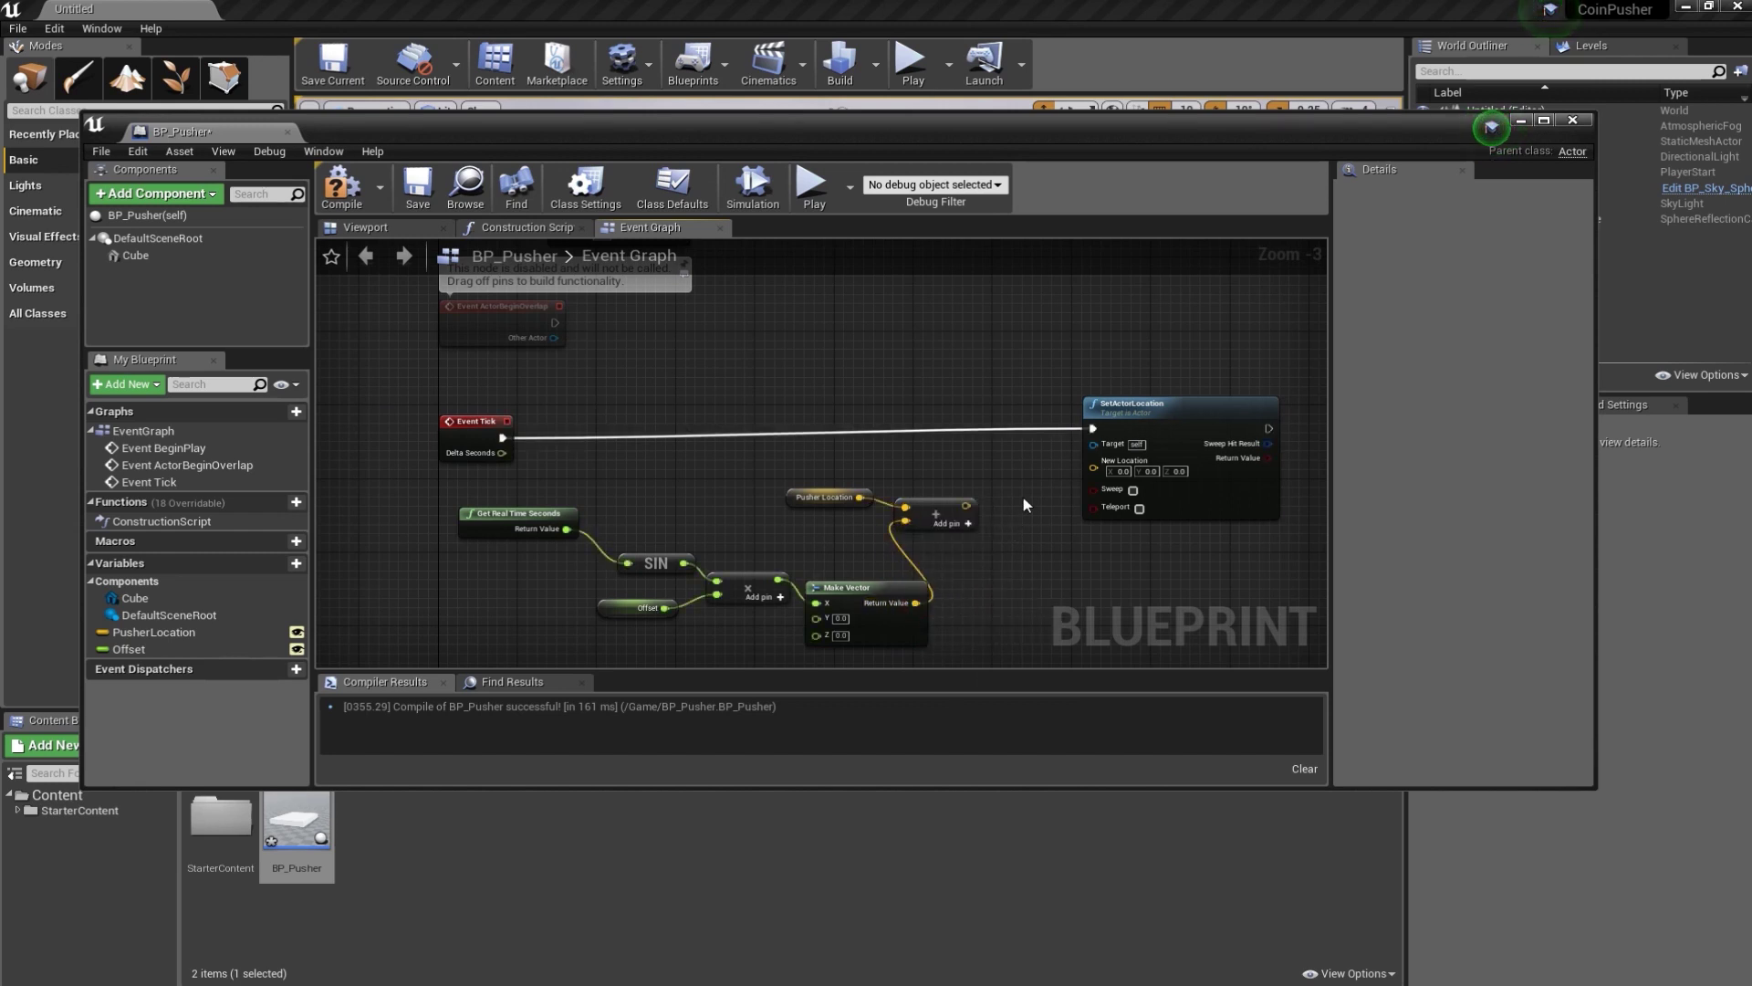
{"action": "left_click_drag", "start_coordinate": [964, 501], "coordinate": [984, 496]}
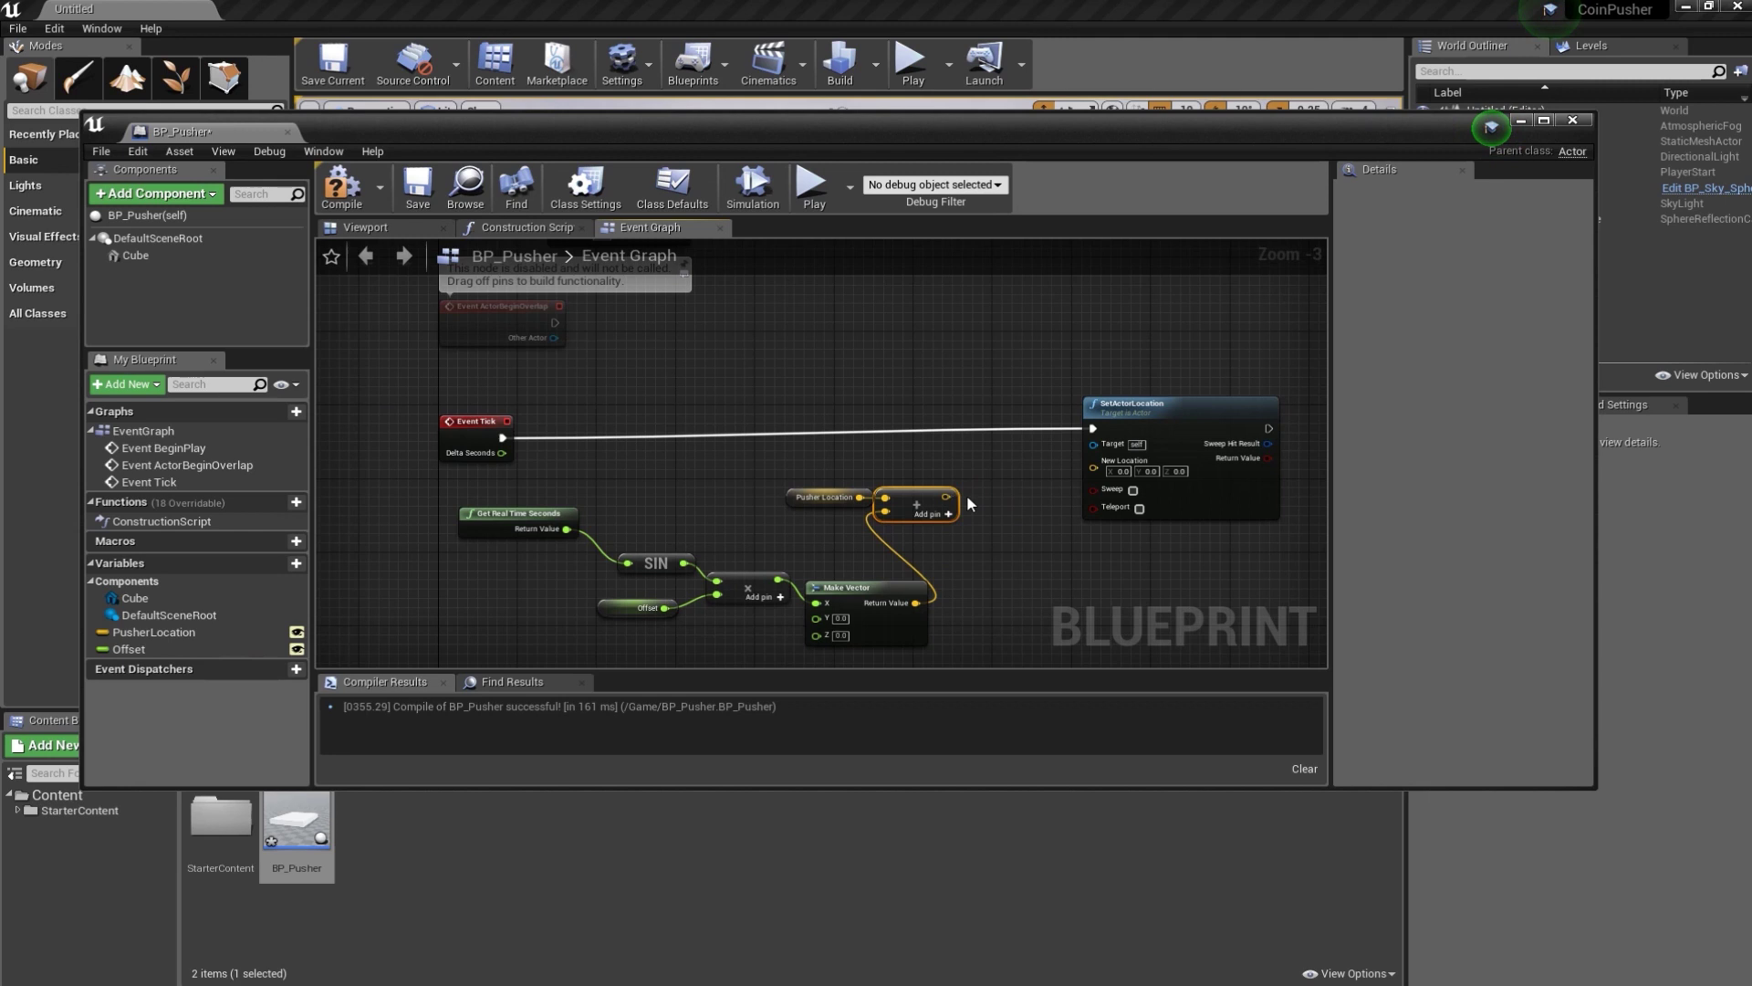
{"action": "left_click_drag", "start_coordinate": [986, 497], "coordinate": [1096, 465]}
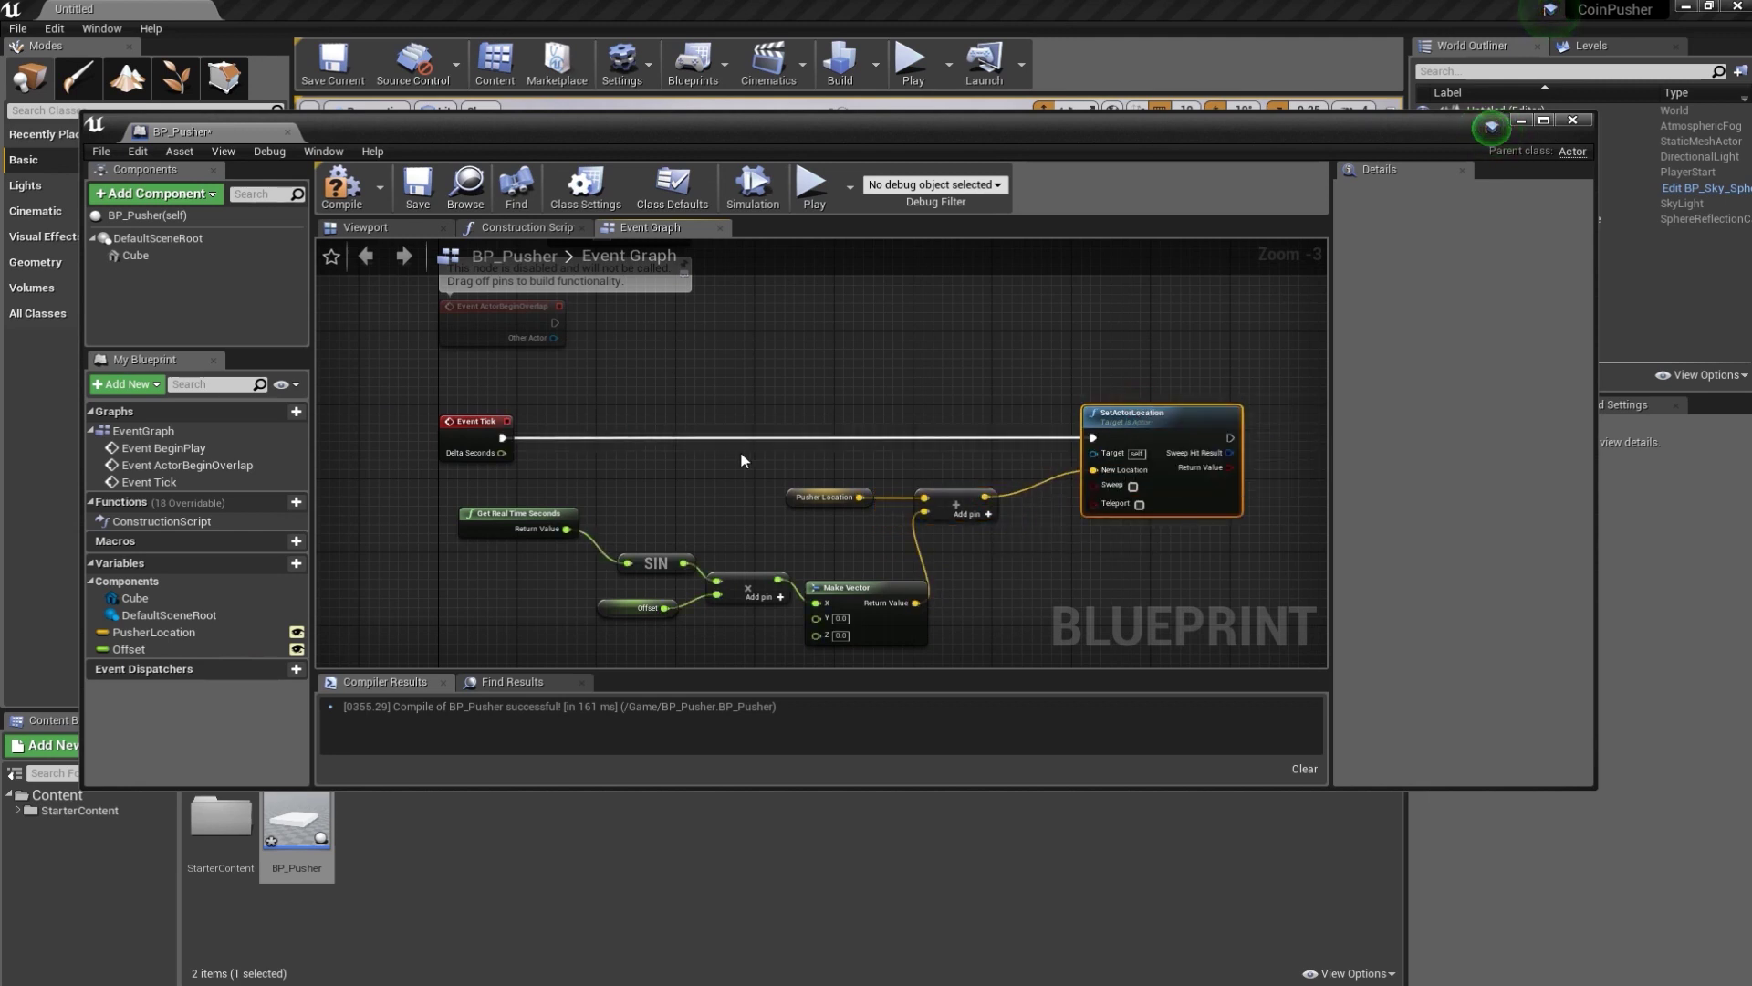
{"action": "left_click", "coordinate": [344, 190]}
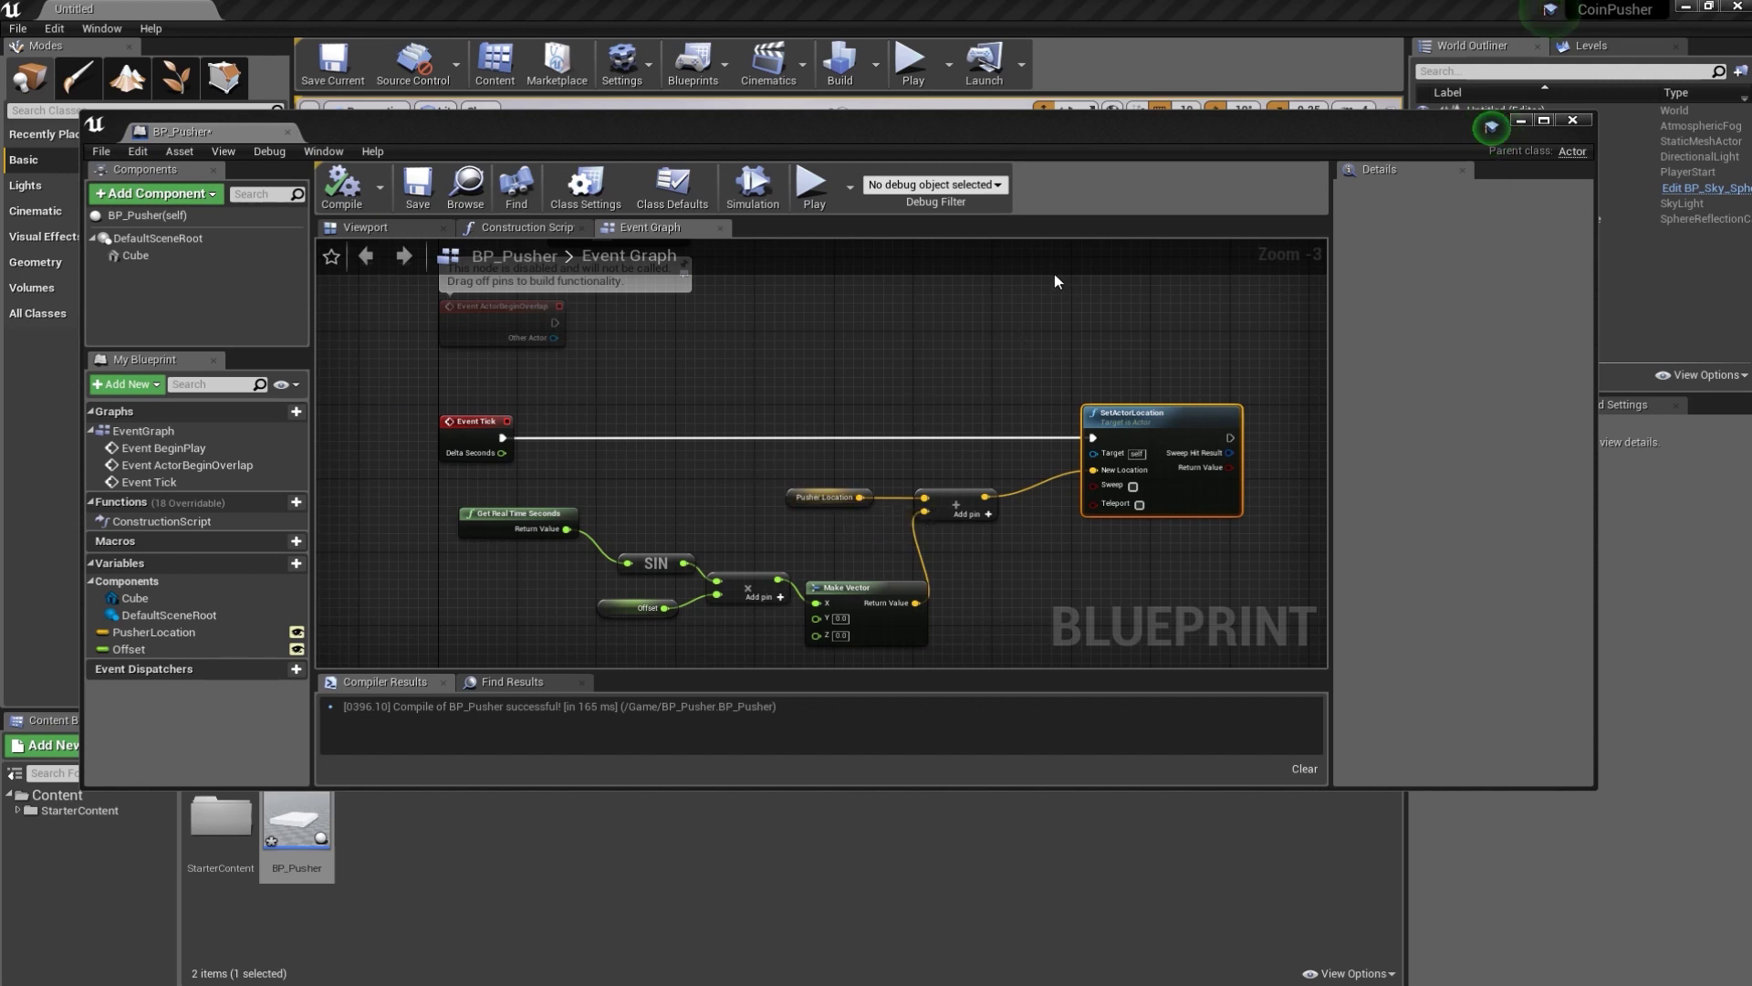
{"action": "mouse_move", "coordinate": [1077, 131]}
{"action": "left_mouse_down"}
{"action": "mouse_move", "coordinate": [1106, 412]}
{"action": "mouse_move", "coordinate": [1110, 213]}
{"action": "left_mouse_up"}
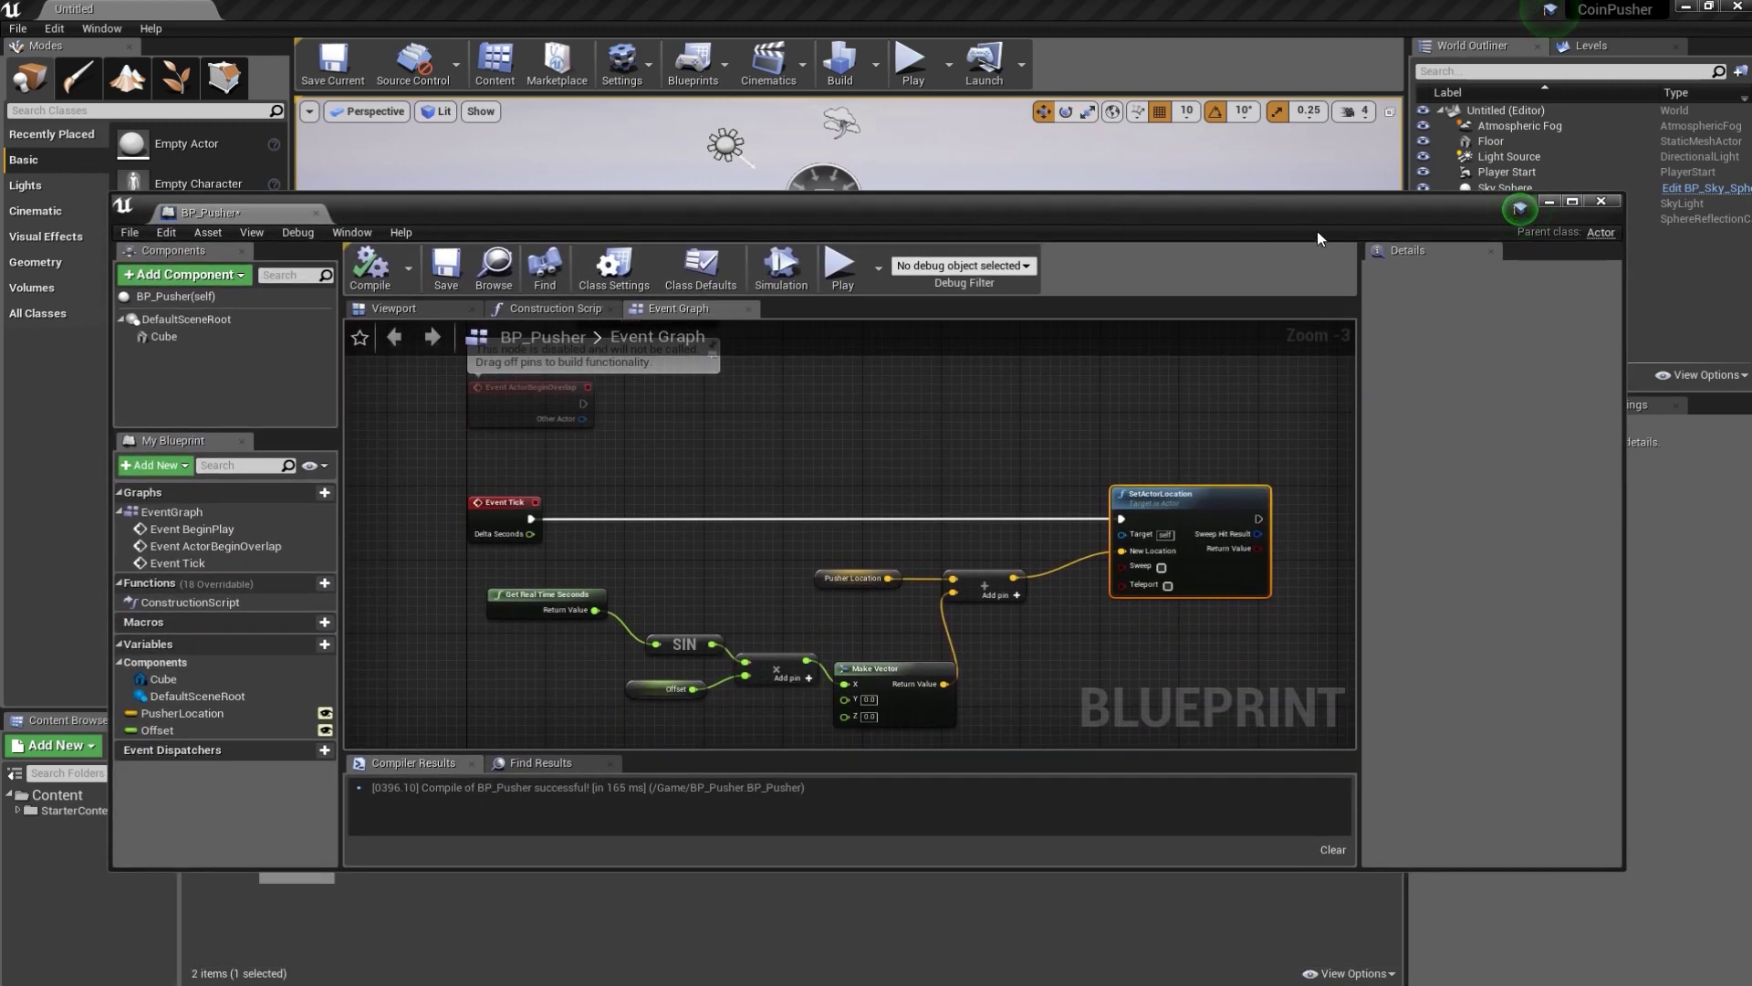
- Save the BP_Pusher asset and place a BP_Pusher actor above the floor
{"action": "left_click", "coordinate": [1548, 202]}
{"action": "left_click", "coordinate": [300, 853]}
{"action": "right_click", "coordinate": [312, 826]}
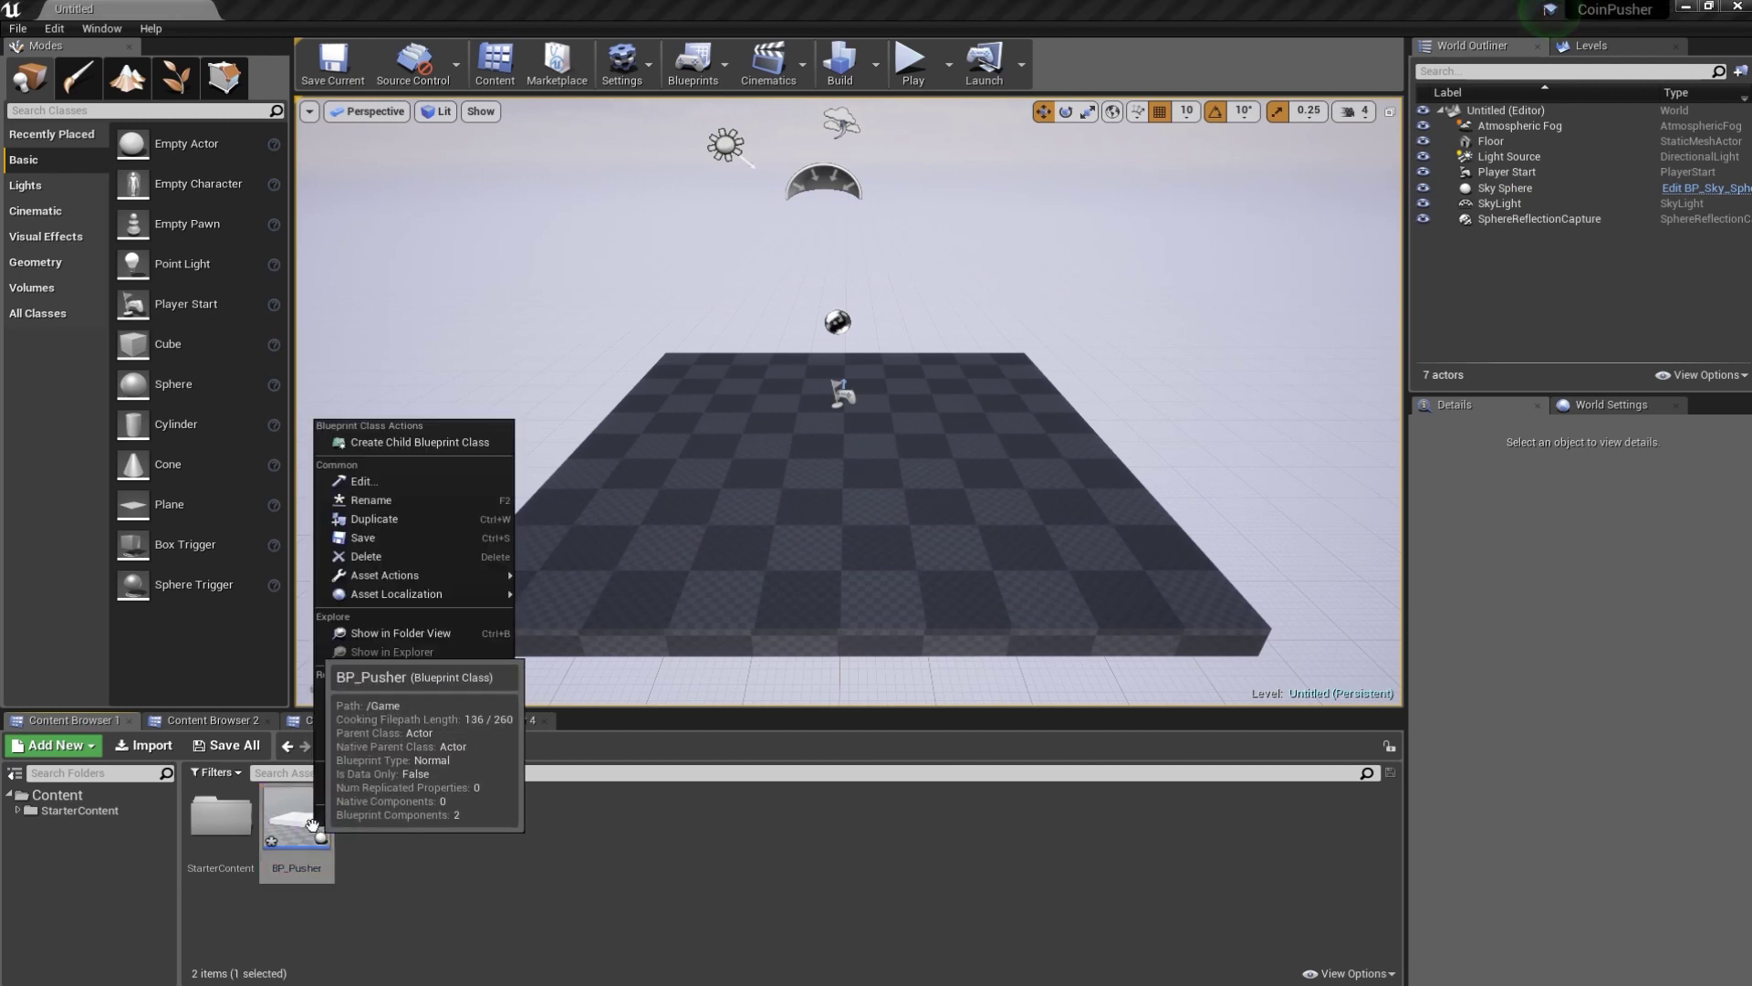
{"action": "left_click", "coordinate": [363, 538]}
{"action": "left_click", "coordinate": [438, 822]}
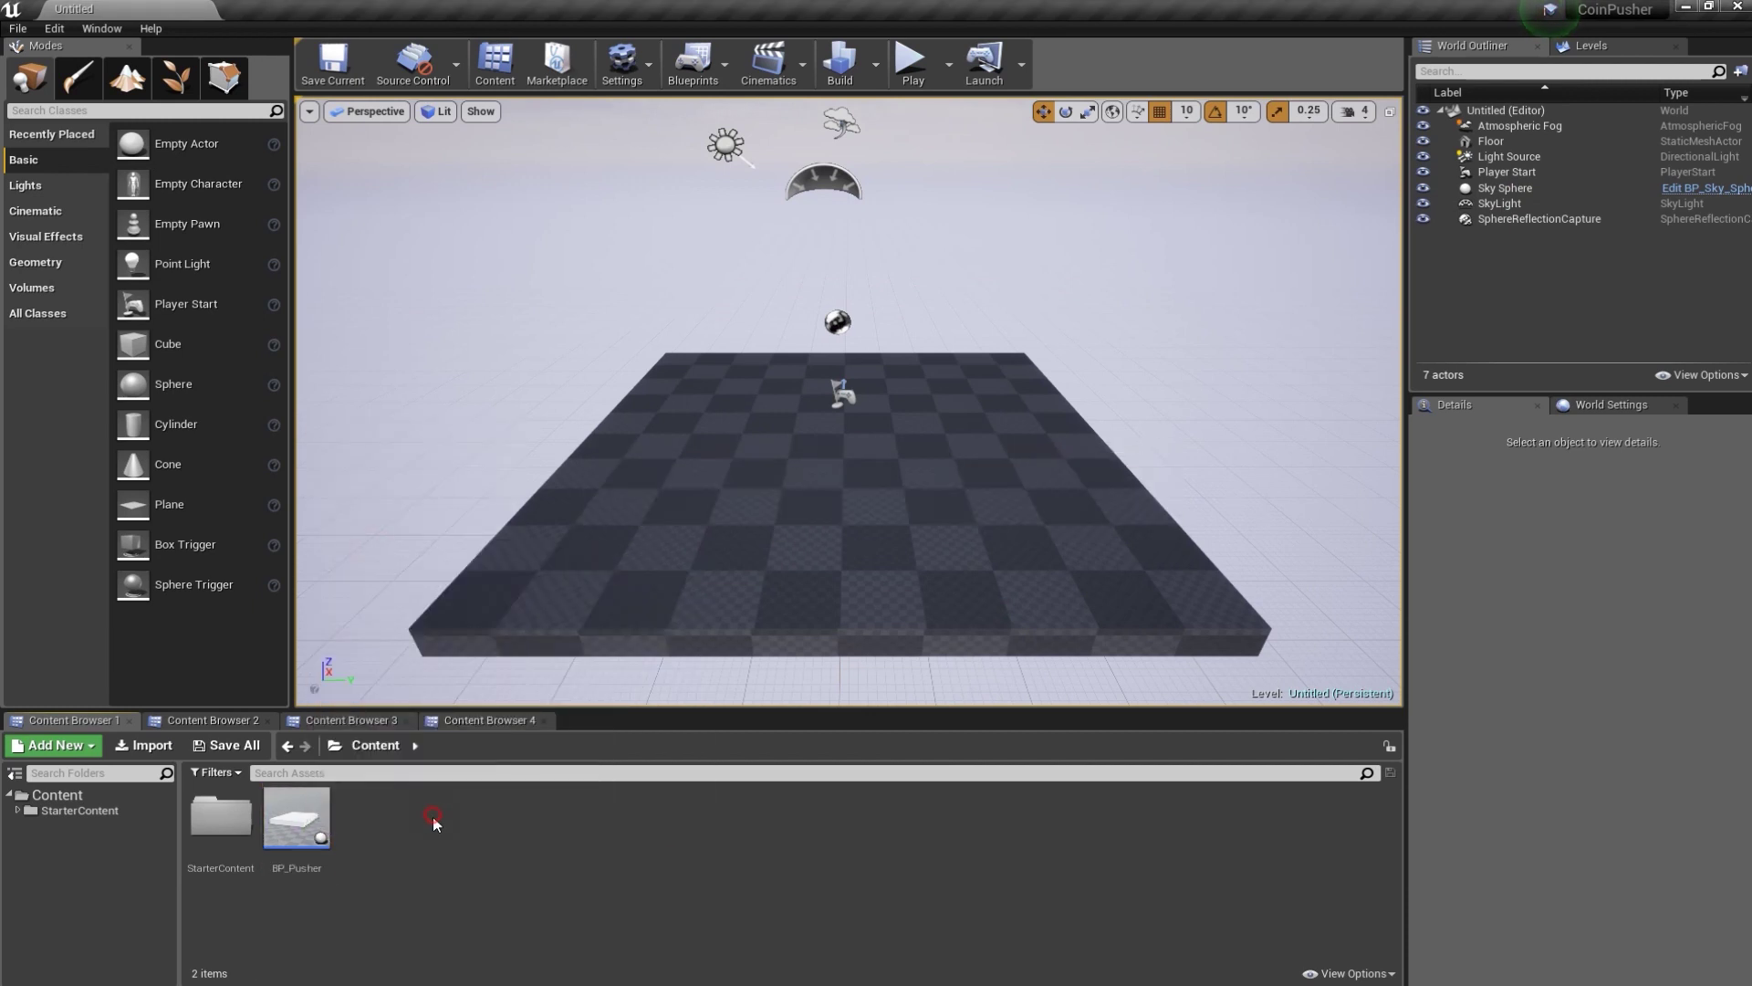
{"action": "left_click", "coordinate": [298, 826]}
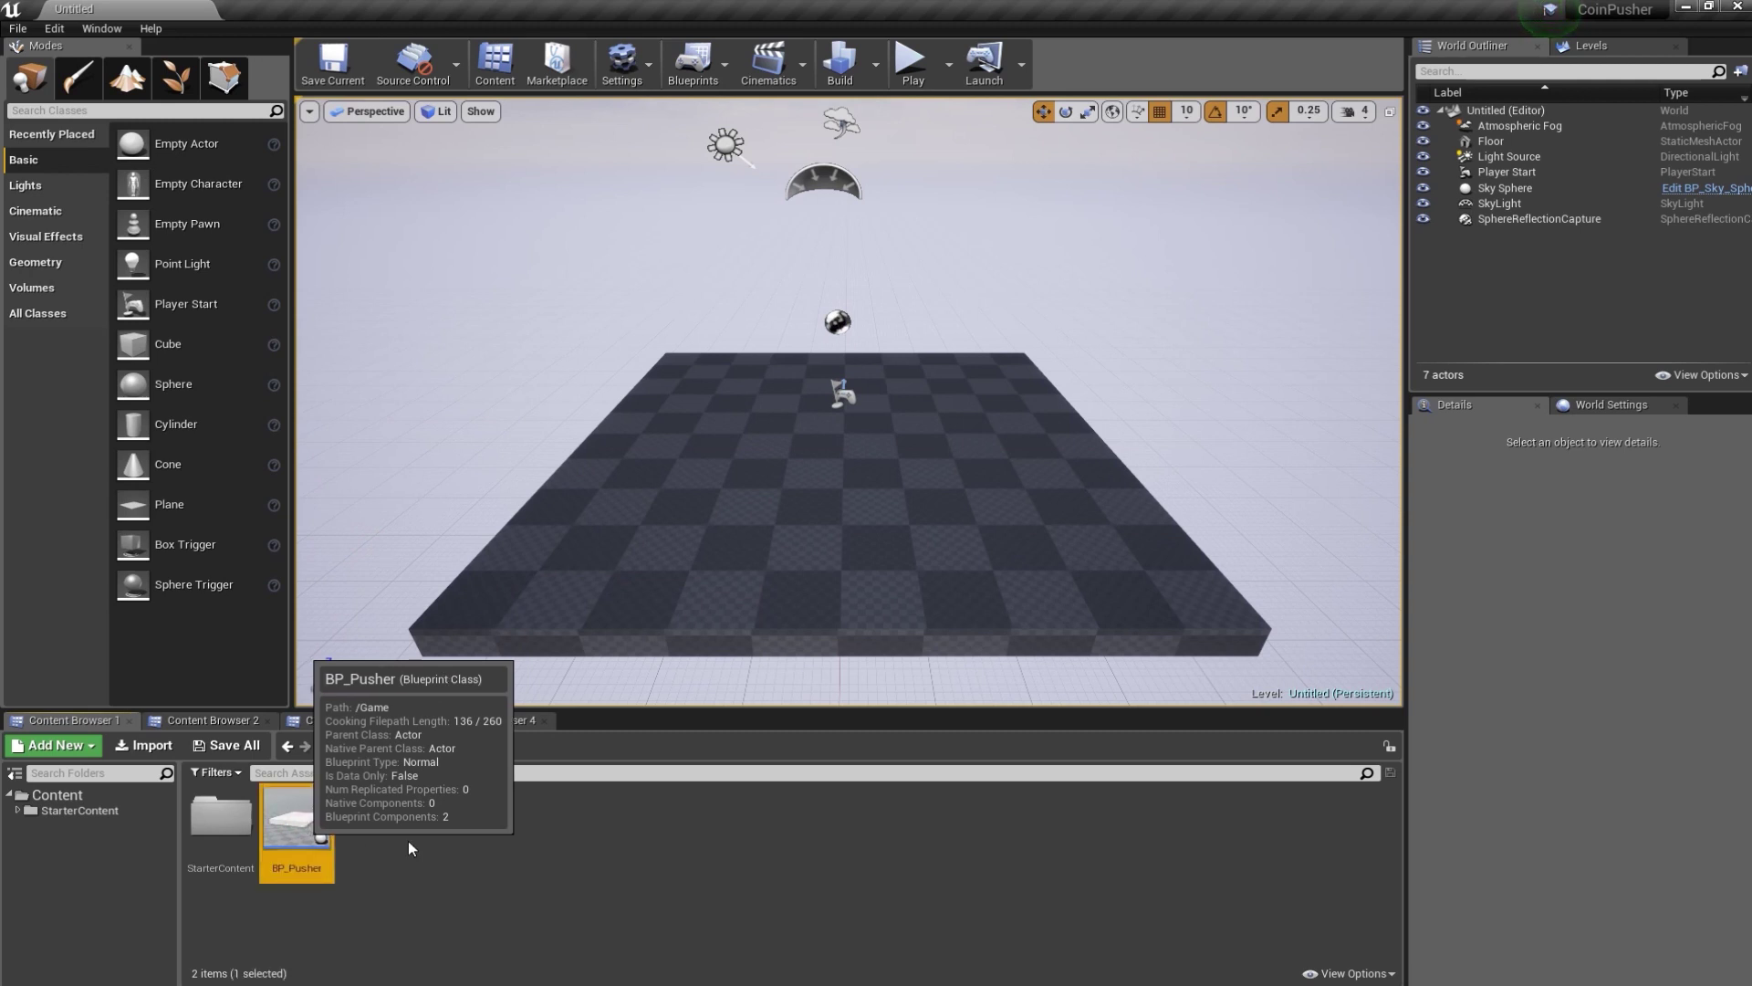
{"action": "mouse_move", "coordinate": [298, 826]}
{"action": "left_mouse_down"}
{"action": "mouse_move", "coordinate": [646, 649]}
{"action": "mouse_move", "coordinate": [840, 393]}
{"action": "left_mouse_up"}
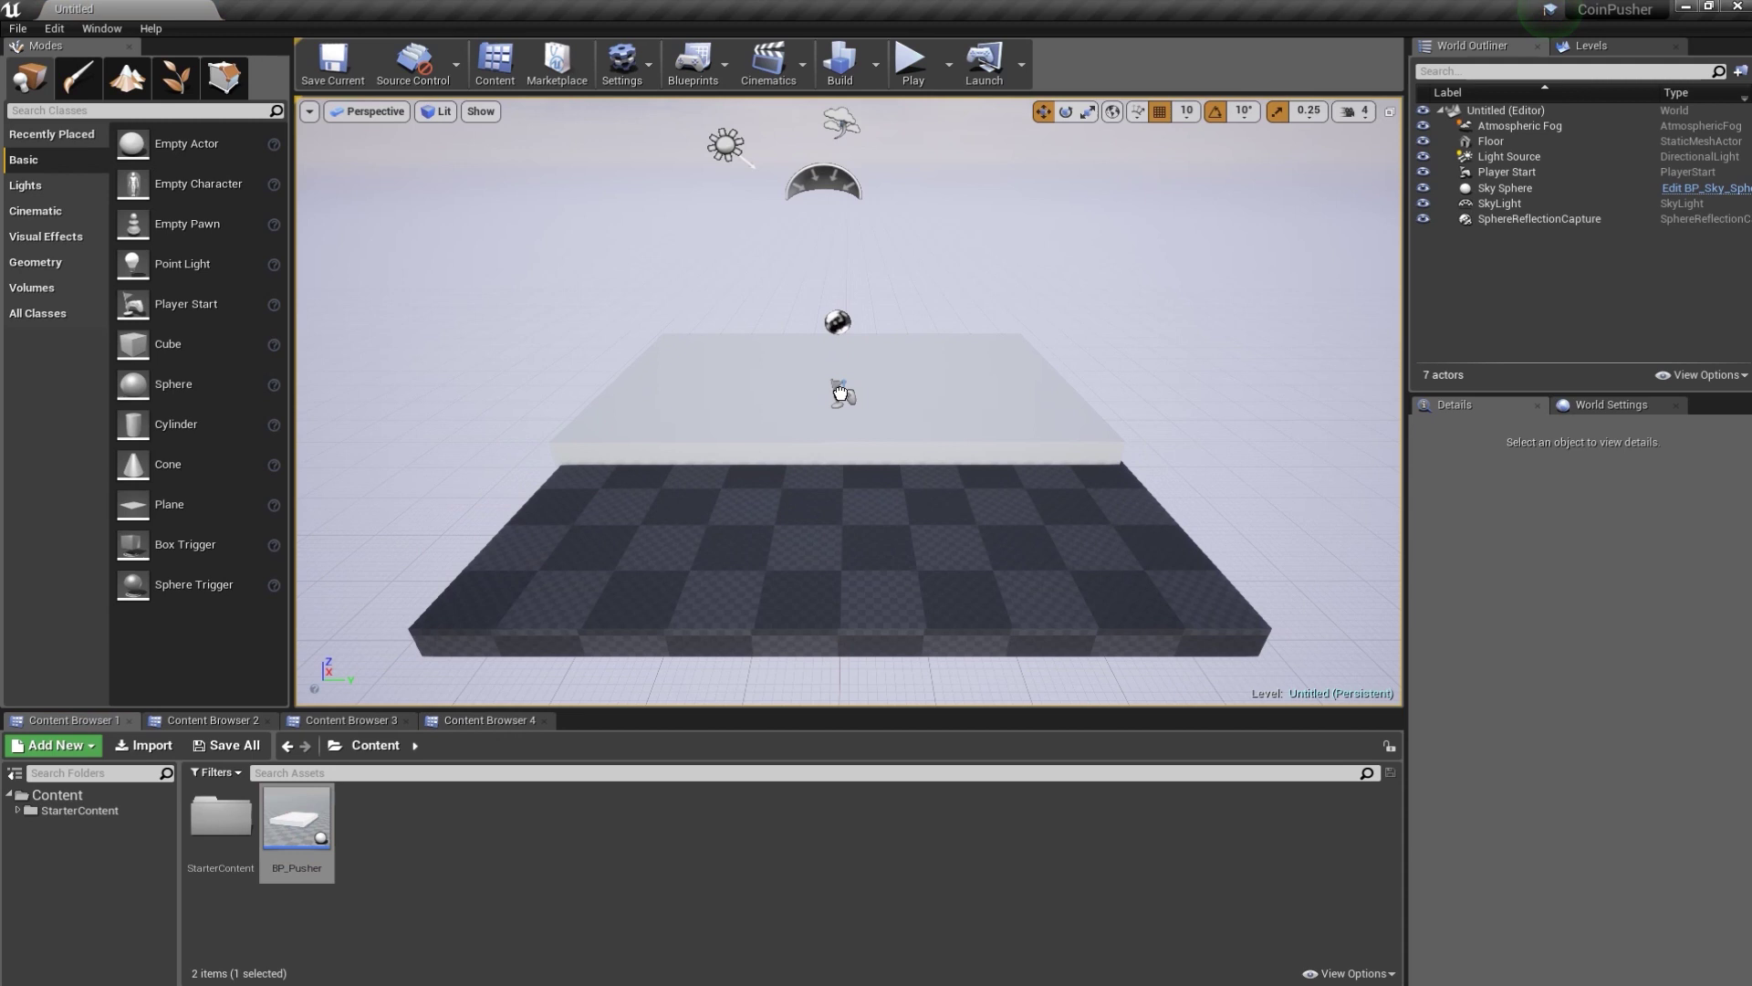
{"action": "left_click_drag", "start_coordinate": [840, 395], "coordinate": [840, 394]}
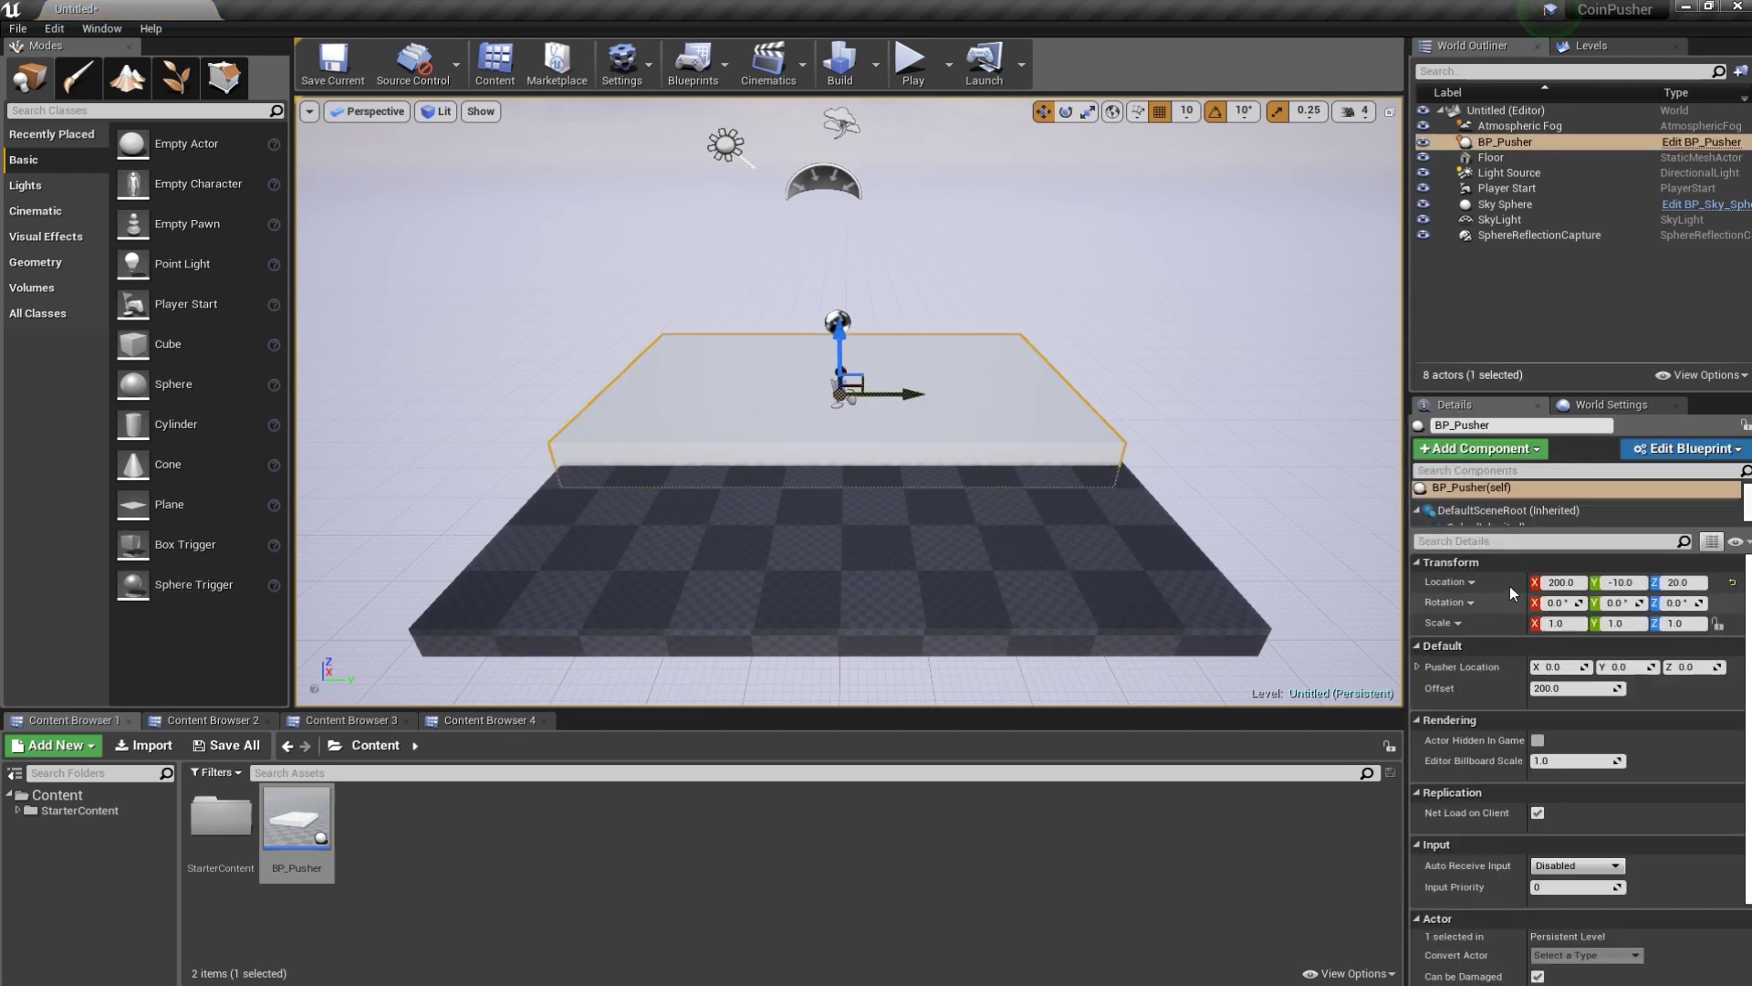
- Position the pusher at X 40, Y 0, Z 159
{"action": "left_click", "coordinate": [1561, 582]}
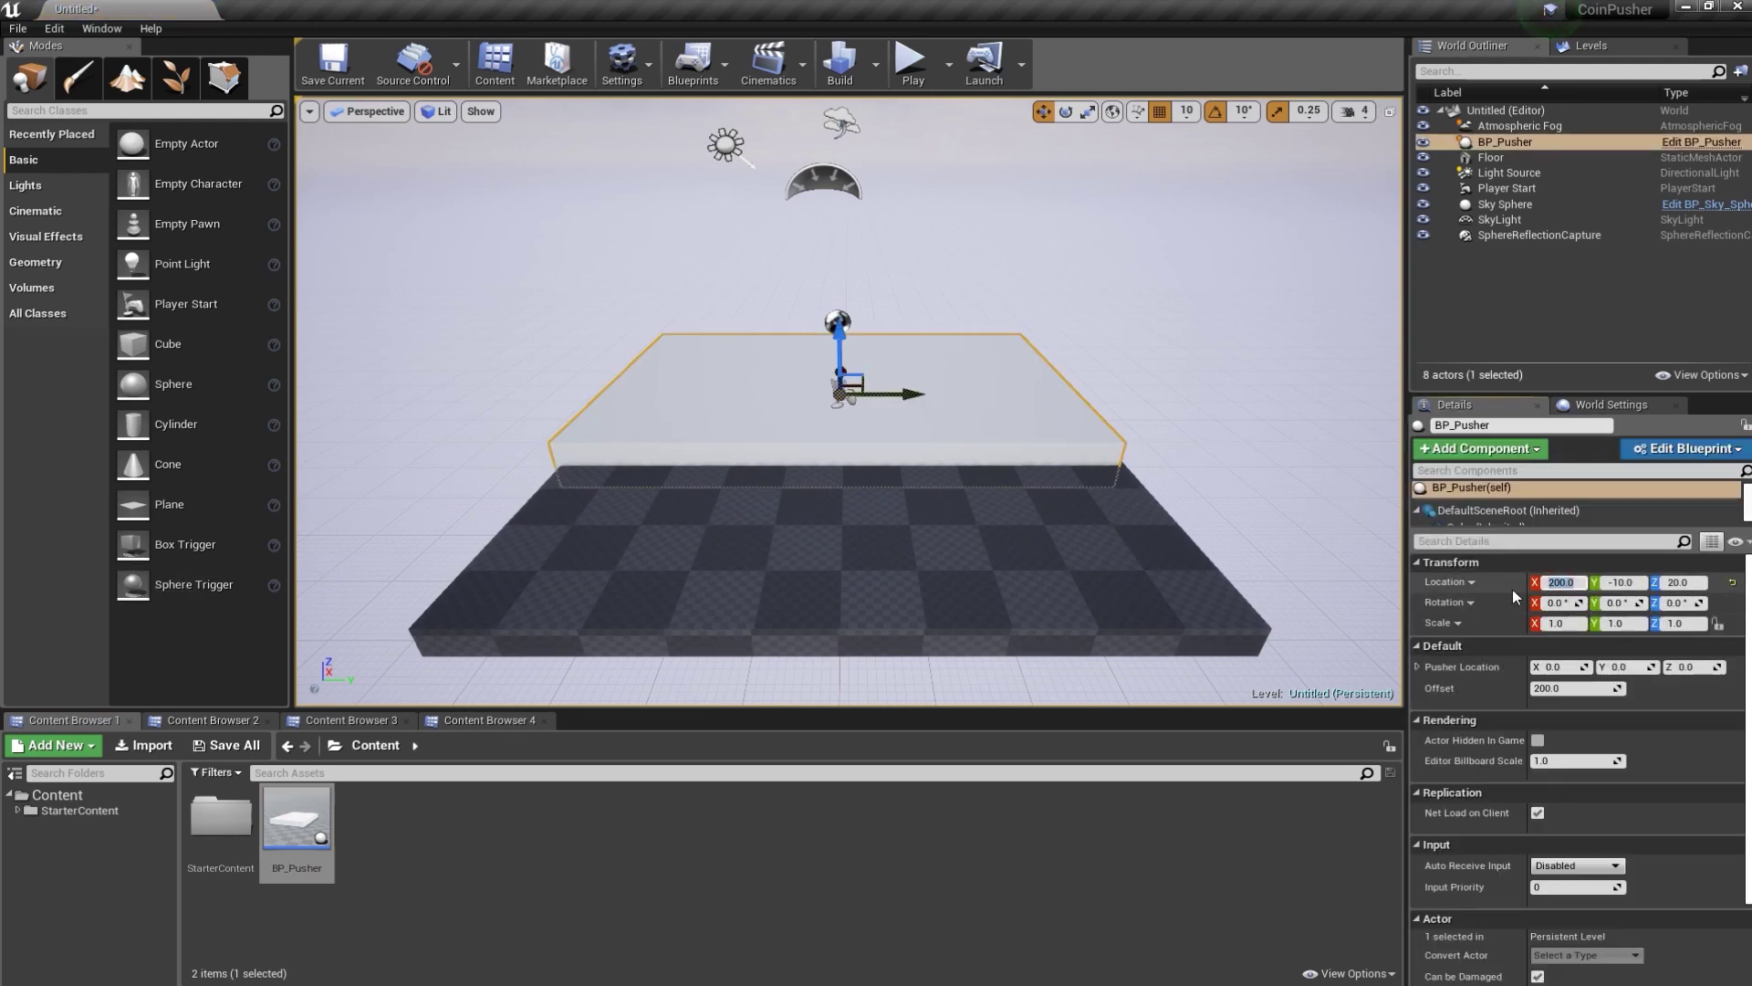
{"action": "type", "text": "40"}
{"action": "key", "text": "Return"}
{"action": "left_click", "coordinate": [1674, 582]}
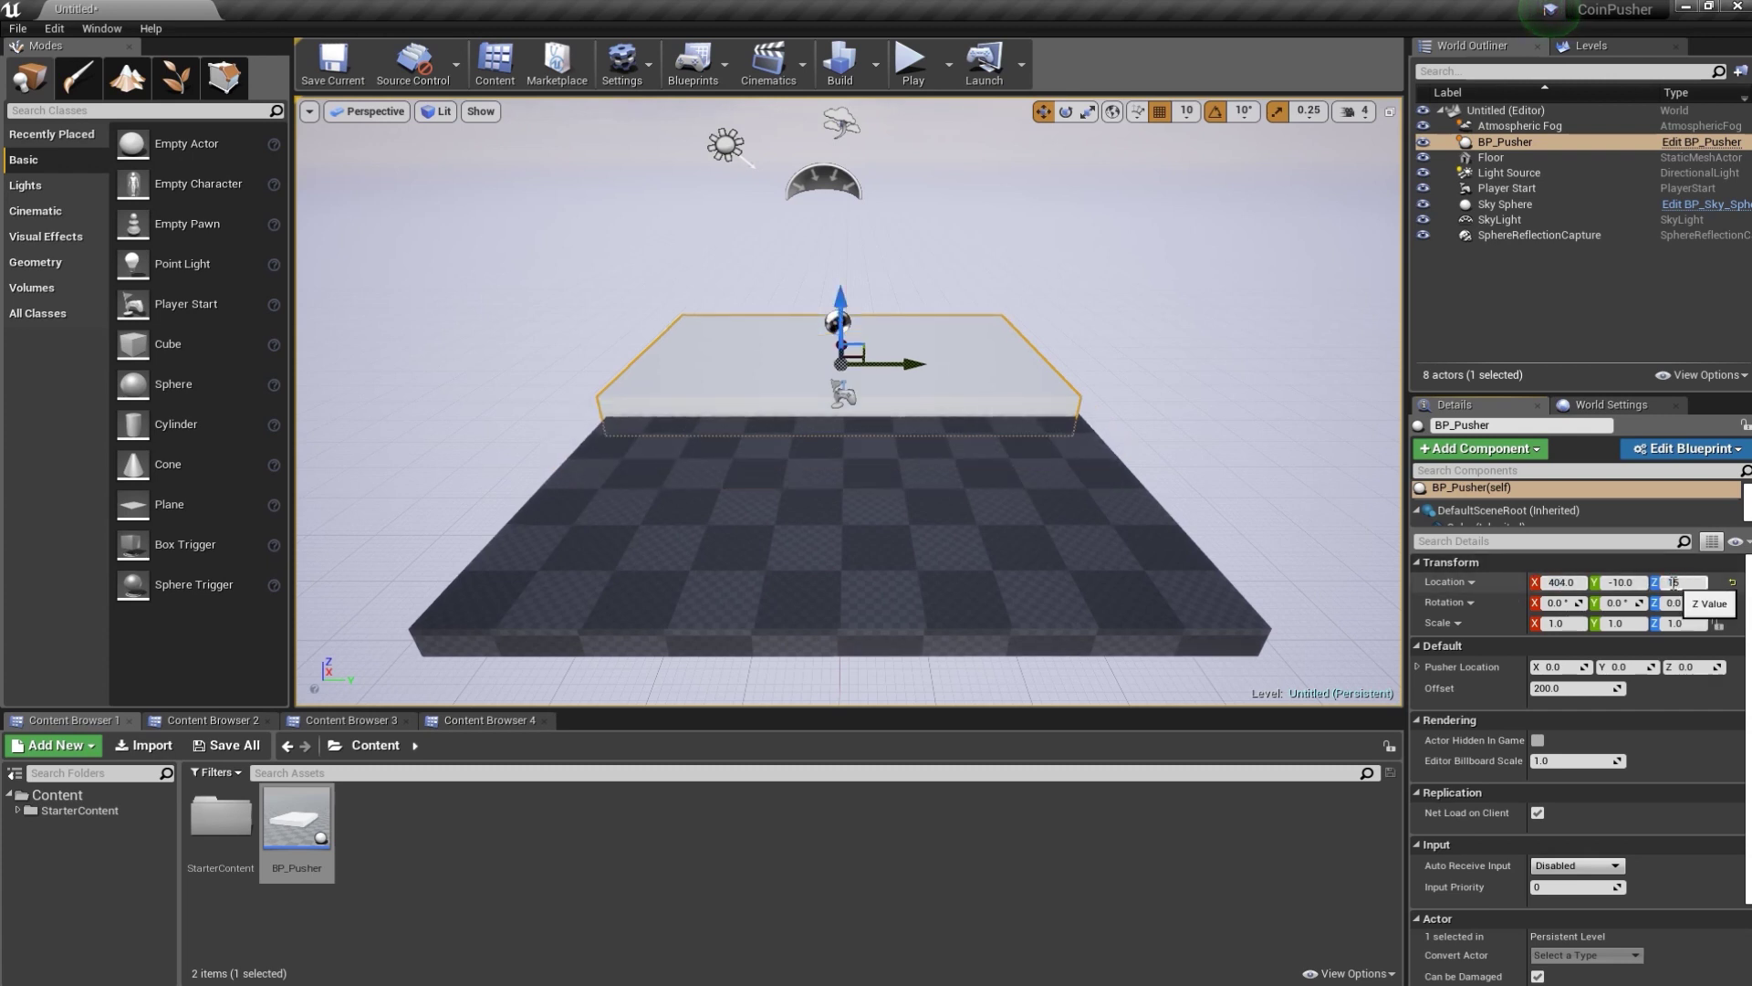
{"action": "type", "text": "9"}
{"action": "key", "text": "Return"}
{"action": "left_click", "coordinate": [1620, 582]}
{"action": "type", "text": "0"}
{"action": "key", "text": "Return"}
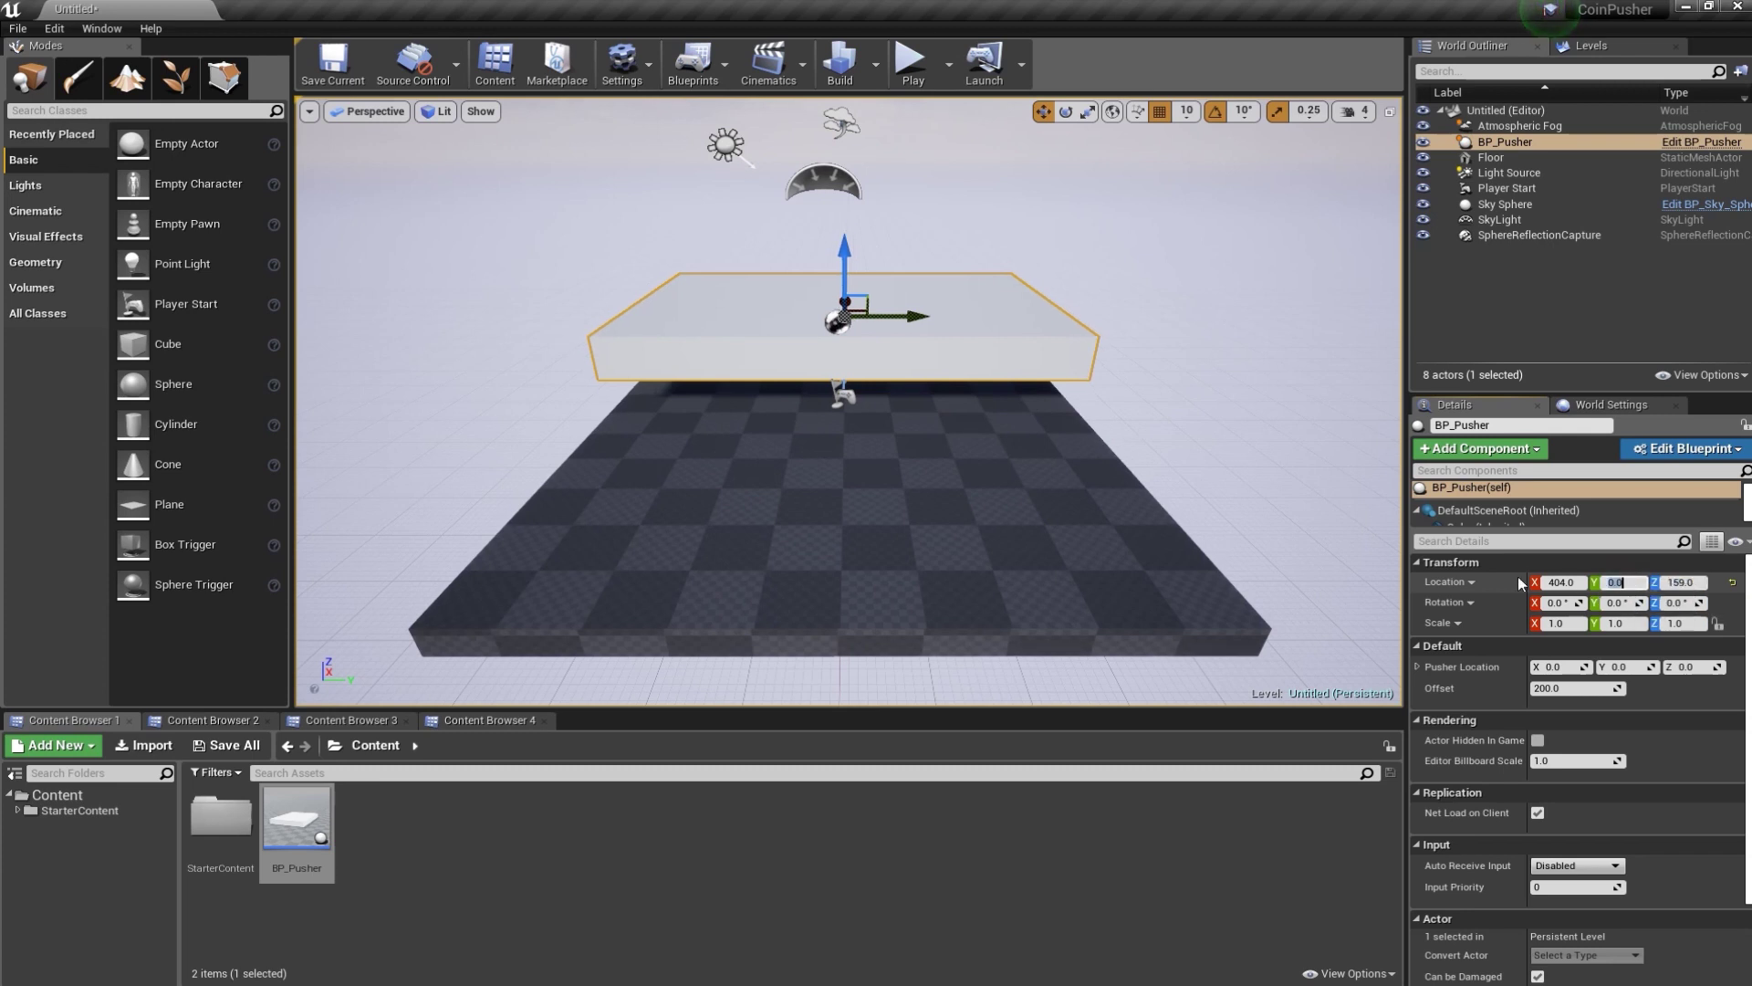
- Raise the Floor's Z location to 110
{"action": "left_click", "coordinate": [1001, 548]}
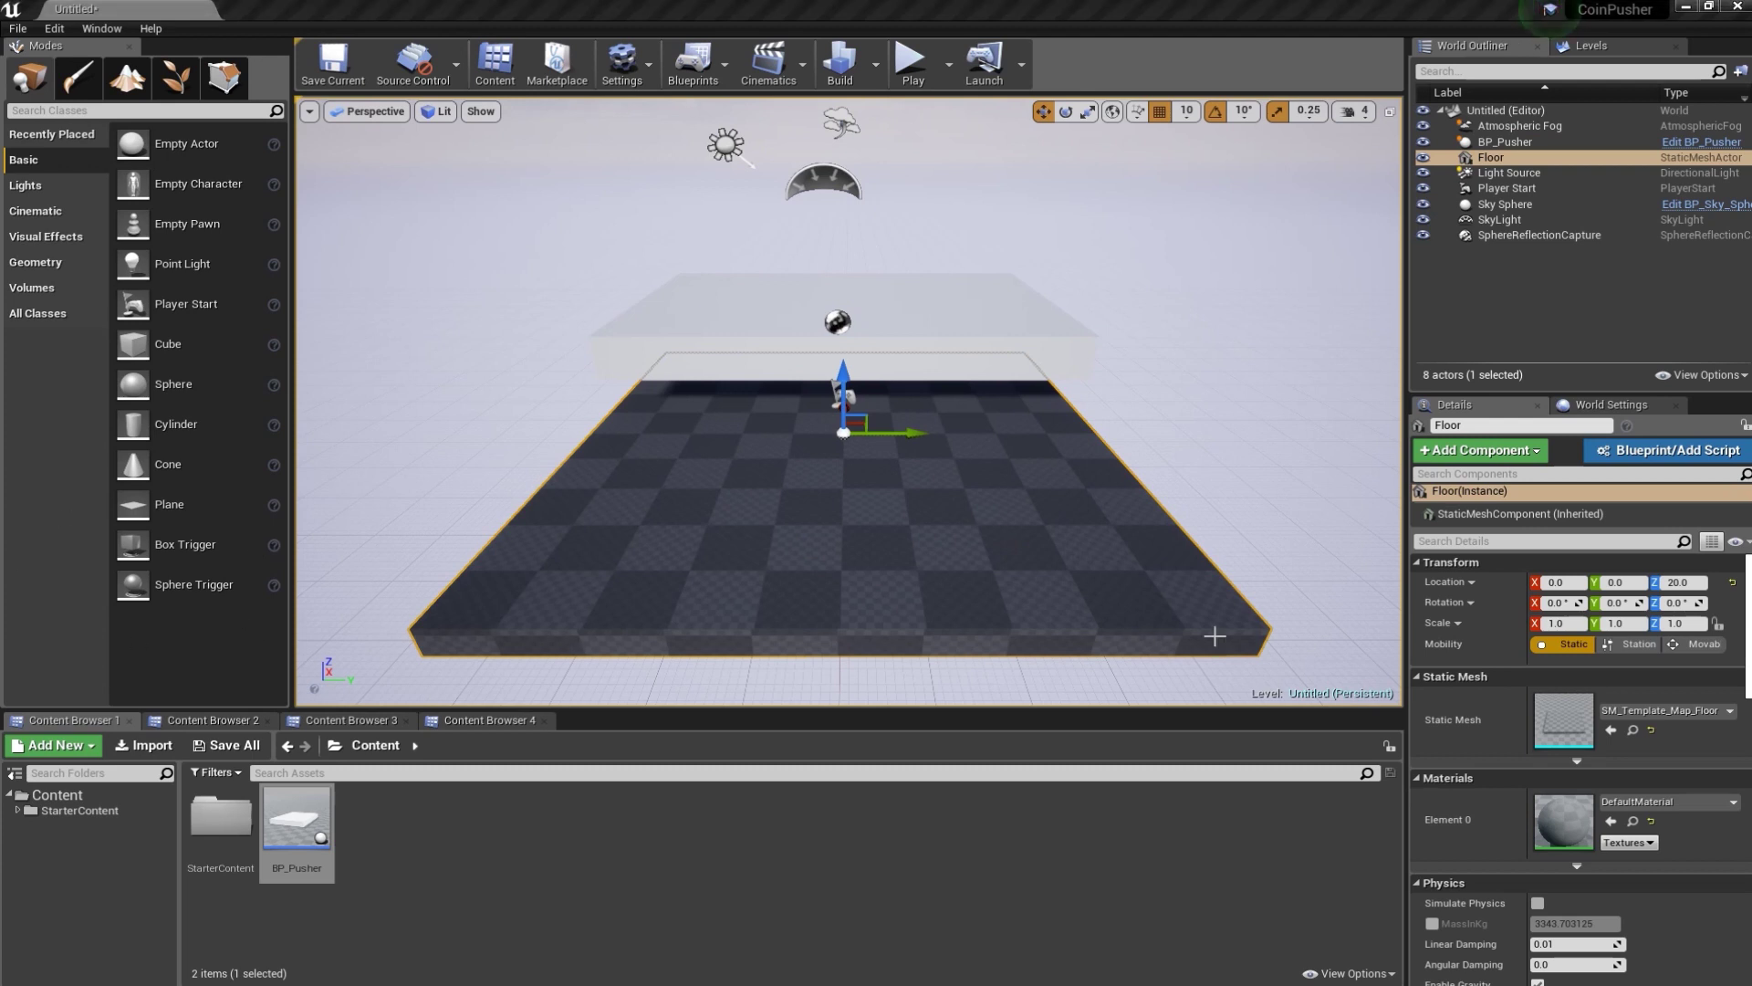
{"action": "left_click", "coordinate": [1679, 582]}
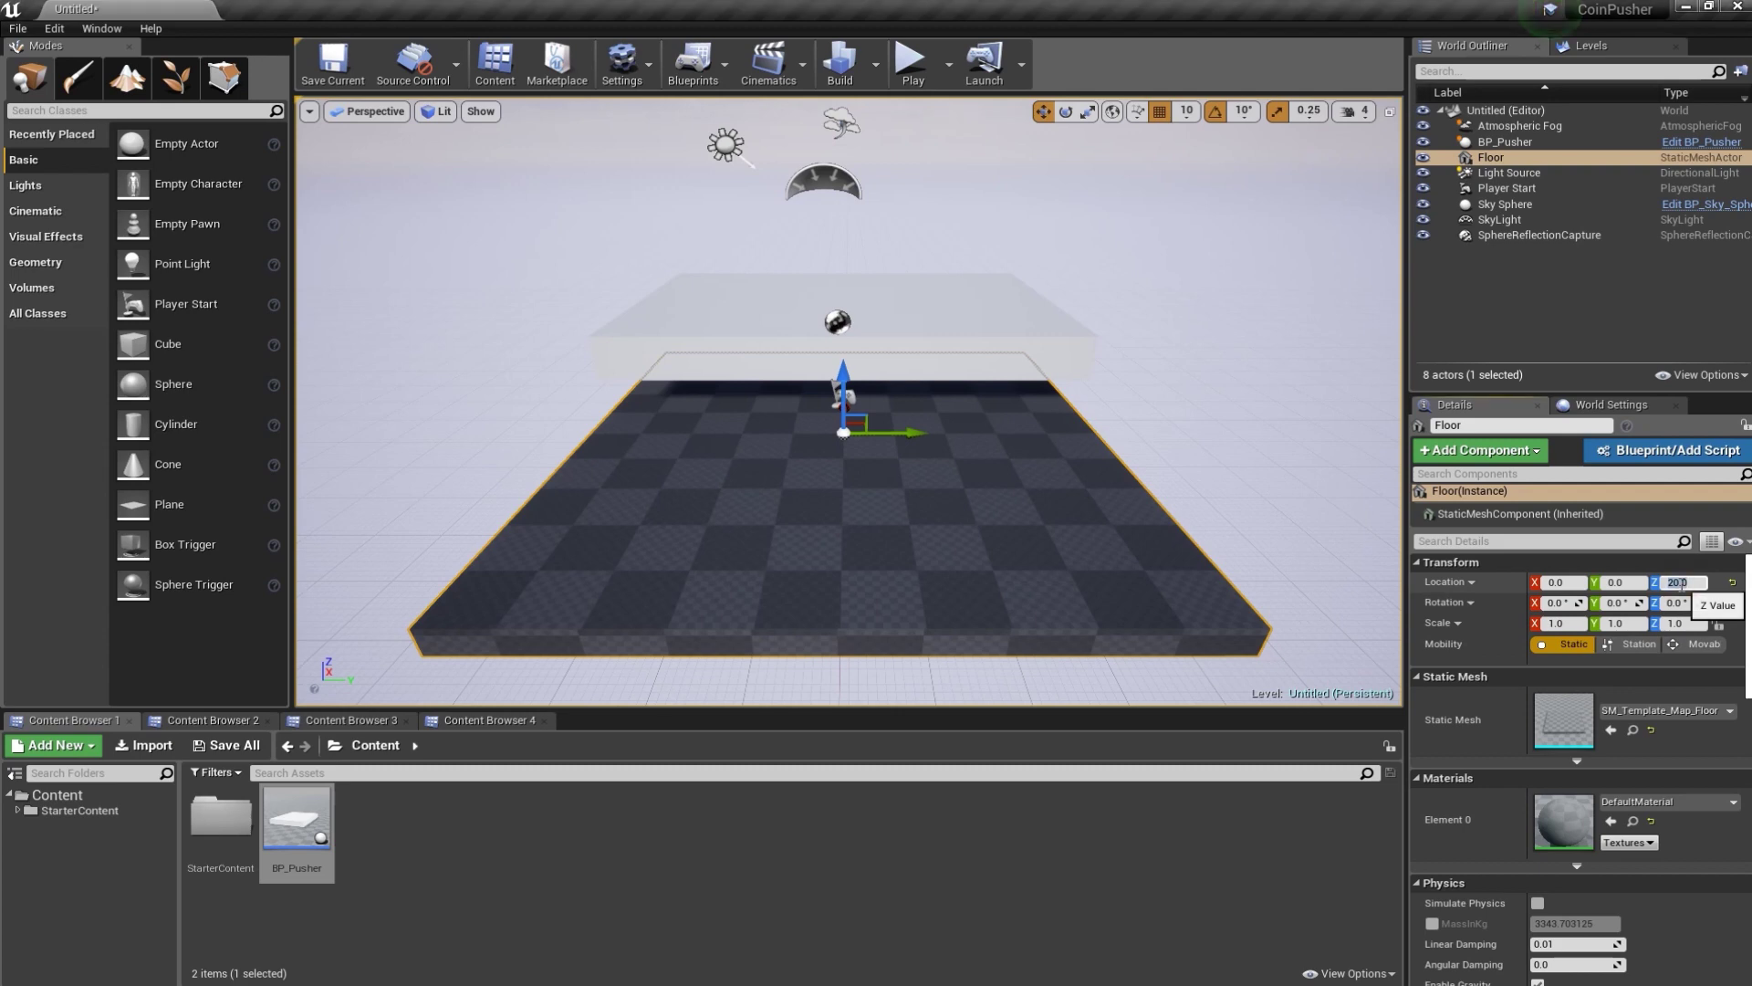
{"action": "type", "text": "110"}
{"action": "key", "text": "Return"}
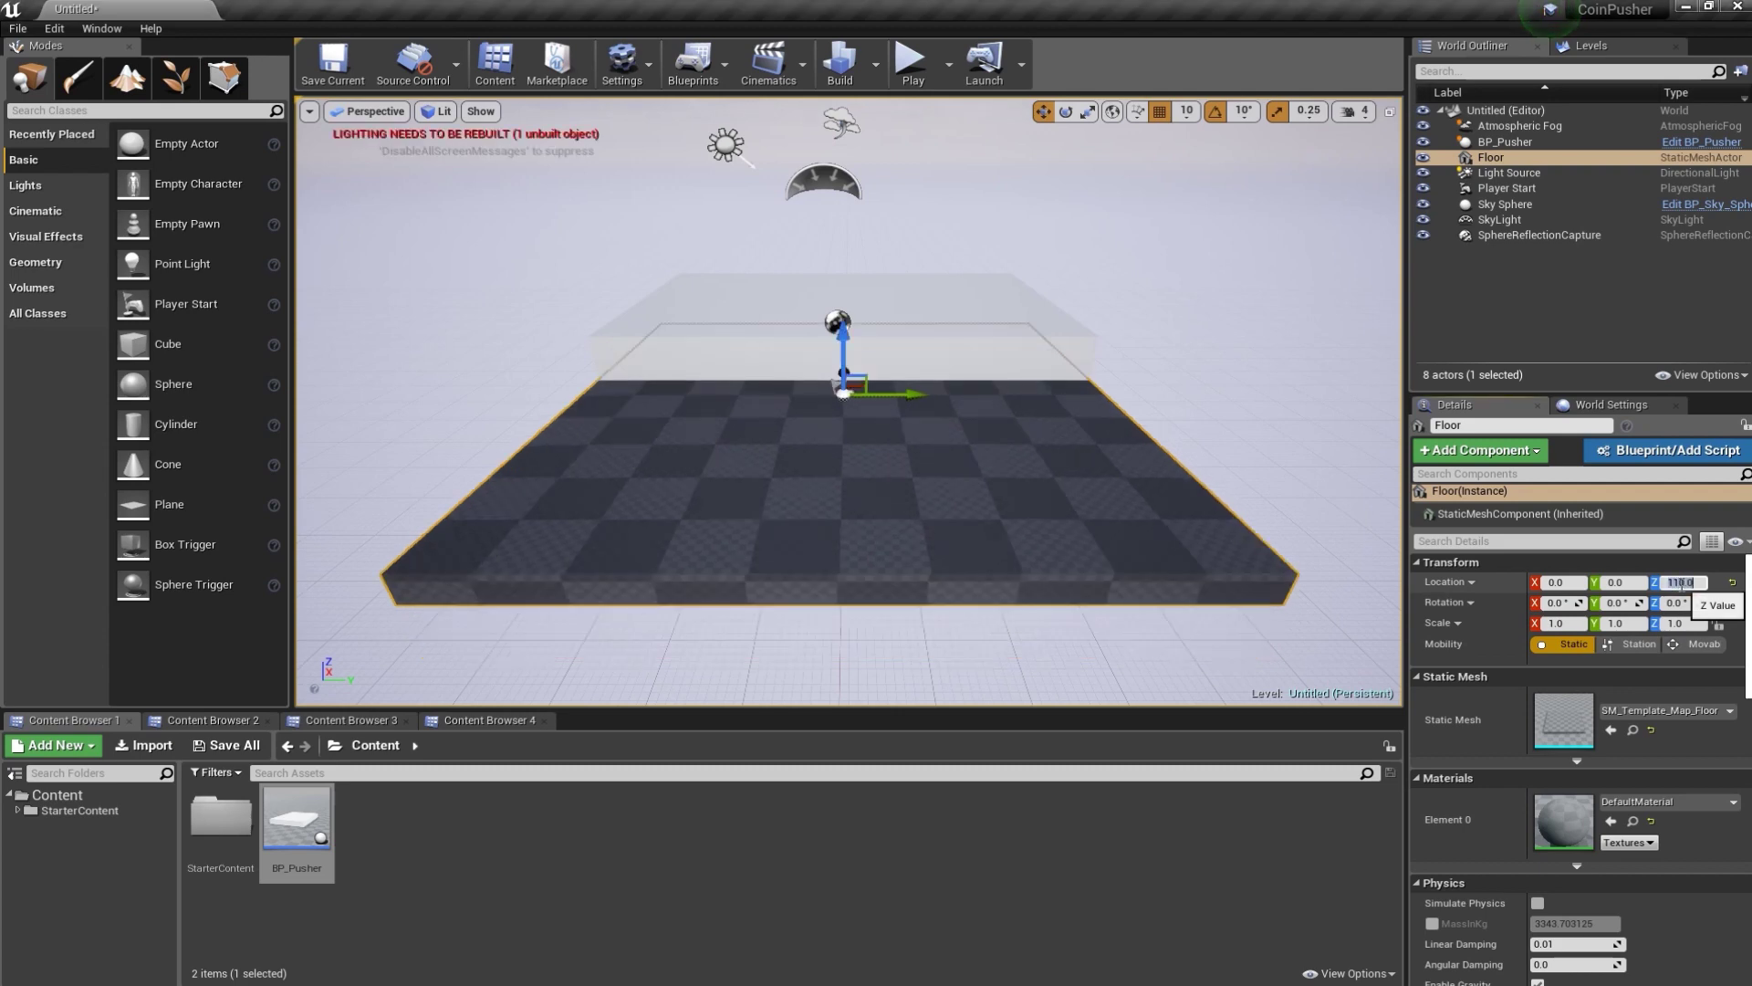
{"action": "left_click_drag", "start_coordinate": [849, 410], "coordinate": [922, 410], "text": "alt"}
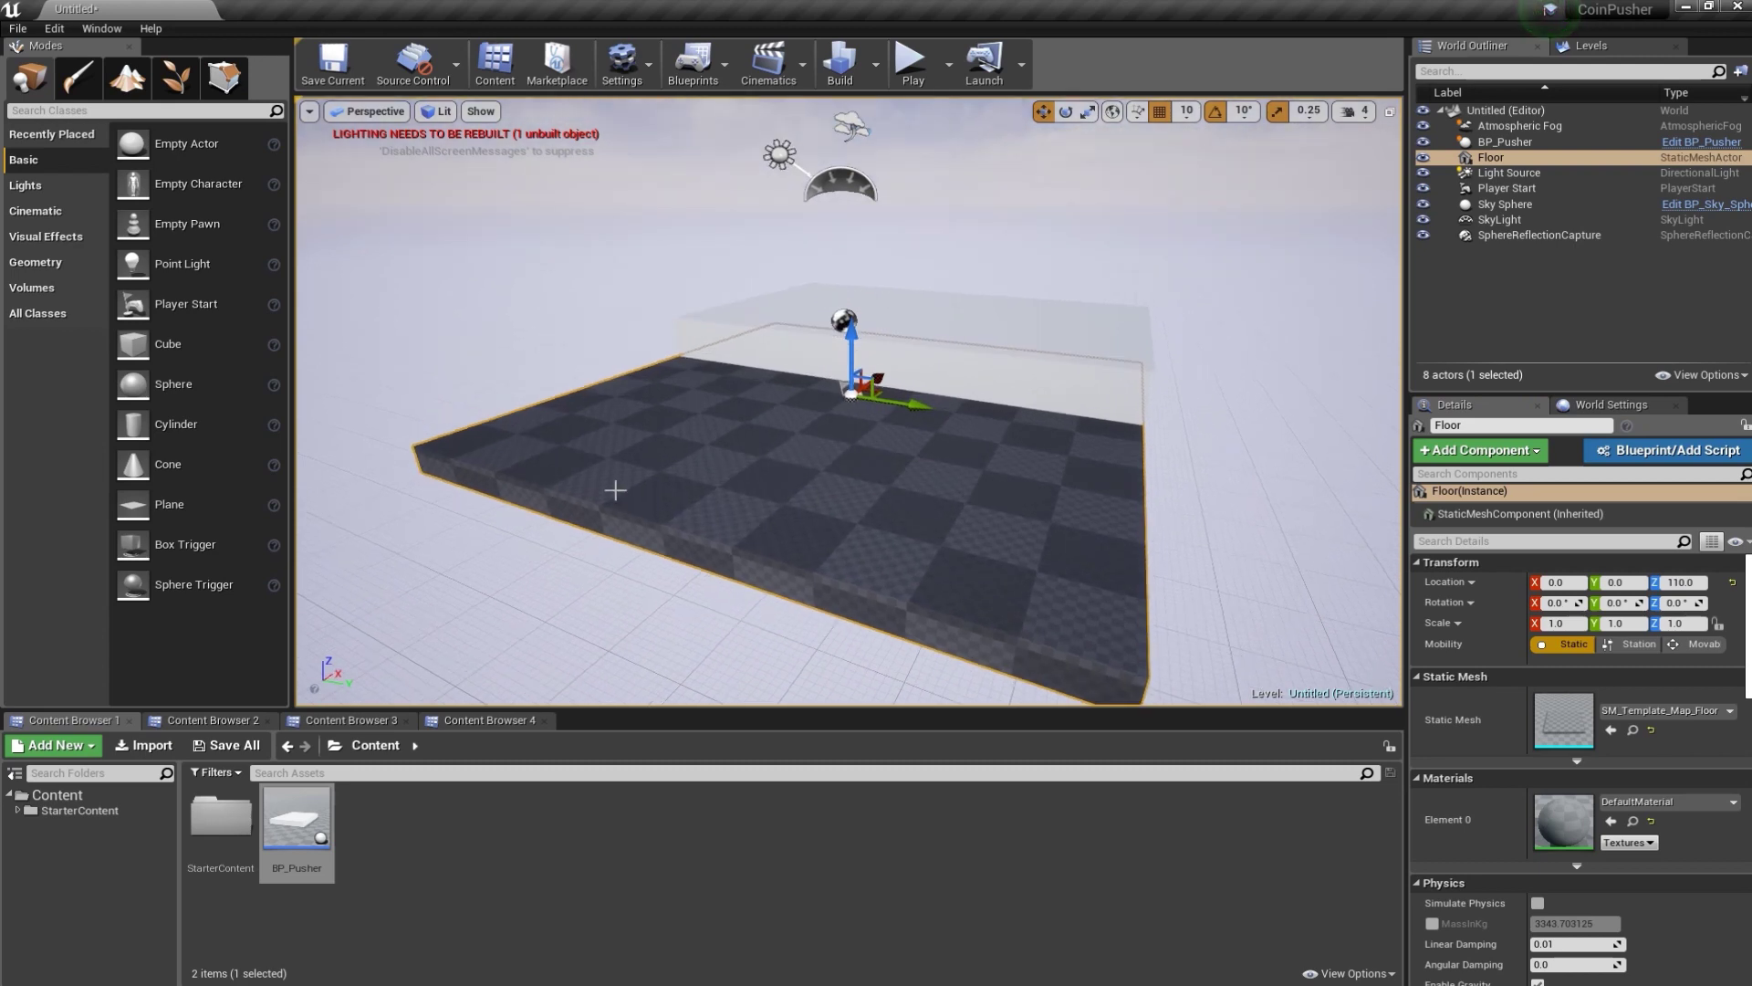
{"action": "left_click", "coordinate": [1006, 374]}
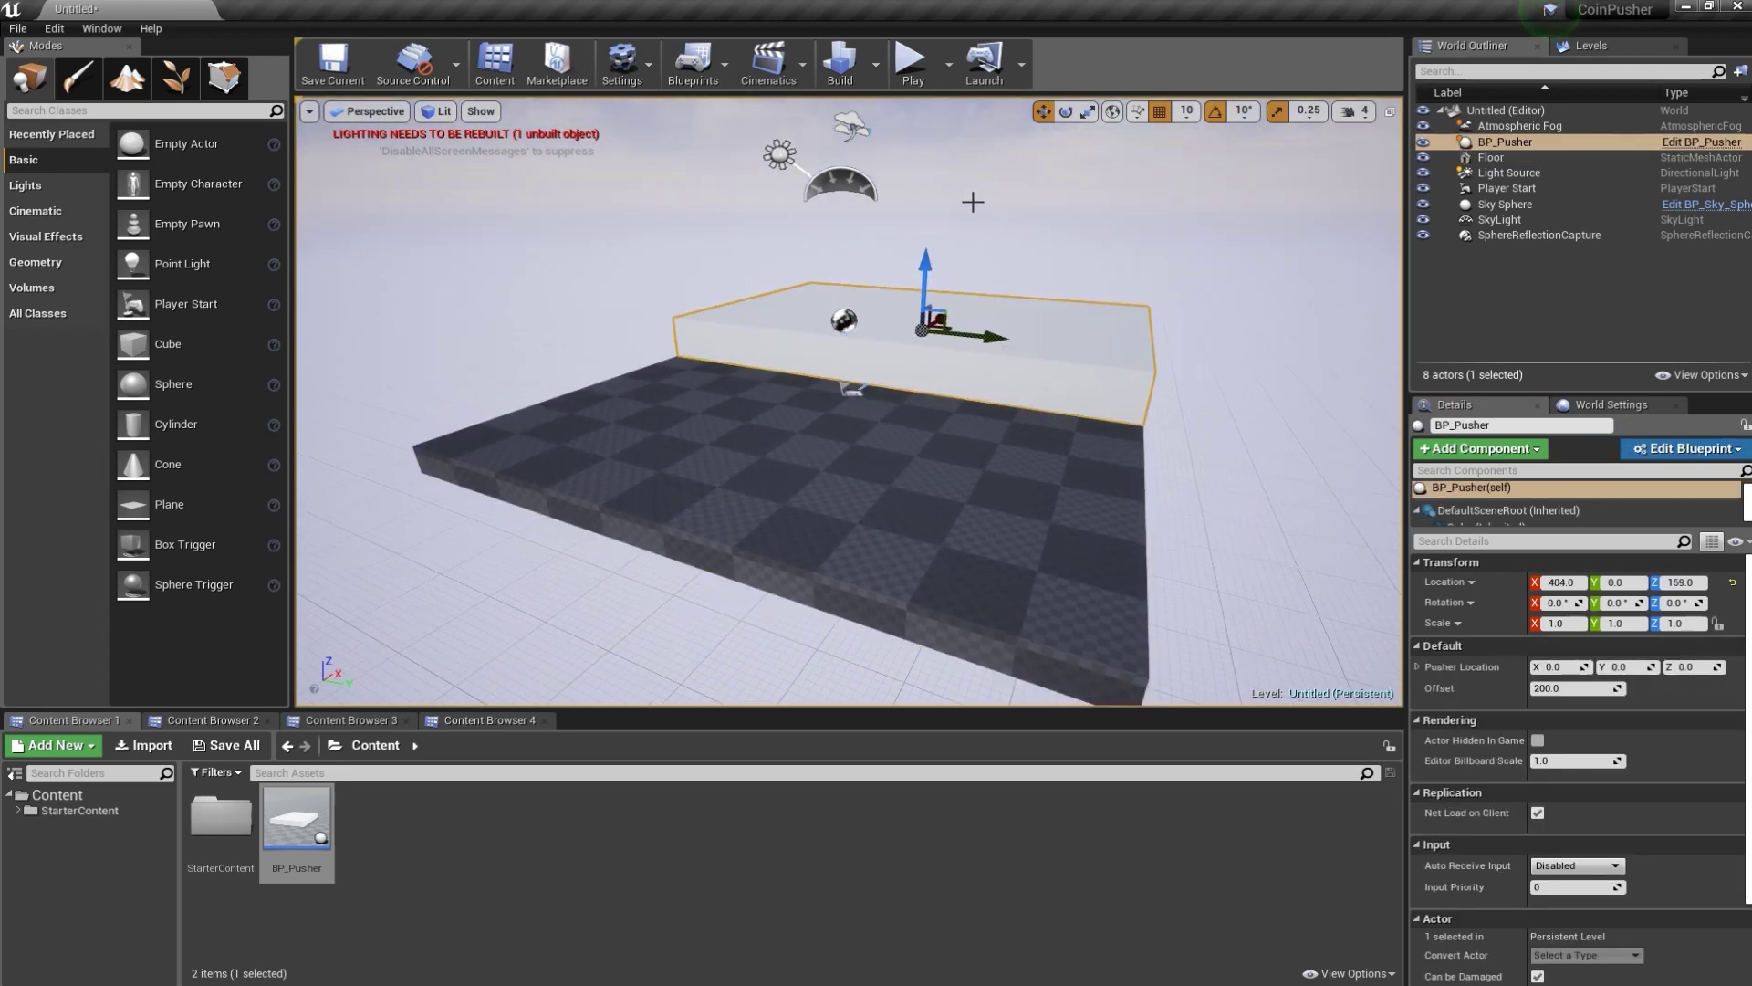
{"action": "left_click", "coordinate": [911, 60]}
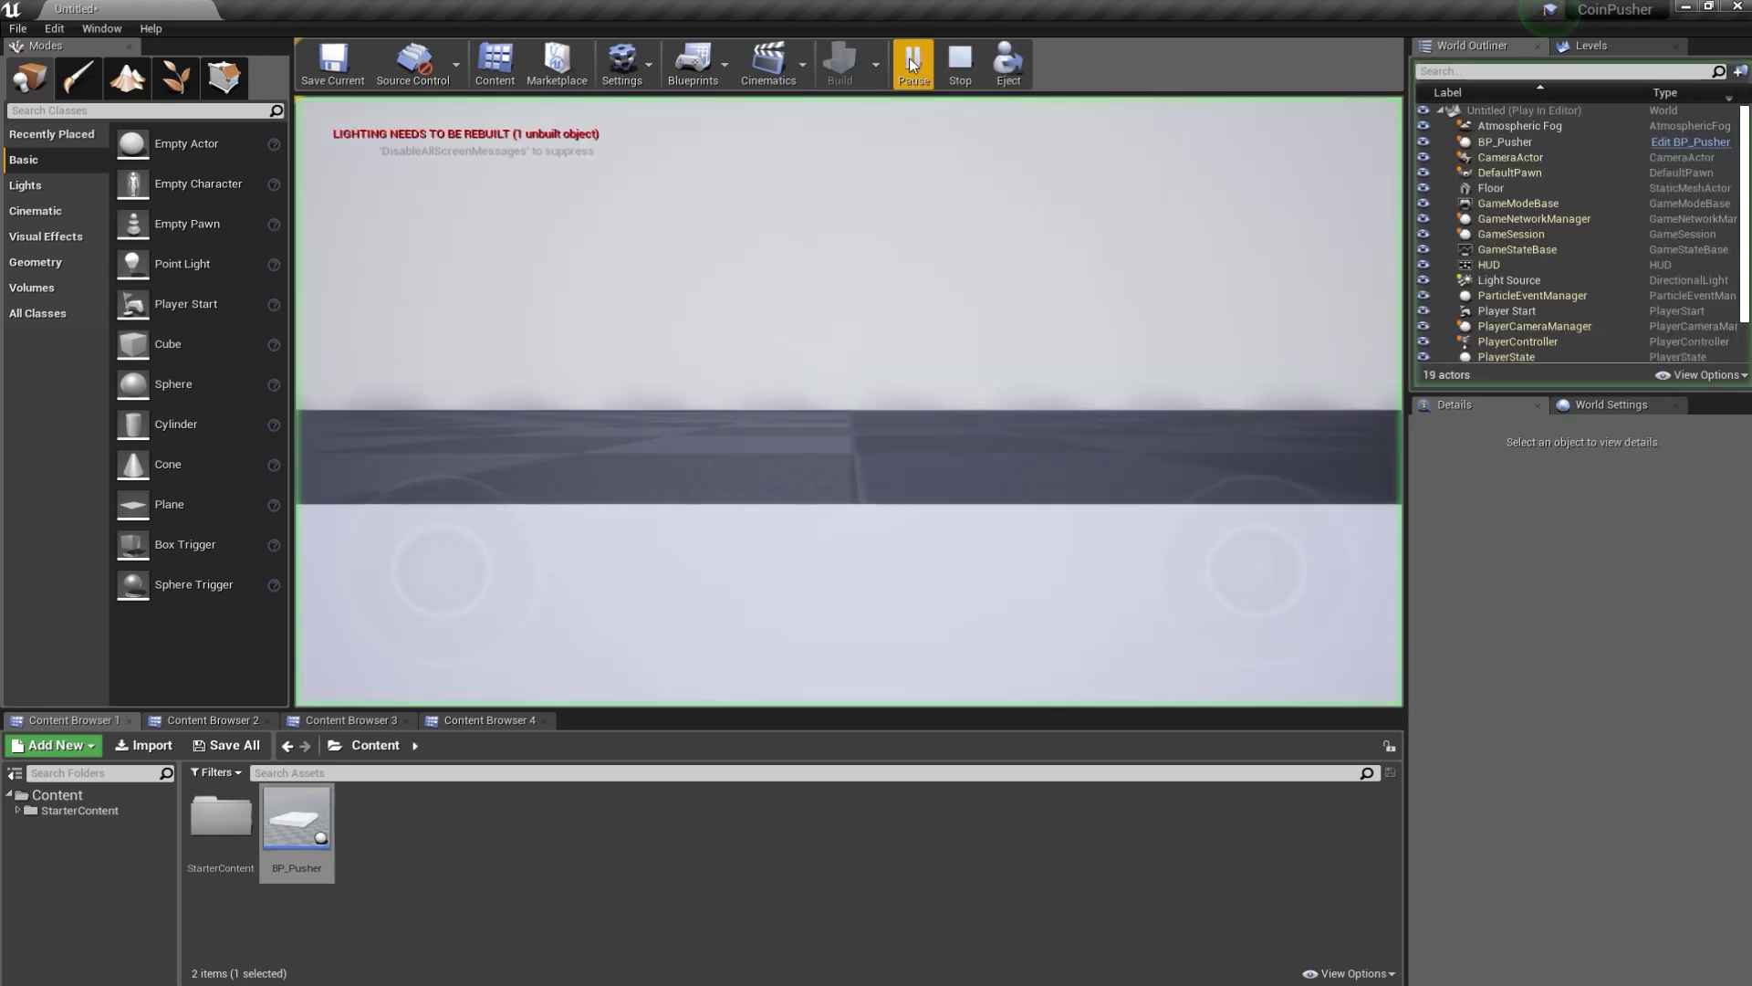
{"action": "left_click", "coordinate": [955, 73]}
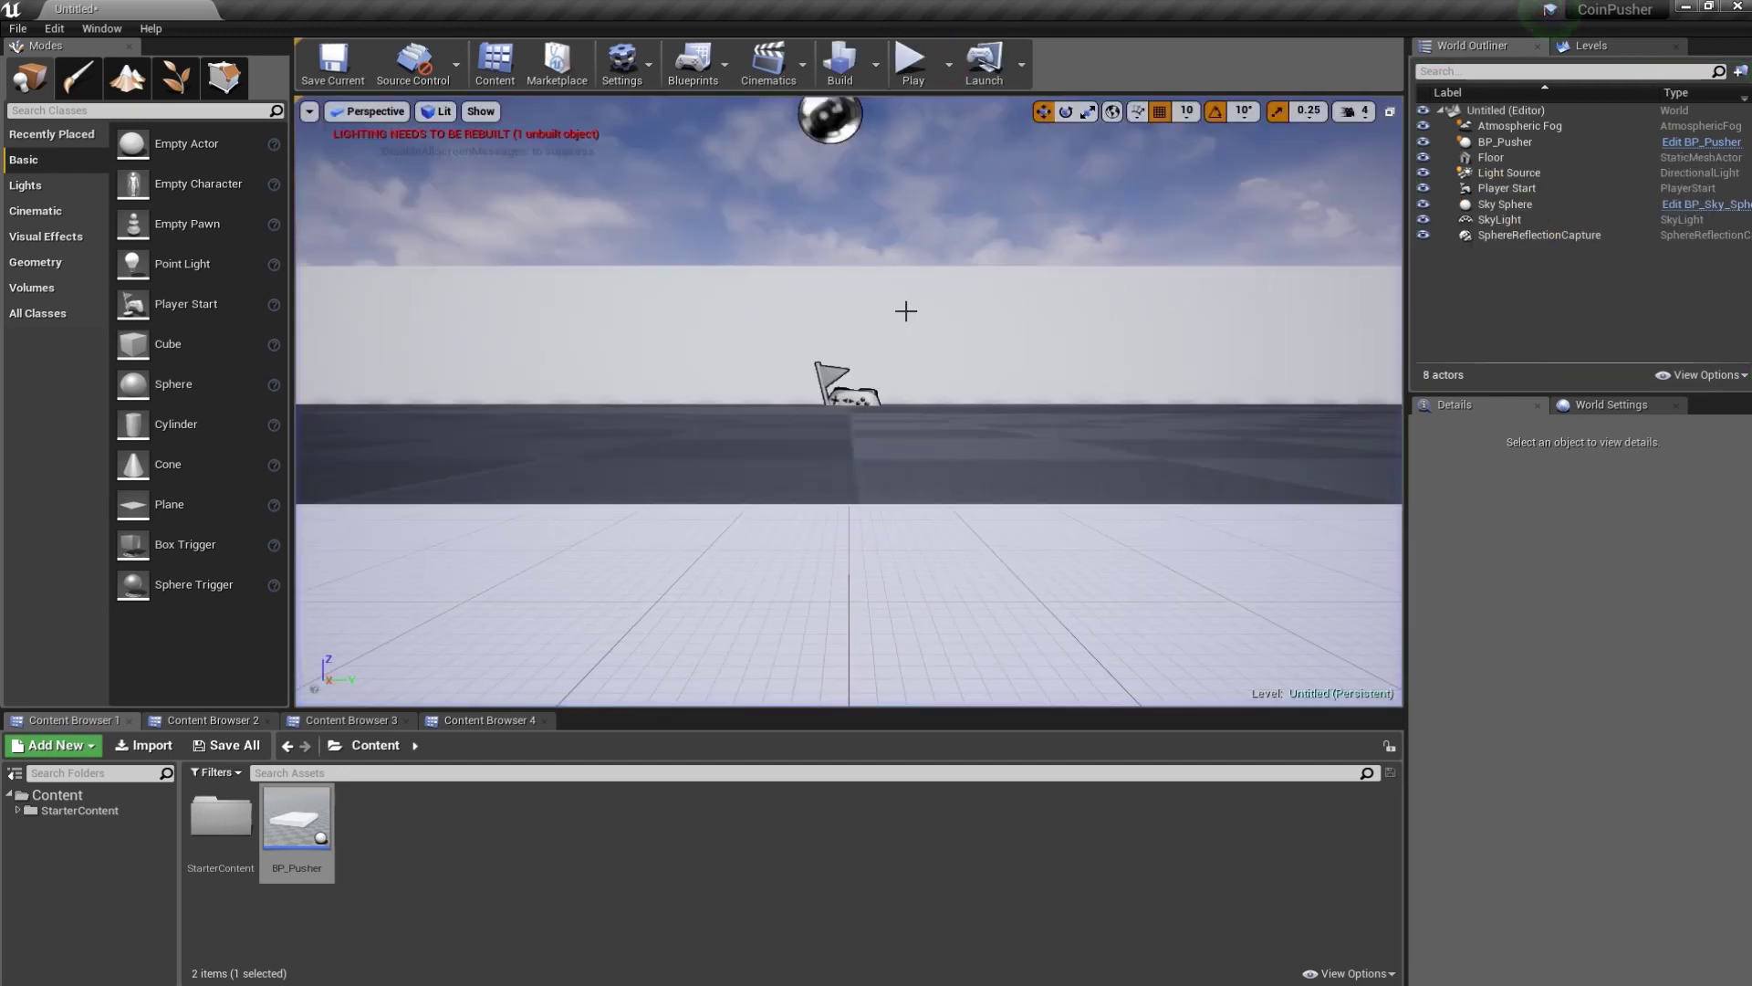
{"action": "right_click_drag", "start_coordinate": [999, 297], "coordinate": [999, 365]}
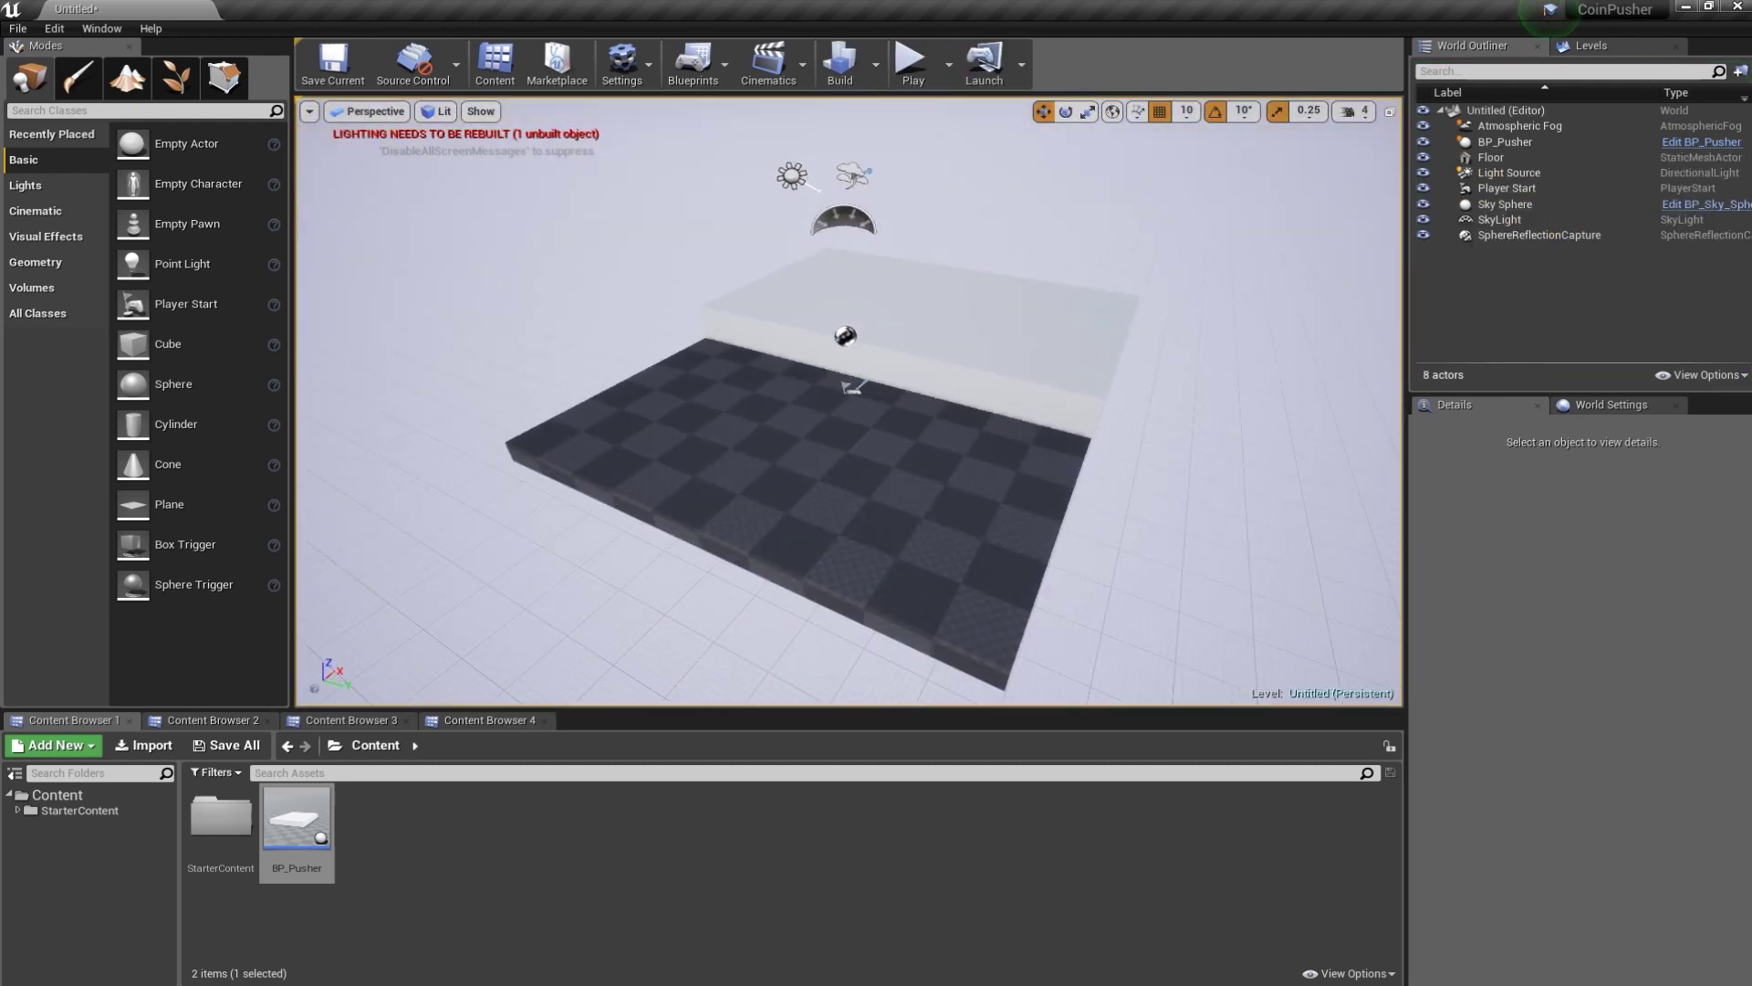
{"action": "scroll", "coordinate": [849, 402], "scroll_direction": "down", "scroll_amount": 4}
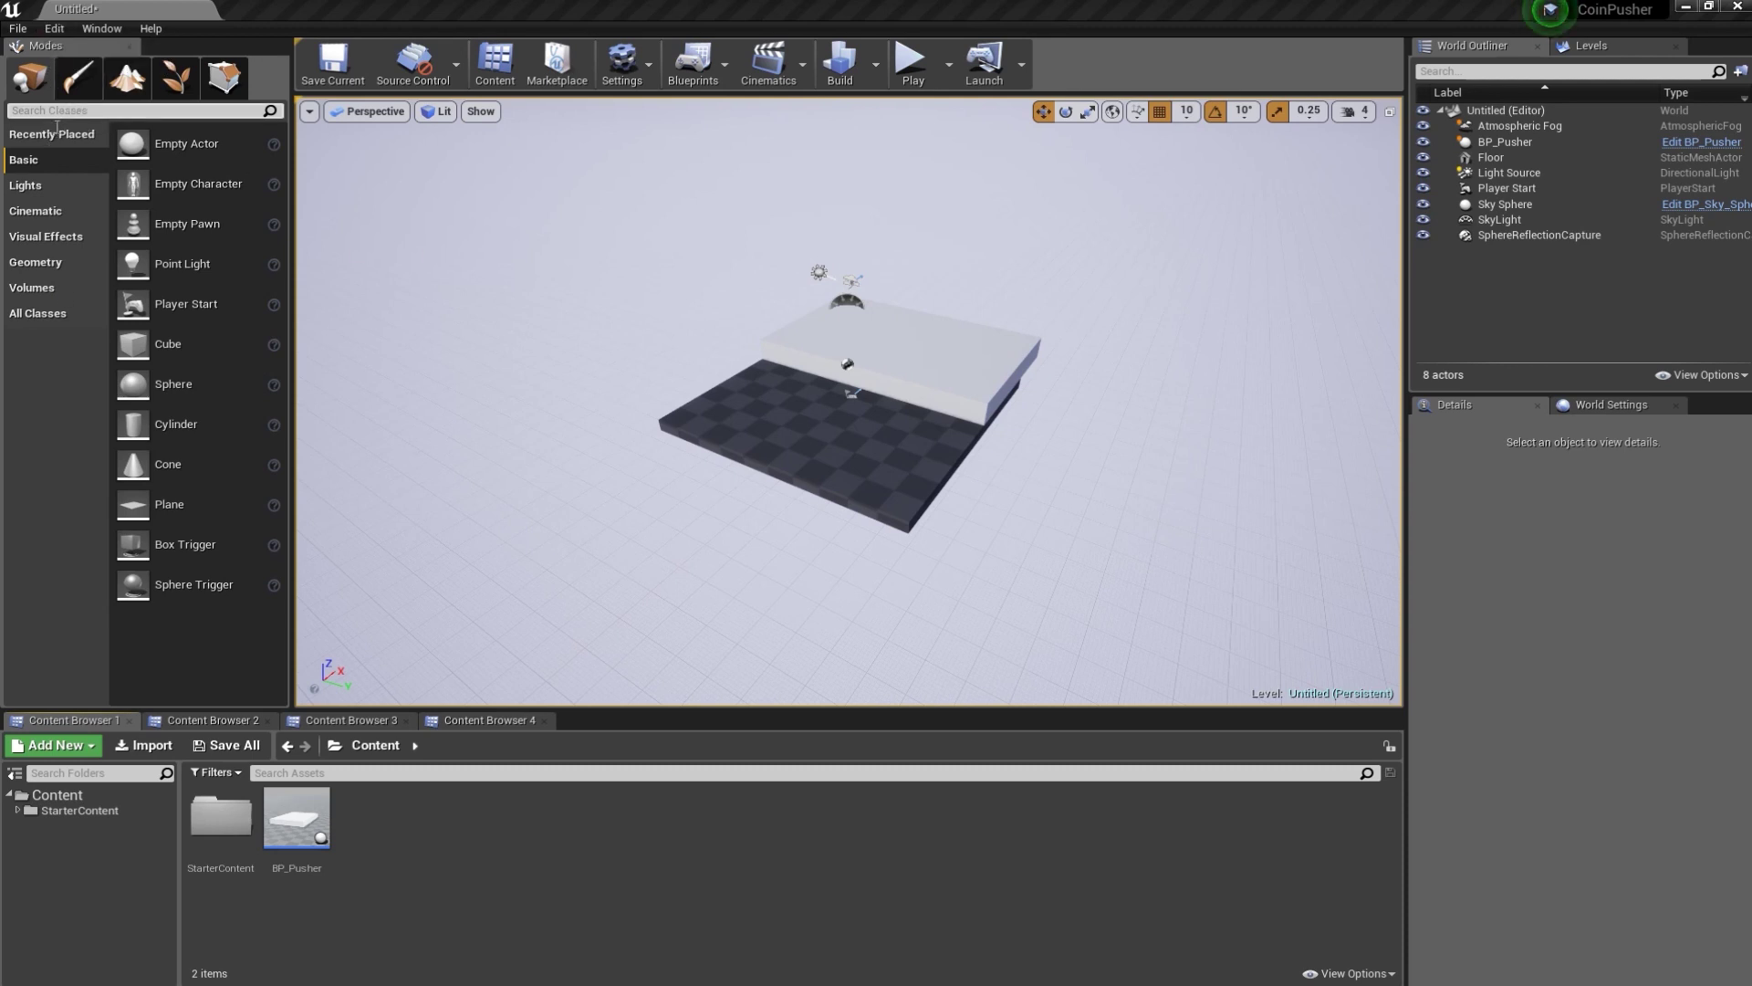
{"action": "left_click", "coordinate": [105, 110]}
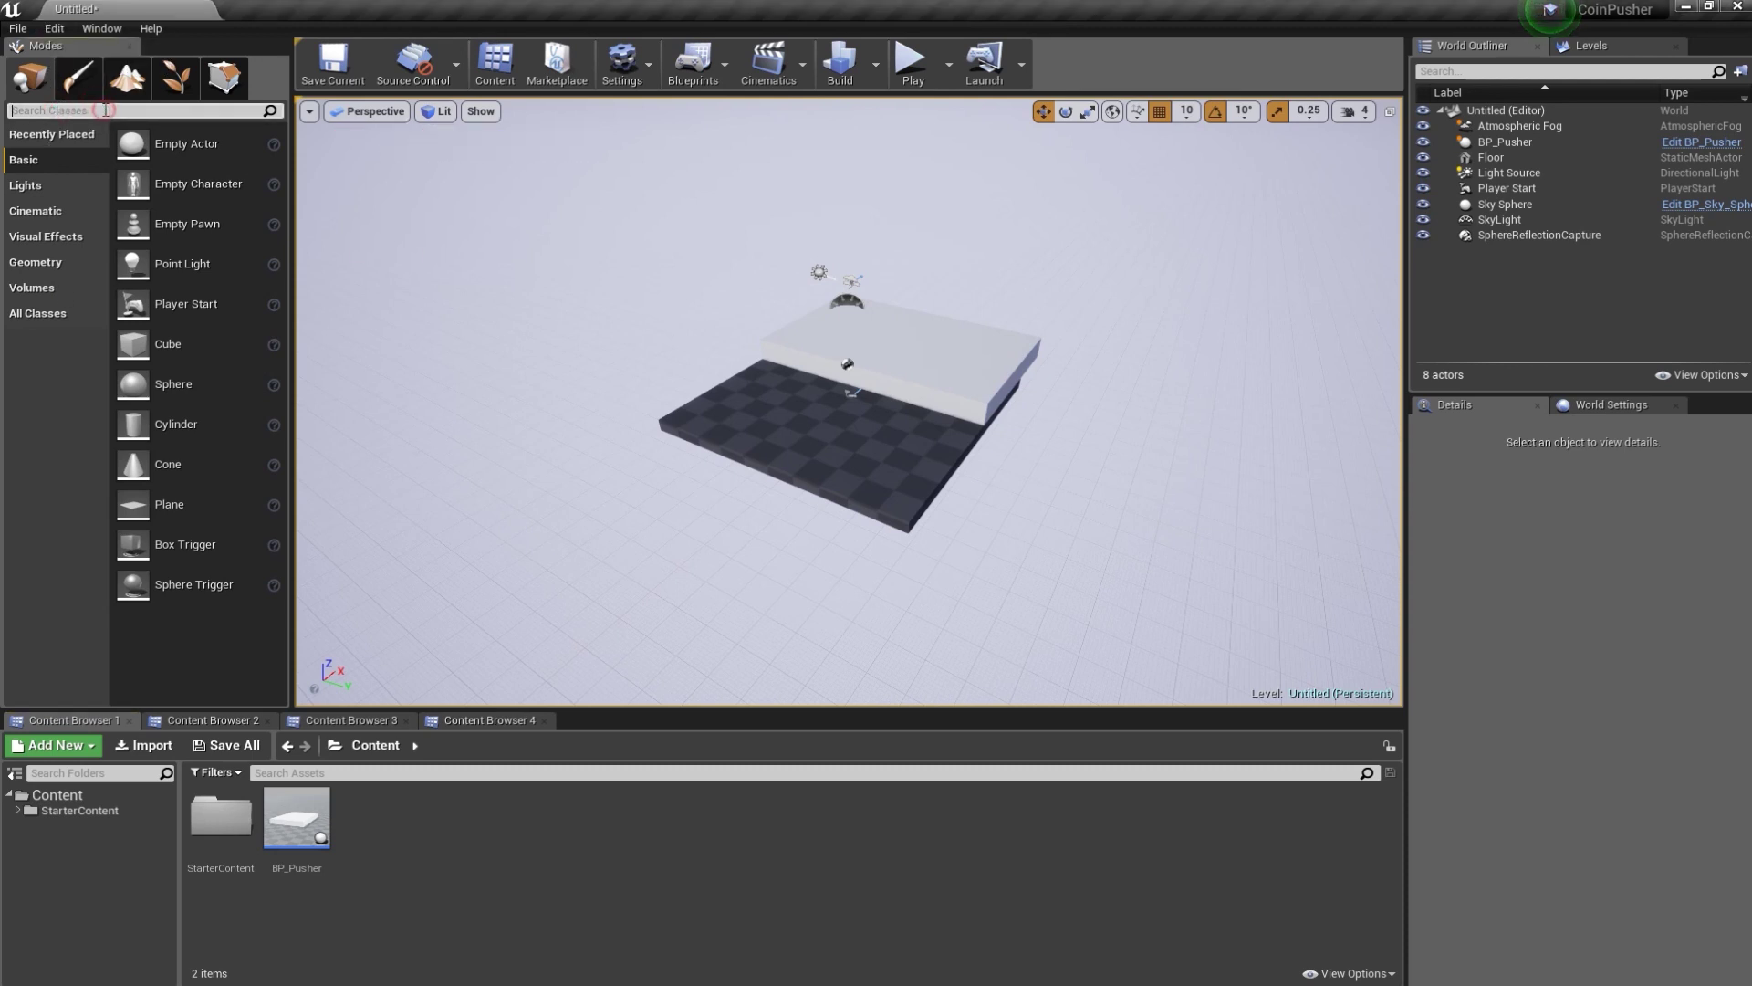
- Place a Camera actor in the level at X -1800 and Z 1034
{"action": "type", "text": "cam"}
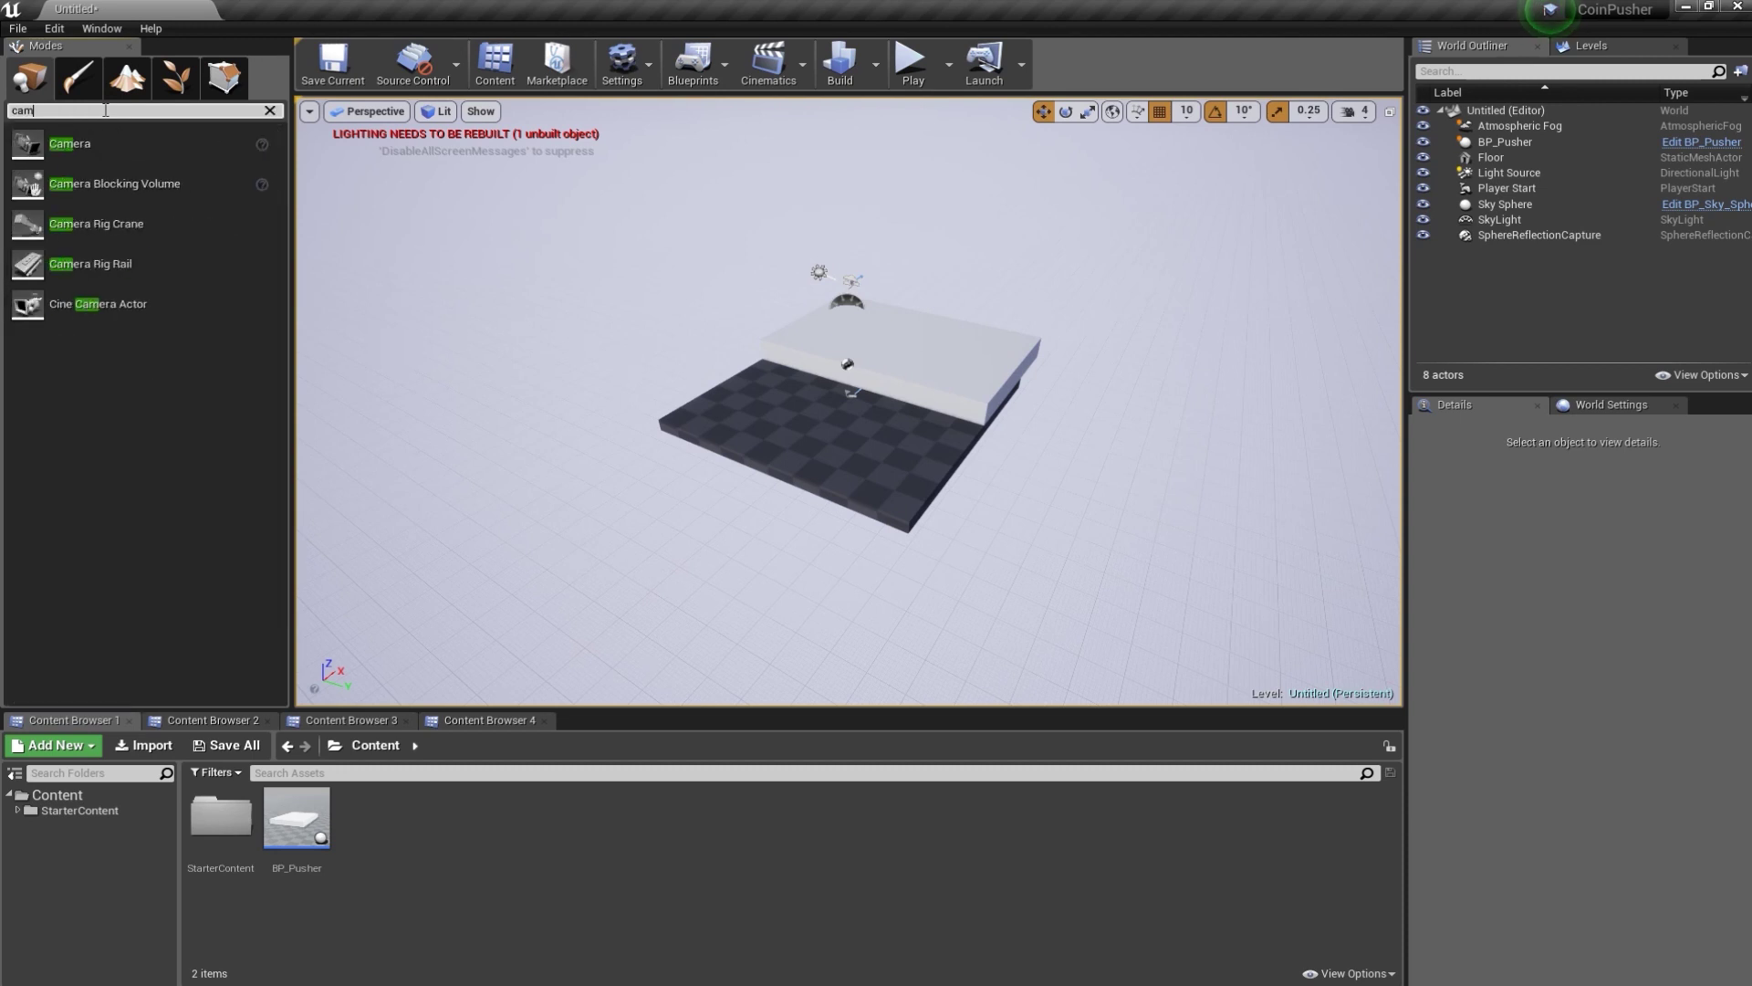
{"action": "type", "text": "era"}
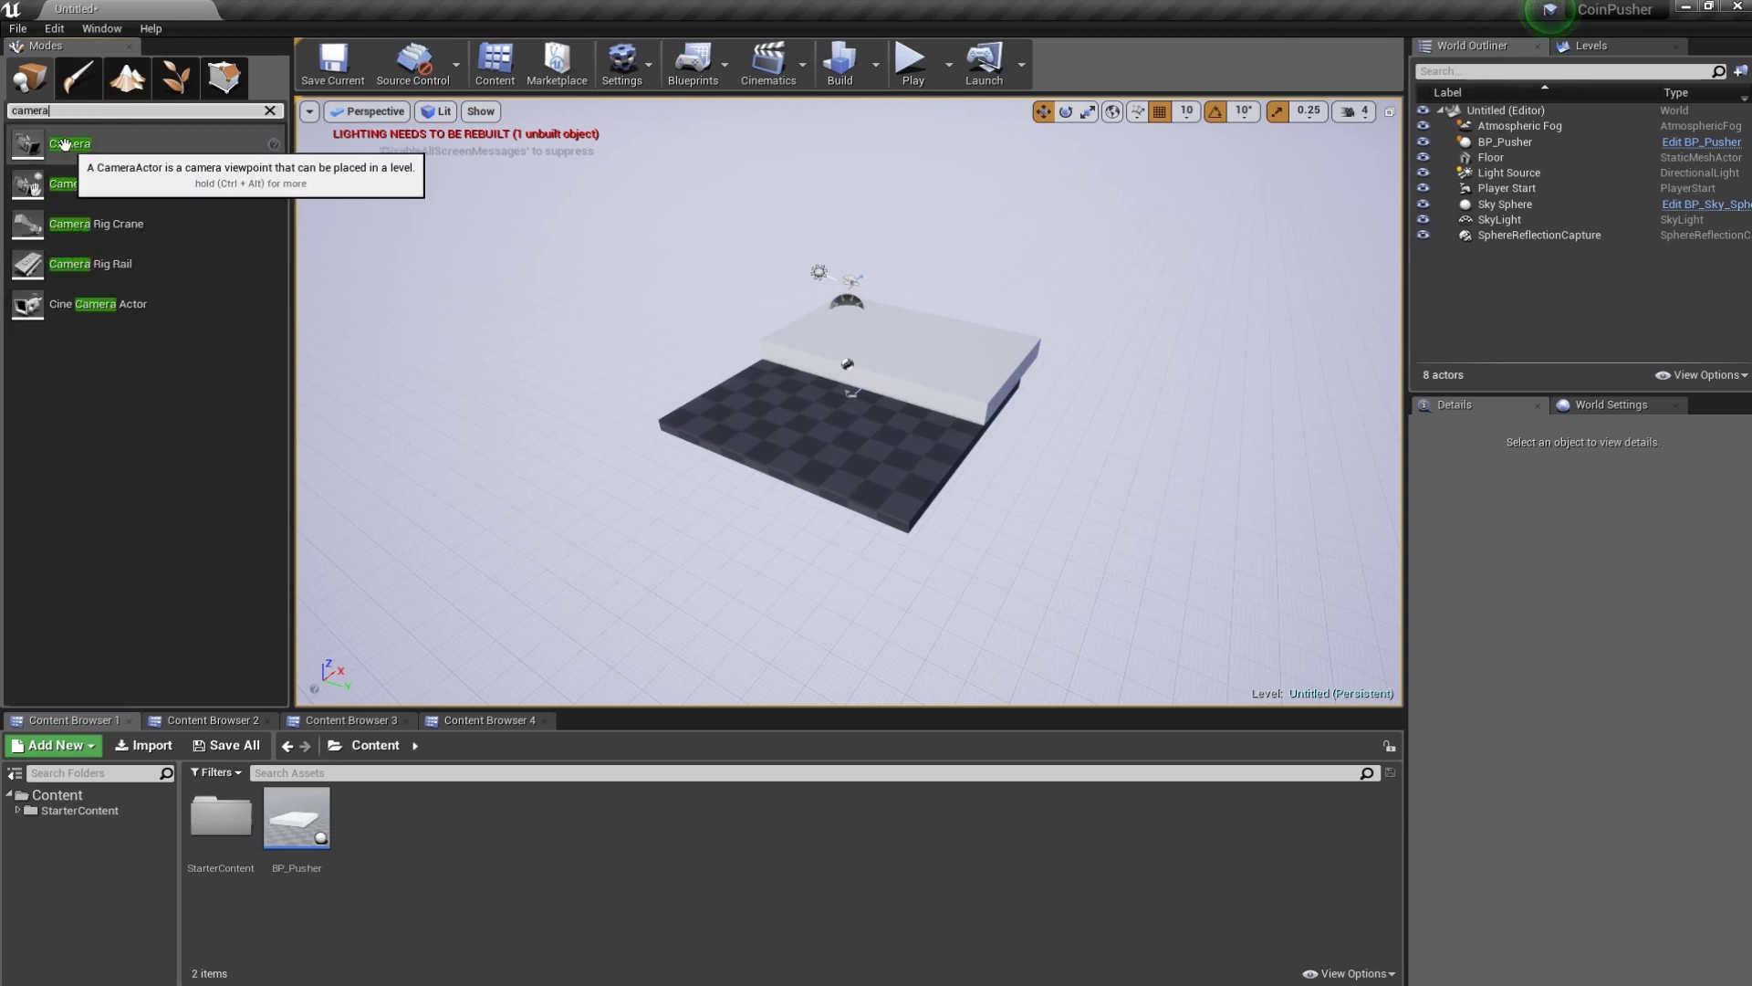
{"action": "left_click_drag", "start_coordinate": [123, 148], "coordinate": [748, 499]}
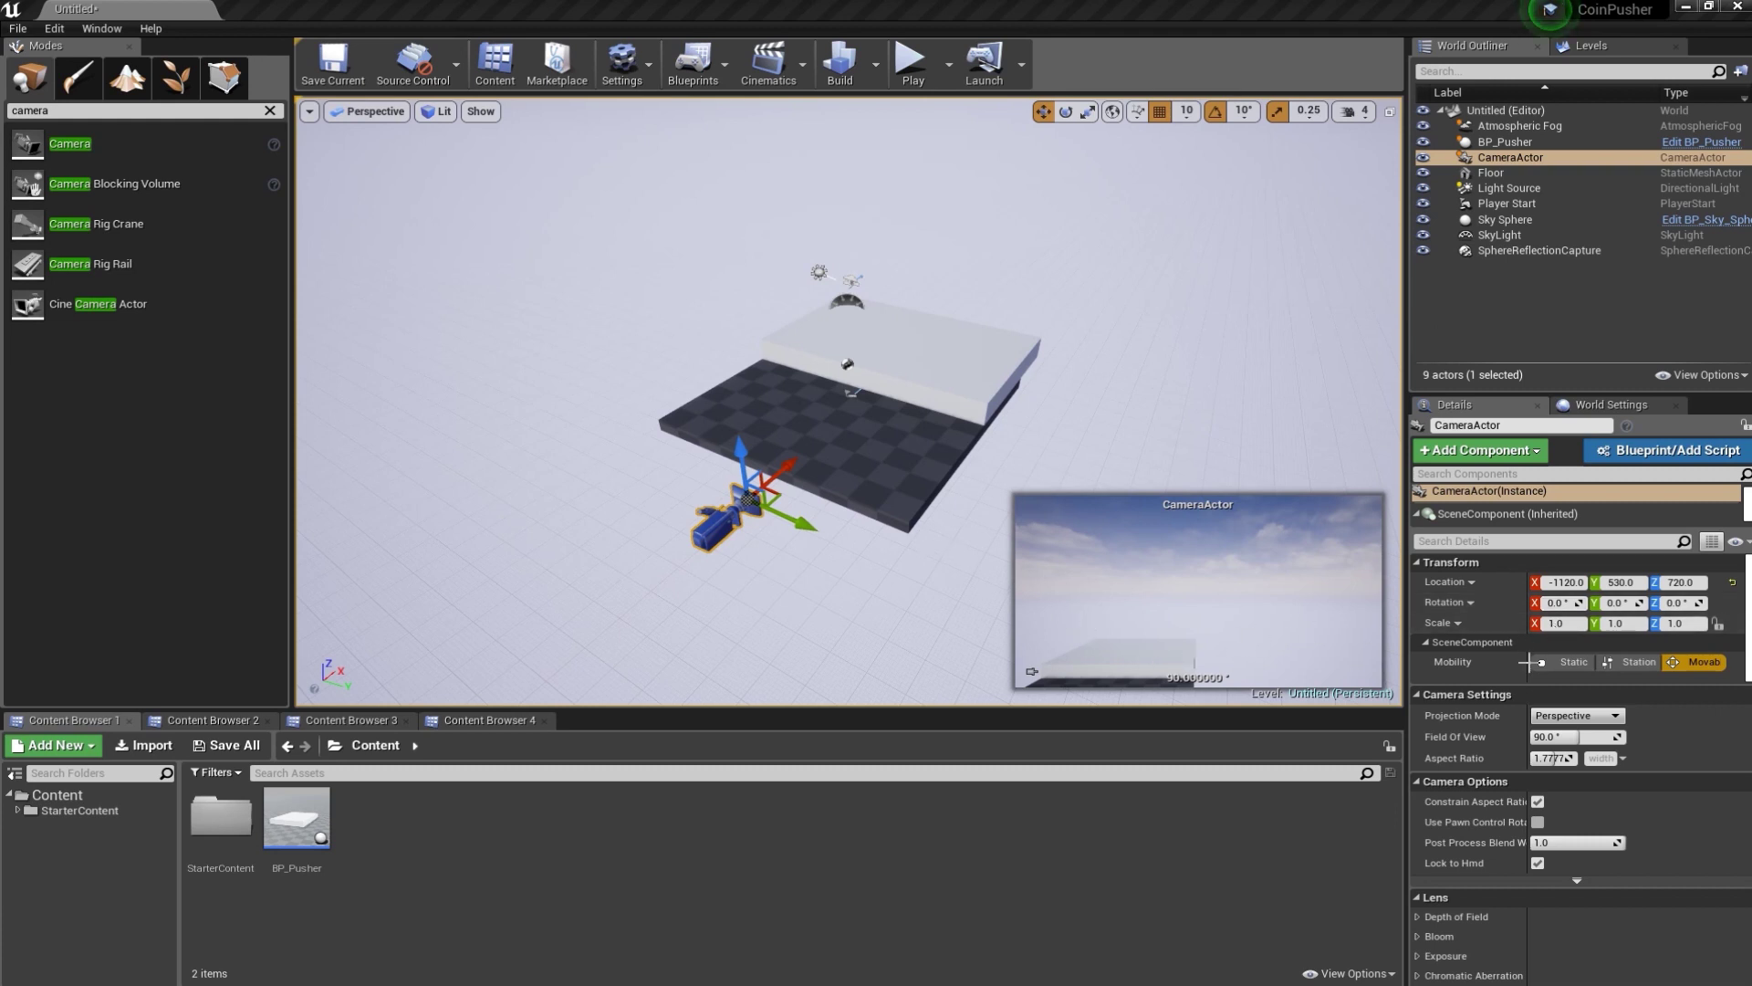
{"action": "left_click", "coordinate": [1569, 583]}
{"action": "type", "text": "-1800"}
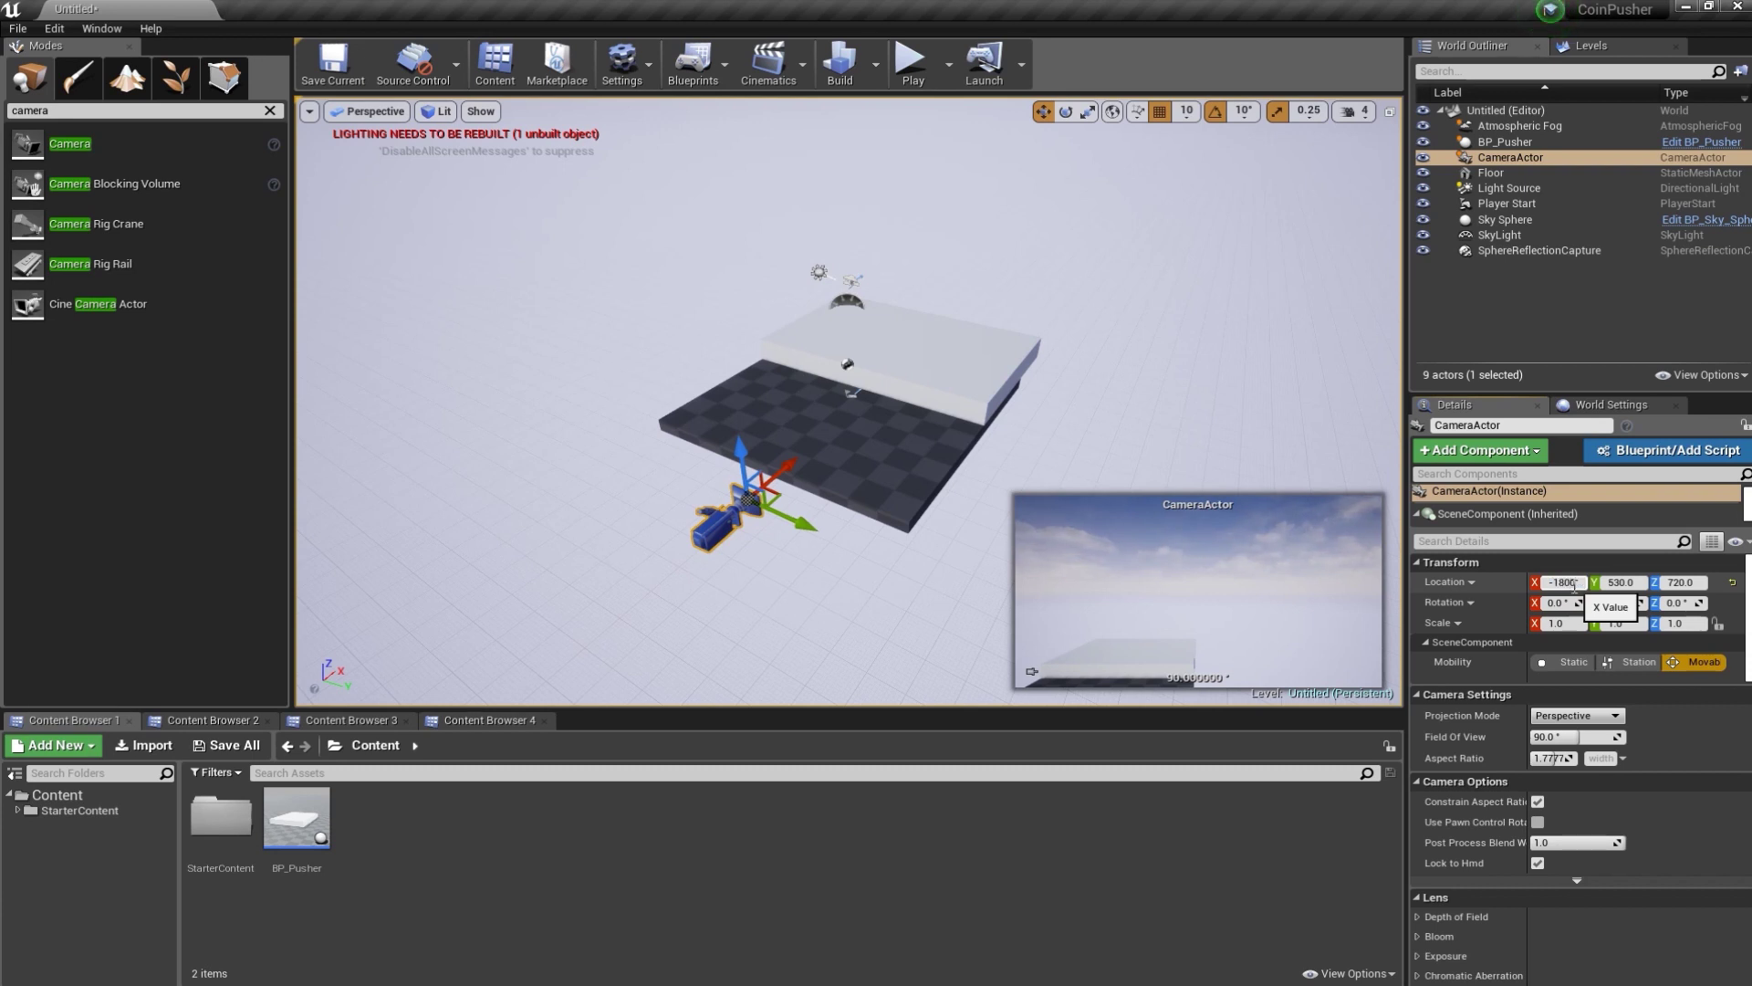
{"action": "key", "text": "Return"}
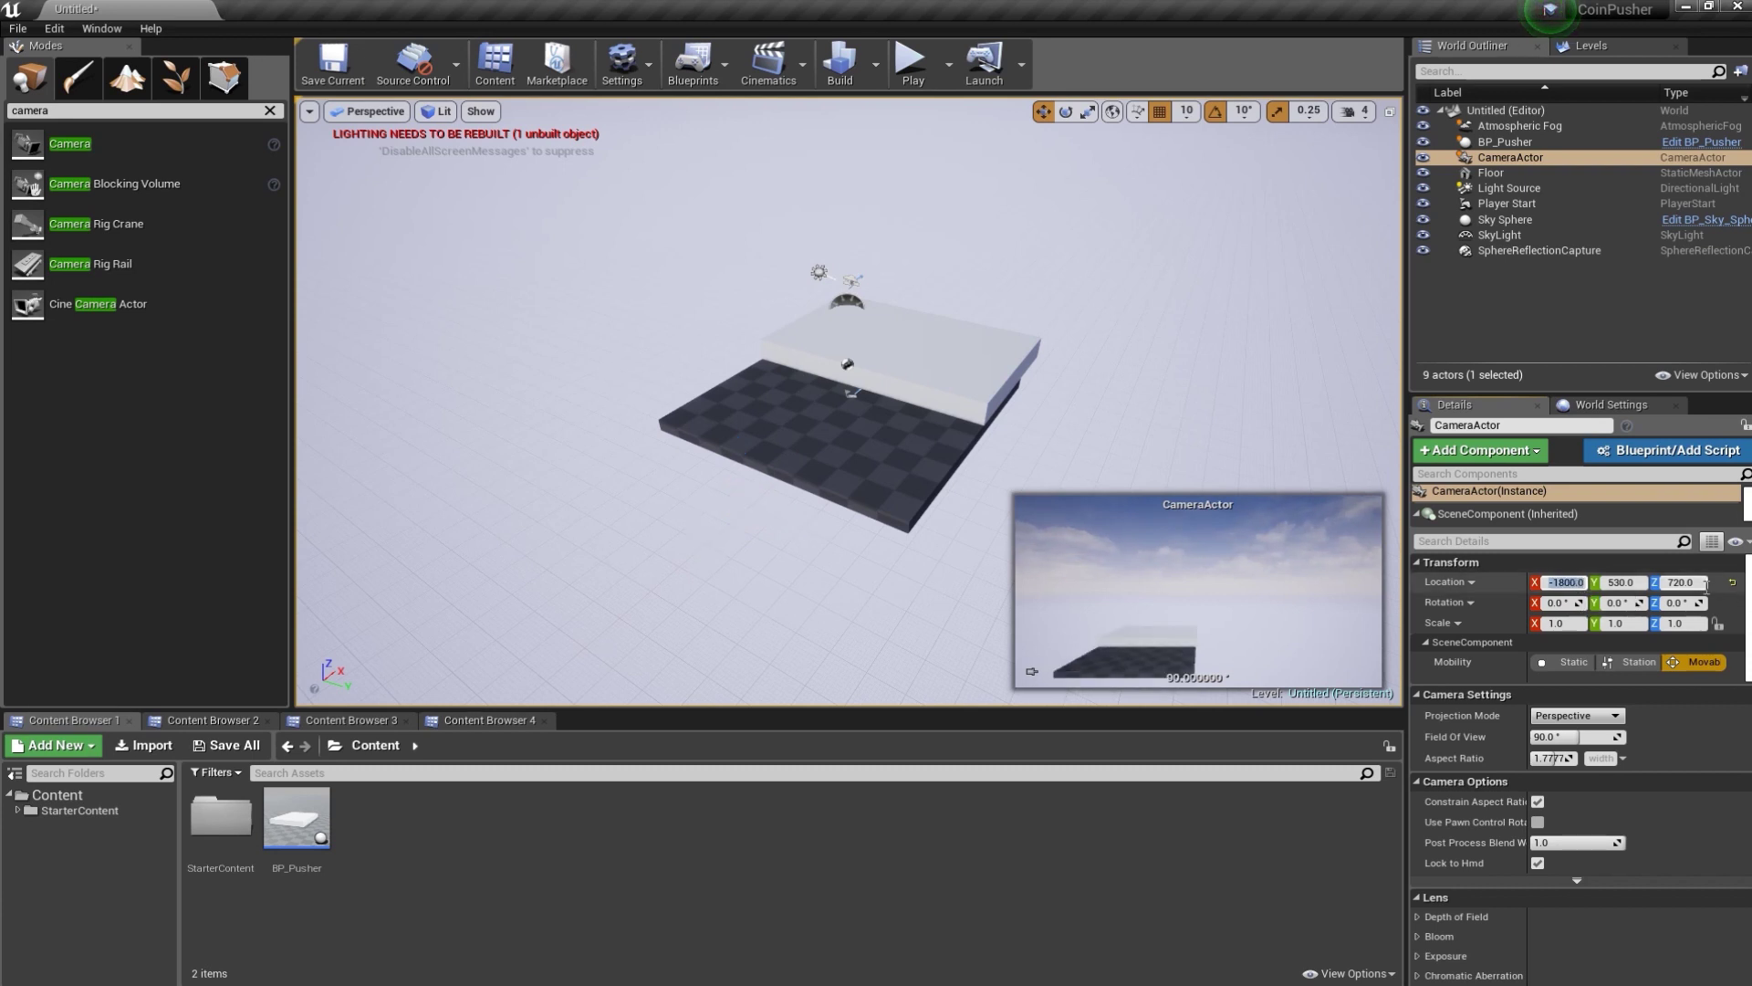
{"action": "left_click", "coordinate": [1693, 584]}
{"action": "type", "text": "1034"}
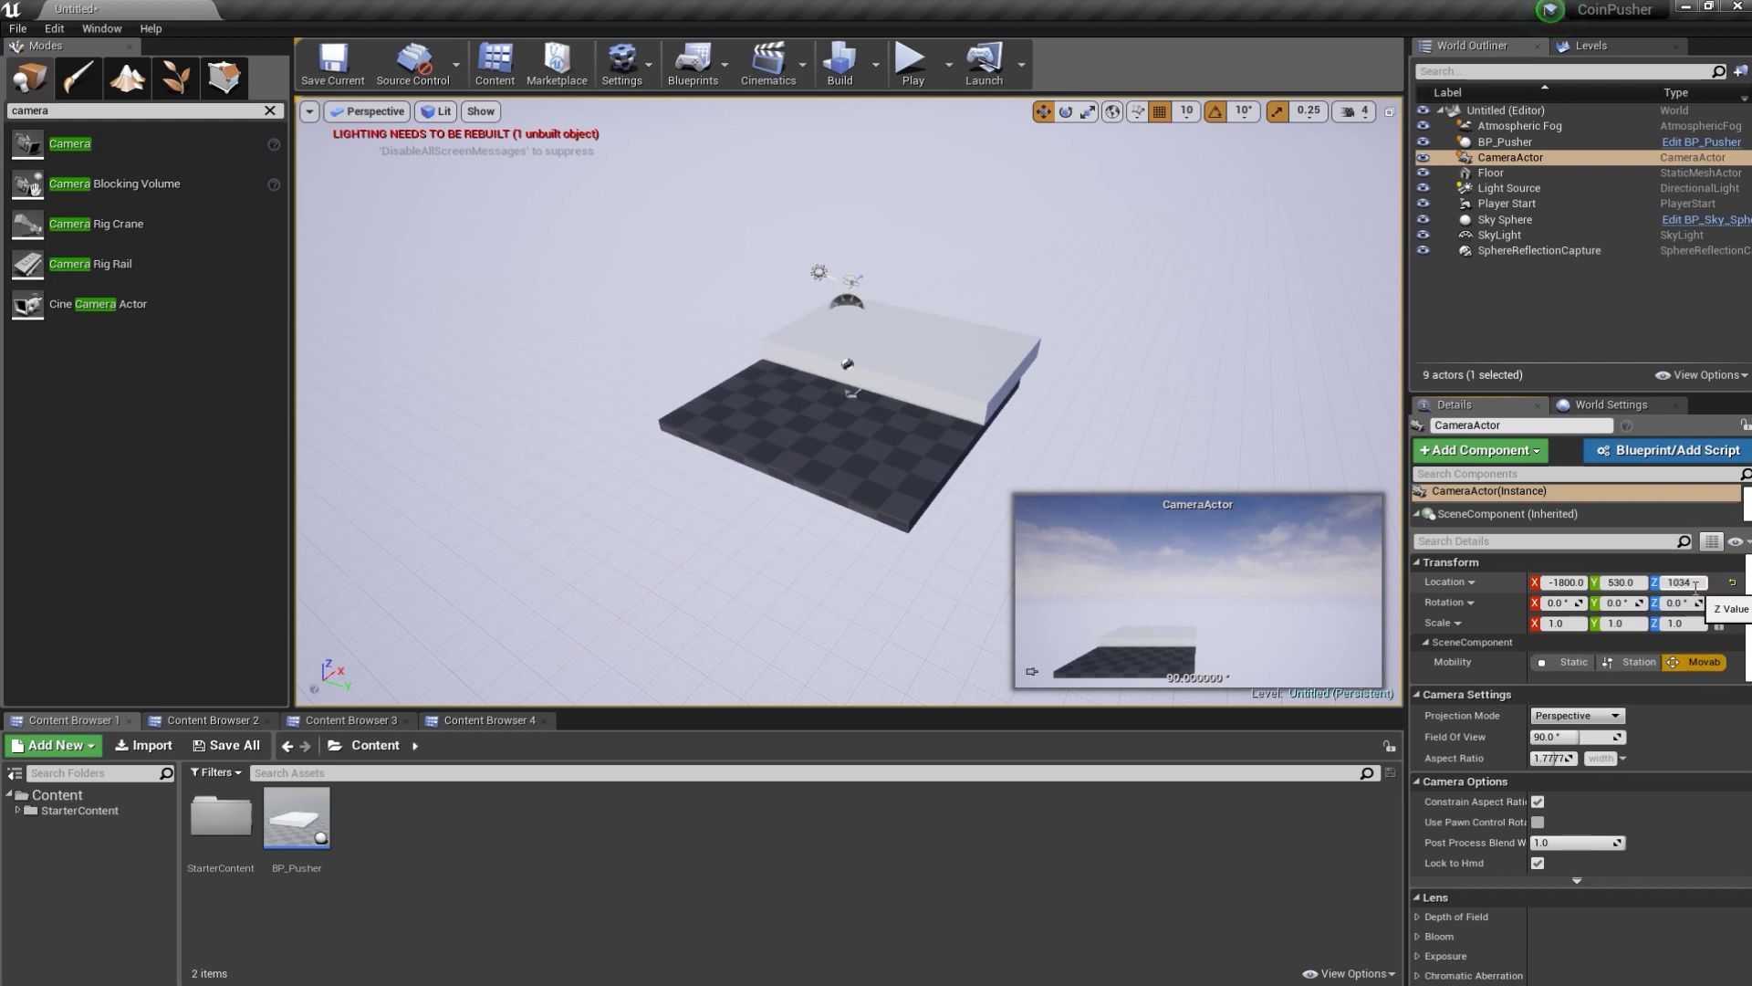
{"action": "key", "text": "Return"}
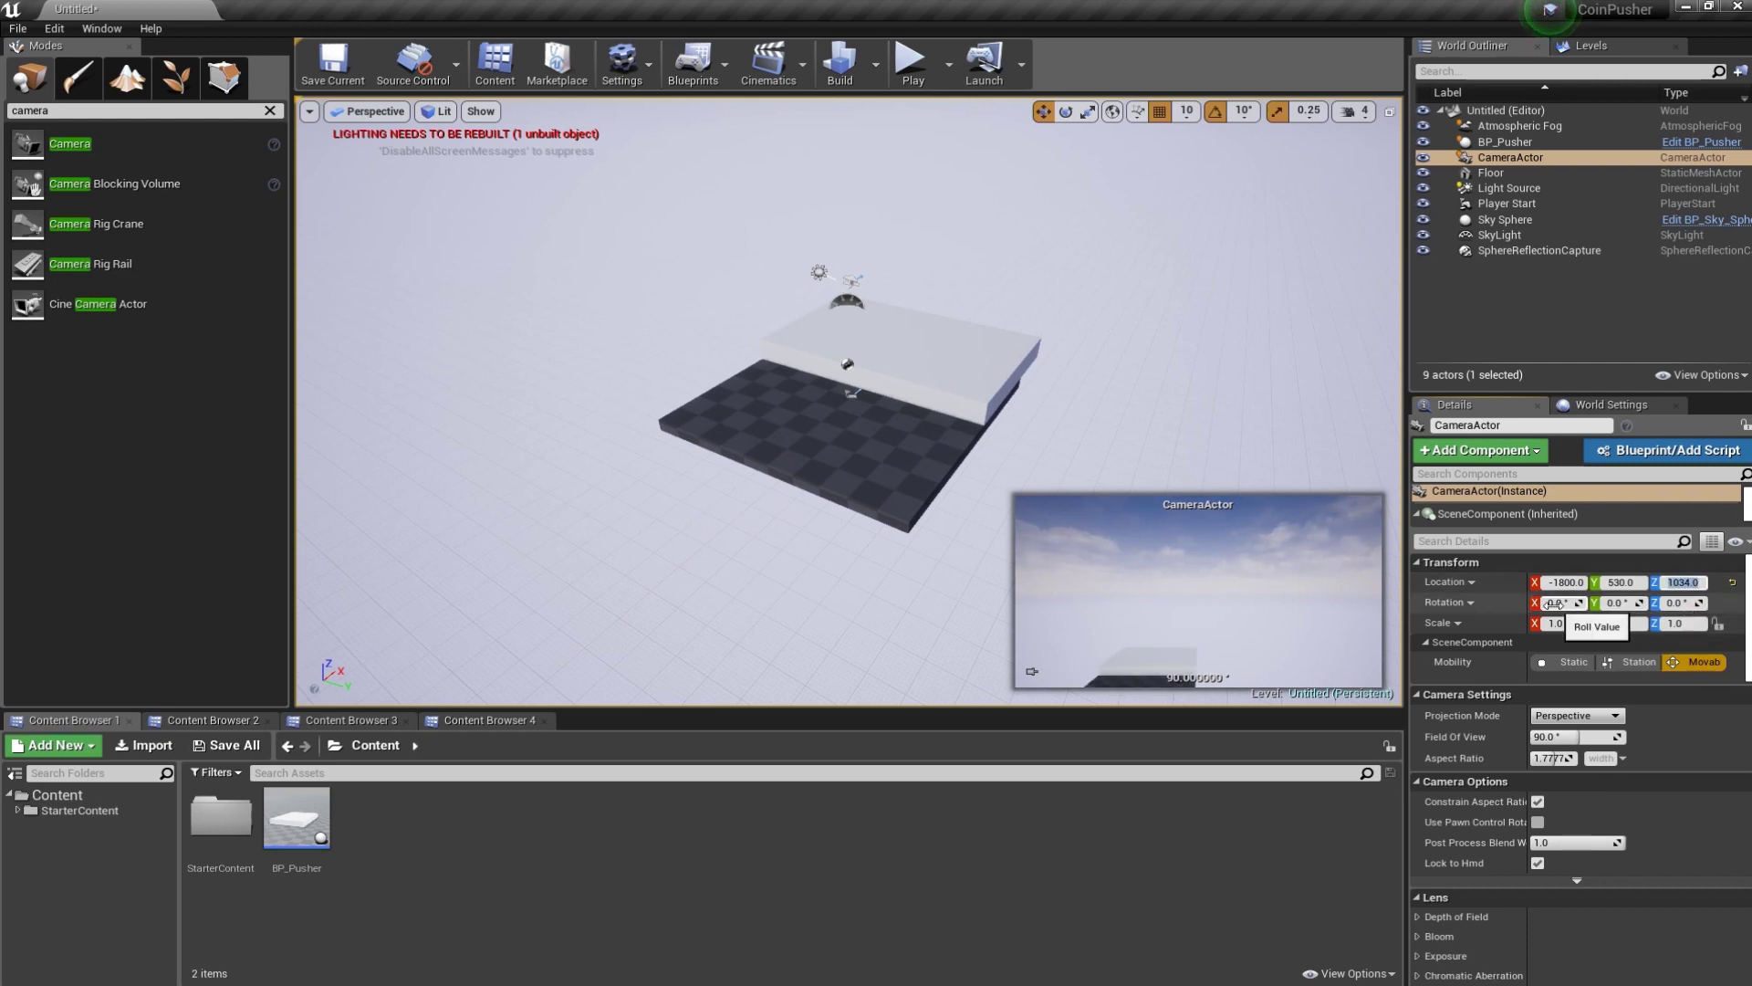
- Pitch the camera down 25° and centre it at Y 0
{"action": "left_click", "coordinate": [1630, 603]}
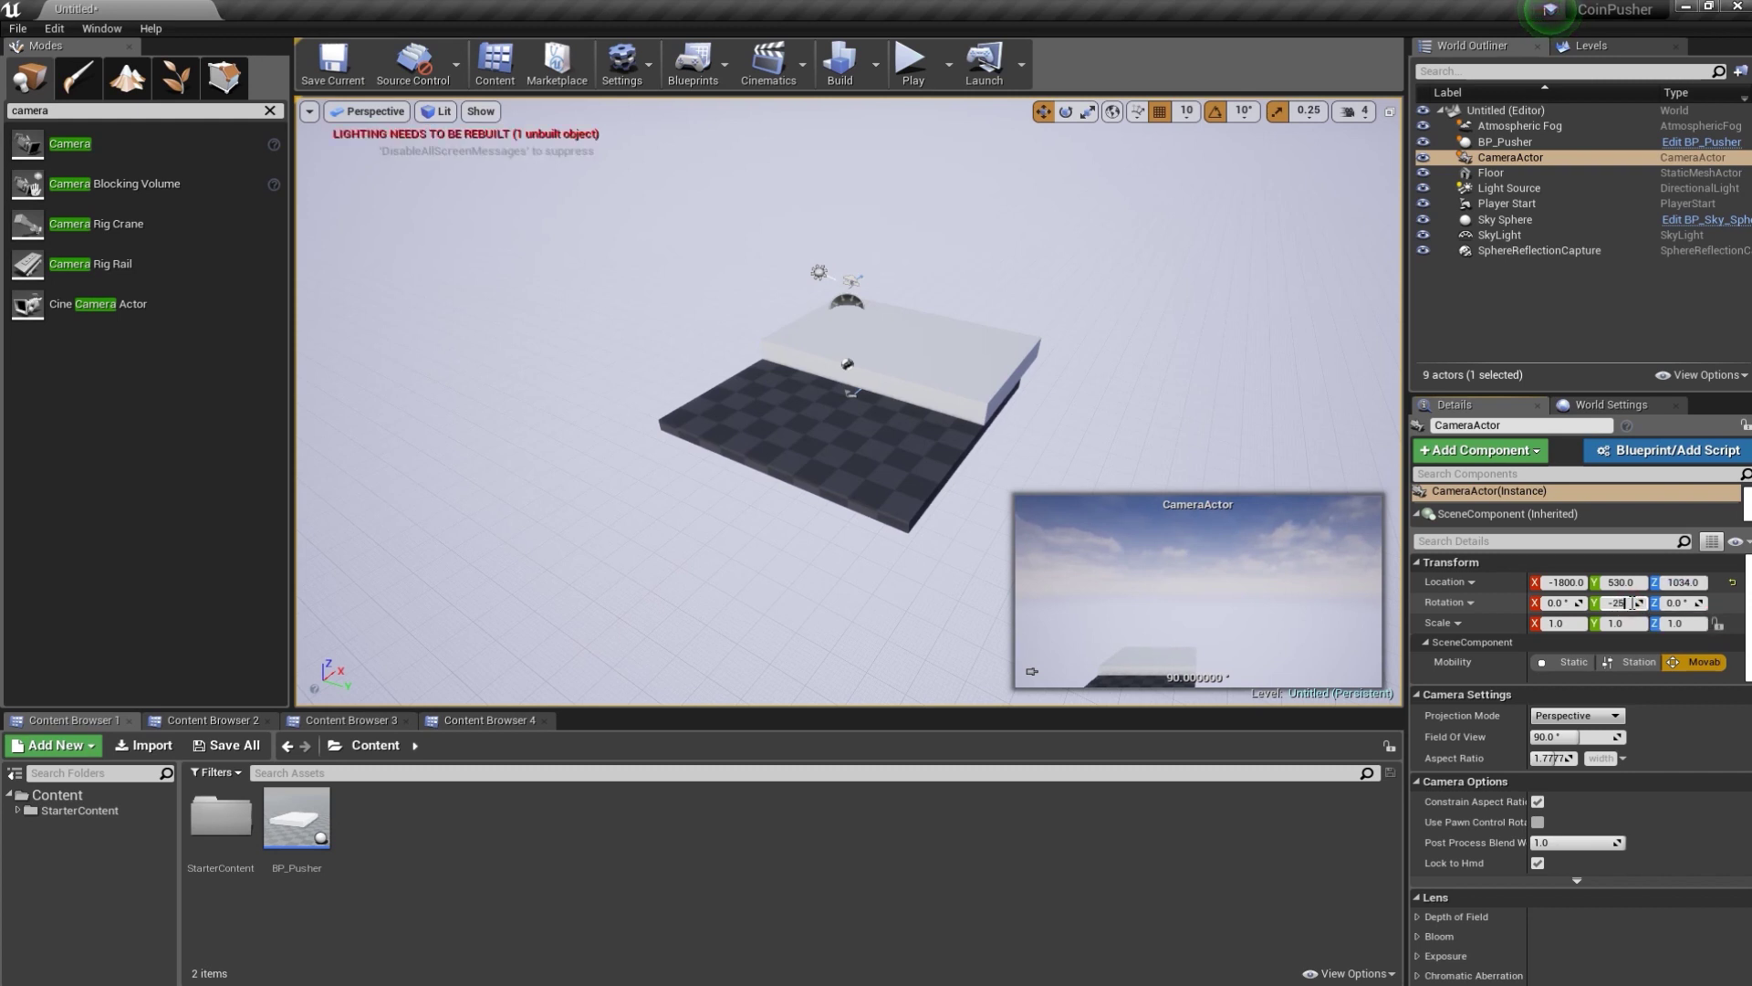
{"action": "key", "text": "Return"}
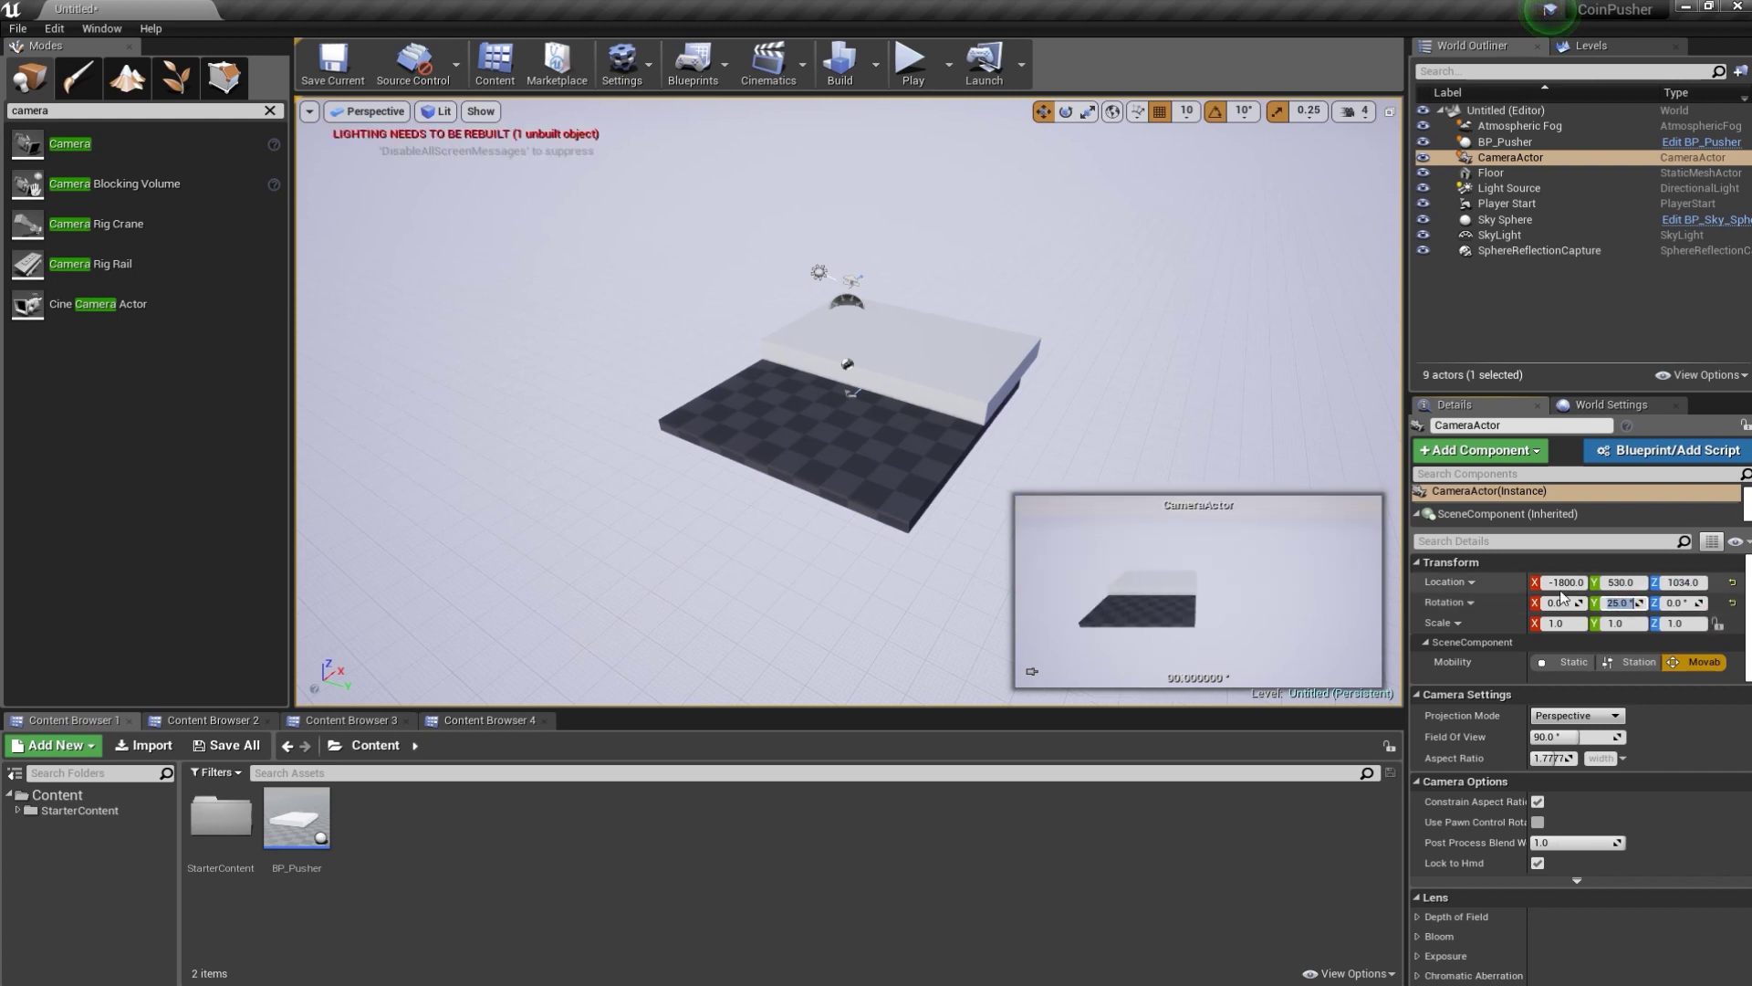
{"action": "left_click", "coordinate": [1630, 582]}
{"action": "type", "text": "0"}
{"action": "key", "text": "Return"}
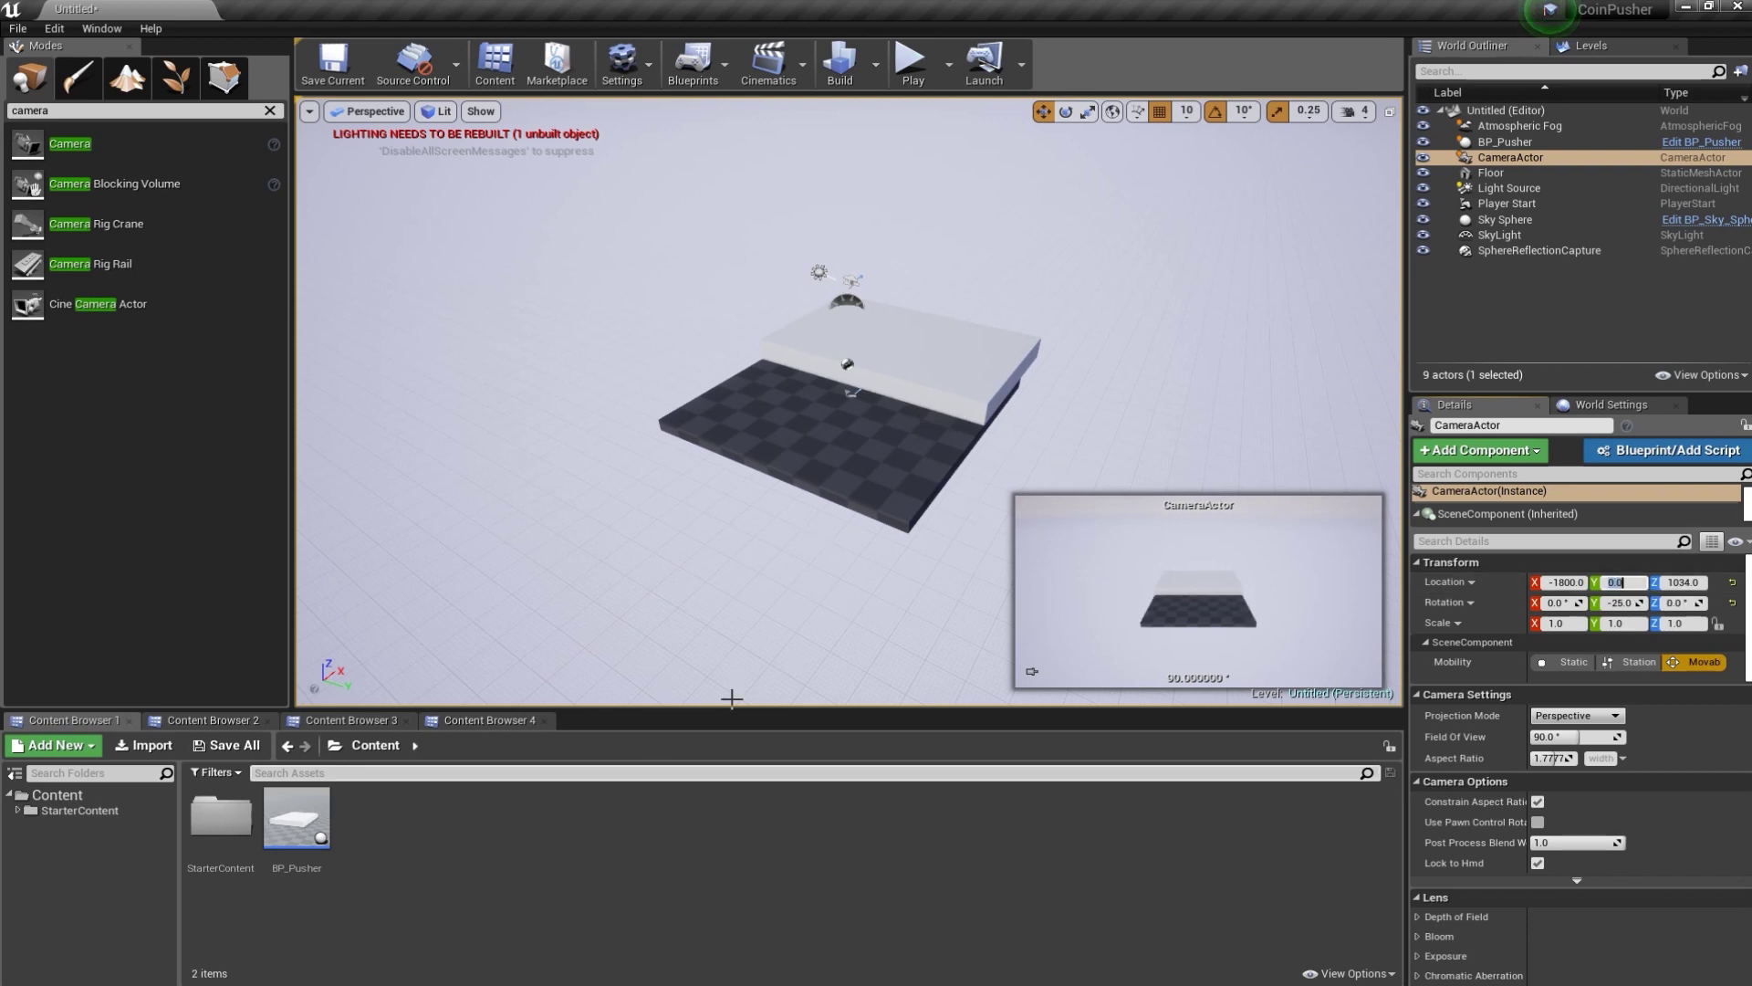
{"action": "left_click", "coordinate": [1496, 163]}
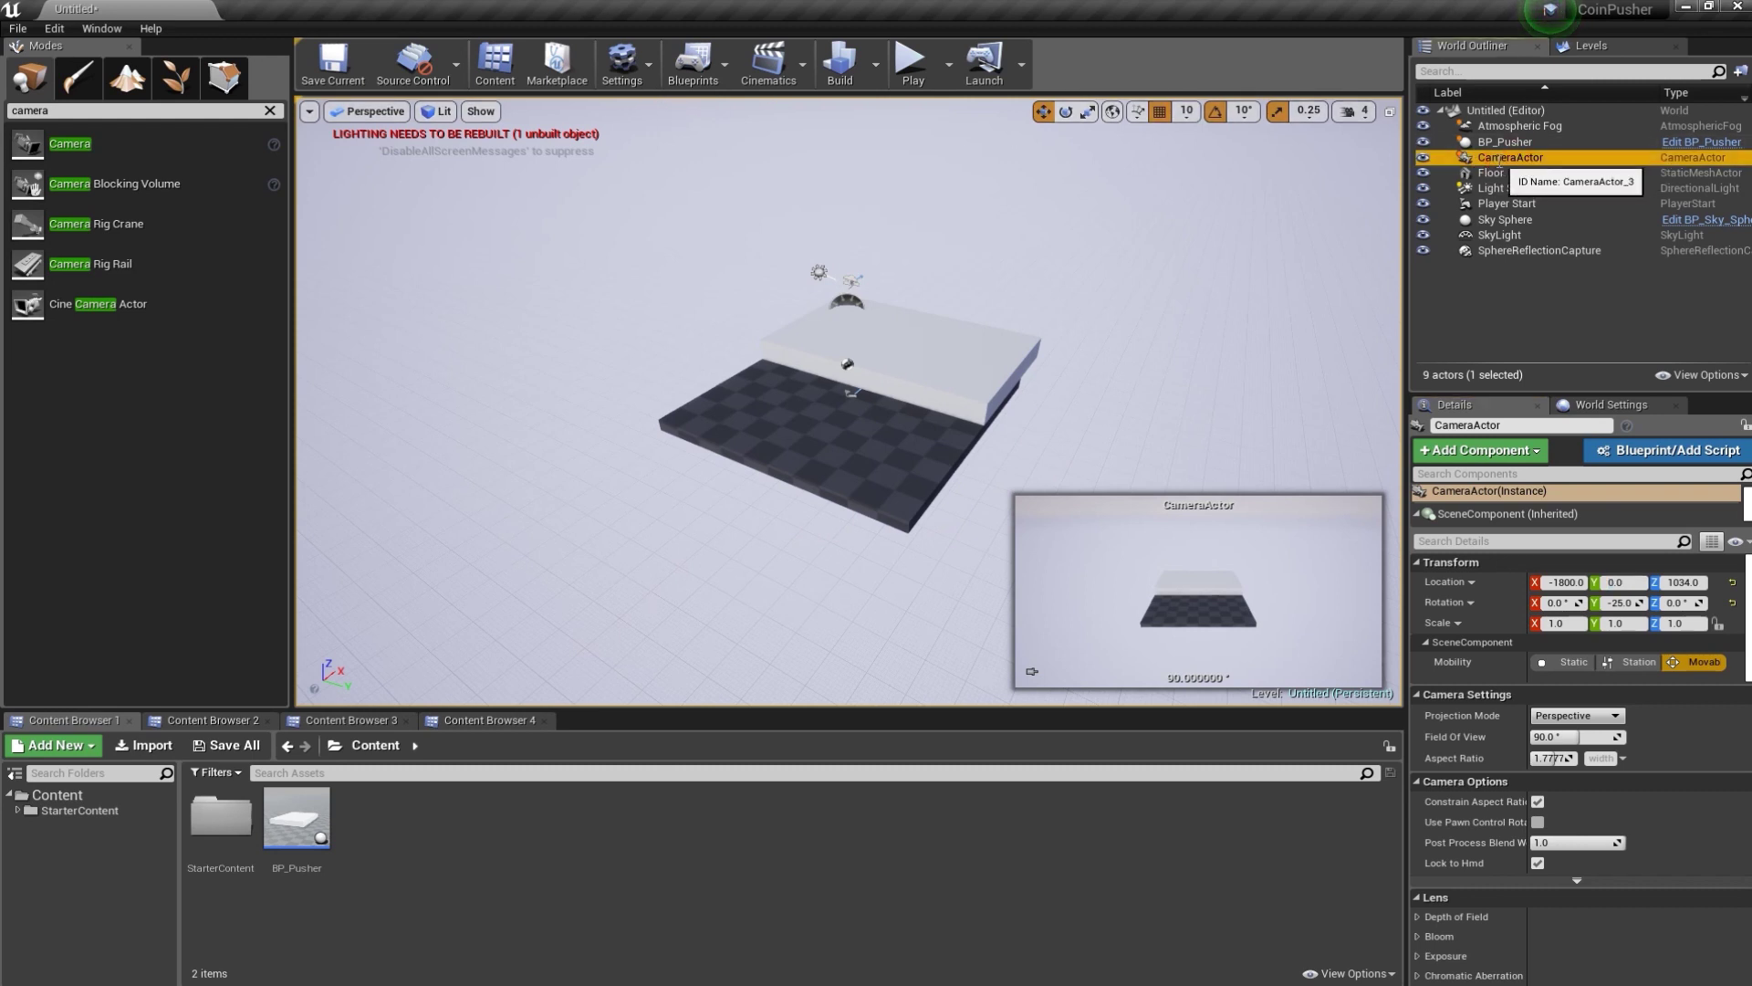
- Rename the CameraActor in the World Outliner to CoinPusherCameraActor
{"action": "left_click", "coordinate": [1499, 167]}
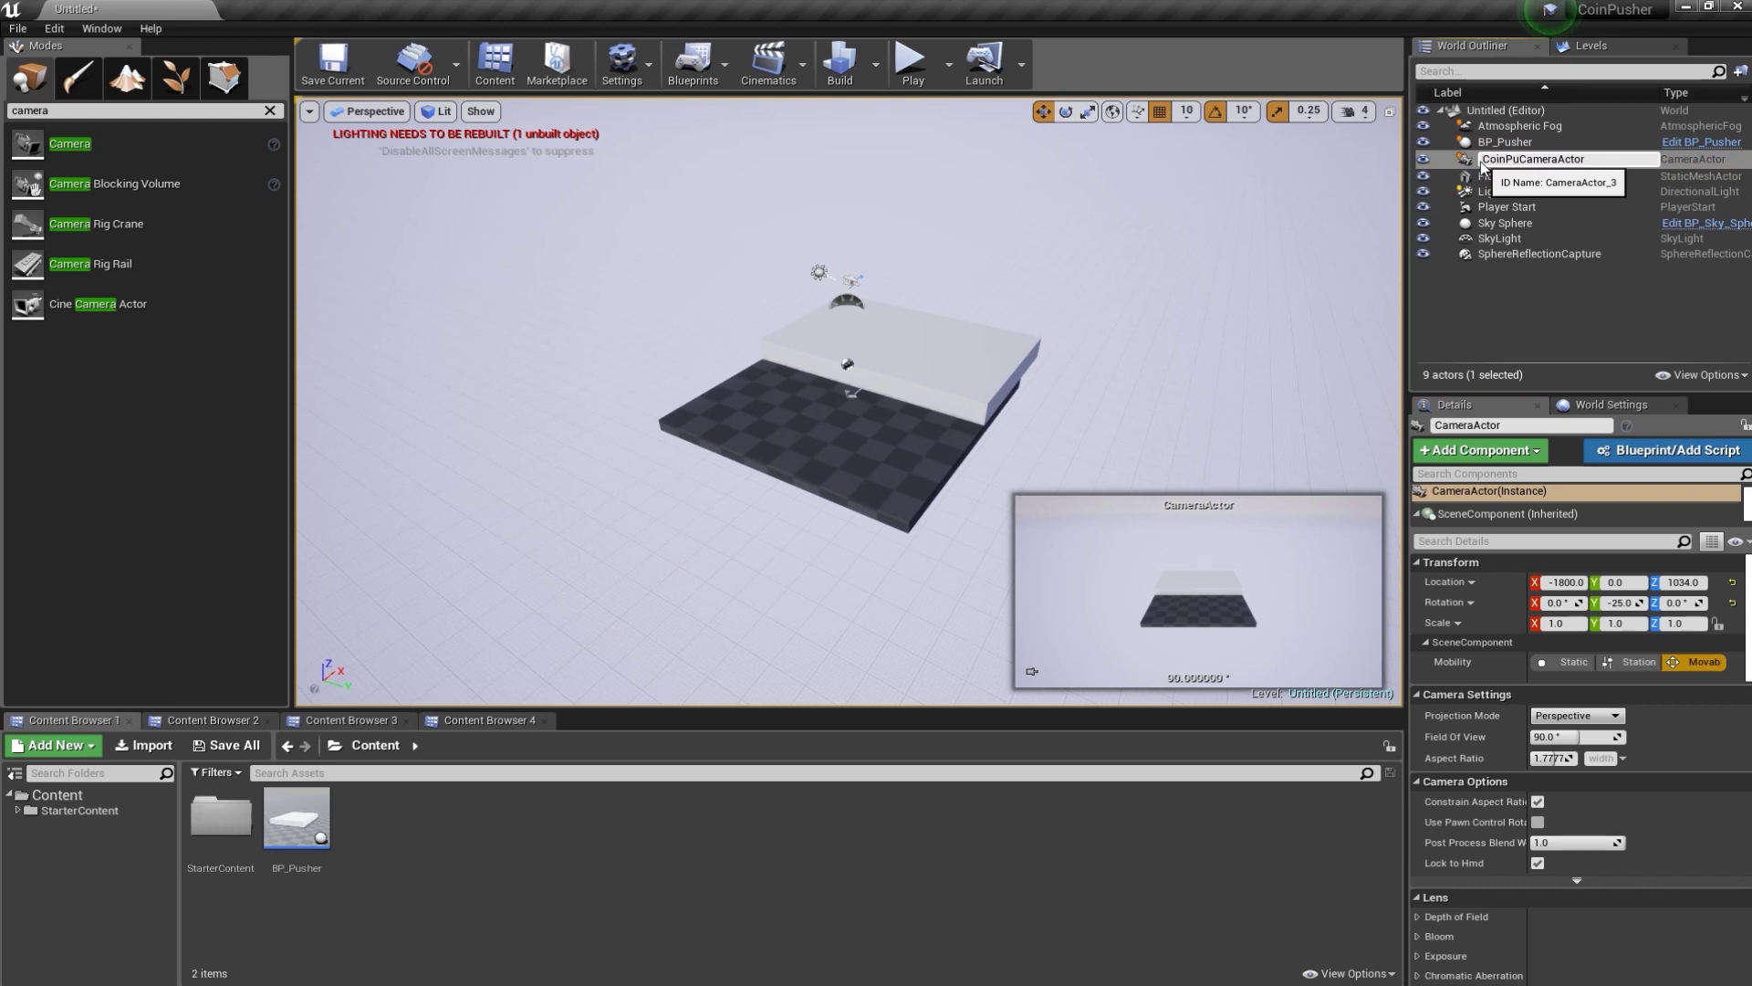
{"action": "type", "text": "sher"}
{"action": "key", "text": "Return"}
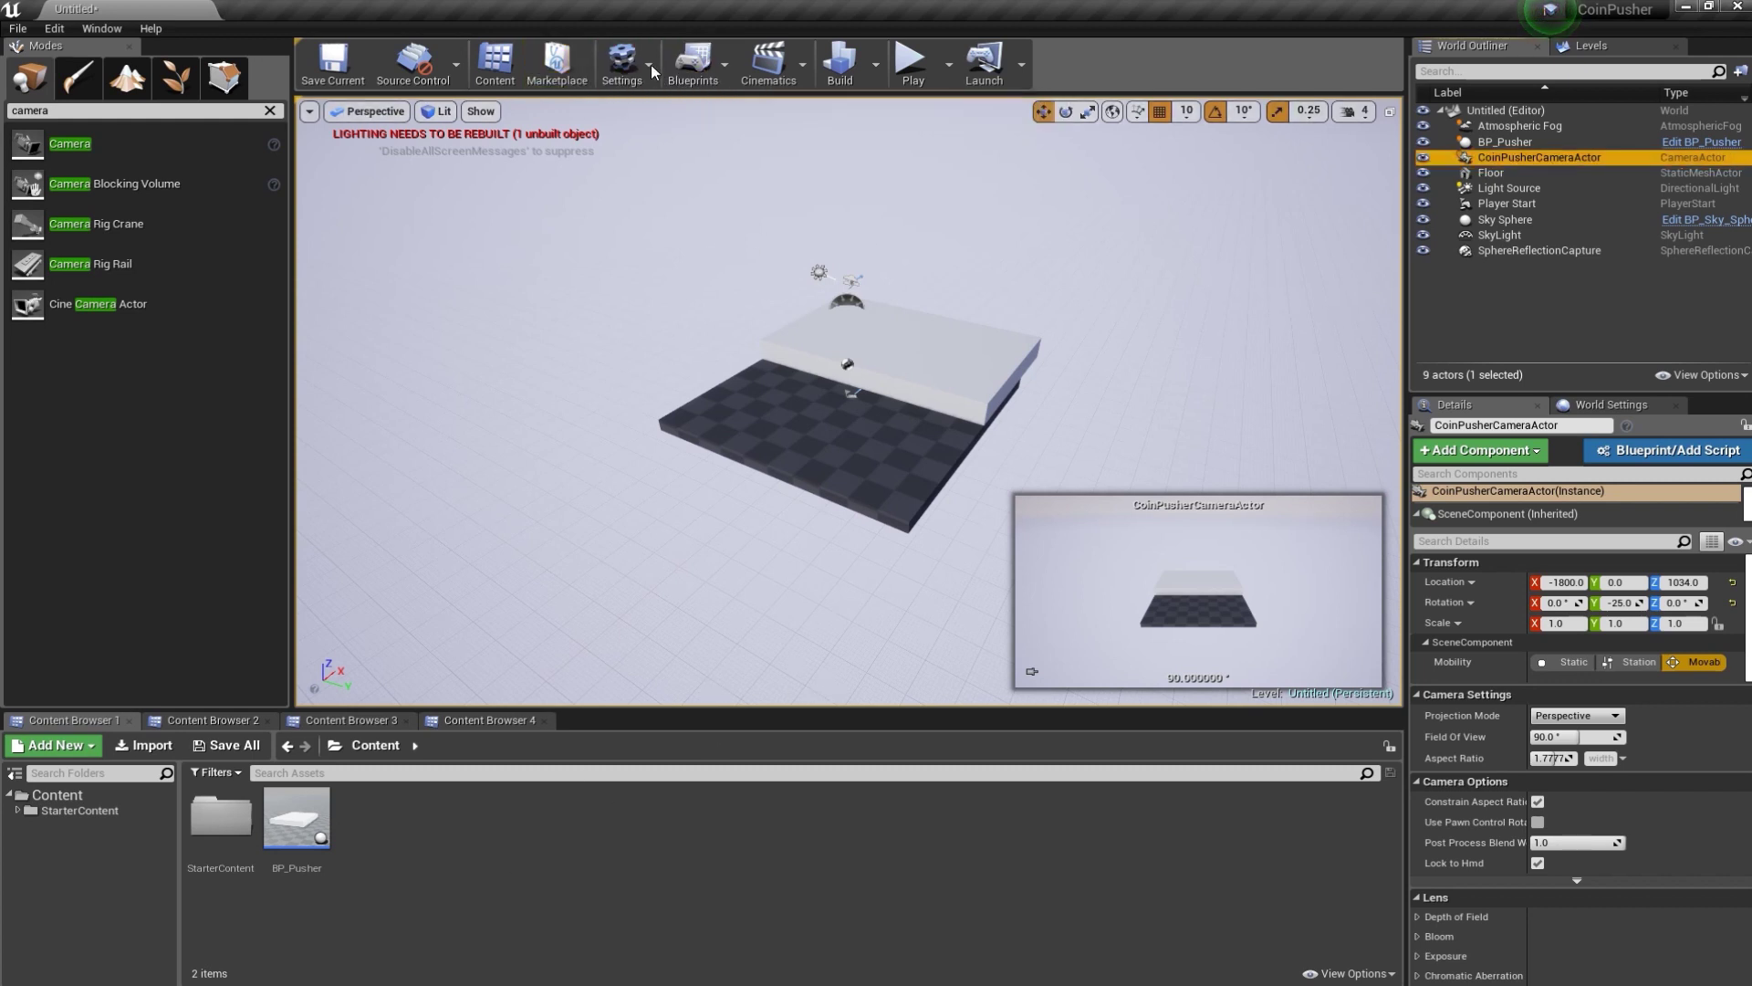
{"action": "left_click", "coordinate": [726, 84]}
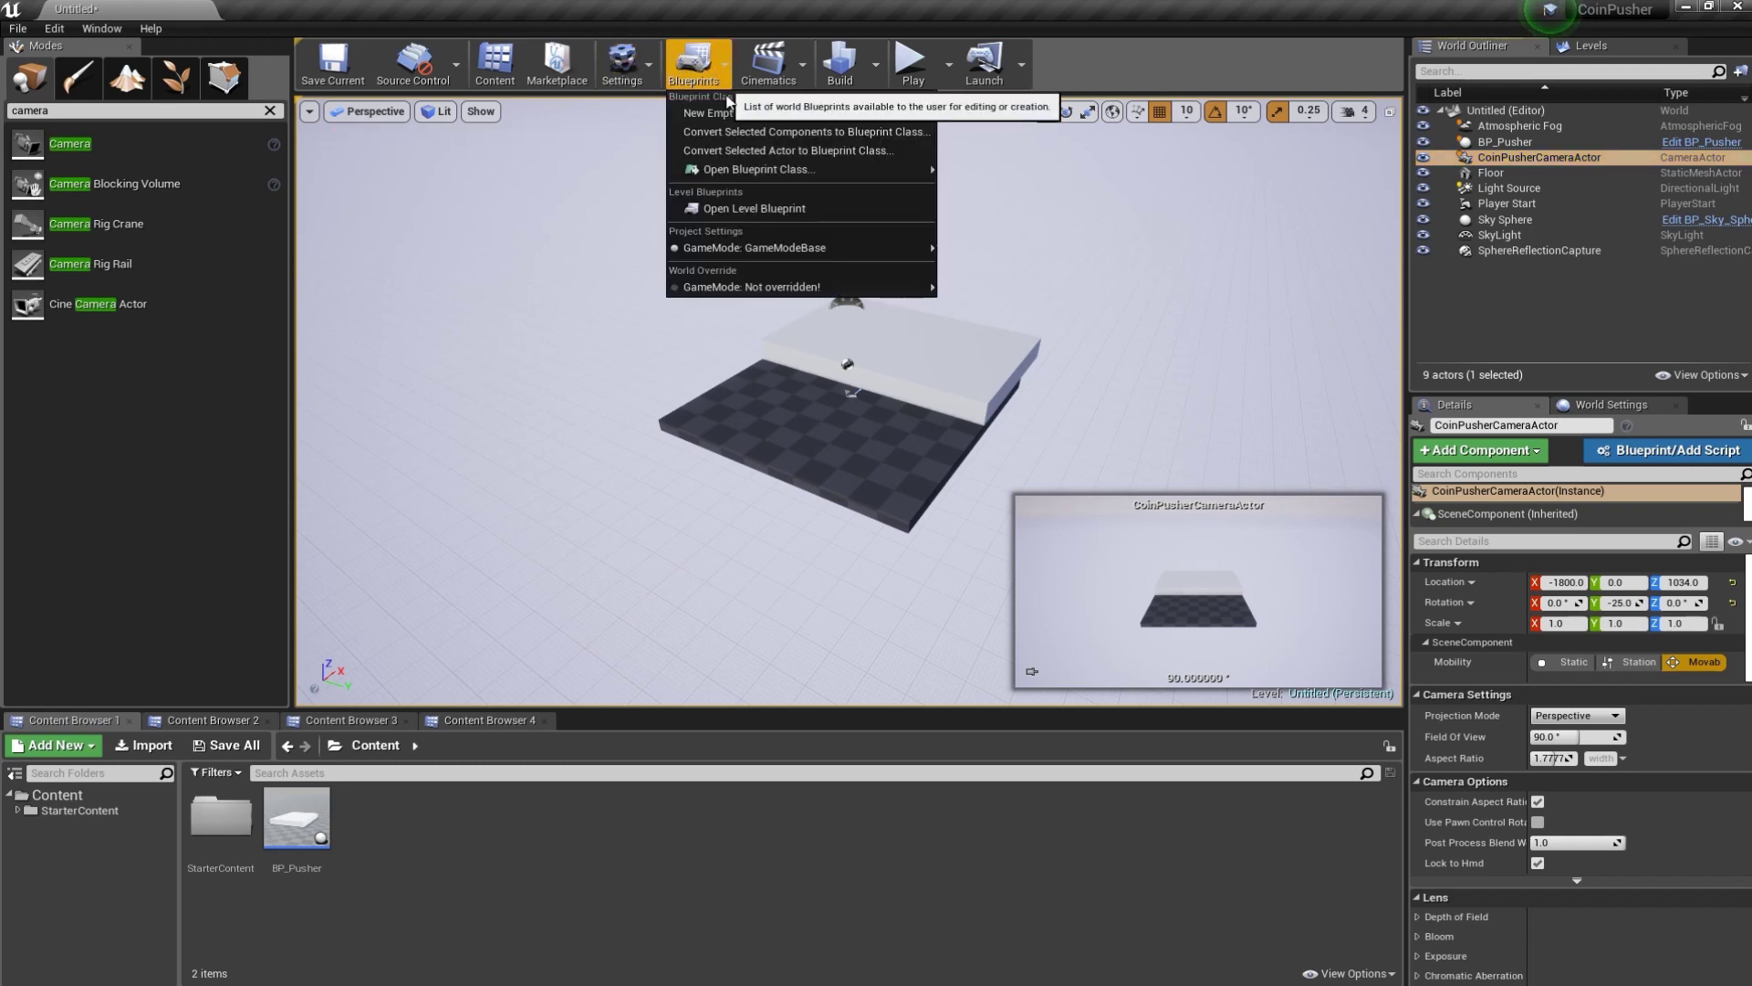
- Add a CoinPusherCameraActor reference node to the Level Blueprint graph
{"action": "left_click", "coordinate": [785, 208]}
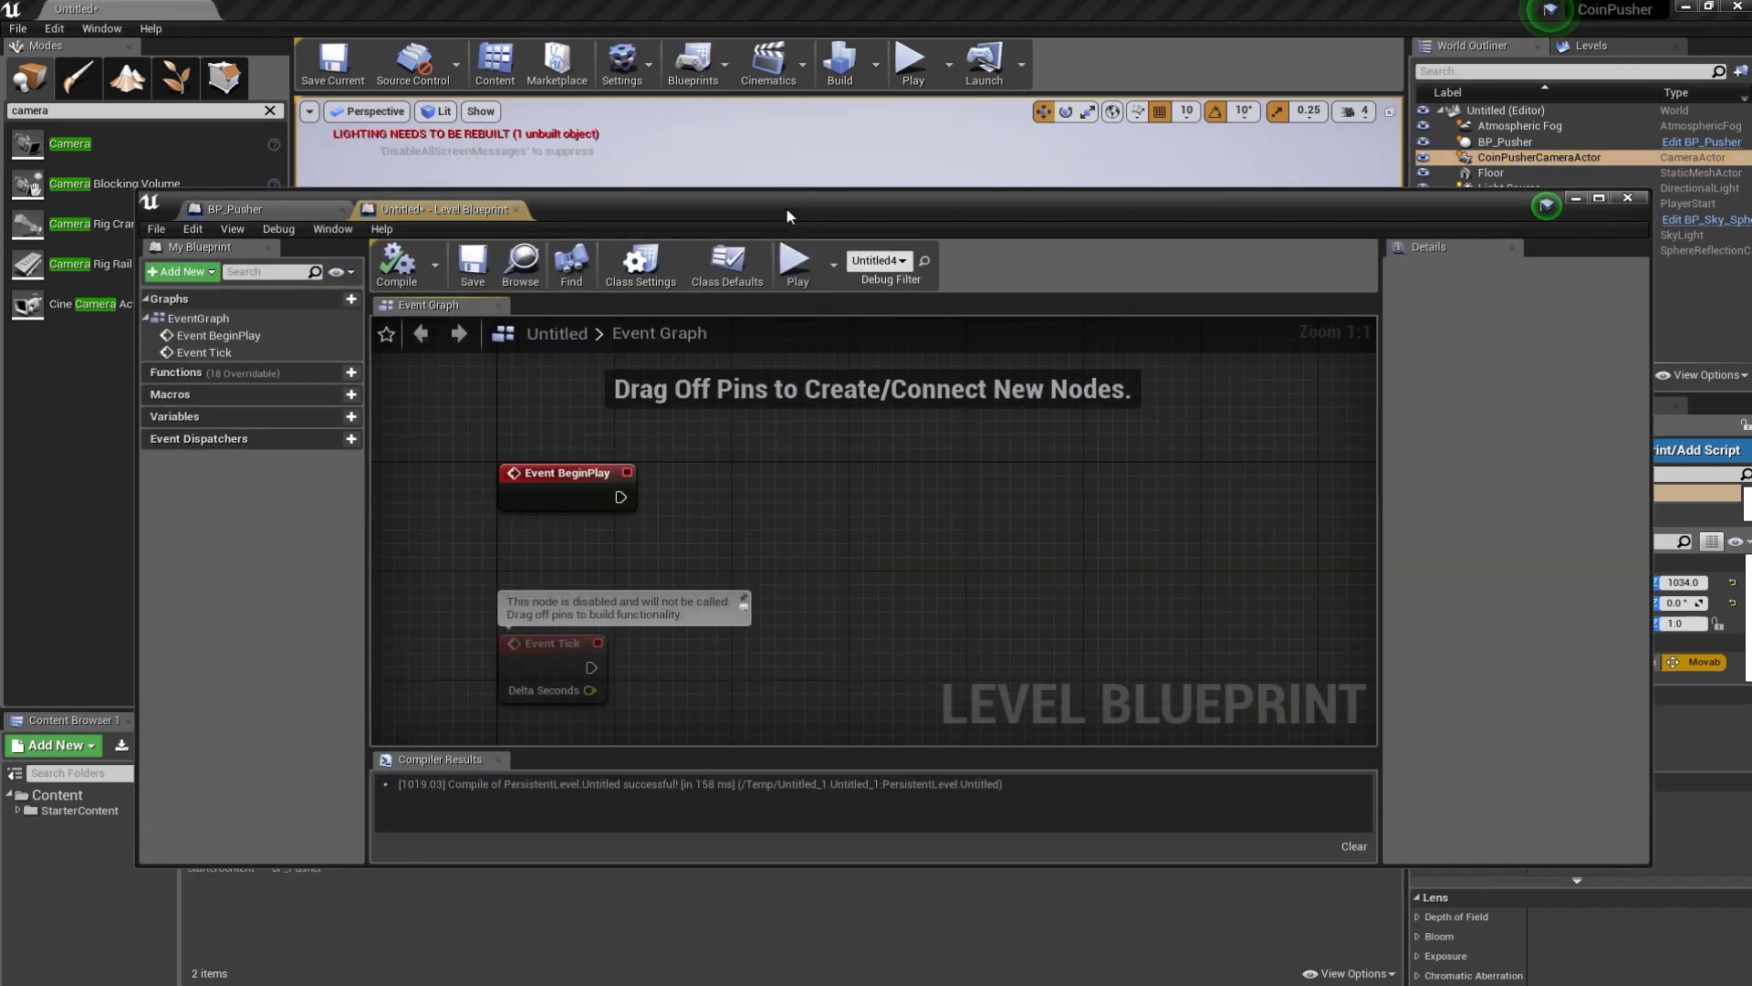
{"action": "right_click", "coordinate": [825, 510]}
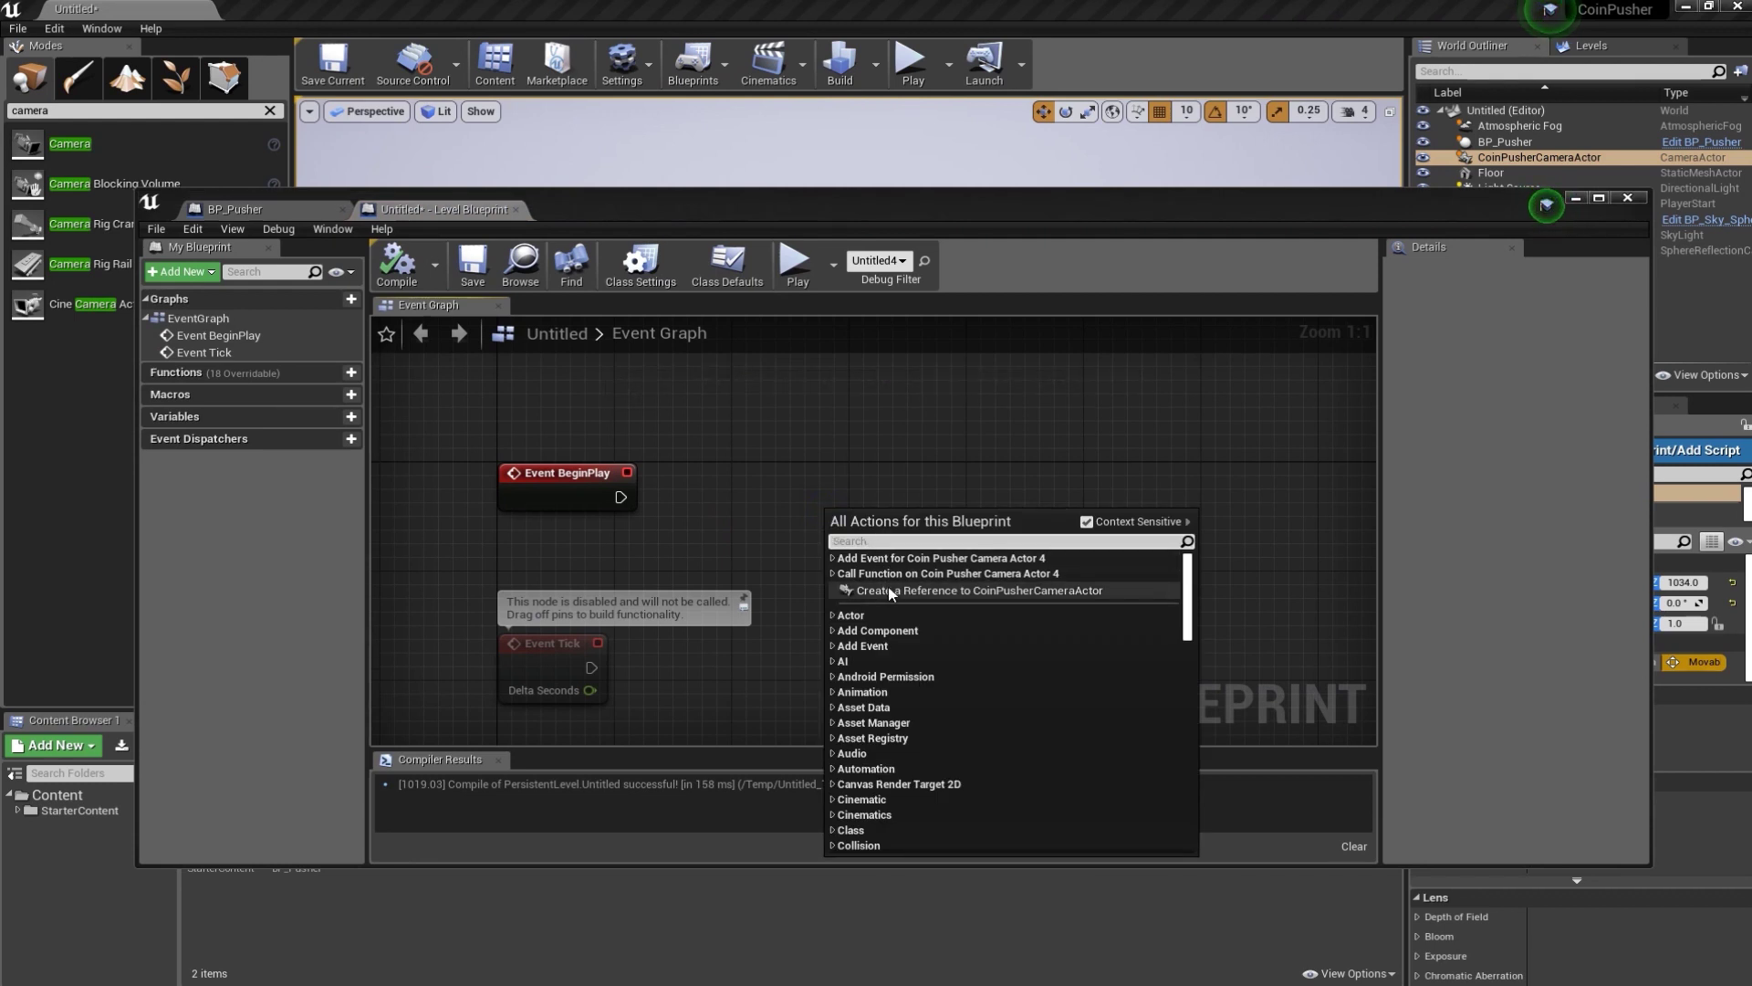
{"action": "left_click", "coordinate": [997, 598]}
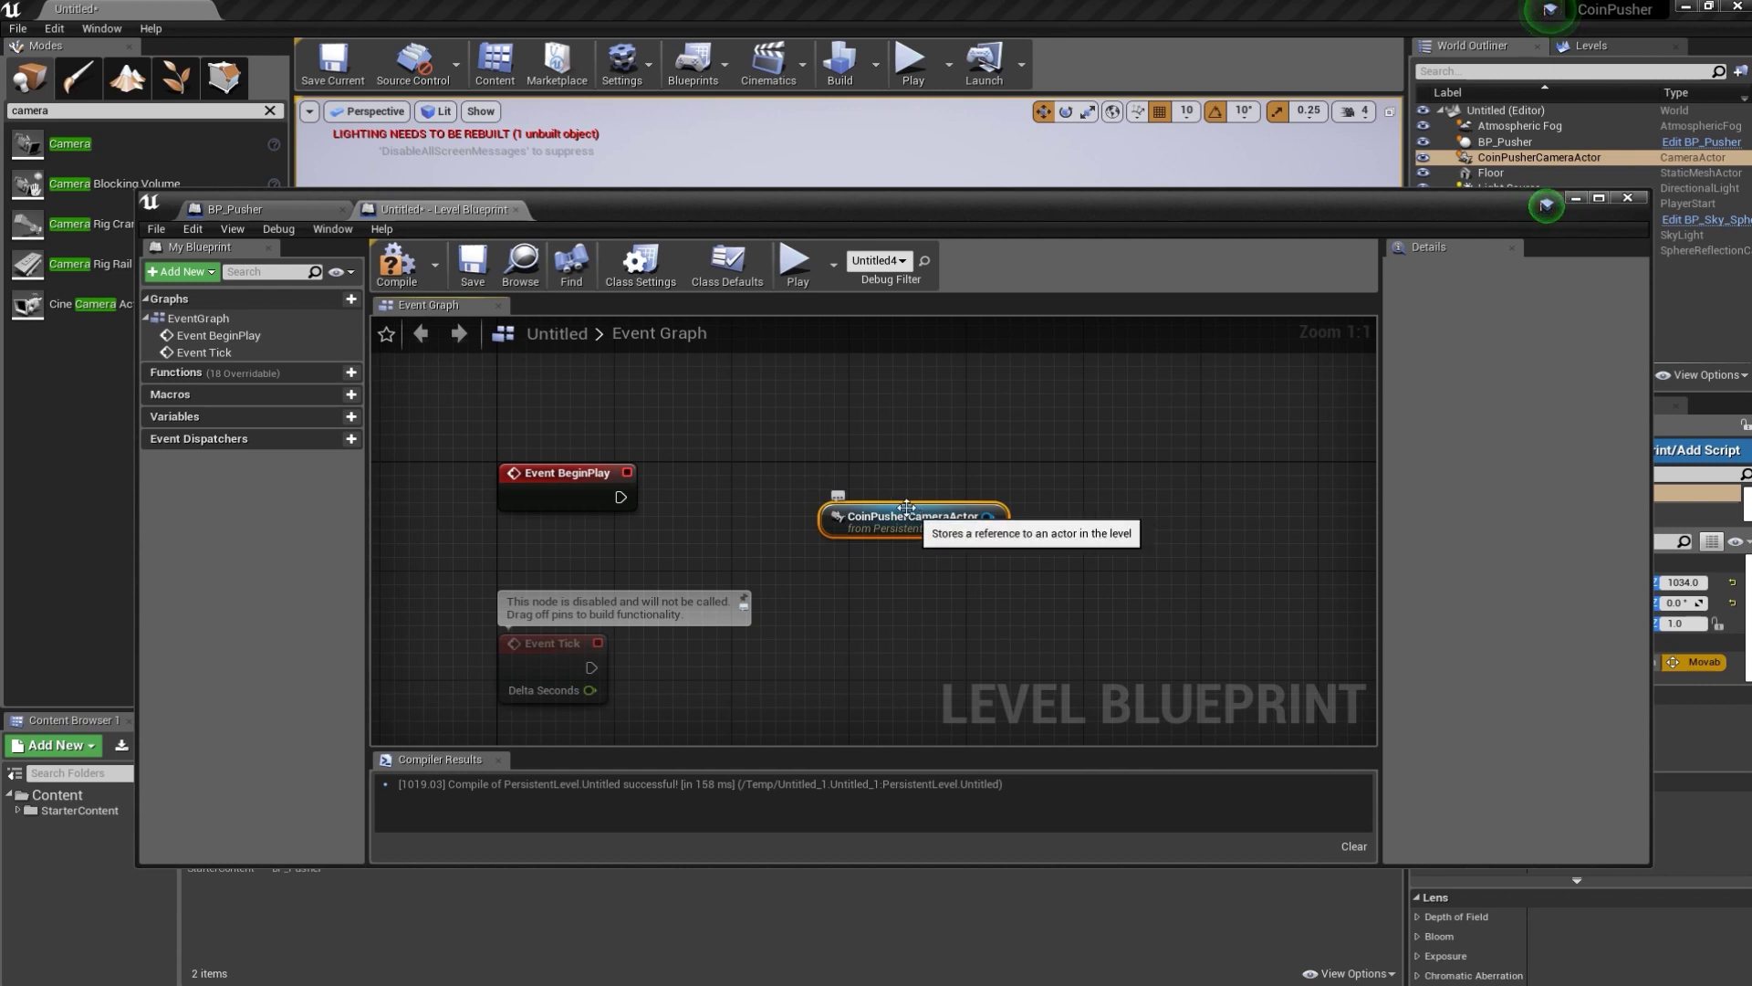
{"action": "left_click_drag", "start_coordinate": [922, 516], "coordinate": [687, 557]}
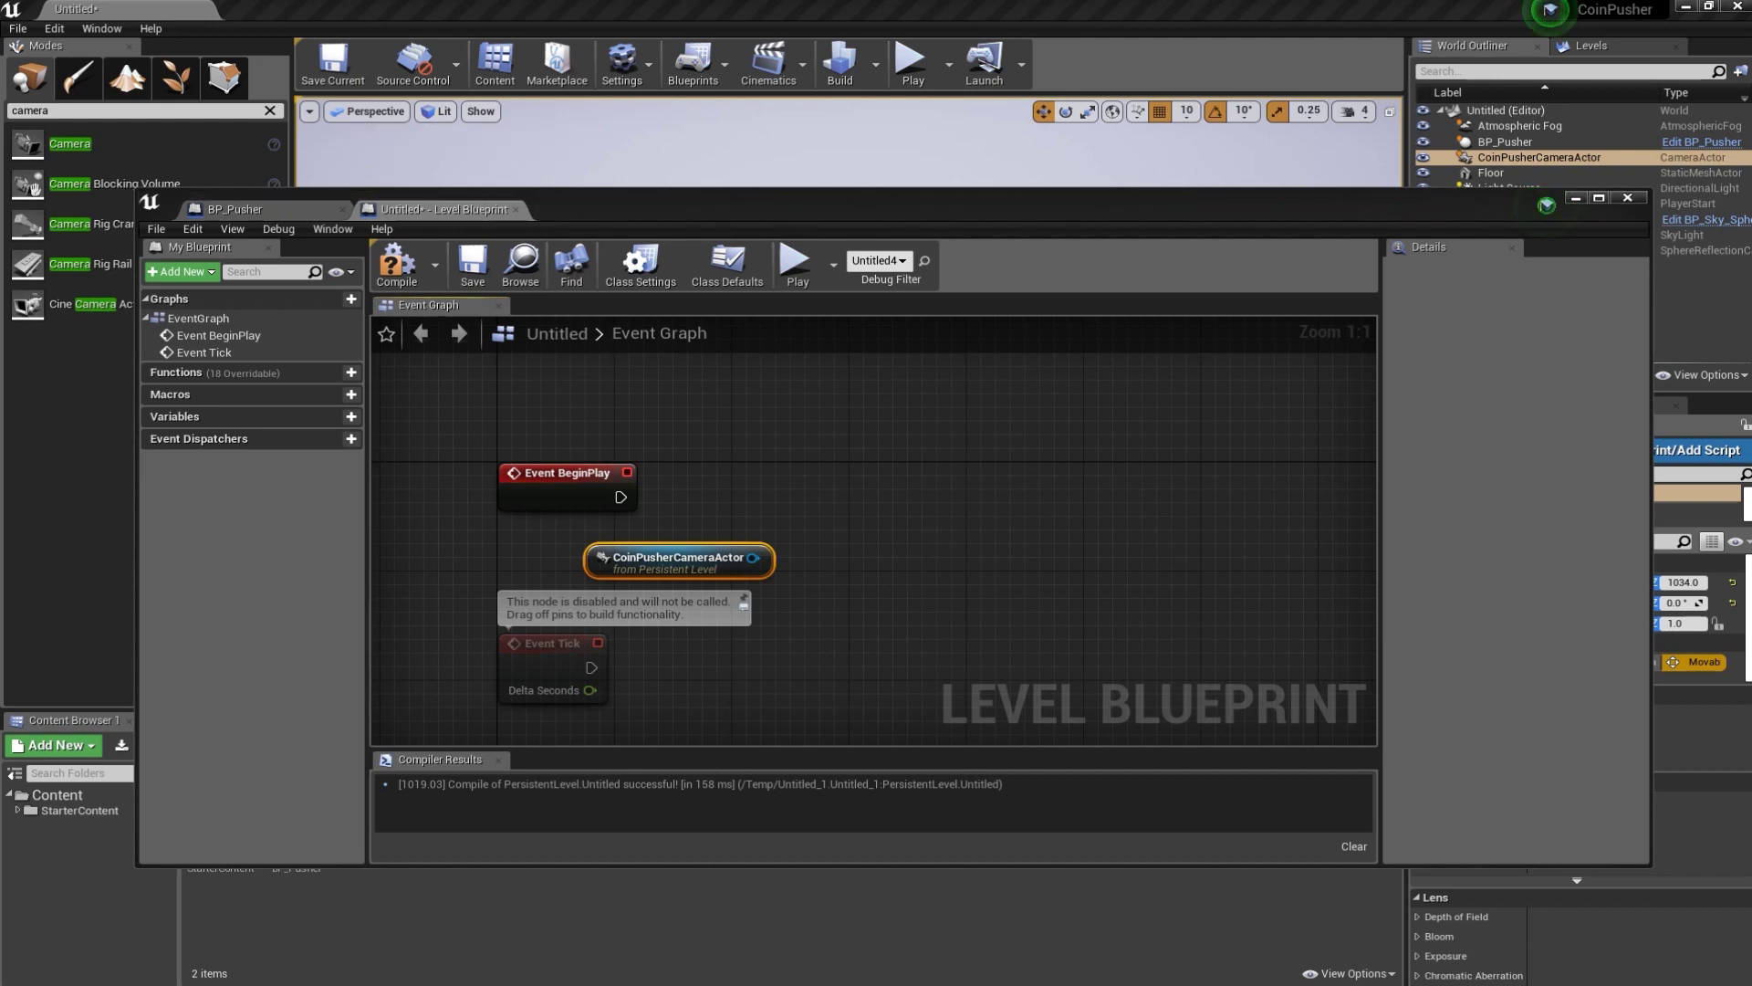
- Add a Set View Target with Blend node, searching with Context Sensitive off
{"action": "left_click", "coordinate": [855, 554]}
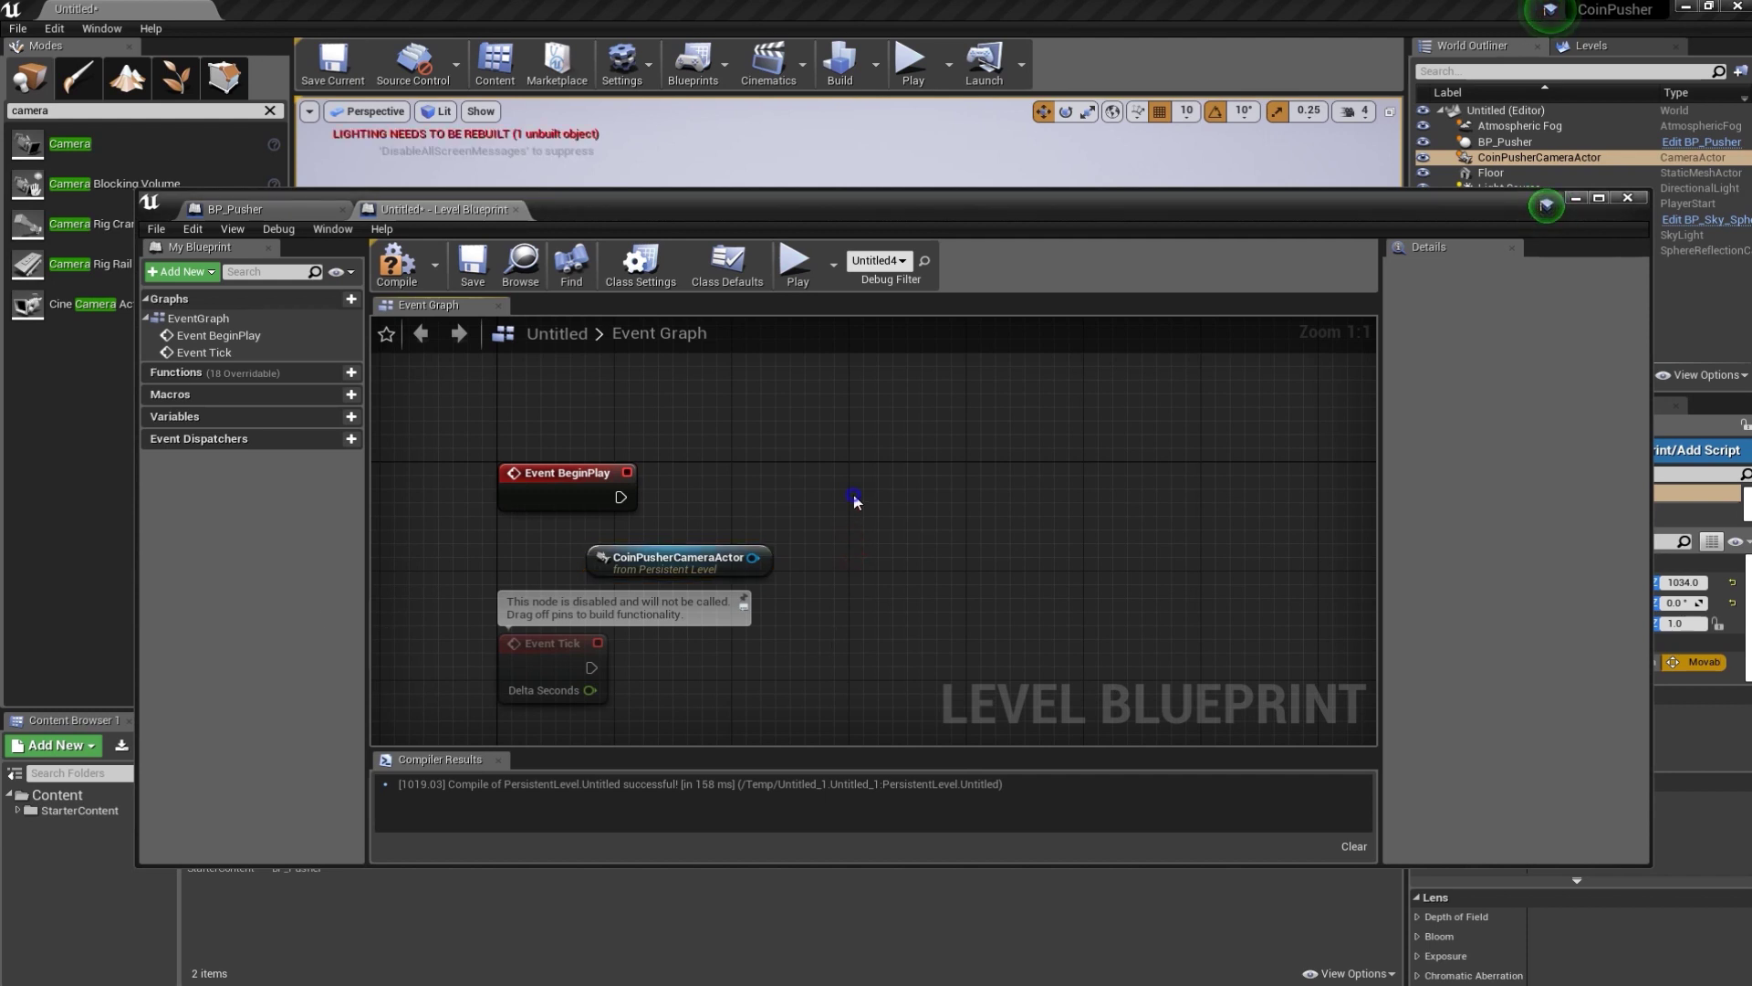
{"action": "right_click", "coordinate": [856, 497]}
{"action": "type", "text": "s"}
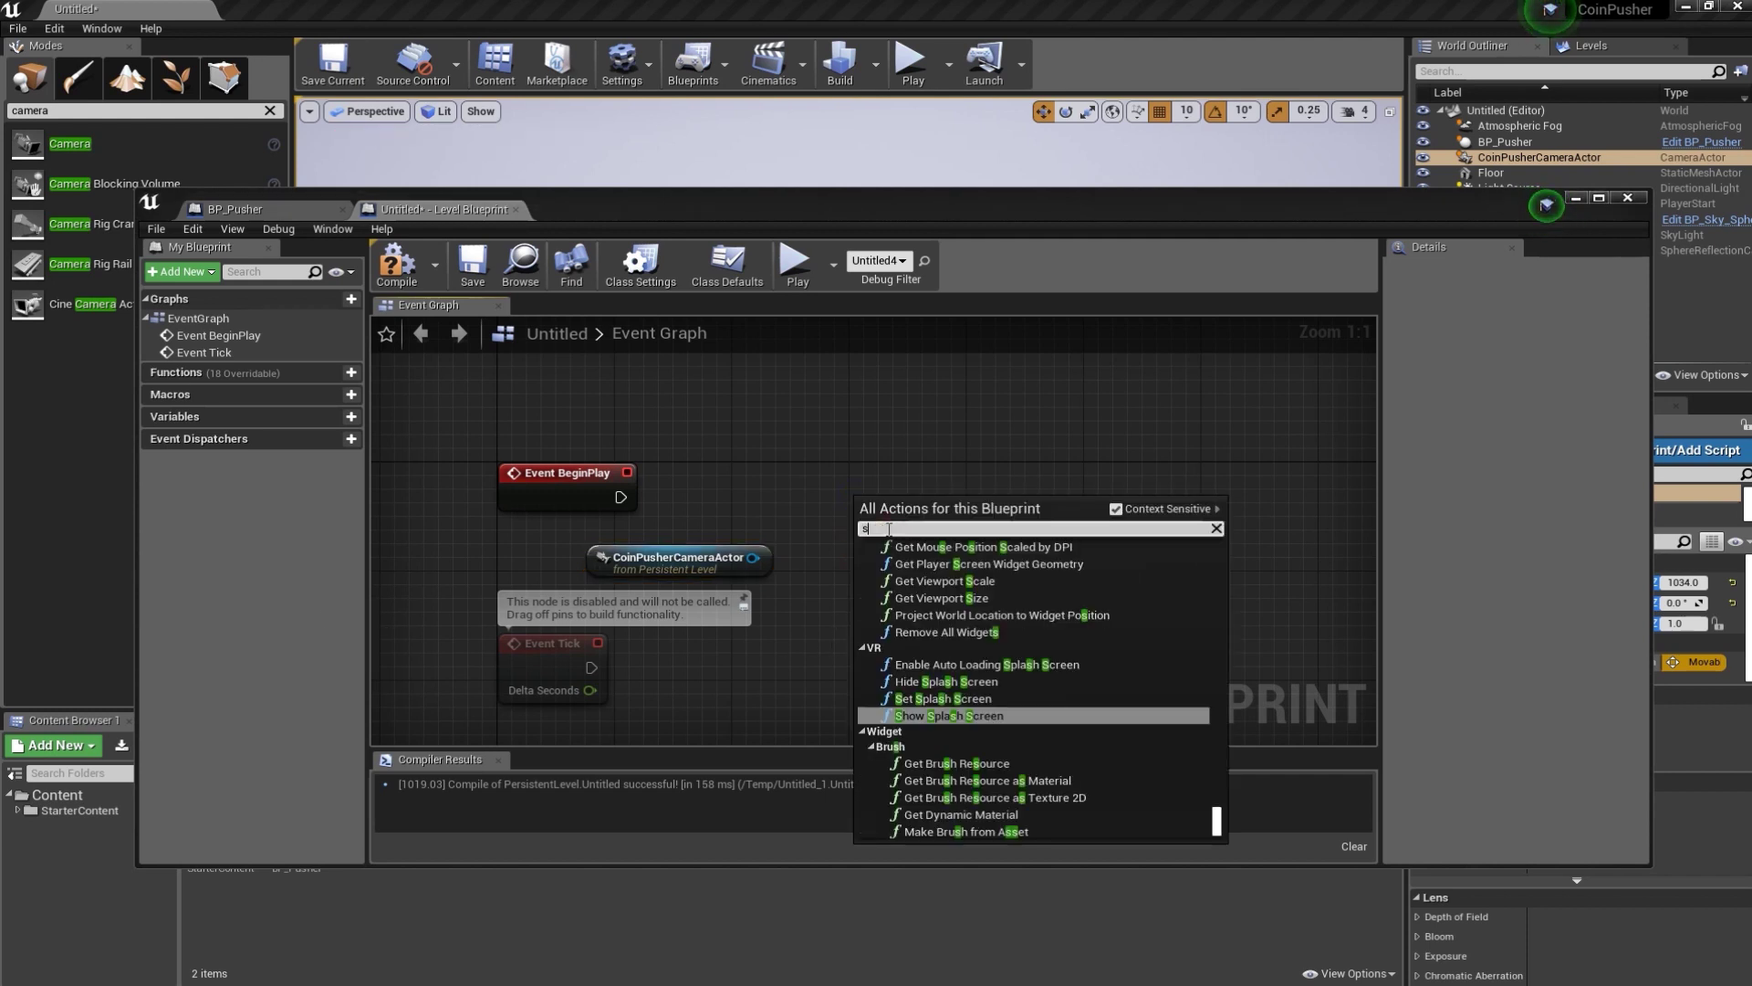
{"action": "type", "text": "etview"}
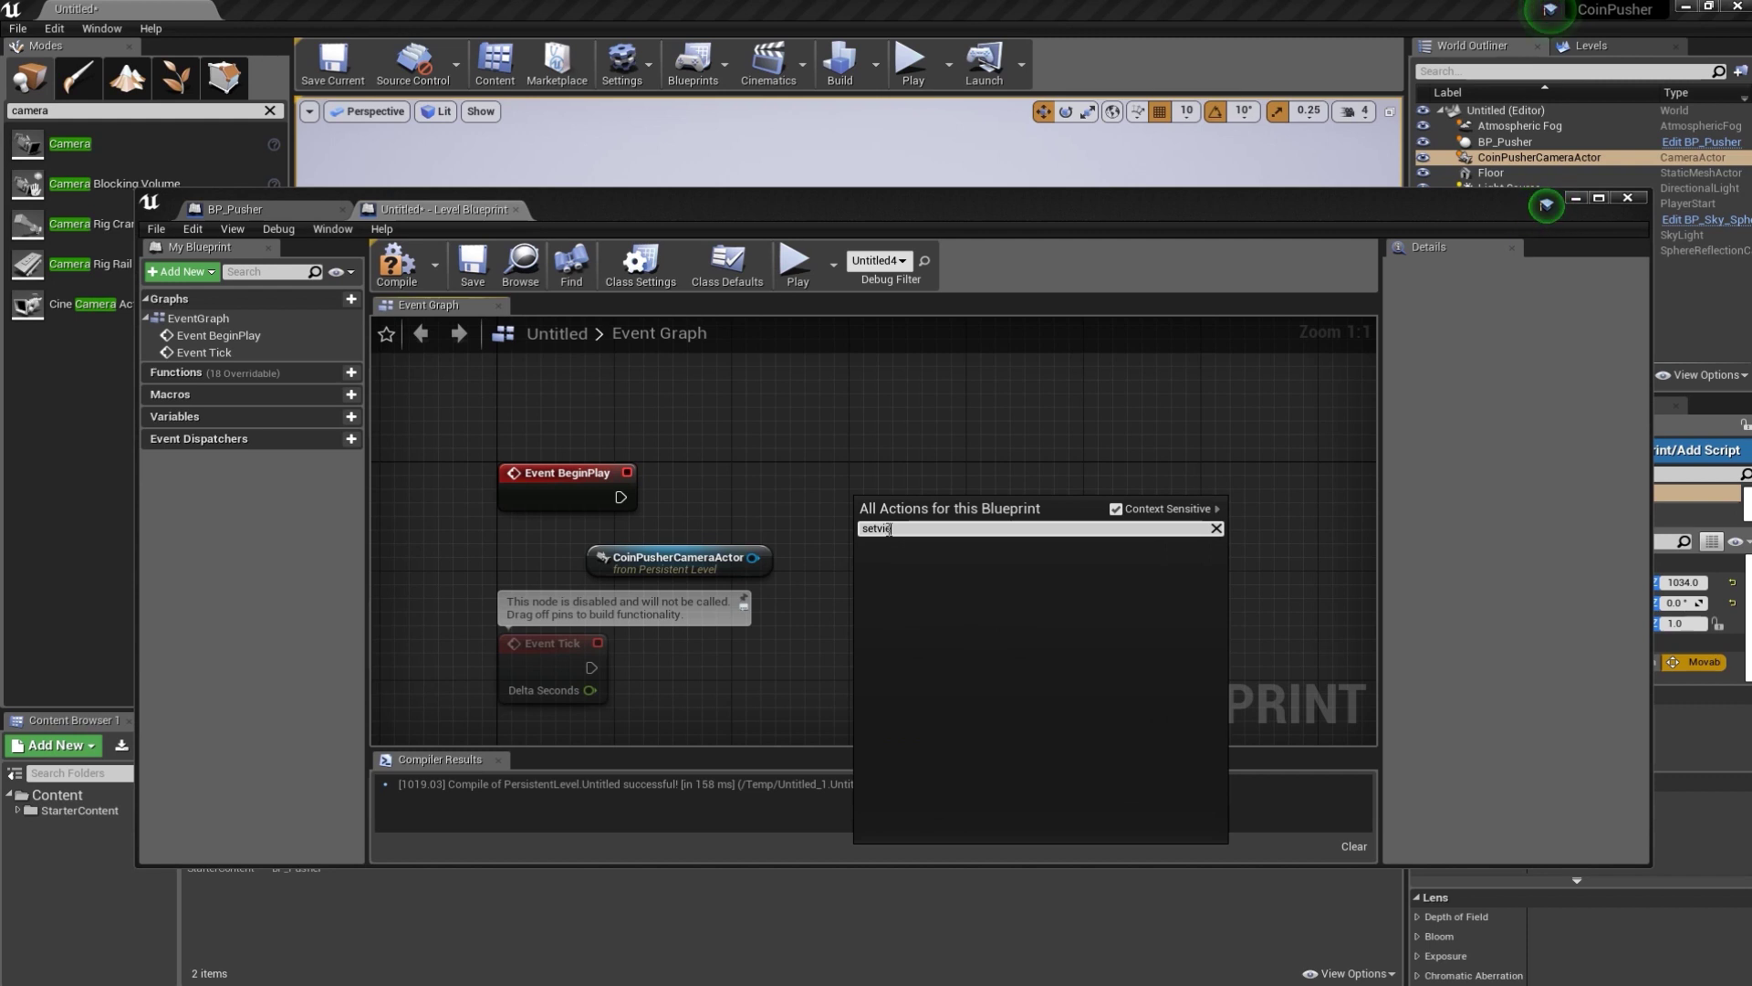
{"action": "left_click", "coordinate": [1115, 510]}
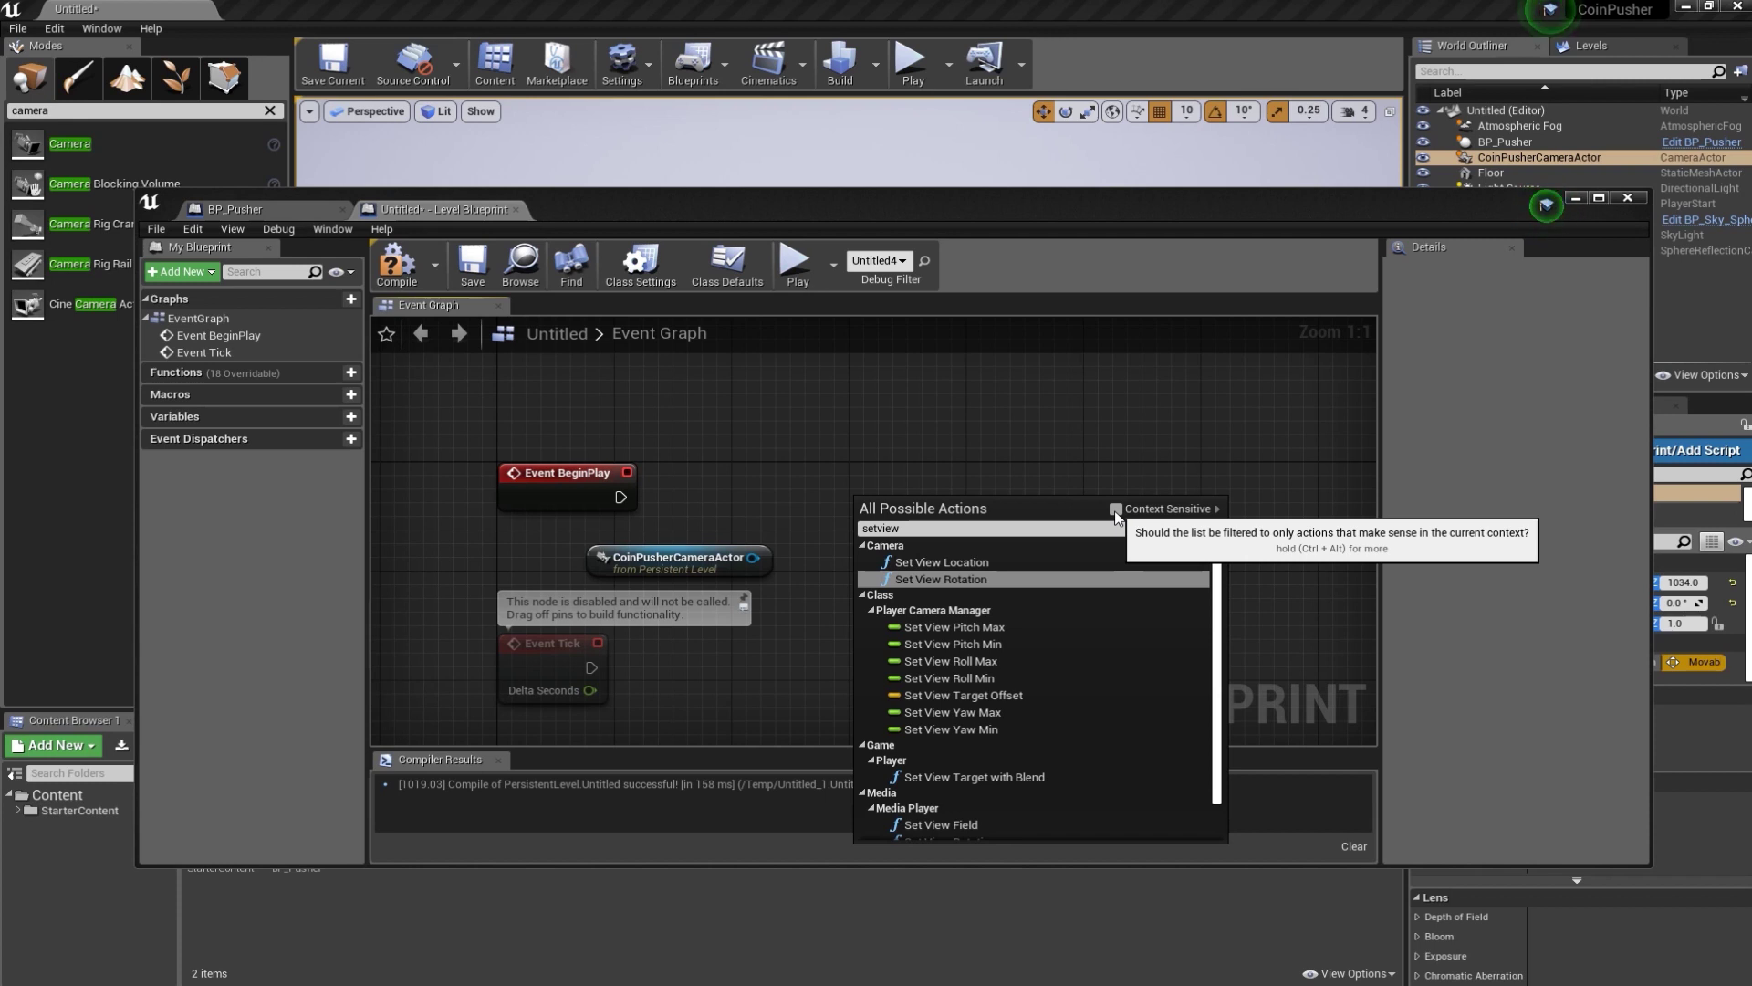
{"action": "left_click", "coordinate": [972, 777]}
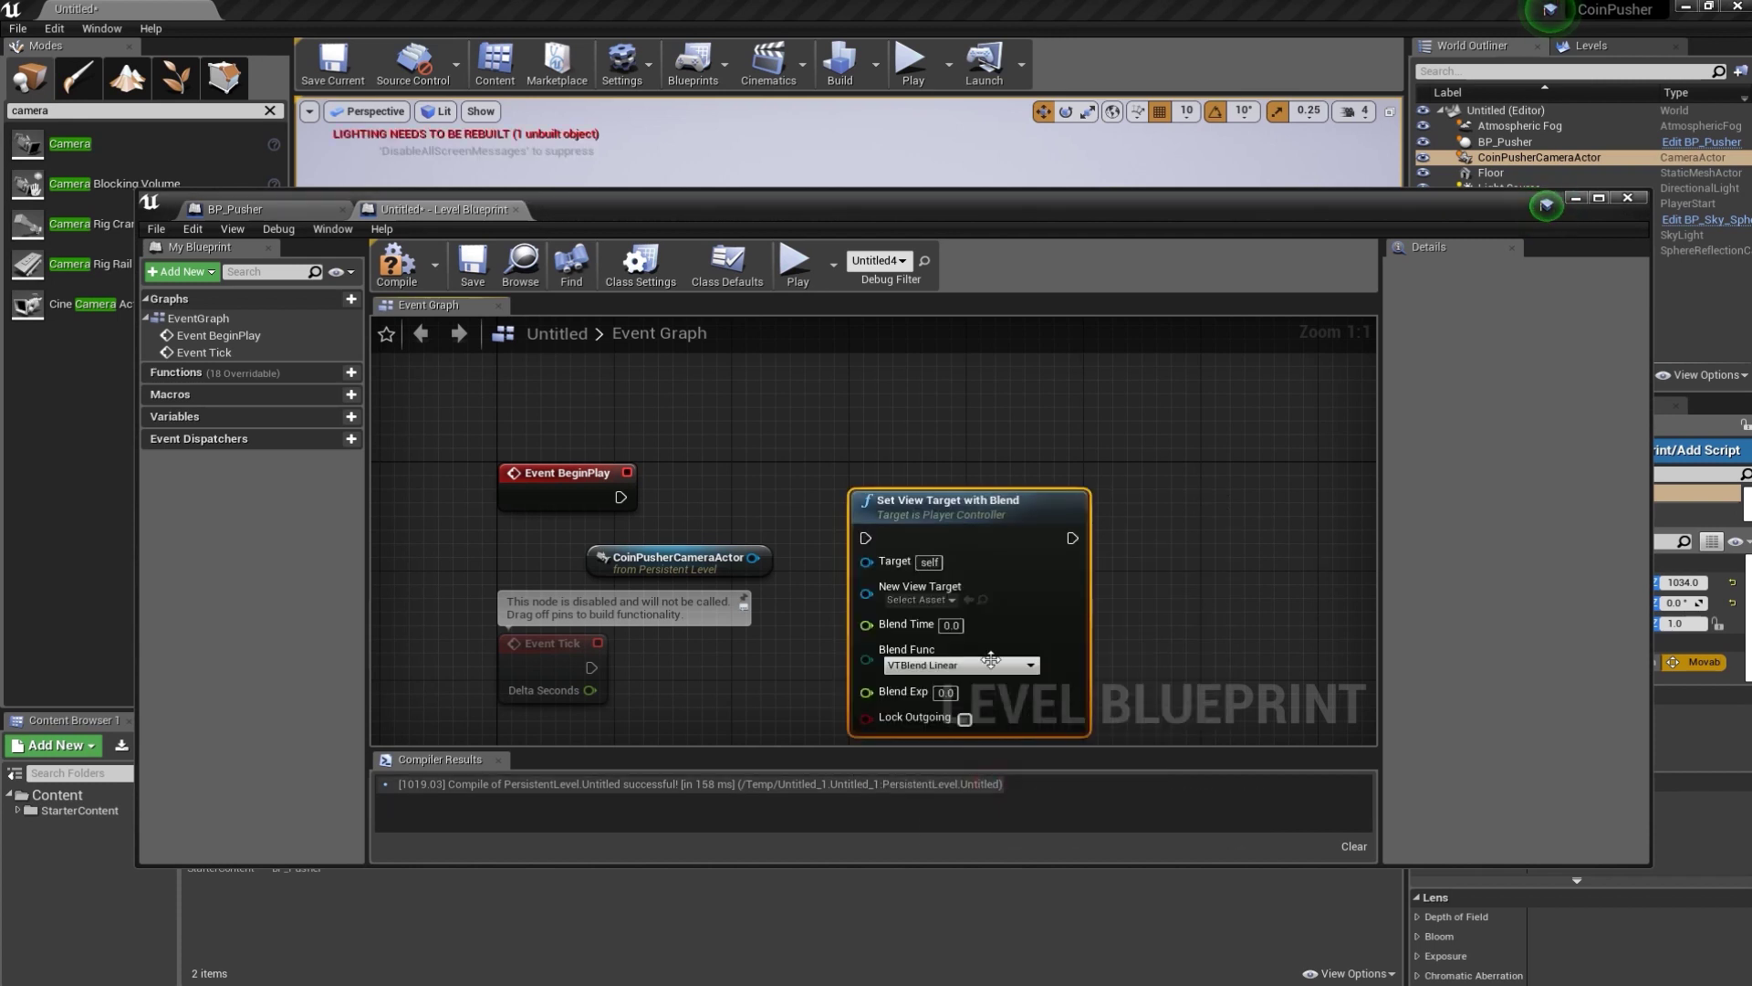
- Wire Get Player Controller to Target and CoinPusherCameraActor to New View Target
{"action": "left_click_drag", "start_coordinate": [896, 526], "coordinate": [925, 472]}
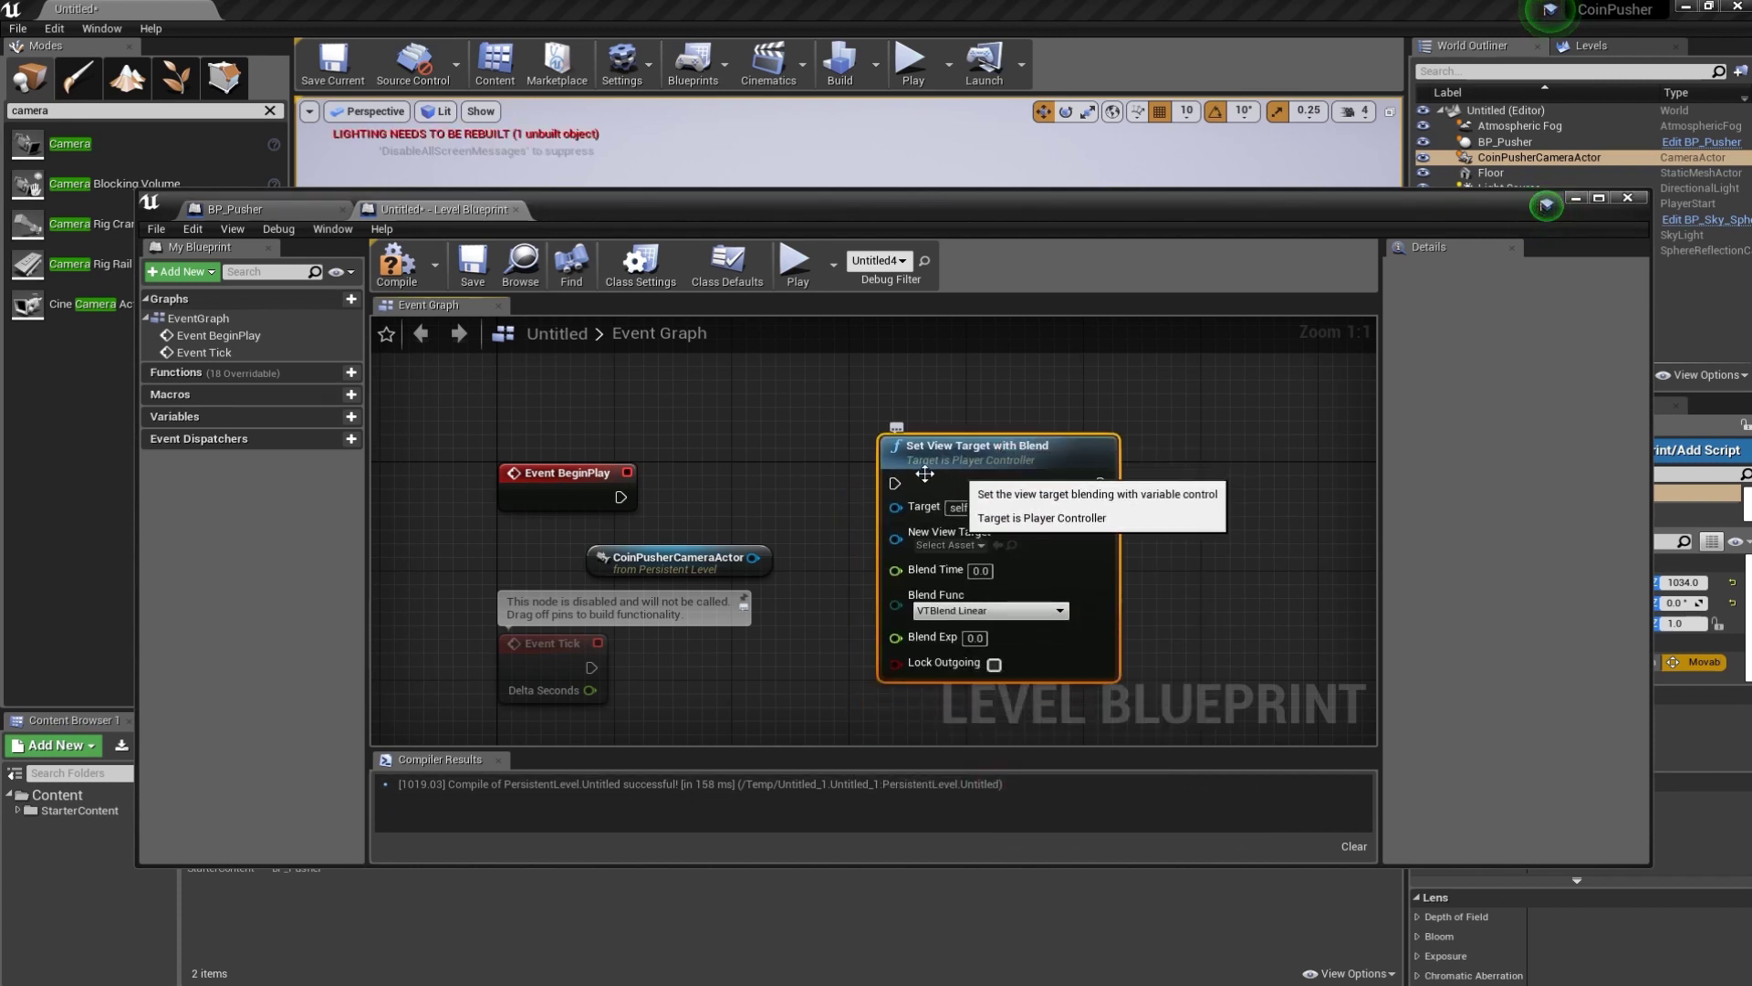
{"action": "right_click", "coordinate": [736, 480]}
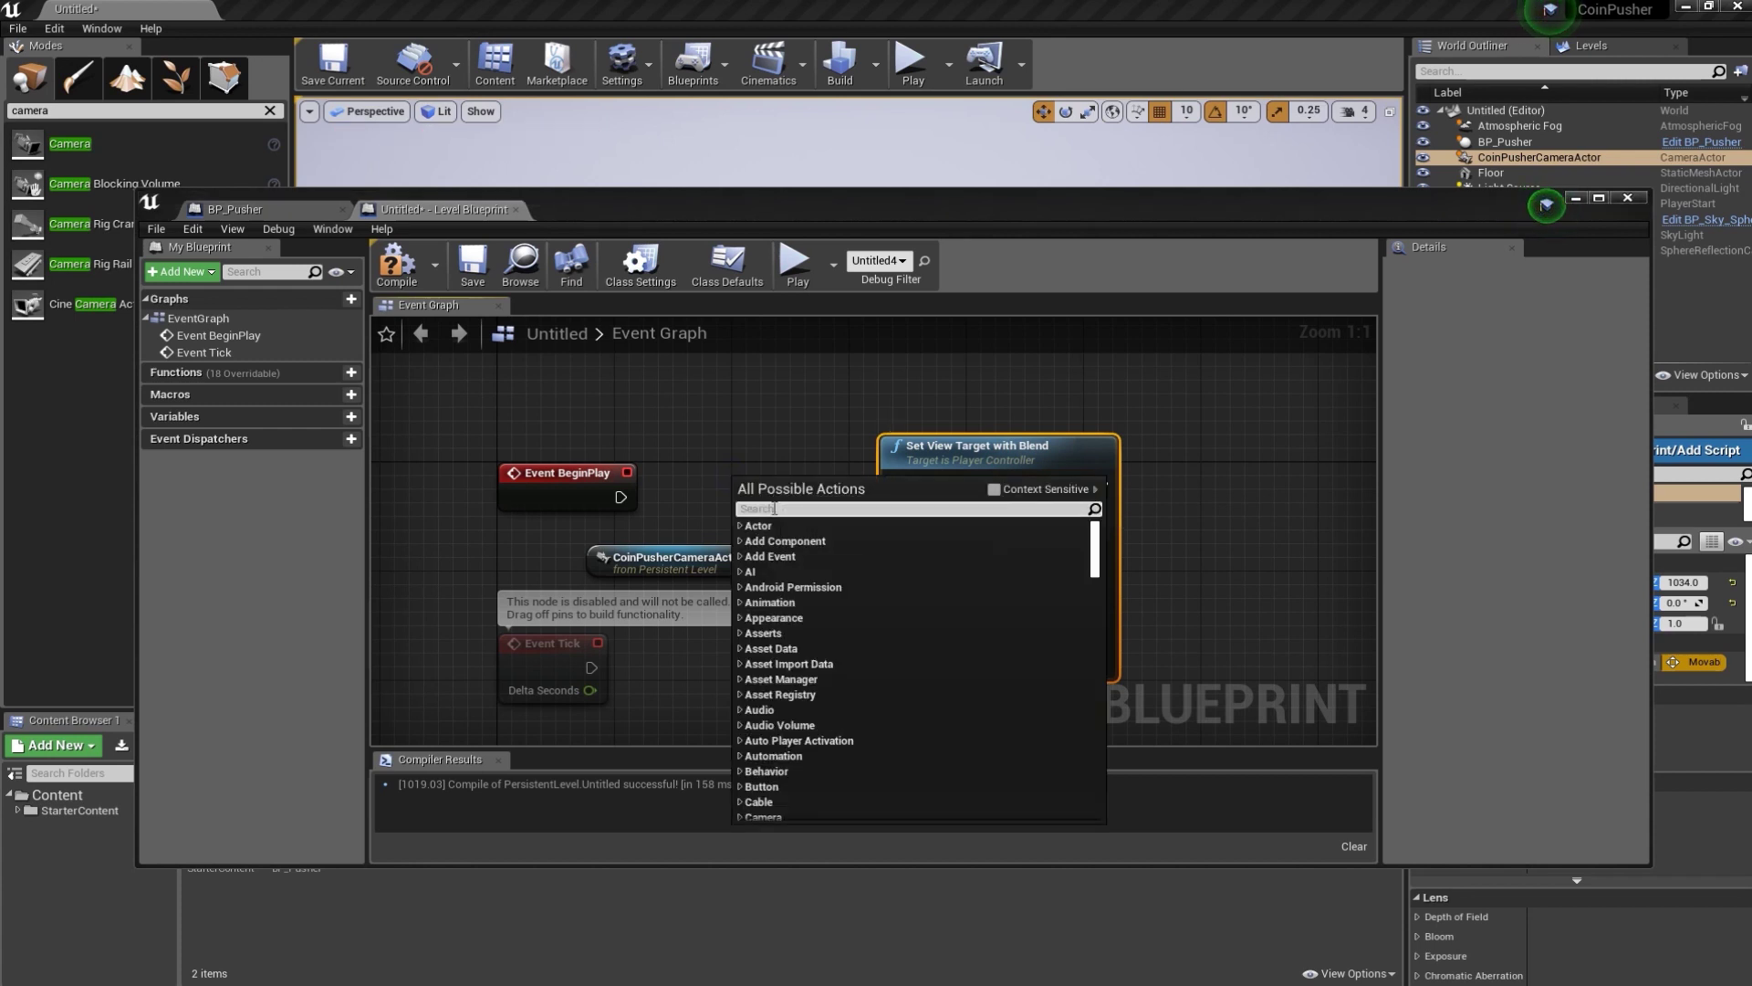
{"action": "type", "text": "get"}
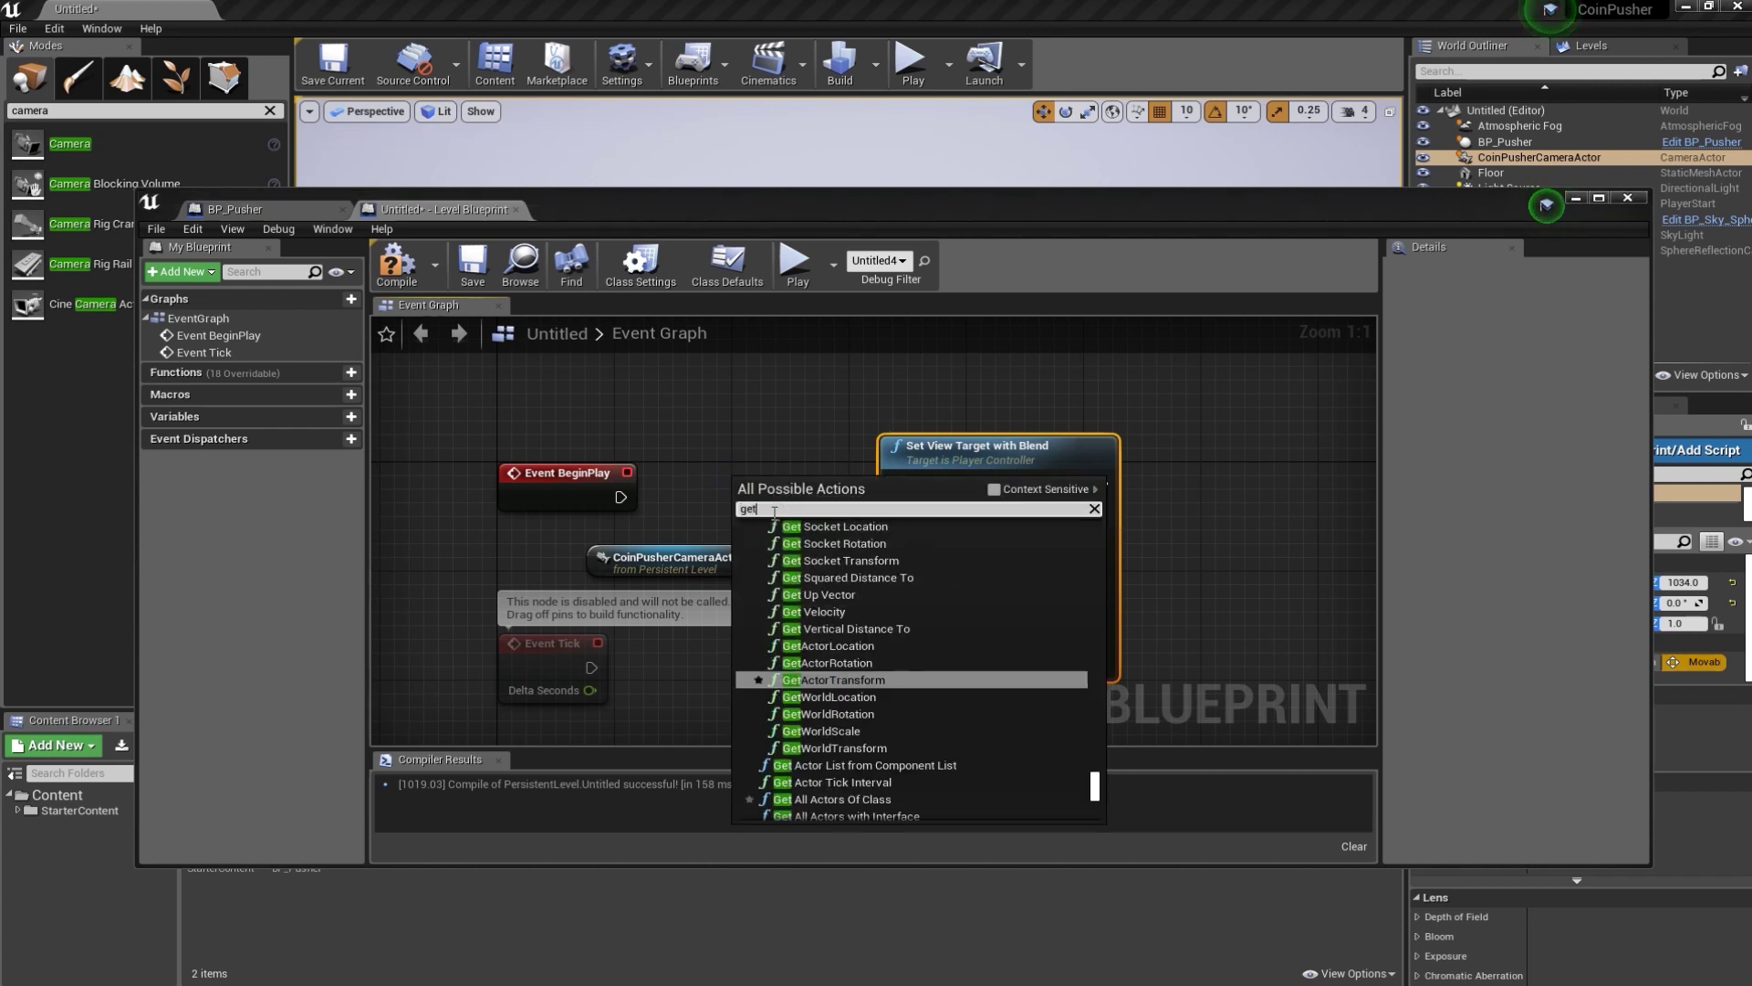
{"action": "type", "text": "player"}
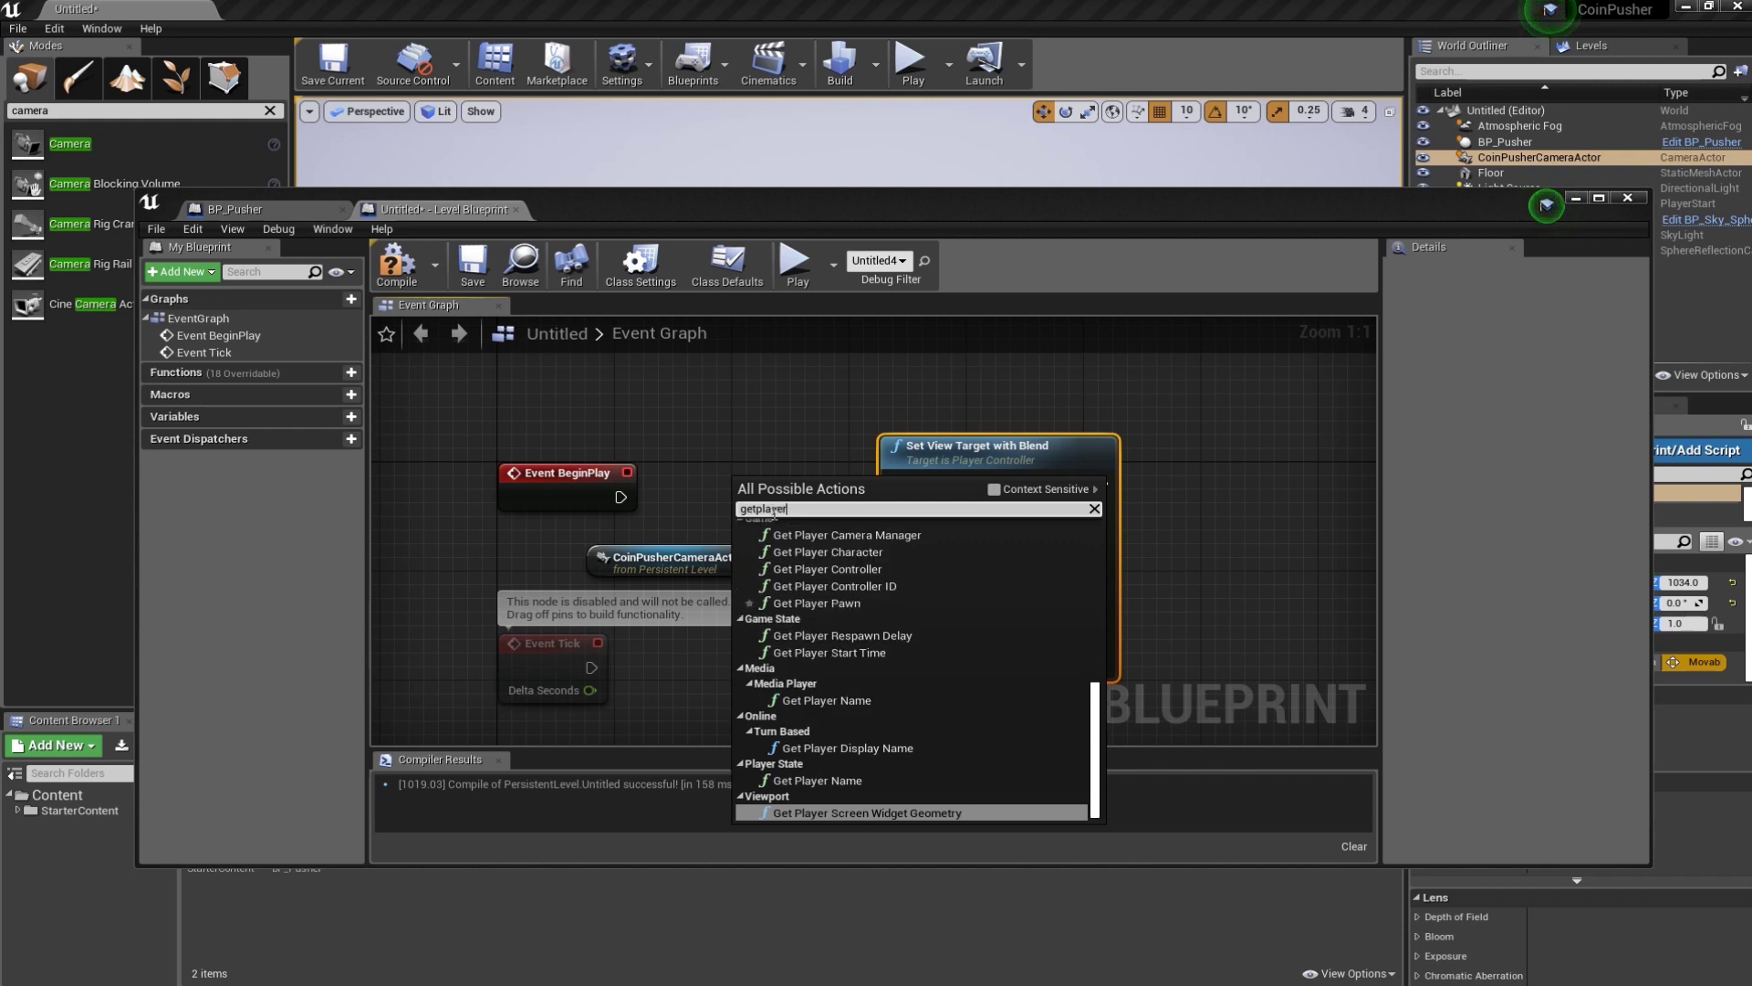
{"action": "left_click", "coordinate": [850, 570]}
{"action": "left_click_drag", "start_coordinate": [822, 485], "coordinate": [762, 445]}
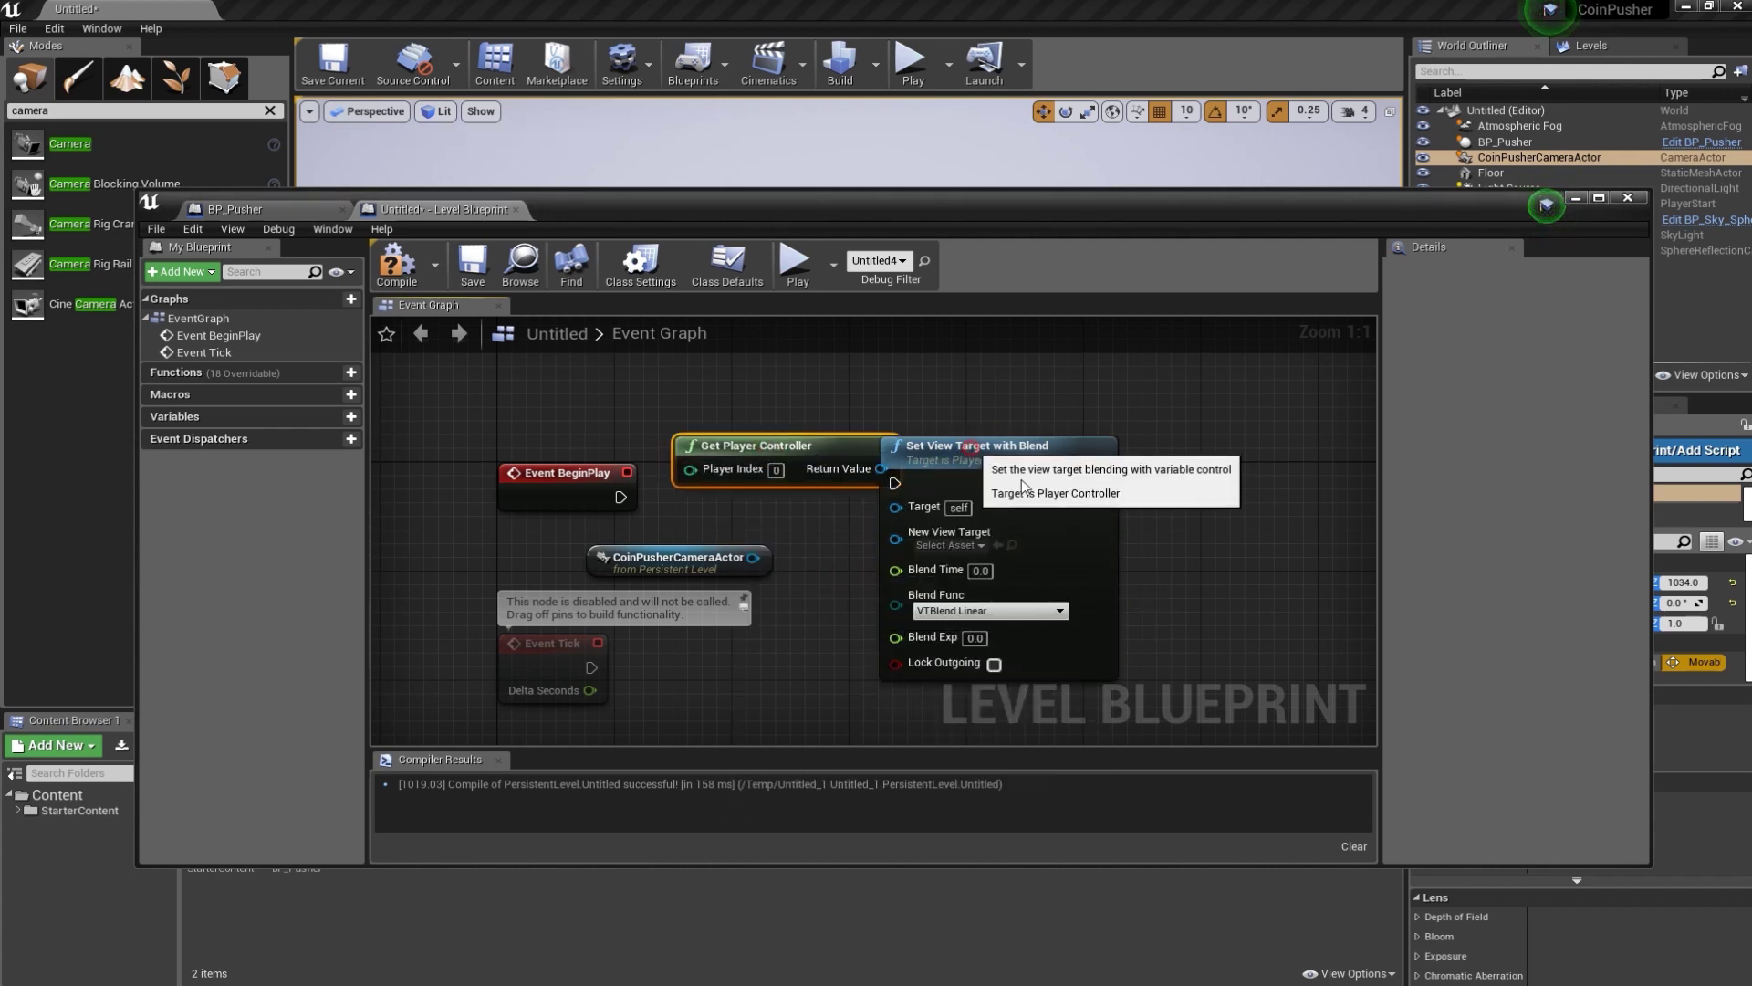
{"action": "left_click_drag", "start_coordinate": [976, 447], "coordinate": [1020, 475]}
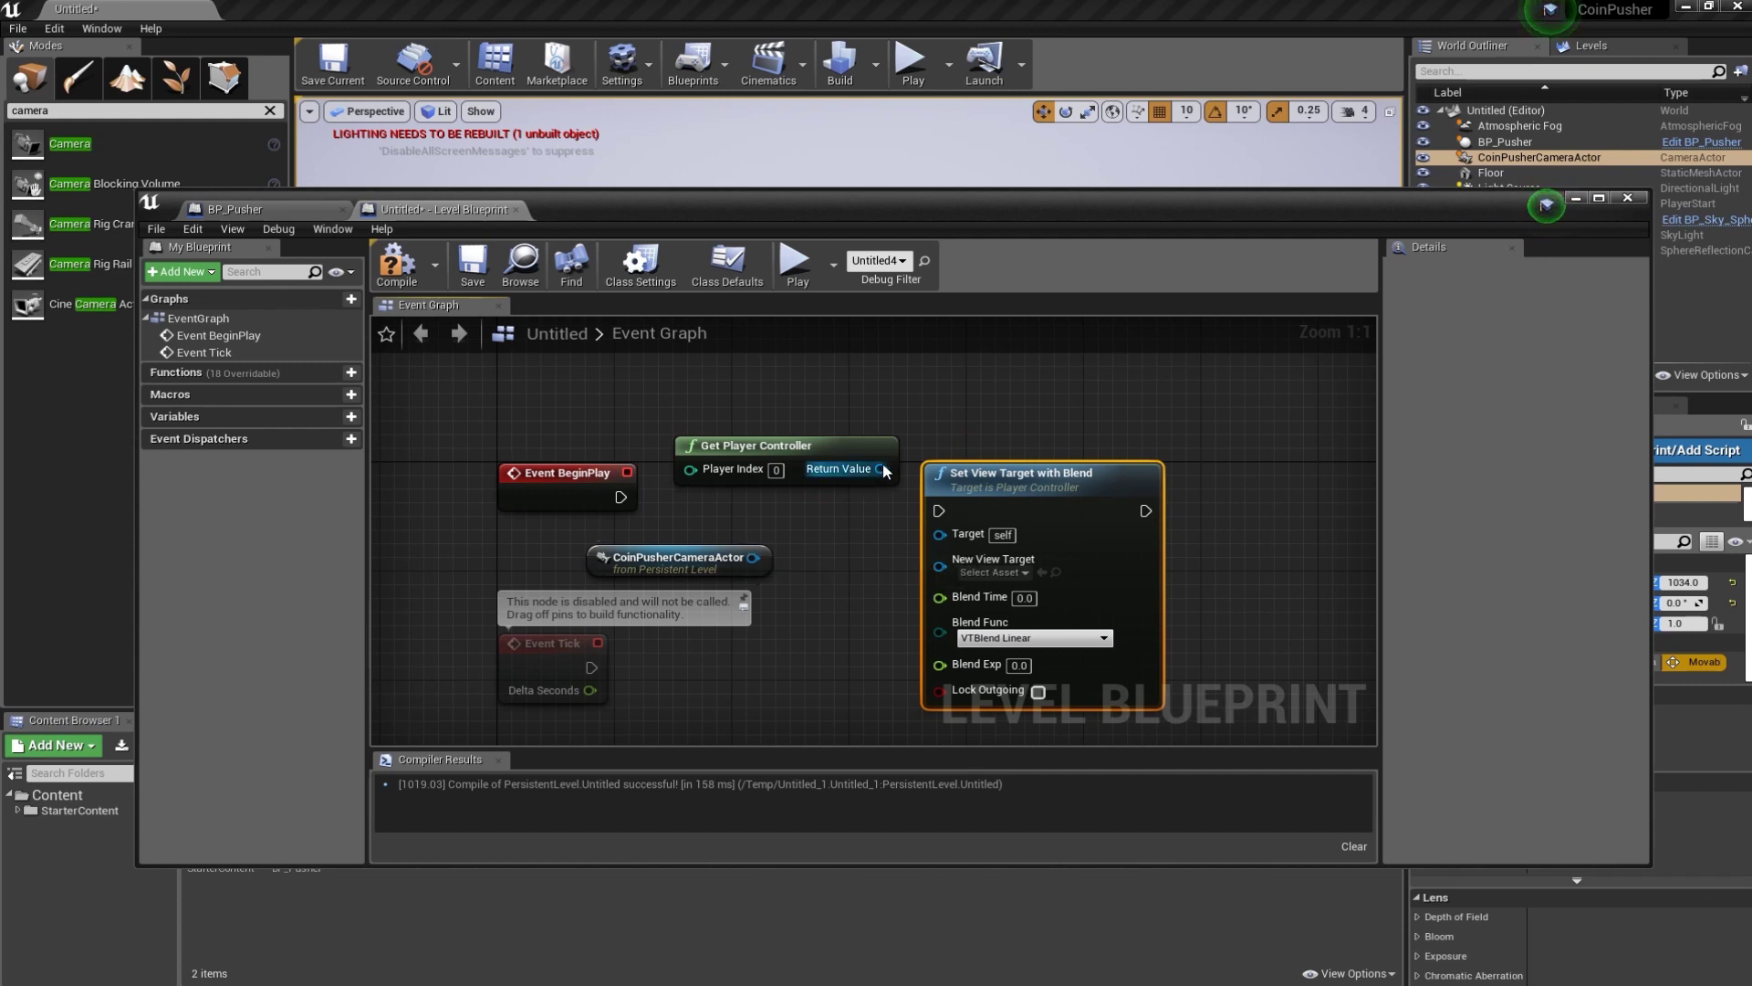
{"action": "left_click_drag", "start_coordinate": [880, 469], "coordinate": [940, 534]}
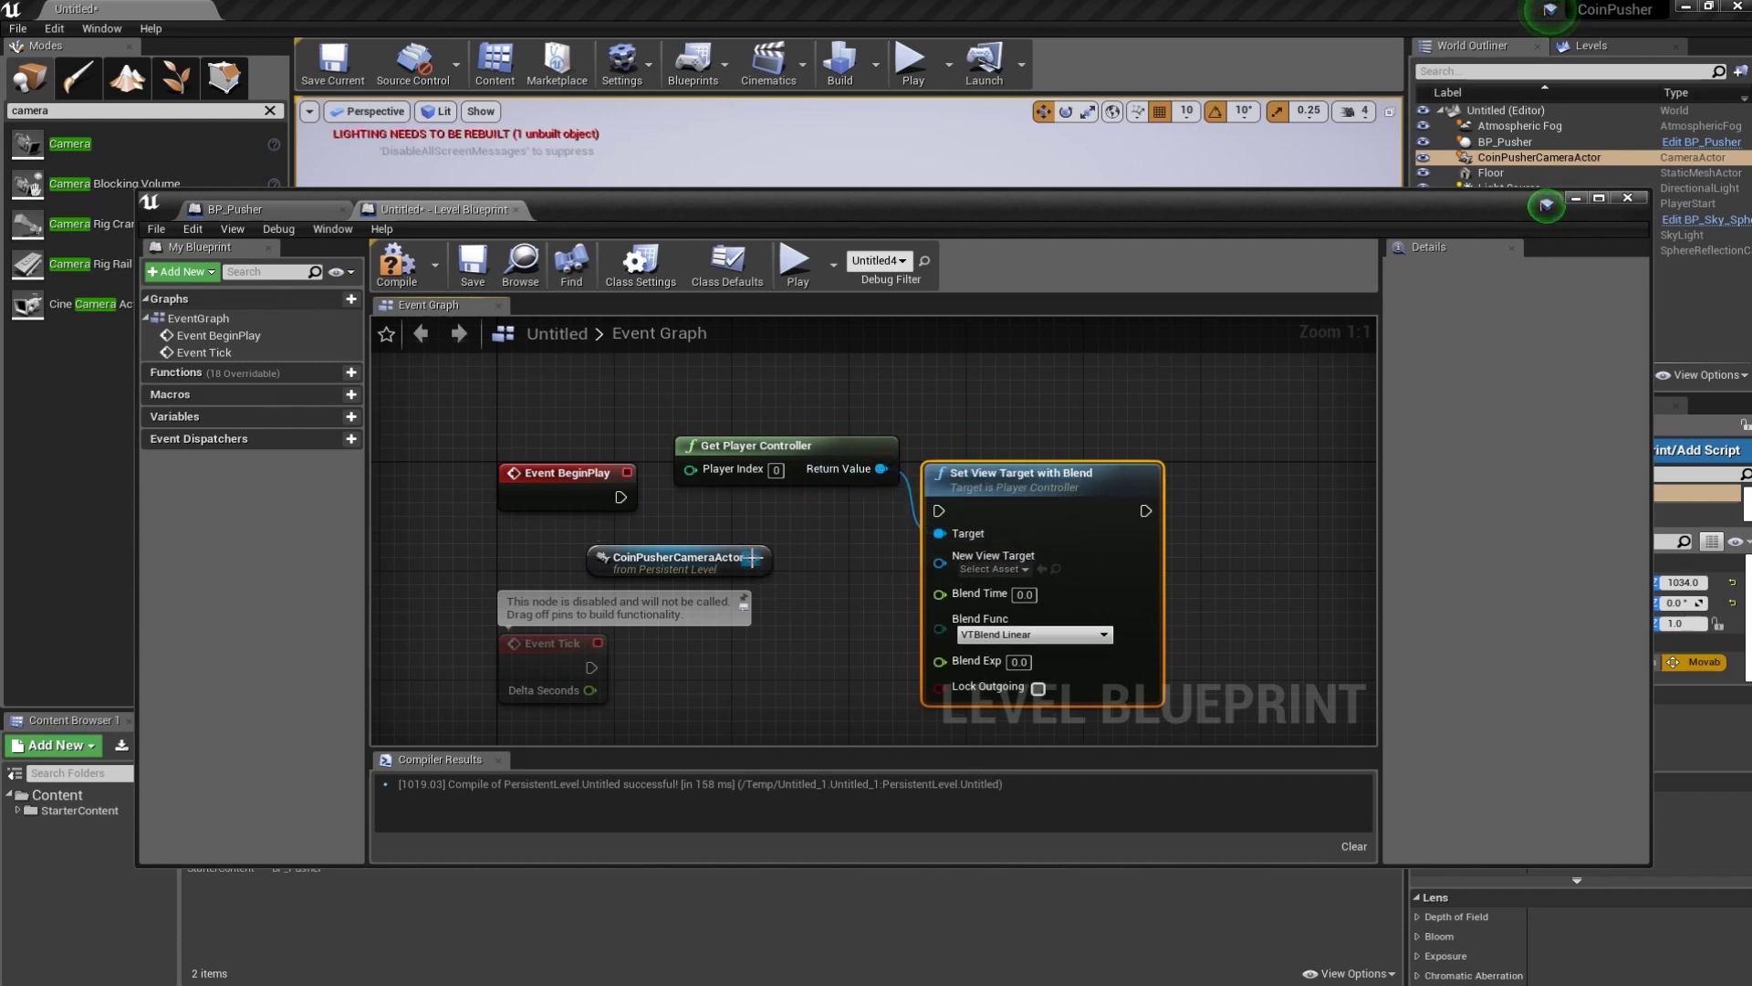
{"action": "left_click_drag", "start_coordinate": [753, 558], "coordinate": [947, 568]}
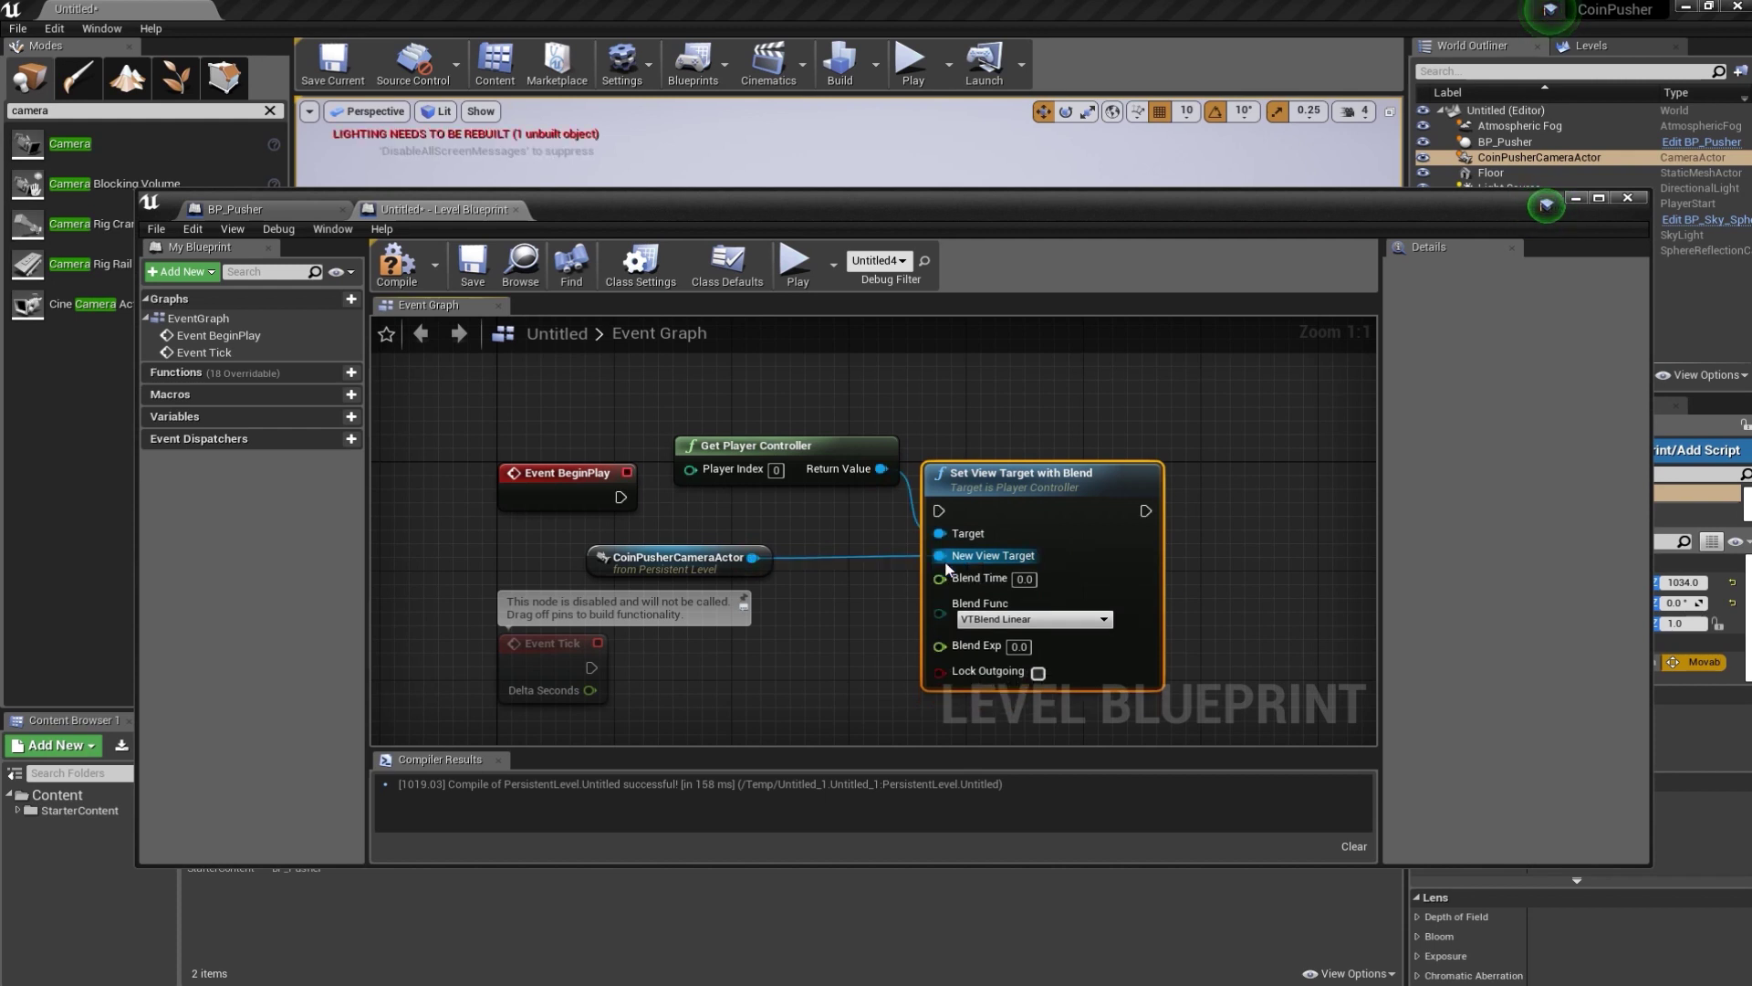
{"action": "left_click_drag", "start_coordinate": [848, 444], "coordinate": [818, 390]}
- Connect Event BeginPlay to Set View Target with Blend, compile, and minimize the blueprint
{"action": "left_click_drag", "start_coordinate": [621, 498], "coordinate": [940, 518]}
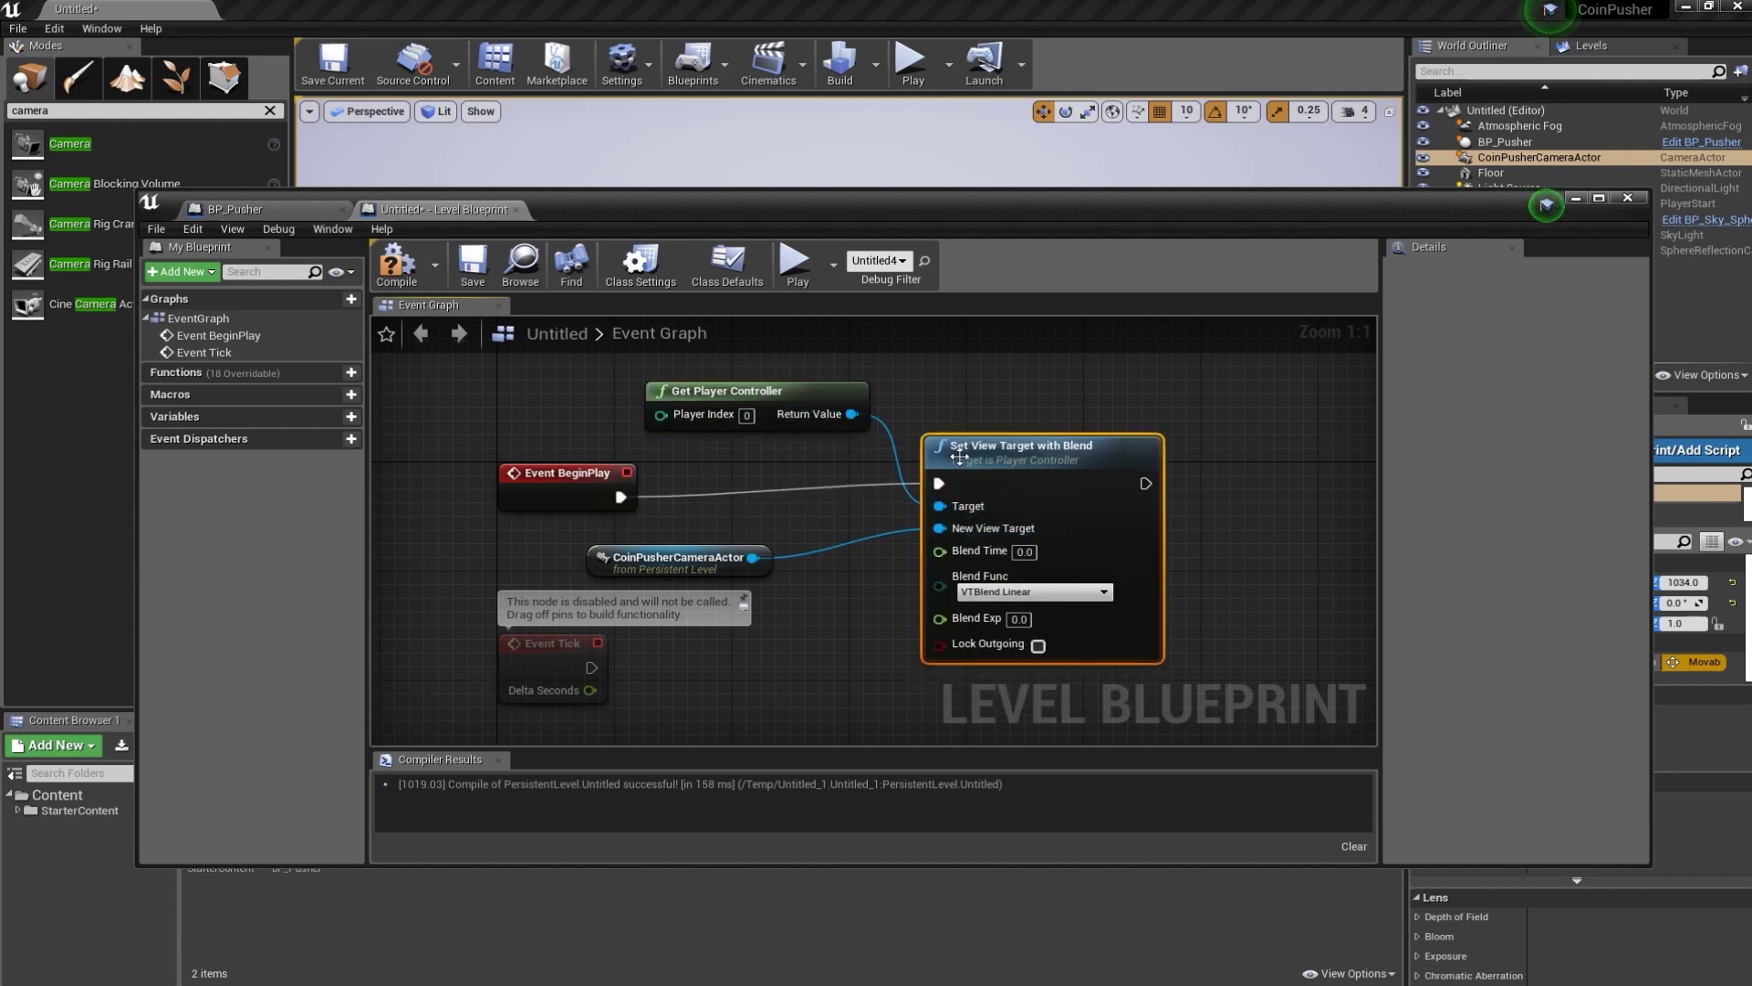
{"action": "left_click_drag", "start_coordinate": [990, 484], "coordinate": [974, 470]}
{"action": "left_click", "coordinate": [397, 264]}
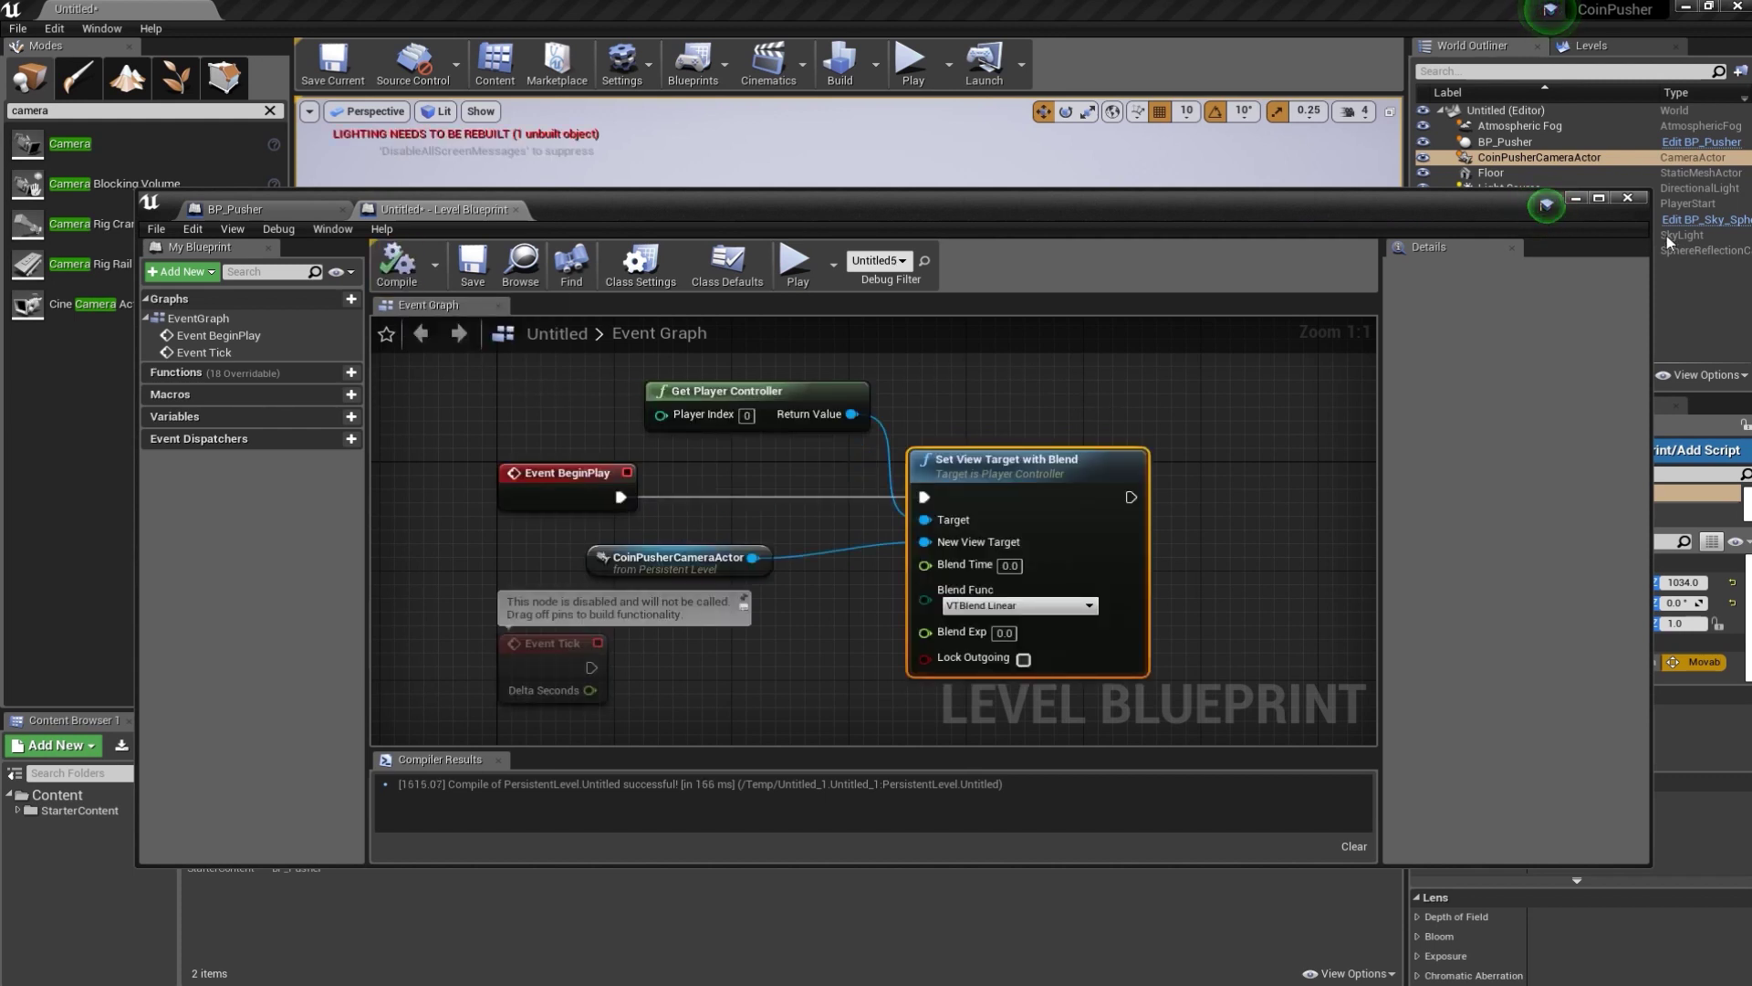
{"action": "left_click", "coordinate": [1574, 199]}
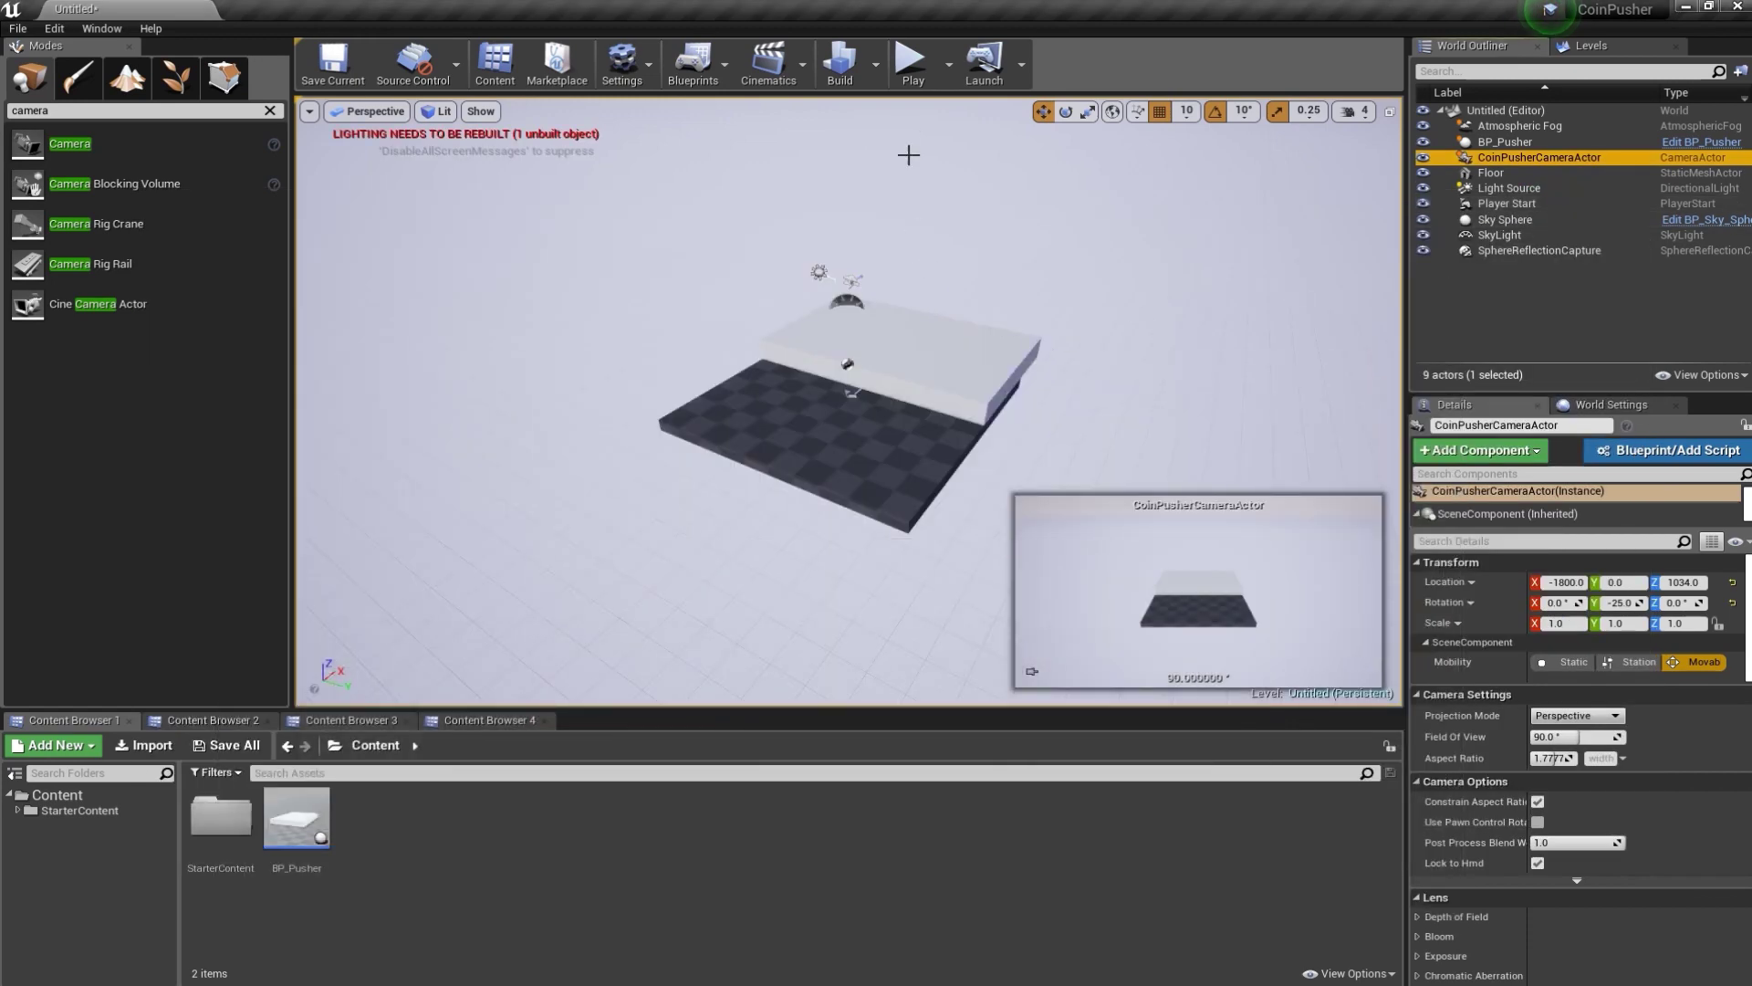
{"action": "left_click", "coordinate": [910, 64]}
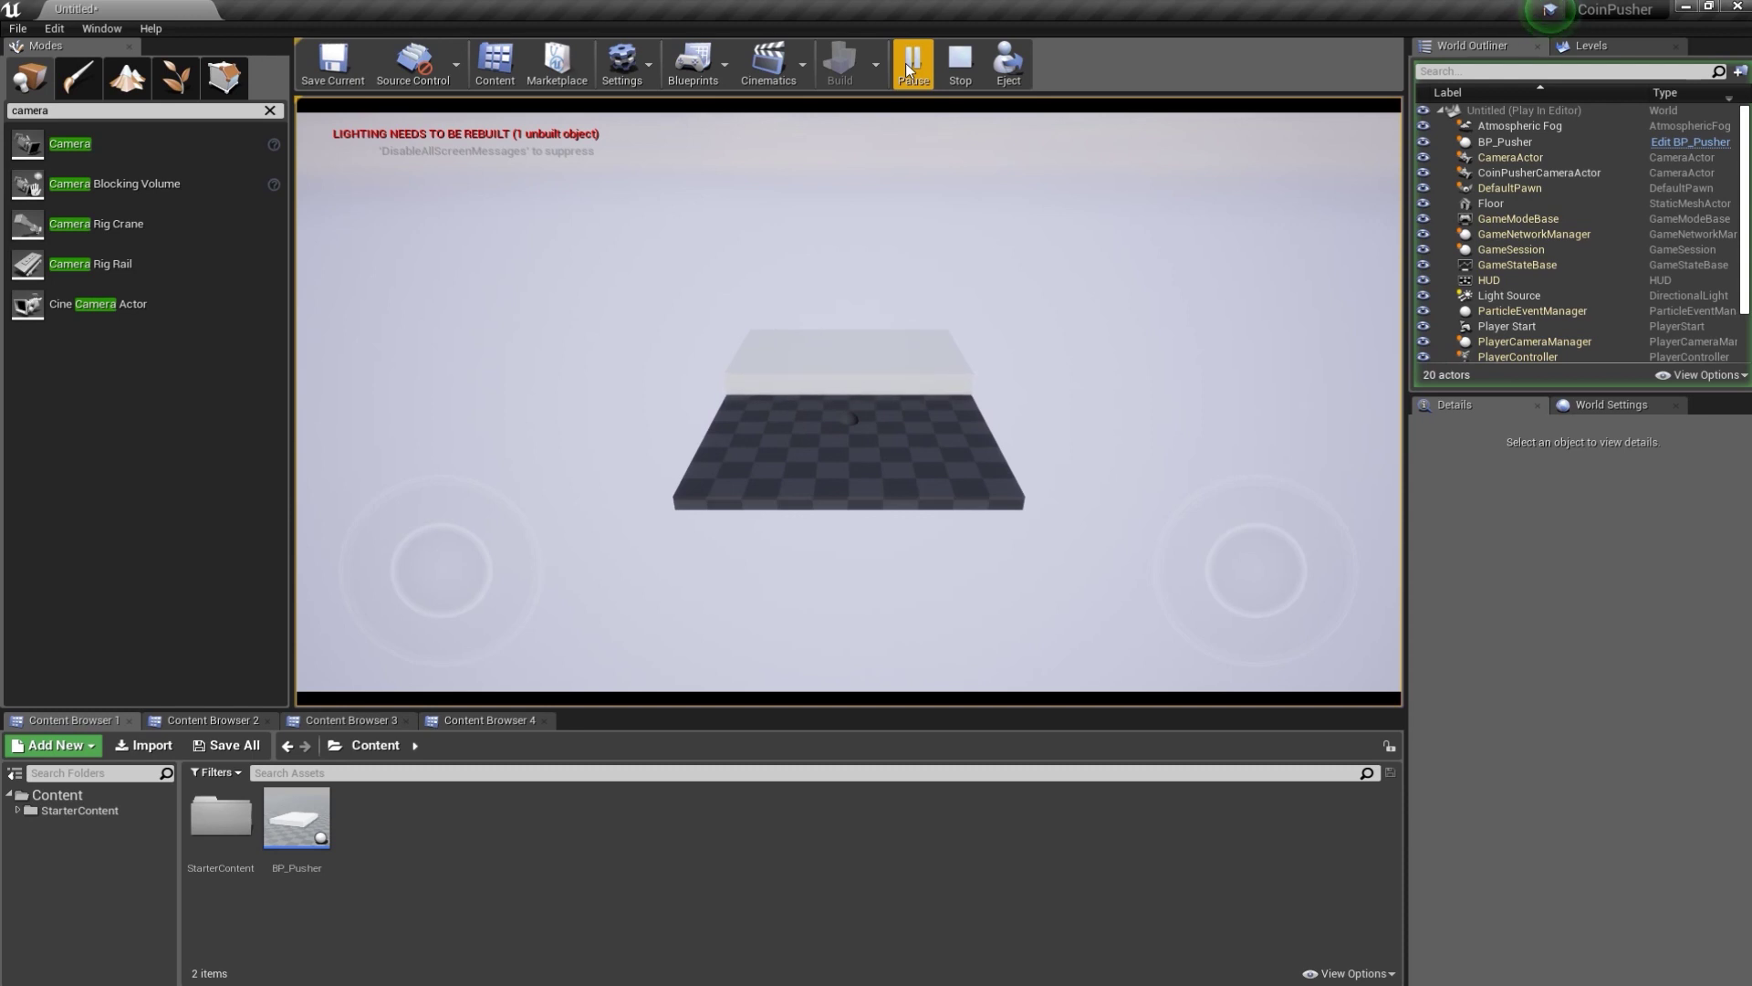
{"action": "left_click", "coordinate": [961, 63]}
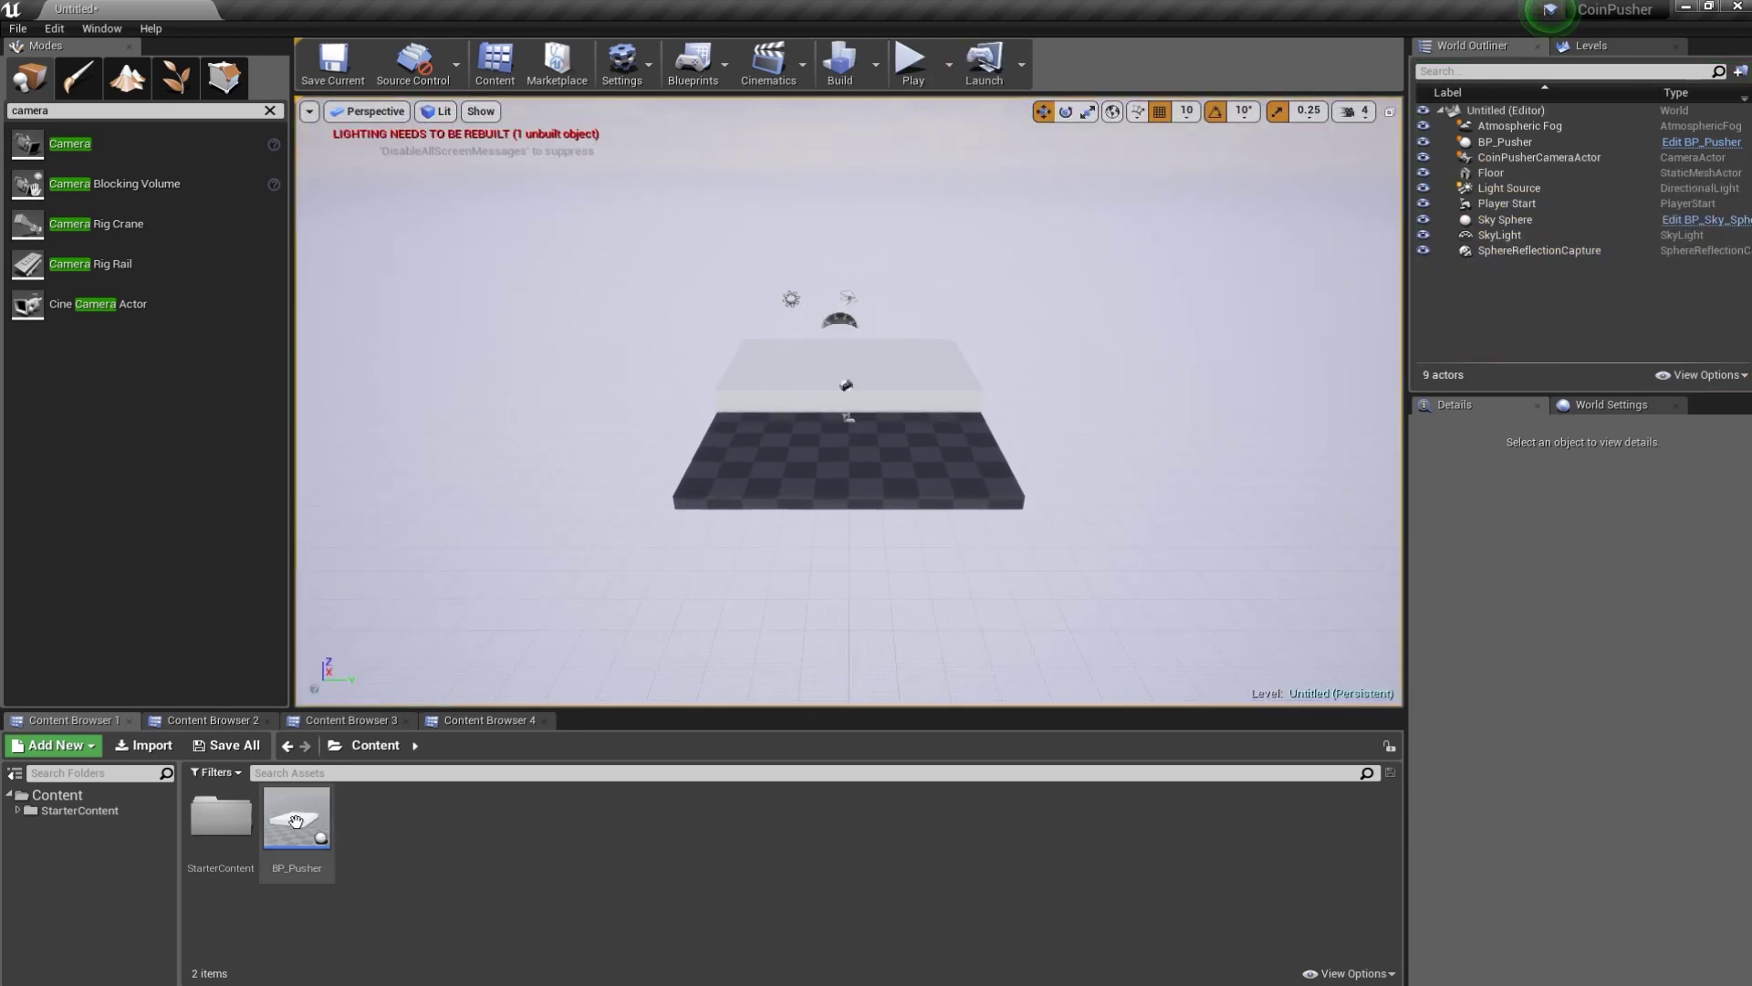
{"action": "double_click", "coordinate": [296, 819]}
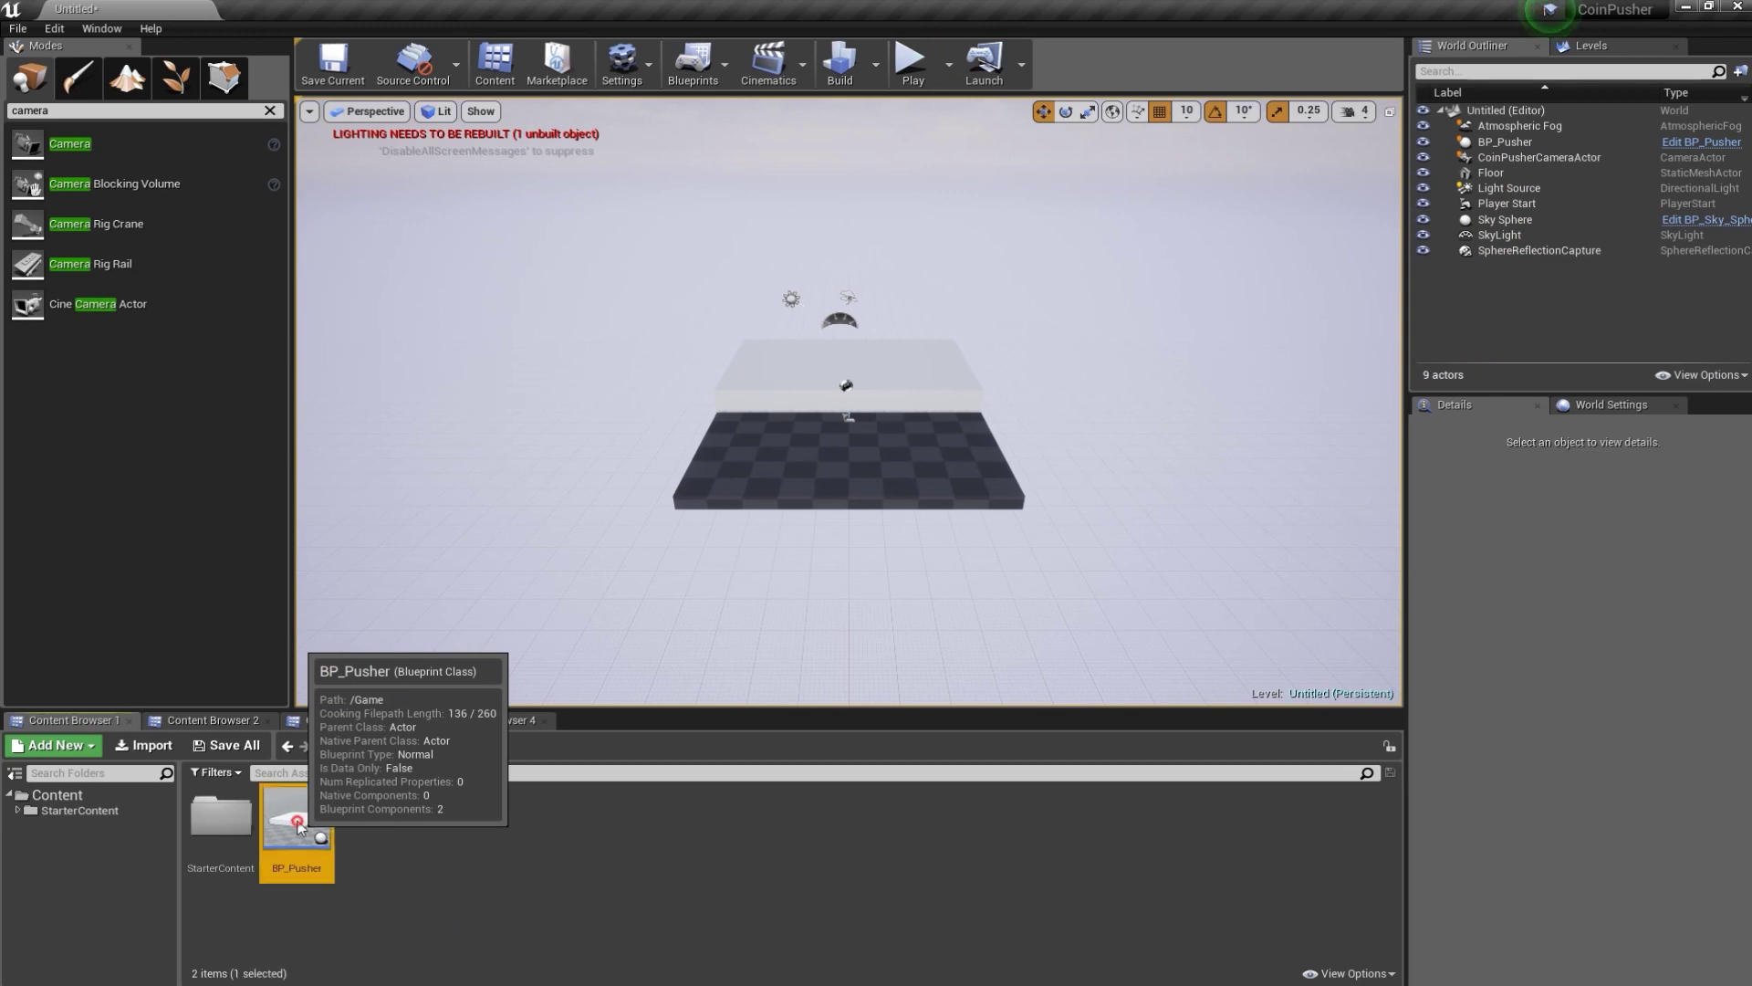
- Show BP_Pusher's Viewport with the Cube selected, shrinking the window above a tree-less Content Browser
{"action": "left_click_drag", "start_coordinate": [985, 204], "coordinate": [987, 58]}
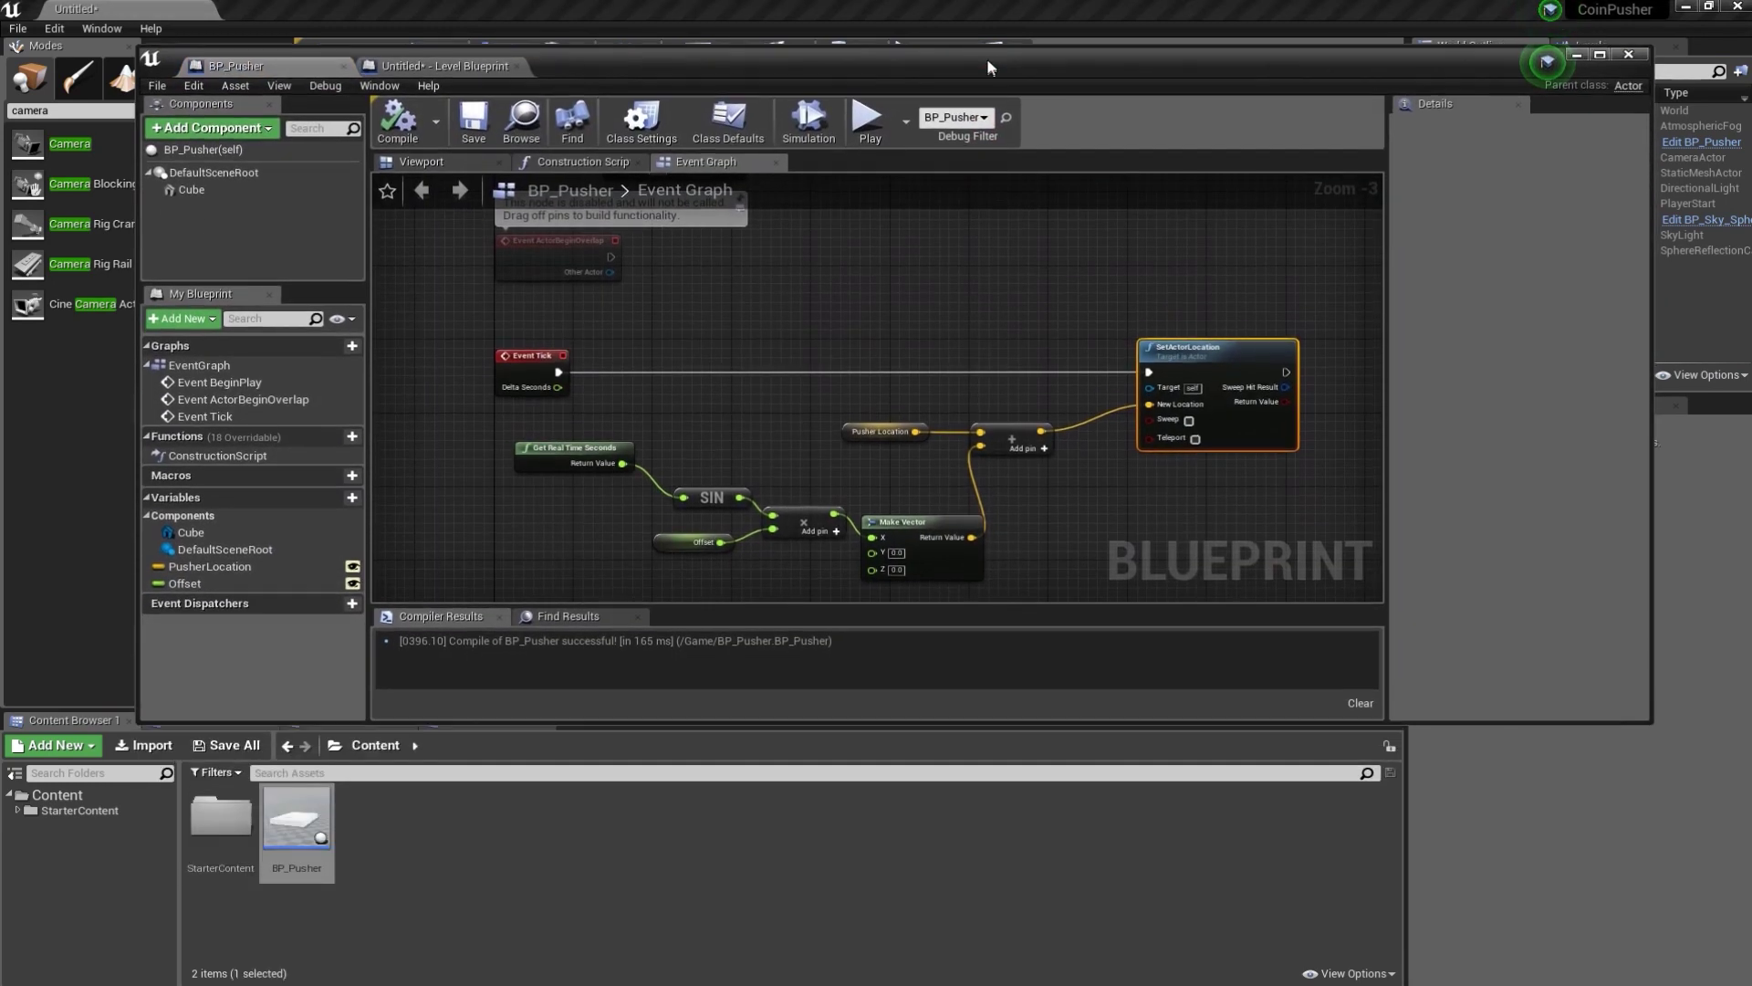
{"action": "left_click", "coordinate": [571, 160]}
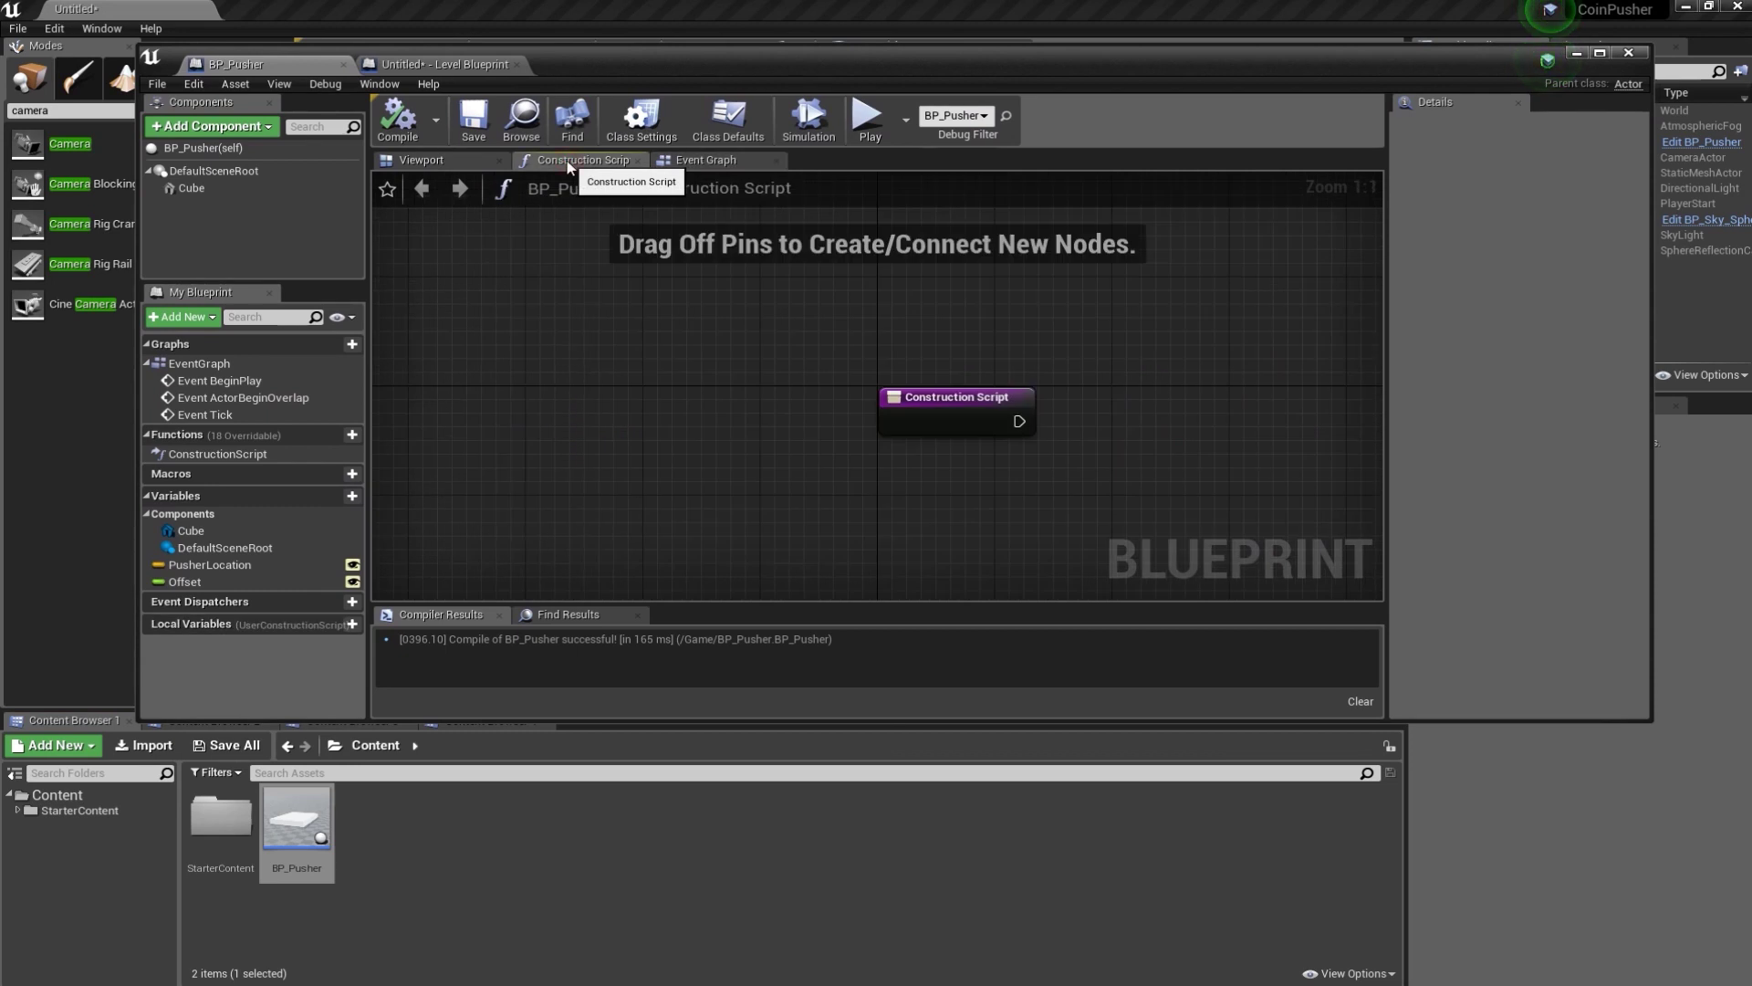
{"action": "left_click", "coordinate": [475, 161]}
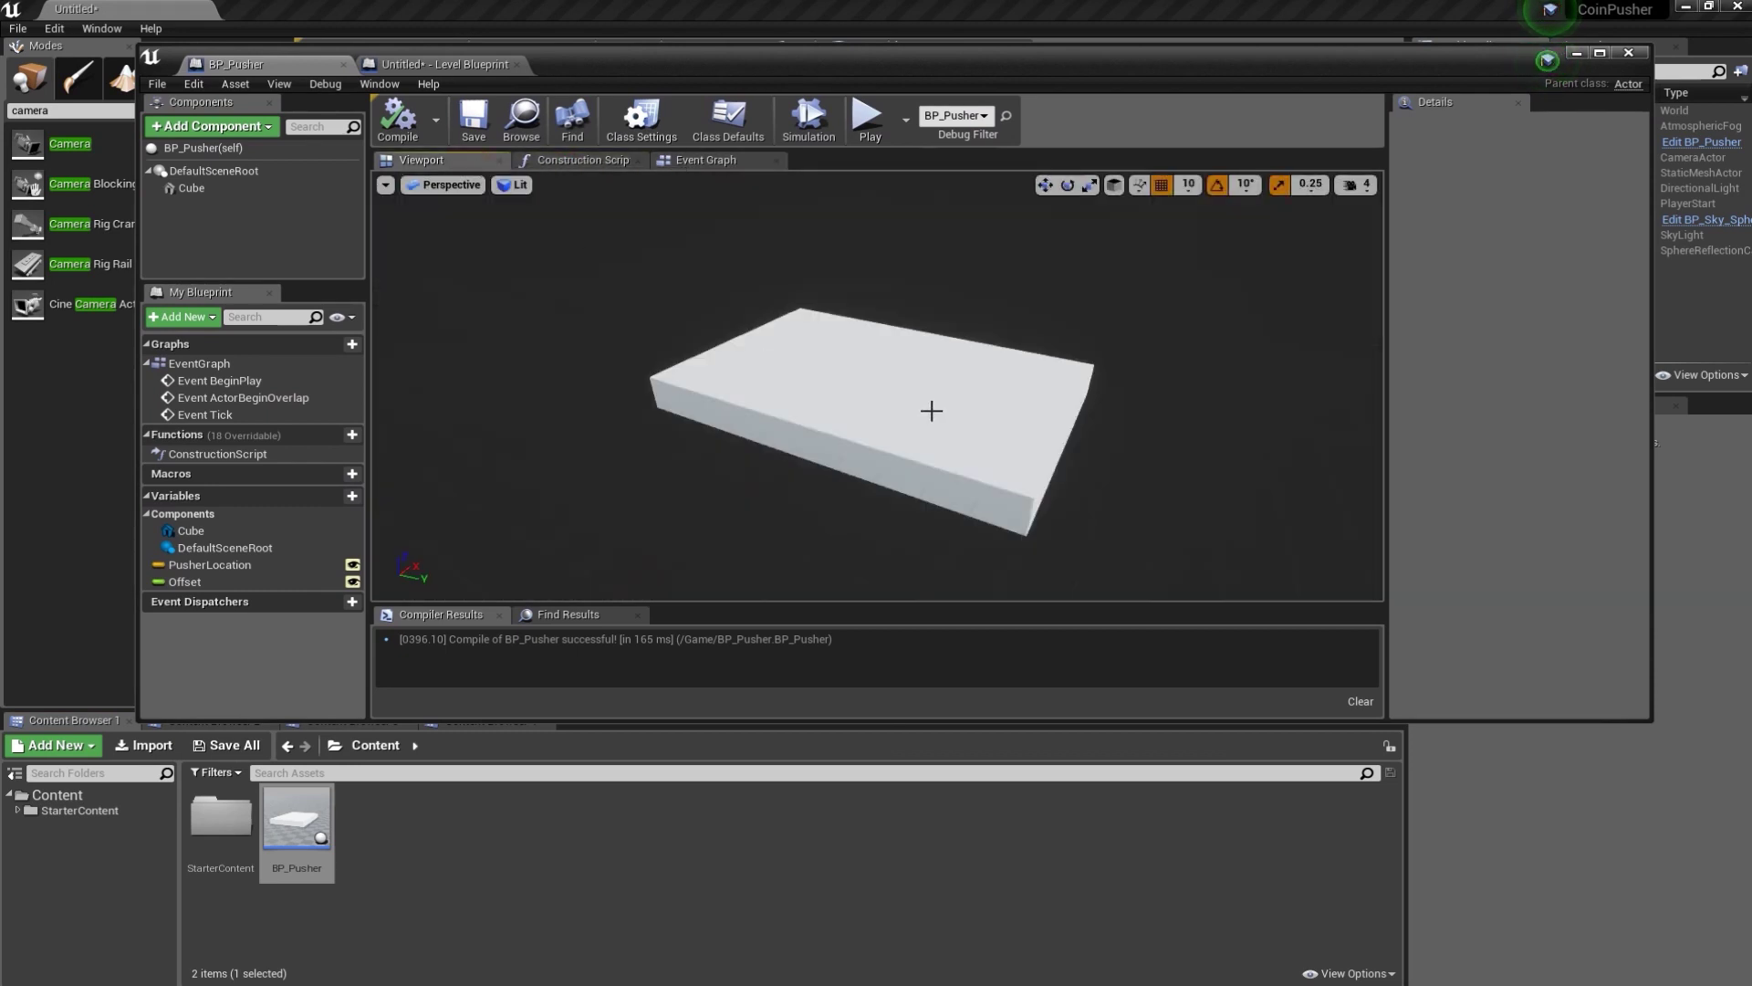
{"action": "left_click", "coordinate": [930, 411]}
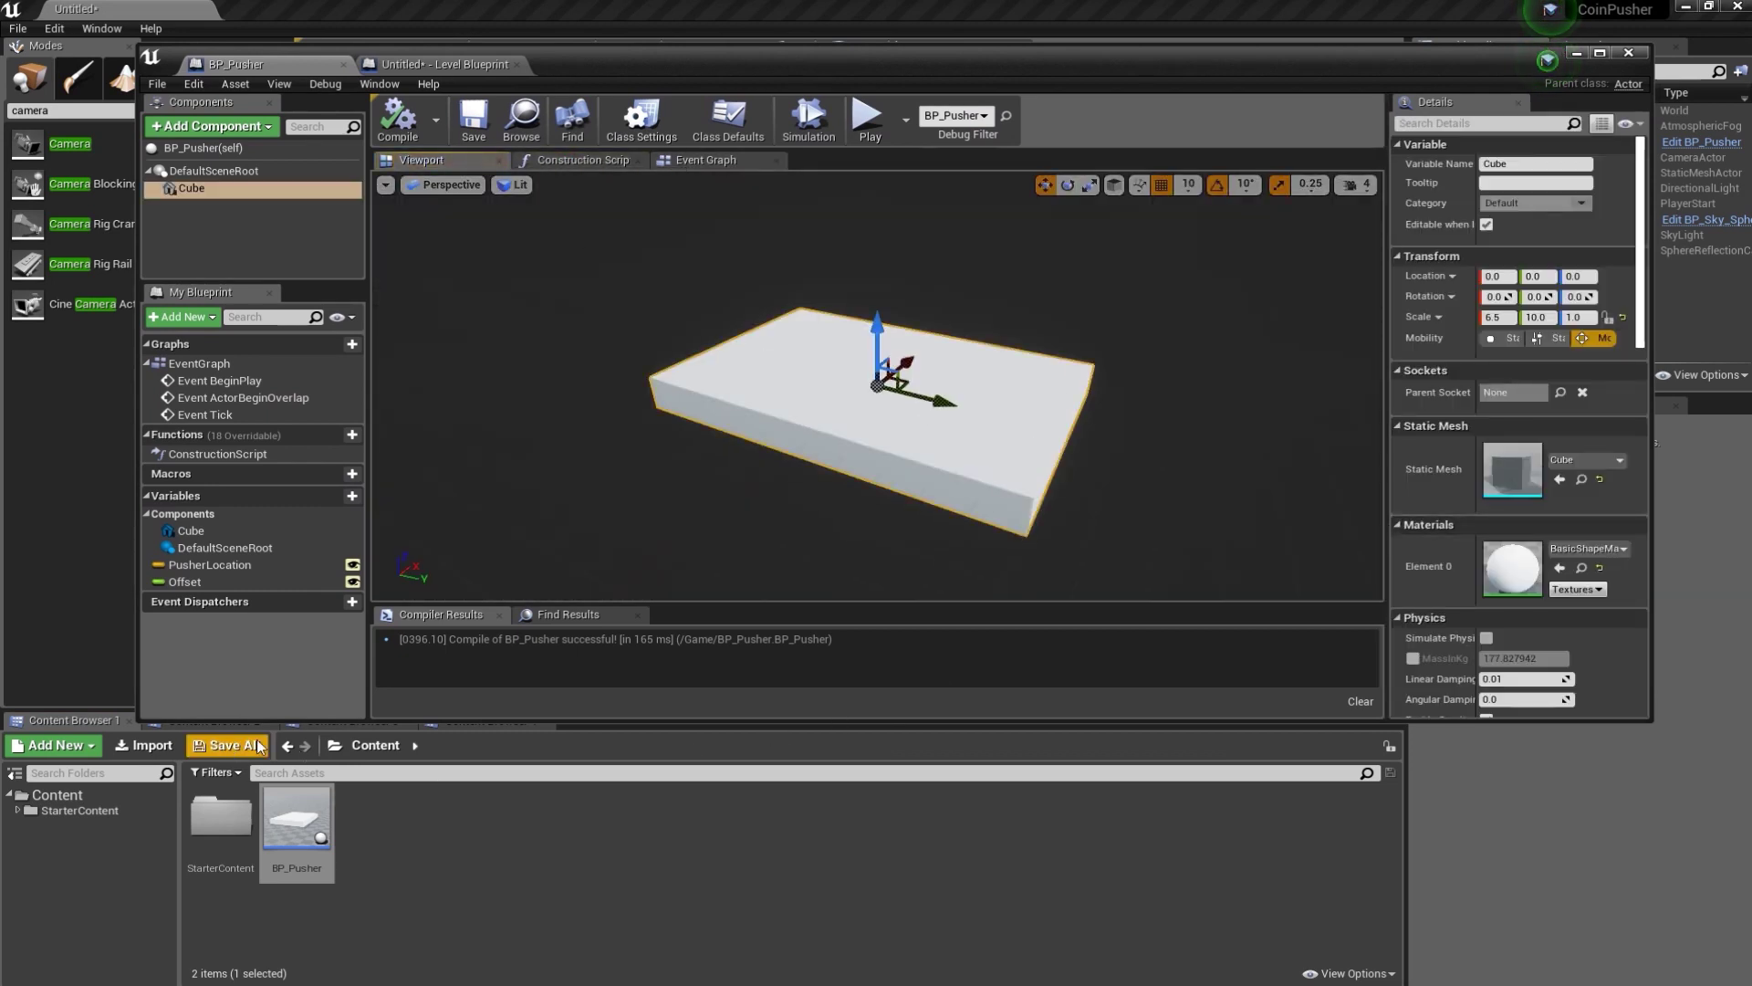
{"action": "left_click", "coordinate": [527, 852]}
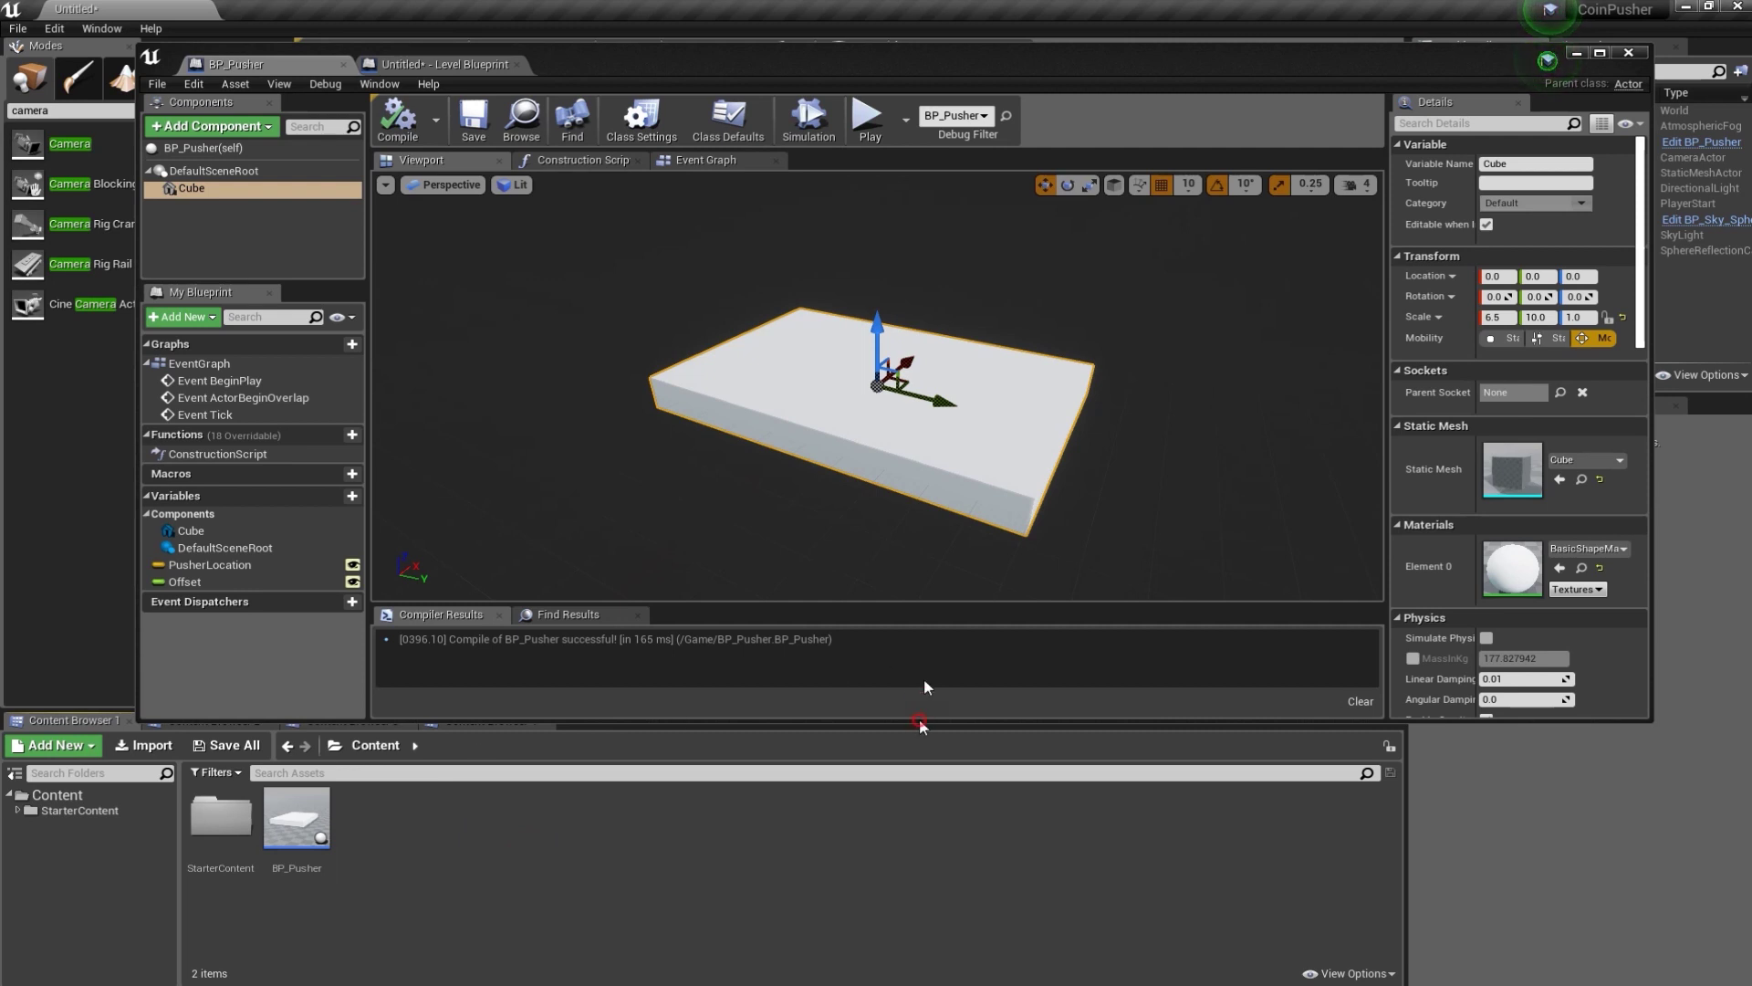
{"action": "left_click_drag", "start_coordinate": [922, 704], "coordinate": [920, 675]}
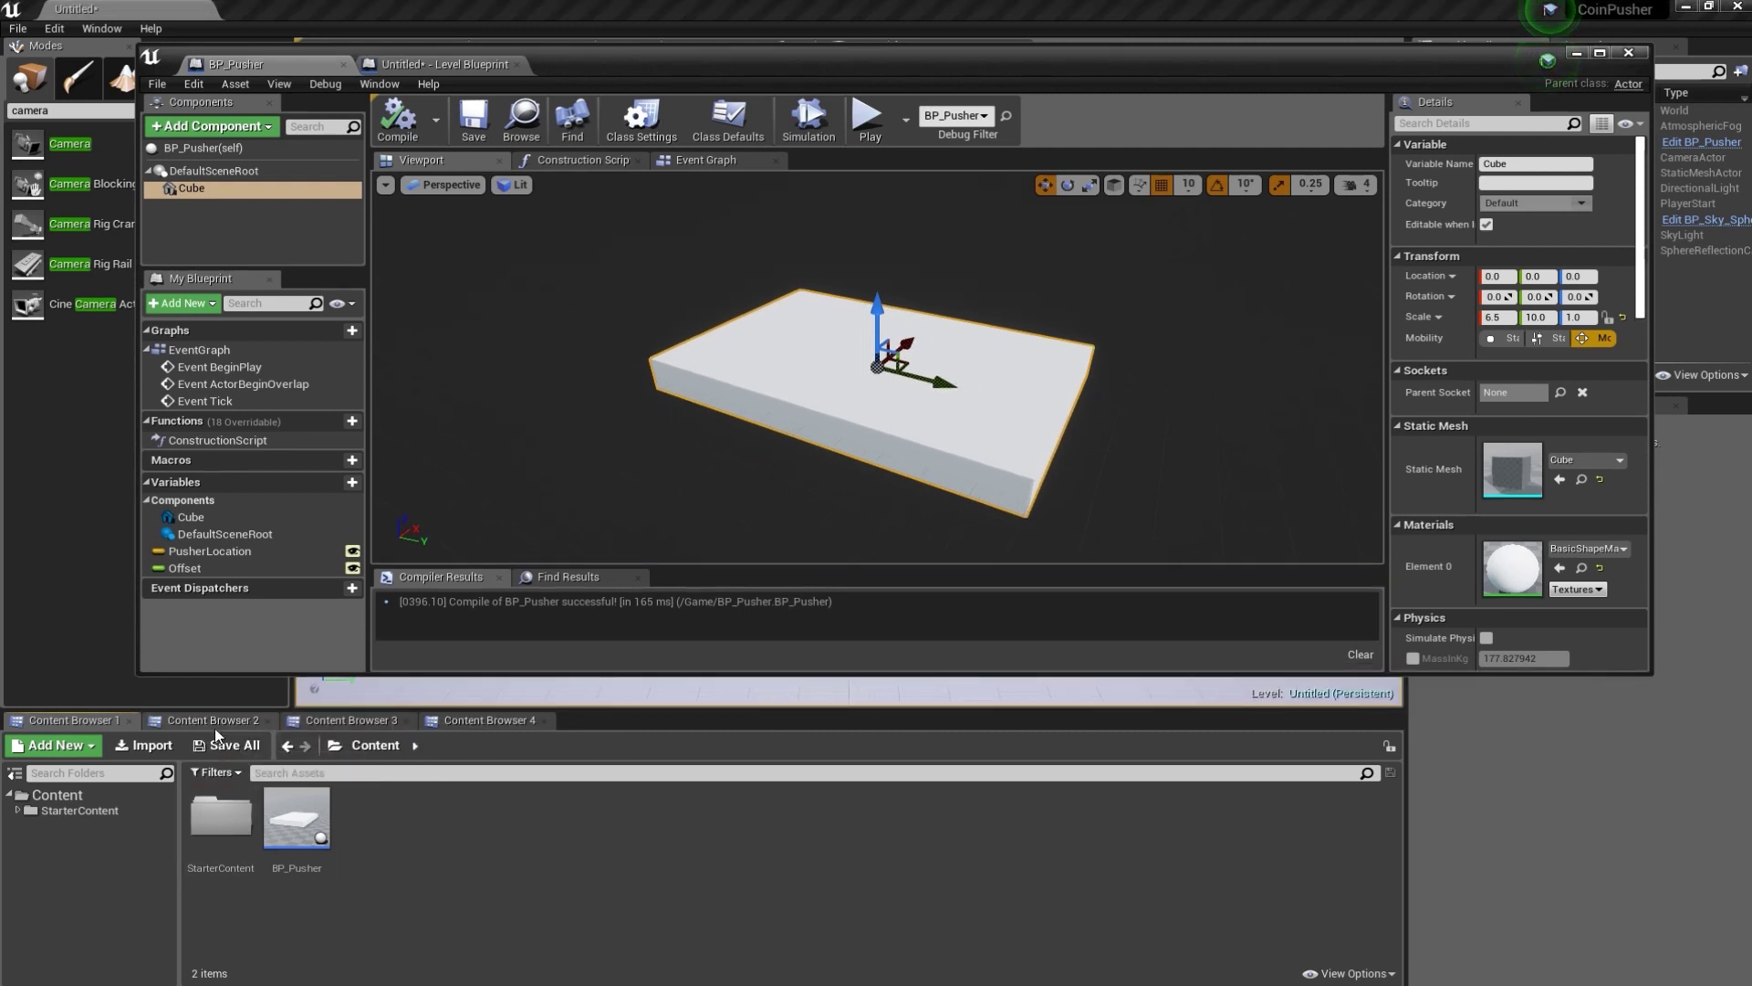
{"action": "left_click", "coordinate": [13, 772]}
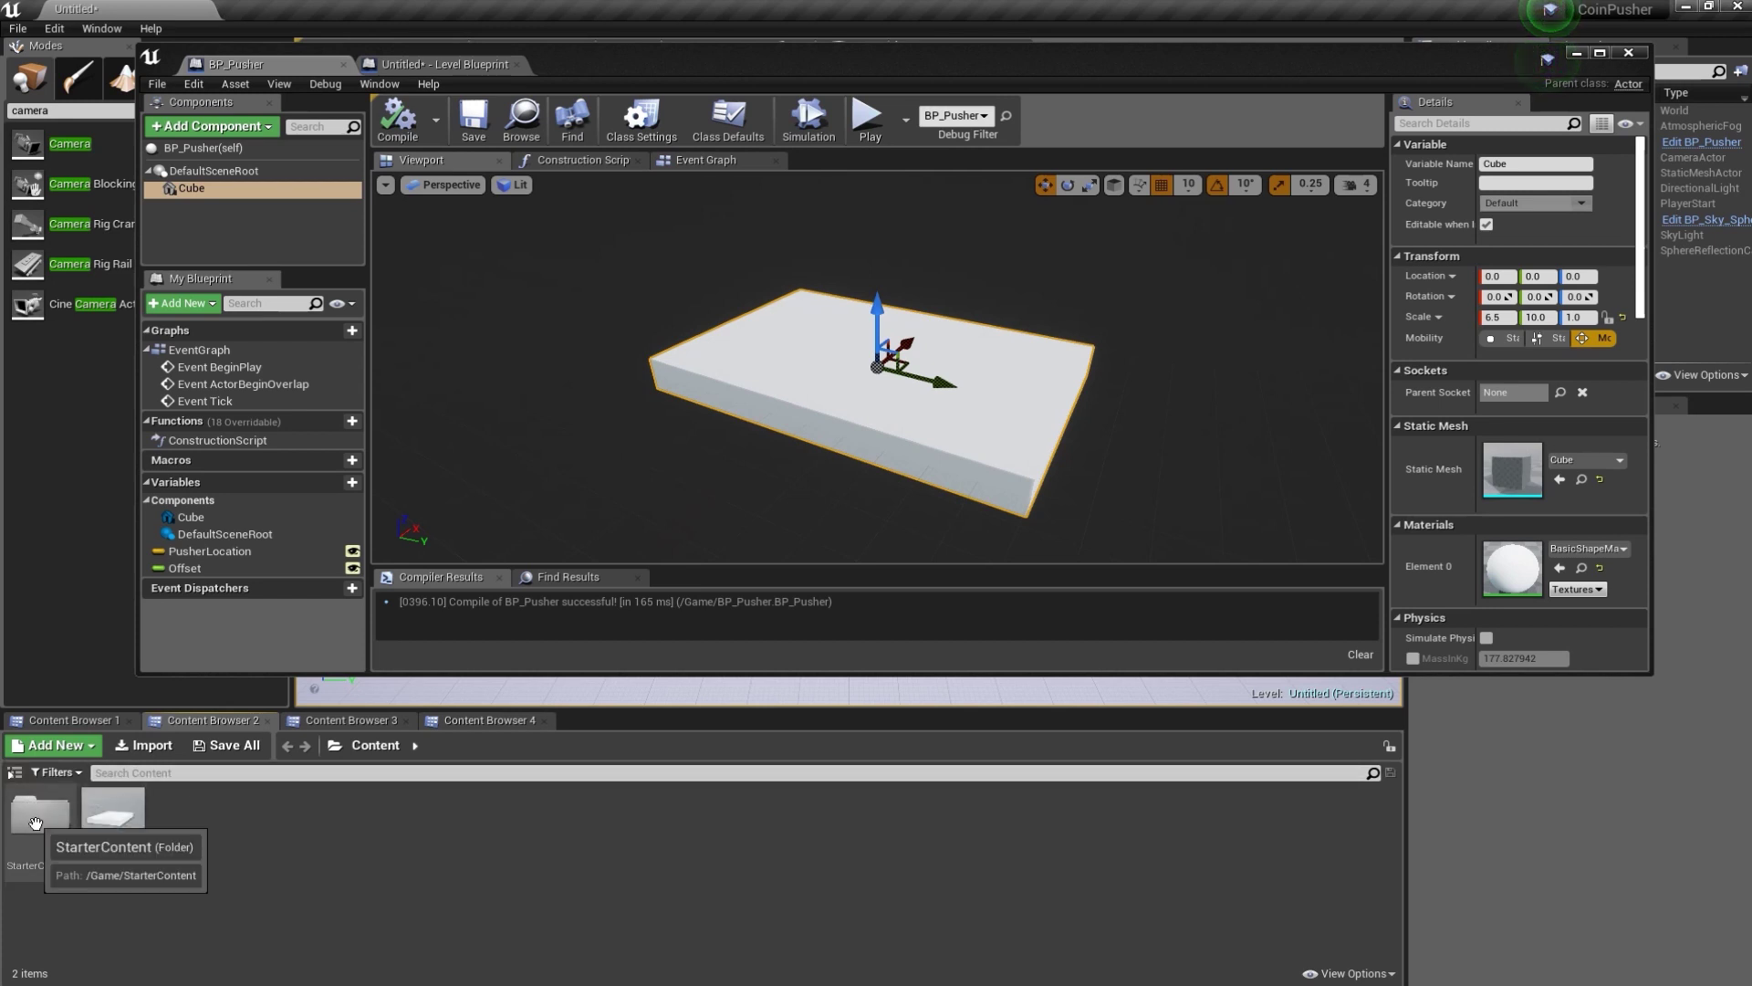
- Drag M_Metal_Gold from StarterContent/Materials onto the Cube's Element 0 material slot
{"action": "double_click", "coordinate": [34, 823]}
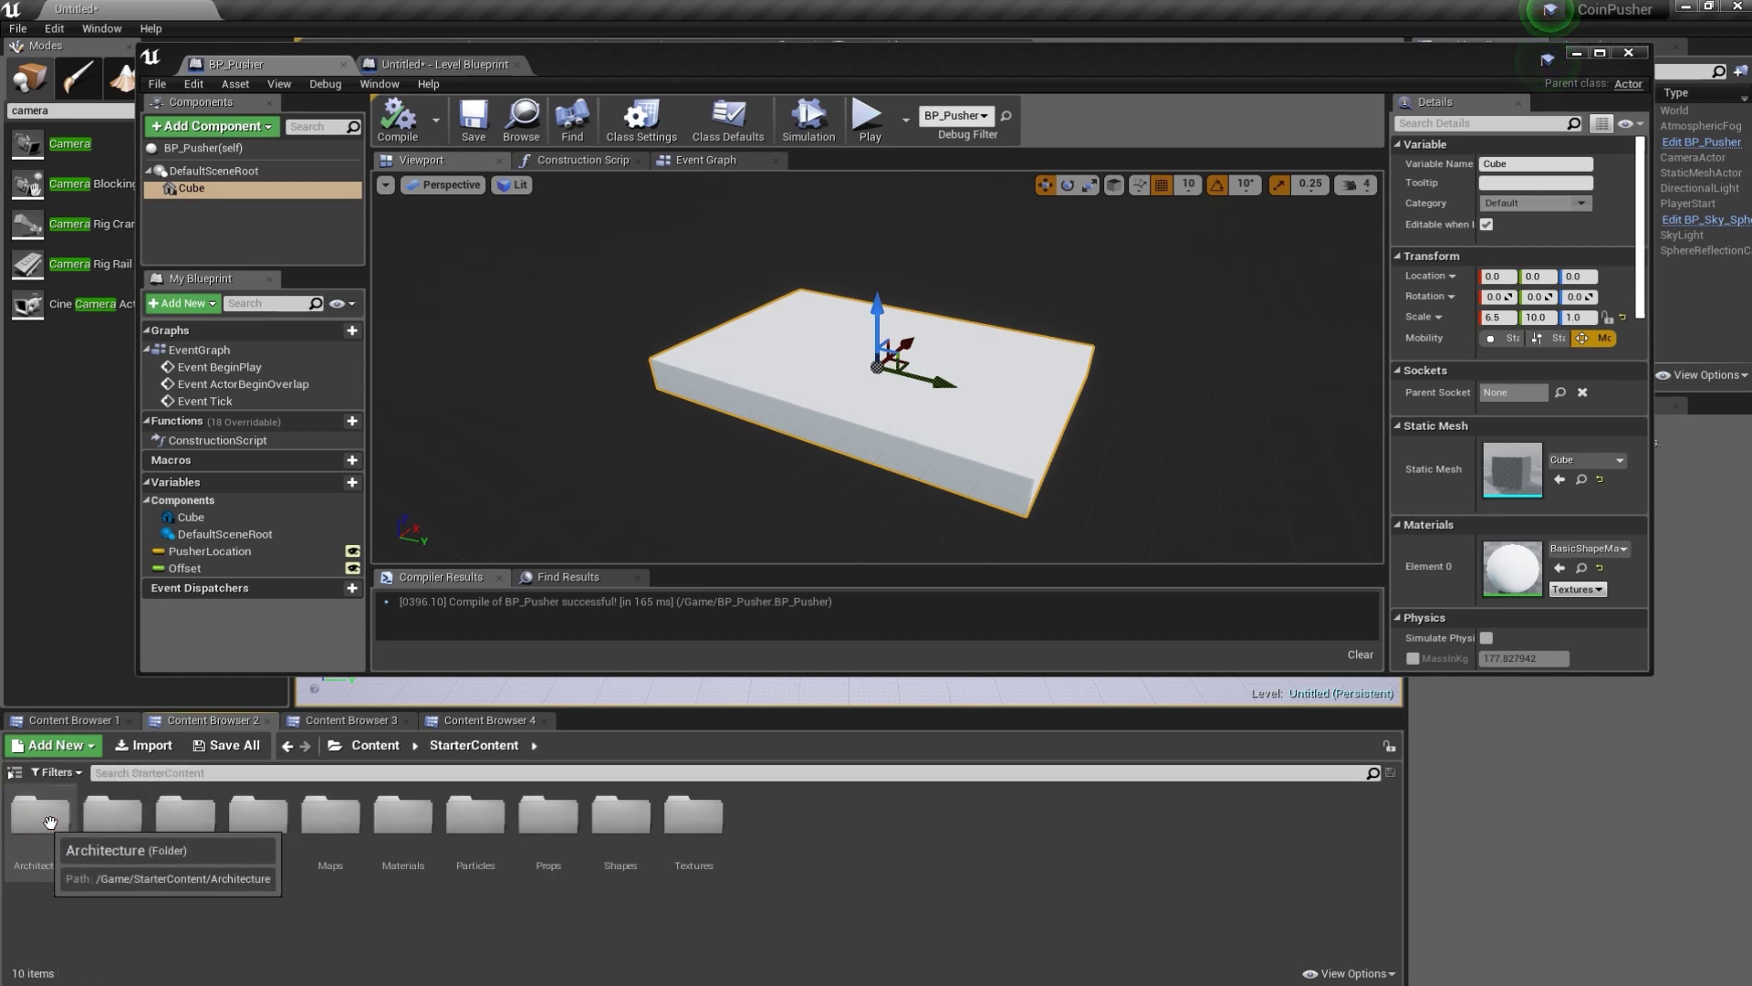
{"action": "left_click", "coordinate": [18, 772]}
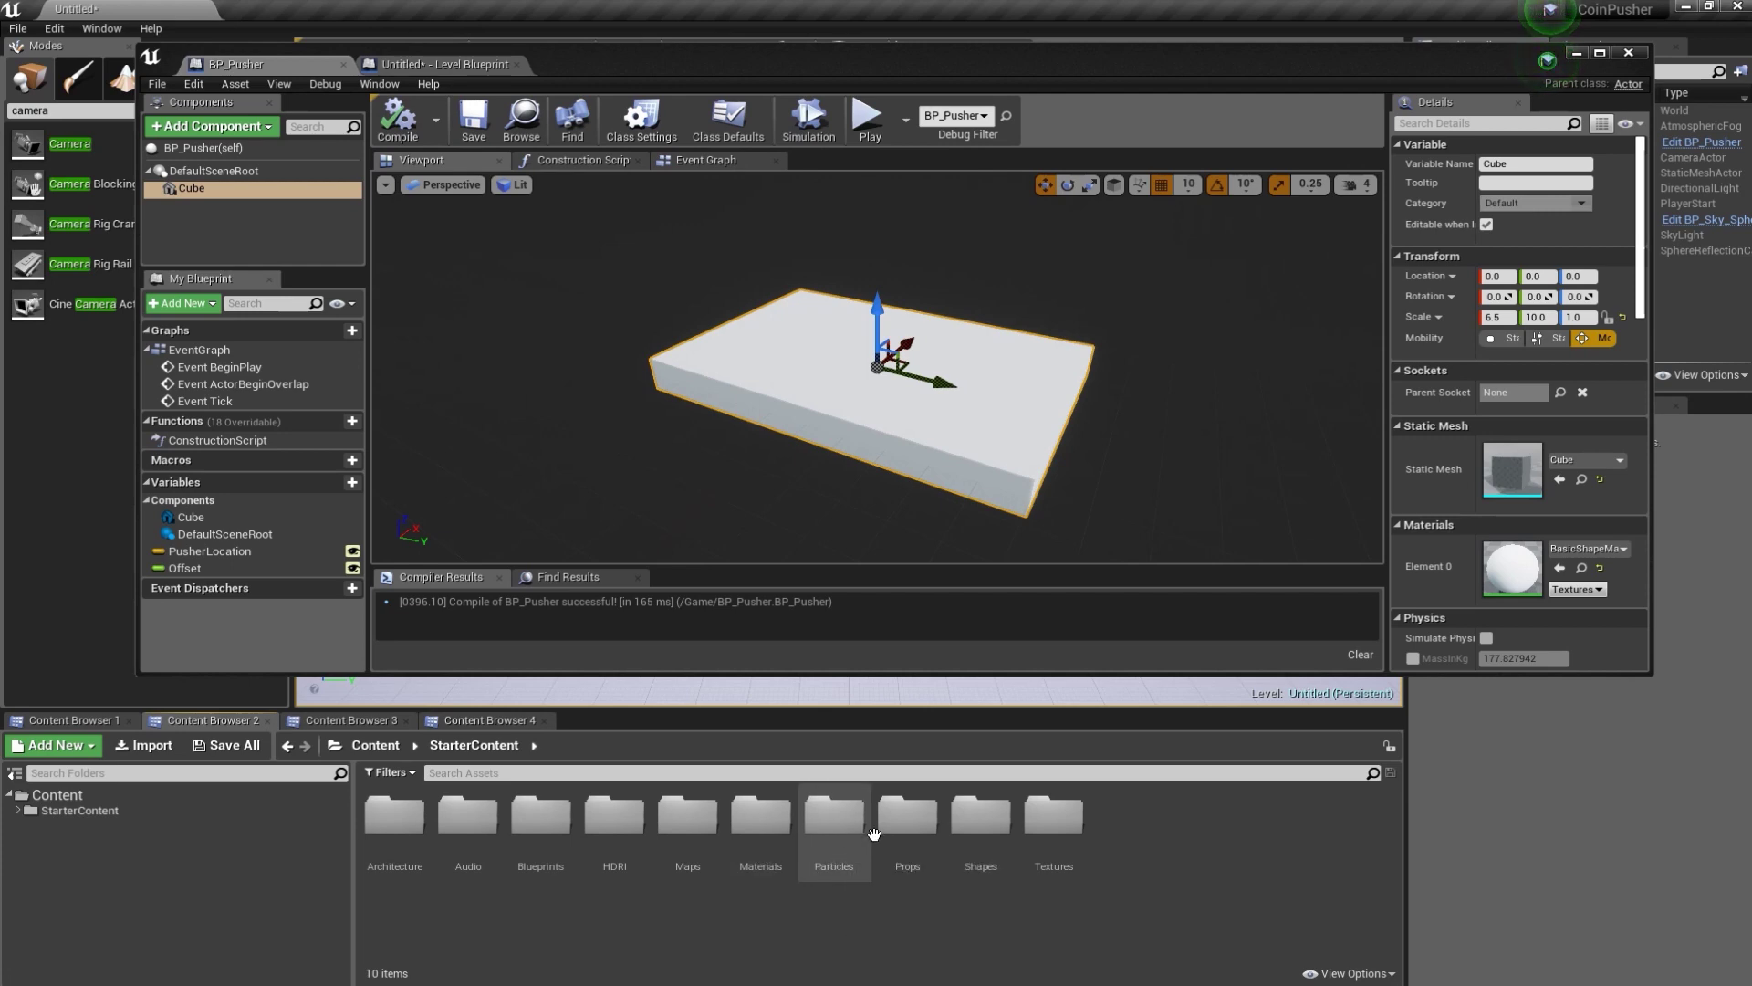
{"action": "double_click", "coordinate": [756, 824]}
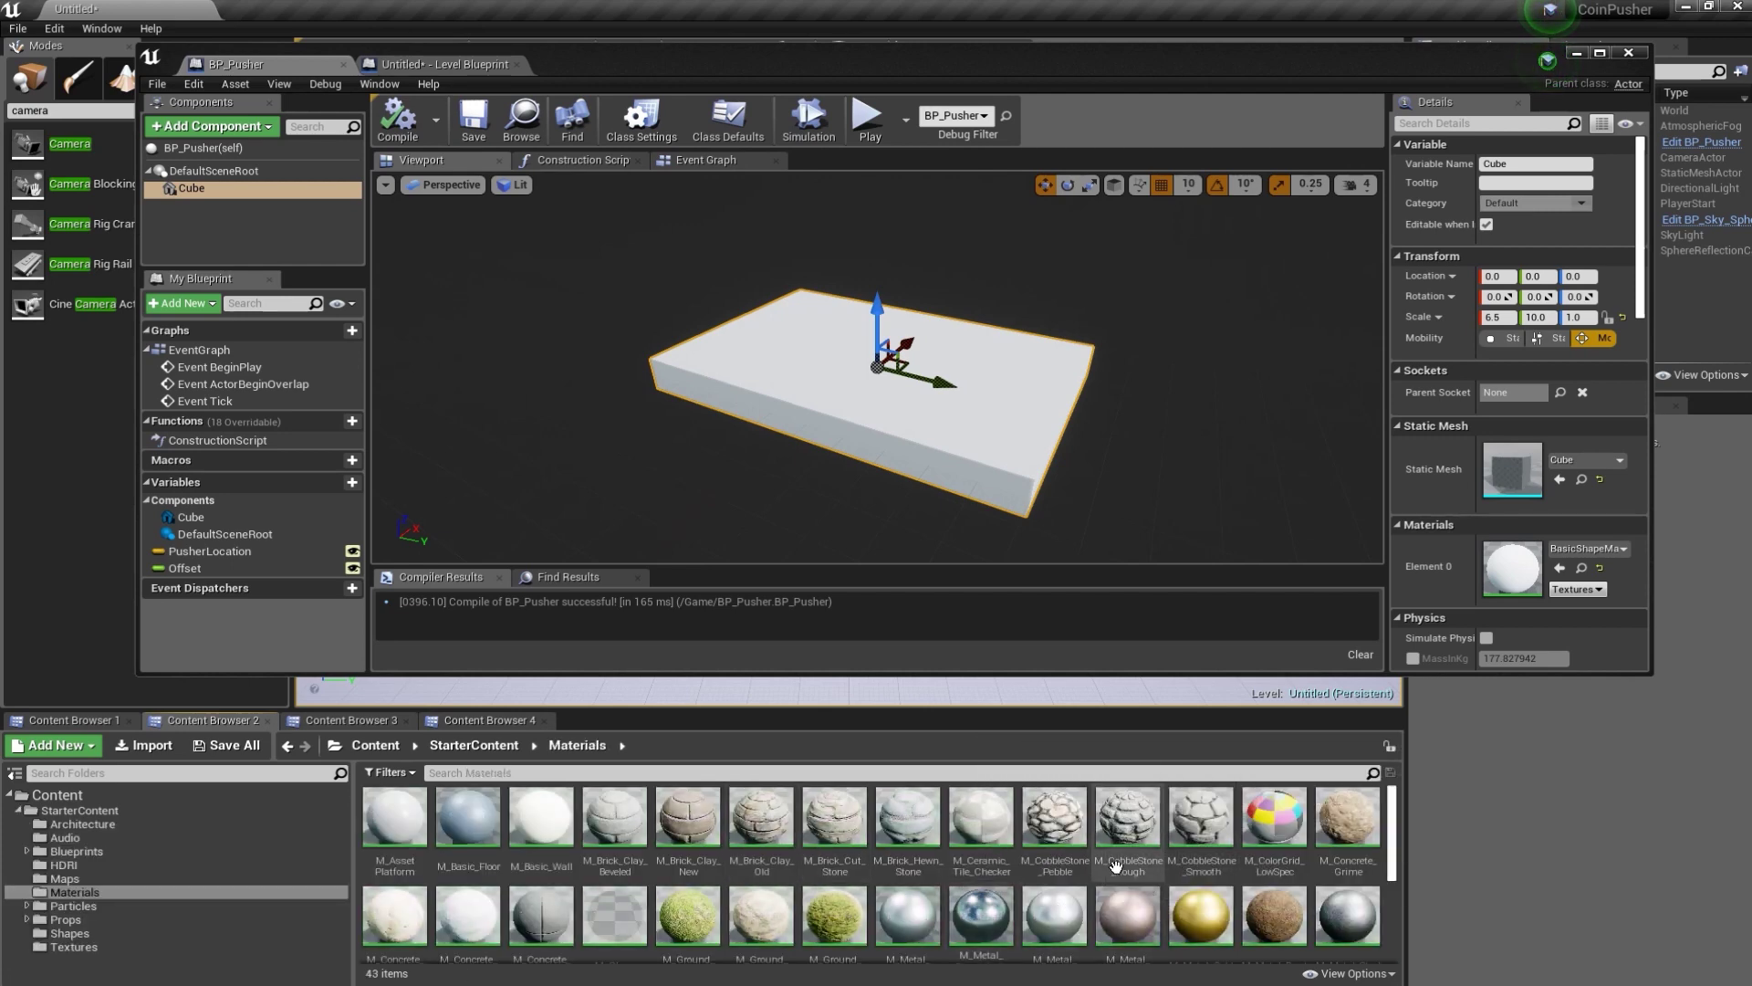
{"action": "scroll", "coordinate": [1118, 872], "scroll_direction": "down", "scroll_amount": 1}
{"action": "left_click", "coordinate": [1199, 902]}
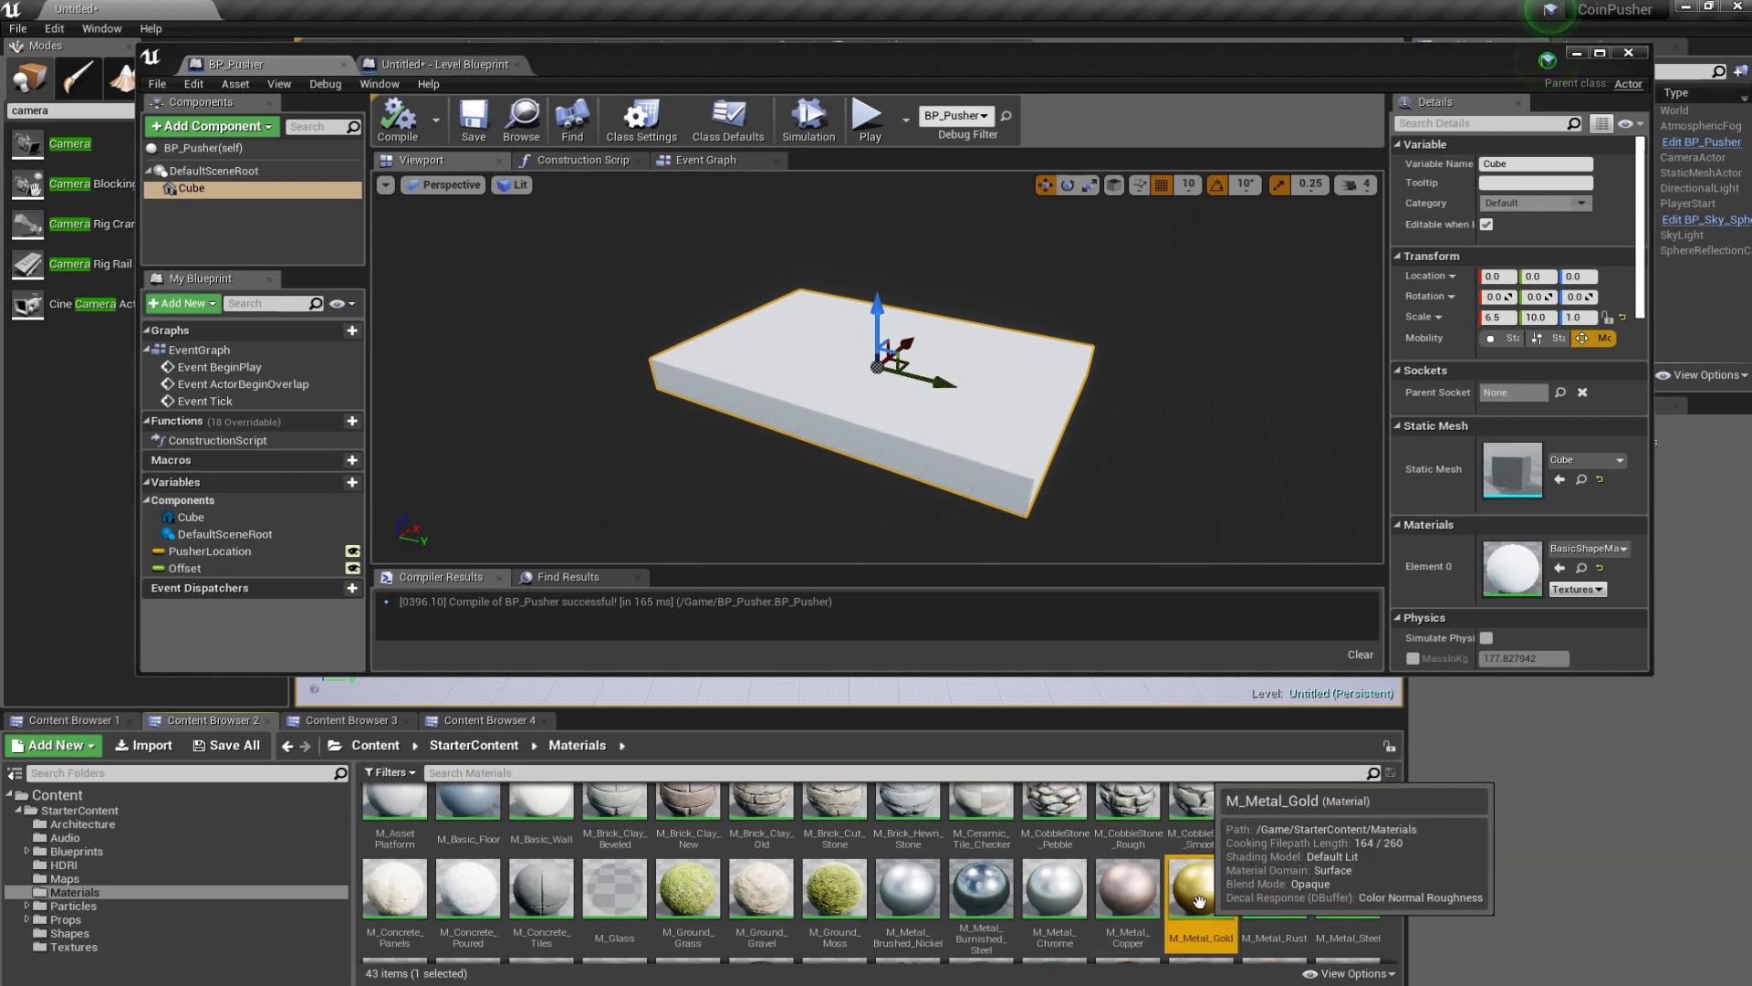
{"action": "left_click_drag", "start_coordinate": [1199, 901], "coordinate": [1515, 575]}
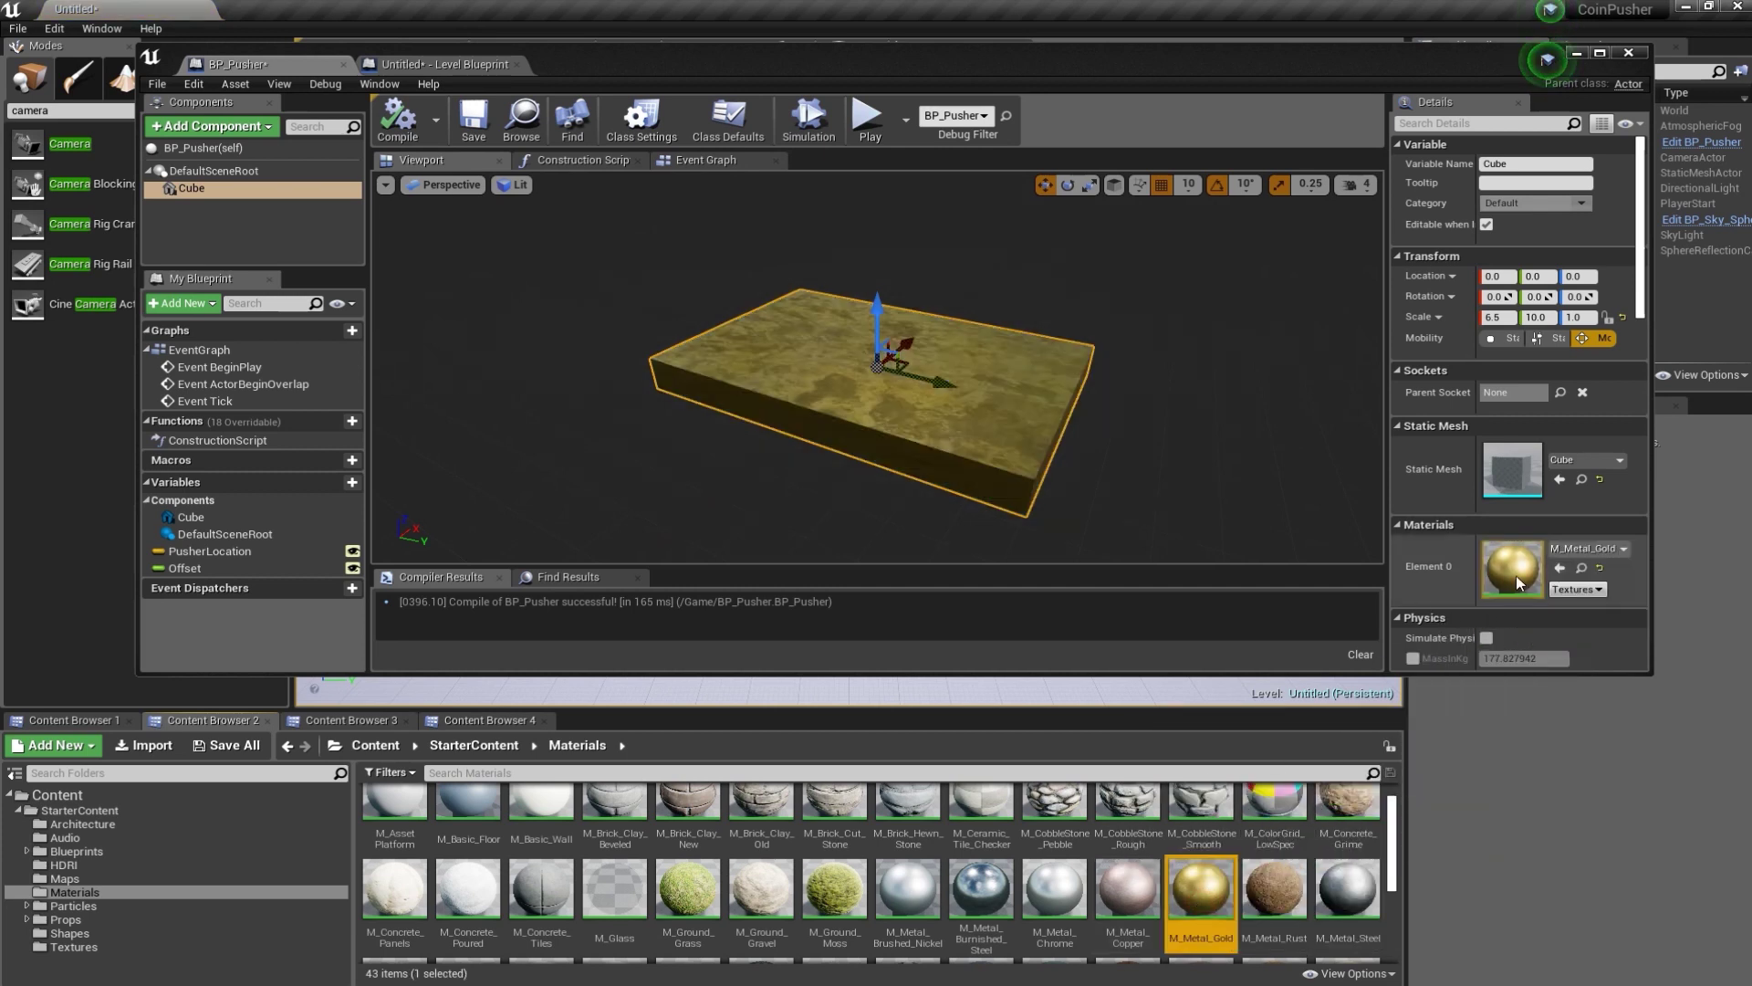
- Play the level to watch the gold pusher slab move, then stop with Esc
{"action": "left_click", "coordinate": [1577, 53]}
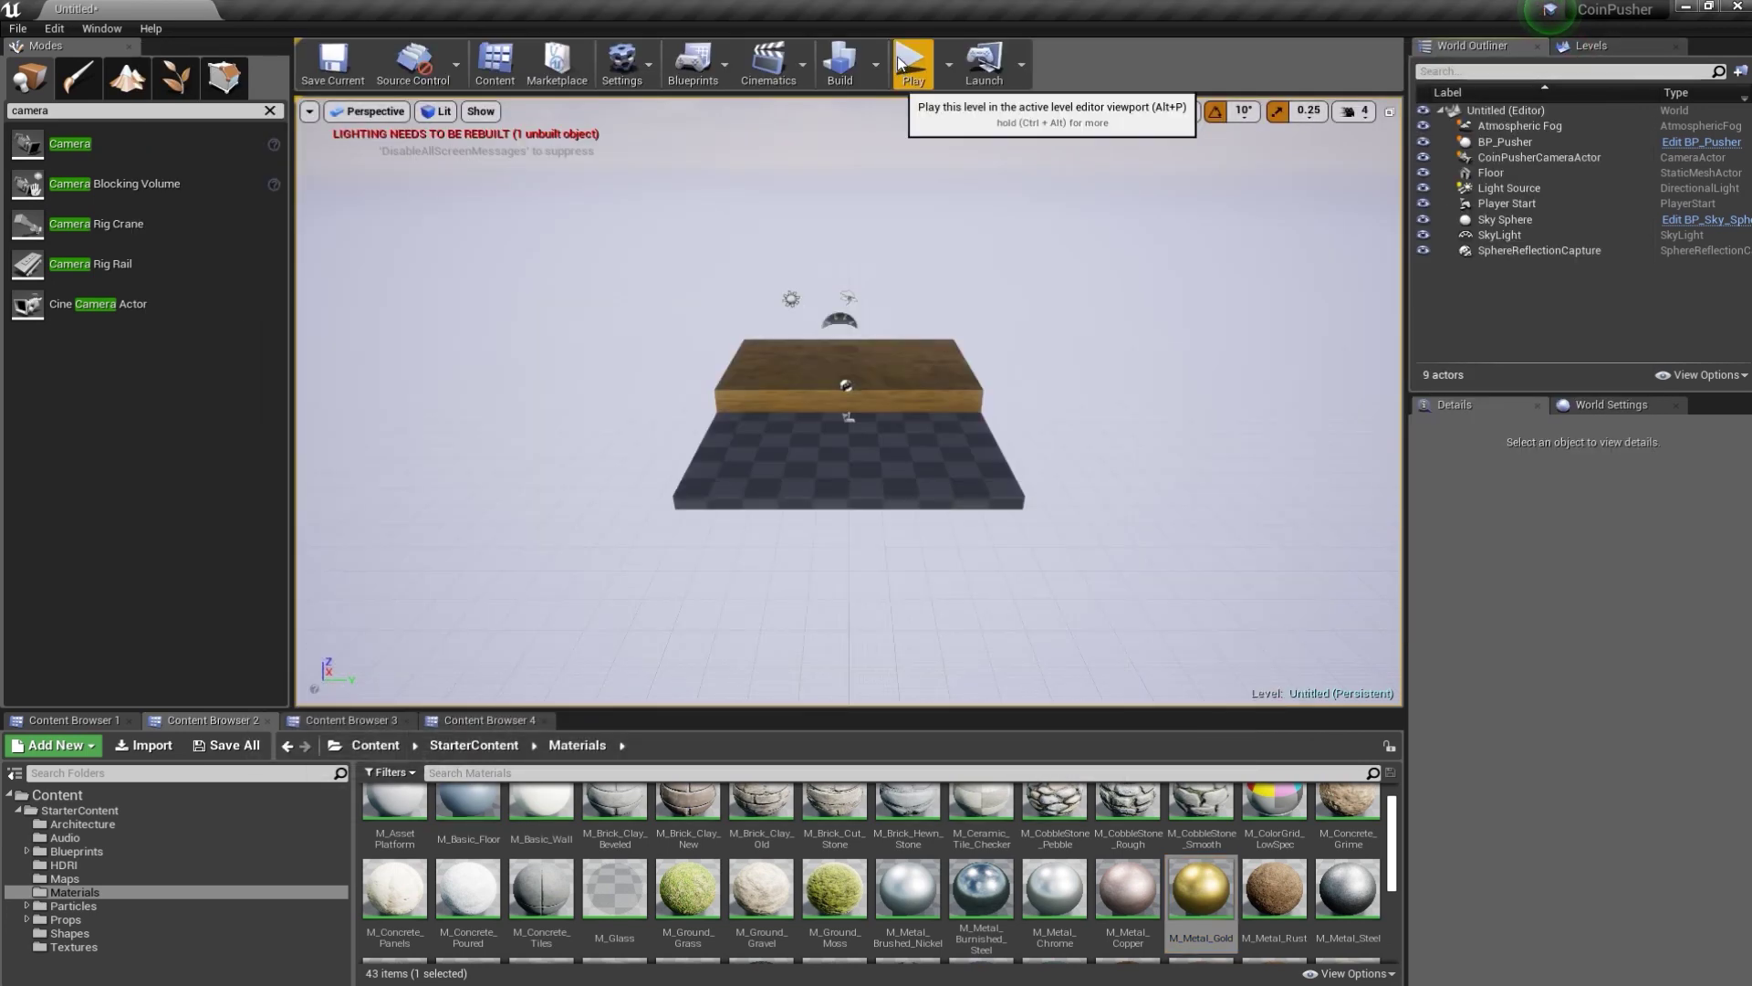
{"action": "left_click", "coordinate": [900, 60]}
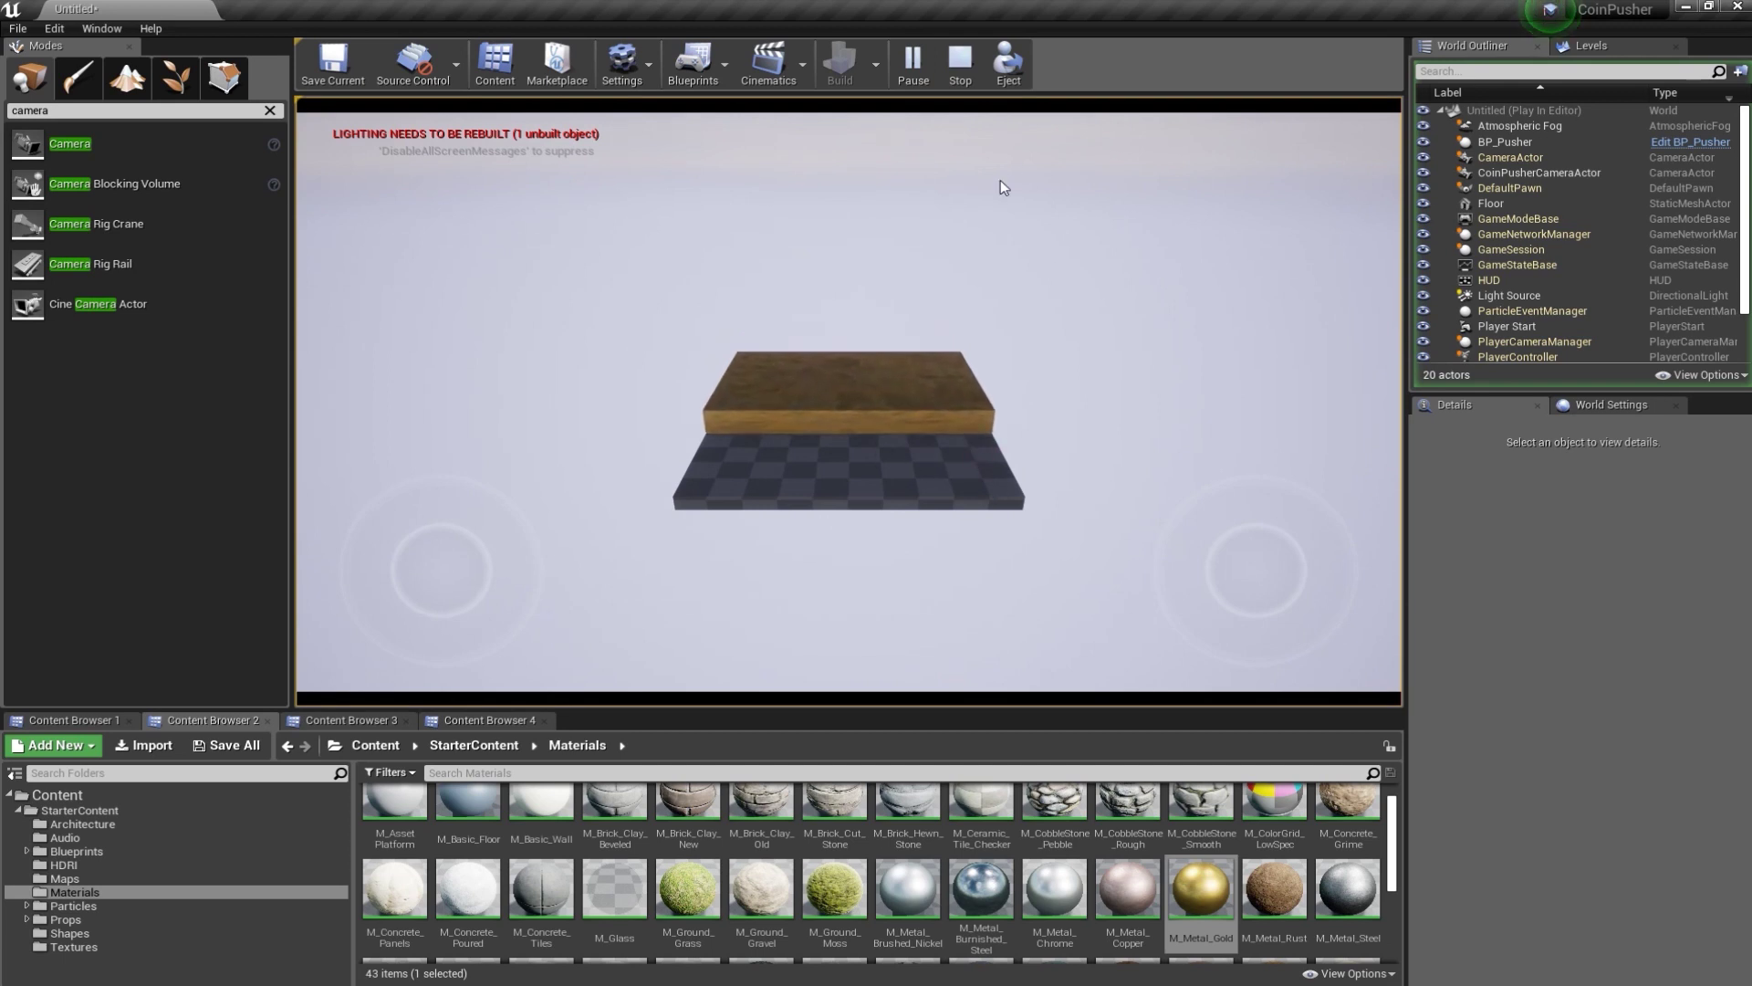
{"action": "left_click", "coordinate": [979, 196]}
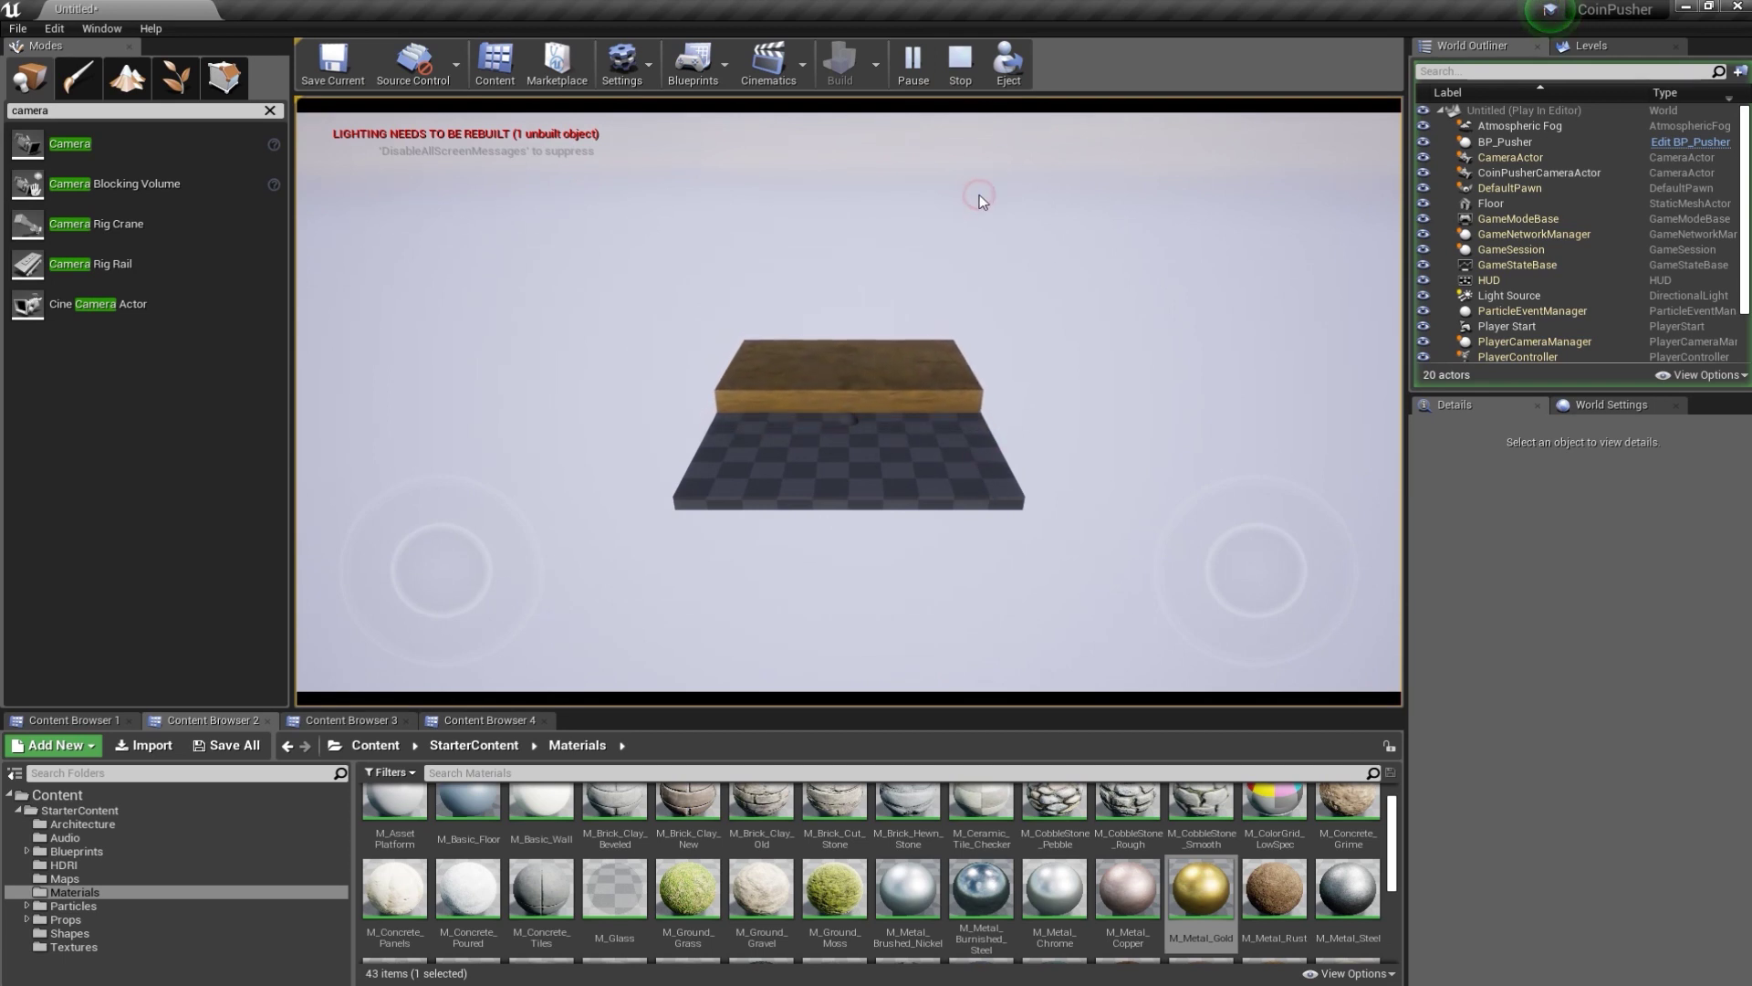
{"action": "key", "text": "Escape"}
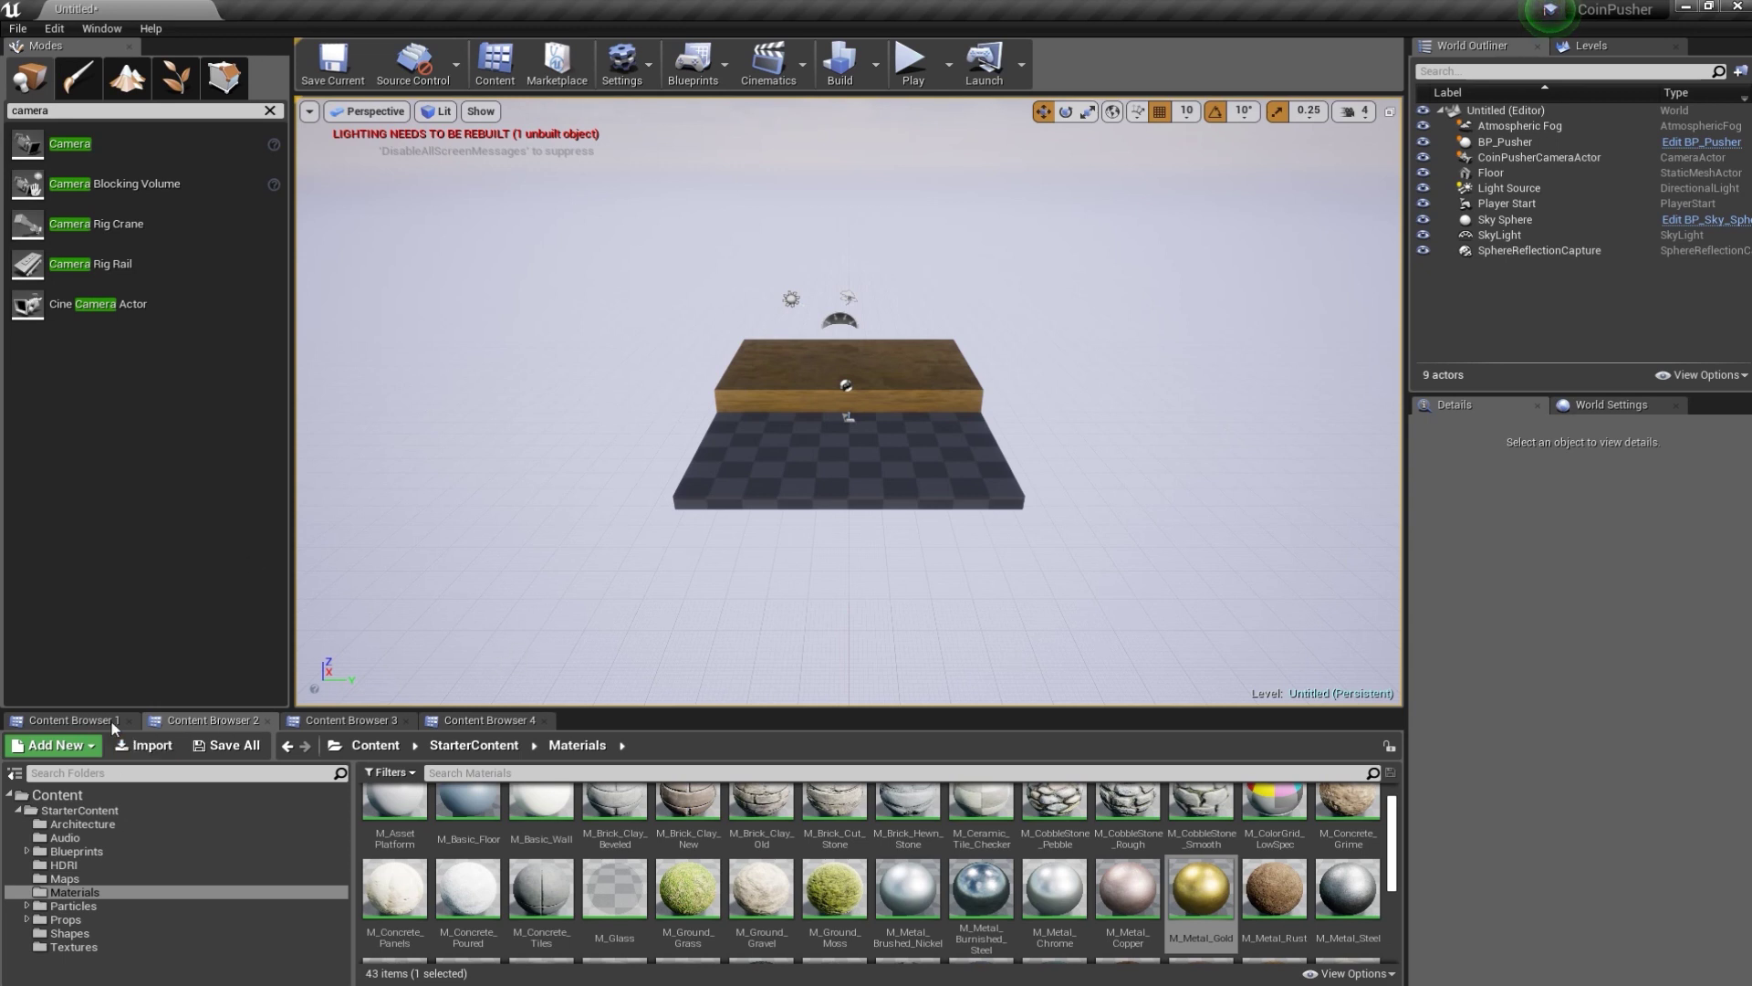
- Create an Actor-based Blueprint class named BP_Coin in the top-level Content folder
{"action": "left_click", "coordinate": [78, 720]}
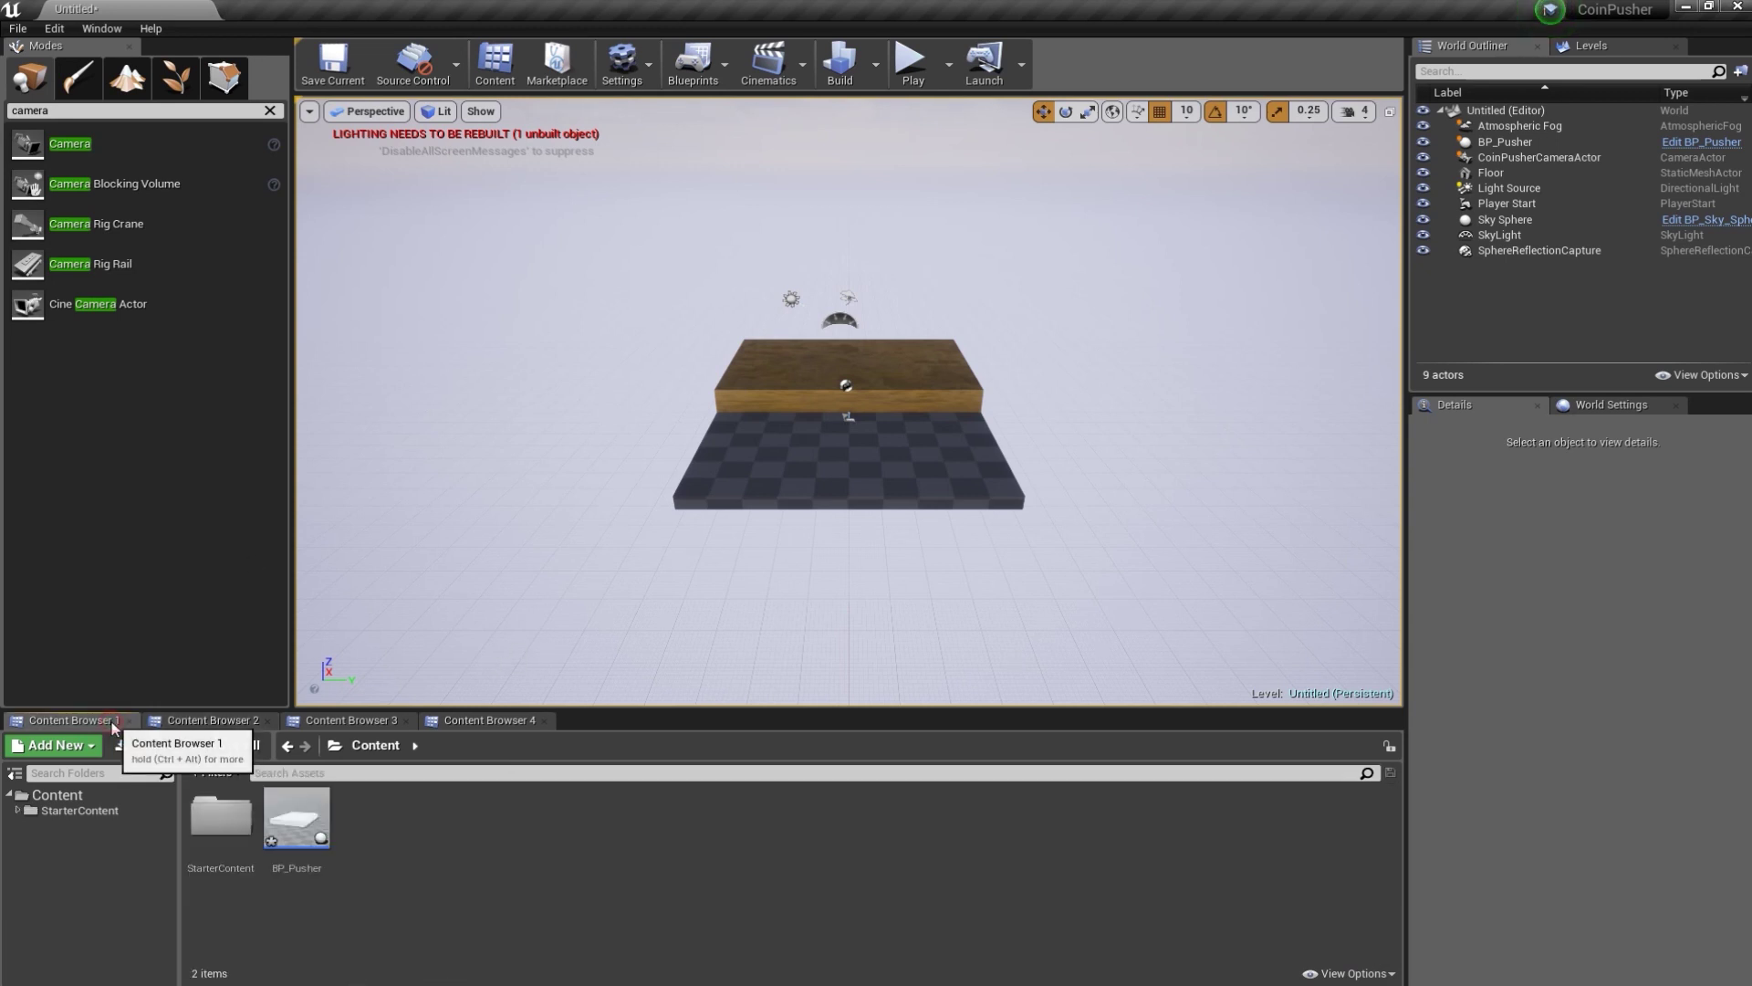
{"action": "right_click", "coordinate": [449, 825]}
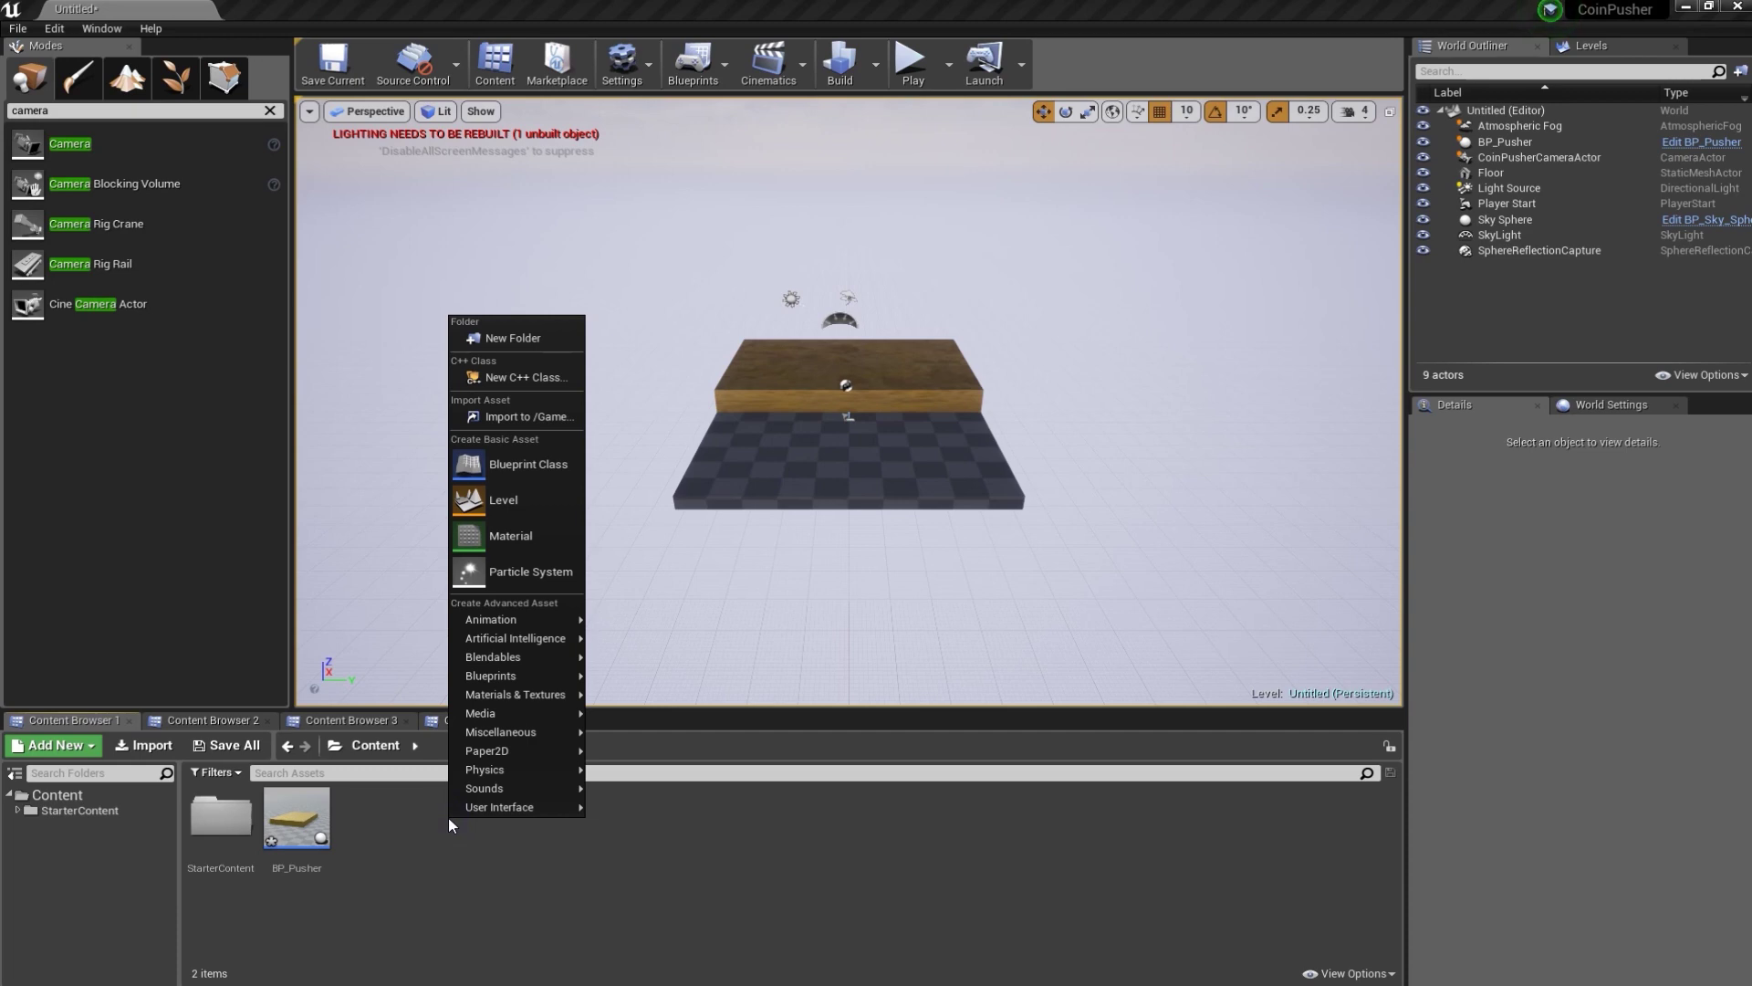
{"action": "left_click", "coordinate": [500, 467]}
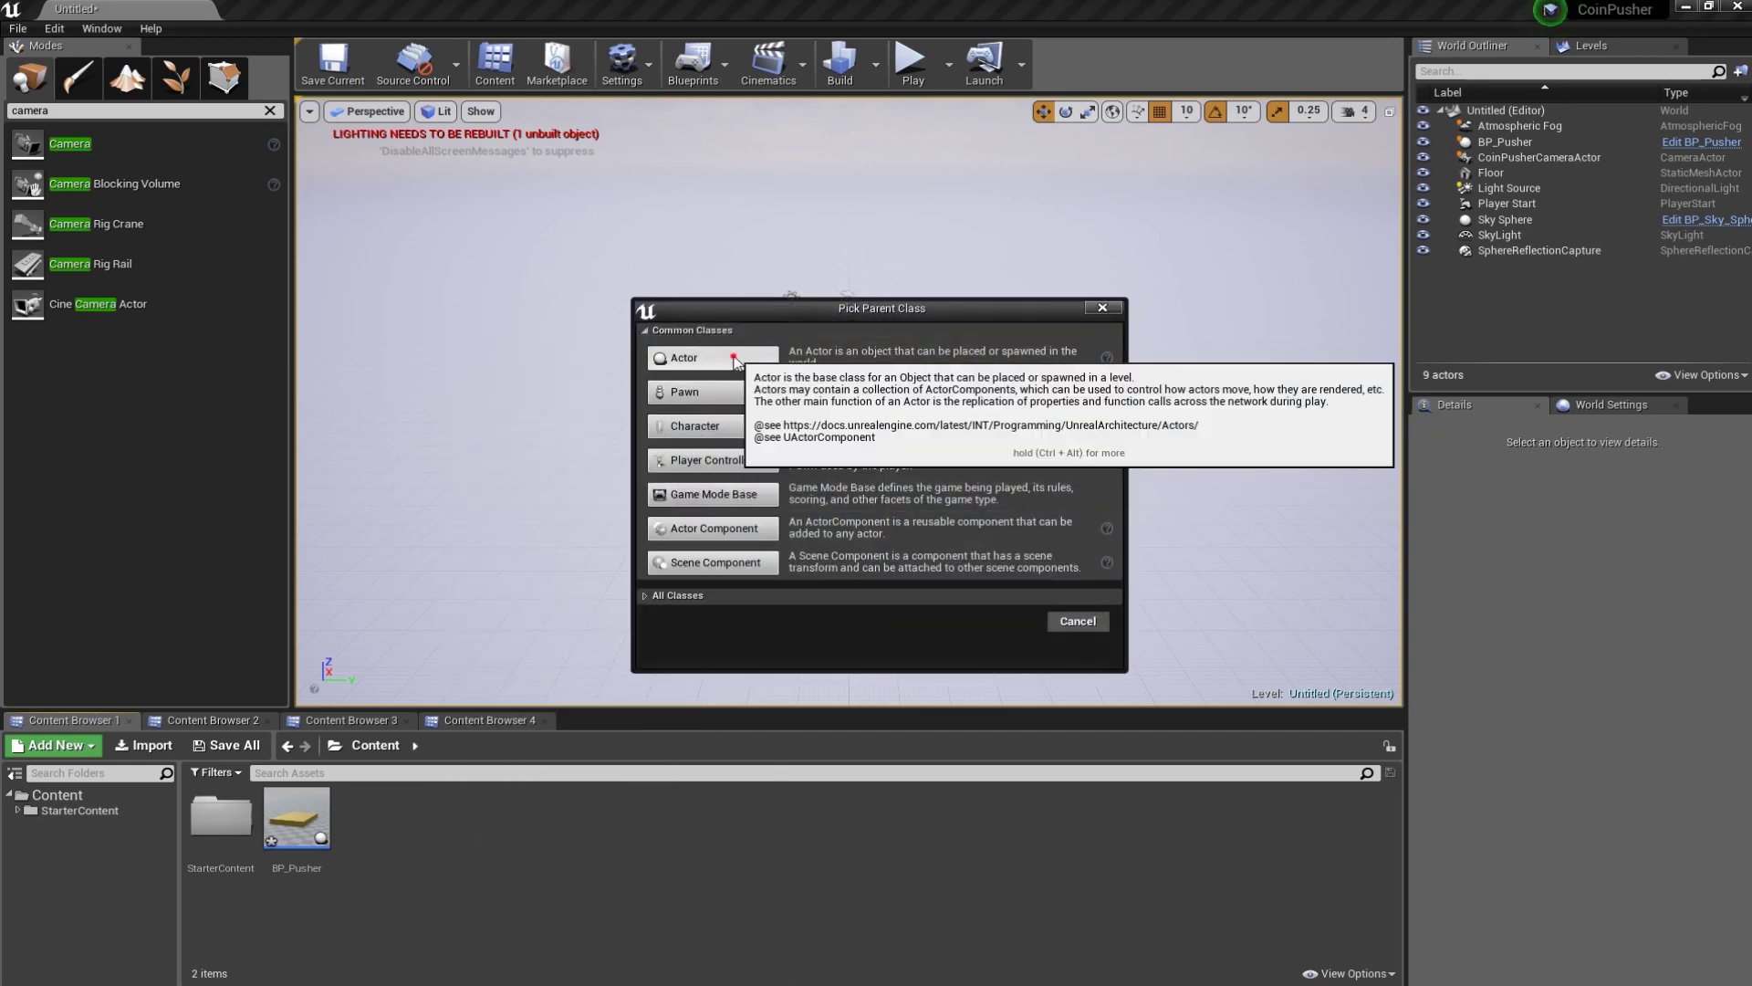
{"action": "left_click", "coordinate": [731, 356]}
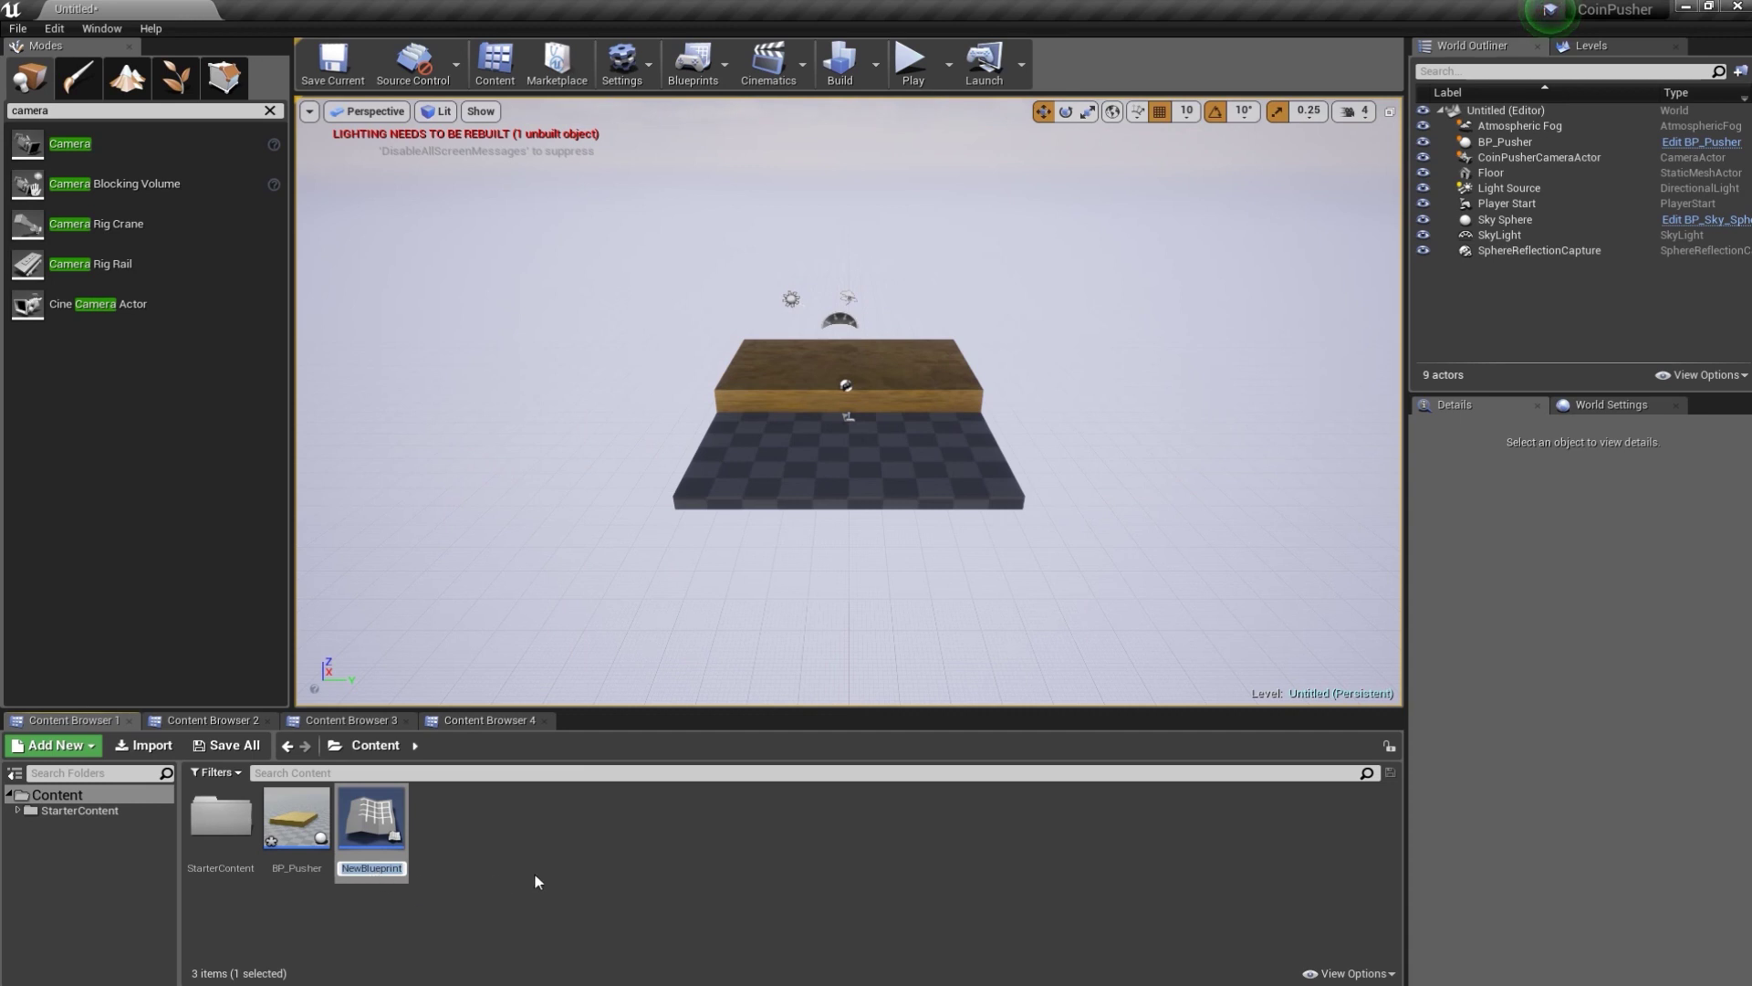
{"action": "type", "text": "BP_"}
{"action": "type", "text": "Coin"}
{"action": "key", "text": "Return"}
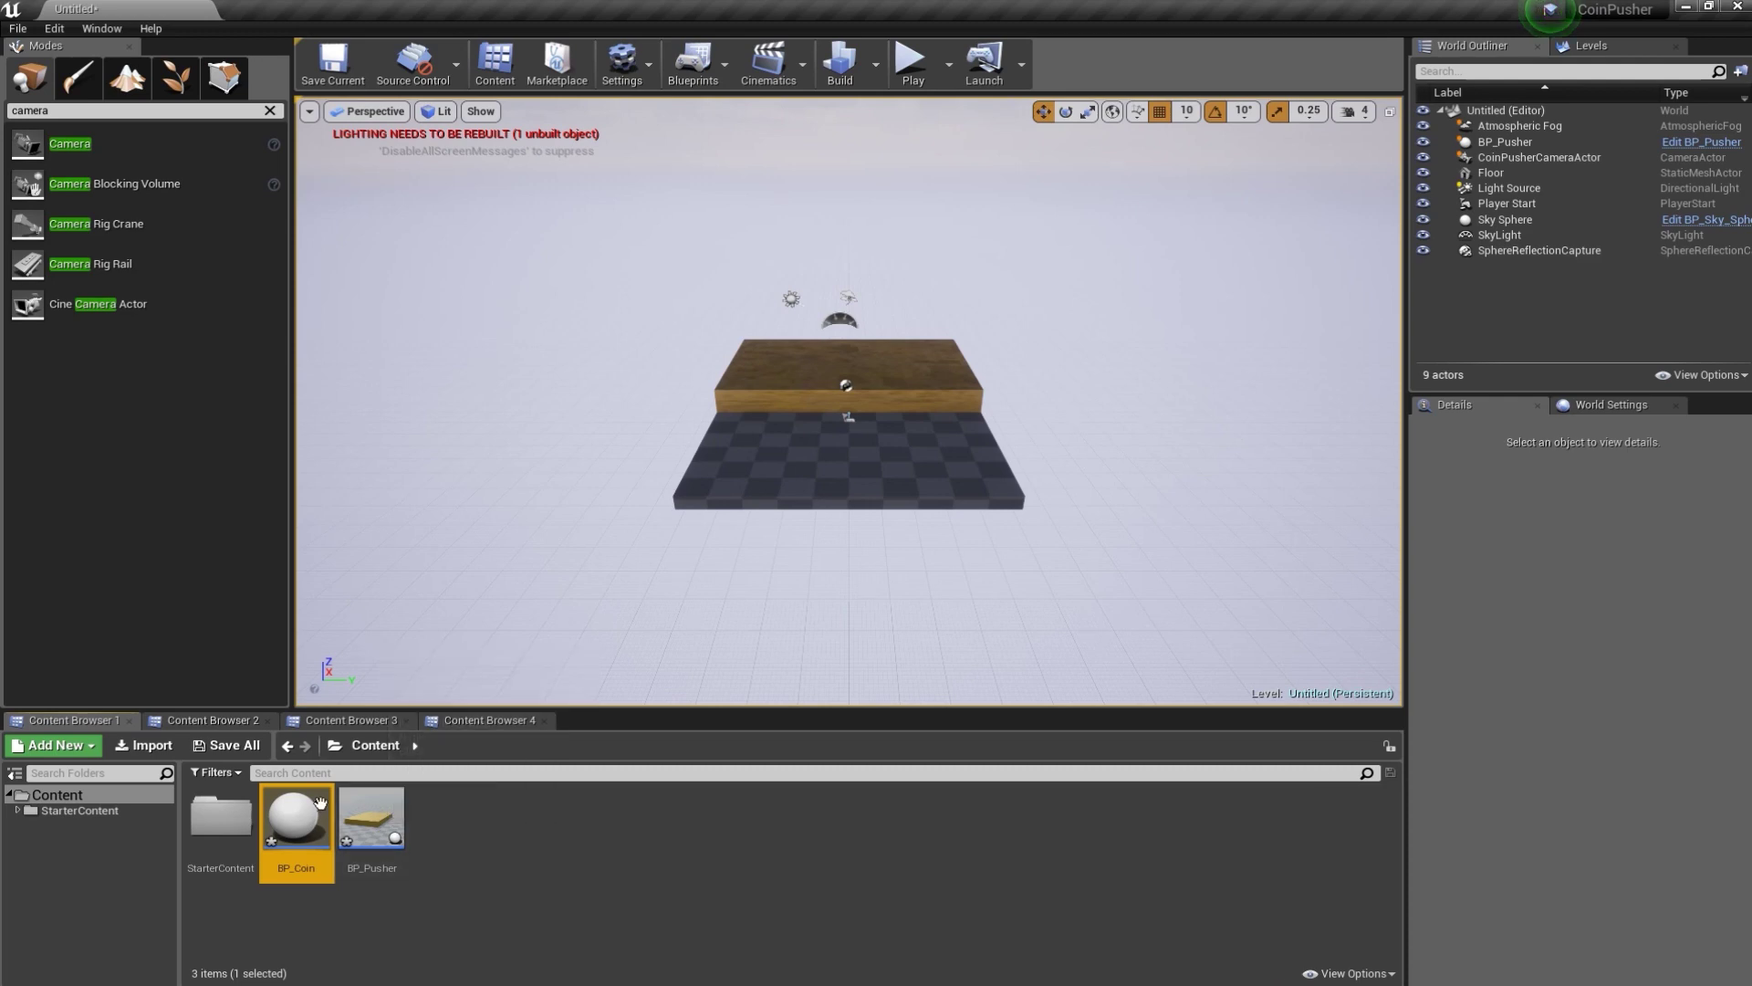
- Open BP_Coin and add a Cylinder component to it
{"action": "double_click", "coordinate": [286, 819]}
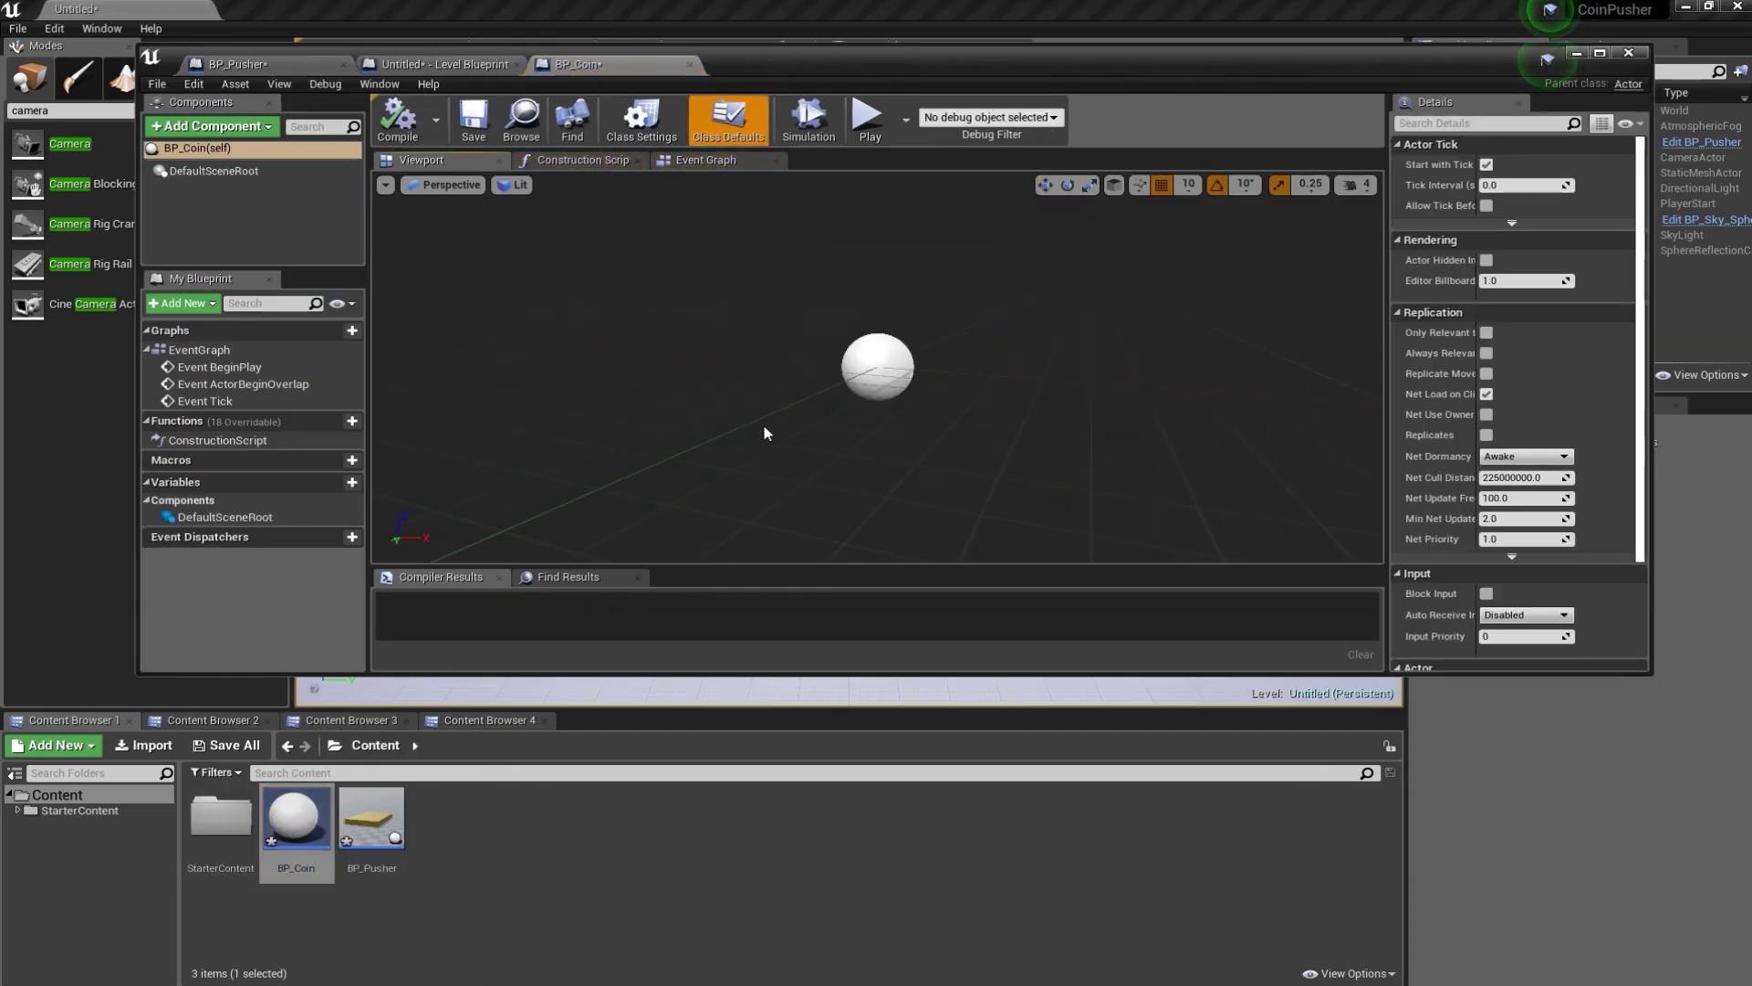
{"action": "left_click", "coordinate": [212, 130]}
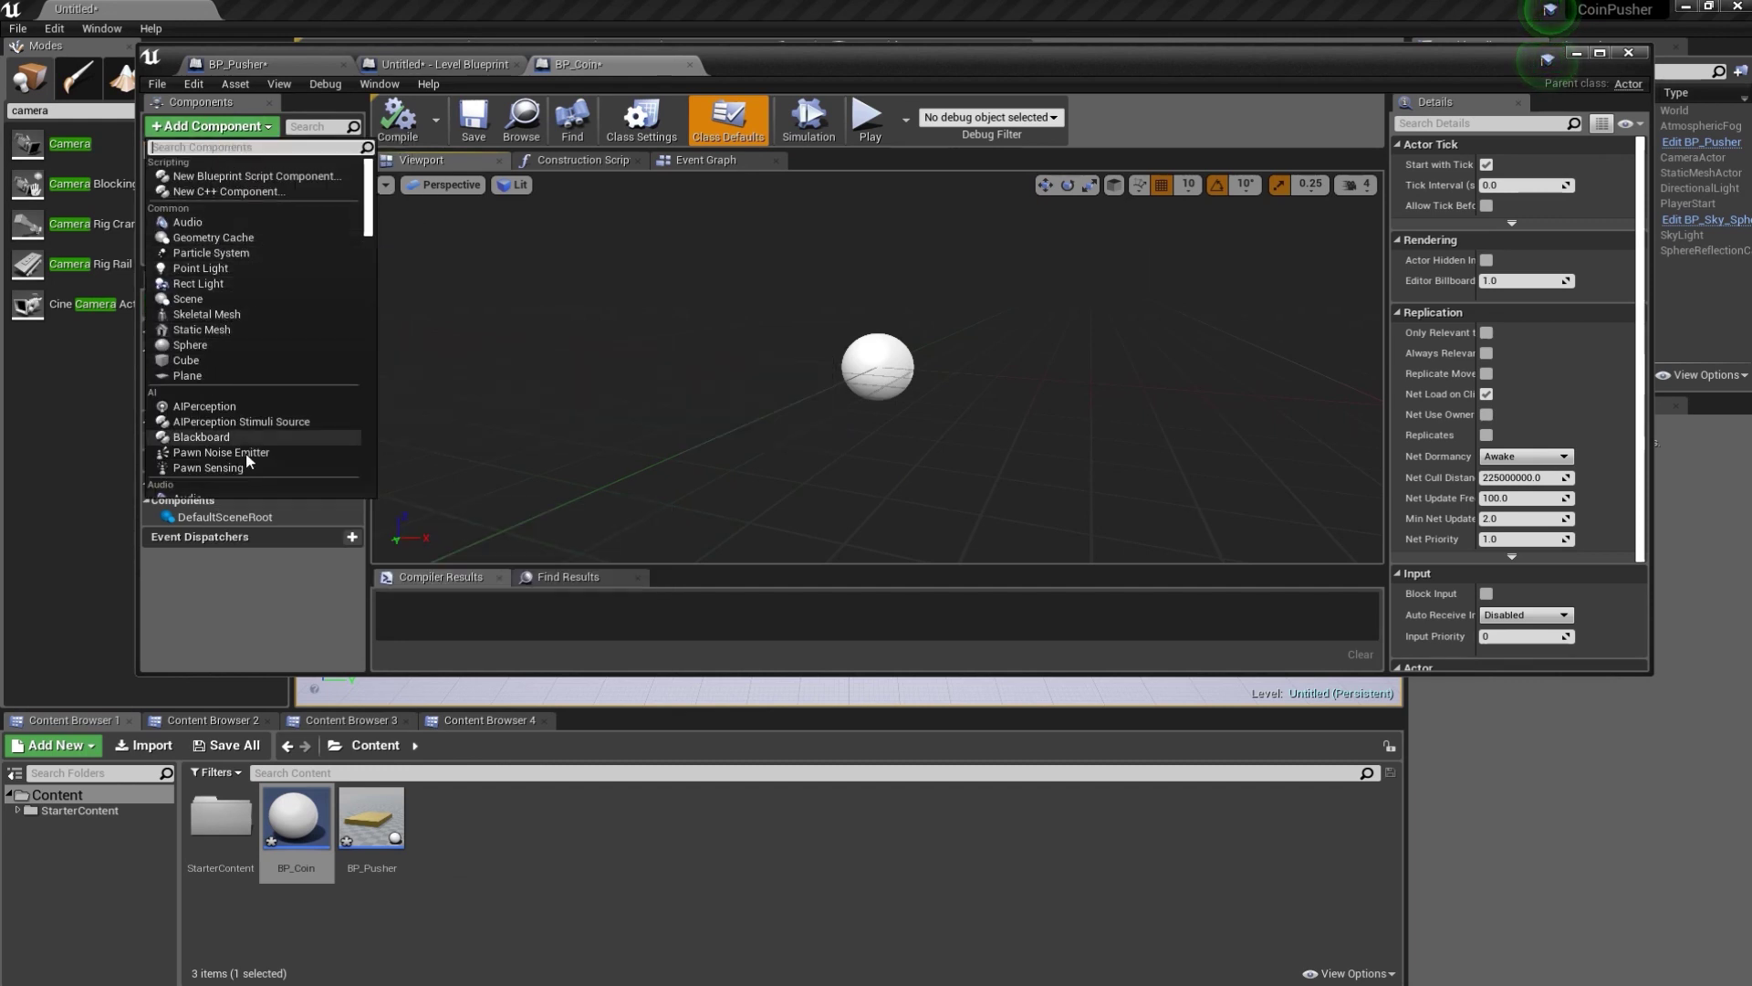
{"action": "scroll", "coordinate": [256, 447], "scroll_direction": "down", "scroll_amount": 3}
{"action": "scroll", "coordinate": [270, 438], "scroll_direction": "down", "scroll_amount": 1}
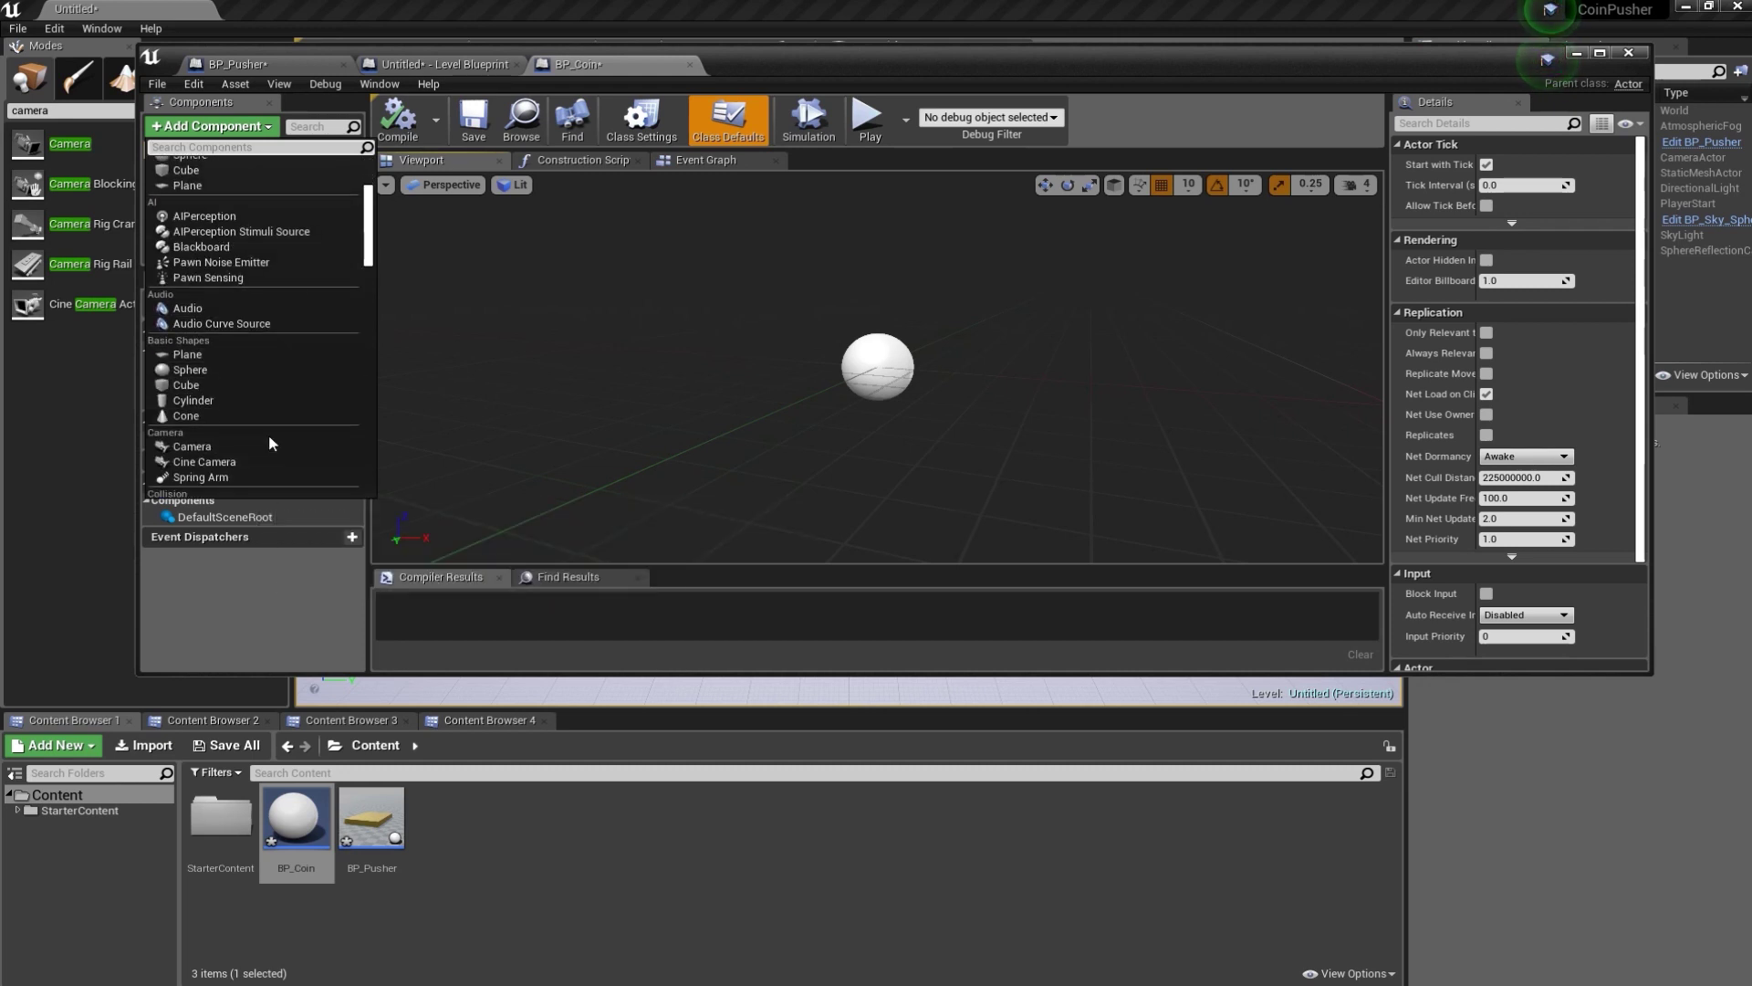
{"action": "left_click", "coordinate": [211, 401]}
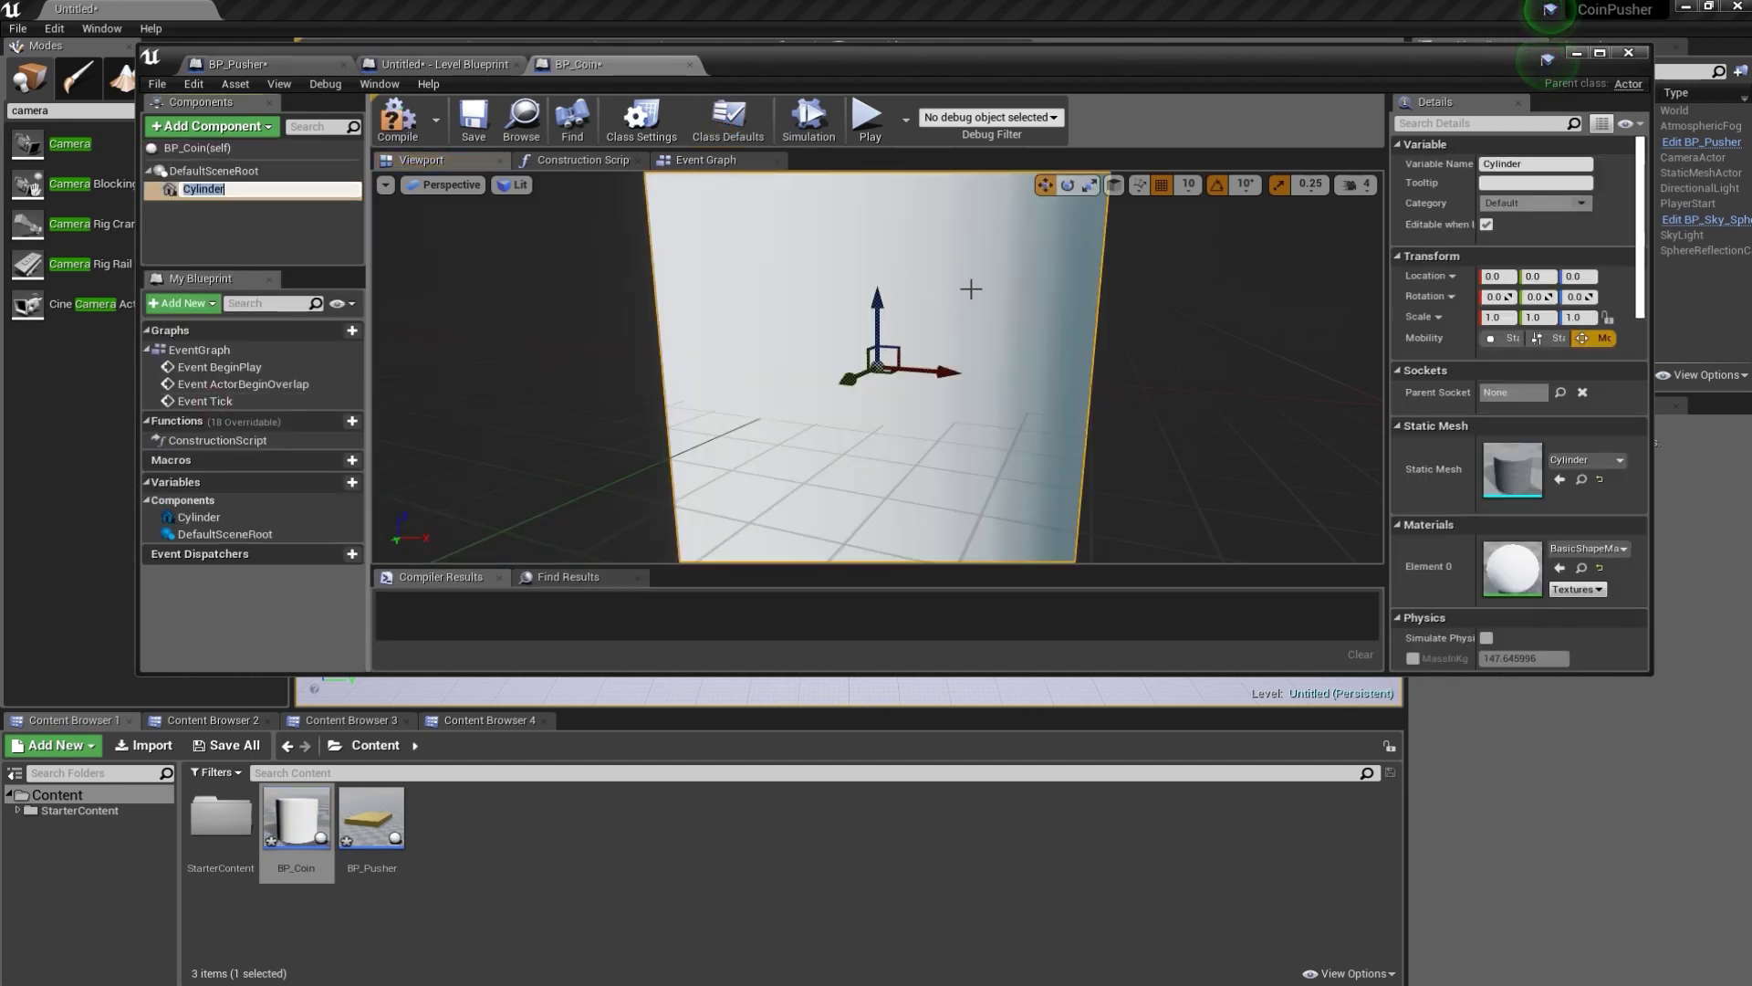
- Flatten the cylinder to a Z scale of 0.1 and compile BP_Coin
{"action": "scroll", "coordinate": [1004, 287], "scroll_direction": "down", "scroll_amount": 5}
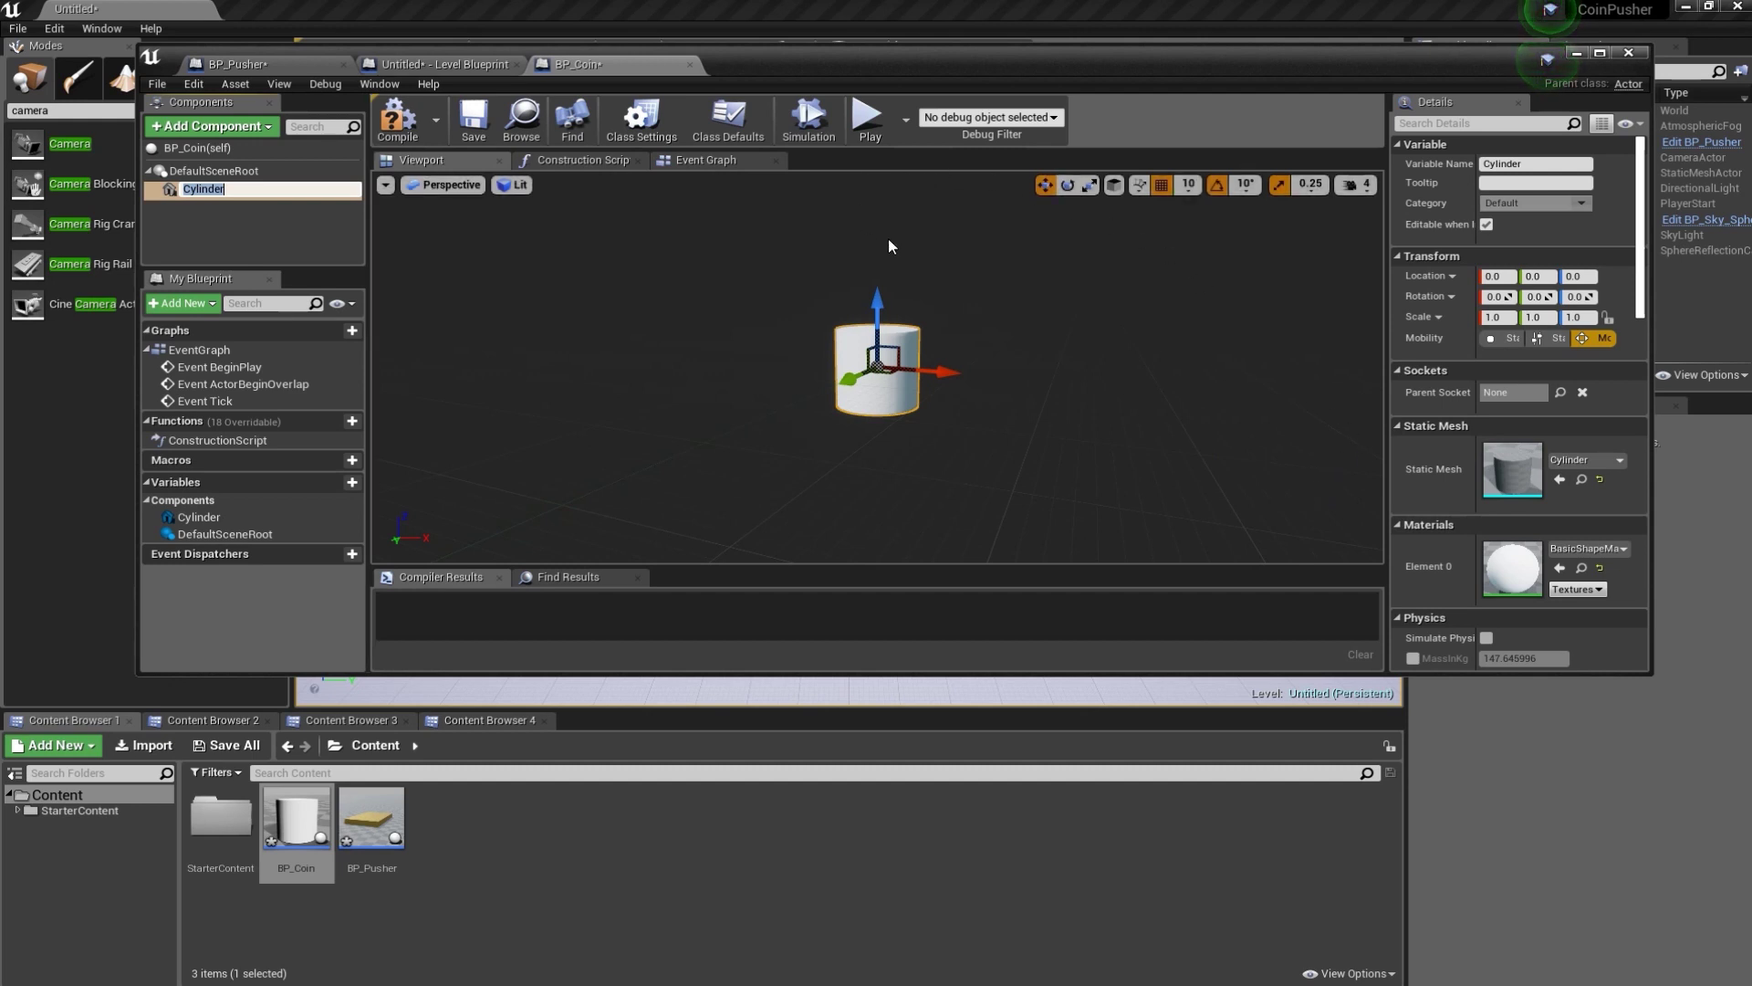
{"action": "left_click", "coordinate": [1089, 185]}
{"action": "left_click_drag", "start_coordinate": [877, 302], "coordinate": [877, 350]}
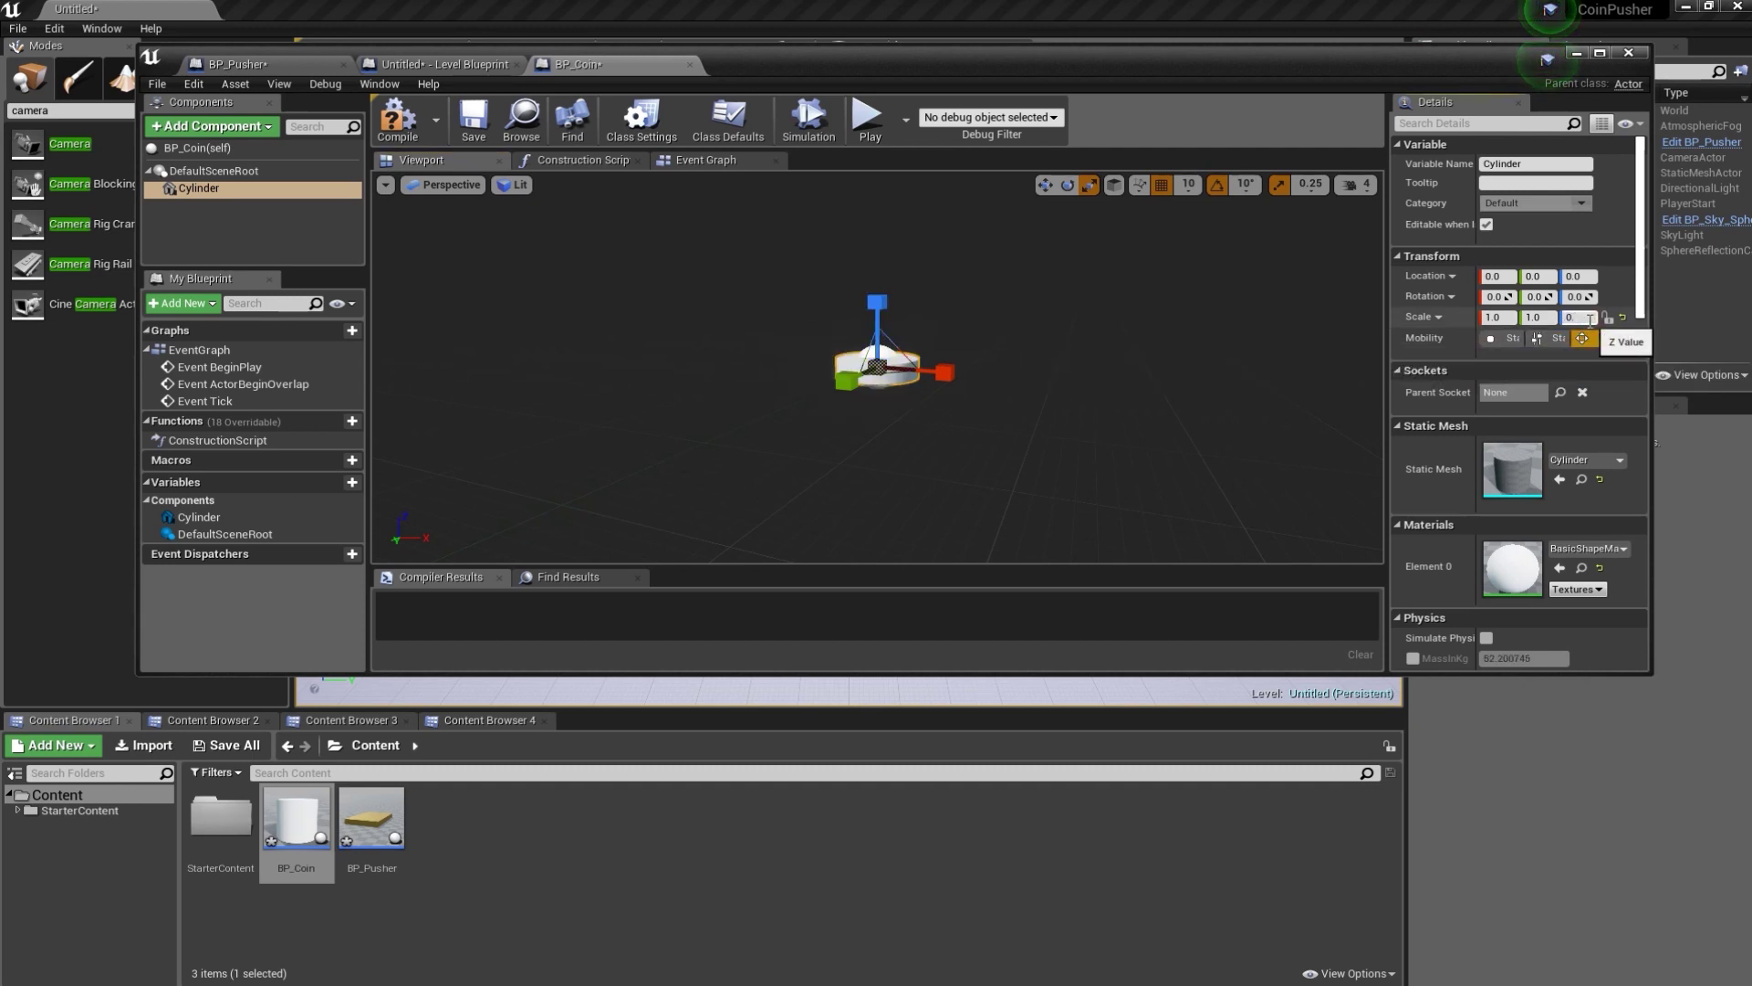
{"action": "type", "text": "1"}
{"action": "key", "text": "Return"}
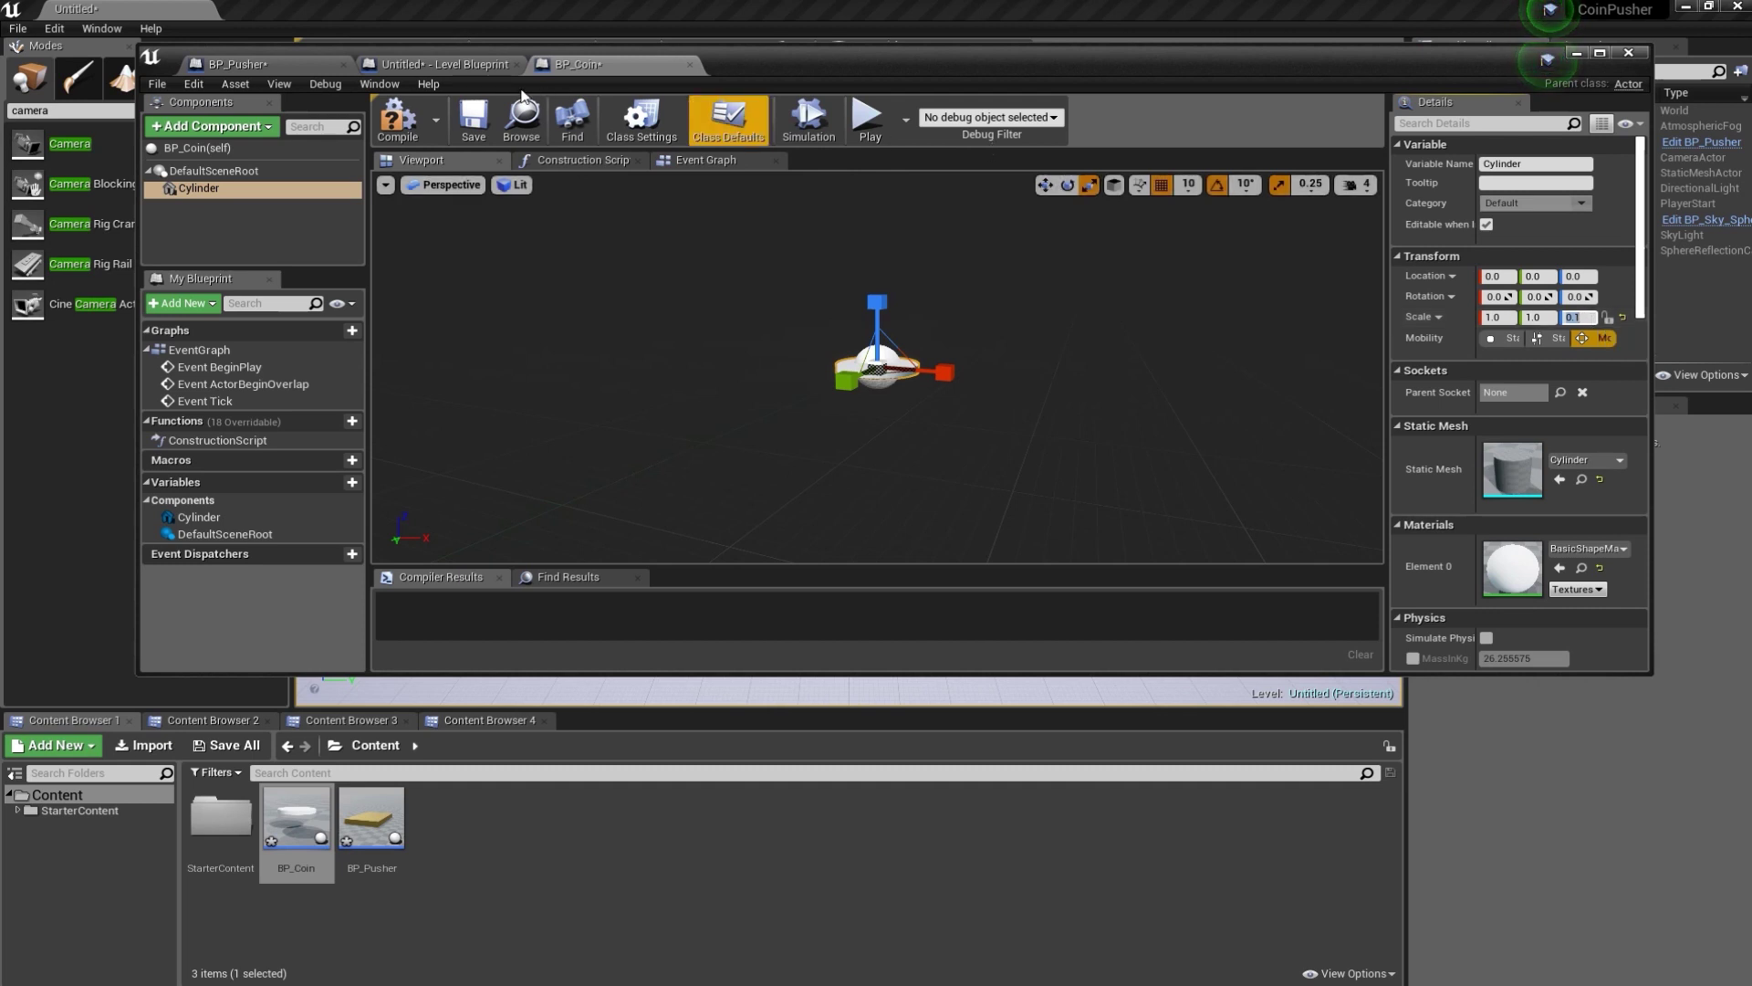
{"action": "left_click", "coordinate": [398, 119]}
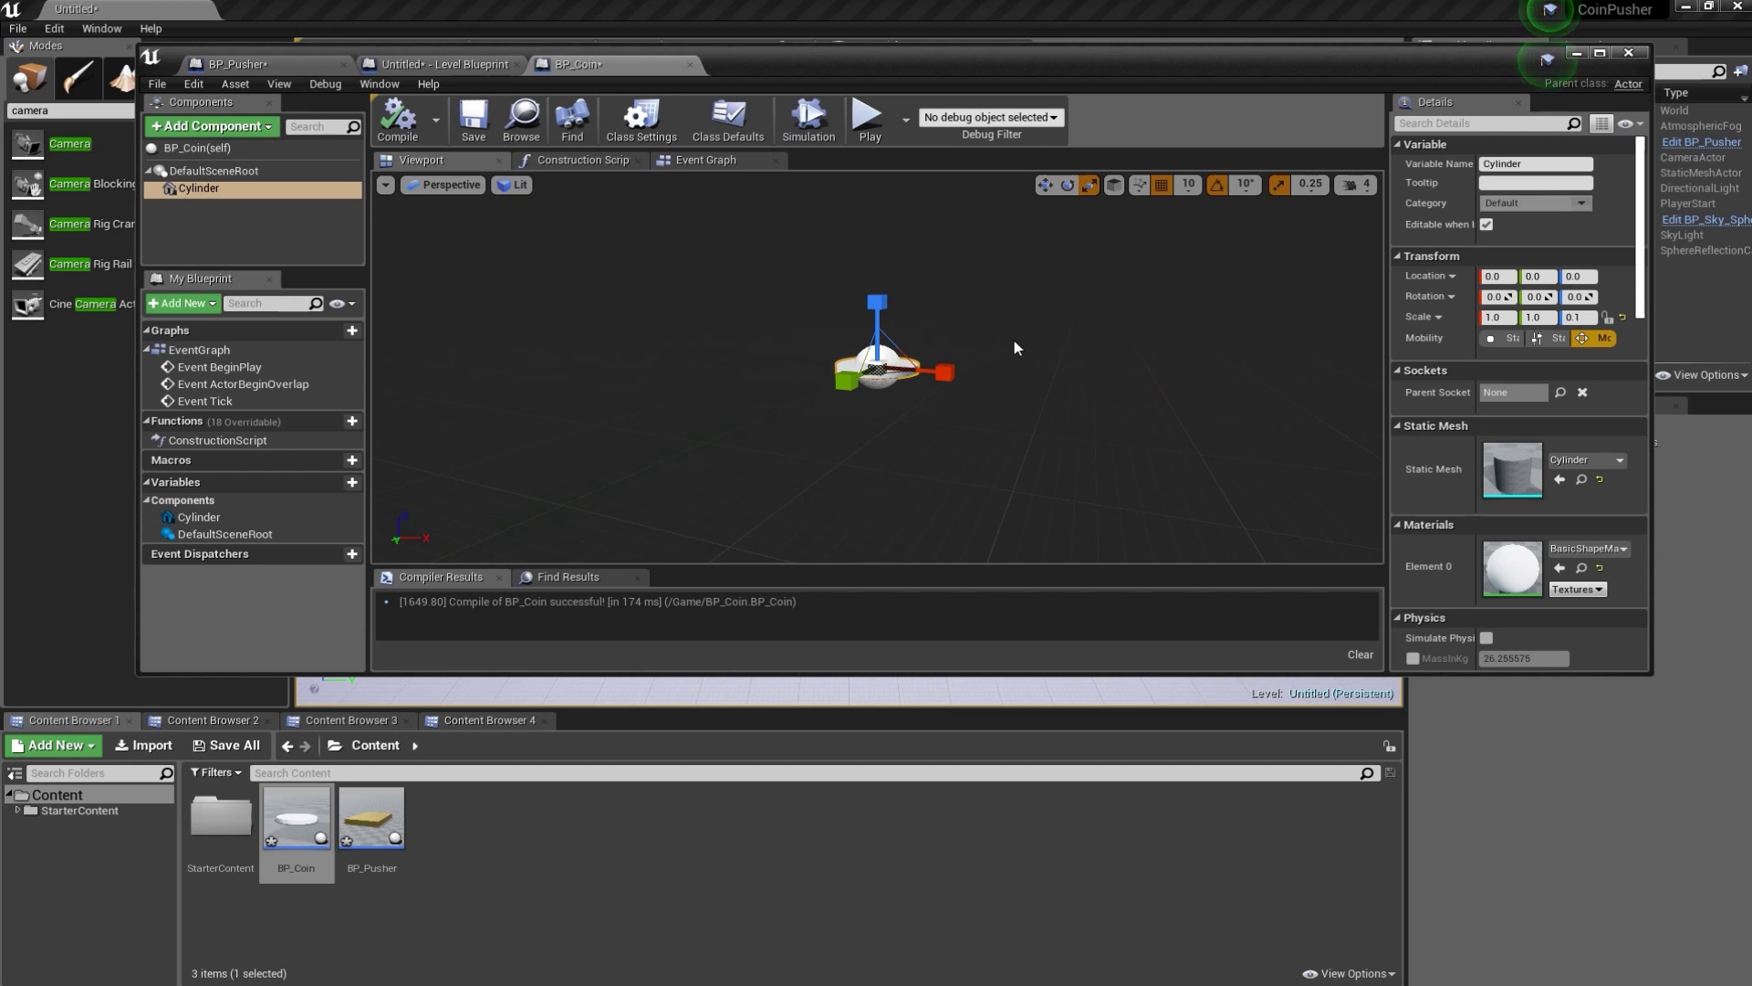
{"action": "scroll", "coordinate": [1015, 342], "scroll_direction": "up", "scroll_amount": 3}
{"action": "left_click_drag", "start_coordinate": [1039, 347], "coordinate": [1050, 347]}
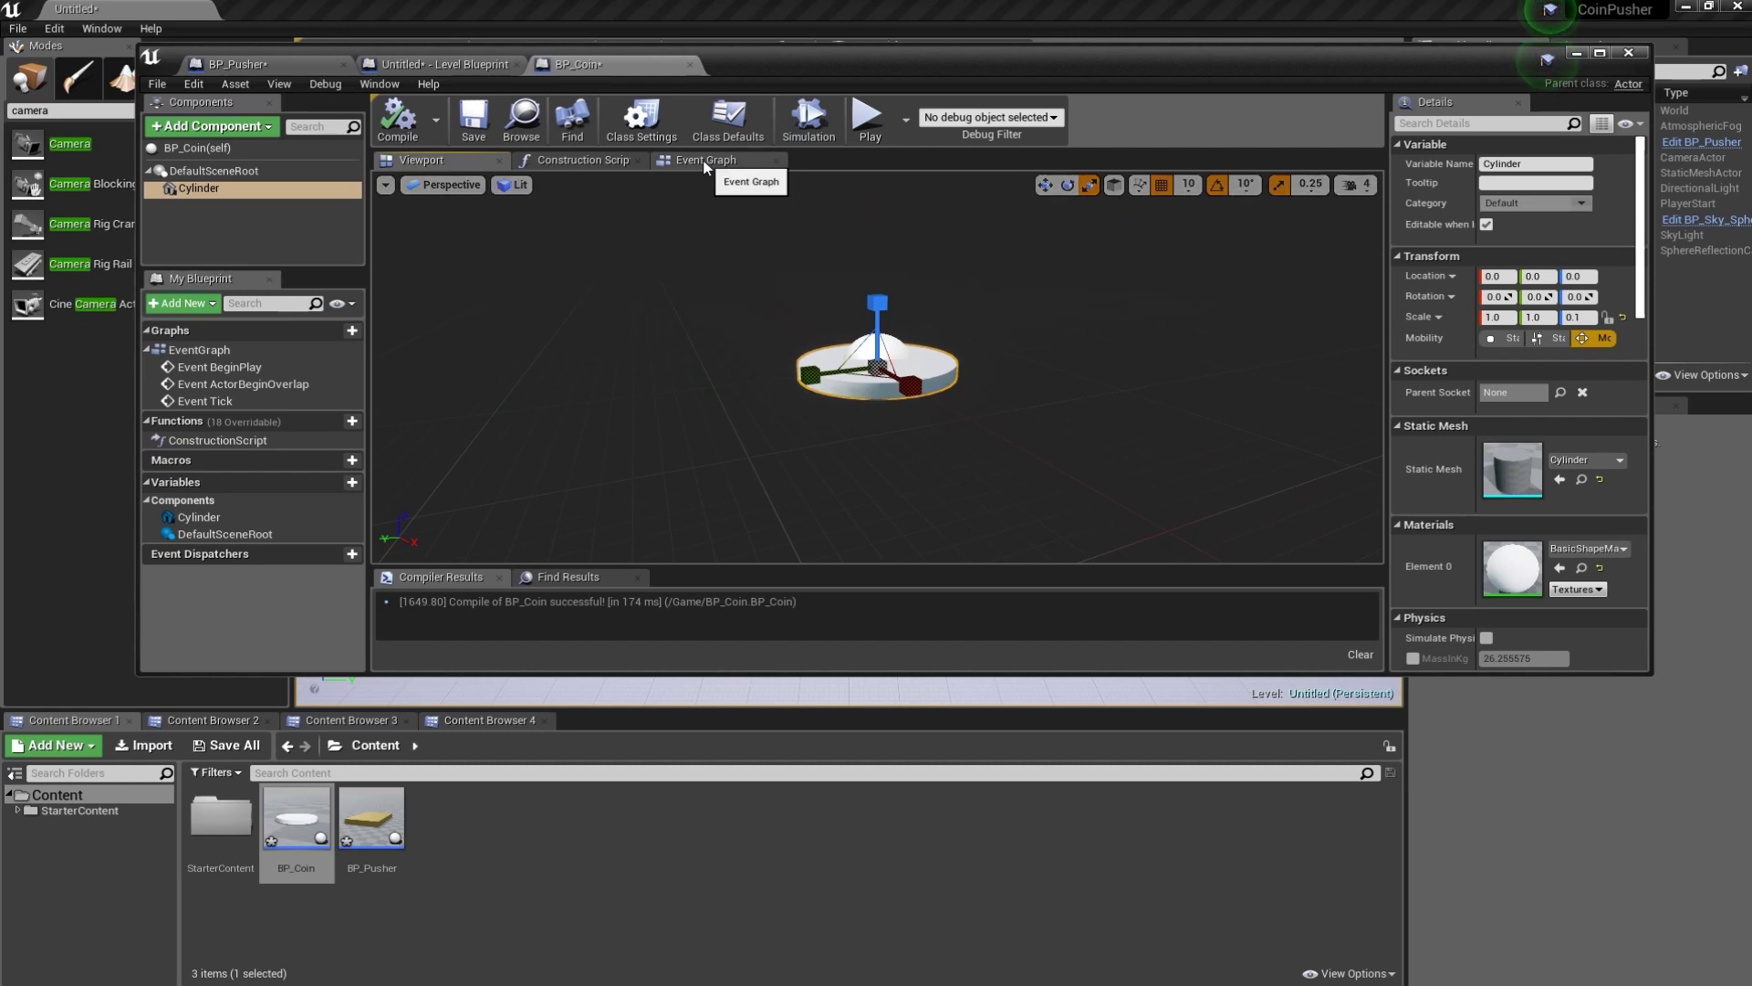
{"action": "left_click", "coordinate": [706, 162]}
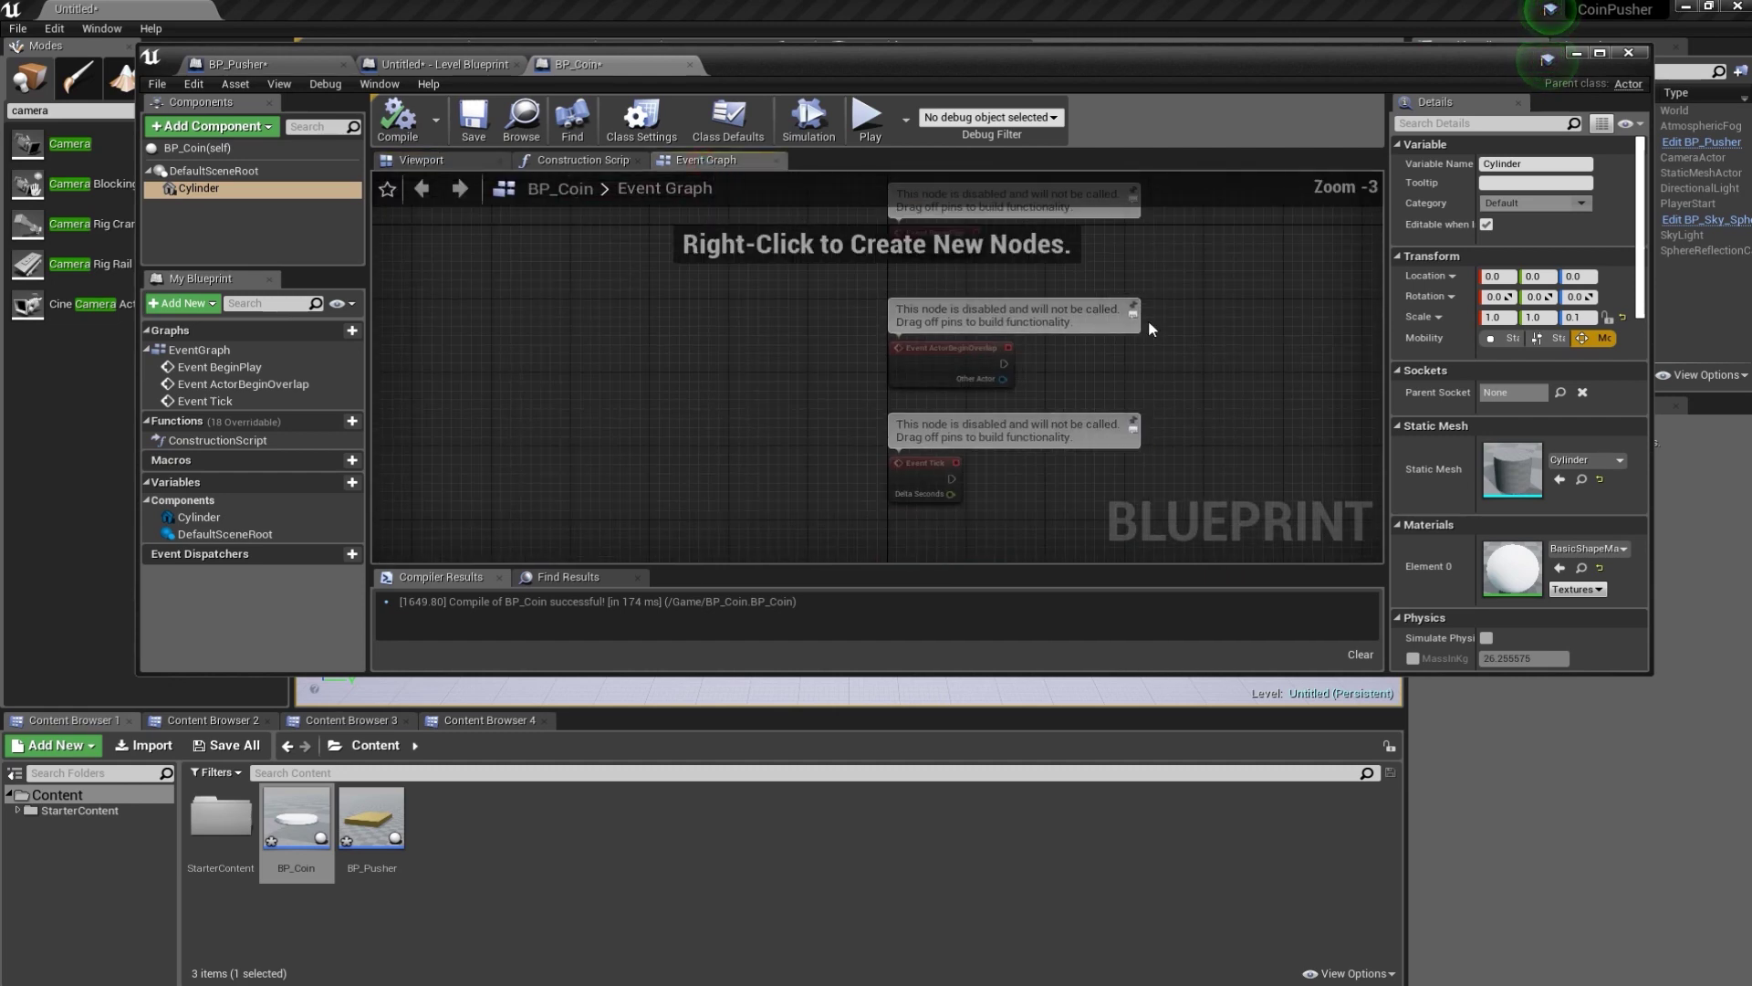
- Add an Event Hit node at the upper left of BP_Coin's Event Graph
{"action": "right_click_drag", "start_coordinate": [1178, 329], "coordinate": [813, 360]}
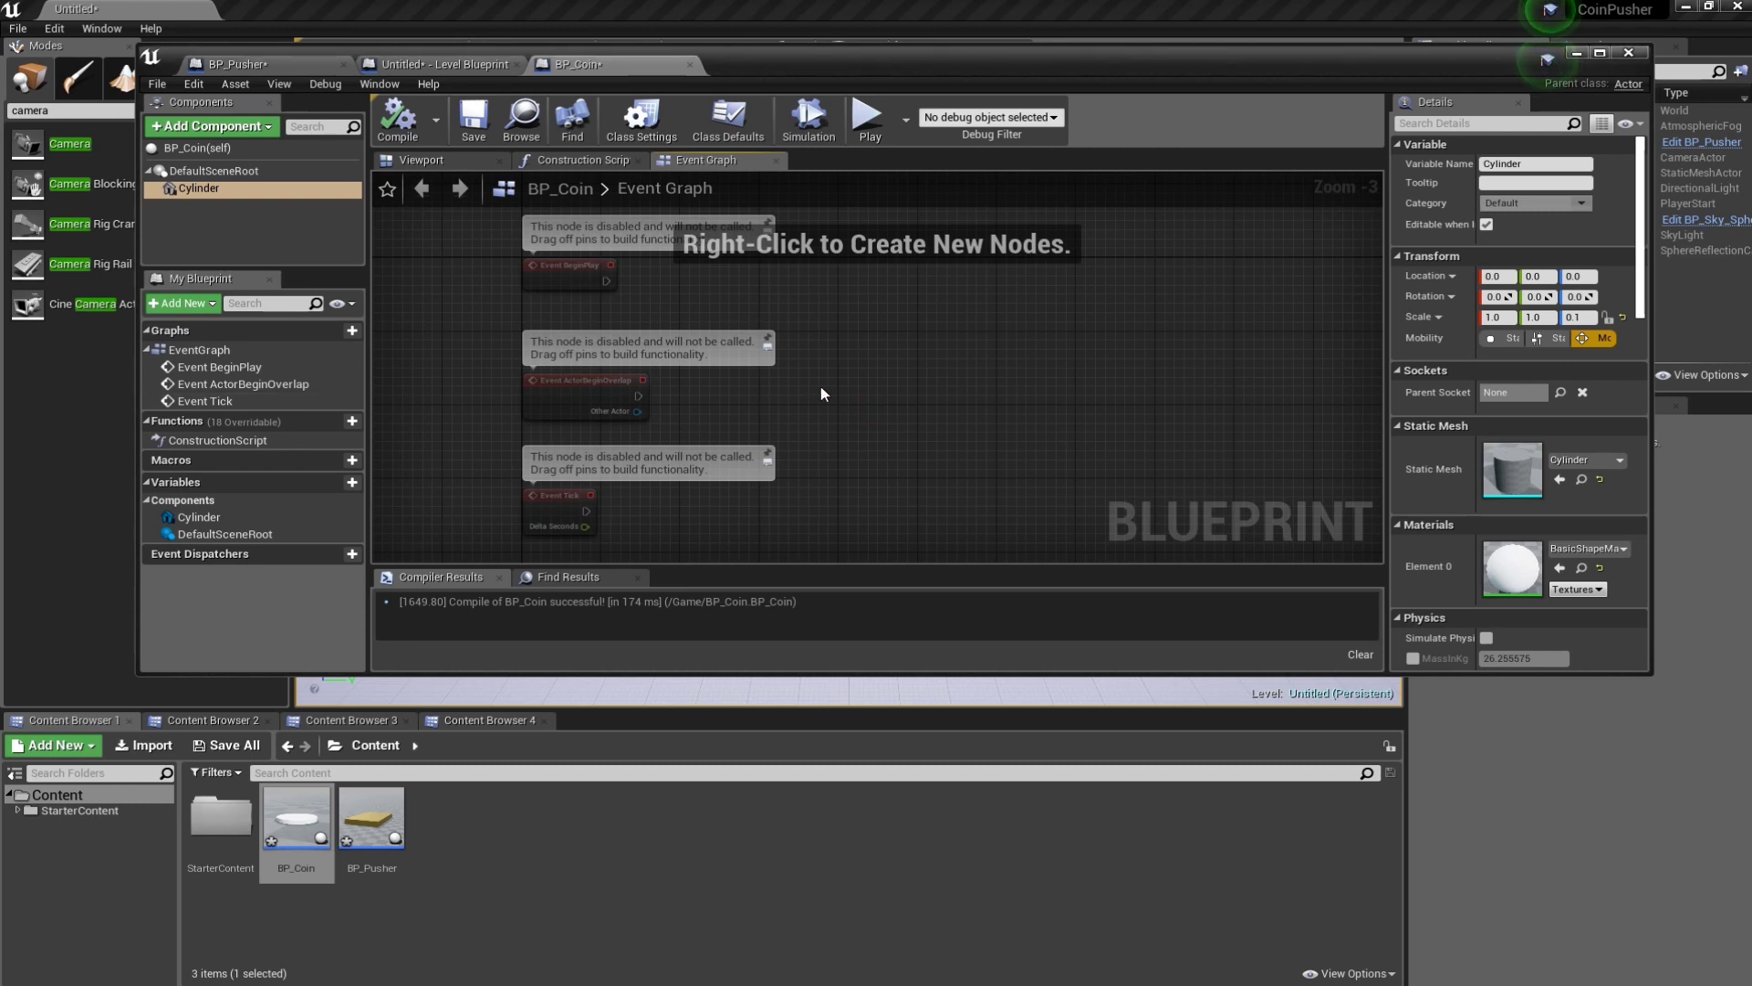
{"action": "scroll", "coordinate": [820, 386], "scroll_direction": "down", "scroll_amount": 1}
{"action": "right_click_drag", "start_coordinate": [820, 386], "coordinate": [671, 304]}
{"action": "right_click", "coordinate": [698, 435]}
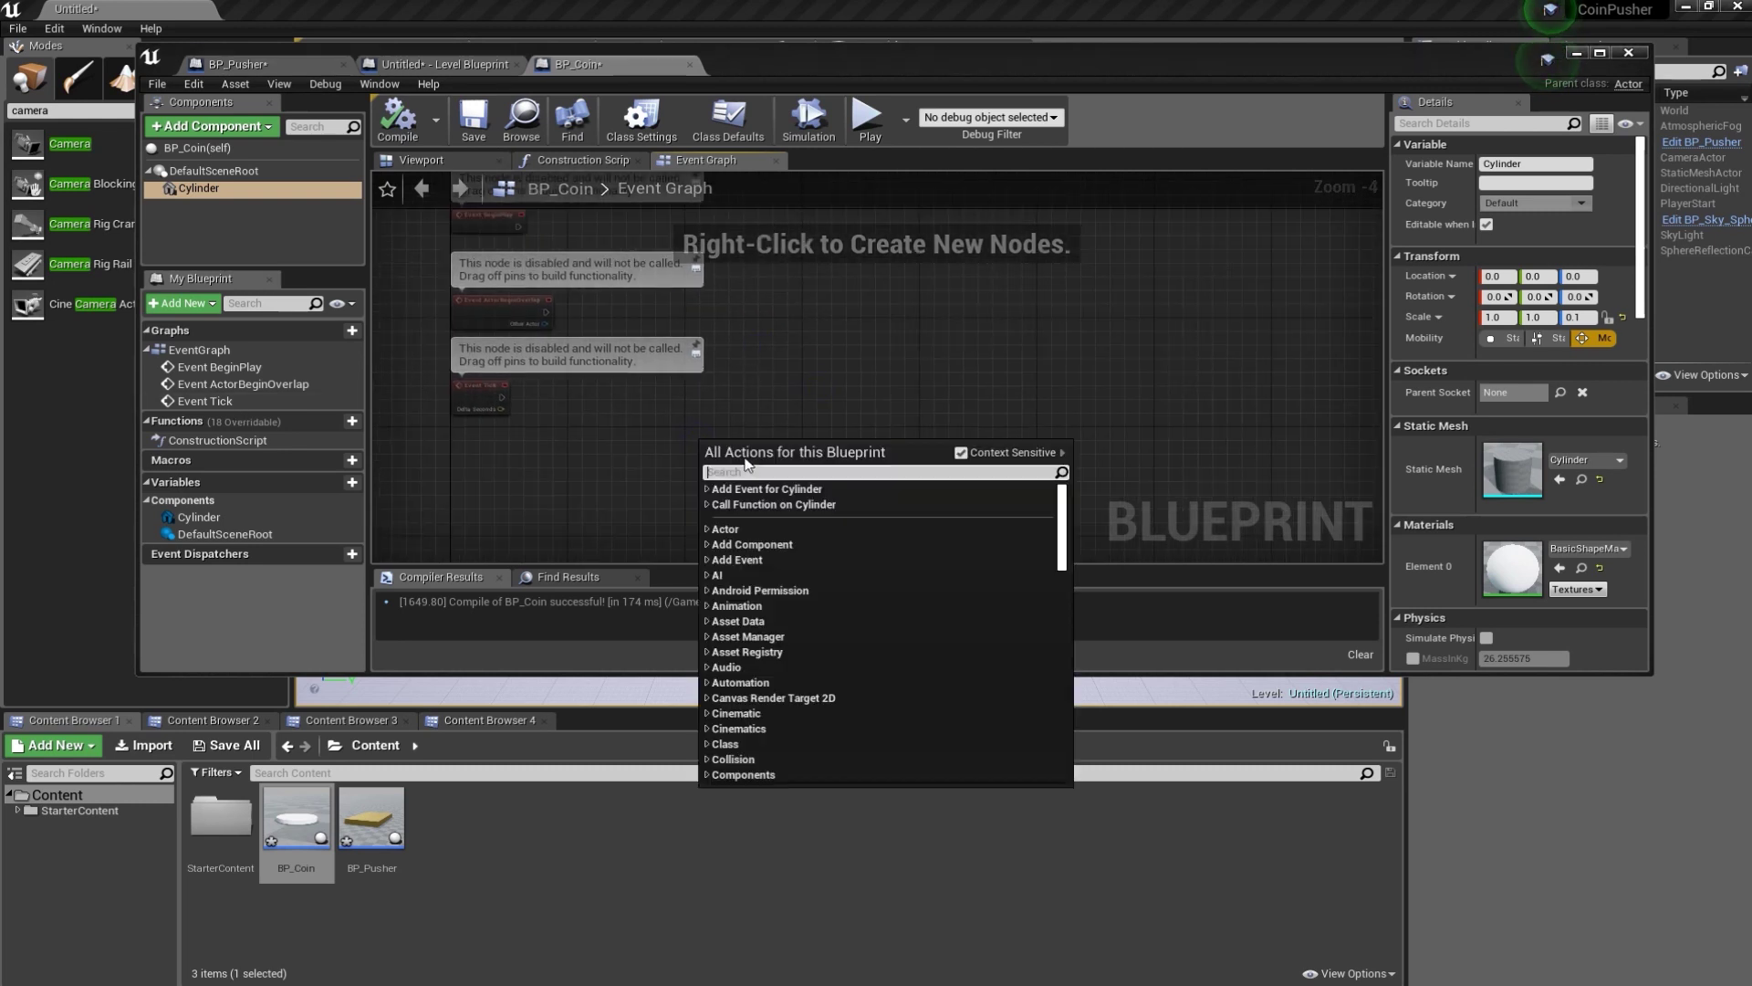
{"action": "type", "text": "eventhi"}
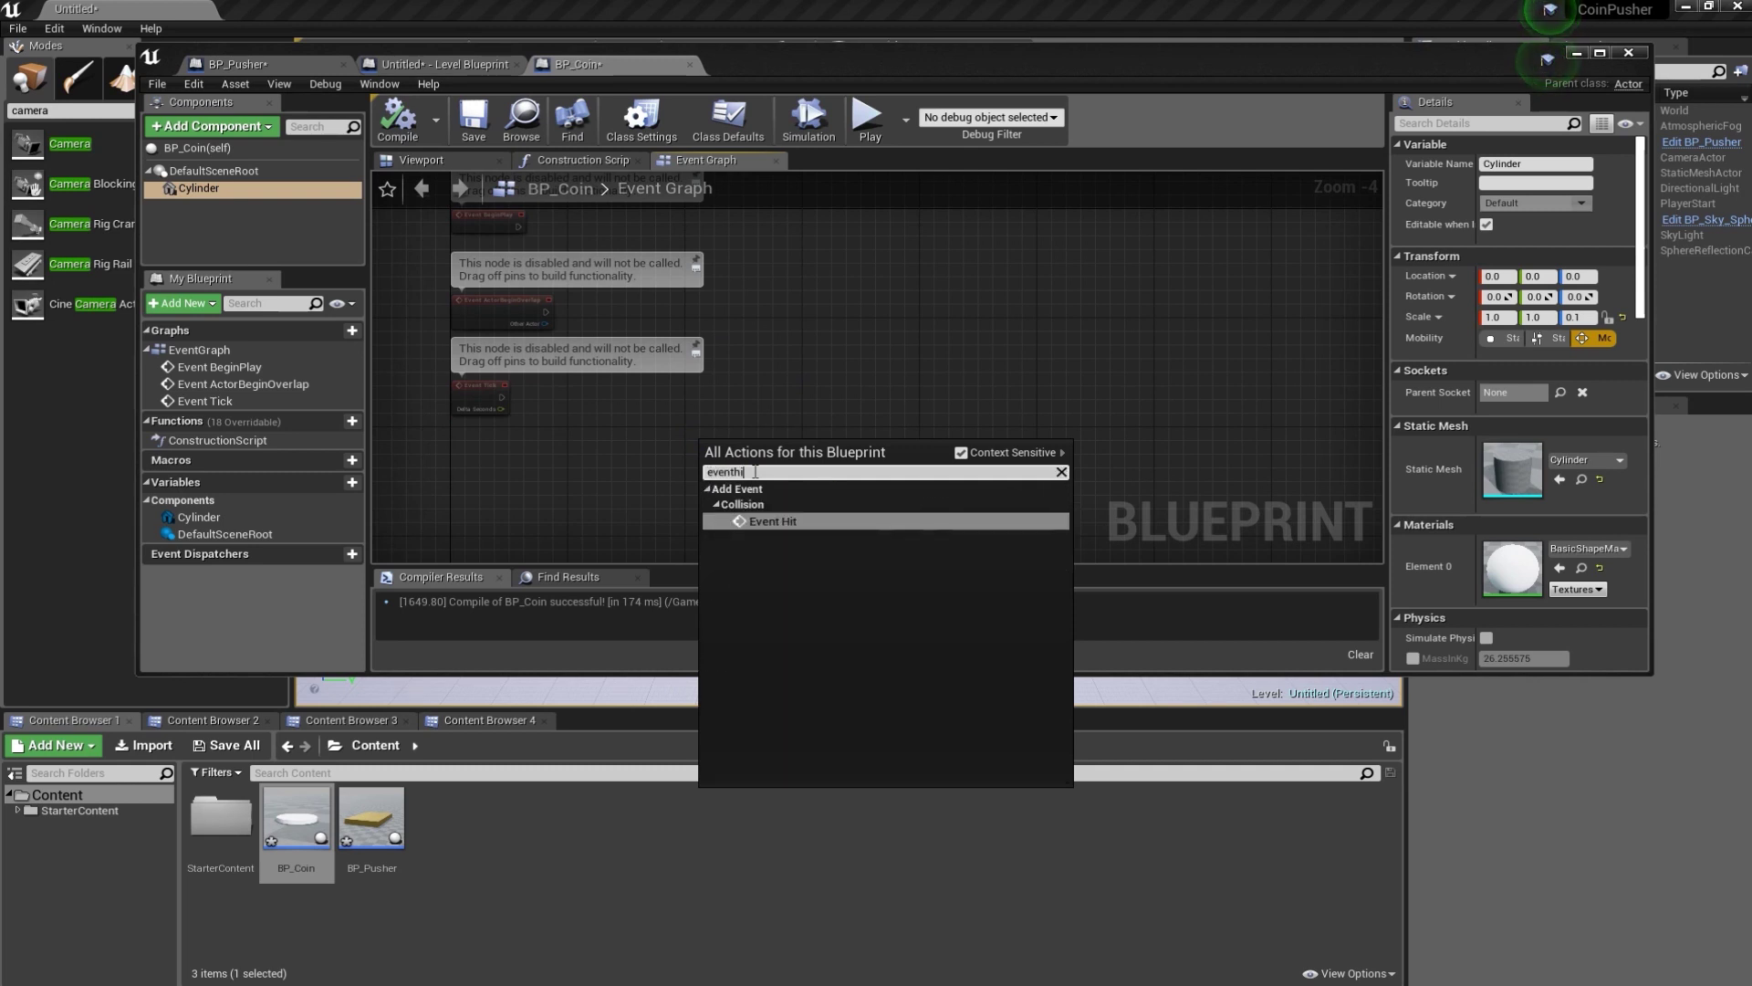
{"action": "left_click", "coordinate": [767, 523]}
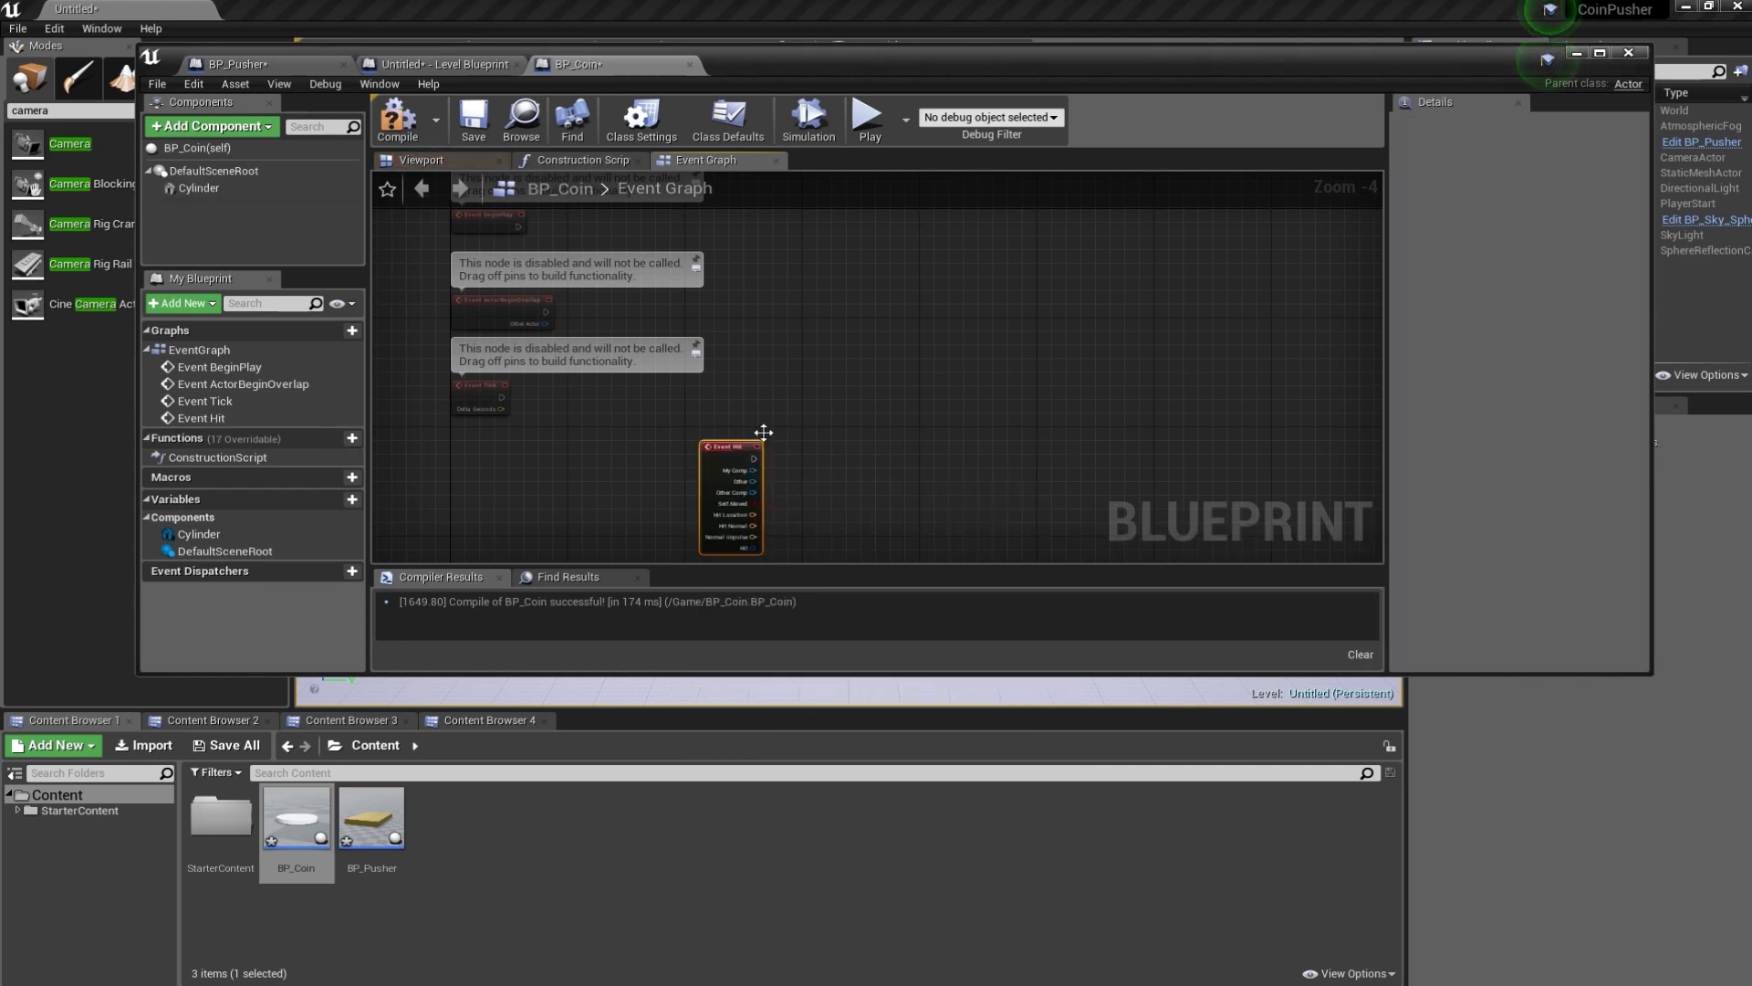
{"action": "scroll", "coordinate": [764, 433], "scroll_direction": "up", "scroll_amount": 2}
{"action": "left_click_drag", "start_coordinate": [653, 471], "coordinate": [433, 282]}
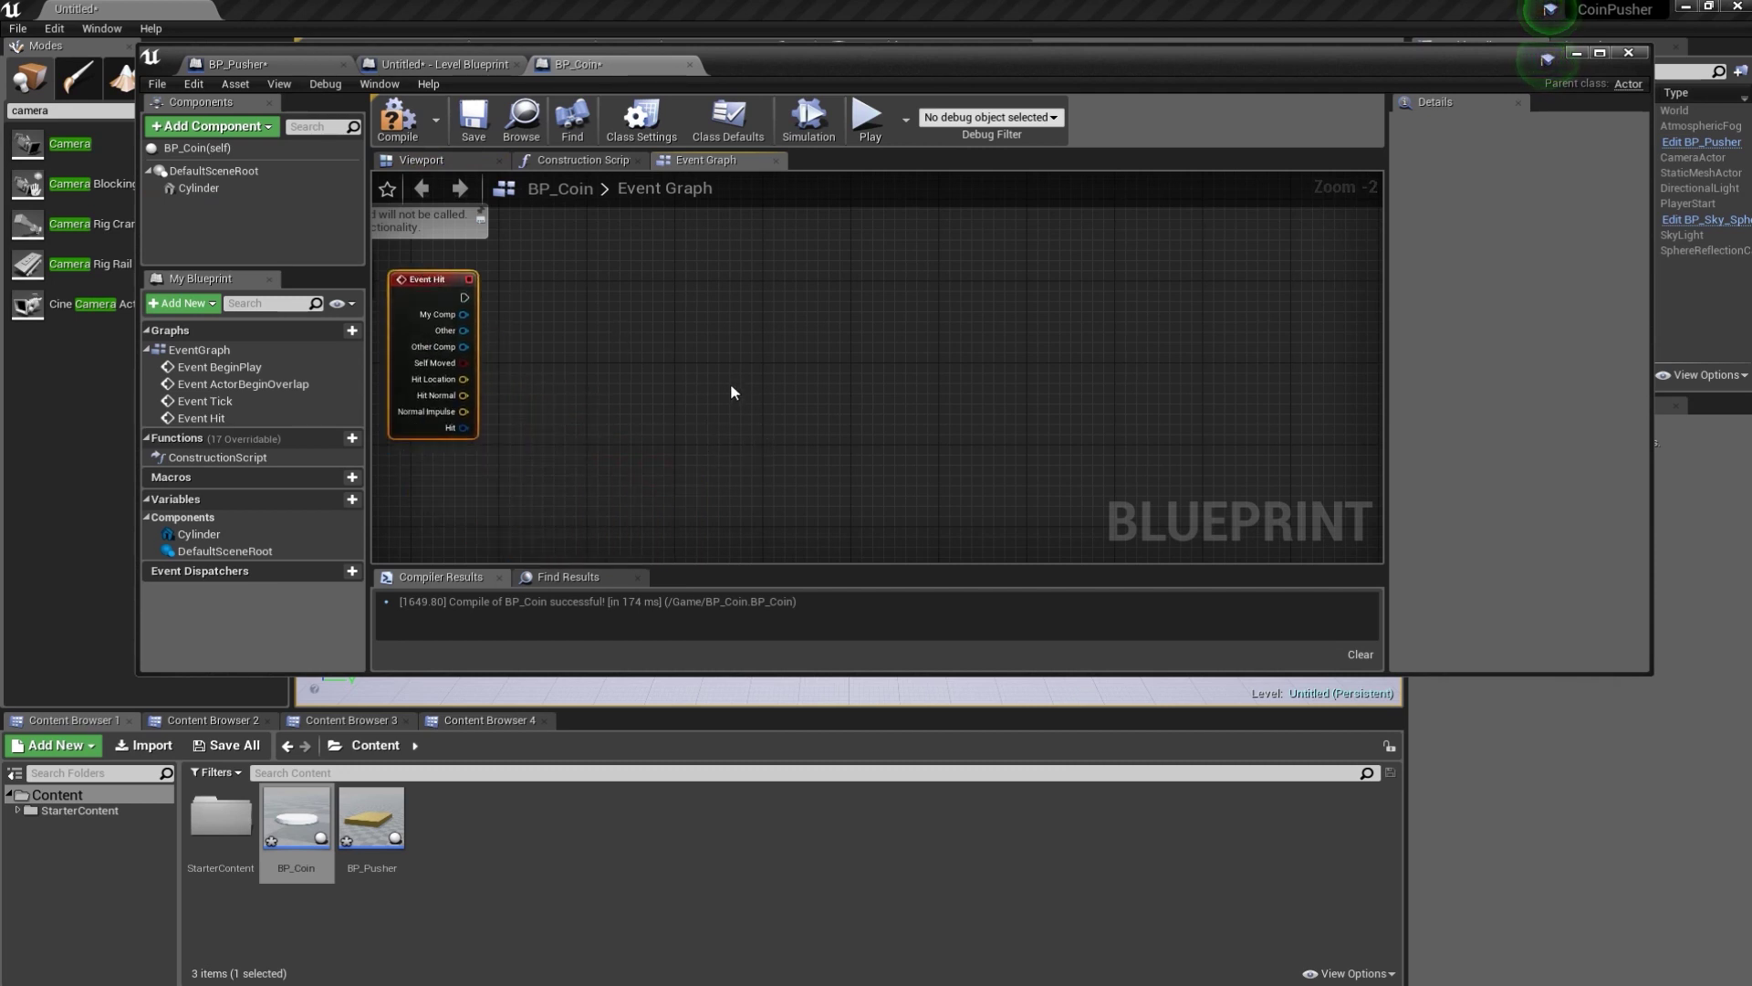
- Wire a new Branch node after Event Hit's execution output
{"action": "left_click_drag", "start_coordinate": [464, 298], "coordinate": [570, 297]}
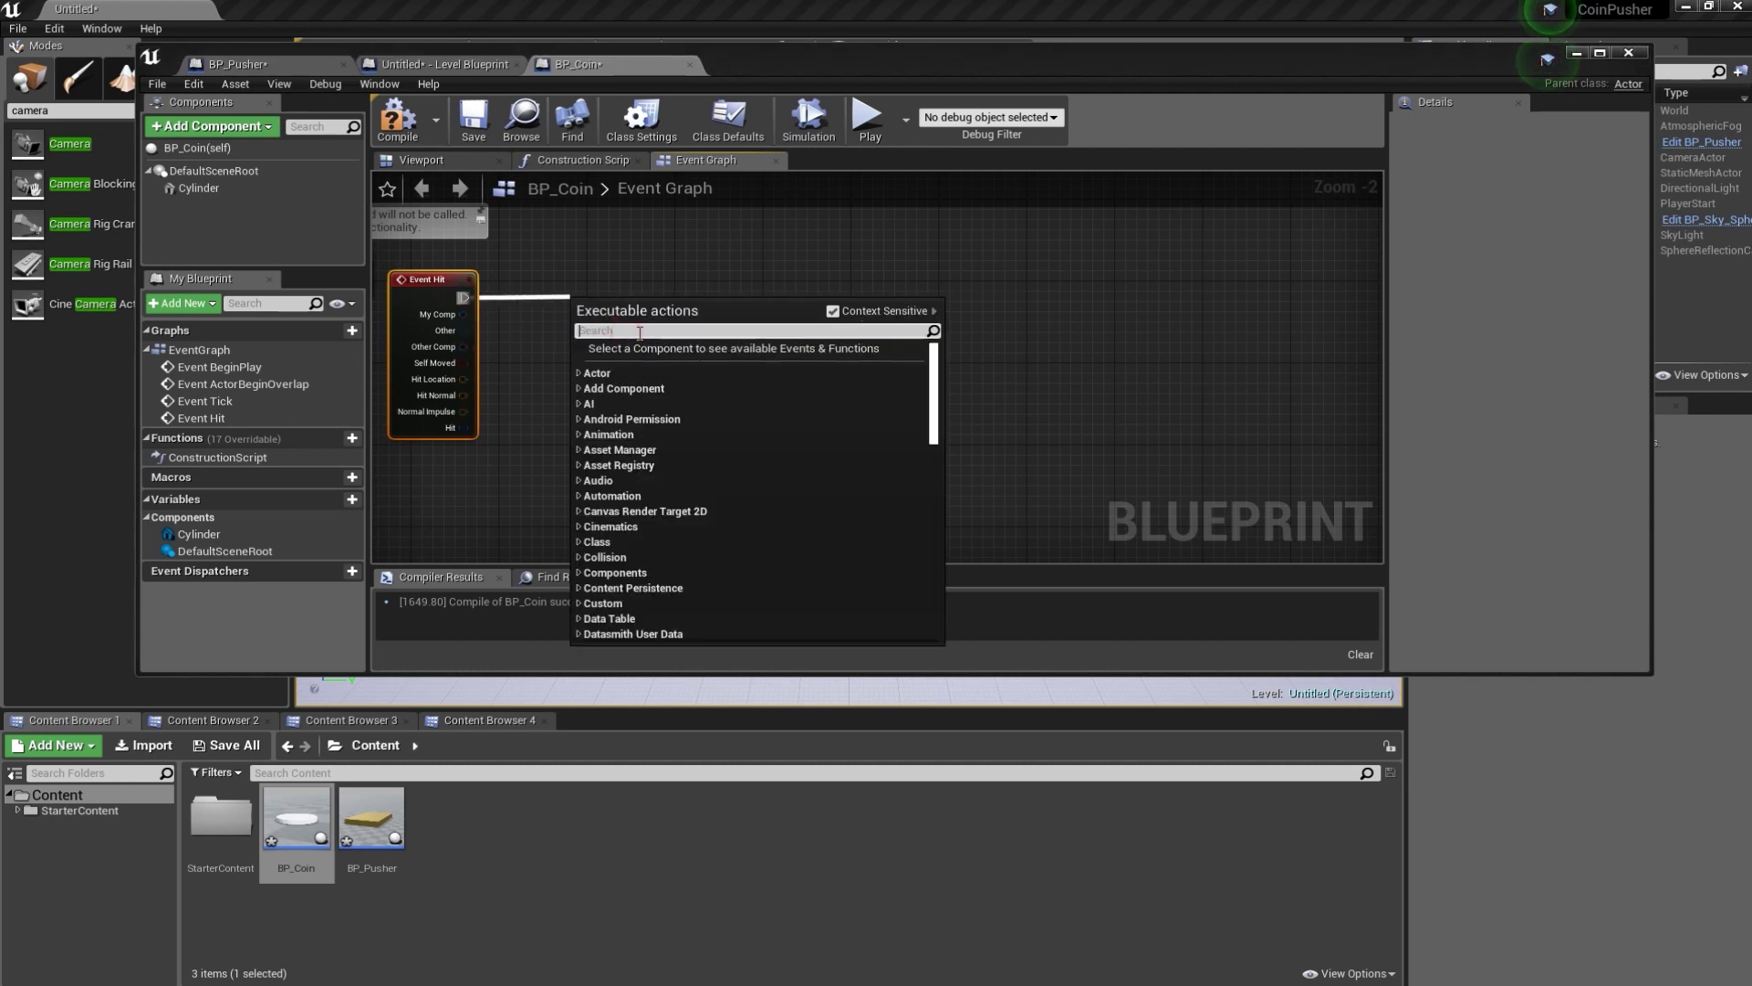
{"action": "type", "text": "if"}
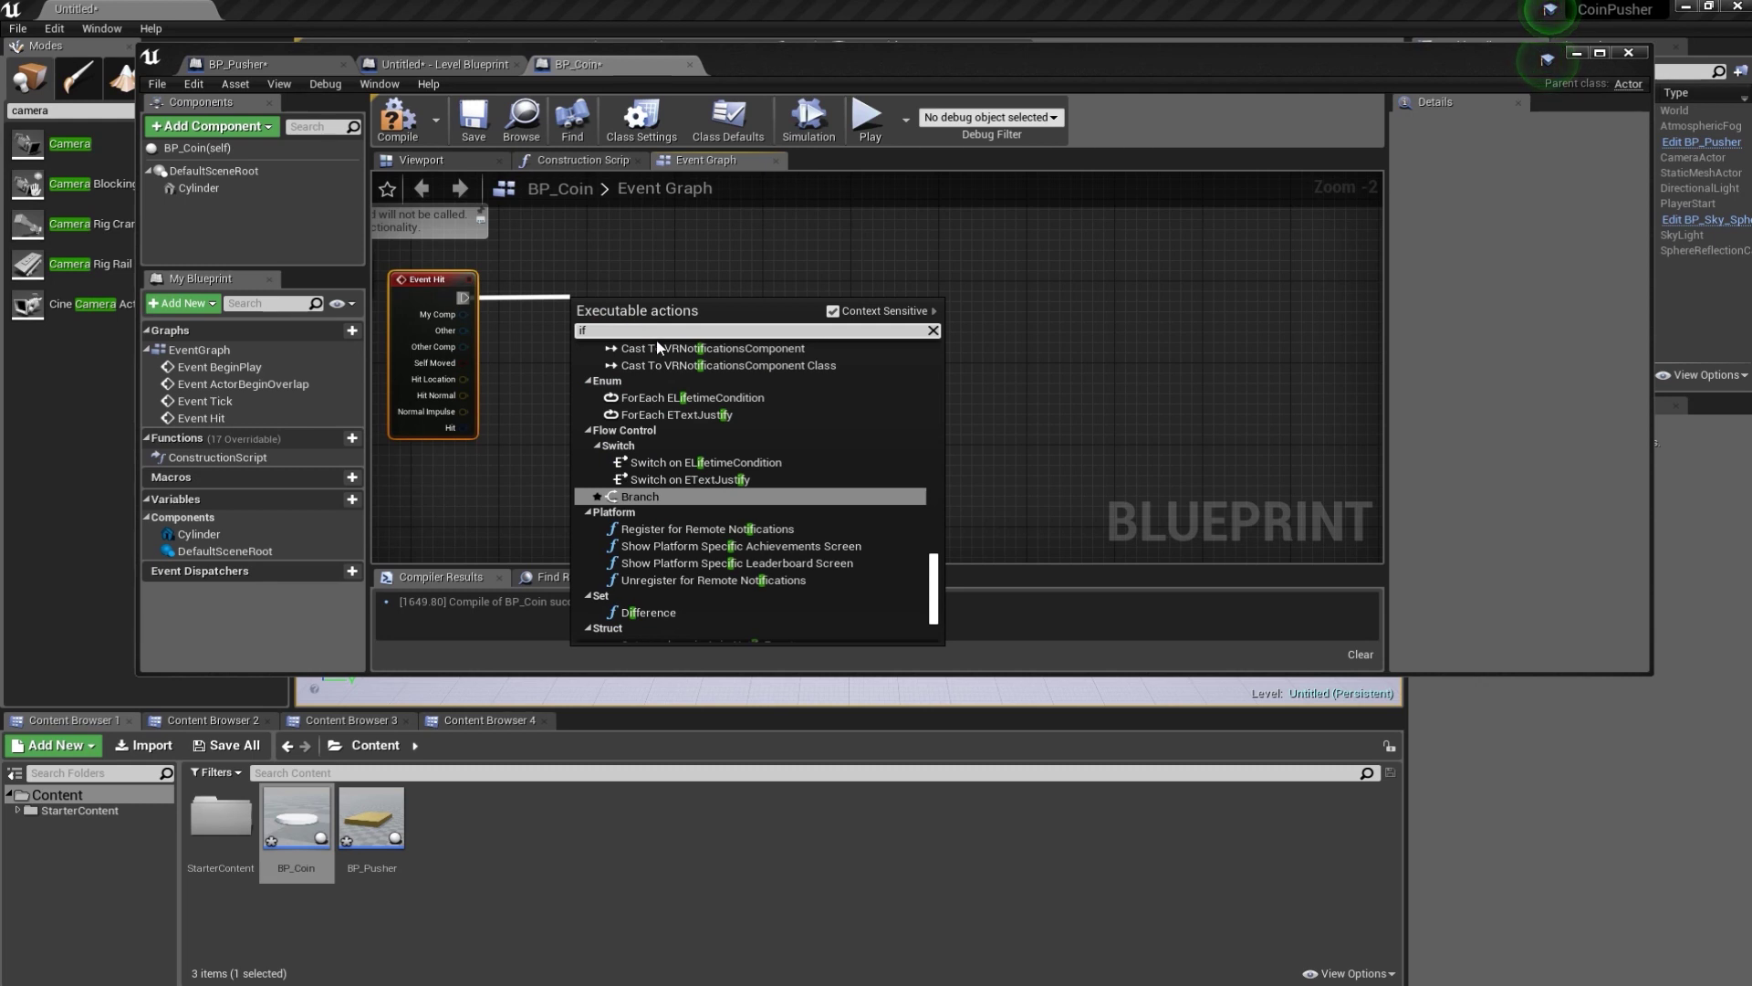
{"action": "left_click", "coordinate": [660, 496]}
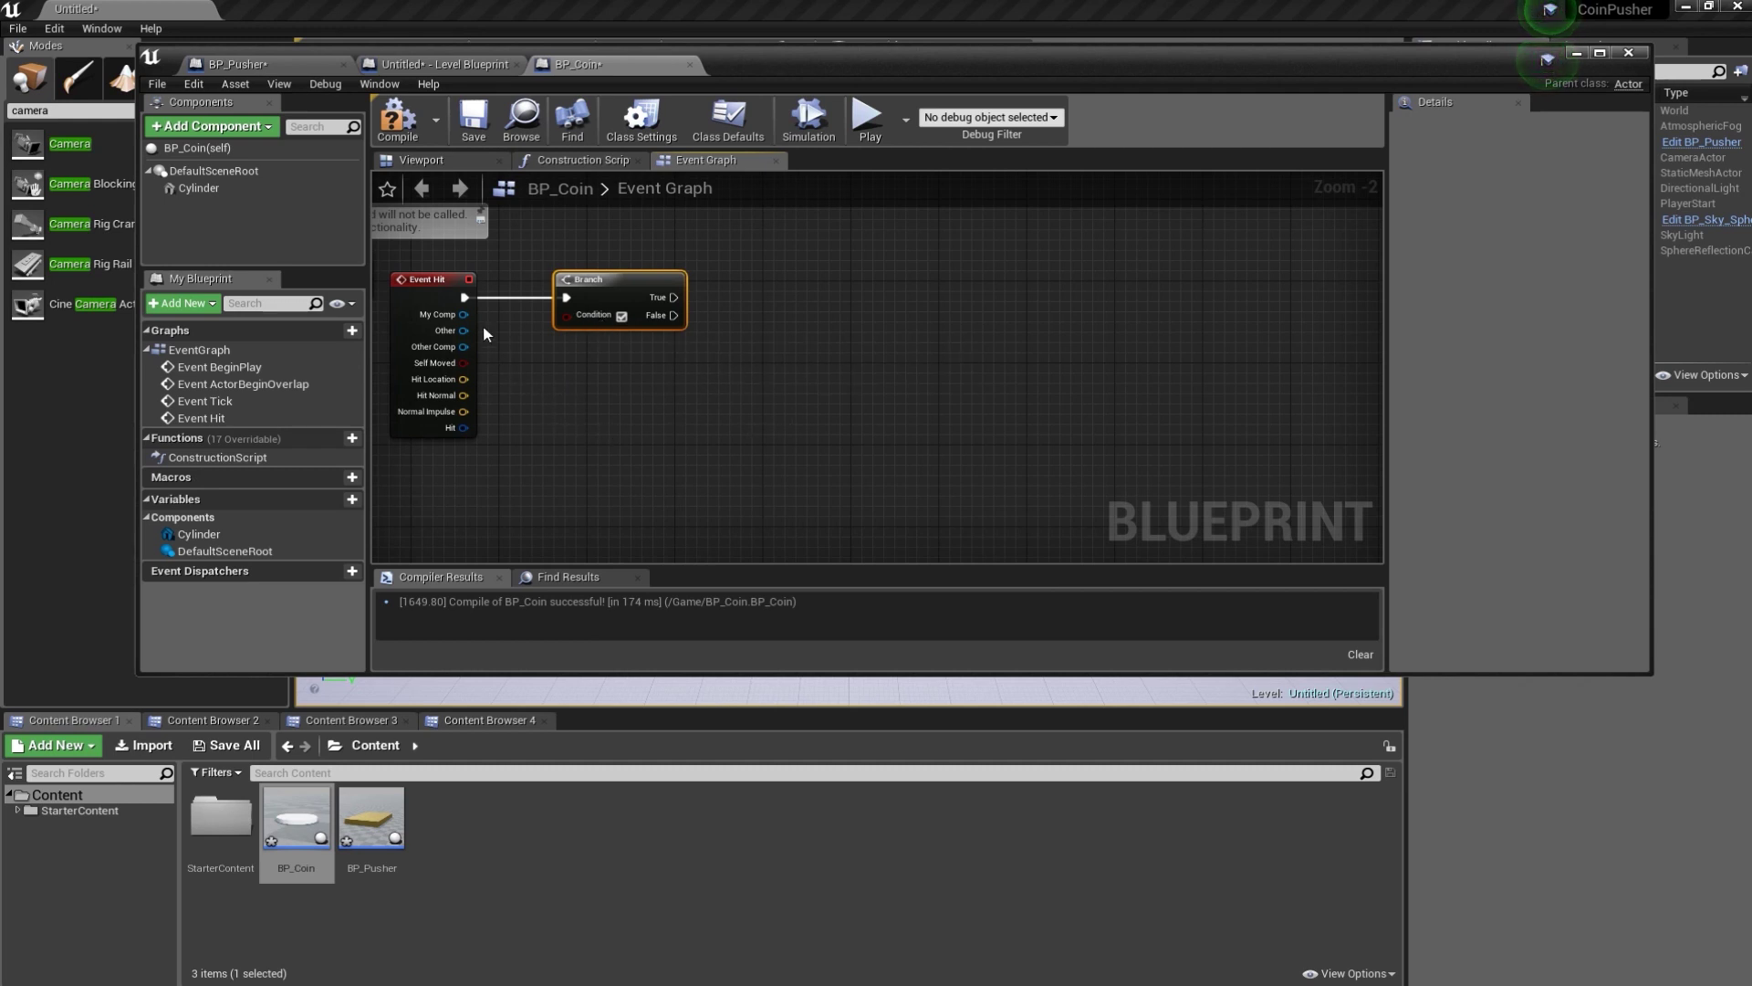
- Feed Event Hit's Other actor into a Get Display Name node, and add a new variable
{"action": "left_click_drag", "start_coordinate": [463, 330], "coordinate": [525, 370]}
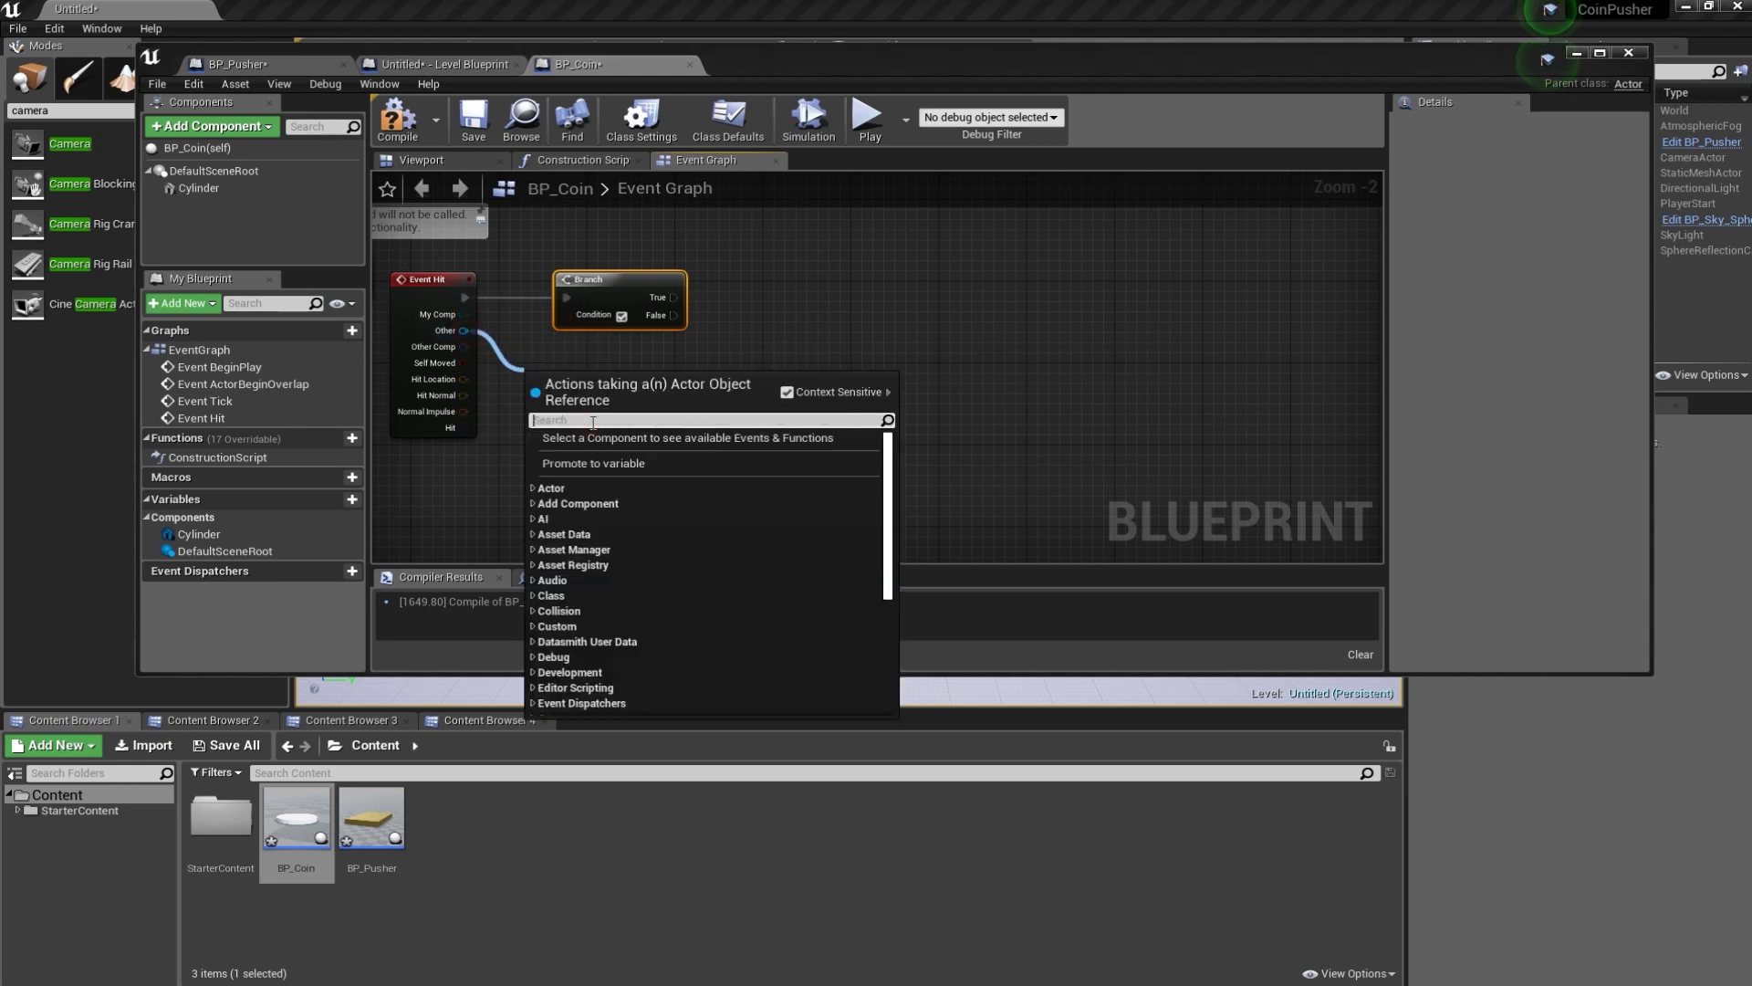
{"action": "type", "text": "g"}
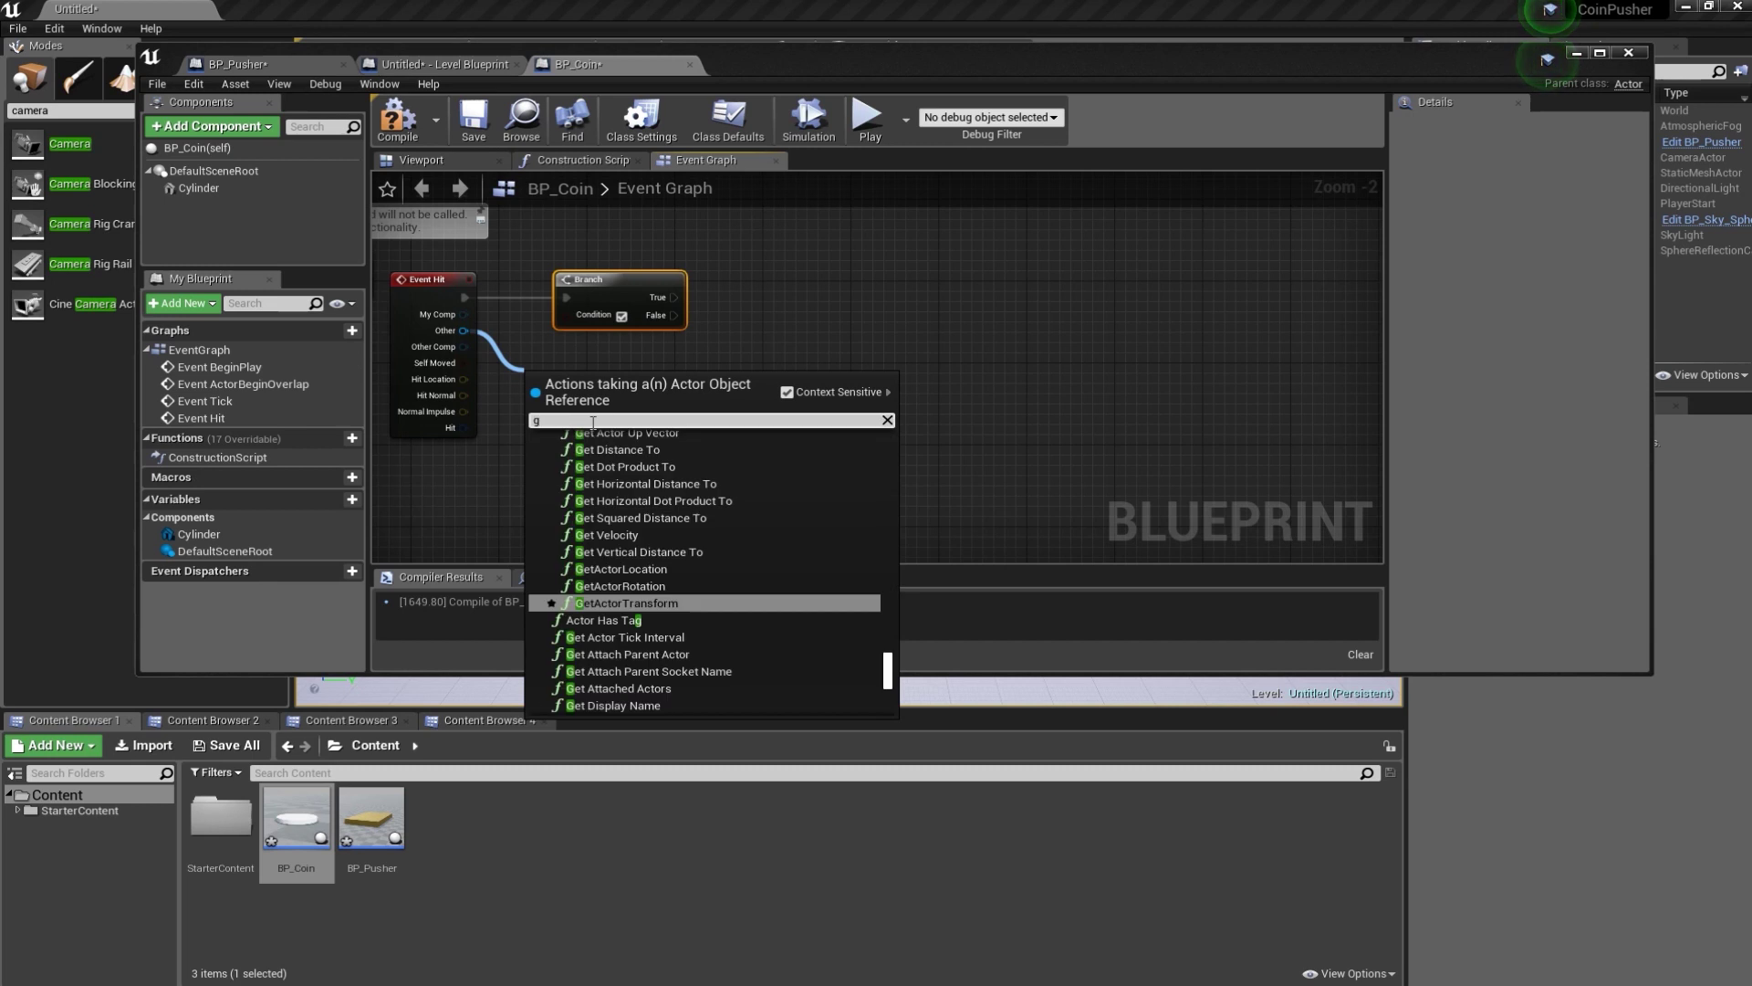
{"action": "type", "text": "etplayername"}
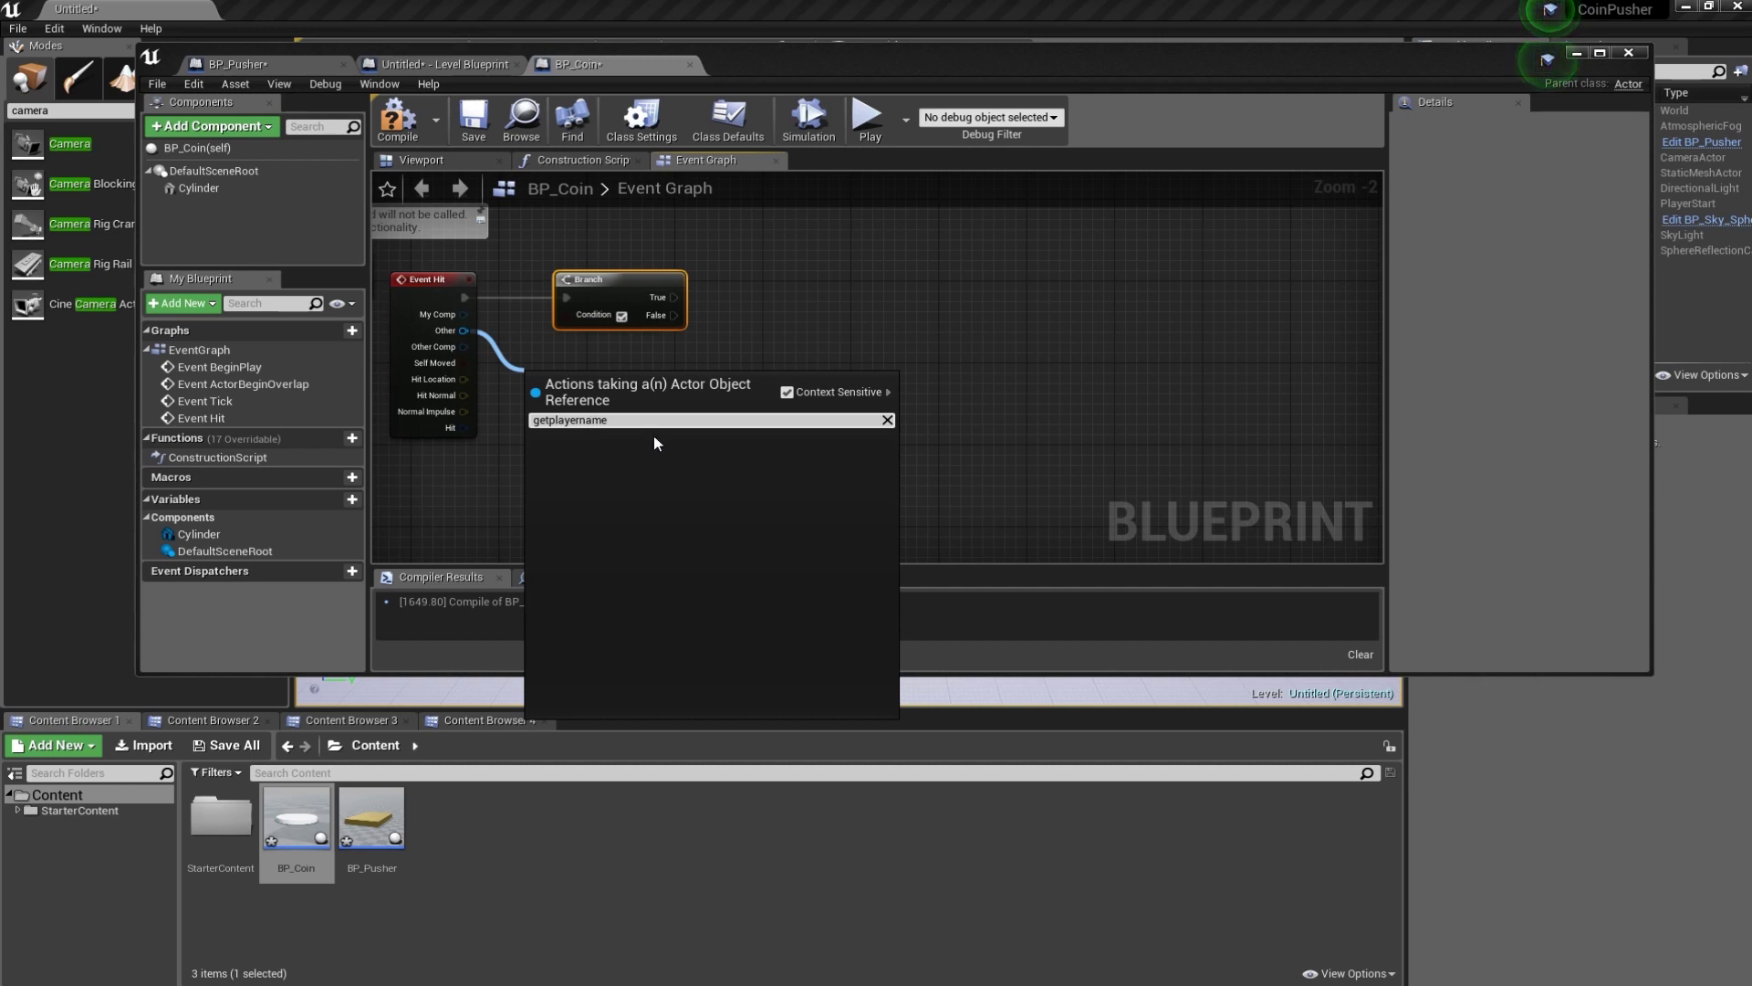
{"action": "key", "text": "BackSpace"}
{"action": "key", "text": "BackSpace"}
{"action": "key", "text": "BackSpace"}
{"action": "key", "text": "BackSpace"}
{"action": "key", "text": "BackSpace"}
{"action": "key", "text": "BackSpace"}
{"action": "key", "text": "BackSpace"}
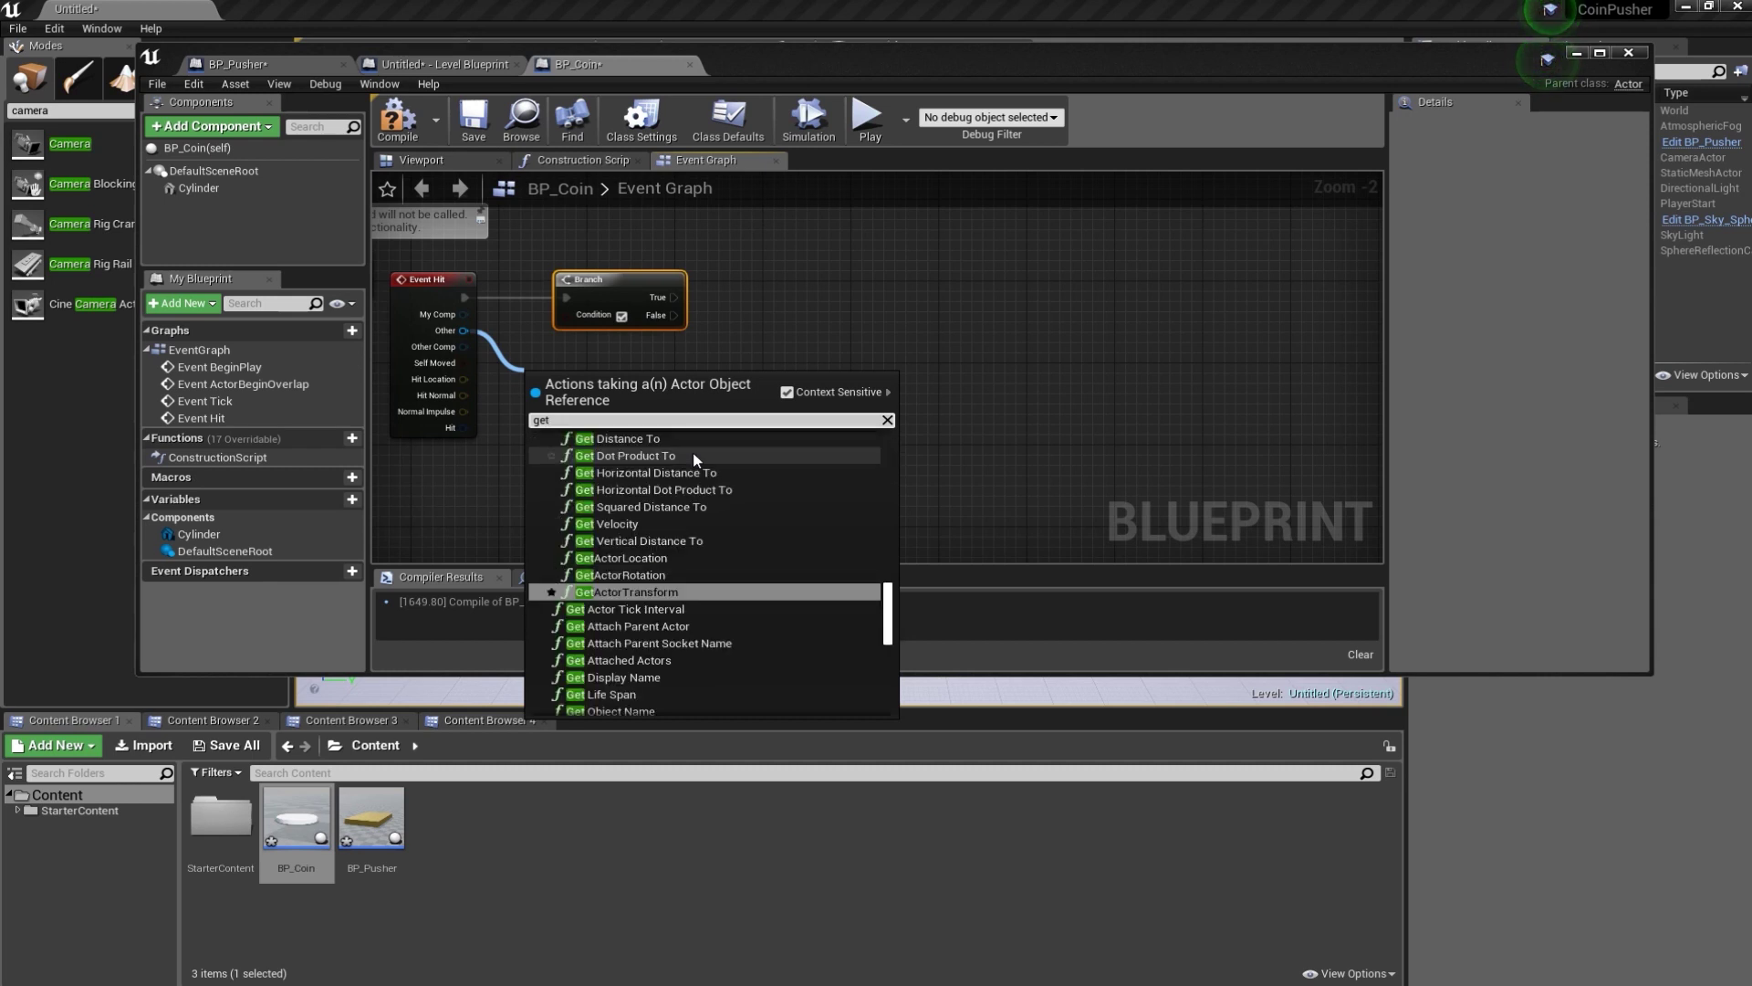
{"action": "type", "text": "display"}
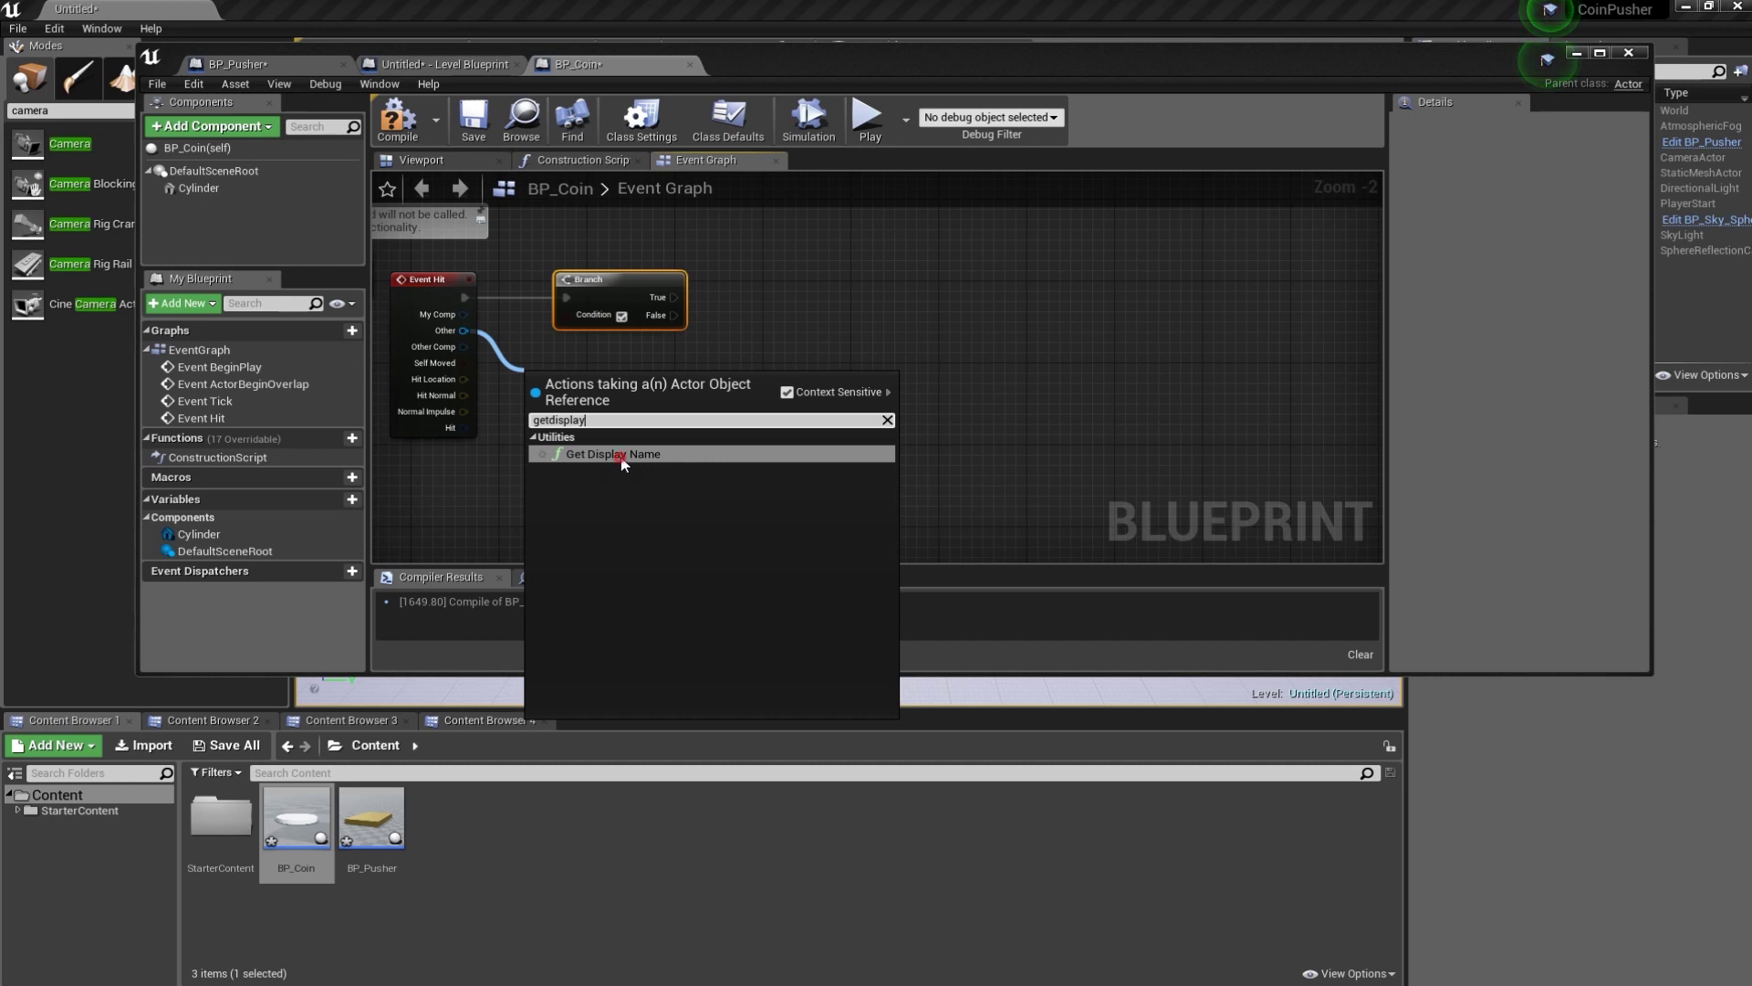
{"action": "left_click", "coordinate": [617, 455]}
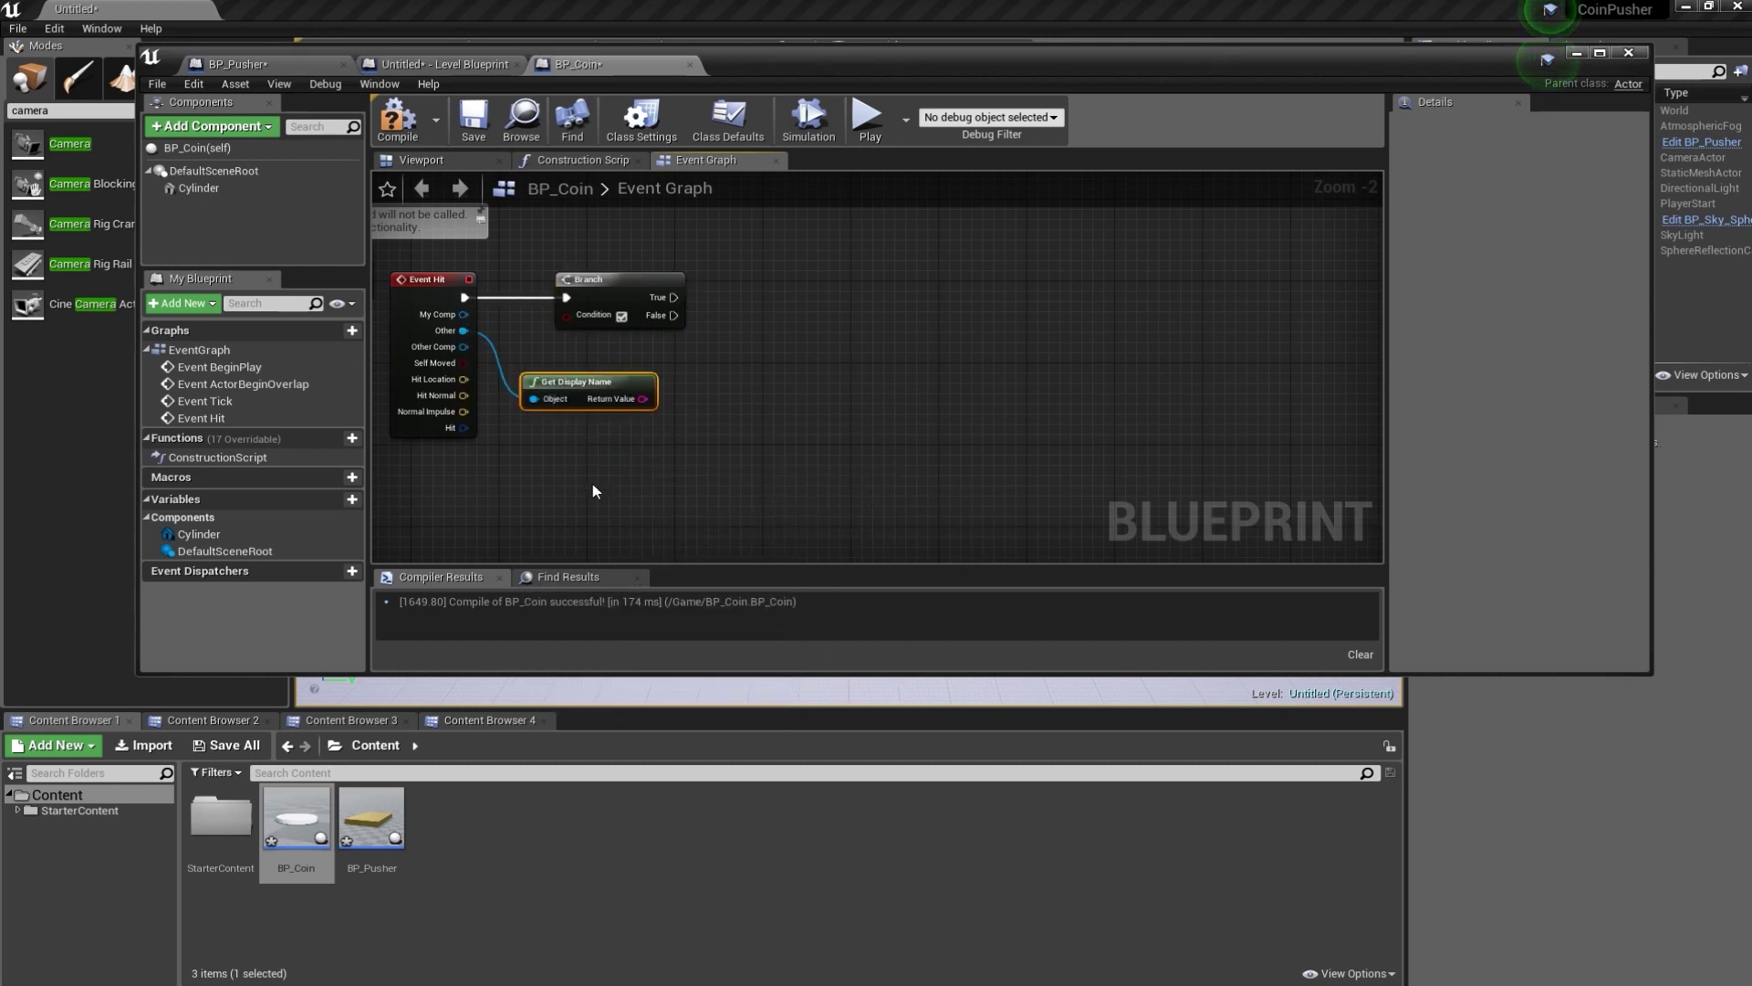
{"action": "left_click", "coordinate": [352, 499]}
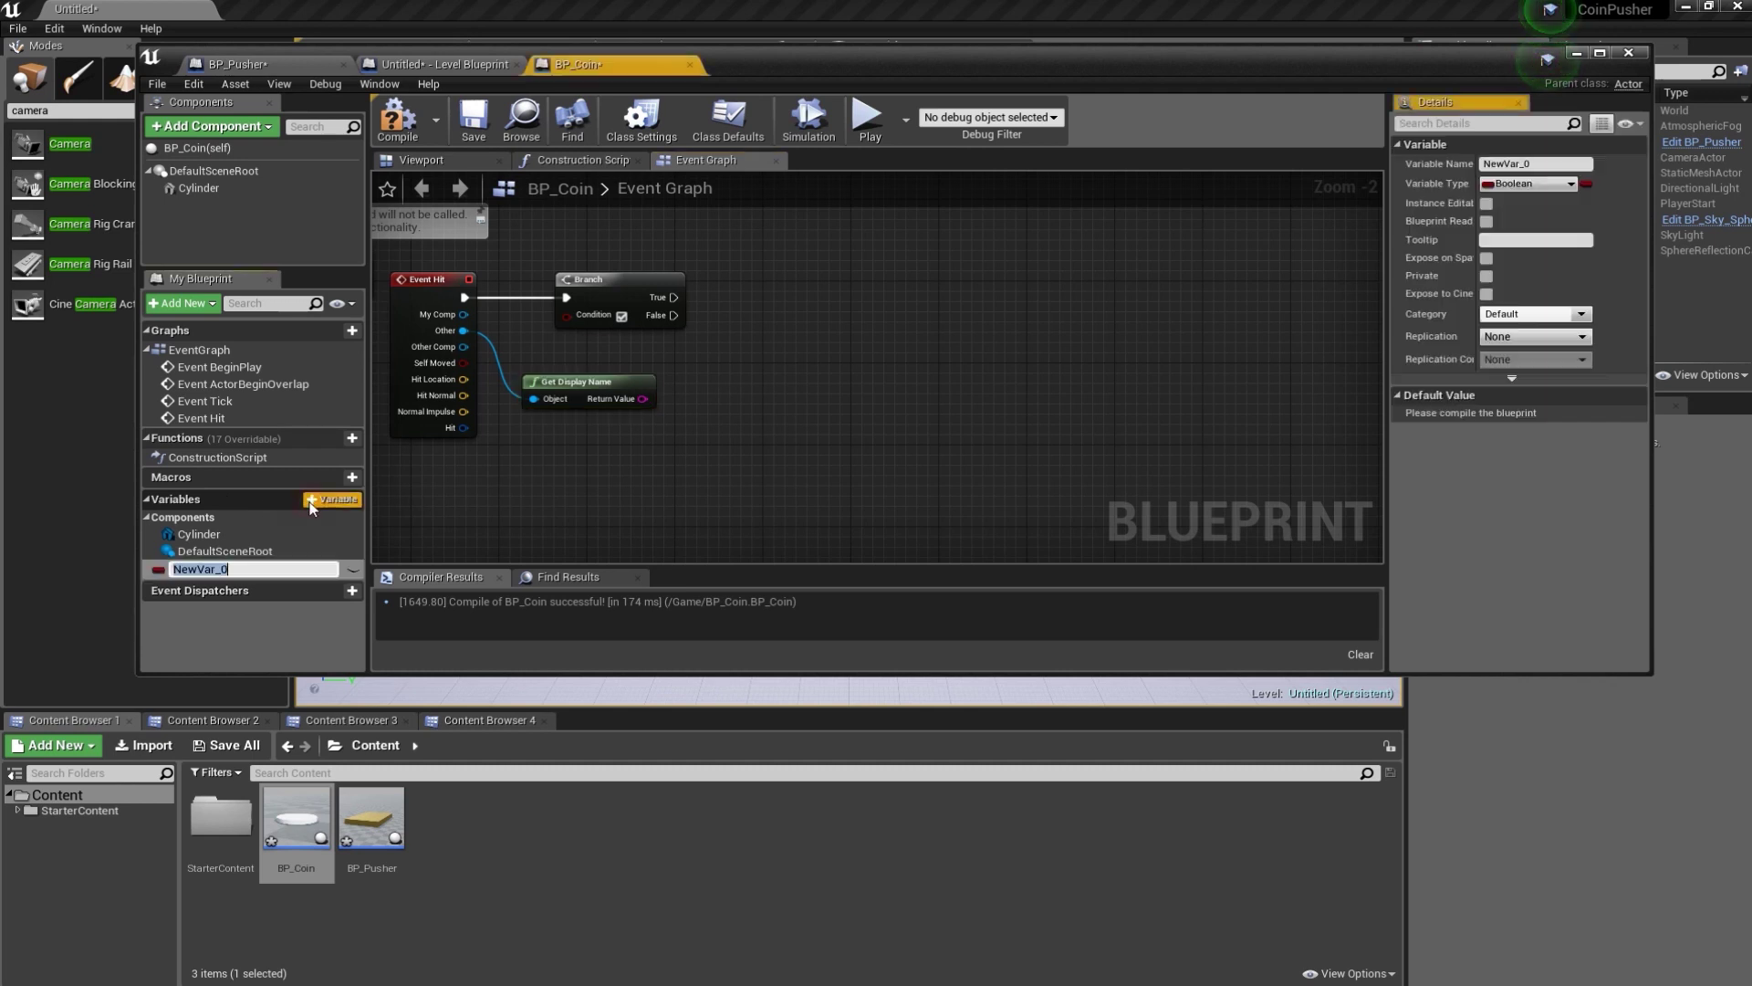
- Make the new variable a String and name it Hit_Destroy_Floor
{"action": "left_click", "coordinate": [1517, 185]}
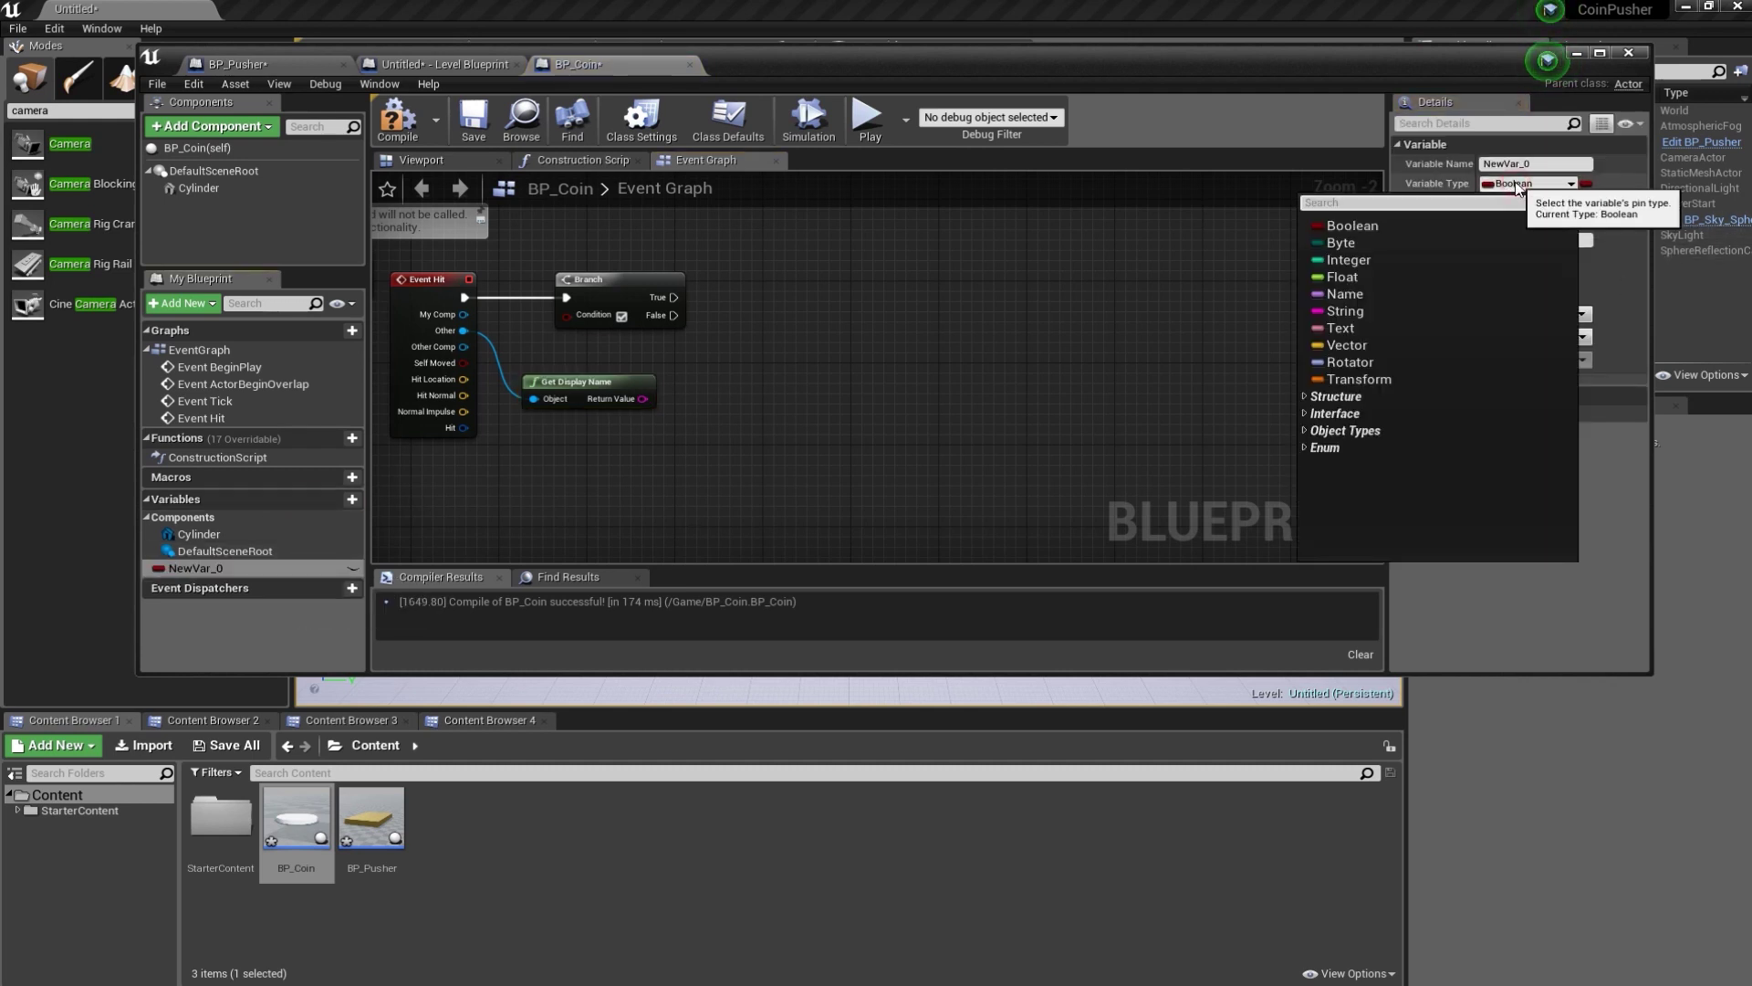
{"action": "left_click", "coordinate": [1346, 313]}
{"action": "left_click", "coordinate": [1542, 165]}
{"action": "left_click_drag", "start_coordinate": [1543, 165], "coordinate": [1471, 166]}
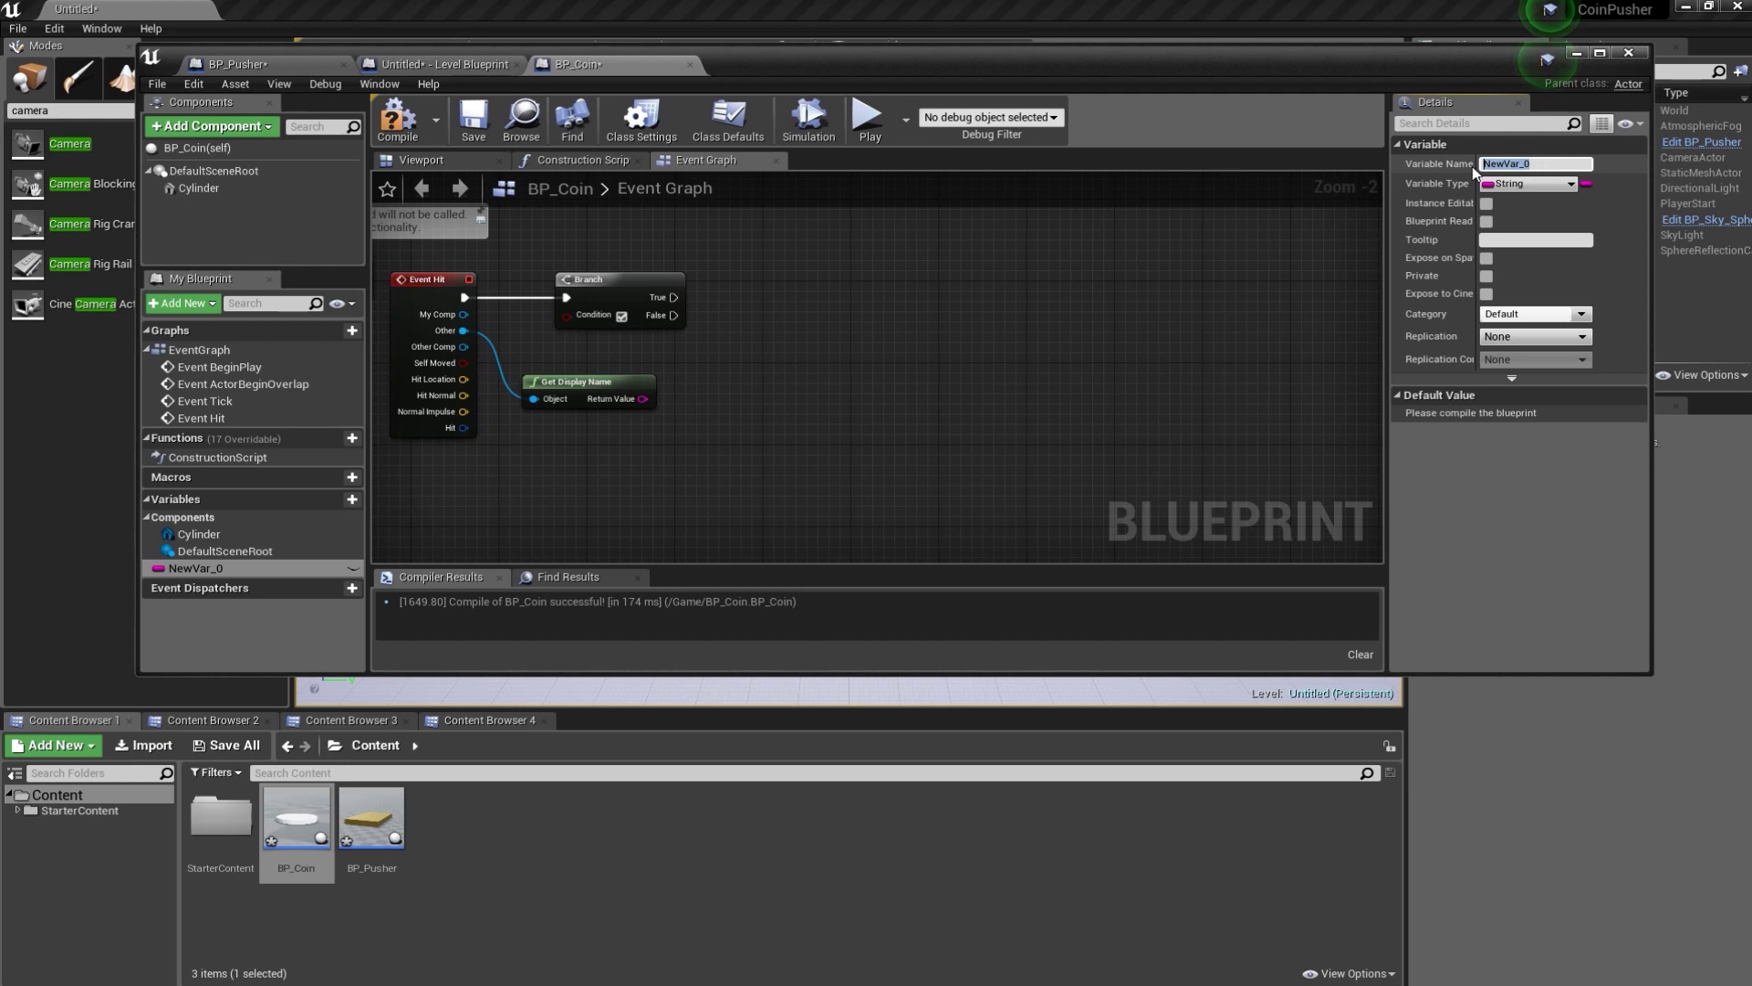
{"action": "type", "text": "Hit_"}
{"action": "type", "text": "D"}
{"action": "type", "text": "estr"}
{"action": "type", "text": "oy"}
{"action": "type", "text": "_Floo"}
{"action": "type", "text": "r"}
{"action": "key", "text": "Return"}
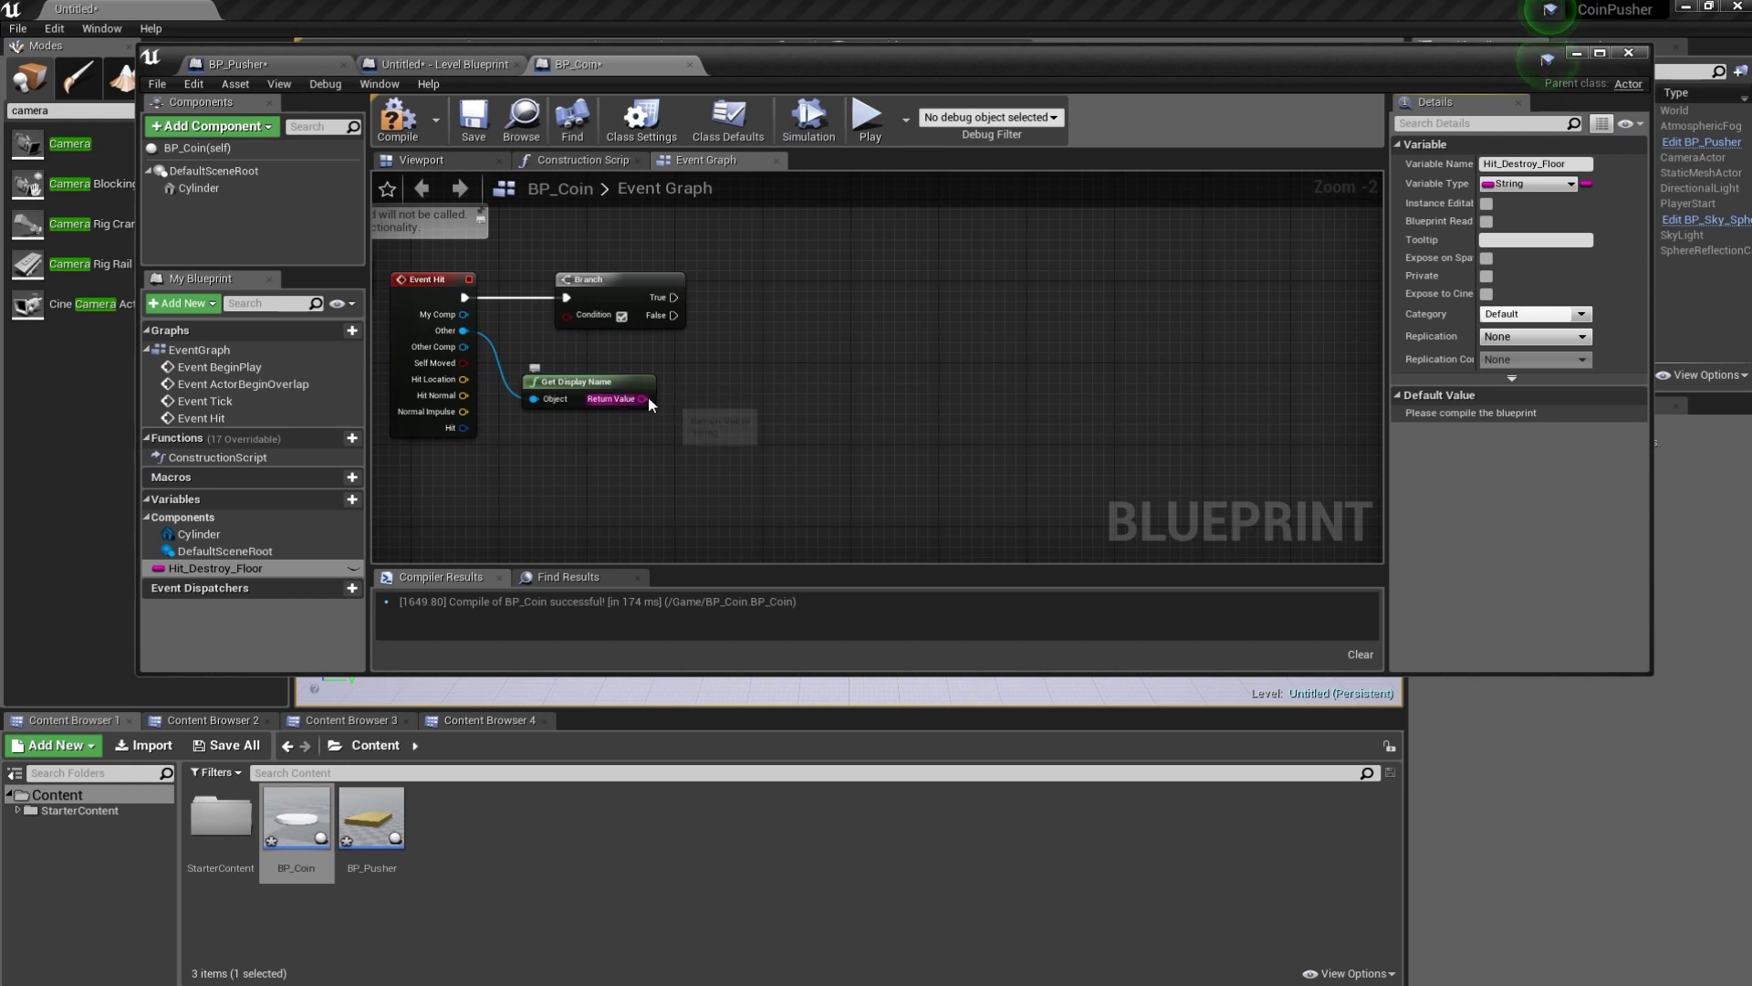
{"action": "left_click_drag", "start_coordinate": [645, 399], "coordinate": [707, 401]}
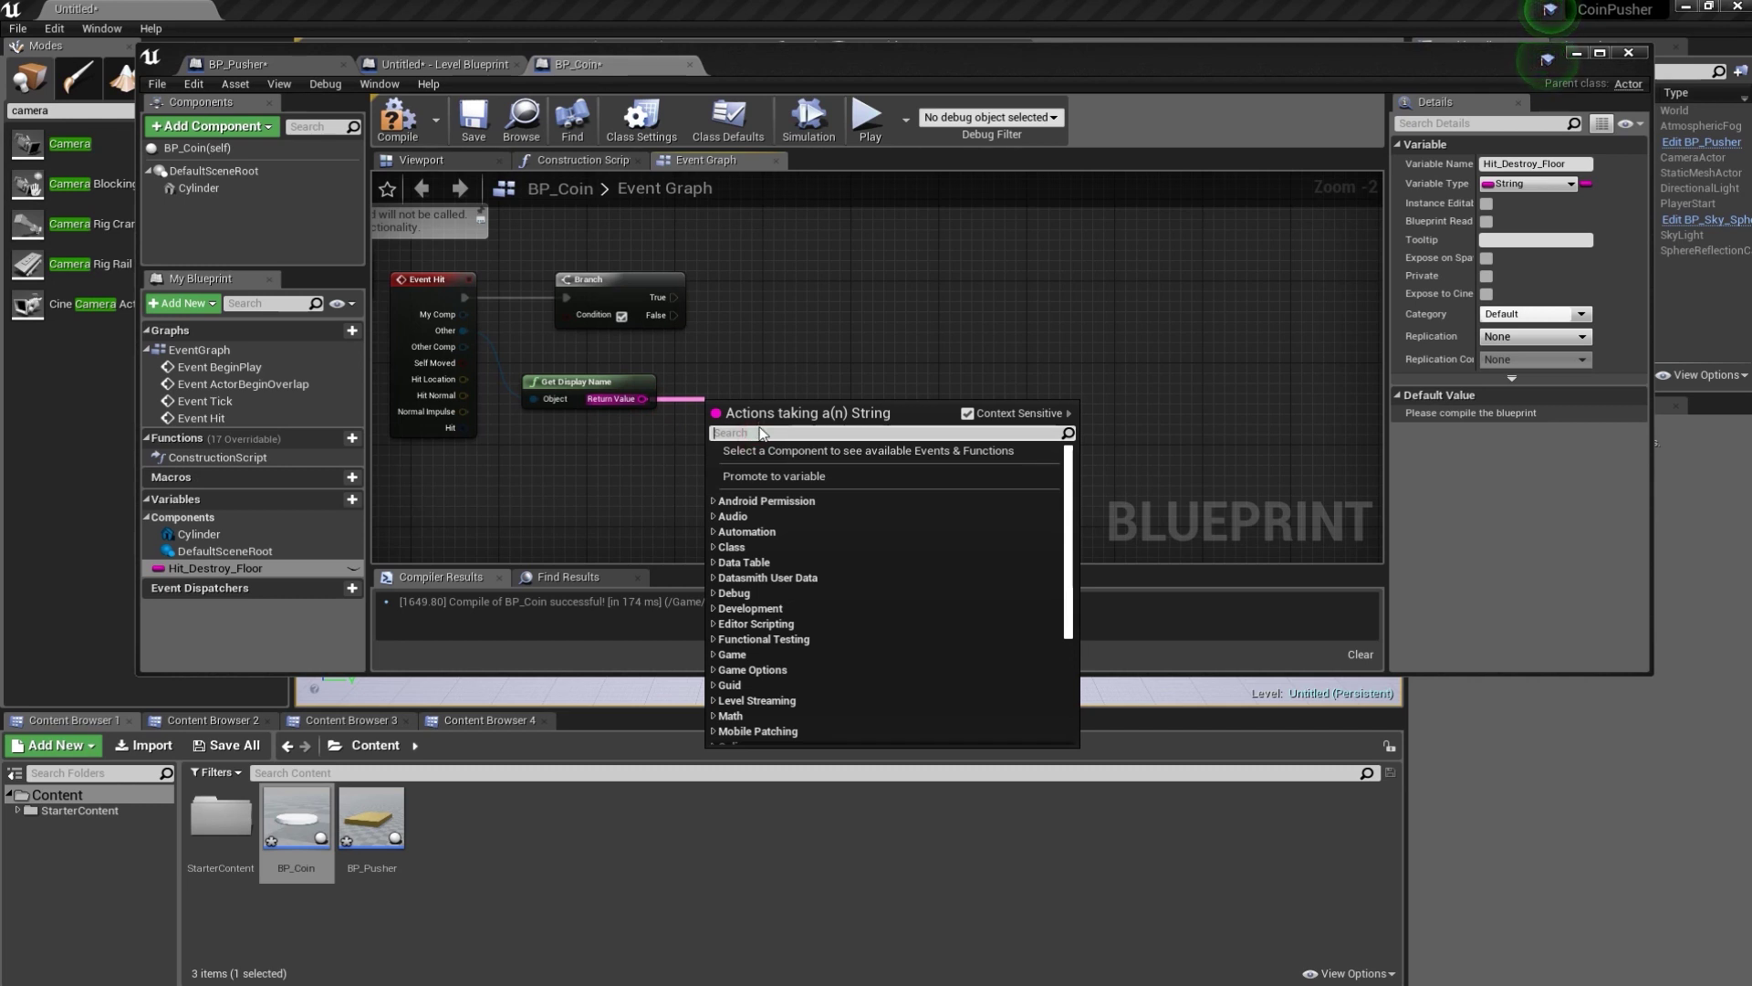
- Compare the display name with an instance-editable Hit_Destroy_Floor getter using an Equal (string) node
{"action": "type", "text": "="}
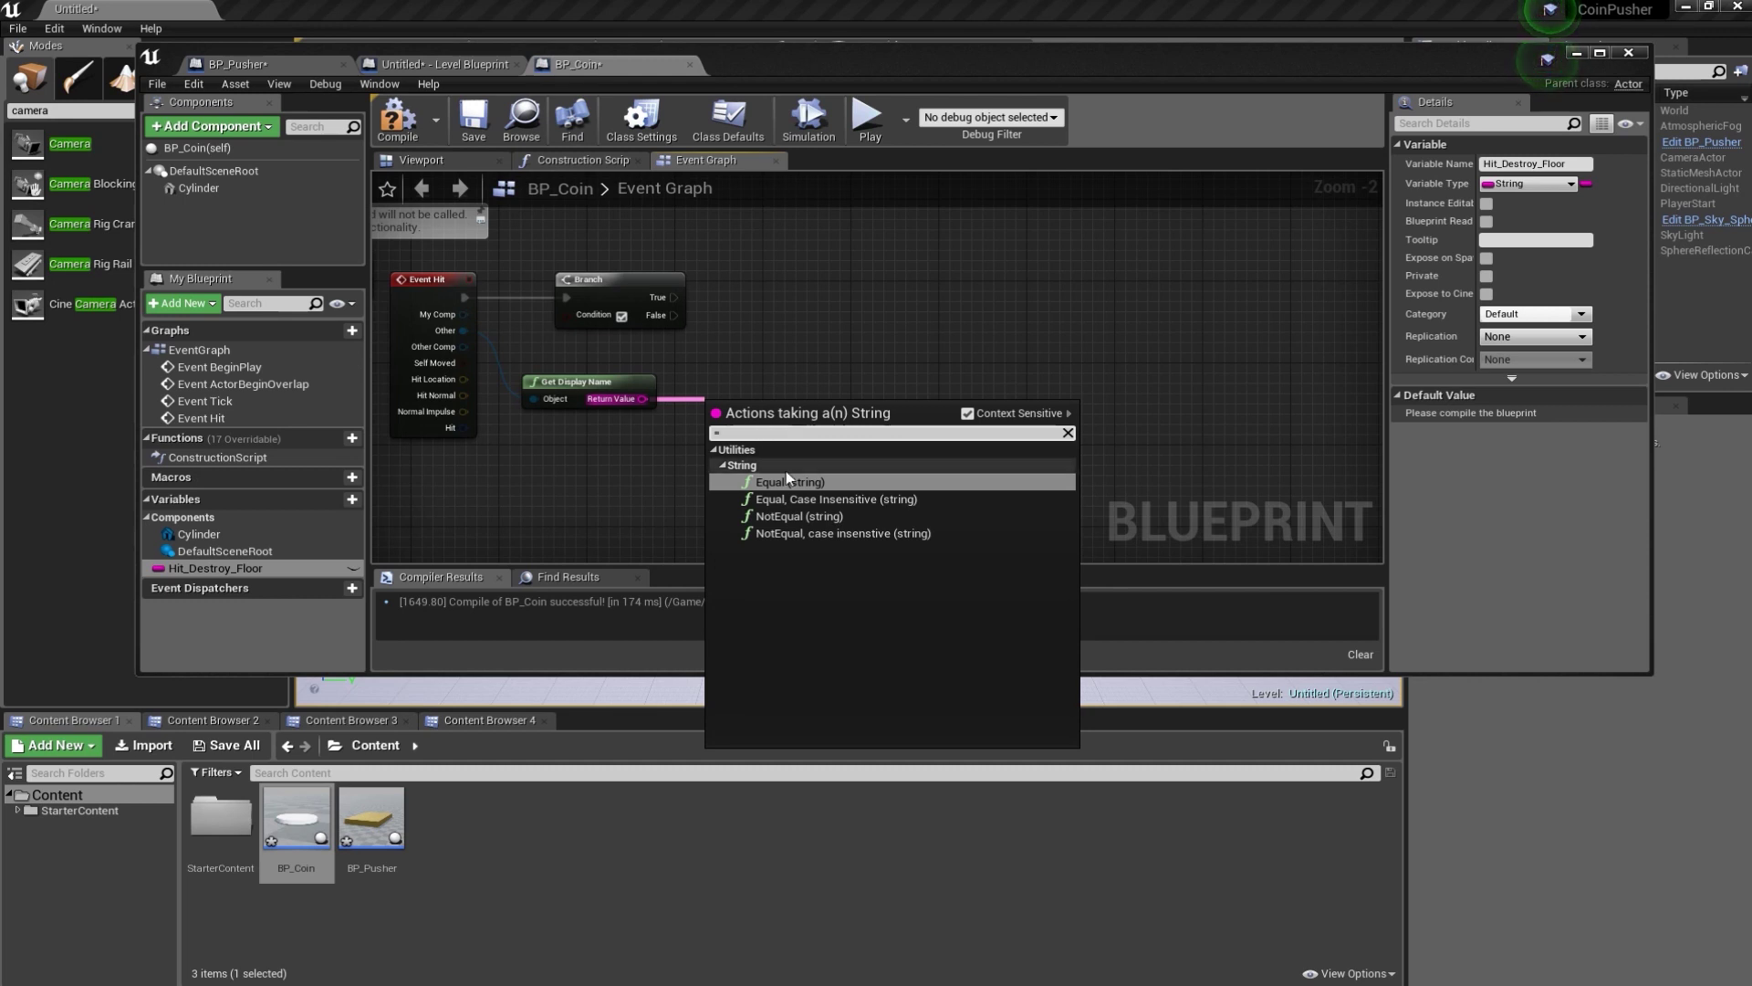
{"action": "left_click", "coordinate": [785, 482]}
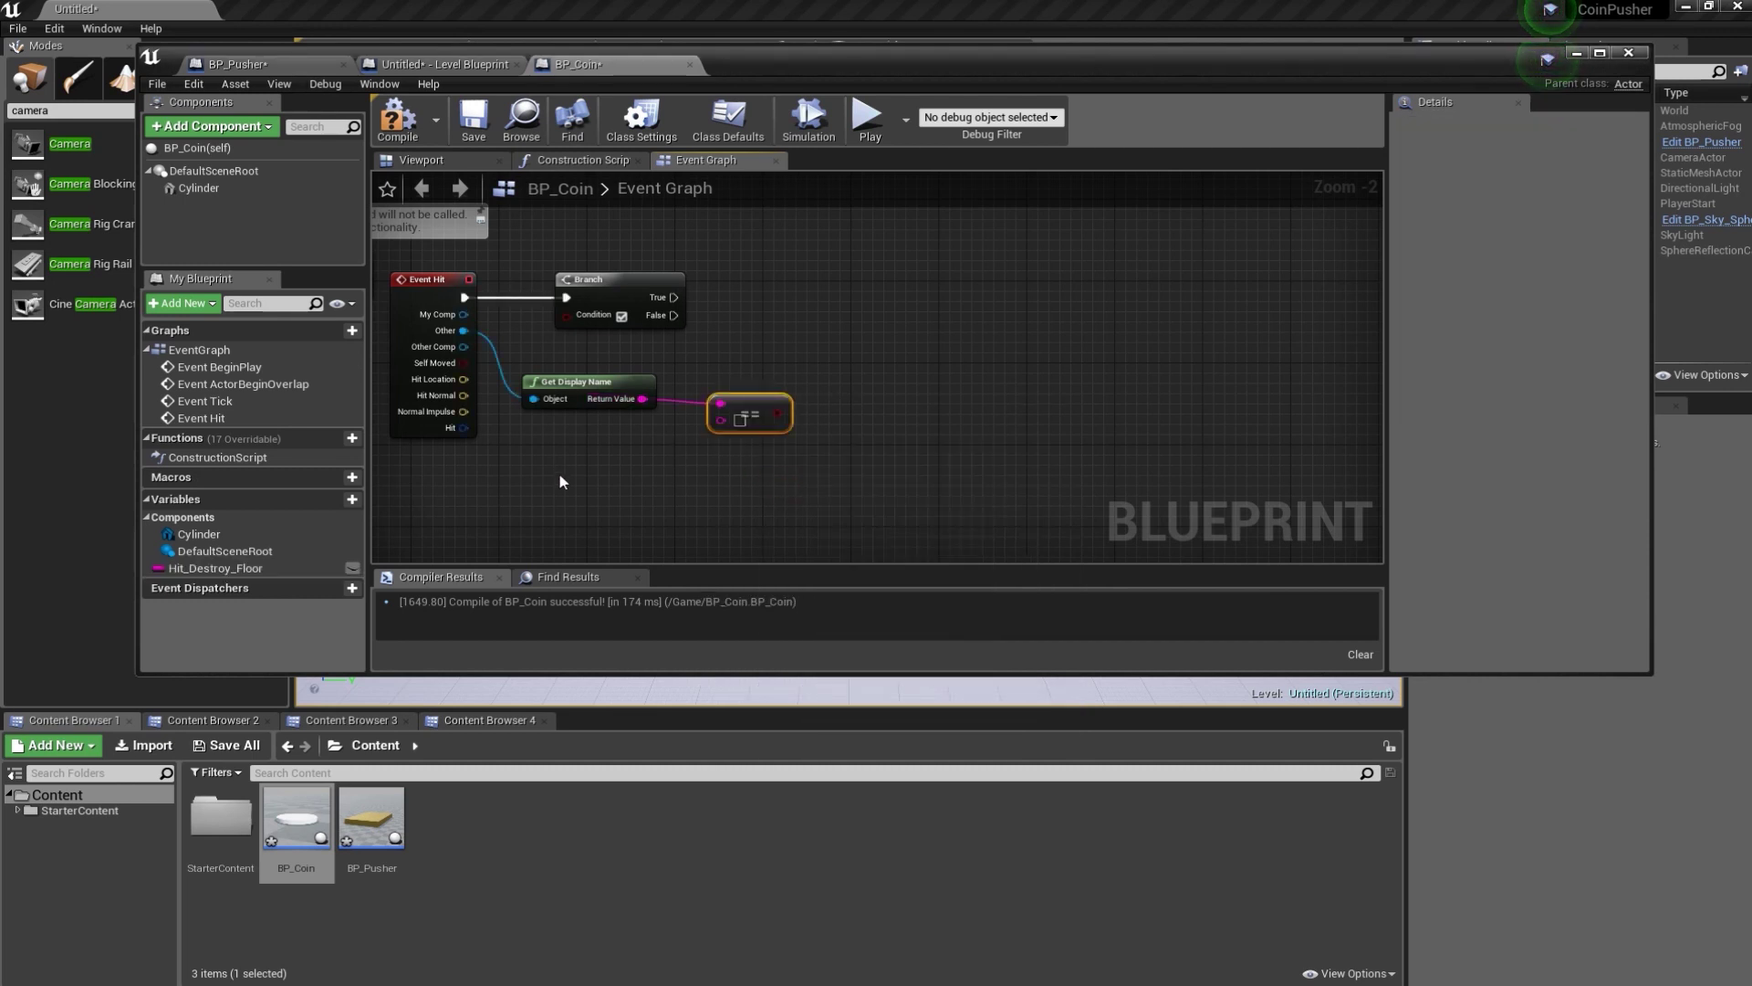
{"action": "left_click", "coordinate": [352, 568]}
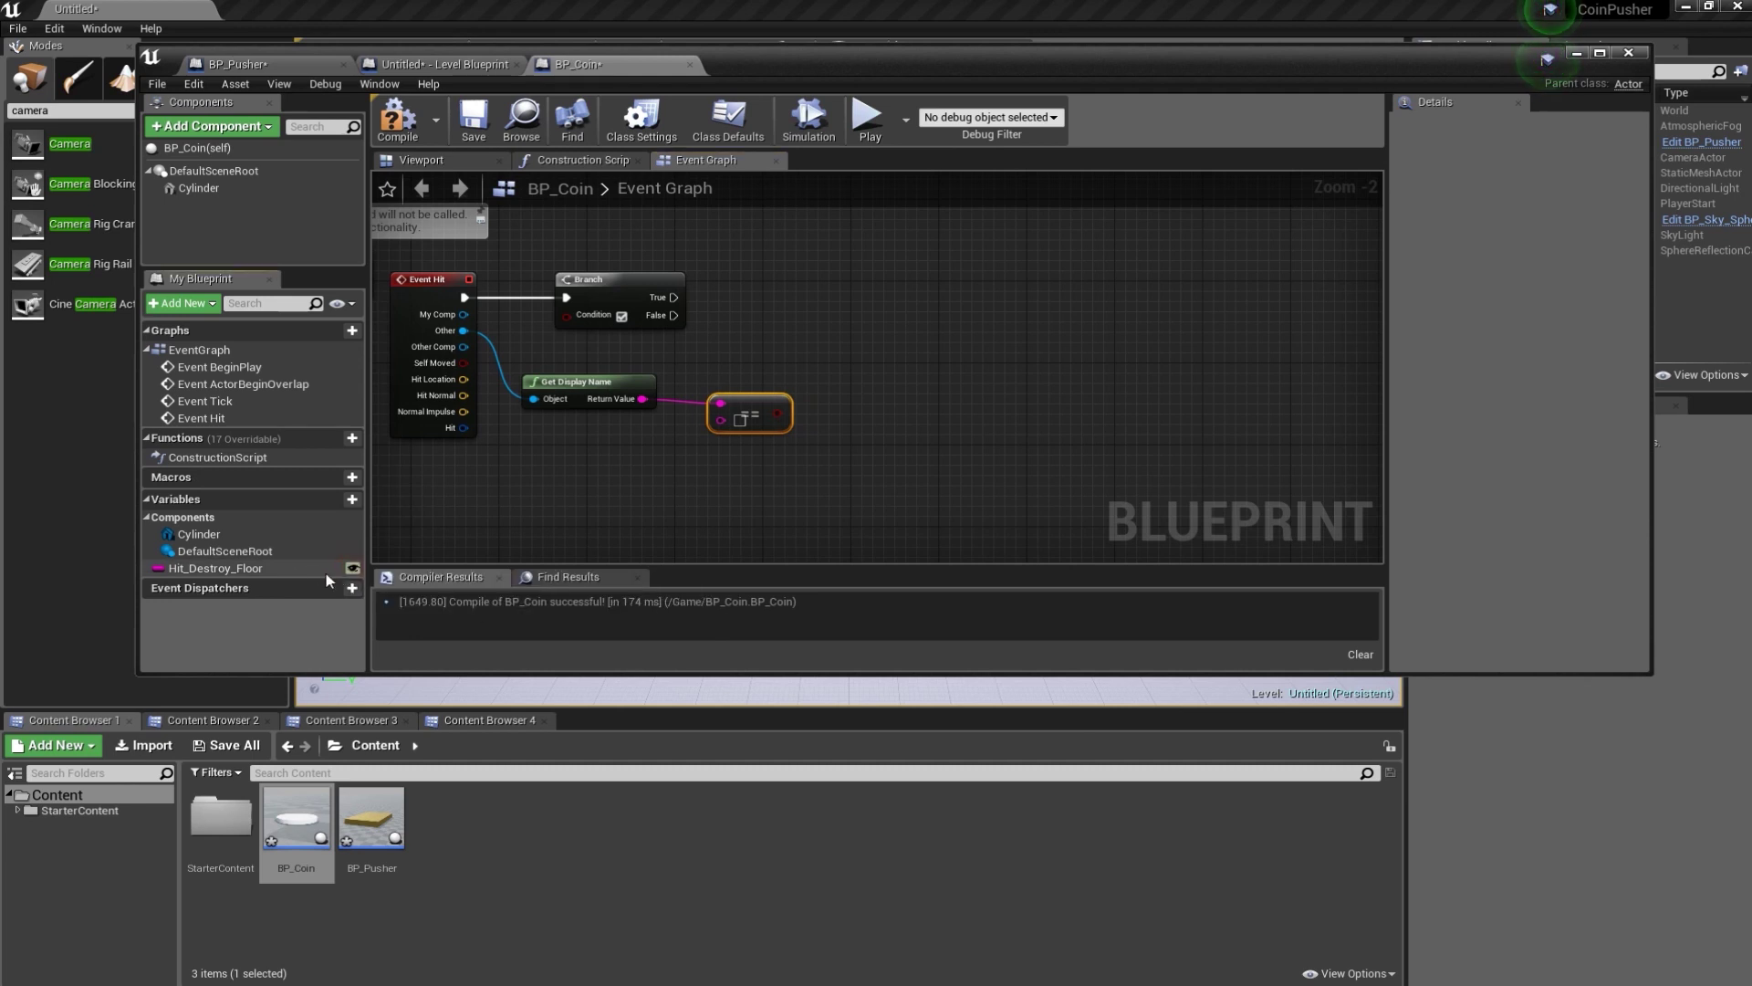
{"action": "left_click", "coordinate": [301, 569]}
{"action": "left_click_drag", "start_coordinate": [416, 517], "coordinate": [527, 467]}
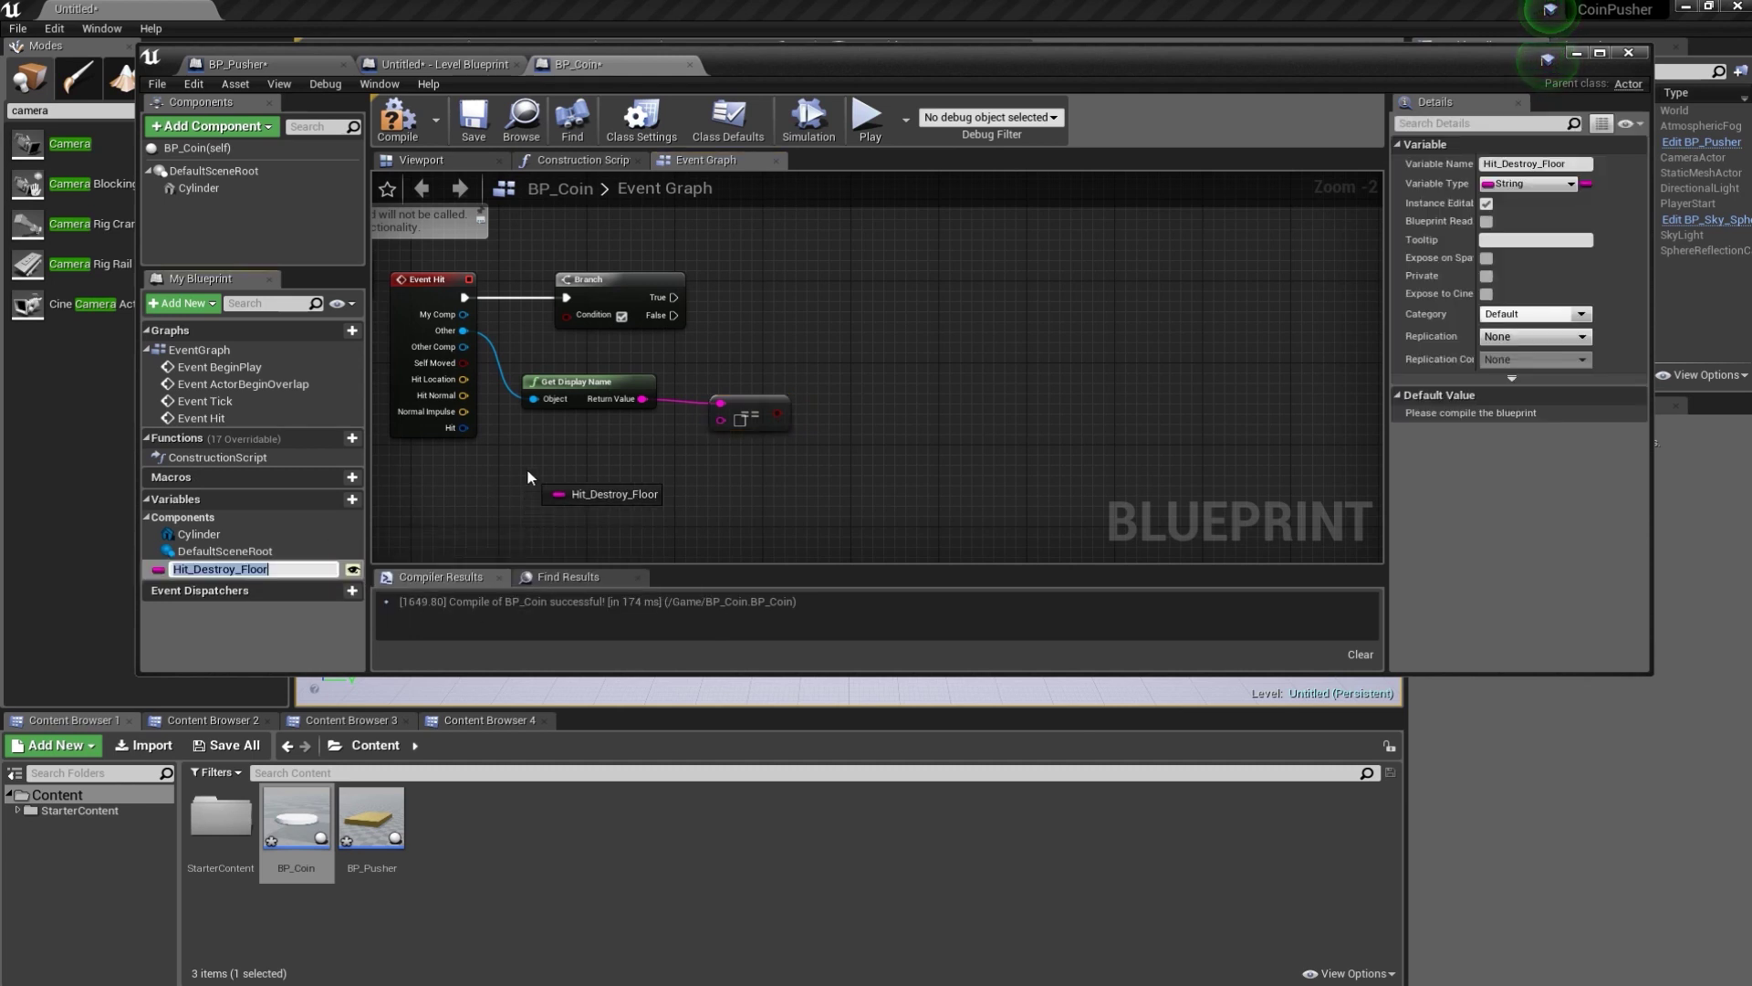
{"action": "left_click", "coordinate": [636, 487]}
{"action": "left_click_drag", "start_coordinate": [621, 474], "coordinate": [721, 419]}
{"action": "left_click_drag", "start_coordinate": [558, 475], "coordinate": [570, 465]}
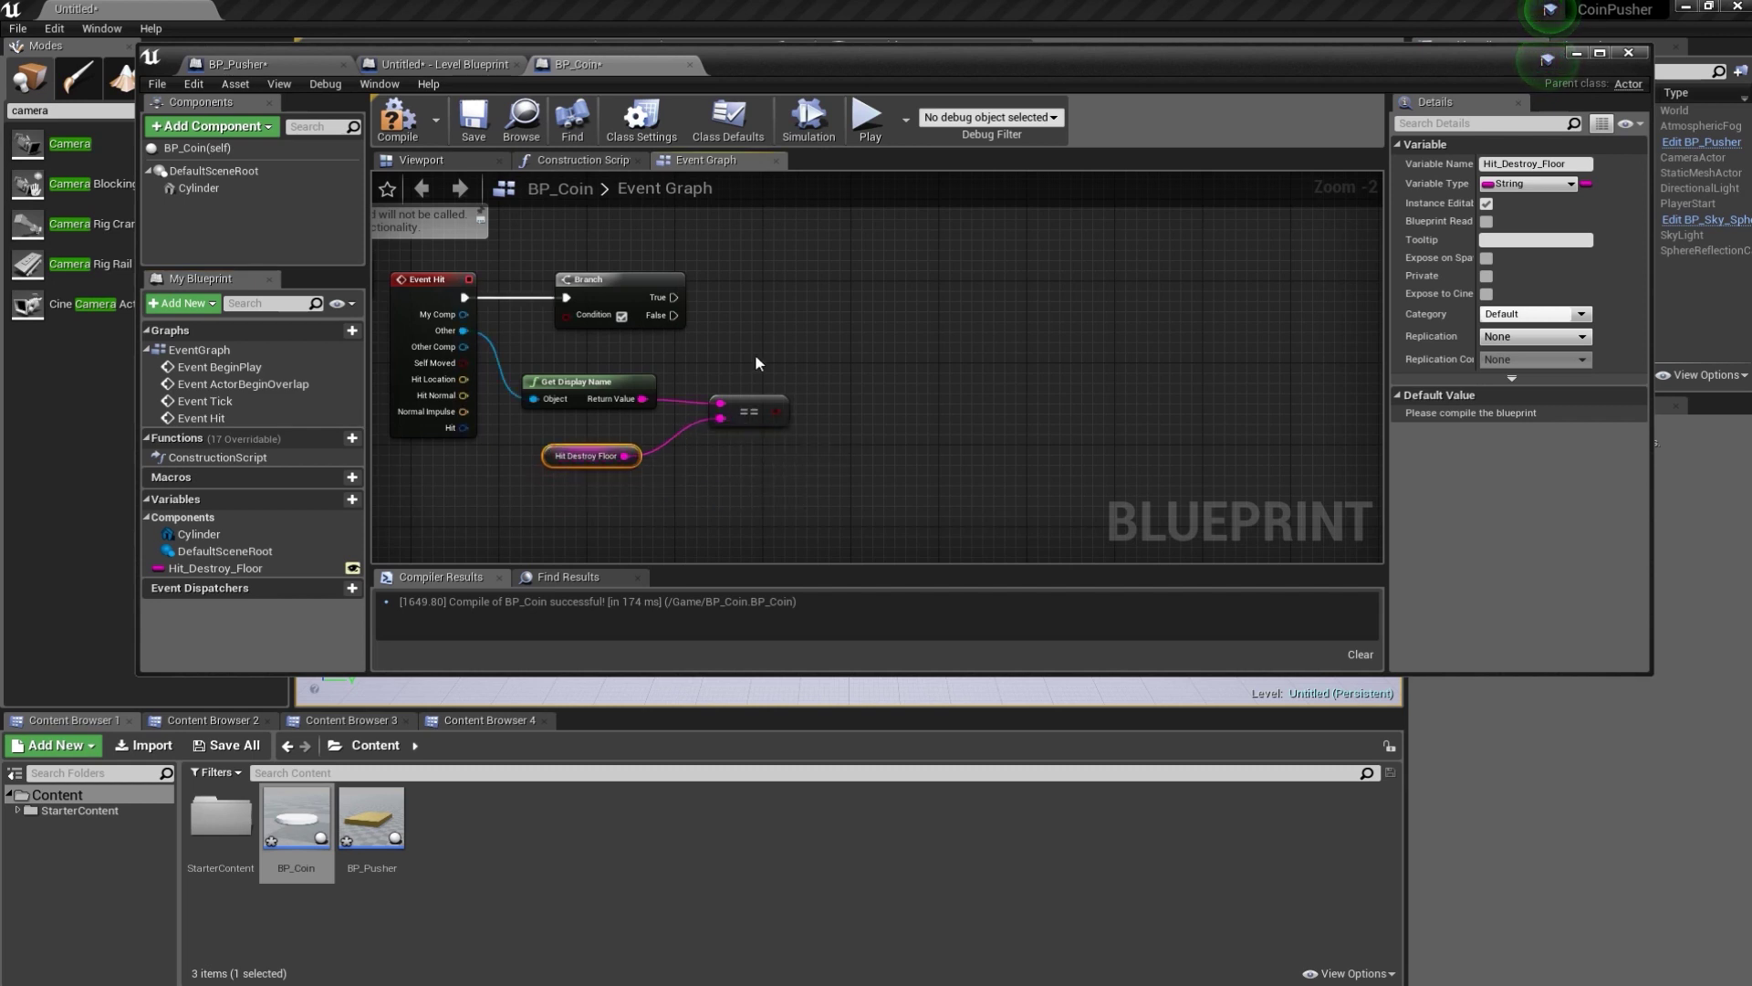
{"action": "right_click_drag", "start_coordinate": [777, 323], "coordinate": [831, 352]}
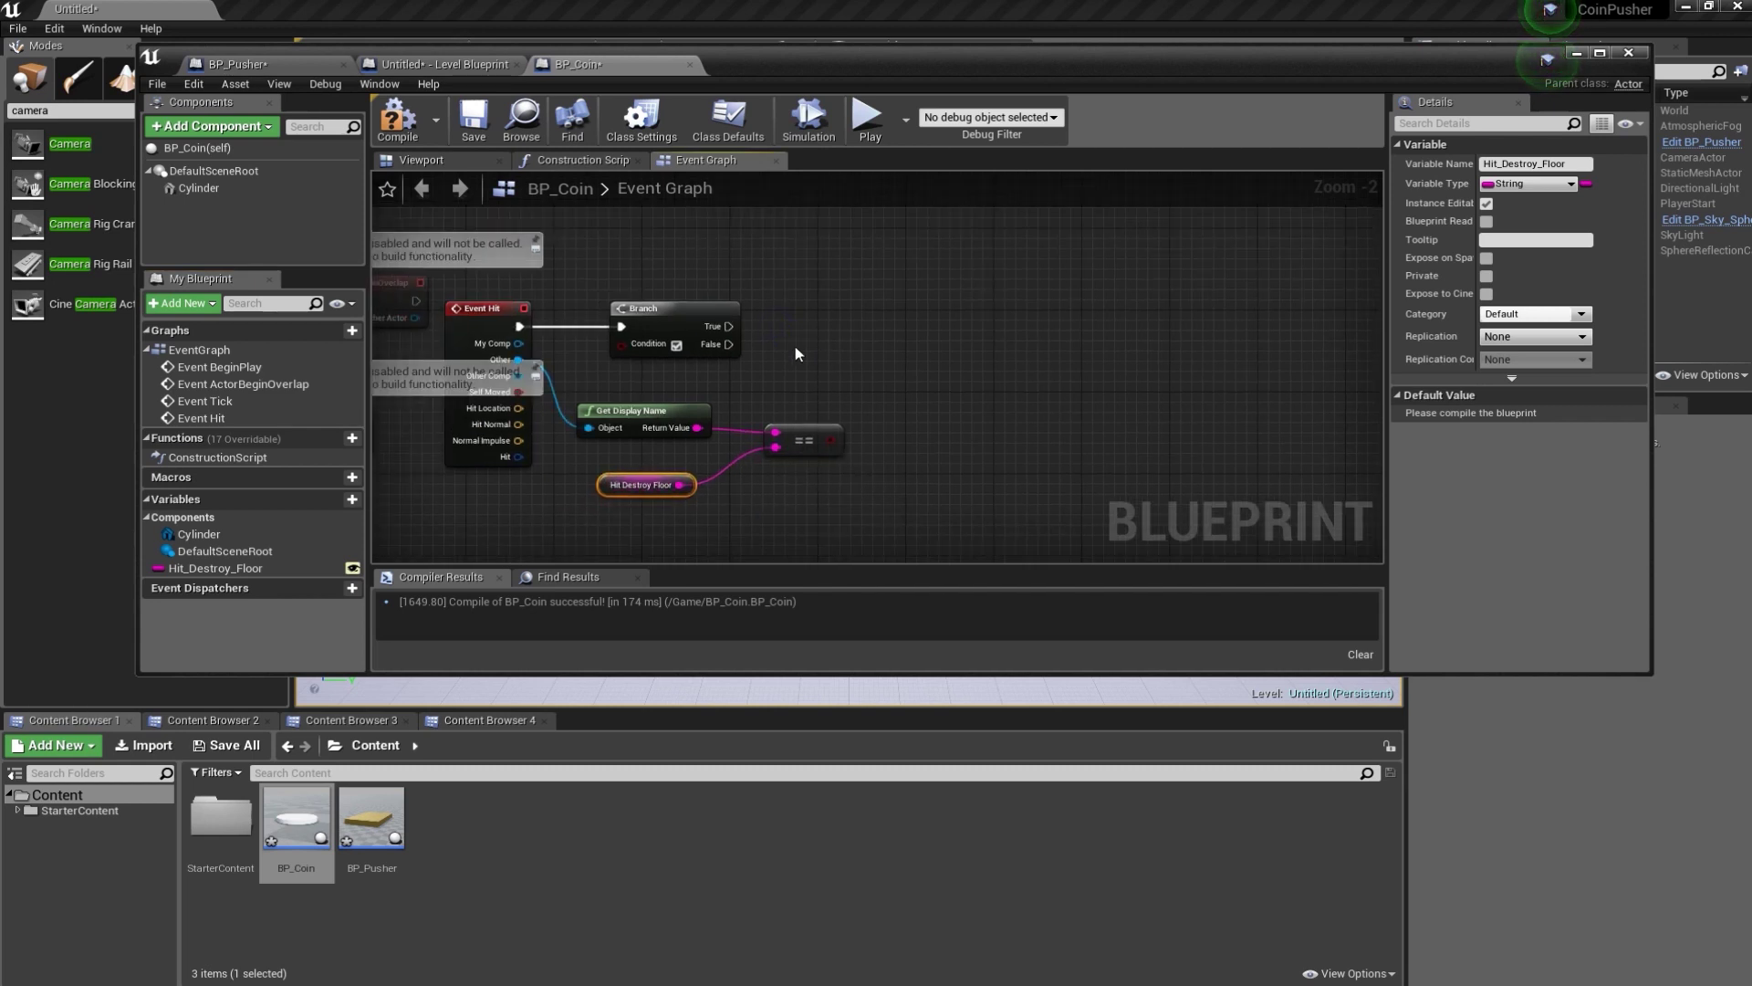
- Add a second Branch after the first's True output, conditioned on the string comparison
{"action": "left_click_drag", "start_coordinate": [733, 329], "coordinate": [937, 336]}
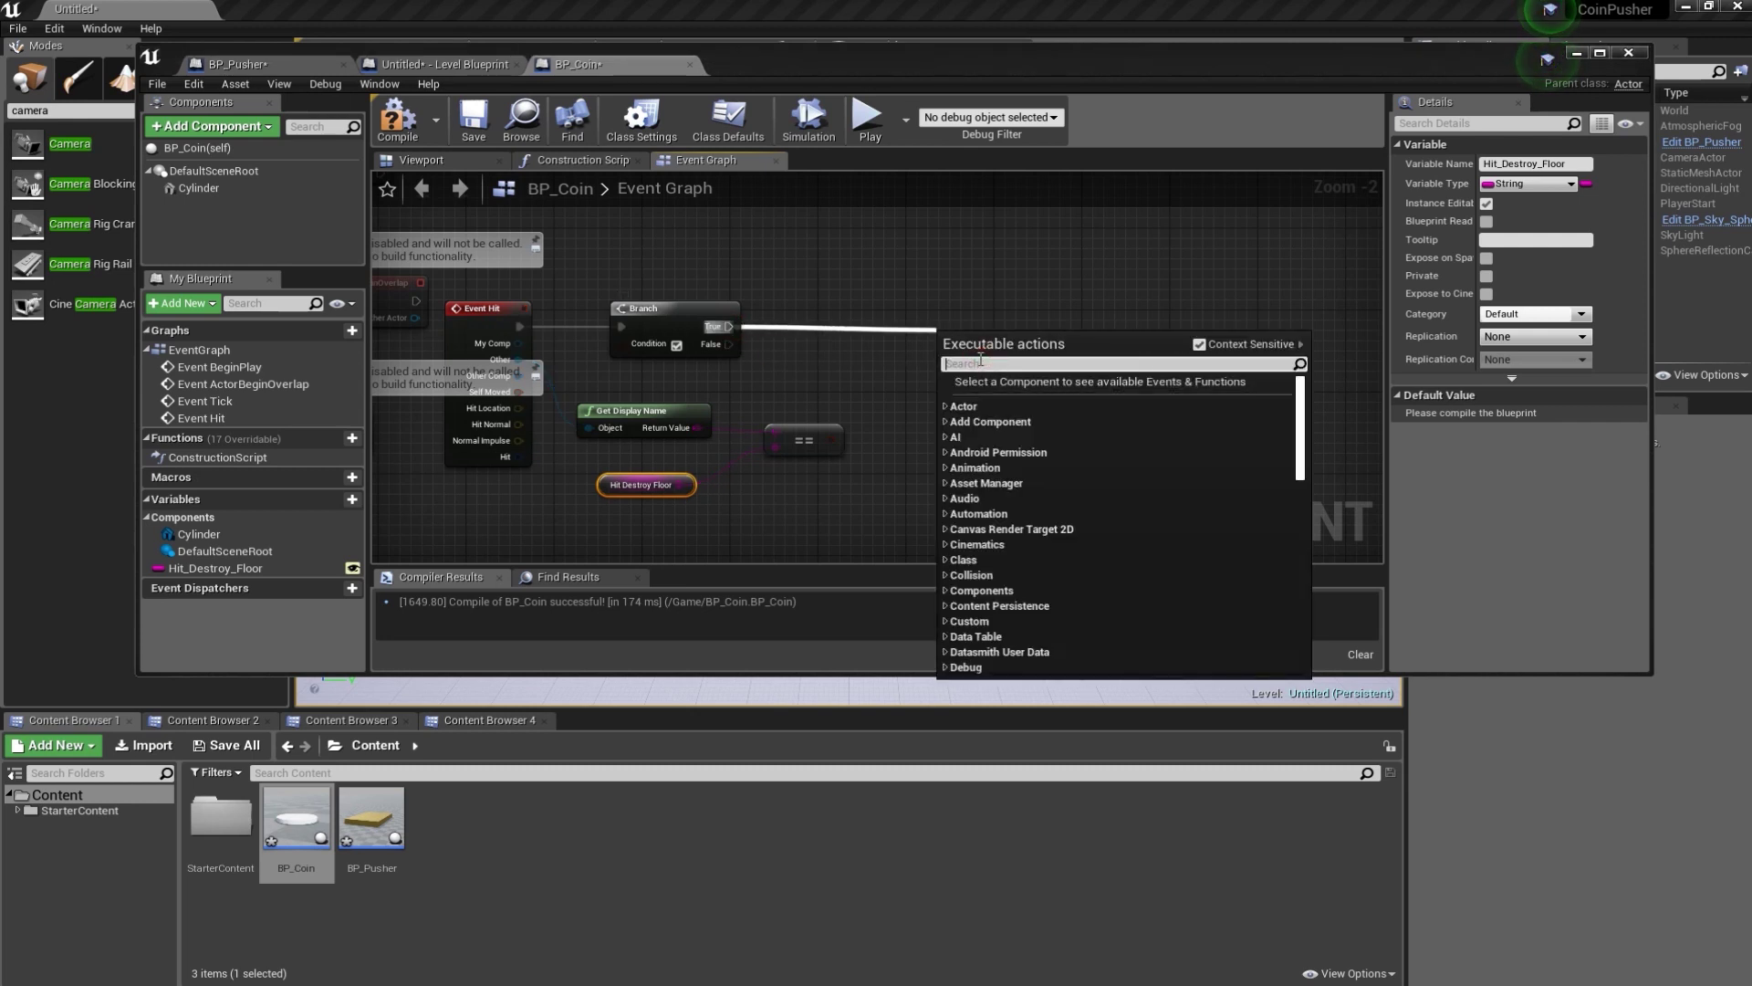
{"action": "type", "text": "if"}
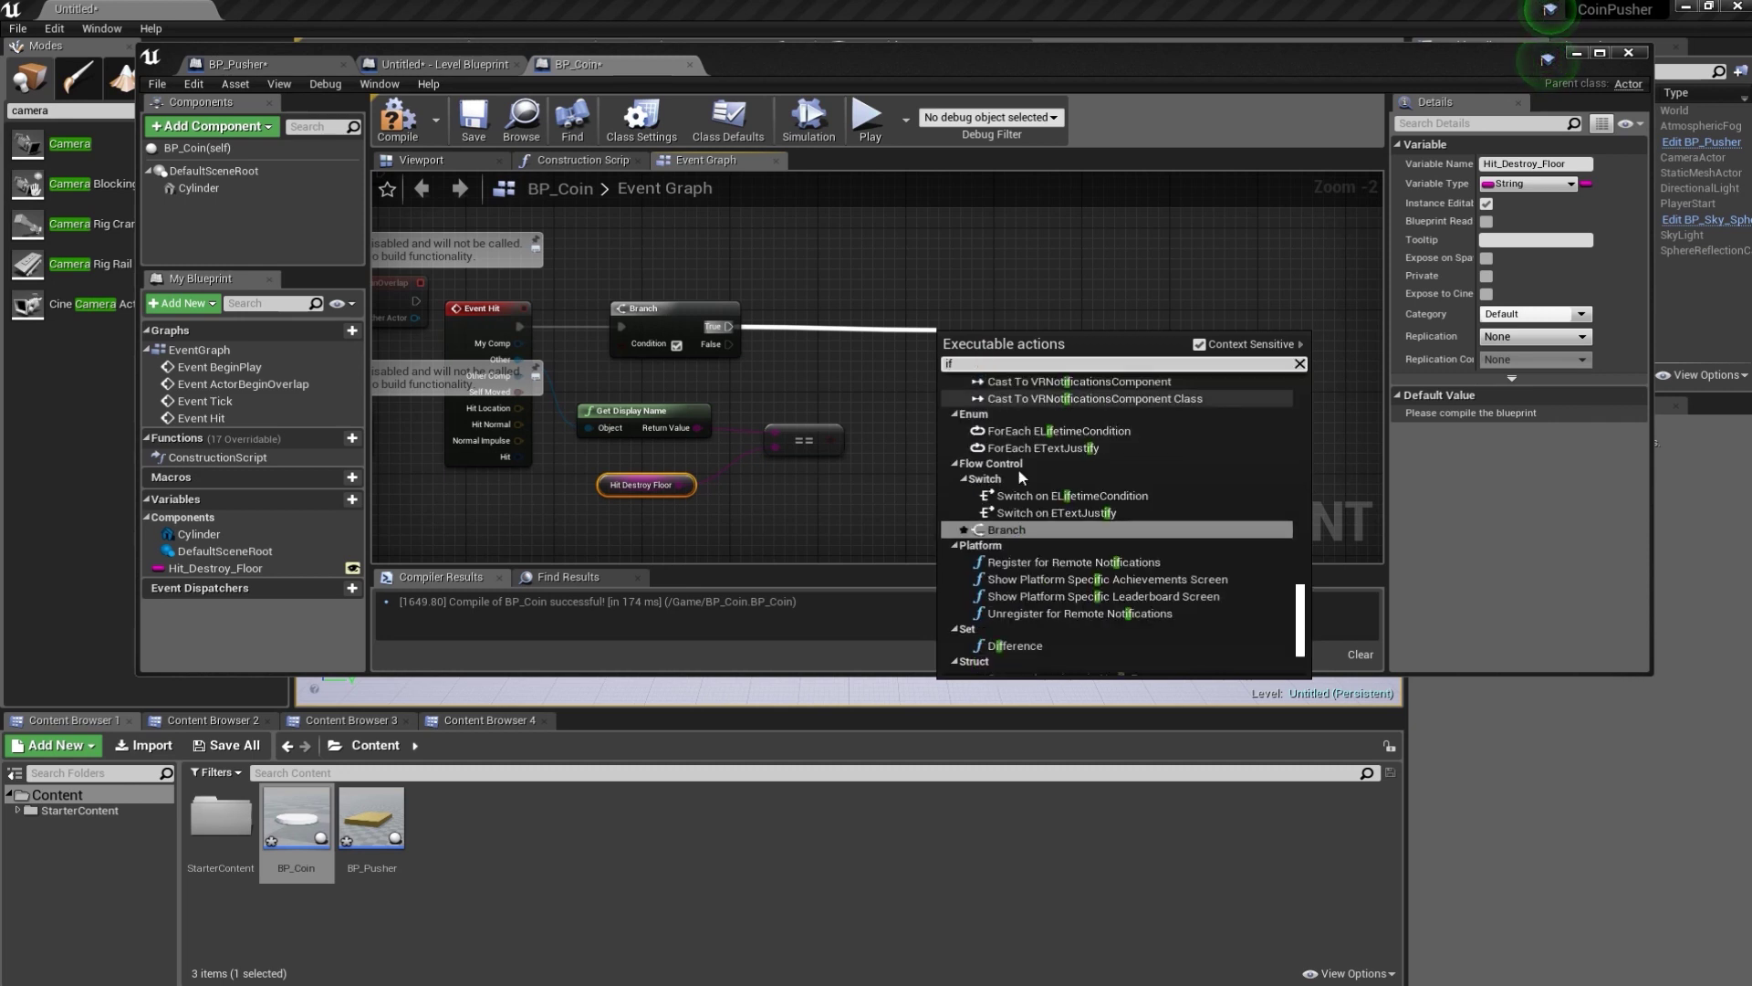
{"action": "left_click", "coordinate": [1007, 529]}
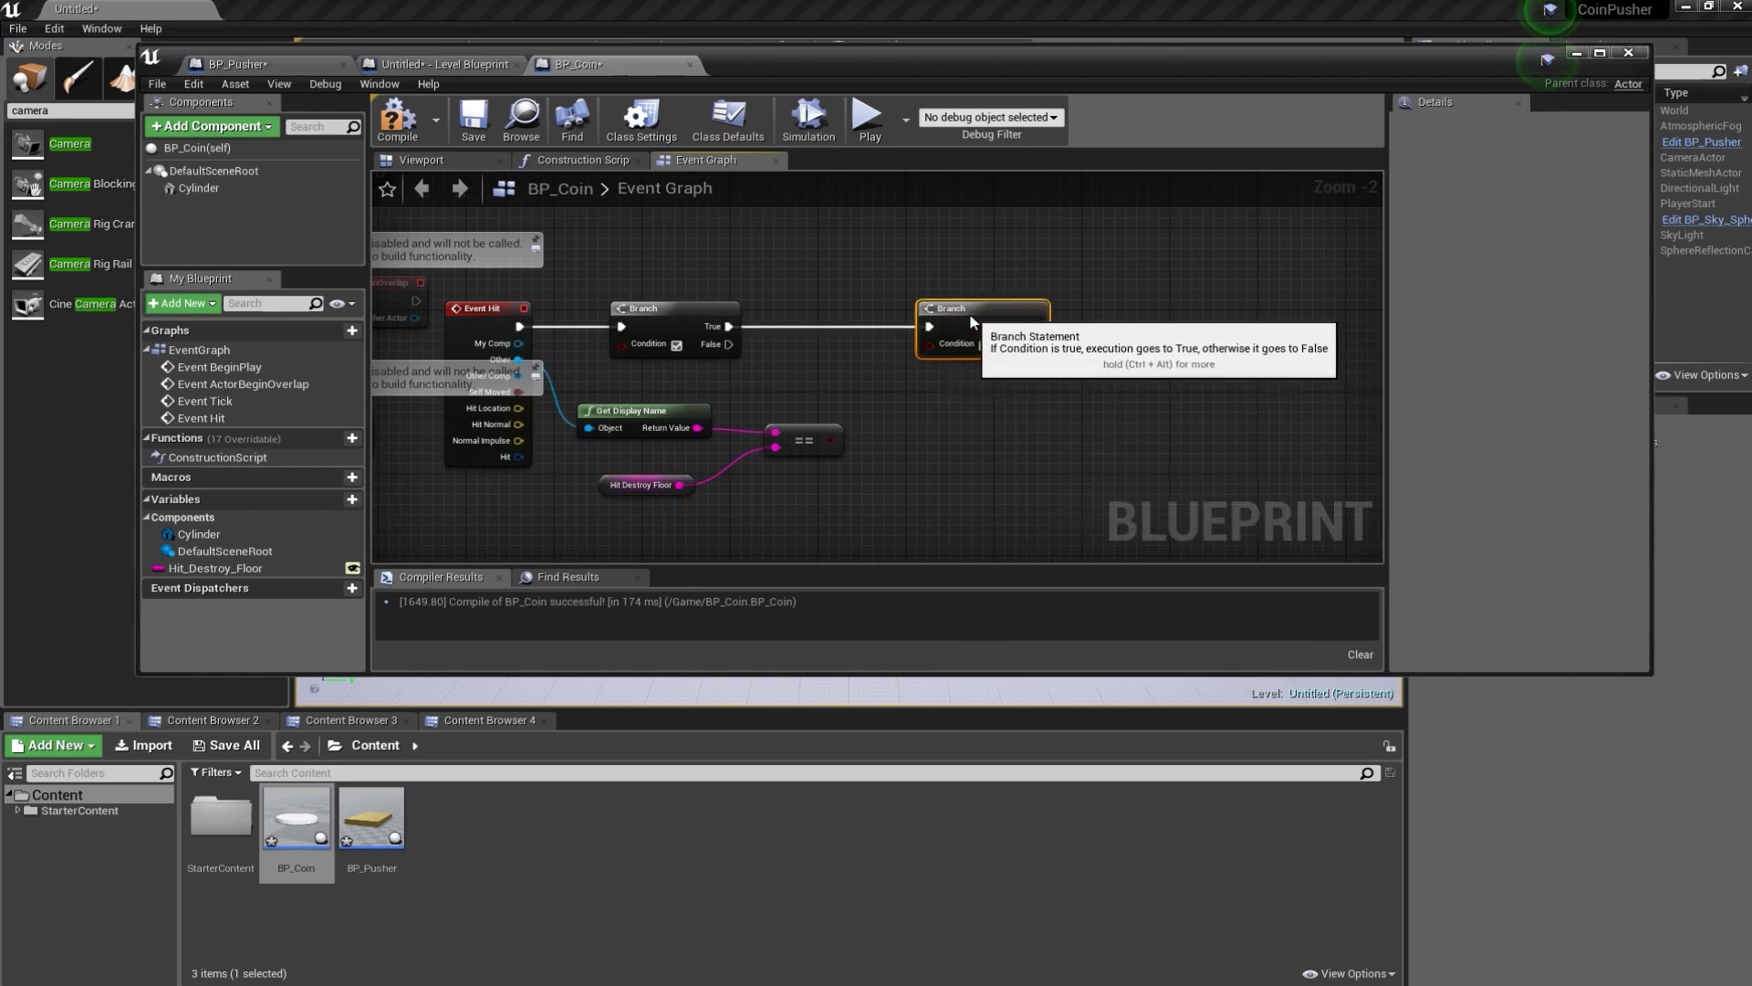
{"action": "left_click_drag", "start_coordinate": [831, 440], "coordinate": [932, 345]}
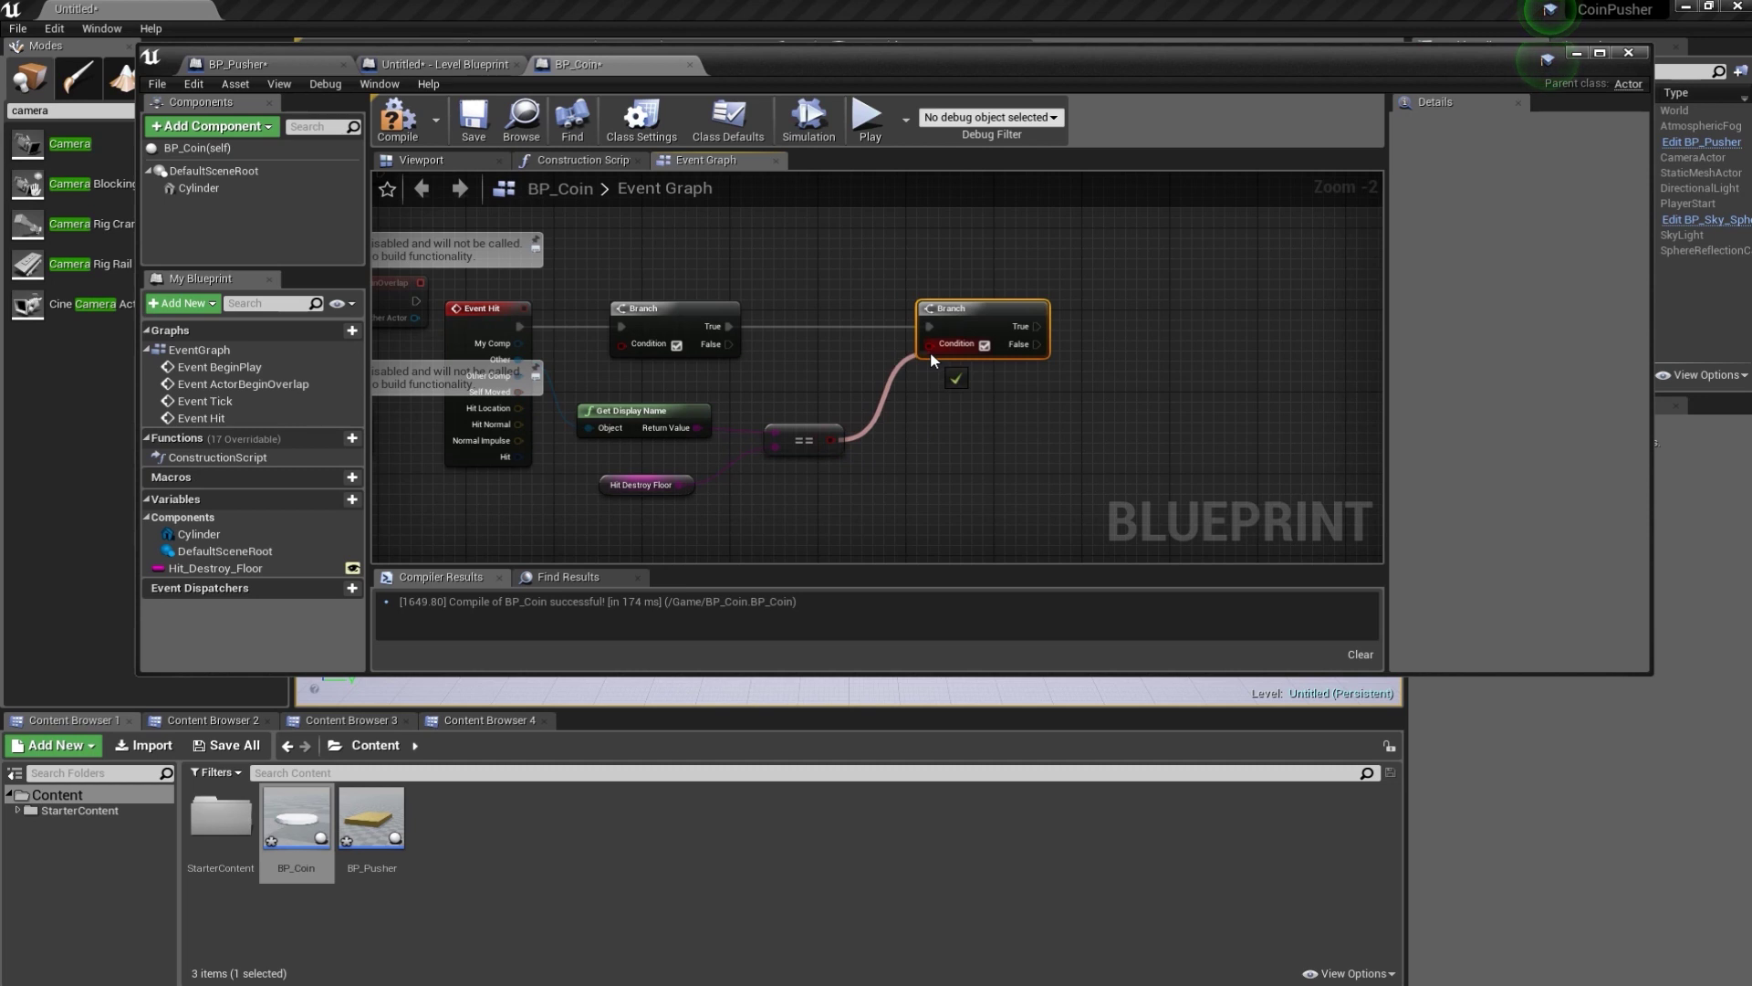
{"action": "right_click_drag", "start_coordinate": [1089, 388], "coordinate": [945, 425]}
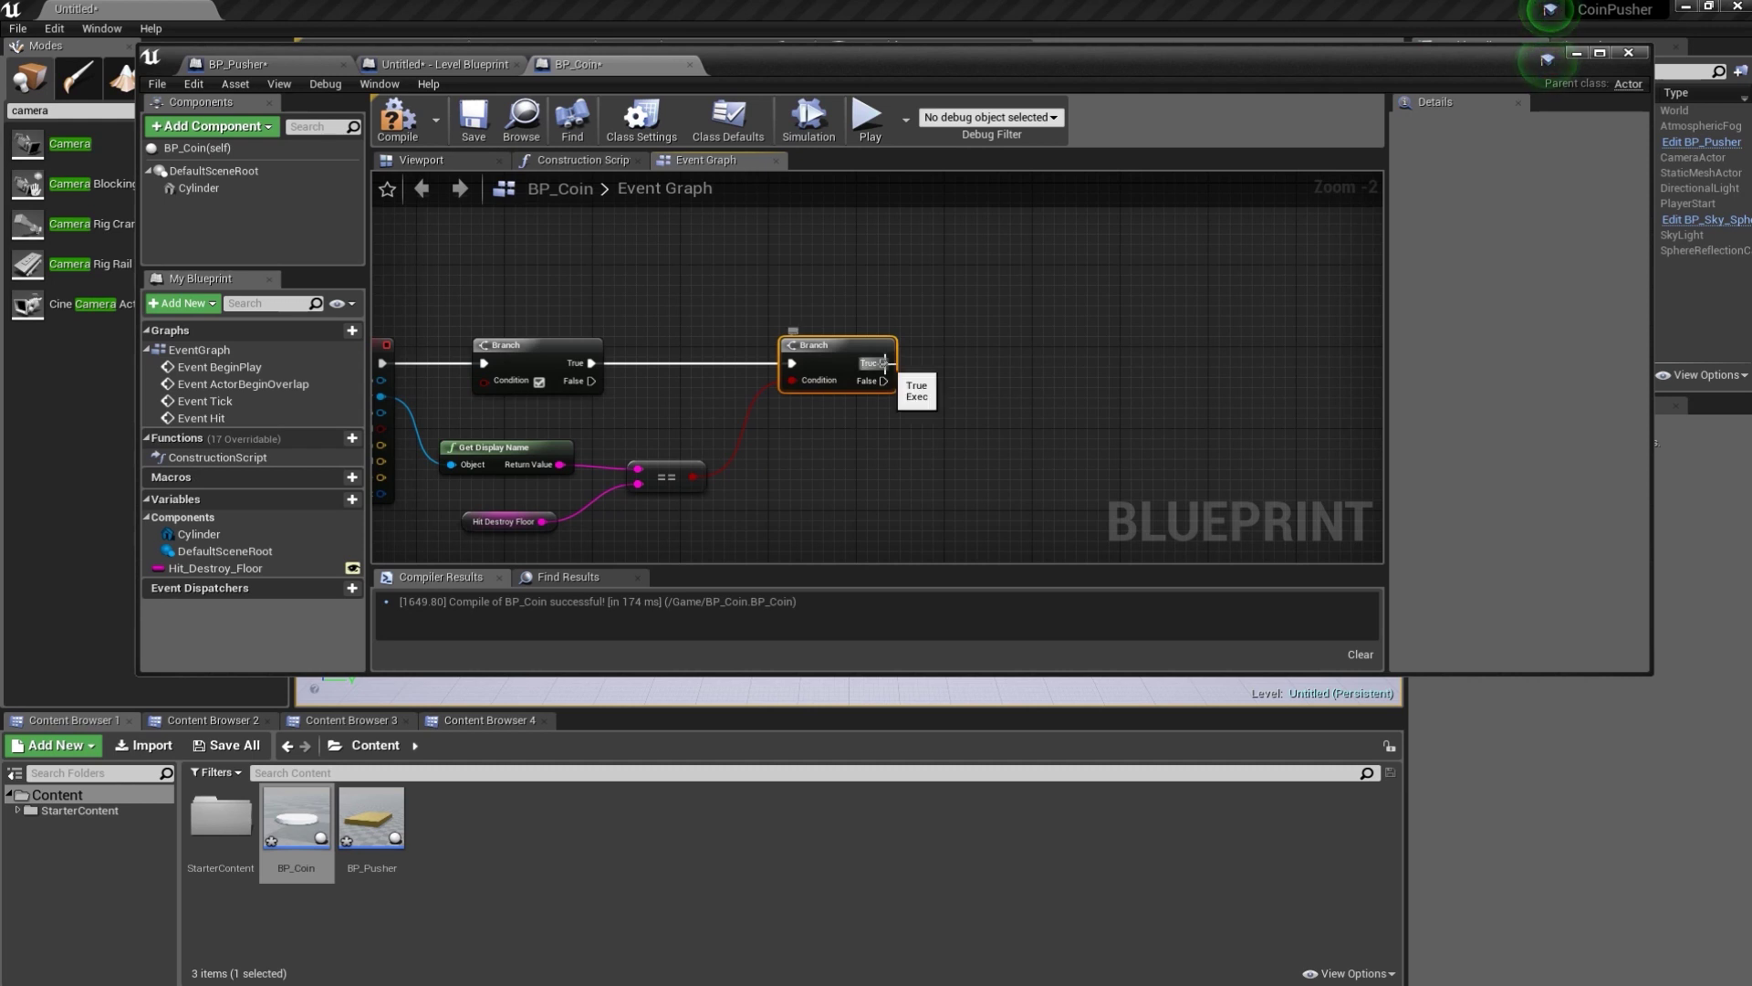
- Add a 2-second Delay after the matching-name result
{"action": "left_click_drag", "start_coordinate": [884, 363], "coordinate": [922, 363]}
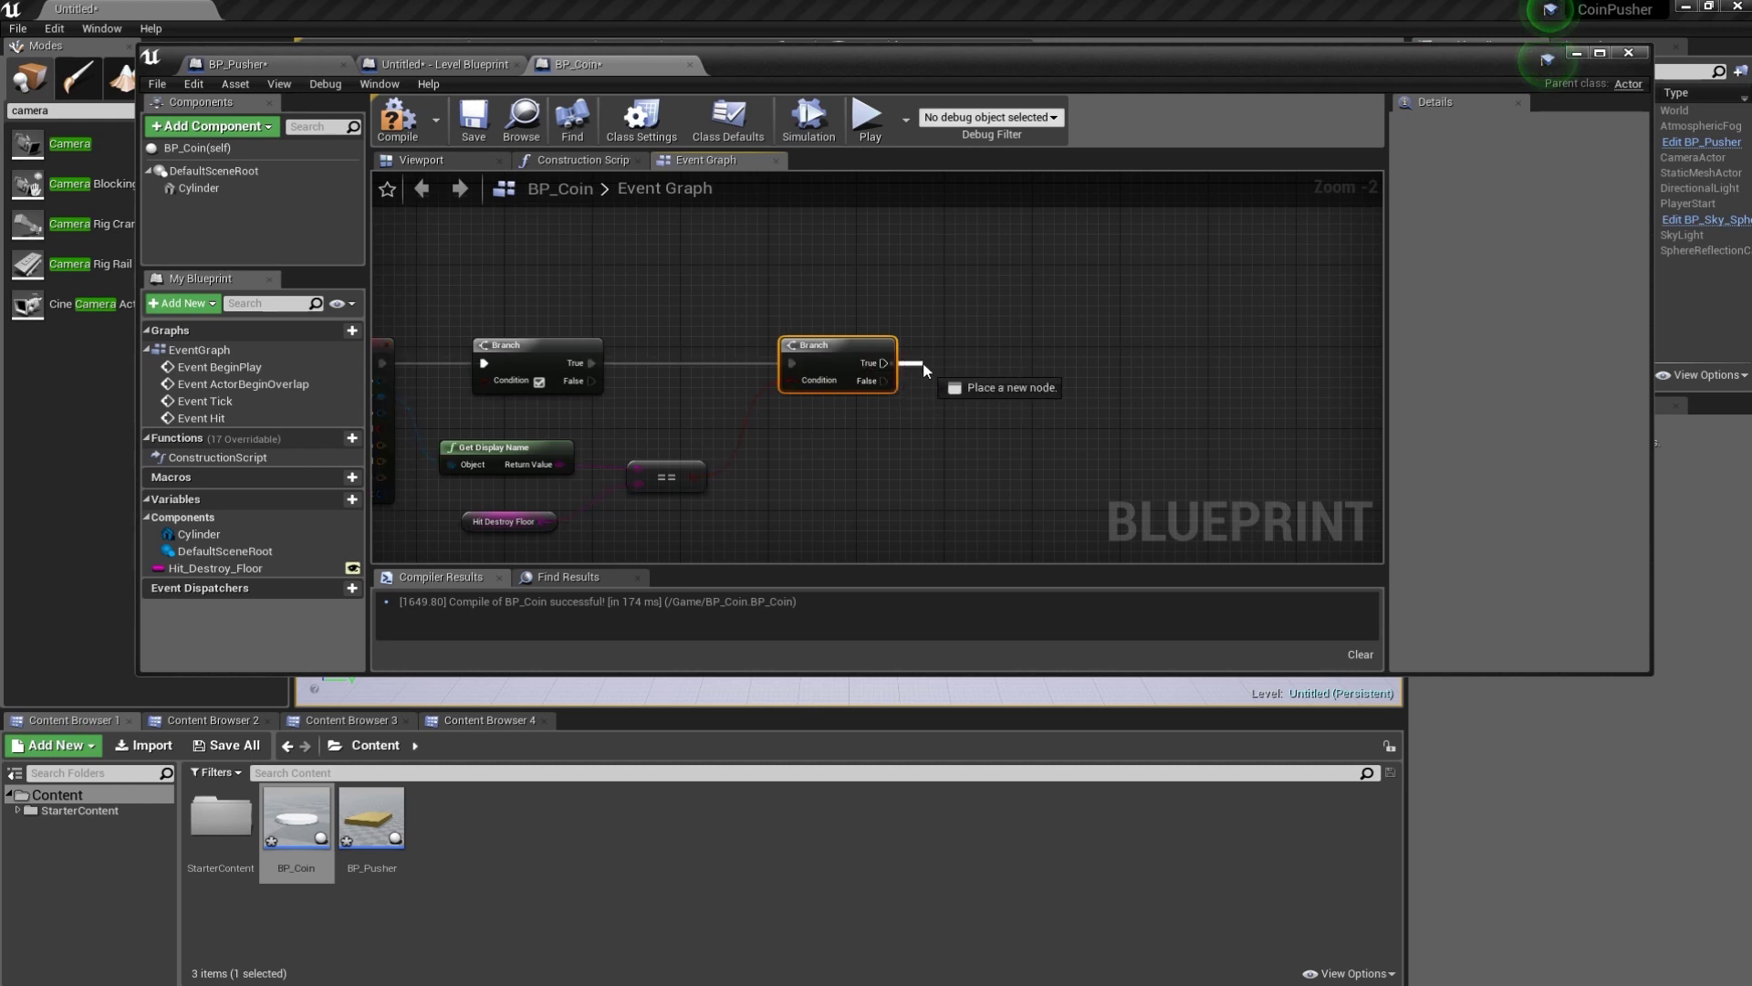
{"action": "type", "text": "delay"}
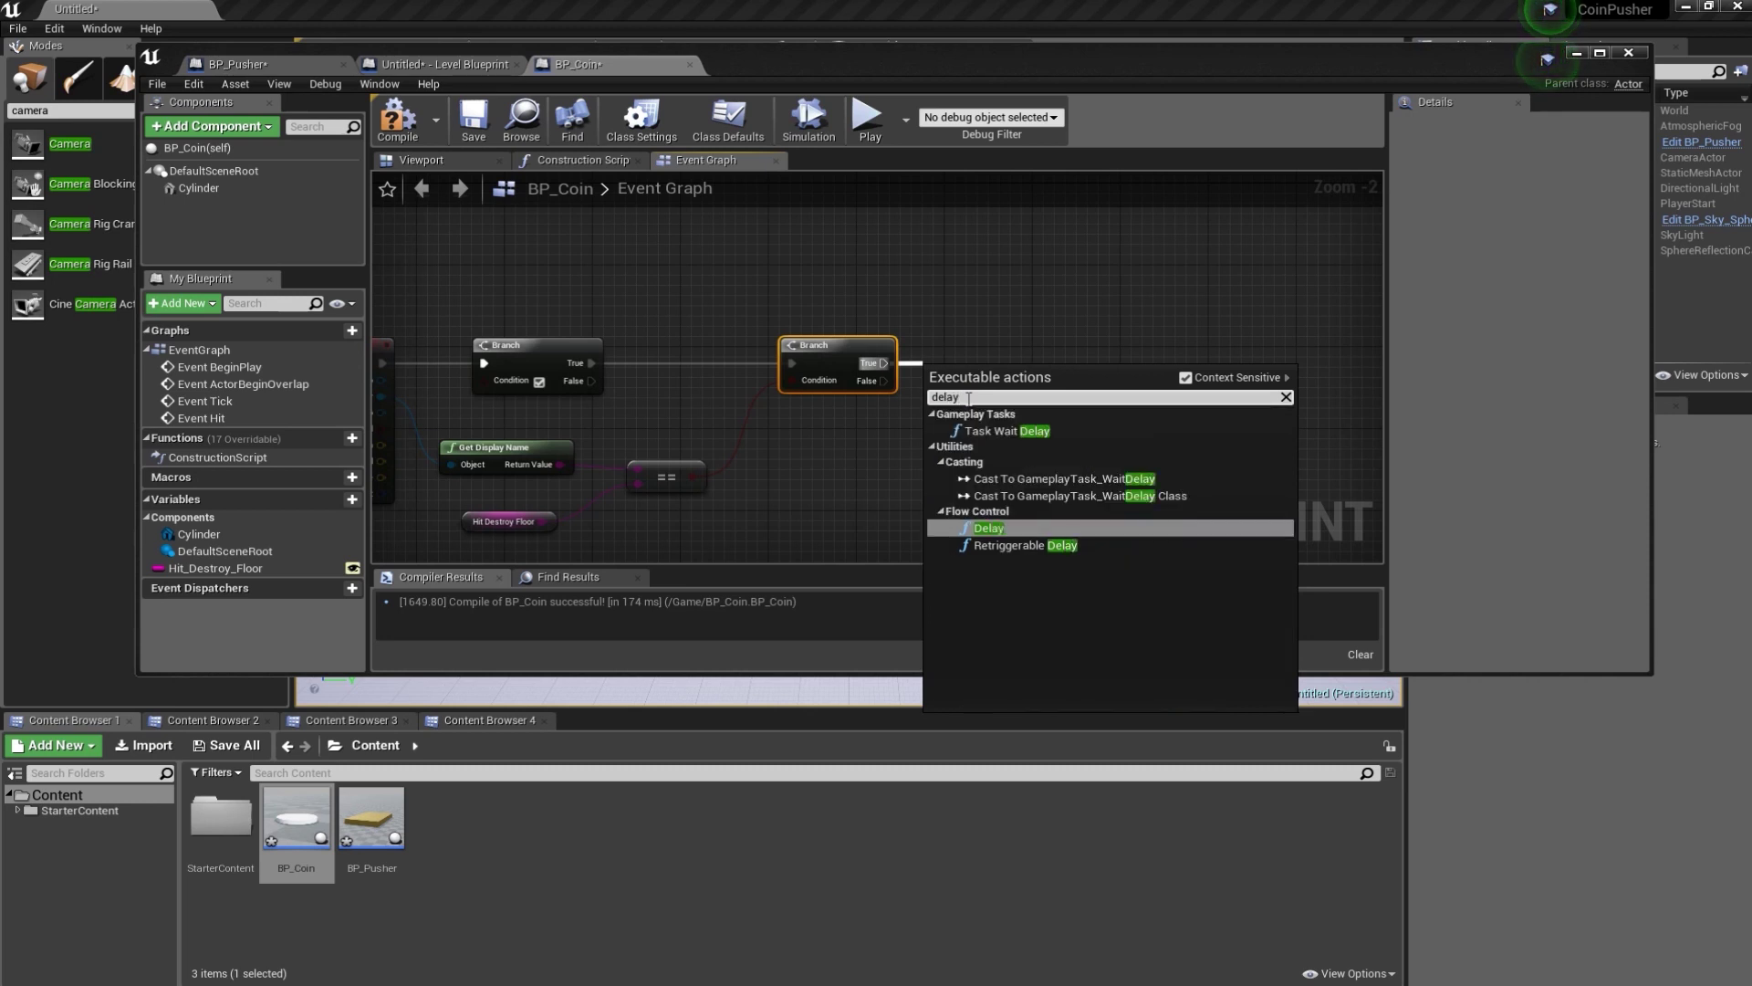
{"action": "left_click", "coordinate": [991, 529]}
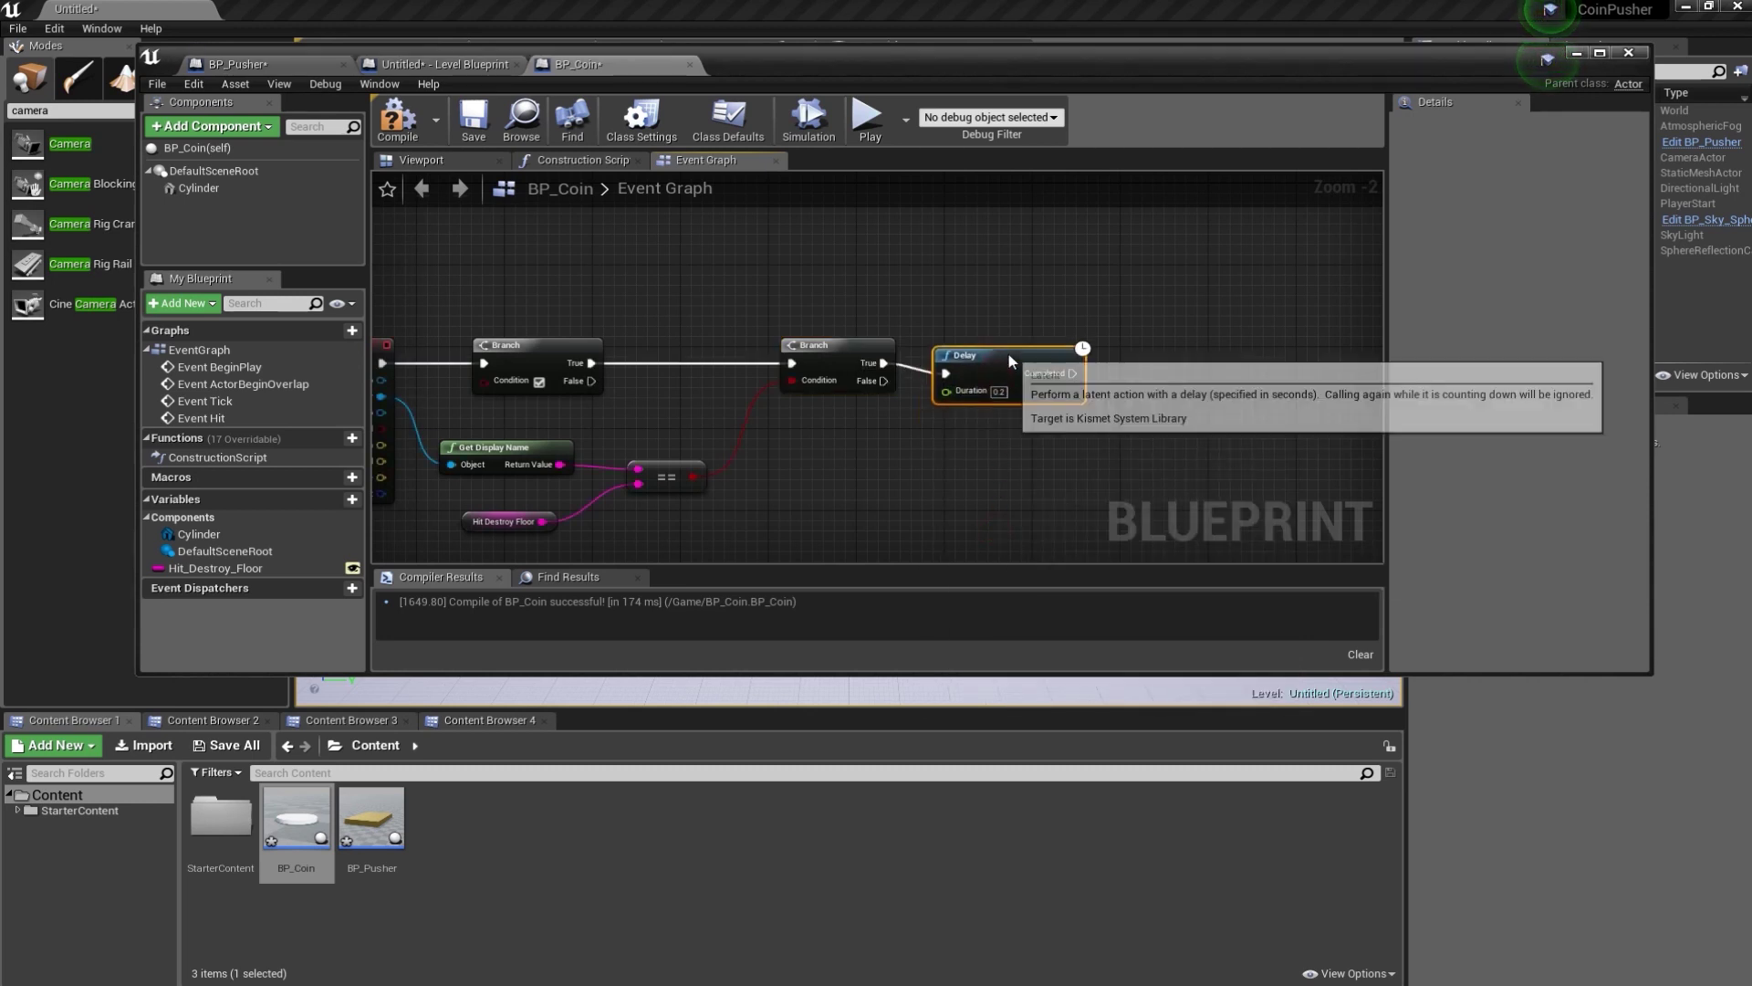
{"action": "left_click", "coordinate": [998, 391]}
{"action": "type", "text": "2"}
{"action": "key", "text": "Return"}
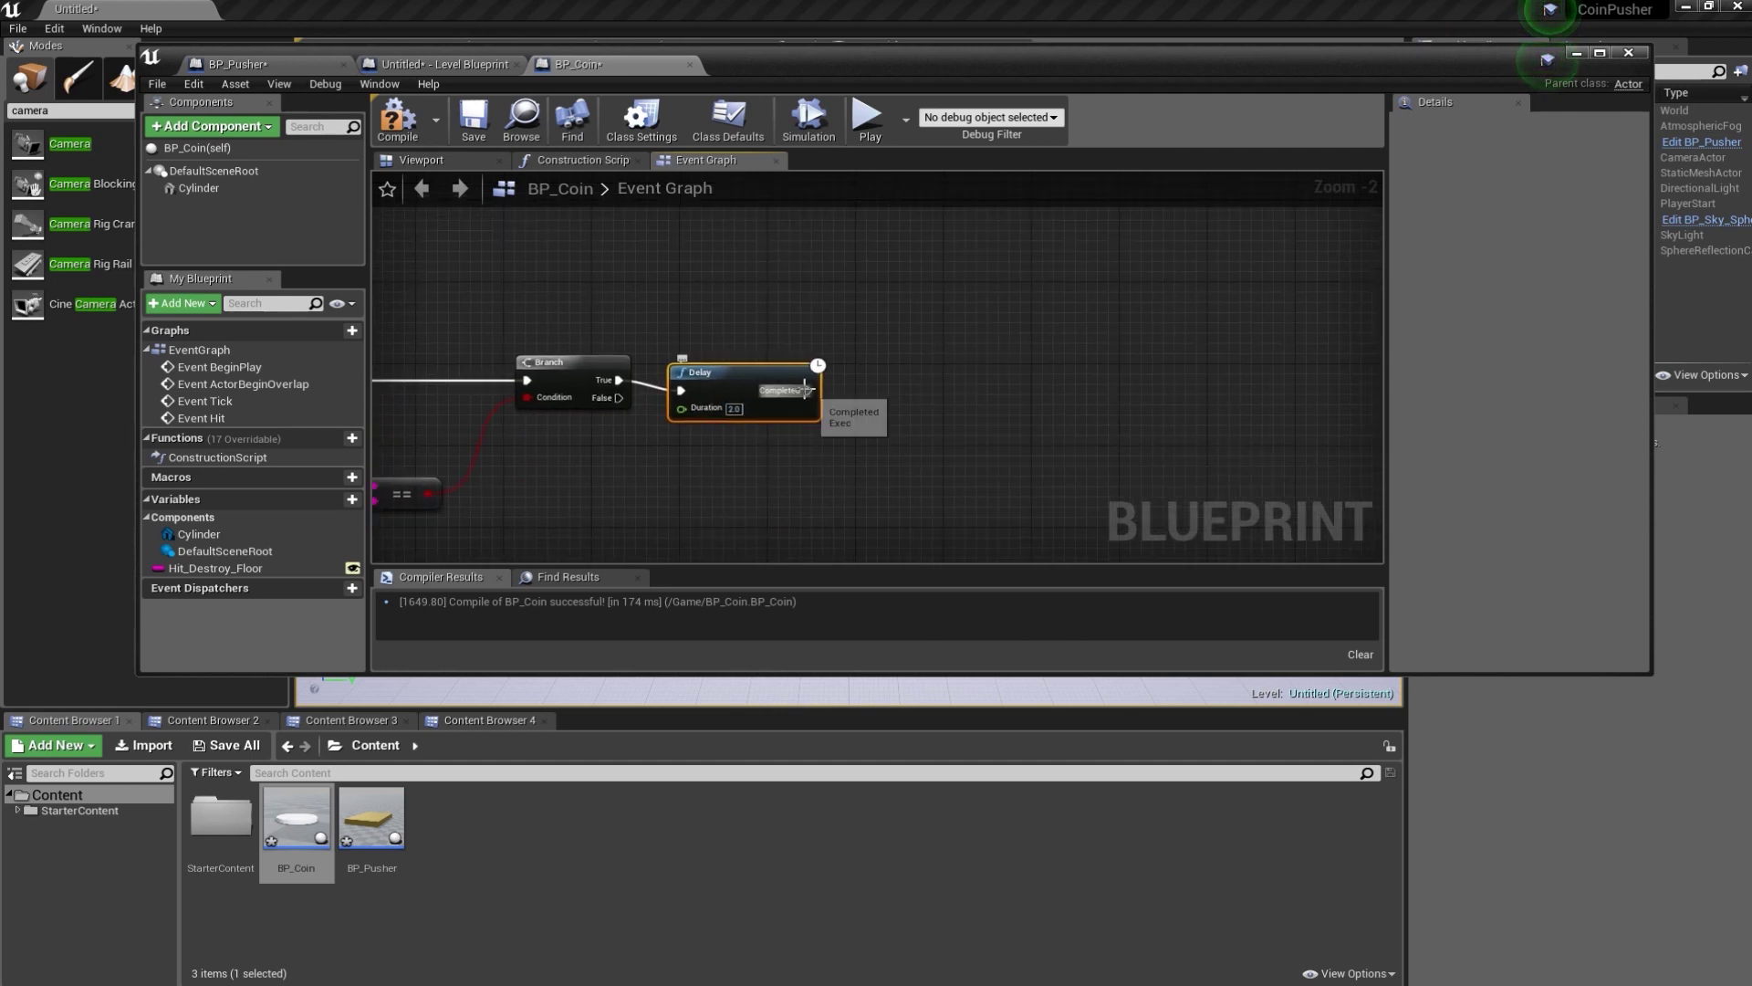
- Add a DestroyActor node after the Delay completes and compile BP_Coin
{"action": "left_click_drag", "start_coordinate": [808, 390], "coordinate": [849, 399]}
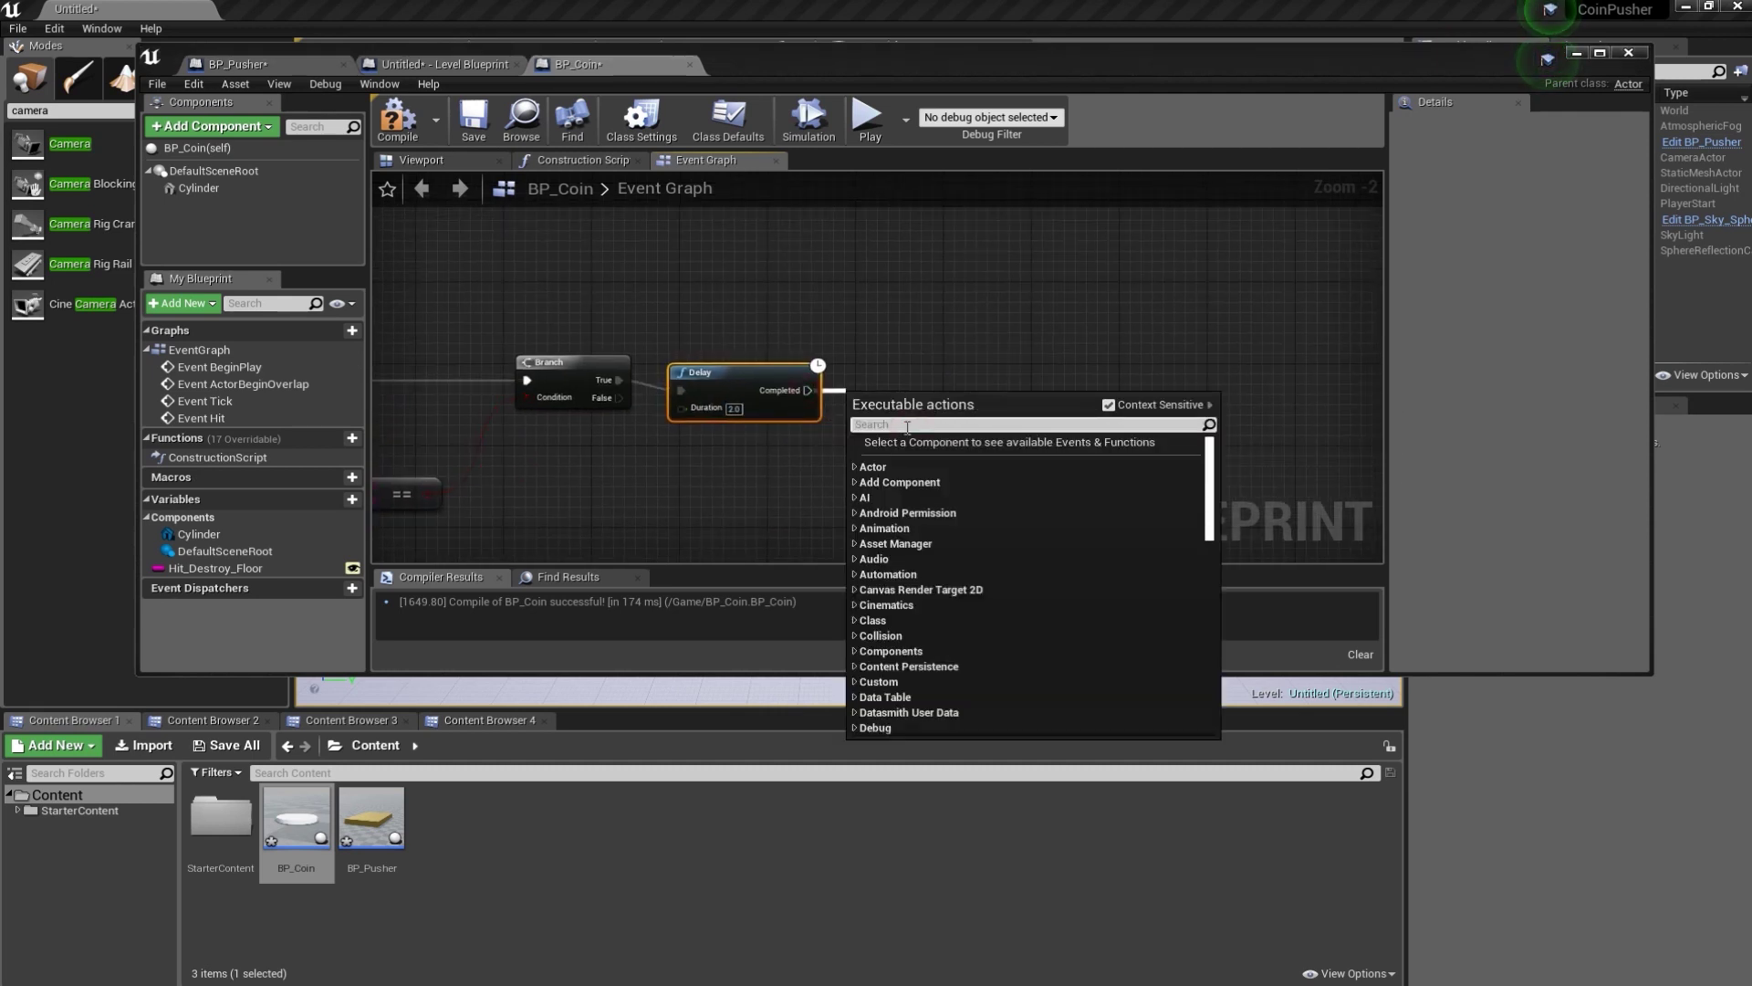
{"action": "type", "text": "destroy"}
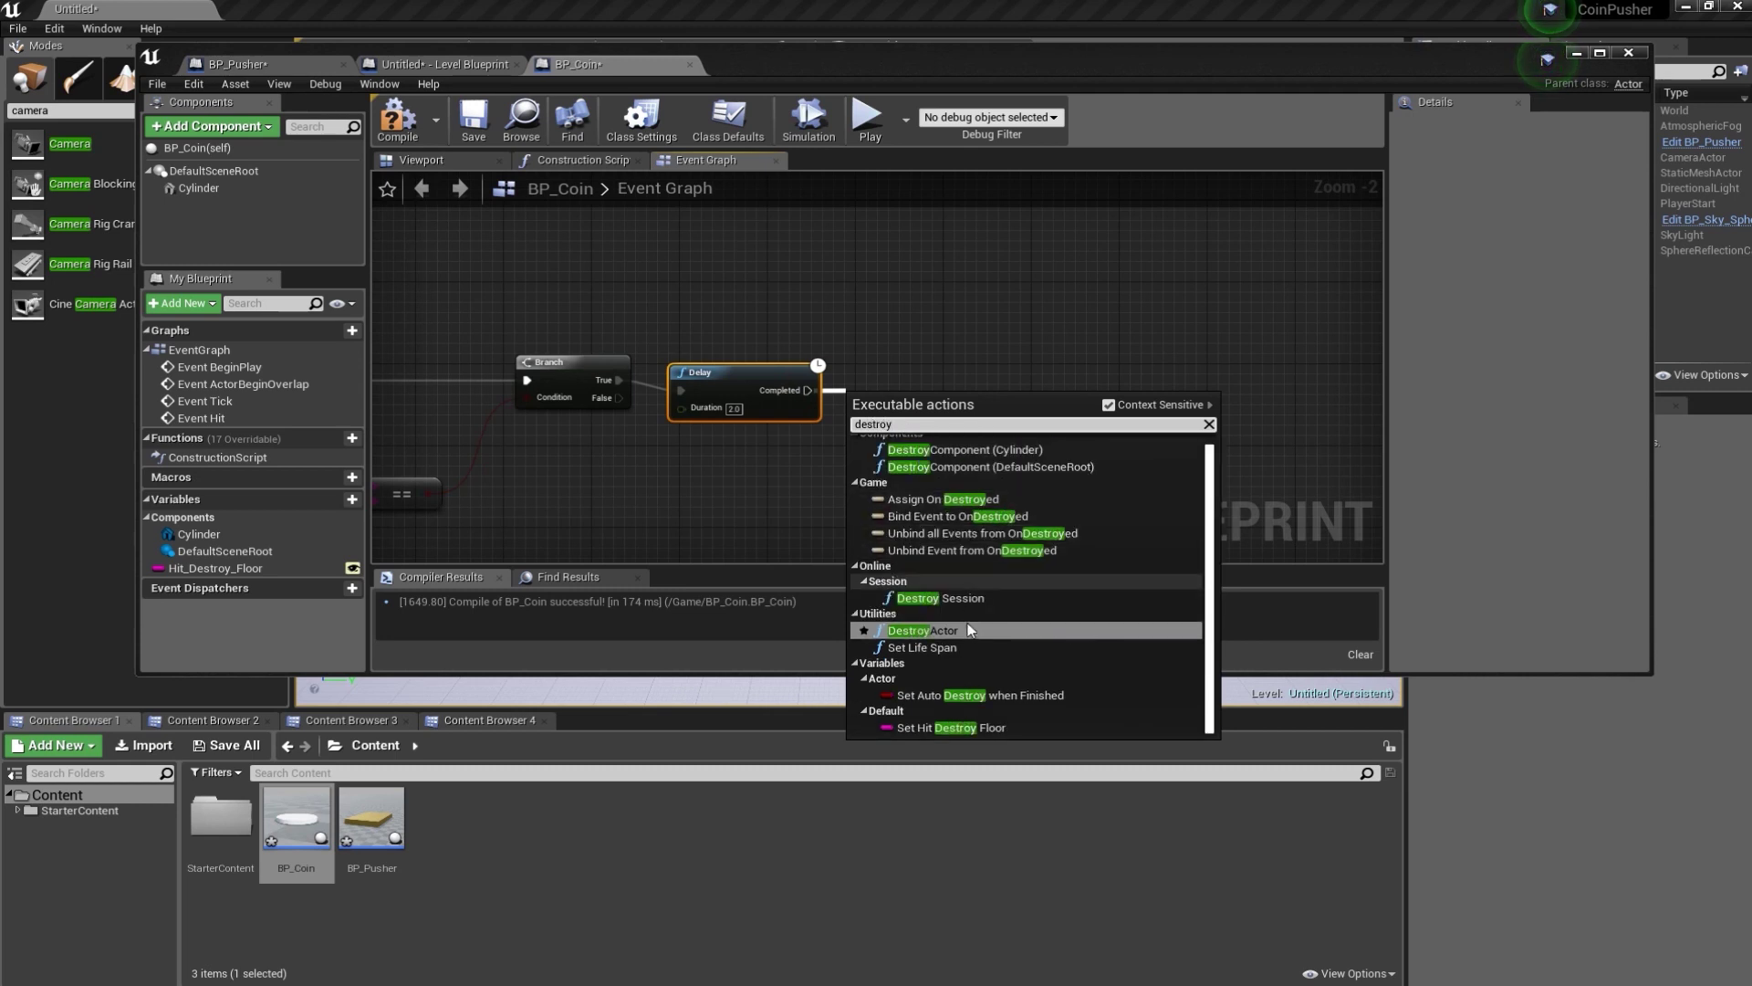
{"action": "left_click", "coordinate": [949, 629]}
{"action": "left_click_drag", "start_coordinate": [903, 372], "coordinate": [975, 374]}
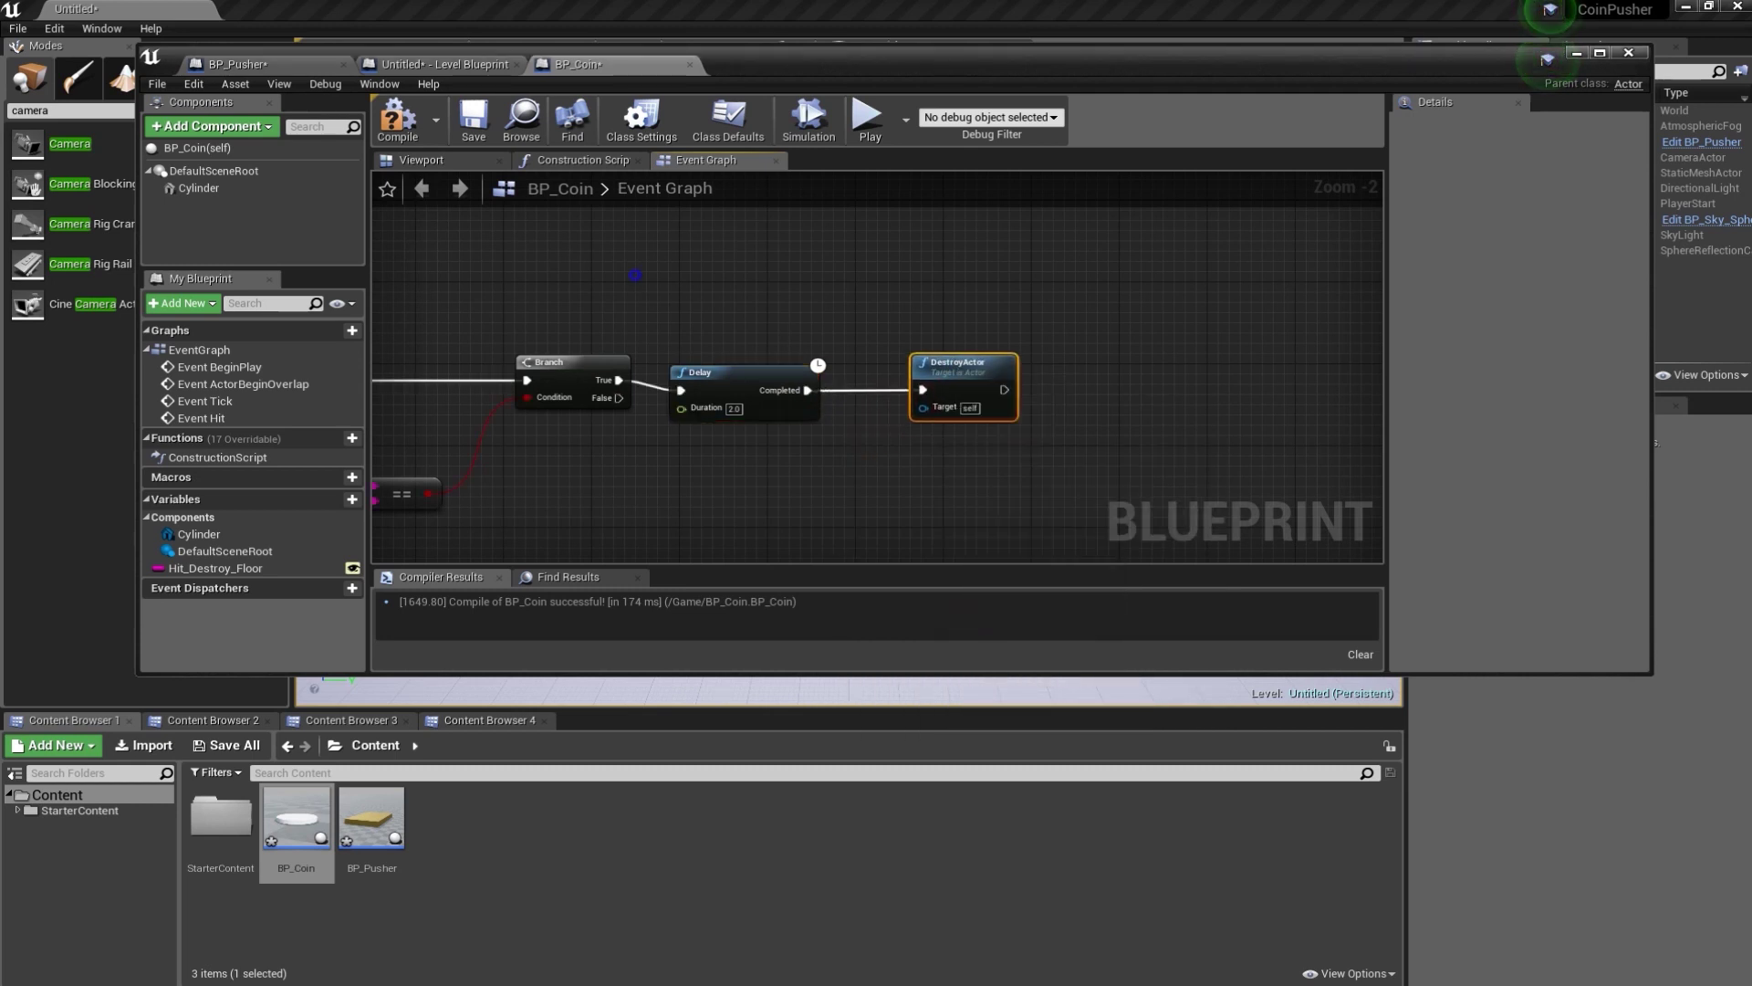
{"action": "right_click_drag", "start_coordinate": [638, 274], "coordinate": [833, 250]}
{"action": "key", "text": "F7"}
{"action": "scroll", "coordinate": [547, 260], "scroll_direction": "down", "scroll_amount": 1}
{"action": "right_click_drag", "start_coordinate": [561, 265], "coordinate": [790, 286]}
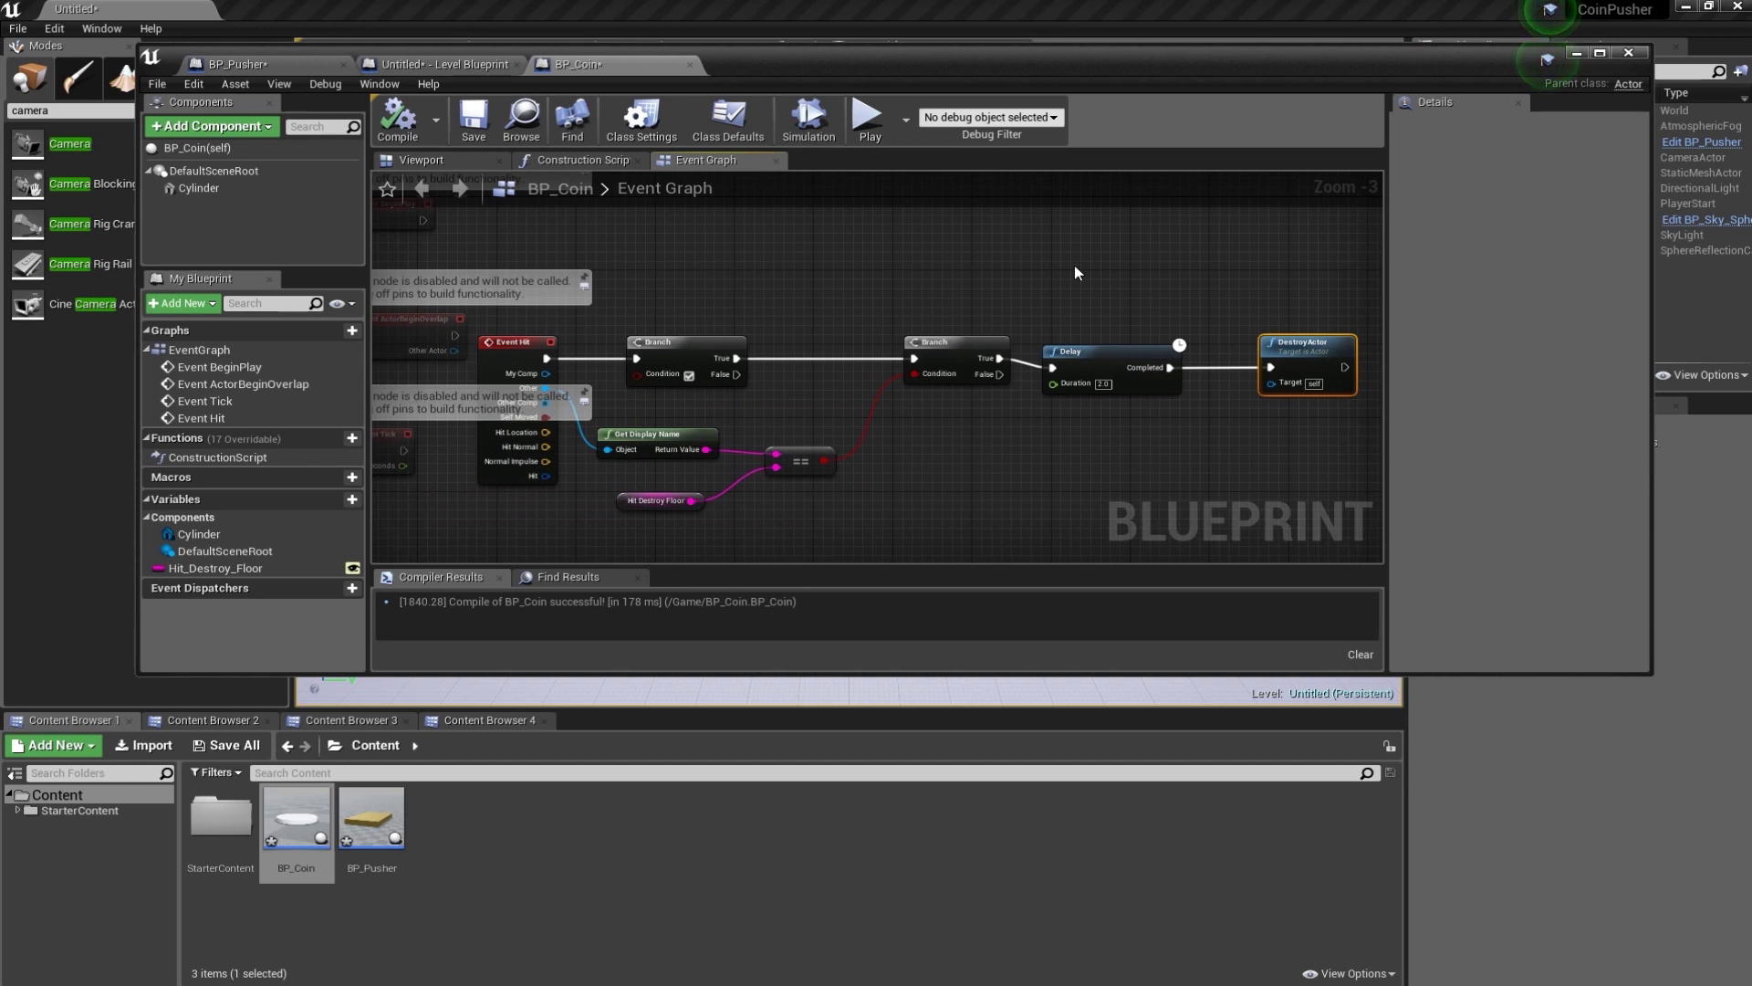
{"action": "left_click", "coordinate": [1576, 54]}
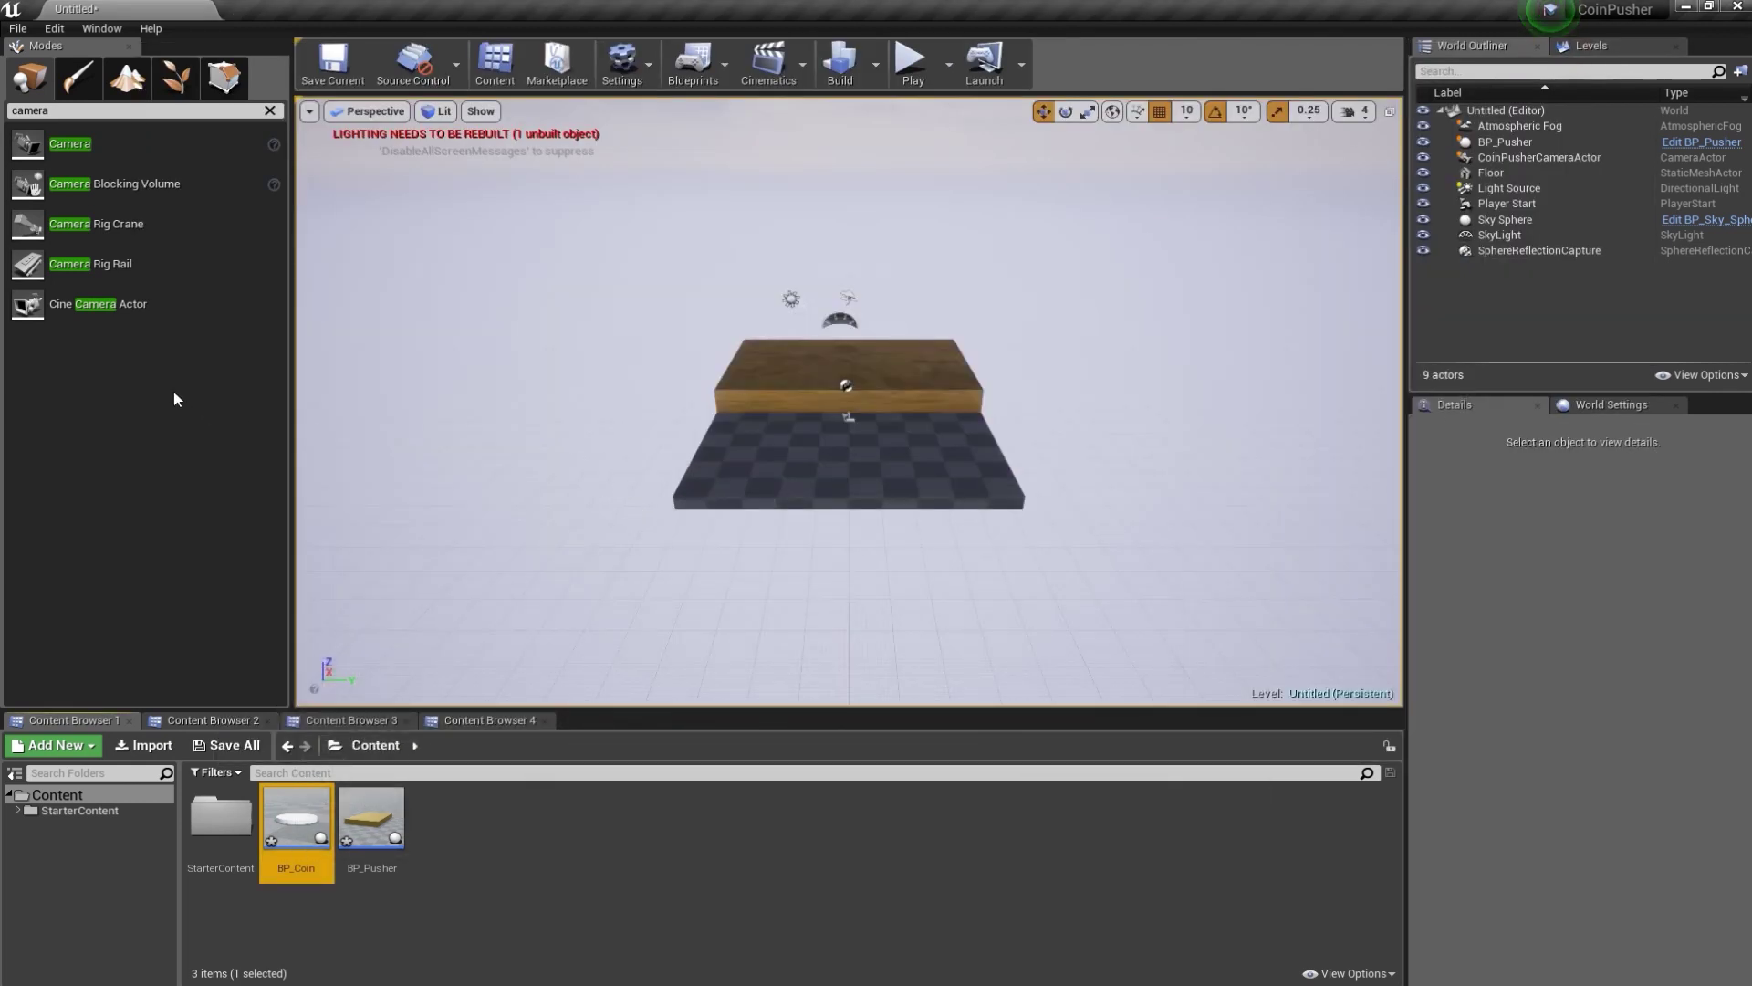
- Place a Plane in the level at location 228, 0, -163
{"action": "left_click", "coordinate": [270, 111]}
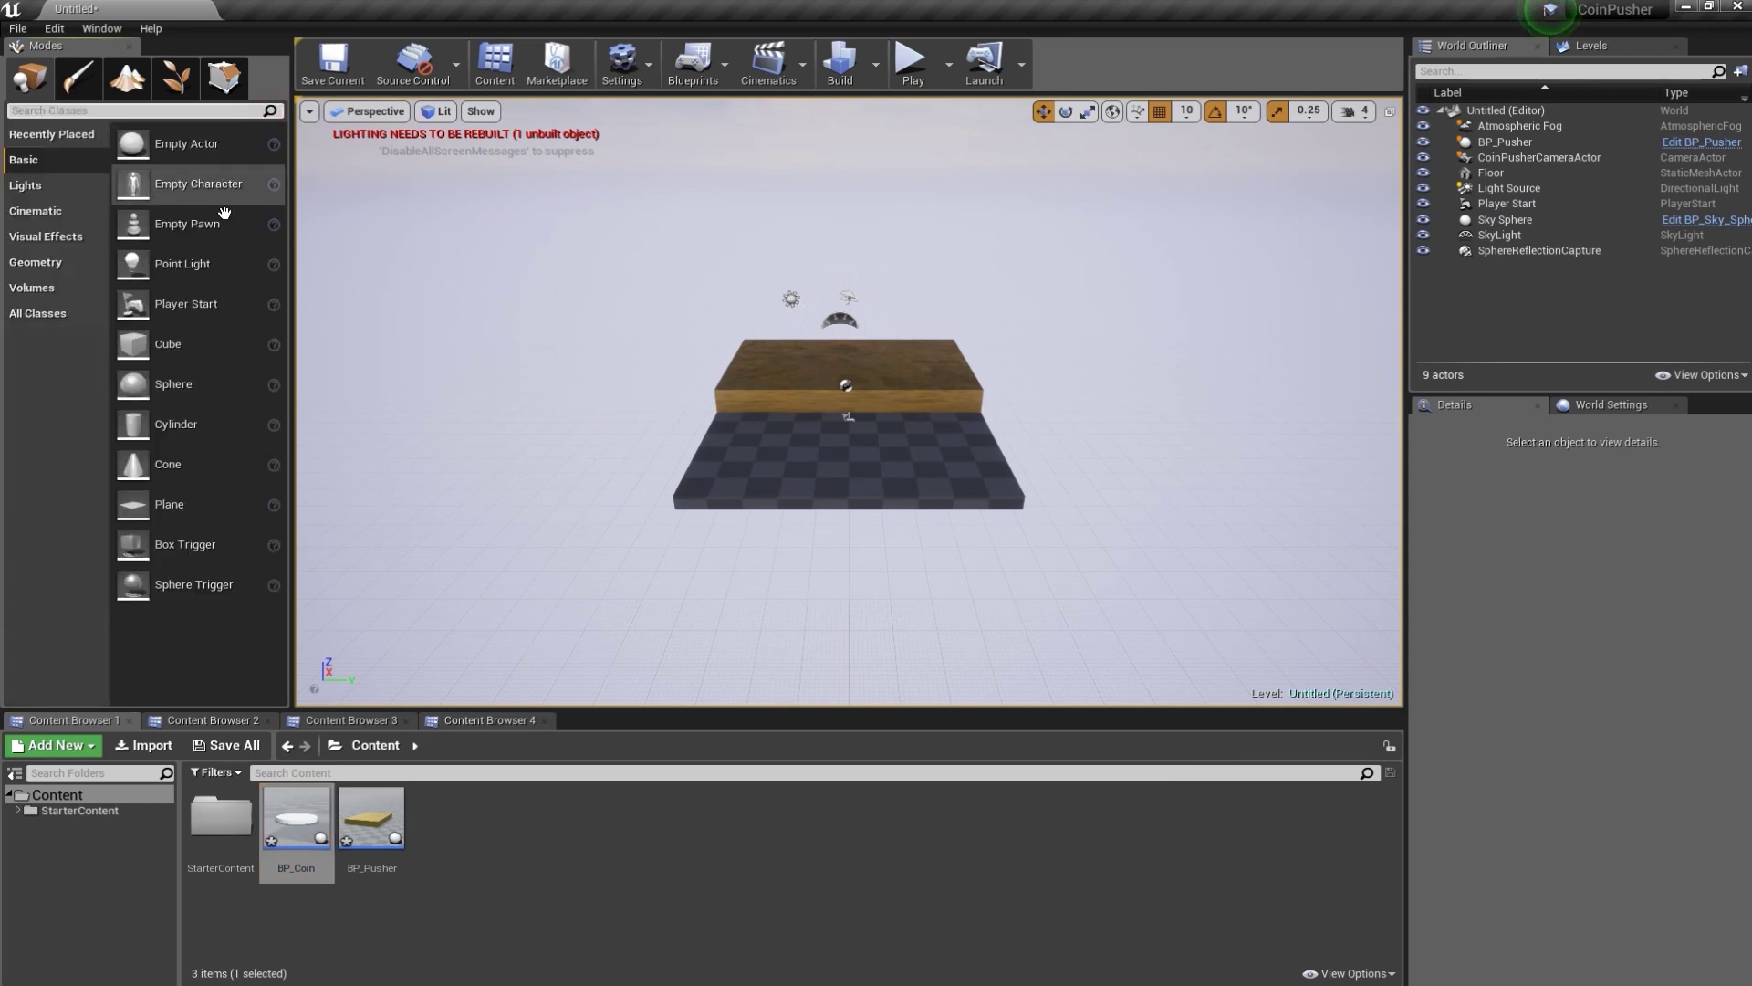
{"action": "left_click_drag", "start_coordinate": [182, 402], "coordinate": [852, 444]}
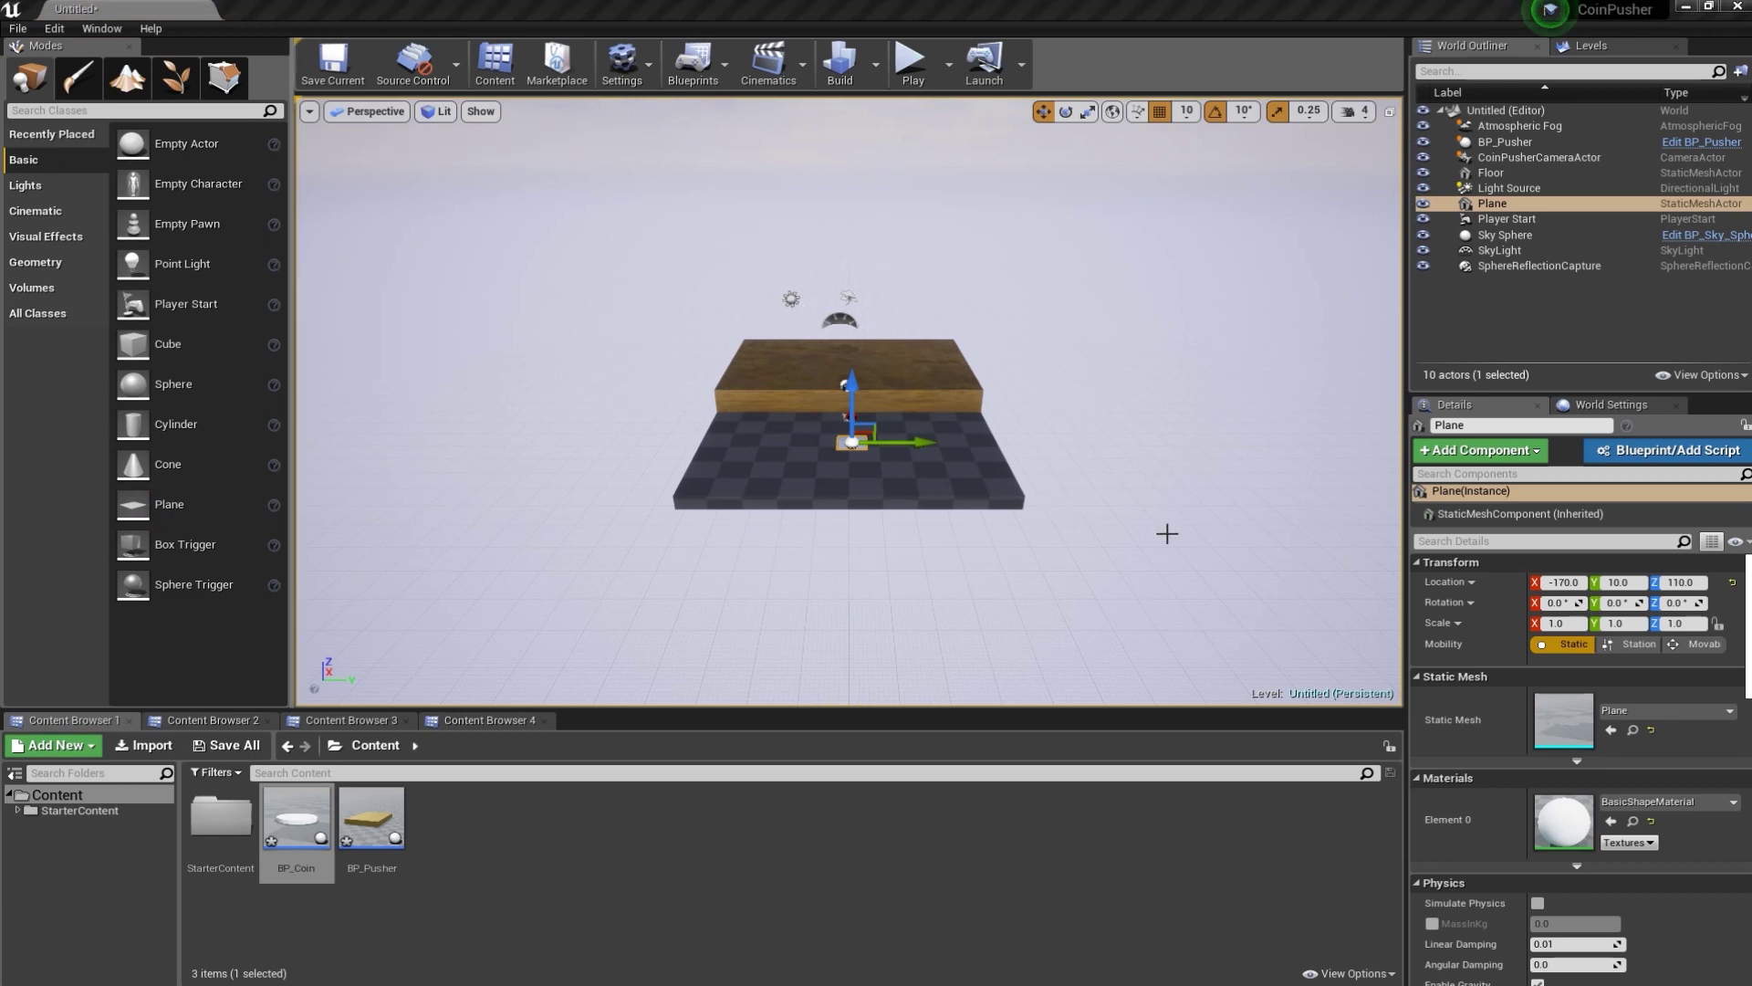
{"action": "left_click_drag", "start_coordinate": [1563, 582], "coordinate": [1566, 581]}
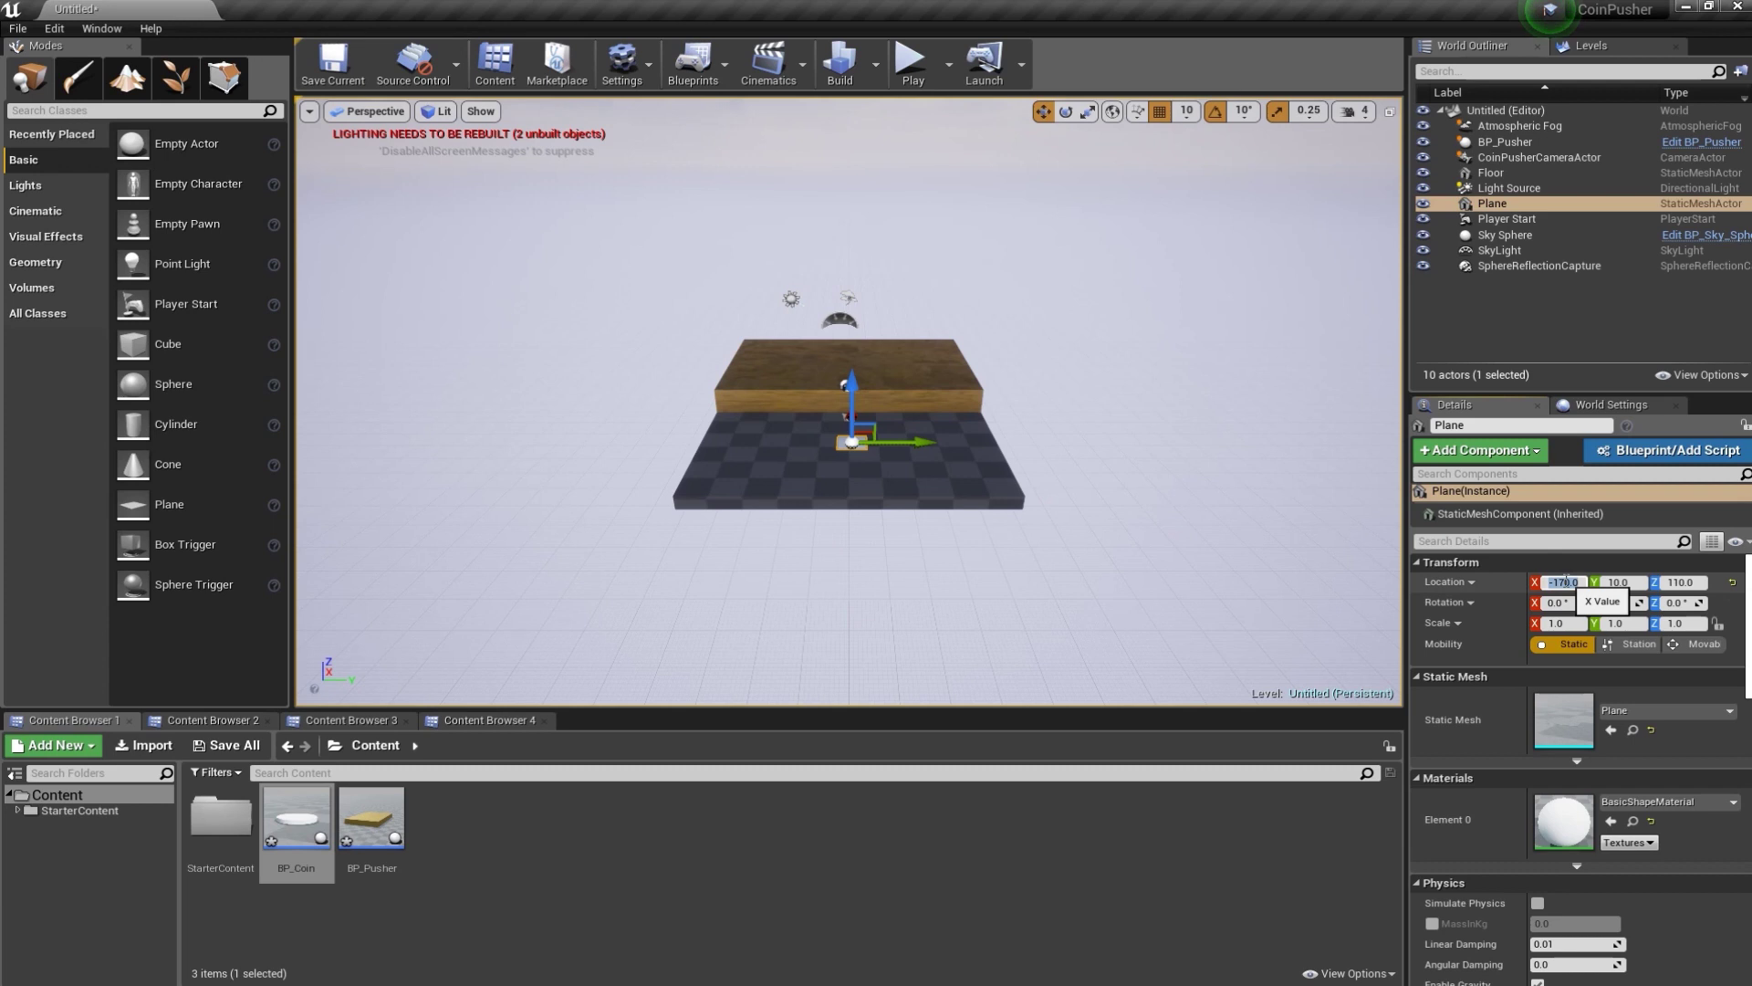
{"action": "type", "text": "220"}
{"action": "type", "text": "228"}
{"action": "key", "text": "Return"}
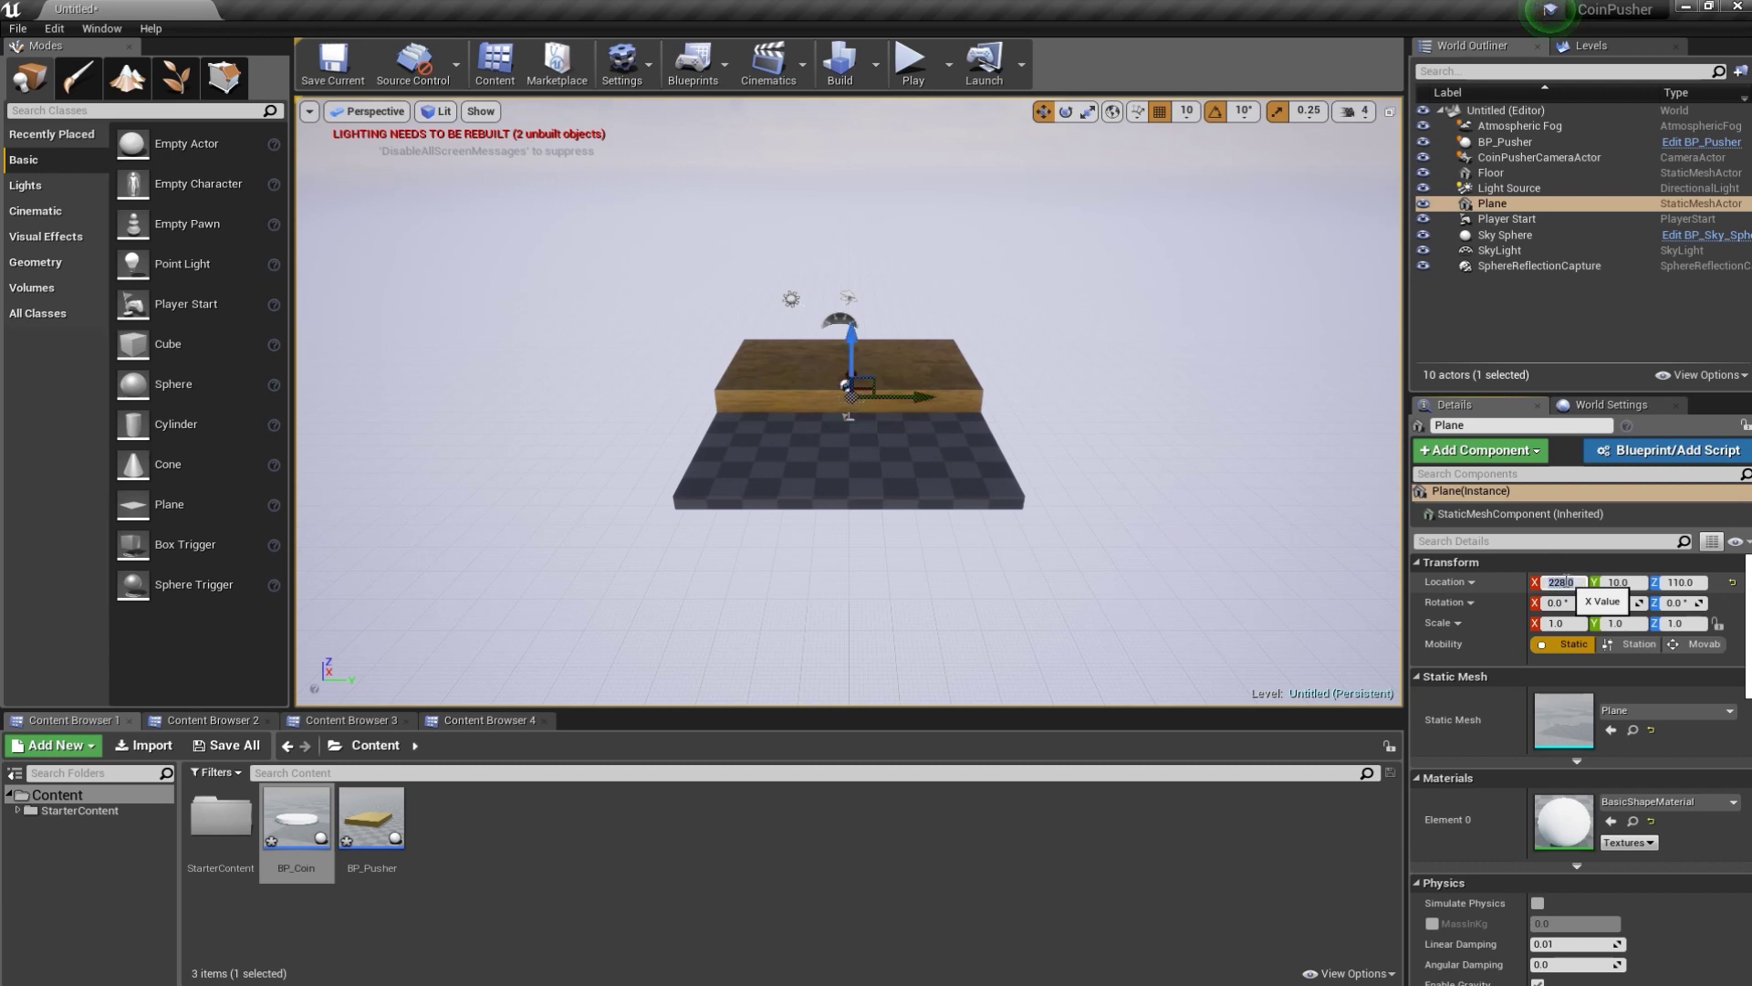
{"action": "left_click", "coordinate": [1679, 582]}
{"action": "type", "text": "3"}
{"action": "key", "text": "Return"}
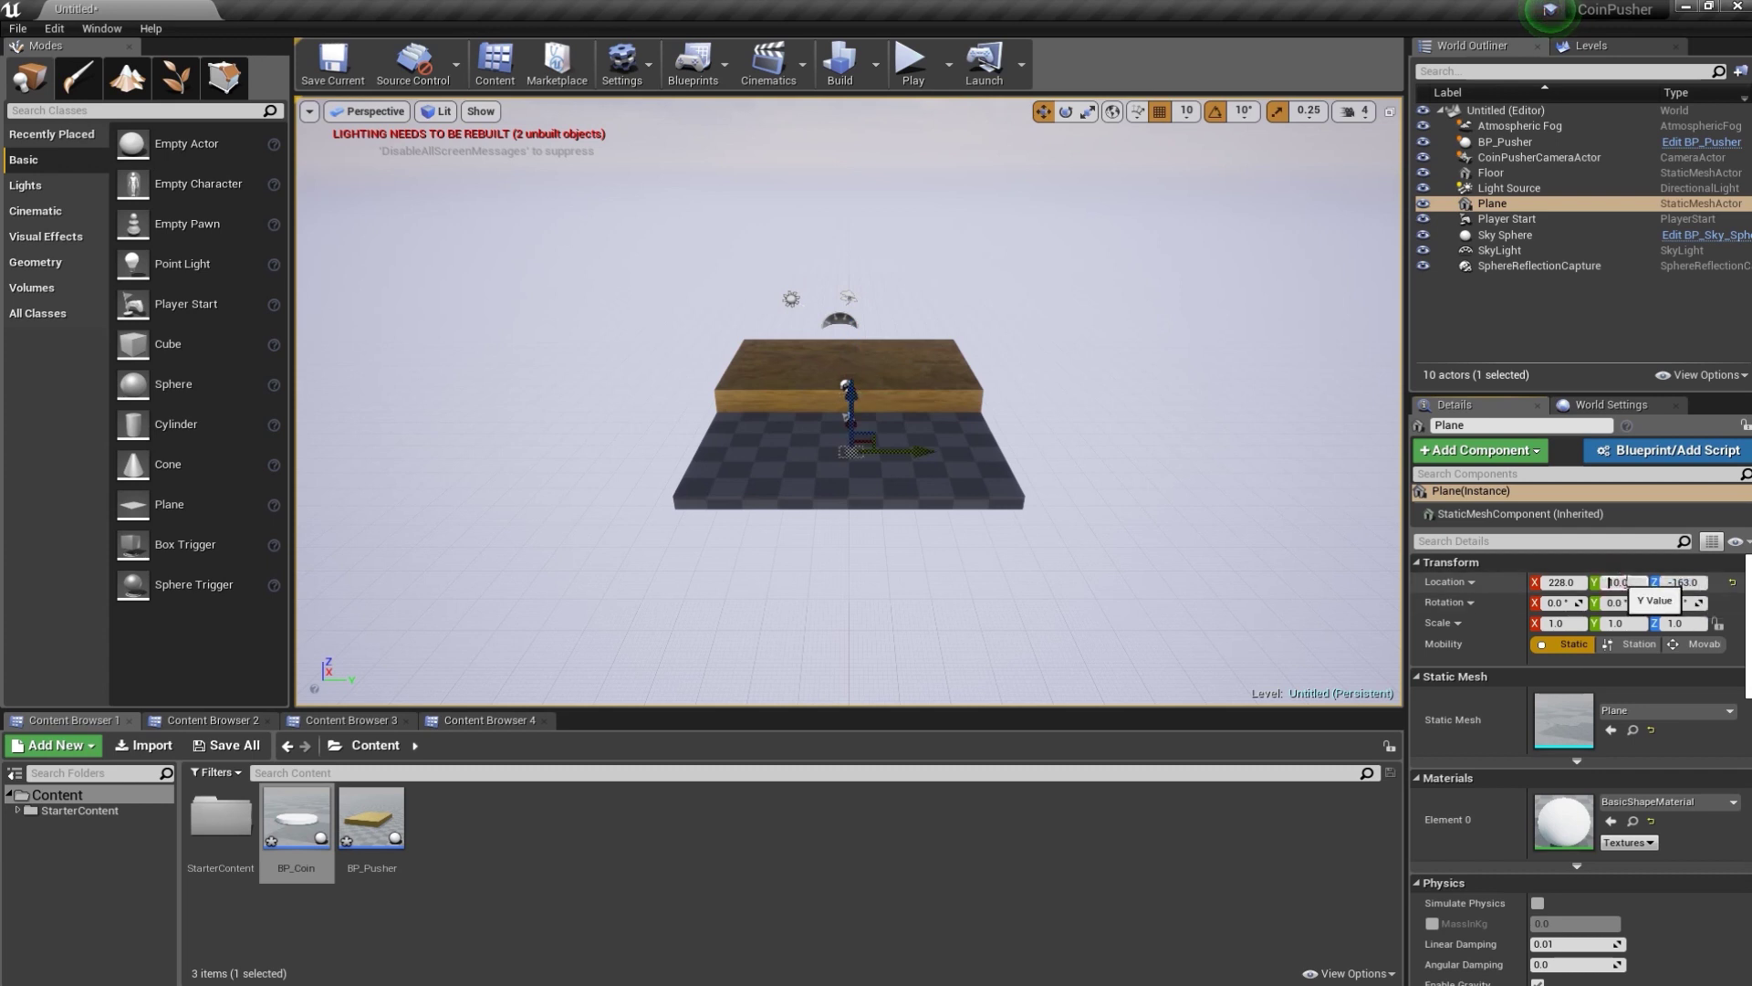
{"action": "left_click", "coordinate": [1624, 581]}
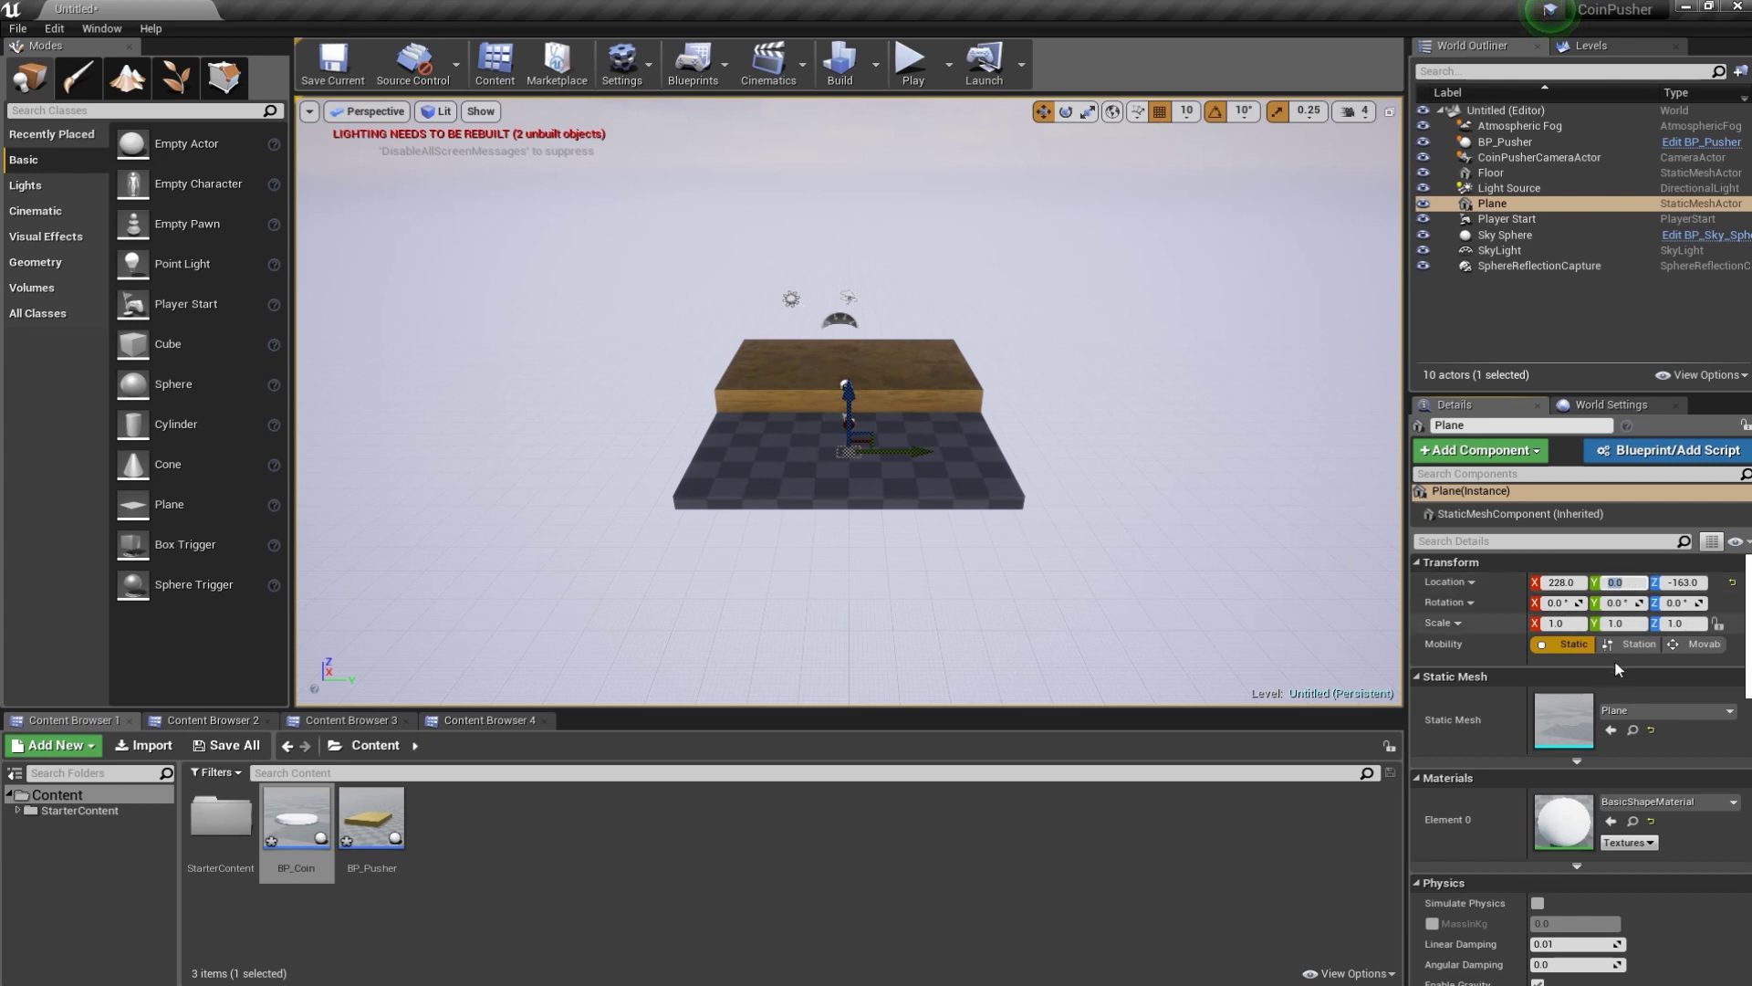
{"action": "key", "text": "Return"}
- Scale the plane to 25 by 25 for a large floor
{"action": "left_click", "coordinate": [1562, 625]}
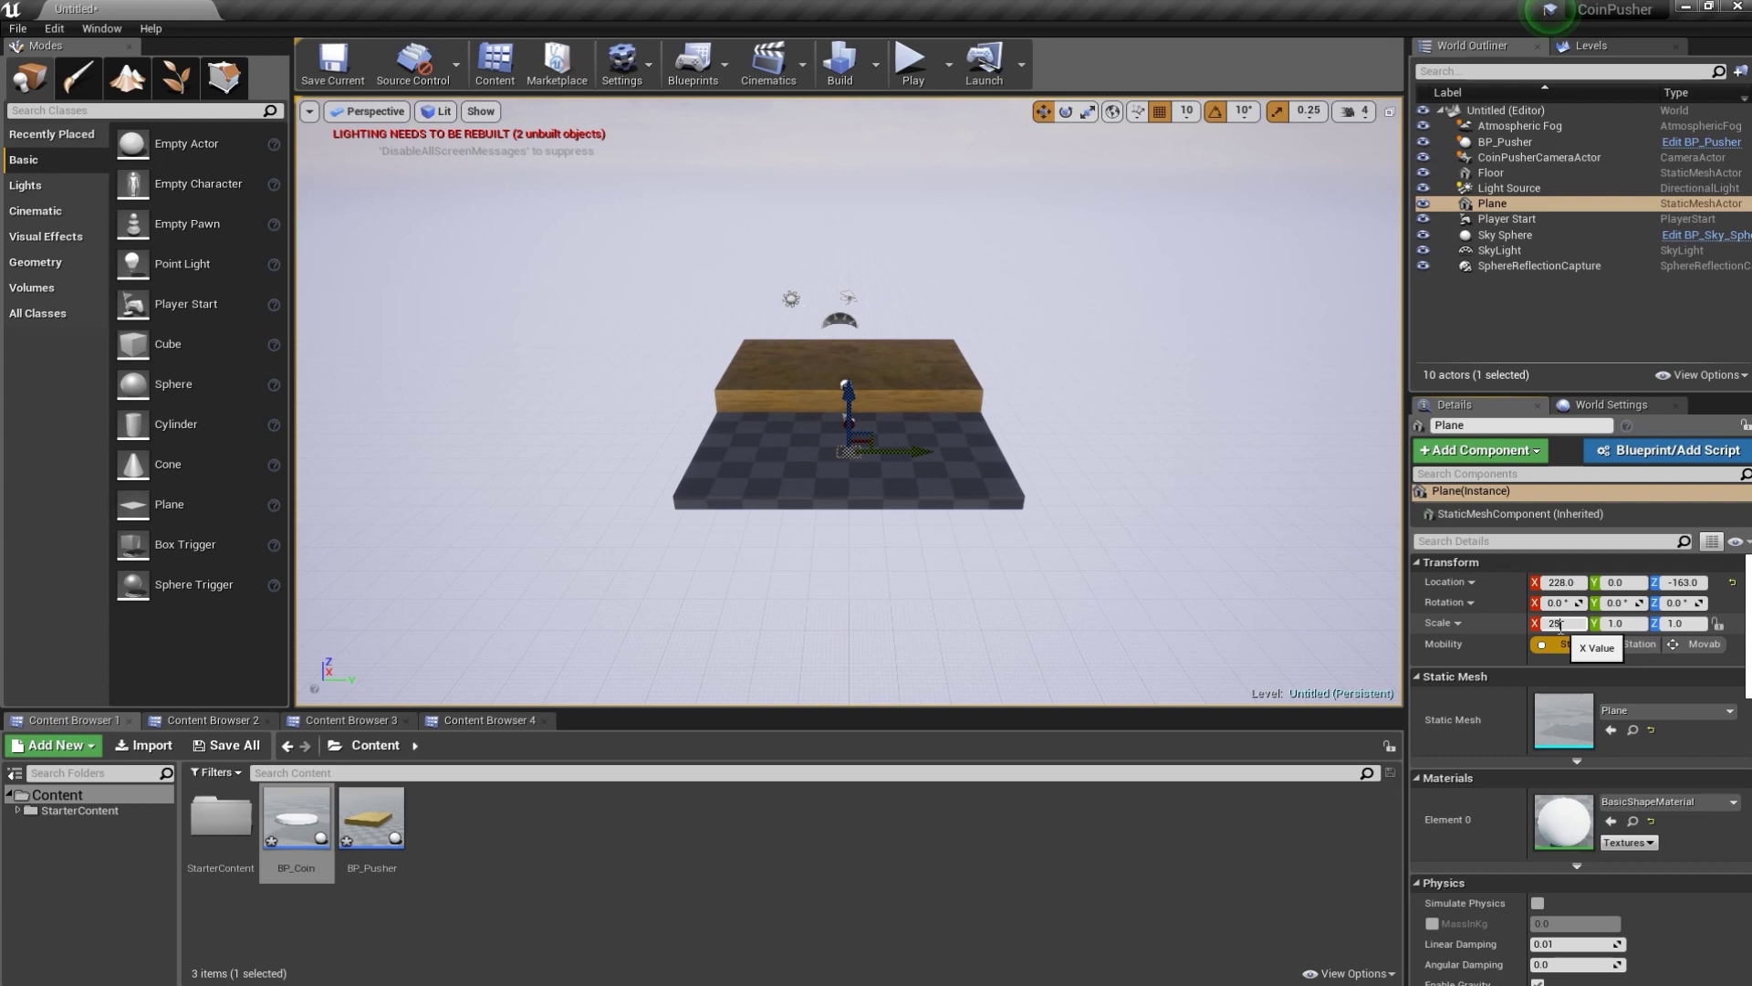
{"action": "key", "text": "Return"}
{"action": "left_click", "coordinate": [1608, 626]}
{"action": "type", "text": "25"}
{"action": "key", "text": "Return"}
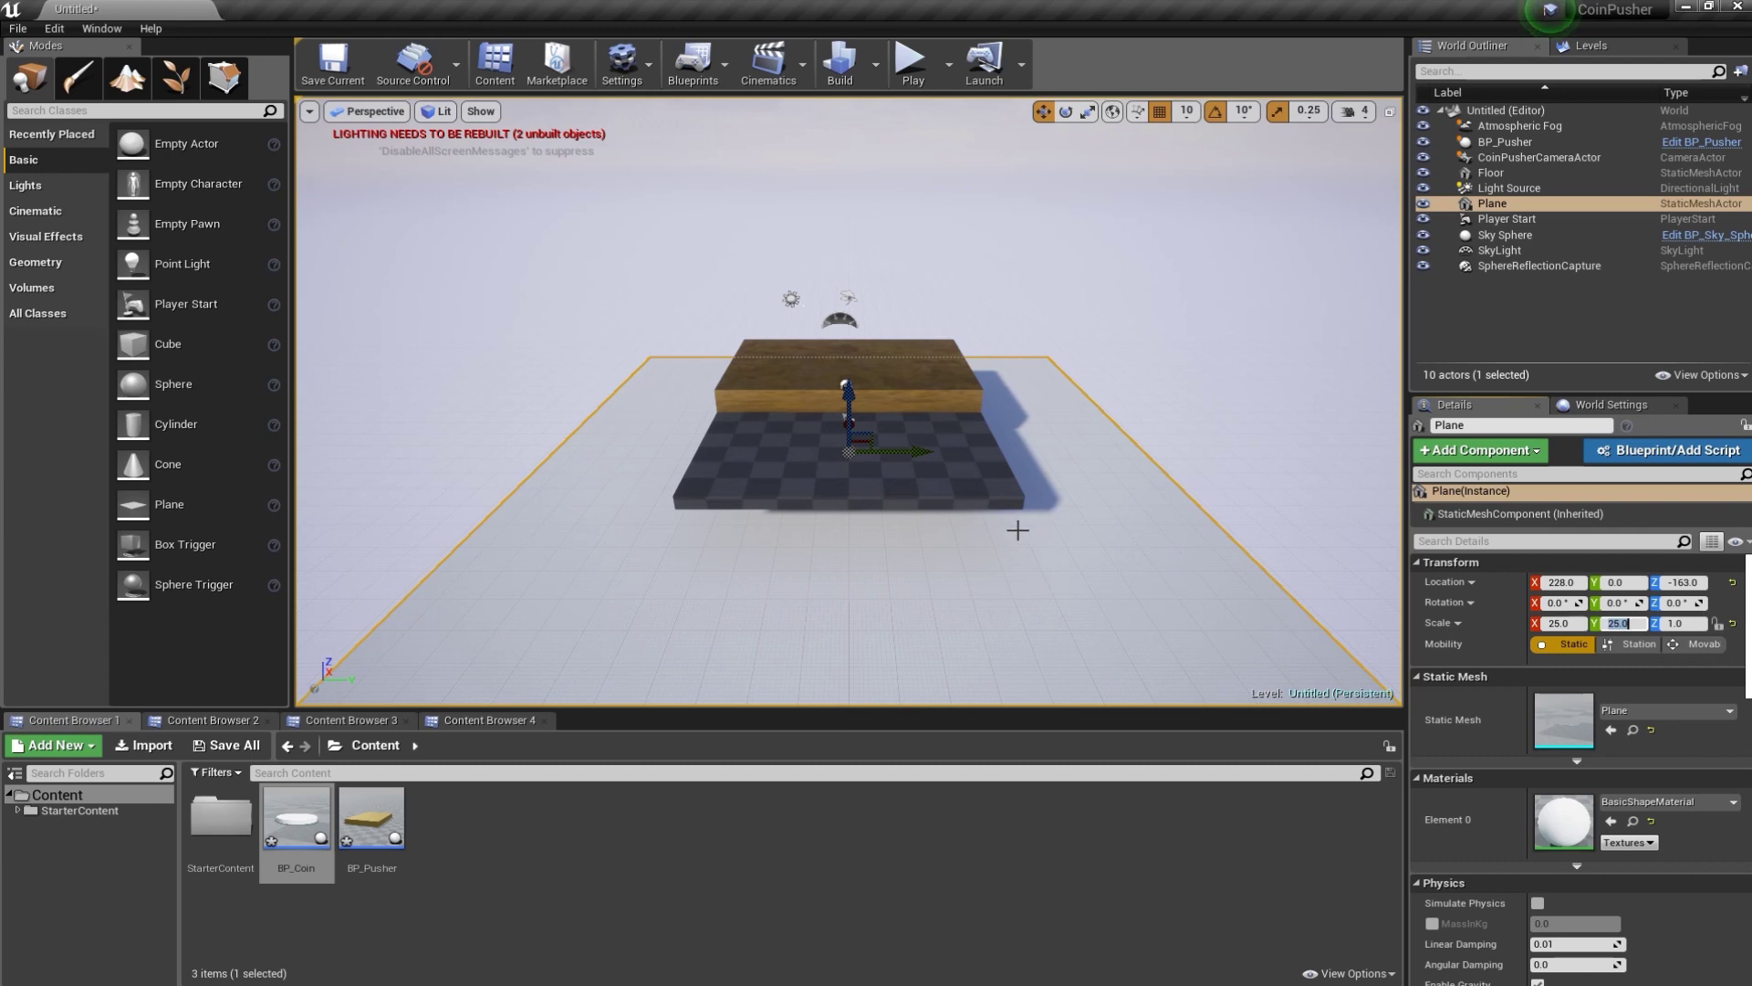
{"action": "left_click_drag", "start_coordinate": [822, 411], "coordinate": [877, 392], "text": "alt"}
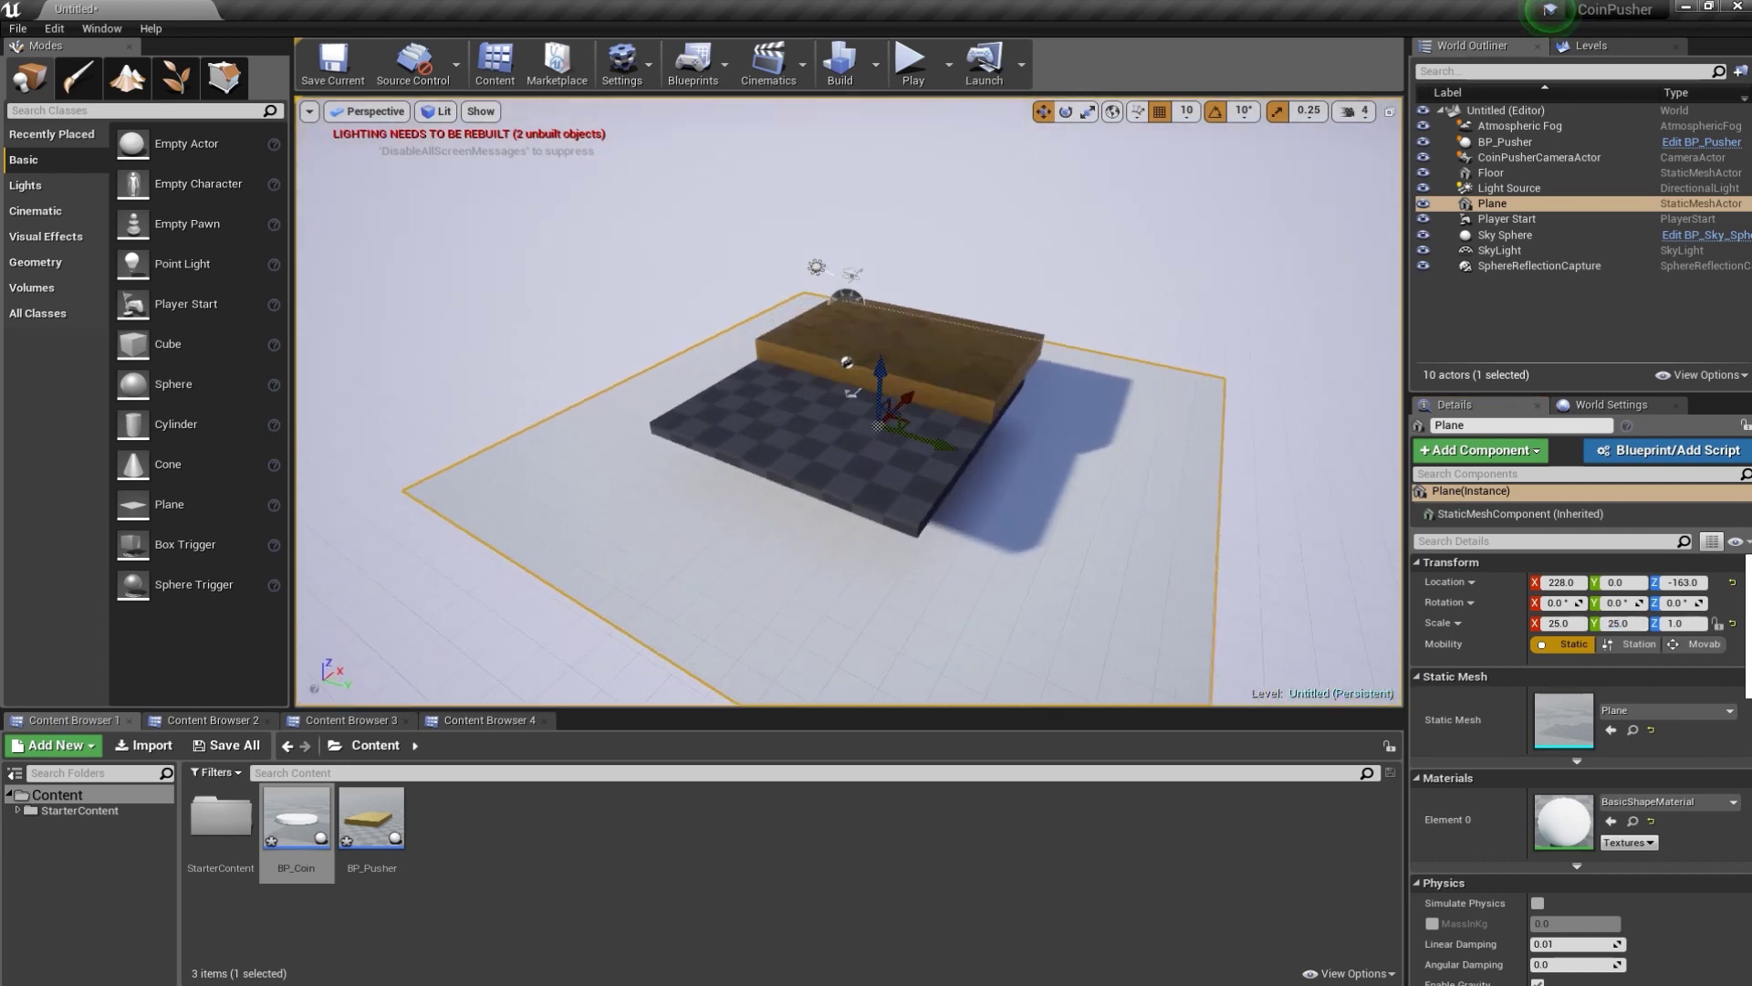
{"action": "left_click_drag", "start_coordinate": [1124, 522], "coordinate": [1124, 521], "text": "alt"}
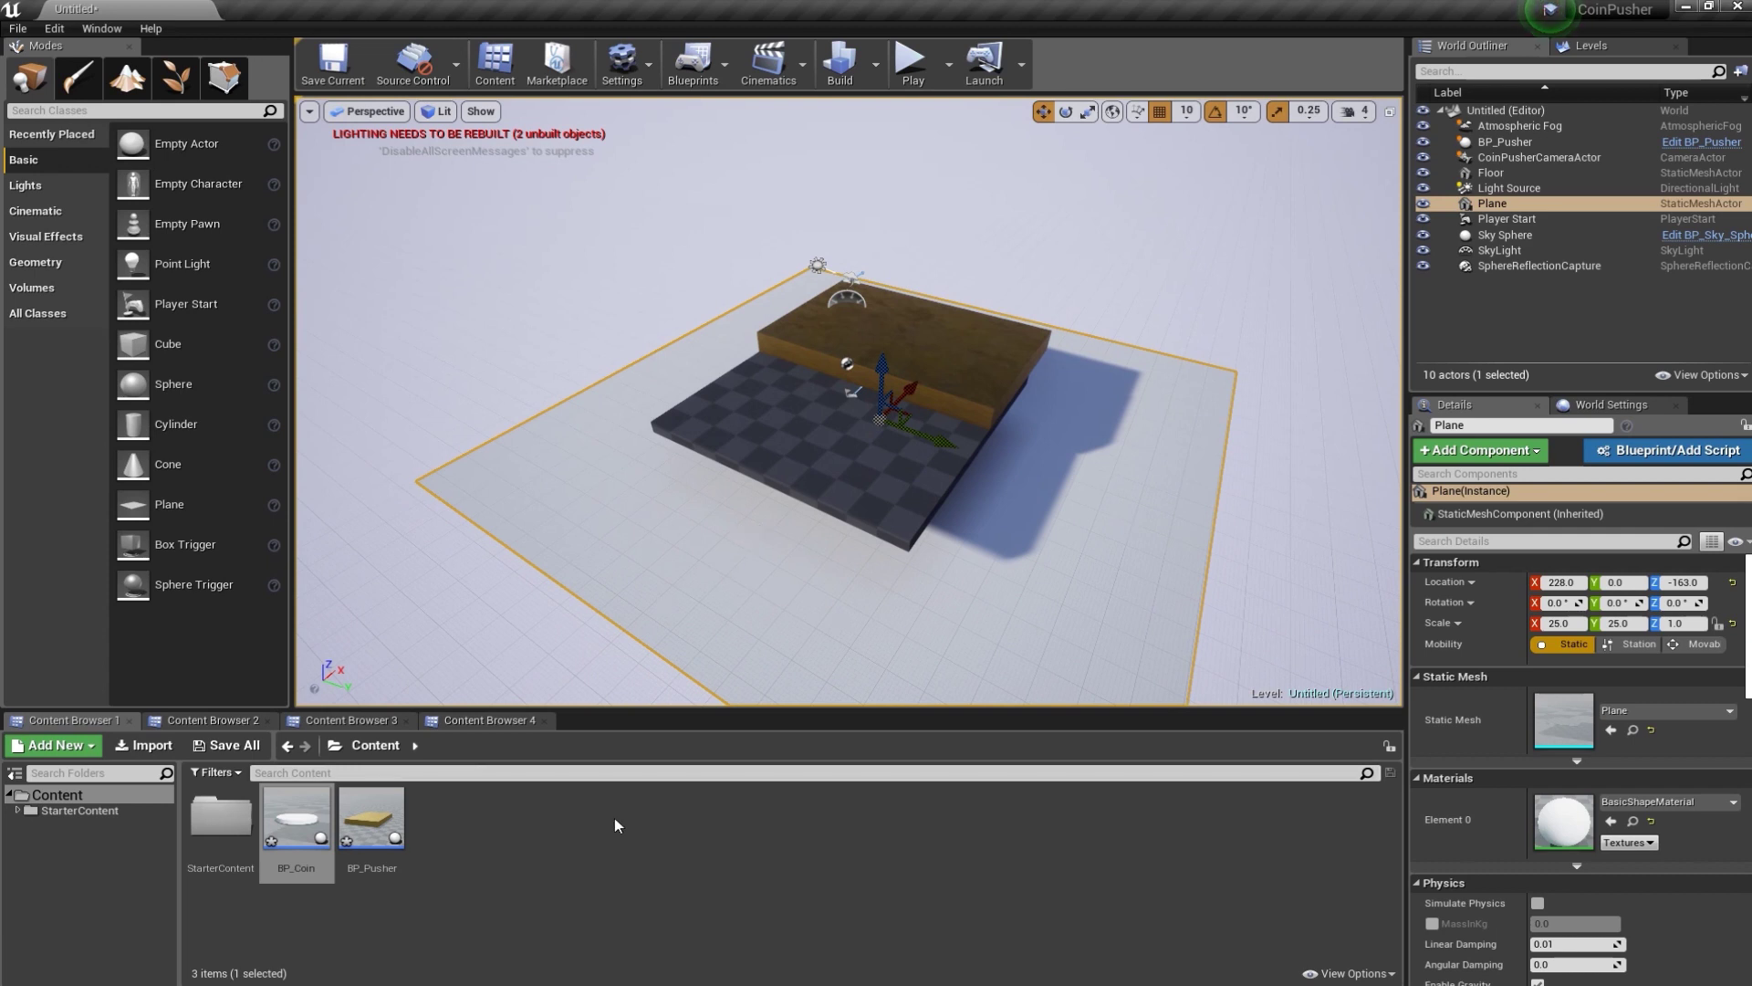
- Try walnut wood materials on the floor plane, settling on M_Wood_Oak
{"action": "left_click", "coordinate": [214, 723]}
{"action": "scroll", "coordinate": [1148, 895], "scroll_direction": "down", "scroll_amount": 1}
{"action": "left_click", "coordinate": [1128, 890]}
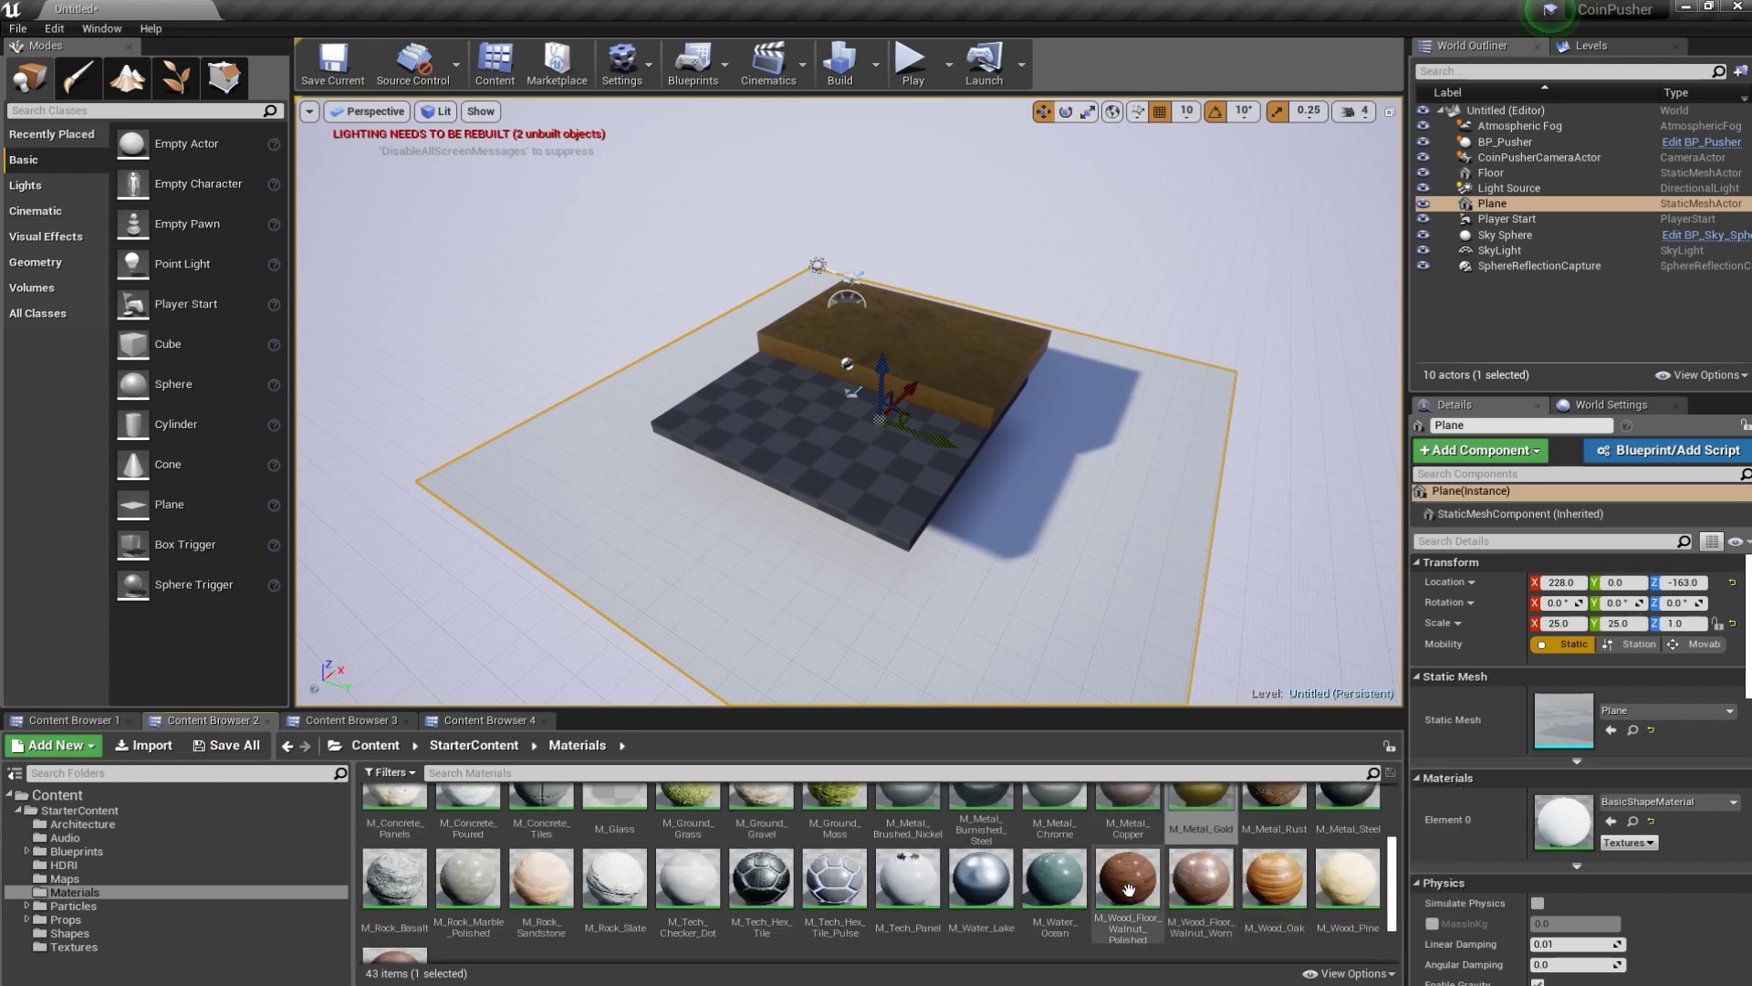
{"action": "left_click_drag", "start_coordinate": [1128, 889], "coordinate": [1113, 609]}
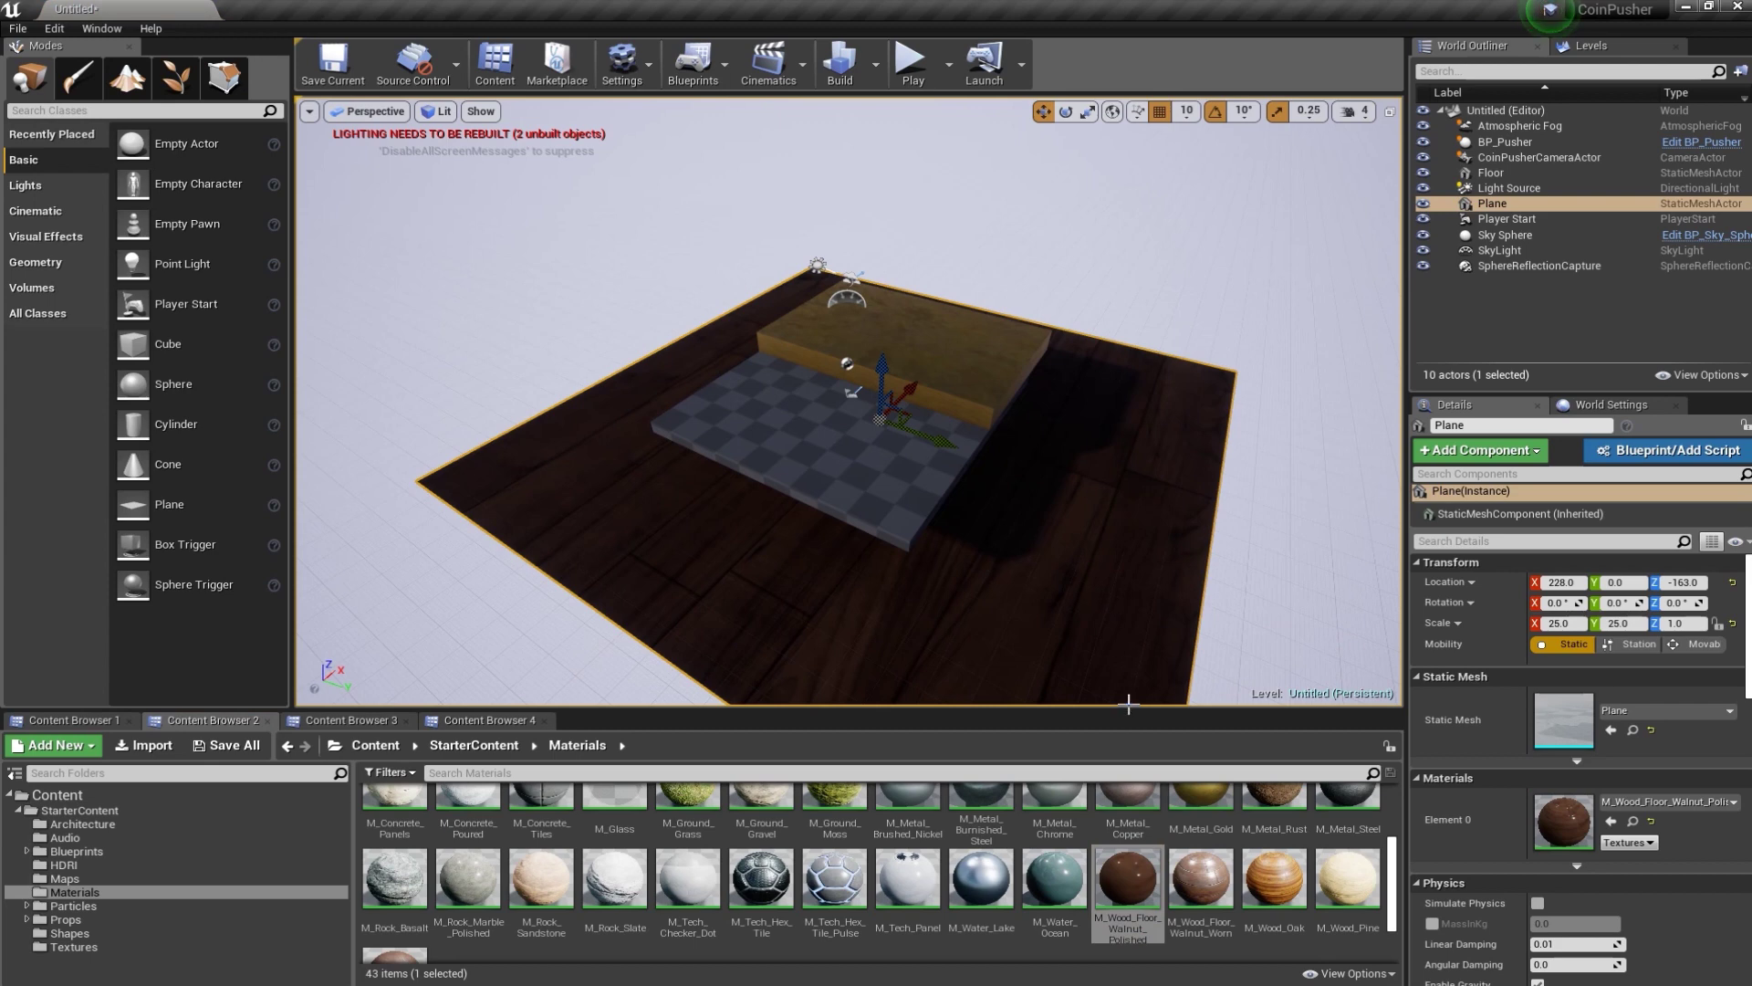
{"action": "left_click_drag", "start_coordinate": [1173, 860], "coordinate": [1013, 524]}
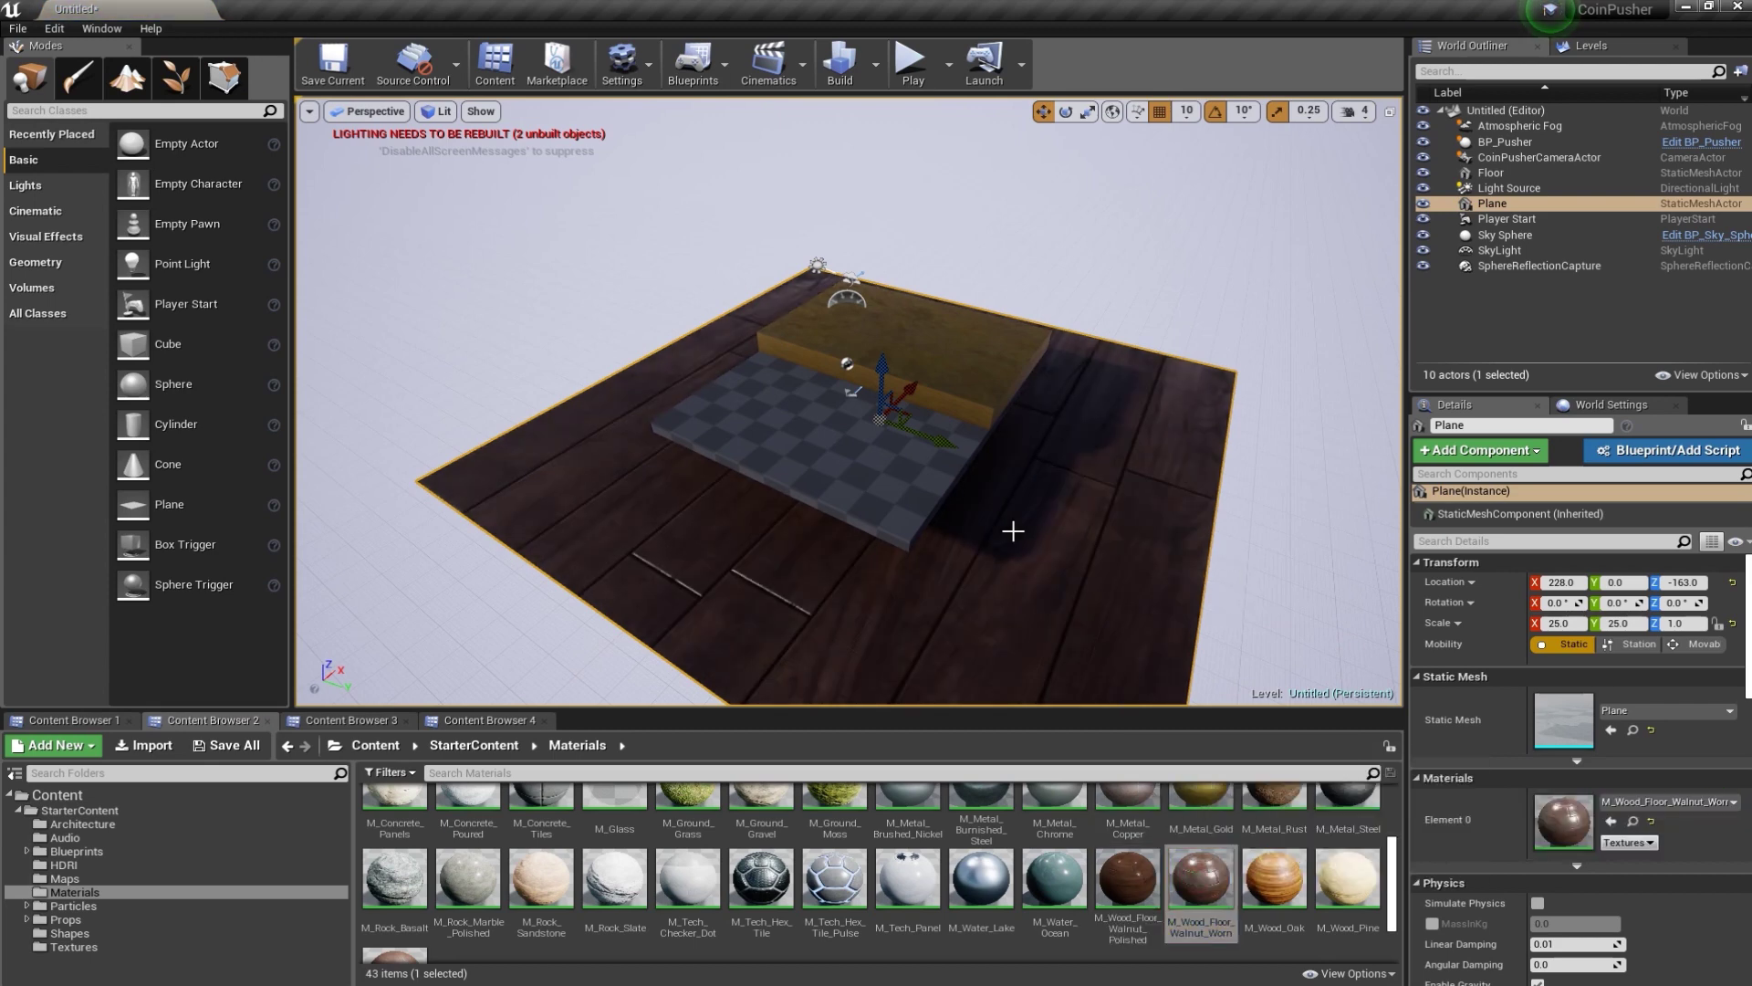
{"action": "left_click_drag", "start_coordinate": [1275, 878], "coordinate": [1035, 639]}
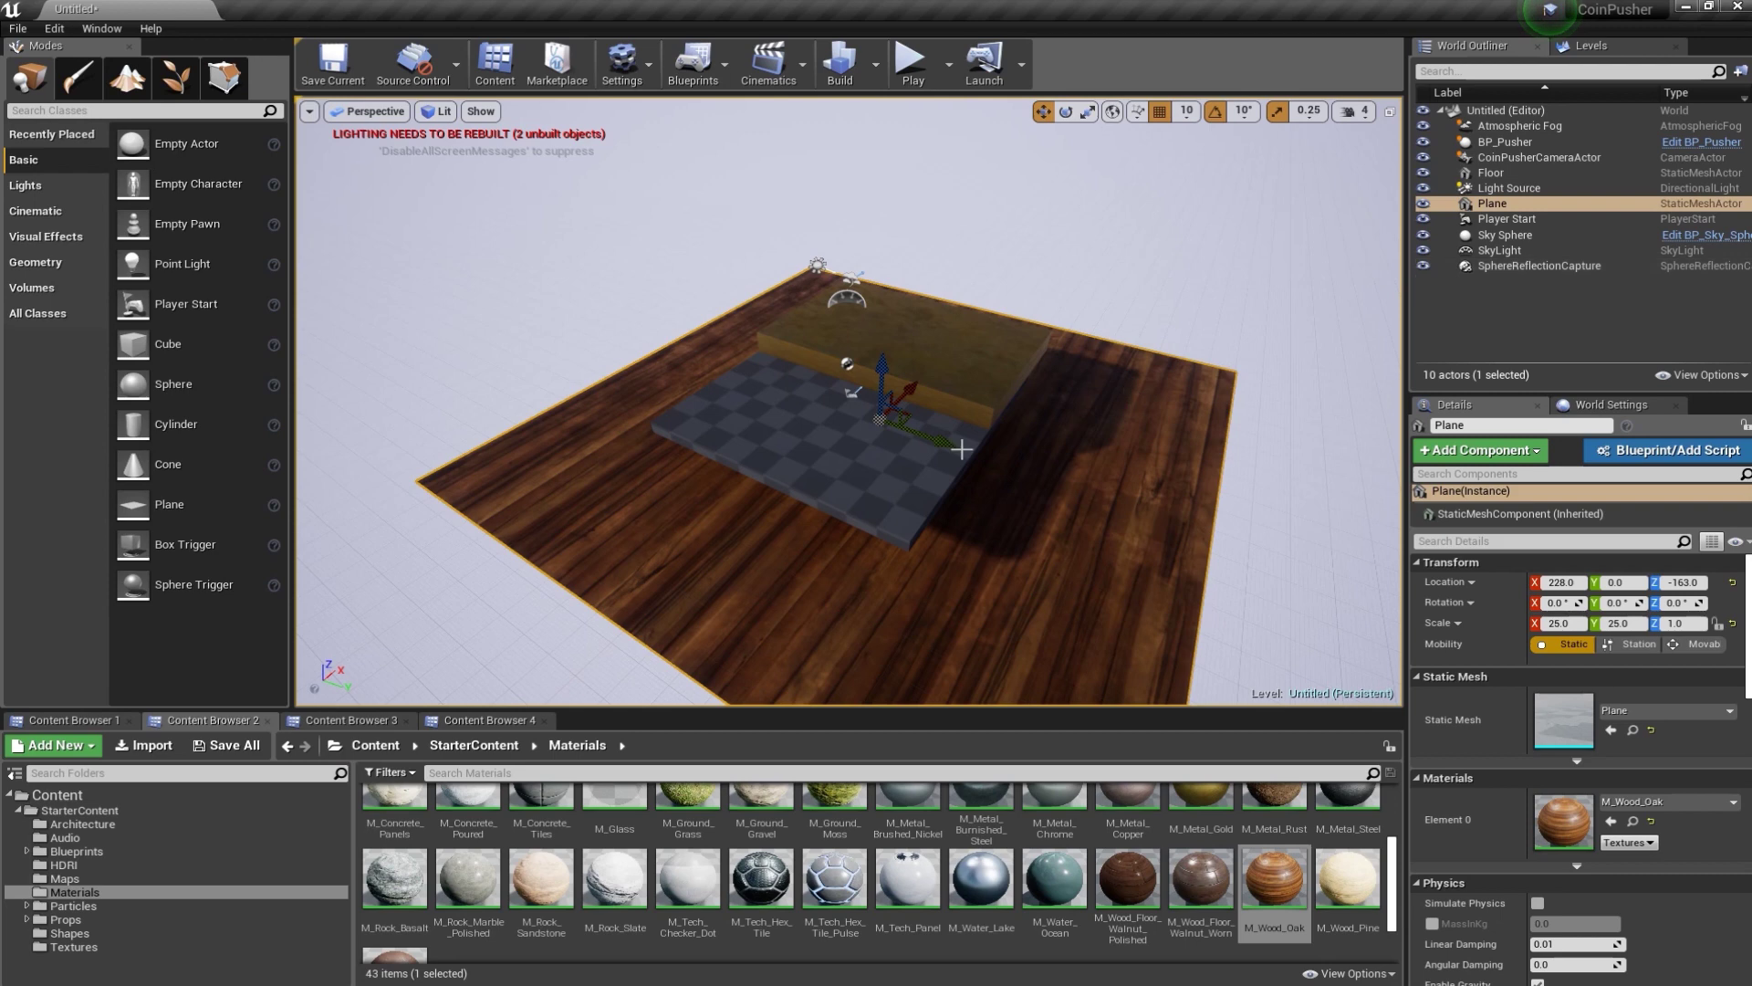
{"action": "left_click", "coordinate": [180, 727]}
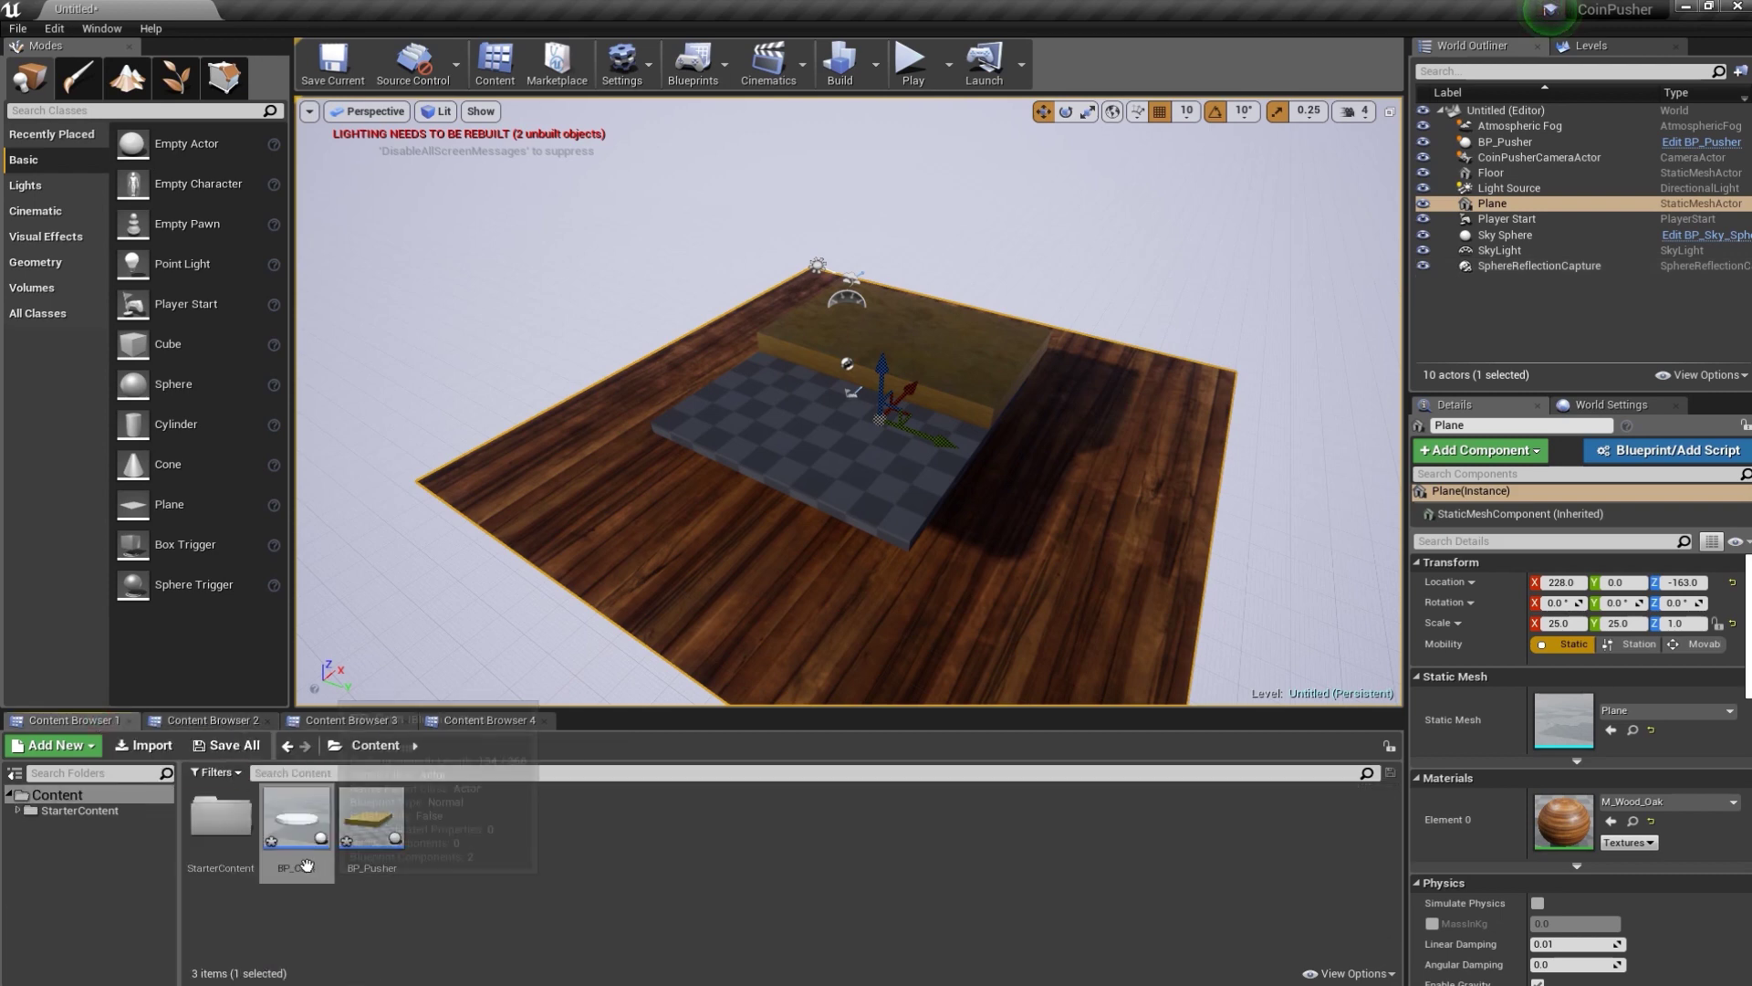
- Assign M_Metal_Chrome to Element 0 of BP_Coin's Cylinder, then minimize the Blueprint editor
{"action": "double_click", "coordinate": [294, 824]}
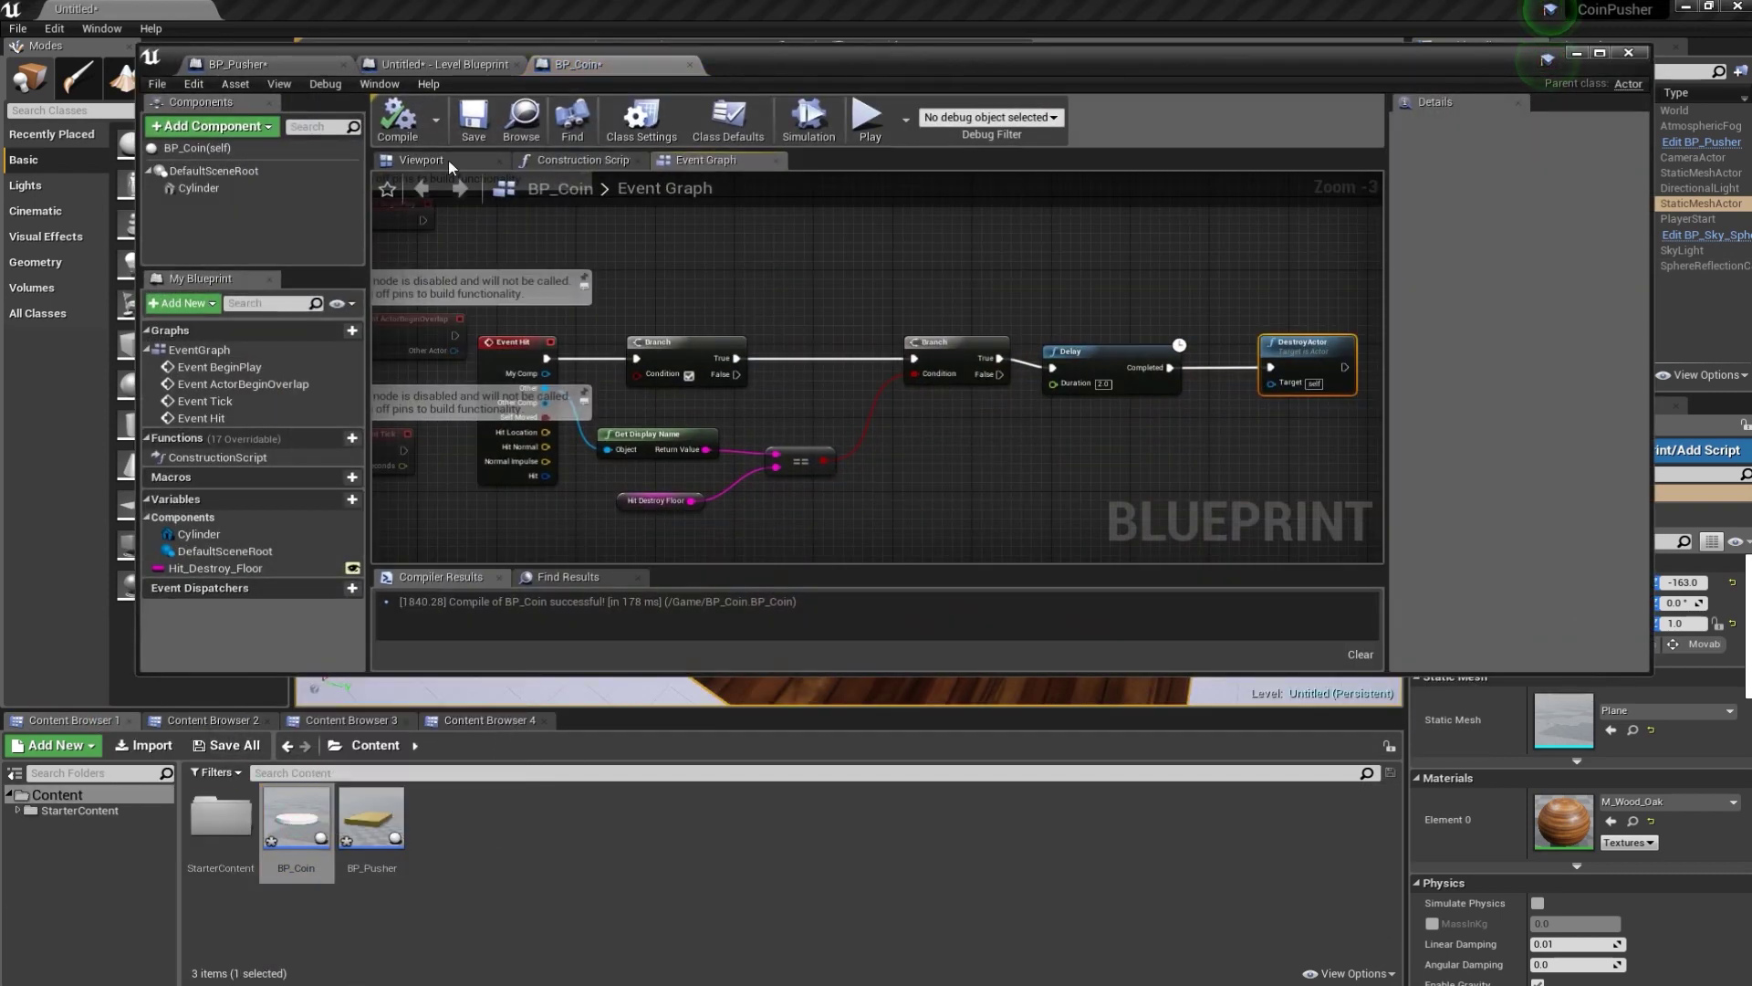
{"action": "left_click", "coordinate": [449, 162]}
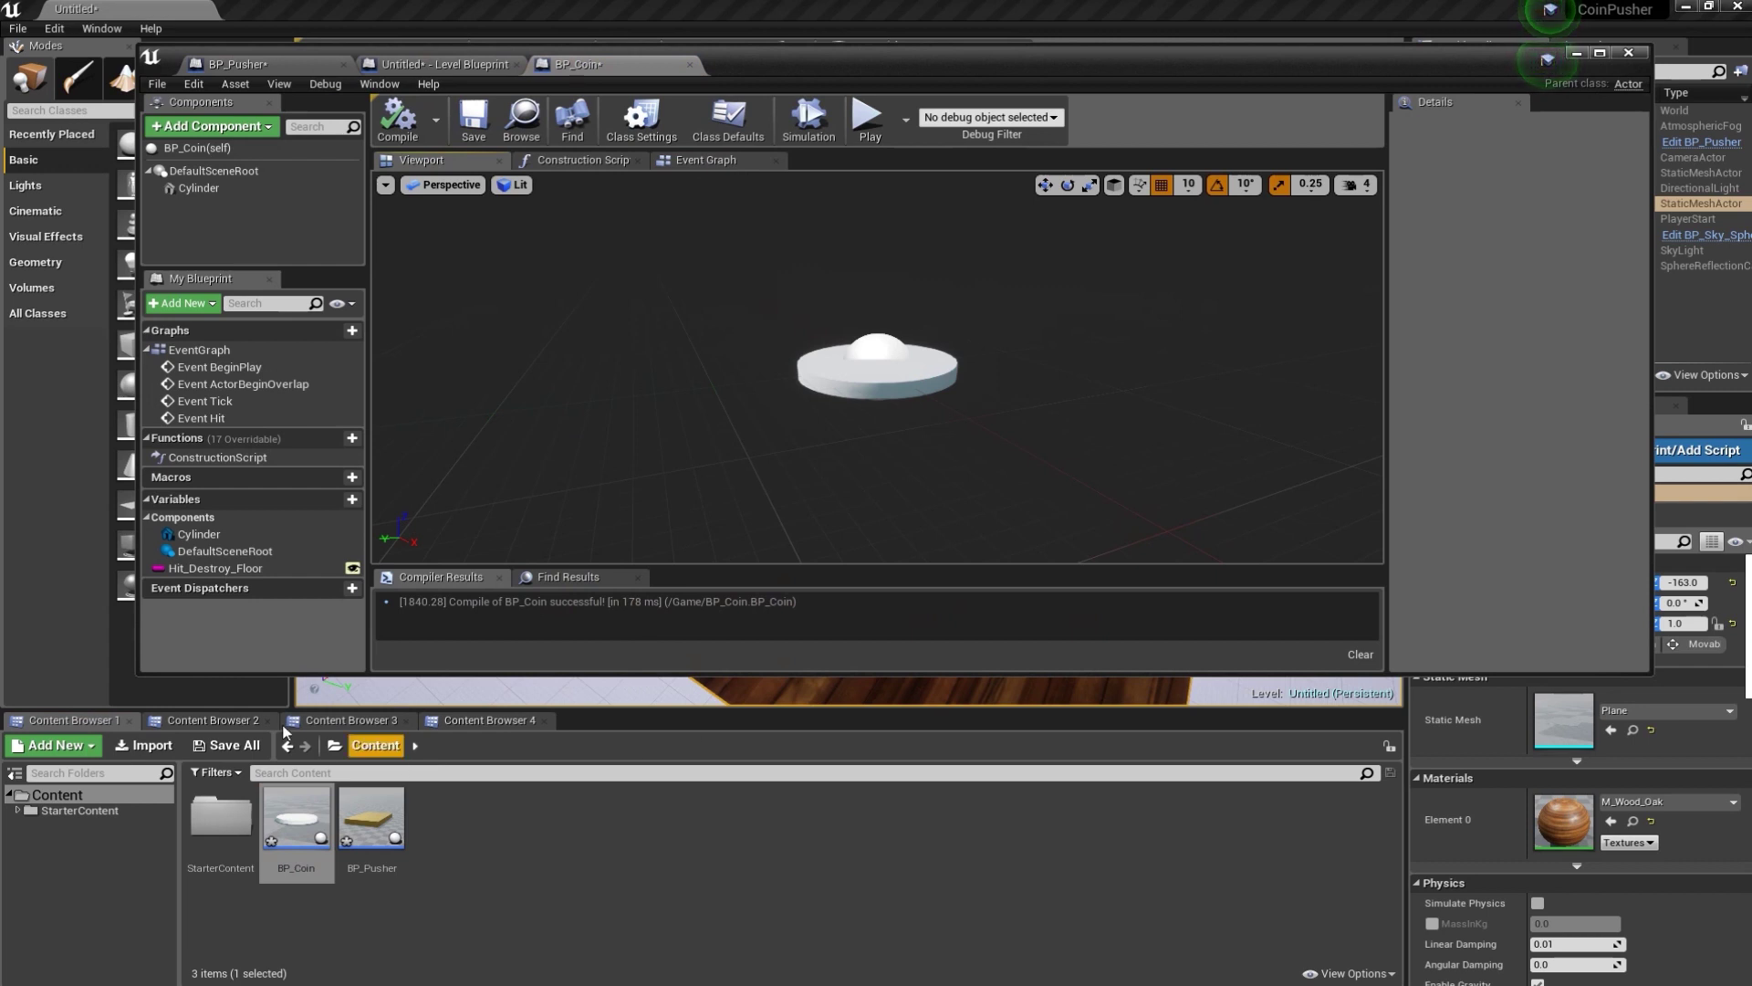
{"action": "left_click", "coordinate": [346, 727]}
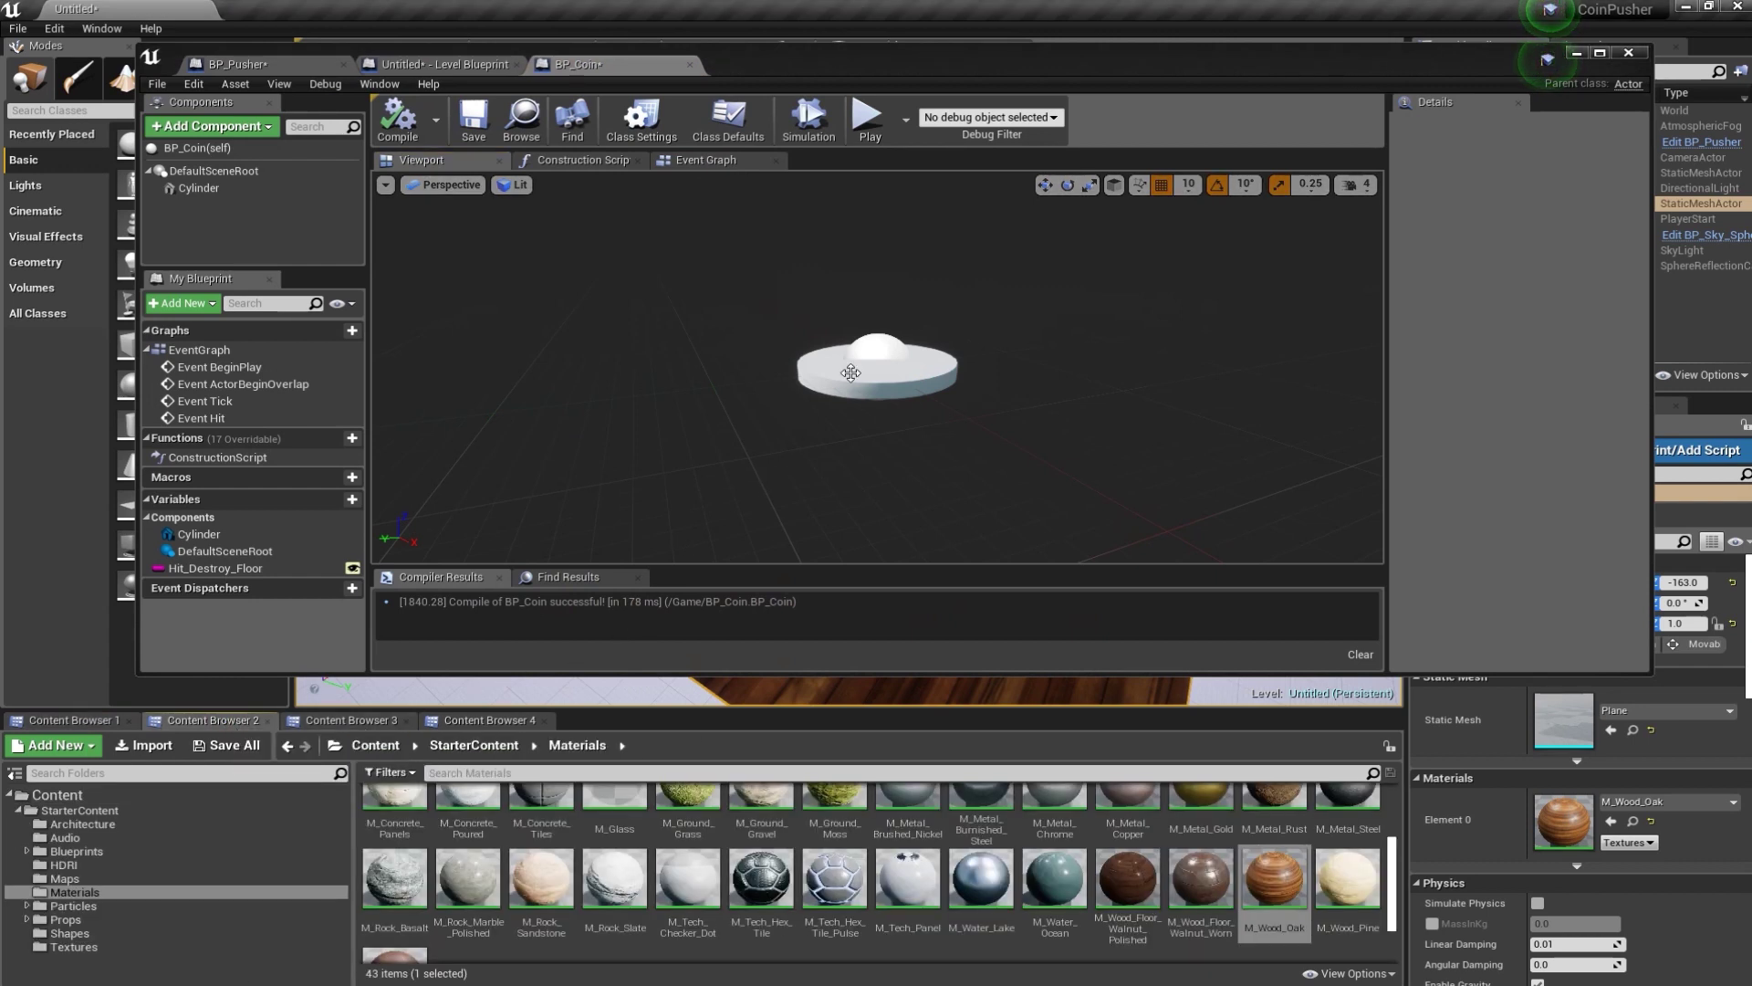
{"action": "left_click", "coordinate": [850, 372]}
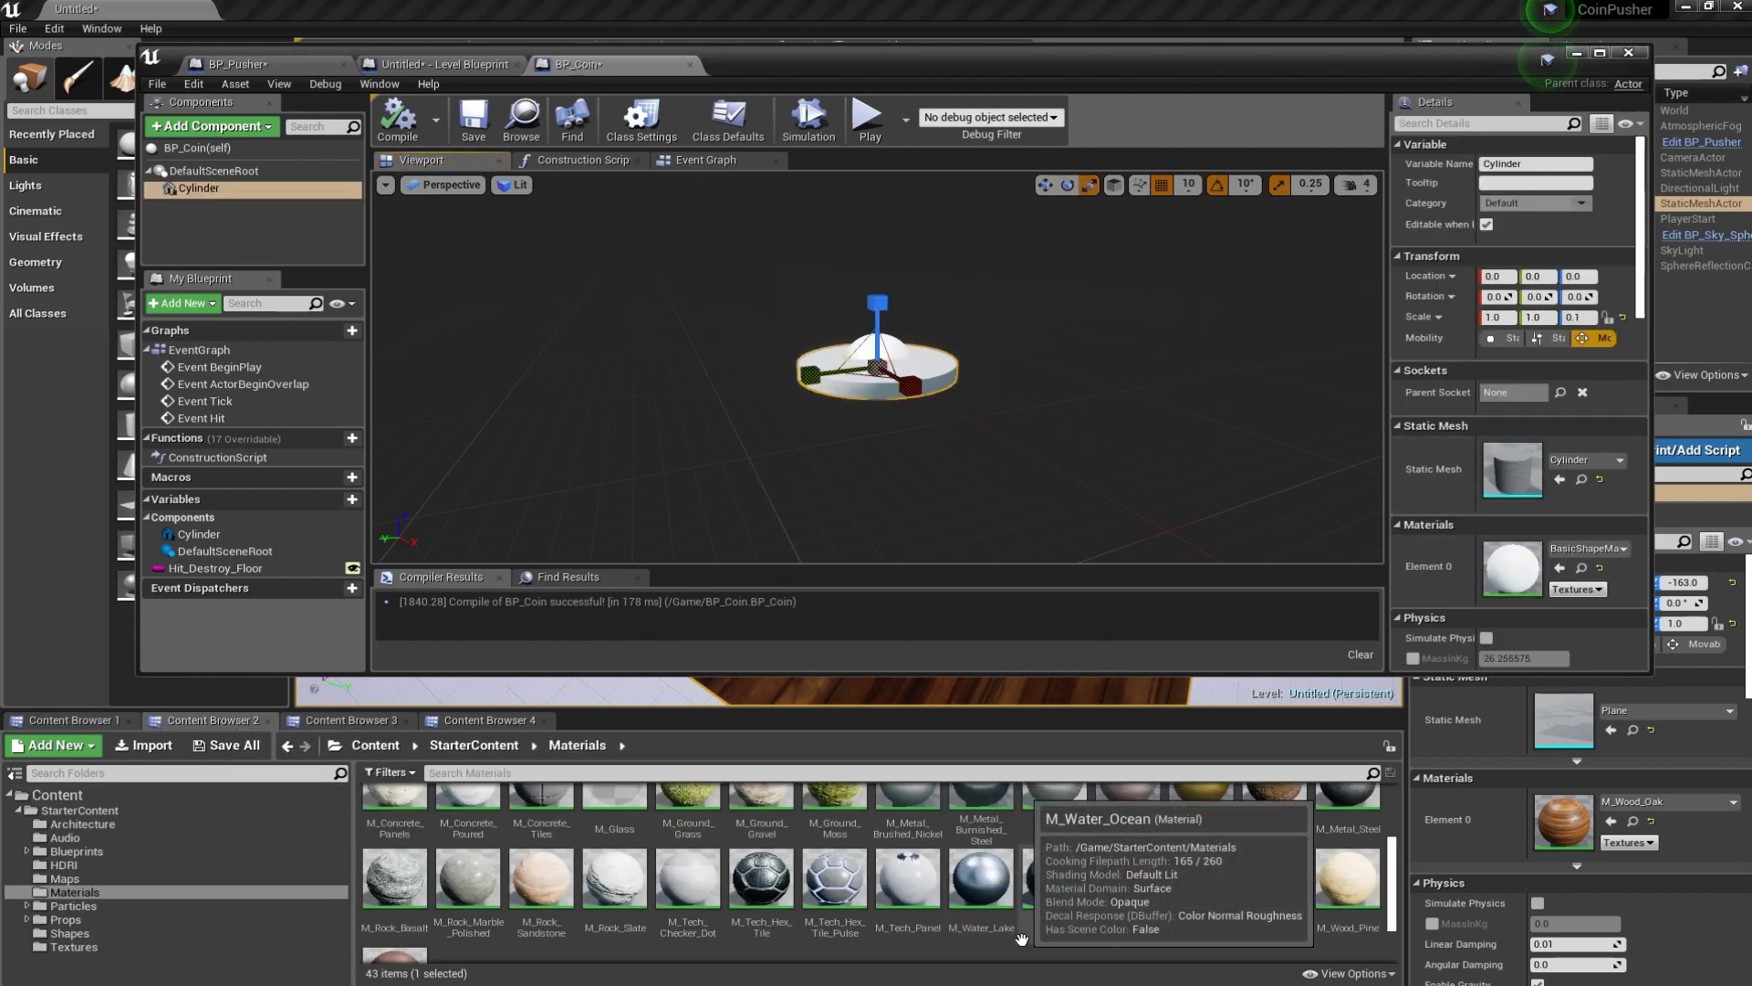
{"action": "scroll", "coordinate": [1108, 970], "scroll_direction": "up", "scroll_amount": 2}
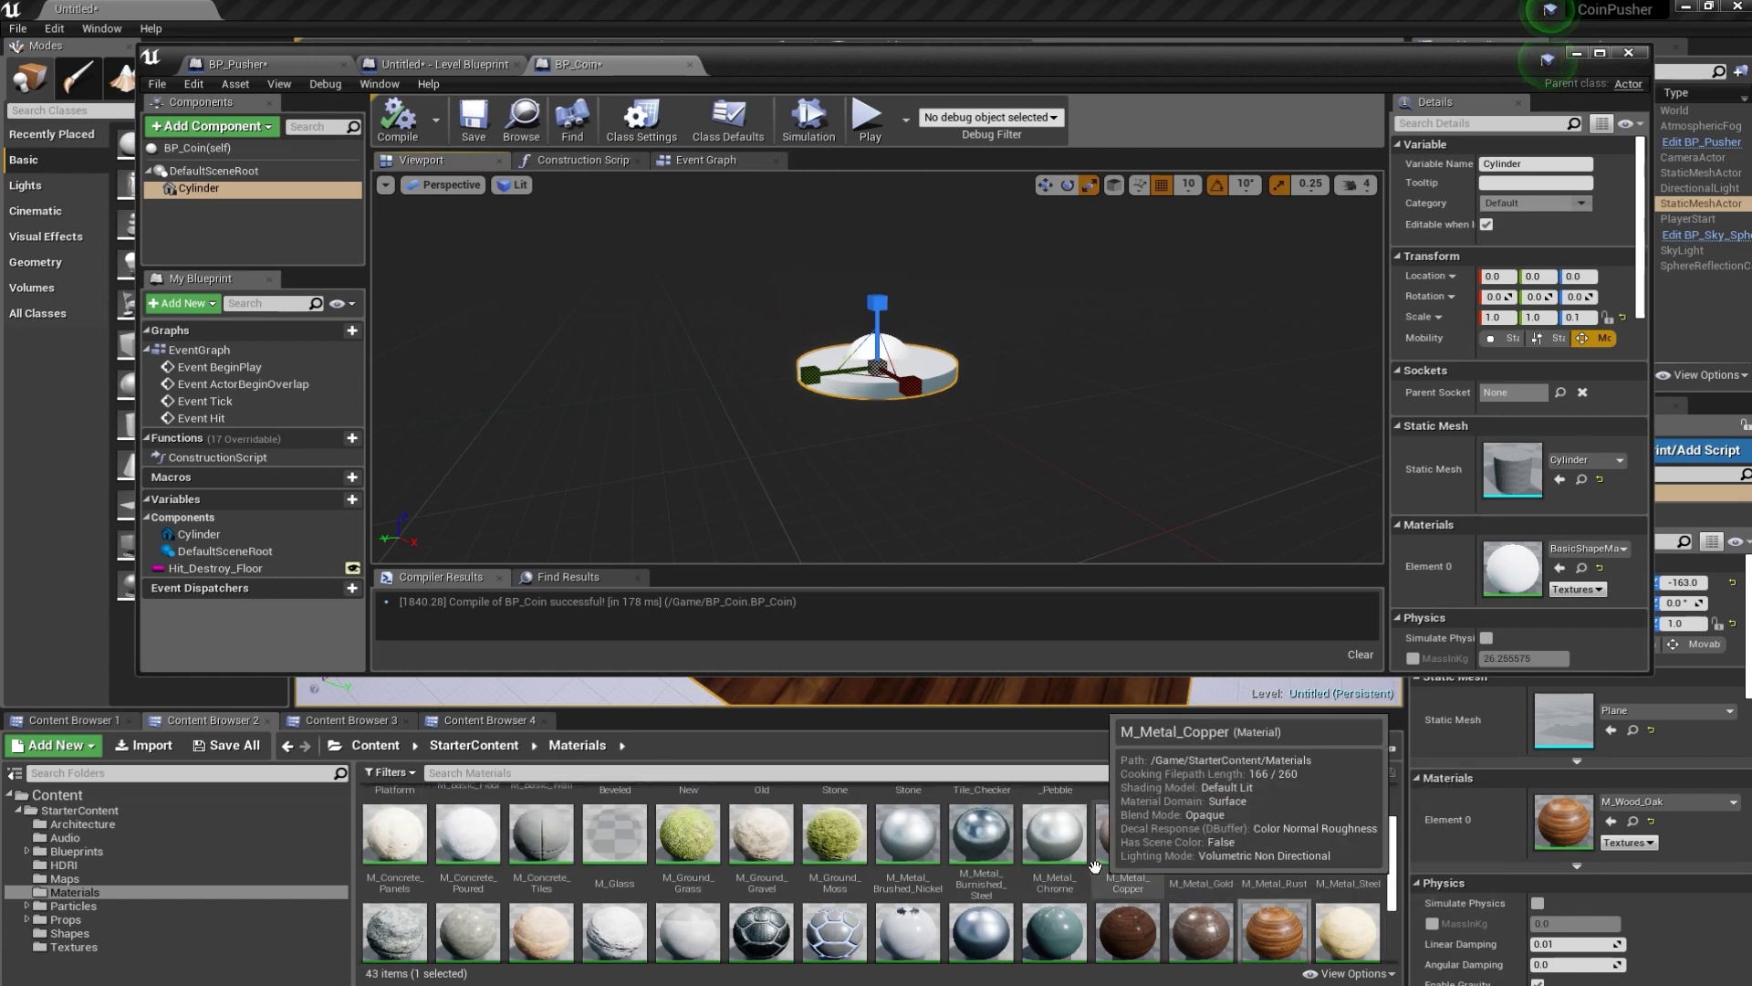
{"action": "left_click_drag", "start_coordinate": [1059, 844], "coordinate": [1497, 575]}
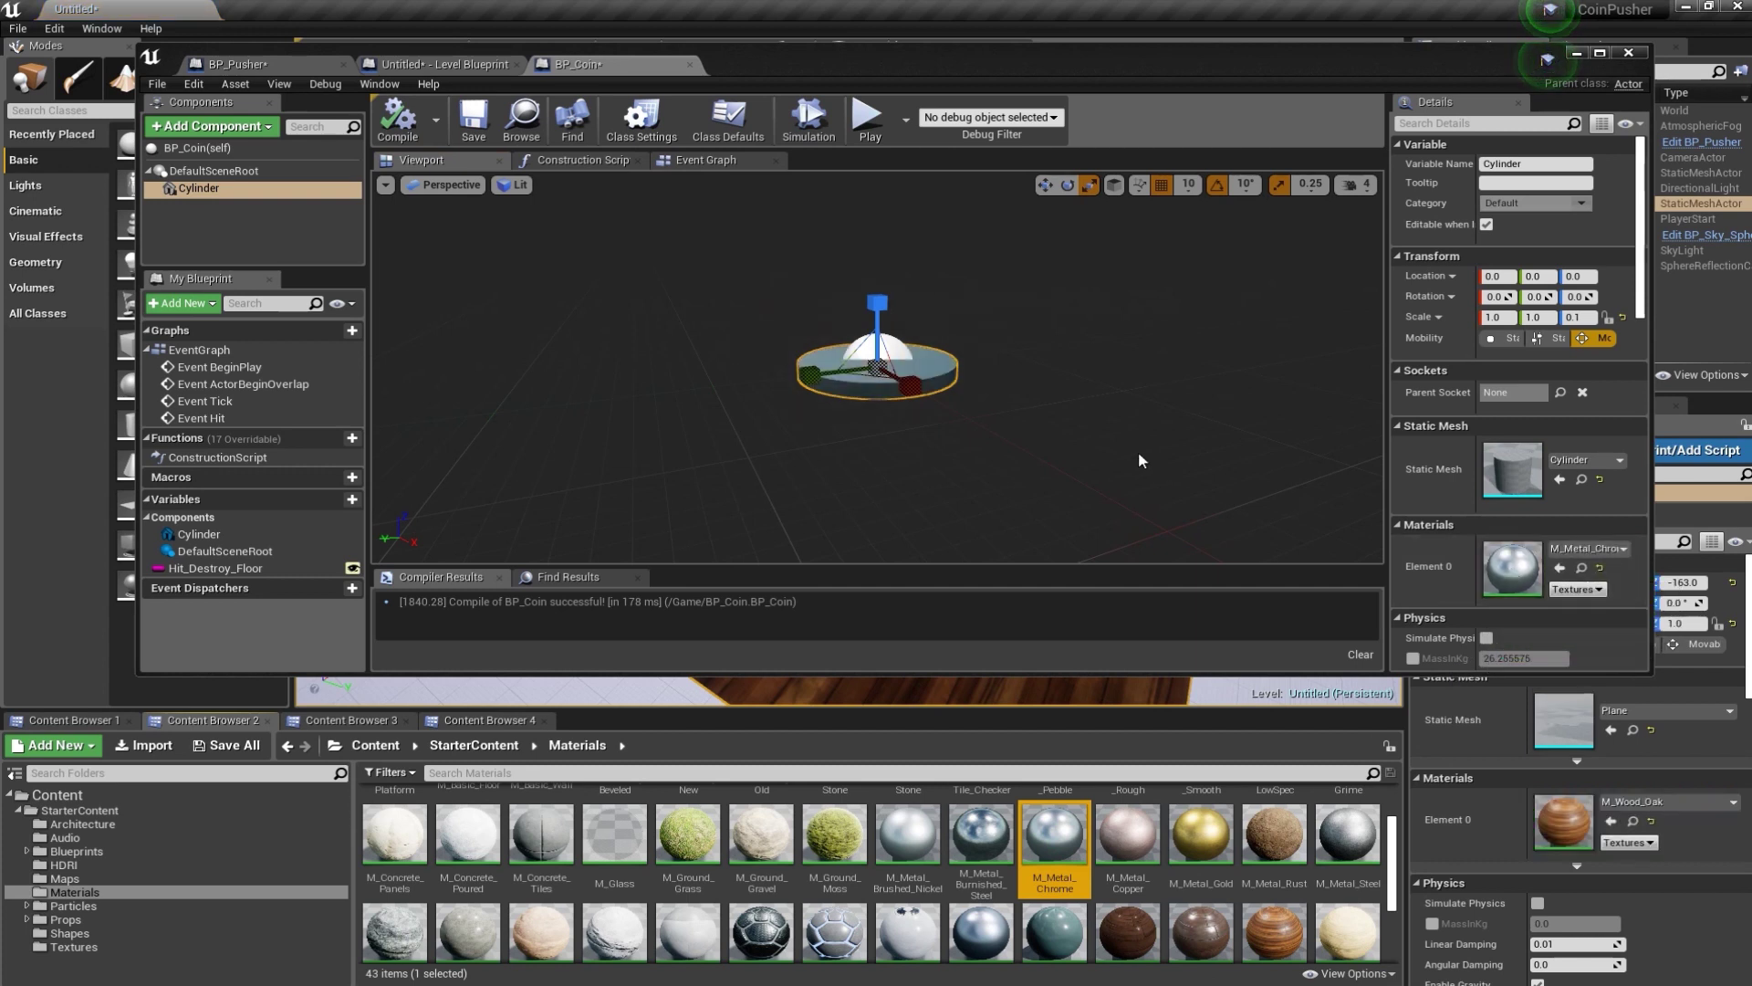
{"action": "left_click", "coordinate": [1575, 54]}
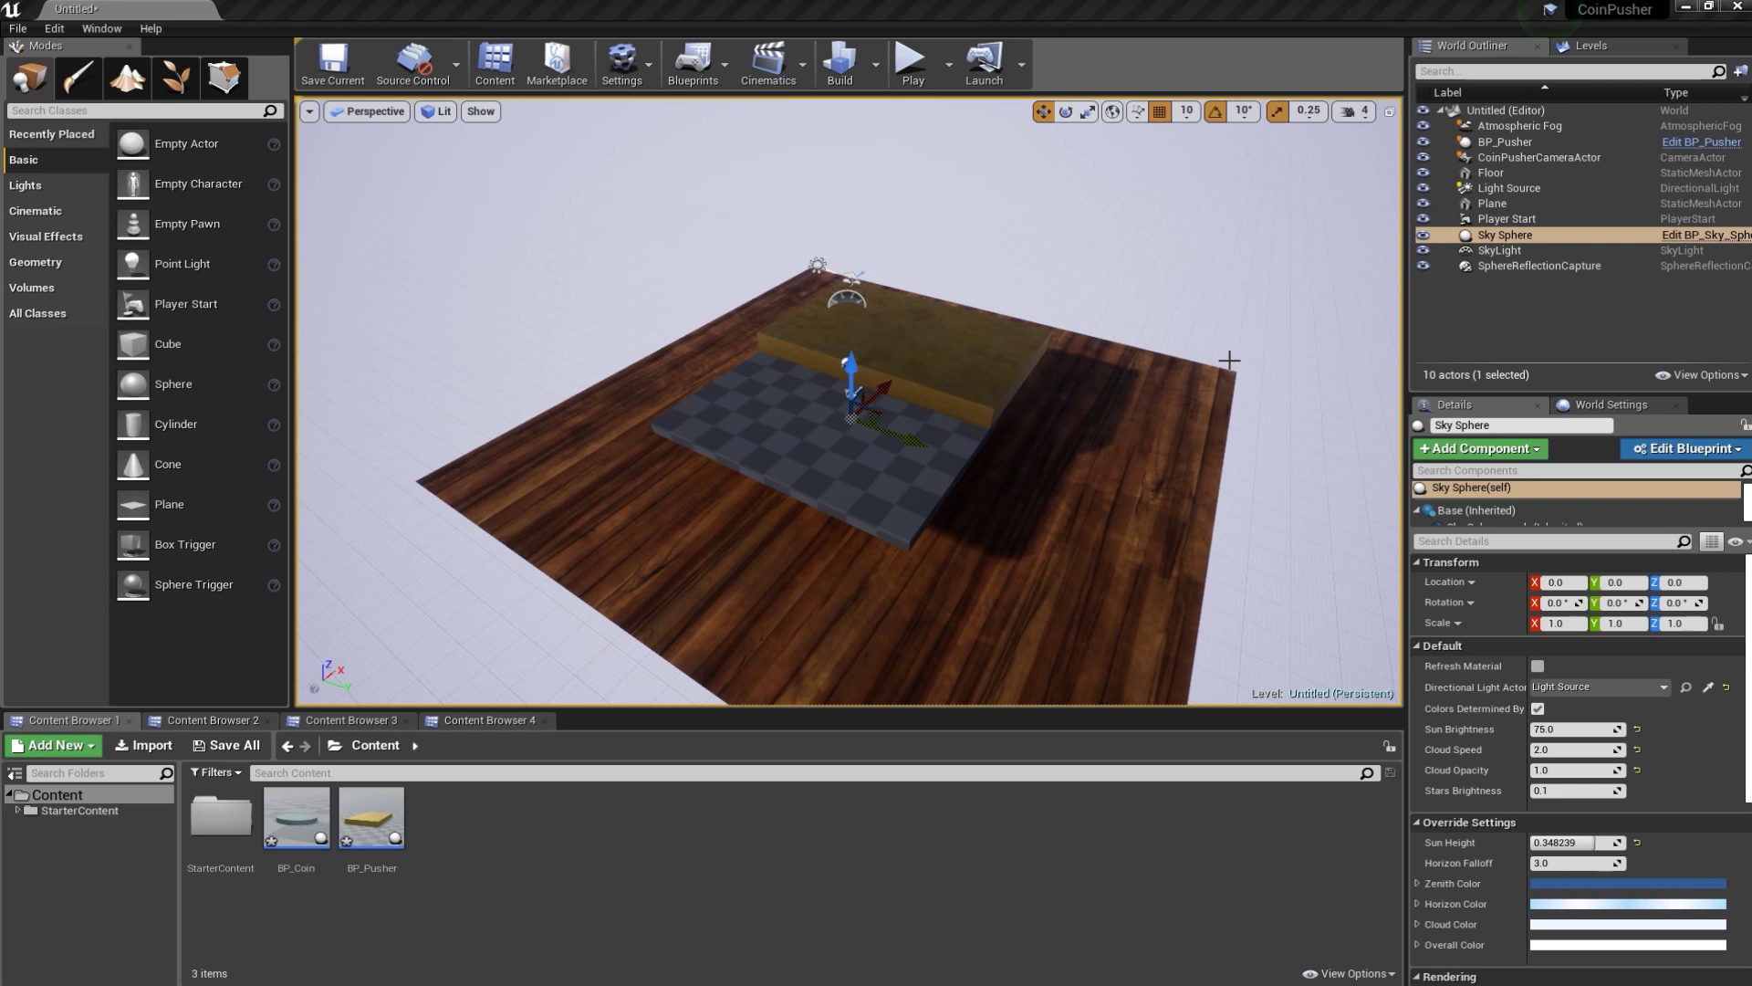
- Select the floor Plane in the World Outliner and start renaming its label to Hit
{"action": "left_click", "coordinate": [1069, 456]}
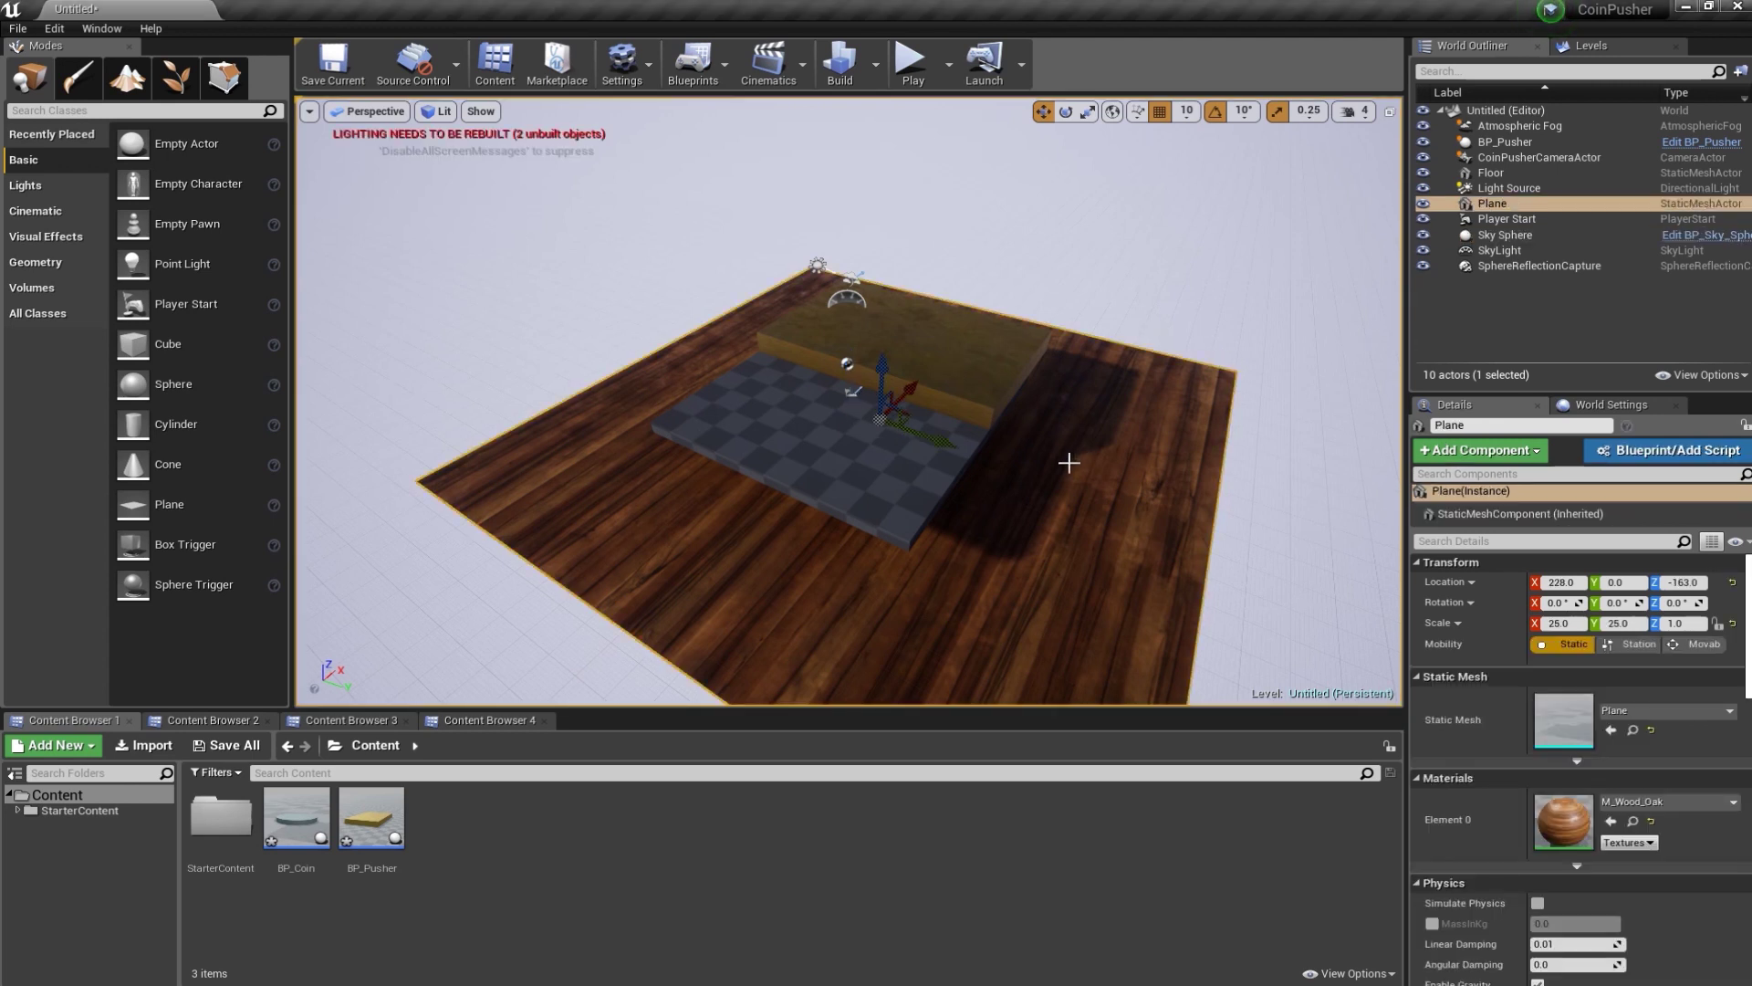
{"action": "left_click", "coordinate": [1520, 203]}
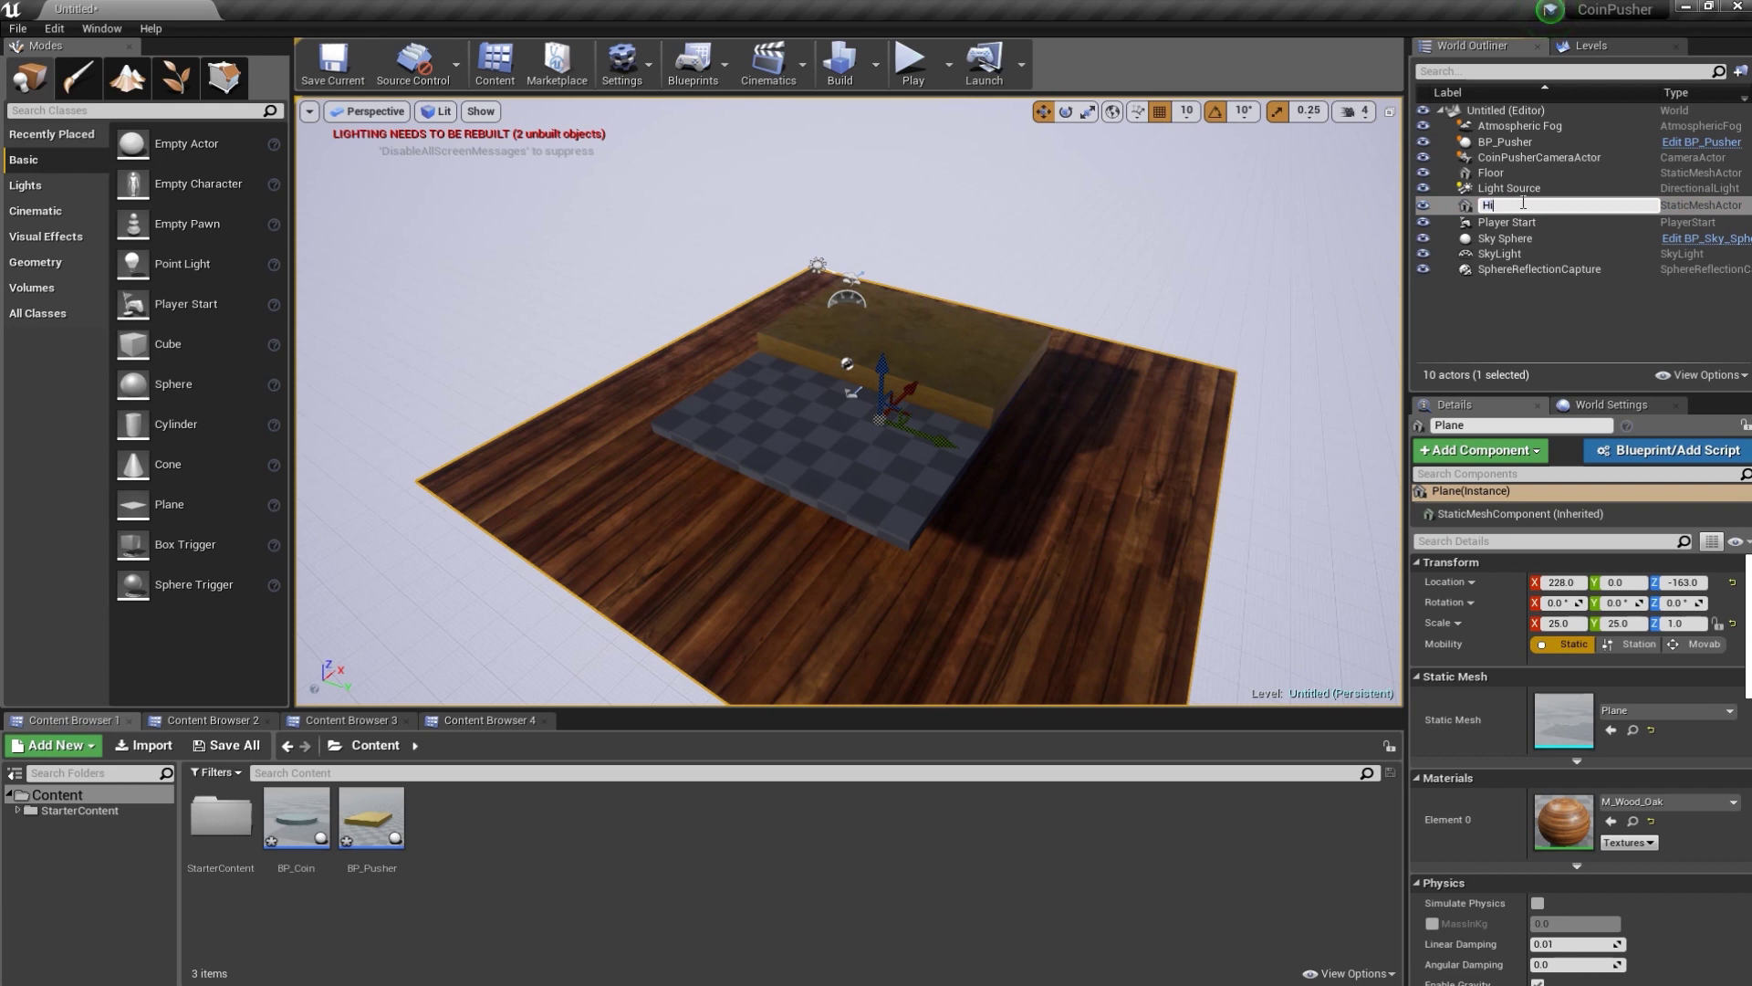
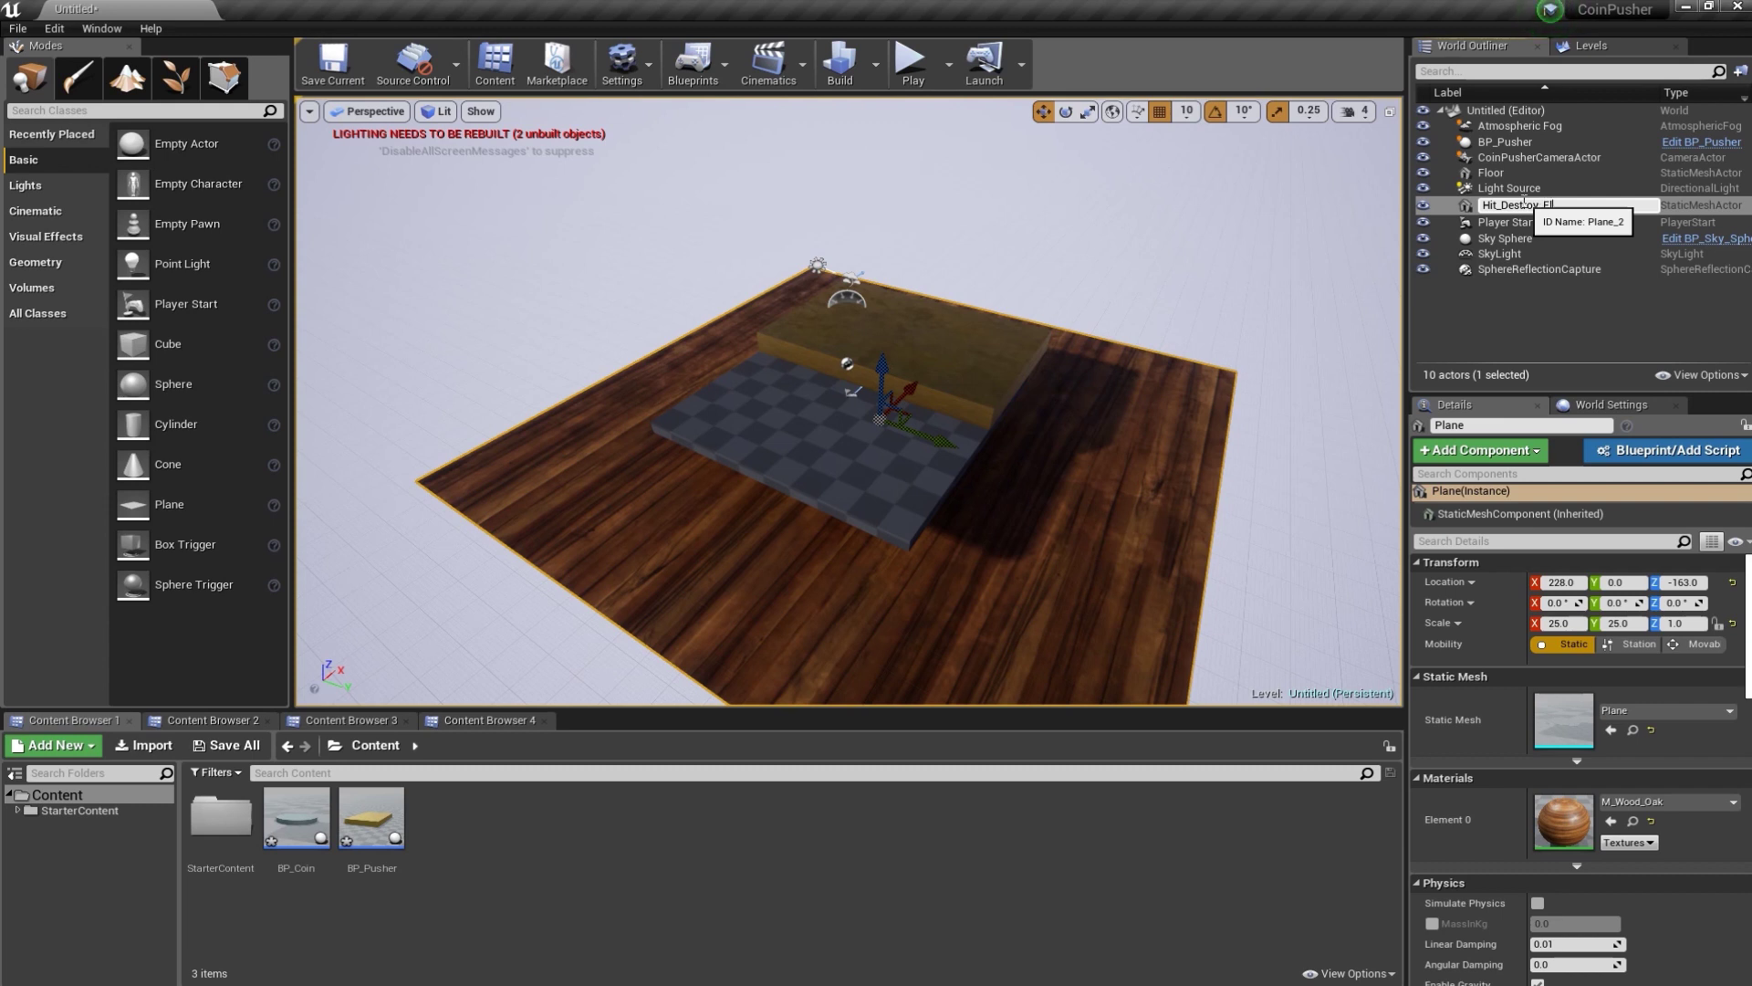
- Confirm the floor plane's name Hit_Destroy_Floor, copy it, then open the BP_Coin blueprint
{"action": "key", "text": "Return"}
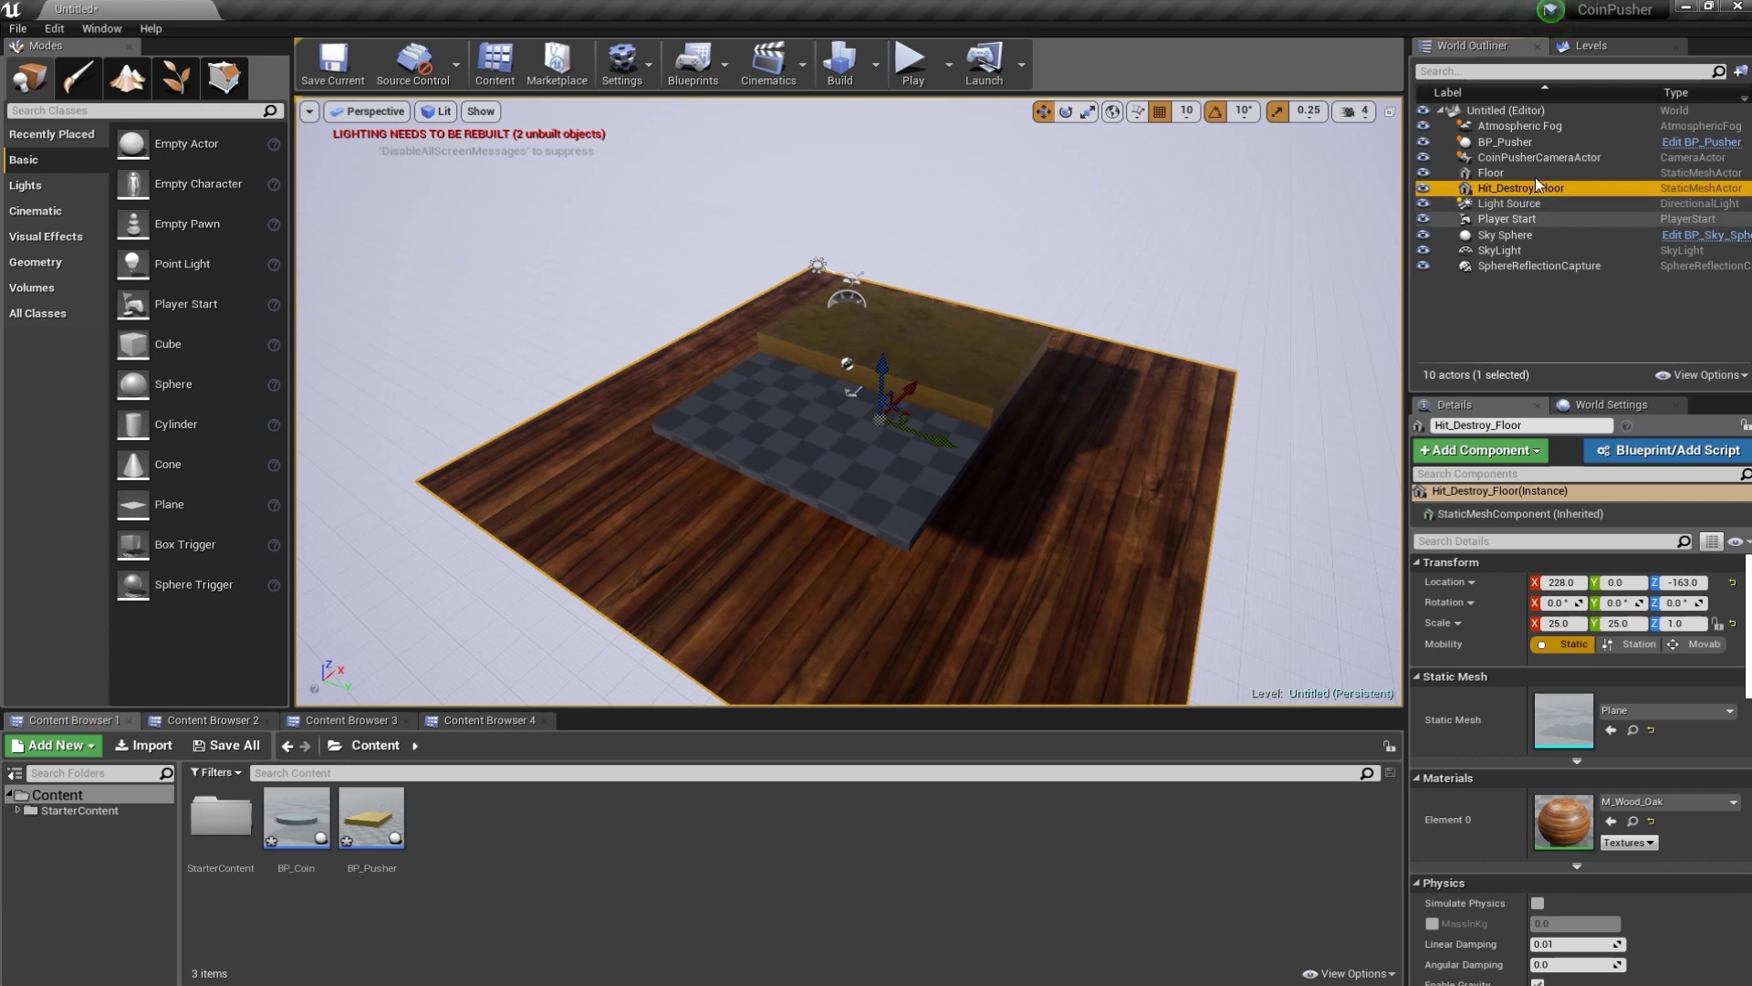
{"action": "left_click", "coordinate": [1564, 189]}
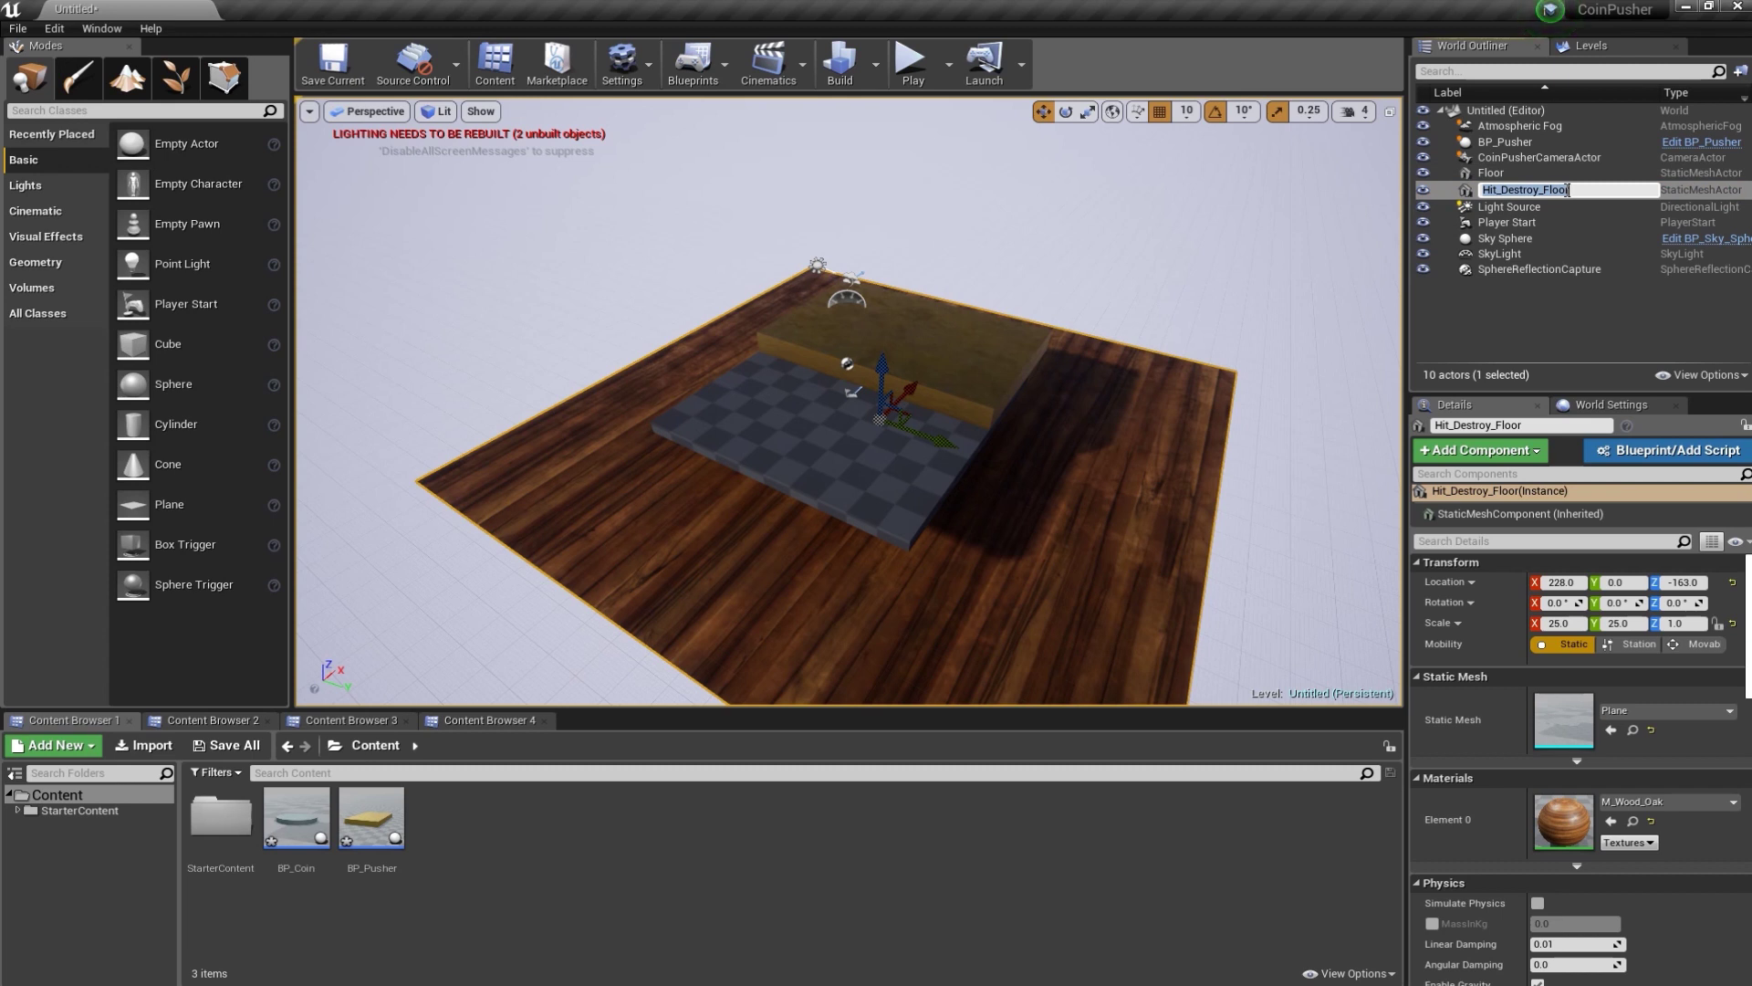
{"action": "left_click", "coordinate": [1563, 309]}
{"action": "left_click", "coordinate": [1563, 309]}
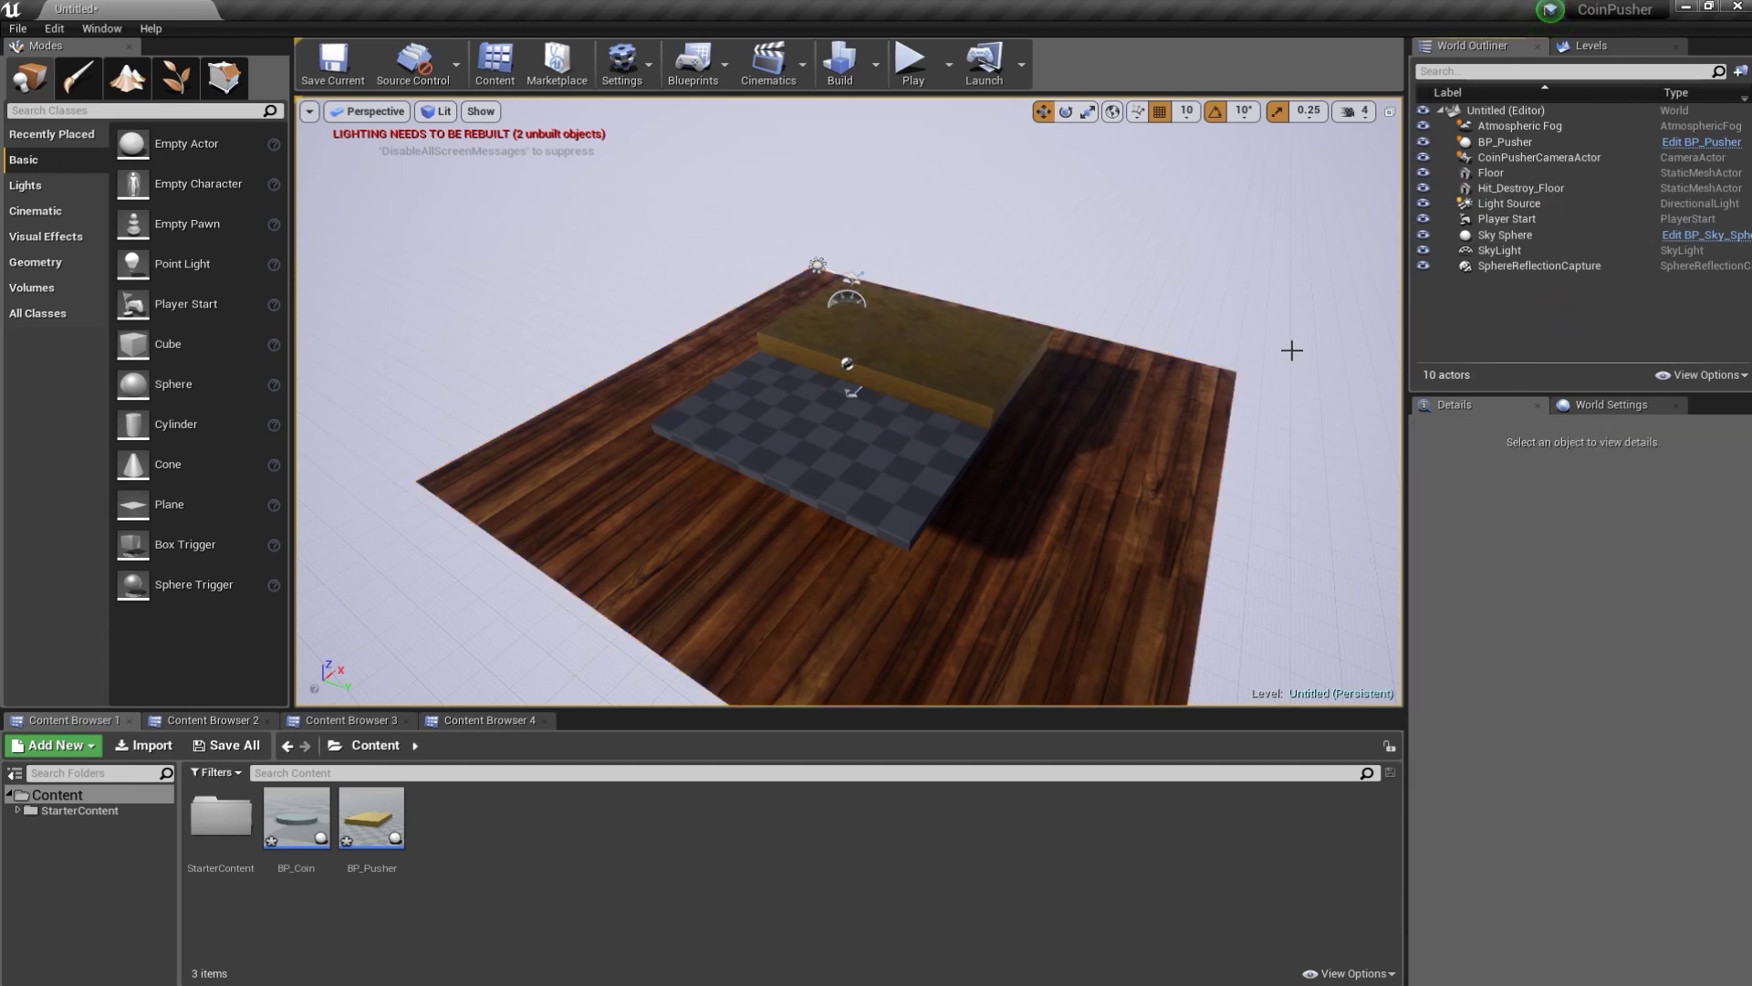
{"action": "double_click", "coordinate": [297, 817]}
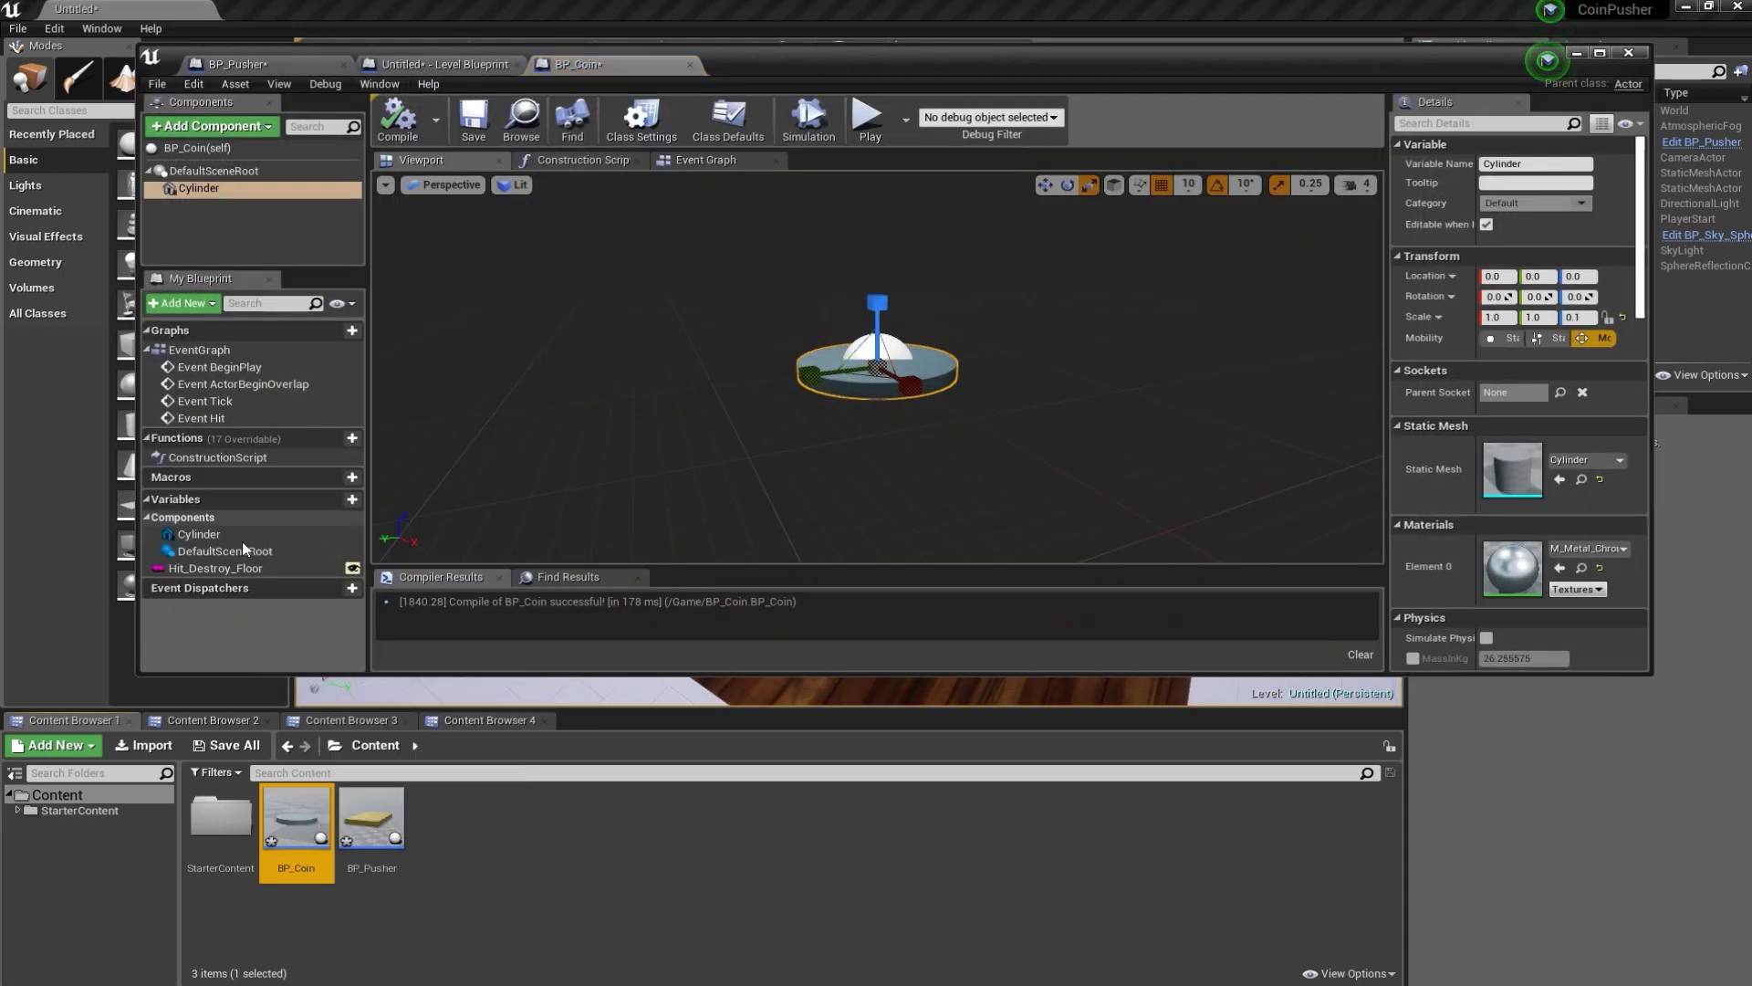
- Paste Hit_Destroy_Floor as the default value of BP_Coin's Hit_Destroy_Floor string variable, then minimize the editor
{"action": "left_click", "coordinate": [244, 569]}
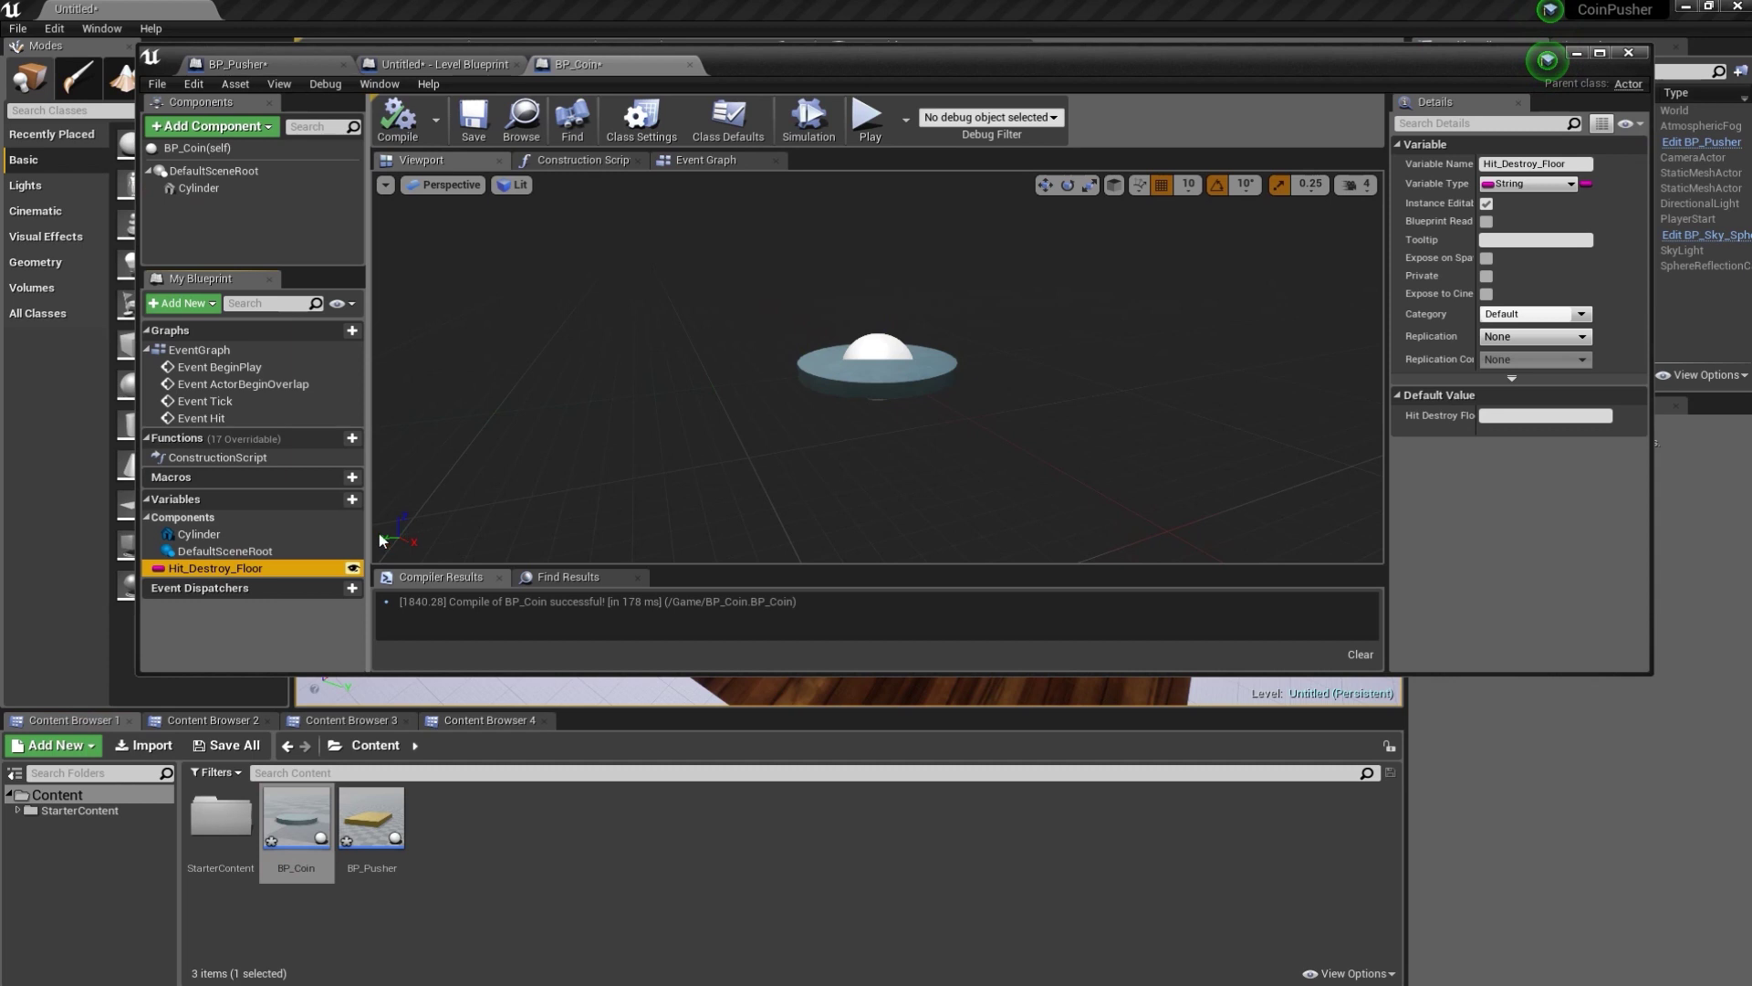
{"action": "left_click", "coordinate": [1498, 417]}
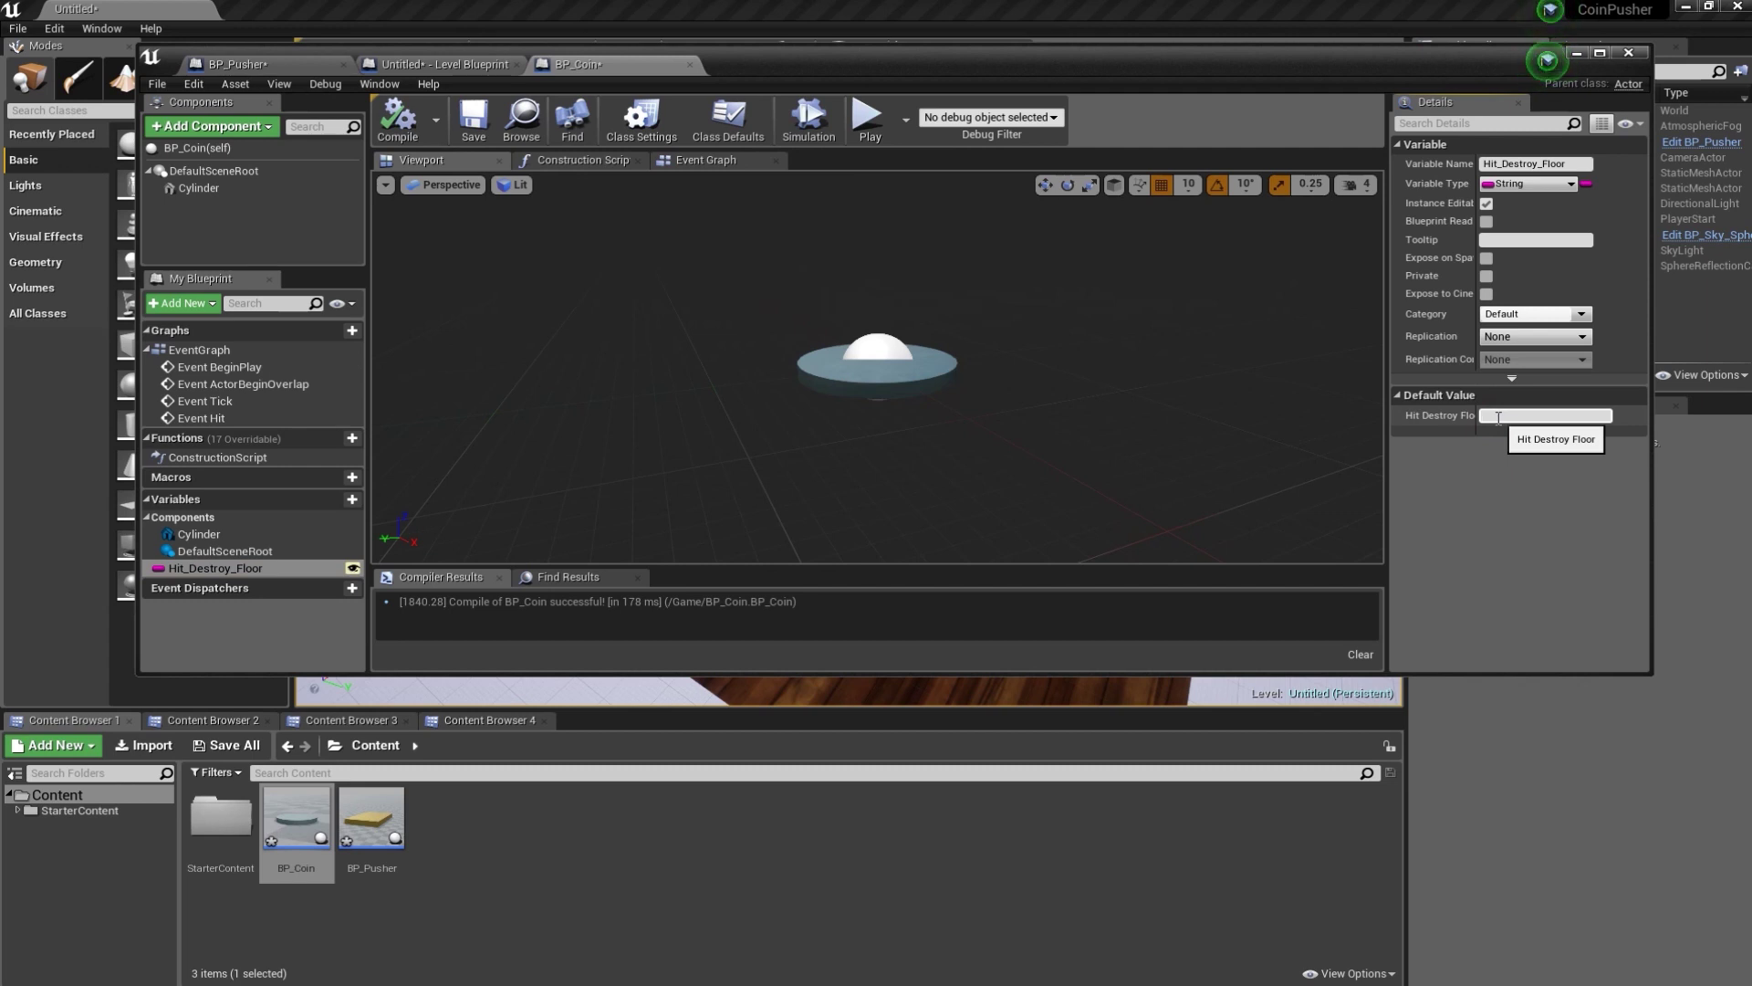
{"action": "type", "text": "Hit_Destroy_Floor"}
{"action": "key", "text": "Return"}
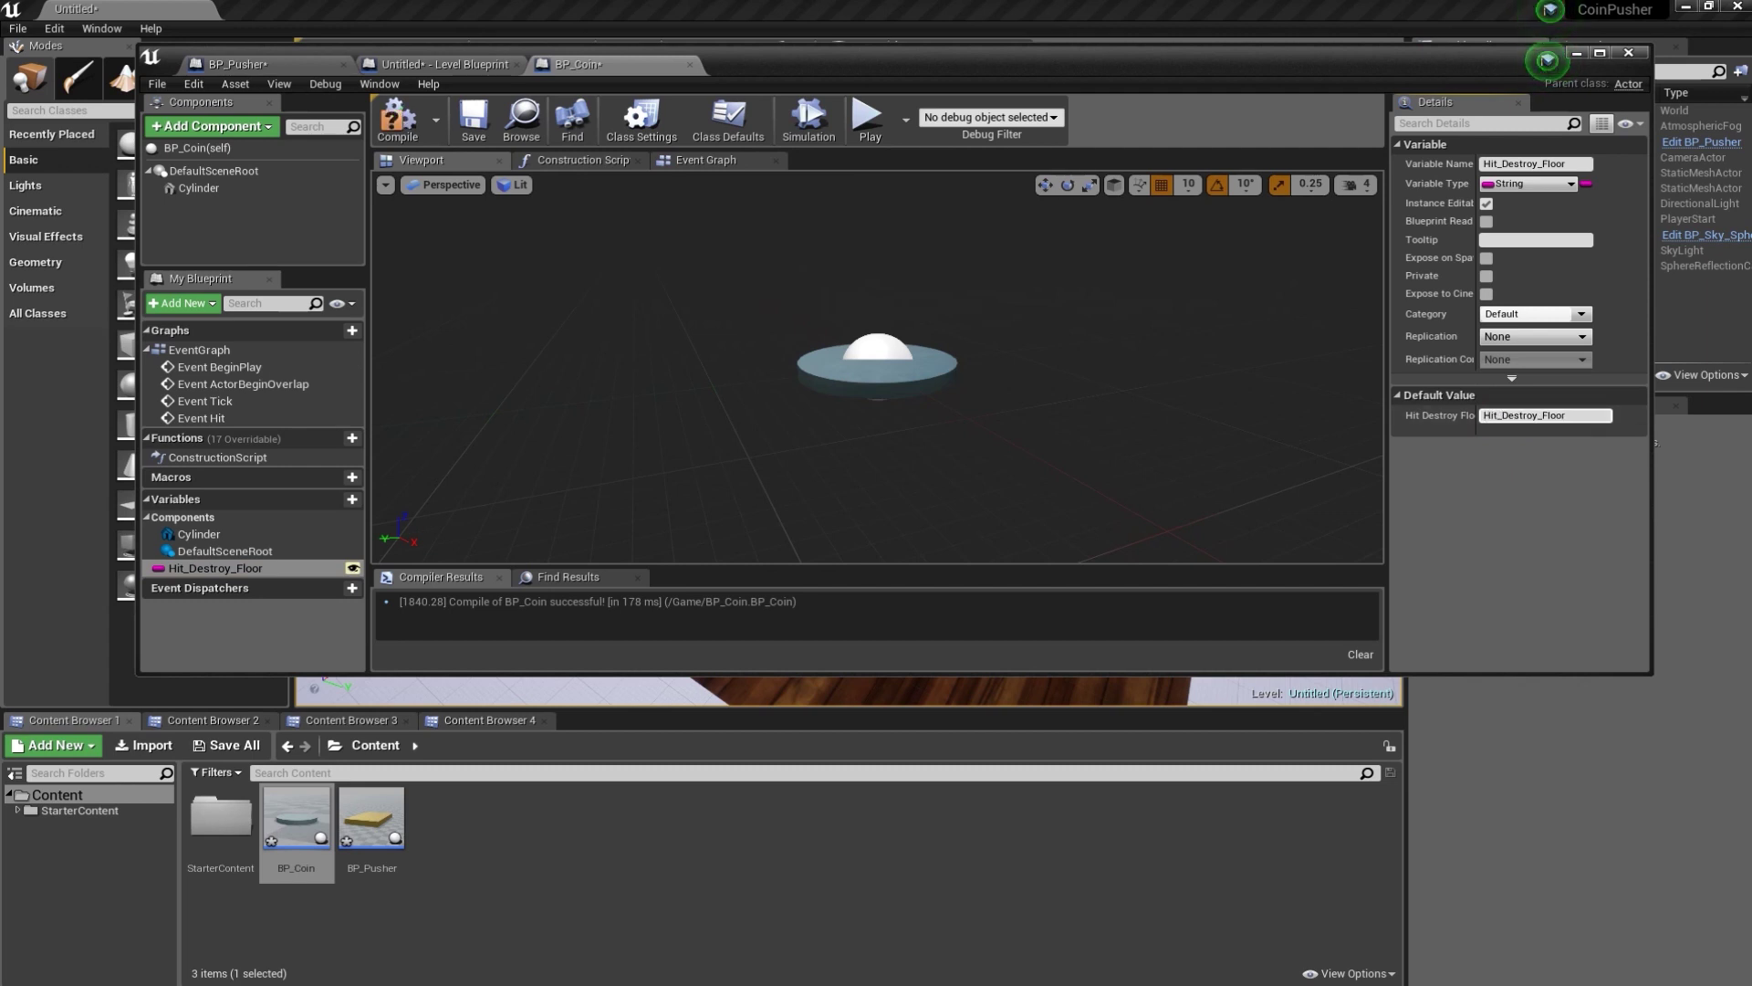
{"action": "left_click", "coordinate": [1547, 61]}
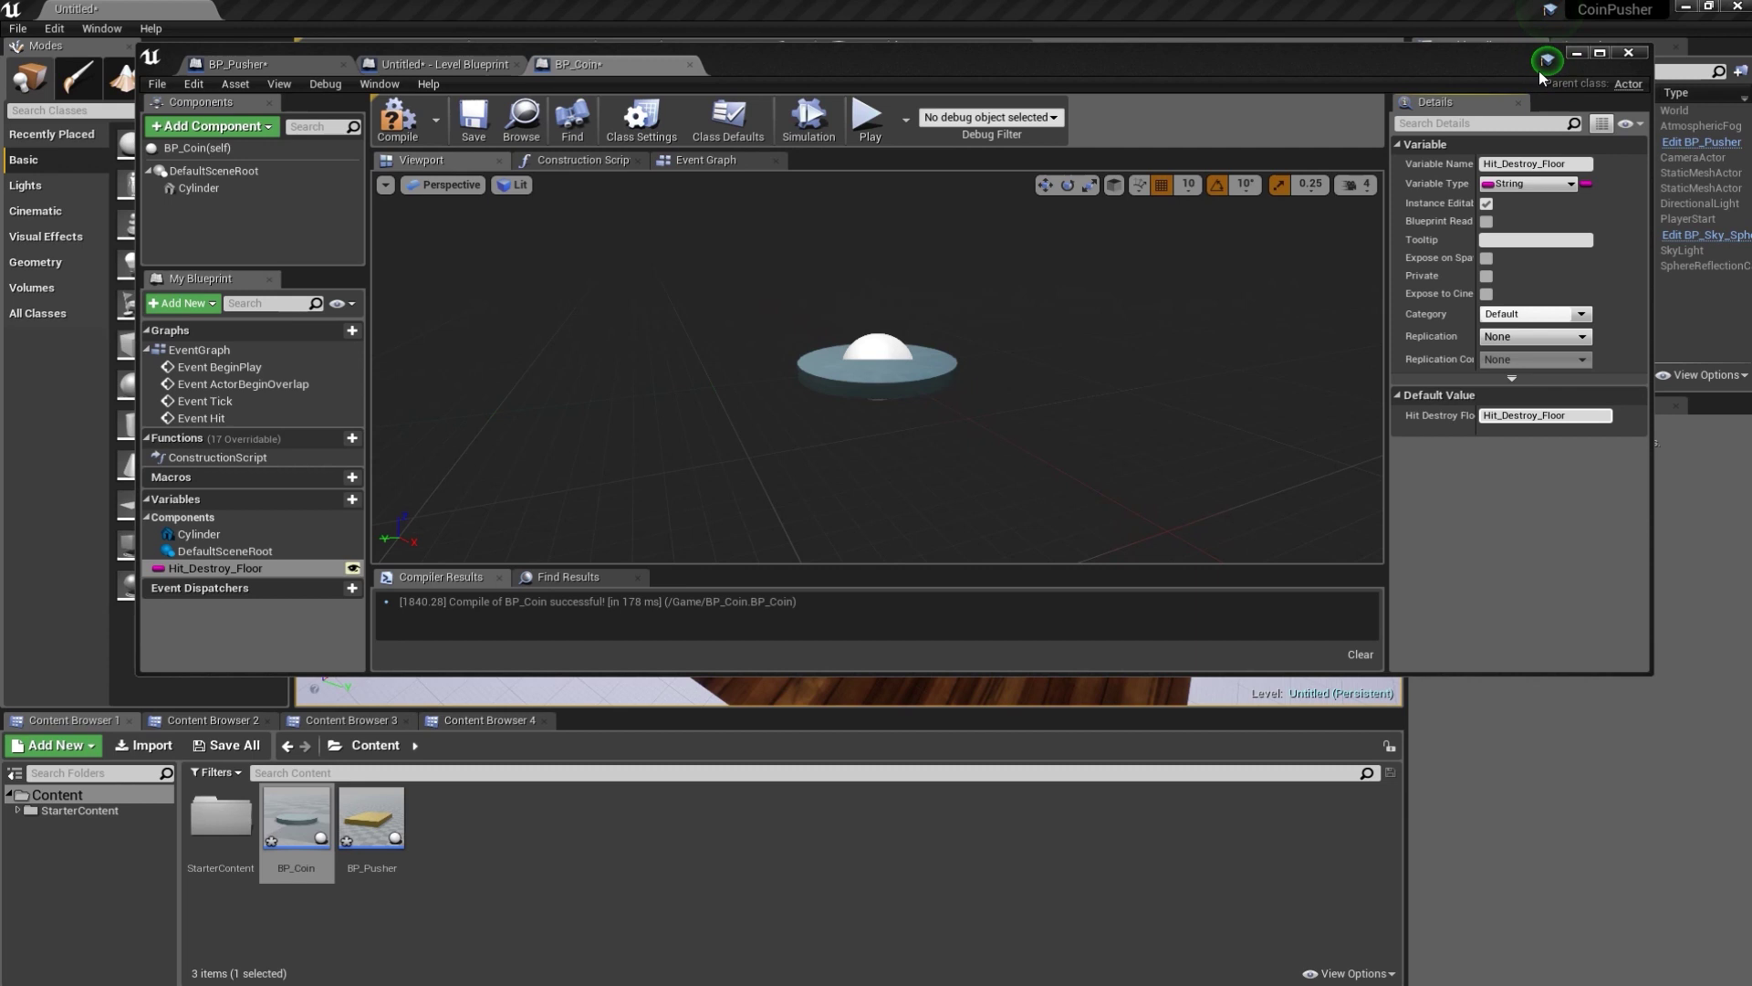
{"action": "left_click", "coordinate": [1576, 52]}
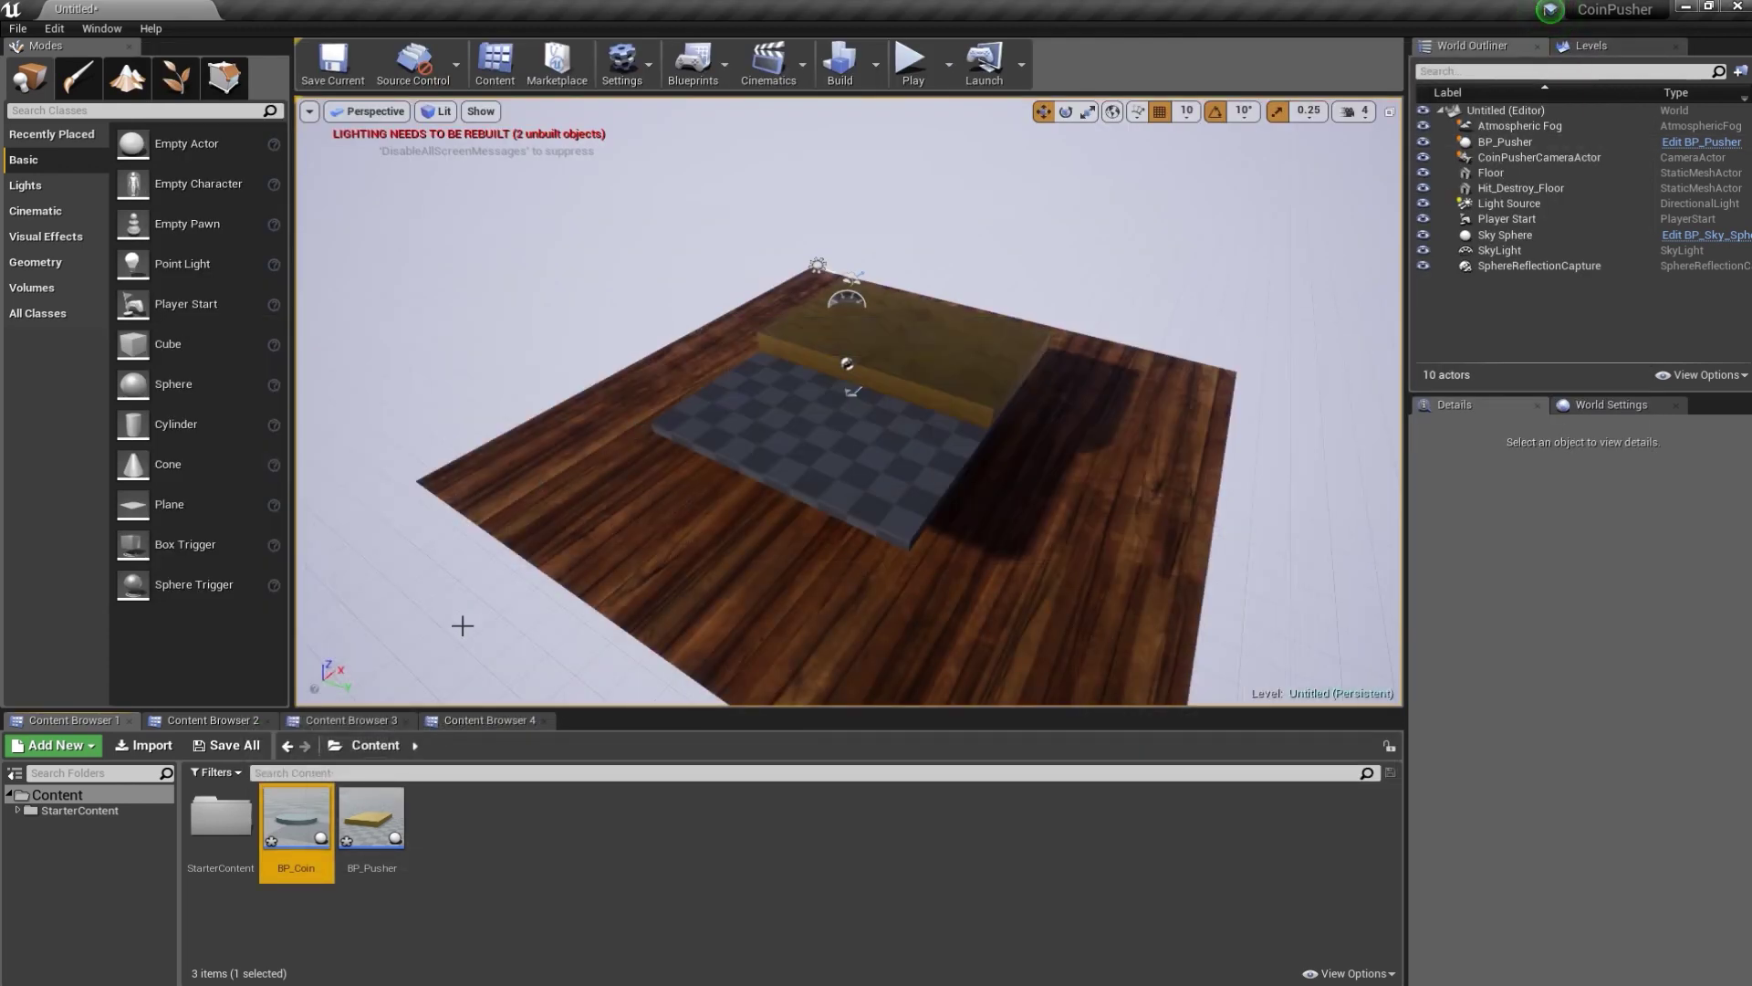
- Create an Actor-based Blueprint Class named BP_CoinSpawner in Content and open it
{"action": "left_click", "coordinate": [480, 879]}
{"action": "right_click", "coordinate": [484, 822]}
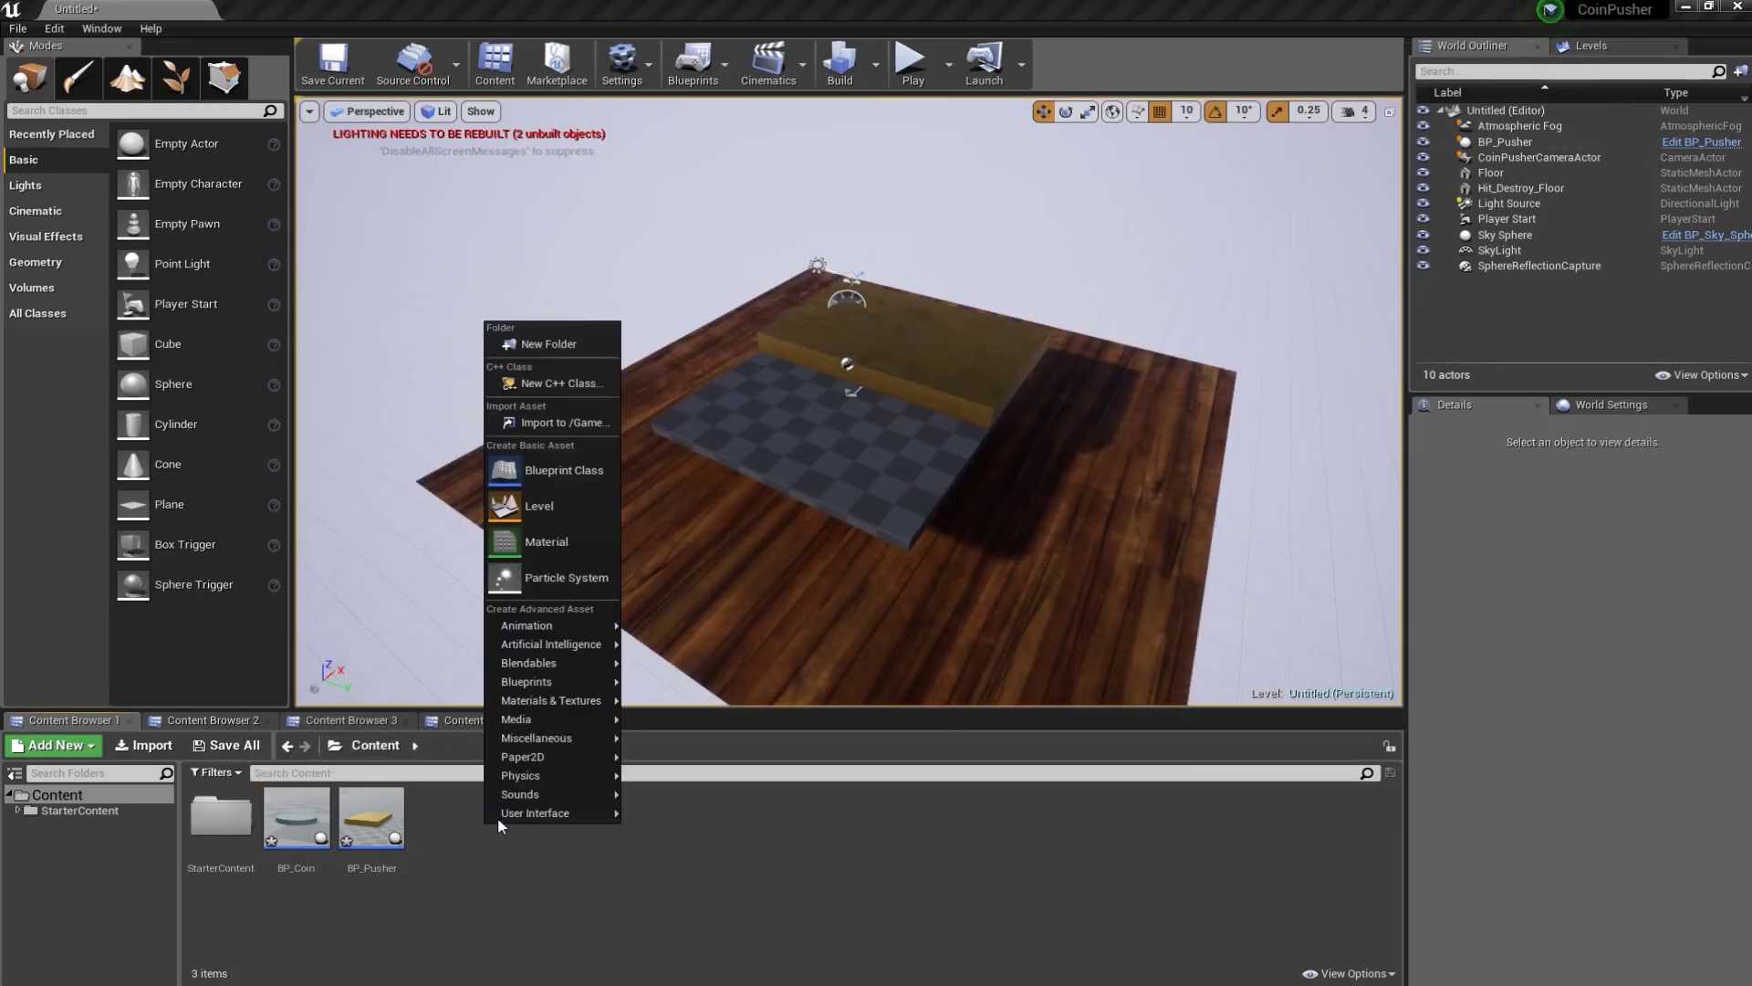
{"action": "left_click", "coordinate": [511, 471]}
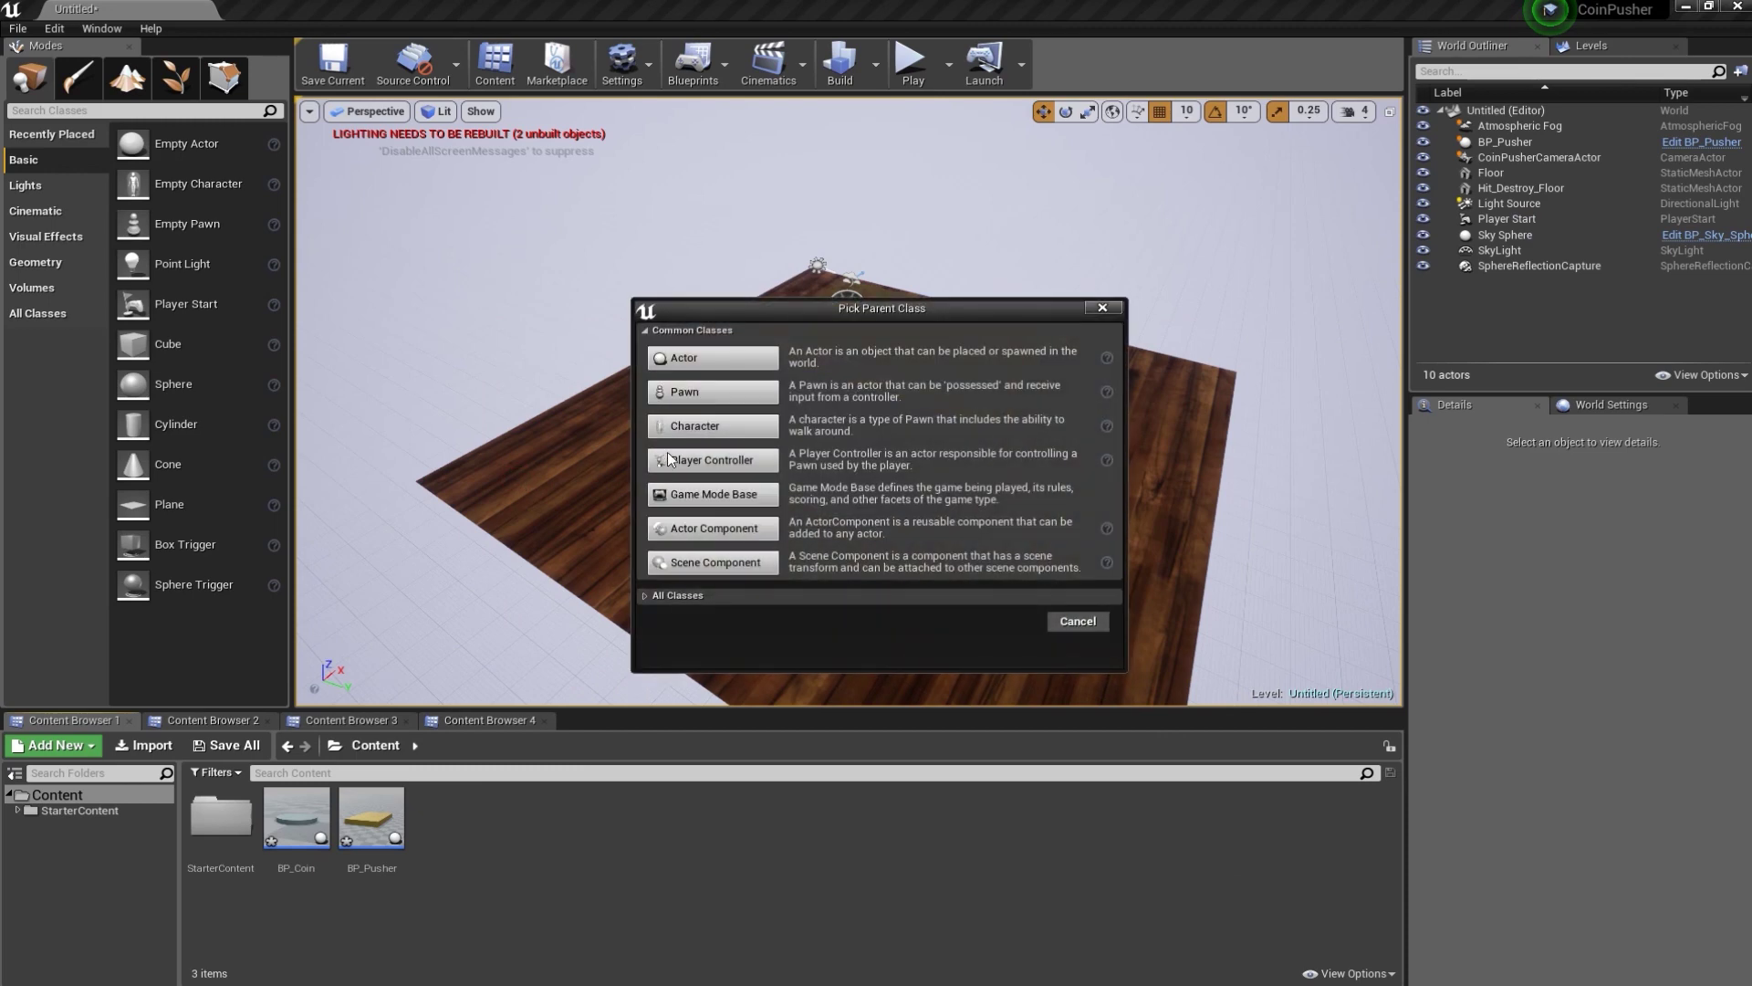
{"action": "left_click", "coordinate": [711, 359]}
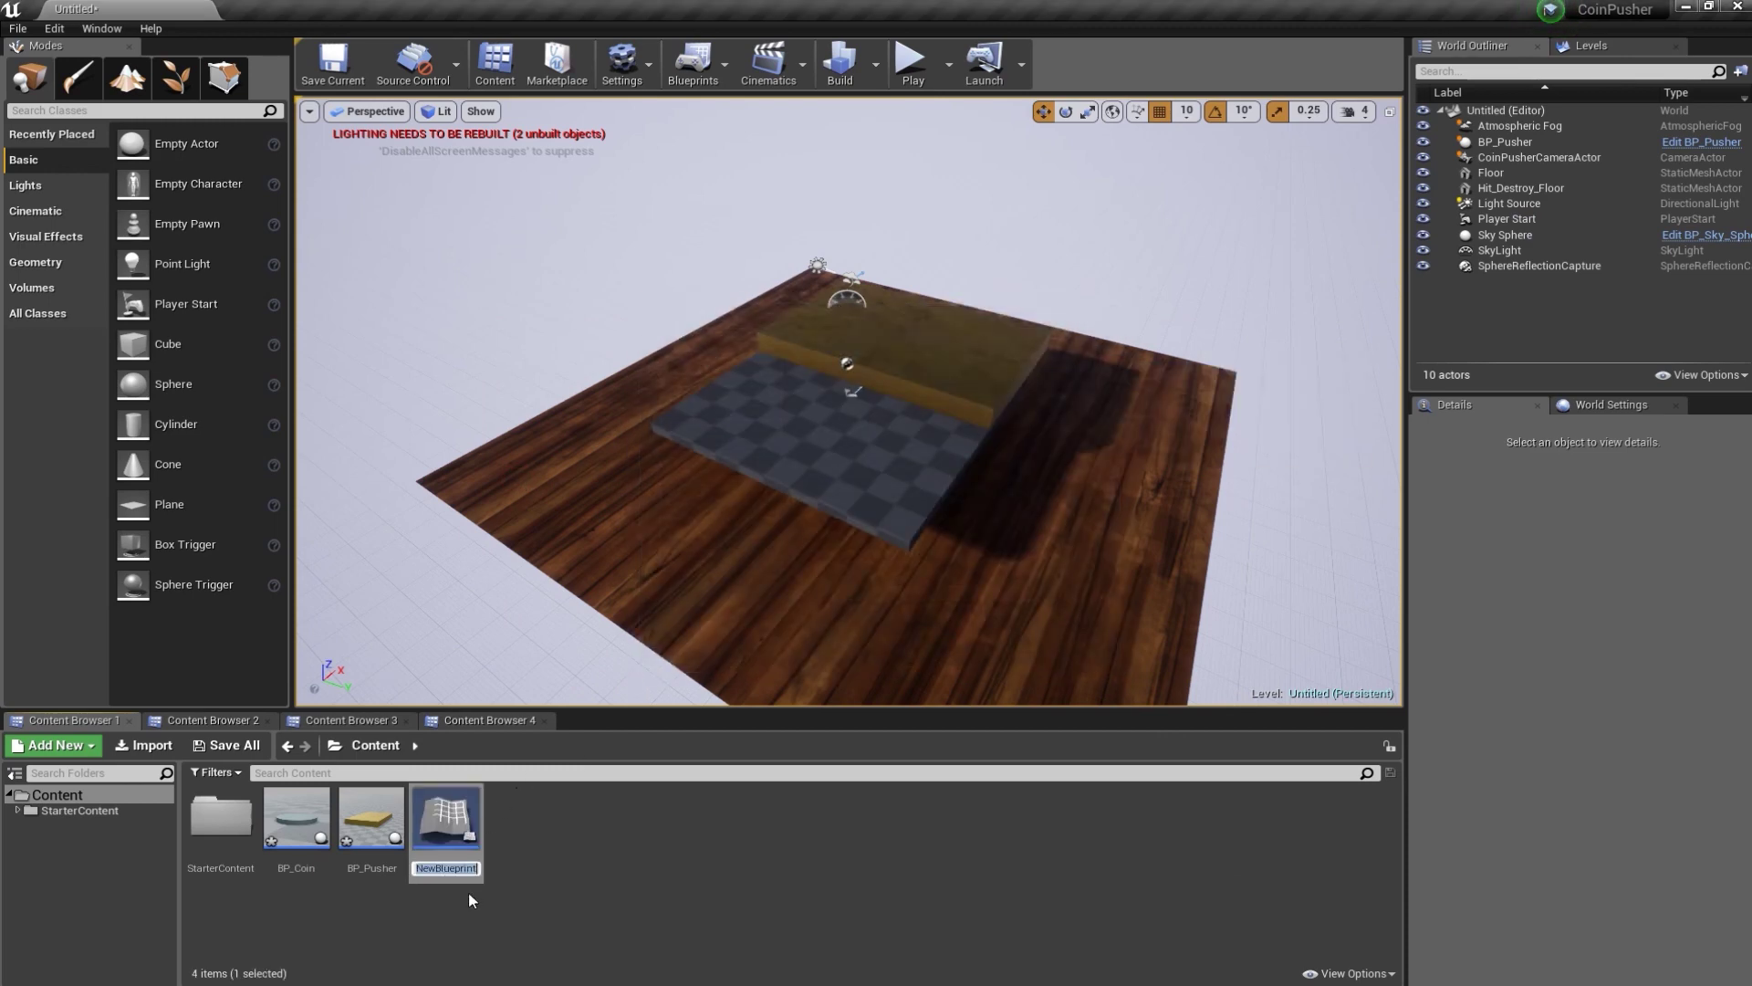
{"action": "type", "text": "BP_C"}
{"action": "type", "text": "oin"}
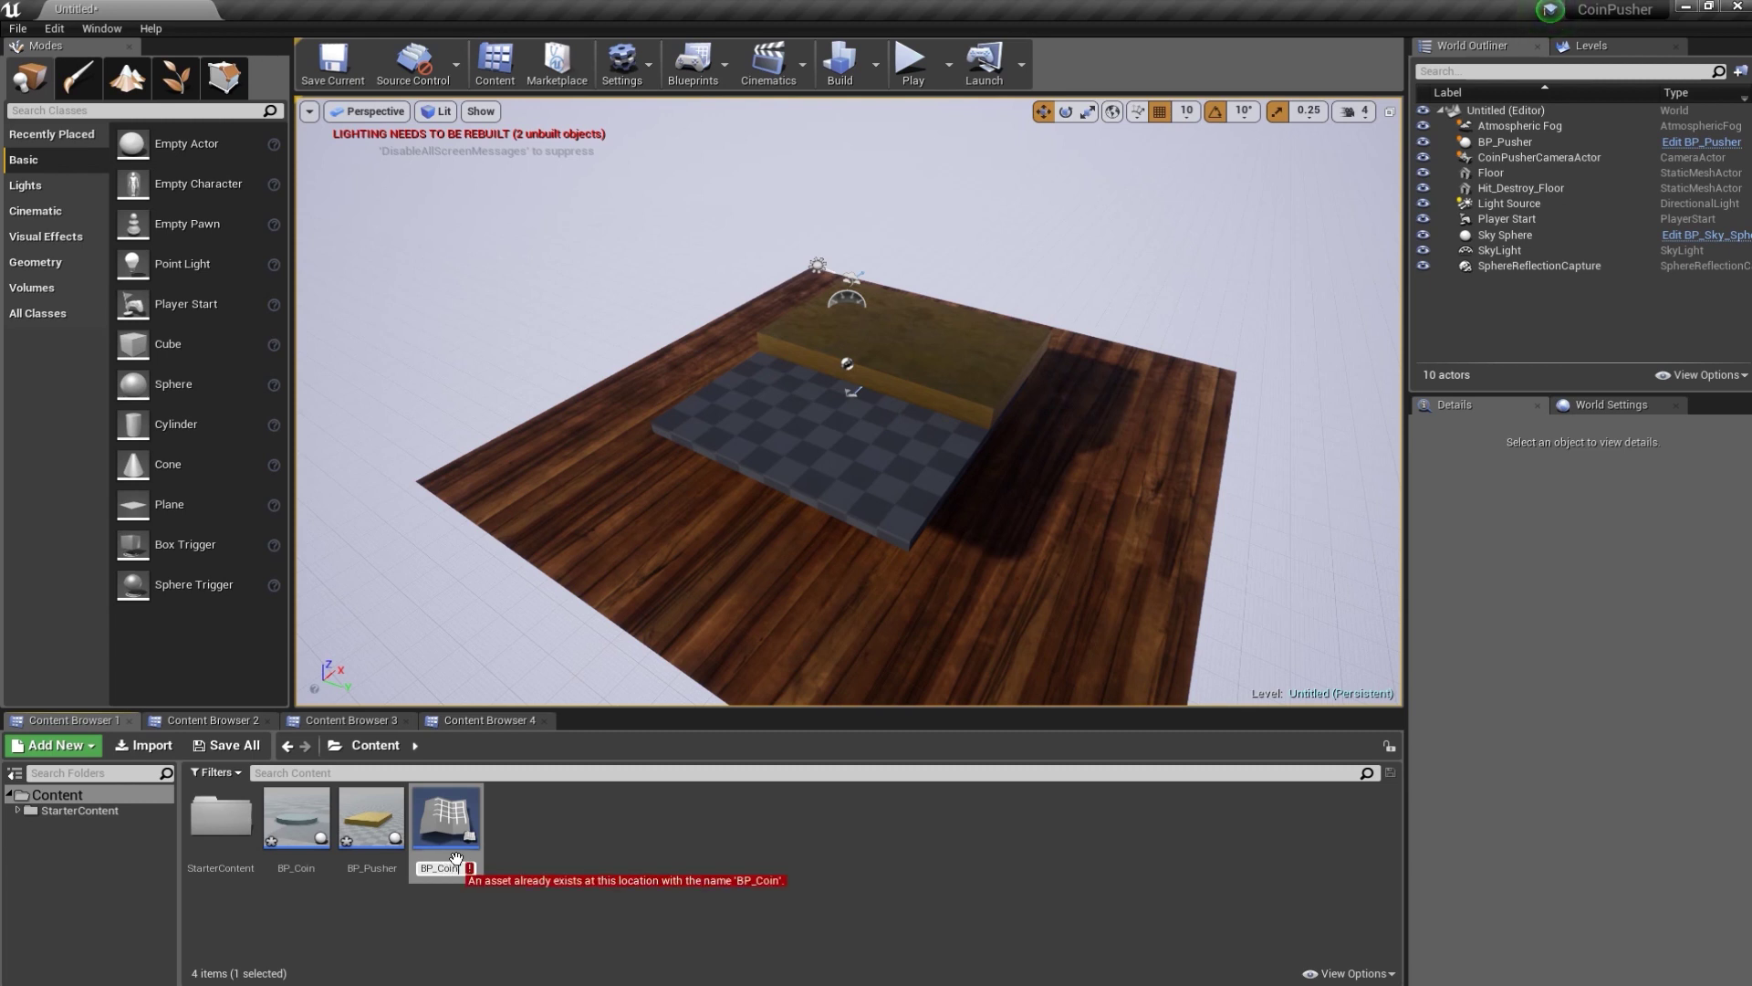
{"action": "type", "text": "Spawner"}
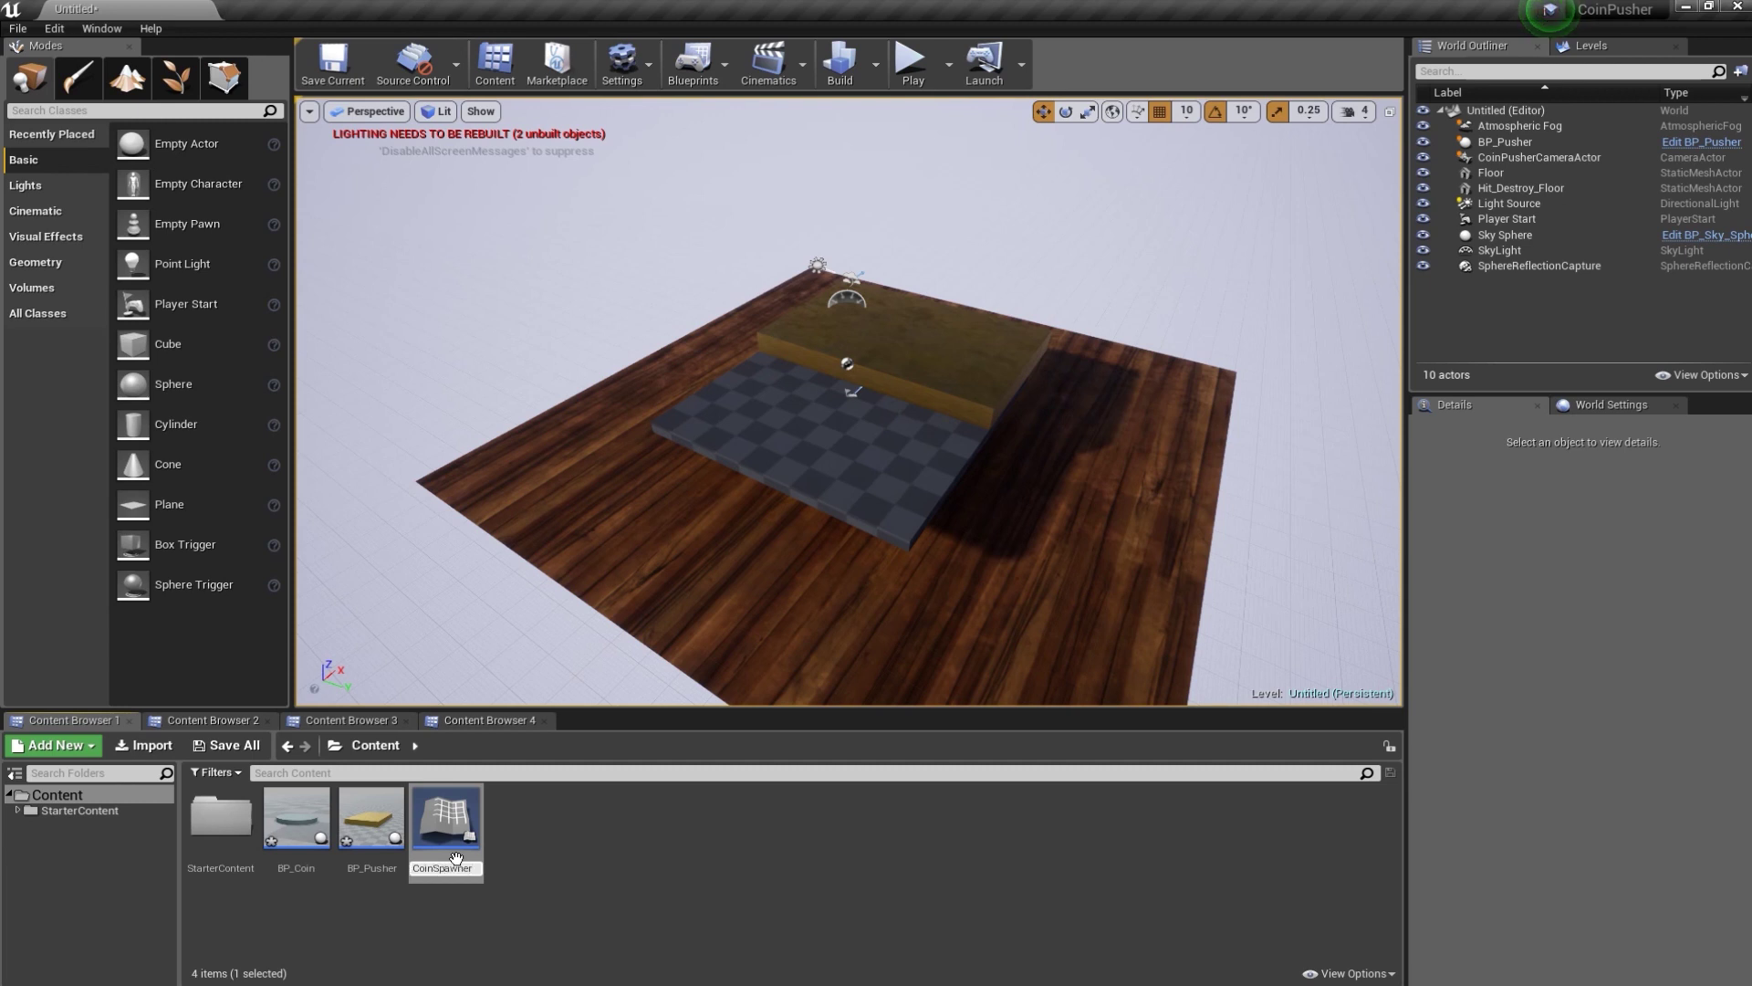
{"action": "key", "text": "Return"}
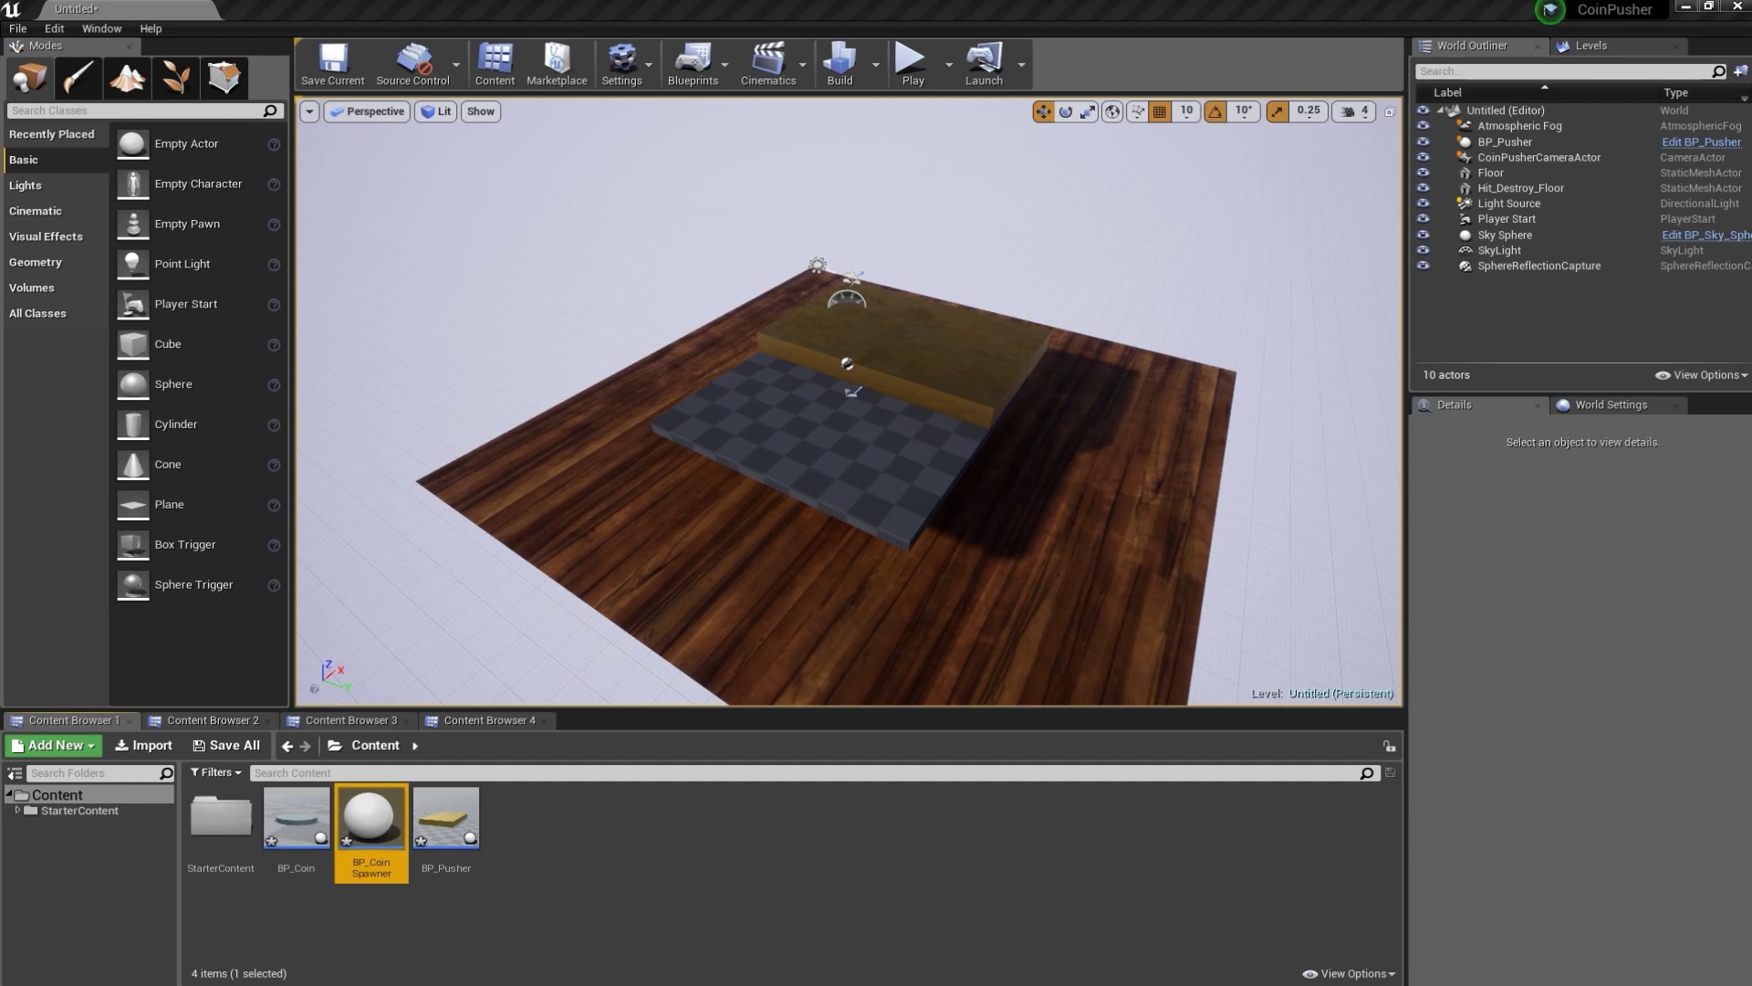
{"action": "double_click", "coordinate": [371, 822]}
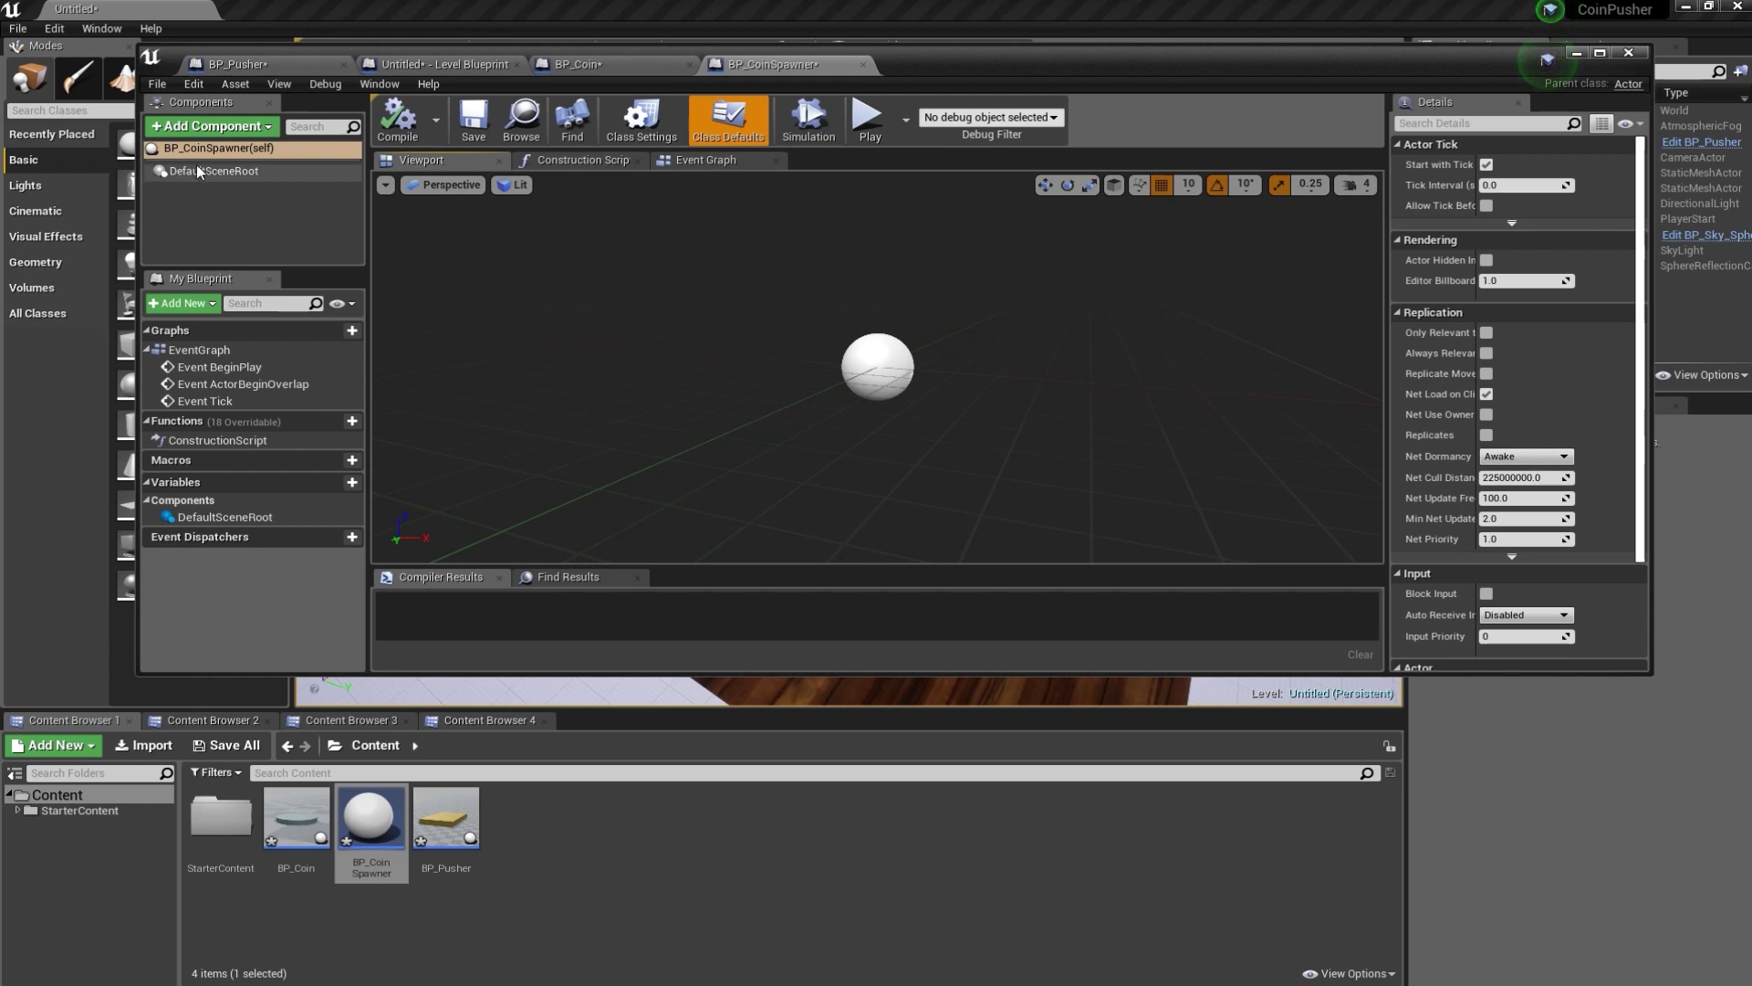
- Add a Sphere component to BP_CoinSpawner, raise it to Z 120, and compile
{"action": "left_click", "coordinate": [205, 128]}
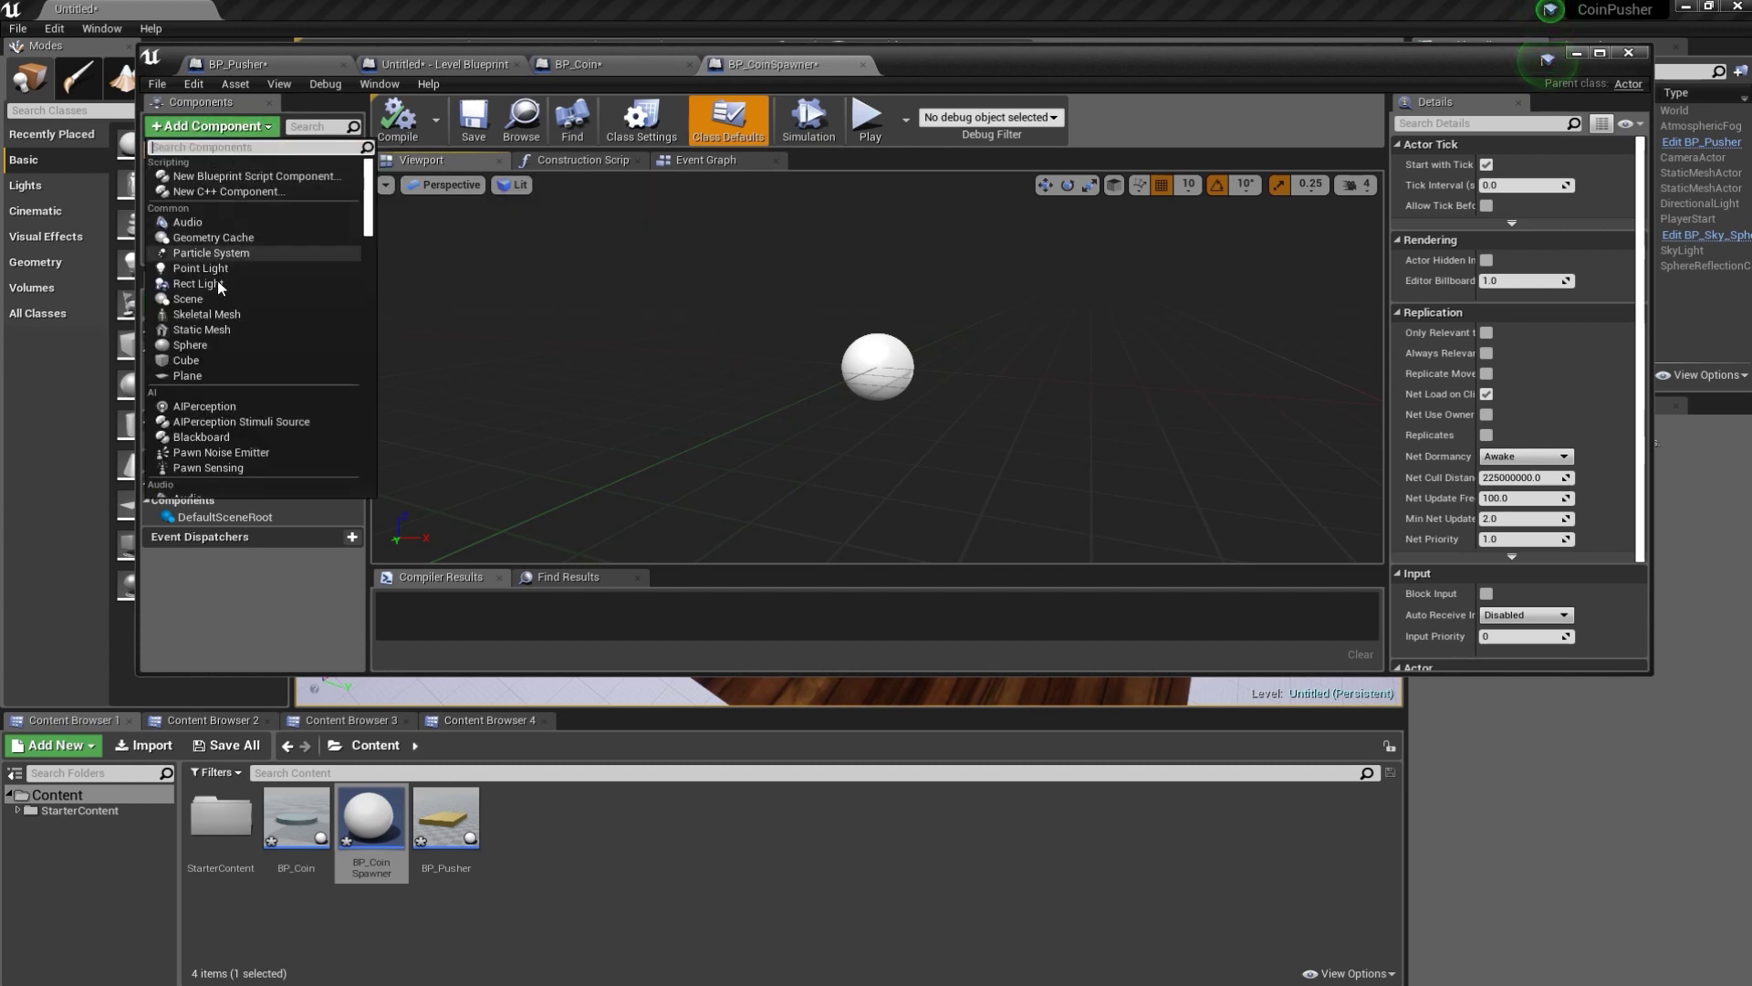
{"action": "left_click", "coordinate": [203, 347]}
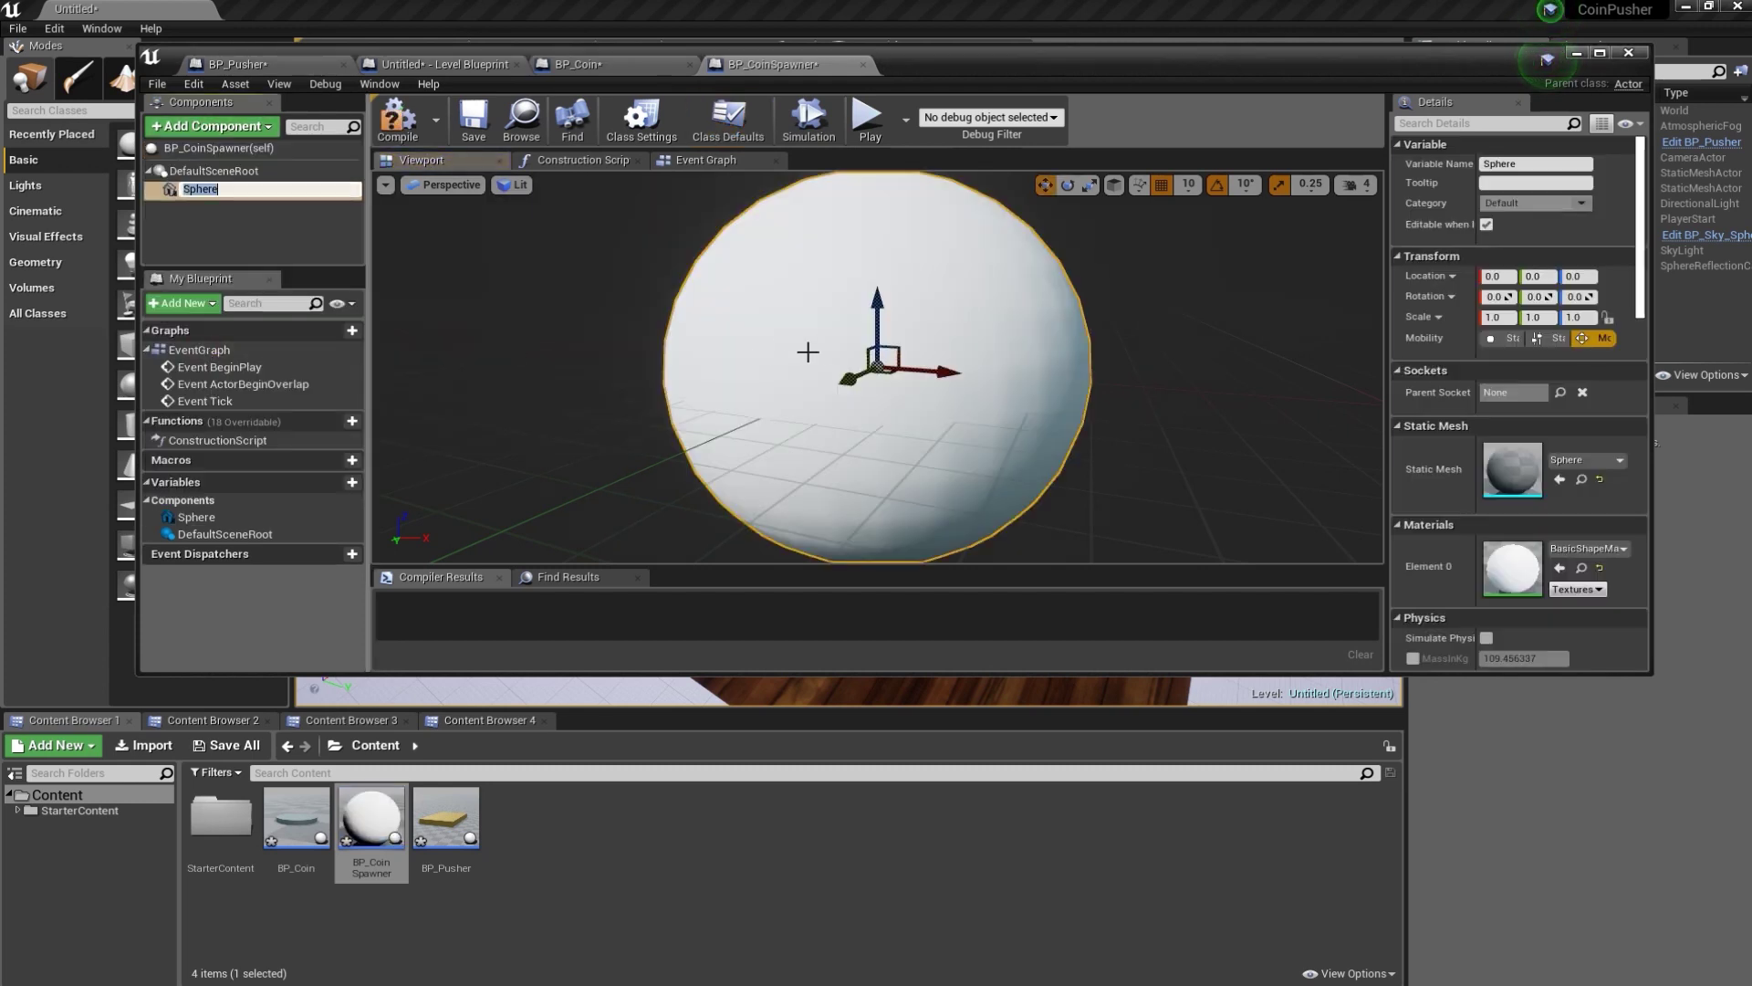
{"action": "scroll", "coordinate": [827, 352], "scroll_direction": "down", "scroll_amount": 3}
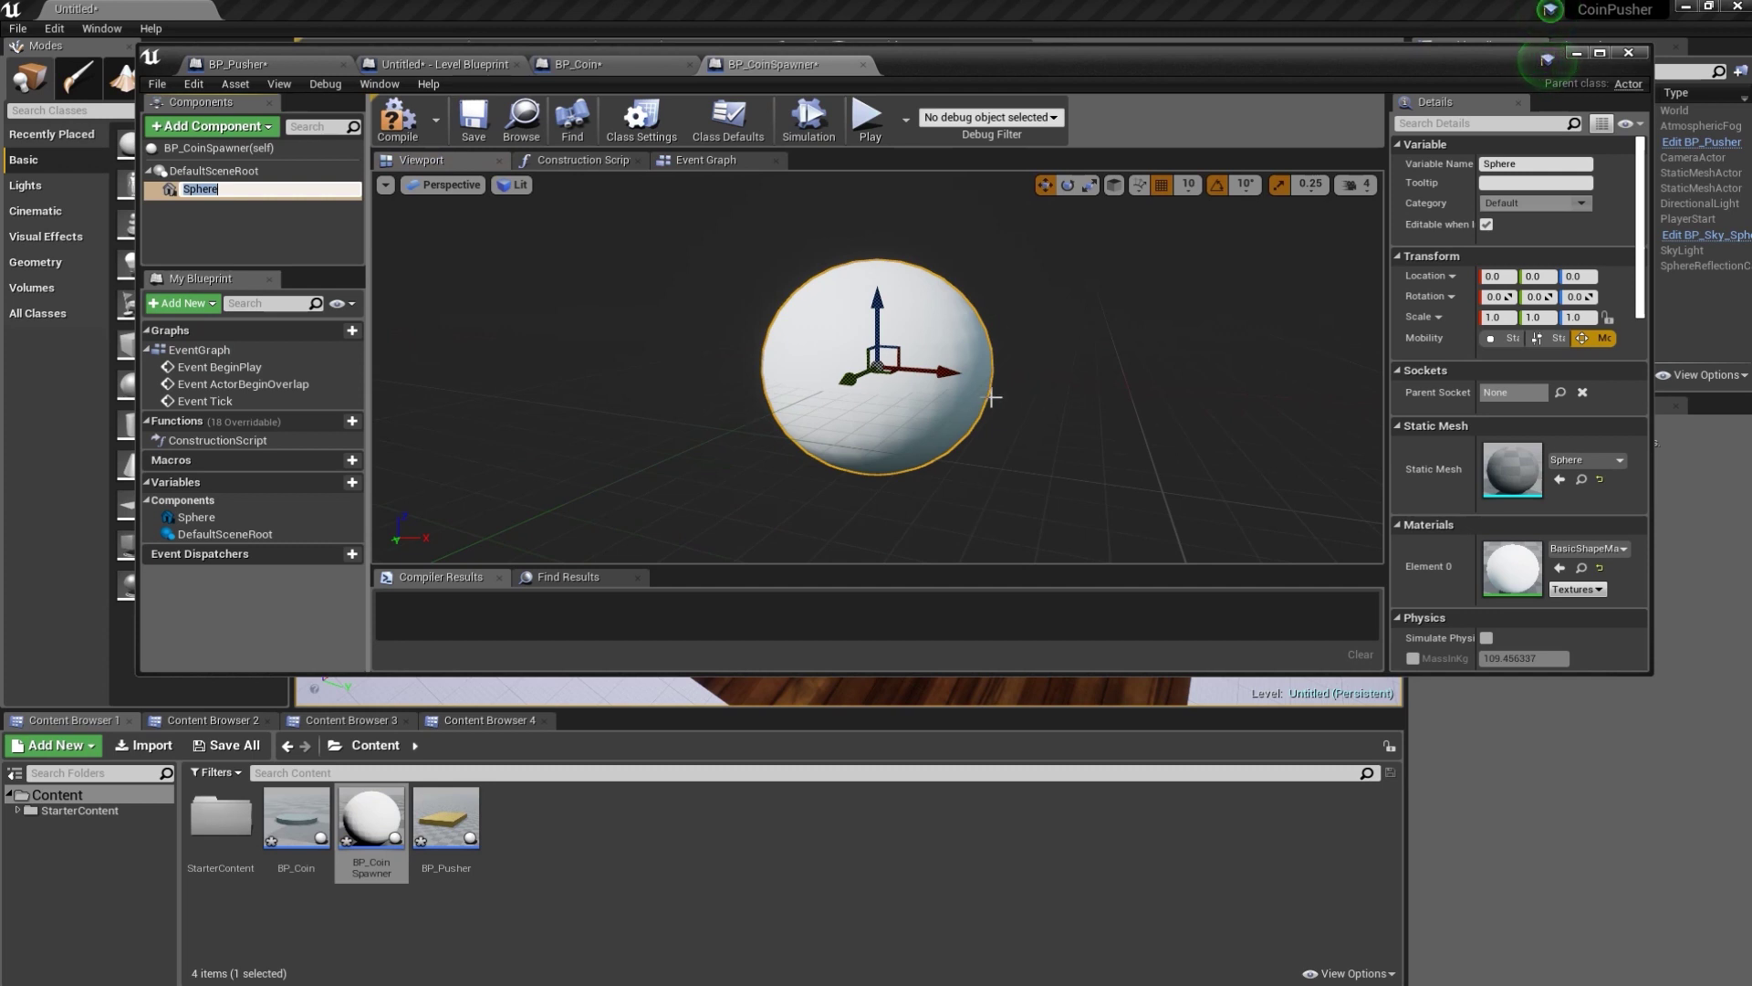
{"action": "scroll", "coordinate": [993, 398], "scroll_direction": "down", "scroll_amount": 3}
{"action": "left_click_drag", "start_coordinate": [879, 310], "coordinate": [878, 190]}
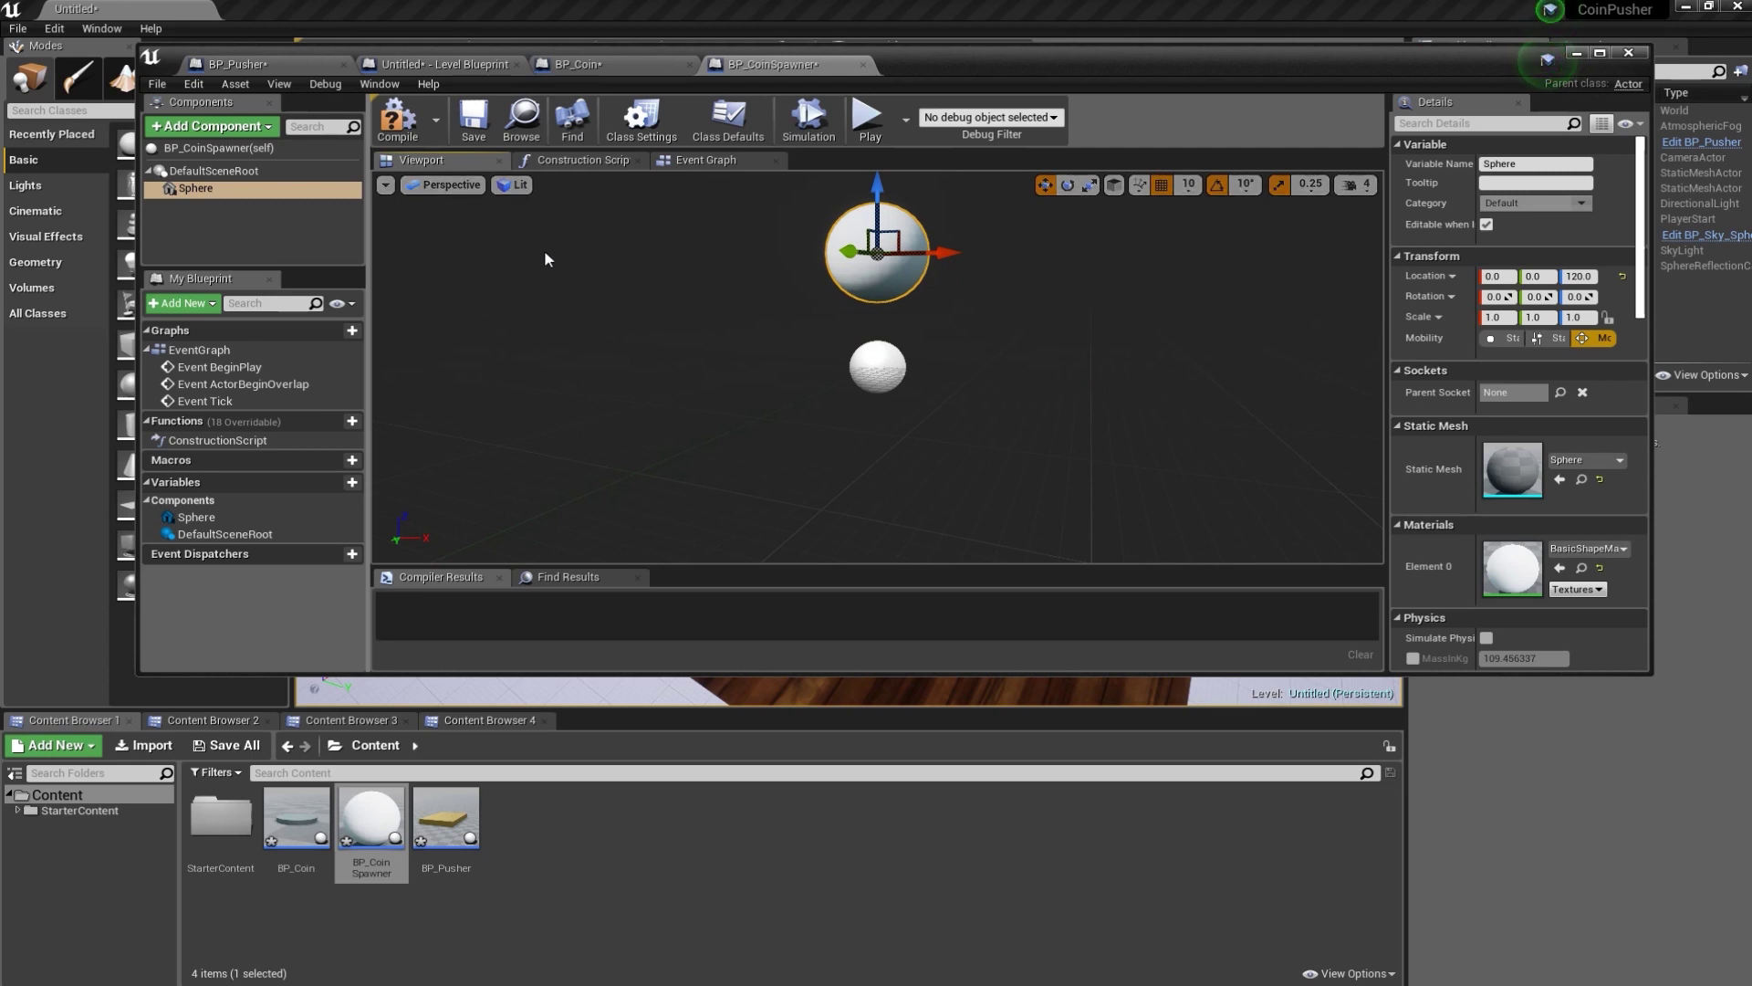
{"action": "left_click", "coordinate": [398, 119]}
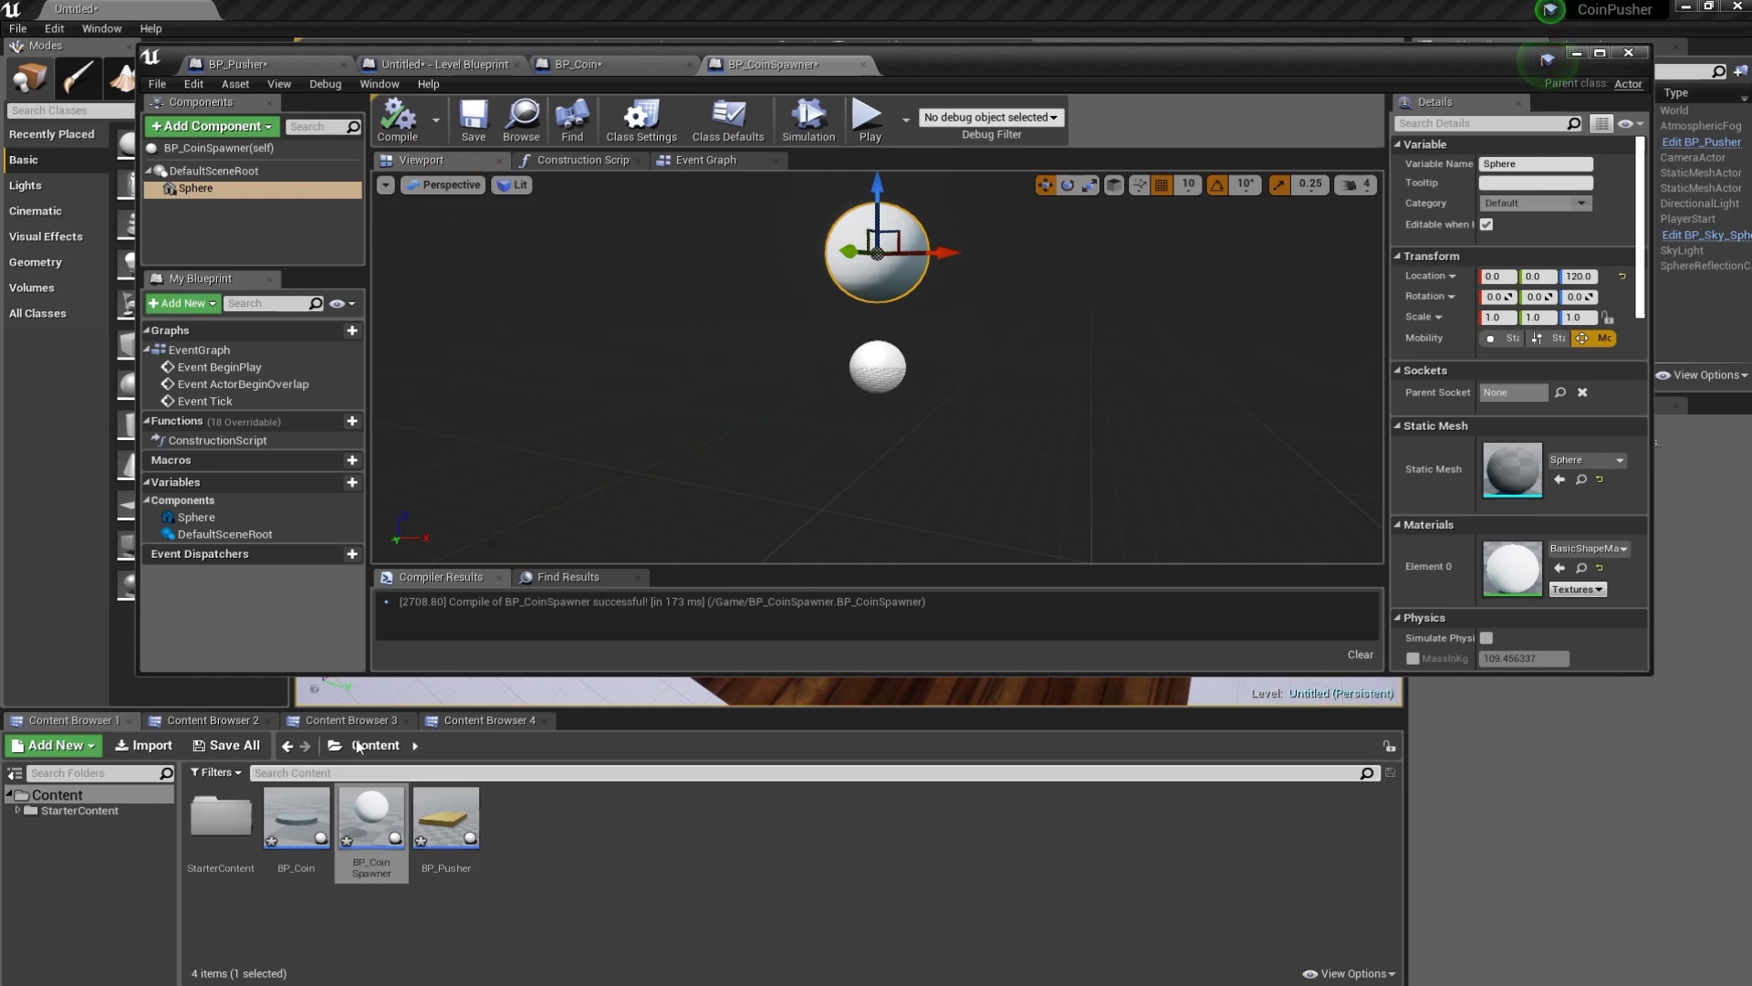
- Apply the M_Tech_Hex_Tile_Pulse material to the sphere's Element 0 and show the Event Graph
{"action": "left_click", "coordinate": [221, 716]}
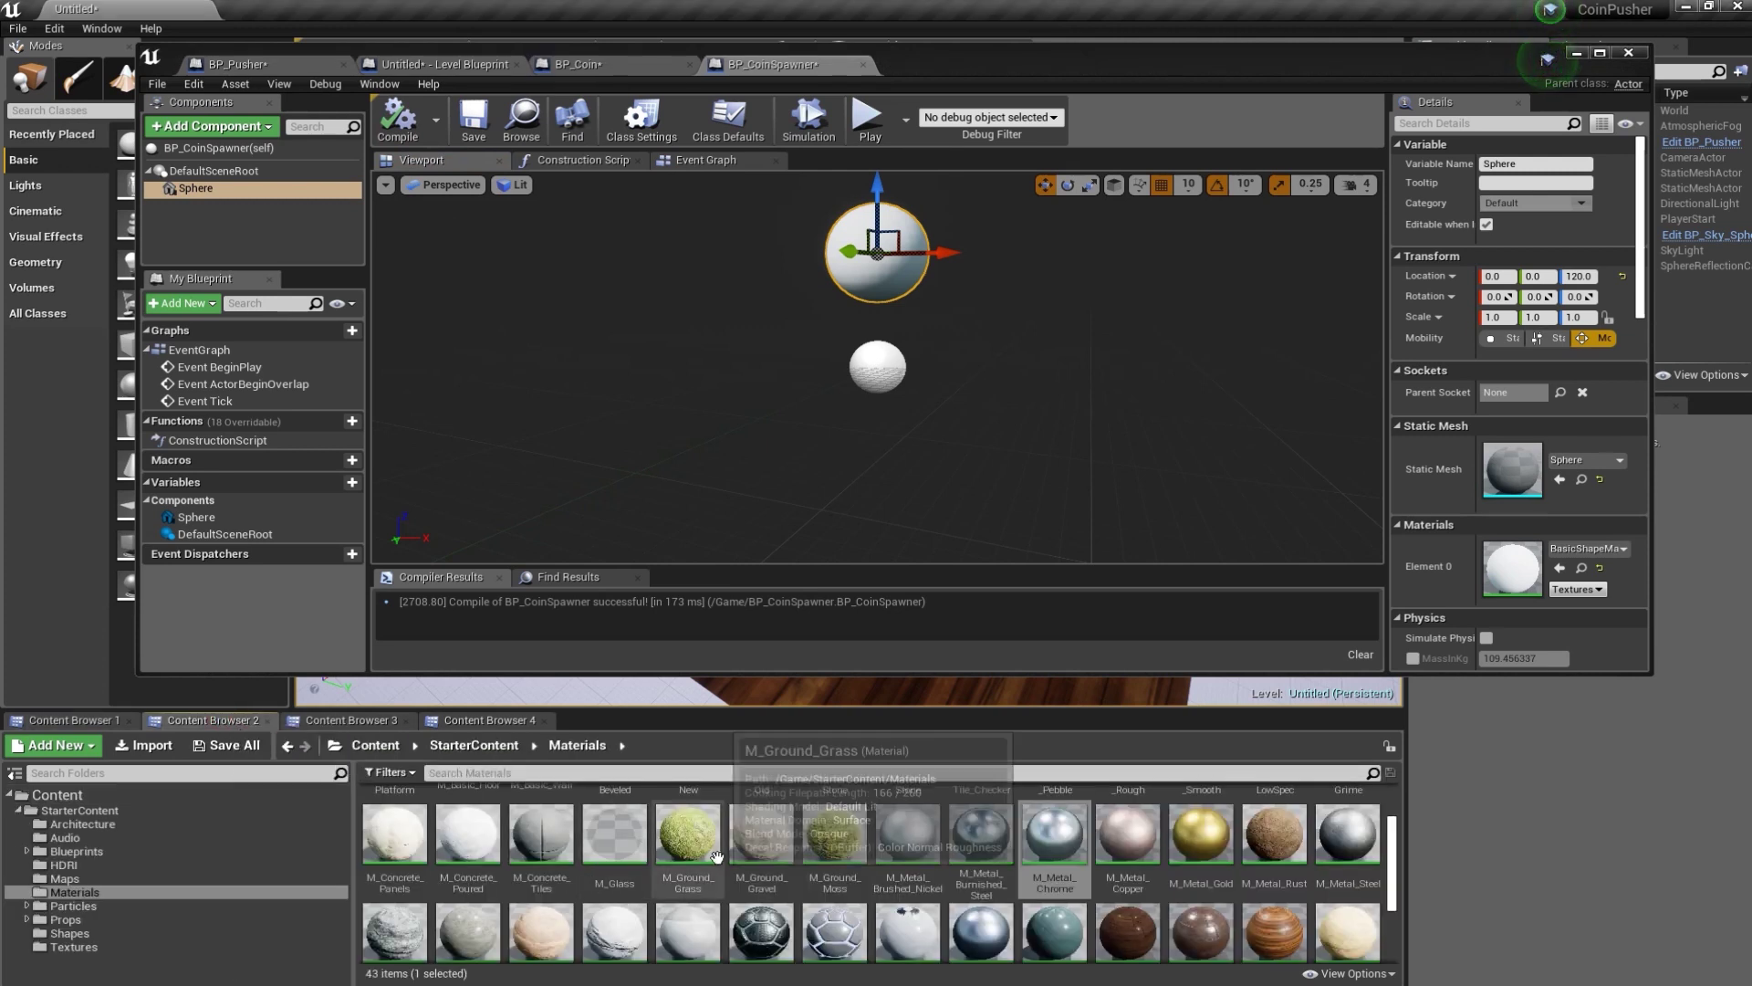
{"action": "left_click_drag", "start_coordinate": [834, 931], "coordinate": [1504, 573]}
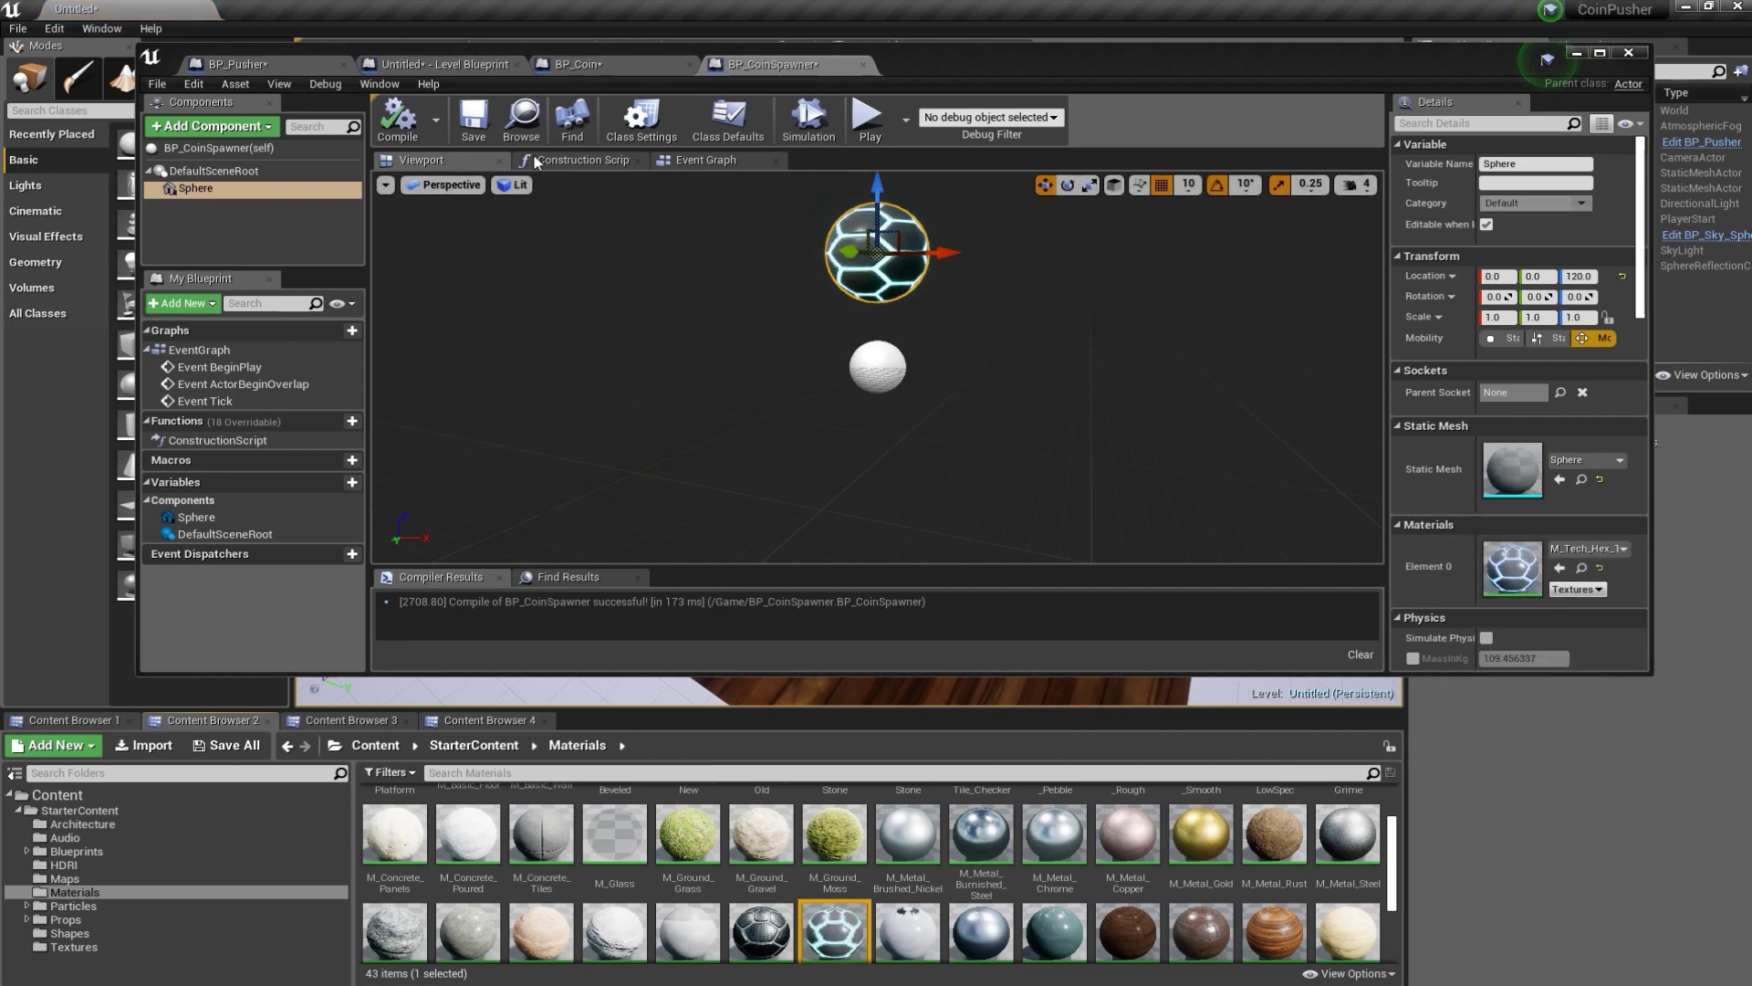
{"action": "left_click", "coordinate": [694, 163]}
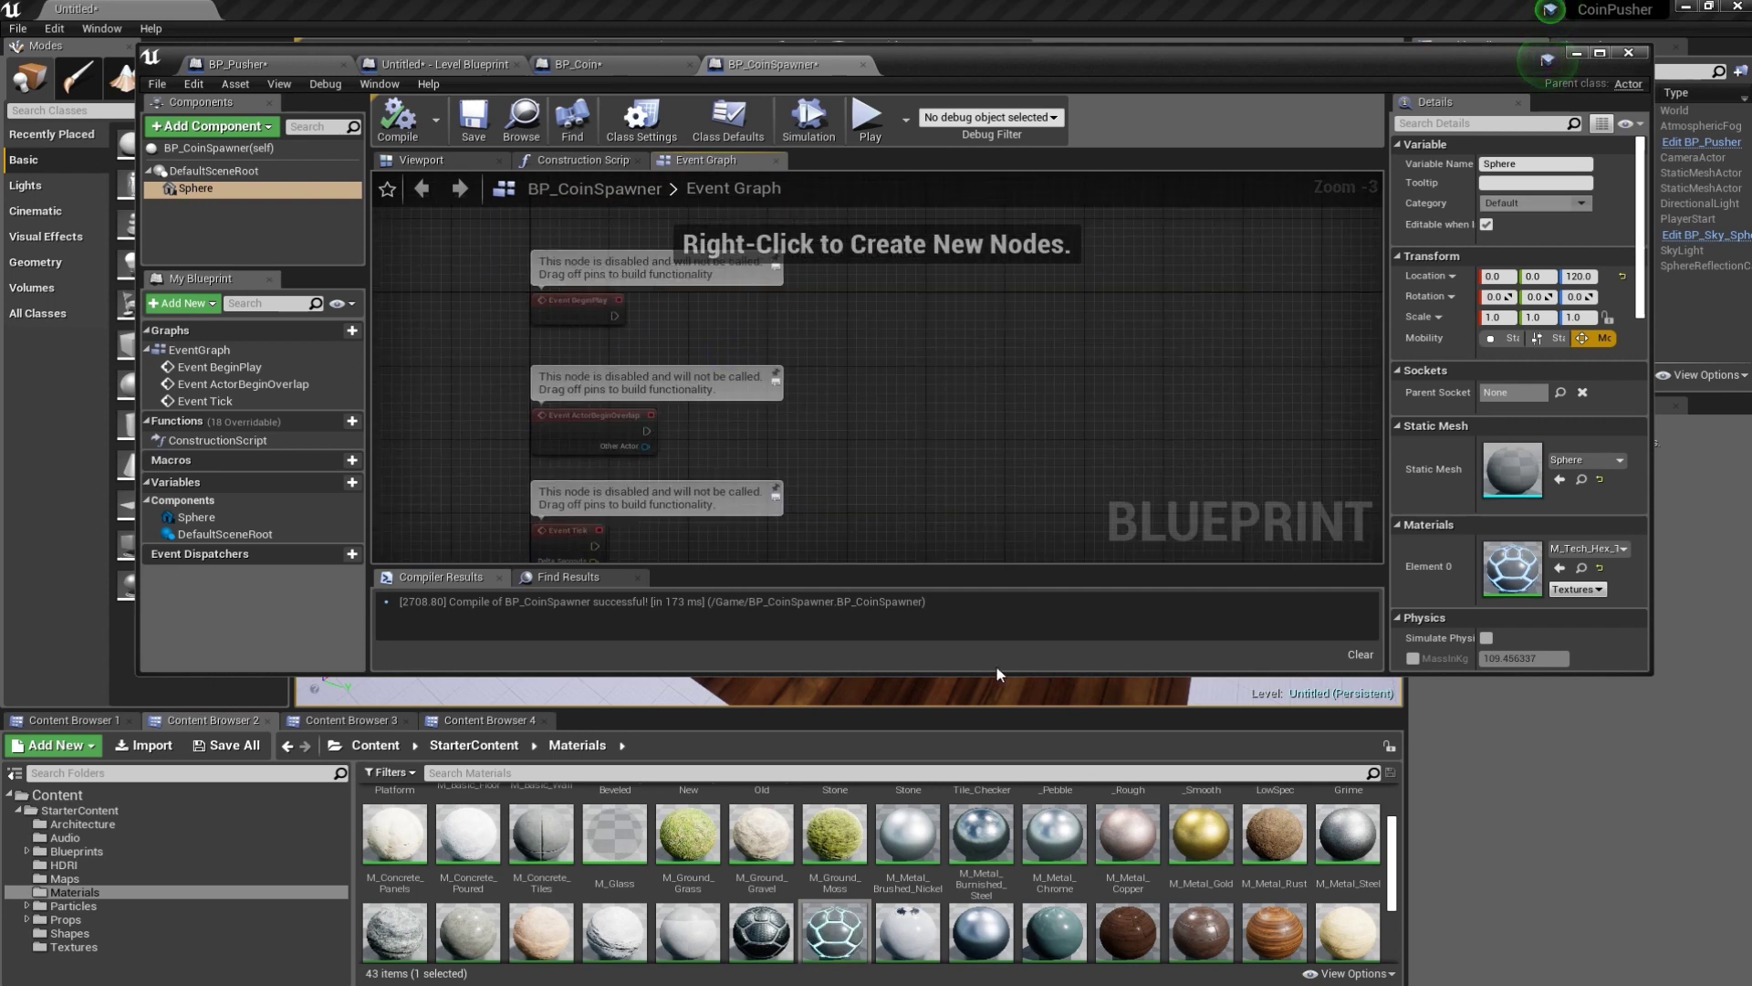
- Add a Float variable named Offset and mark it Instance Editable
{"action": "left_click_drag", "start_coordinate": [1001, 675], "coordinate": [1001, 717]}
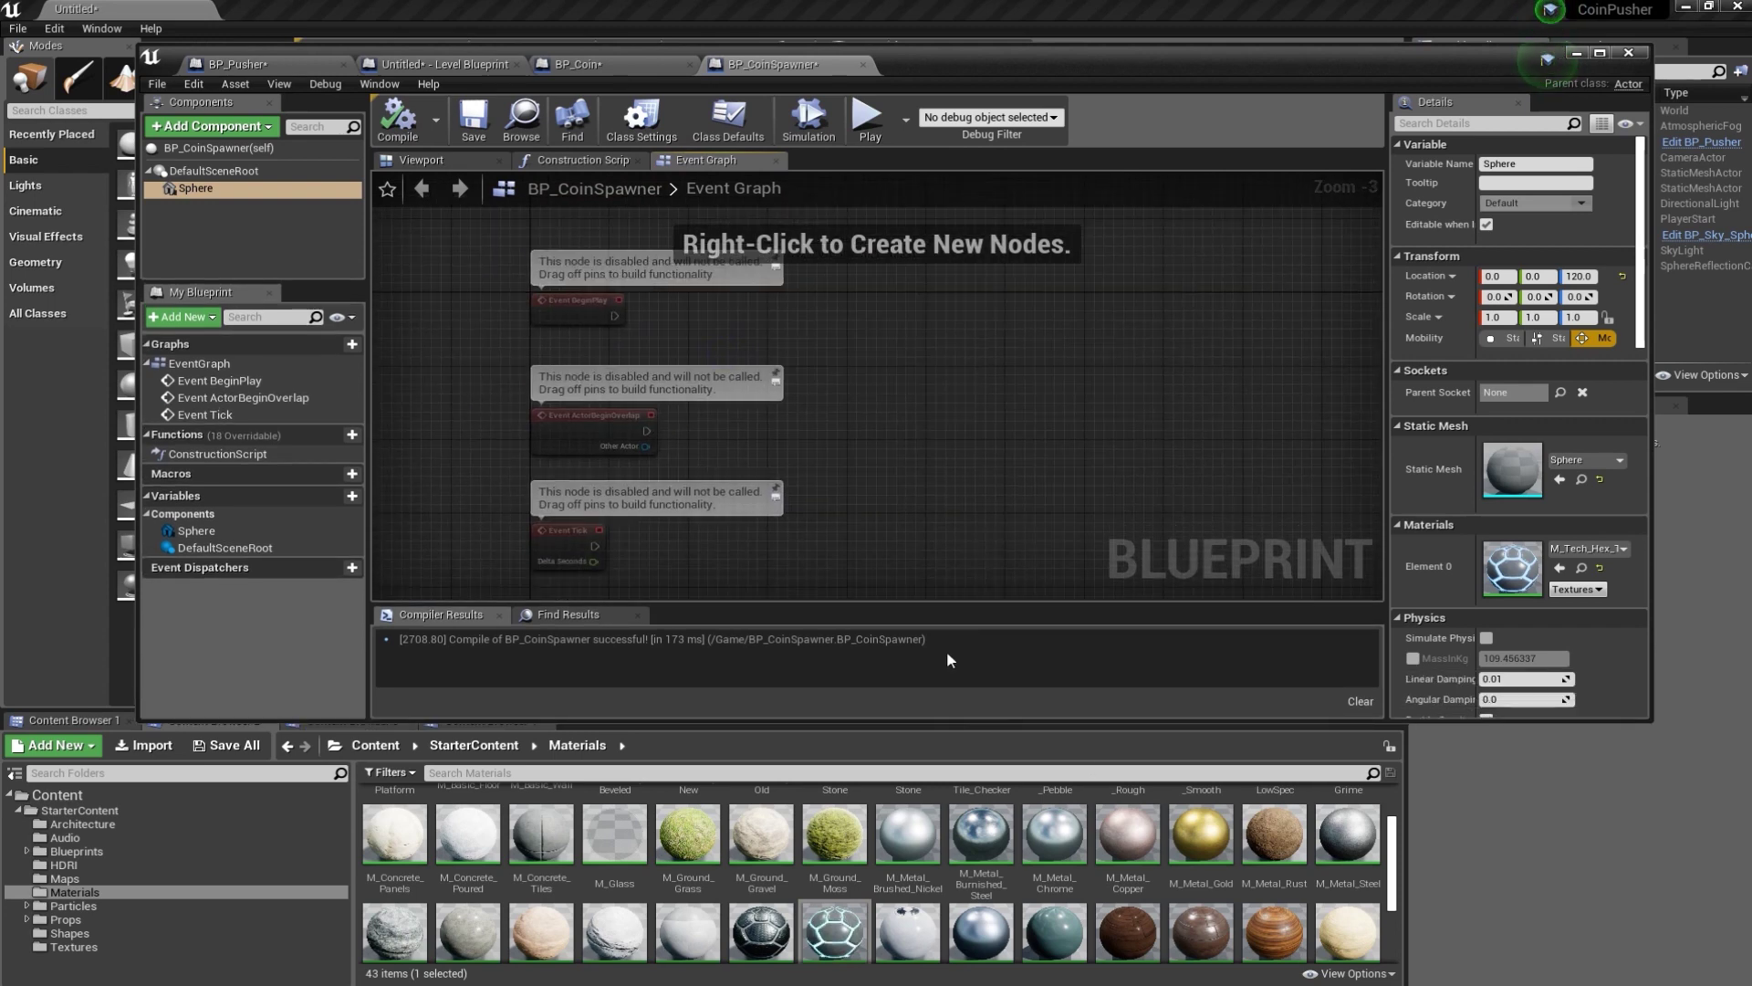
{"action": "right_click_drag", "start_coordinate": [939, 492], "coordinate": [831, 502]}
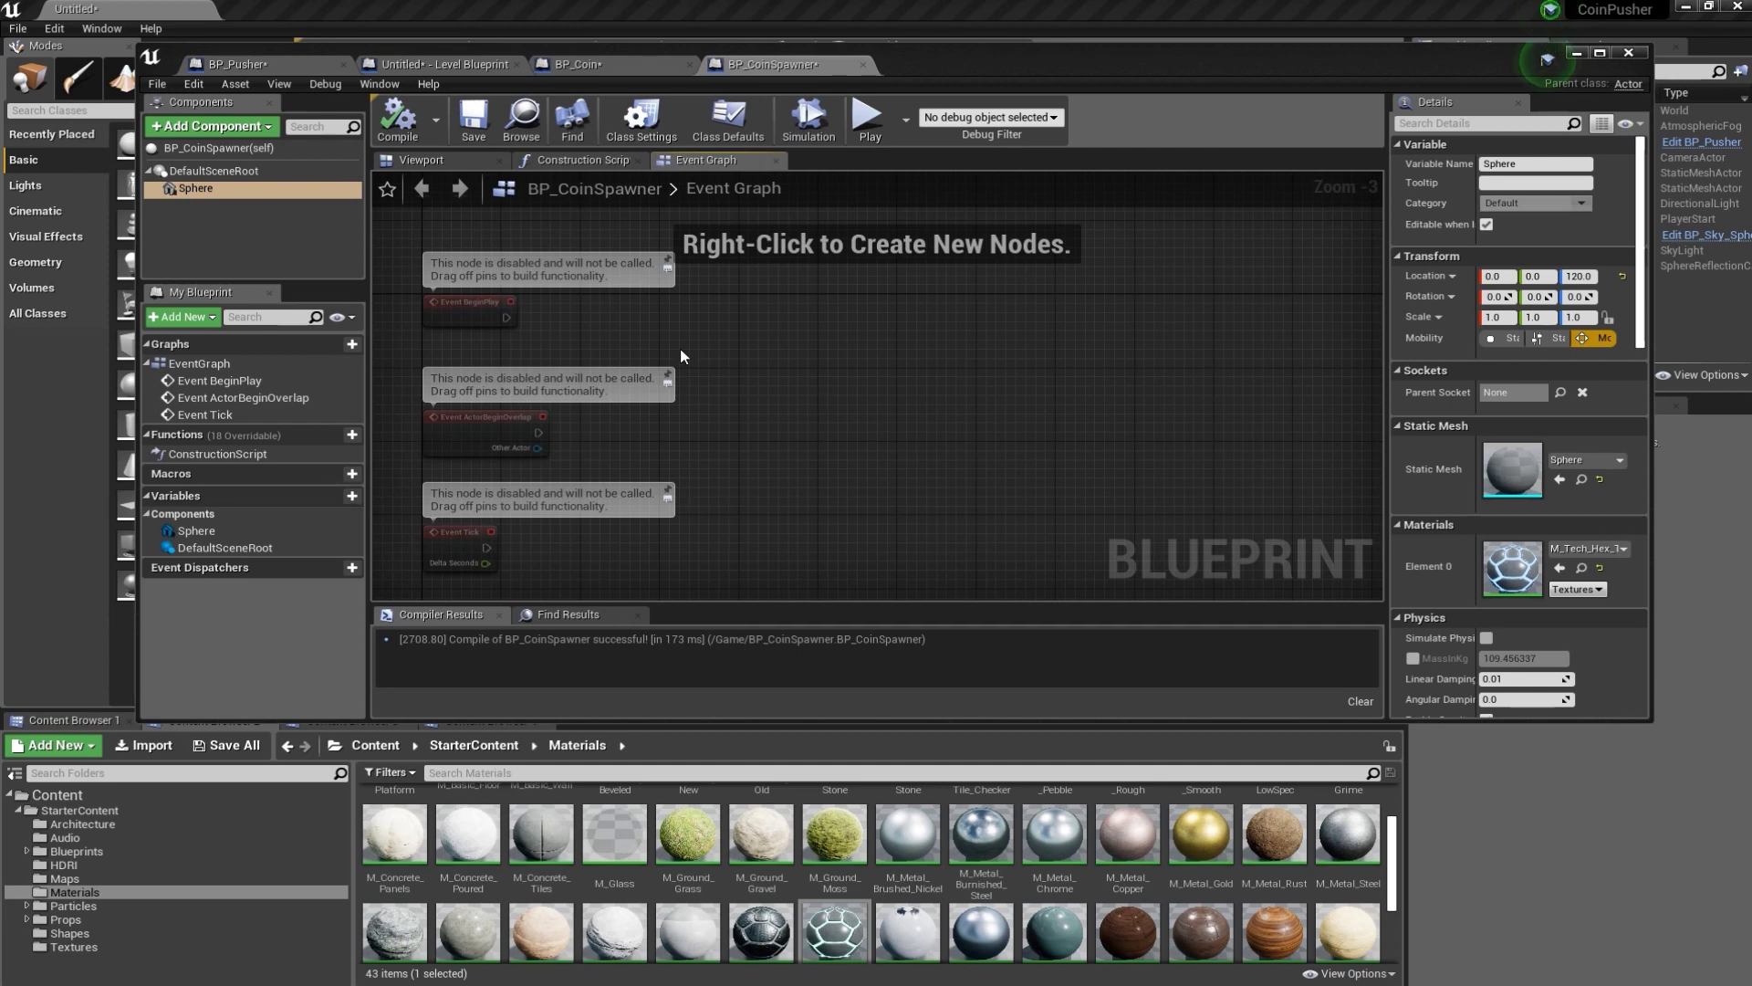
{"action": "left_click", "coordinate": [337, 494]}
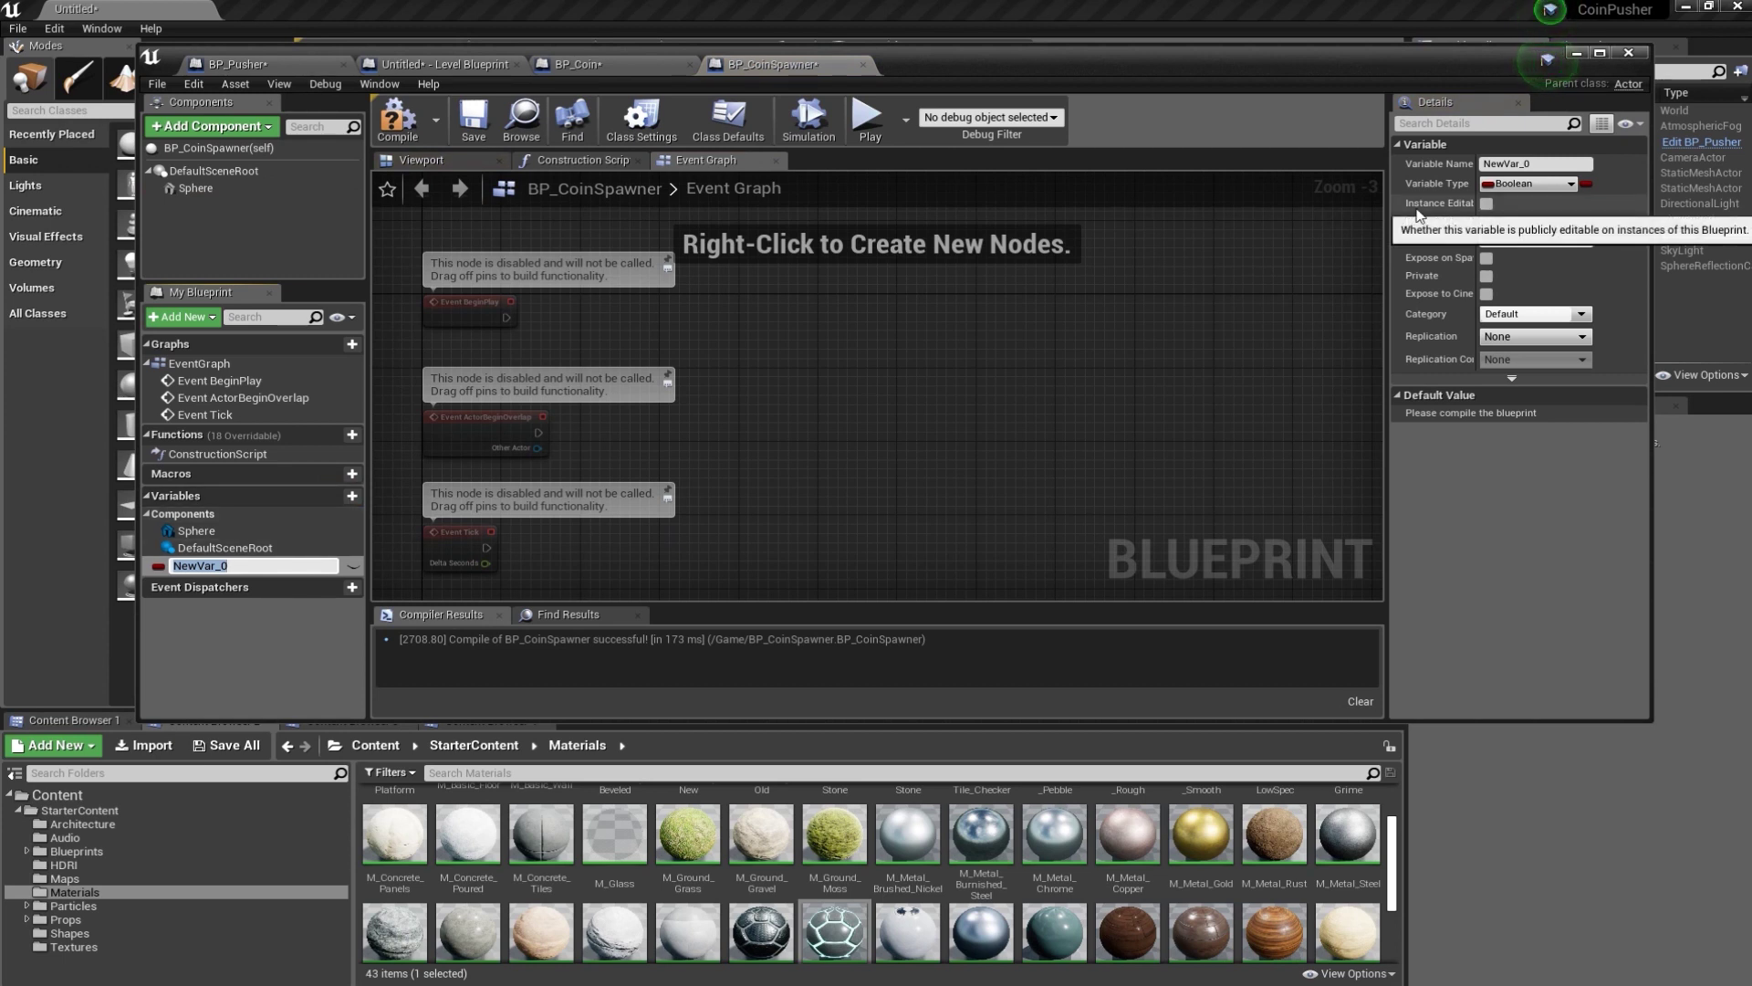
{"action": "left_click", "coordinate": [1533, 184]}
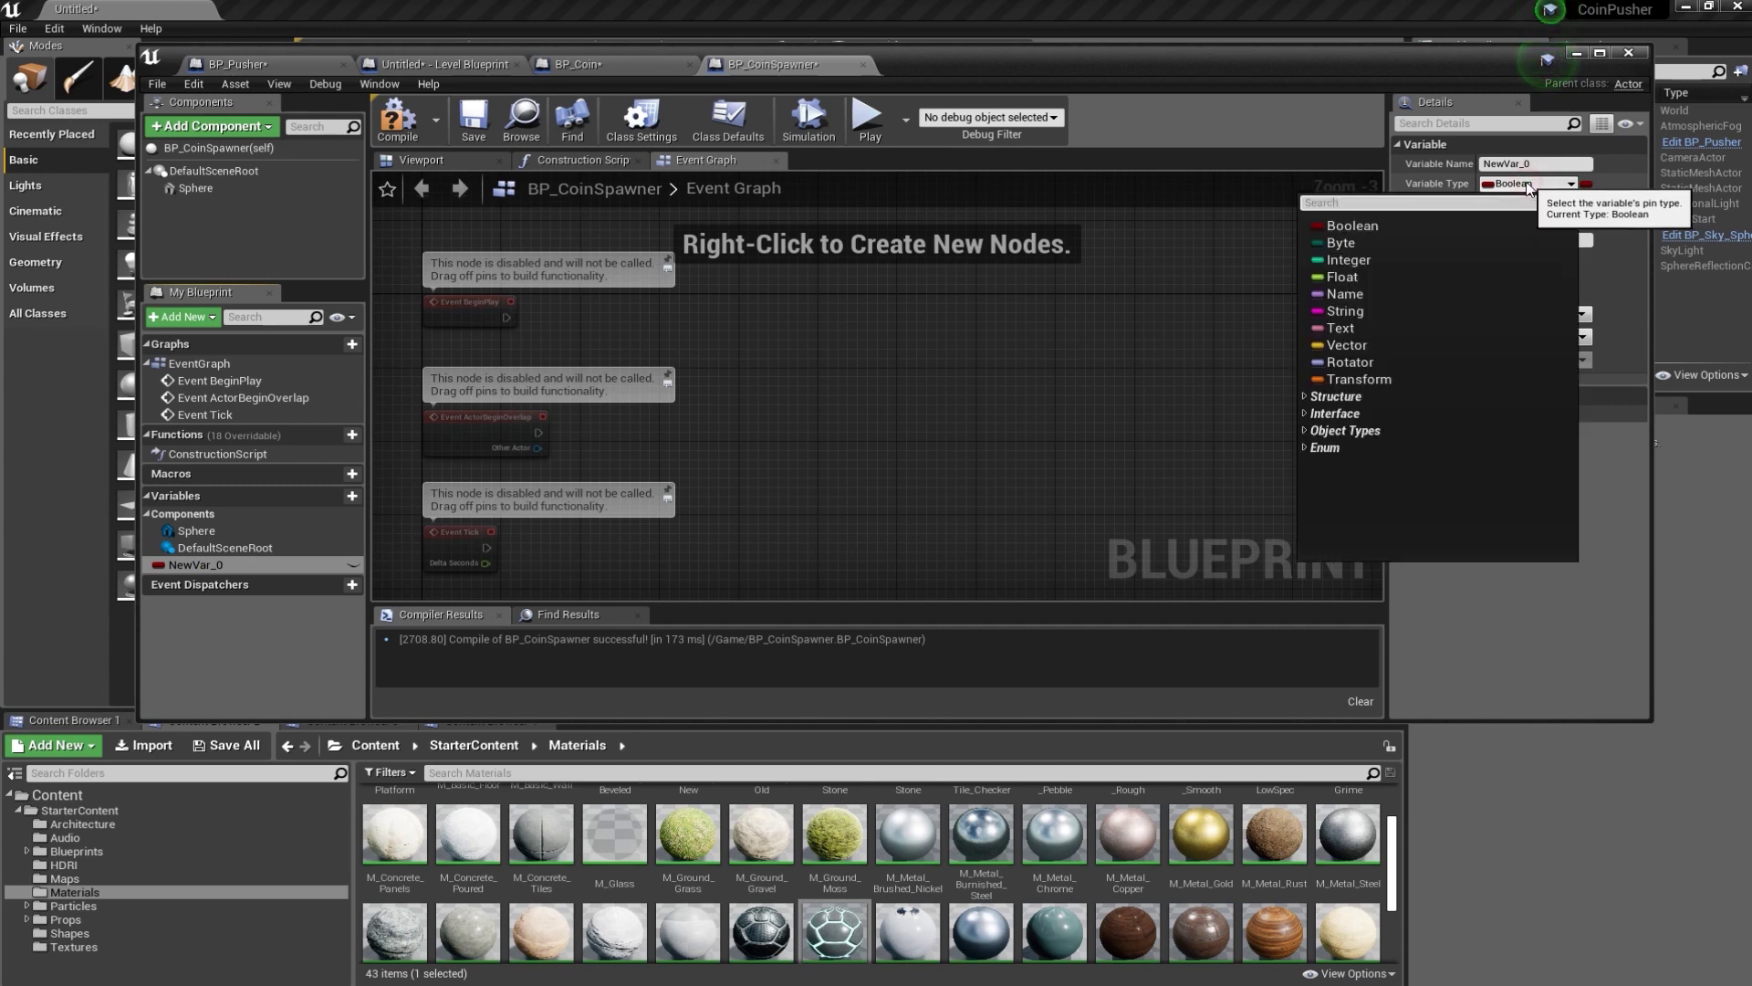
{"action": "left_click", "coordinate": [1371, 276]}
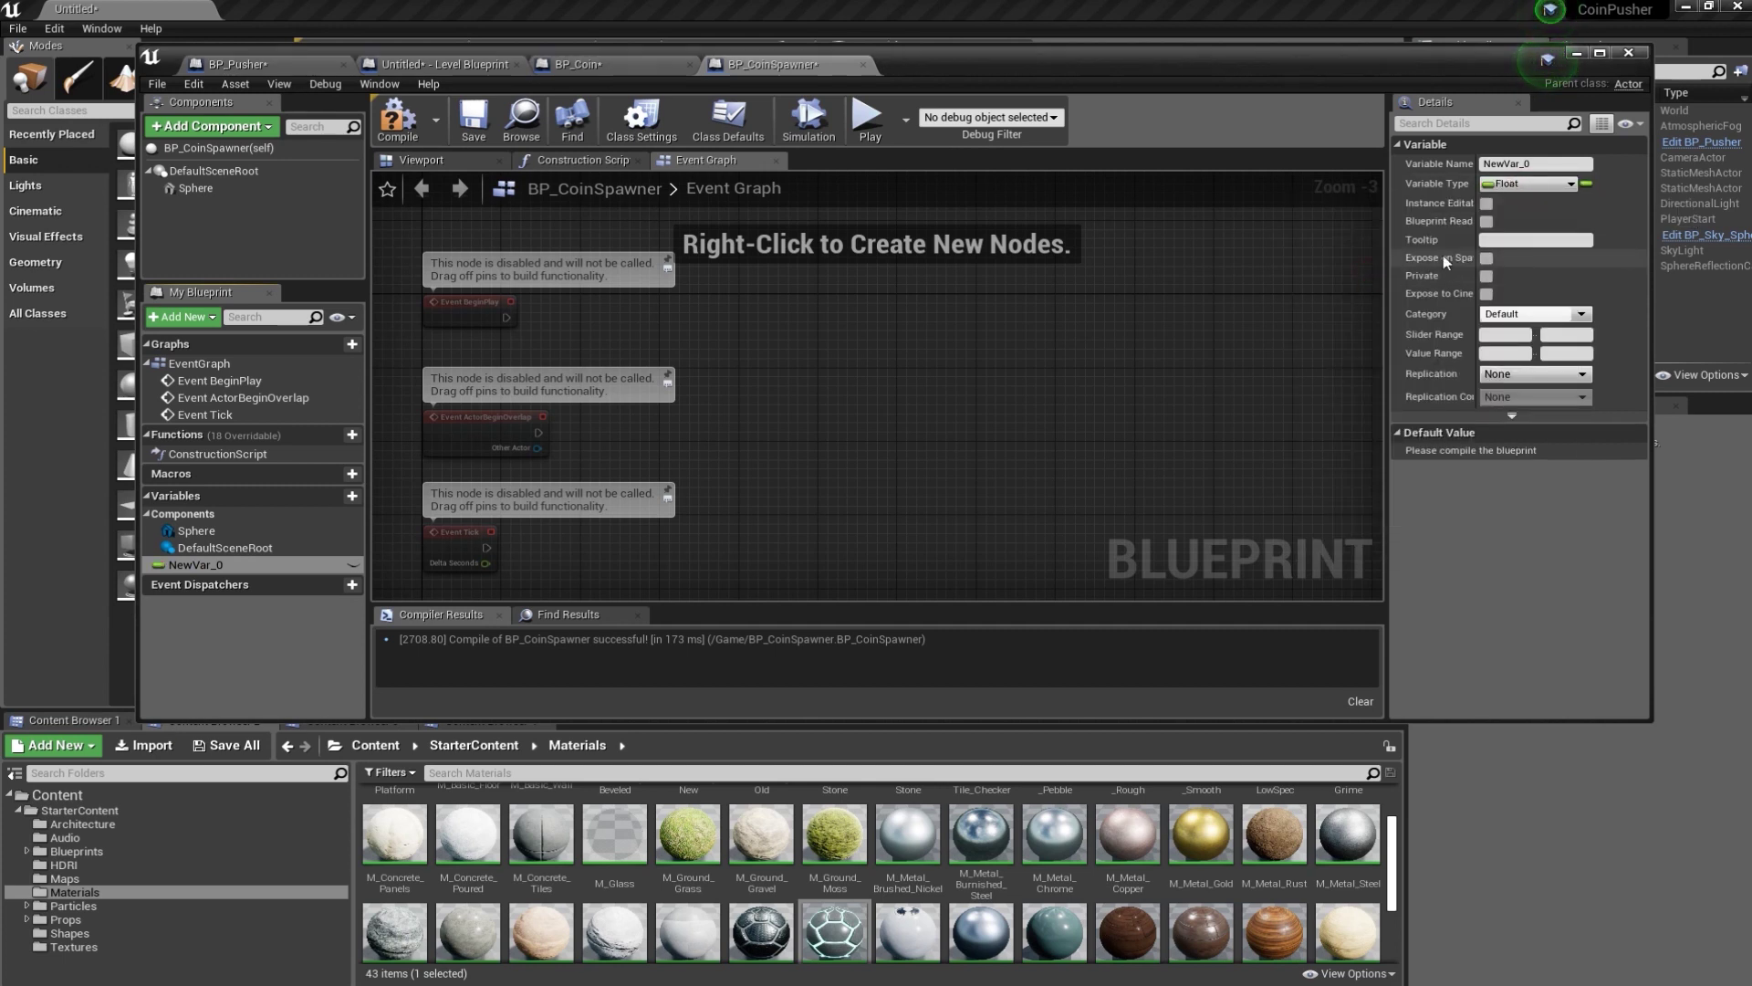
{"action": "left_click", "coordinate": [1524, 166]}
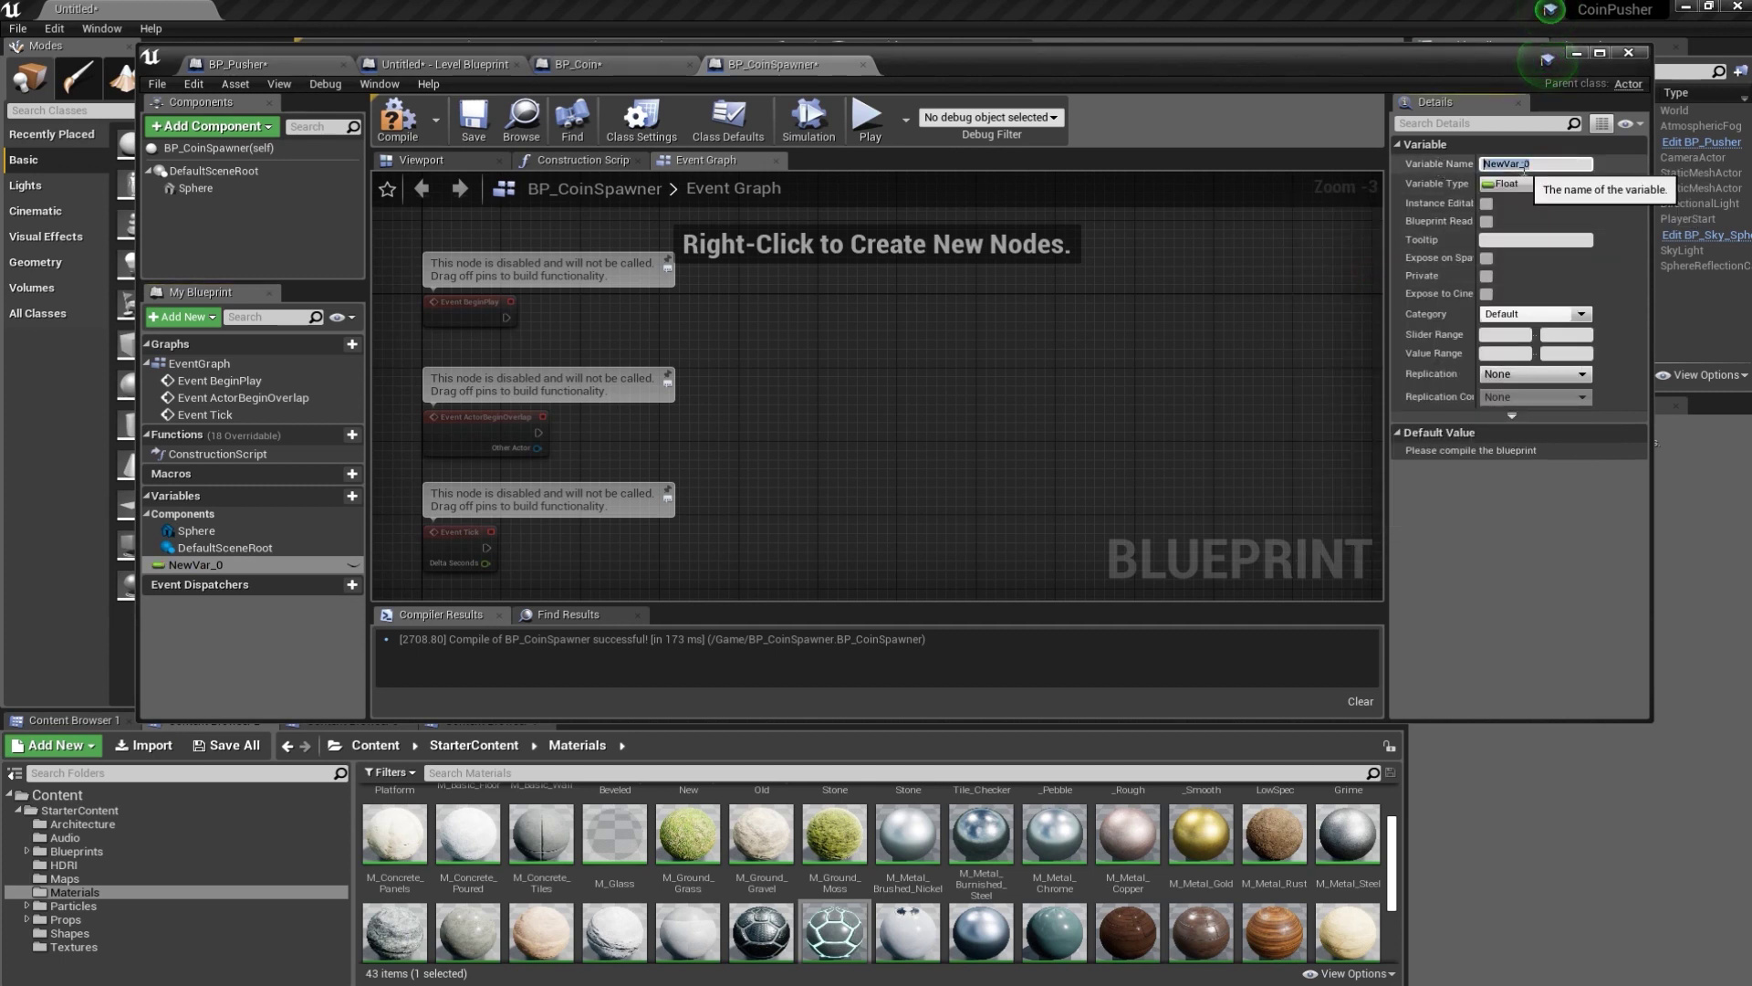
{"action": "type", "text": "Offset"}
{"action": "key", "text": "Return"}
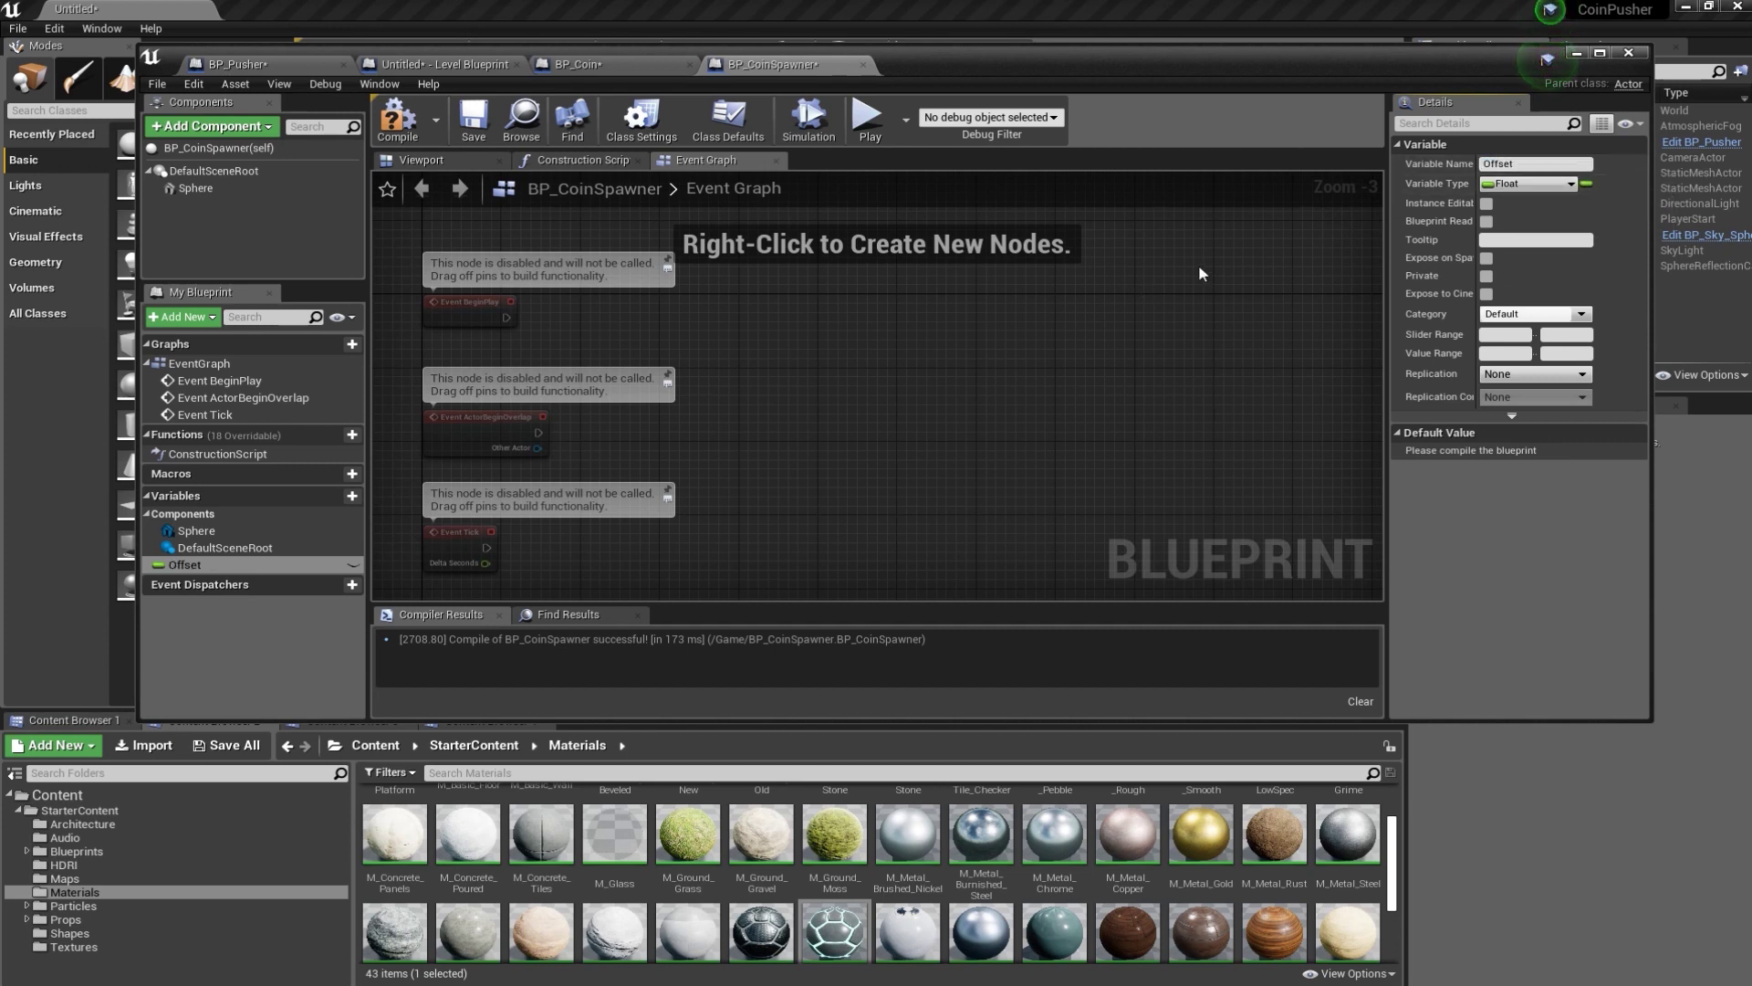
{"action": "left_click", "coordinate": [352, 564]}
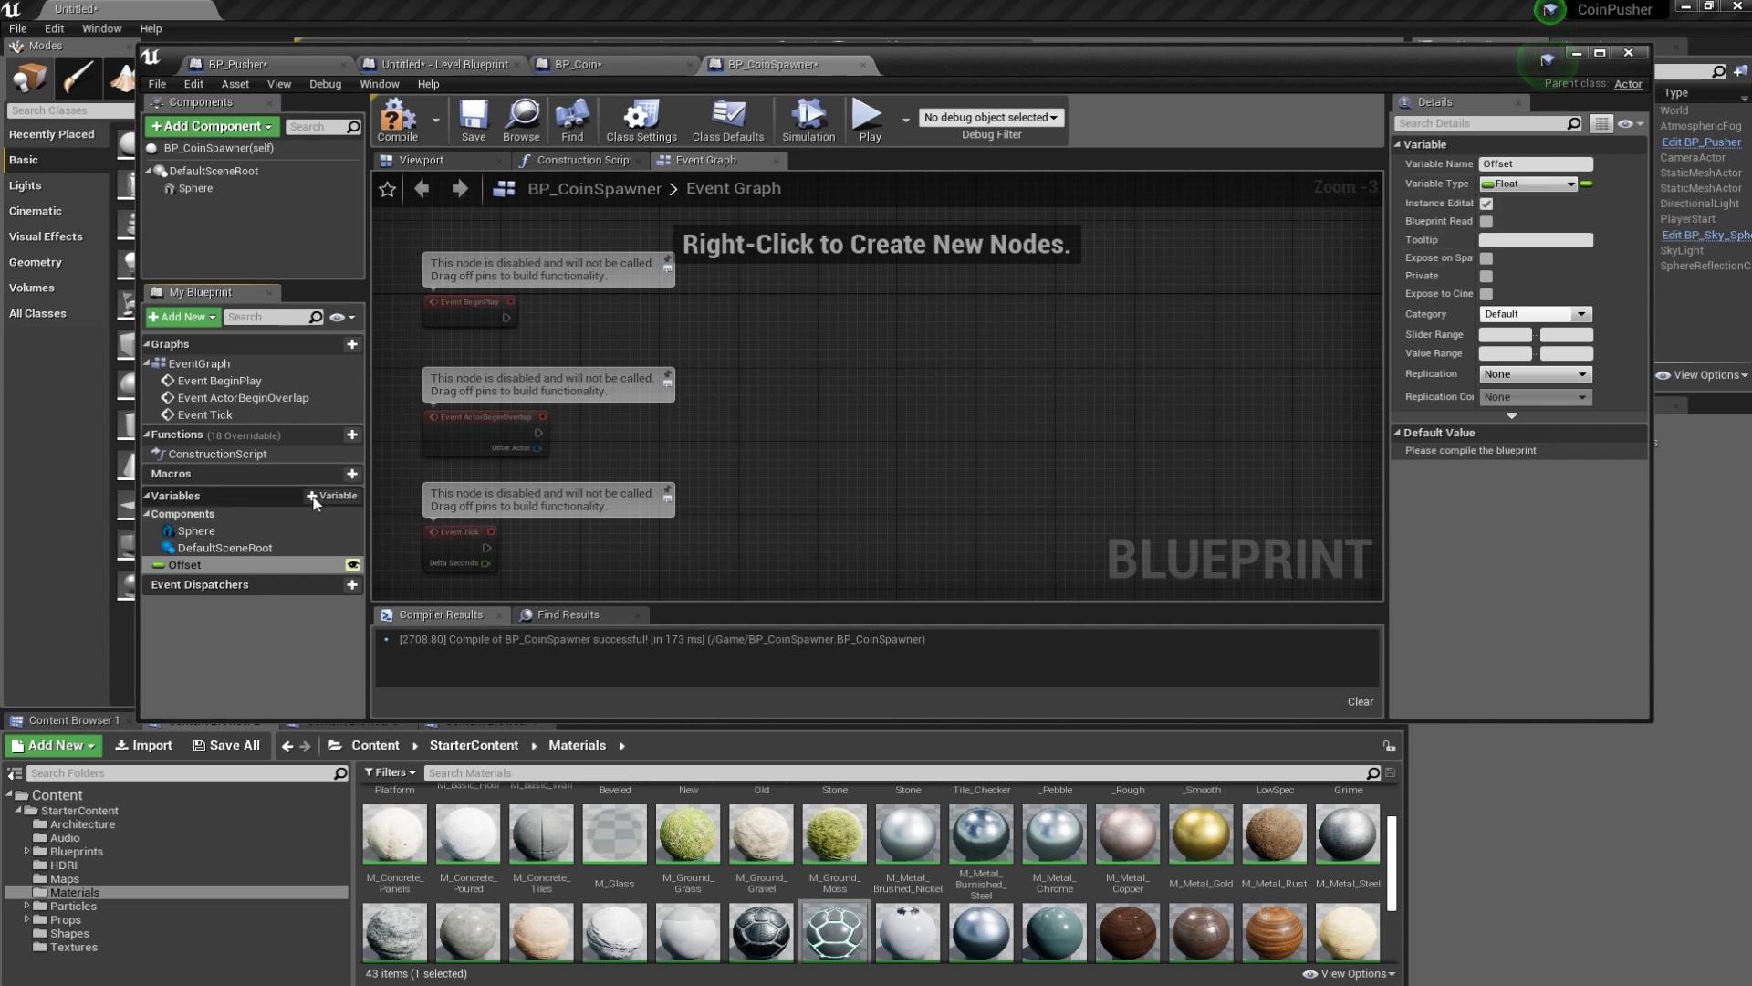
- Add an instance-editable Vector variable named SpawnerLocation
{"action": "left_click", "coordinate": [342, 498]}
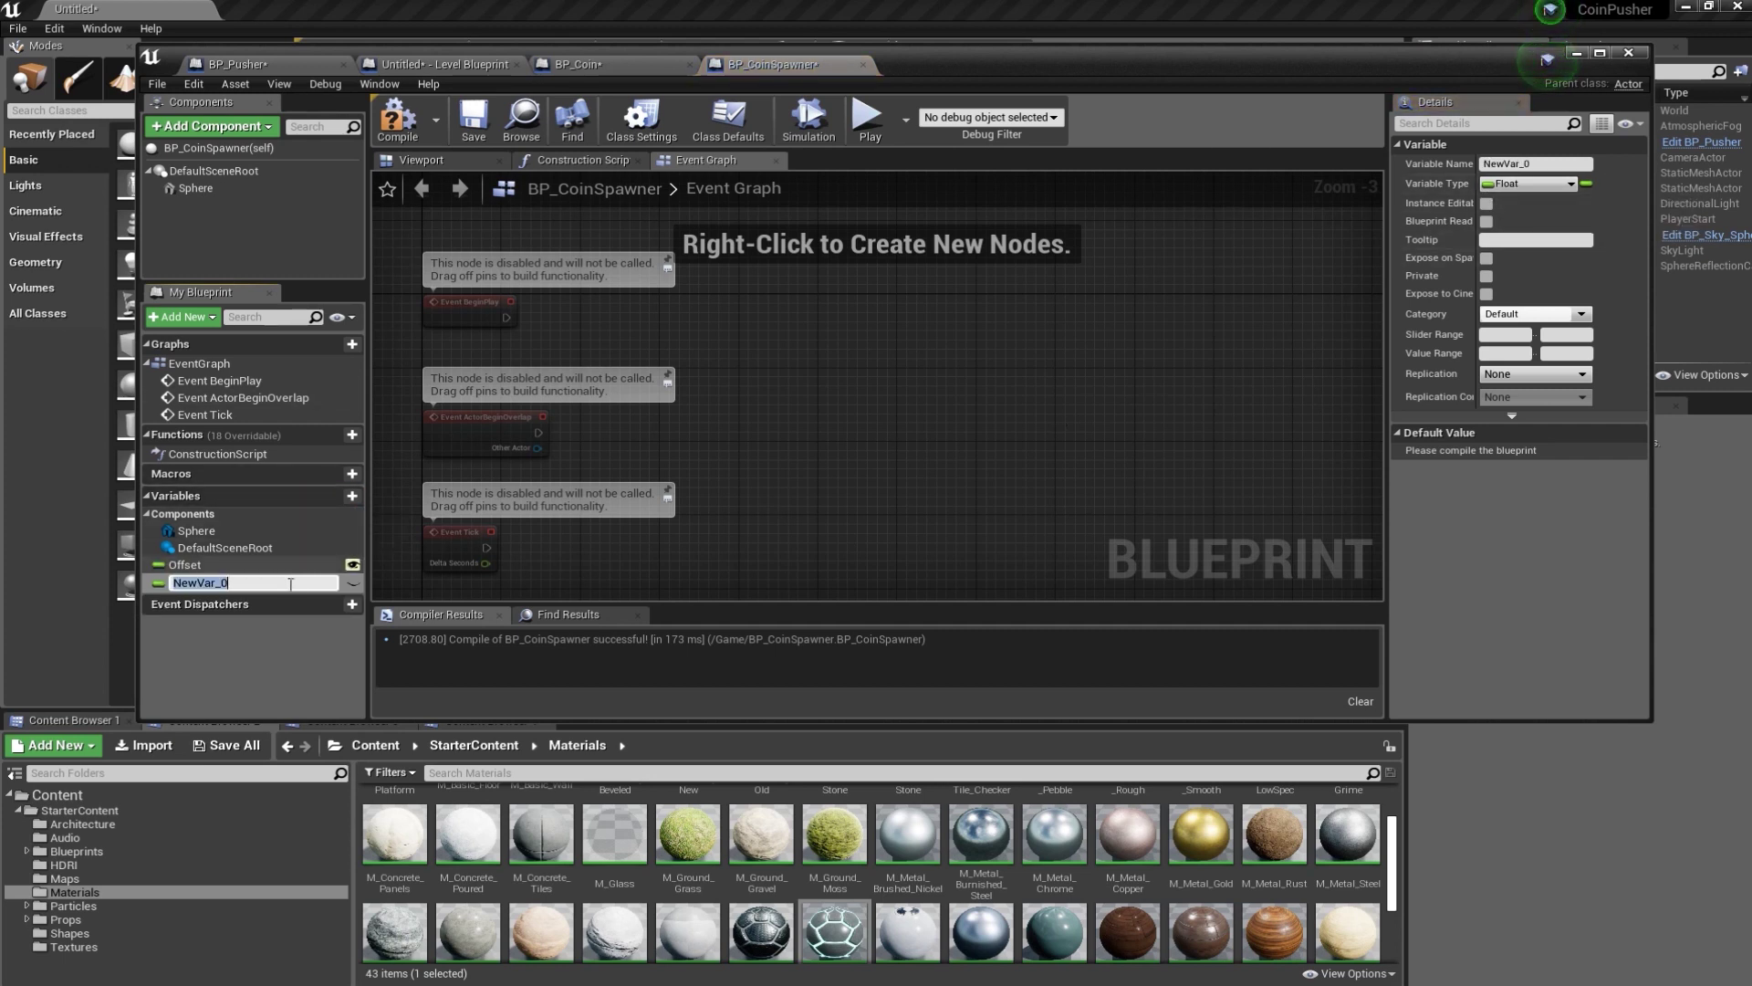
{"action": "key", "text": "Return"}
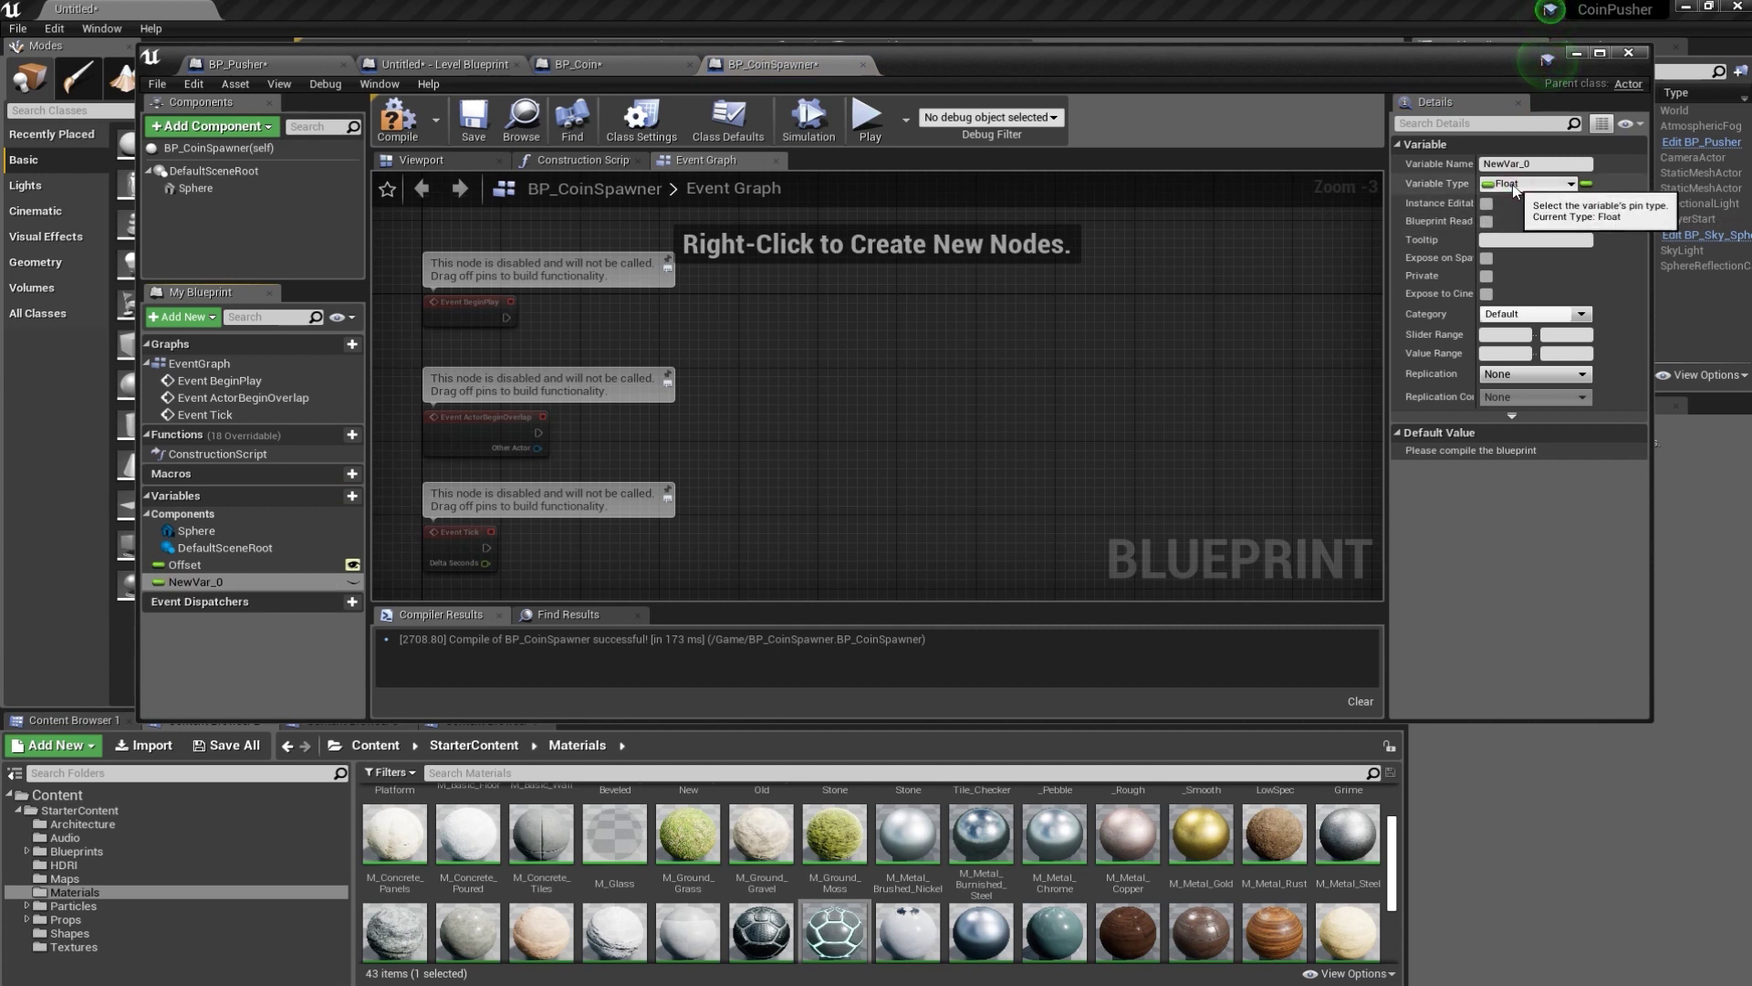
{"action": "left_click", "coordinate": [1513, 185]}
{"action": "left_click", "coordinate": [1378, 343]}
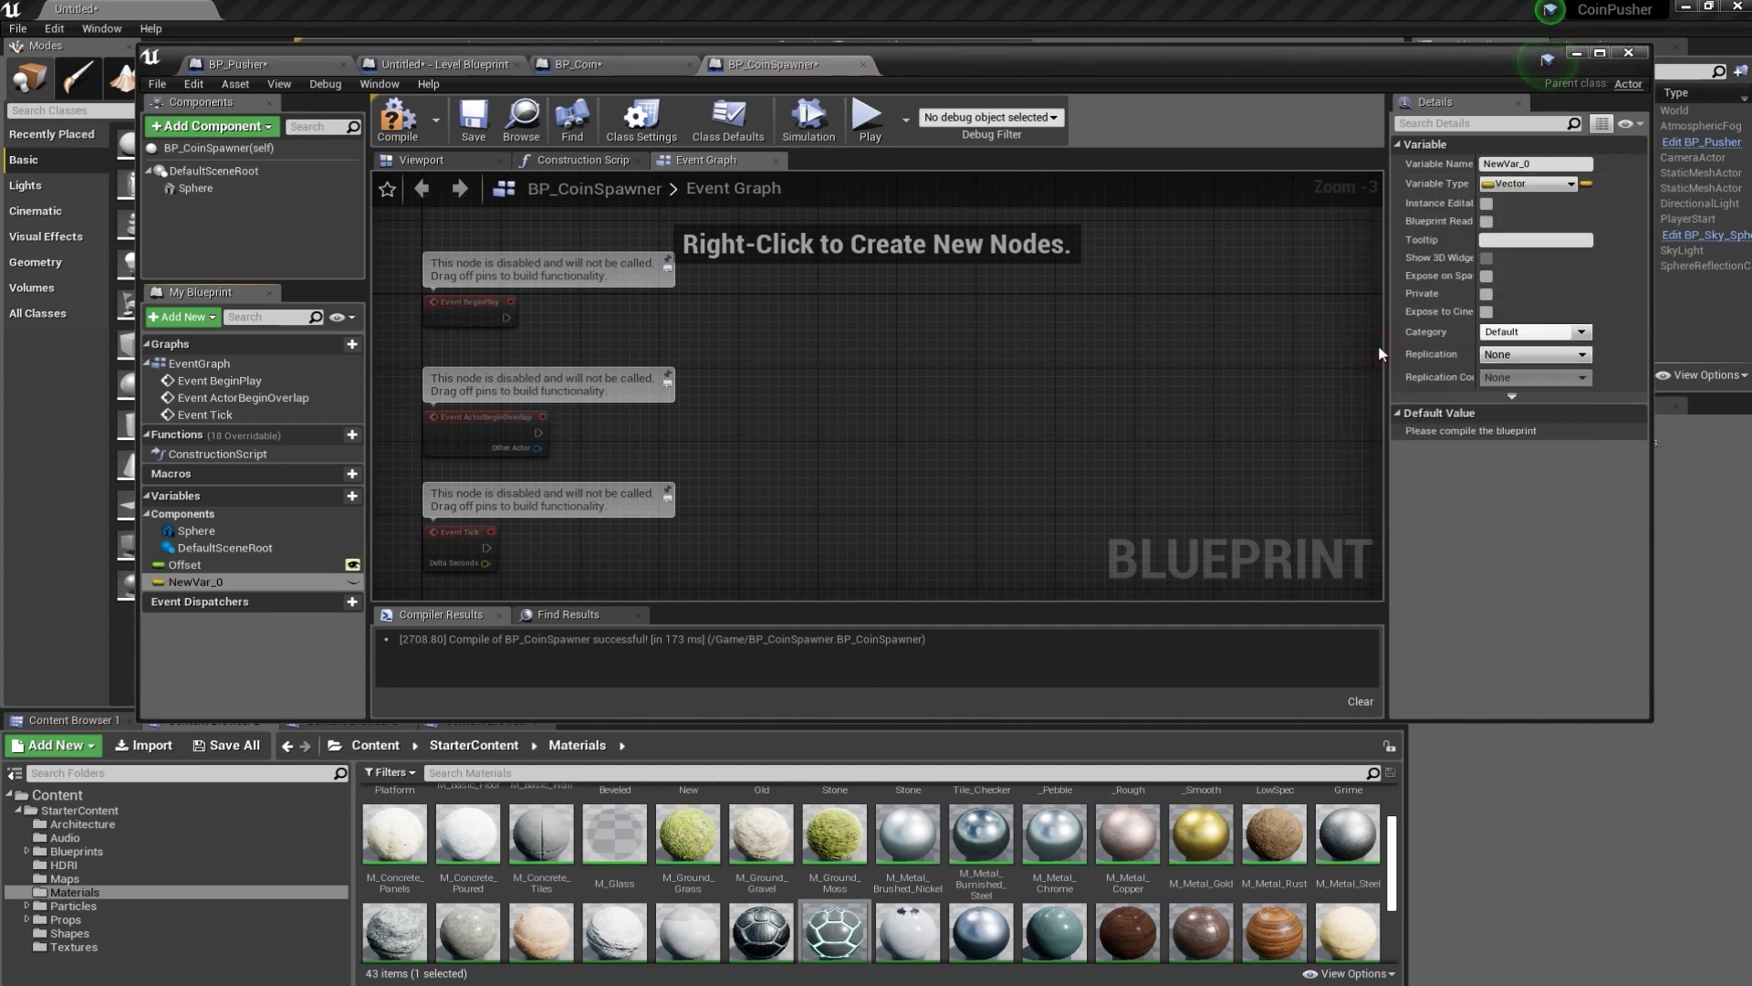
{"action": "left_click", "coordinate": [1482, 168]}
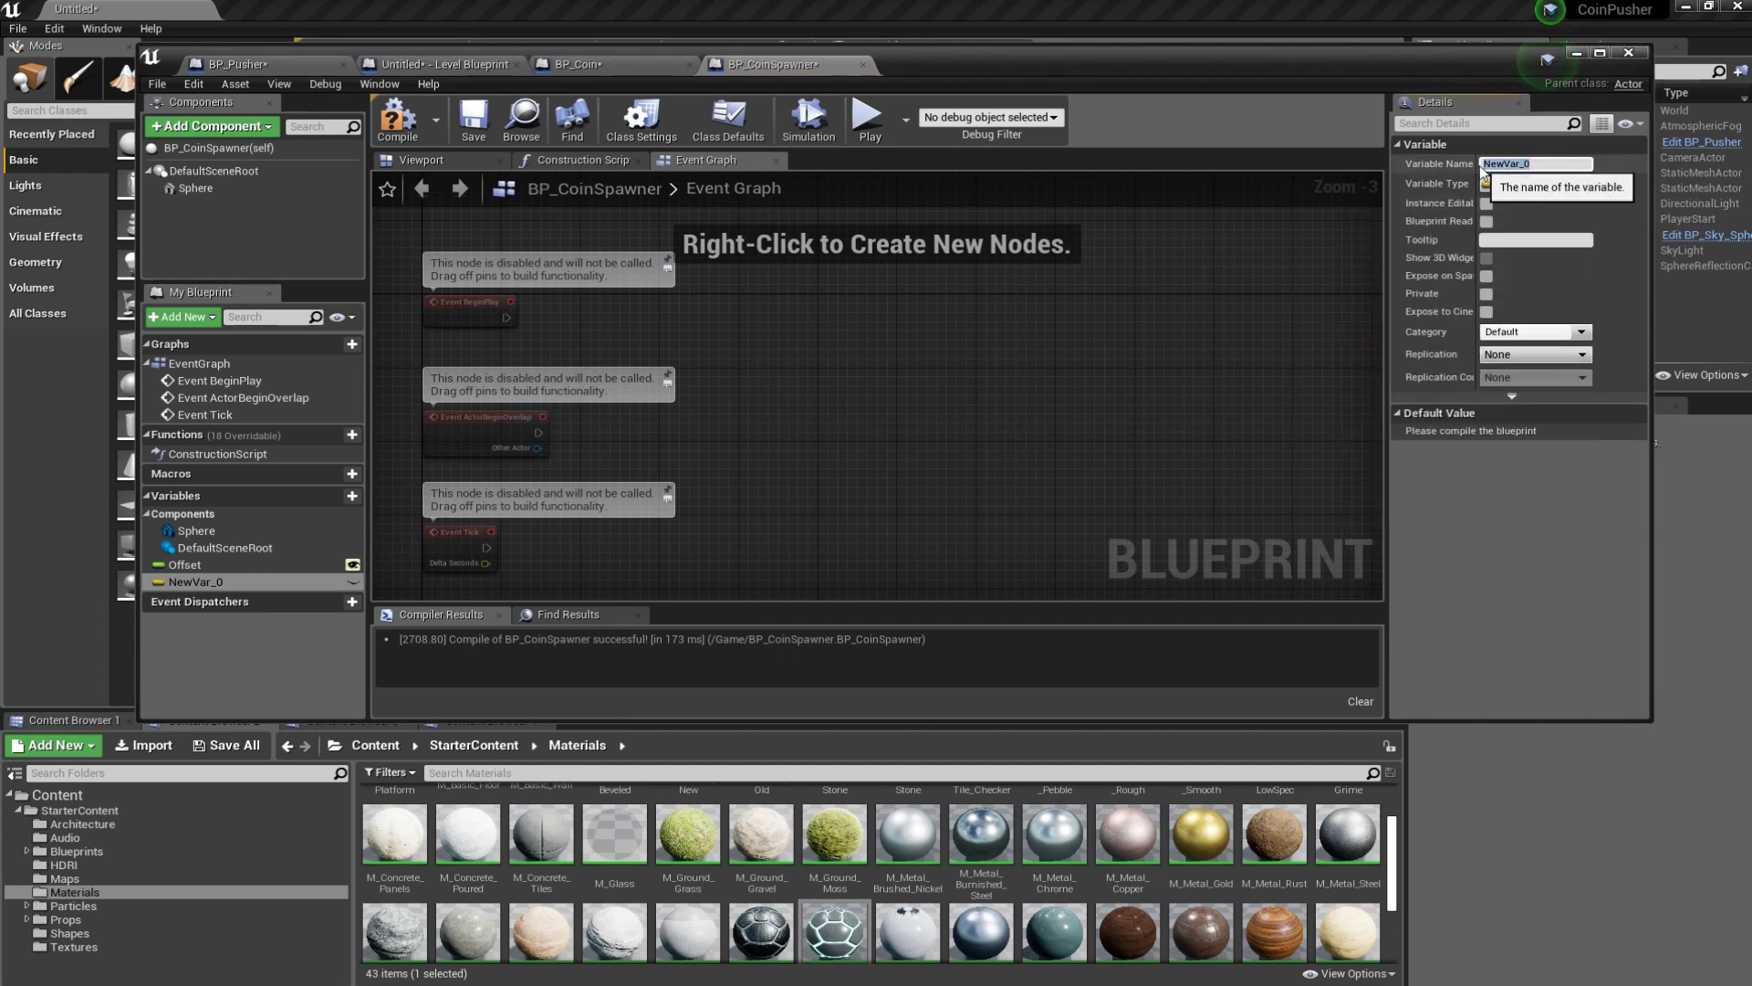
{"action": "type", "text": "Spawner"}
{"action": "type", "text": "Loca"}
{"action": "type", "text": "tion"}
{"action": "key", "text": "Return"}
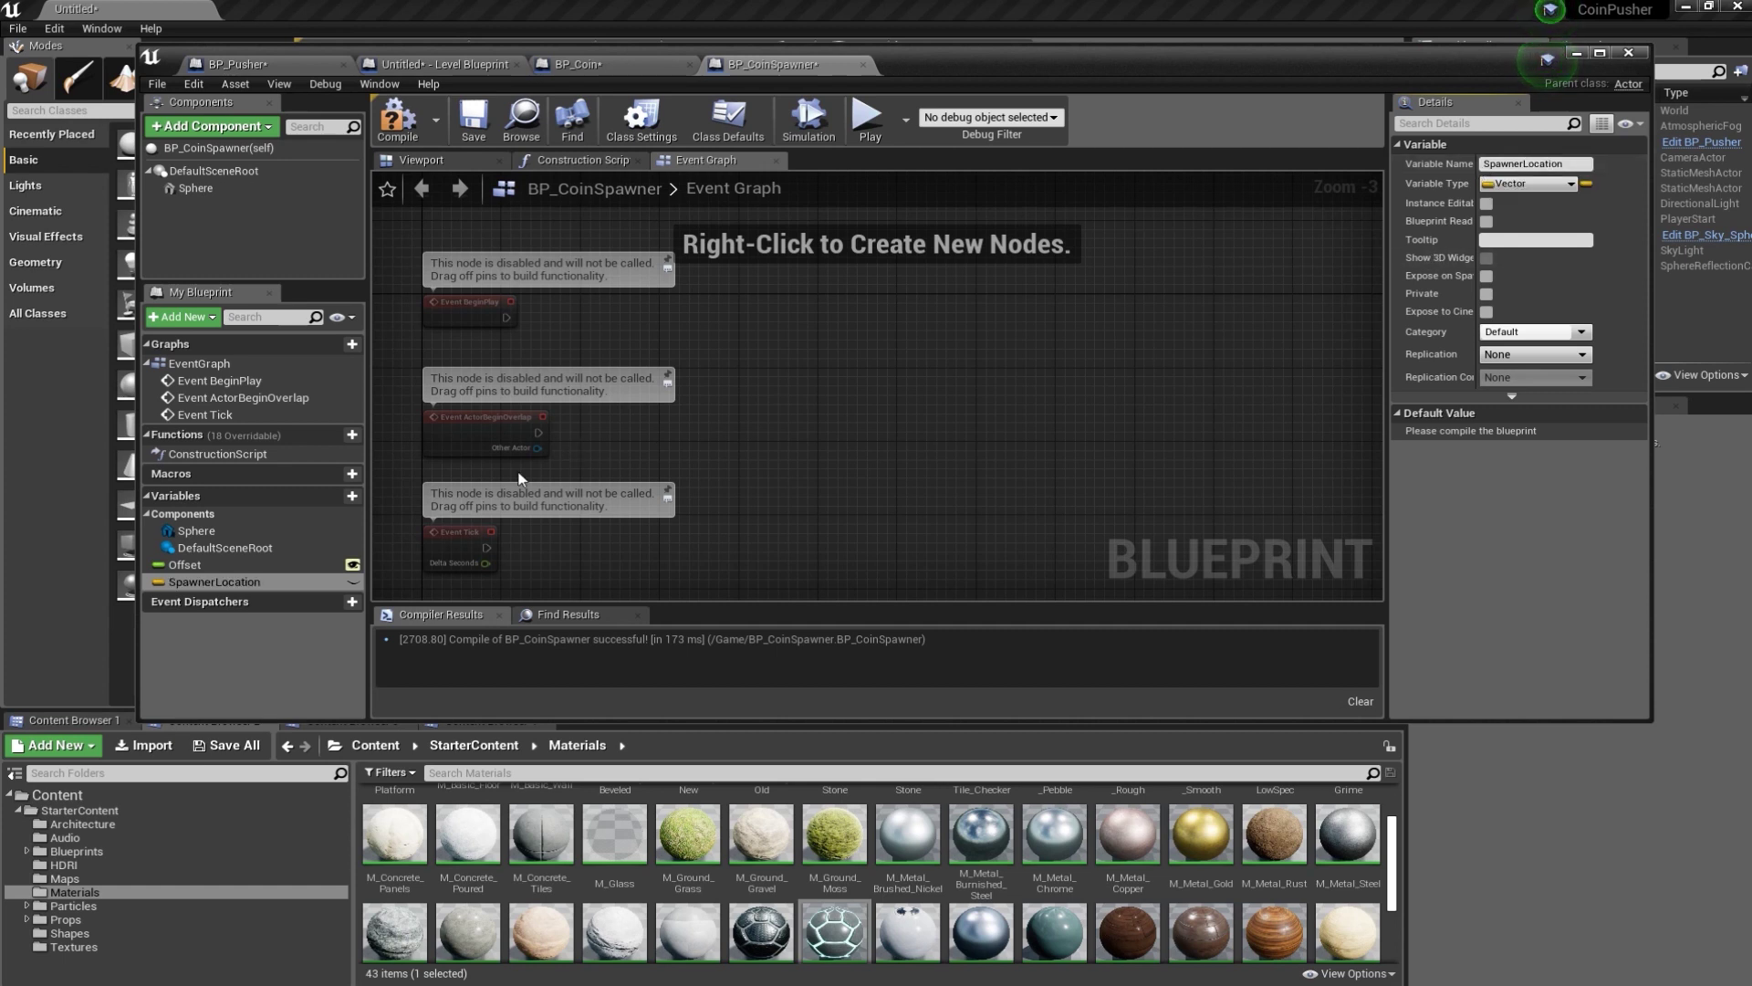
{"action": "left_click", "coordinate": [353, 584]}
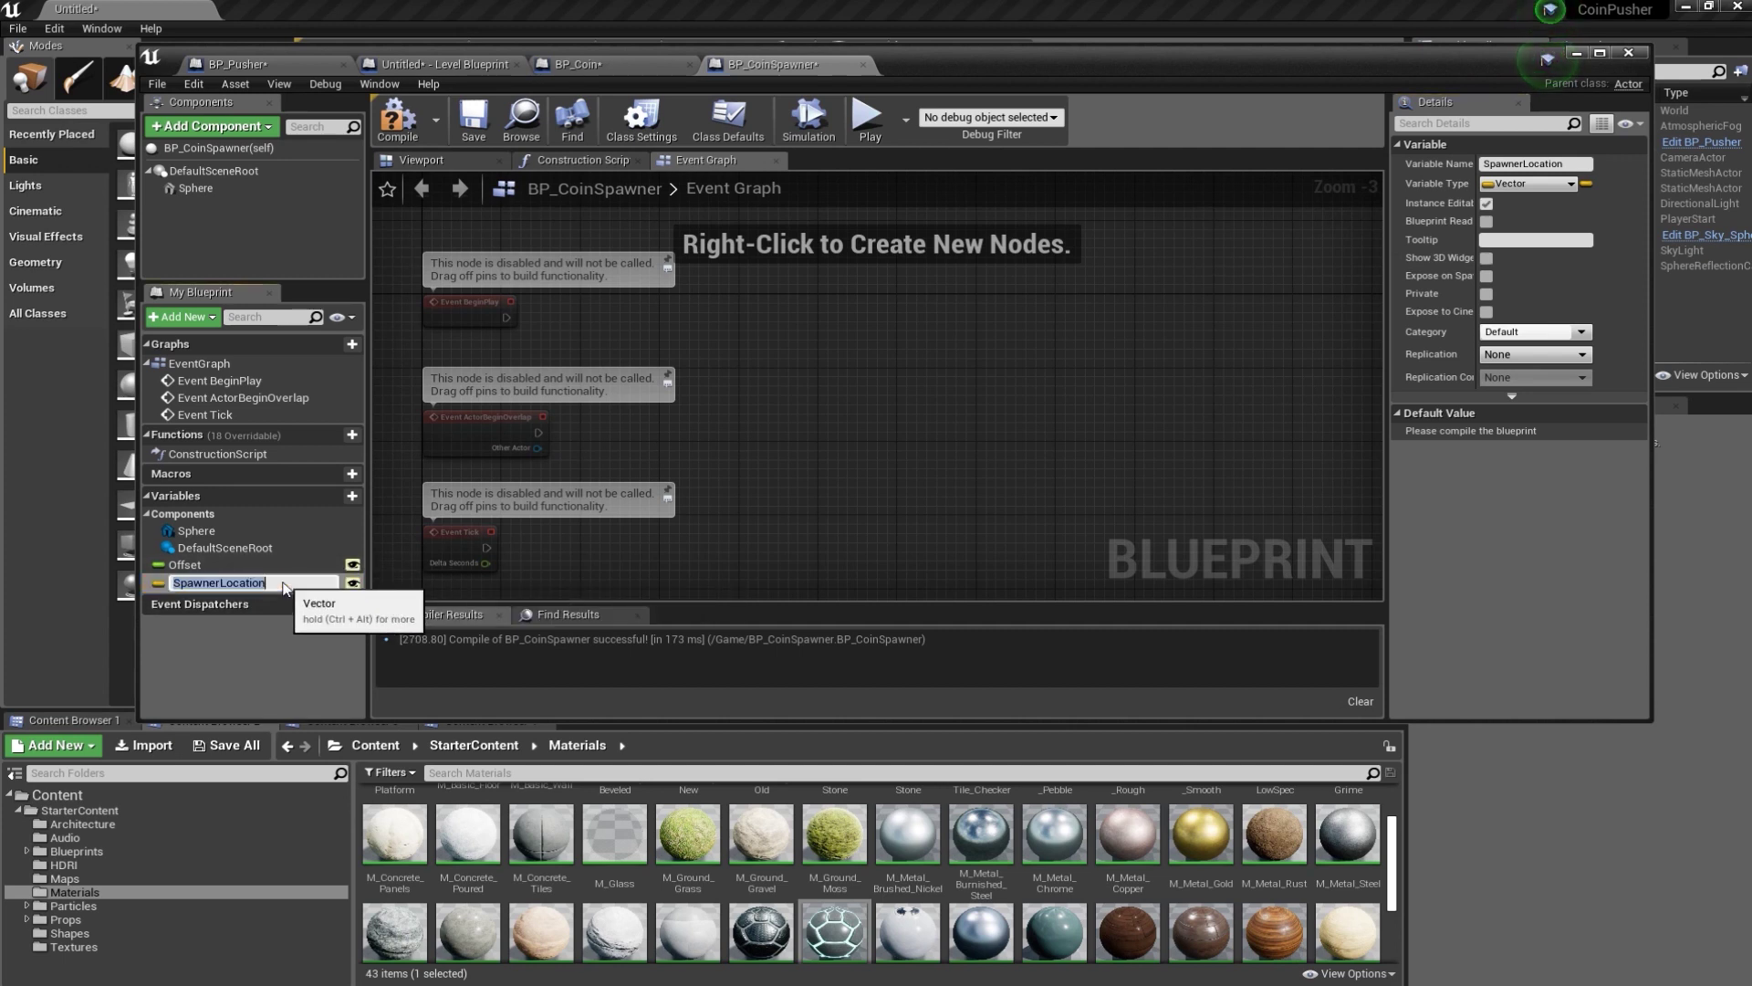
- Duplicate SpawnerLocation and name the copy StartCoinLocation
{"action": "left_click", "coordinate": [228, 595]}
{"action": "left_click", "coordinate": [221, 584]}
{"action": "right_click", "coordinate": [220, 584]}
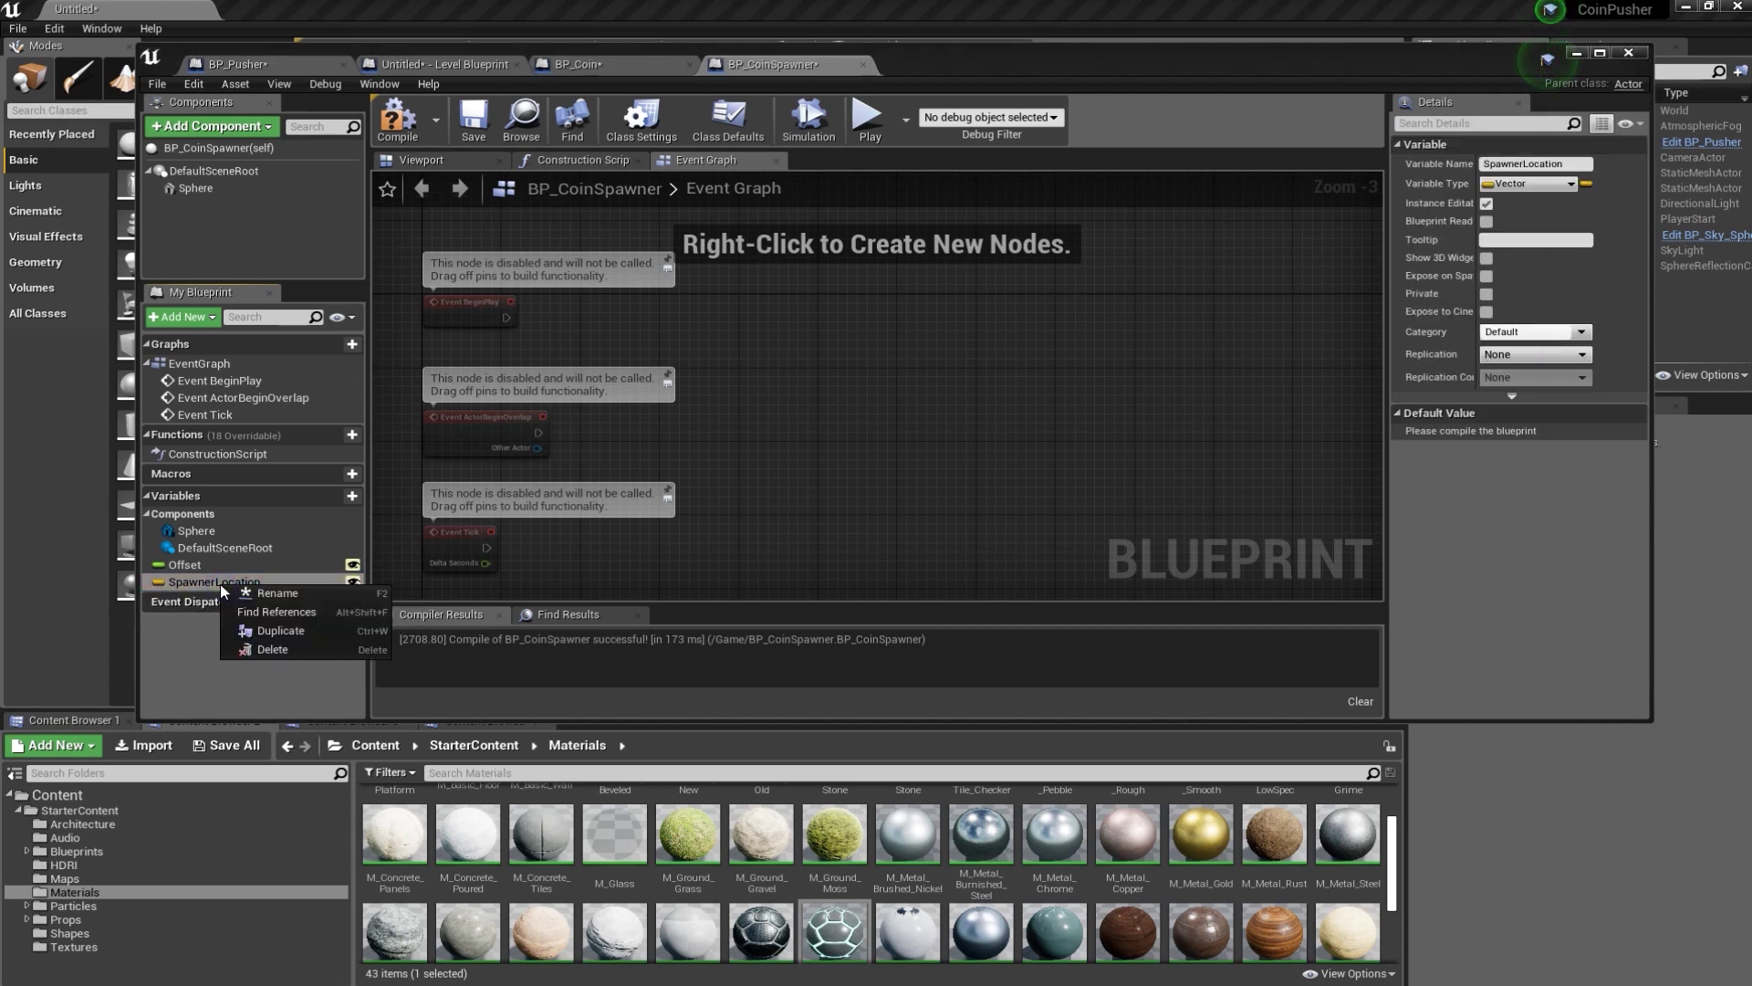
{"action": "left_click", "coordinate": [278, 634]}
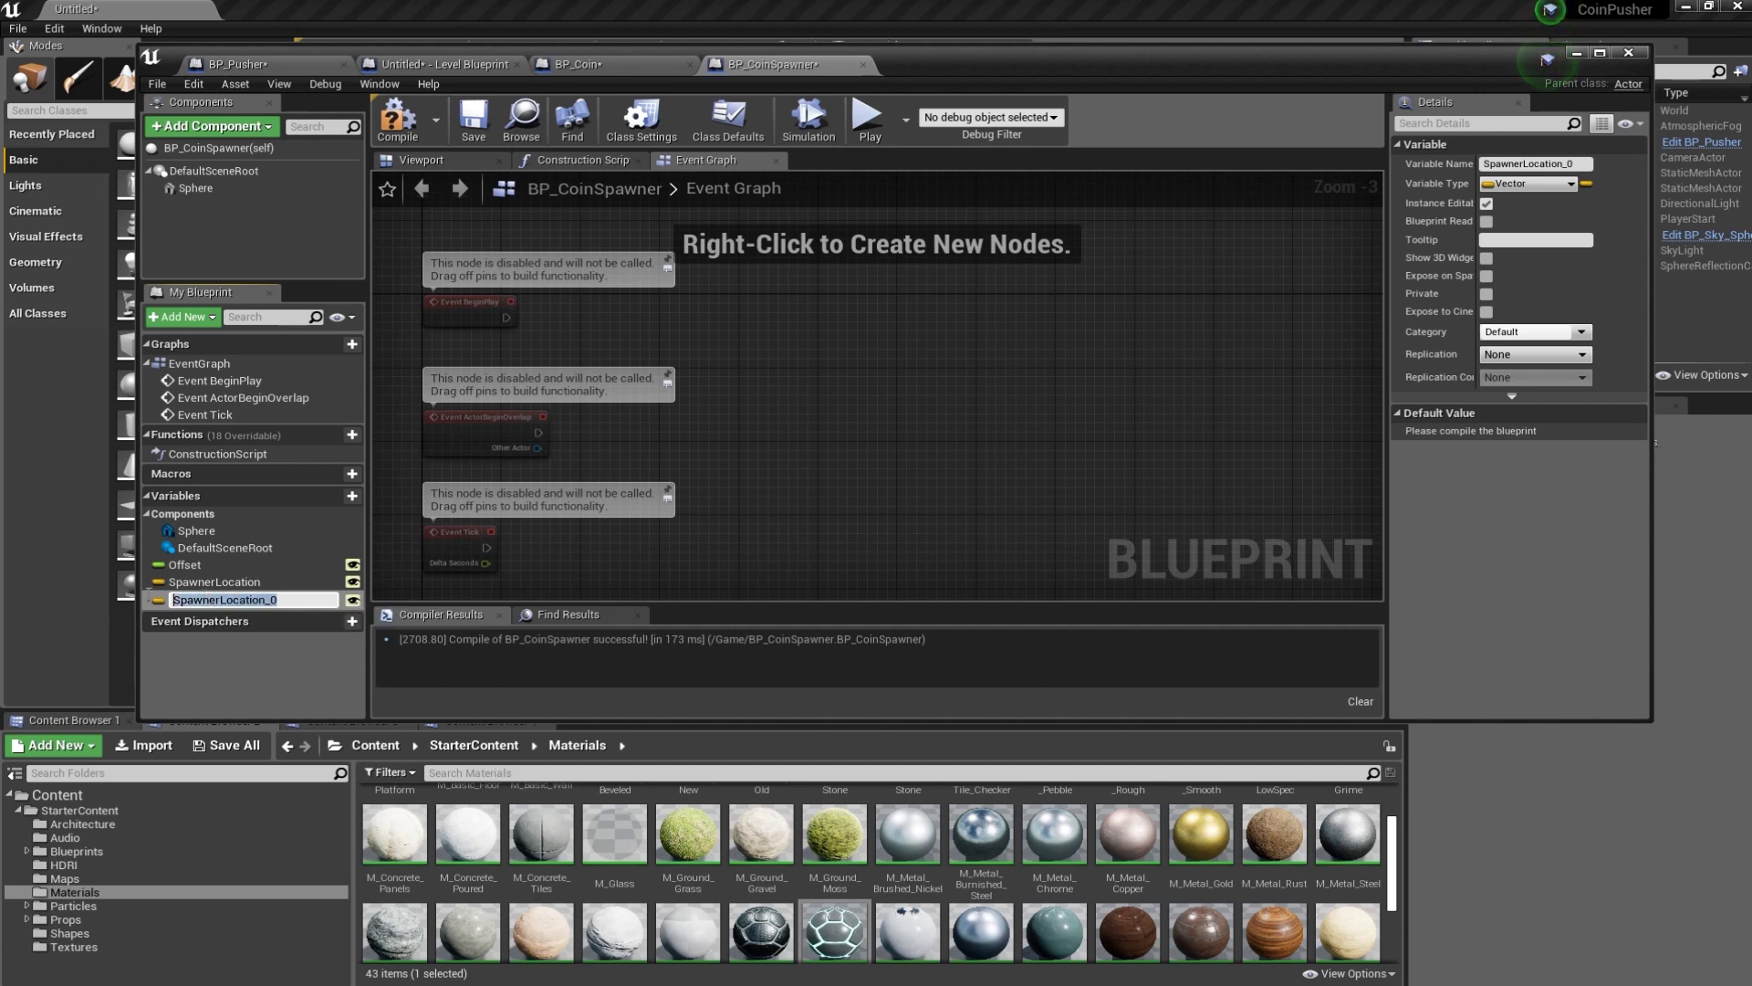
{"action": "type", "text": "StartCoinLoca"}
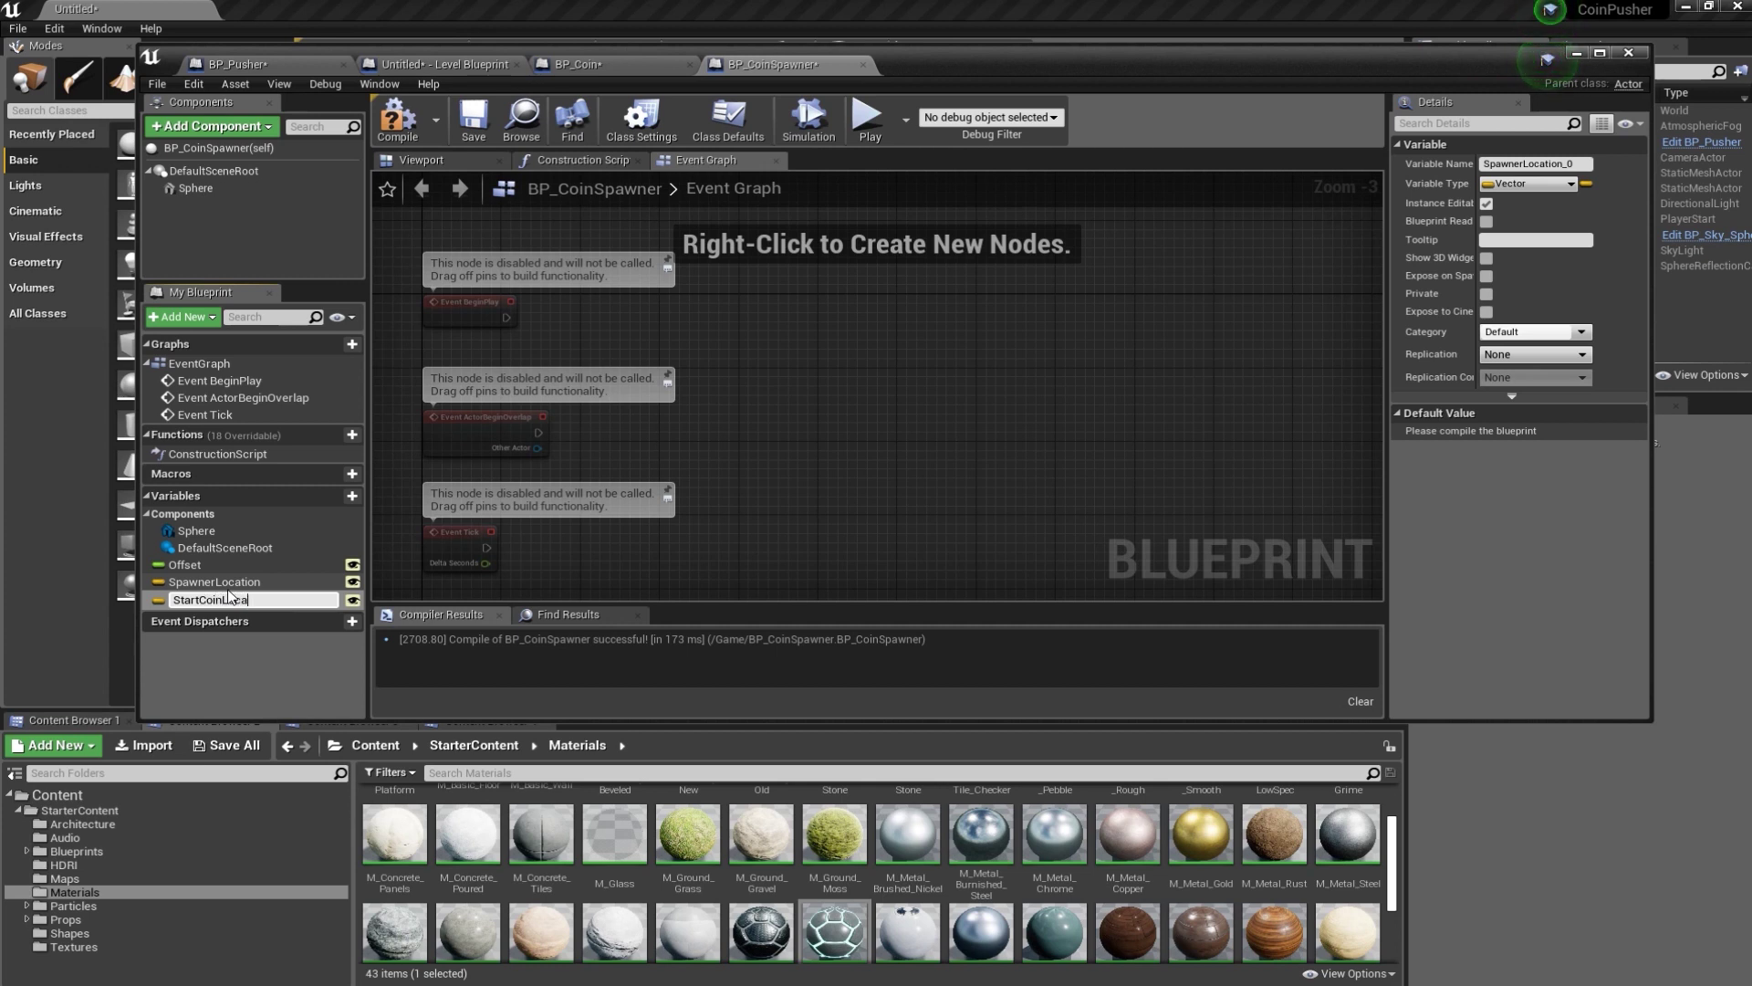
{"action": "key", "text": "Return"}
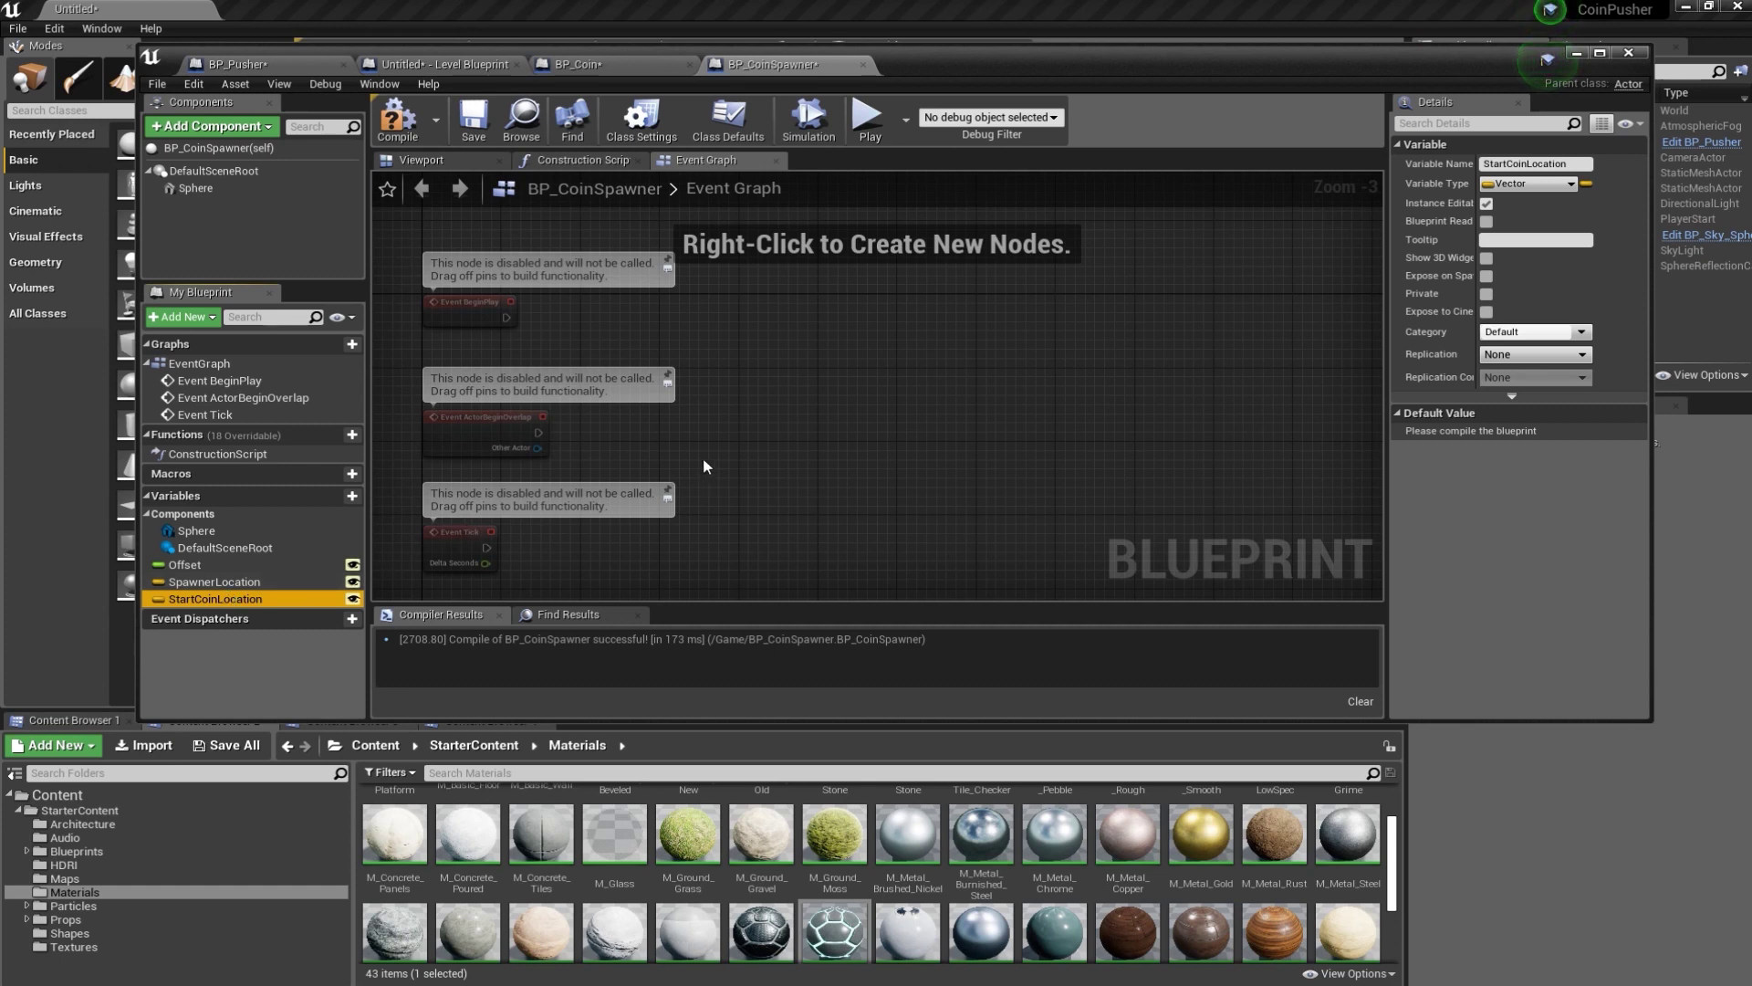
{"action": "left_click", "coordinate": [750, 425]}
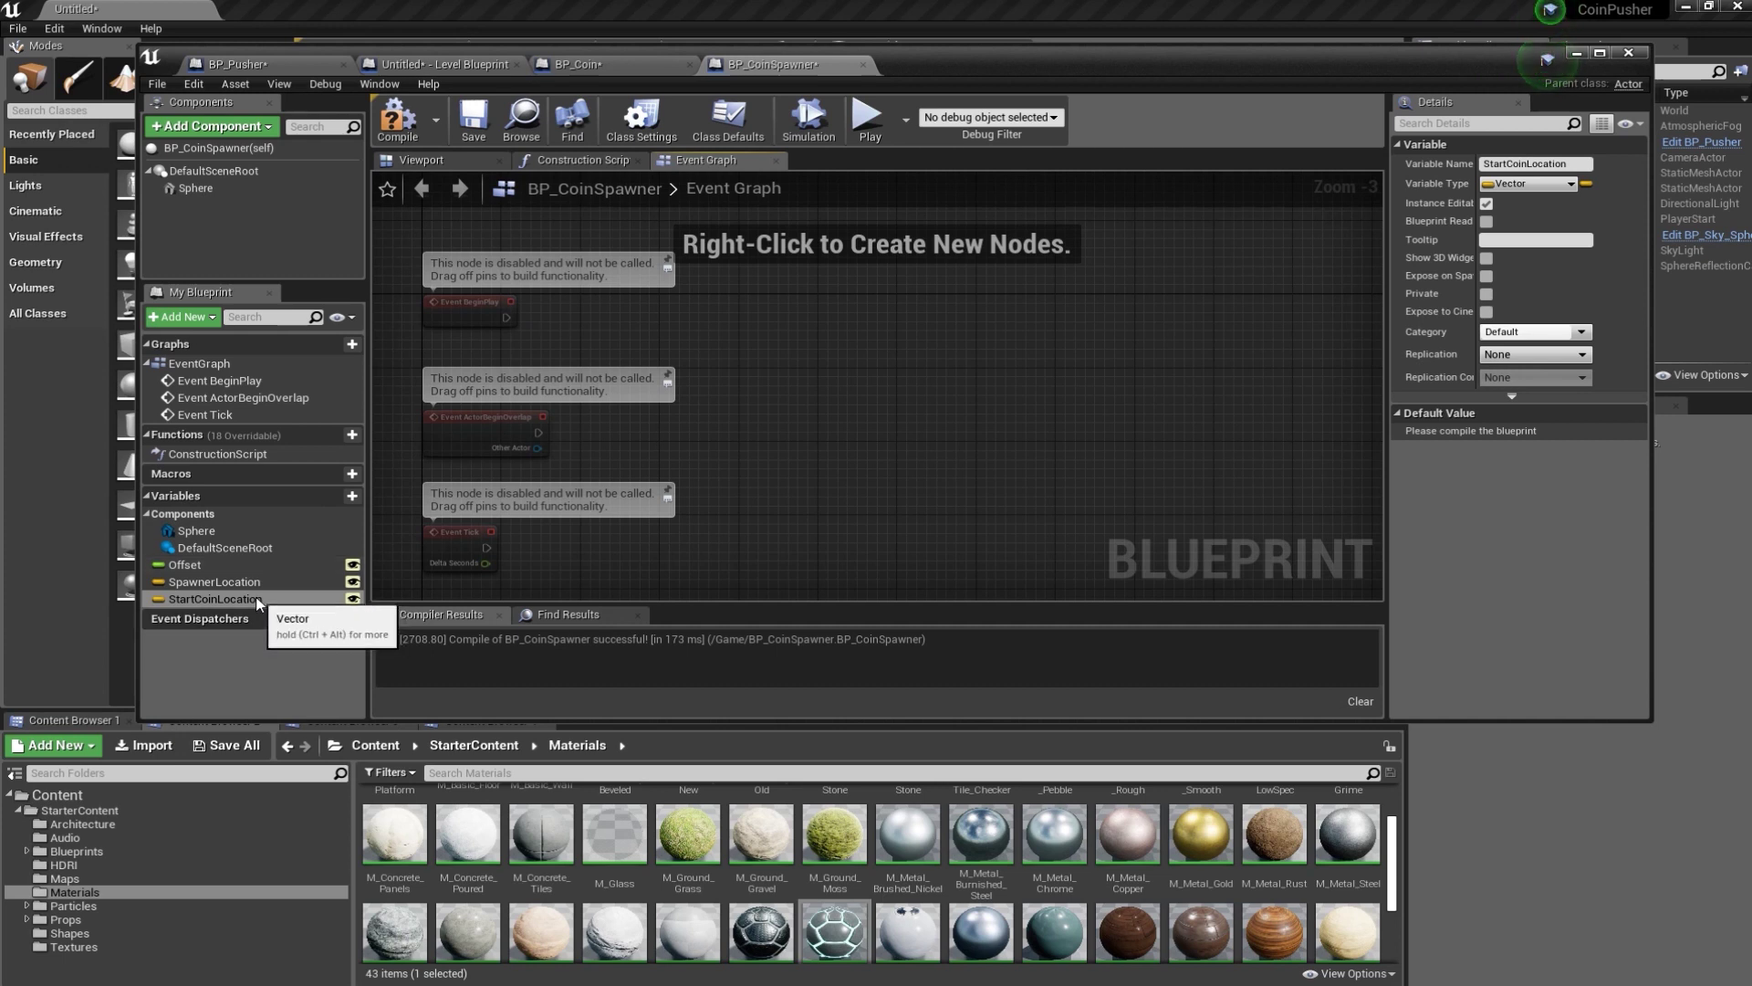
- On Event BeginPlay, set SpawnerLocation from a GetActorLocation node's return value
{"action": "mouse_move", "coordinate": [239, 583]}
{"action": "left_mouse_down"}
{"action": "mouse_move", "coordinate": [458, 535]}
{"action": "mouse_move", "coordinate": [730, 301]}
{"action": "left_mouse_up"}
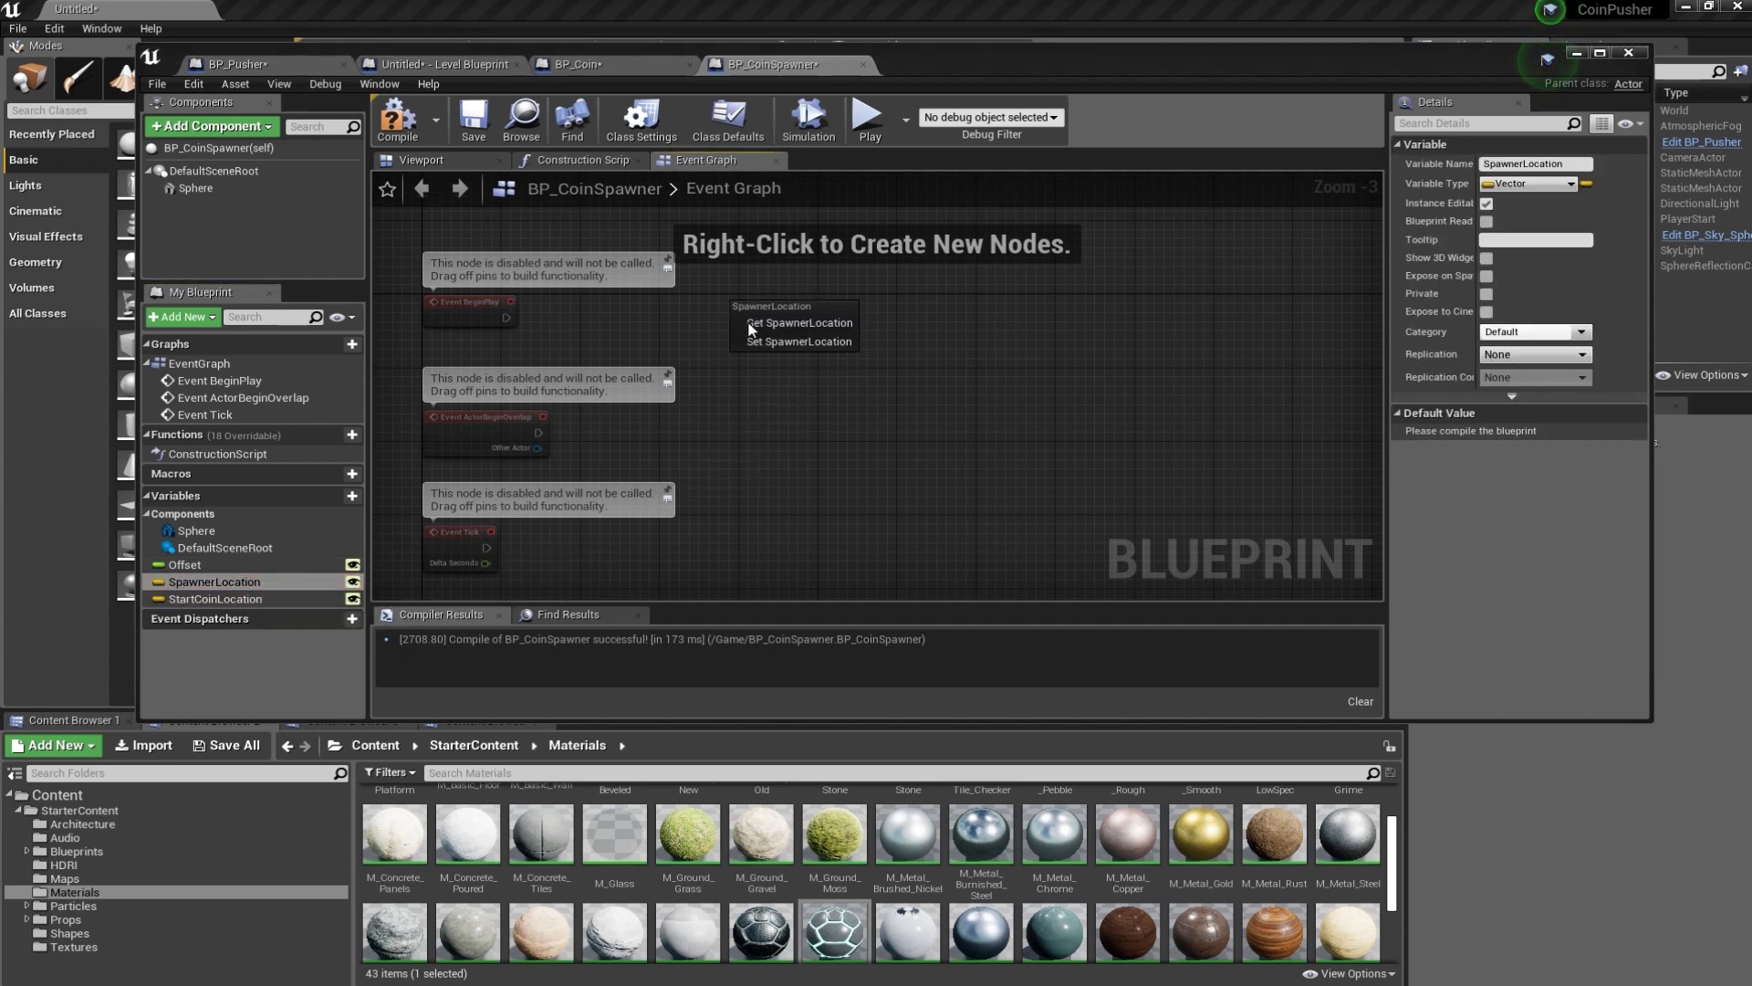
{"action": "left_click", "coordinate": [753, 340]}
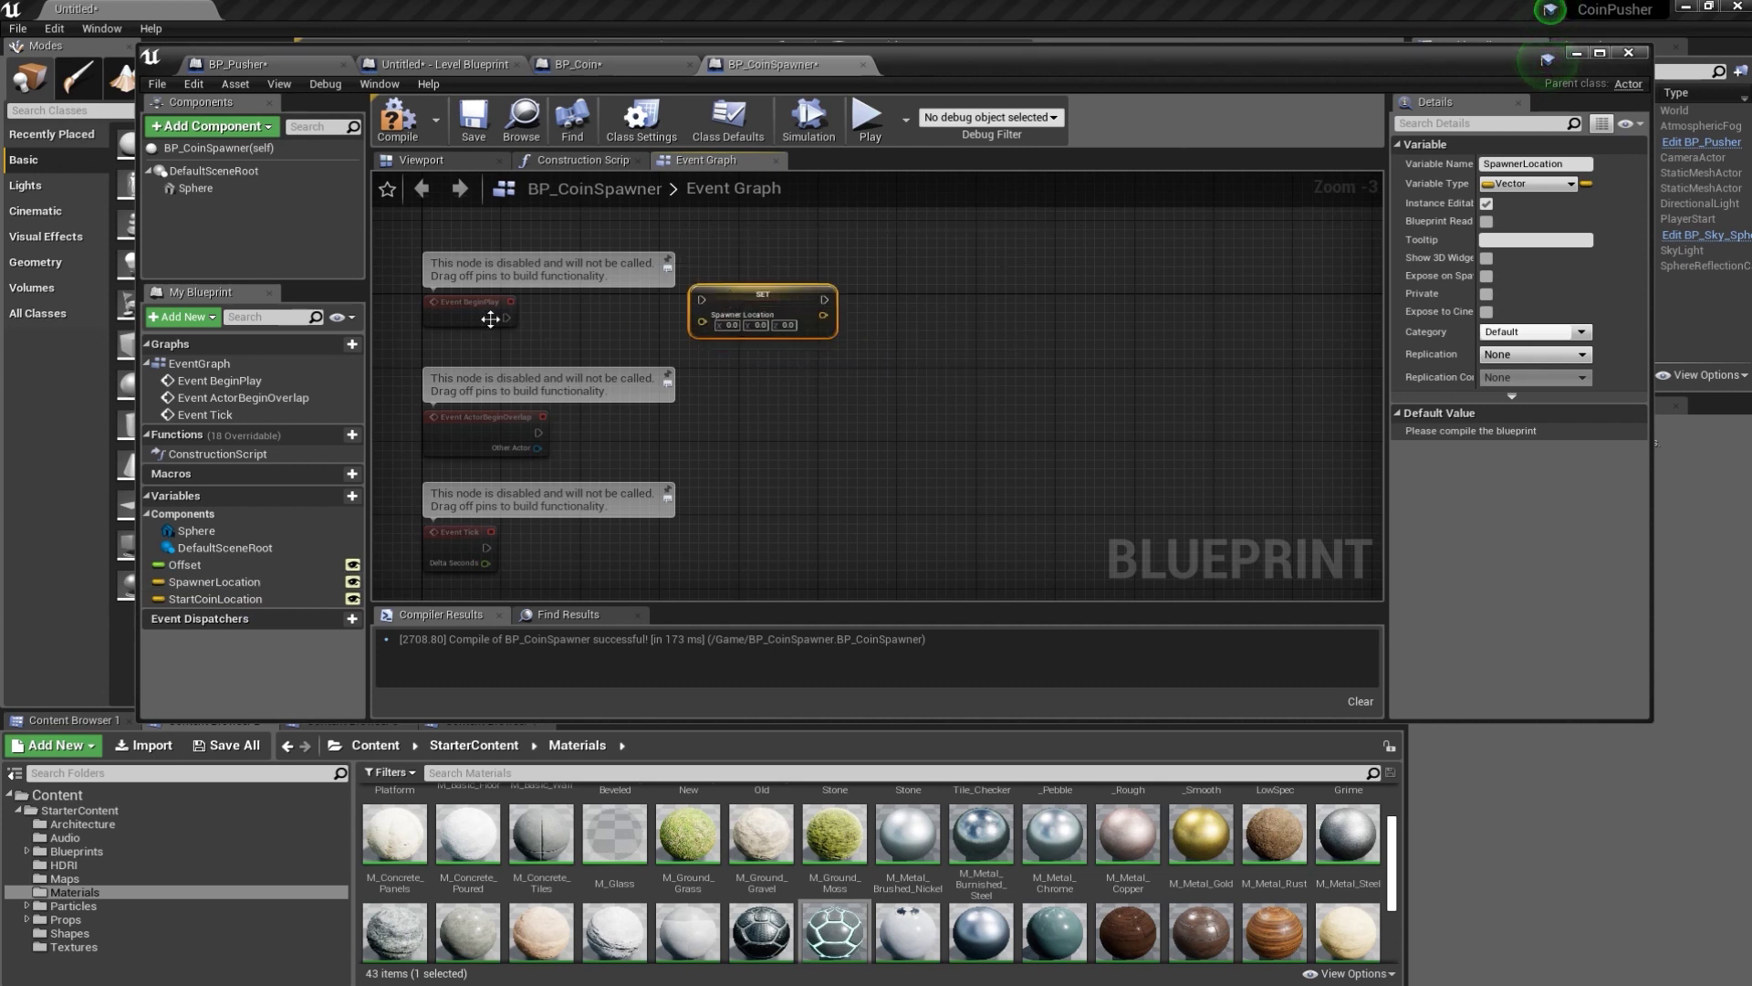
{"action": "mouse_move", "coordinate": [506, 318]}
{"action": "left_mouse_down"}
{"action": "mouse_move", "coordinate": [701, 299]}
{"action": "mouse_move", "coordinate": [748, 317]}
{"action": "mouse_move", "coordinate": [719, 270]}
{"action": "mouse_move", "coordinate": [500, 271]}
{"action": "mouse_move", "coordinate": [504, 257]}
{"action": "left_mouse_up"}
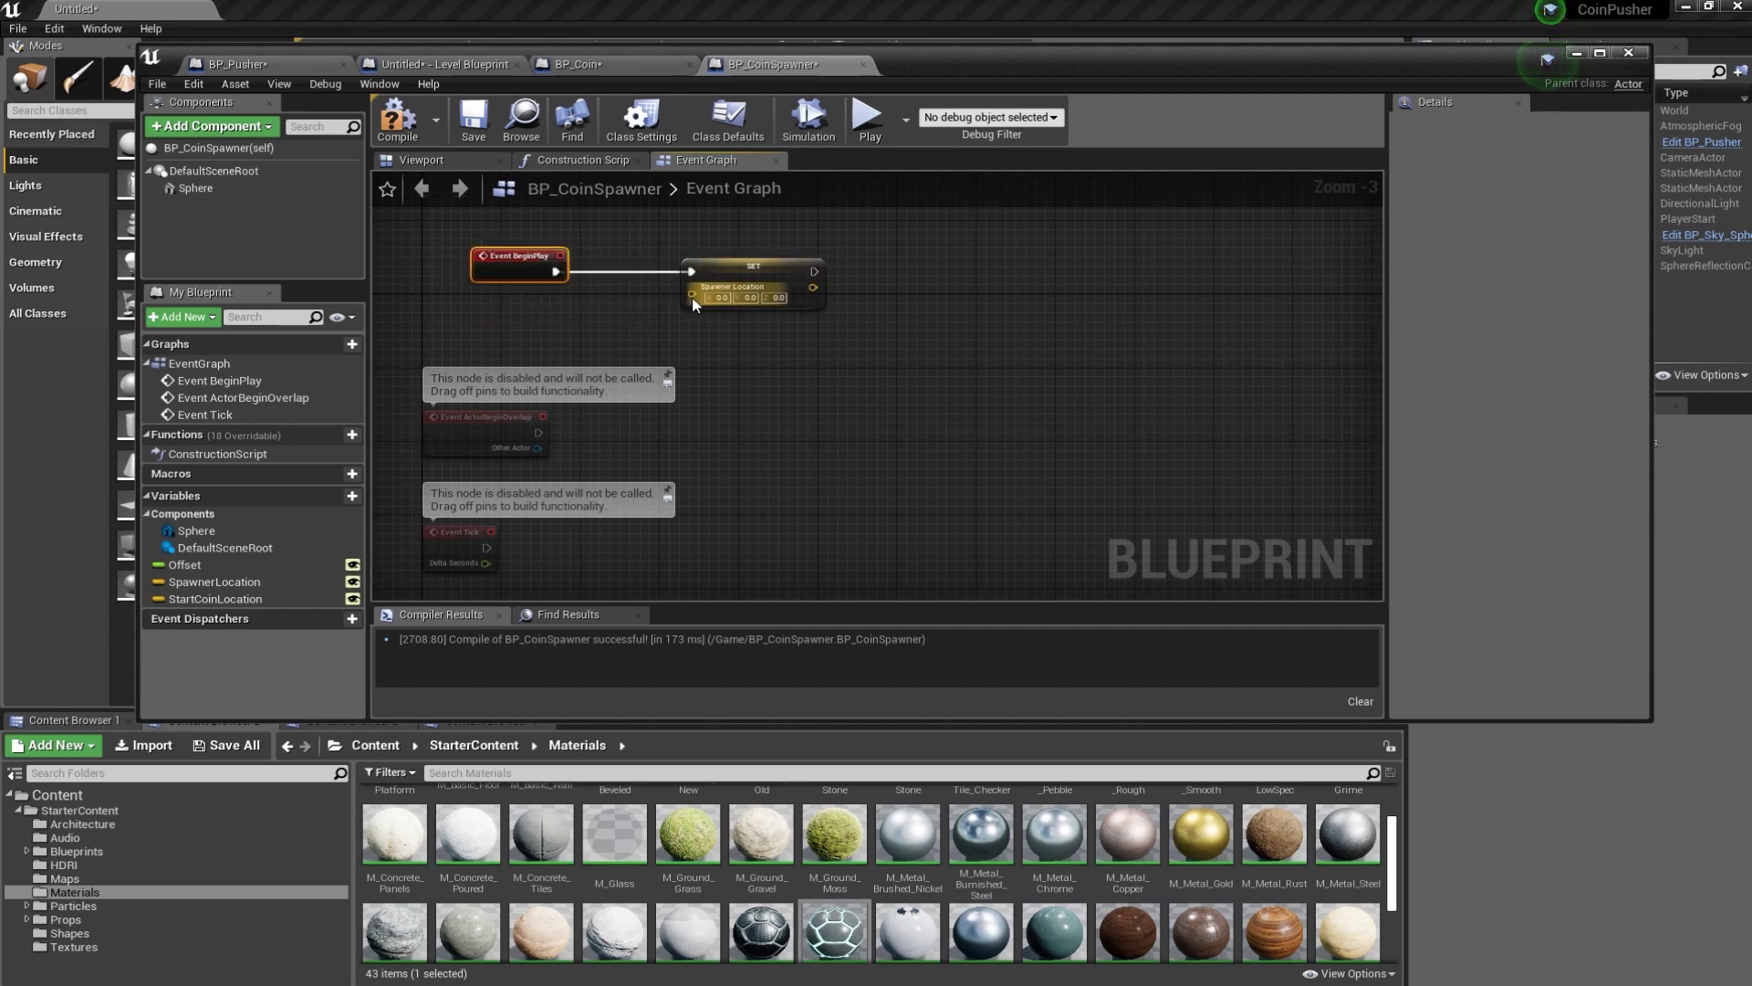
{"action": "left_click_drag", "start_coordinate": [692, 294], "coordinate": [635, 323]}
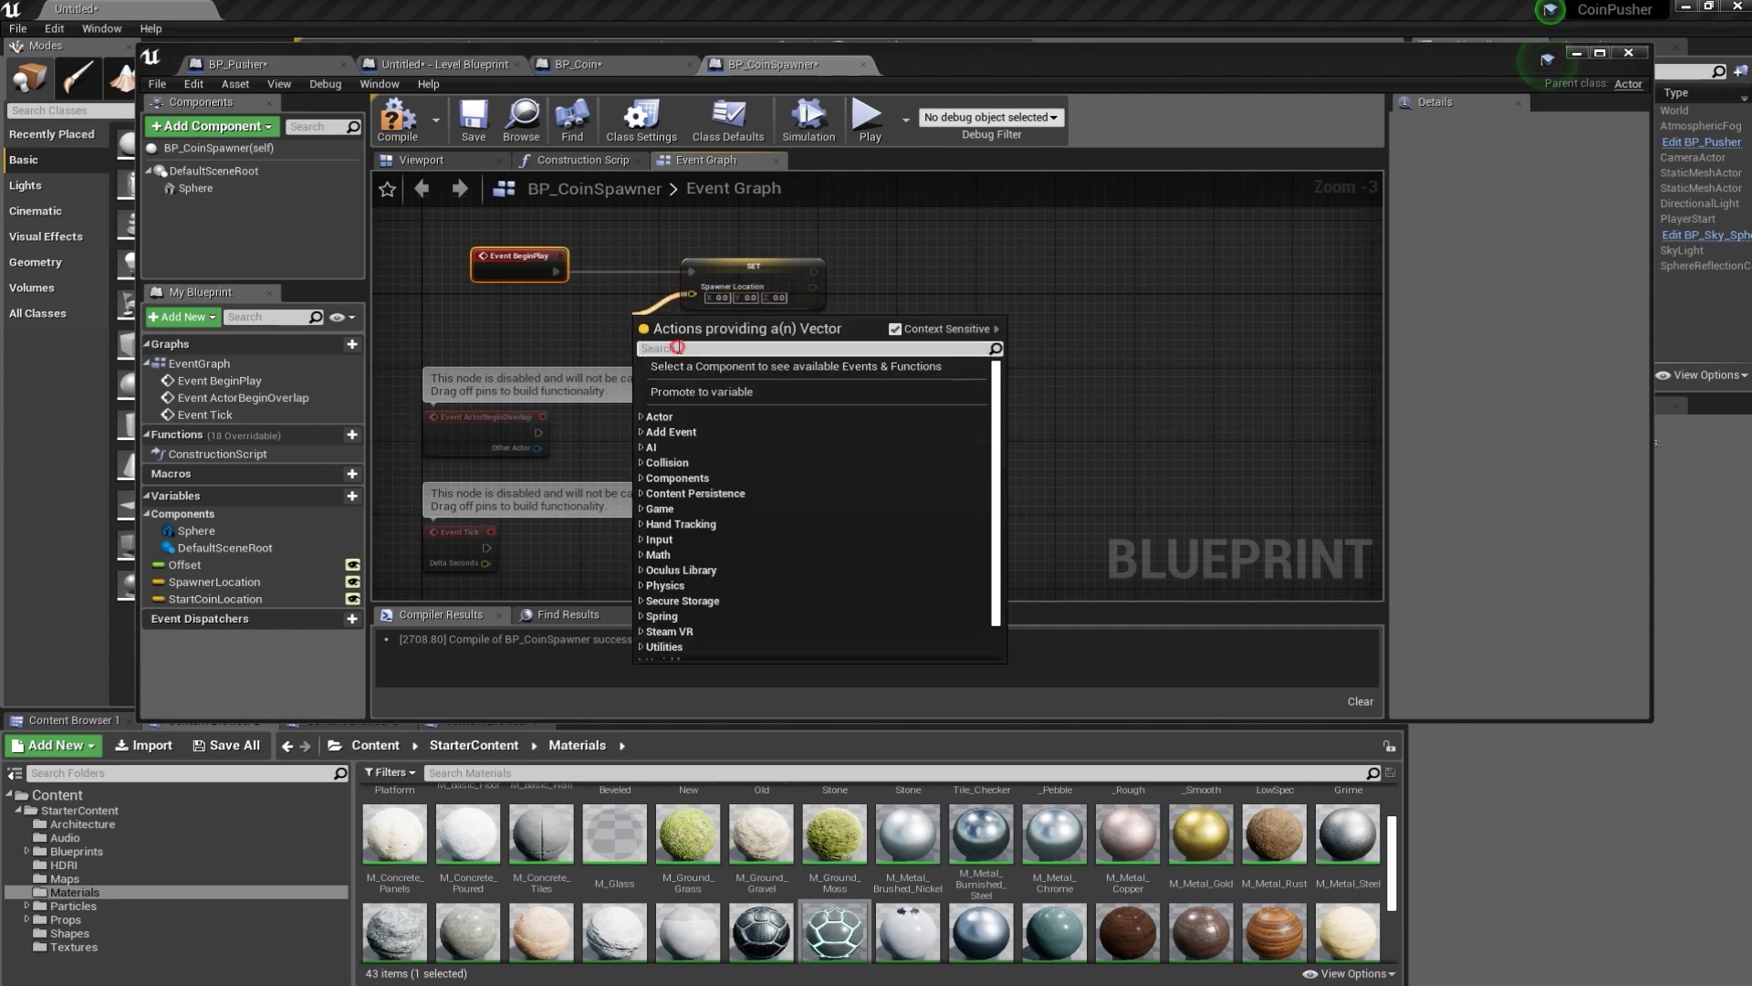
{"action": "type", "text": "get"}
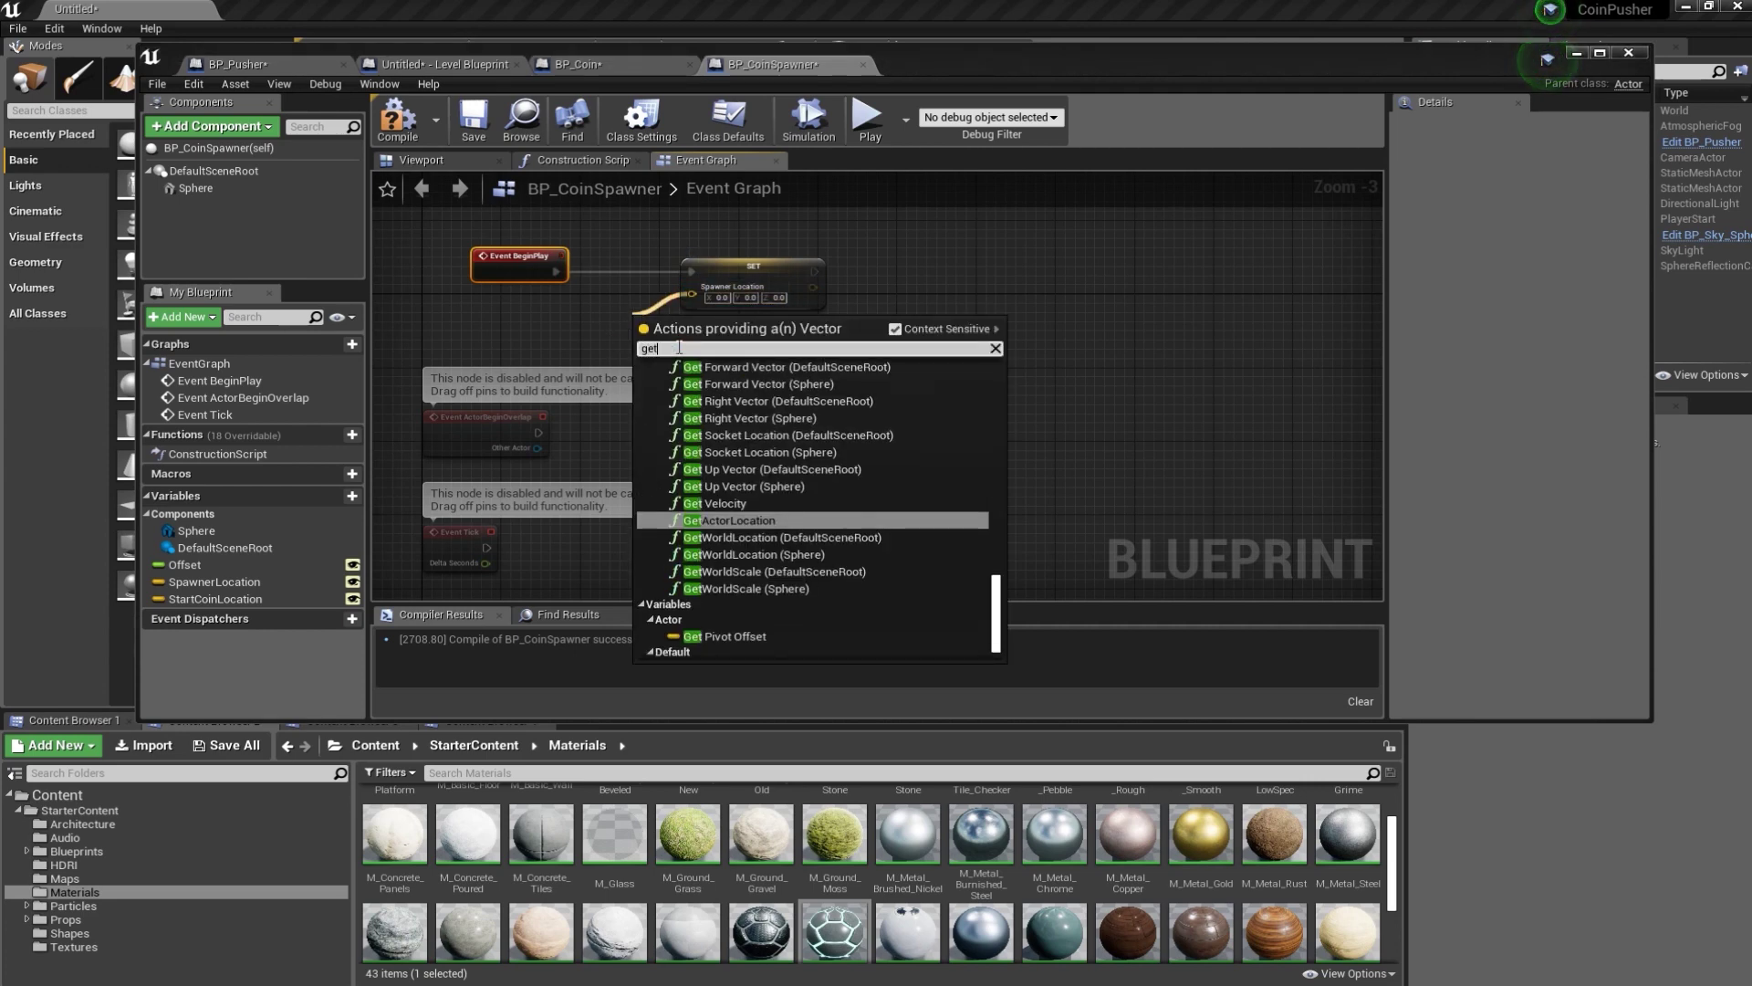
{"action": "type", "text": "actorlo"}
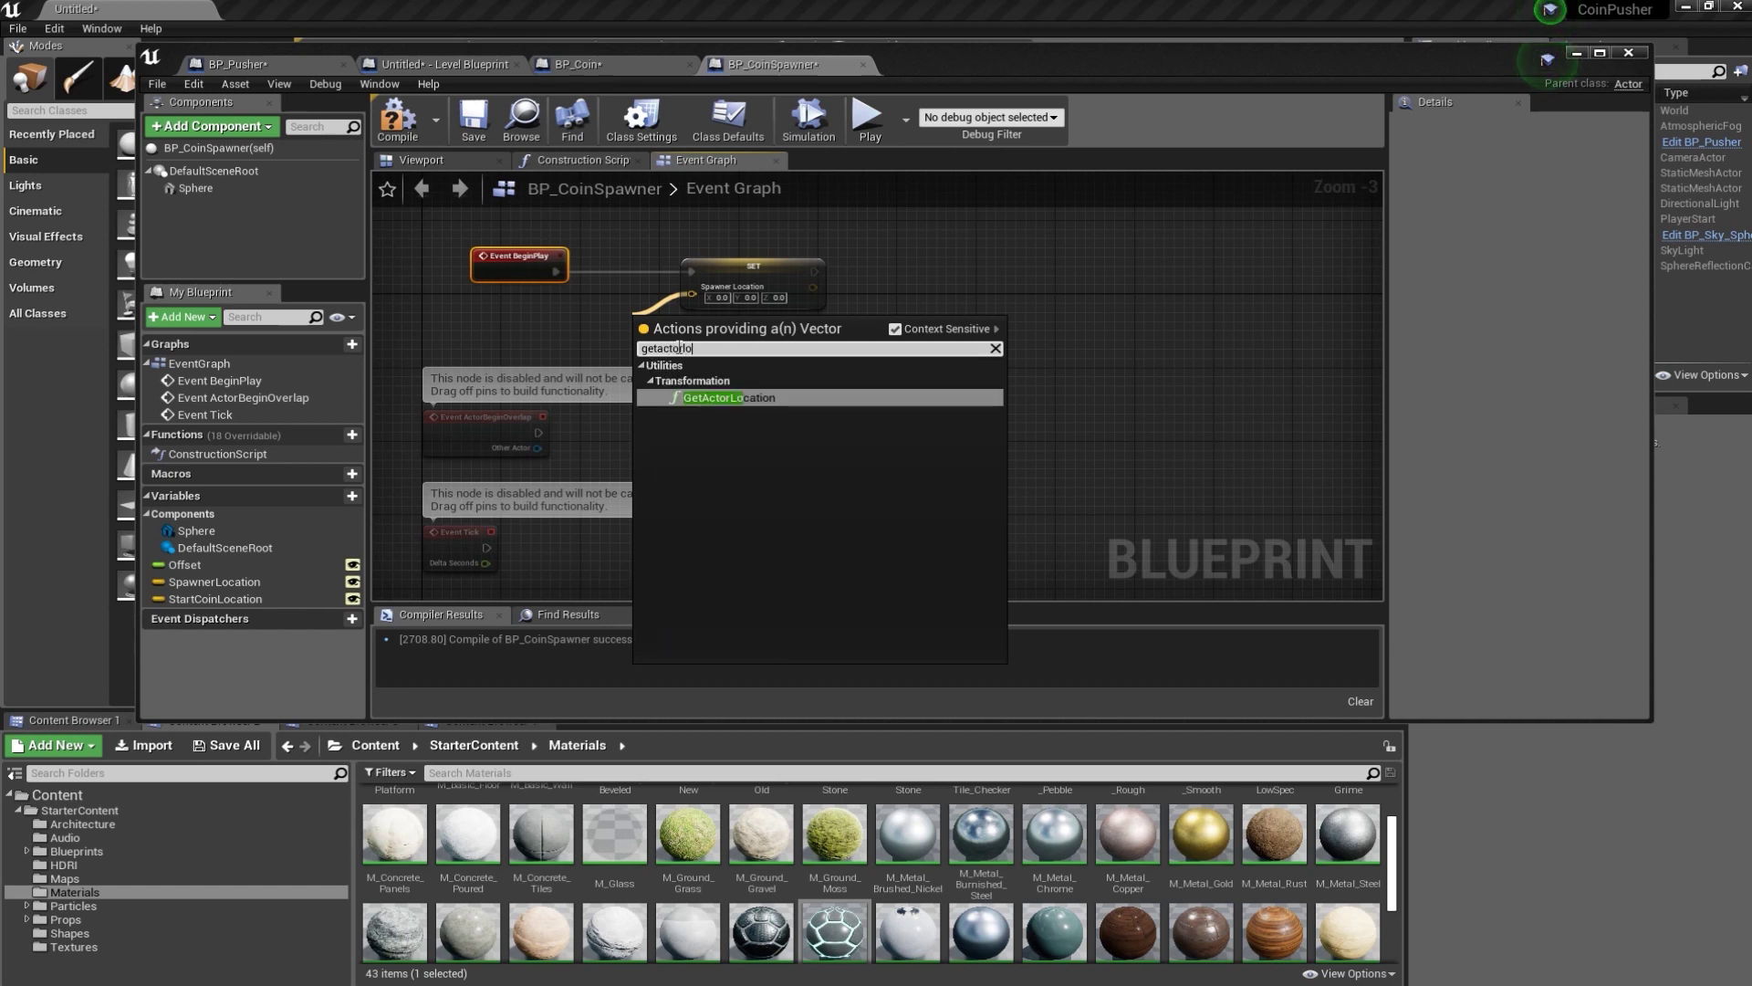
{"action": "left_click", "coordinate": [749, 398]}
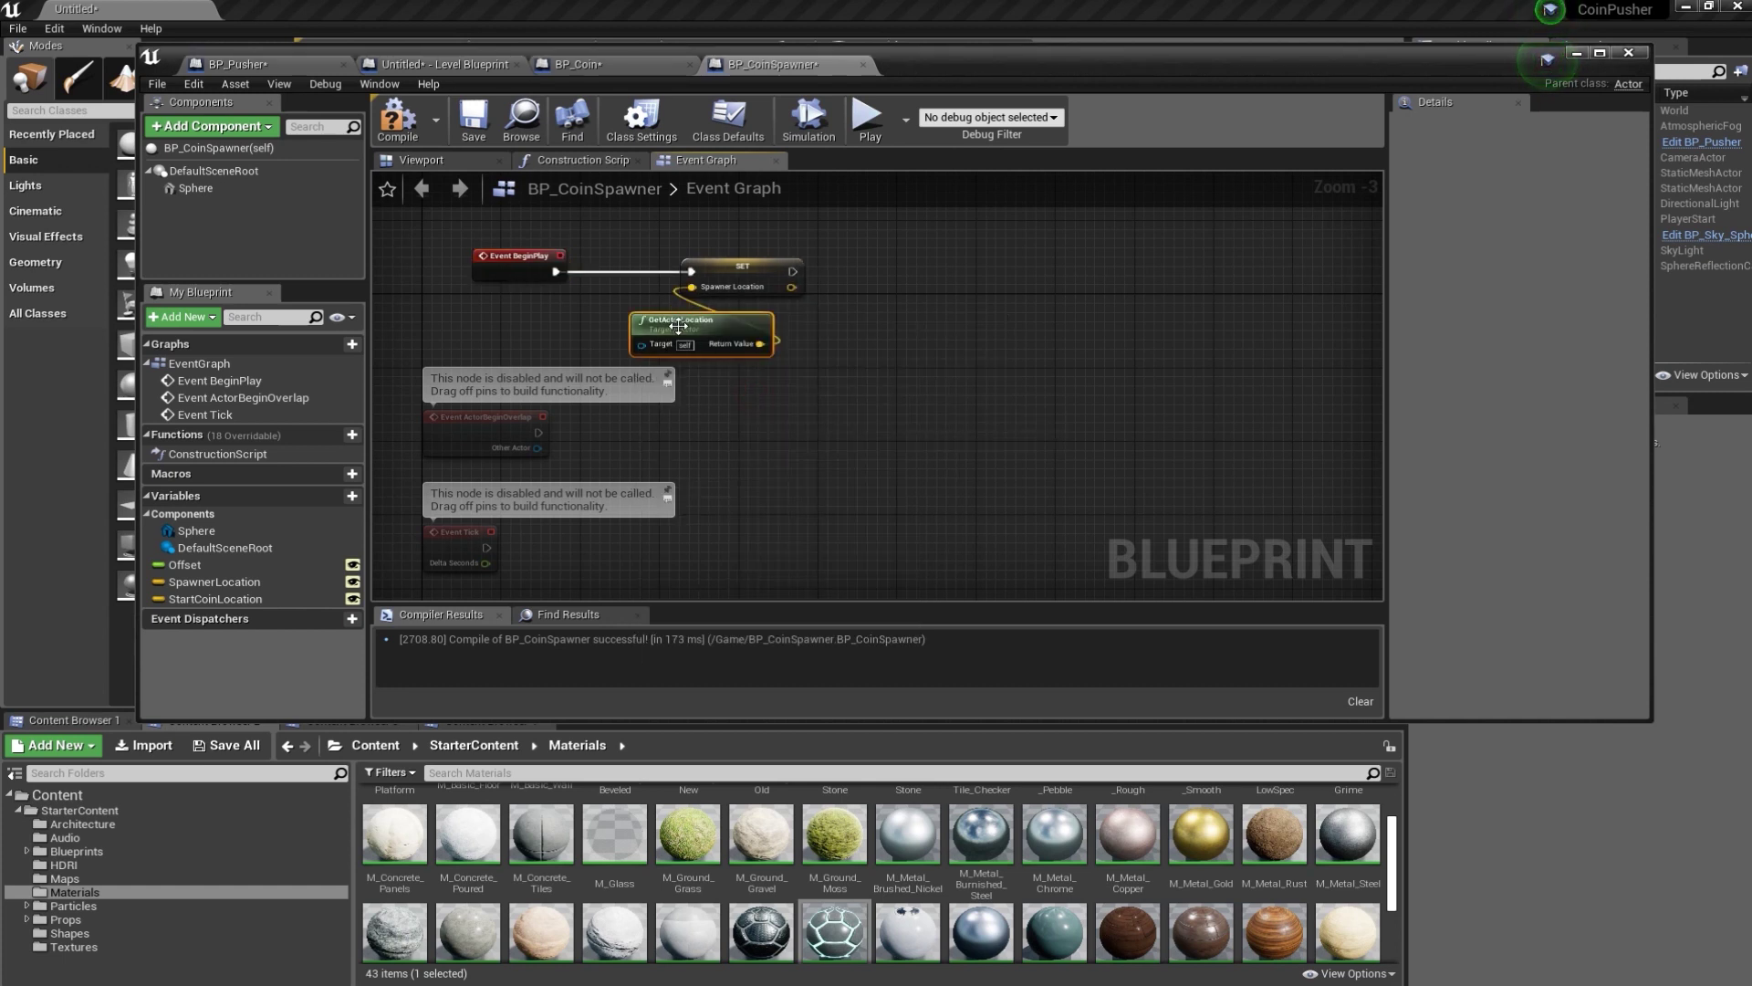
{"action": "right_click_drag", "start_coordinate": [932, 363], "coordinate": [810, 410]}
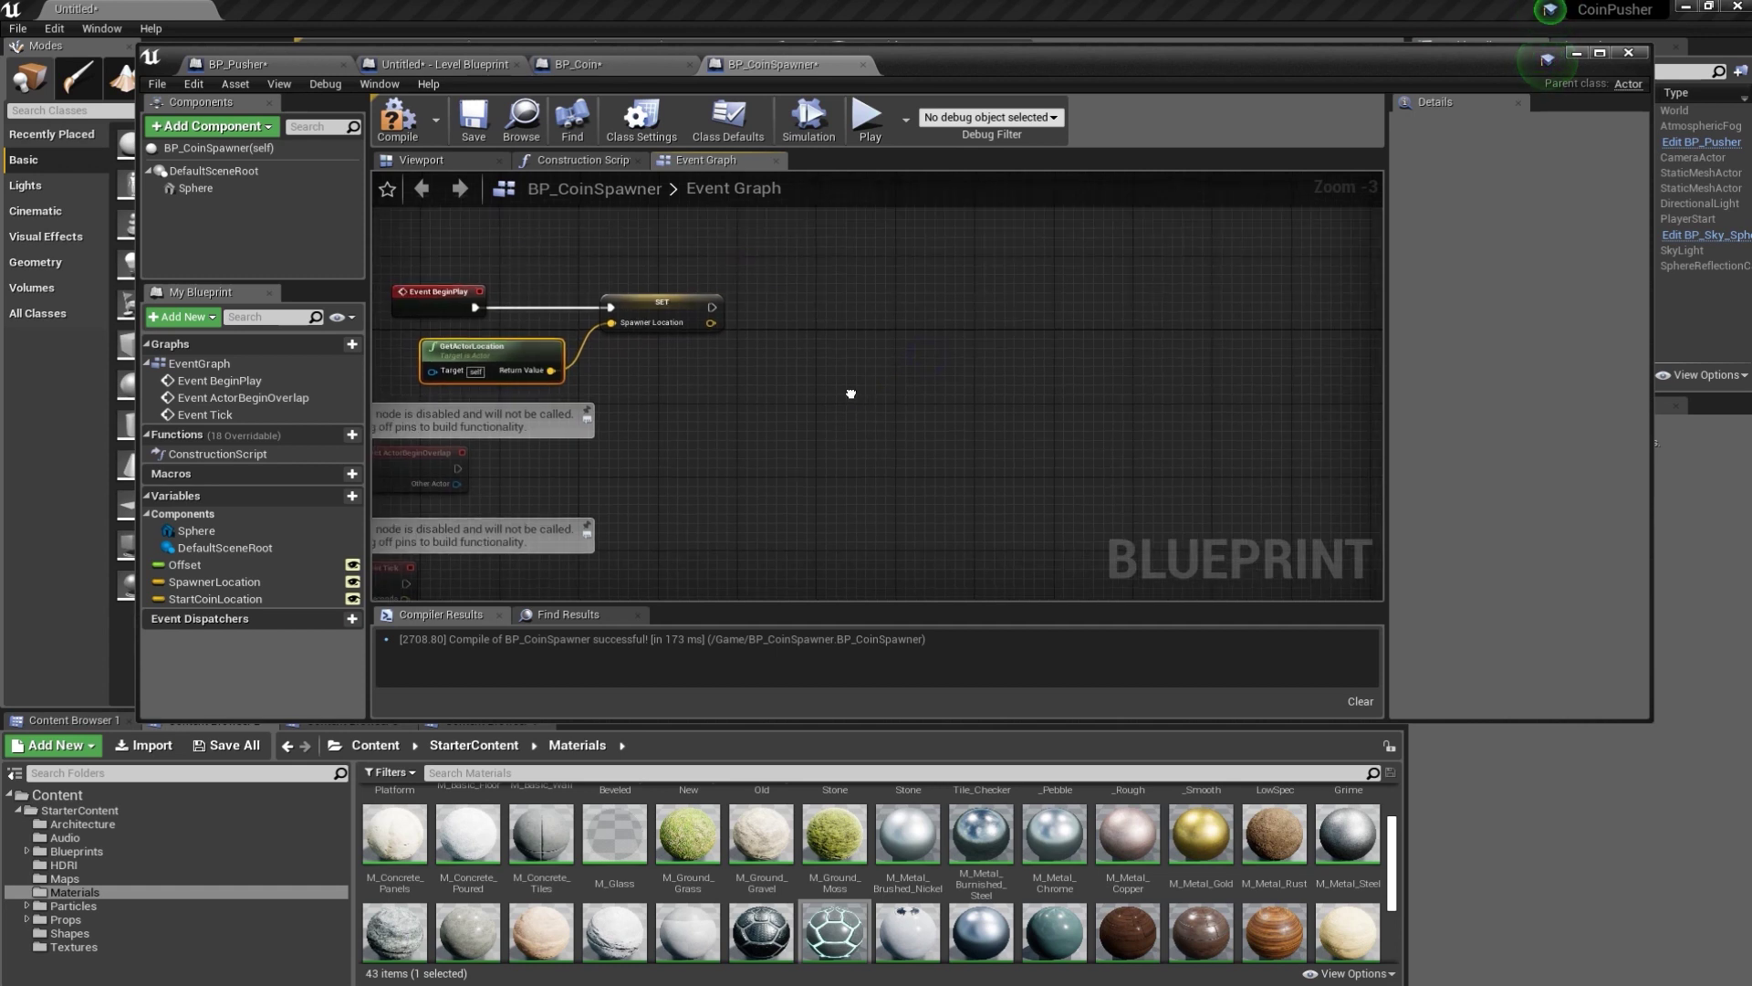
{"action": "right_click_drag", "start_coordinate": [739, 361], "coordinate": [829, 365]}
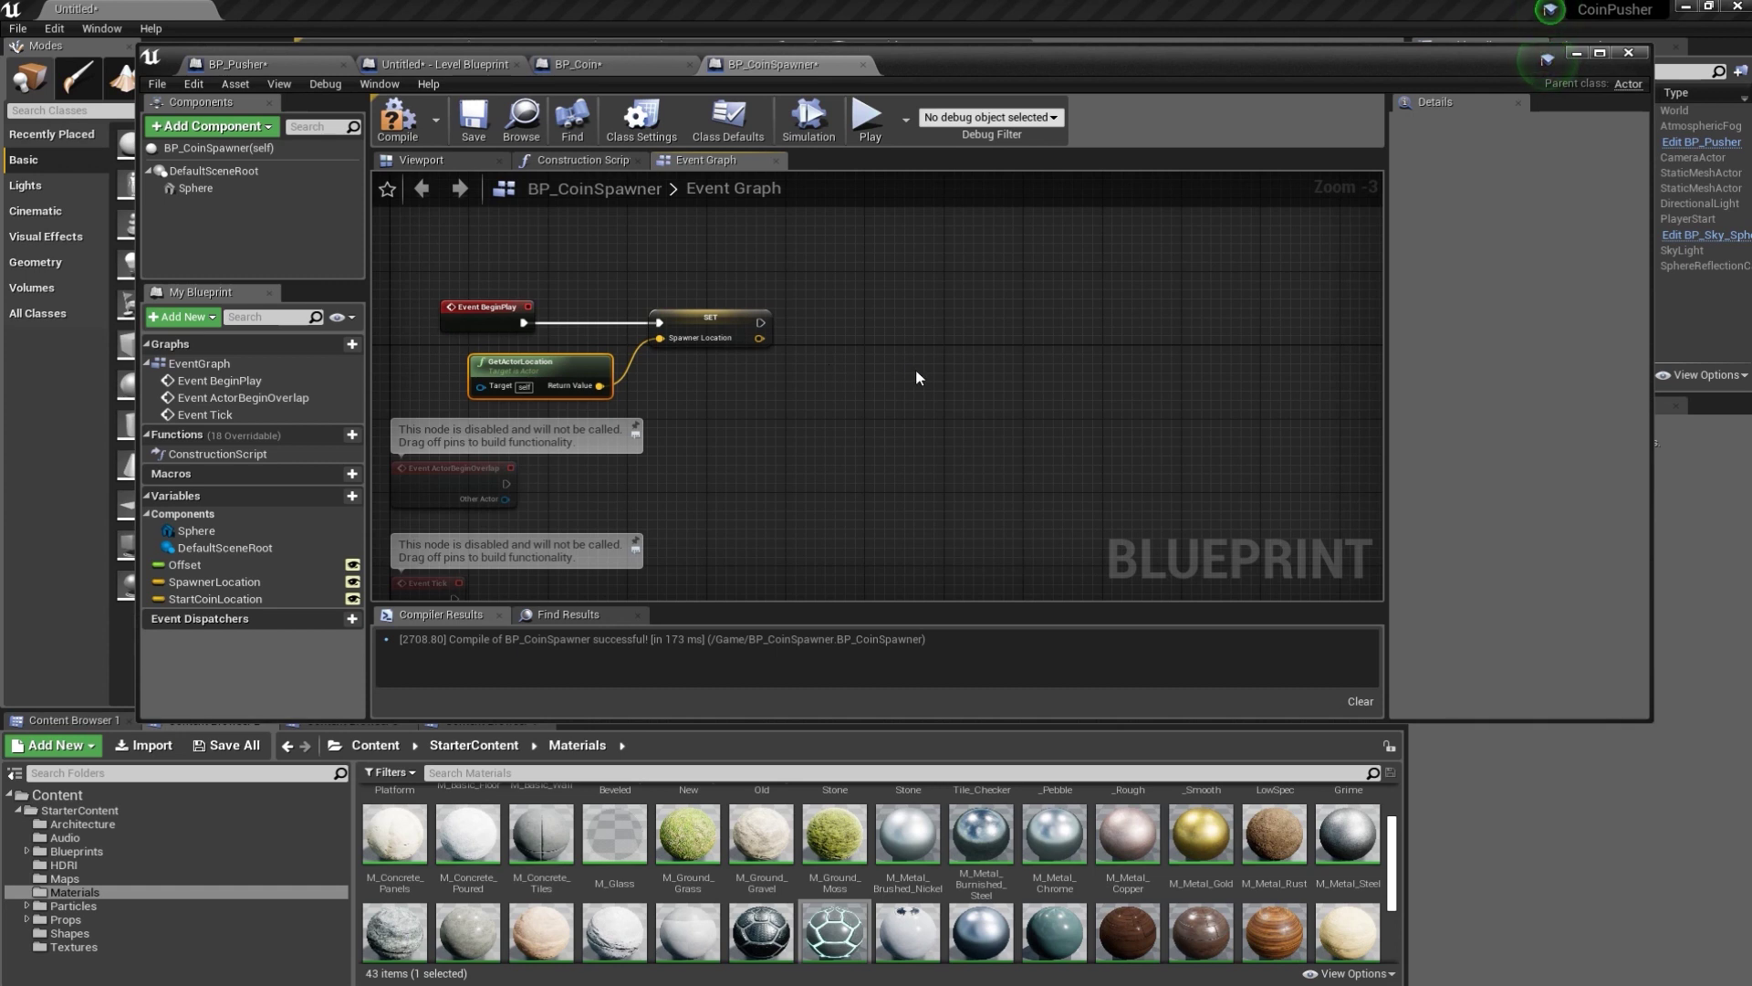
{"action": "right_click_drag", "start_coordinate": [917, 375], "coordinate": [754, 376]}
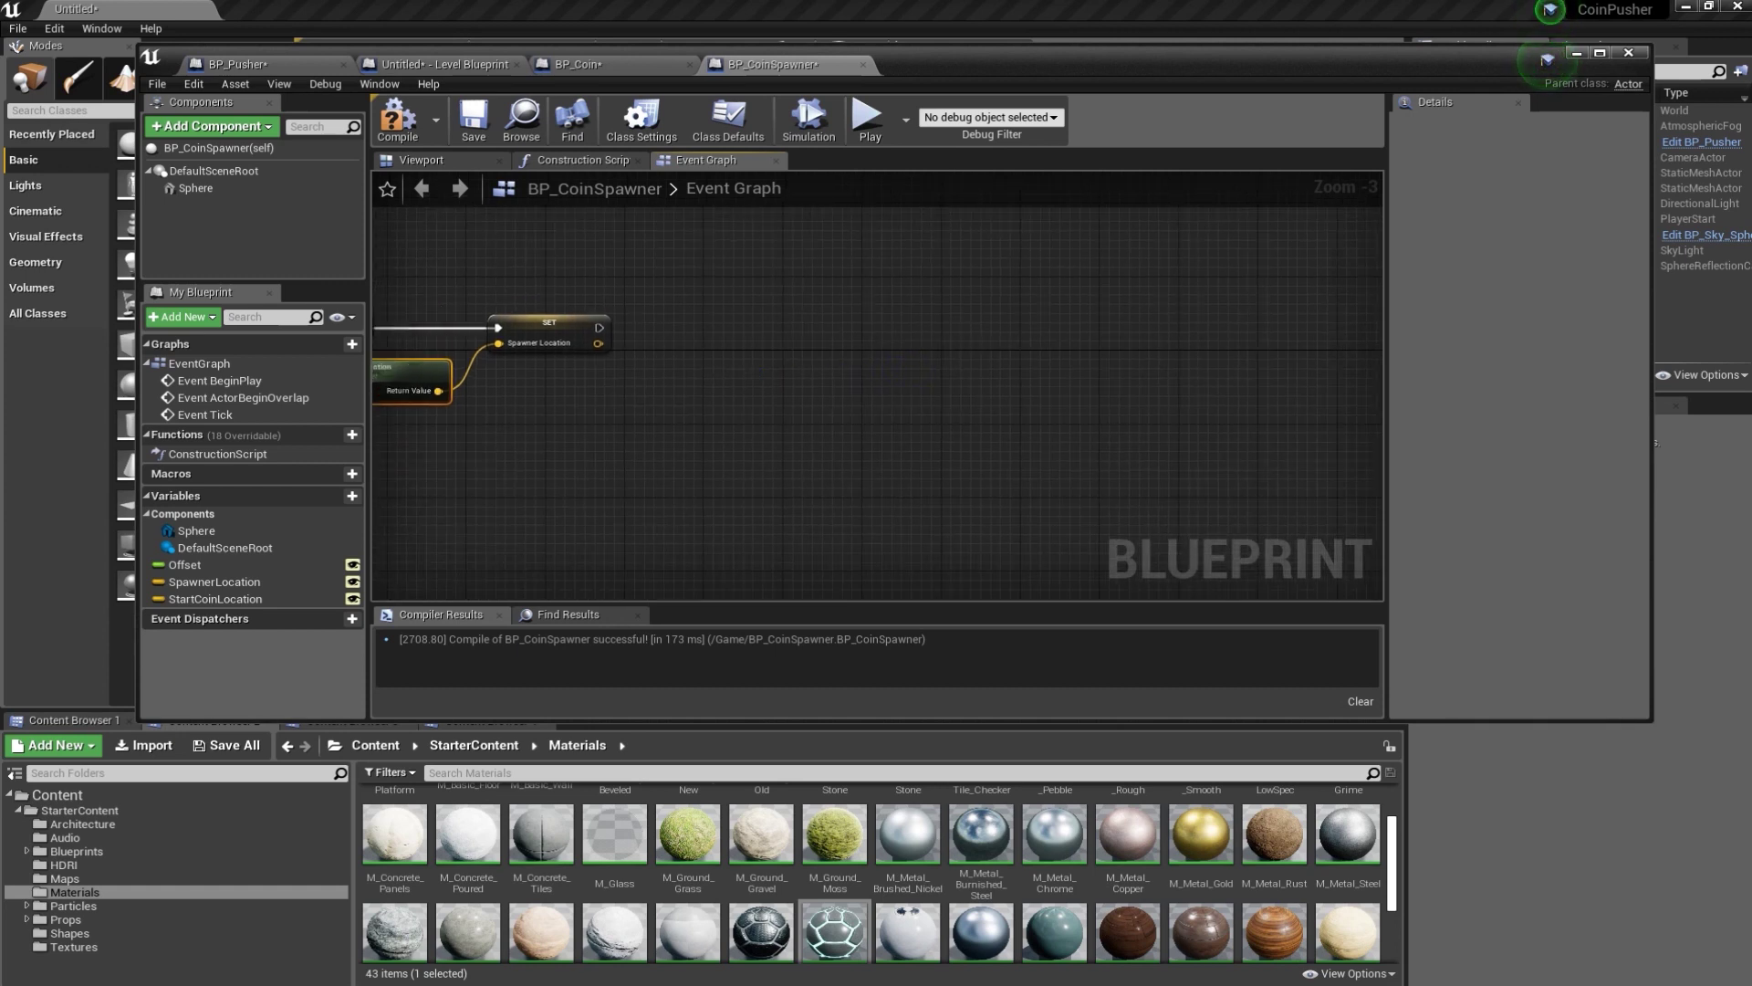
- Add a ForLoop after the SET SpawnerLocation node with Last Index 300
{"action": "left_click", "coordinate": [1547, 59]}
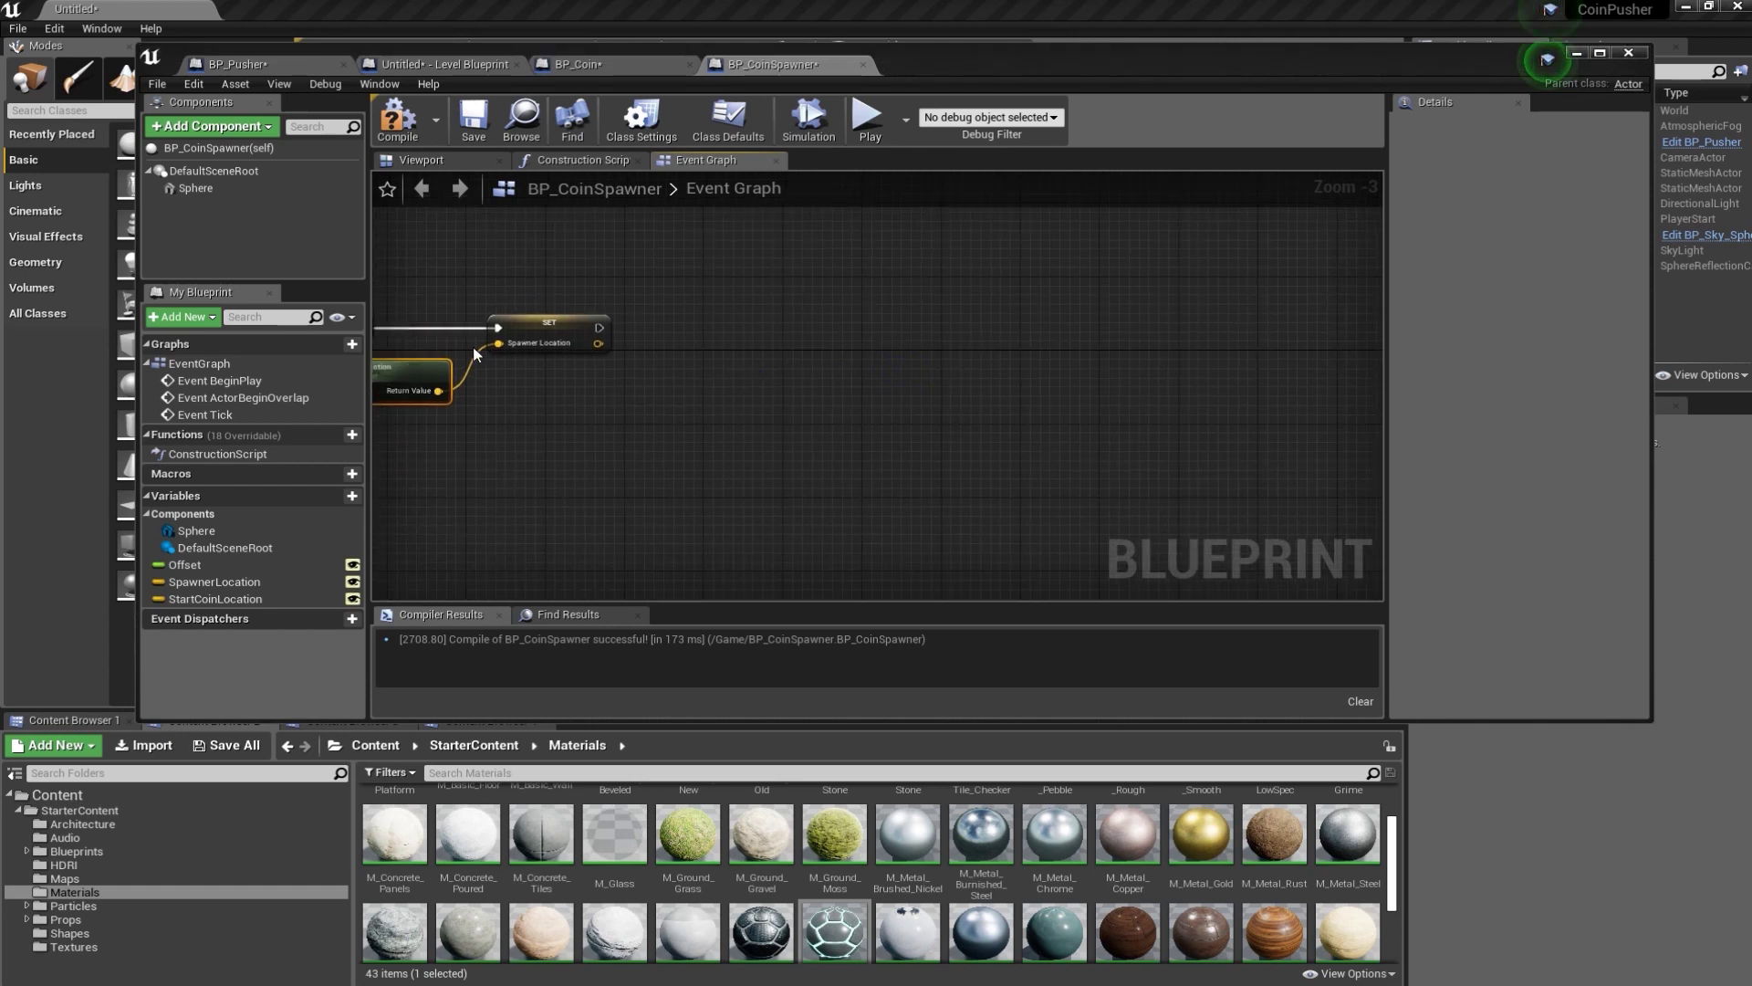
{"action": "left_click_drag", "start_coordinate": [599, 326], "coordinate": [708, 327]}
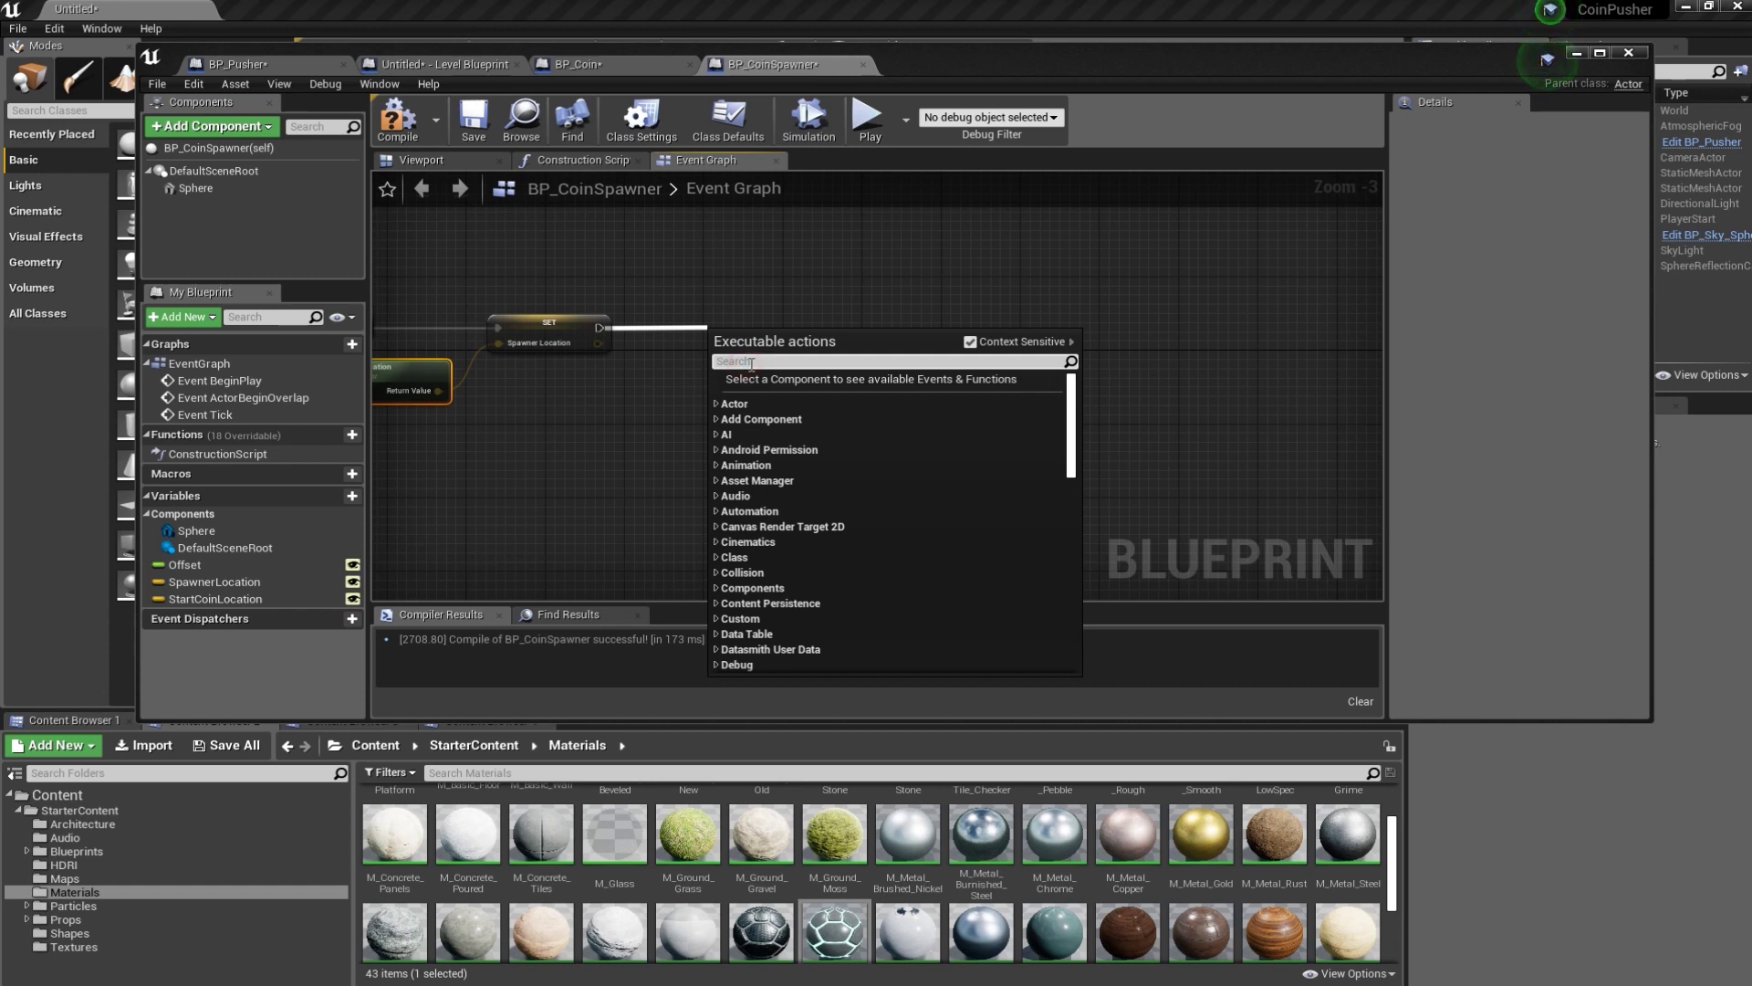
{"action": "type", "text": "forea"}
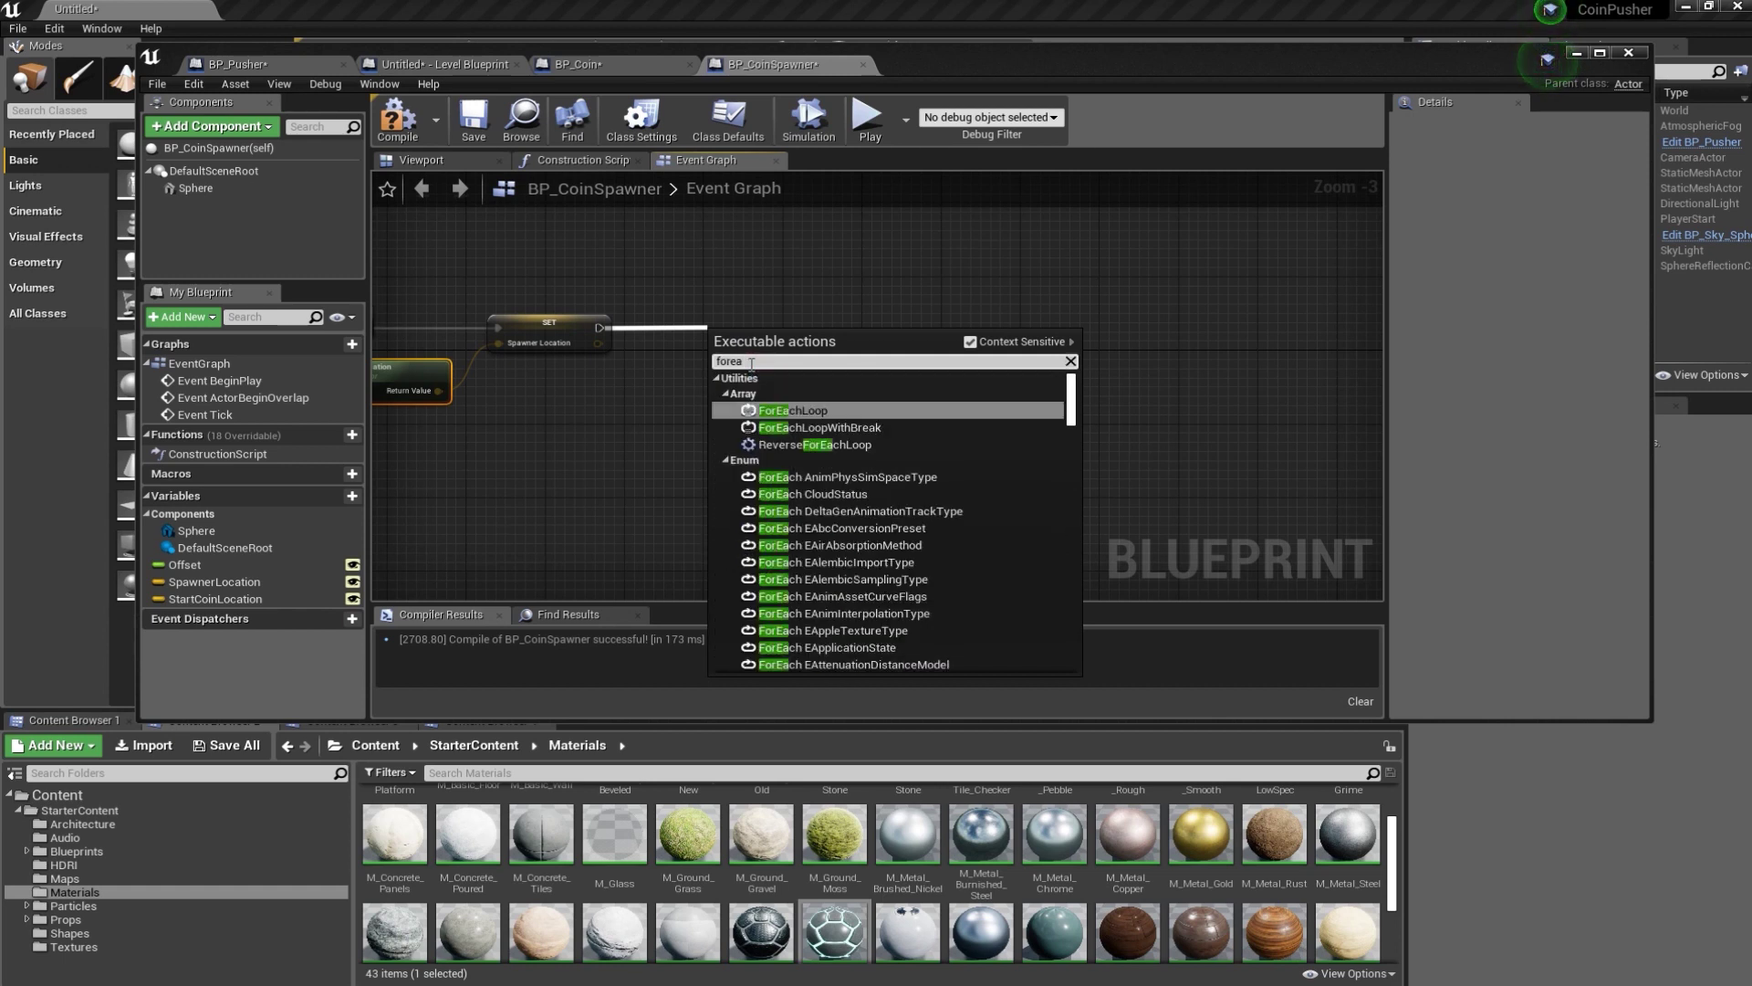
{"action": "type", "text": "ch"}
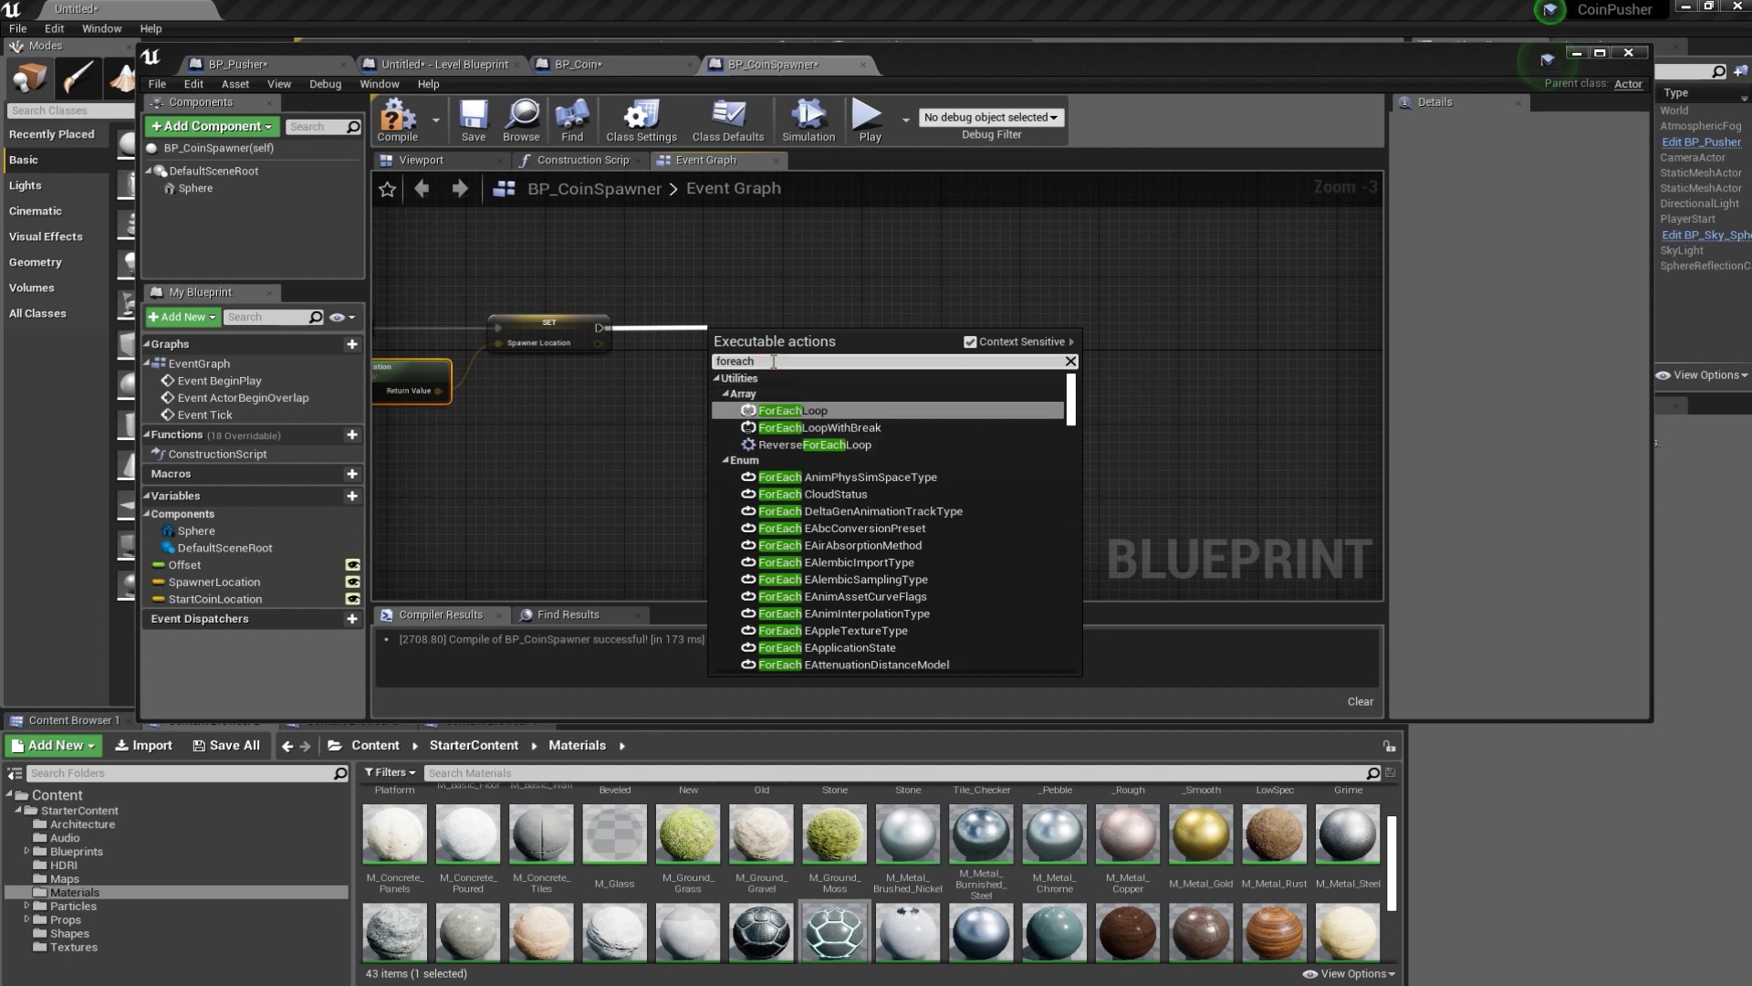
{"action": "key", "text": "BackSpace"}
{"action": "key", "text": "BackSpace"}
{"action": "key", "text": "BackSpace"}
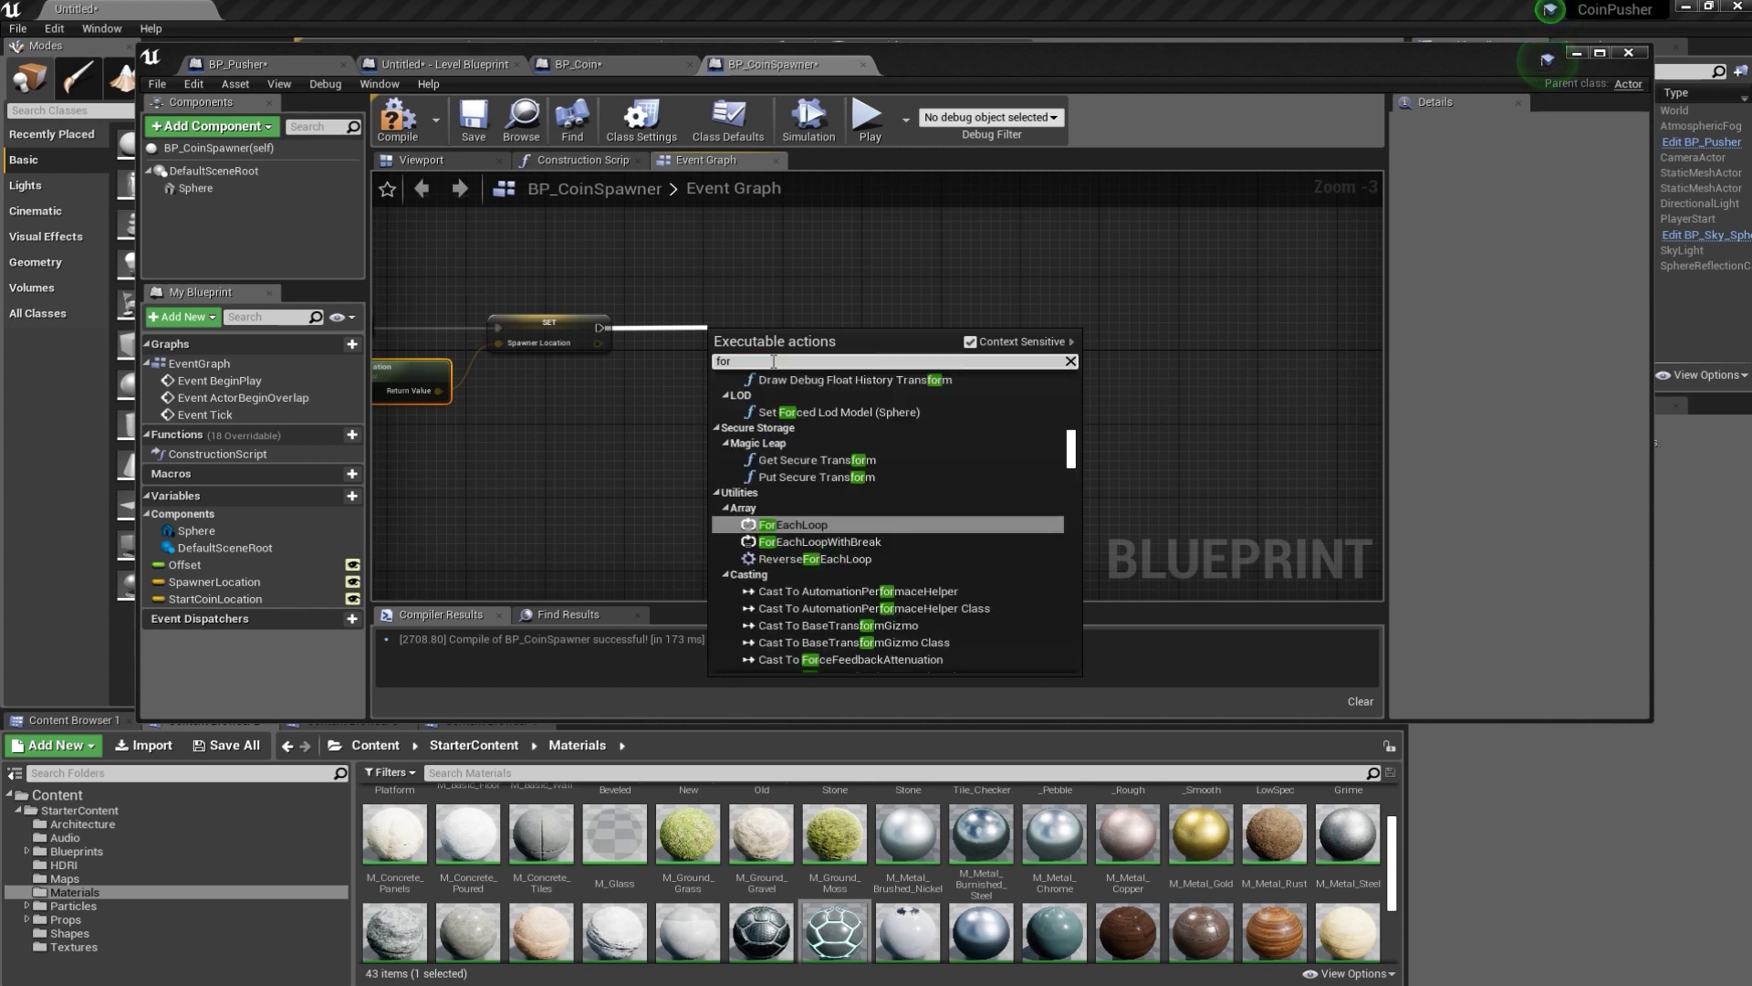
{"action": "type", "text": "loo"}
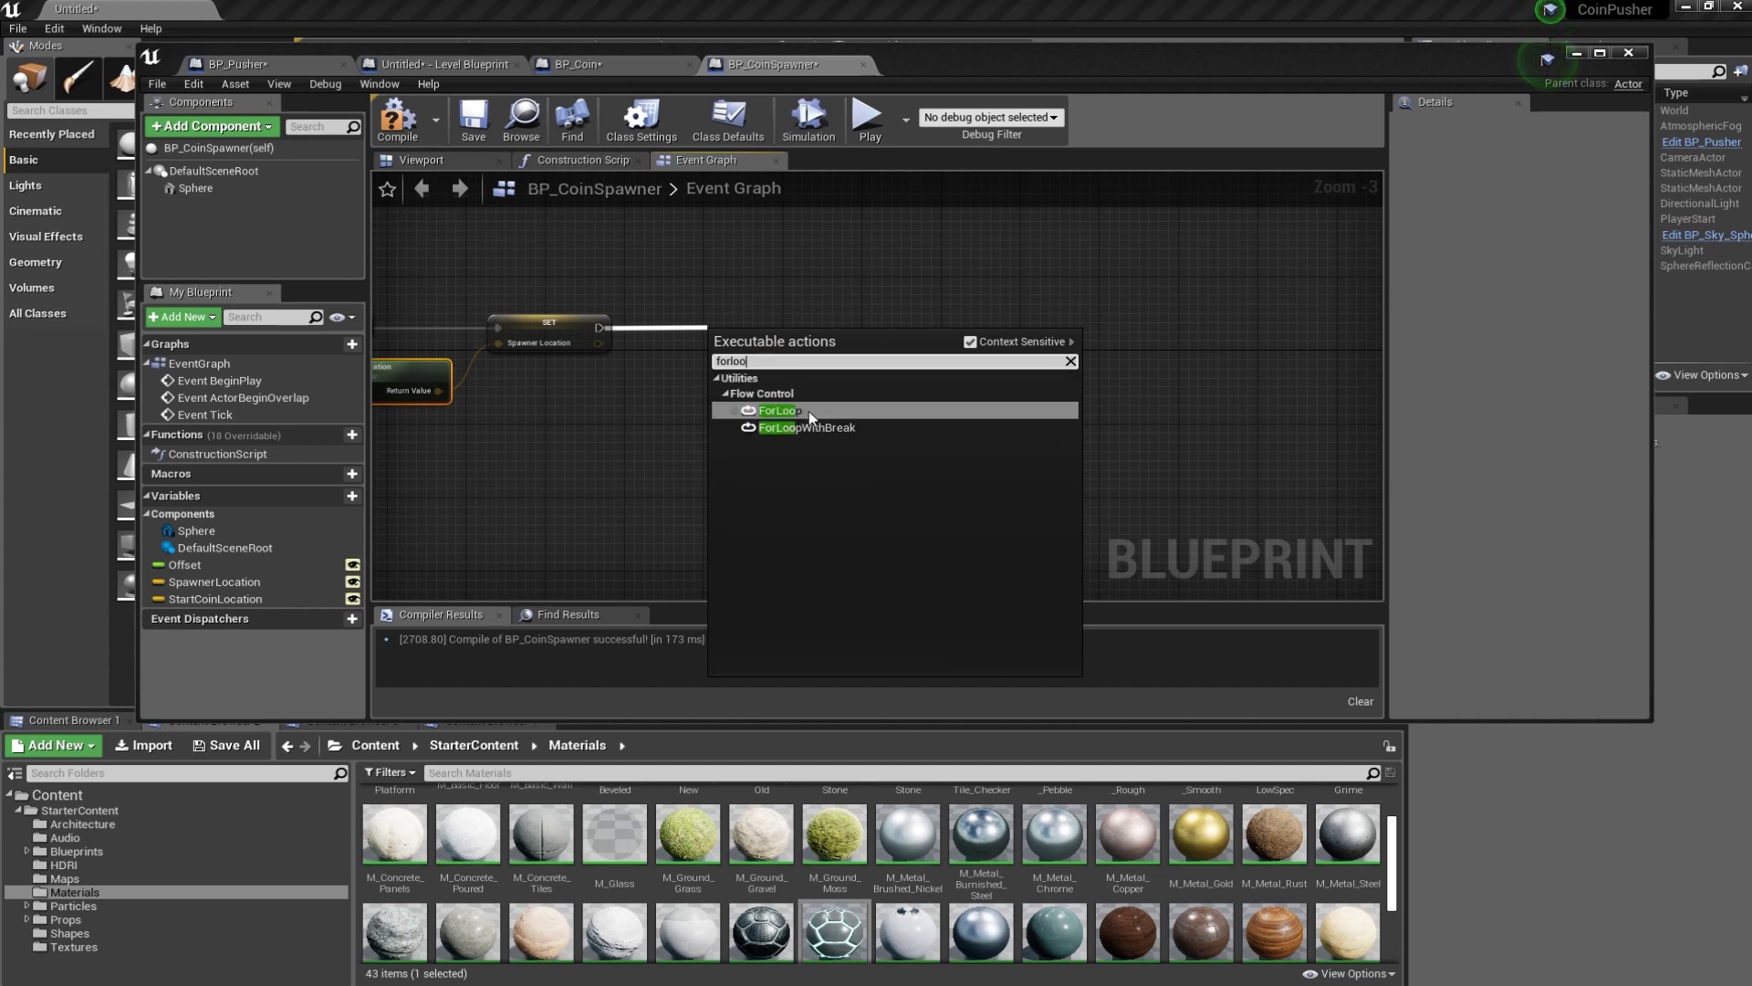
{"action": "left_click", "coordinate": [809, 410]}
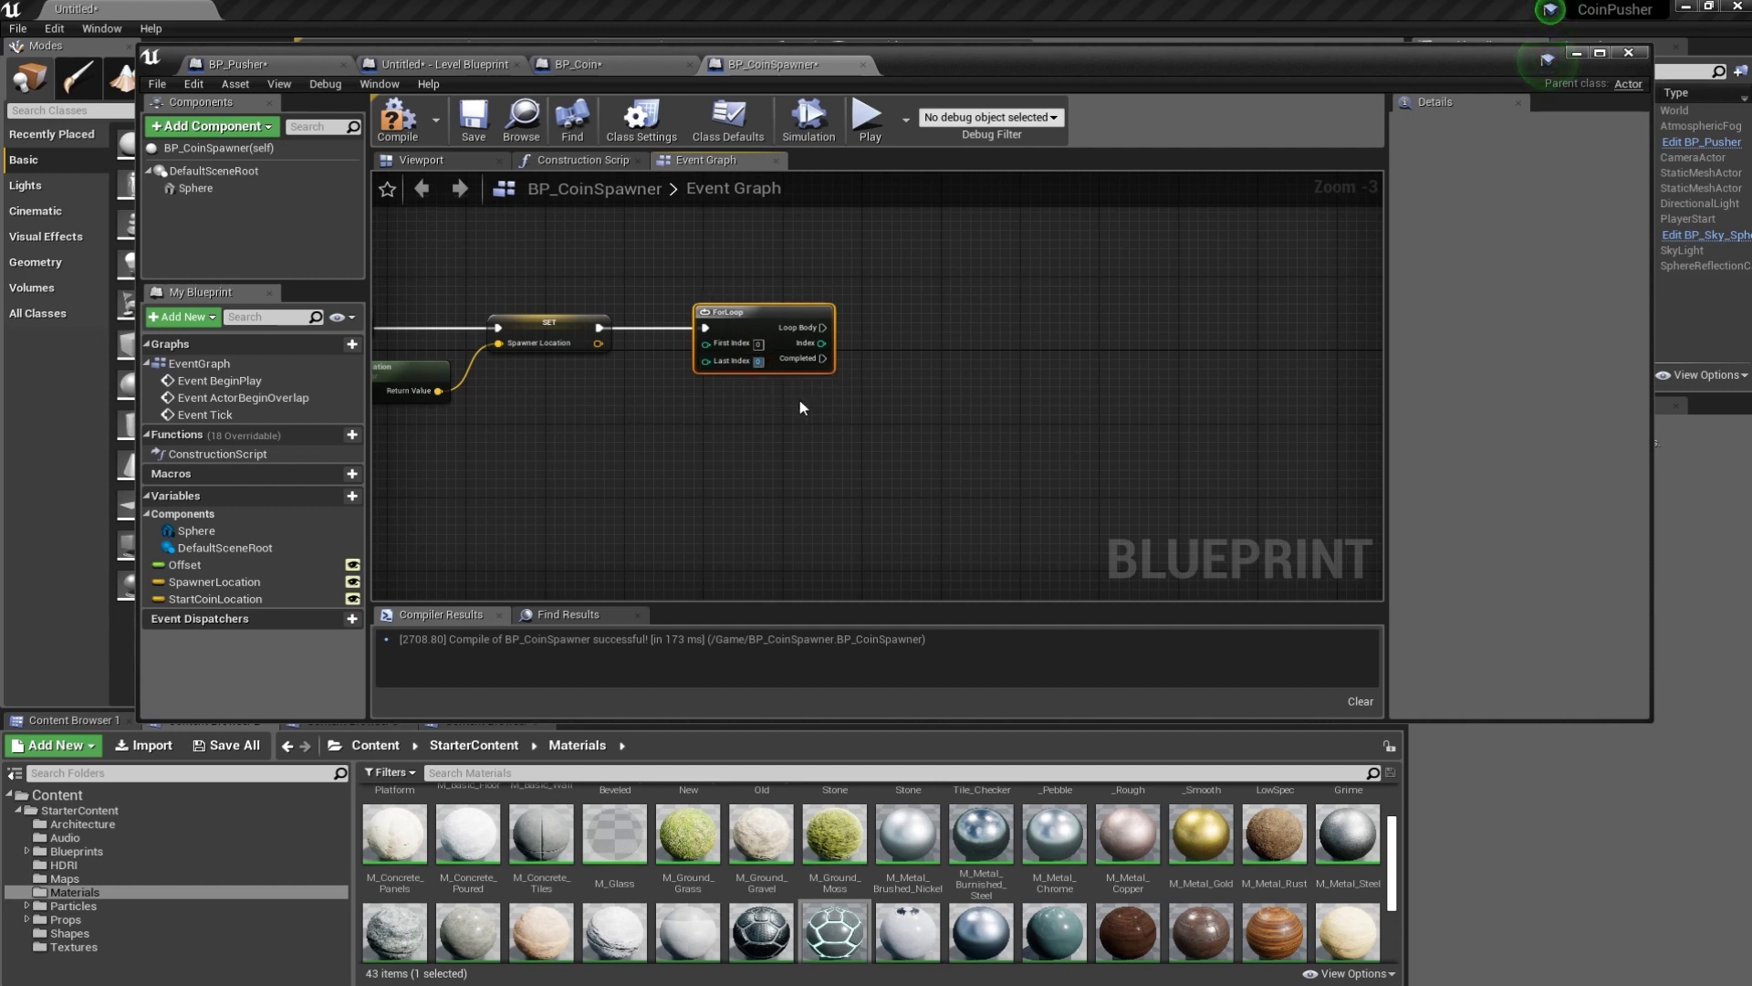
{"action": "type", "text": "300"}
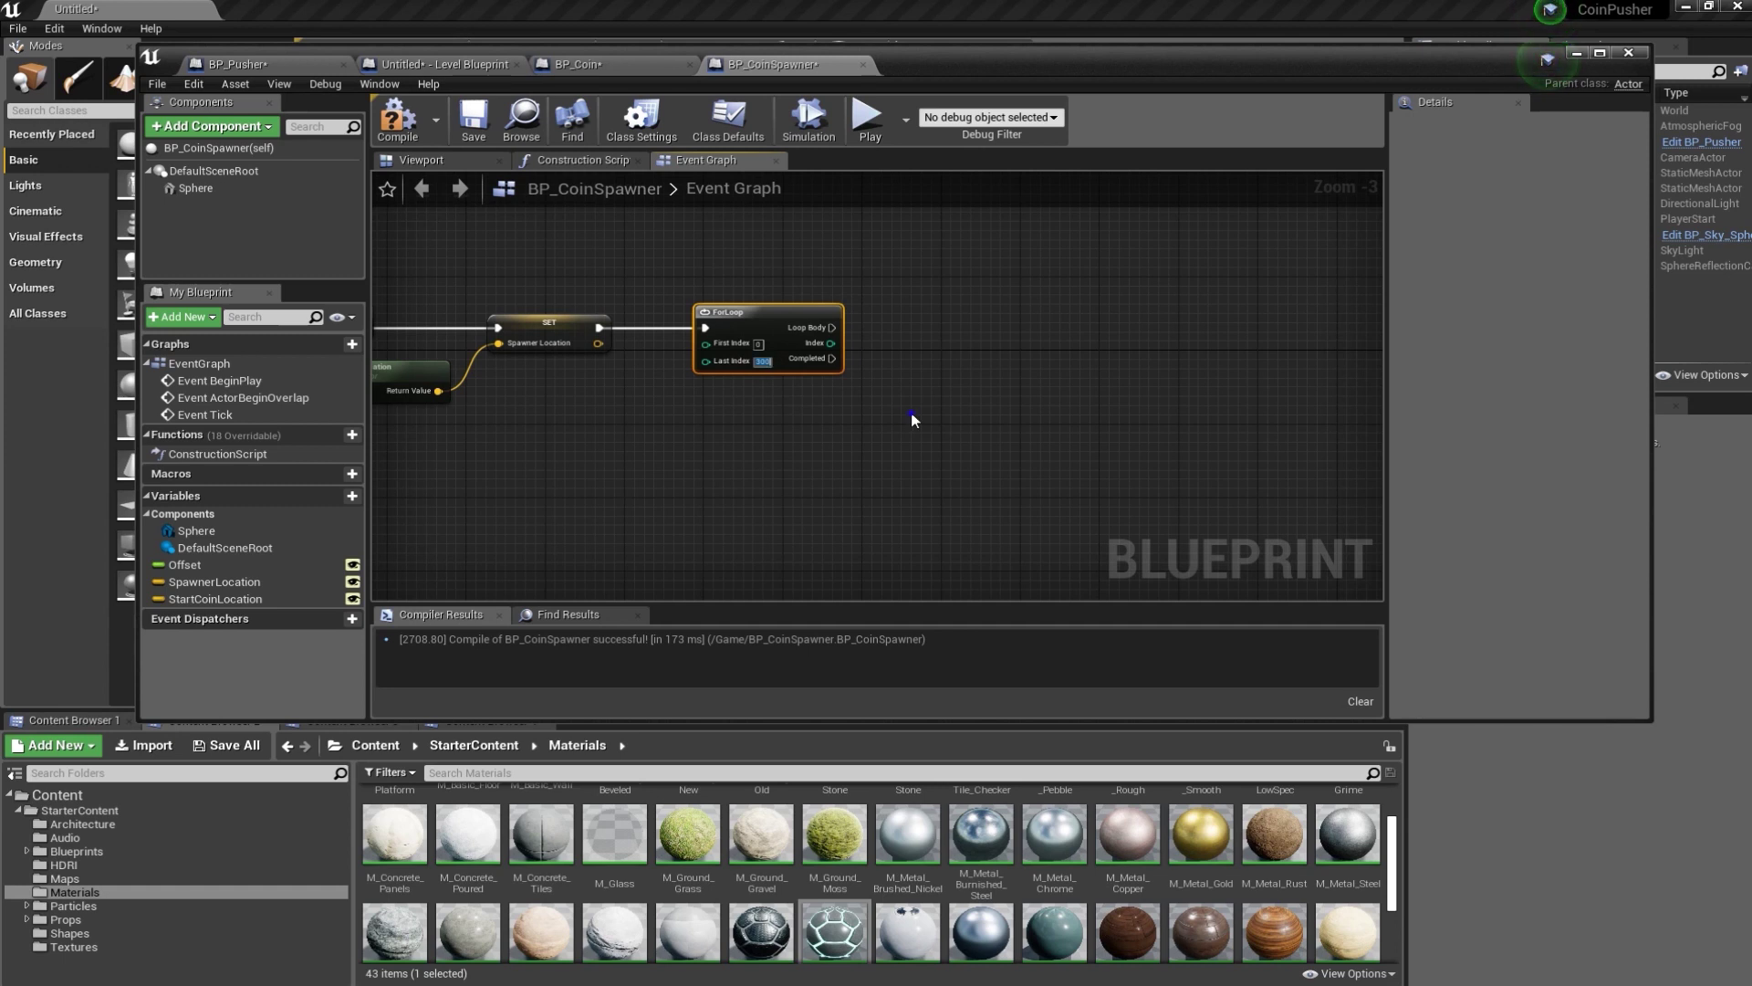
{"action": "right_click_drag", "start_coordinate": [911, 413], "coordinate": [735, 445]}
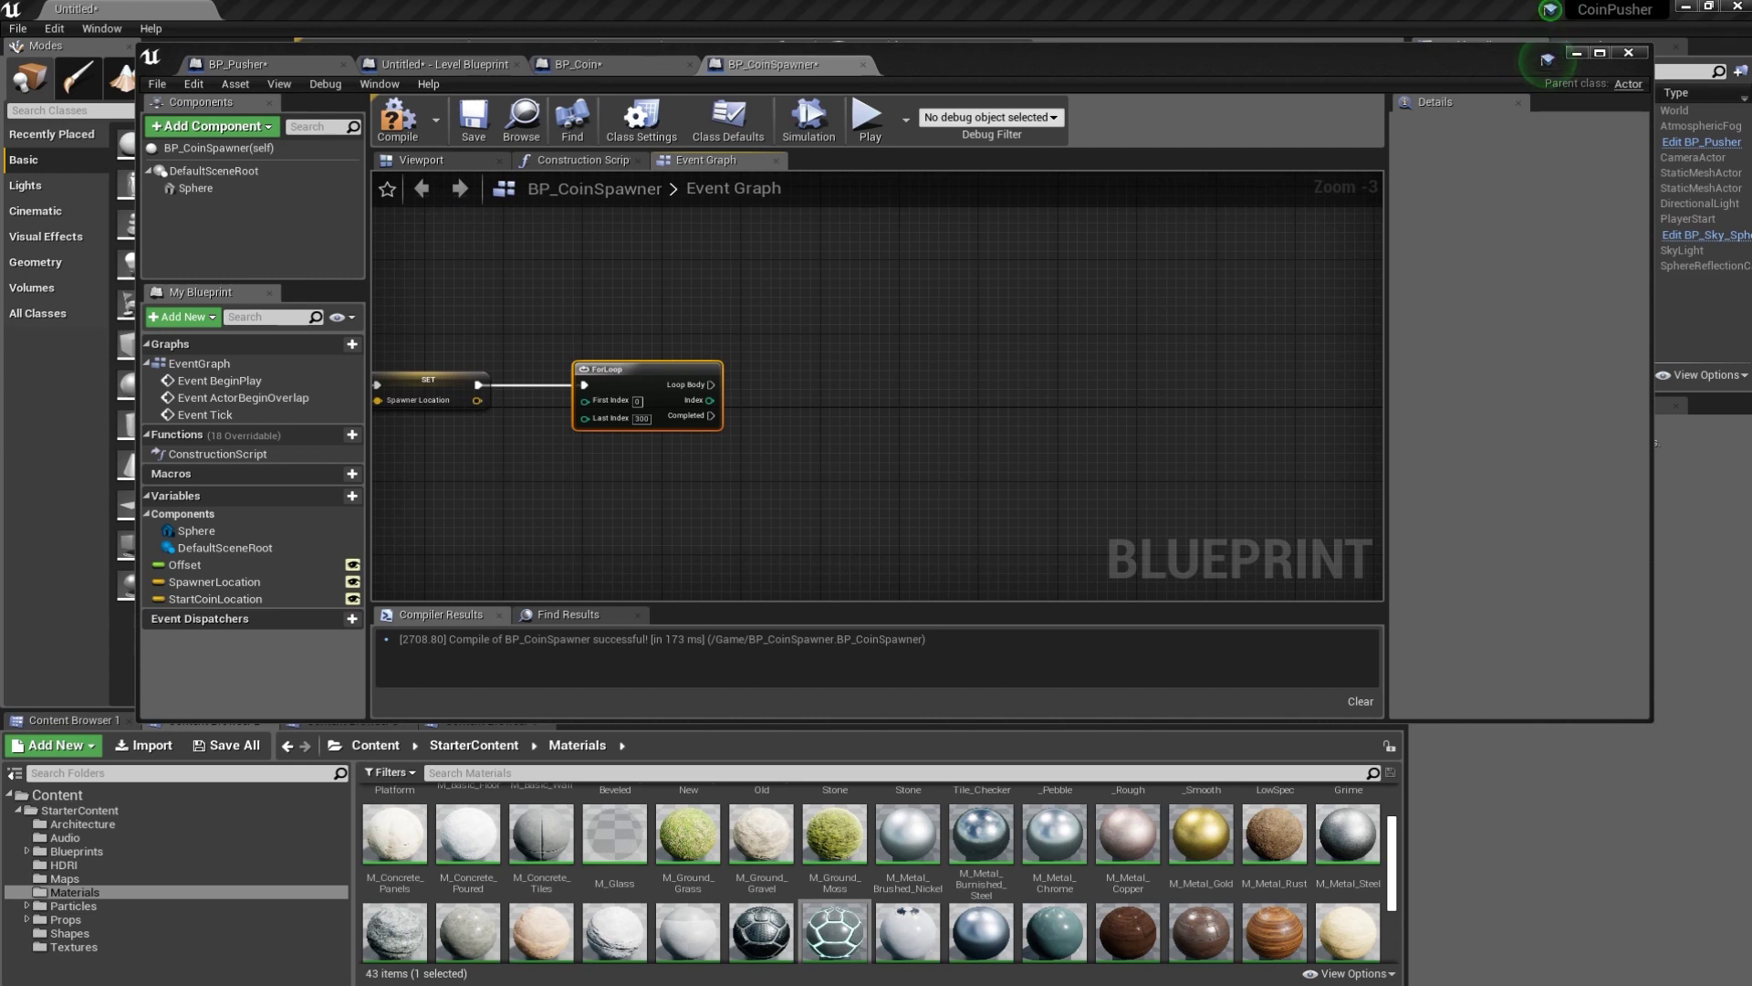
{"action": "right_click", "coordinate": [895, 383]}
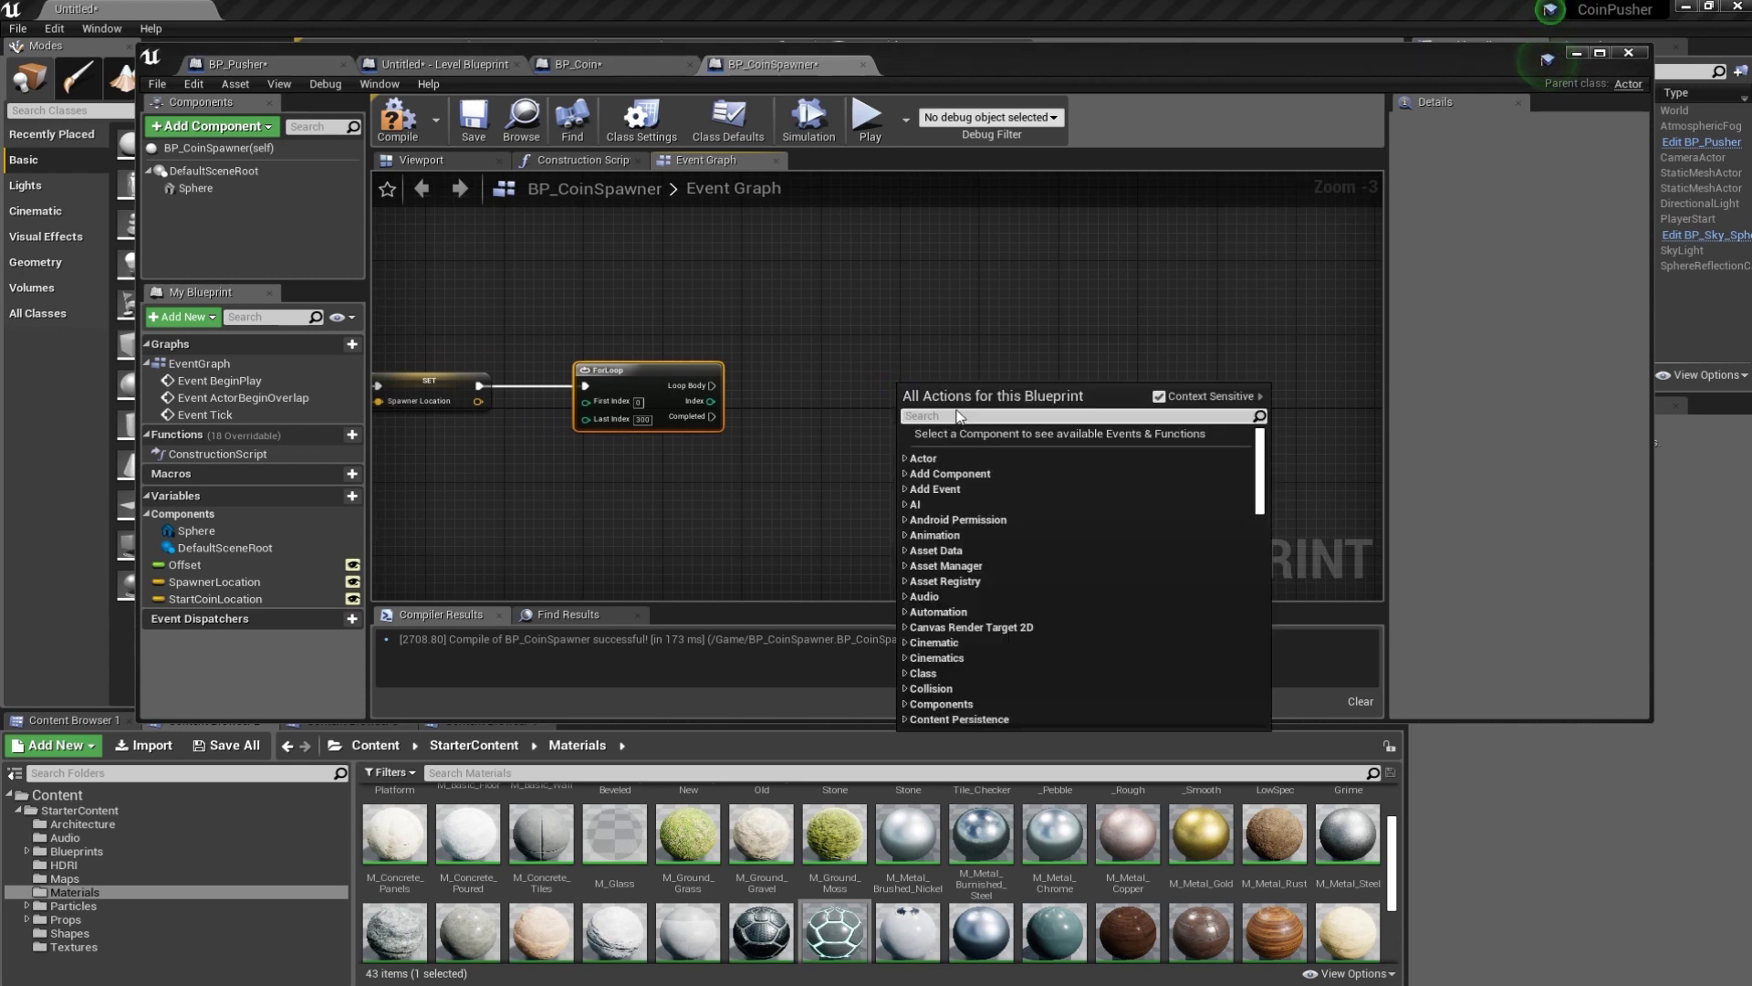
- Add a Spawn Actor from Class node with its Class set to BP_Coin
{"action": "type", "text": "spawn"}
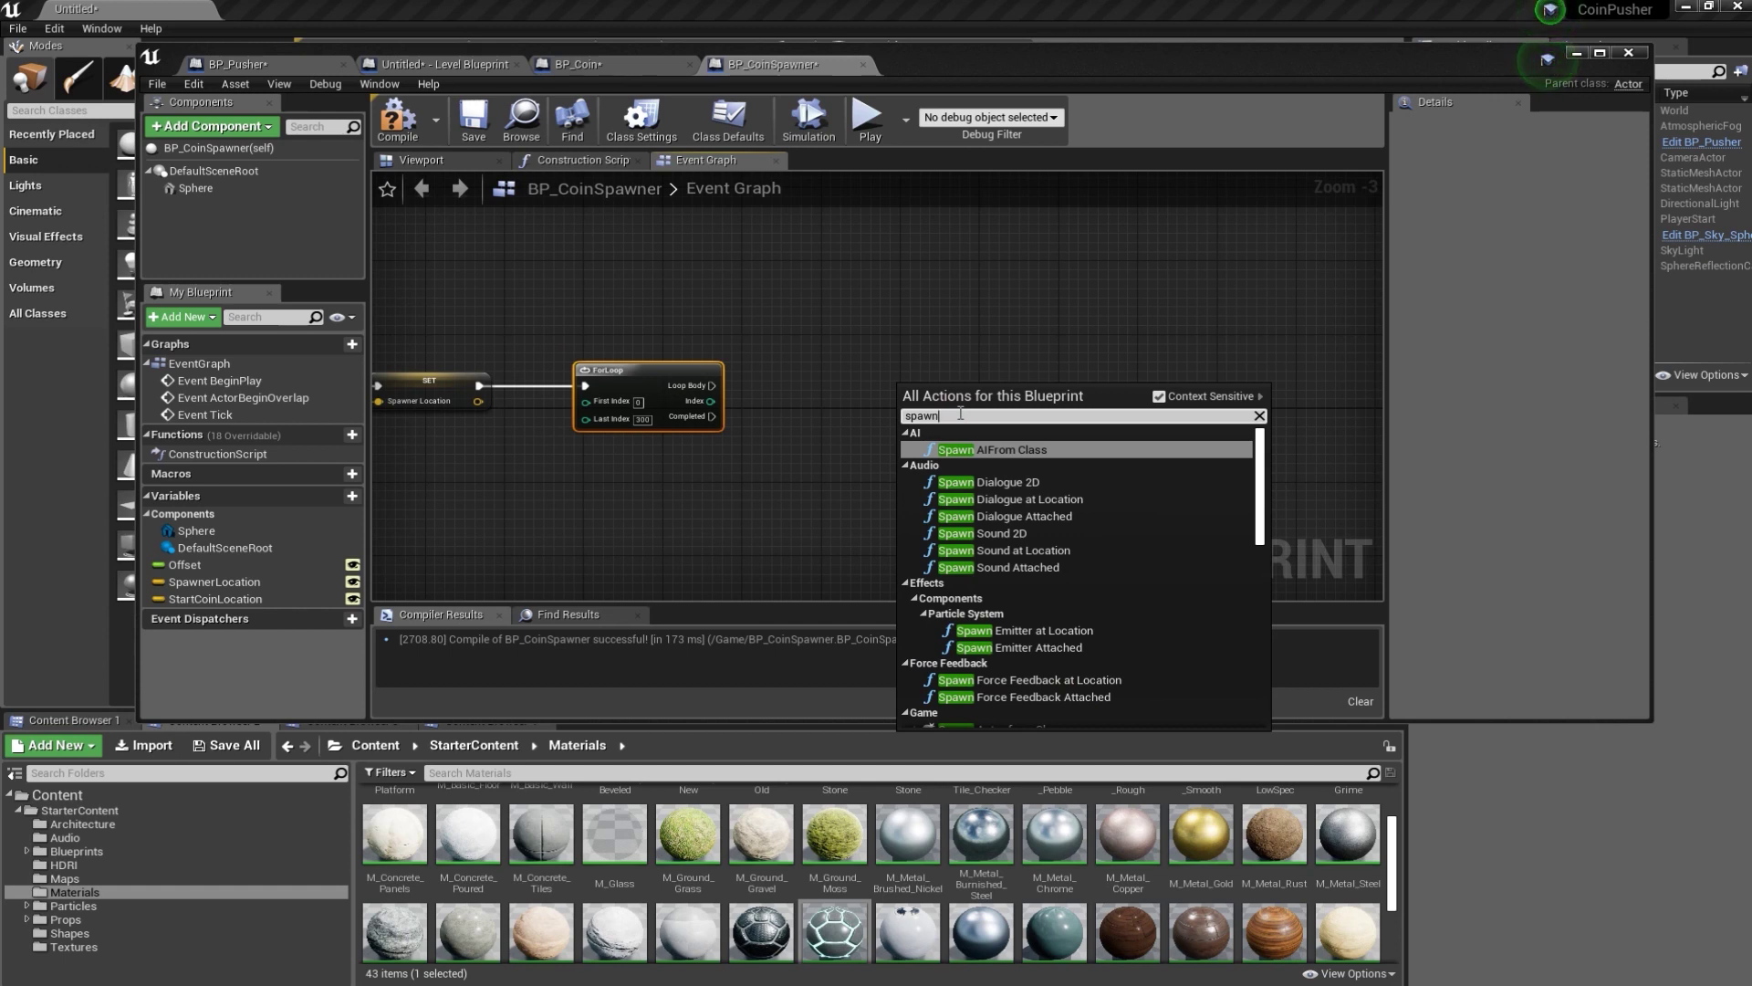
{"action": "type", "text": "actor"}
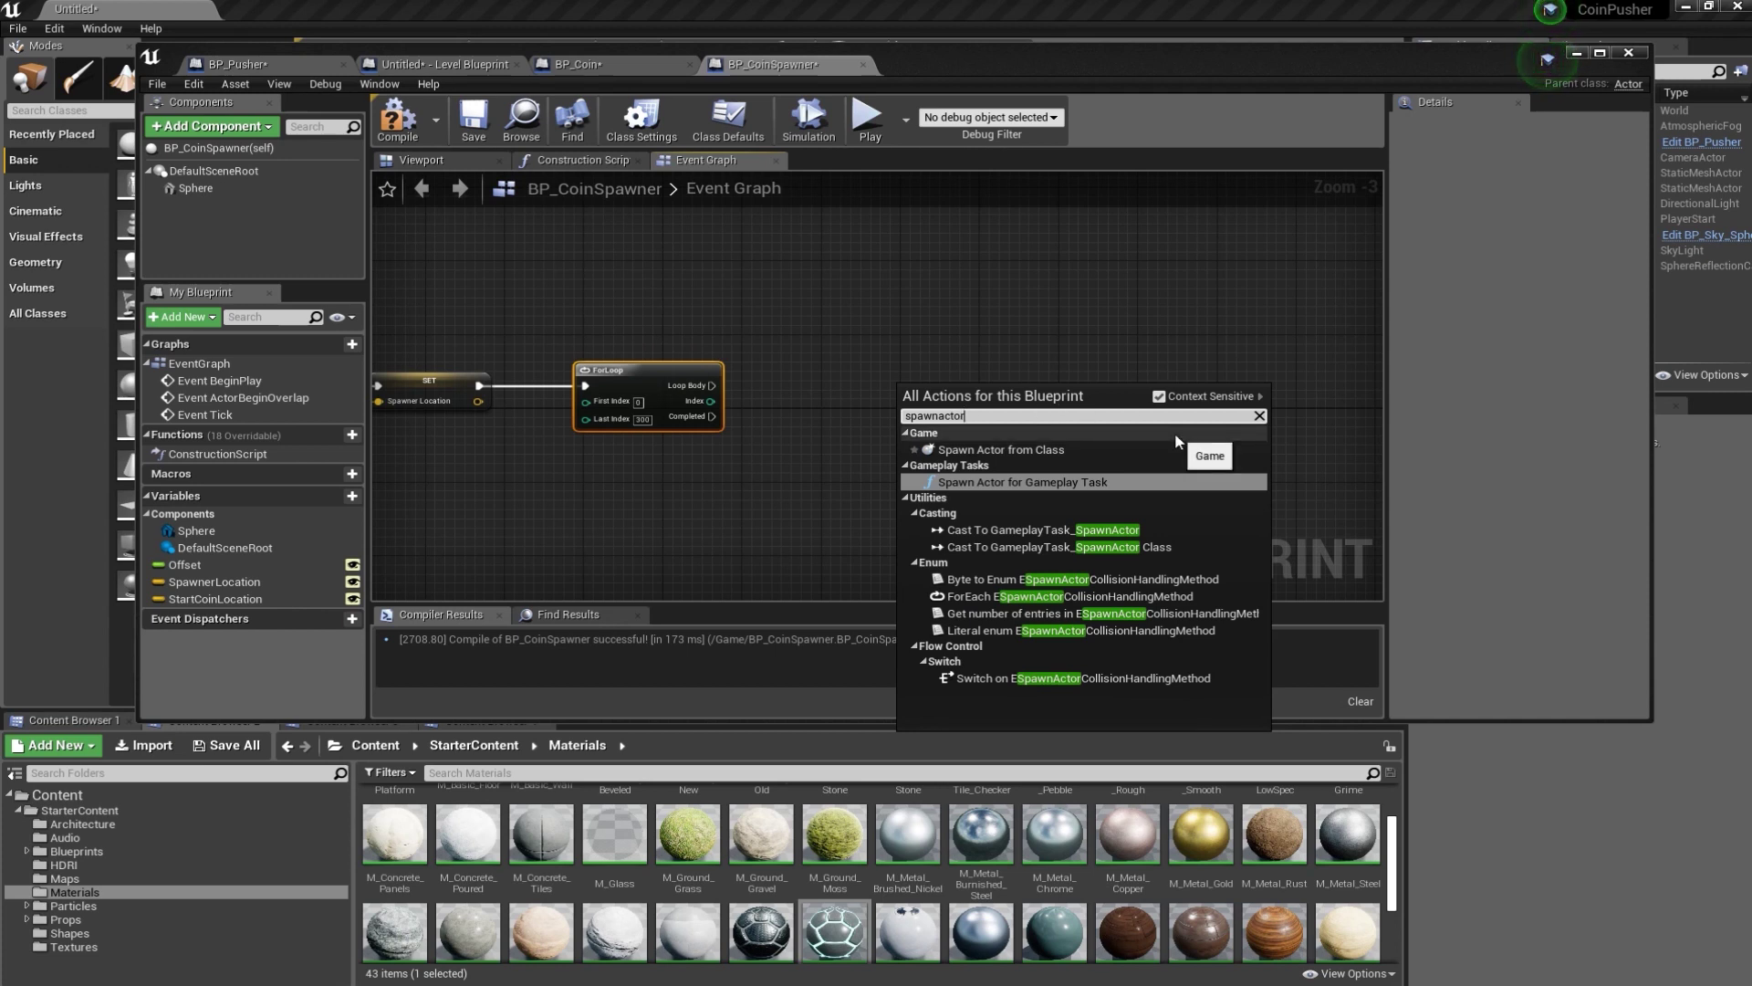
{"action": "left_click", "coordinate": [1160, 398]}
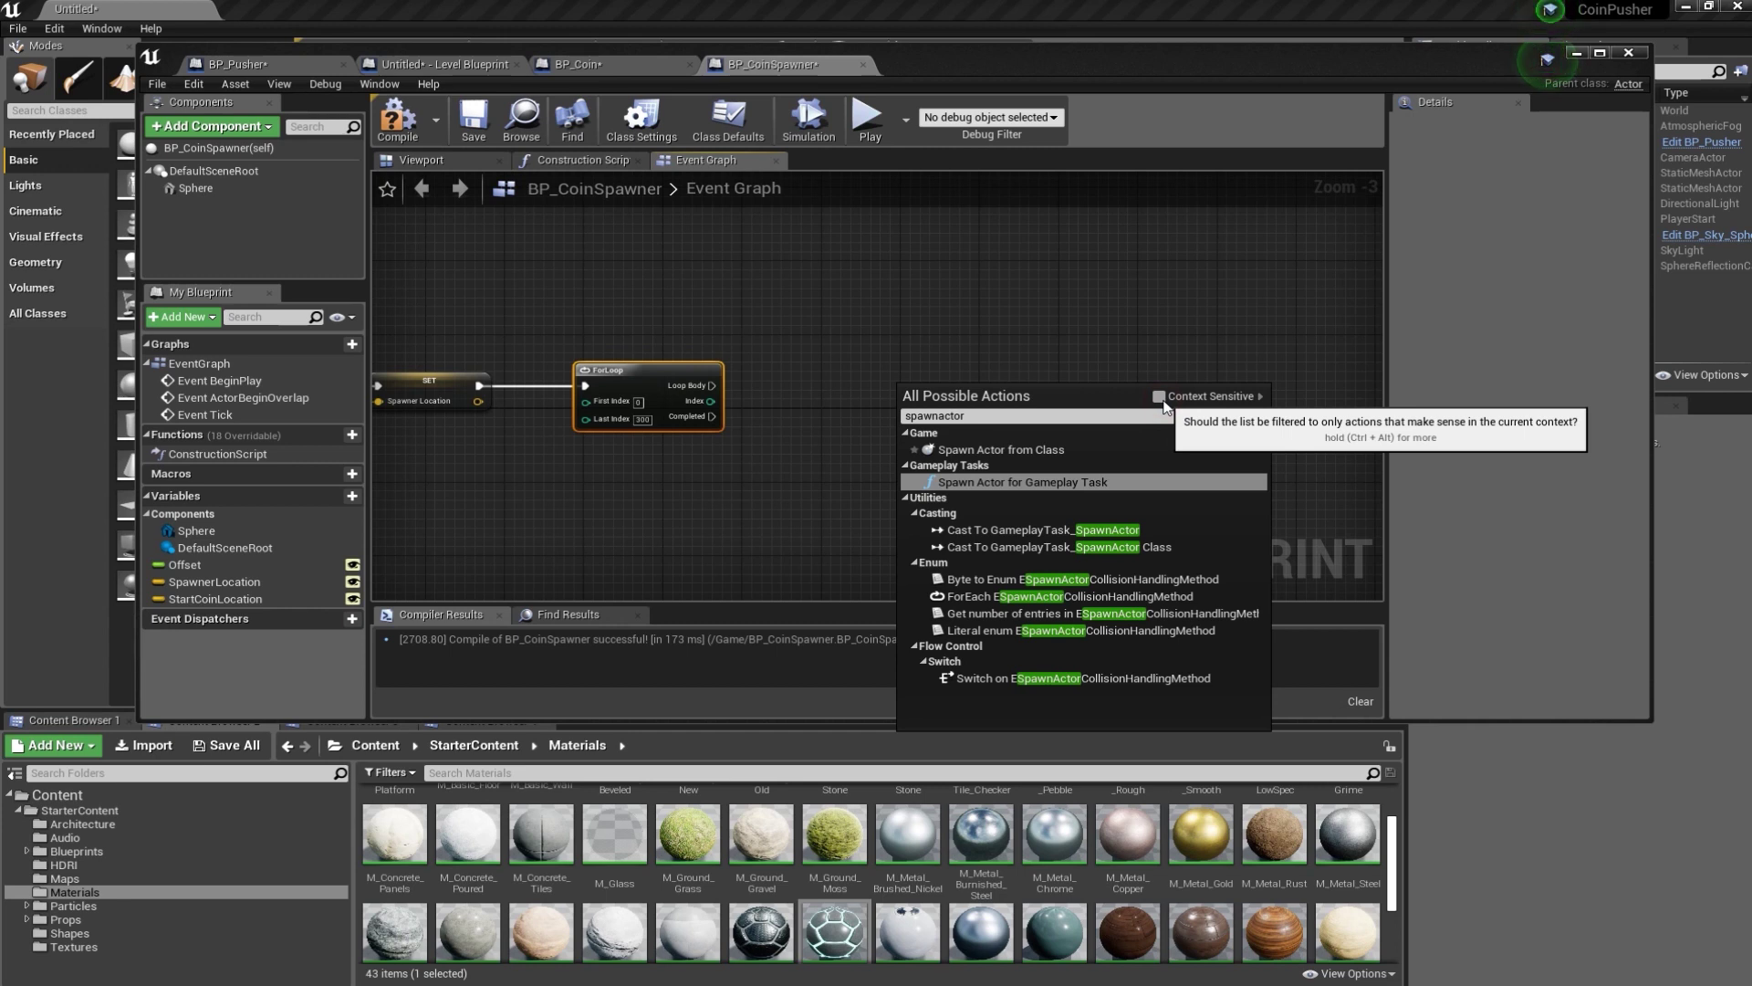
{"action": "left_click", "coordinate": [1065, 452]}
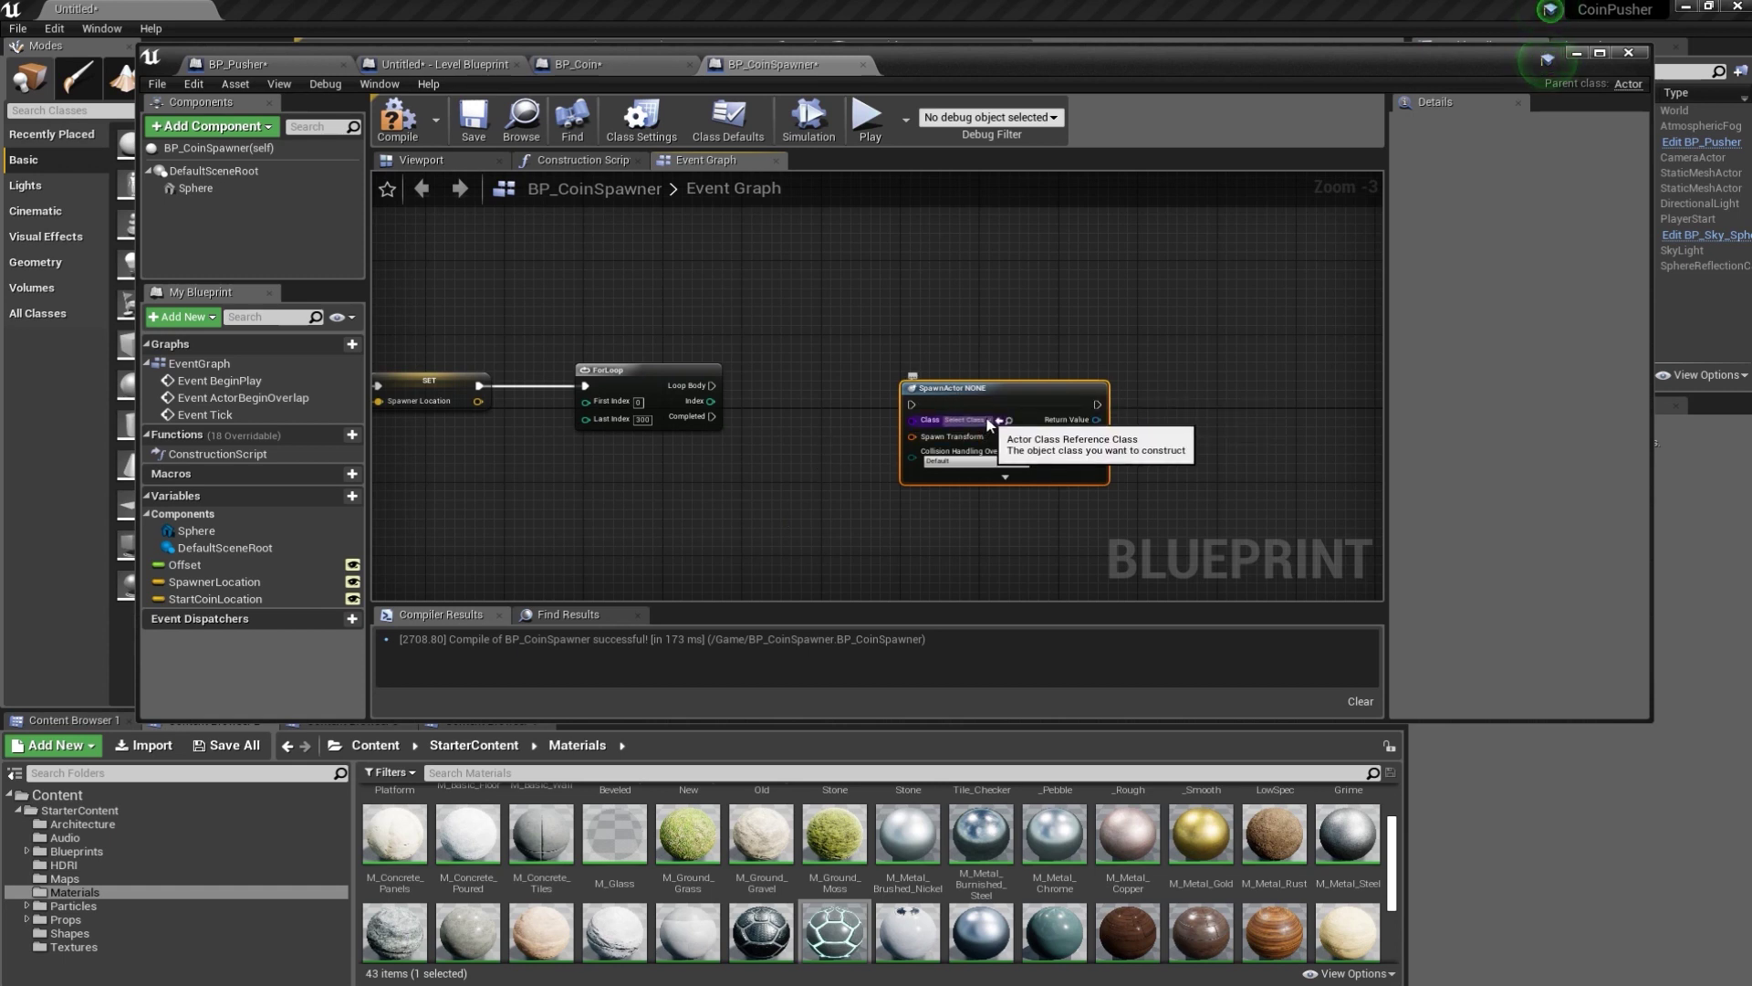
{"action": "left_click", "coordinate": [988, 420]}
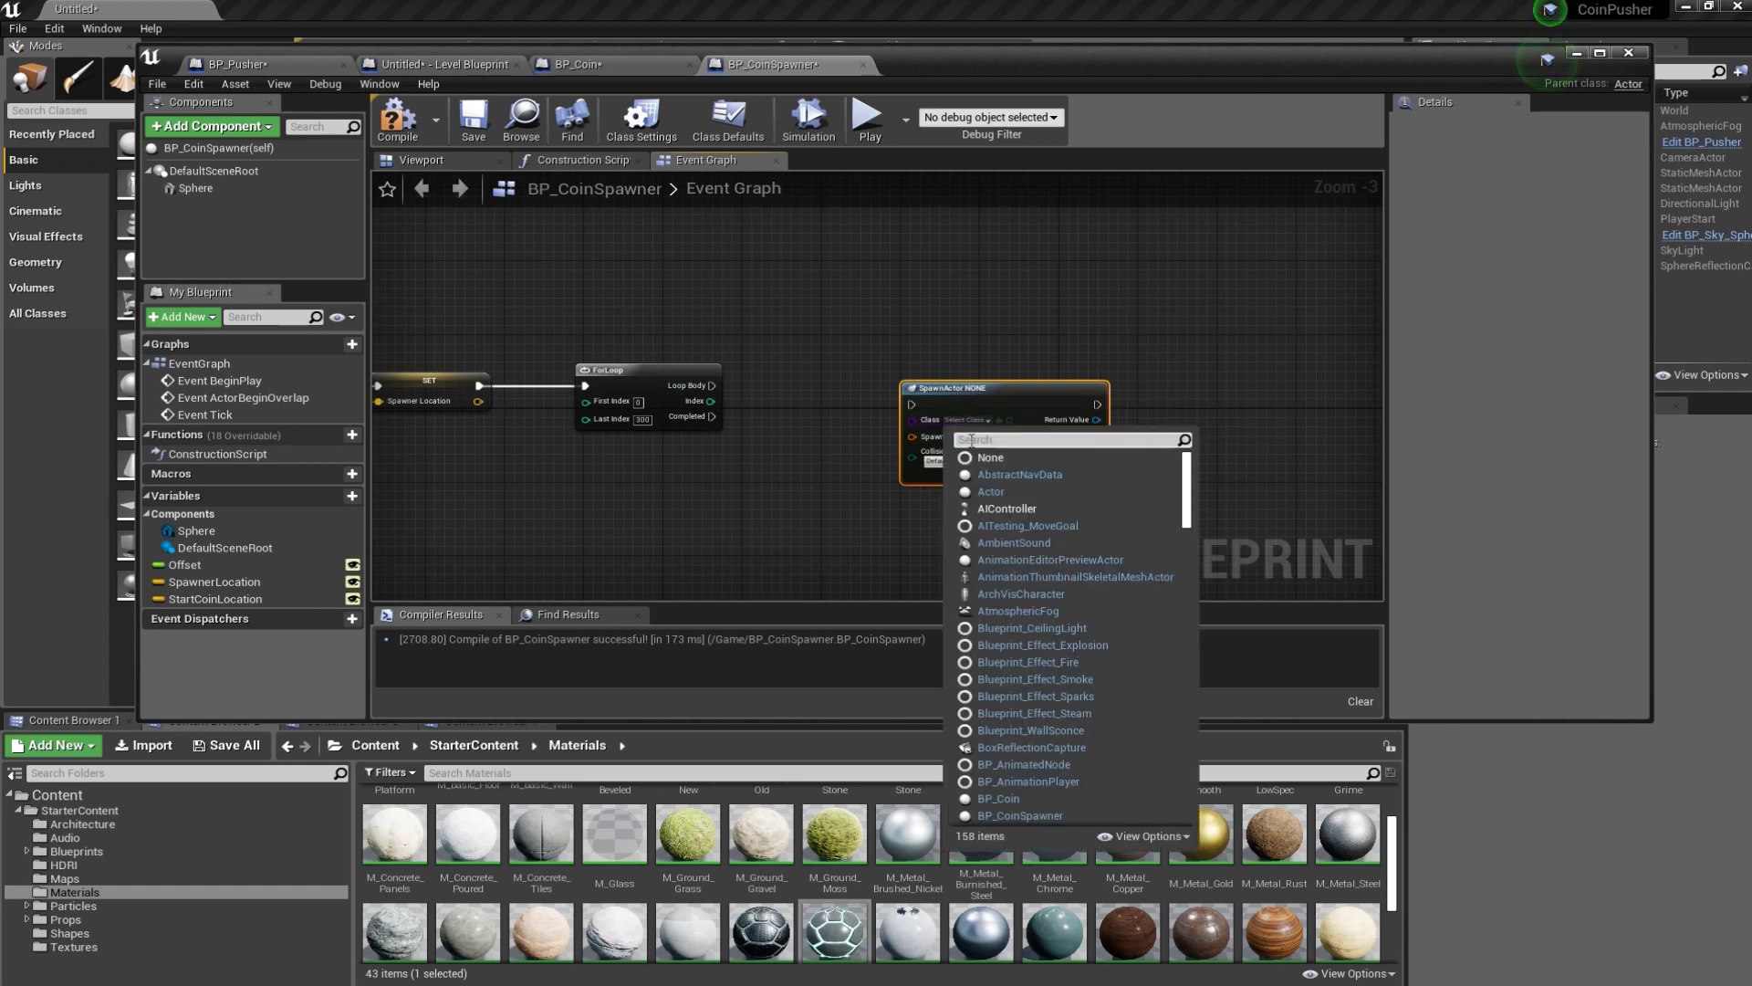
{"action": "type", "text": "B"}
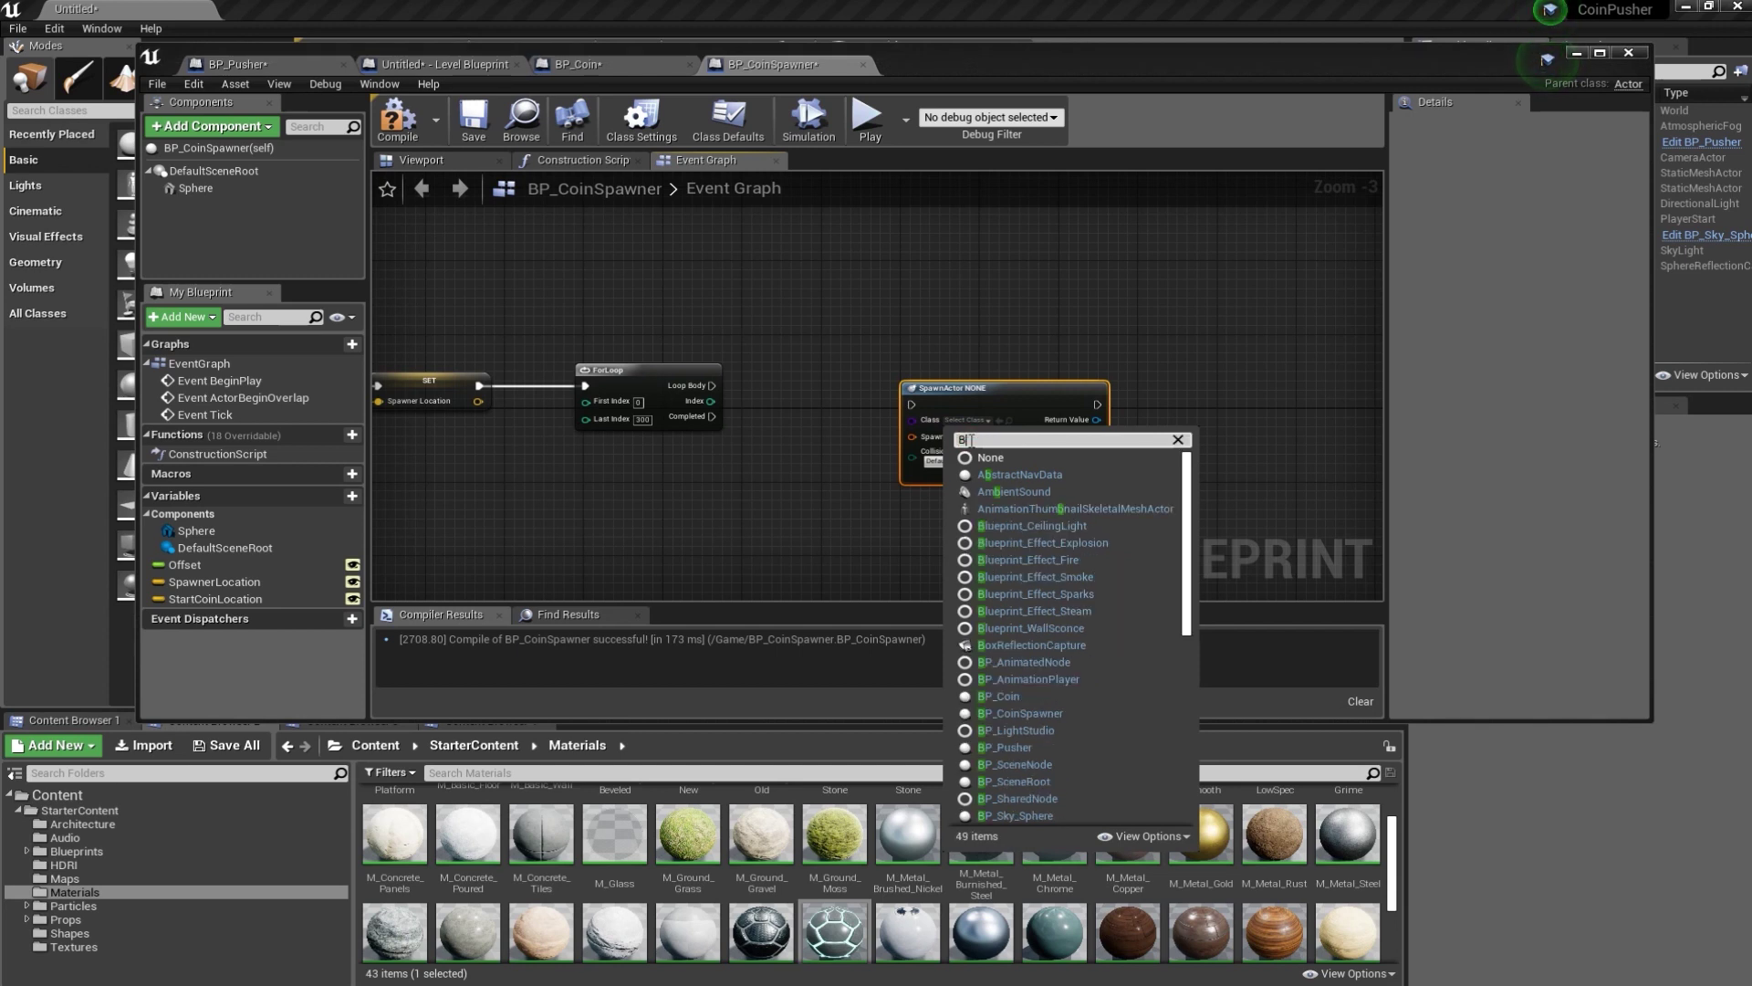
{"action": "type", "text": "P_"}
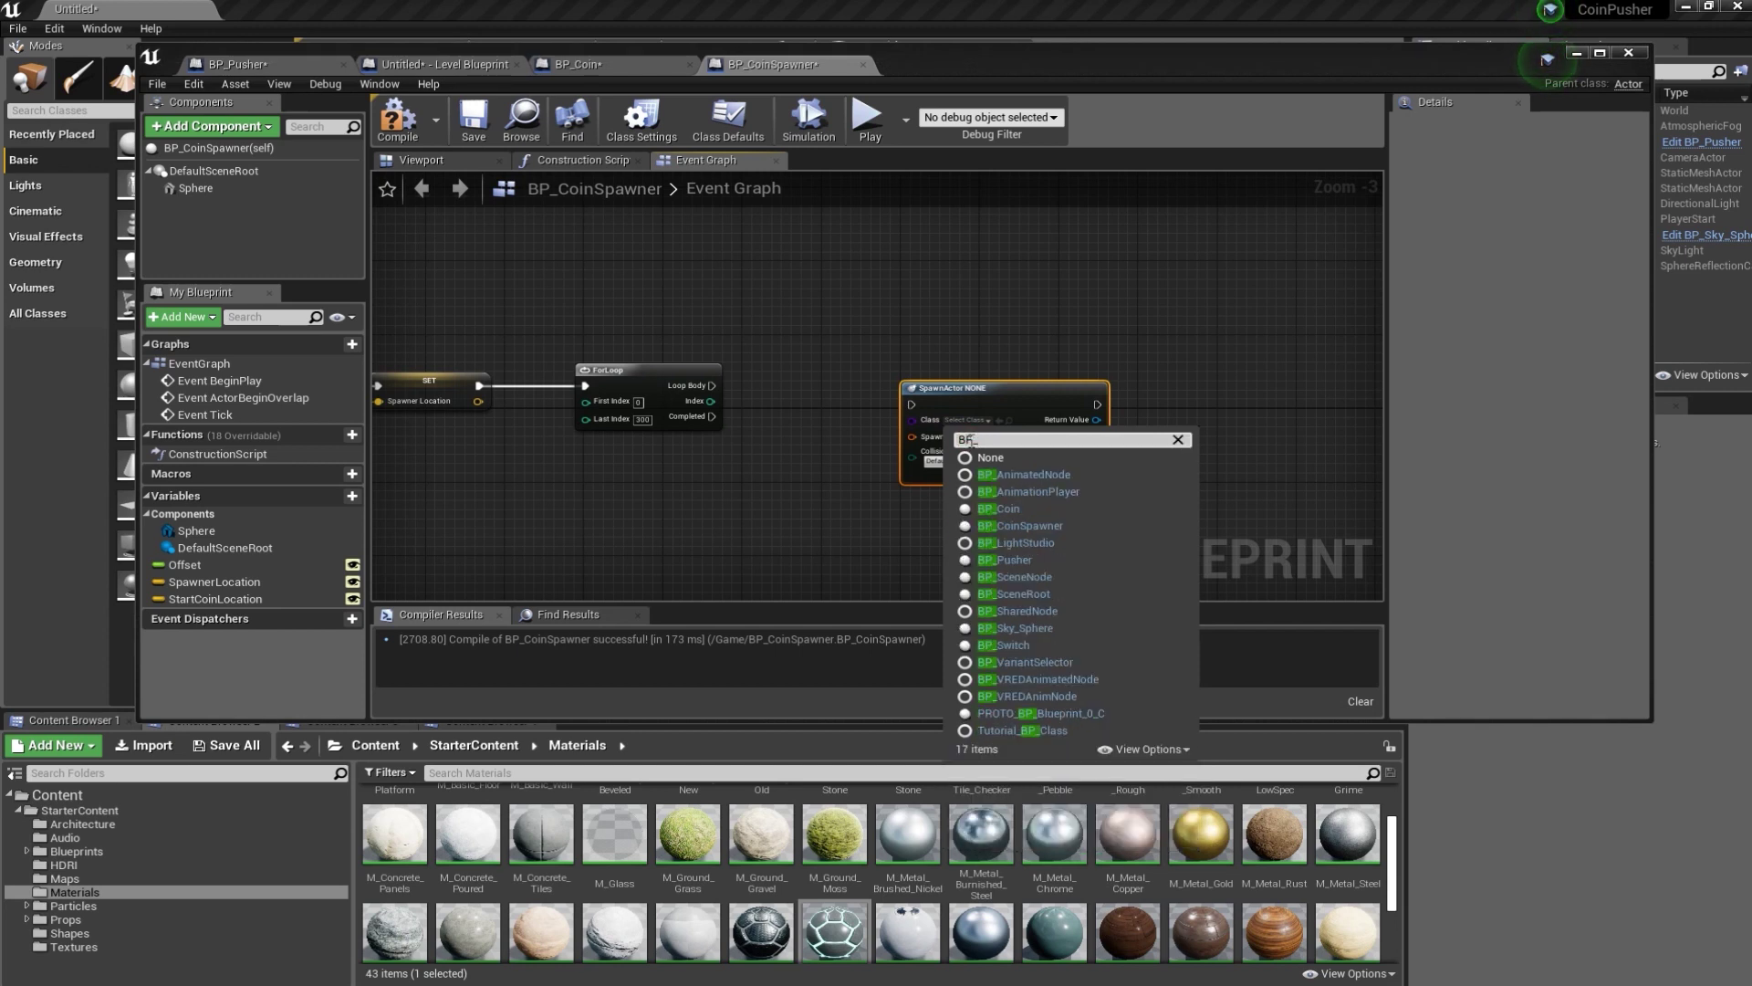
{"action": "type", "text": "Coin"}
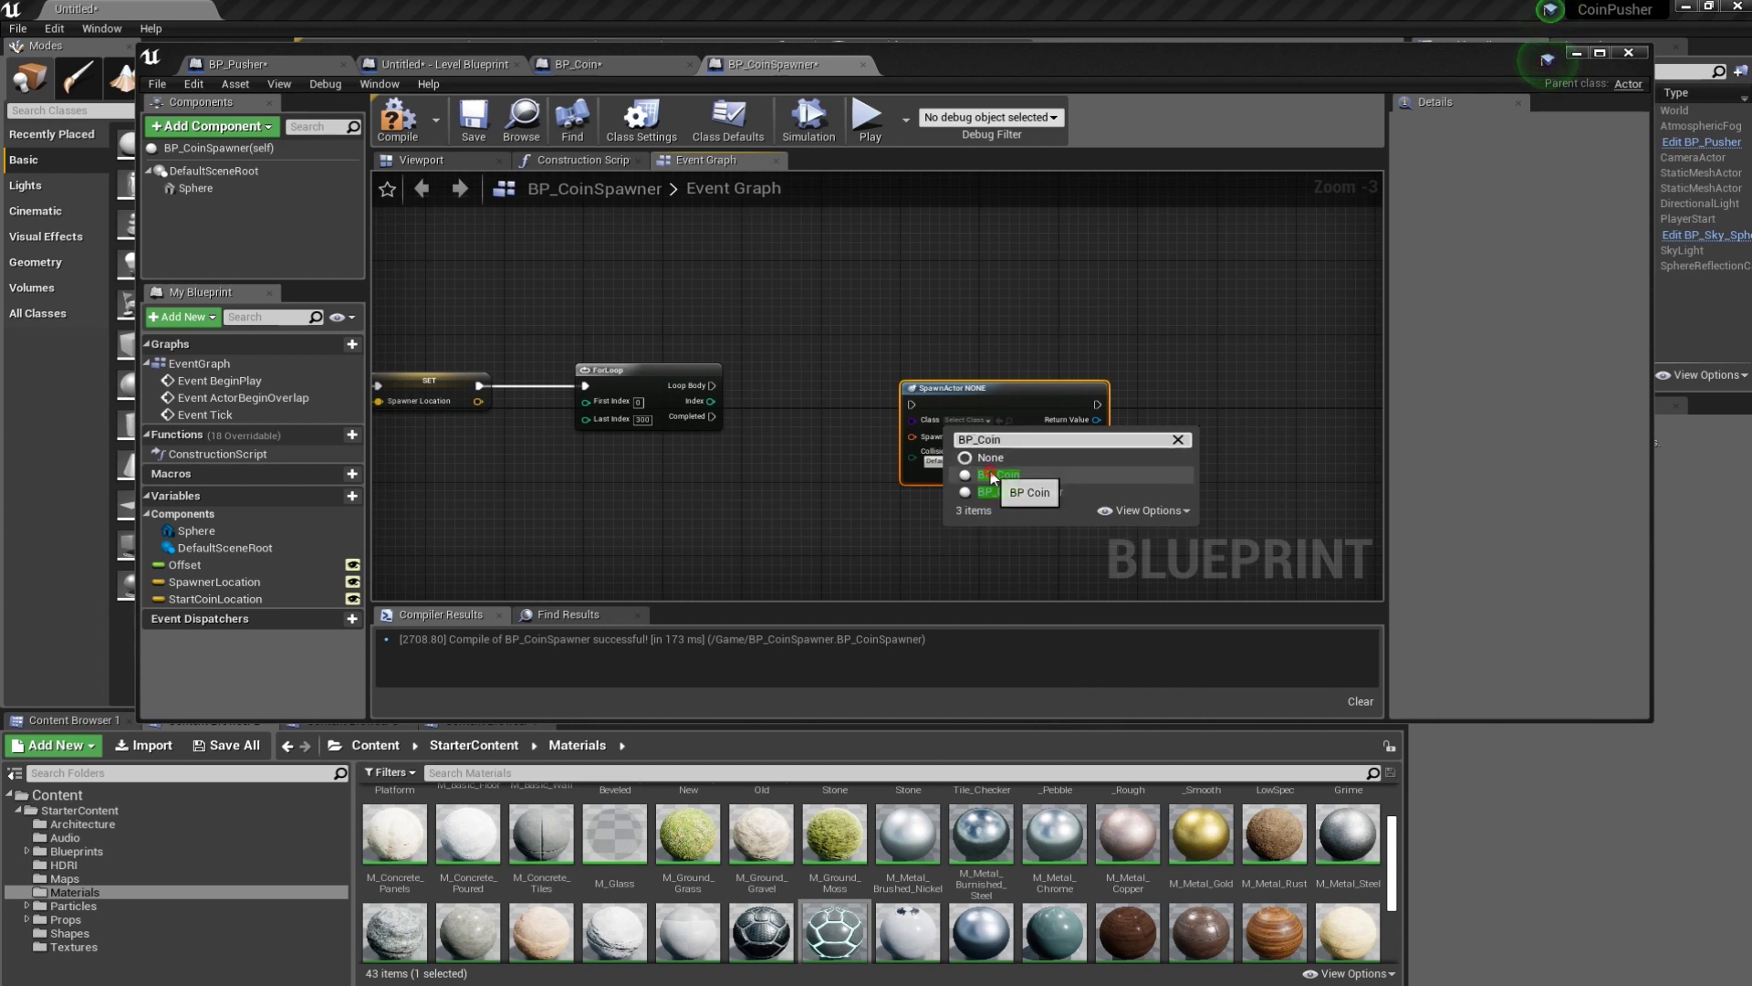
{"action": "left_click", "coordinate": [990, 475]}
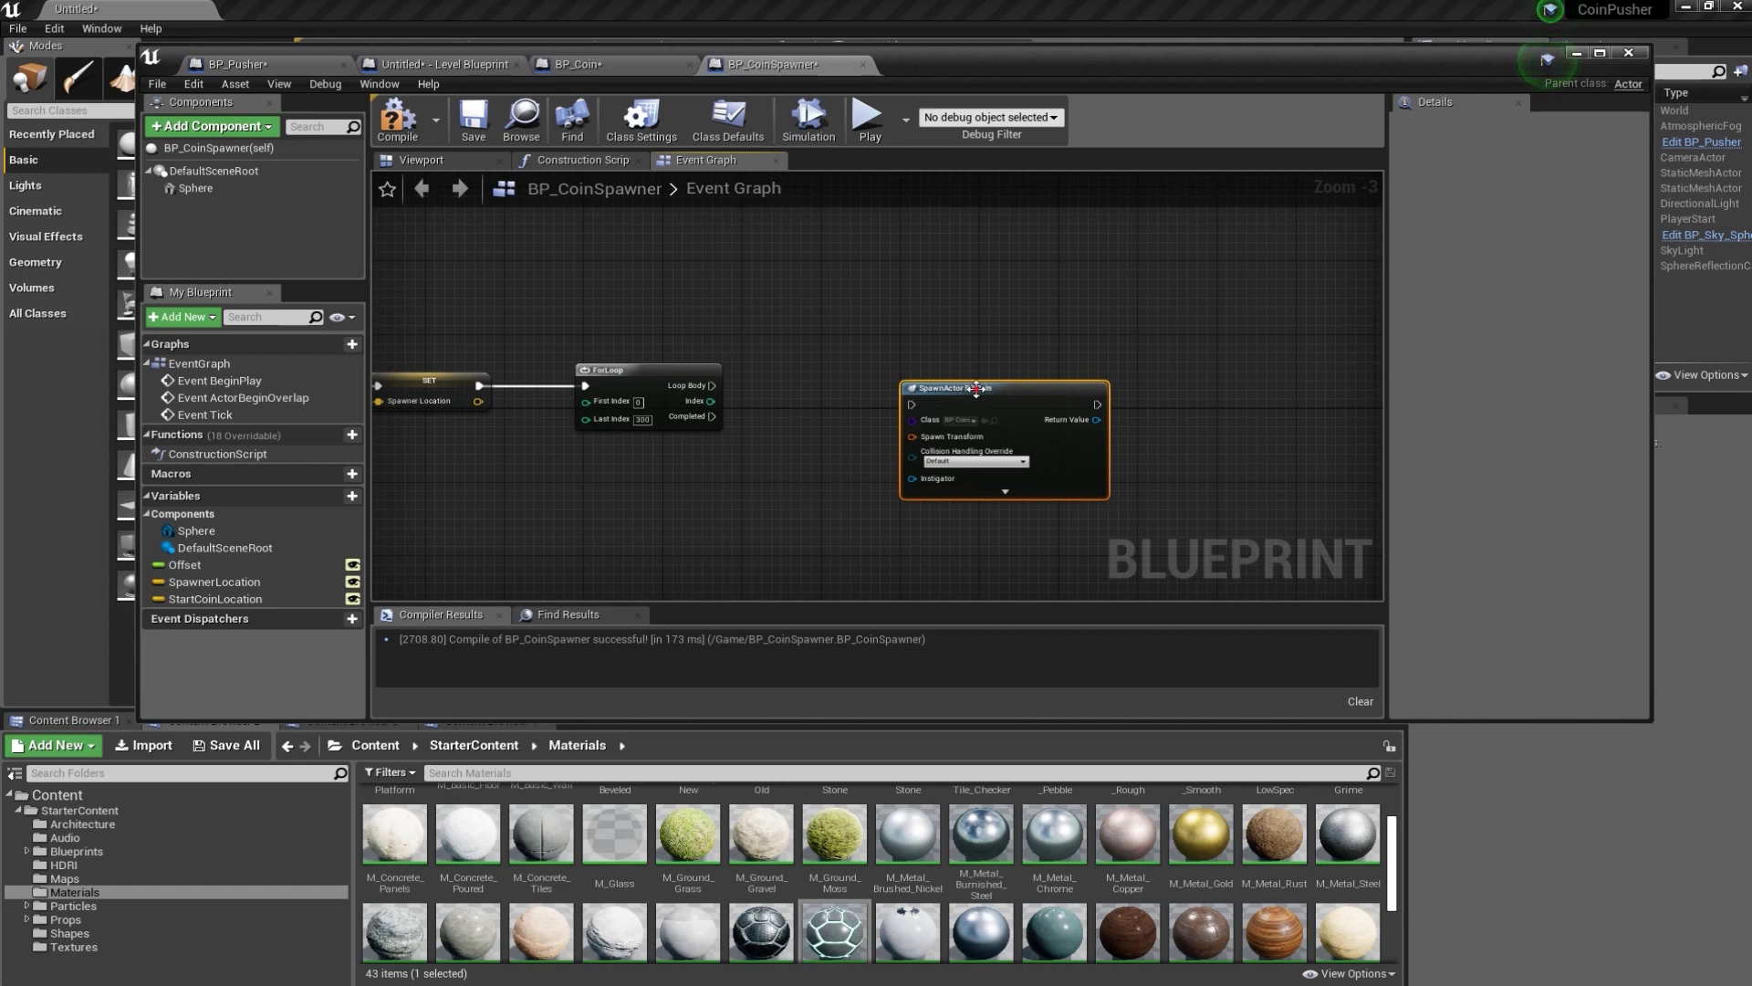
{"action": "left_click_drag", "start_coordinate": [978, 391], "coordinate": [988, 383]}
{"action": "right_click_drag", "start_coordinate": [721, 481], "coordinate": [771, 475]}
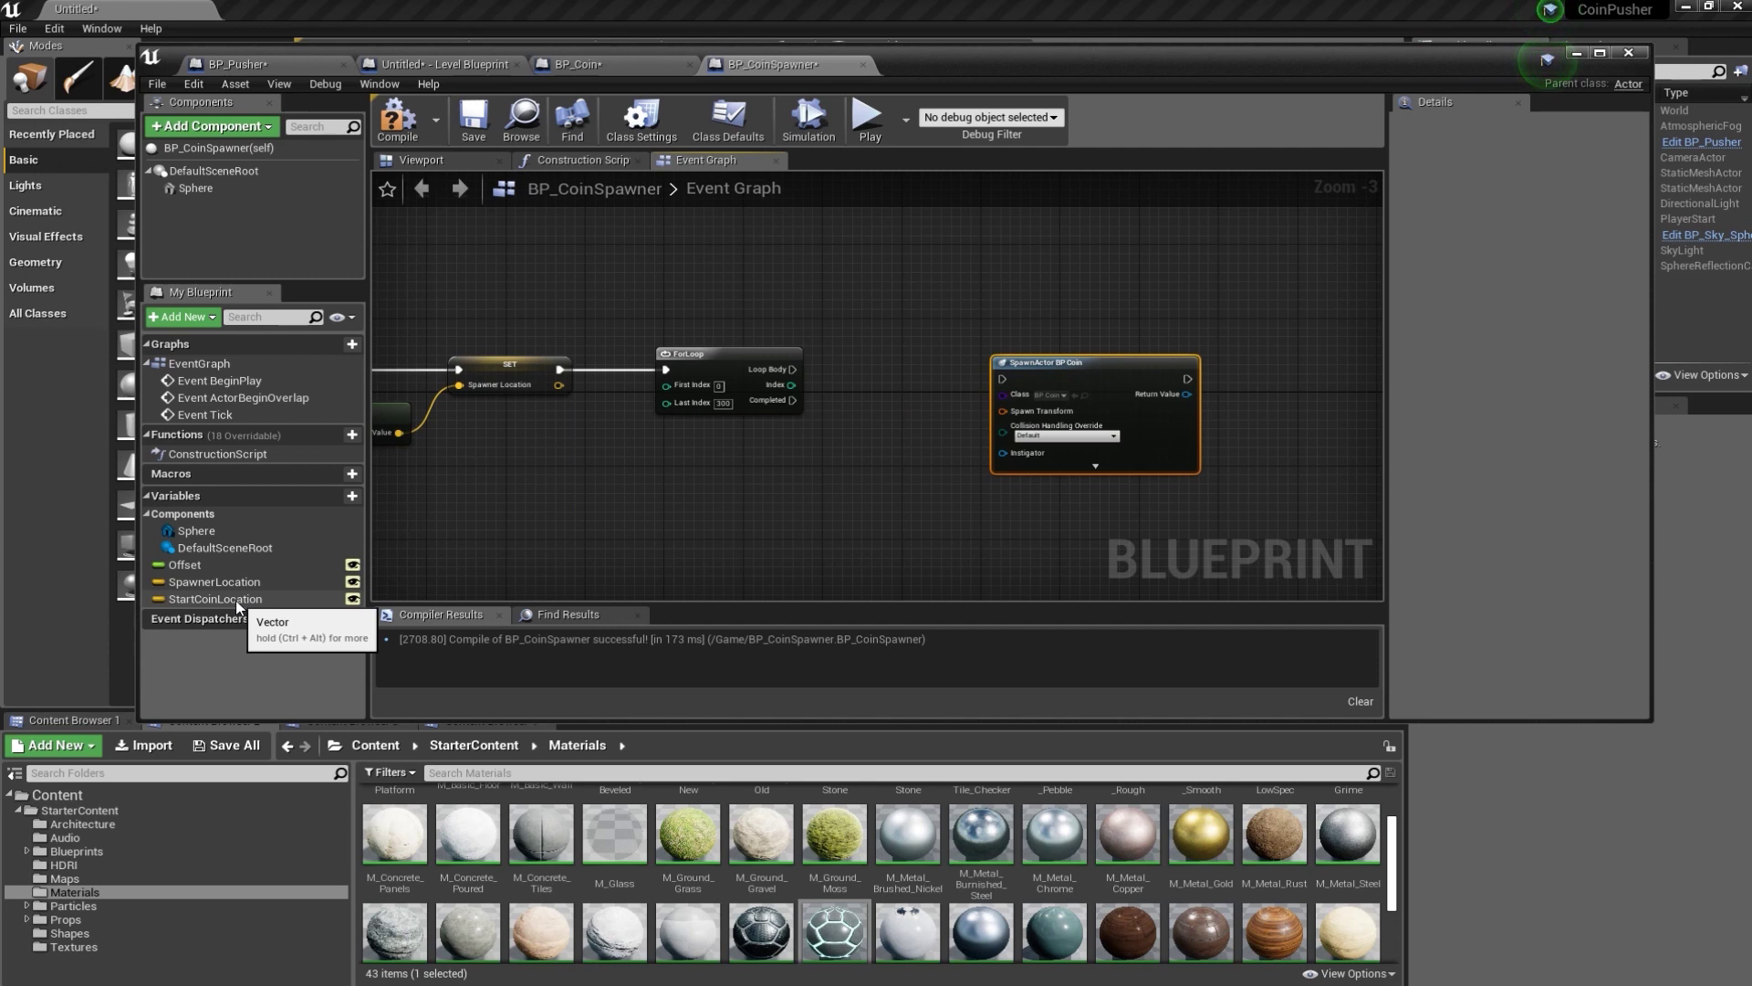
{"action": "left_click_drag", "start_coordinate": [236, 599], "coordinate": [553, 485]}
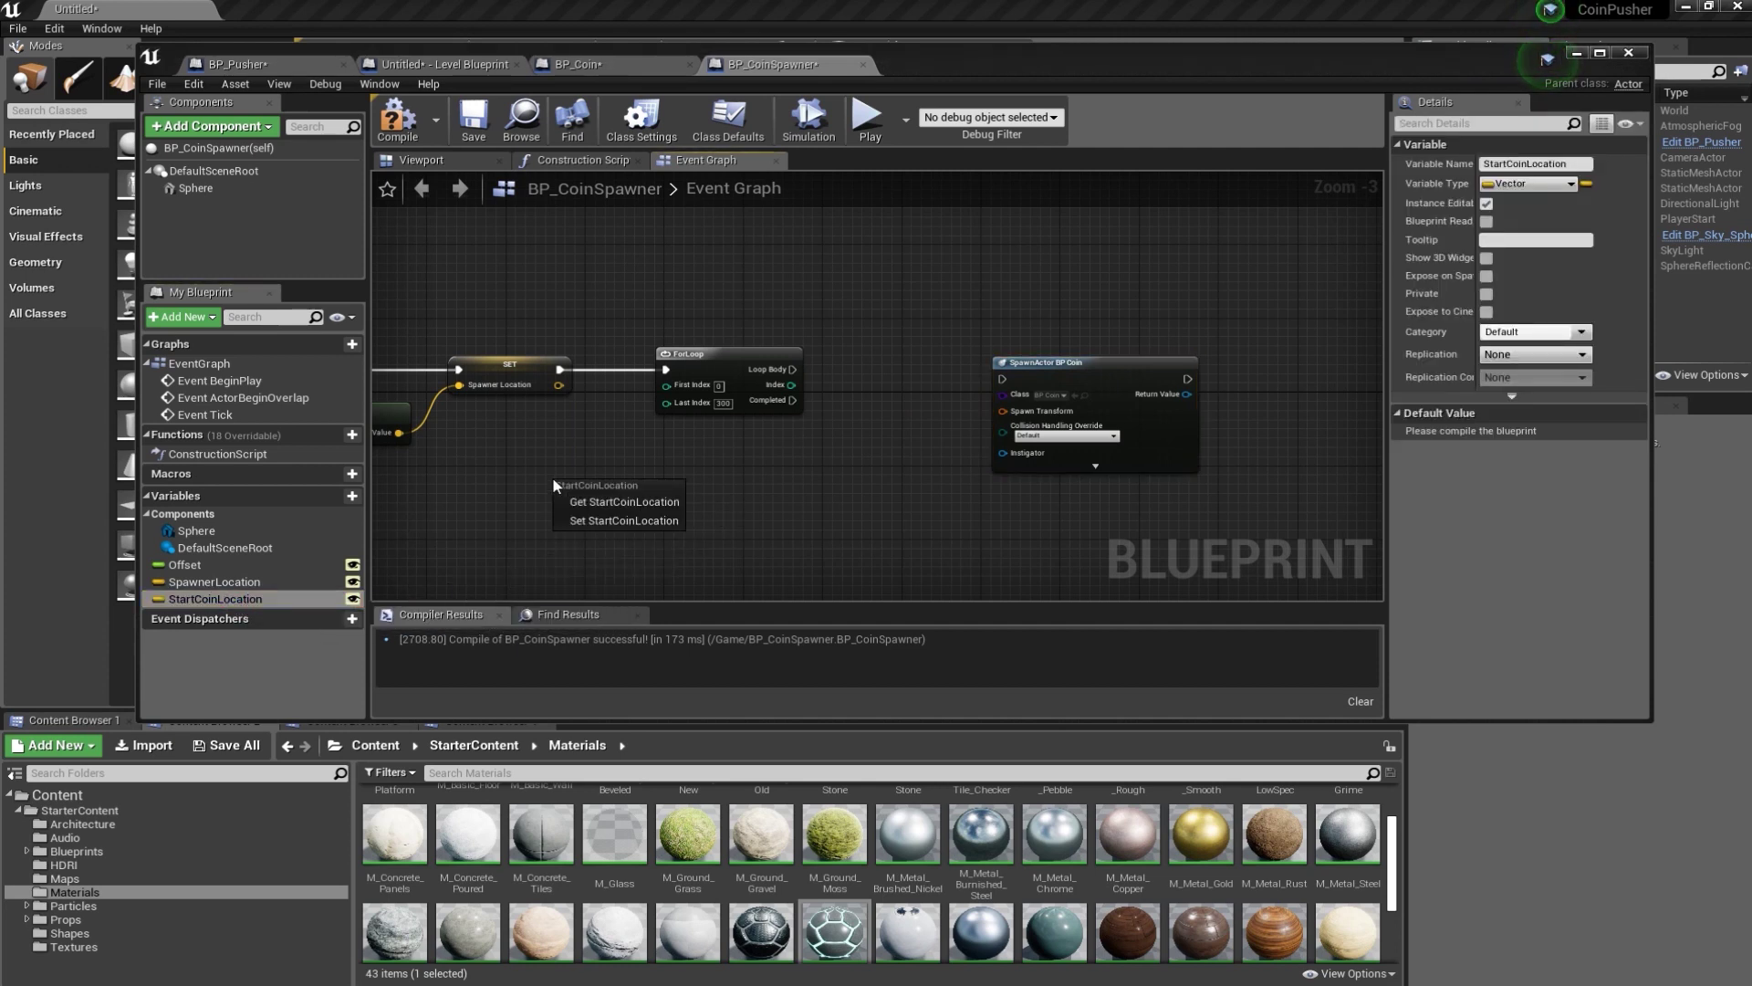
- Get Start Coin Location and split it with a Break Vector node
{"action": "left_click", "coordinate": [609, 502]}
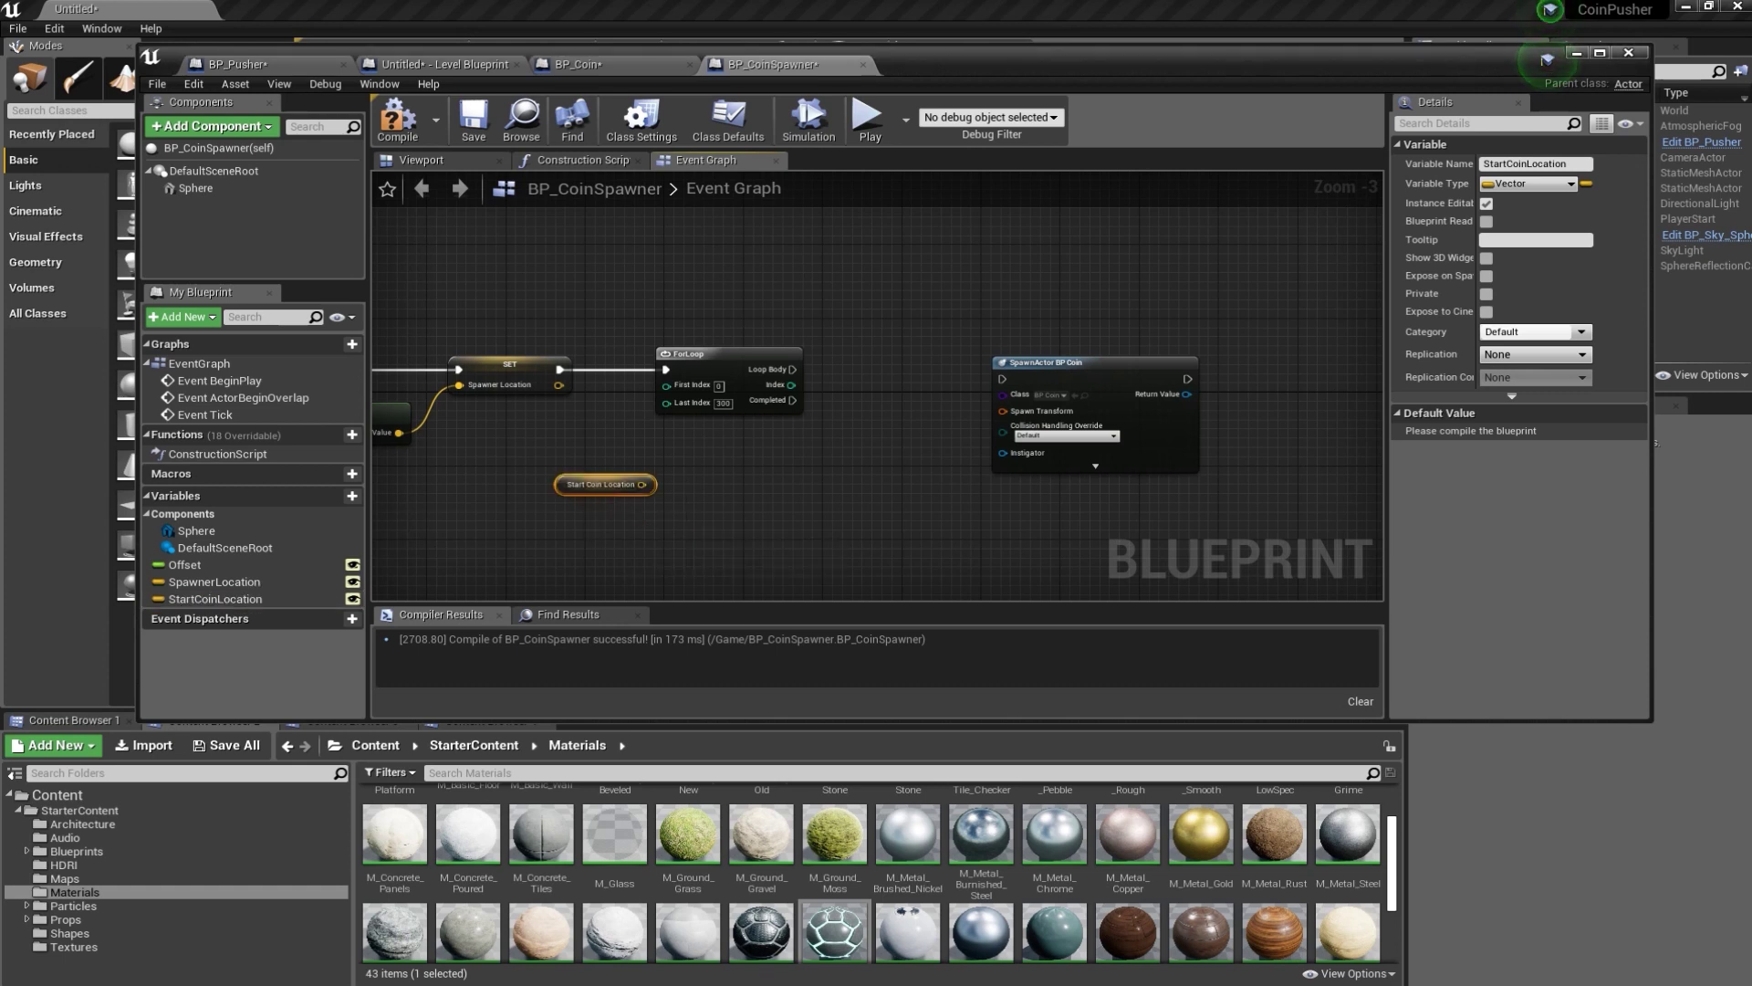
{"action": "right_click_drag", "start_coordinate": [598, 477], "coordinate": [740, 487]}
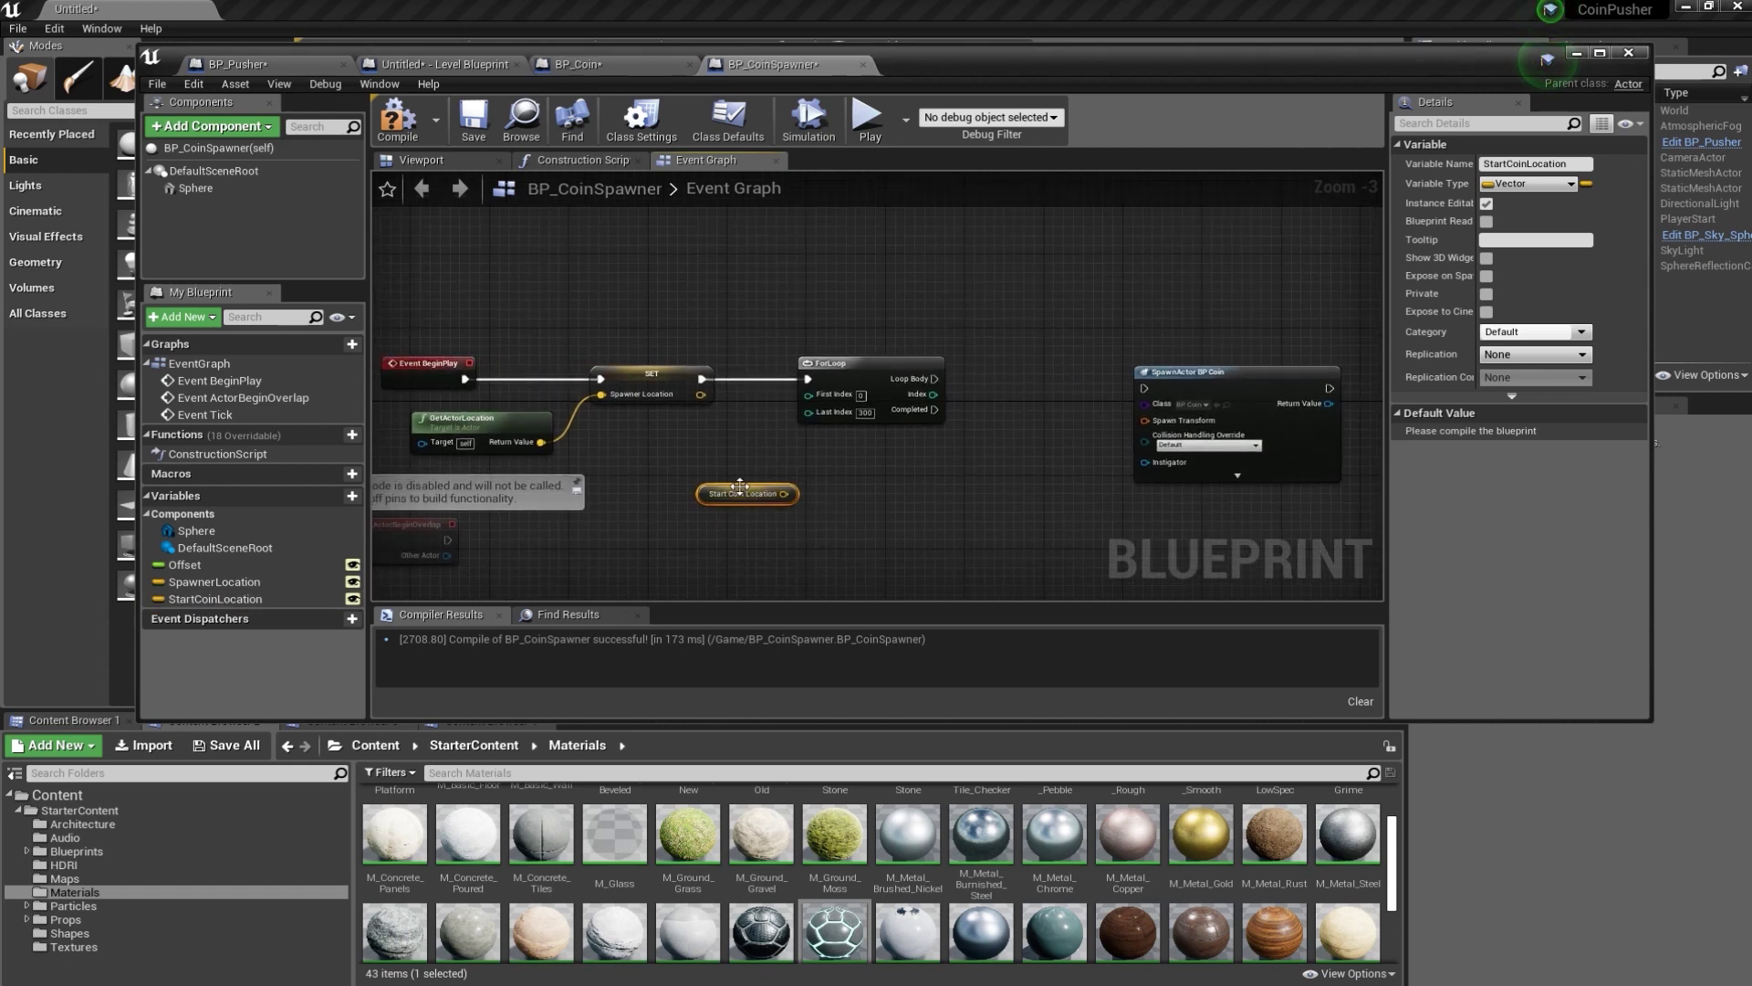
{"action": "left_click_drag", "start_coordinate": [739, 486], "coordinate": [689, 477]}
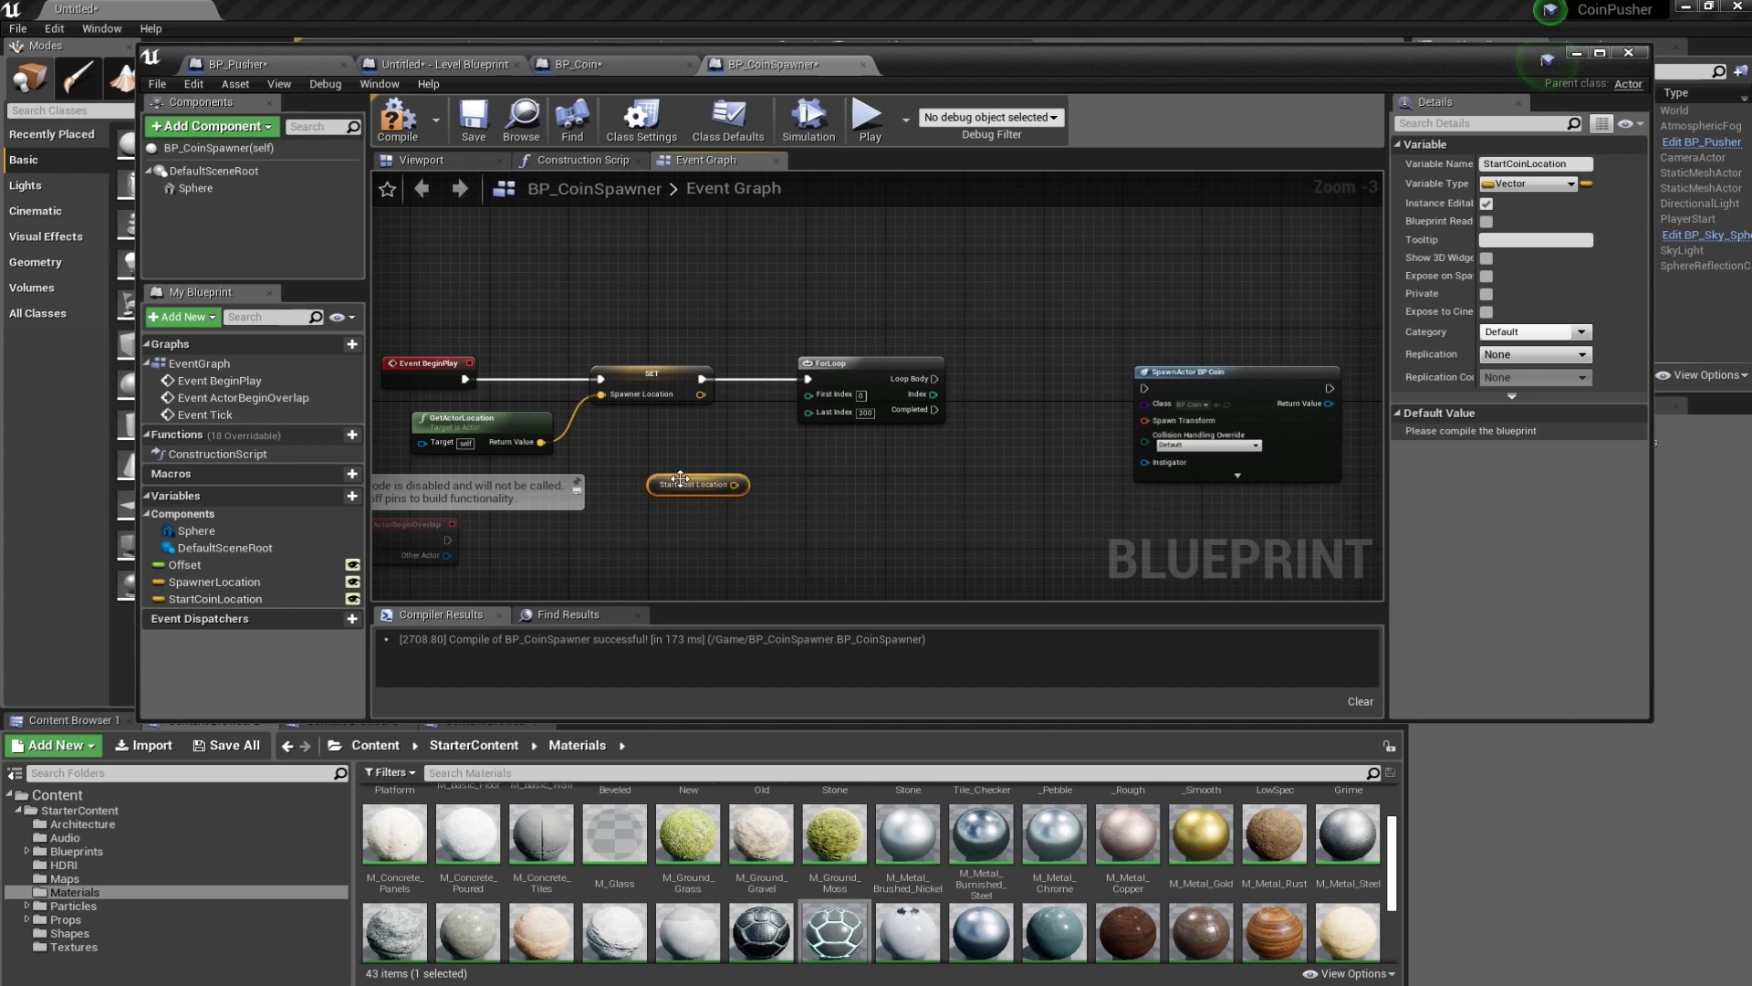
{"action": "mouse_move", "coordinate": [741, 486]}
{"action": "left_mouse_down"}
{"action": "mouse_move", "coordinate": [673, 476]}
{"action": "mouse_move", "coordinate": [737, 479]}
{"action": "left_mouse_up"}
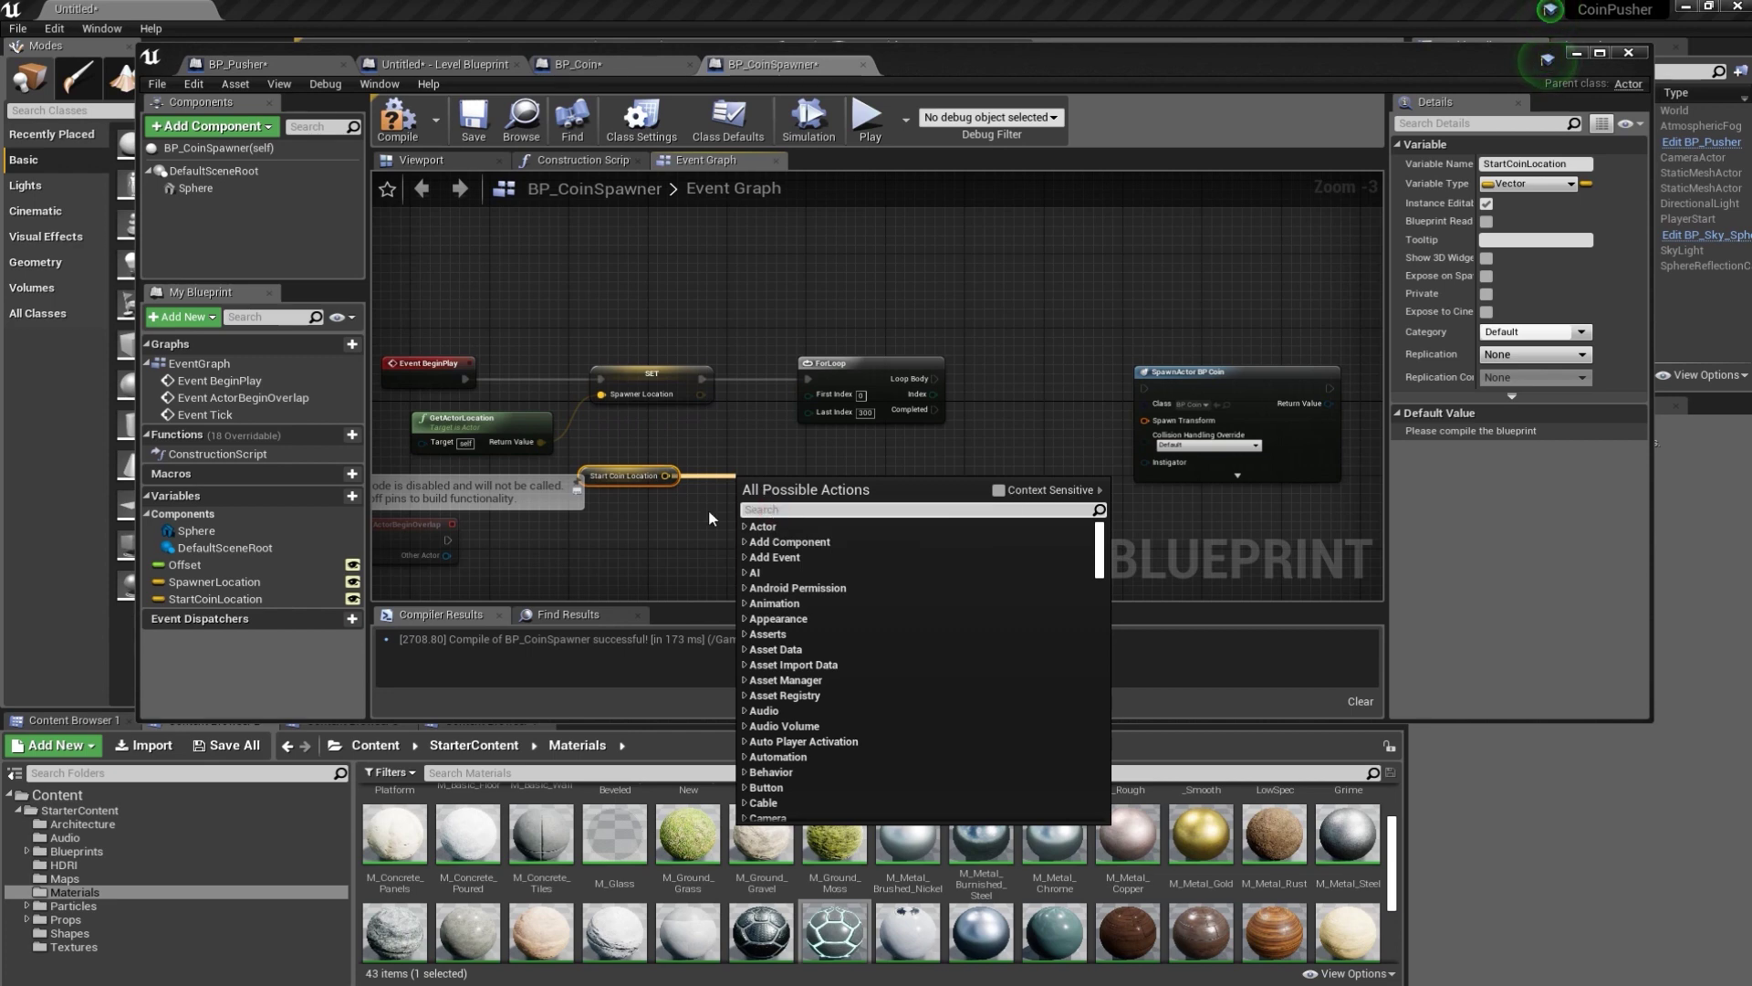
{"action": "type", "text": "break"}
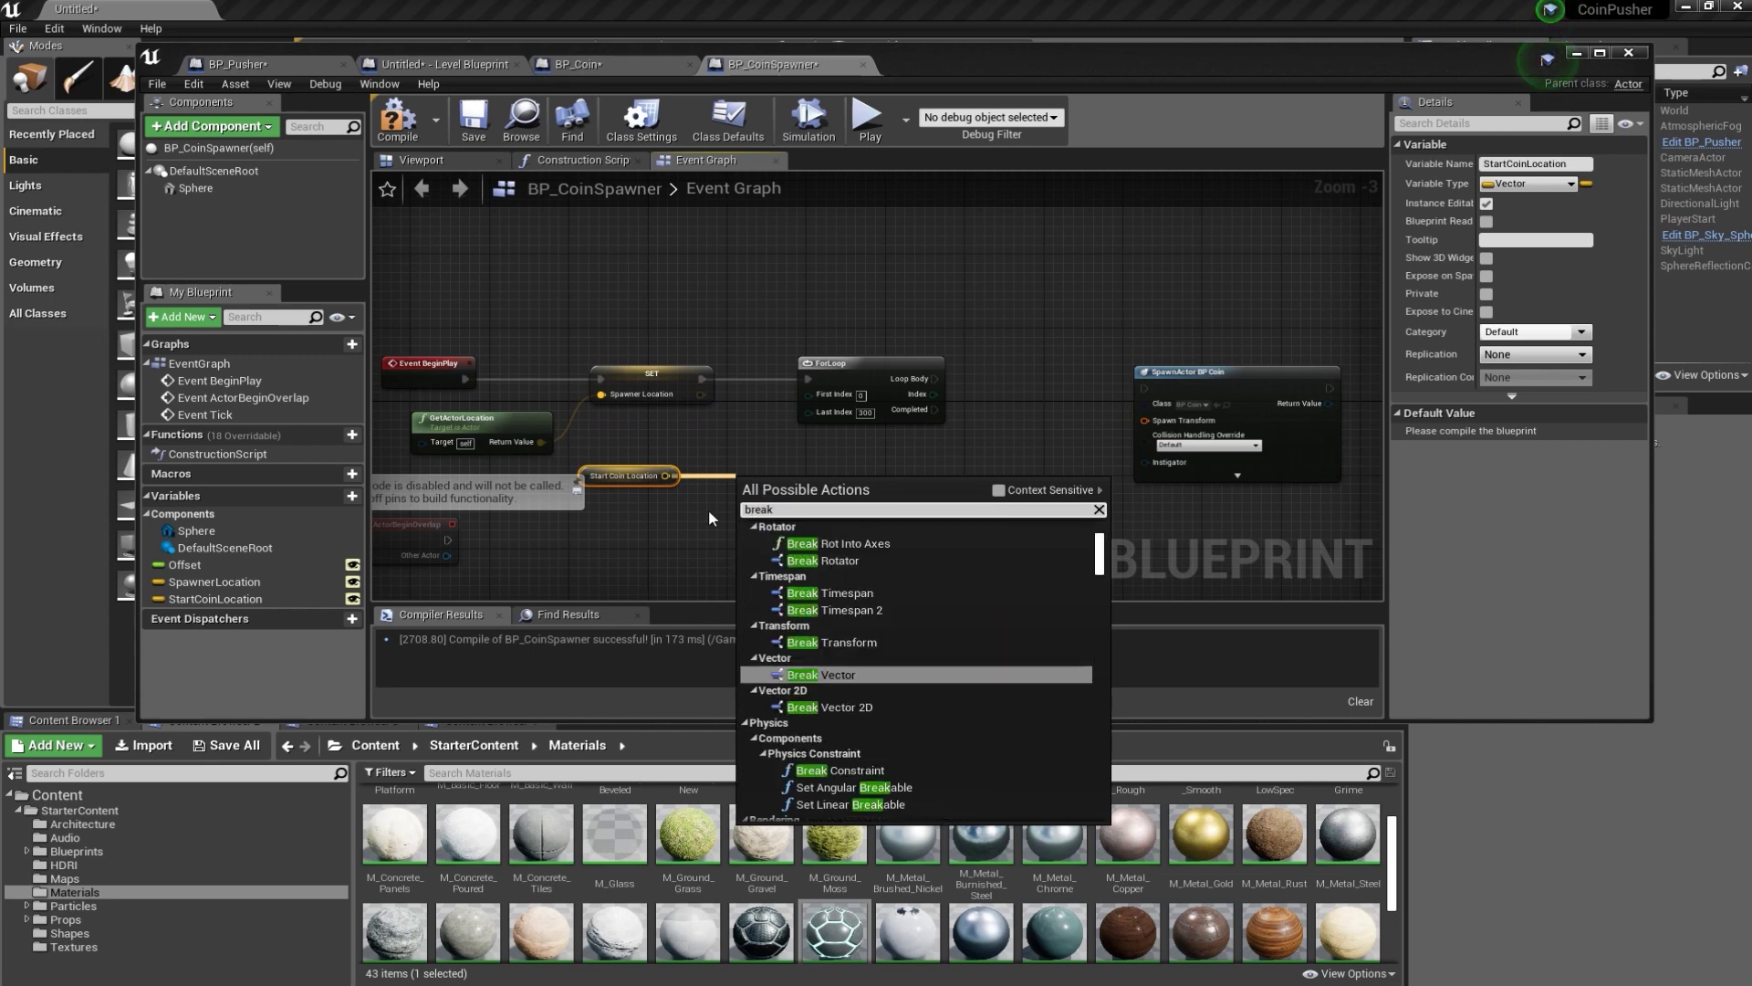
{"action": "left_click", "coordinate": [803, 677]}
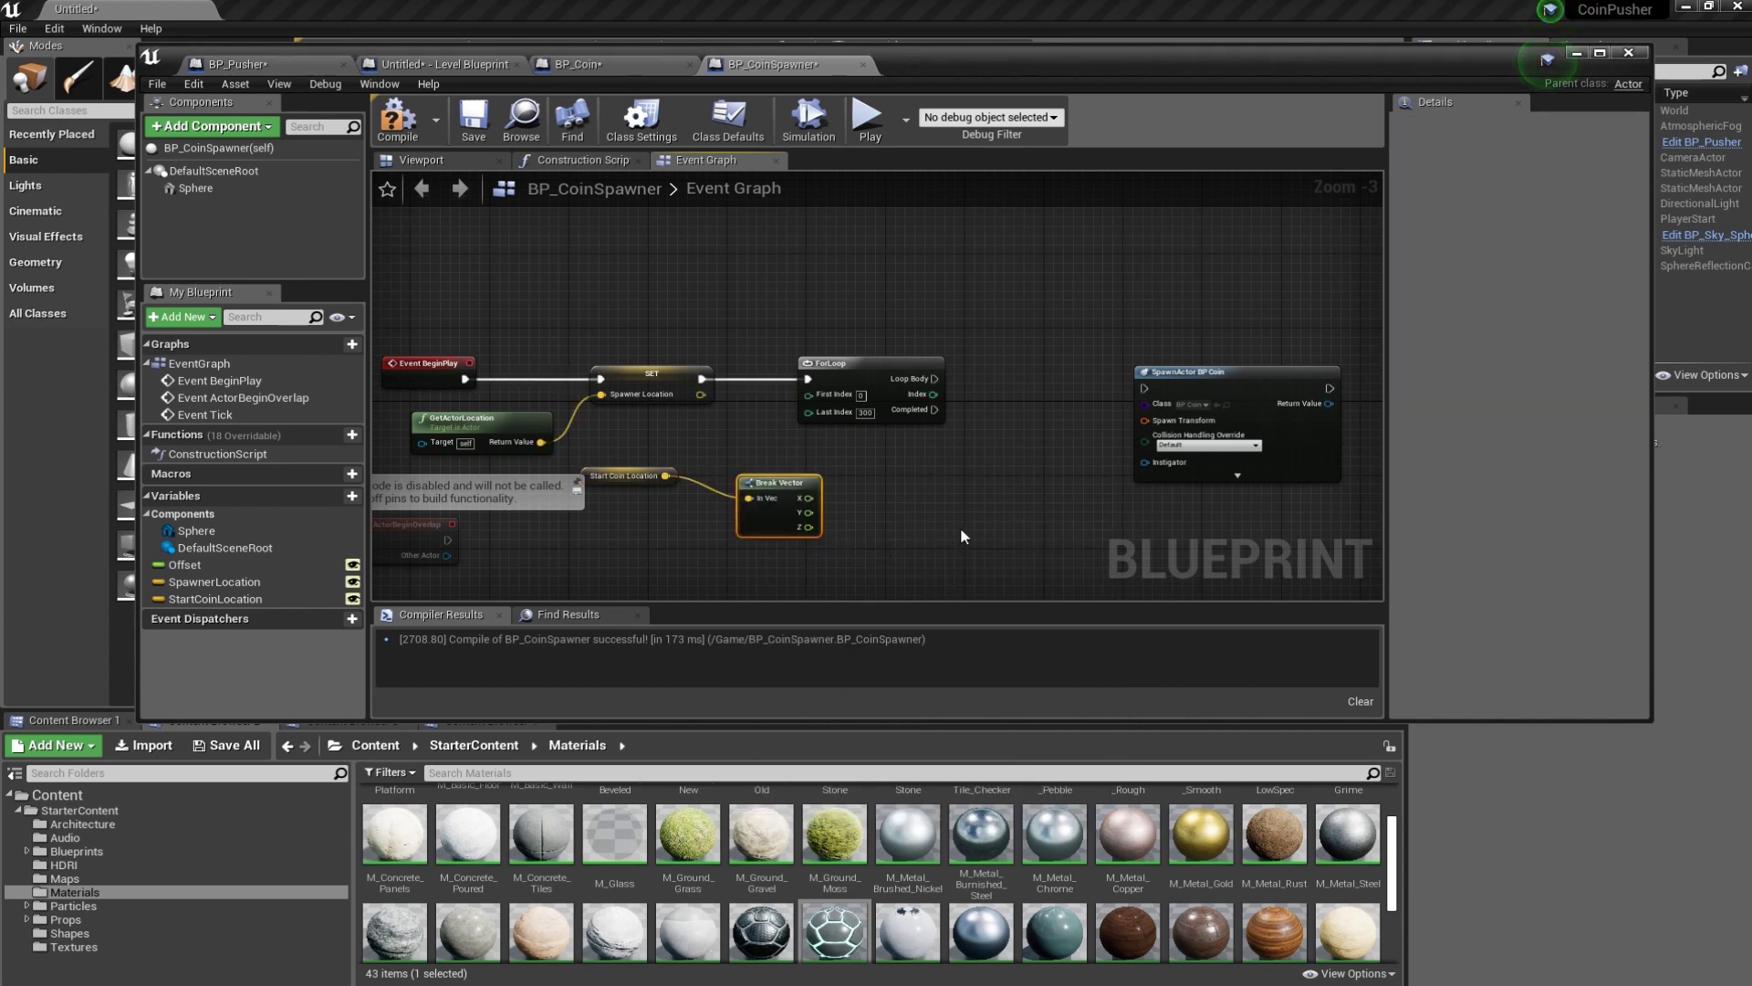
- Feed Break Vector's X into a Make Vector and spawn BP_Coin on each Loop Body
{"action": "left_click_drag", "start_coordinate": [808, 499], "coordinate": [956, 476]}
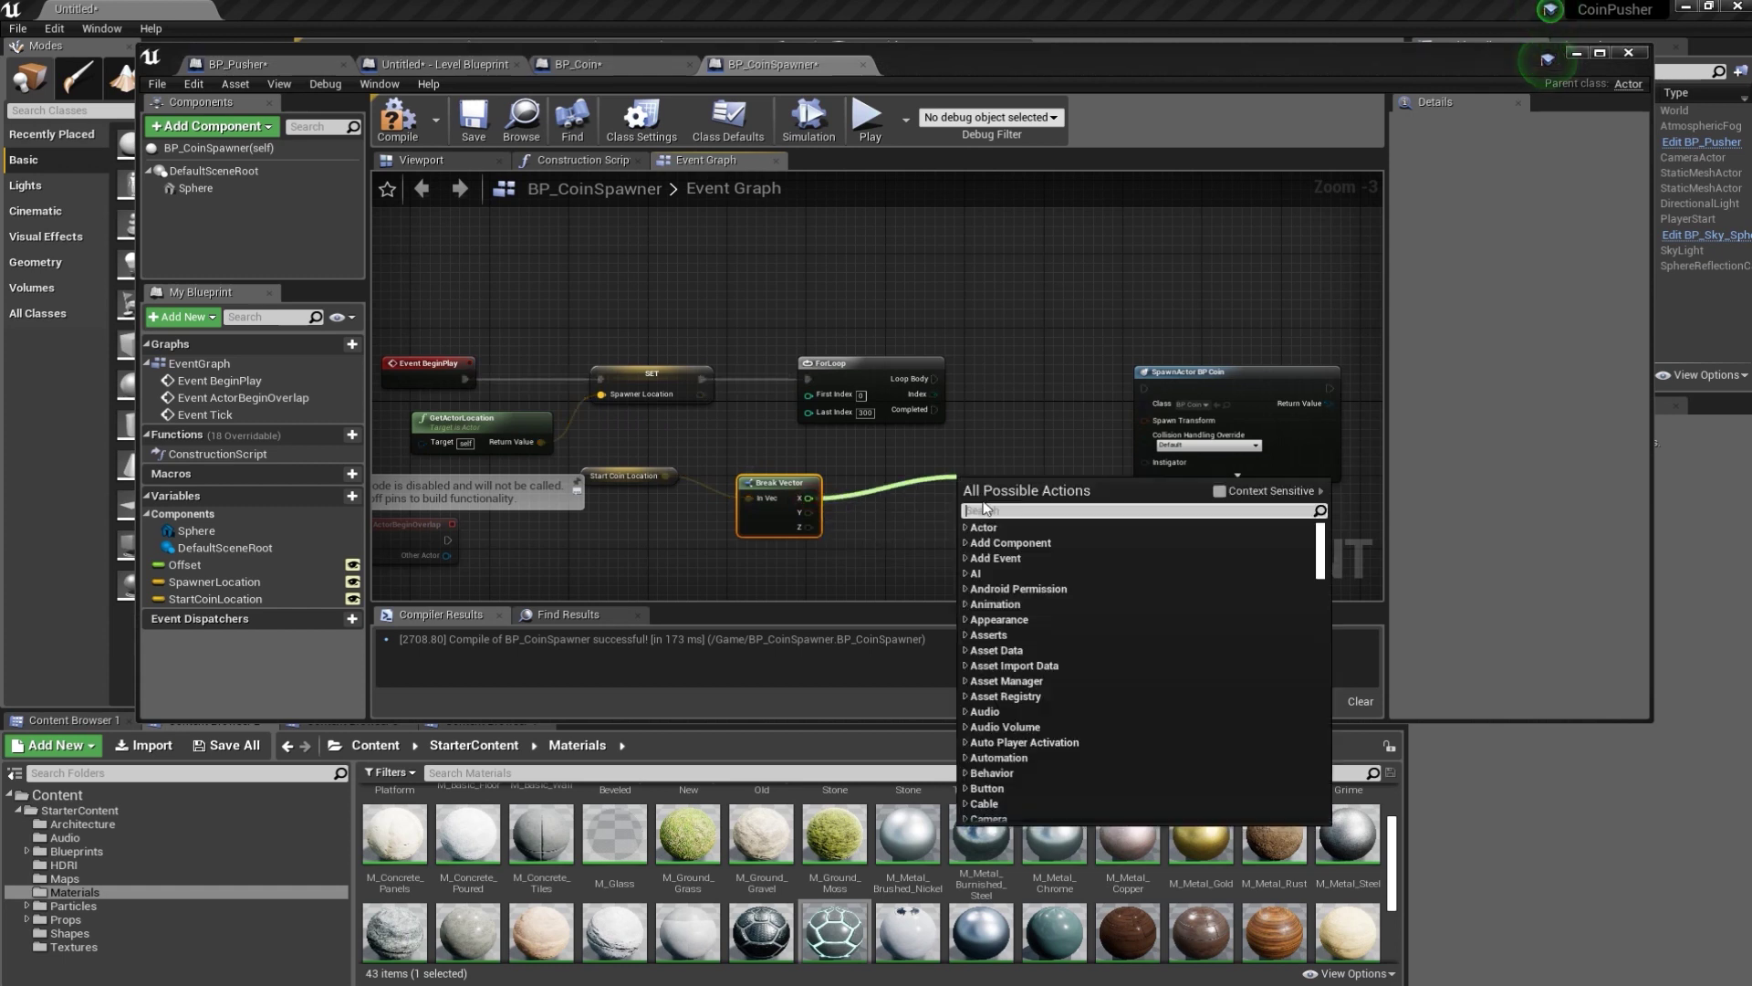
{"action": "type", "text": "mak"}
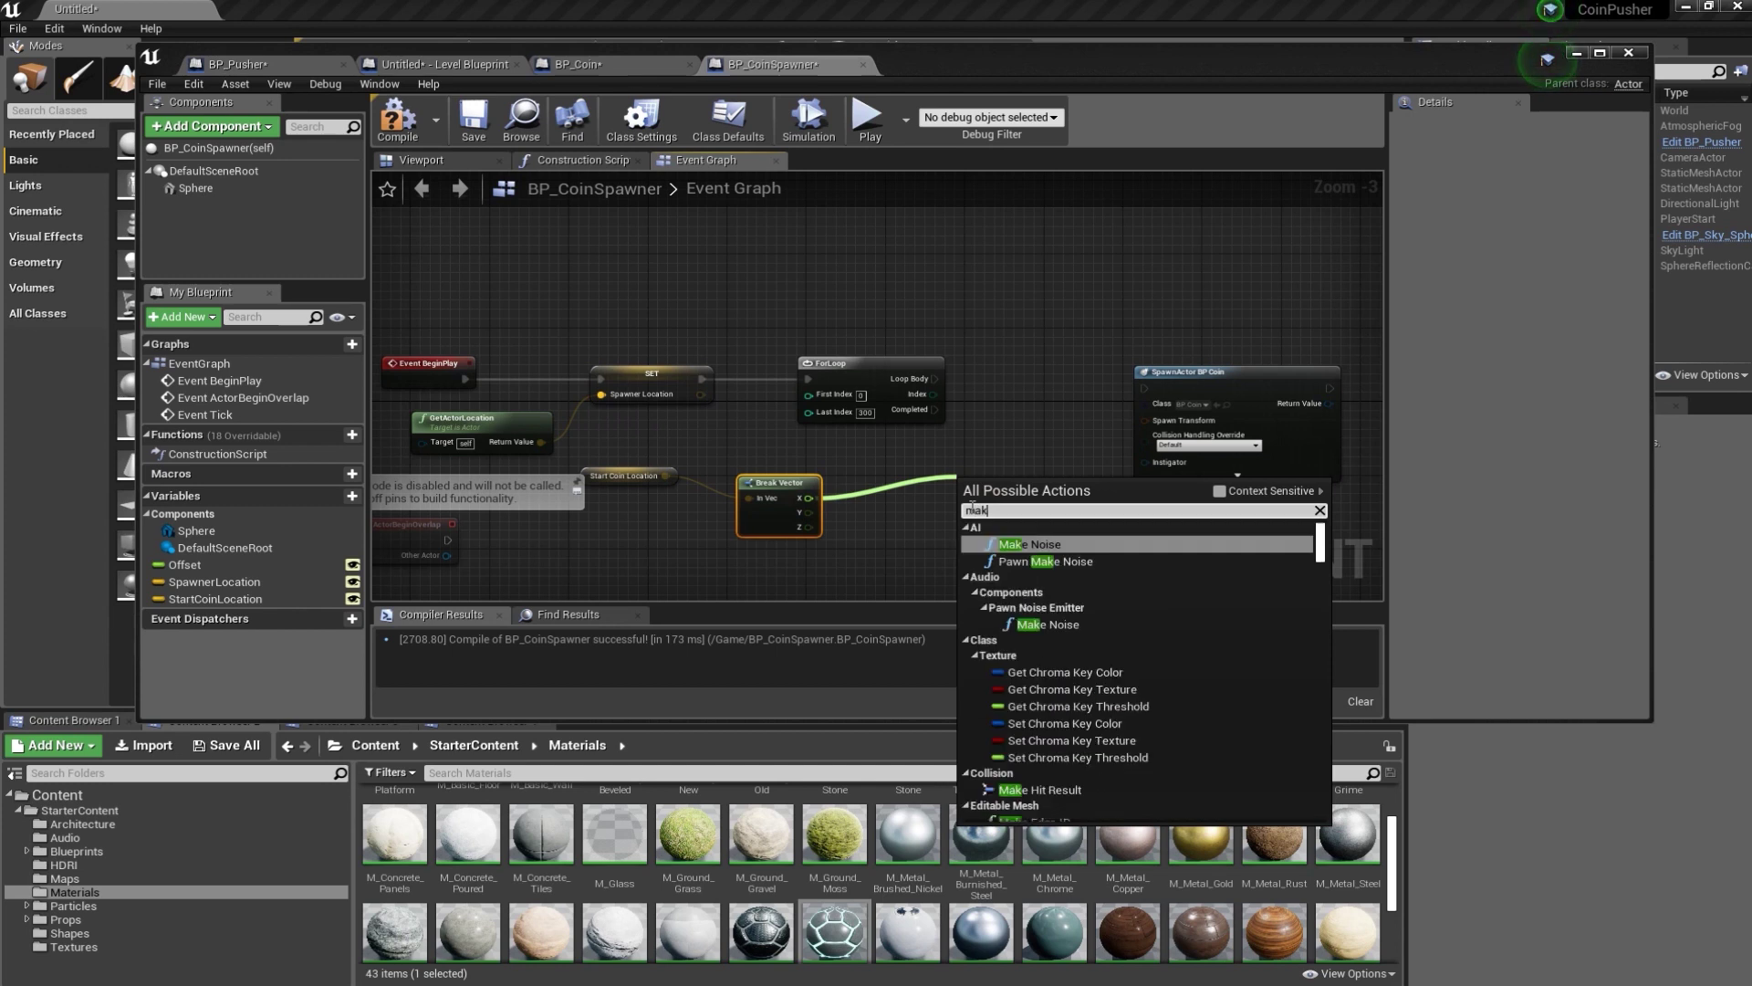
{"action": "type", "text": "eve"}
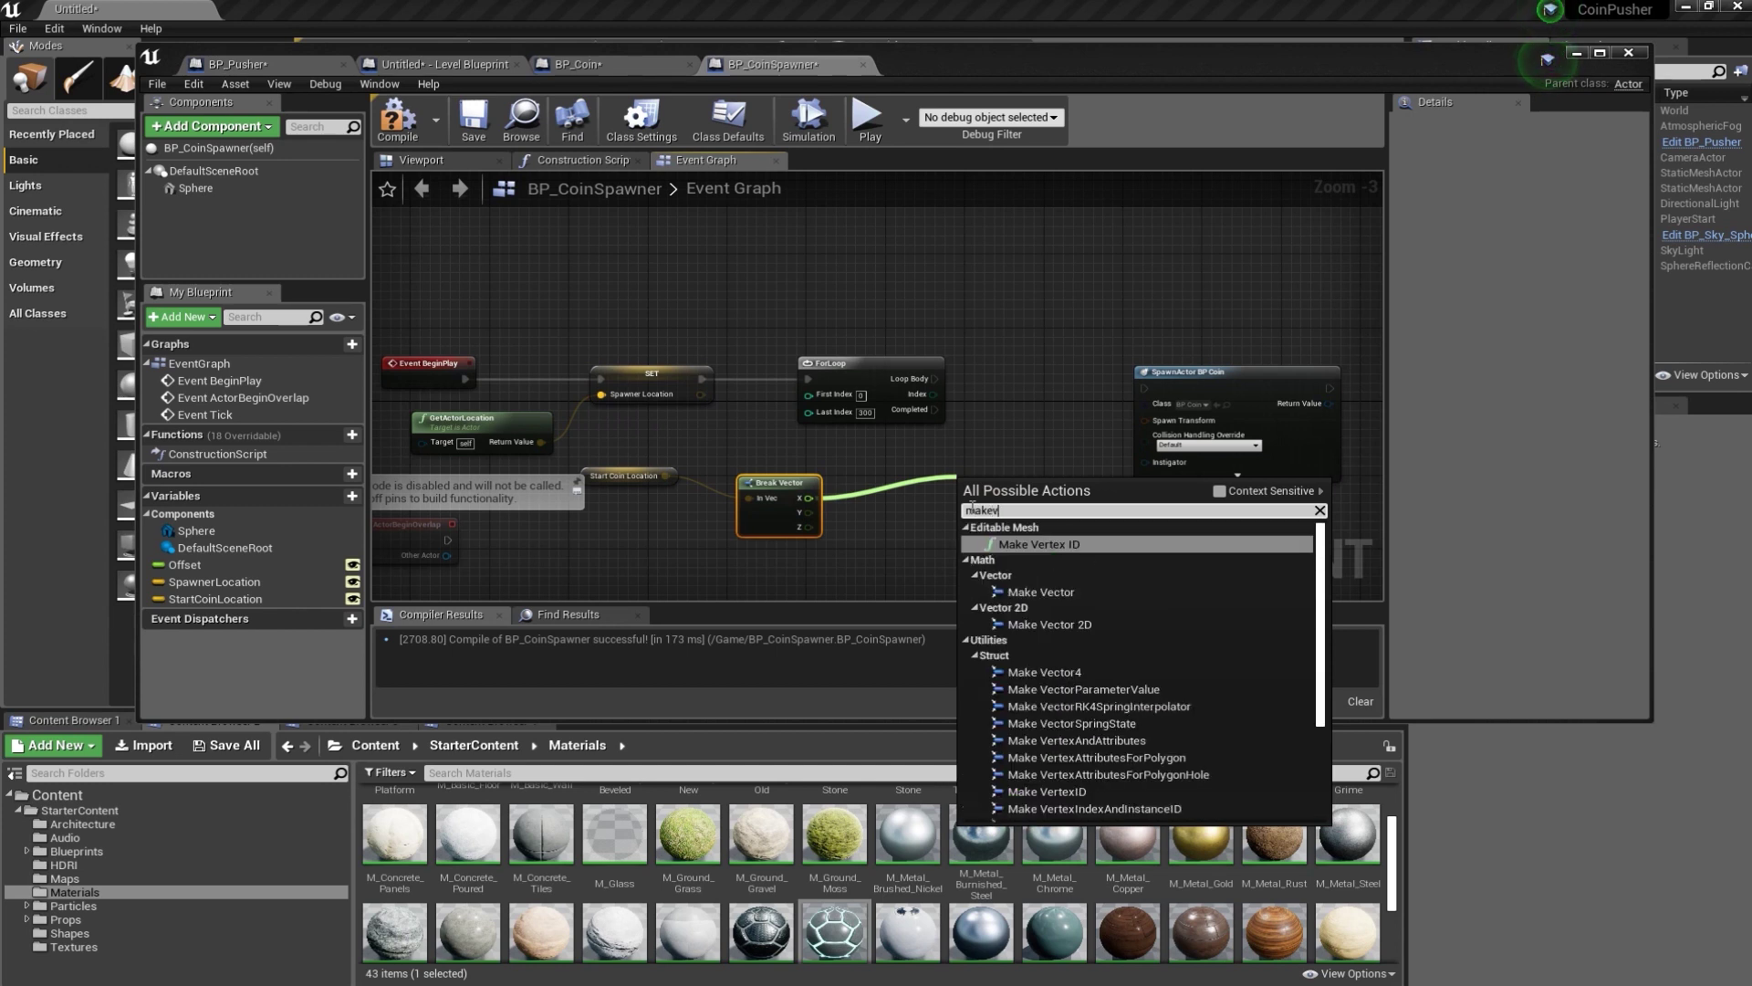
{"action": "left_click", "coordinate": [1044, 592]}
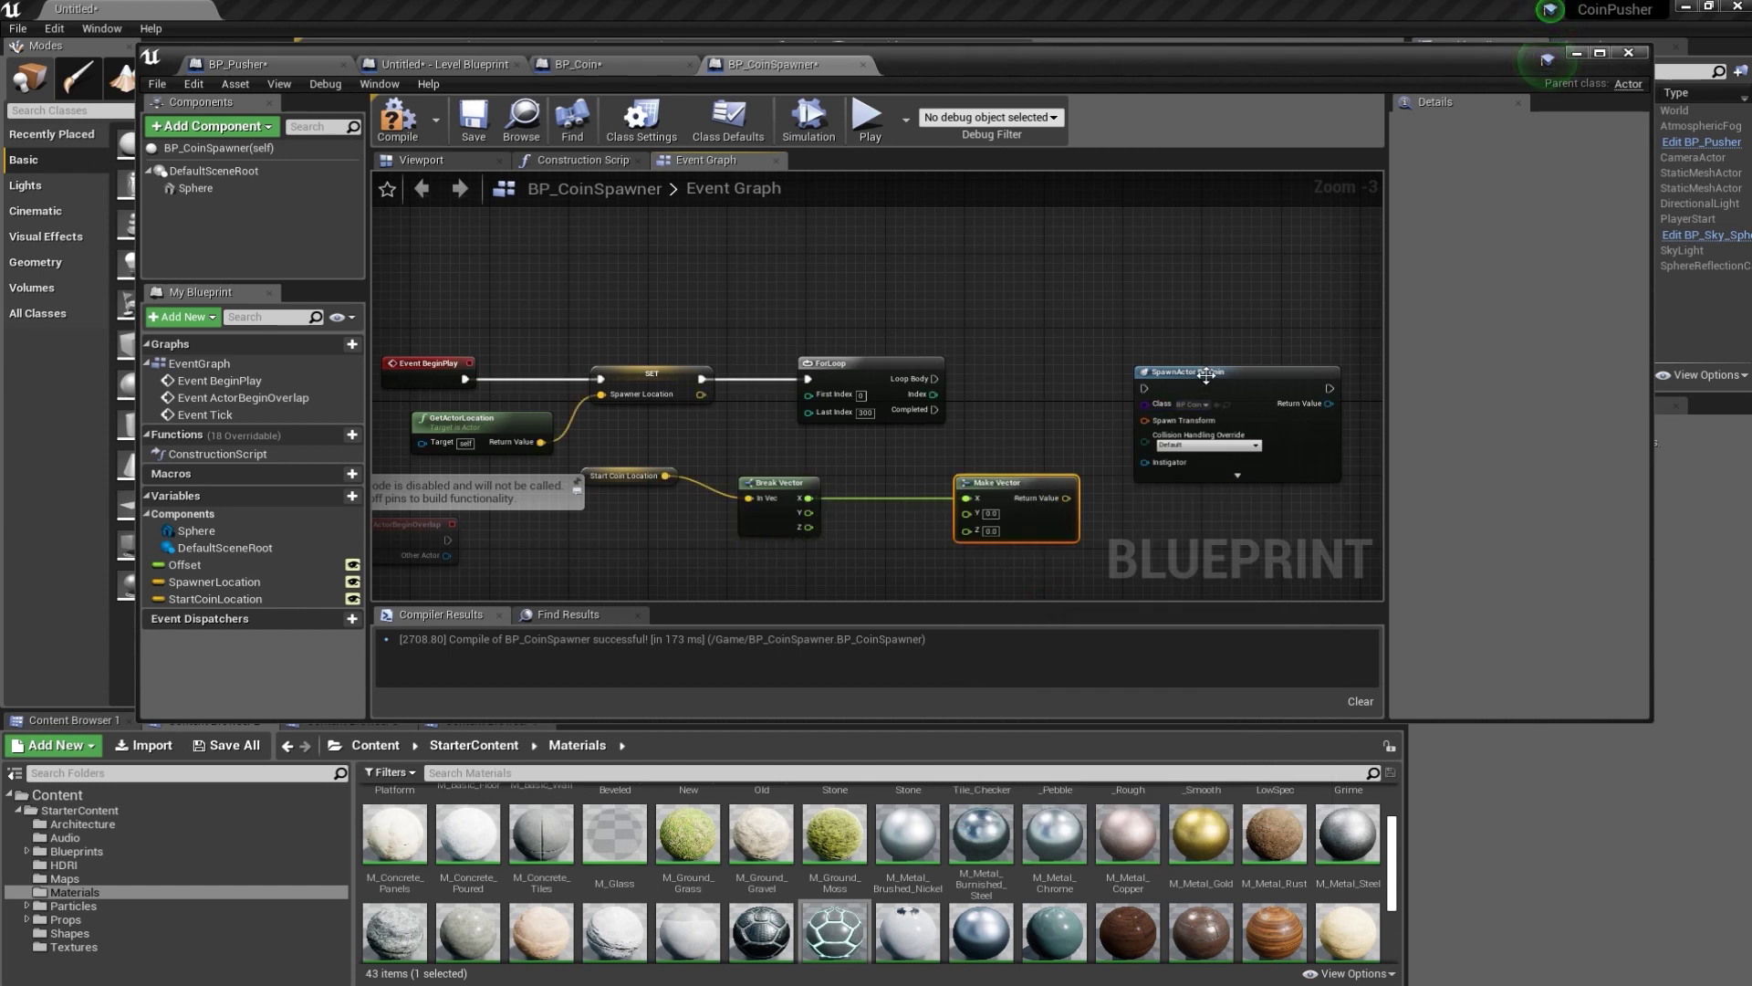
{"action": "left_click_drag", "start_coordinate": [1202, 372], "coordinate": [1223, 373]}
{"action": "left_click_drag", "start_coordinate": [935, 377], "coordinate": [985, 376]}
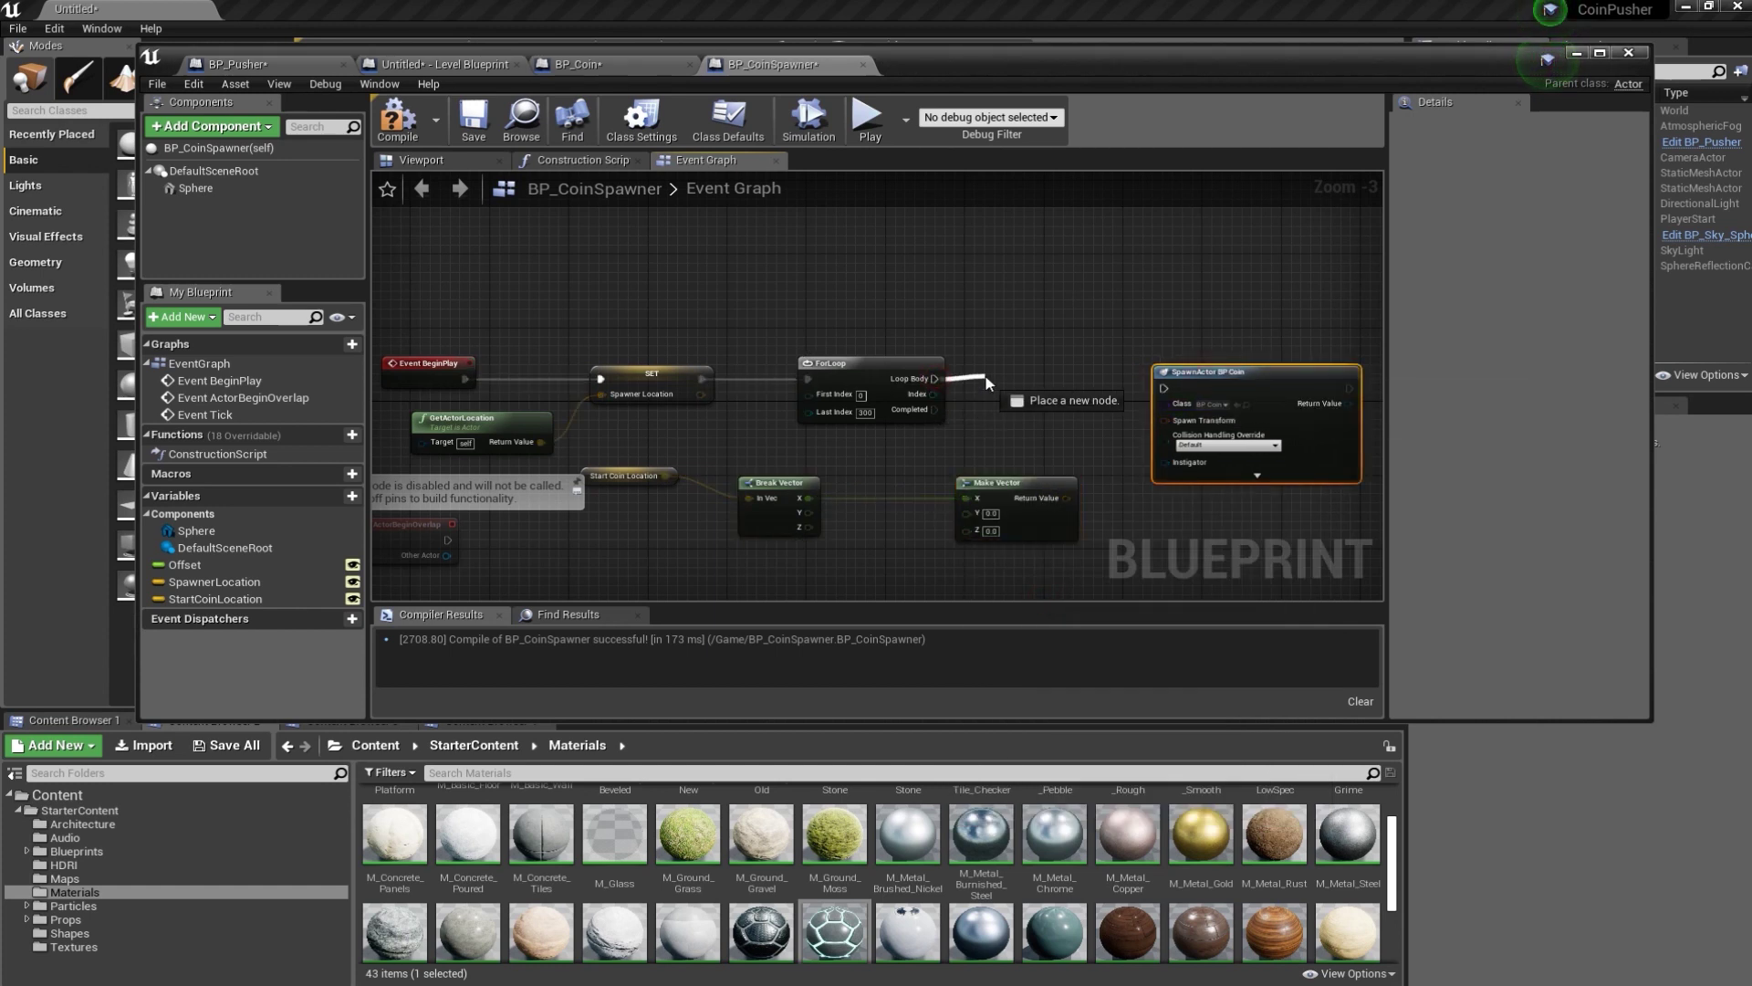
{"action": "left_click_drag", "start_coordinate": [985, 382], "coordinate": [1163, 388]}
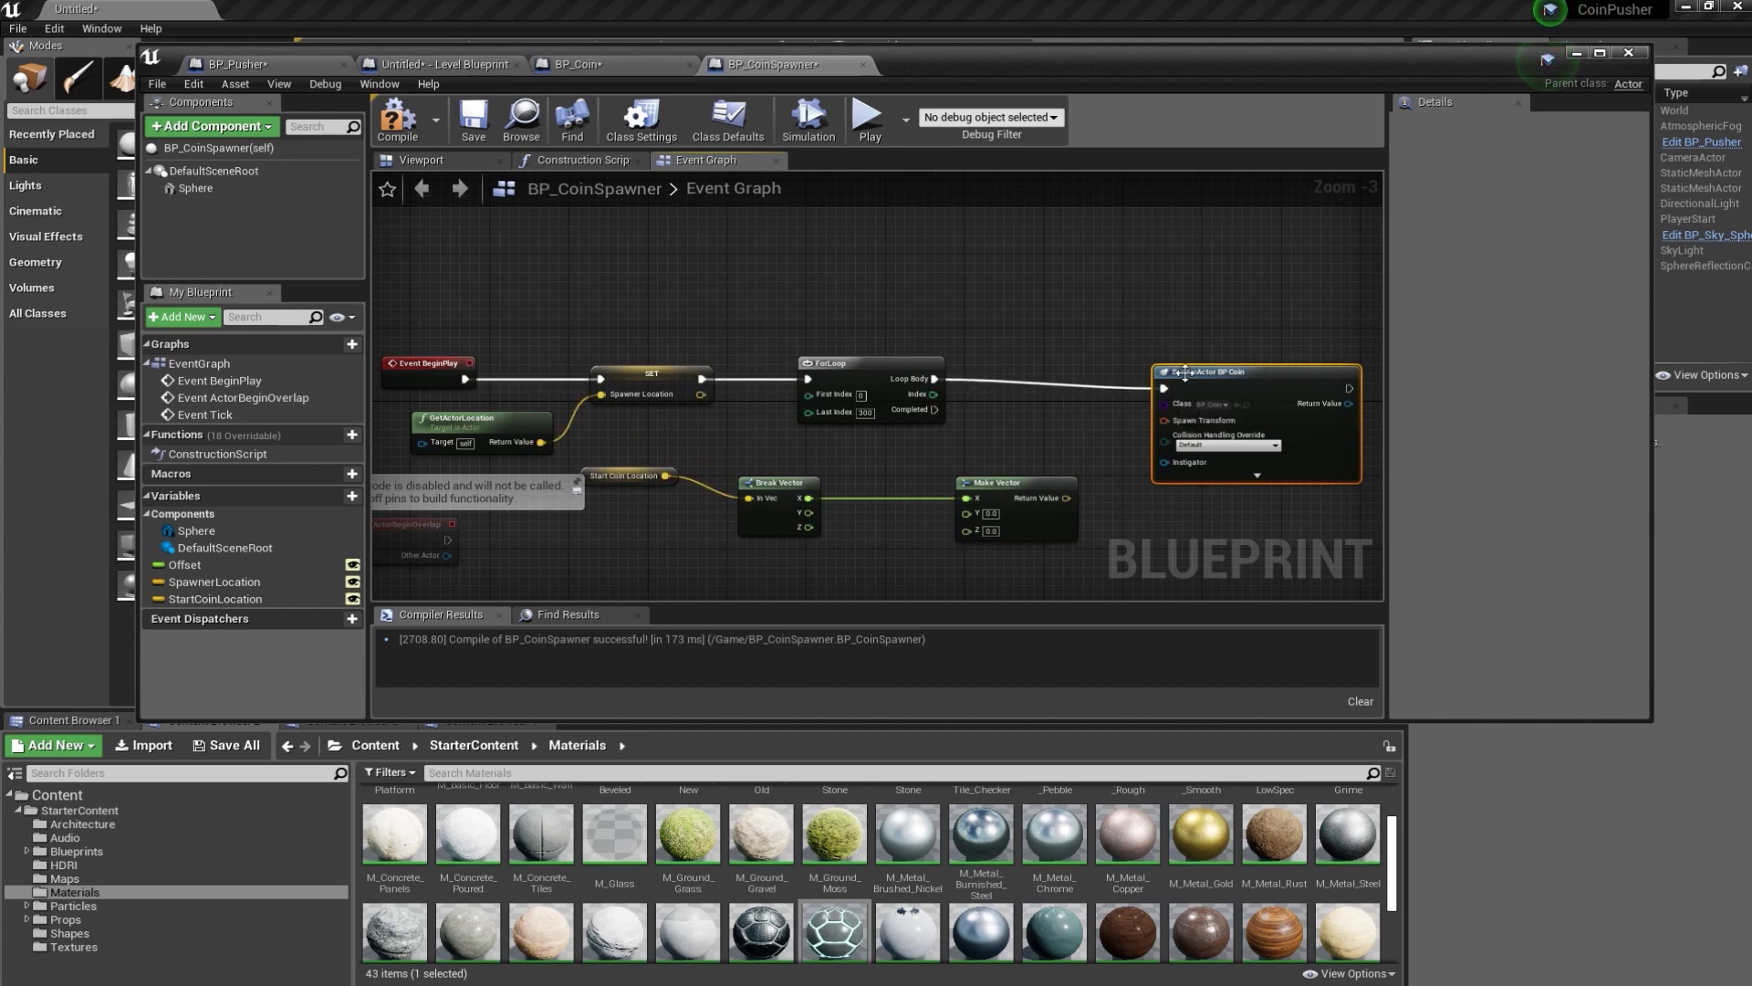
- Wire Make Vector into Spawn Transform and Break Vector's Y into Make Vector's Y
{"action": "right_click_drag", "start_coordinate": [1050, 418], "coordinate": [1134, 389]}
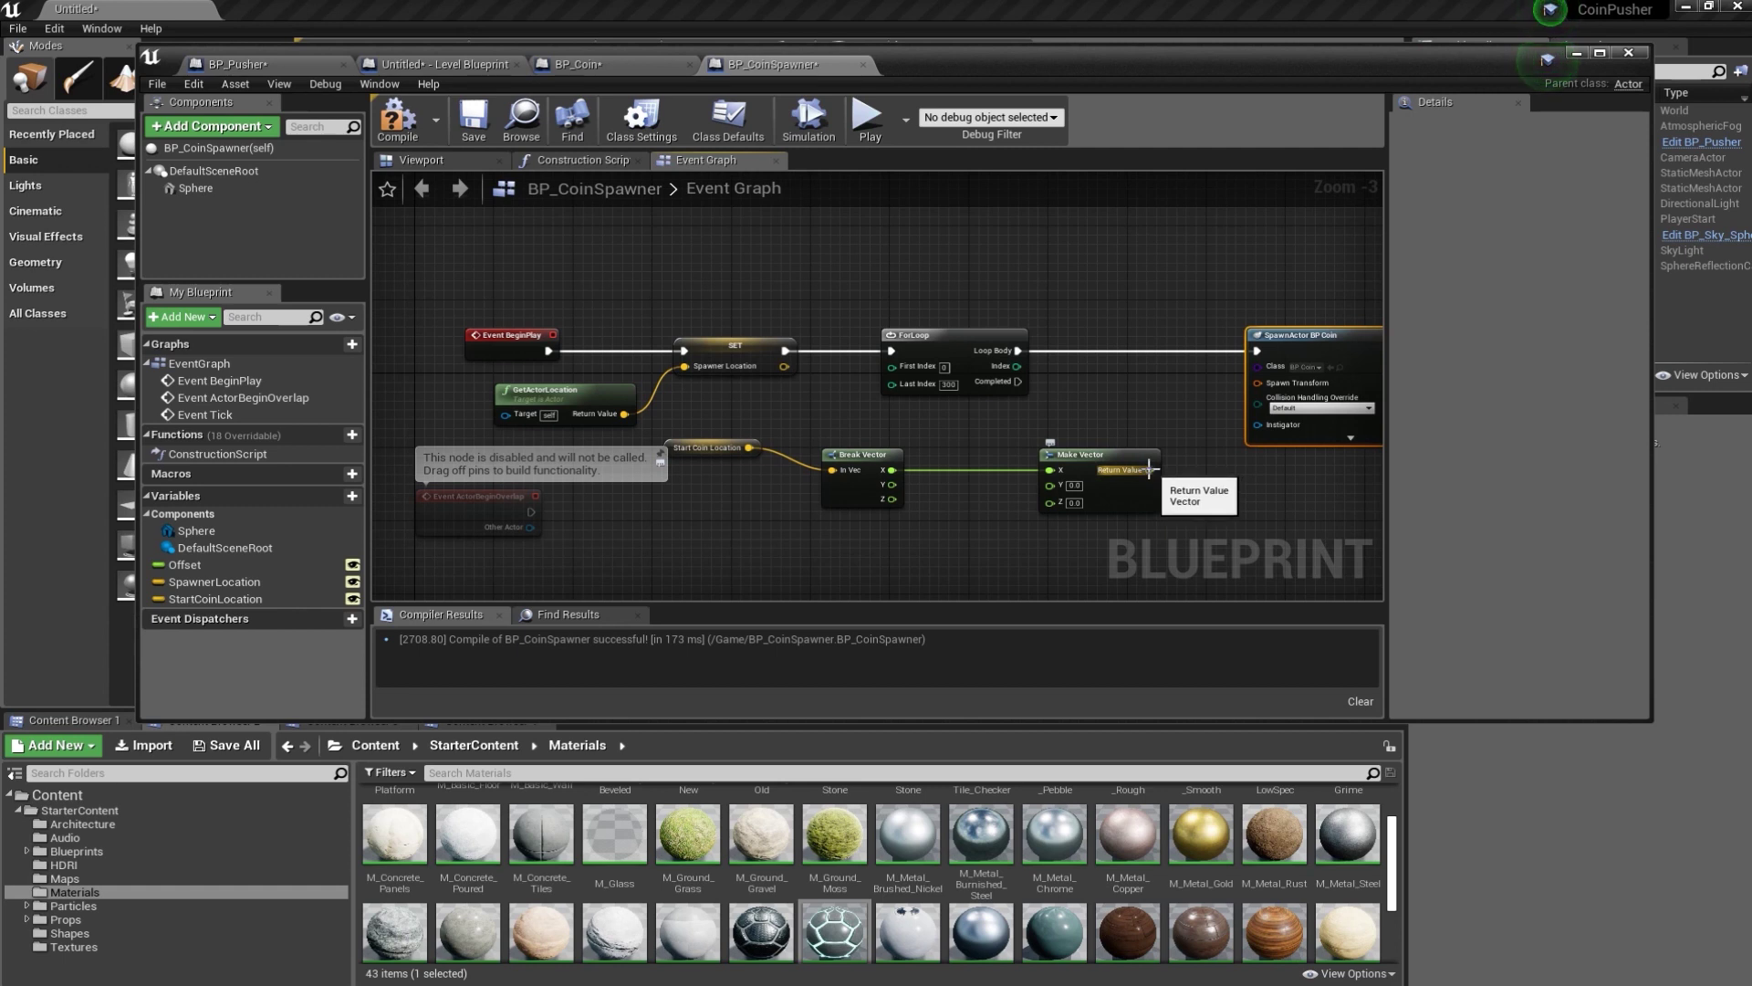
{"action": "left_click_drag", "start_coordinate": [1149, 470], "coordinate": [1258, 383]}
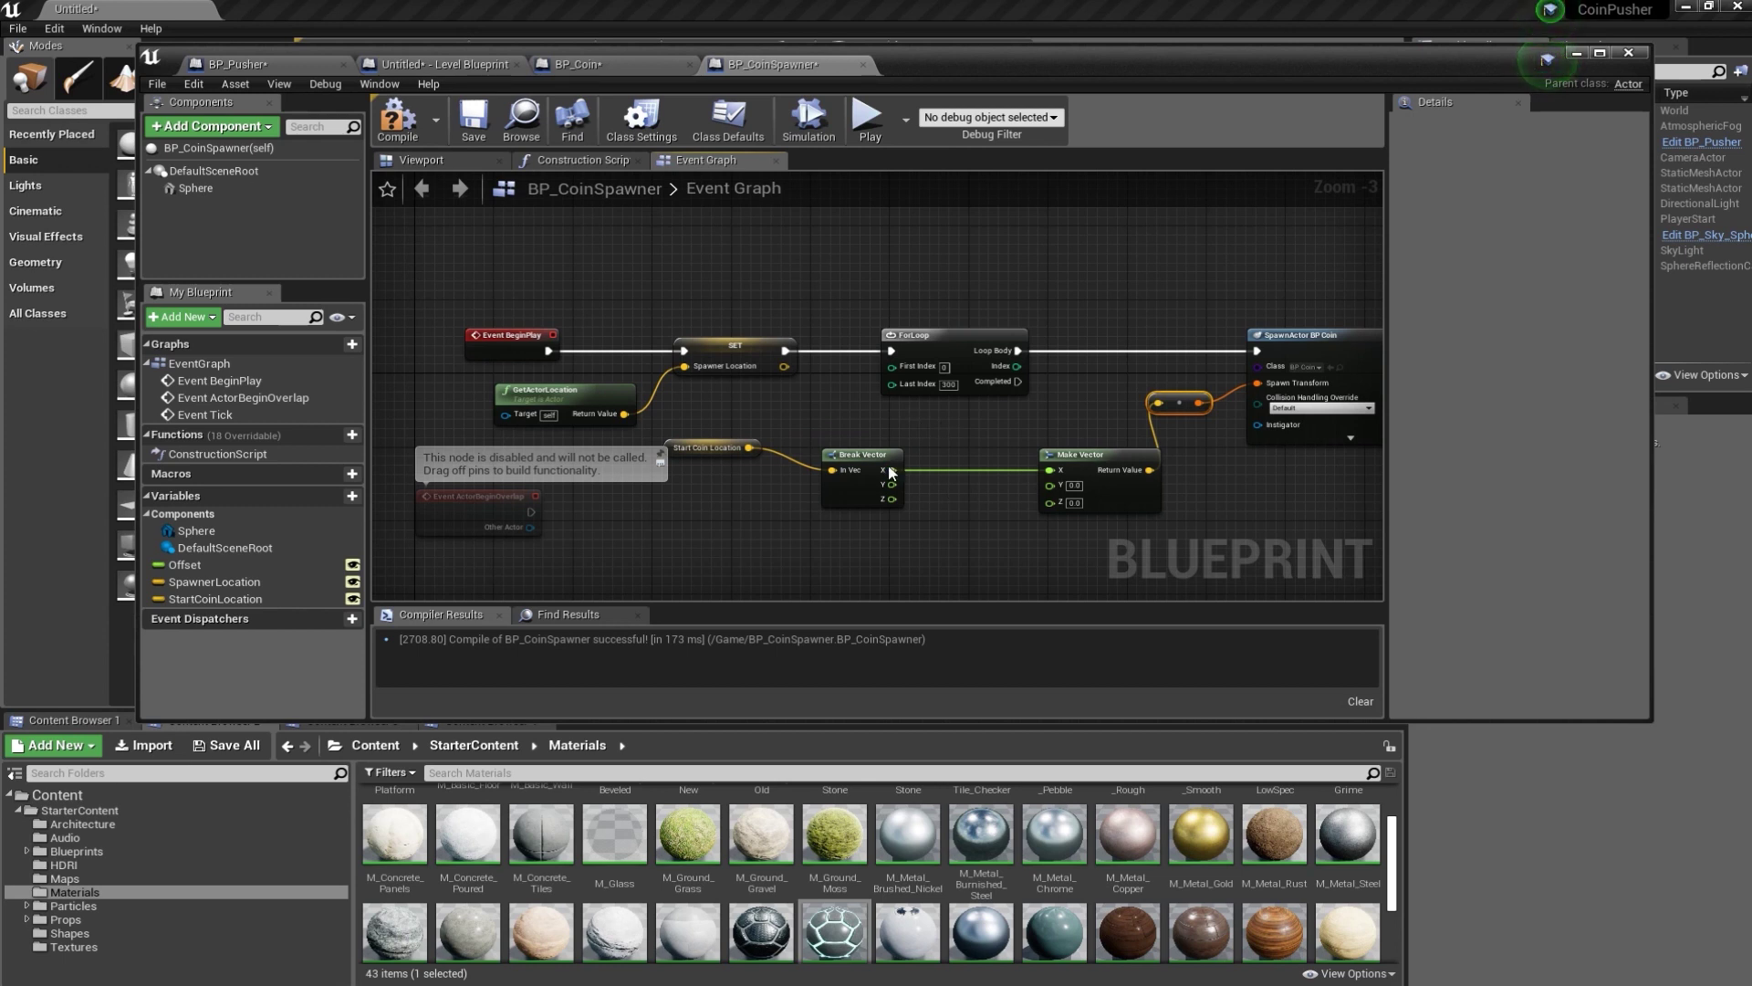
{"action": "left_click_drag", "start_coordinate": [835, 454], "coordinate": [803, 455]}
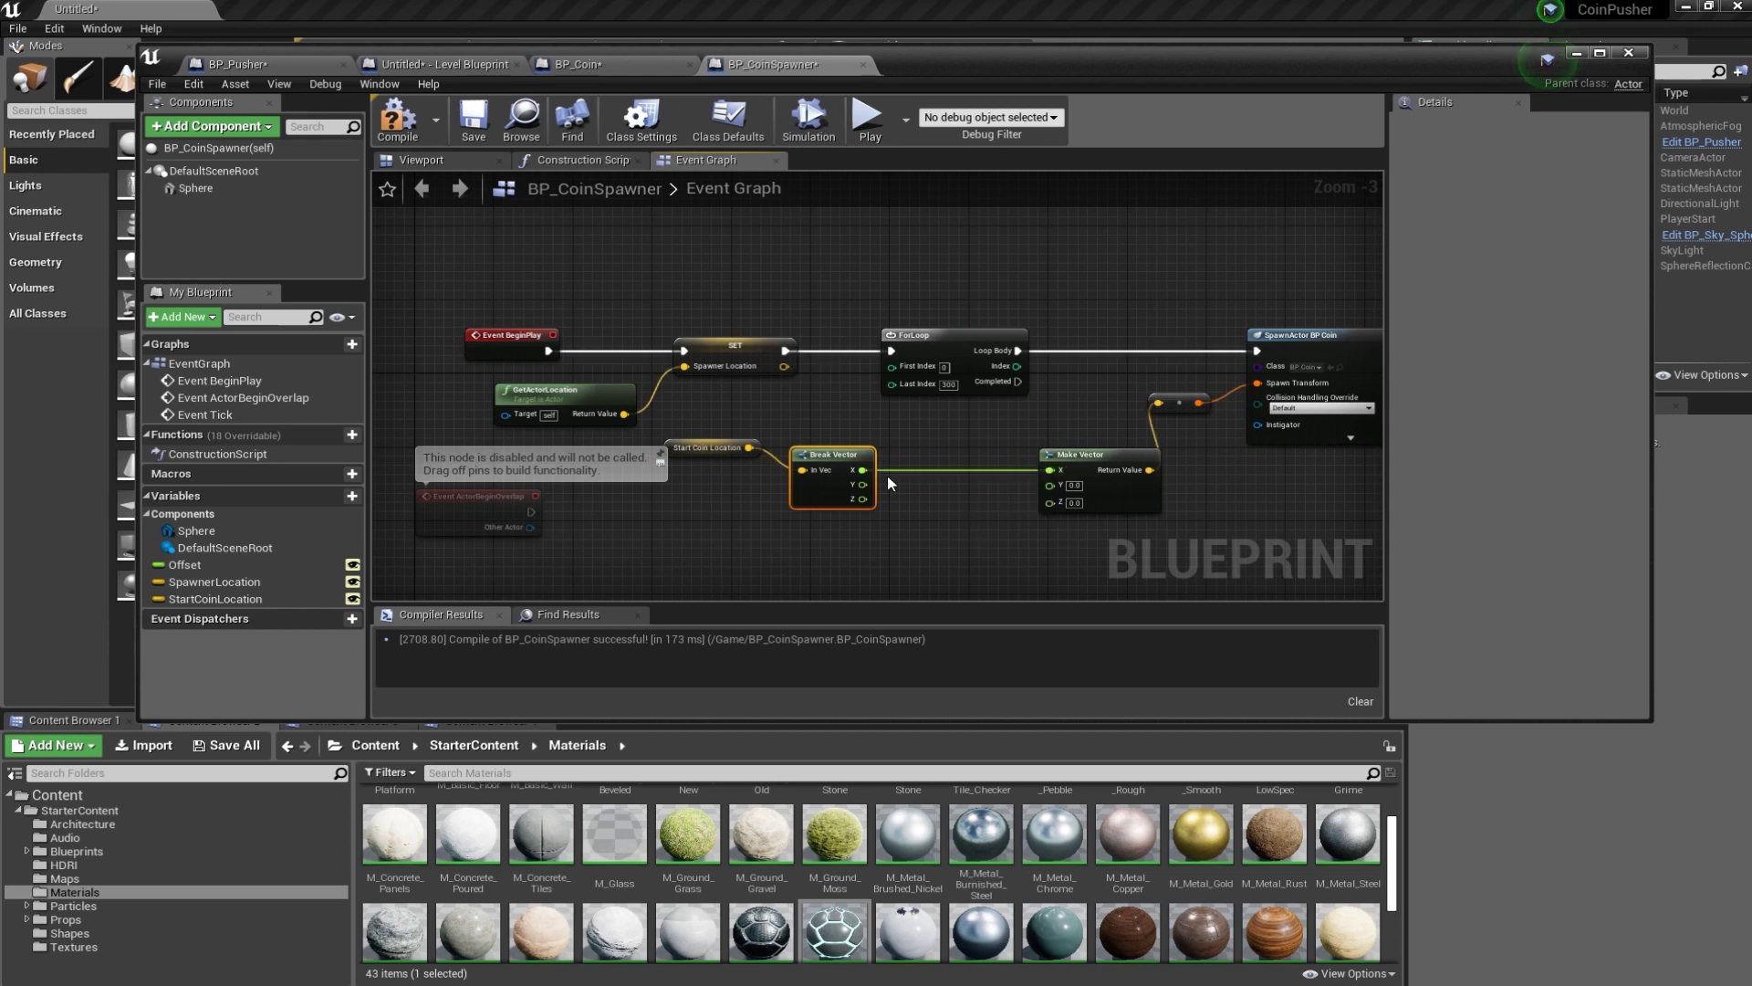
{"action": "mouse_move", "coordinate": [863, 485]}
{"action": "left_mouse_down"}
{"action": "mouse_move", "coordinate": [1052, 484]}
{"action": "mouse_move", "coordinate": [1073, 429]}
{"action": "left_mouse_up"}
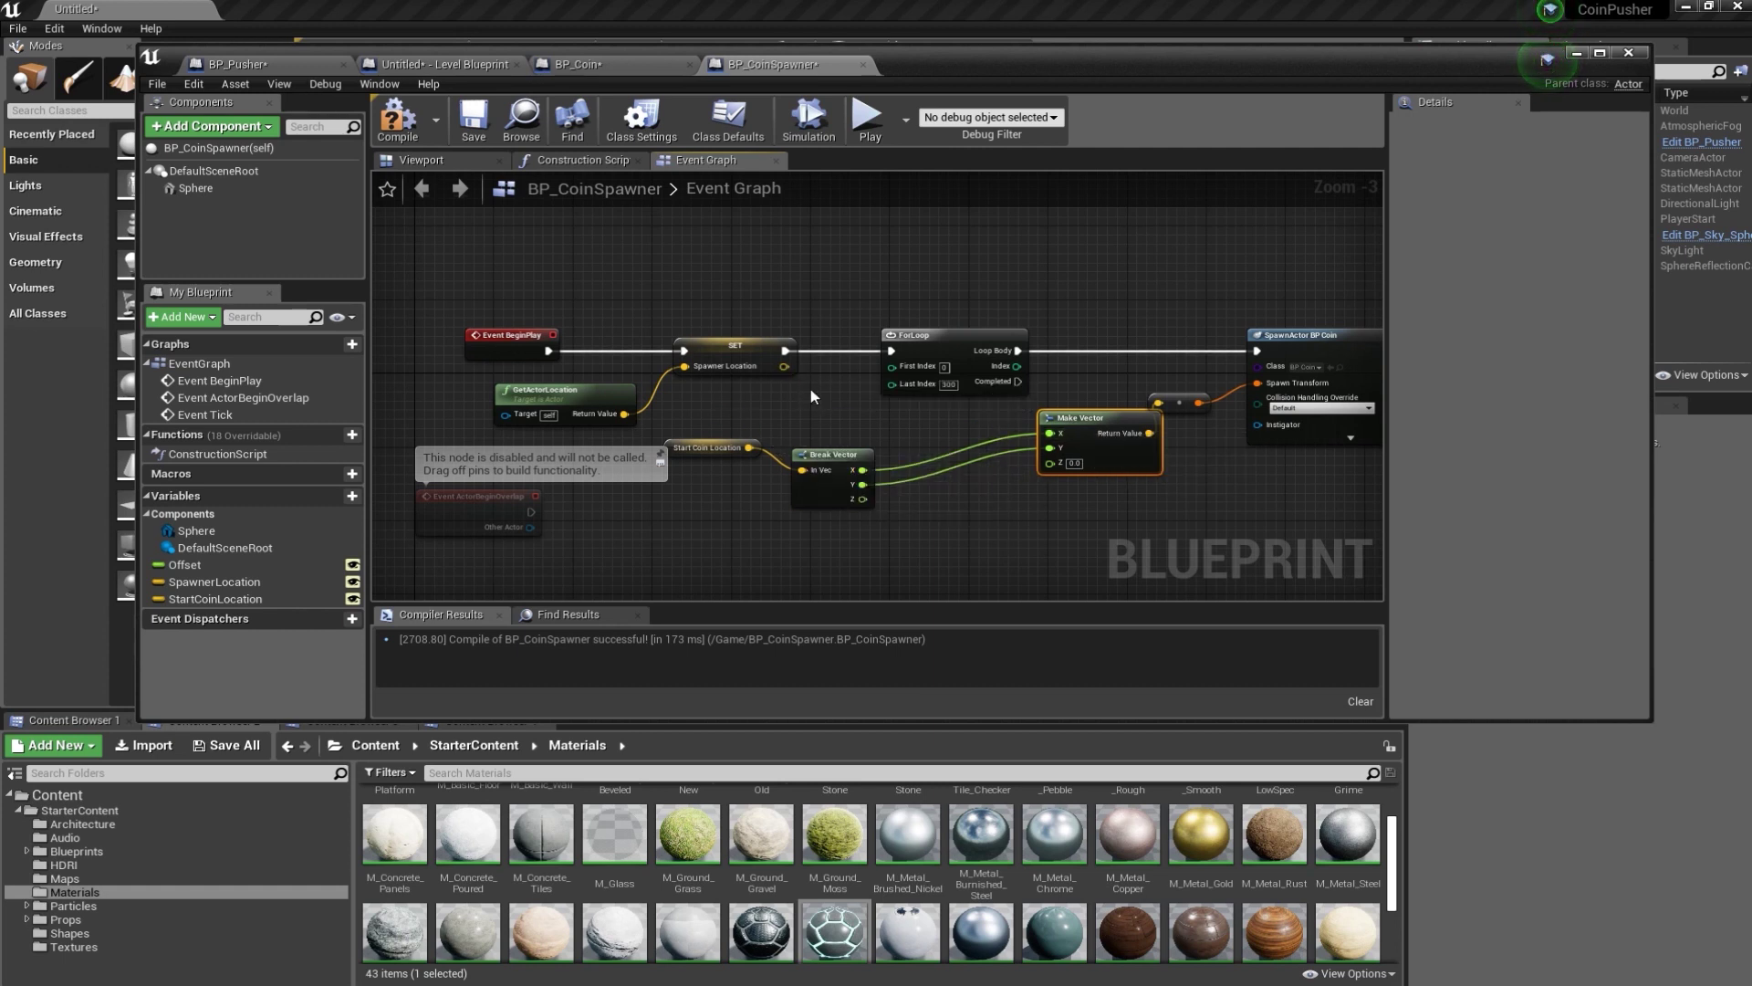
{"action": "left_click_drag", "start_coordinate": [965, 337], "coordinate": [900, 336]}
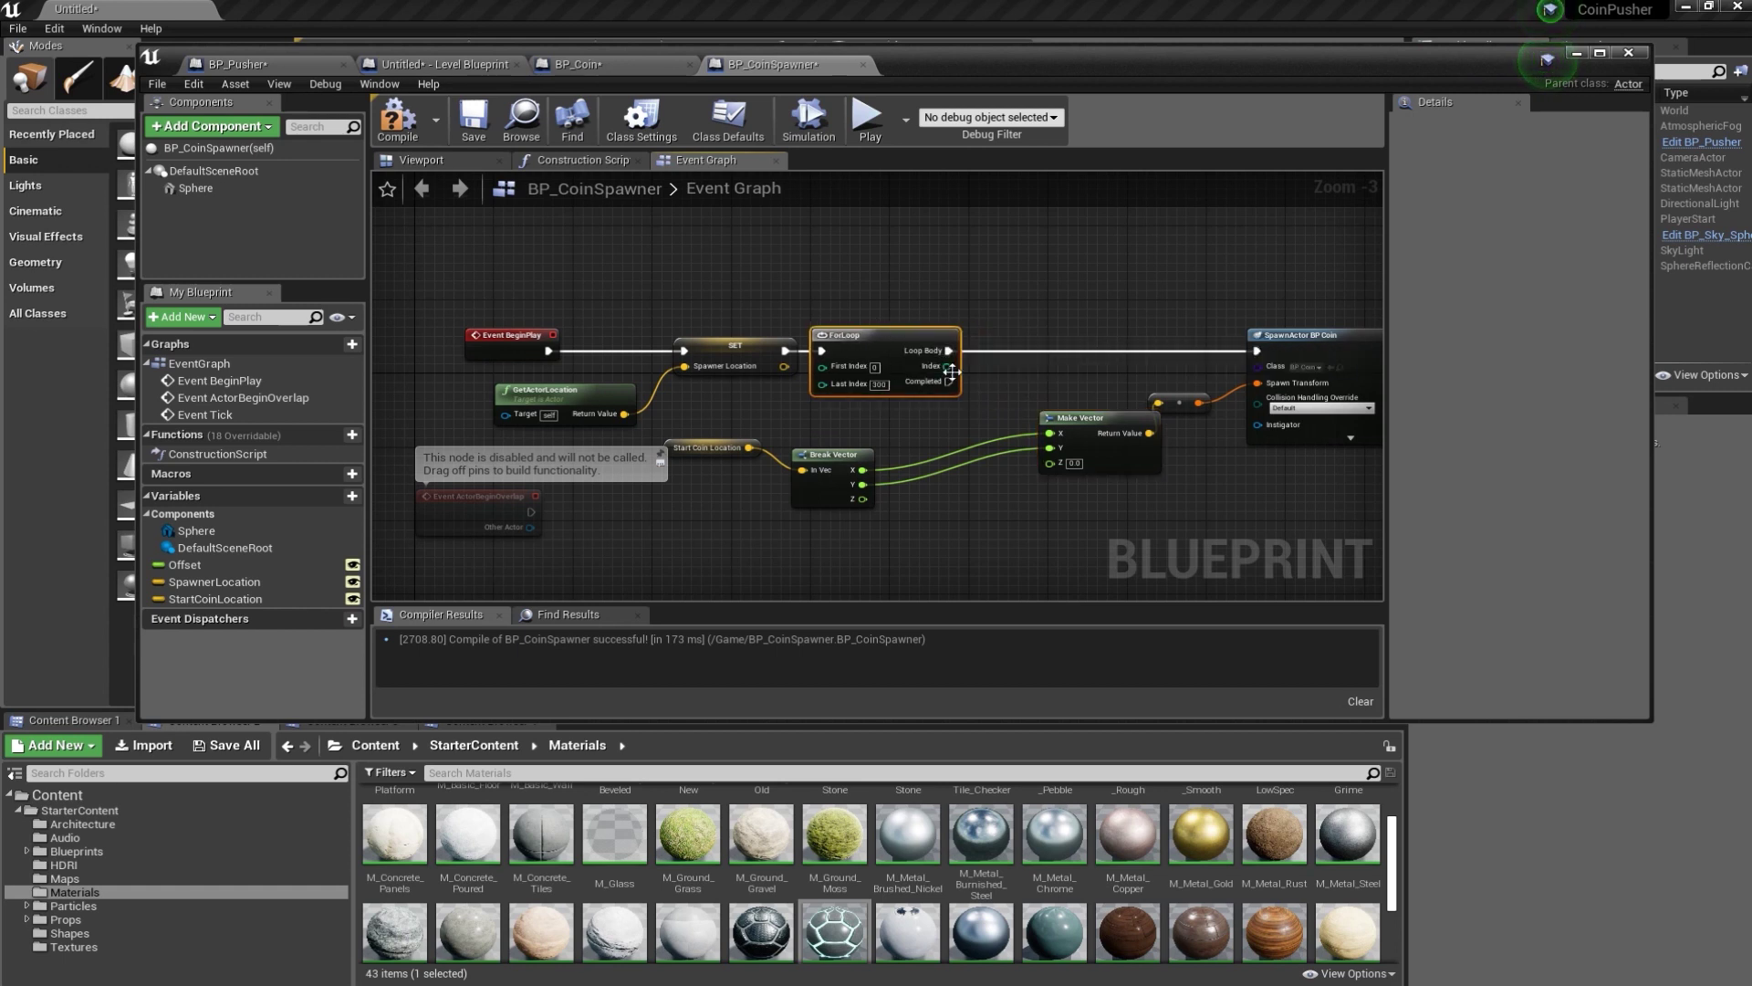
{"action": "left_click", "coordinate": [735, 348]}
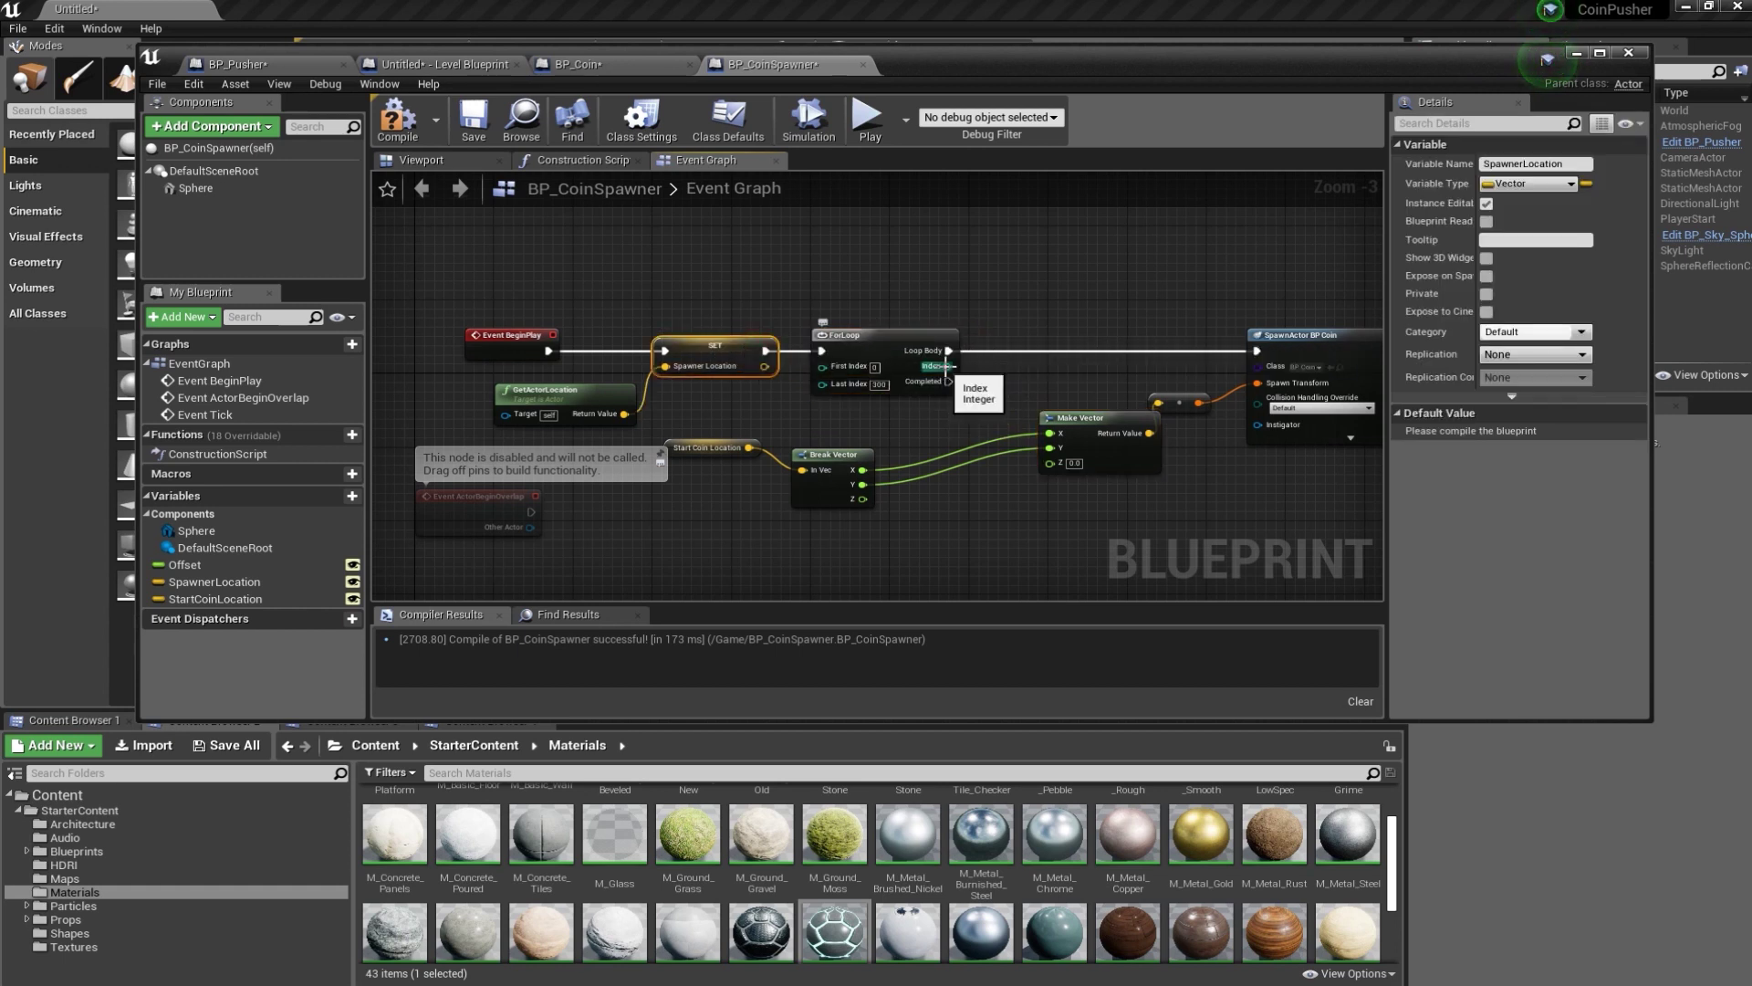
- Add a float multiply node on the ForLoop Index output
{"action": "left_click_drag", "start_coordinate": [948, 366], "coordinate": [966, 427]}
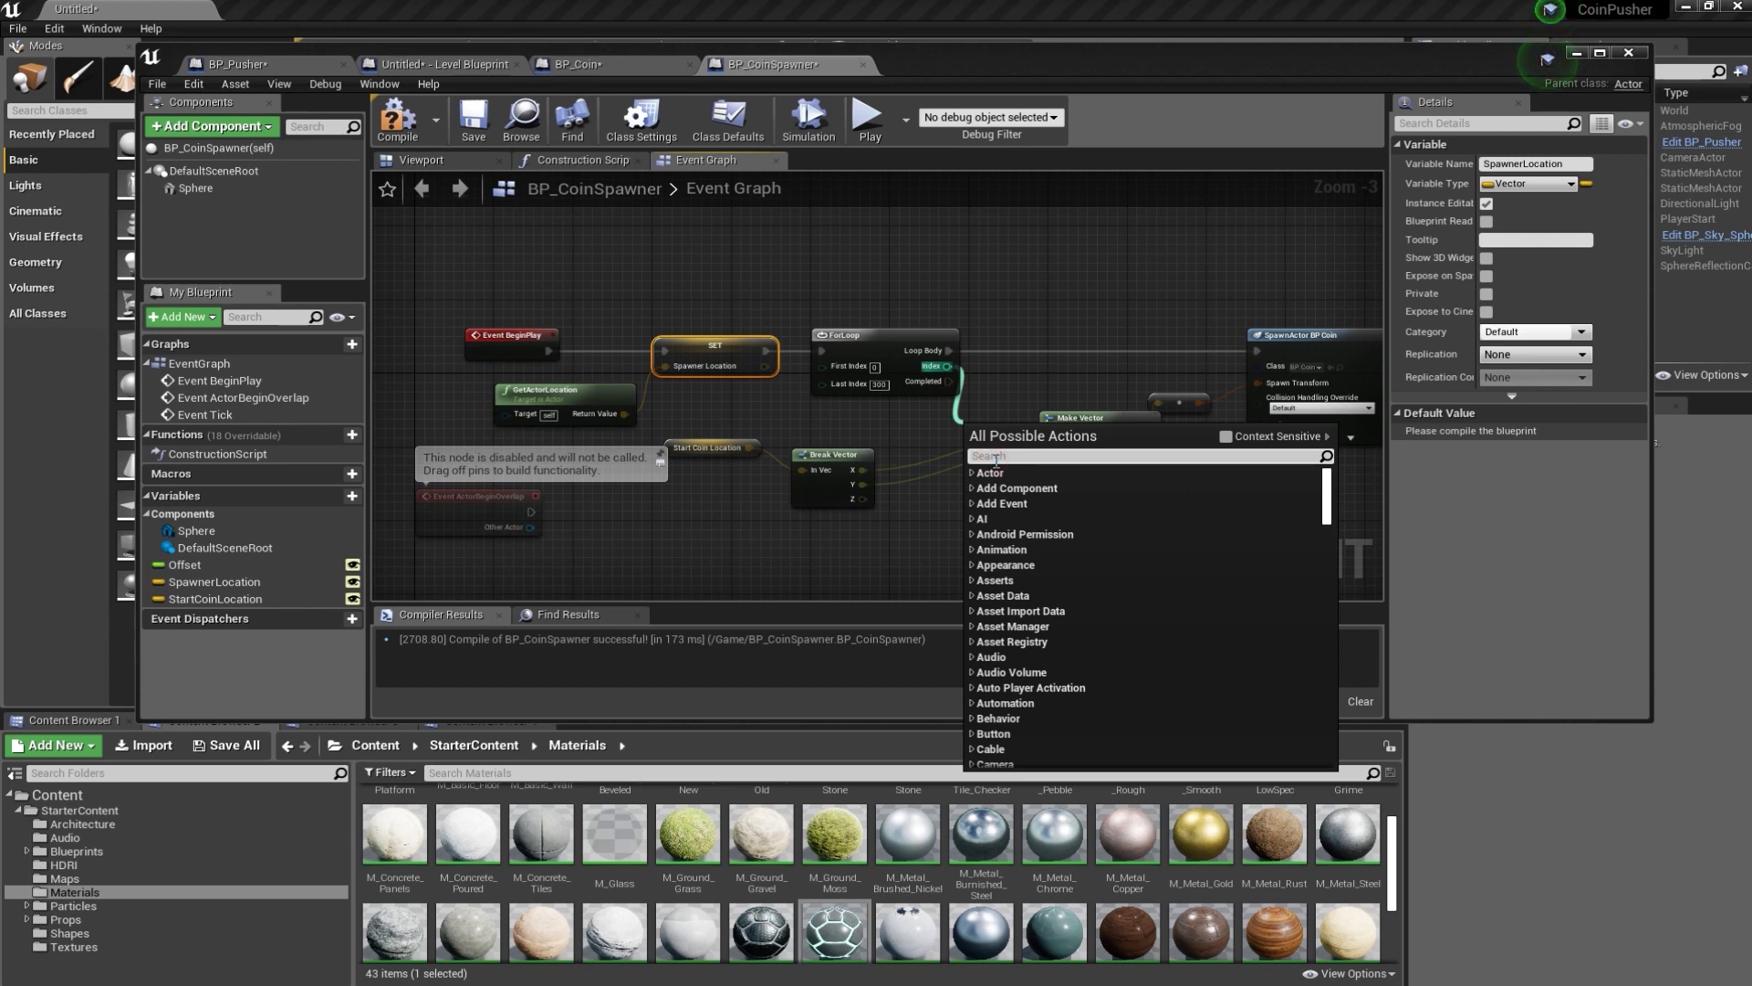
{"action": "type", "text": "*"}
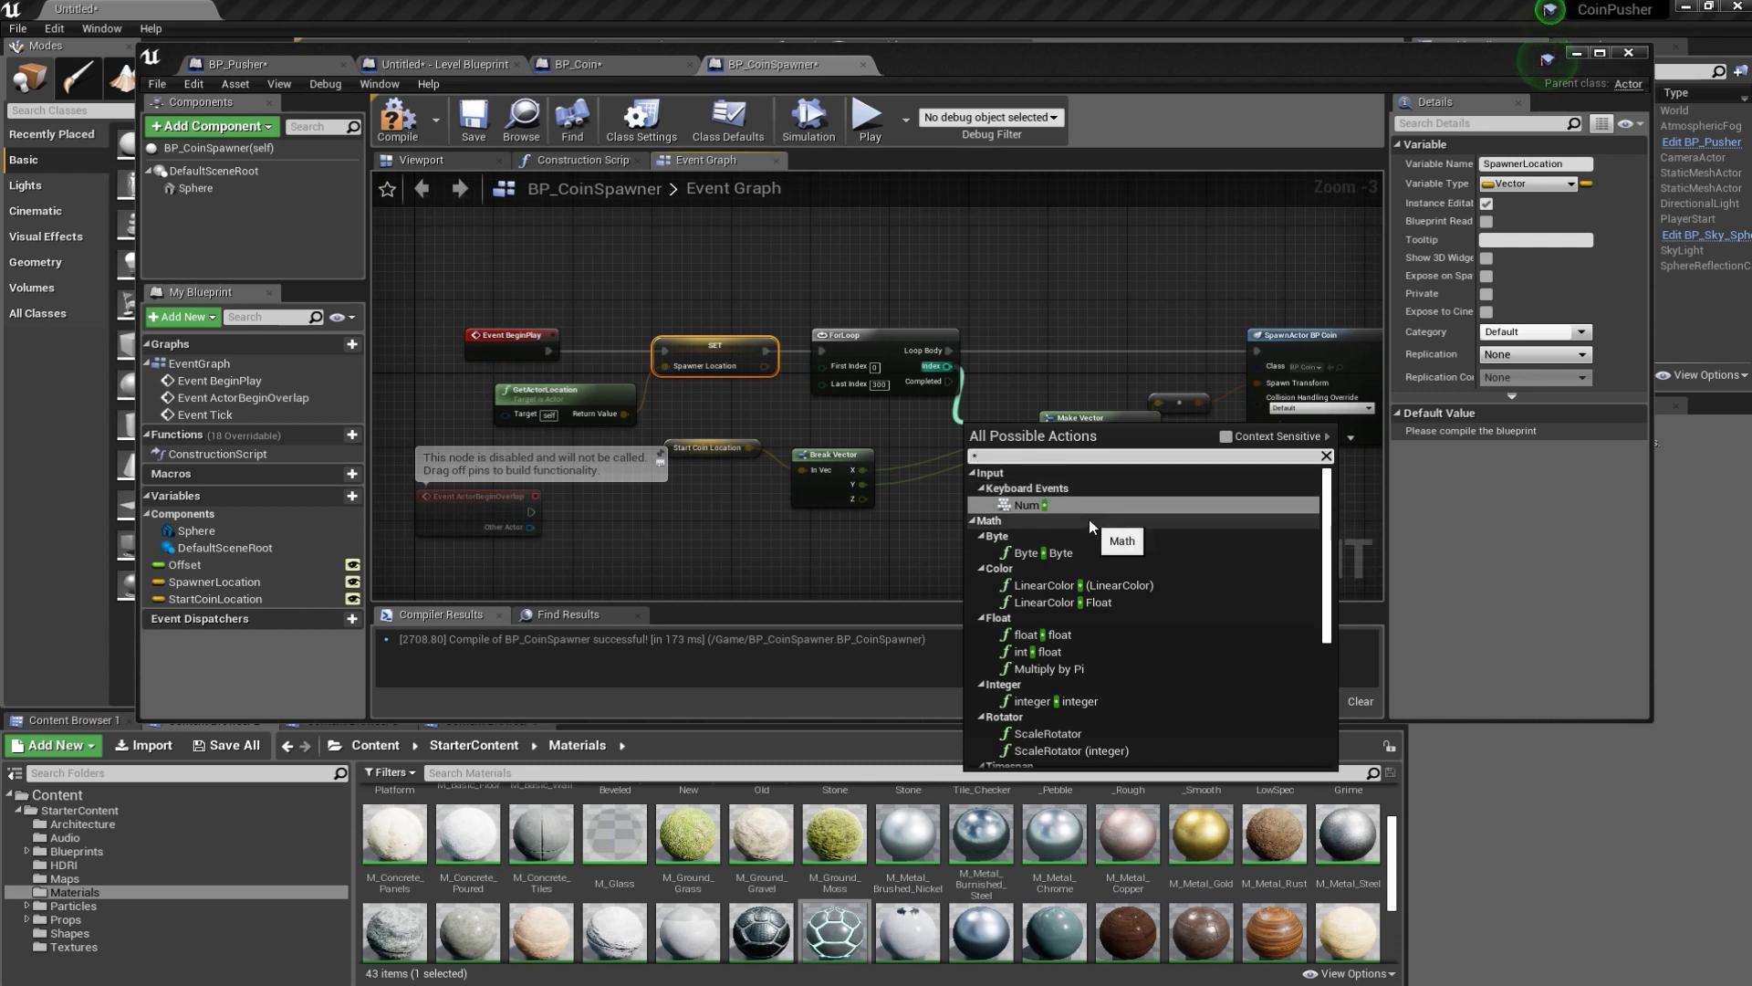
{"action": "left_click", "coordinate": [1069, 642]}
- Spread out the Make Vector, SpawnActor BP Coin, conversion and multiply nodes
{"action": "left_click_drag", "start_coordinate": [1091, 421], "coordinate": [1110, 449]}
{"action": "right_click_drag", "start_coordinate": [1235, 457], "coordinate": [1005, 473]}
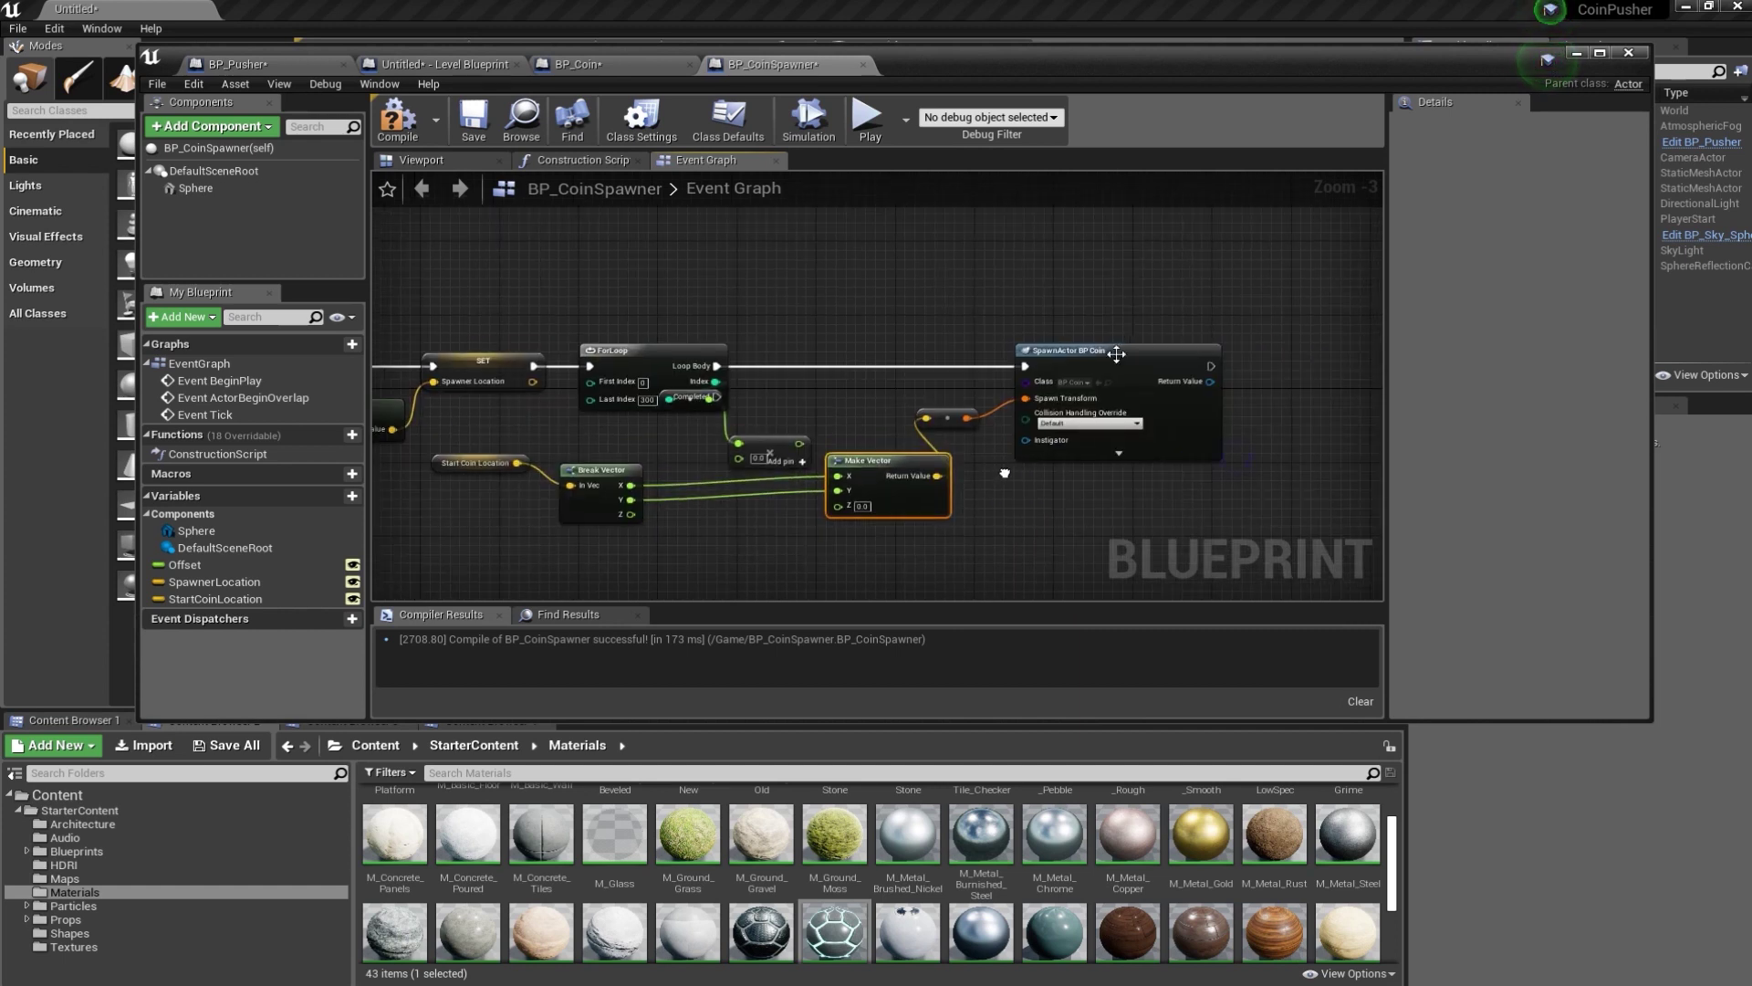
{"action": "left_click_drag", "start_coordinate": [1116, 354], "coordinate": [1253, 354]}
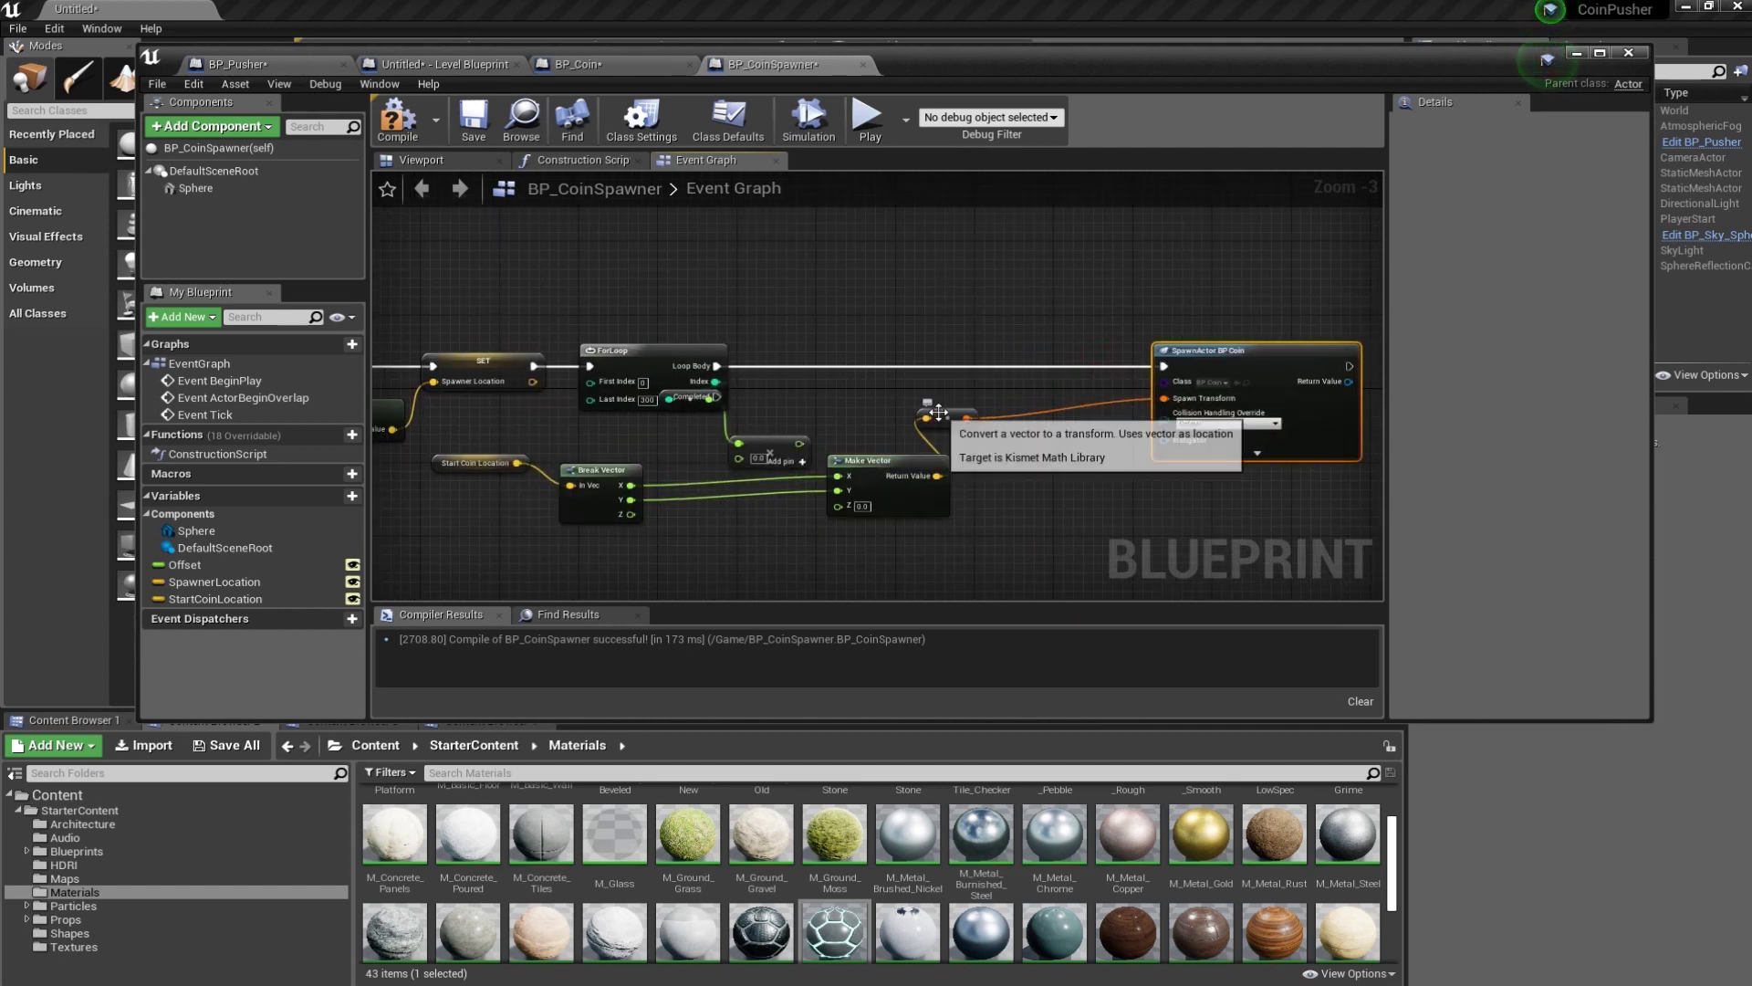
{"action": "left_click_drag", "start_coordinate": [938, 412], "coordinate": [1057, 415]}
{"action": "left_click_drag", "start_coordinate": [912, 465], "coordinate": [1020, 474]}
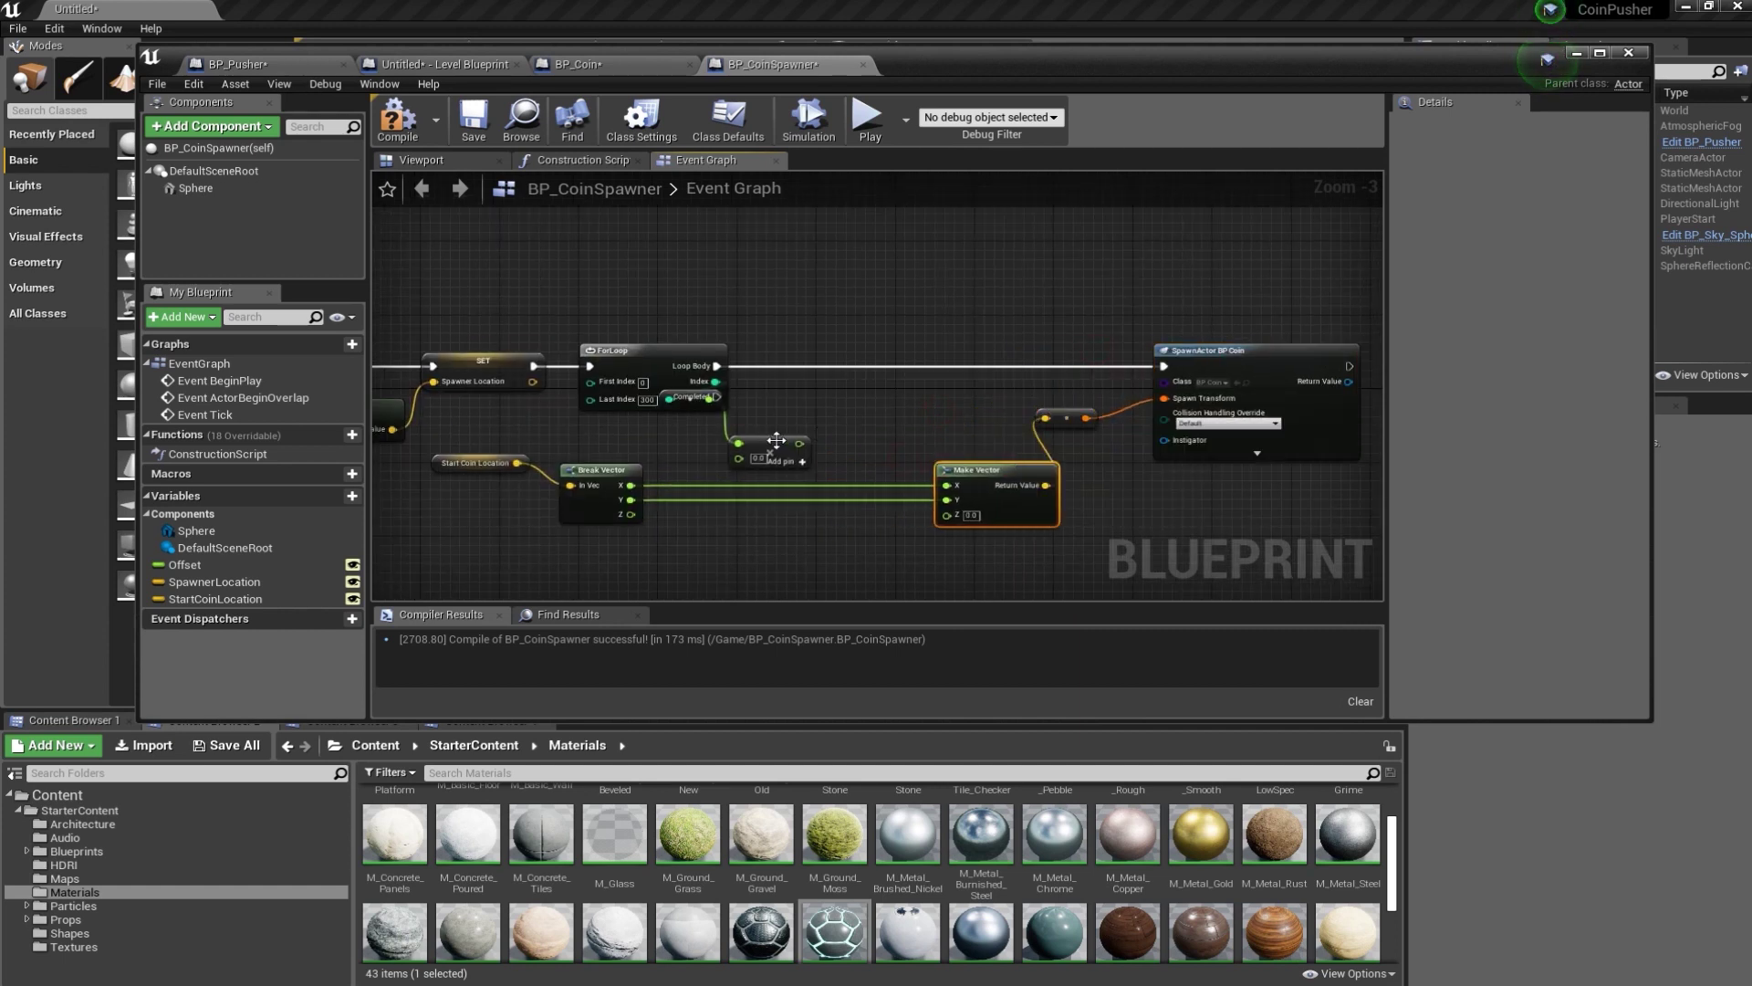
{"action": "left_click_drag", "start_coordinate": [776, 440], "coordinate": [874, 450]}
{"action": "left_click_drag", "start_coordinate": [645, 352], "coordinate": [633, 333]}
{"action": "left_click_drag", "start_coordinate": [688, 397], "coordinate": [769, 426]}
{"action": "left_click_drag", "start_coordinate": [990, 484], "coordinate": [1029, 493]}
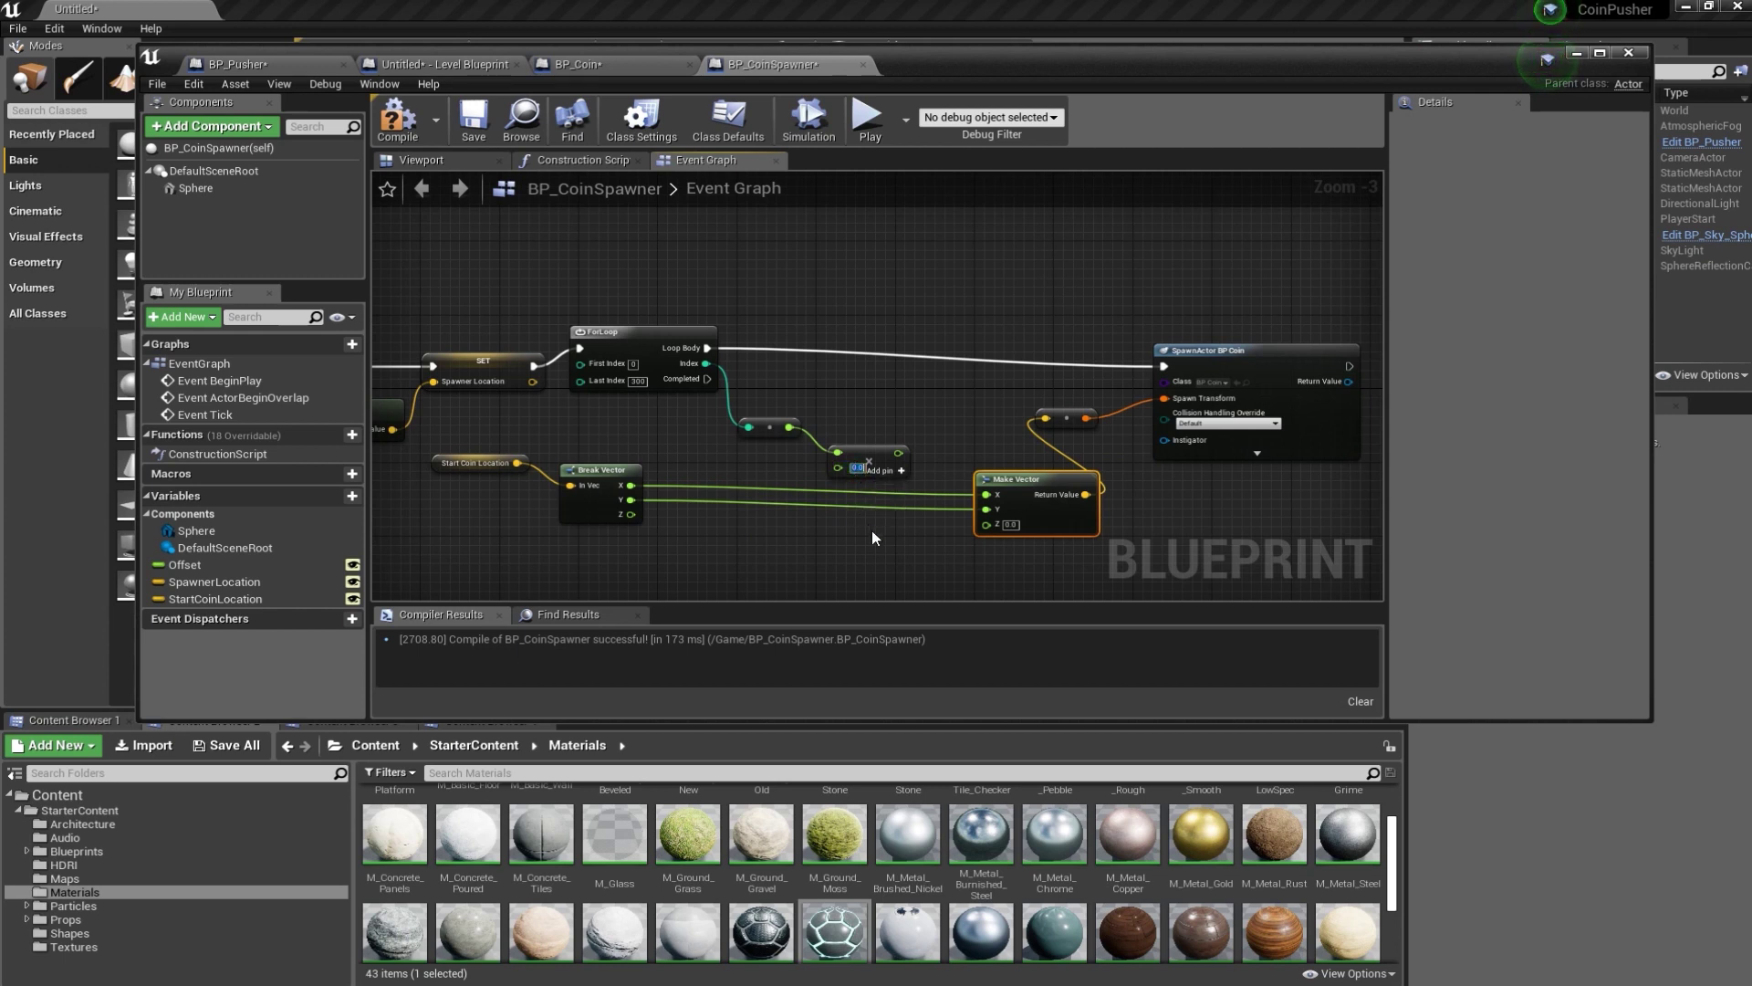
- Enter 10.0 as the Add node's float constant
{"action": "type", "text": "10"}
{"action": "key", "text": "Return"}
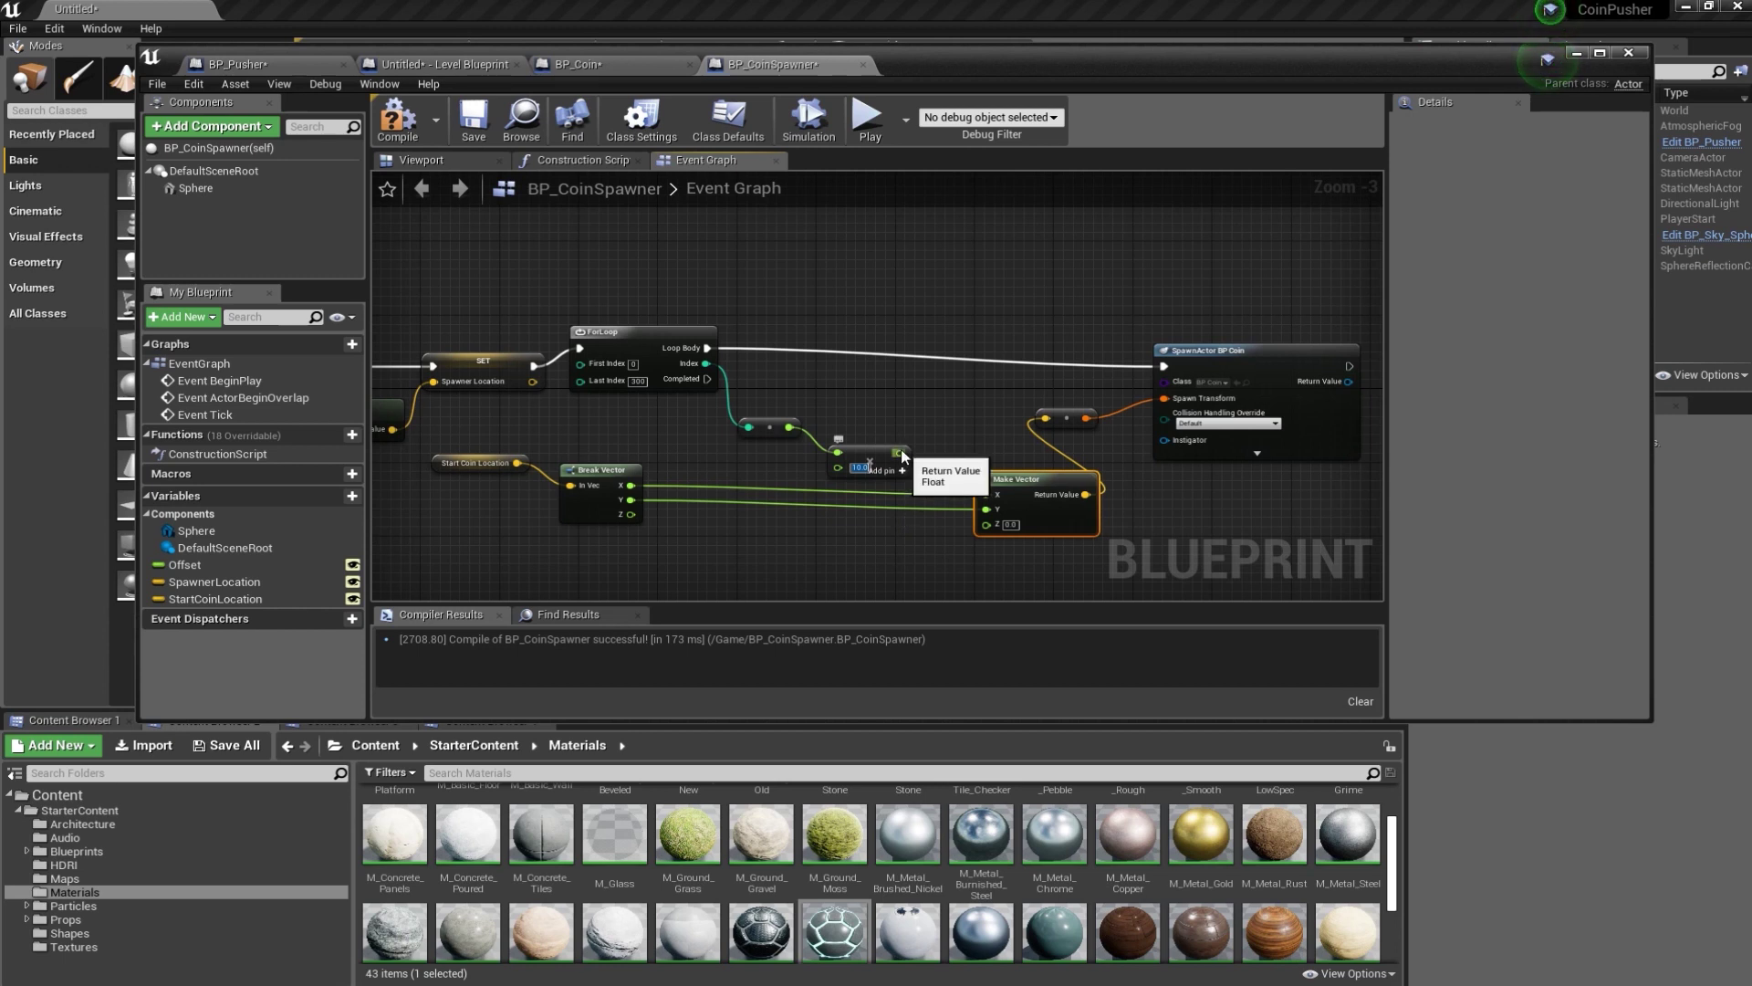
{"action": "left_click_drag", "start_coordinate": [903, 456], "coordinate": [901, 547]}
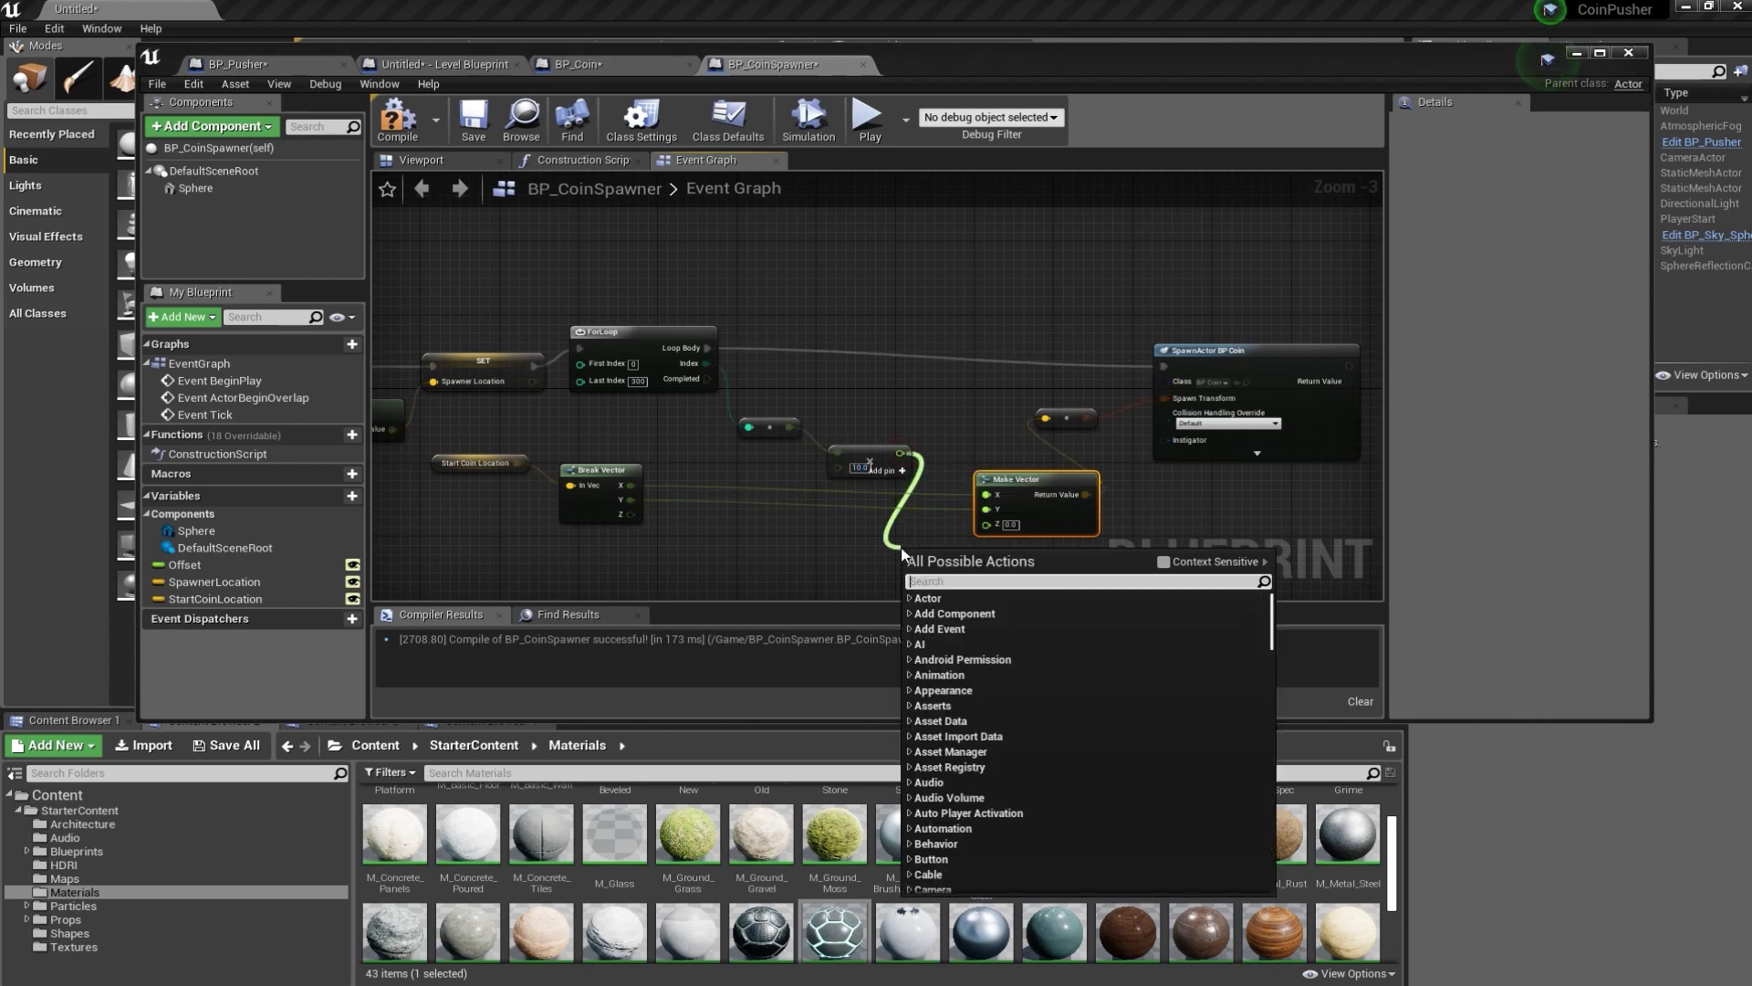
- Add a float + float node after the 10.0 add and rearrange the surrounding nodes
{"action": "type", "text": "+"}
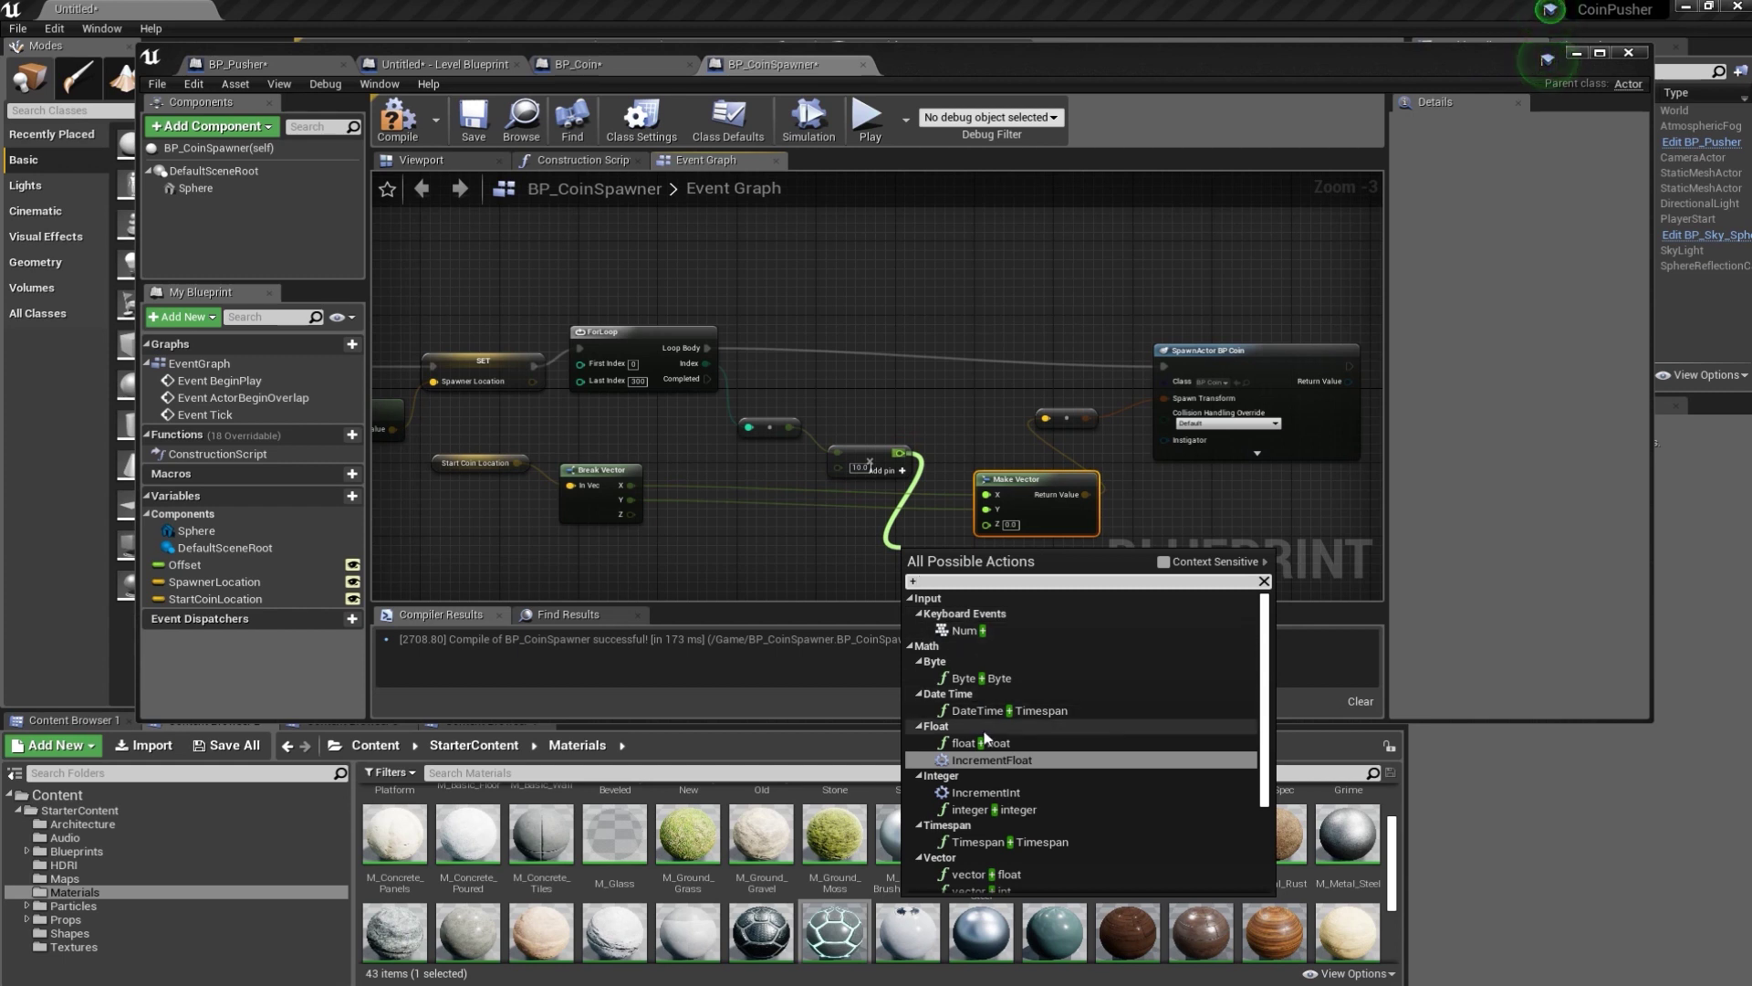
{"action": "left_click", "coordinate": [984, 742]}
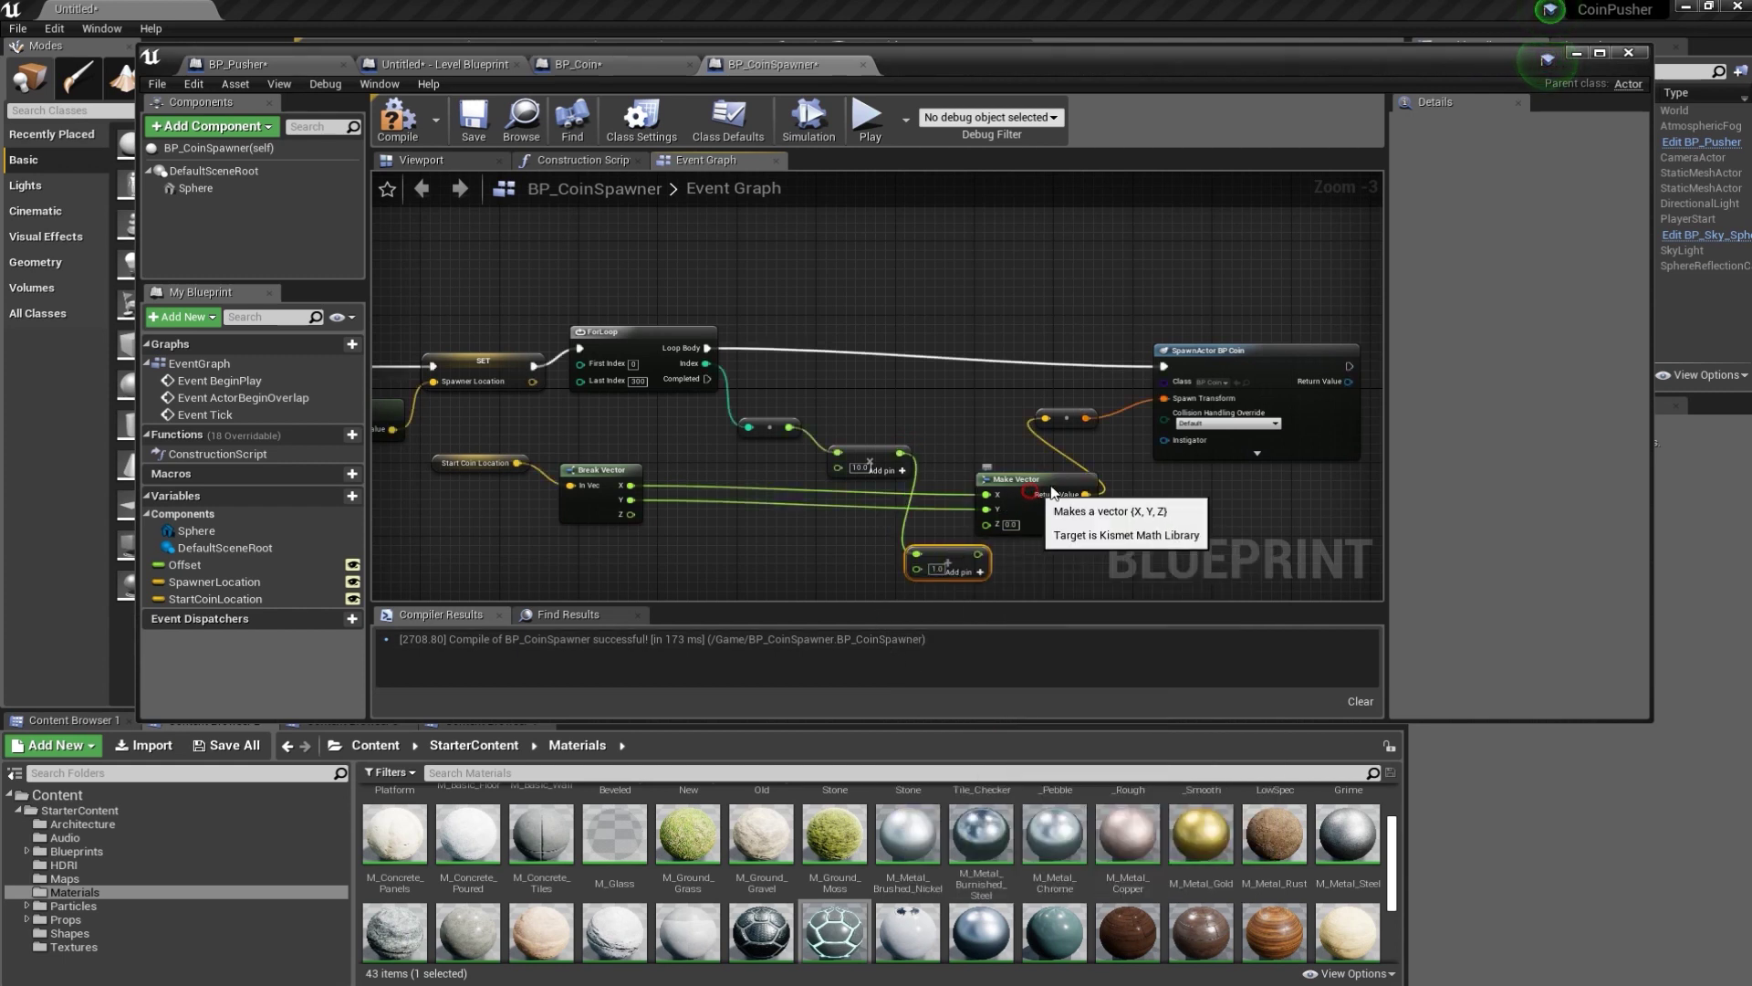
{"action": "left_click_drag", "start_coordinate": [1017, 488], "coordinate": [1037, 478]}
{"action": "left_click_drag", "start_coordinate": [949, 550], "coordinate": [938, 532]}
{"action": "left_click_drag", "start_coordinate": [780, 424], "coordinate": [770, 378]}
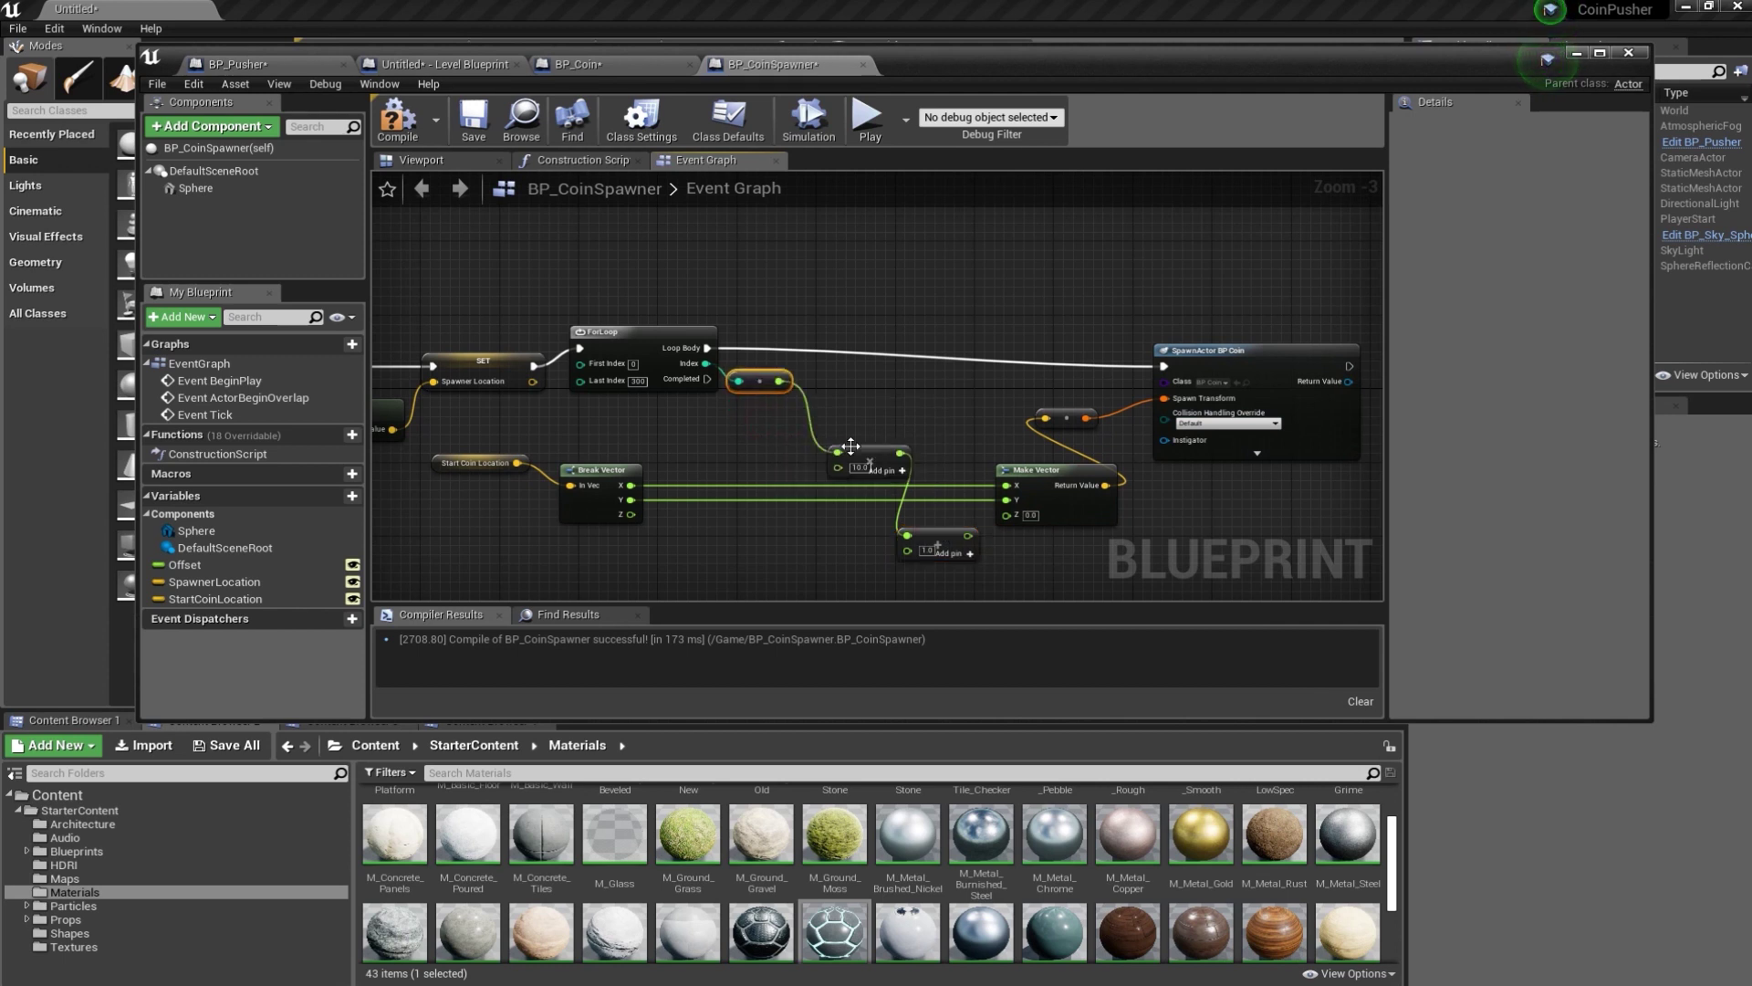
{"action": "left_click_drag", "start_coordinate": [856, 451], "coordinate": [827, 423]}
{"action": "mouse_move", "coordinate": [635, 511]}
{"action": "left_mouse_down"}
{"action": "mouse_move", "coordinate": [693, 520]}
{"action": "mouse_move", "coordinate": [666, 492]}
{"action": "mouse_move", "coordinate": [908, 559]}
{"action": "mouse_move", "coordinate": [910, 527]}
{"action": "mouse_move", "coordinate": [1015, 517]}
{"action": "left_mouse_up"}
- Wire the sum into Make Vector's Z input and reposition SpawnActor BP Coin
{"action": "right_click_drag", "start_coordinate": [1016, 517], "coordinate": [809, 539]}
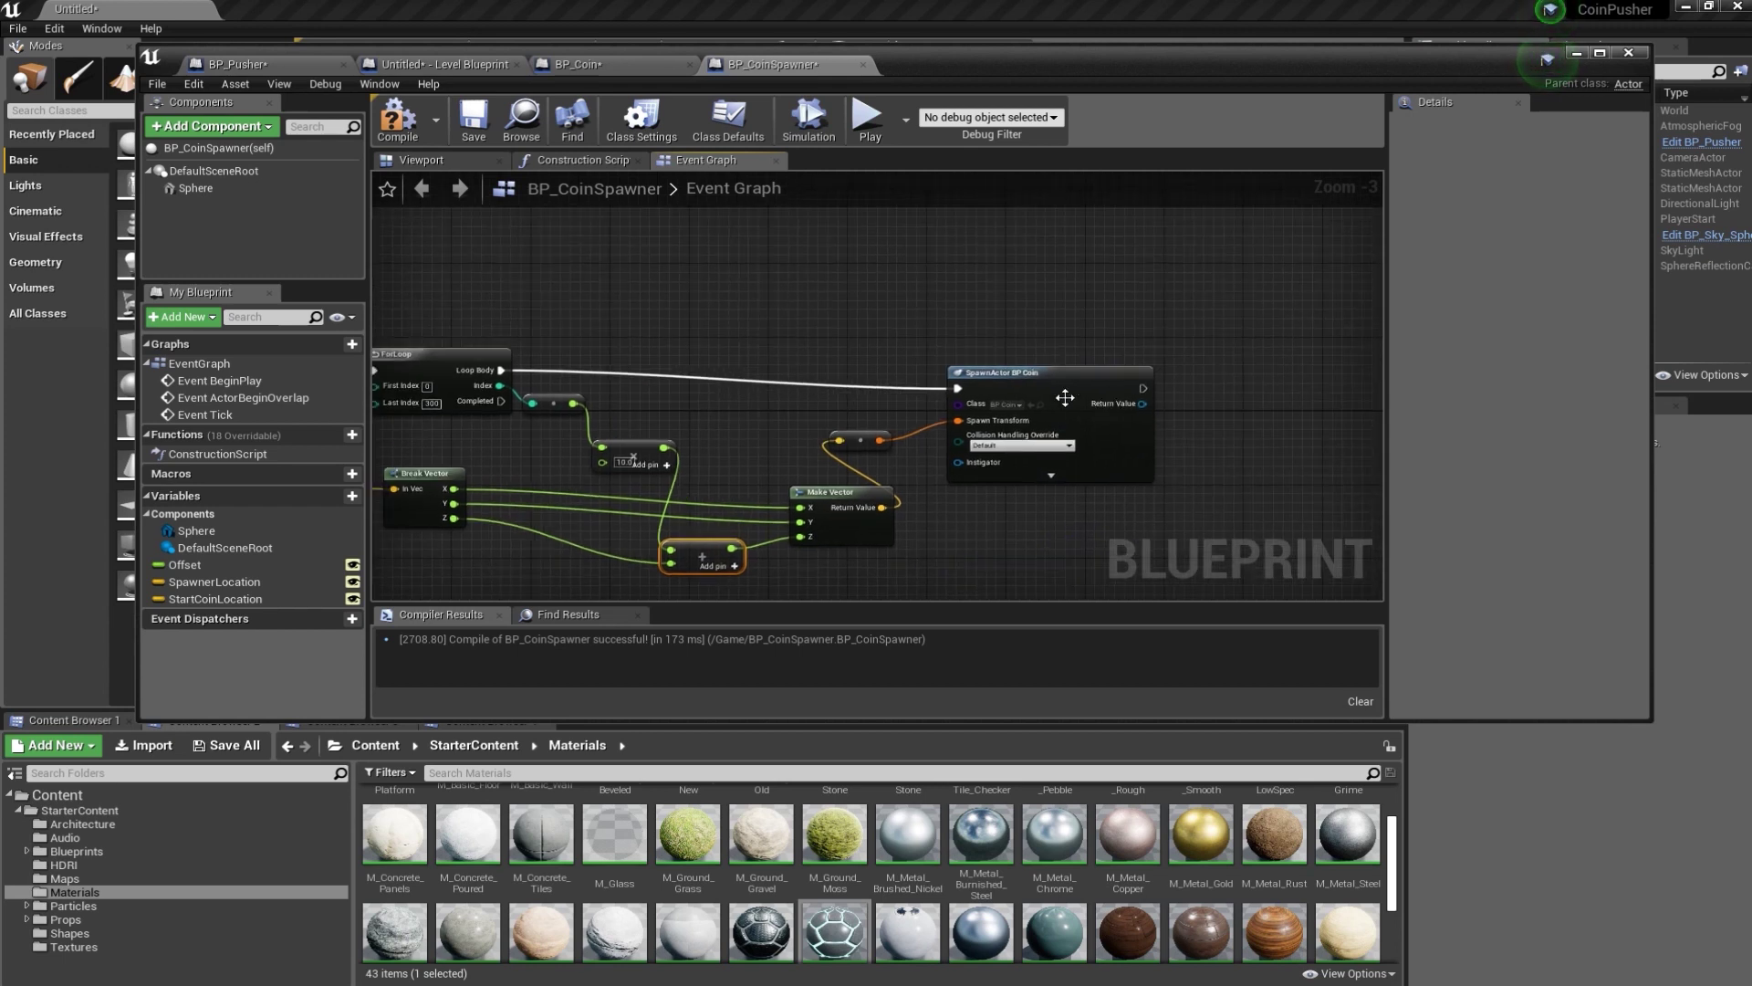
{"action": "mouse_move", "coordinate": [1077, 373]}
{"action": "left_mouse_down"}
{"action": "mouse_move", "coordinate": [1095, 347]}
{"action": "mouse_move", "coordinate": [1113, 364]}
{"action": "left_mouse_up"}
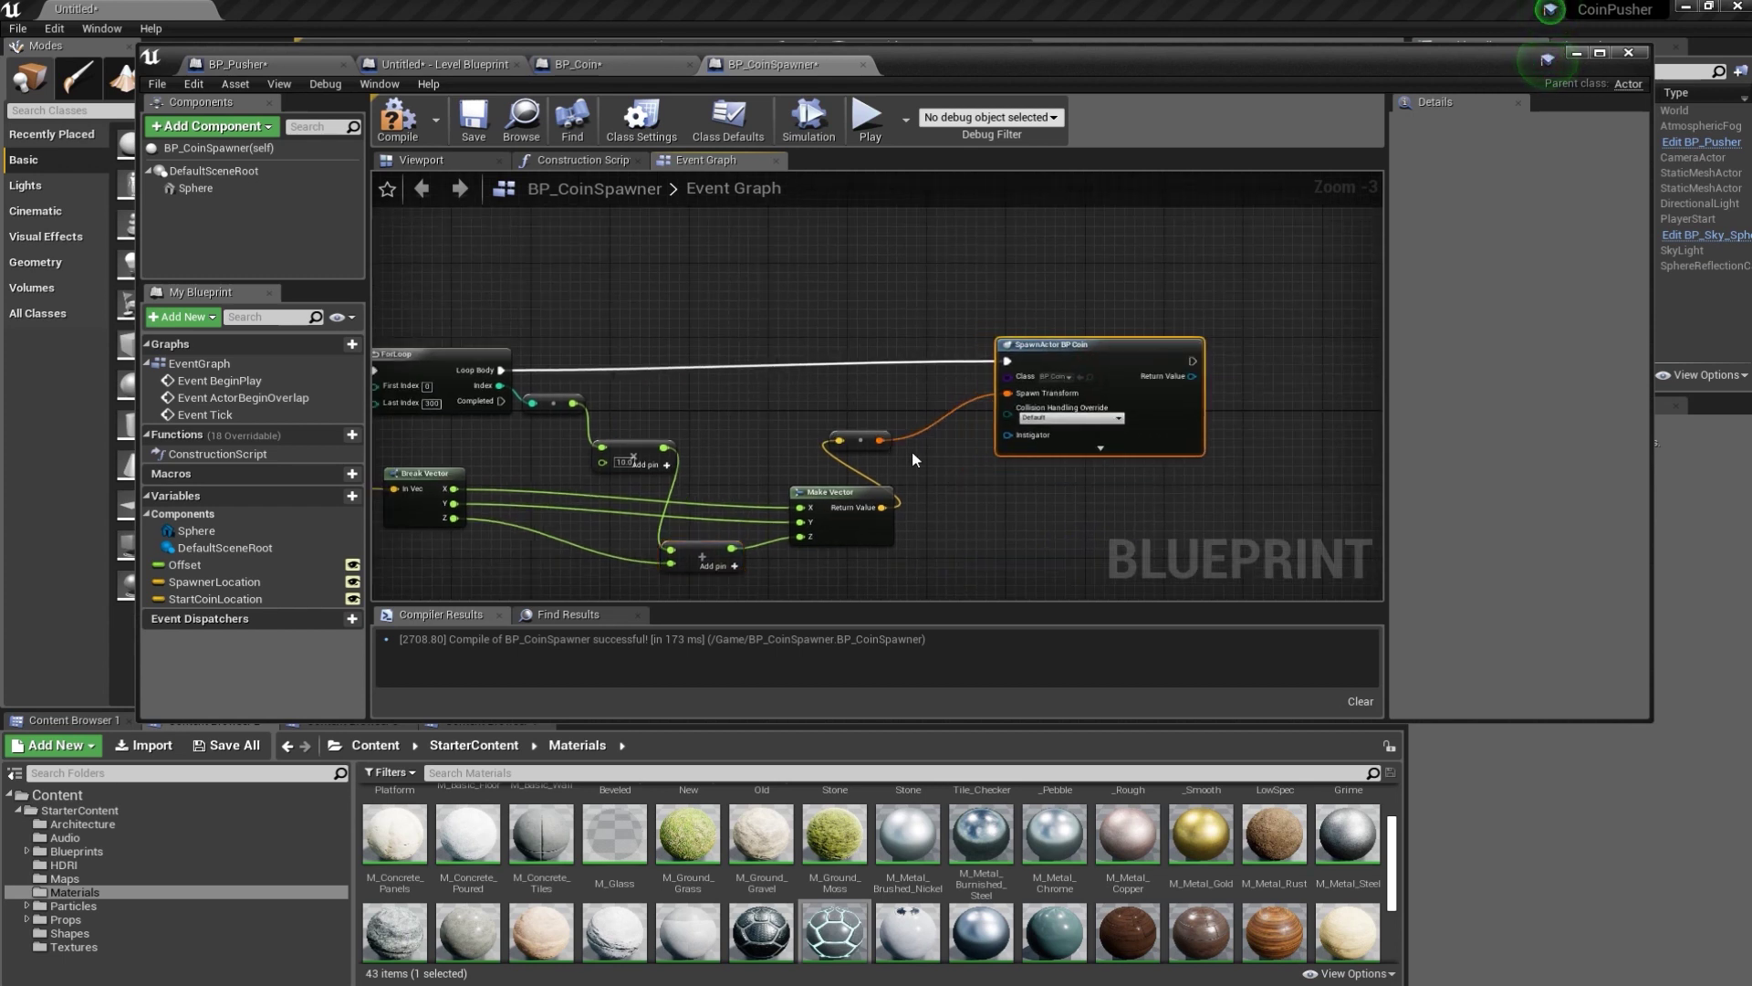
{"action": "right_click_drag", "start_coordinate": [889, 444], "coordinate": [961, 454]}
{"action": "left_click_drag", "start_coordinate": [1149, 358], "coordinate": [1138, 366]}
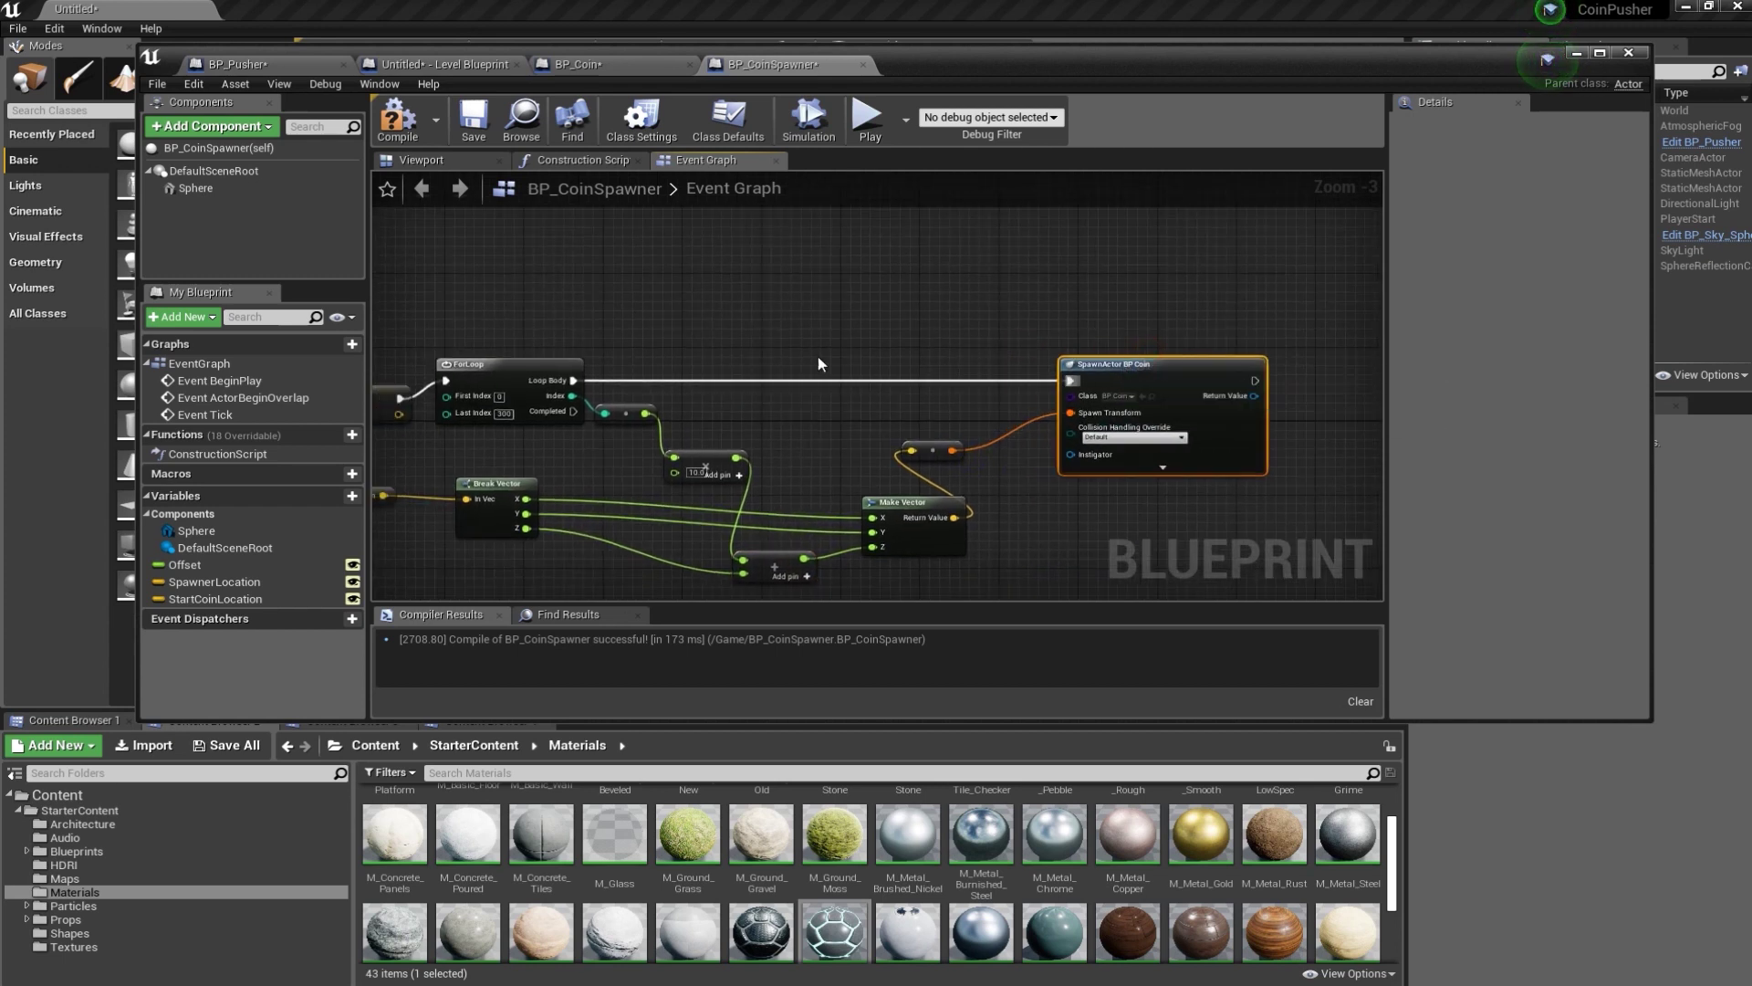
- Compile BP_CoinSpawner and tidy the Make Vector and BeginPlay area of the graph
{"action": "key", "text": "F7"}
{"action": "right_click_drag", "start_coordinate": [929, 460], "coordinate": [1109, 429]}
{"action": "left_click_drag", "start_coordinate": [1109, 429], "coordinate": [1148, 418]}
{"action": "left_click_drag", "start_coordinate": [1082, 479], "coordinate": [1061, 470]}
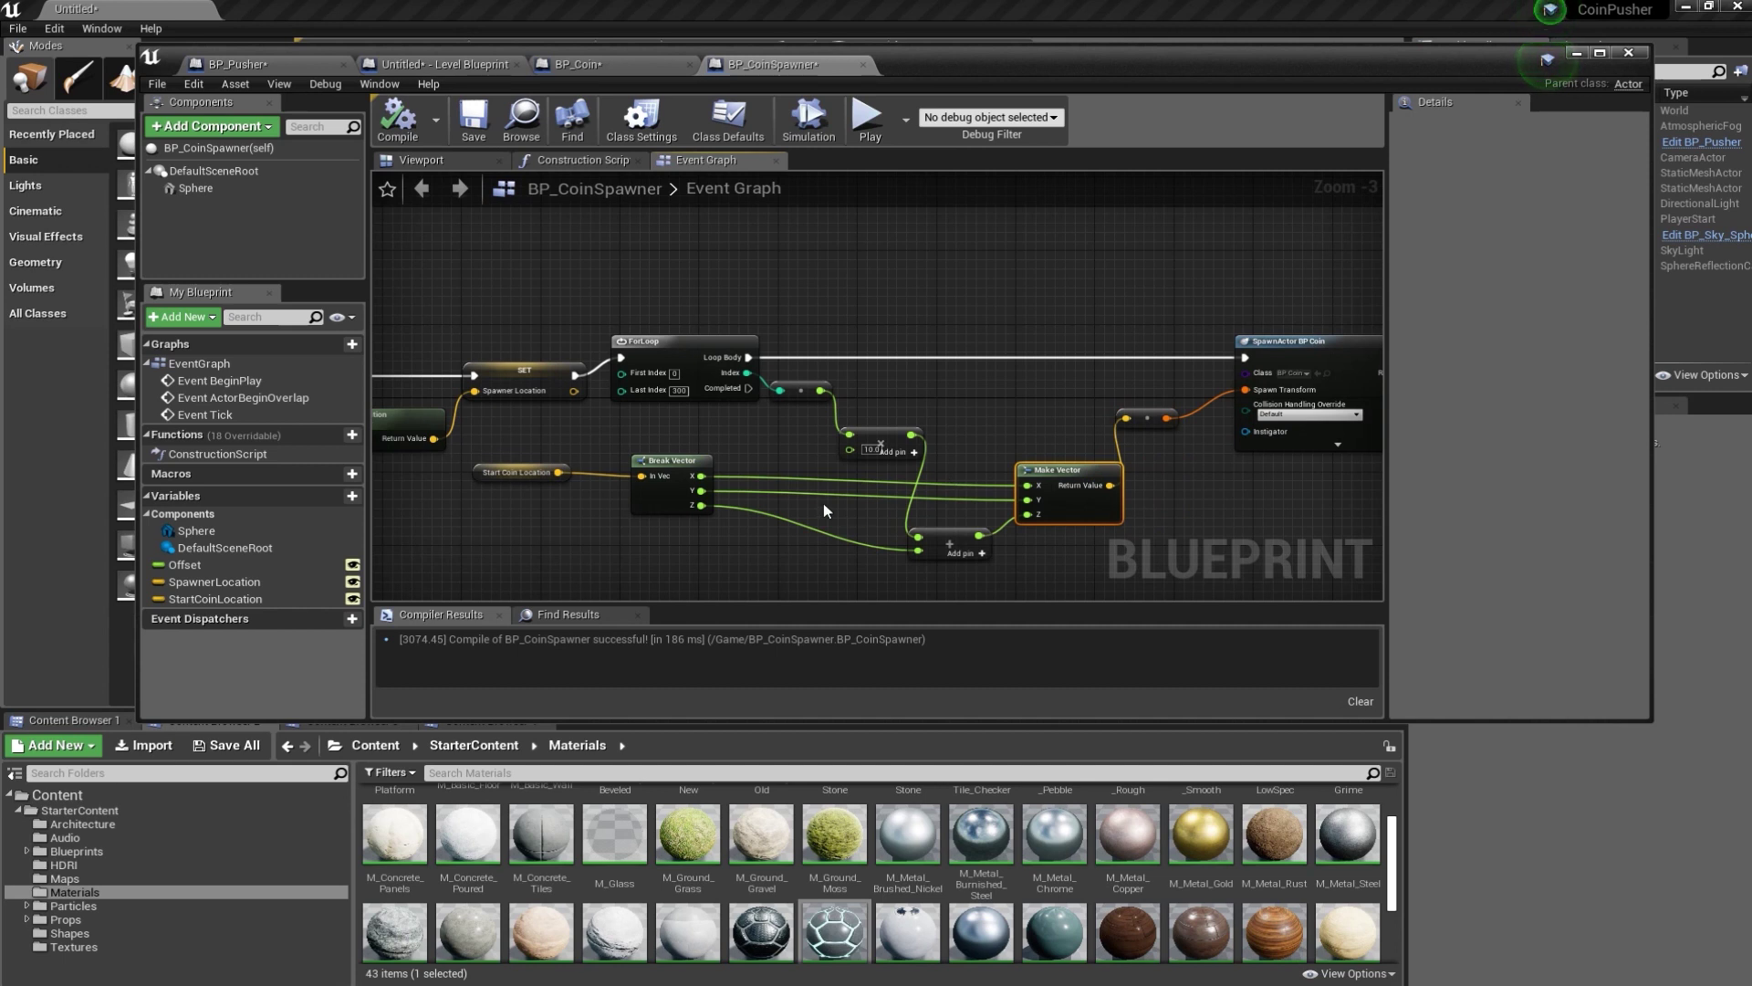
{"action": "right_click_drag", "start_coordinate": [823, 502], "coordinate": [1067, 505]}
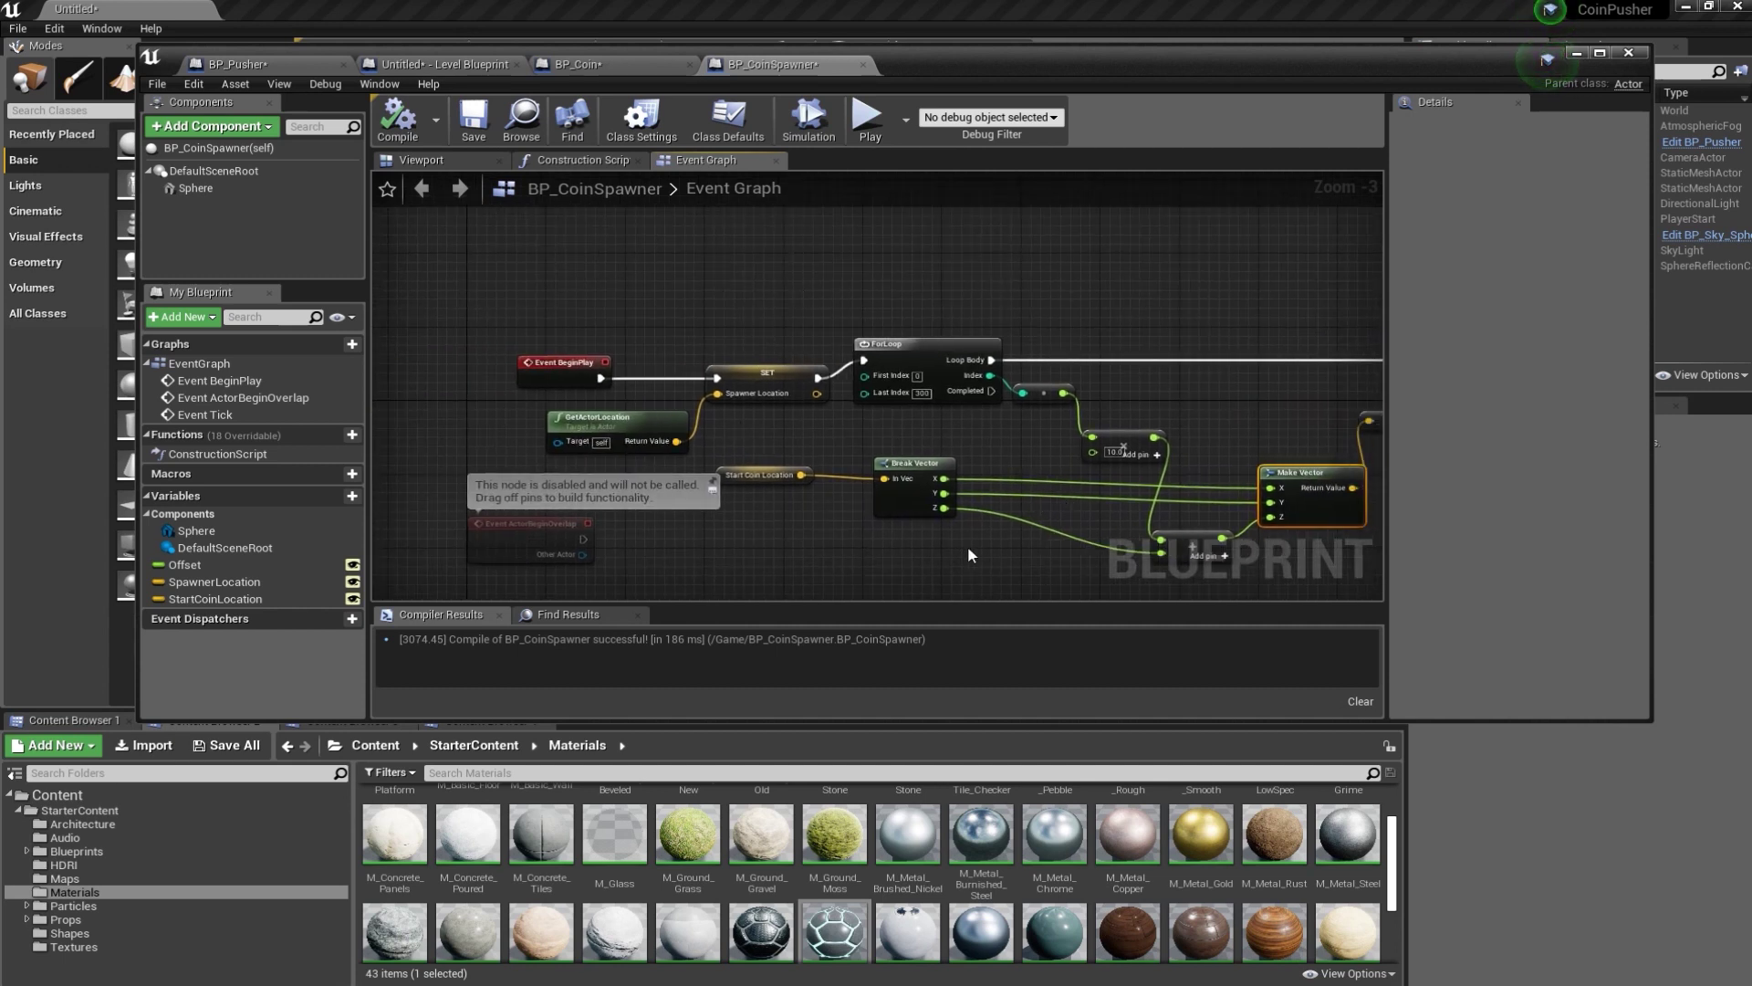
- Set Start Coin Location's default value to X 357, Y -6, Z 316
{"action": "left_click", "coordinate": [738, 470]}
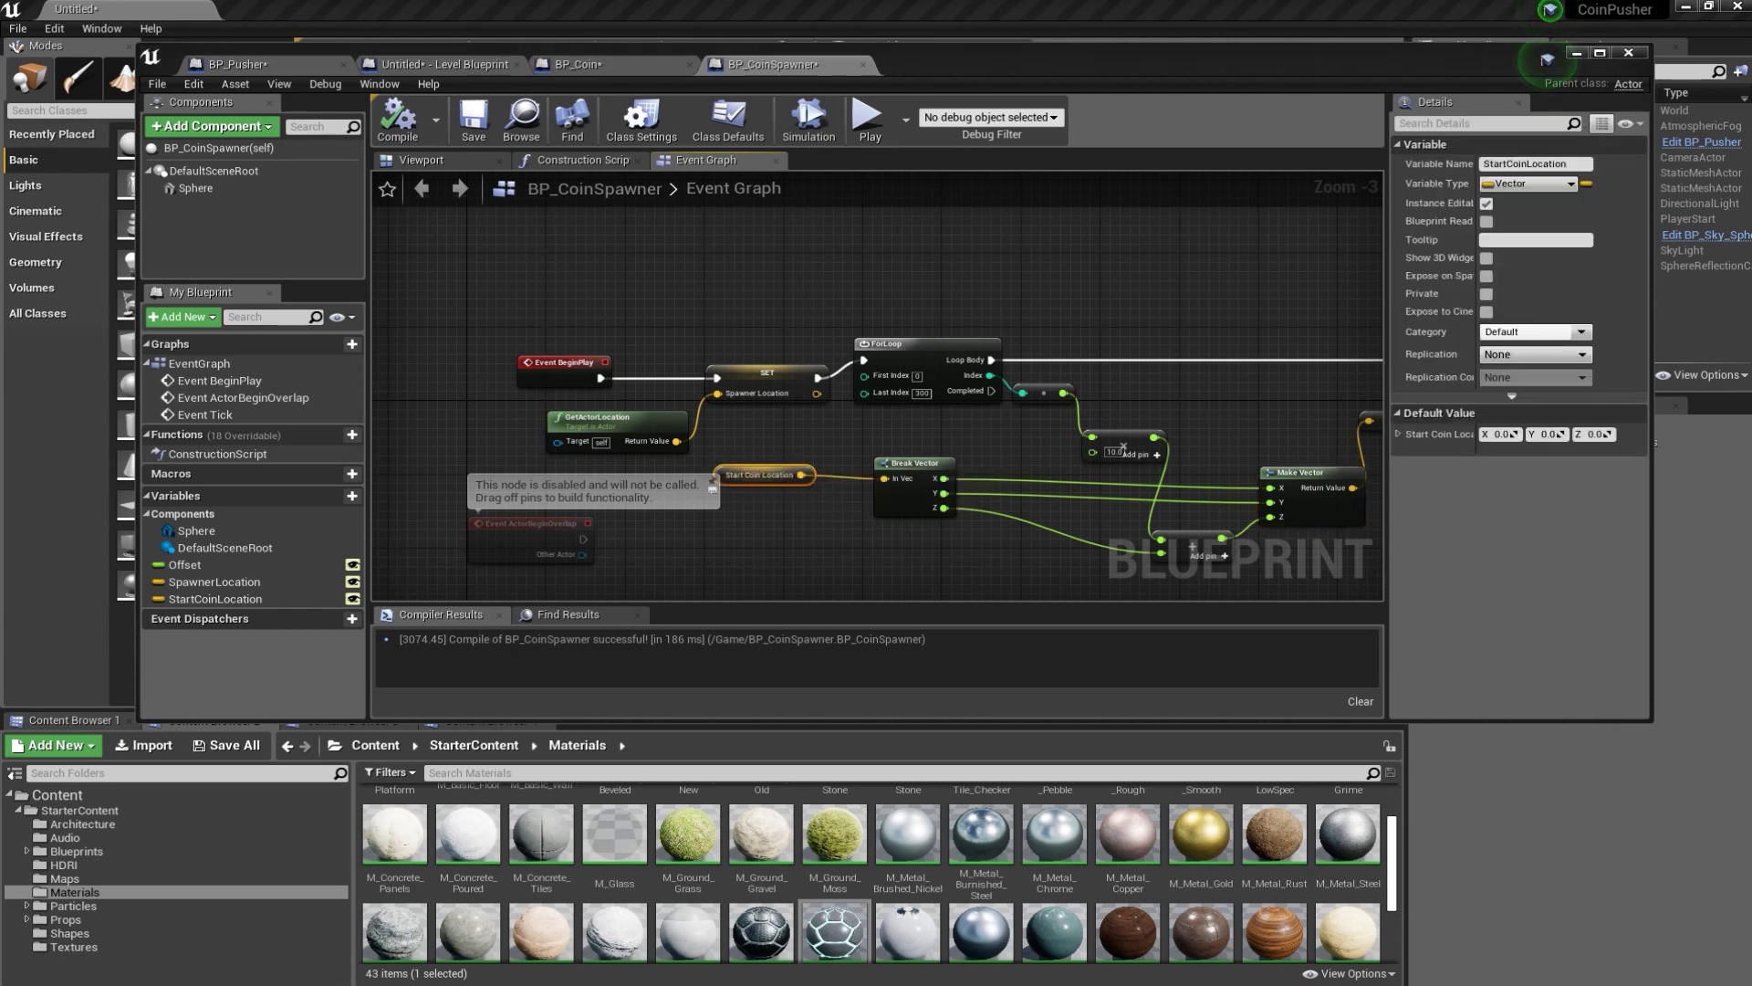
{"action": "left_click", "coordinate": [1503, 435]}
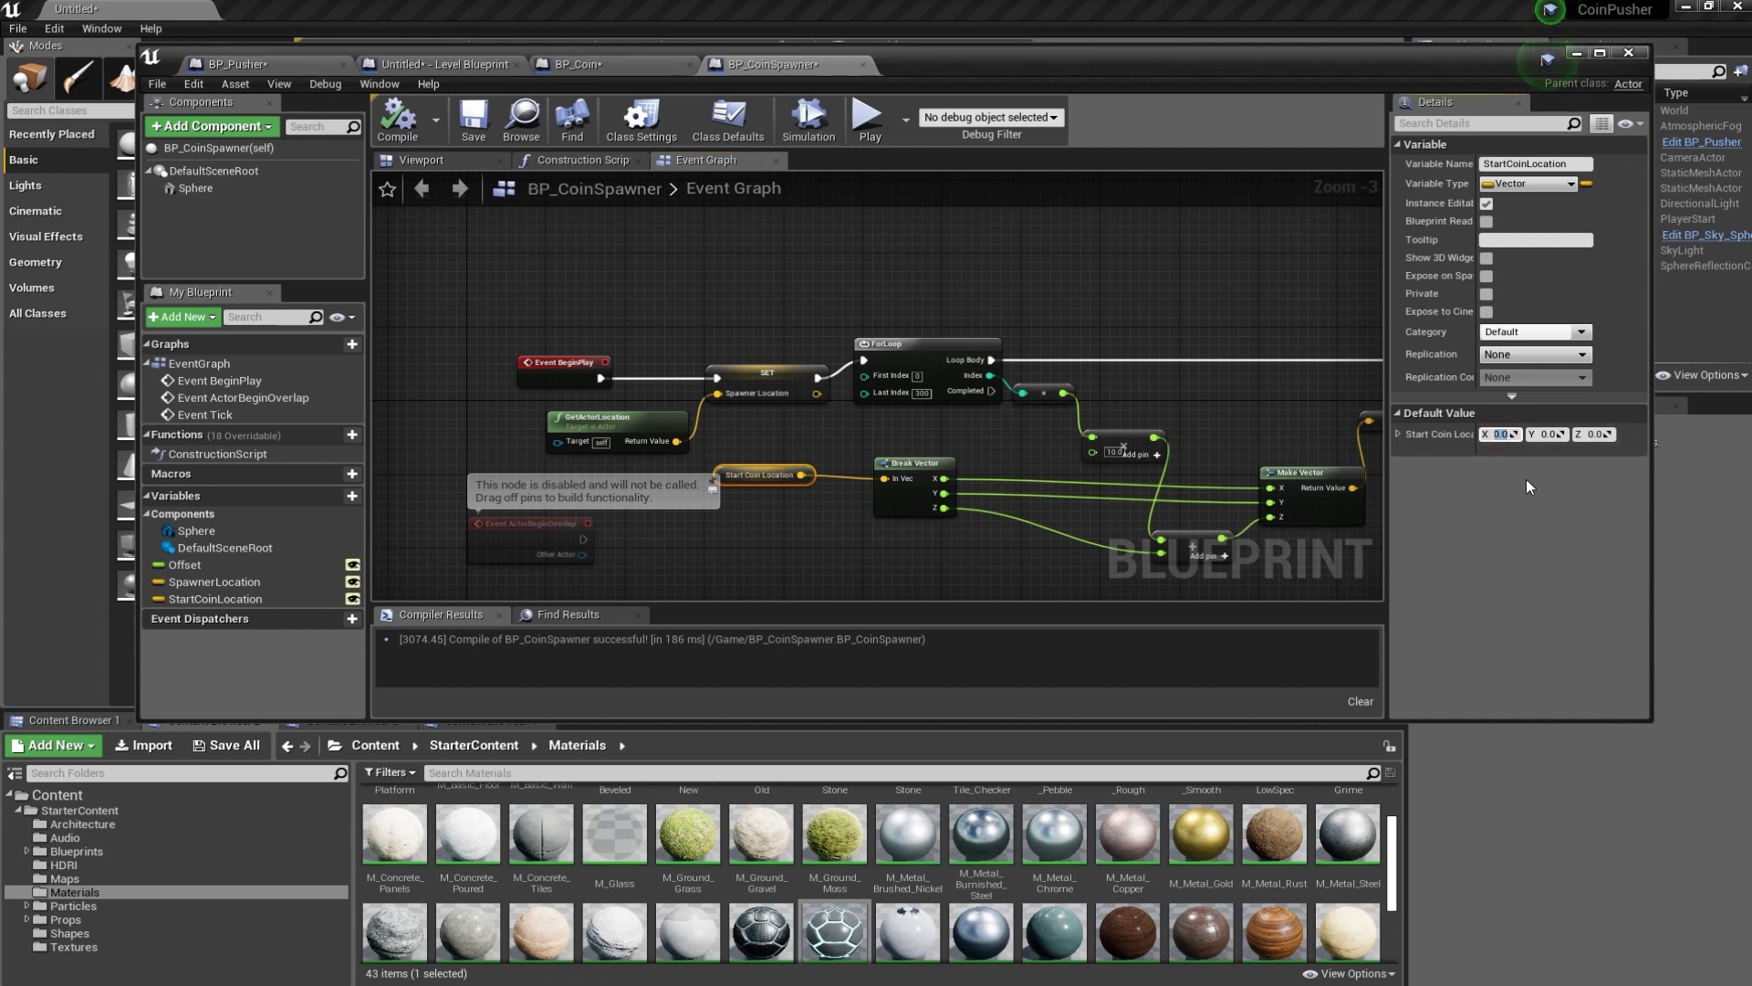
{"action": "type", "text": "3"}
{"action": "key", "text": "Return"}
{"action": "type", "text": "6"}
{"action": "type", "text": "-6"}
{"action": "key", "text": "Tab"}
{"action": "type", "text": "116"}
{"action": "key", "text": "Return"}
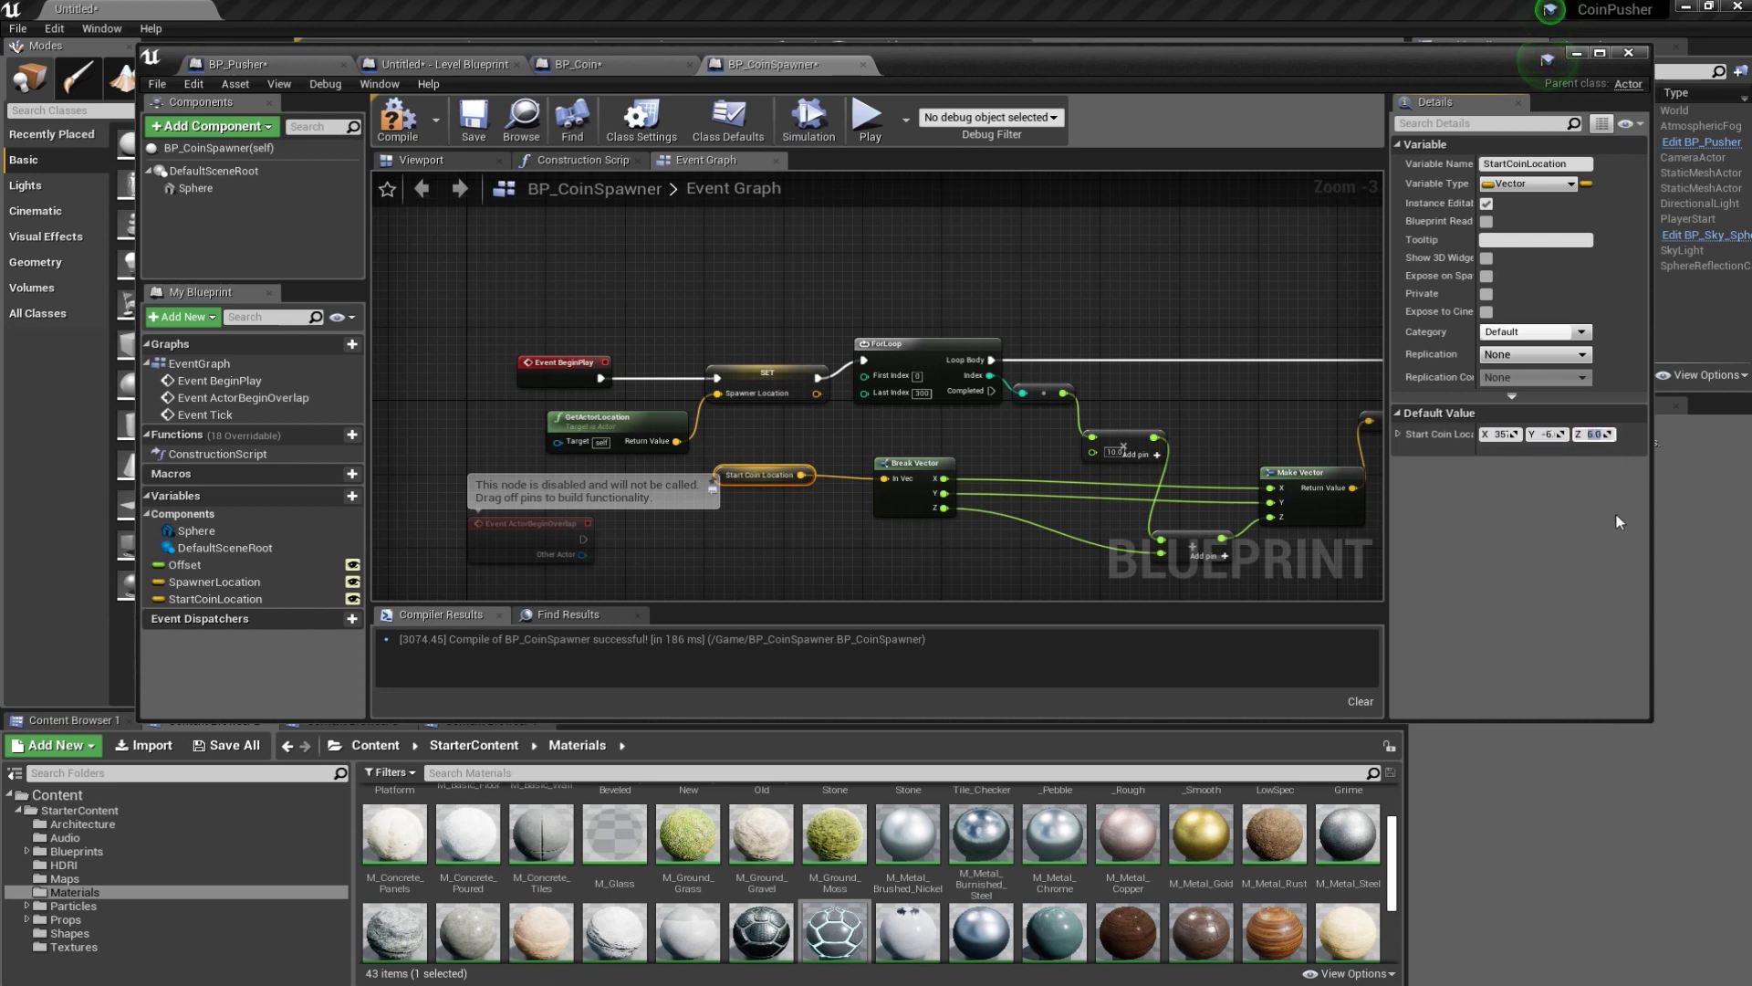
- Widen the editor to check the coordinates, then minimize the Blueprint editor
{"action": "left_click_drag", "start_coordinate": [1654, 488], "coordinate": [1736, 499]}
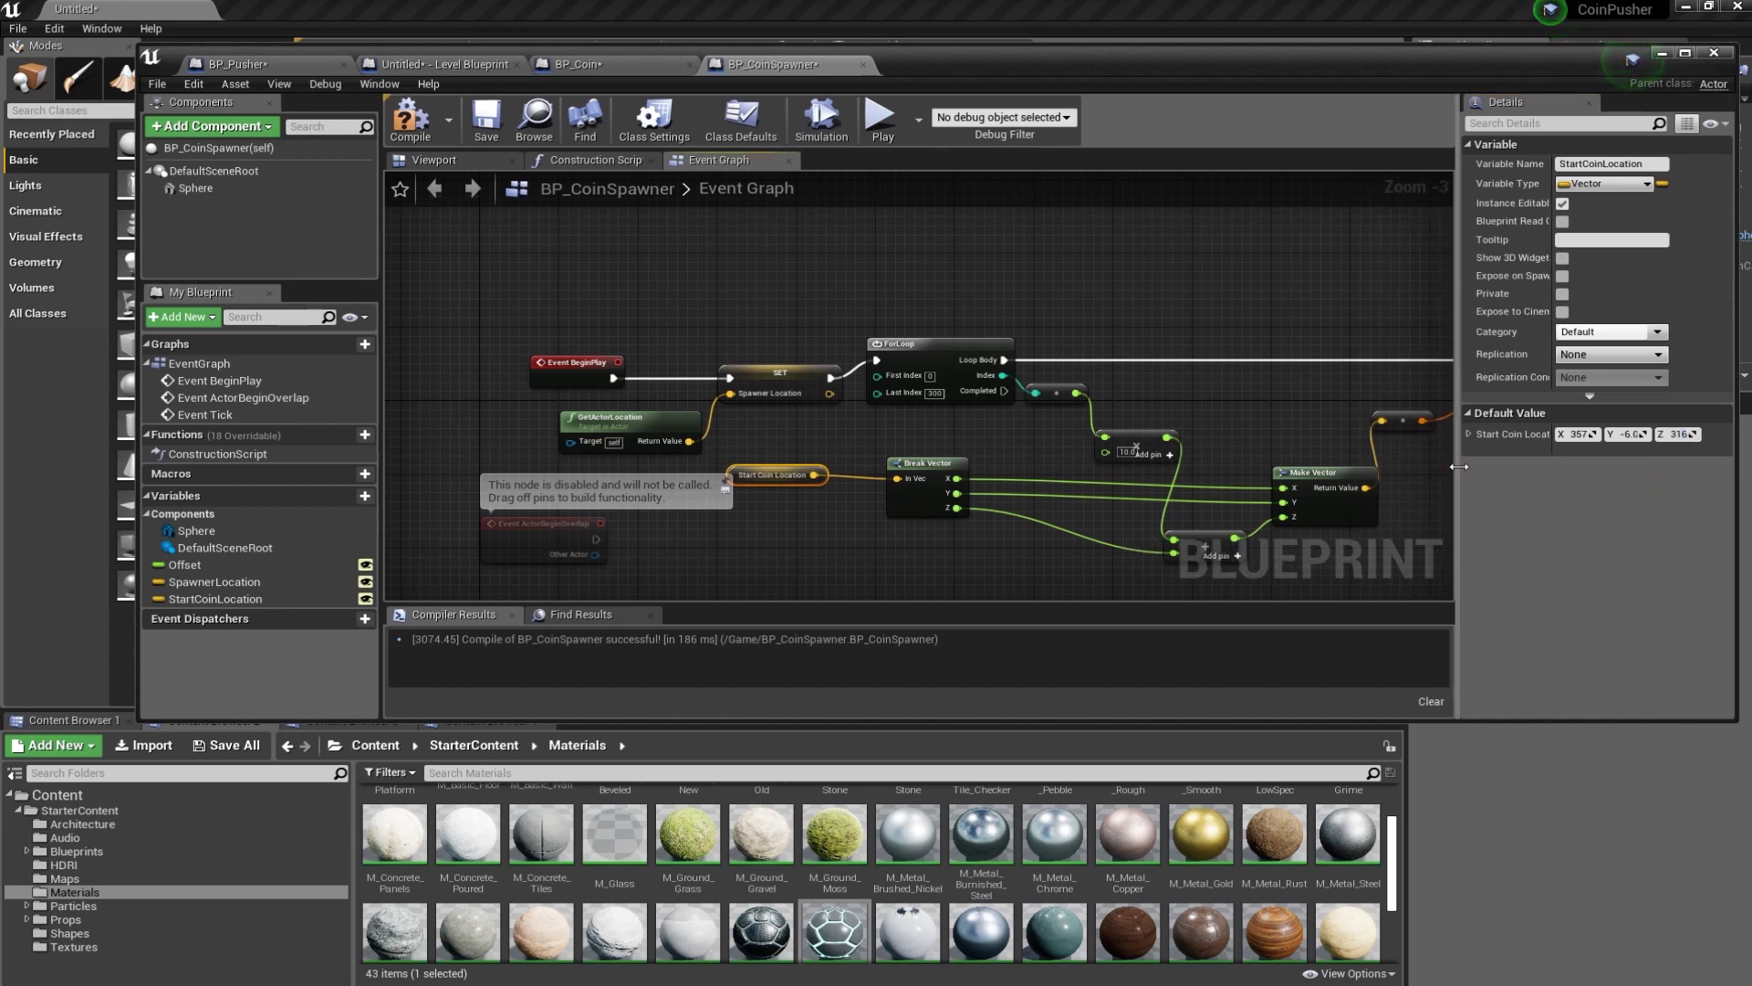
{"action": "left_click_drag", "start_coordinate": [1457, 468], "coordinate": [1417, 469]}
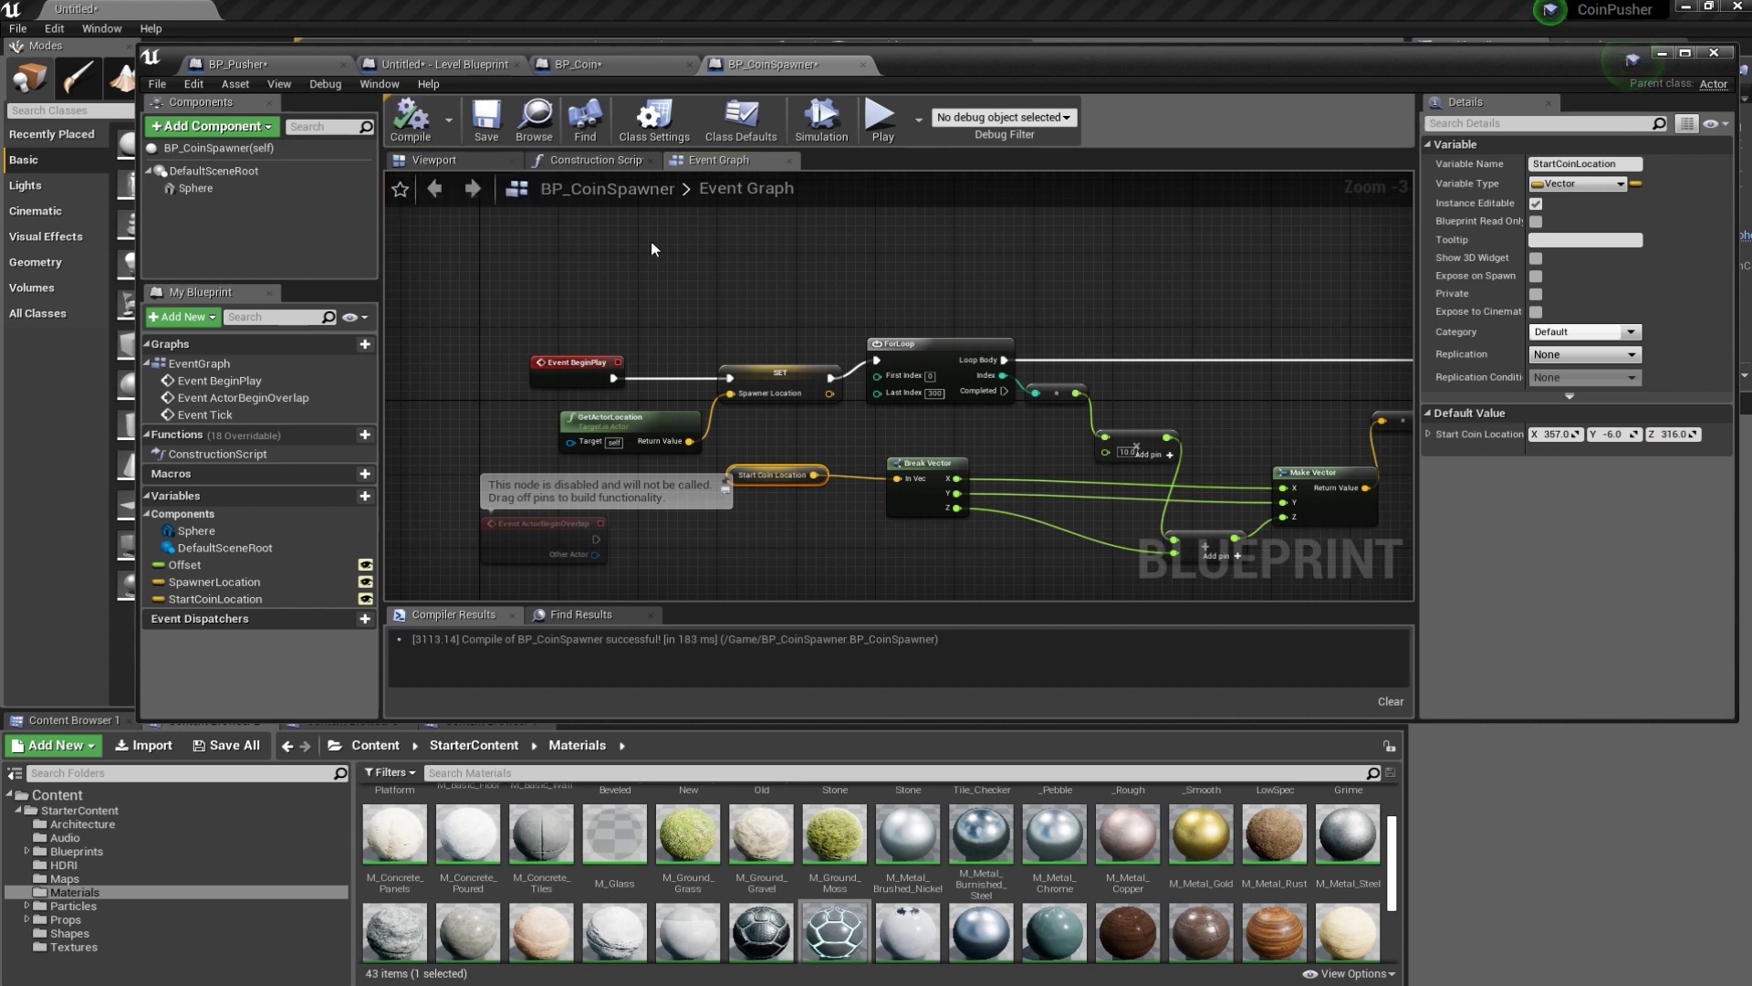
{"action": "mouse_move", "coordinate": [986, 276]}
{"action": "right_mouse_down"}
{"action": "mouse_move", "coordinate": [727, 250]}
{"action": "mouse_move", "coordinate": [752, 271]}
{"action": "right_mouse_up"}
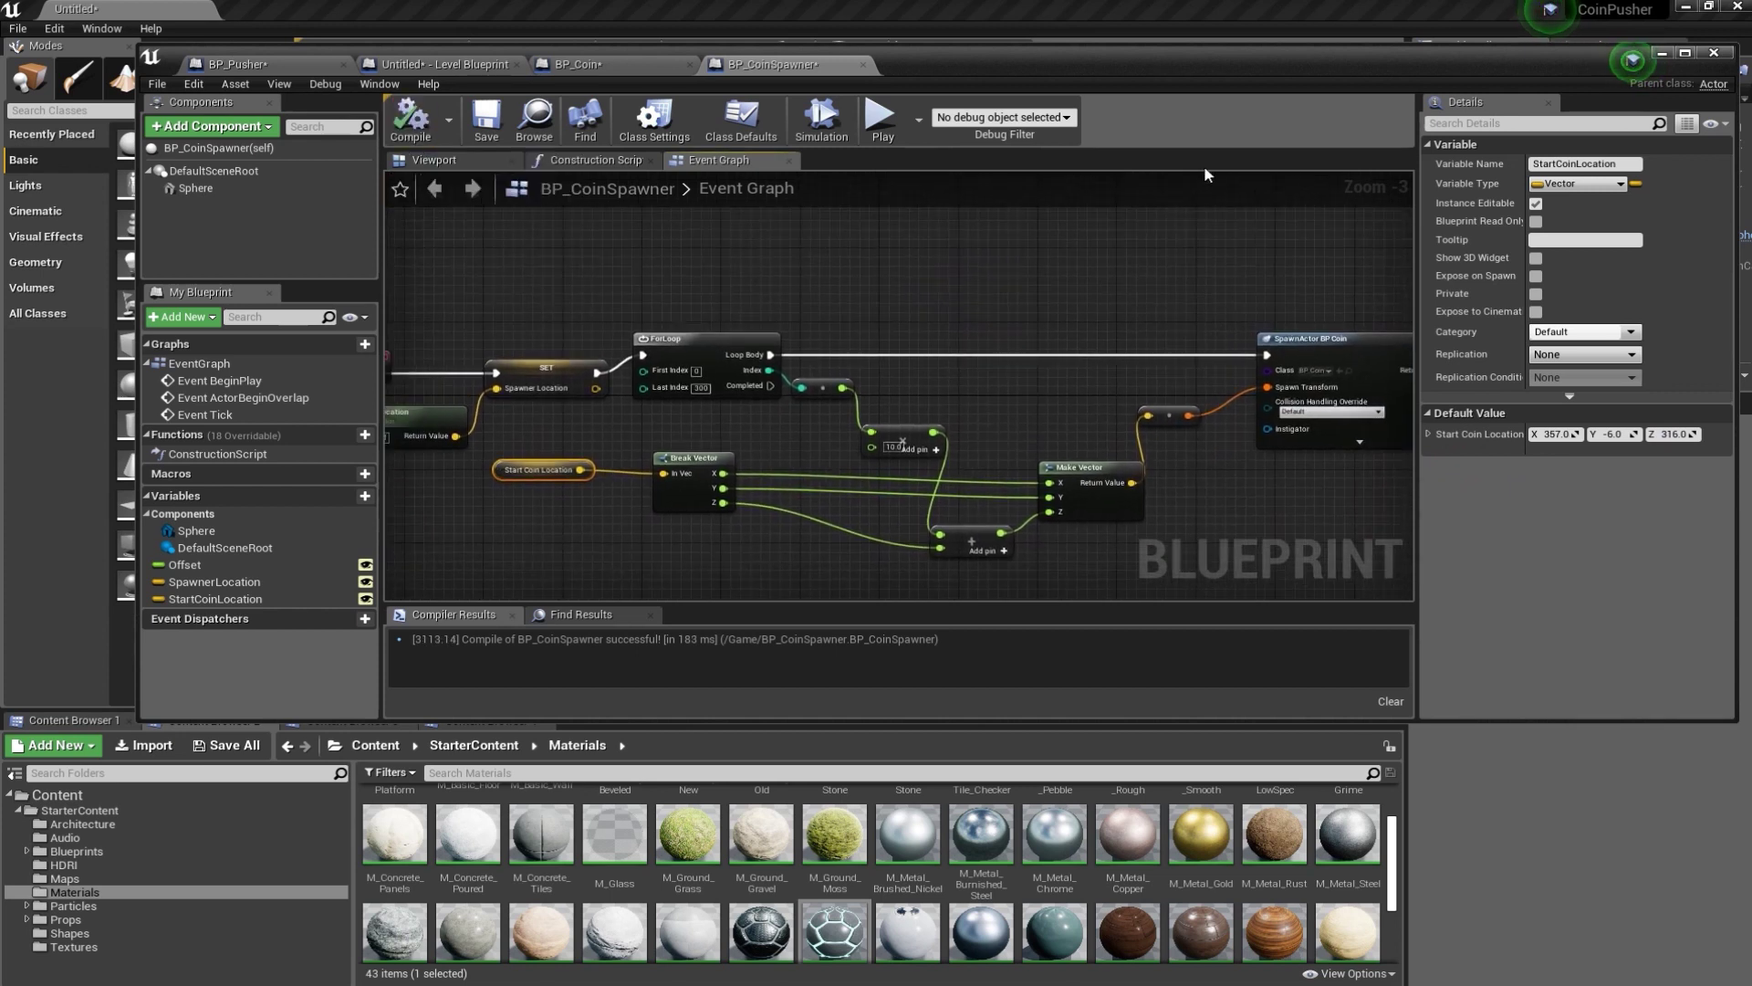
{"action": "left_click", "coordinate": [1663, 53]}
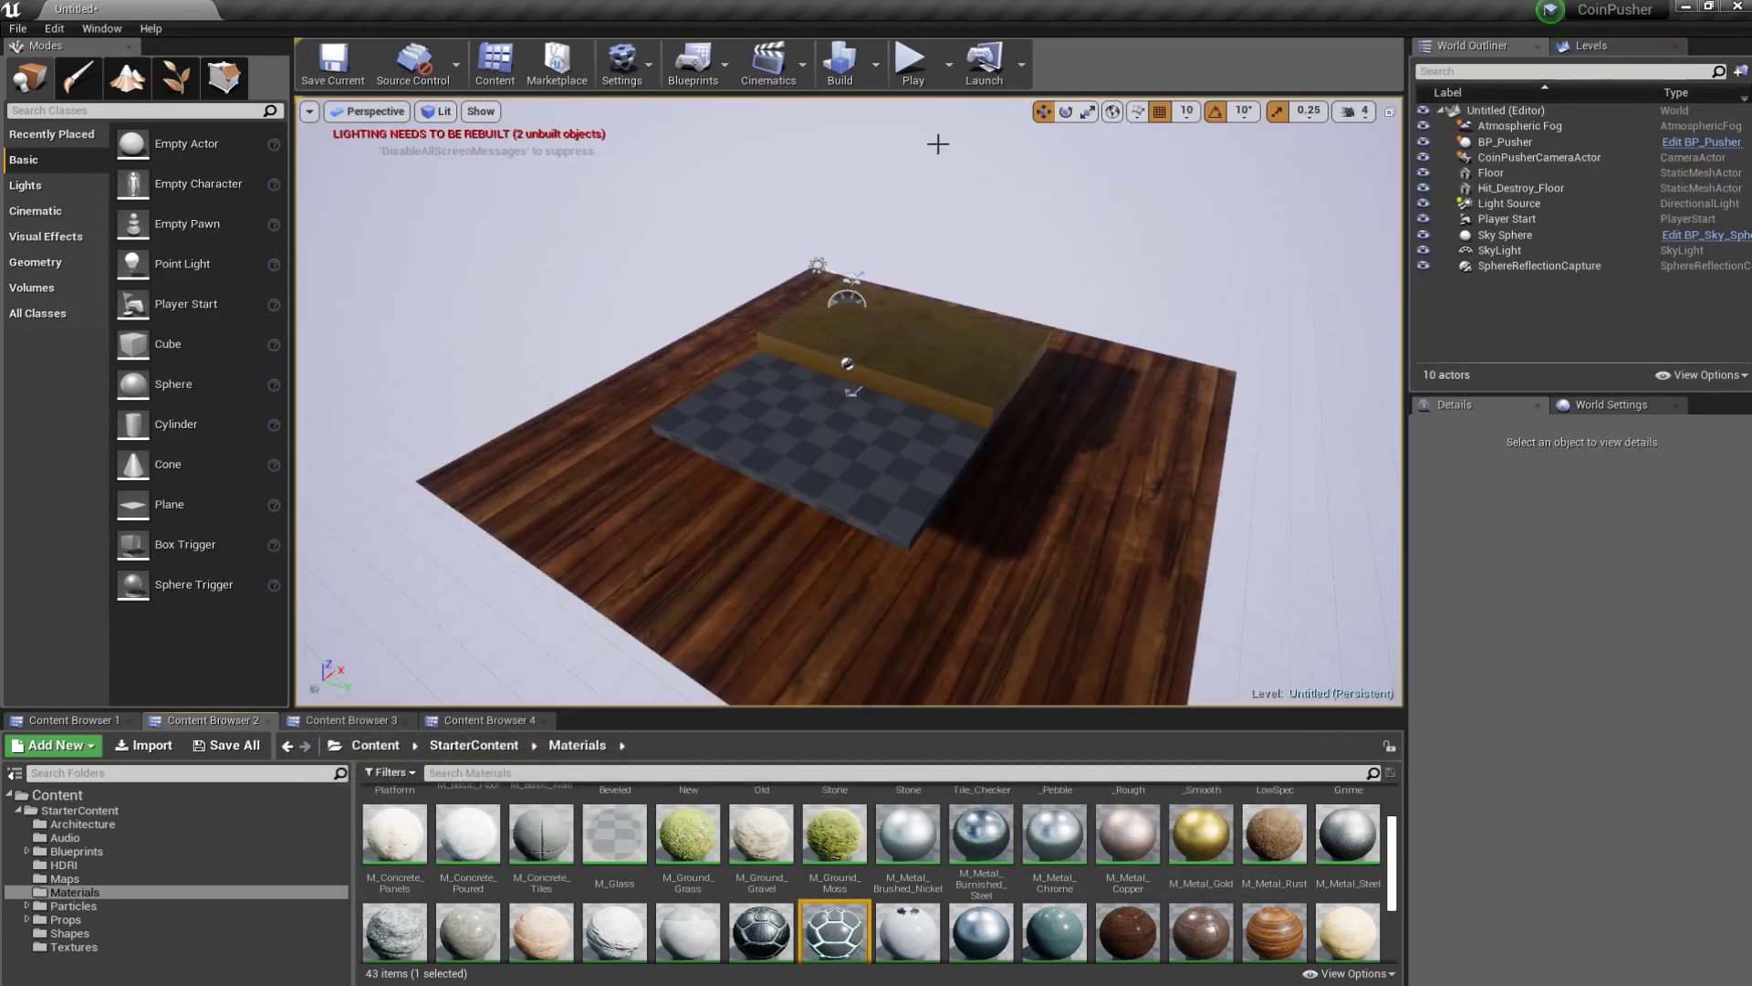
- Run and stop a quick Play test, then show the Content folder's blueprints
{"action": "left_click", "coordinate": [906, 61]}
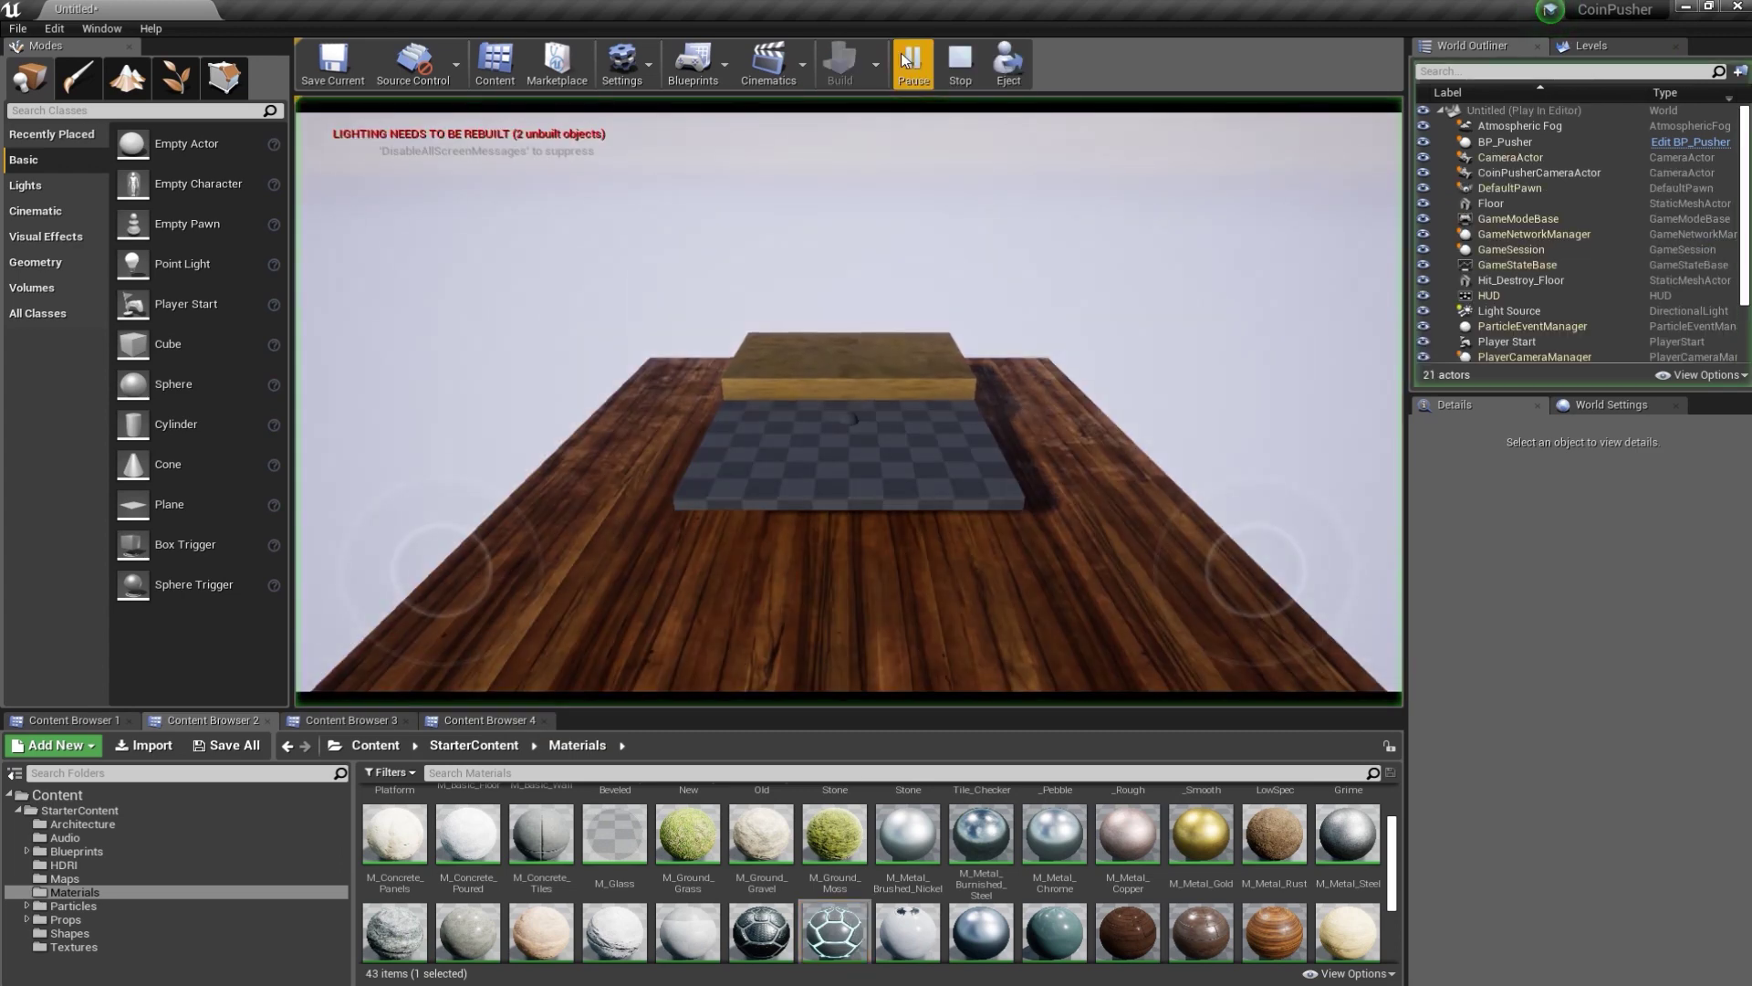
{"action": "left_click", "coordinate": [960, 60]}
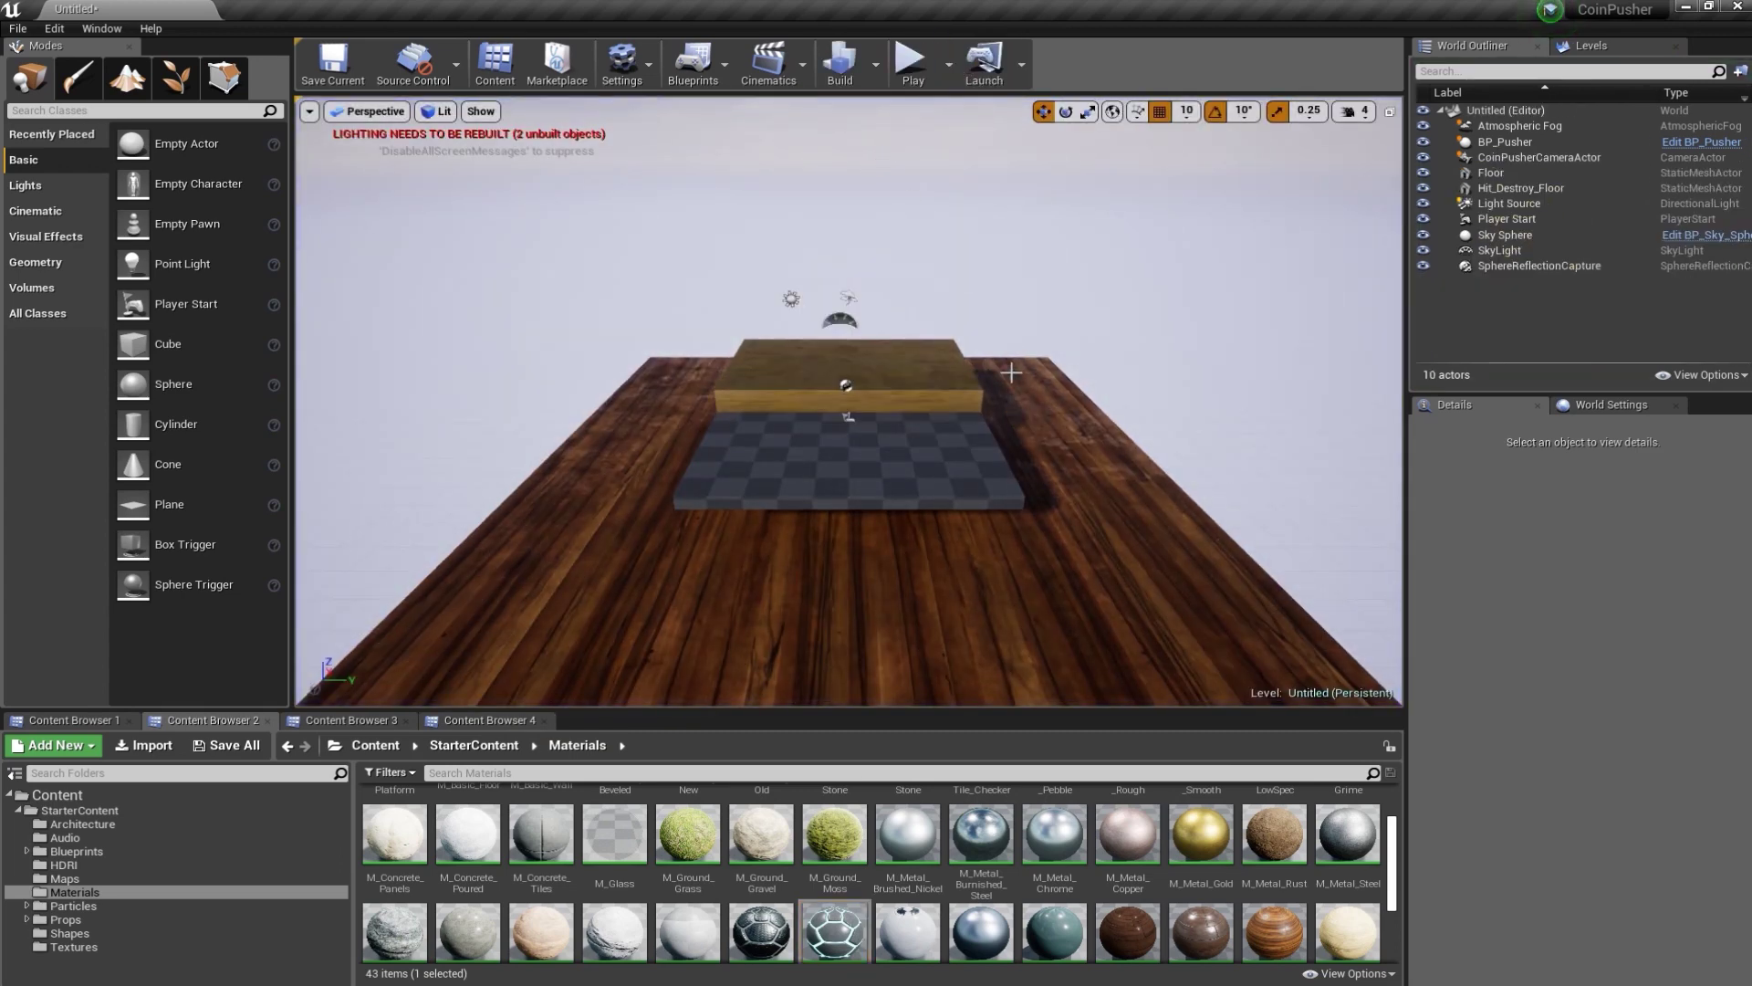
{"action": "left_click_drag", "start_coordinate": [1011, 372], "coordinate": [911, 436], "text": "alt"}
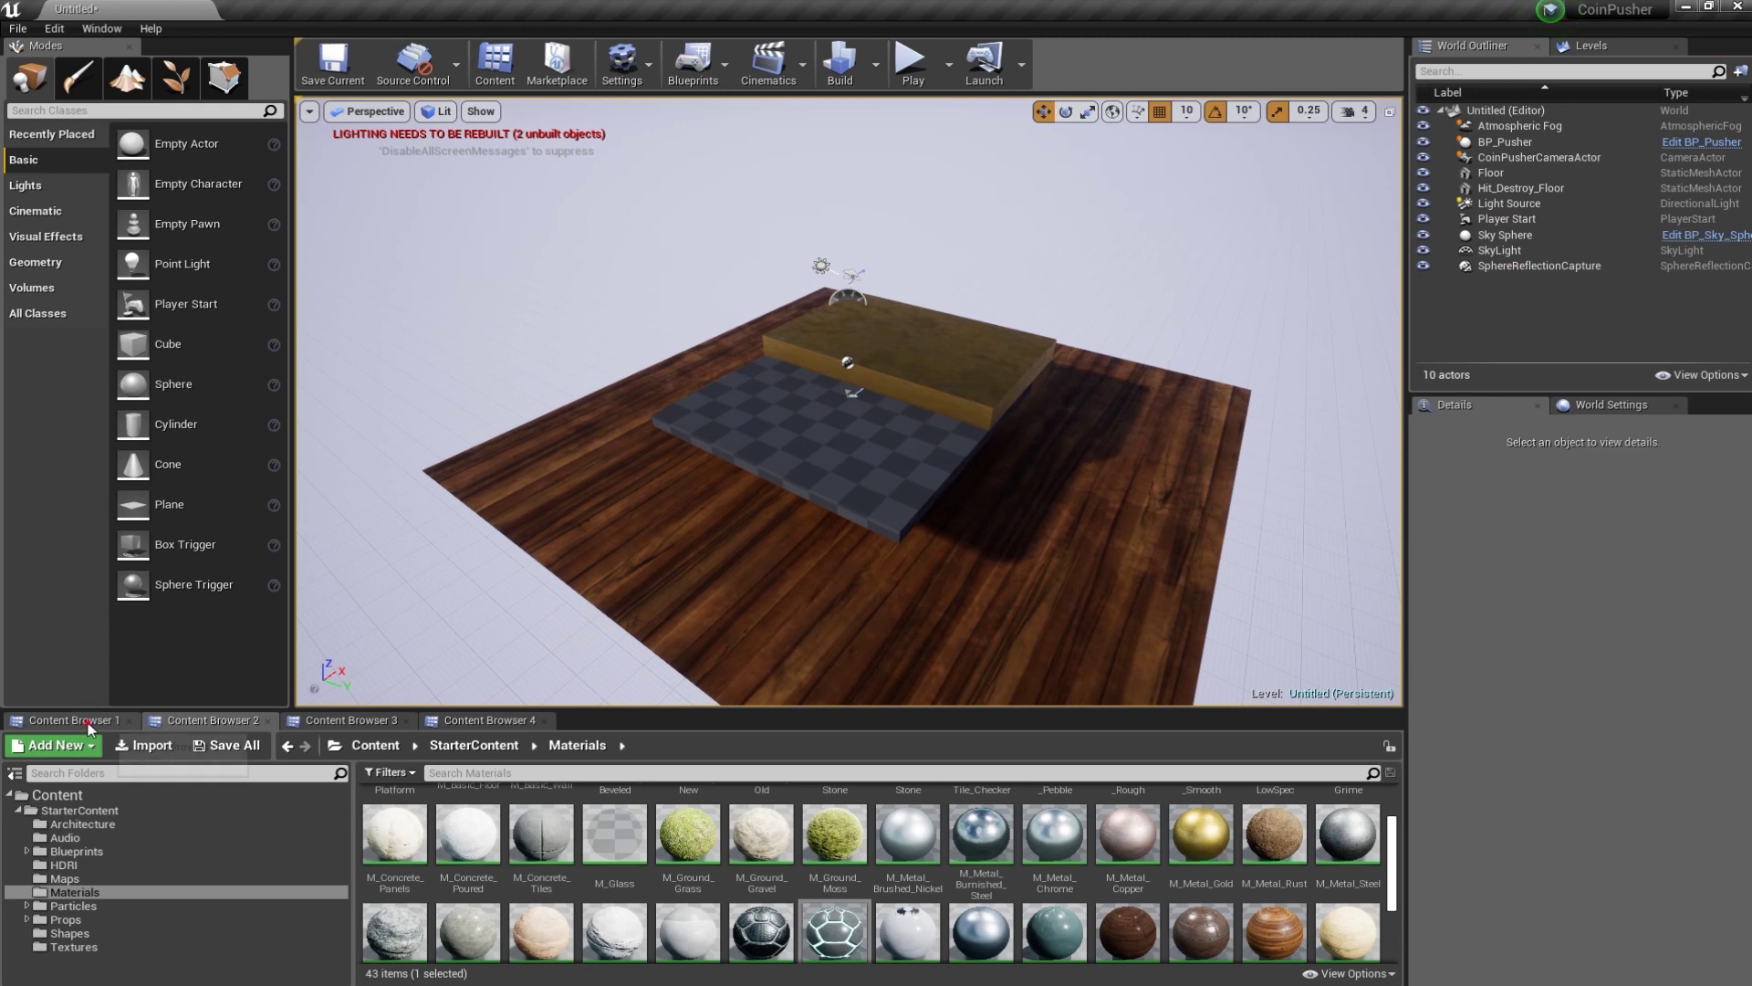
{"action": "left_click", "coordinate": [73, 720]}
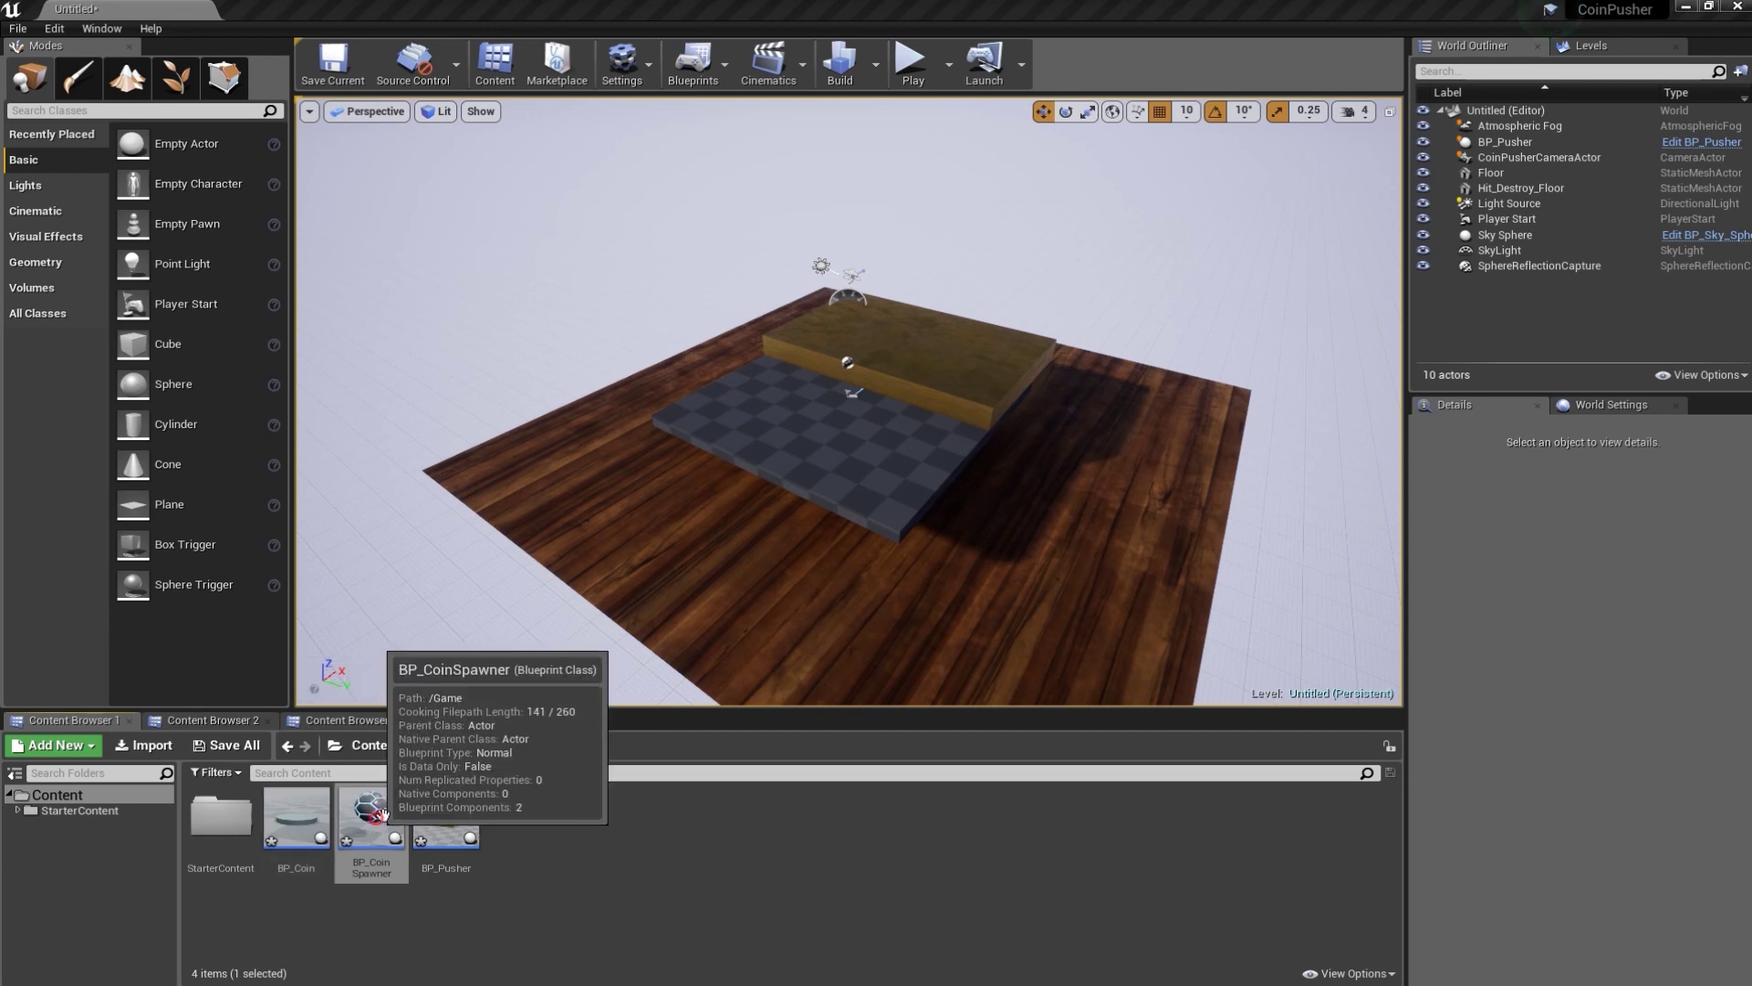
- Drop BP_CoinSpawner into the level, raise it to Z 670, and Play-test coin spawning
{"action": "left_click_drag", "start_coordinate": [370, 815], "coordinate": [888, 331]}
{"action": "left_click_drag", "start_coordinate": [902, 266], "coordinate": [901, 162]}
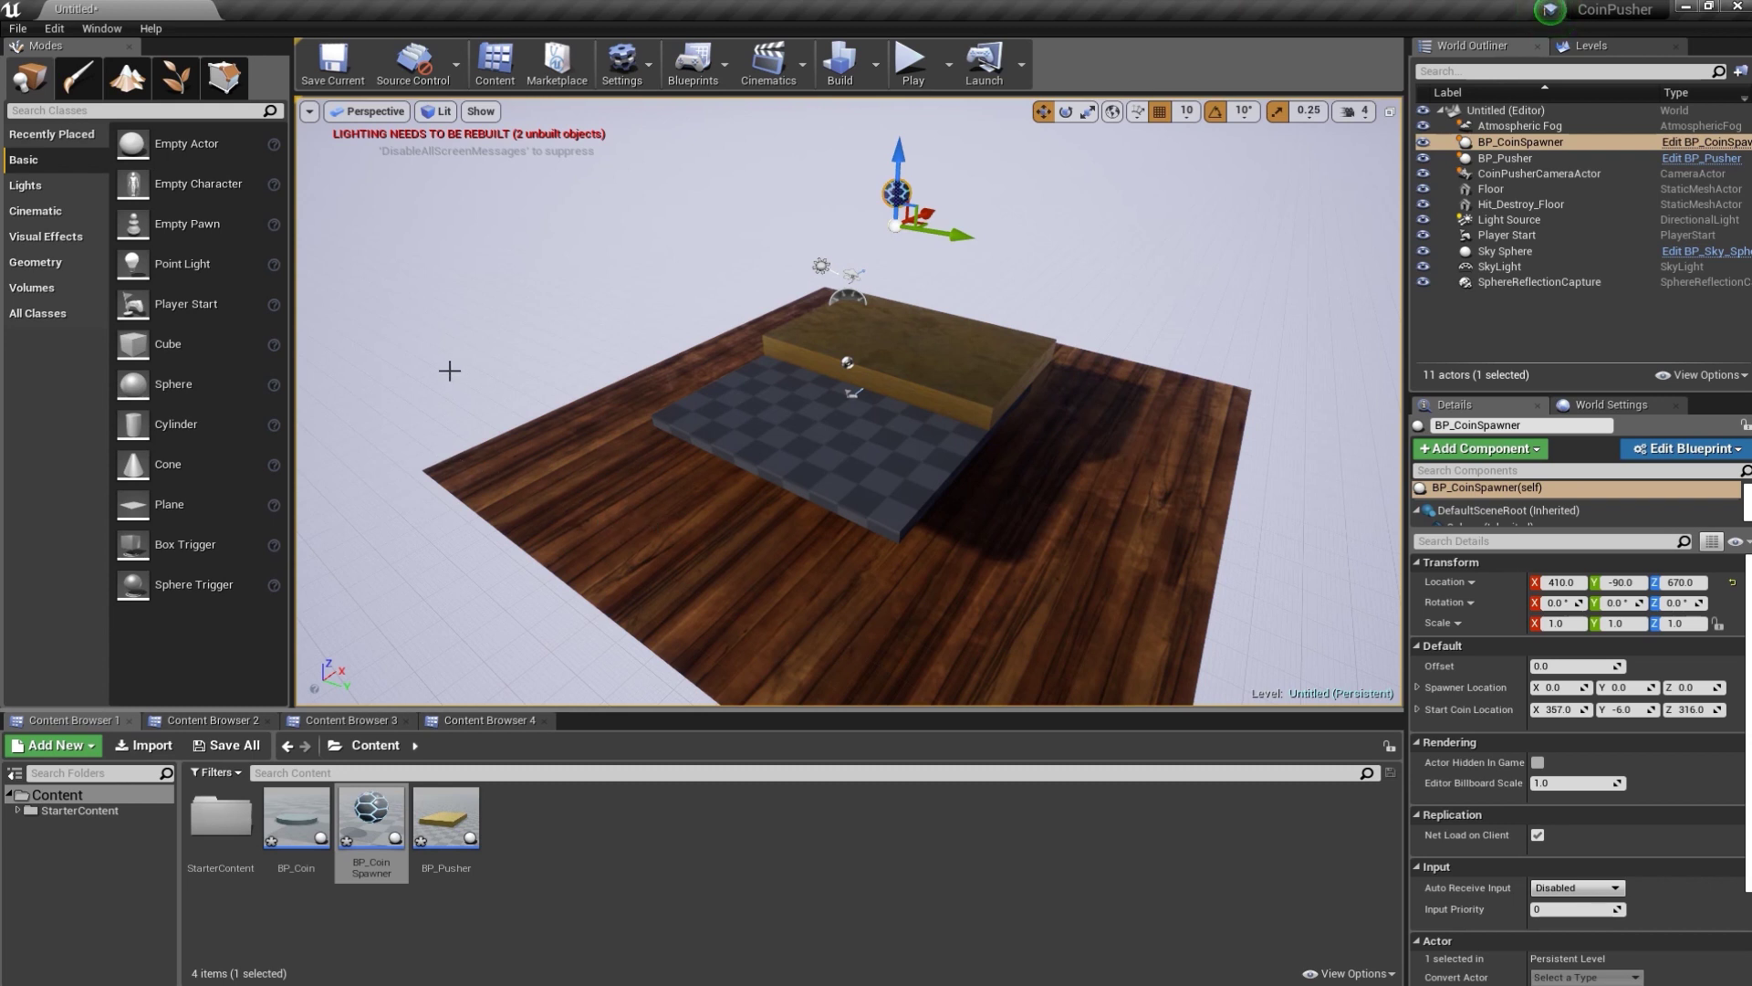
{"action": "left_click", "coordinate": [912, 67]}
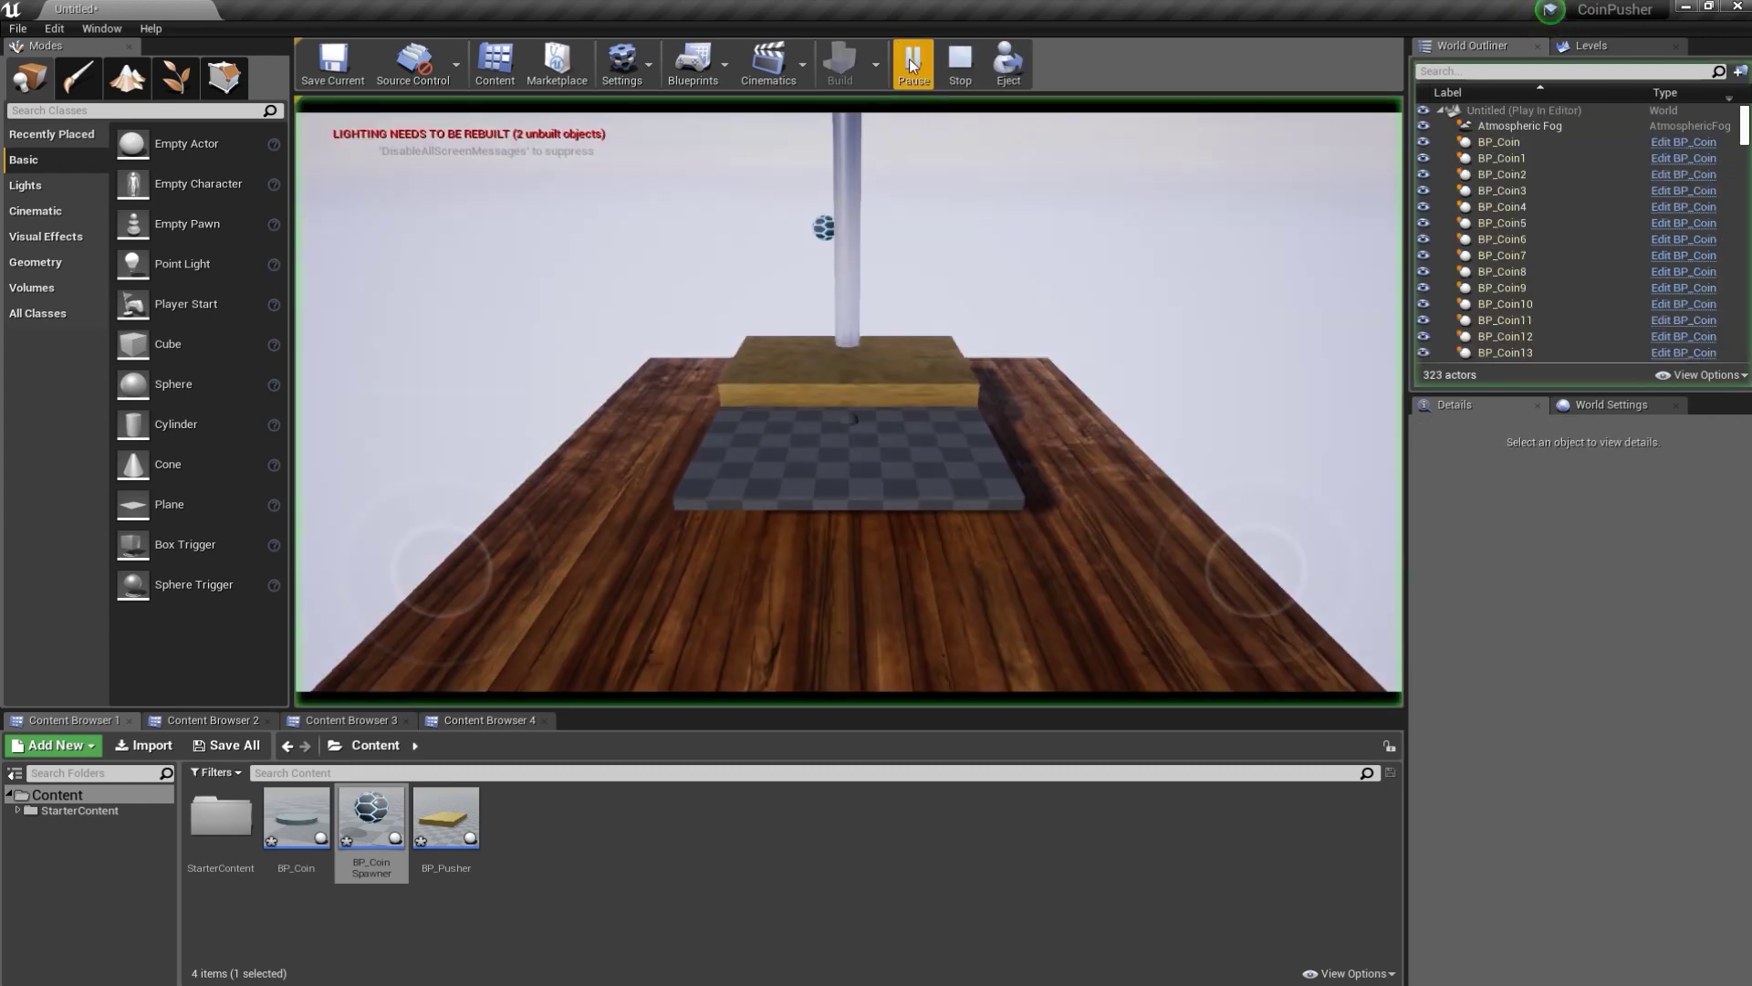
{"action": "left_click", "coordinate": [960, 64]}
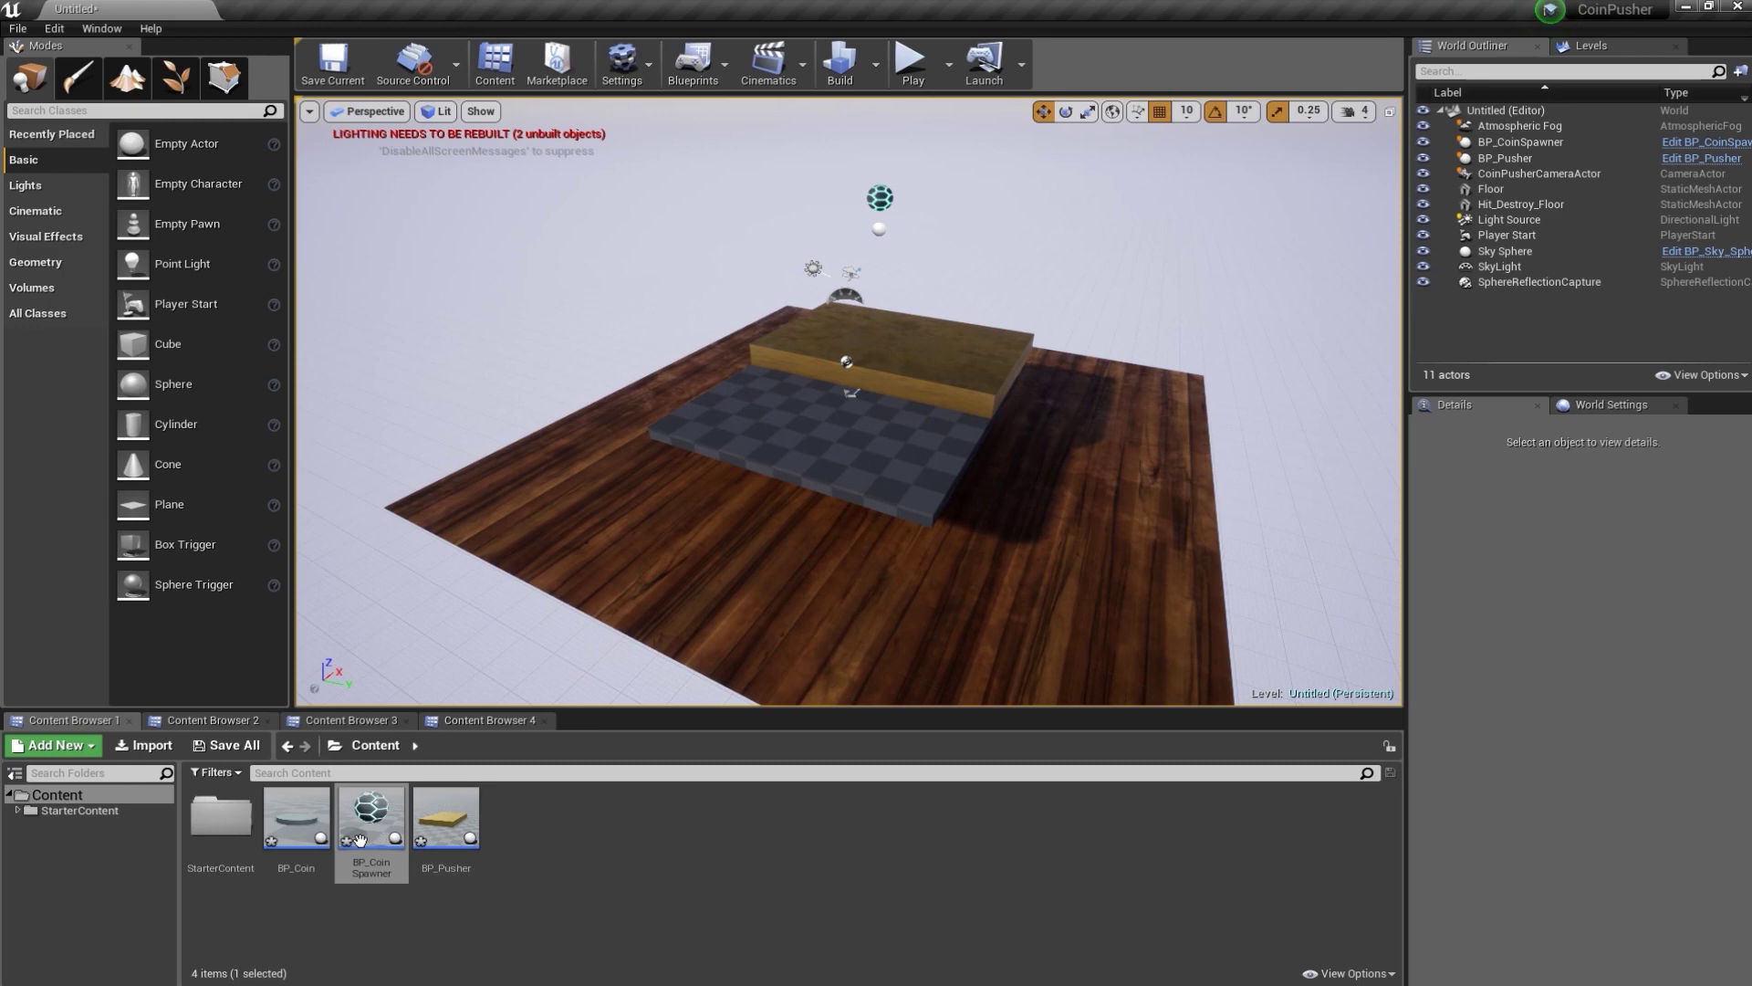
- Enable Simulate Physics and hit events on BP_Coin's Cylinder, keeping the PhysicsActor preset
{"action": "double_click", "coordinate": [294, 818]}
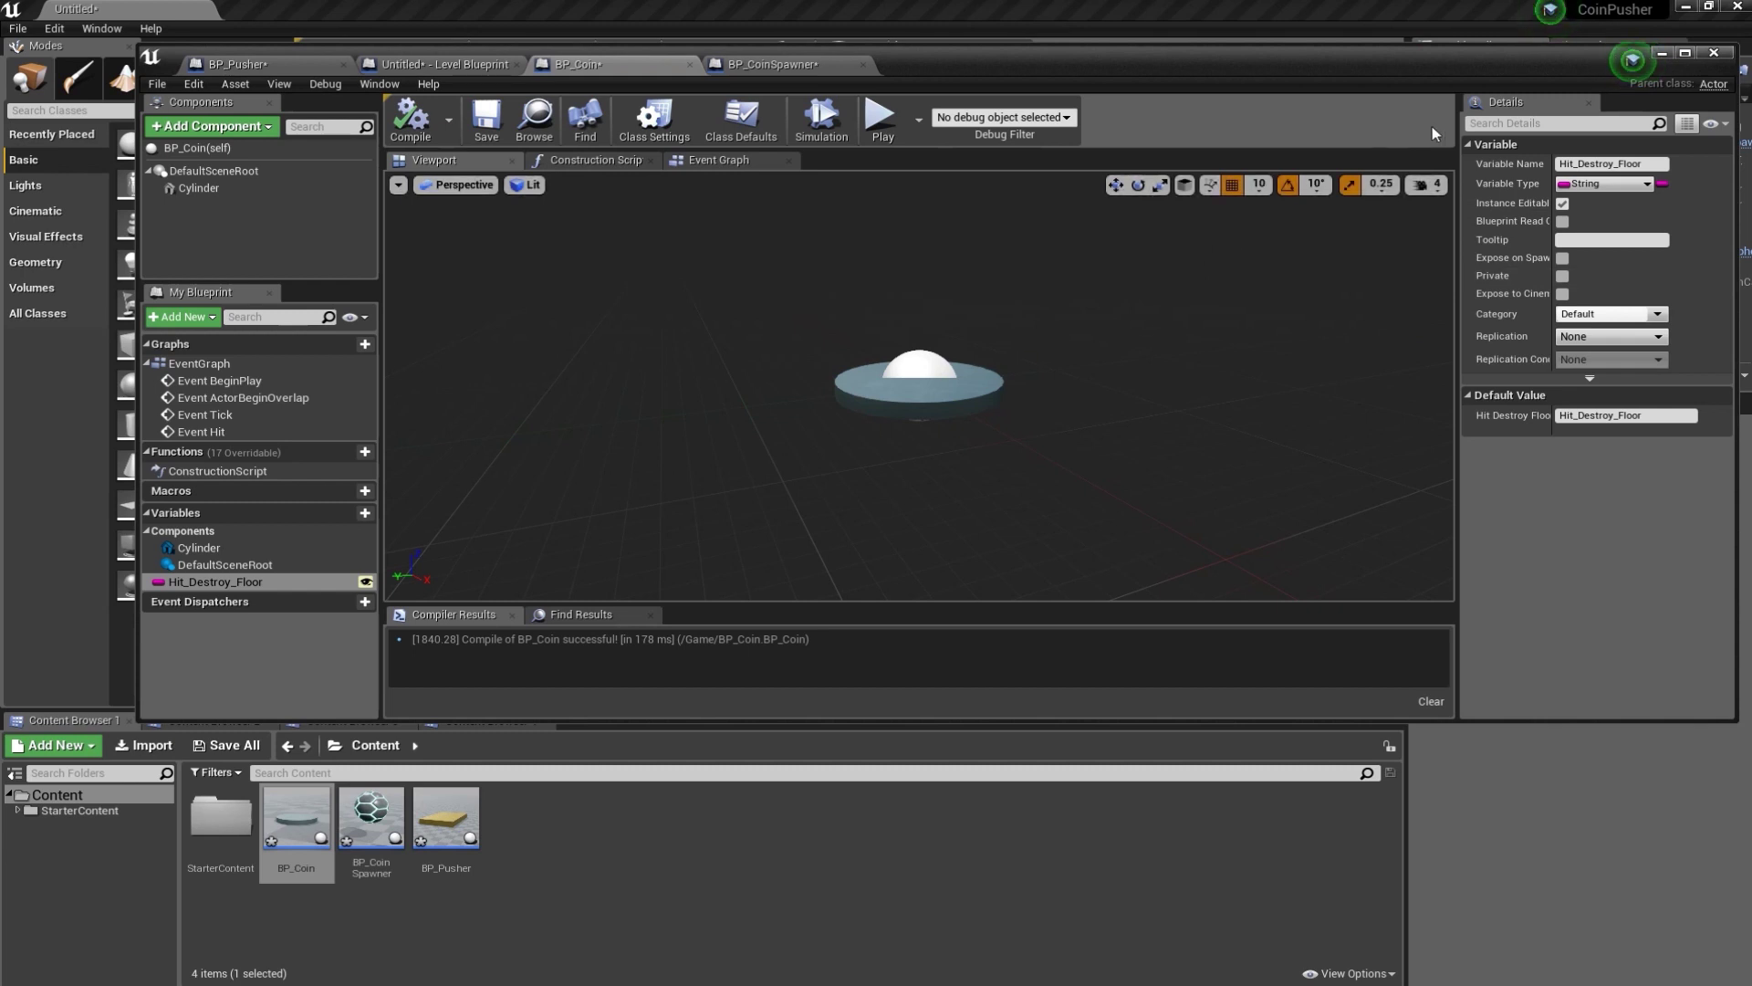
{"action": "left_click", "coordinate": [928, 407]}
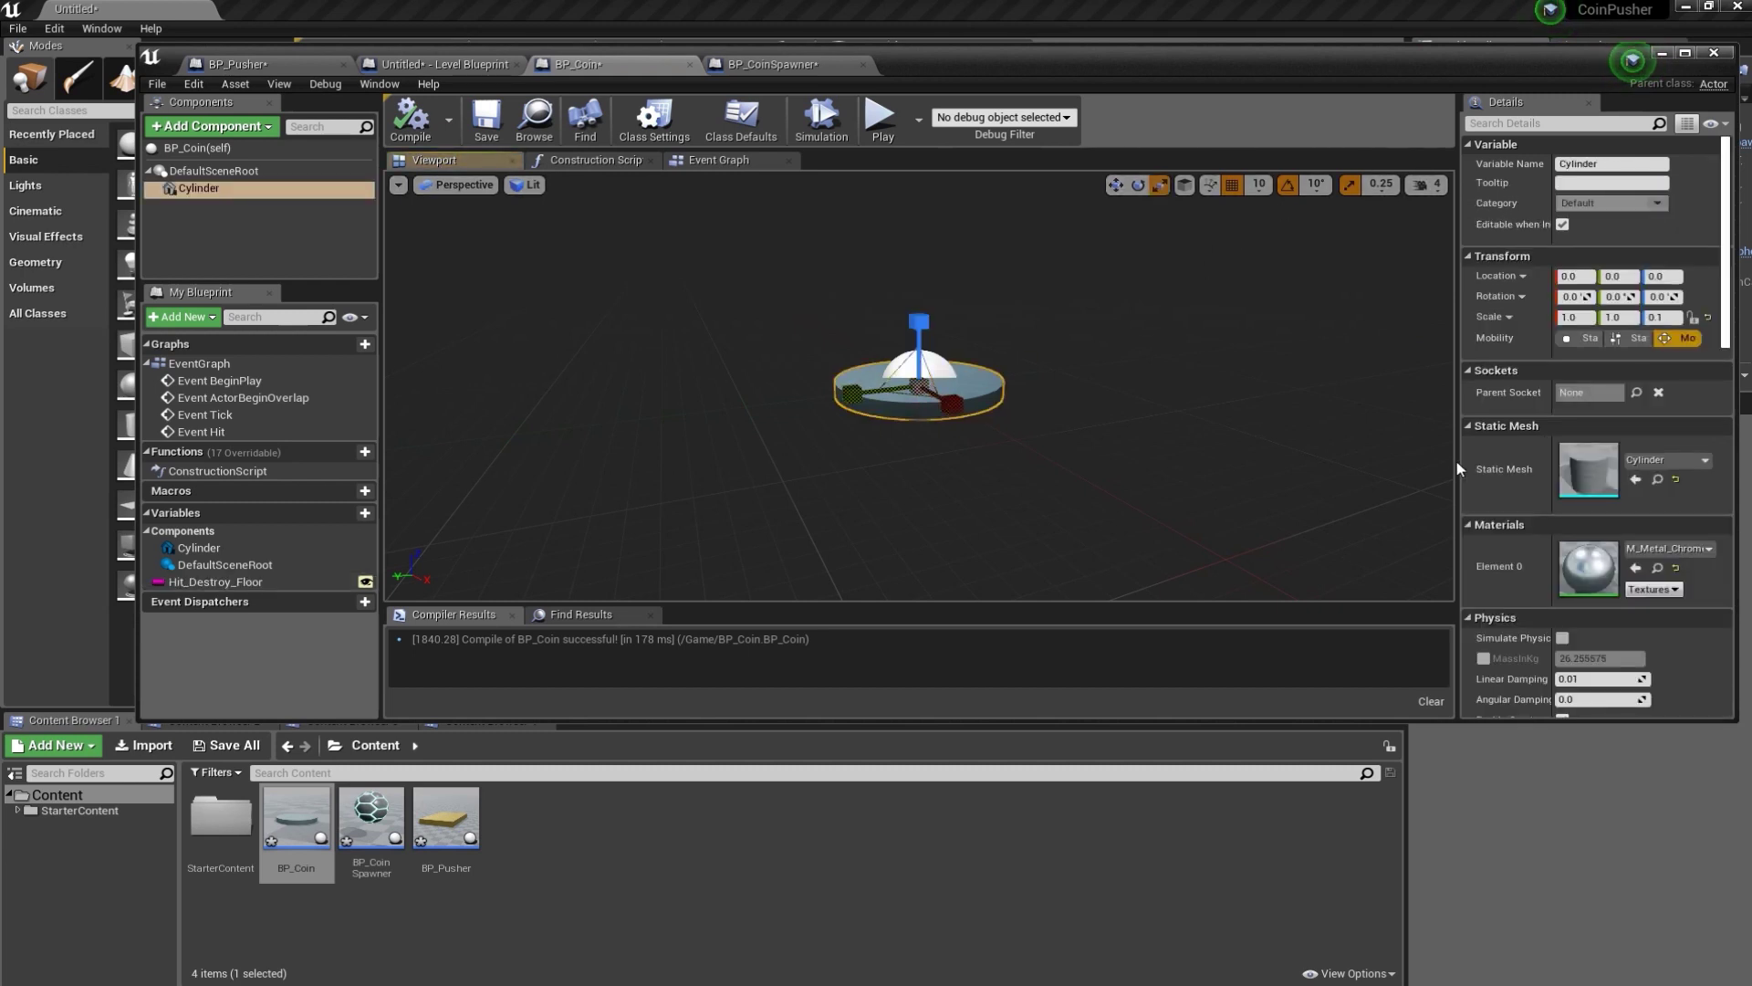
{"action": "scroll", "coordinate": [1726, 396], "scroll_direction": "down", "scroll_amount": 3}
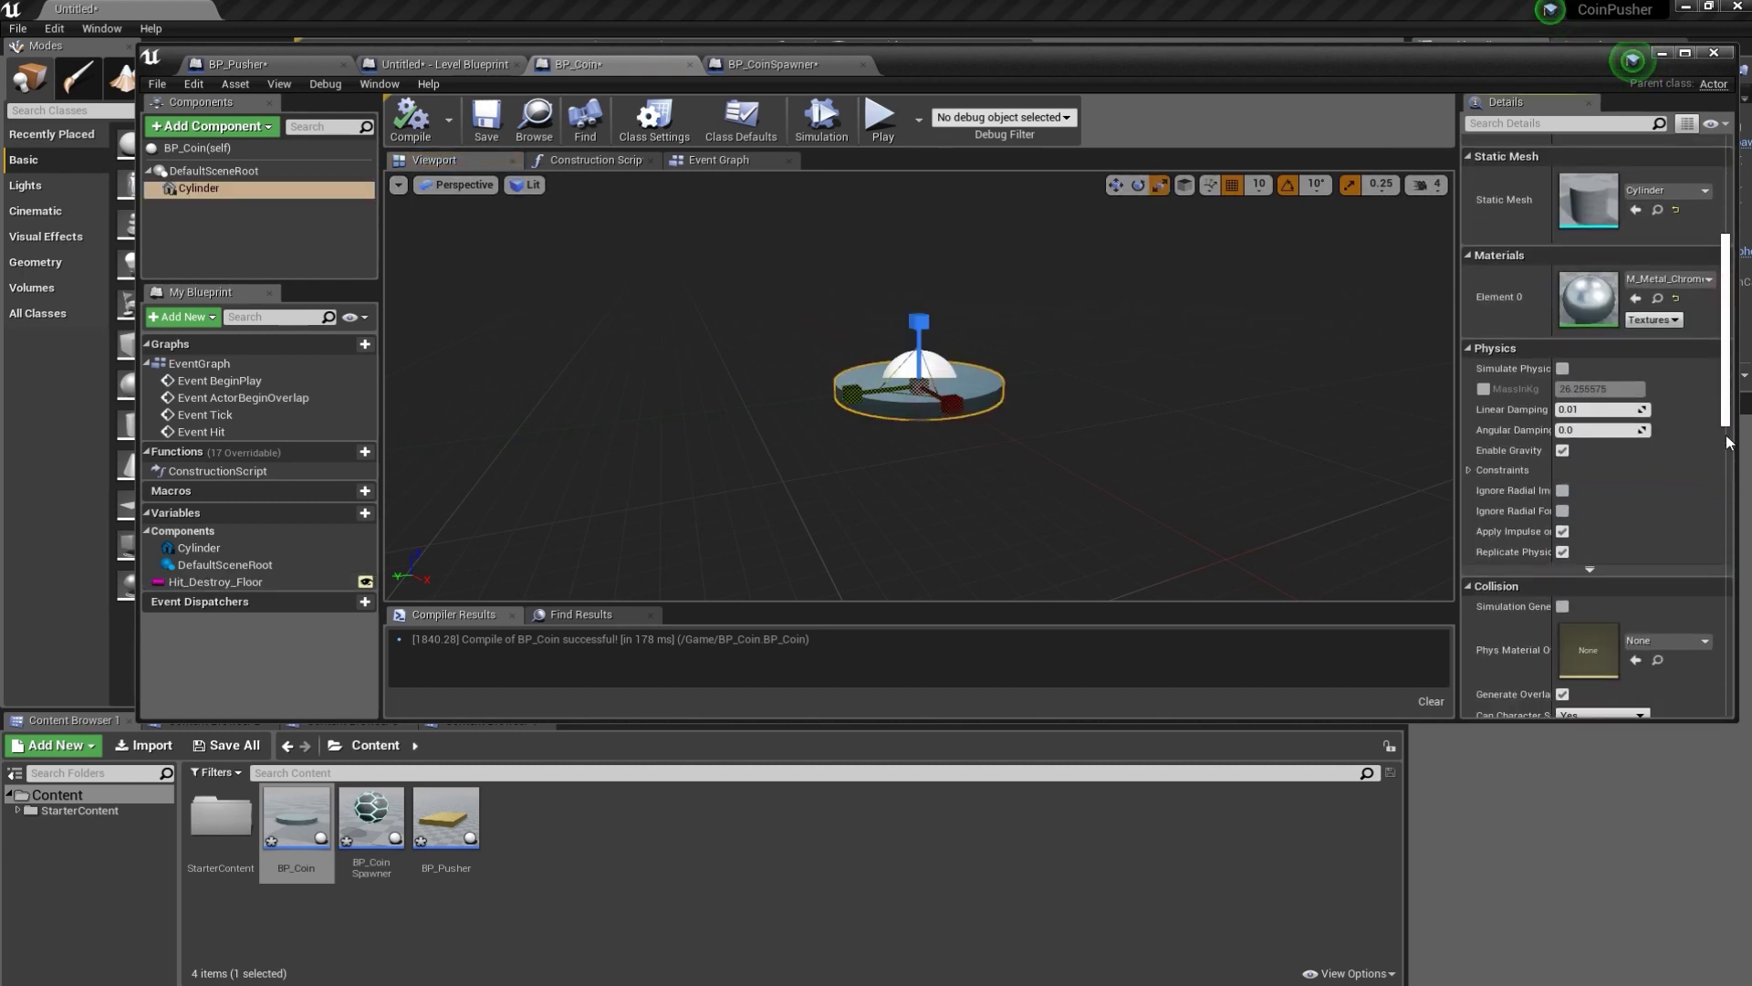
{"action": "left_click", "coordinate": [1564, 368]}
{"action": "scroll", "coordinate": [1728, 474], "scroll_direction": "down", "scroll_amount": 3}
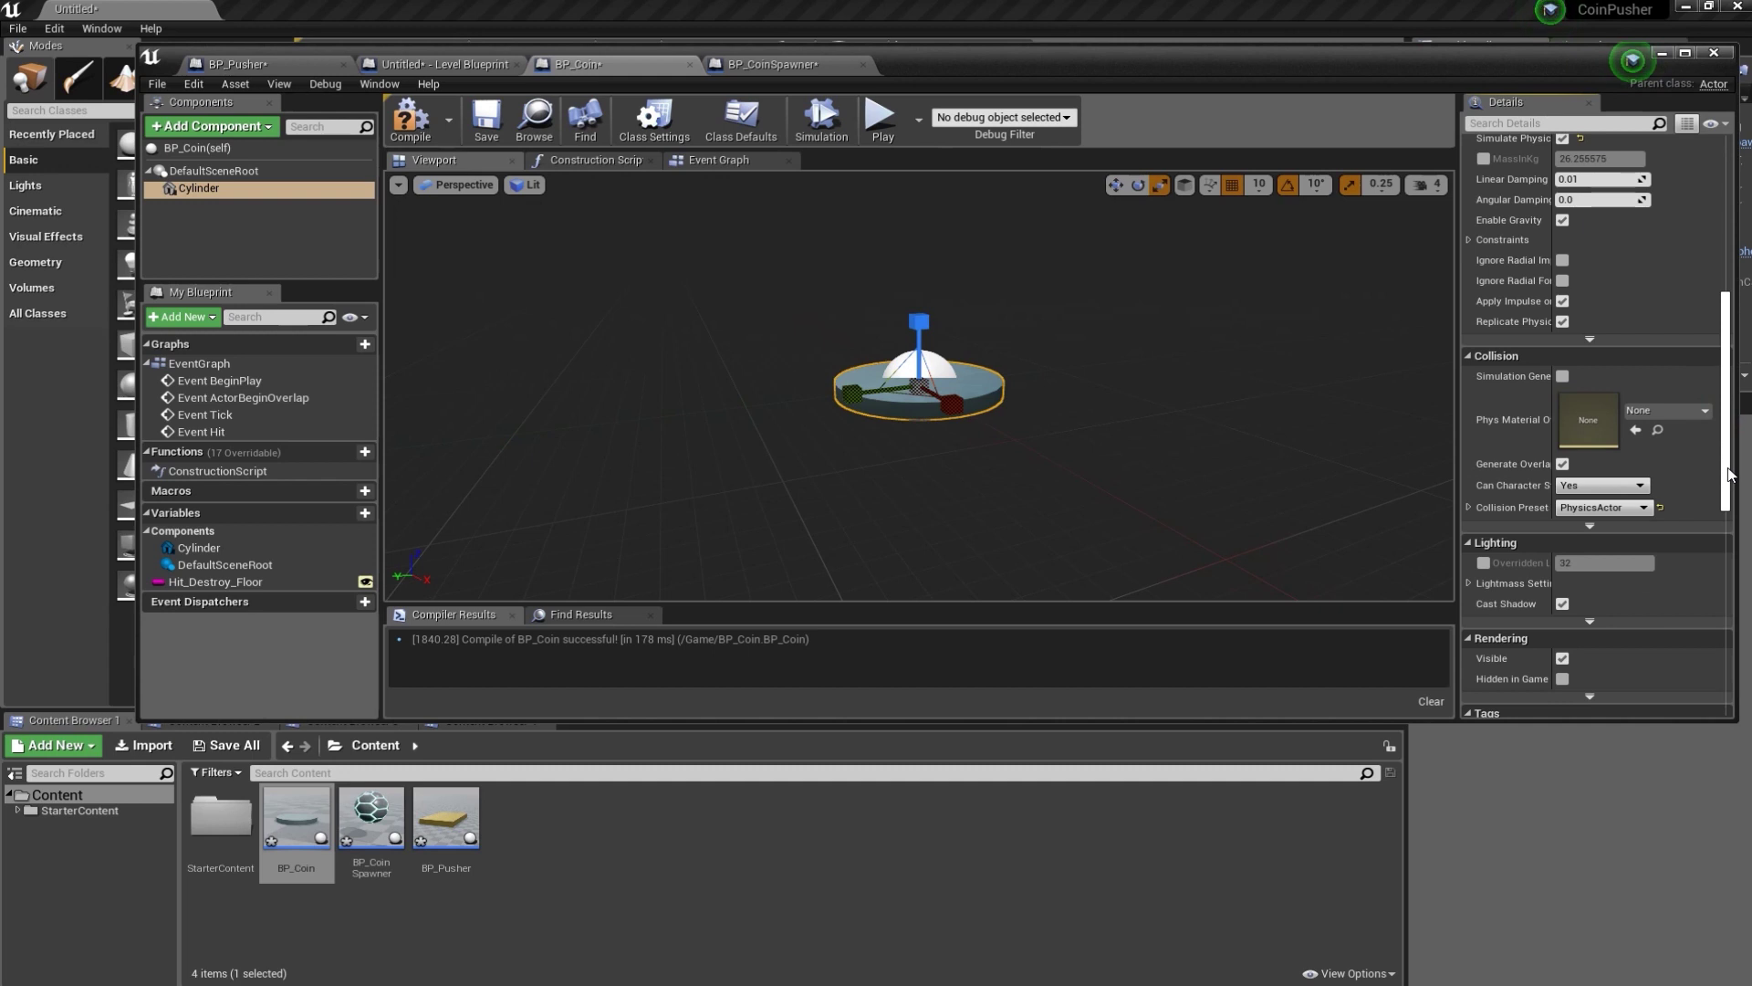
{"action": "left_click", "coordinate": [1563, 376]}
{"action": "left_click", "coordinate": [1643, 509]}
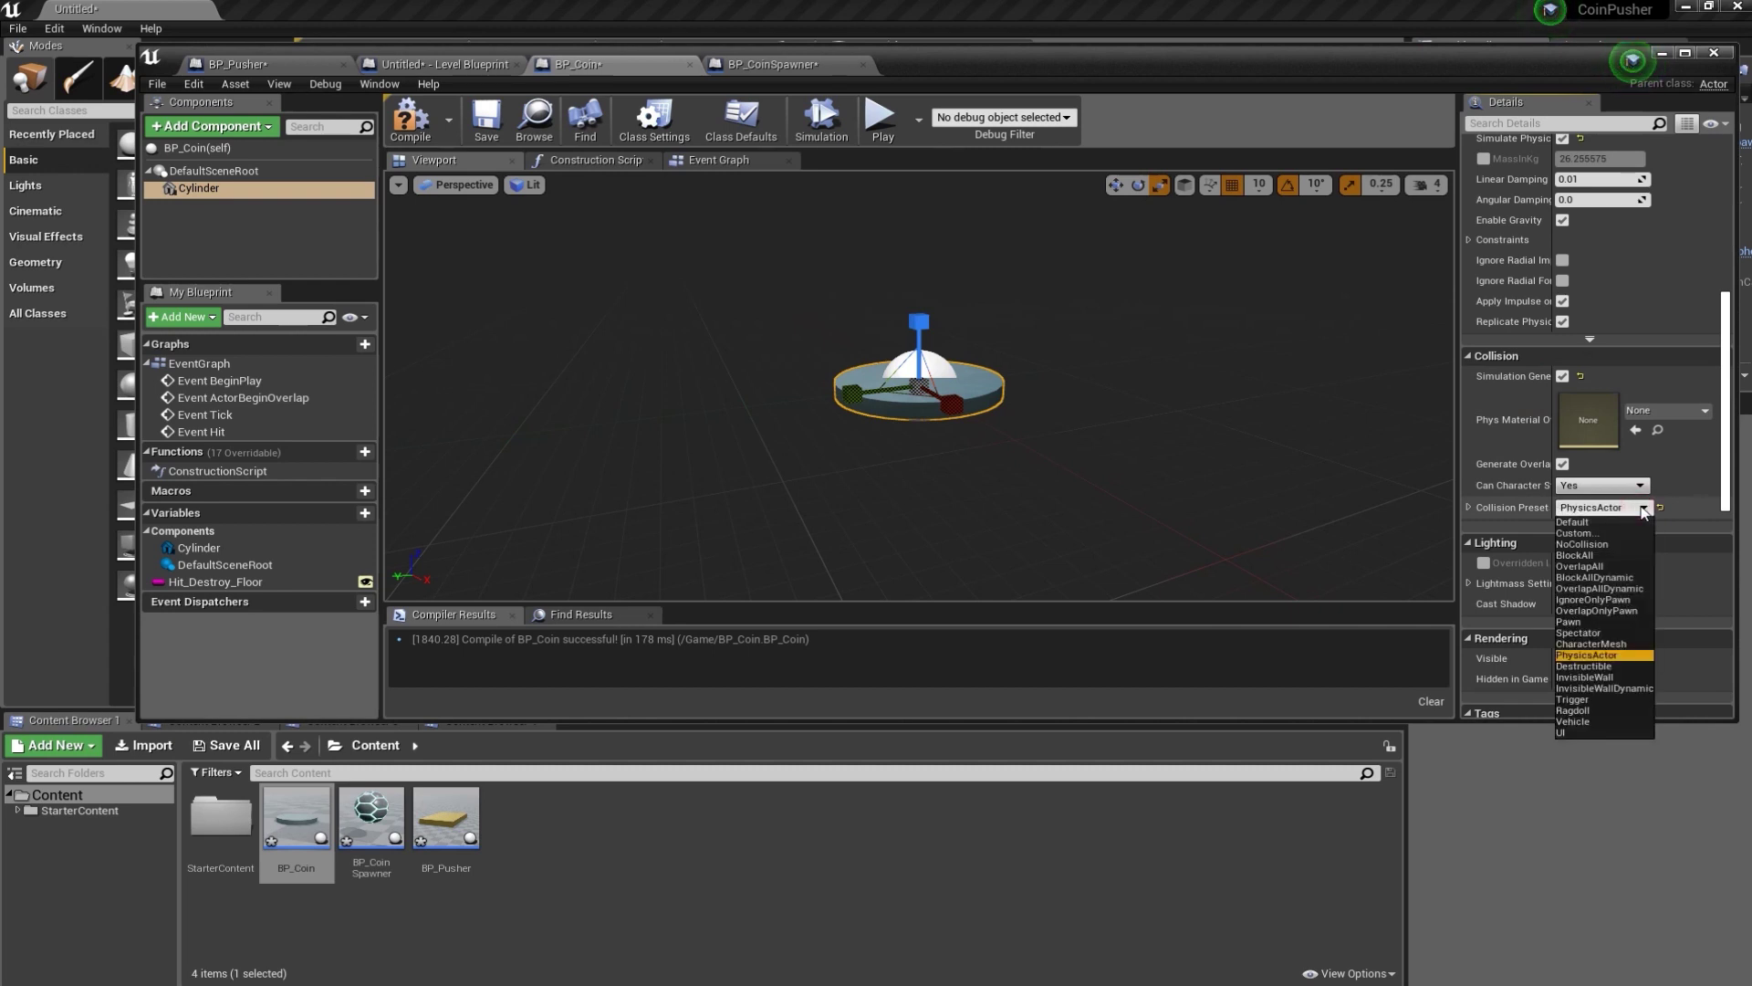
{"action": "key", "text": "Escape"}
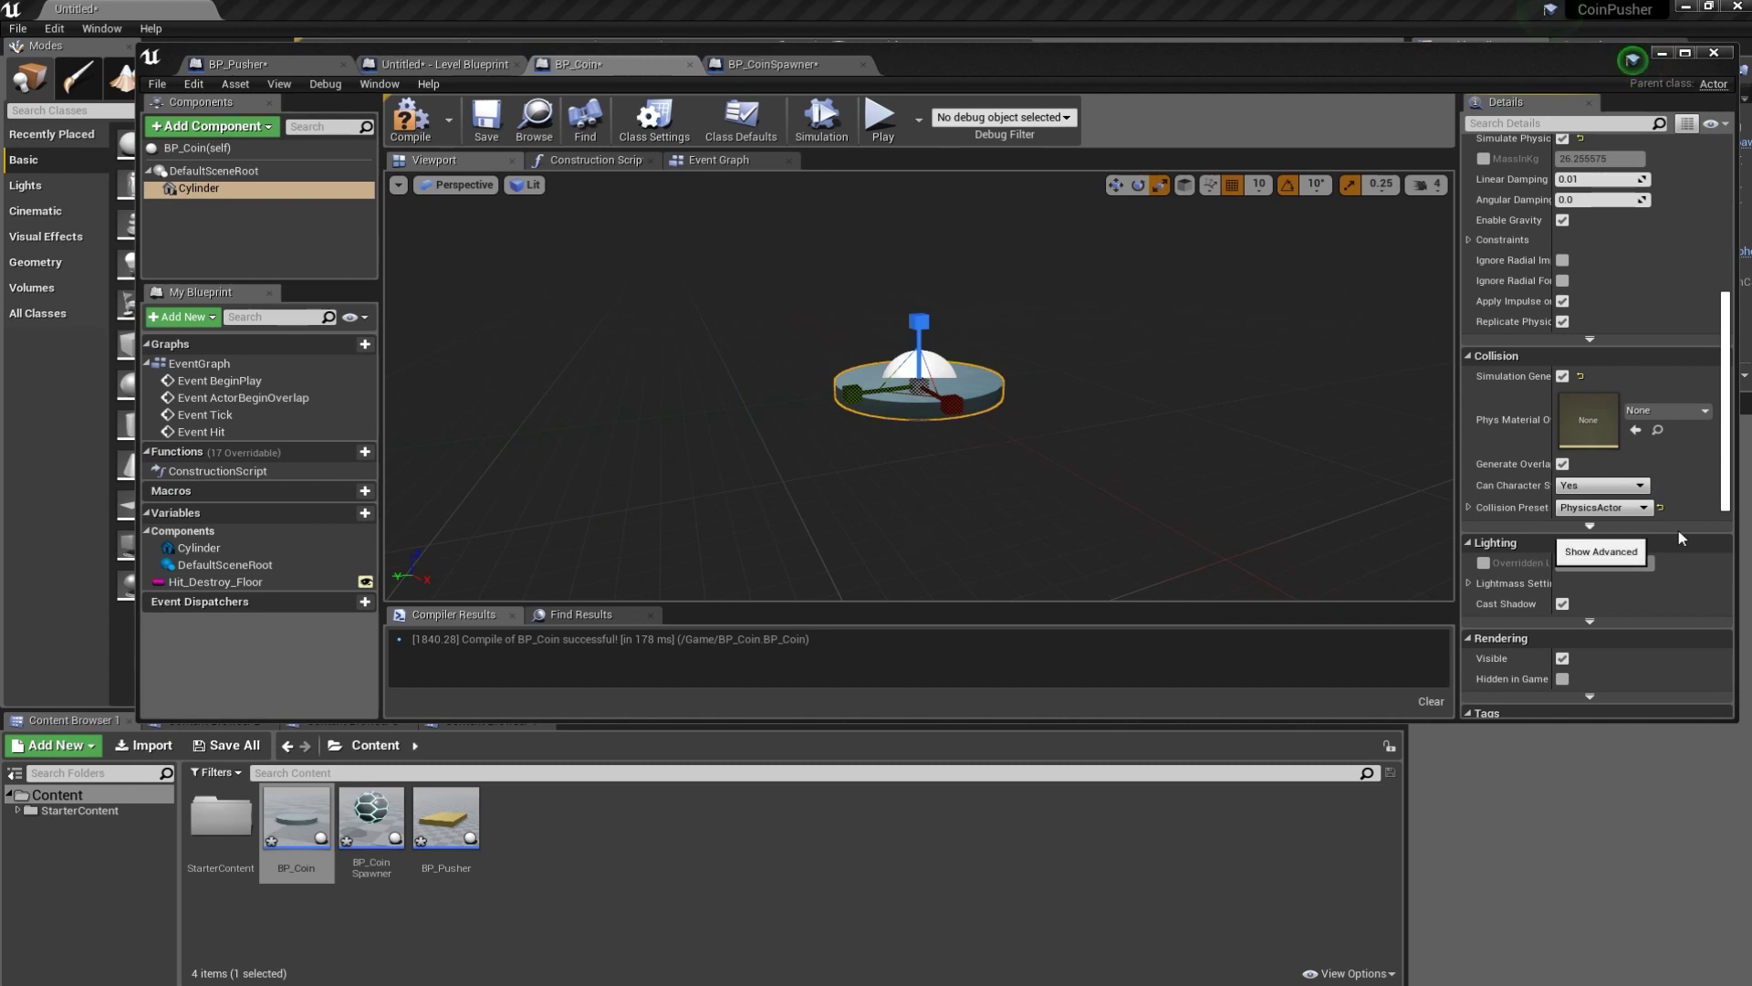
- Compile BP_Coin and minimize its Blueprint editor
{"action": "scroll", "coordinate": [1728, 484], "scroll_direction": "down", "scroll_amount": 15}
{"action": "scroll", "coordinate": [1728, 465], "scroll_direction": "down", "scroll_amount": 1}
{"action": "scroll", "coordinate": [1728, 447], "scroll_direction": "up", "scroll_amount": 11}
{"action": "scroll", "coordinate": [1727, 448], "scroll_direction": "up", "scroll_amount": 2}
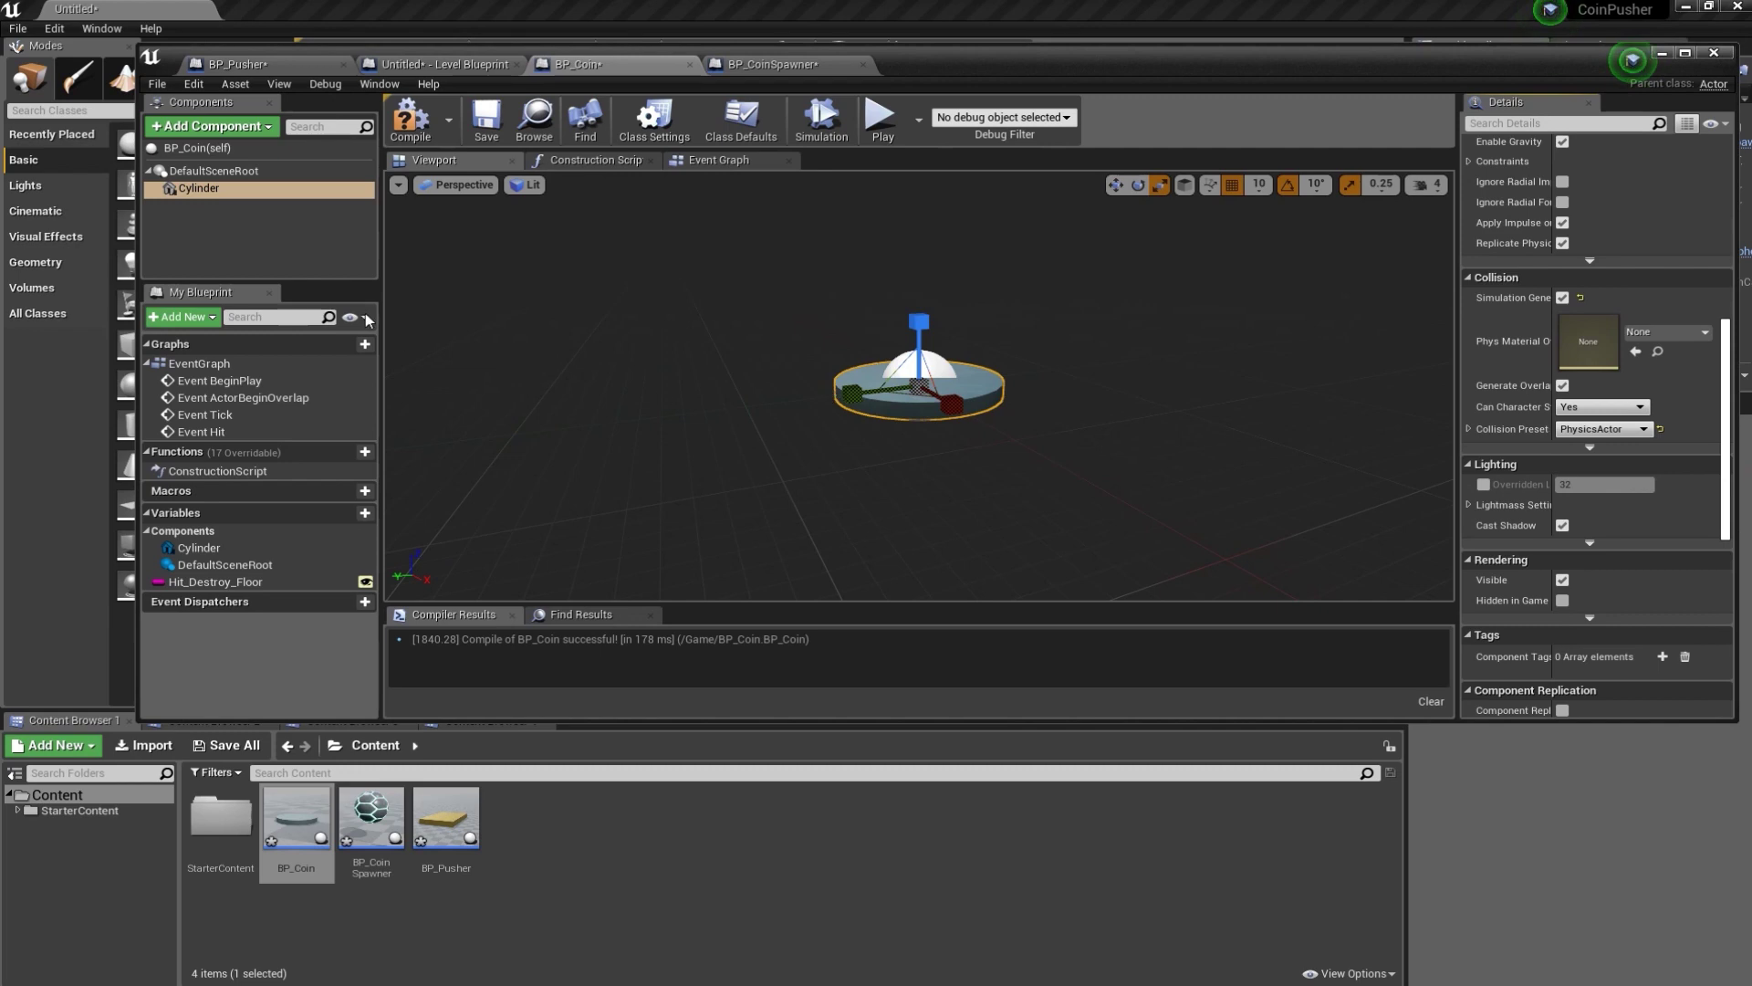
{"action": "left_click", "coordinate": [399, 130]}
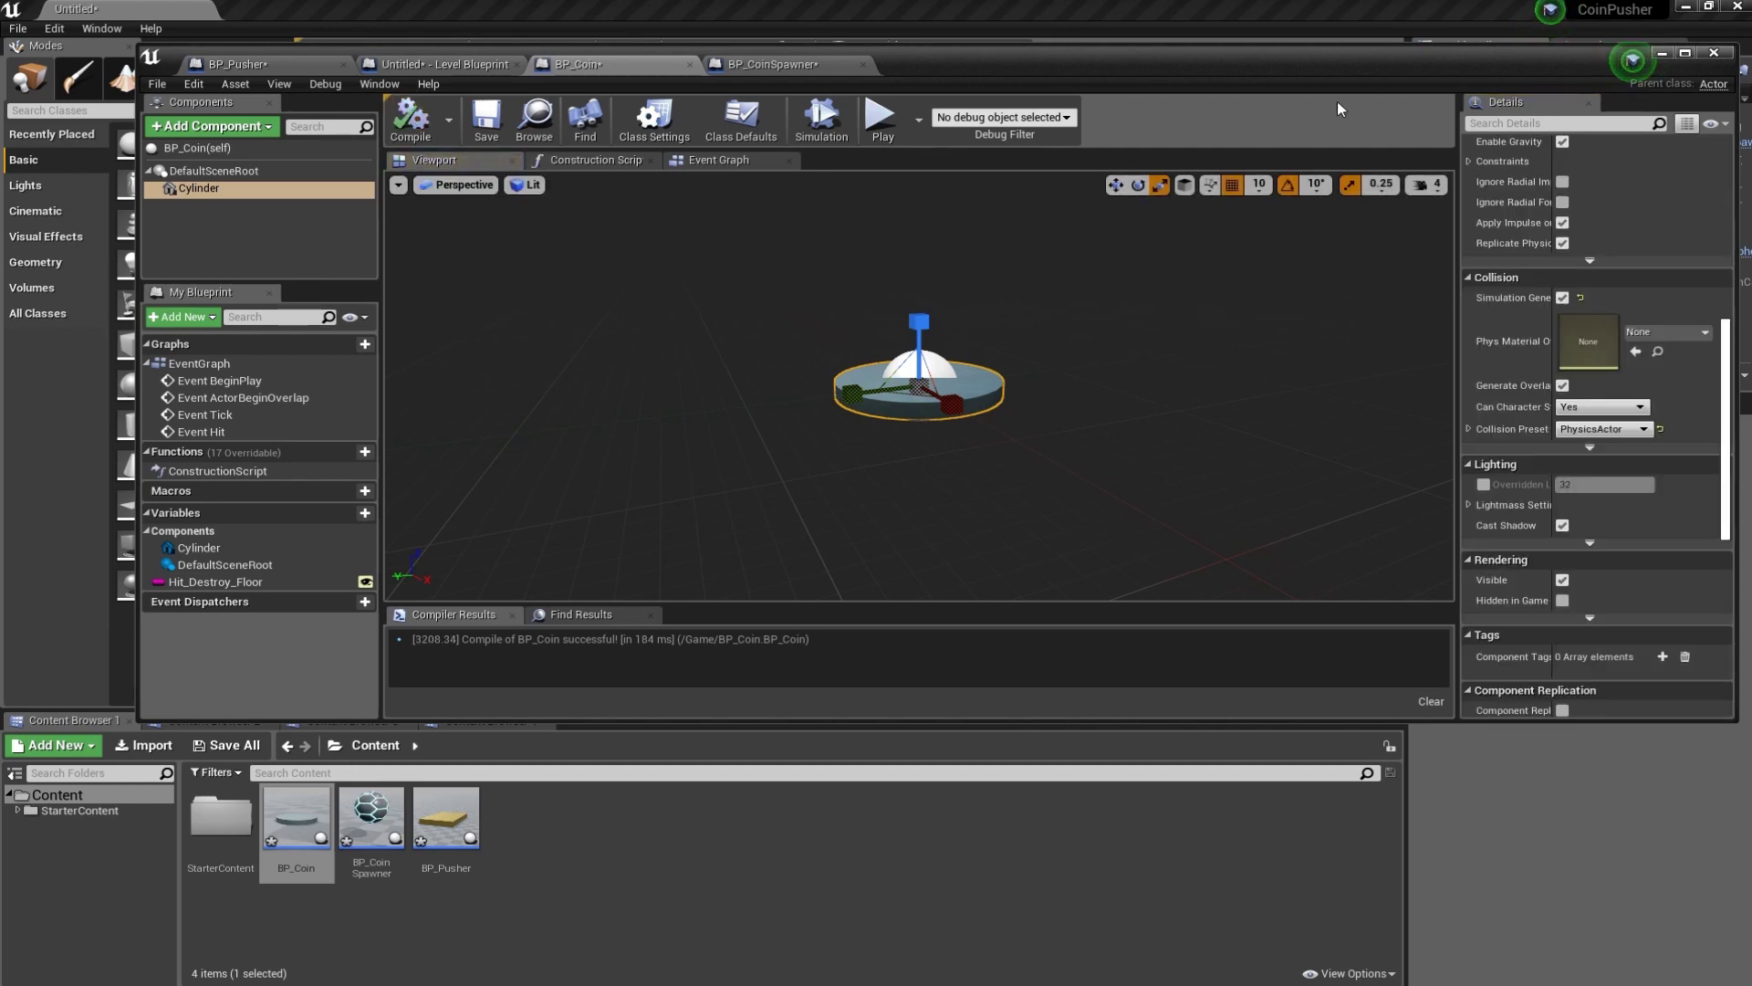
{"action": "left_click", "coordinate": [1662, 52]}
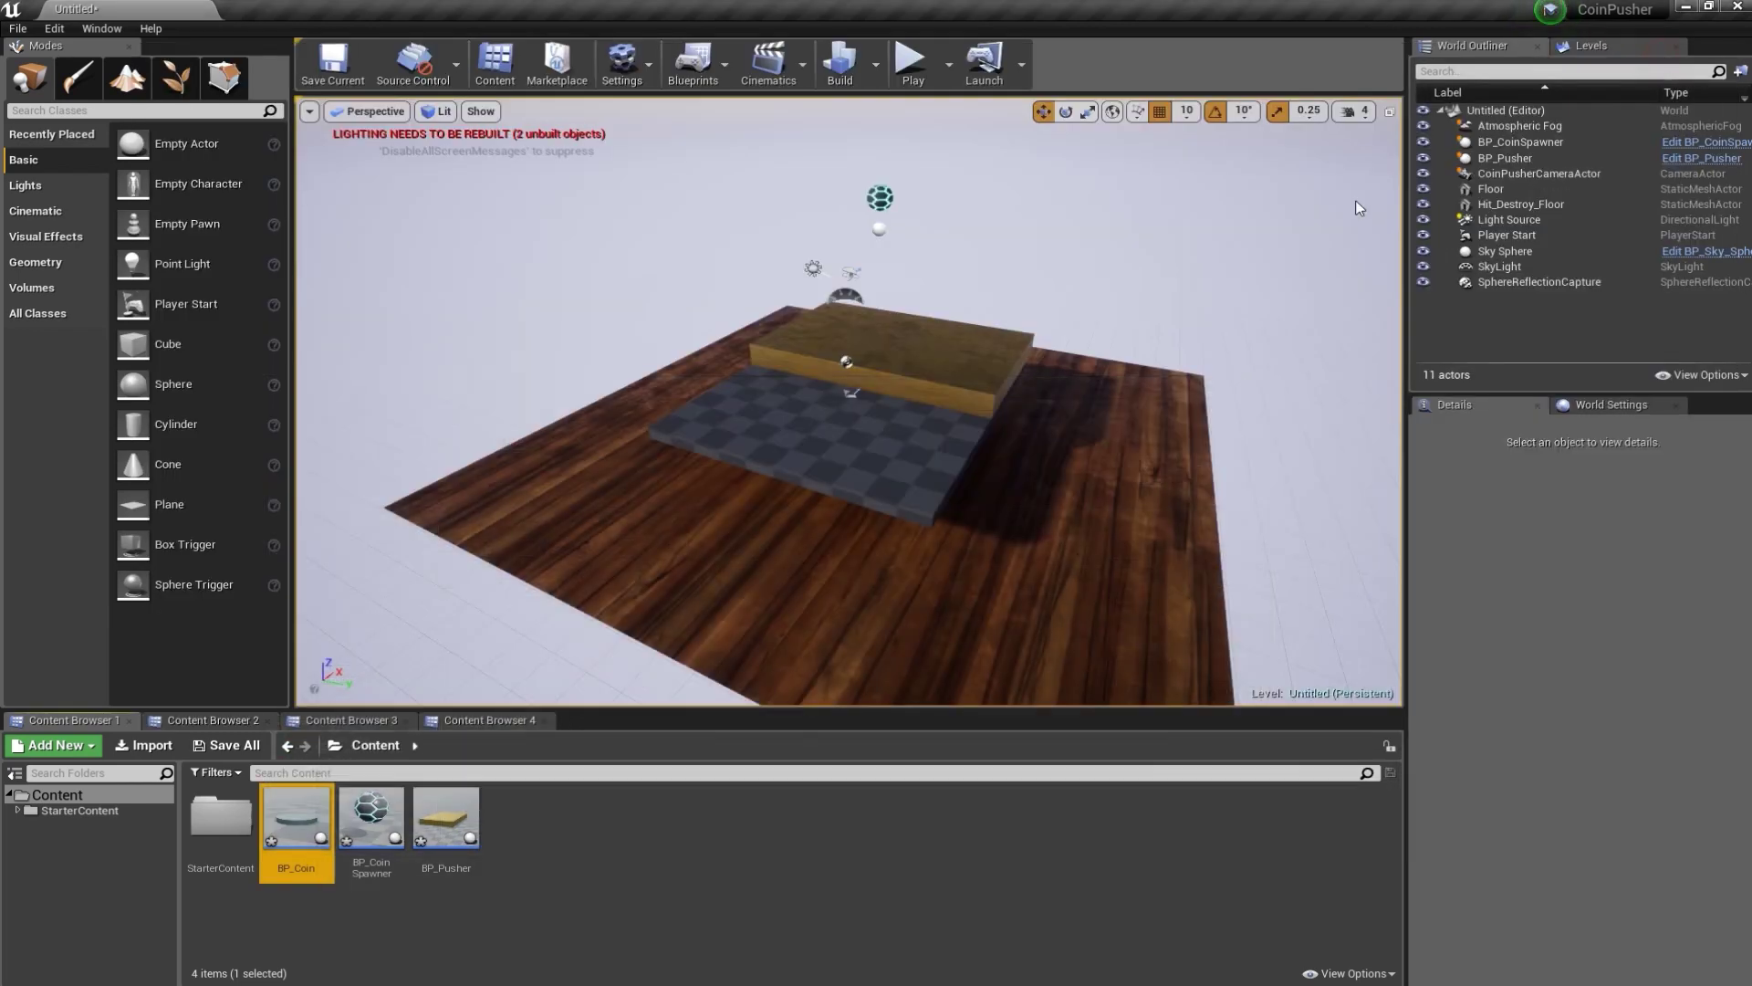
{"action": "left_click", "coordinate": [912, 64]}
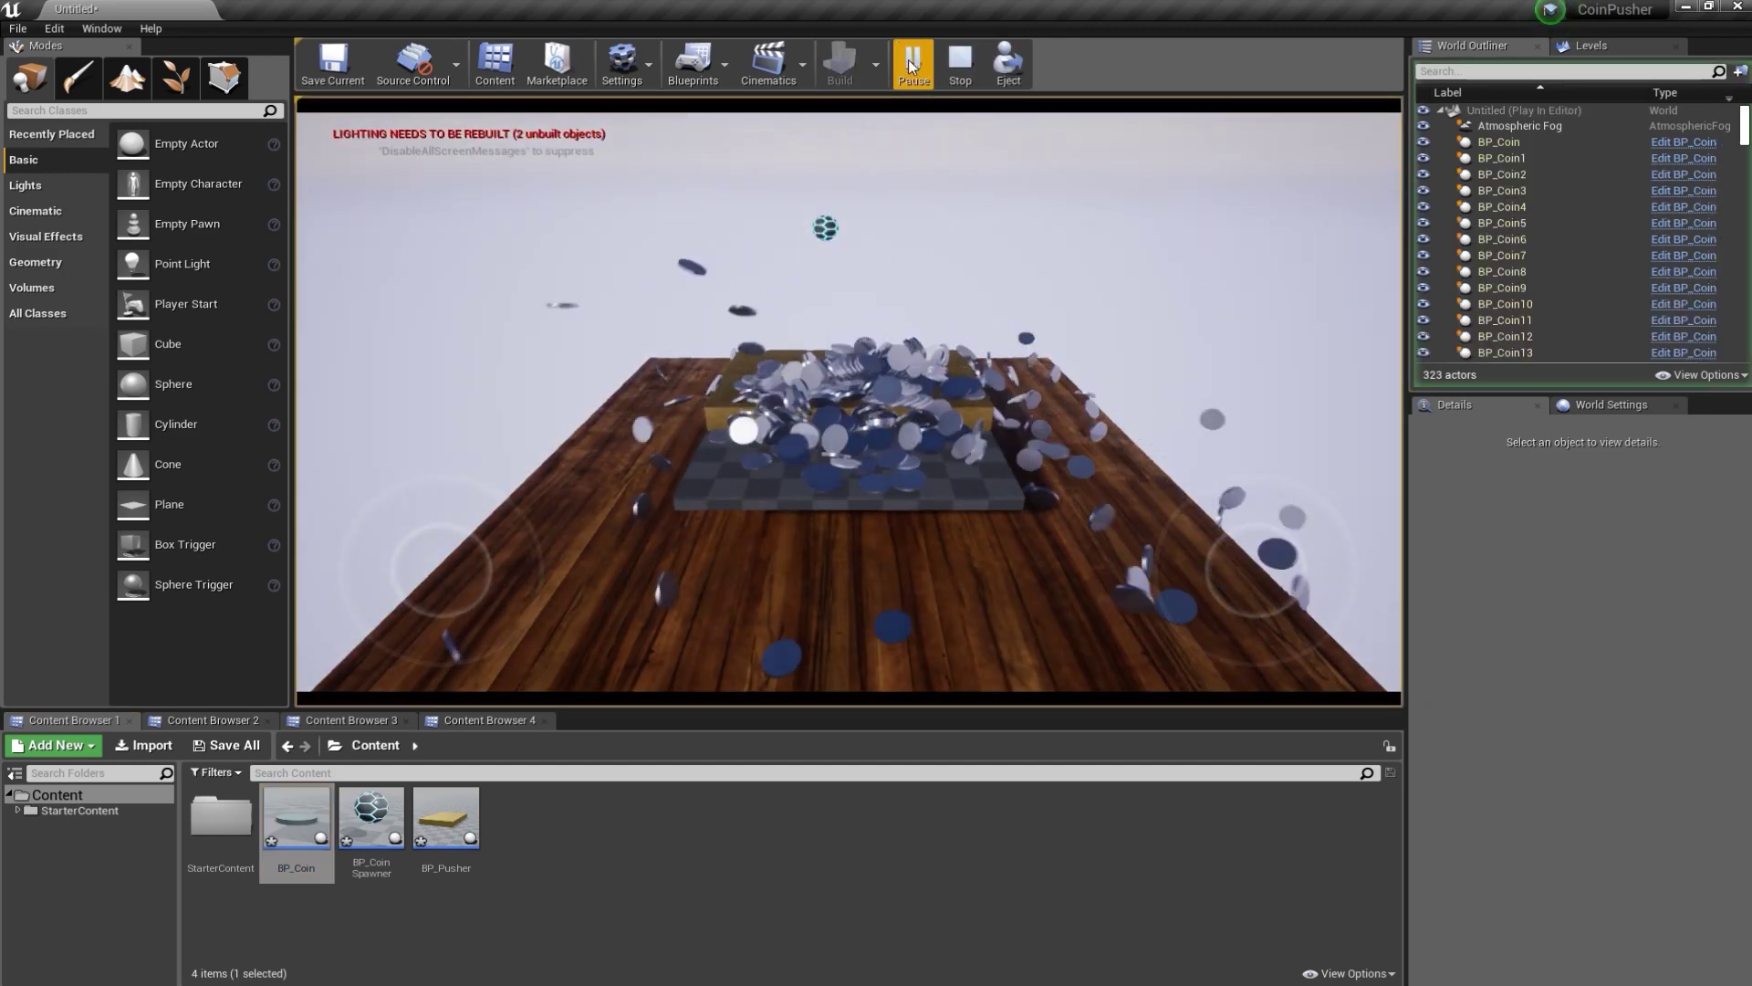
{"action": "left_click", "coordinate": [972, 70]}
{"action": "left_click_drag", "start_coordinate": [928, 385], "coordinate": [1026, 393], "text": "alt"}
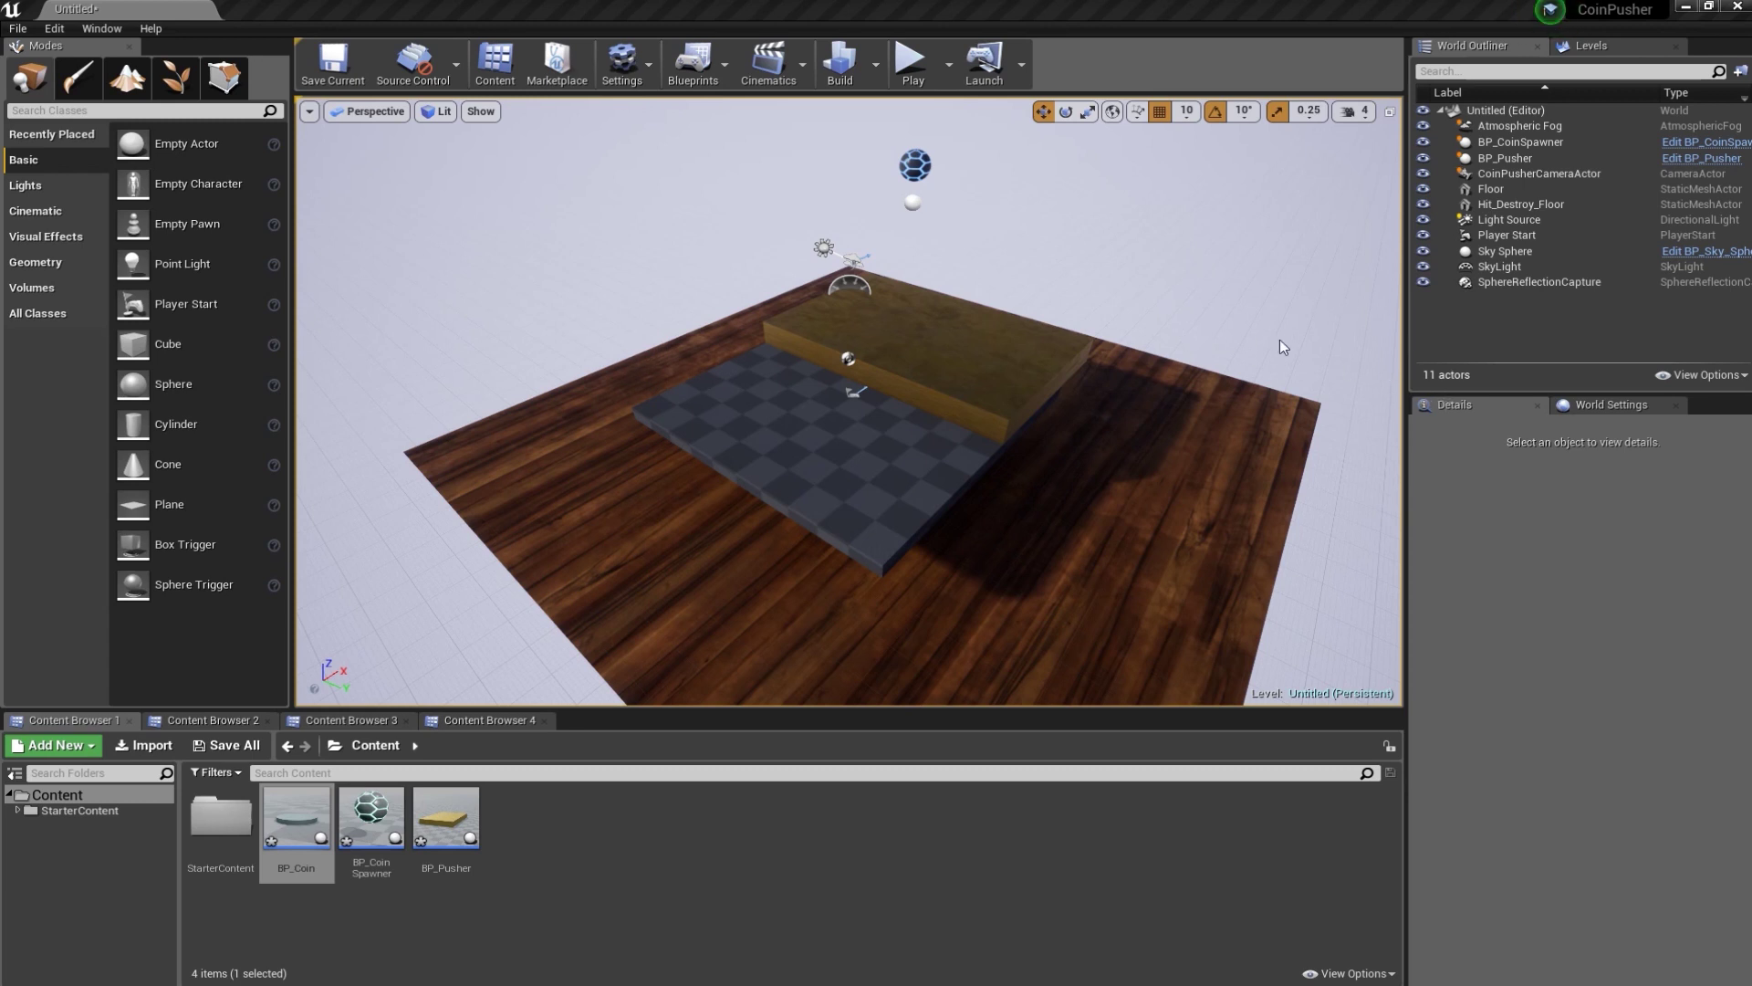
- Enter Location X 741, Y 0, Z 600 for the selected BP_CoinSpawner in Details
{"action": "left_click", "coordinate": [908, 162]}
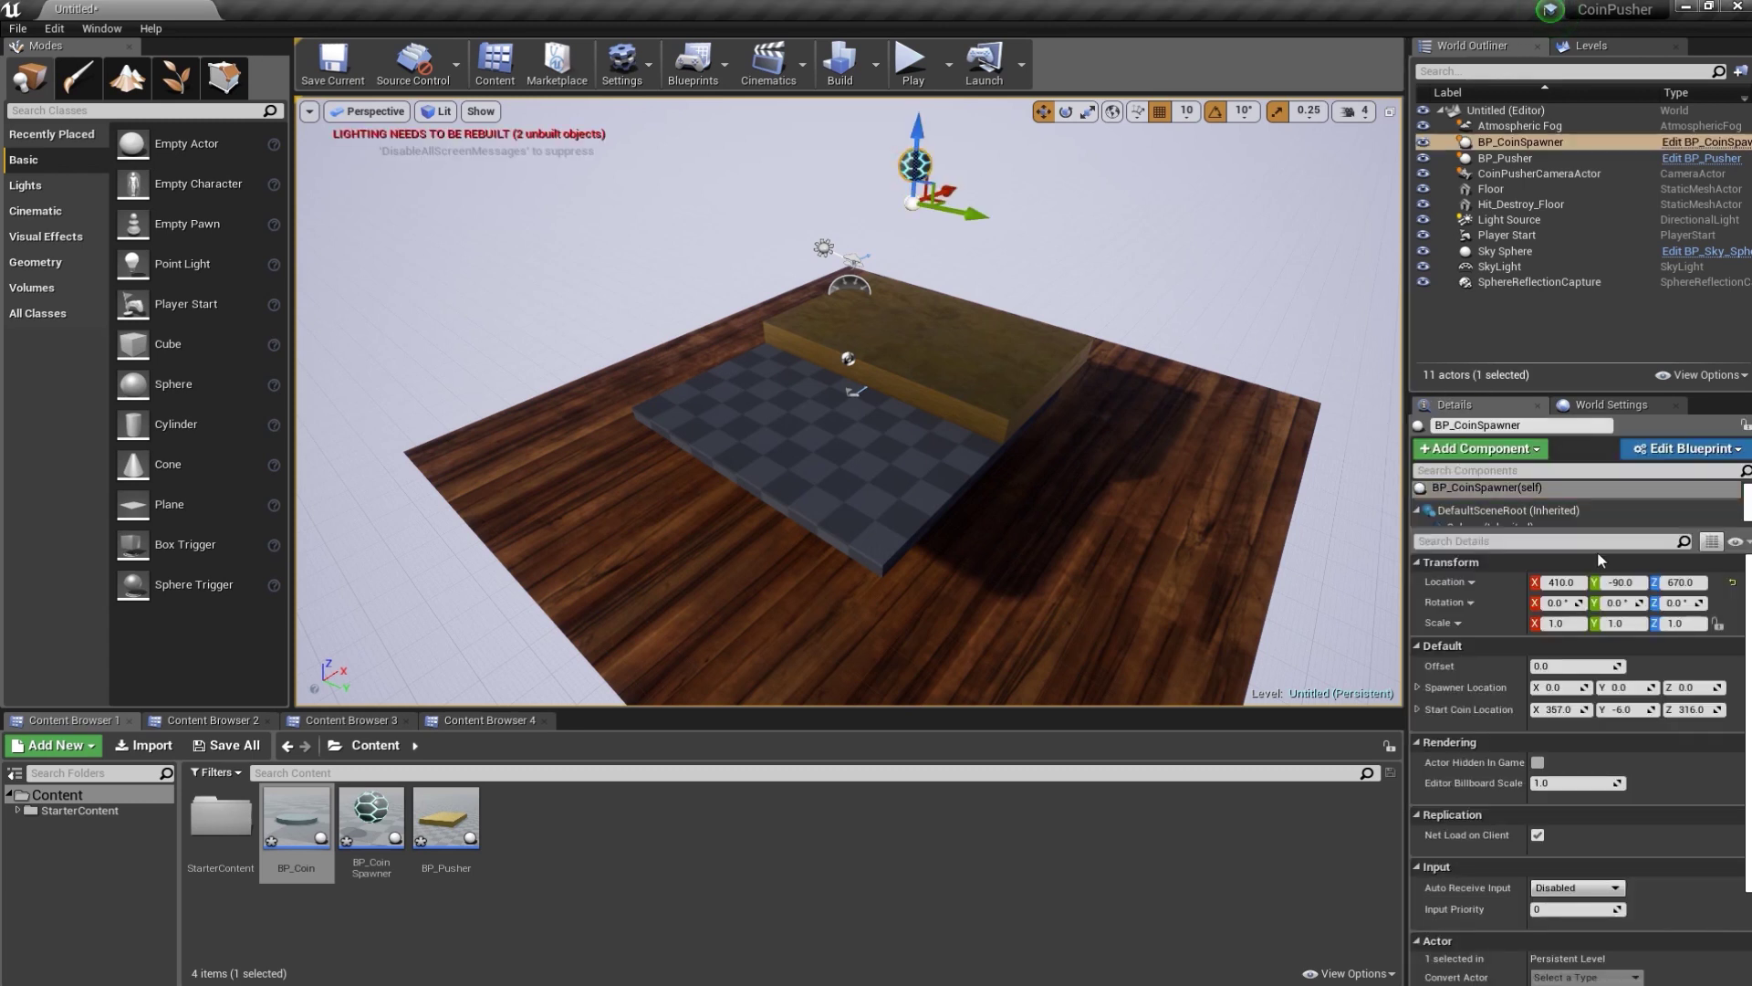
{"action": "left_click", "coordinate": [1562, 582]}
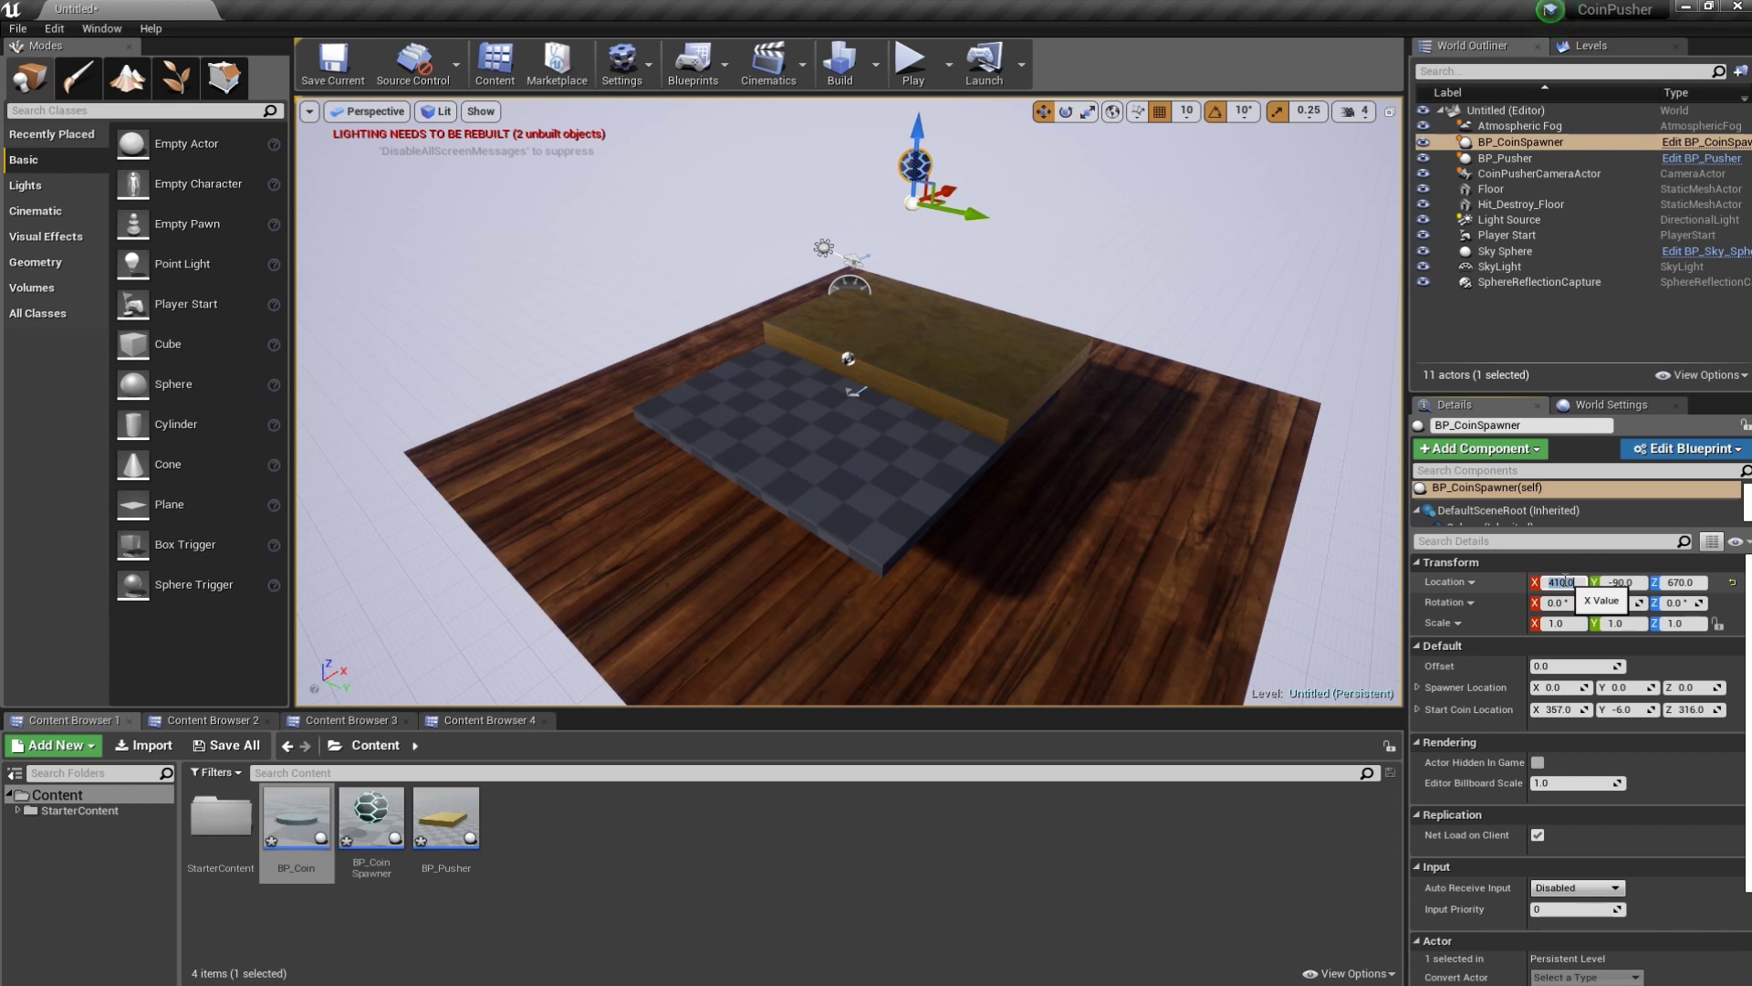
{"action": "type", "text": "741"}
{"action": "key", "text": "Return"}
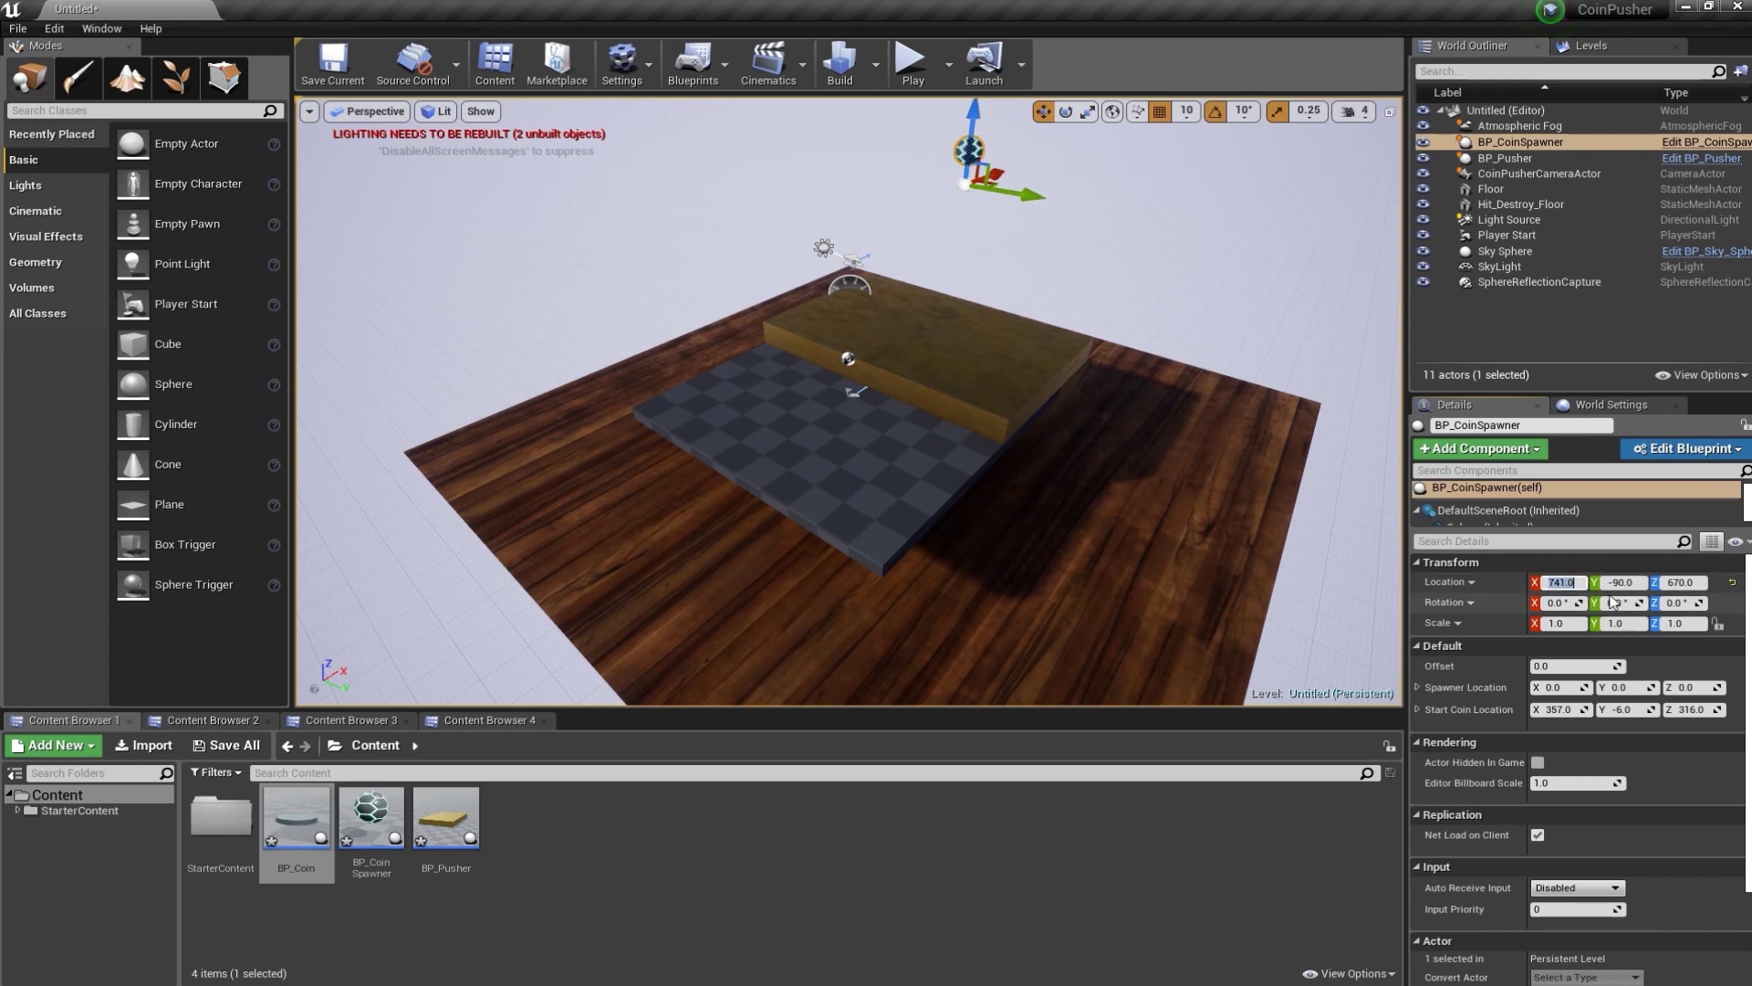
{"action": "left_click", "coordinate": [1621, 583]}
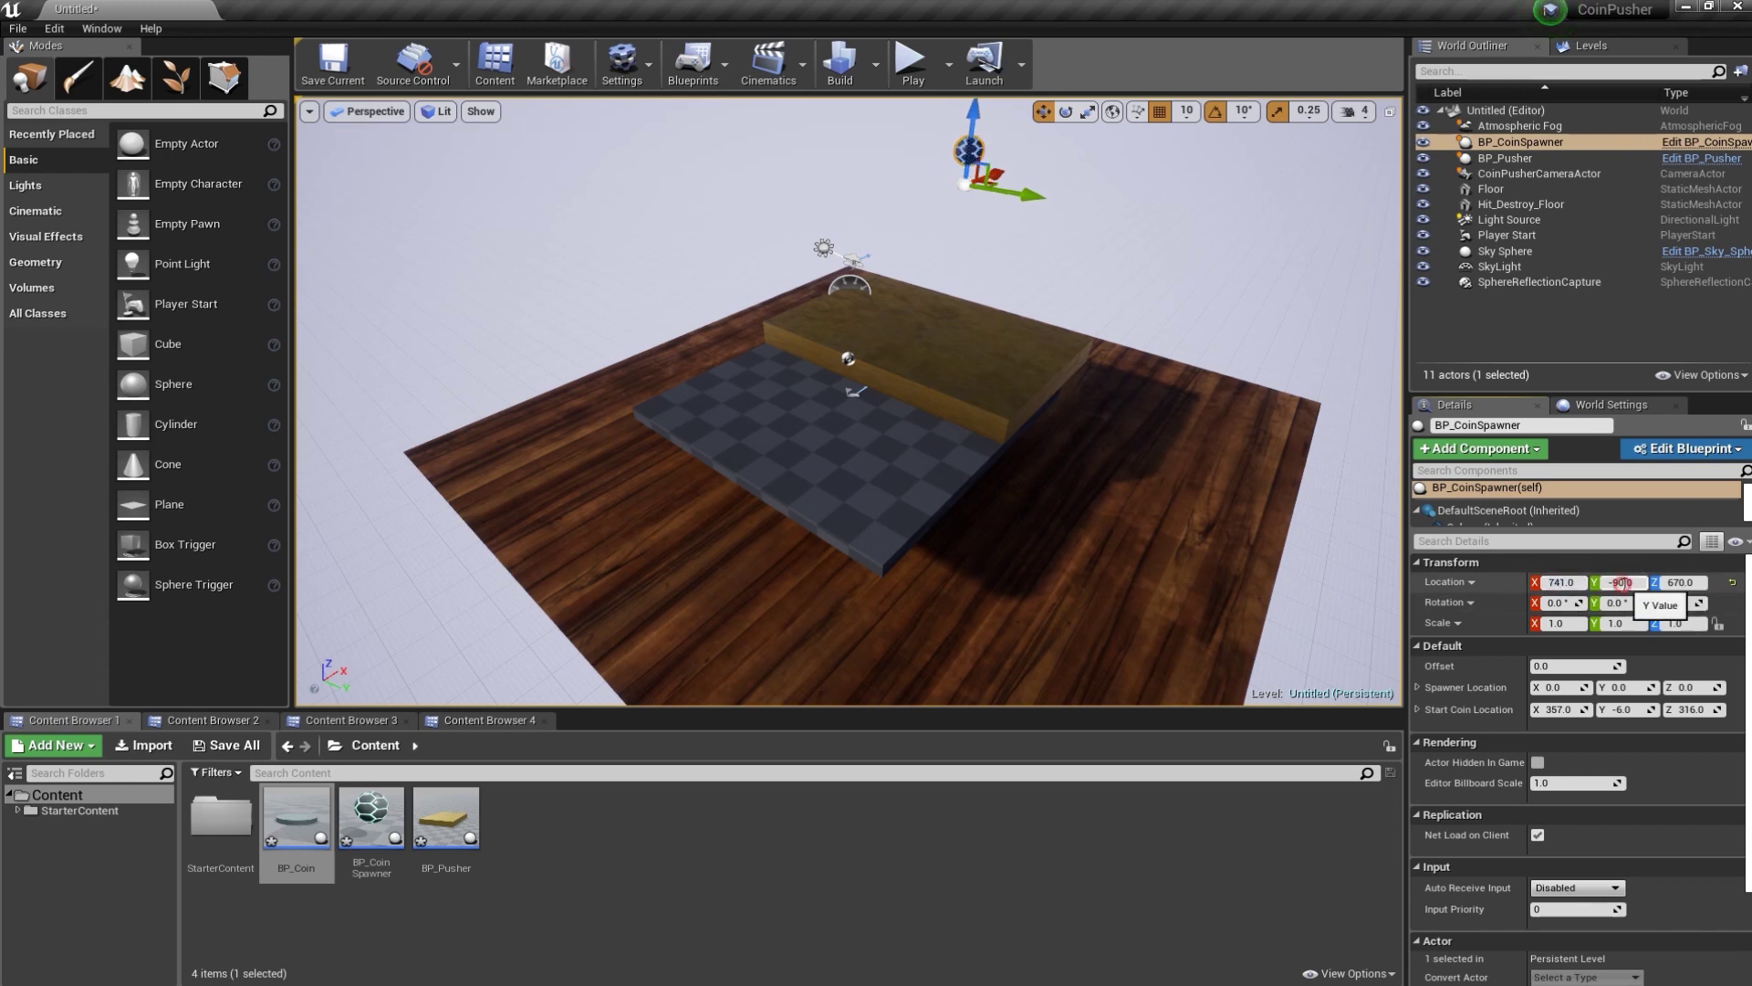
{"action": "type", "text": "0"}
{"action": "key", "text": "Return"}
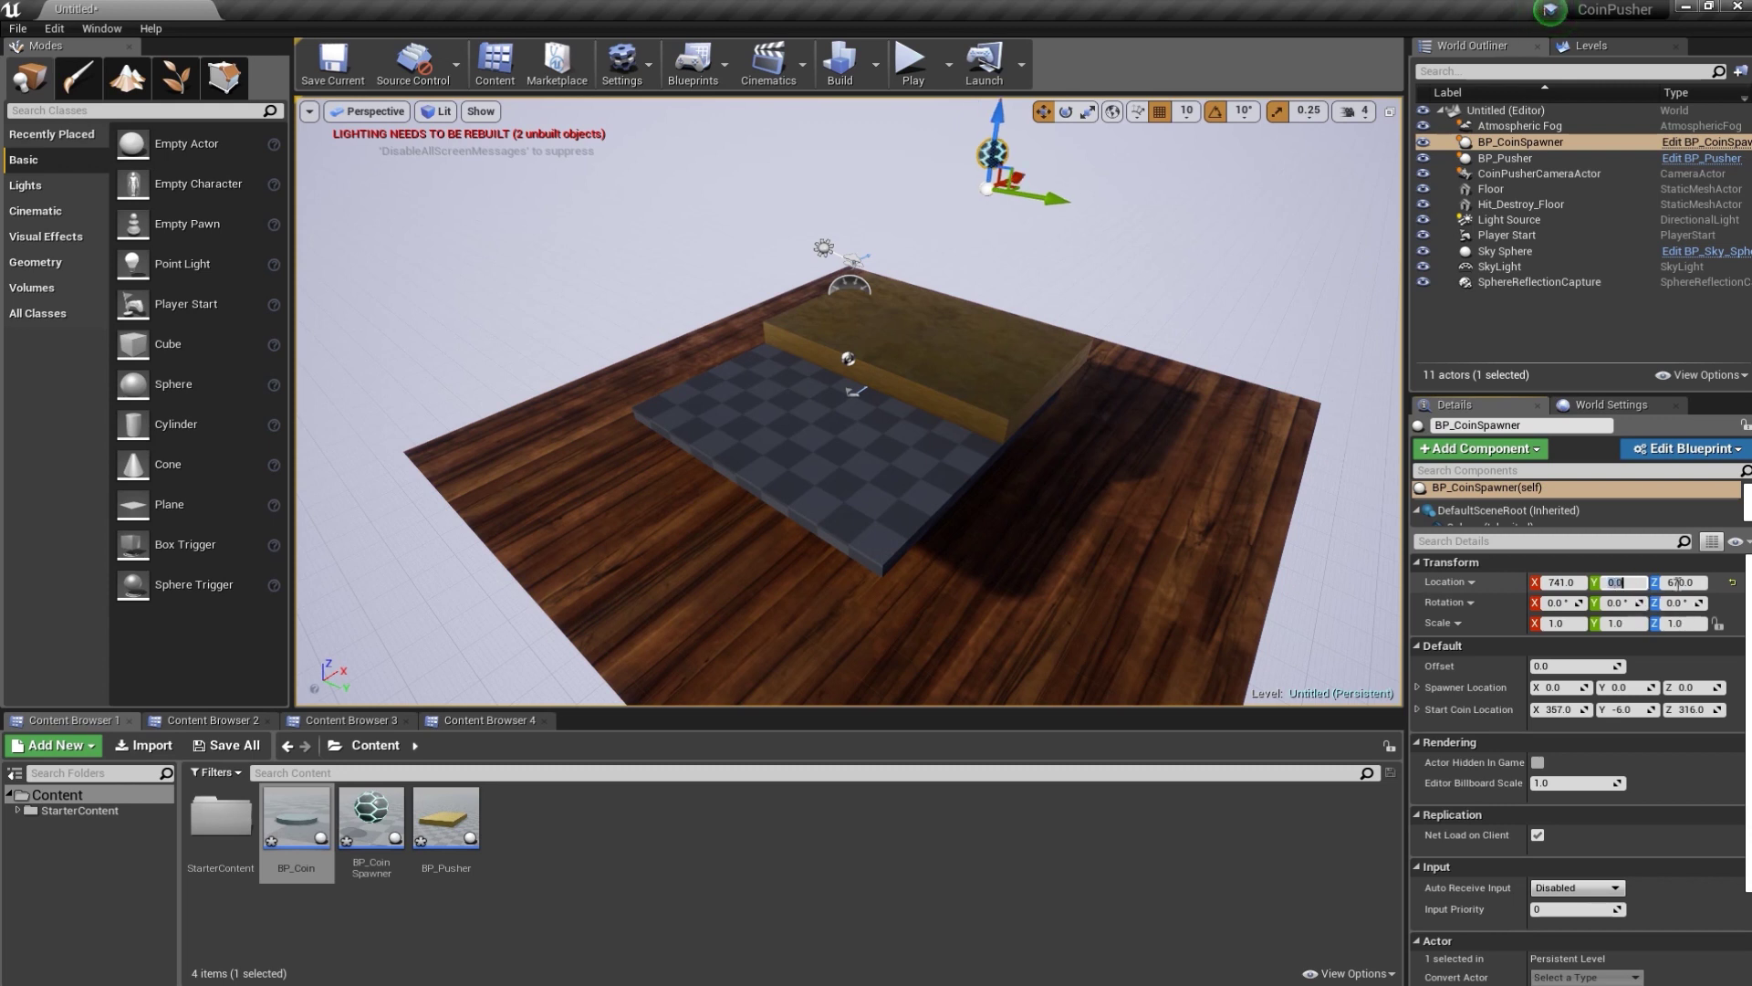
{"action": "left_click", "coordinate": [1681, 582]}
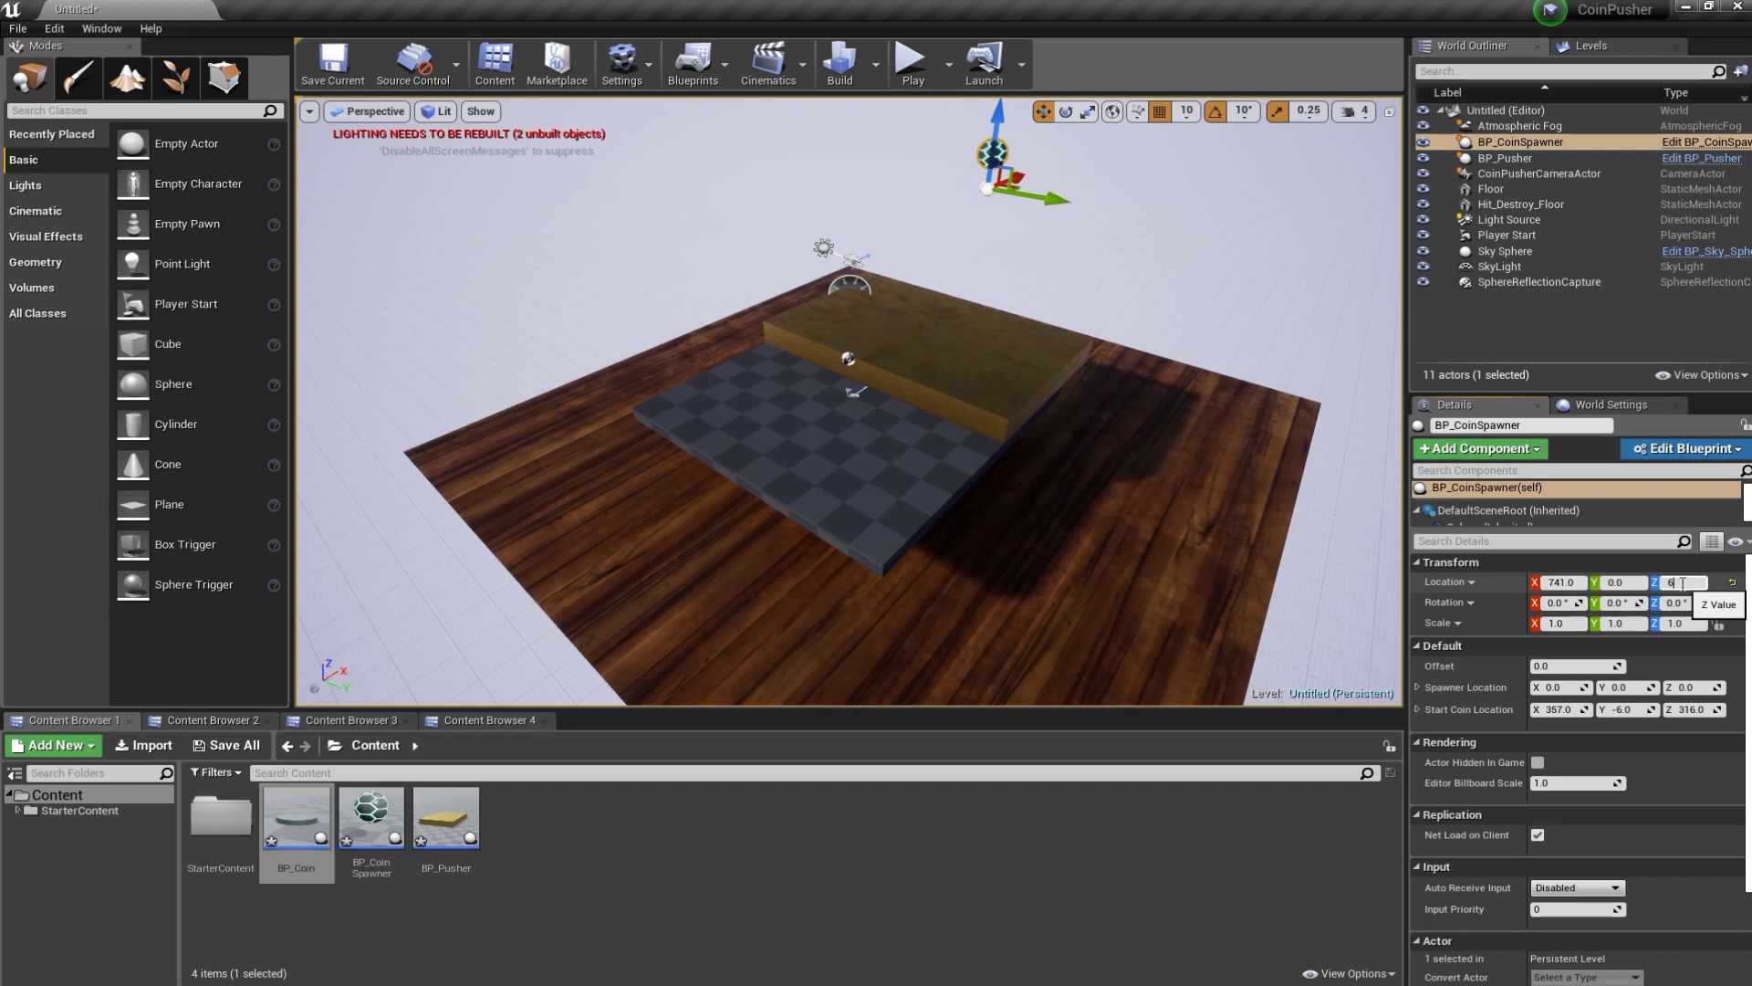
{"action": "type", "text": "00"}
{"action": "key", "text": "Return"}
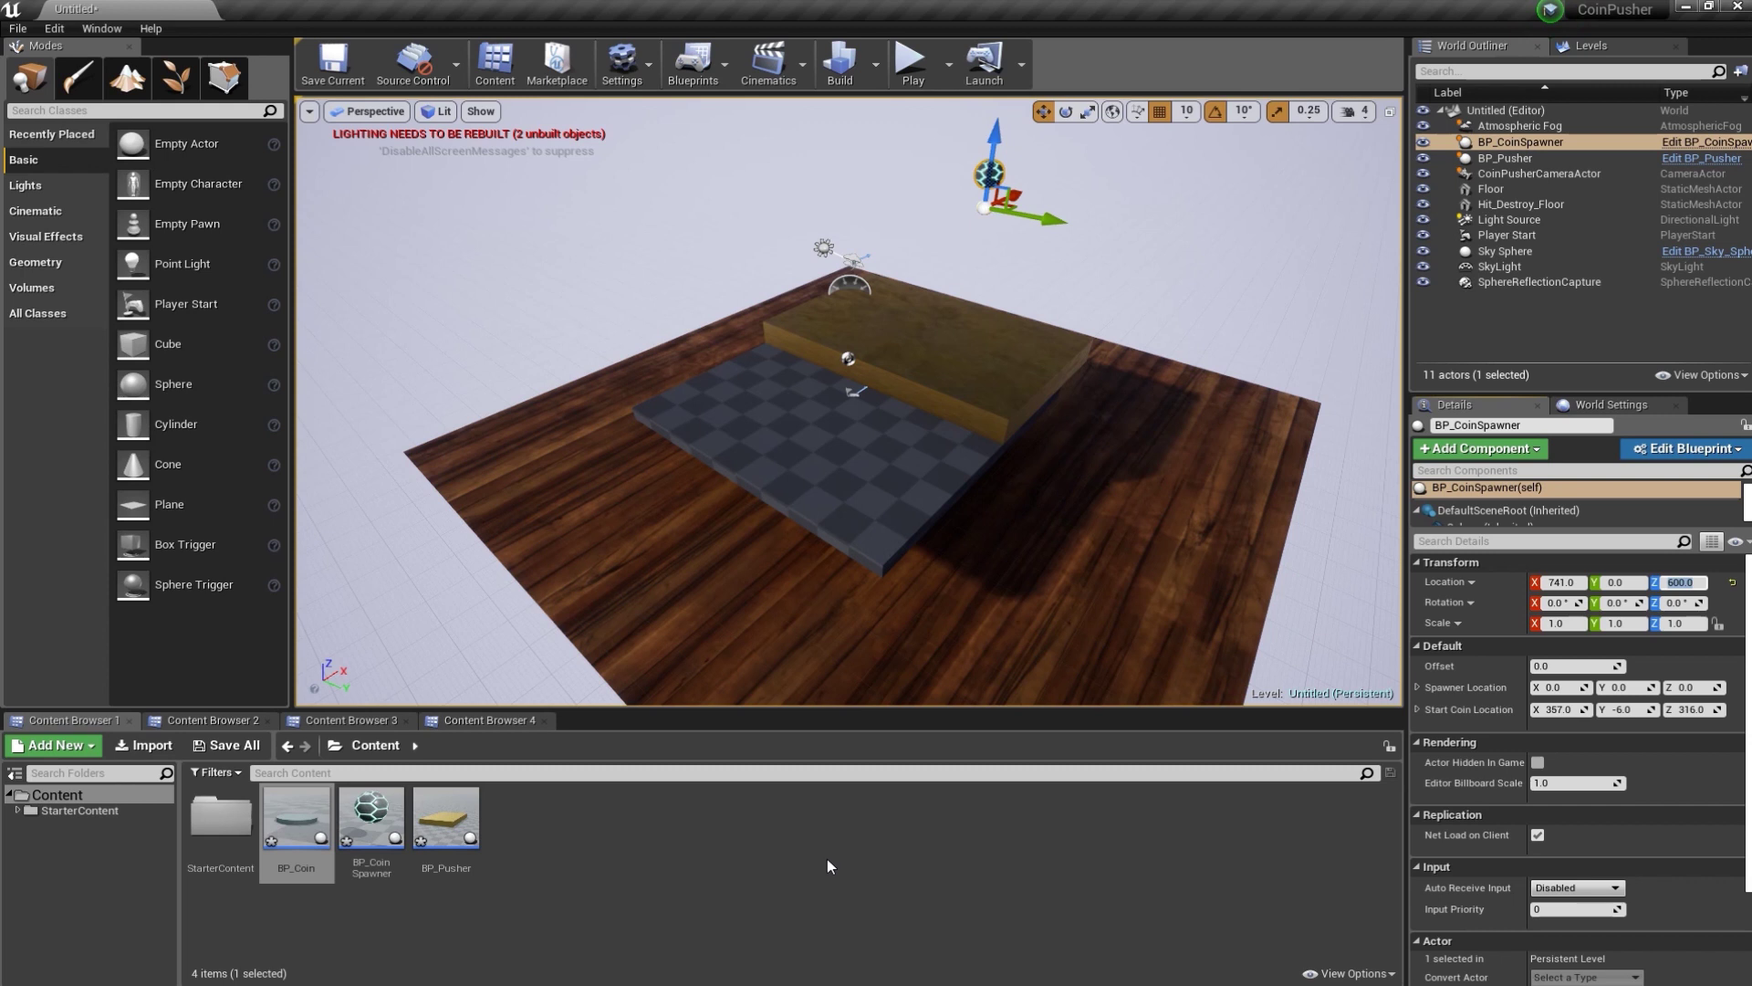
{"action": "left_click", "coordinate": [592, 839]}
{"action": "right_click", "coordinate": [535, 823]}
- Create a PhysicalMaterial asset from Physics > Physical Material and name it PhysicM
{"action": "mouse_move", "coordinate": [554, 790]}
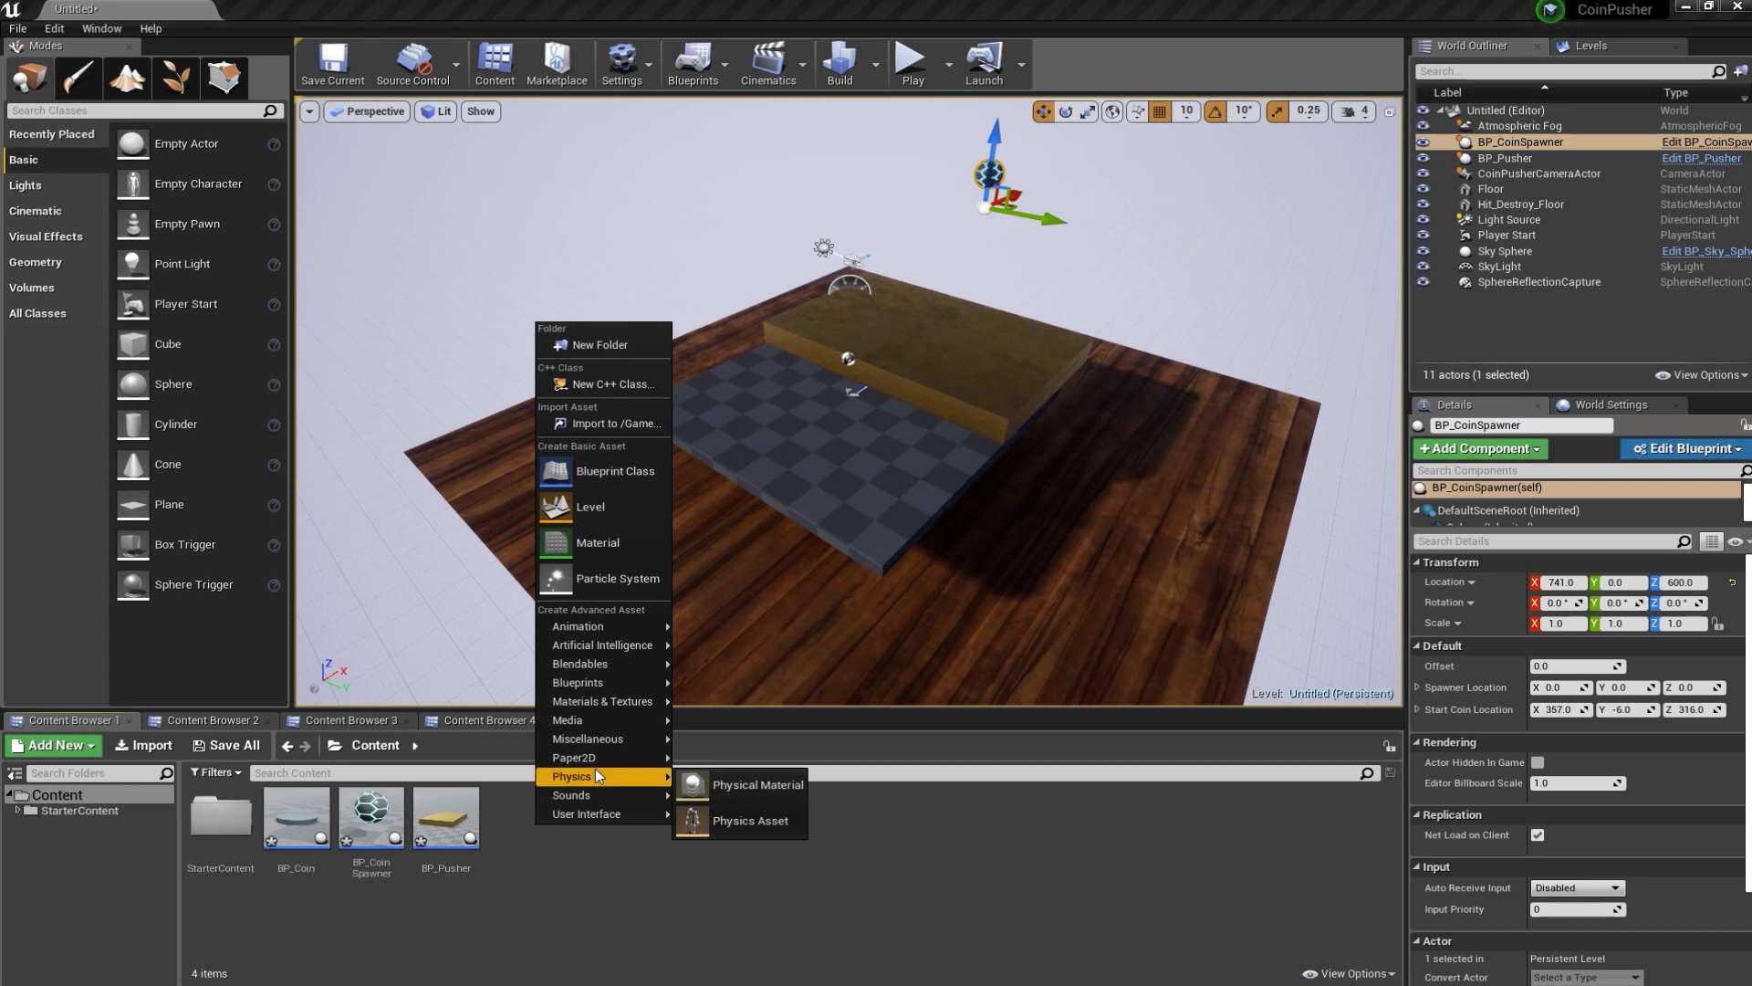
{"action": "left_click", "coordinate": [744, 785]}
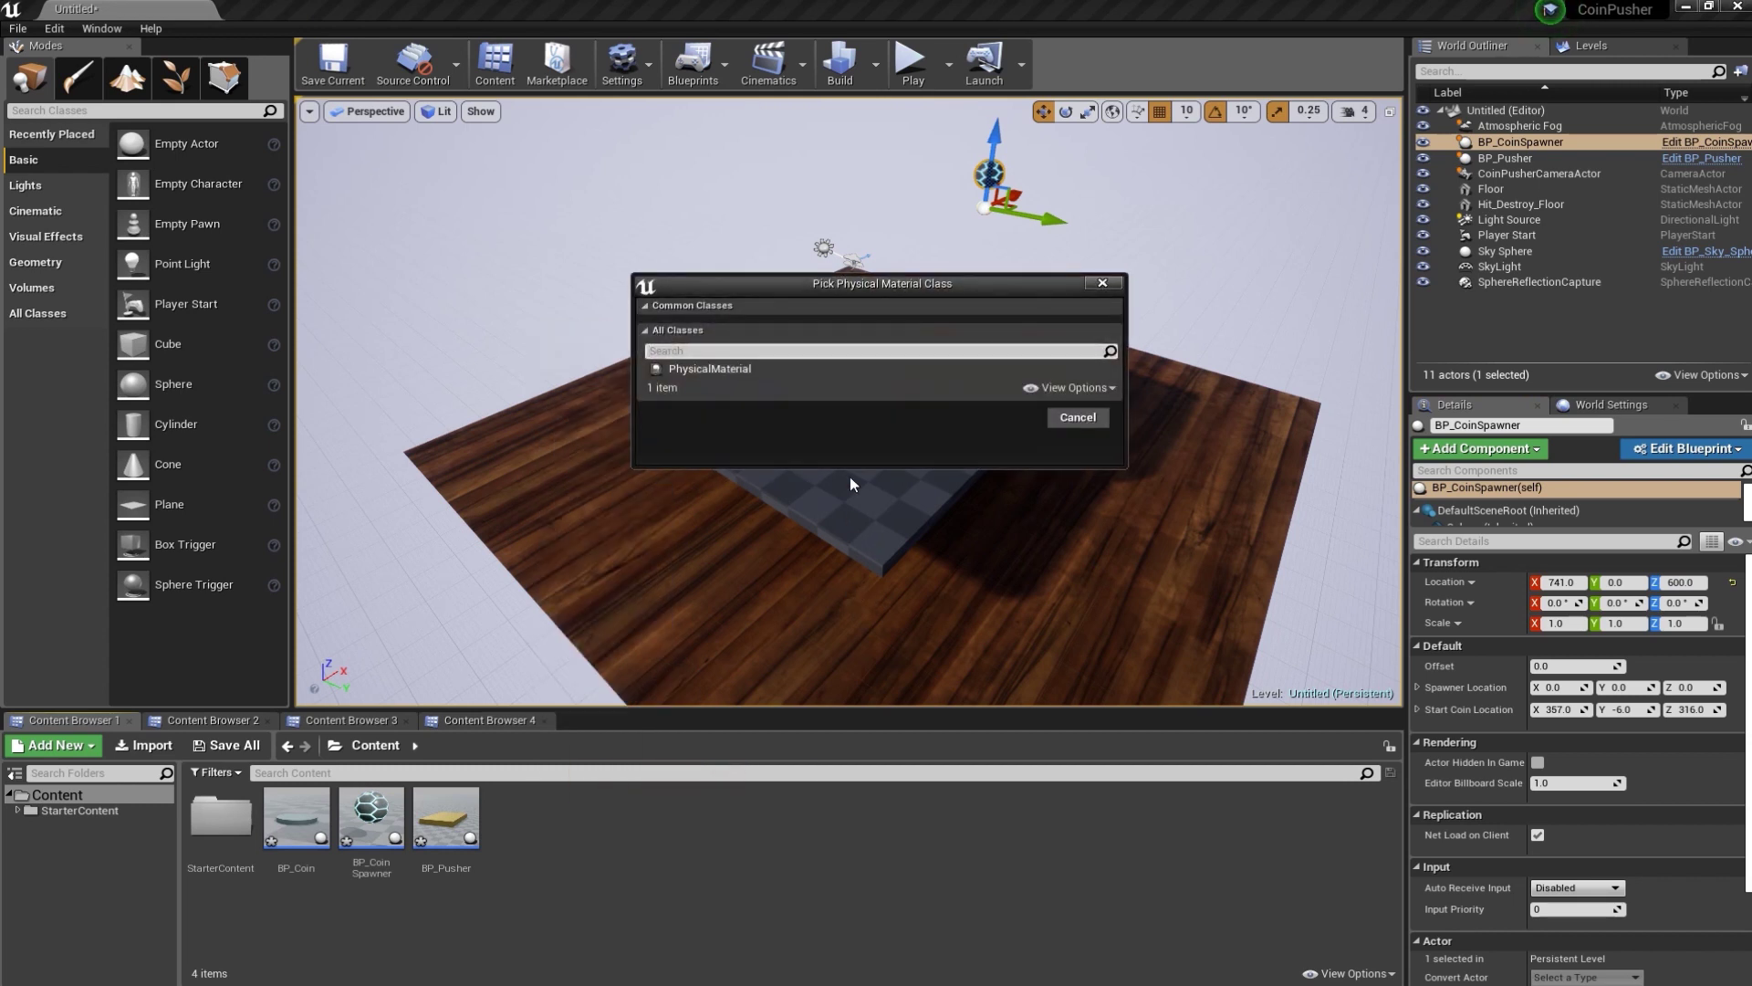
{"action": "left_click", "coordinate": [721, 368]}
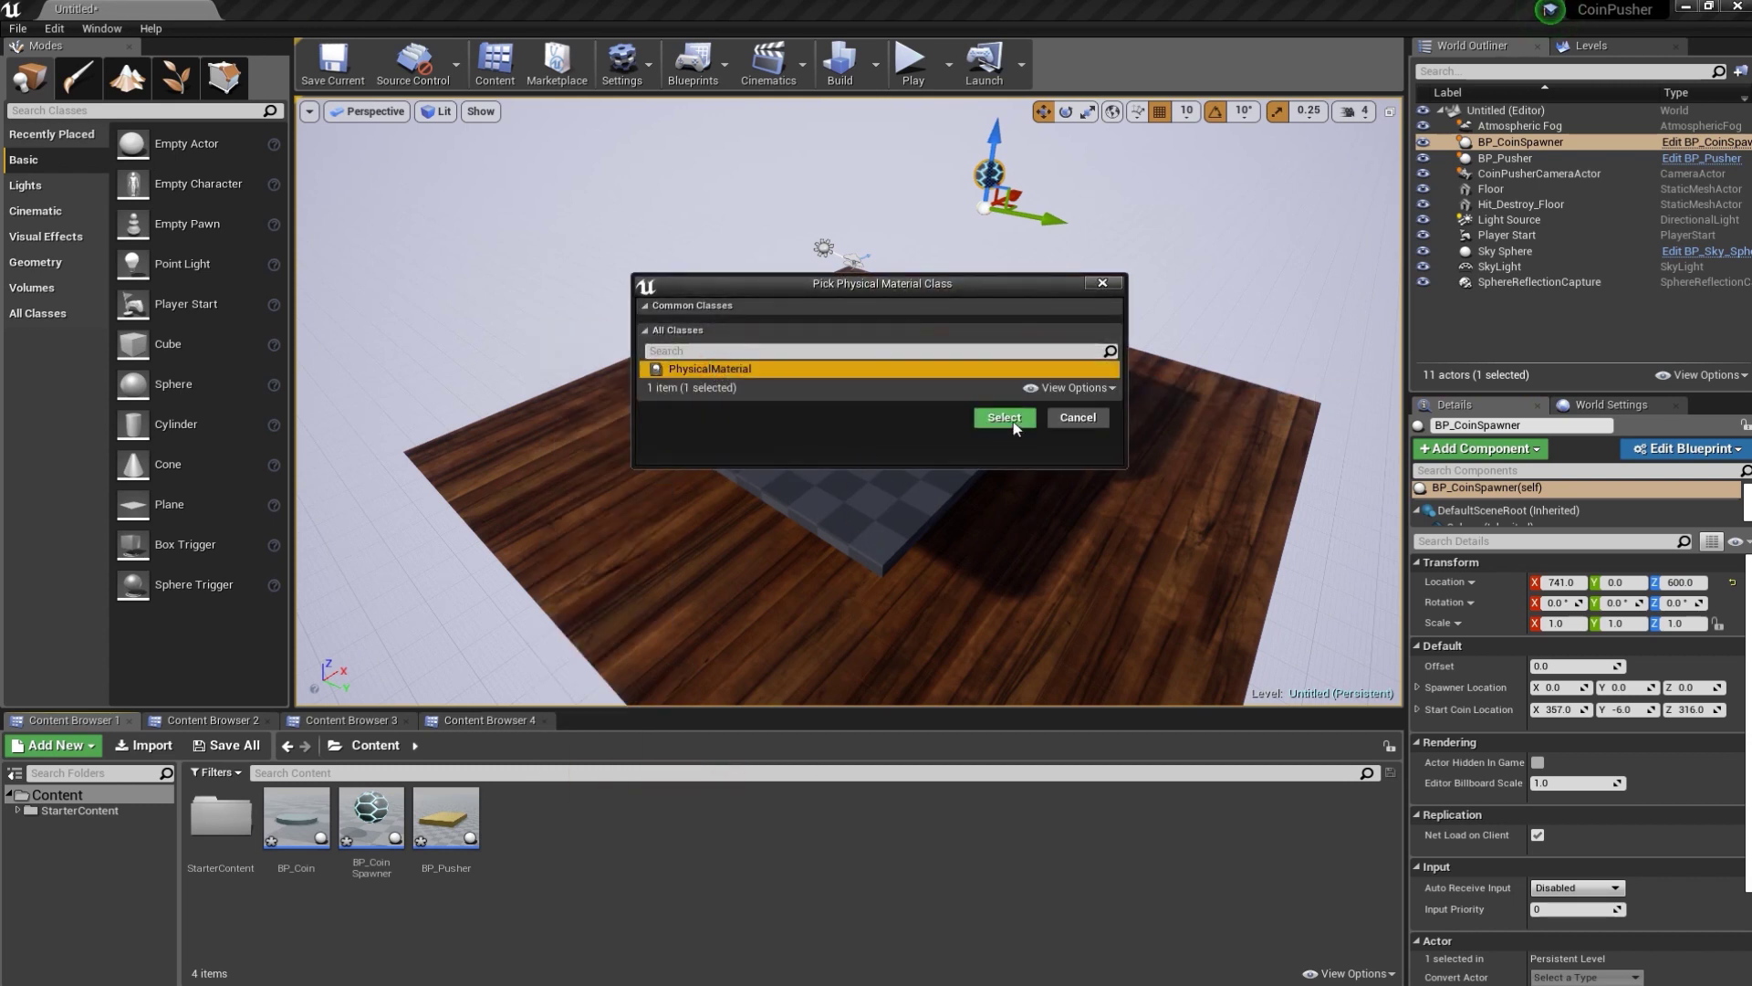
{"action": "left_click", "coordinate": [1008, 420]}
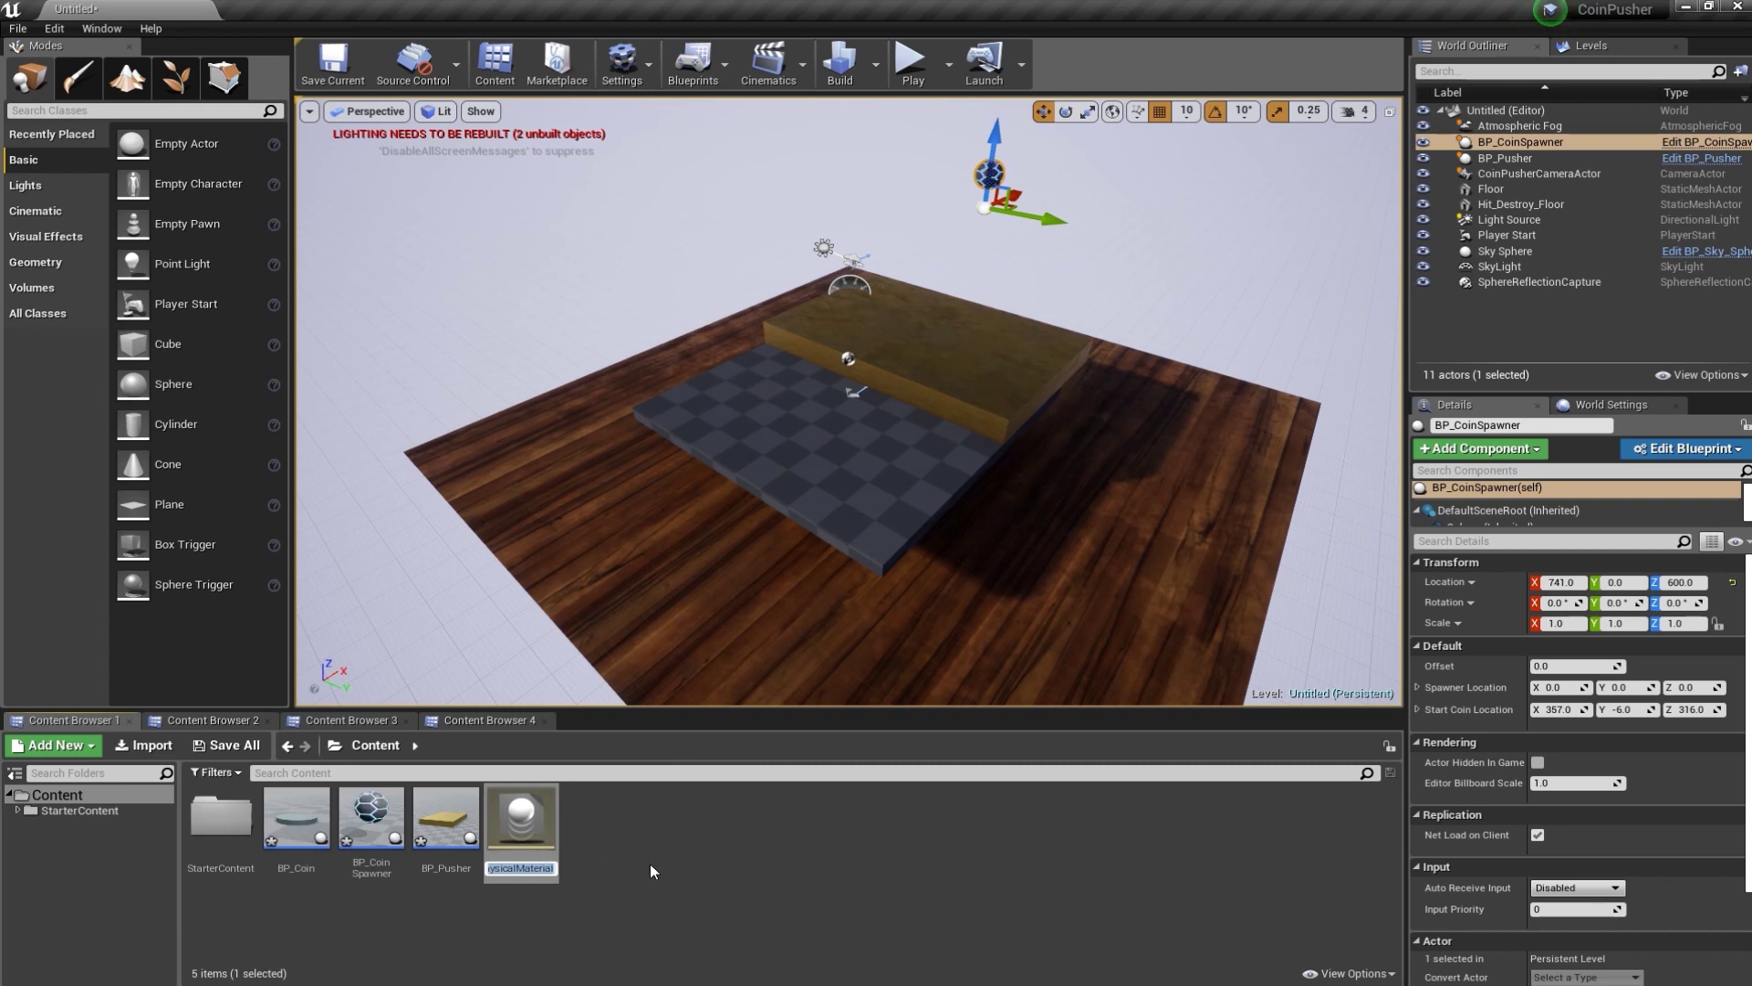
{"action": "type", "text": "P"}
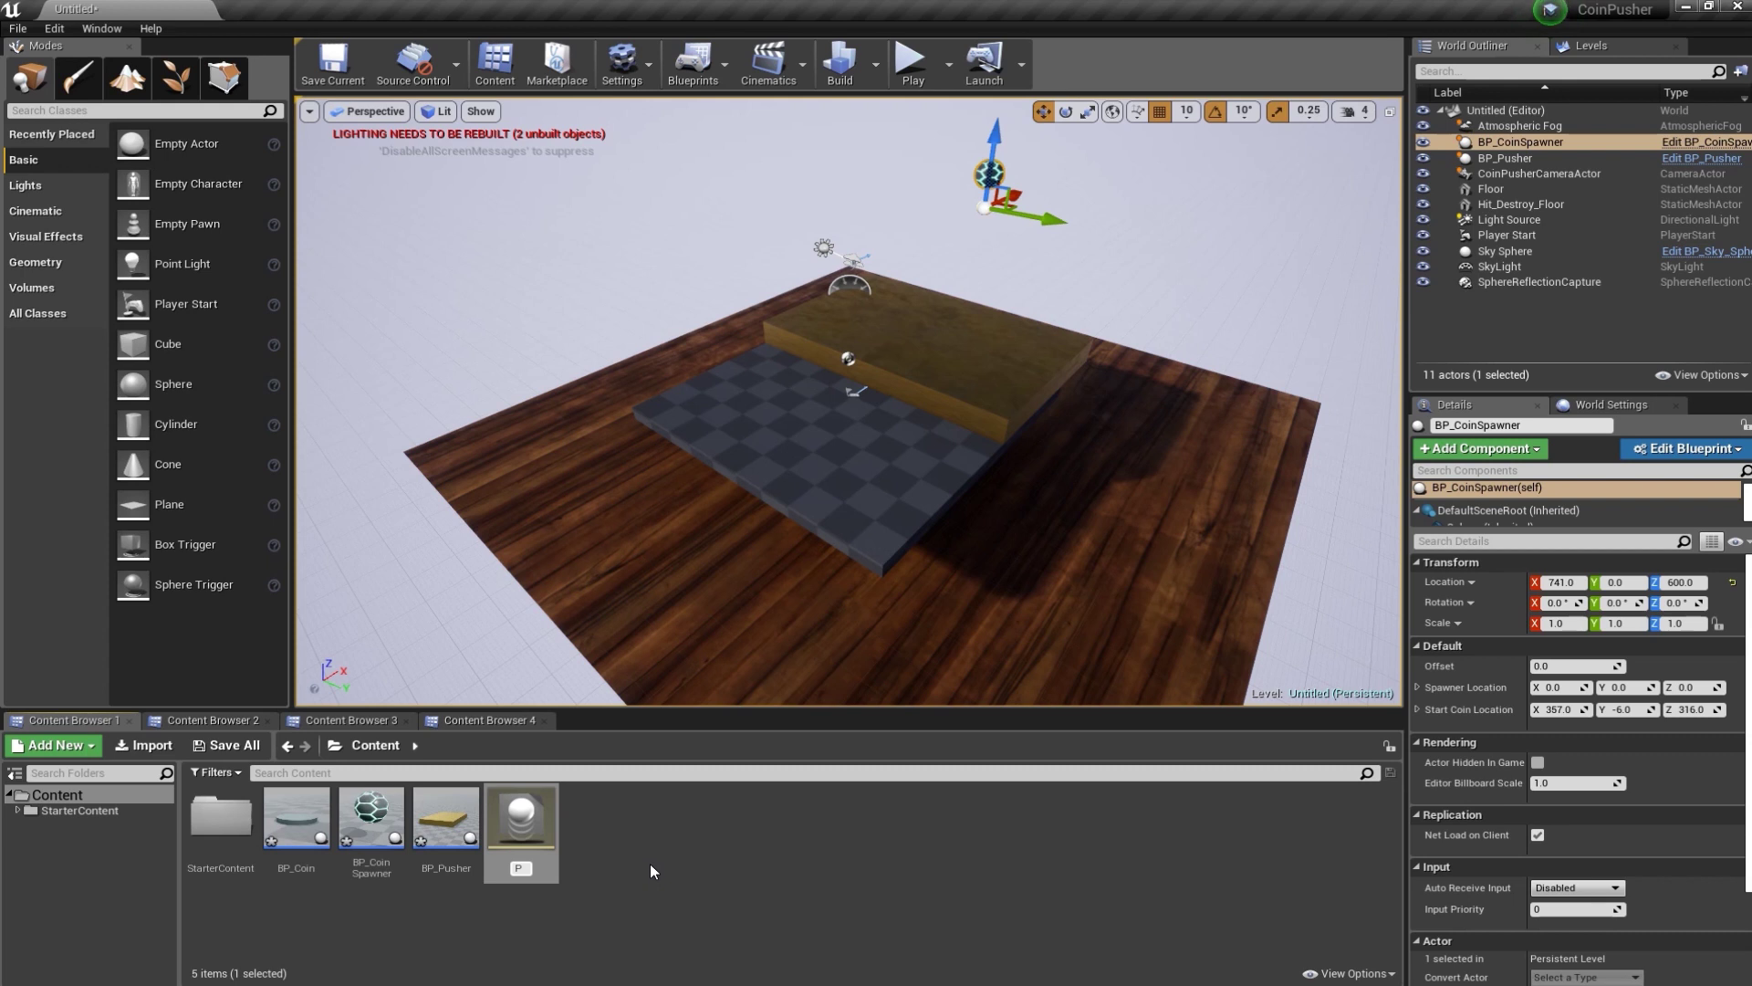
{"action": "type", "text": "hysic"}
{"action": "type", "text": "M_Coin"}
{"action": "key", "text": "BackSpace"}
{"action": "key", "text": "BackSpace"}
{"action": "key", "text": "BackSpace"}
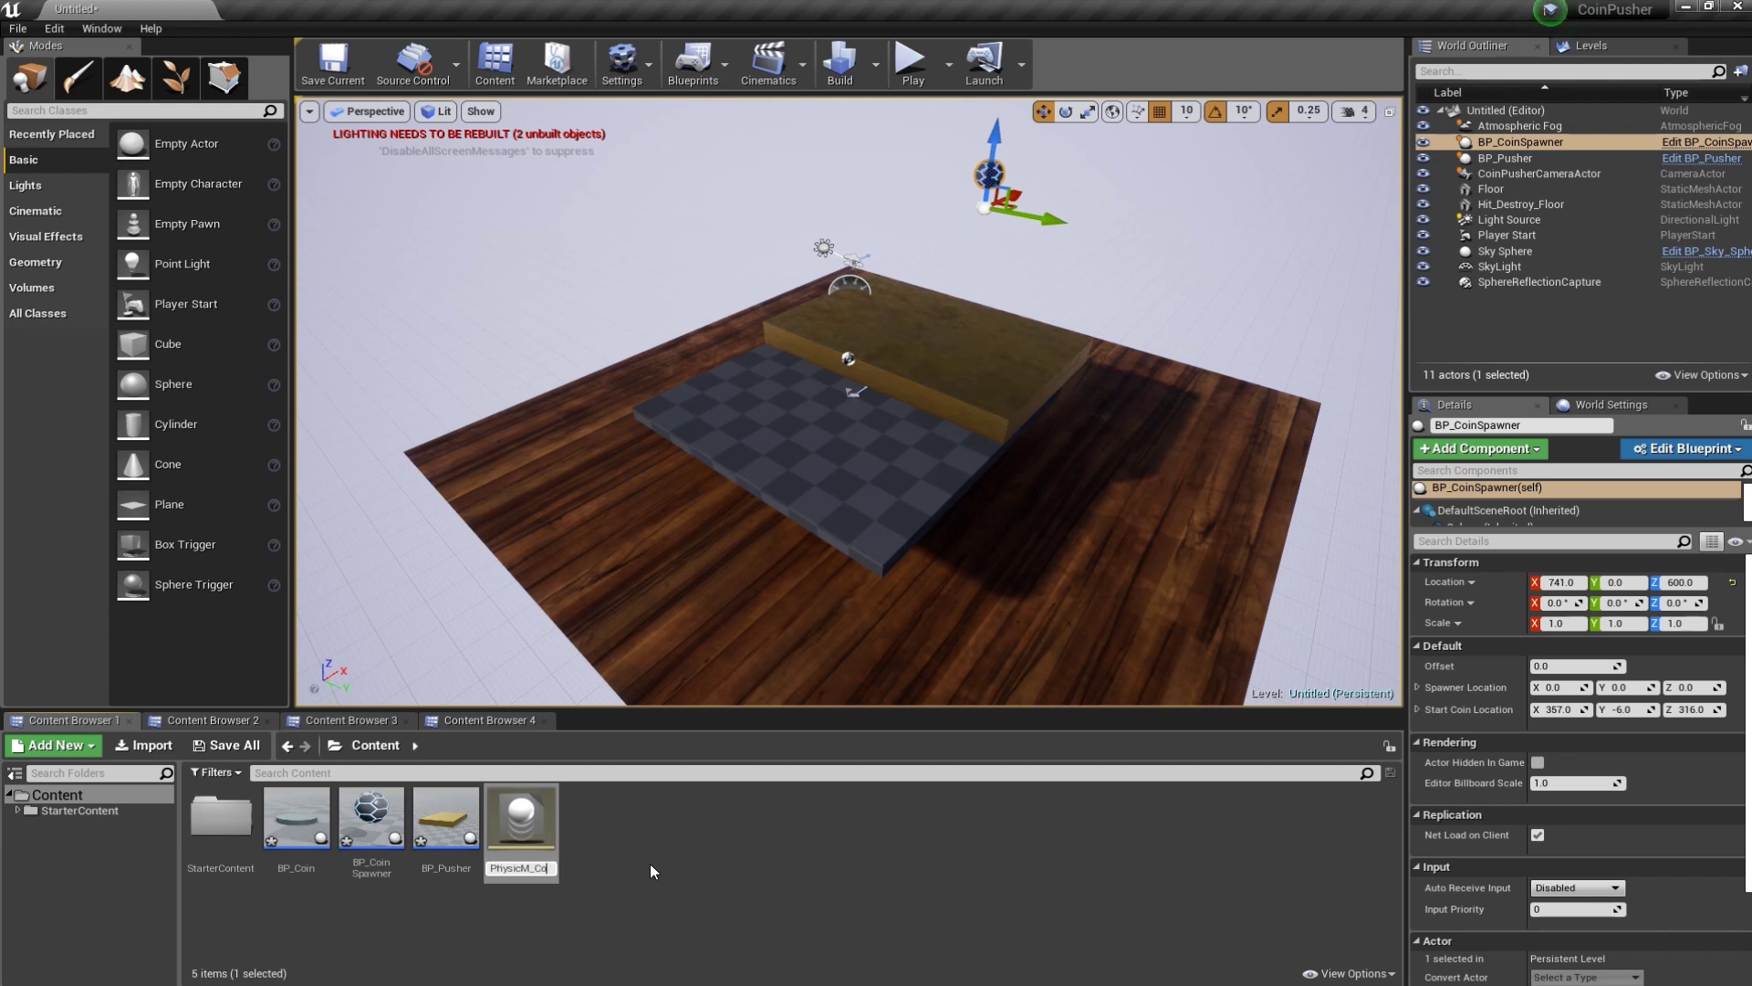
{"action": "key", "text": "BackSpace"}
{"action": "key", "text": "BackSpace"}
{"action": "key", "text": "Return"}
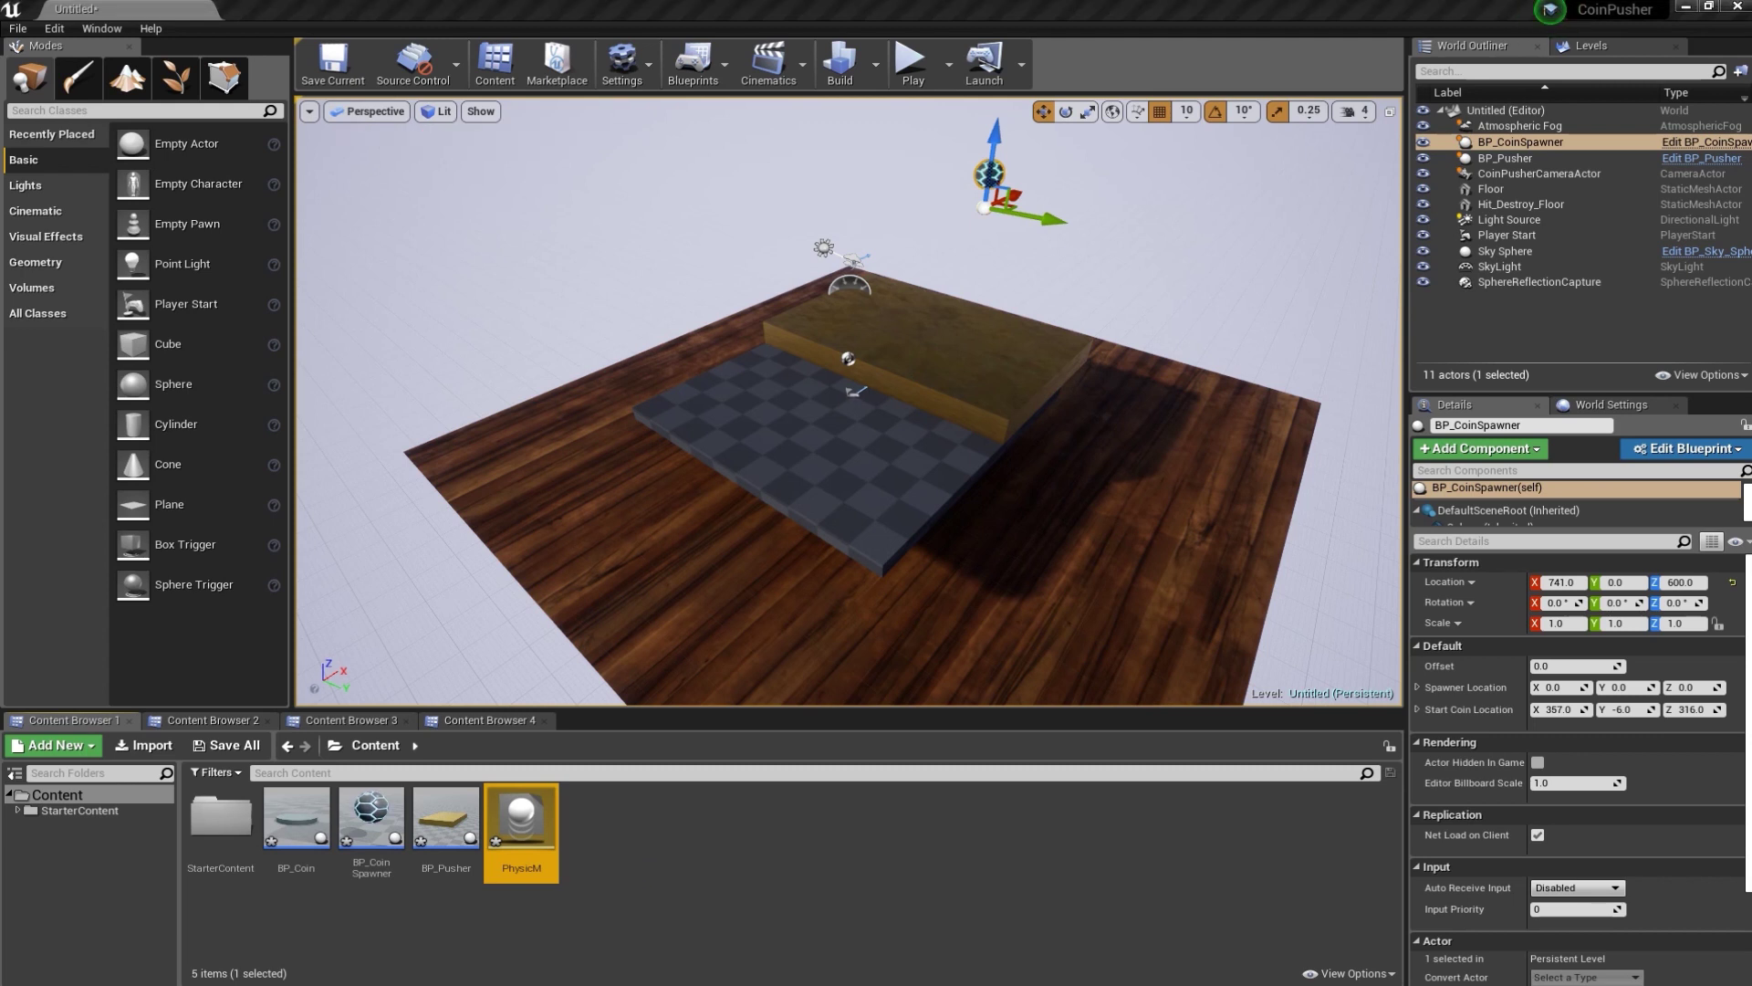
- Set PhysicM's Friction to 0.03 and close its editor
{"action": "double_click", "coordinate": [515, 810]}
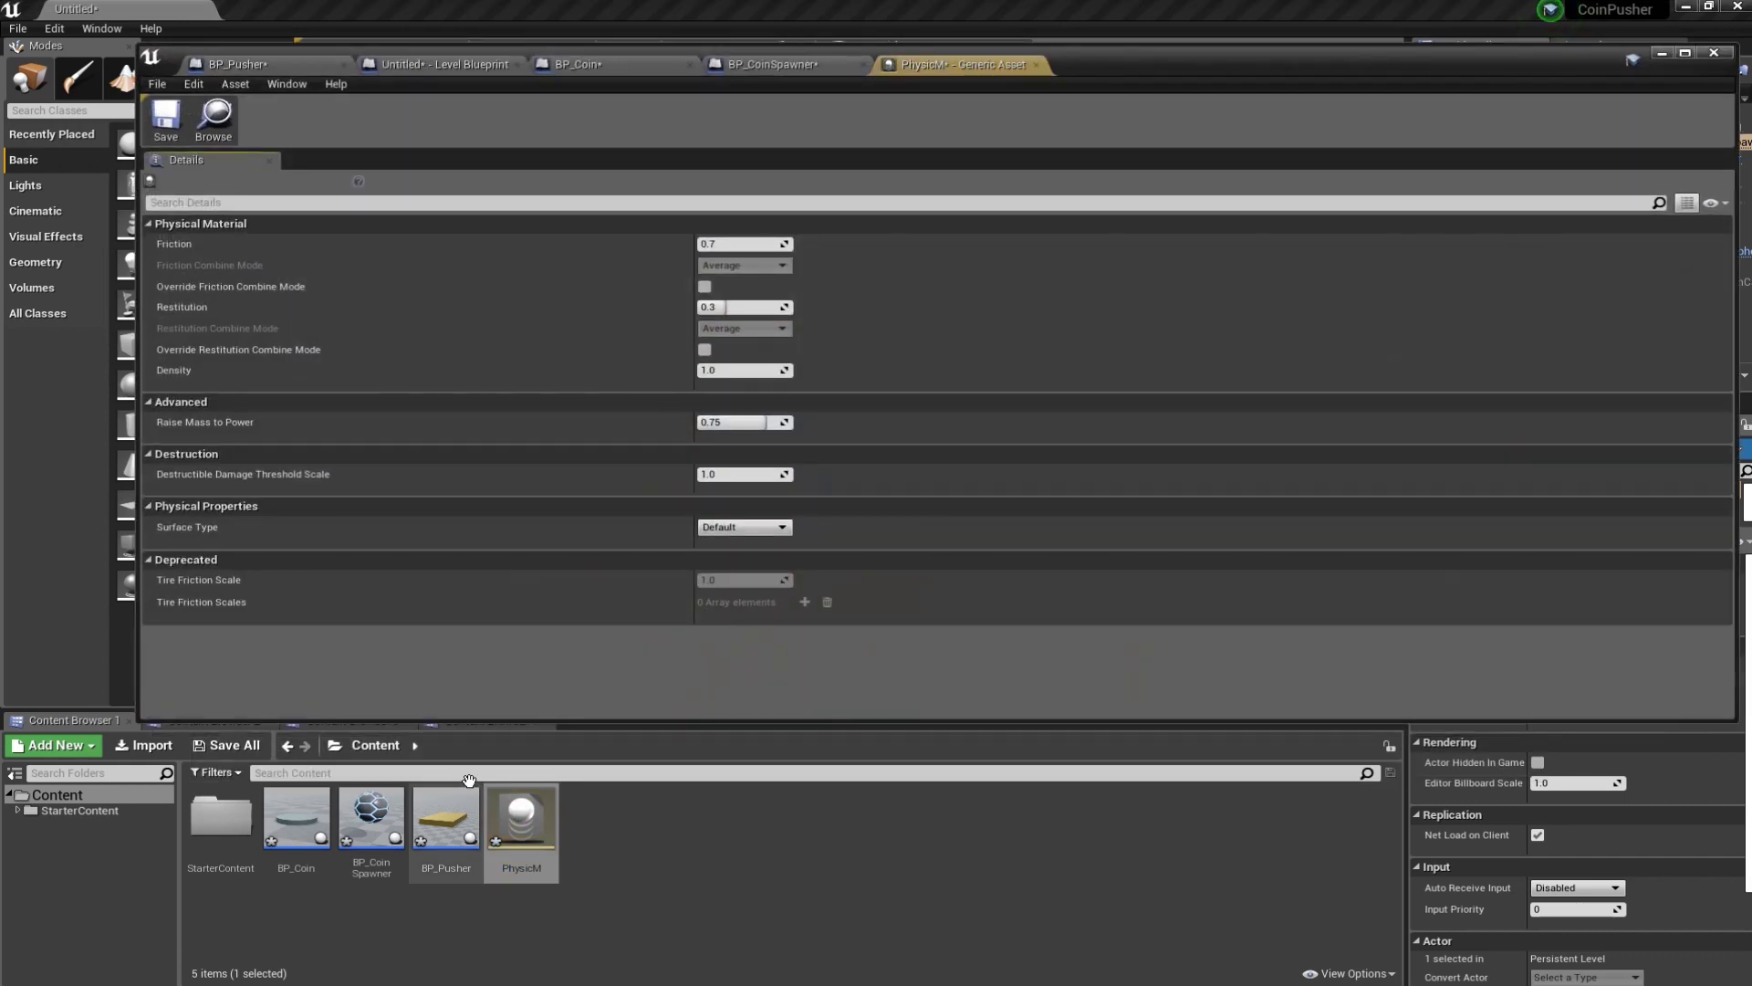
{"action": "left_click", "coordinate": [741, 244]}
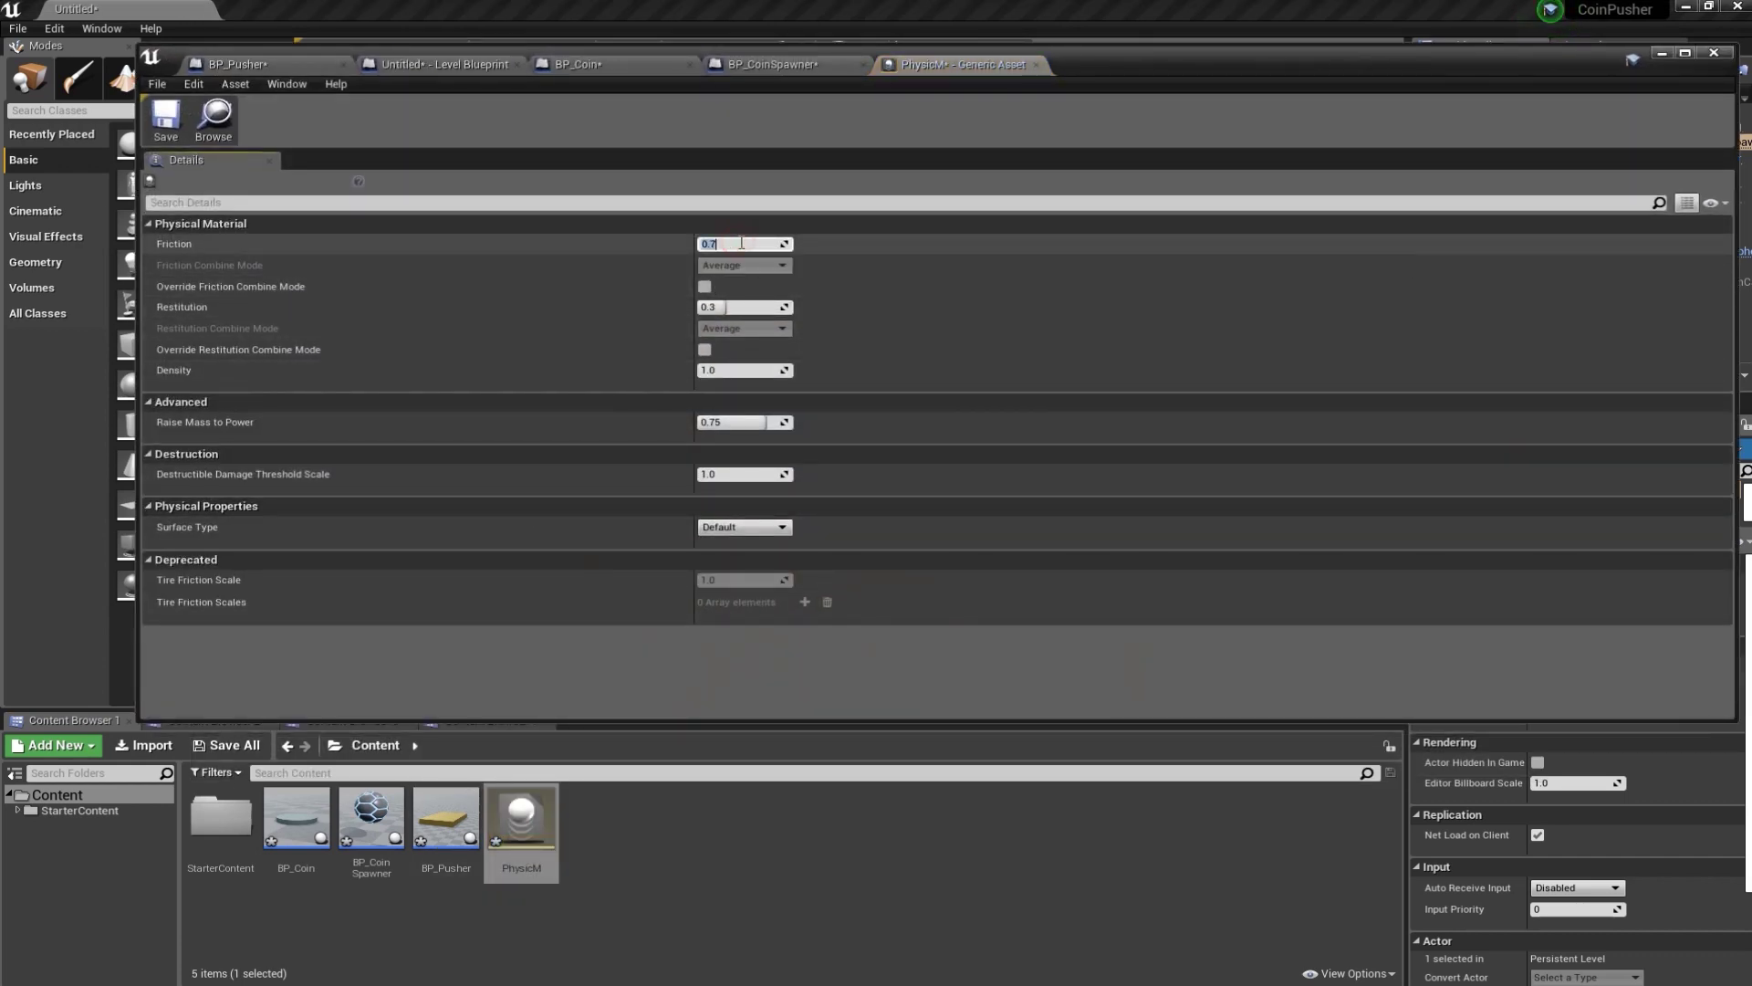
{"action": "type", "text": "3"}
{"action": "key", "text": "Return"}
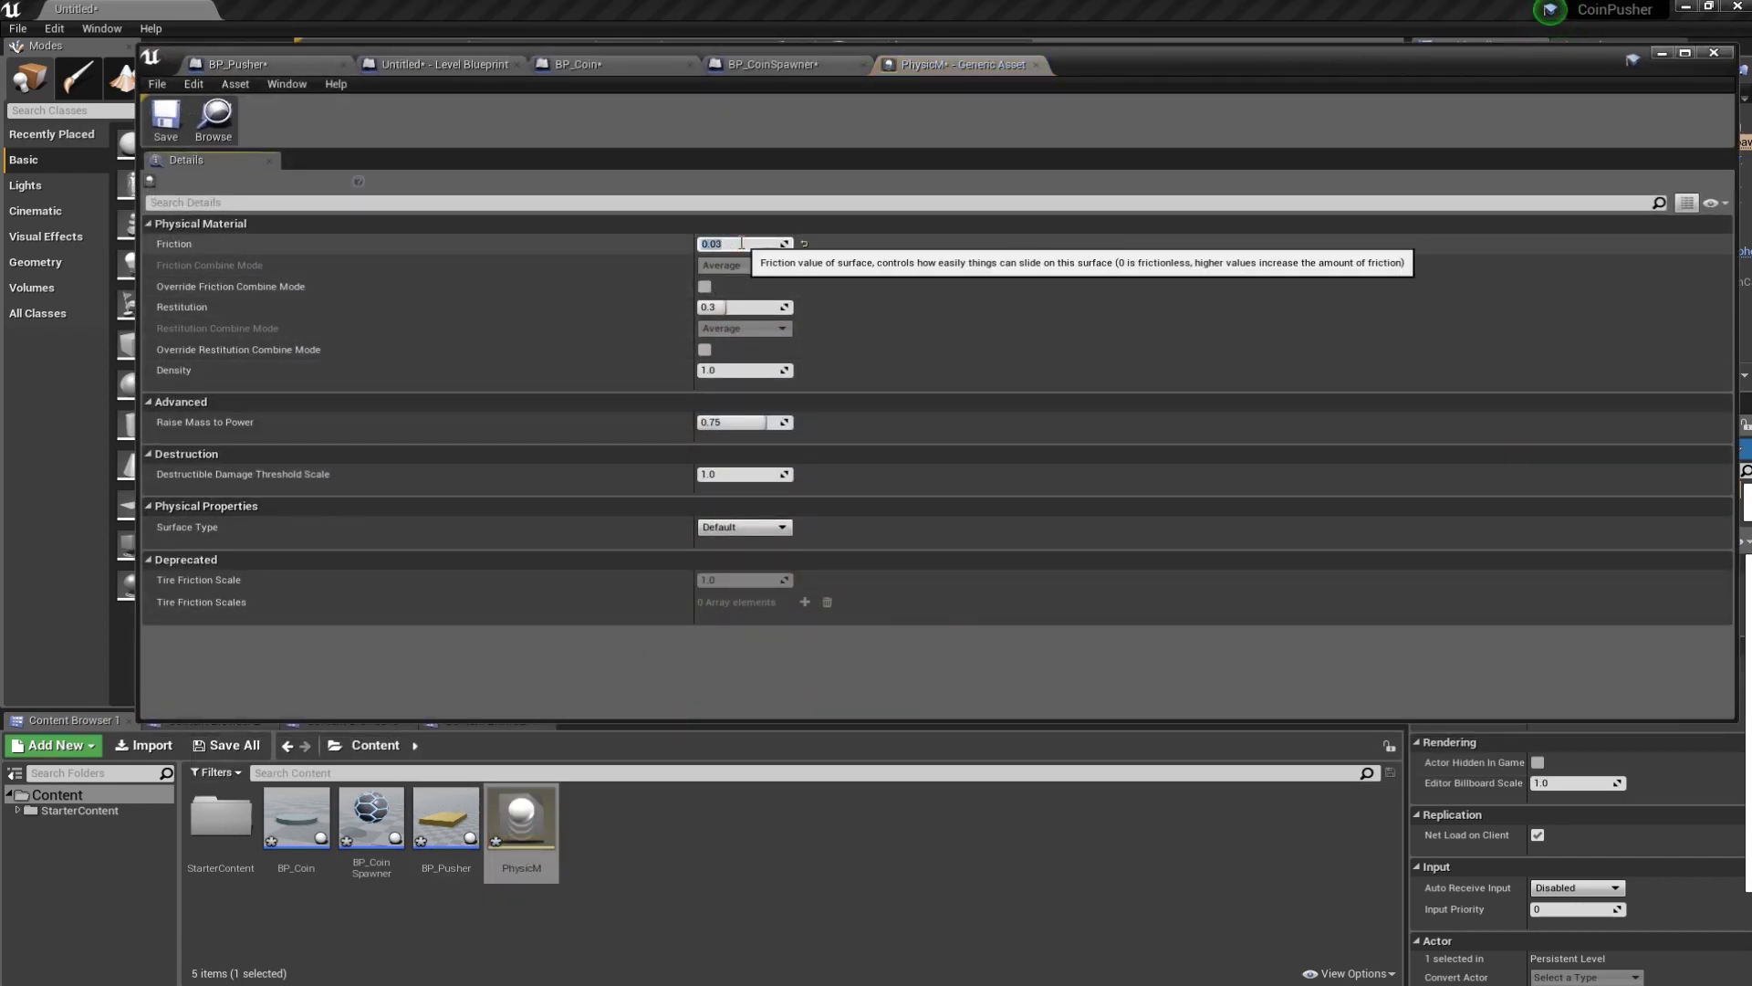
{"action": "left_click", "coordinate": [728, 307]}
{"action": "type", "text": "0.5"}
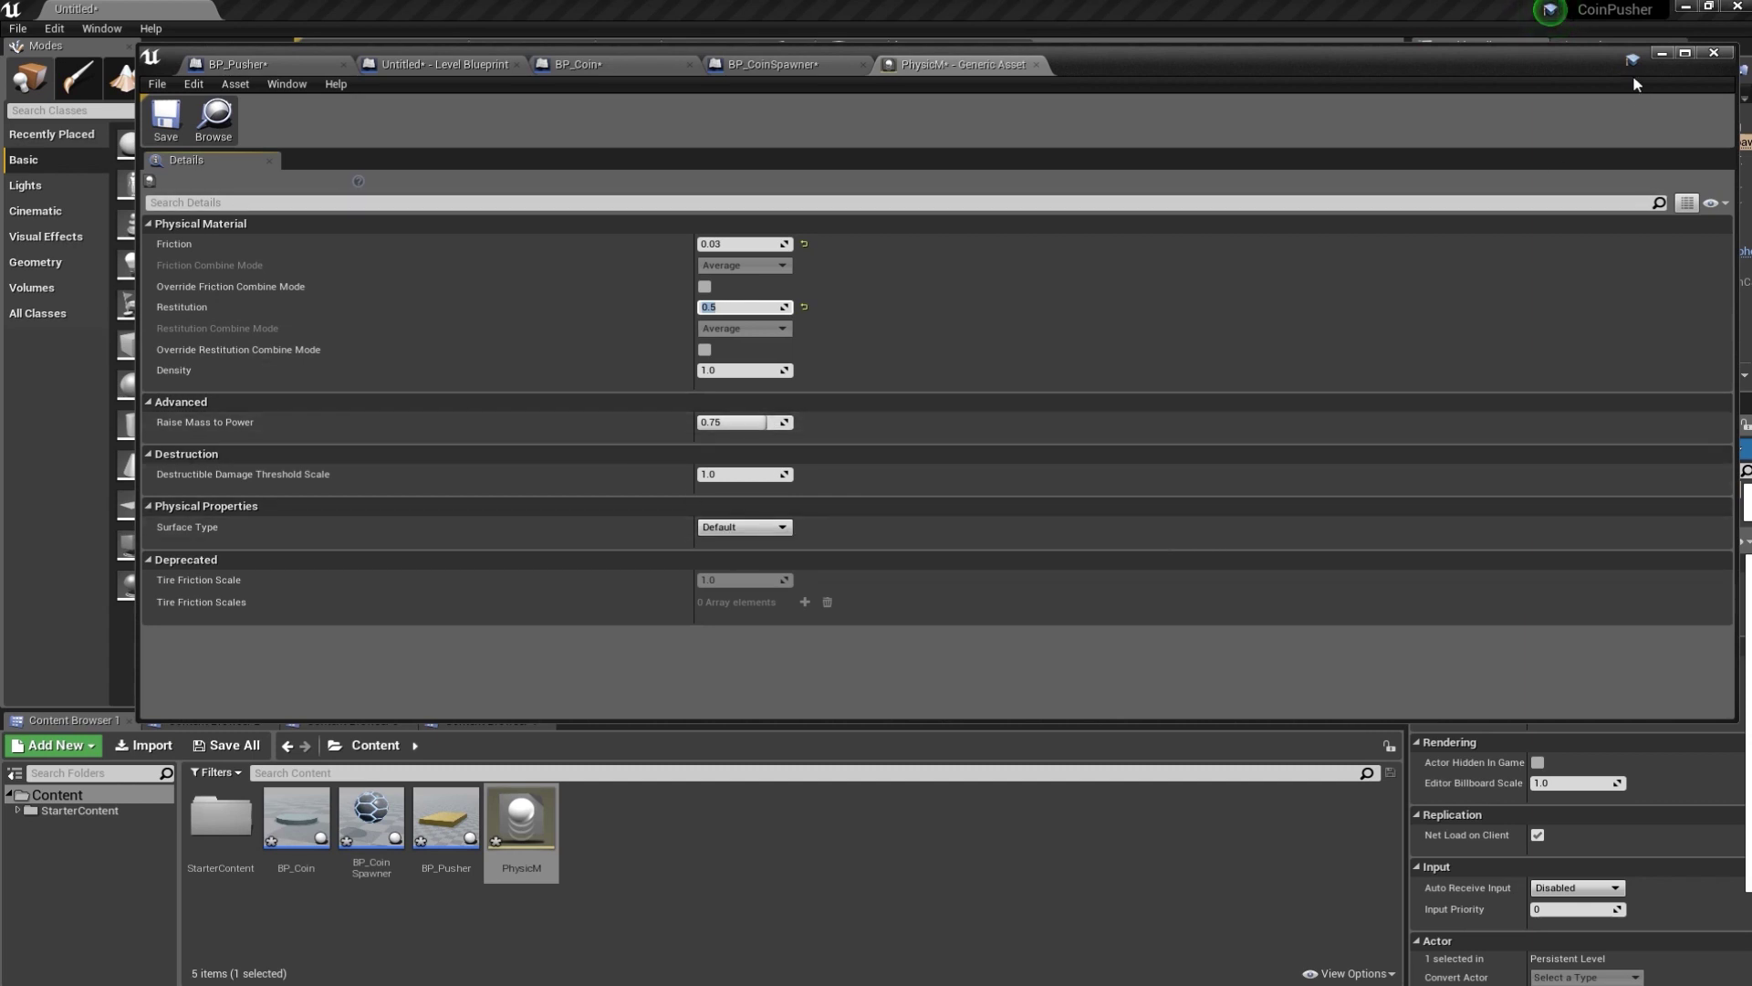
{"action": "left_click", "coordinate": [1661, 54]}
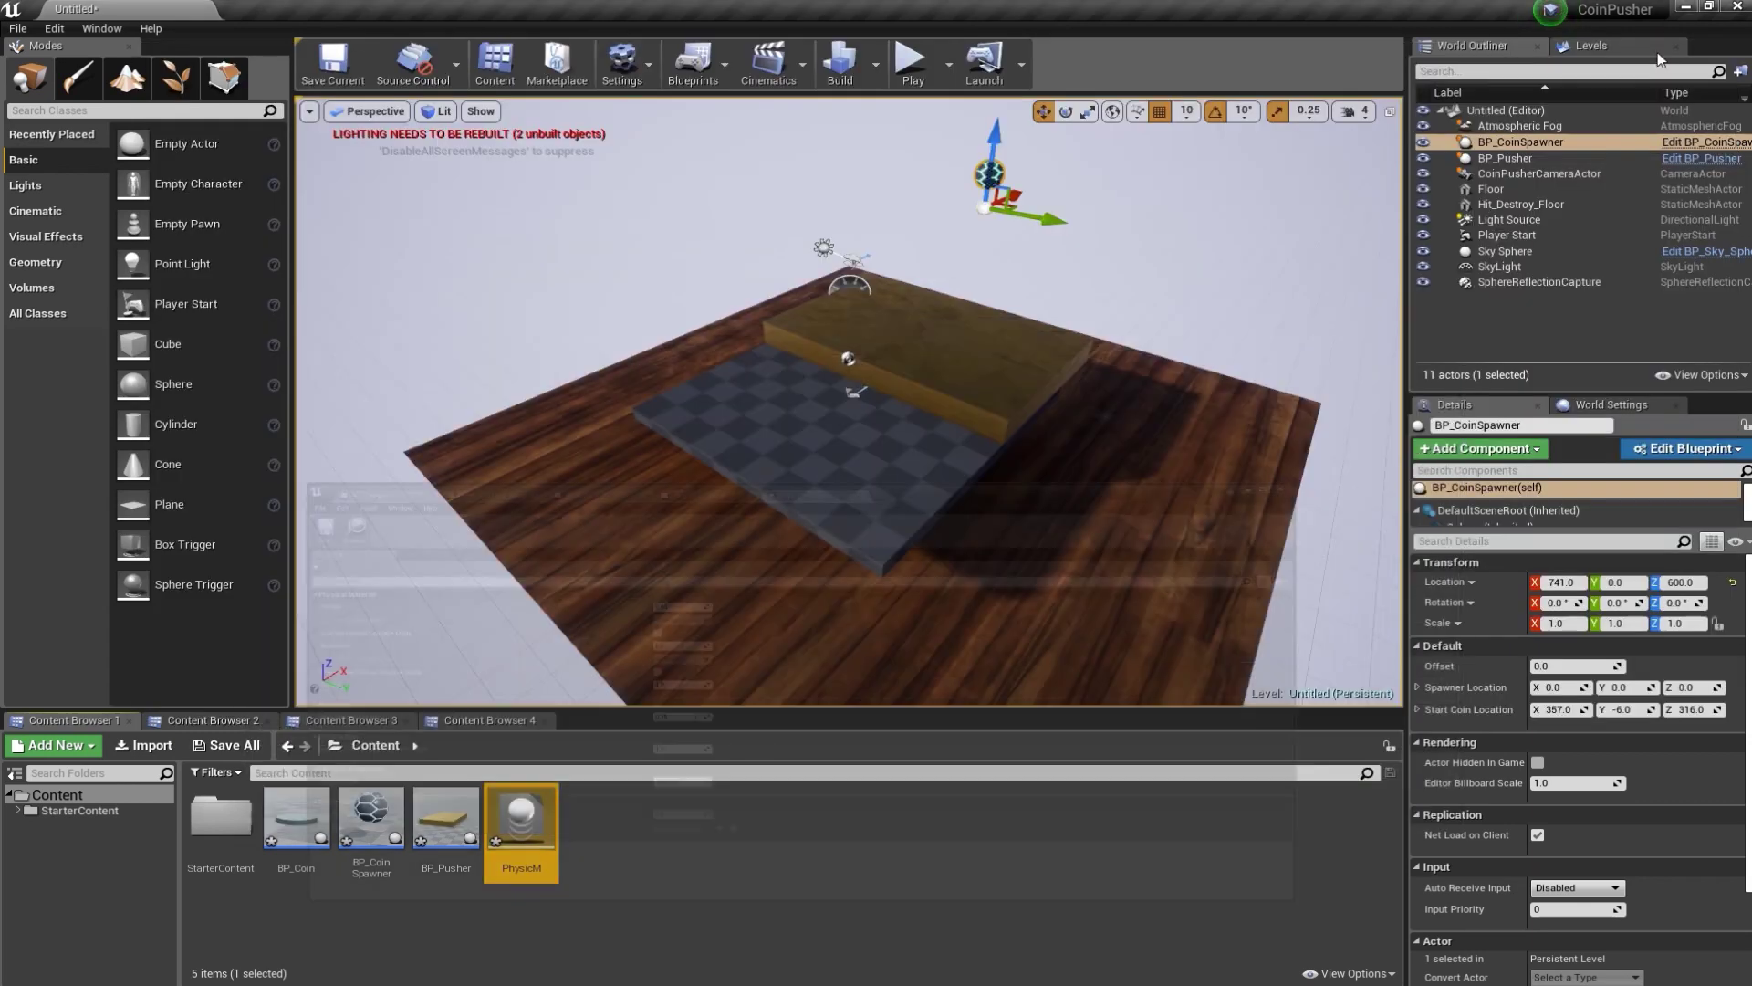
- Assign PhysicM as BP_Coin's Phys Material Override, then compile and minimize
{"action": "double_click", "coordinate": [296, 818]}
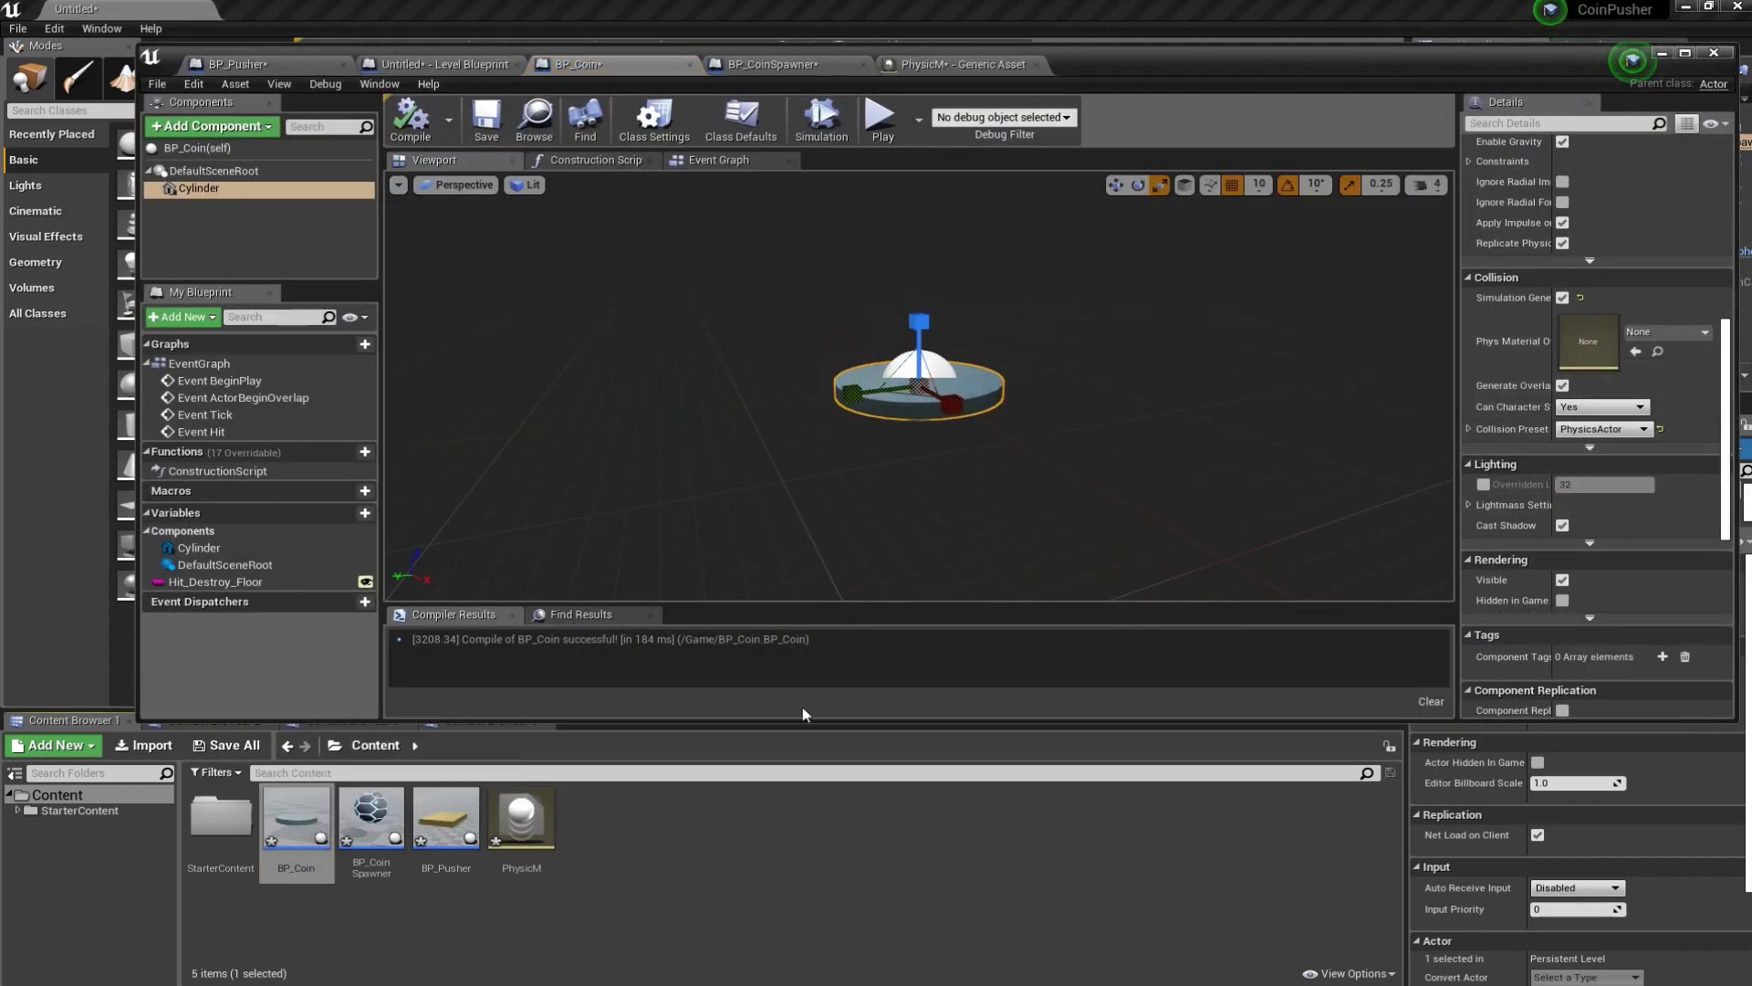
{"action": "mouse_move", "coordinate": [521, 816]}
{"action": "left_mouse_down"}
{"action": "mouse_move", "coordinate": [917, 699]}
{"action": "mouse_move", "coordinate": [1587, 342]}
{"action": "left_mouse_up"}
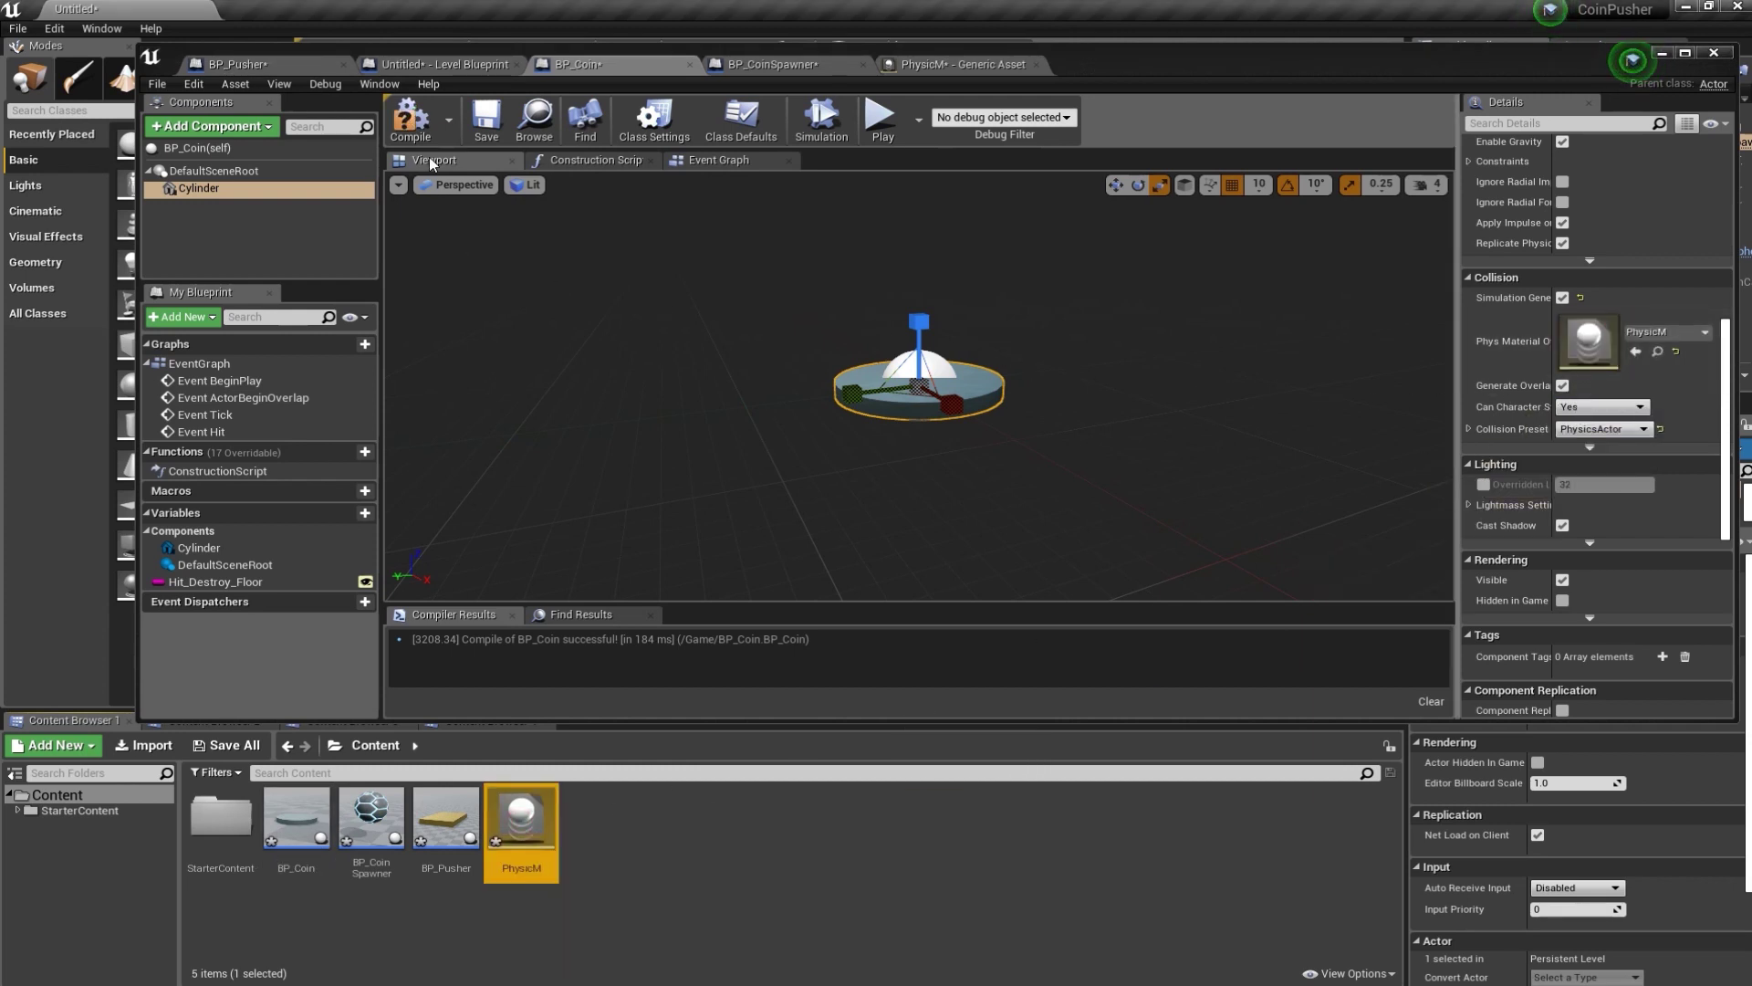
{"action": "left_click", "coordinate": [410, 119]}
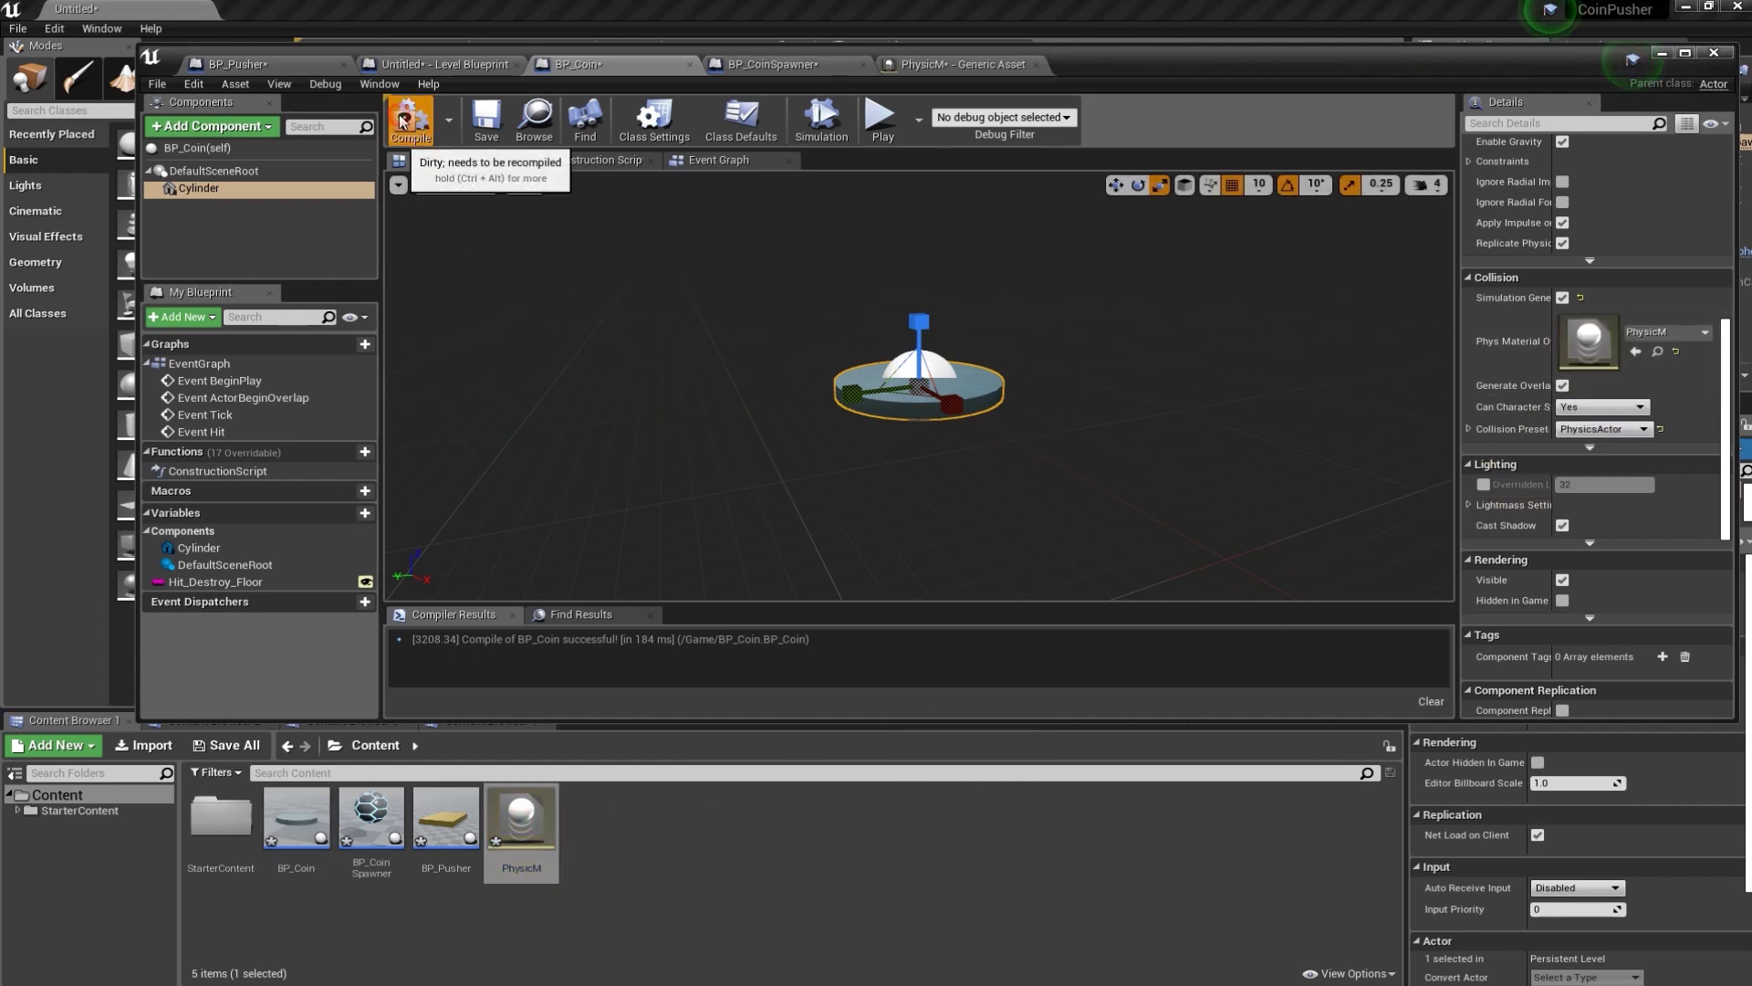
{"action": "left_click", "coordinate": [1662, 52]}
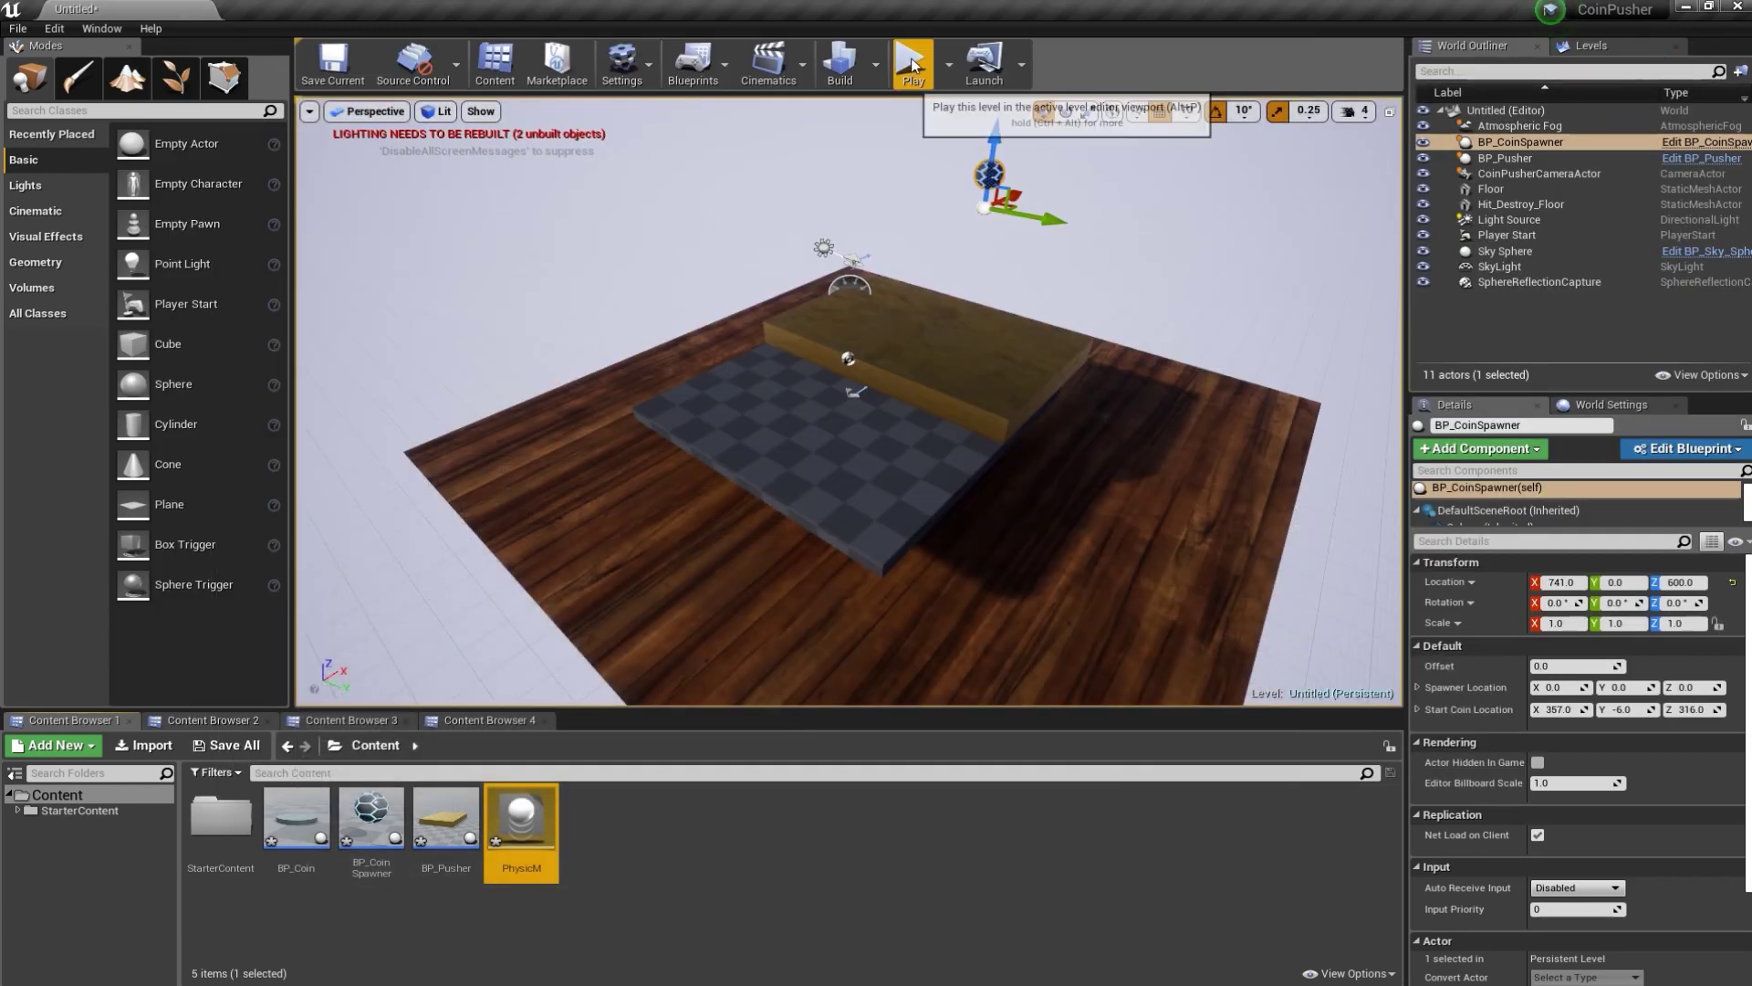
{"action": "left_click", "coordinate": [911, 62]}
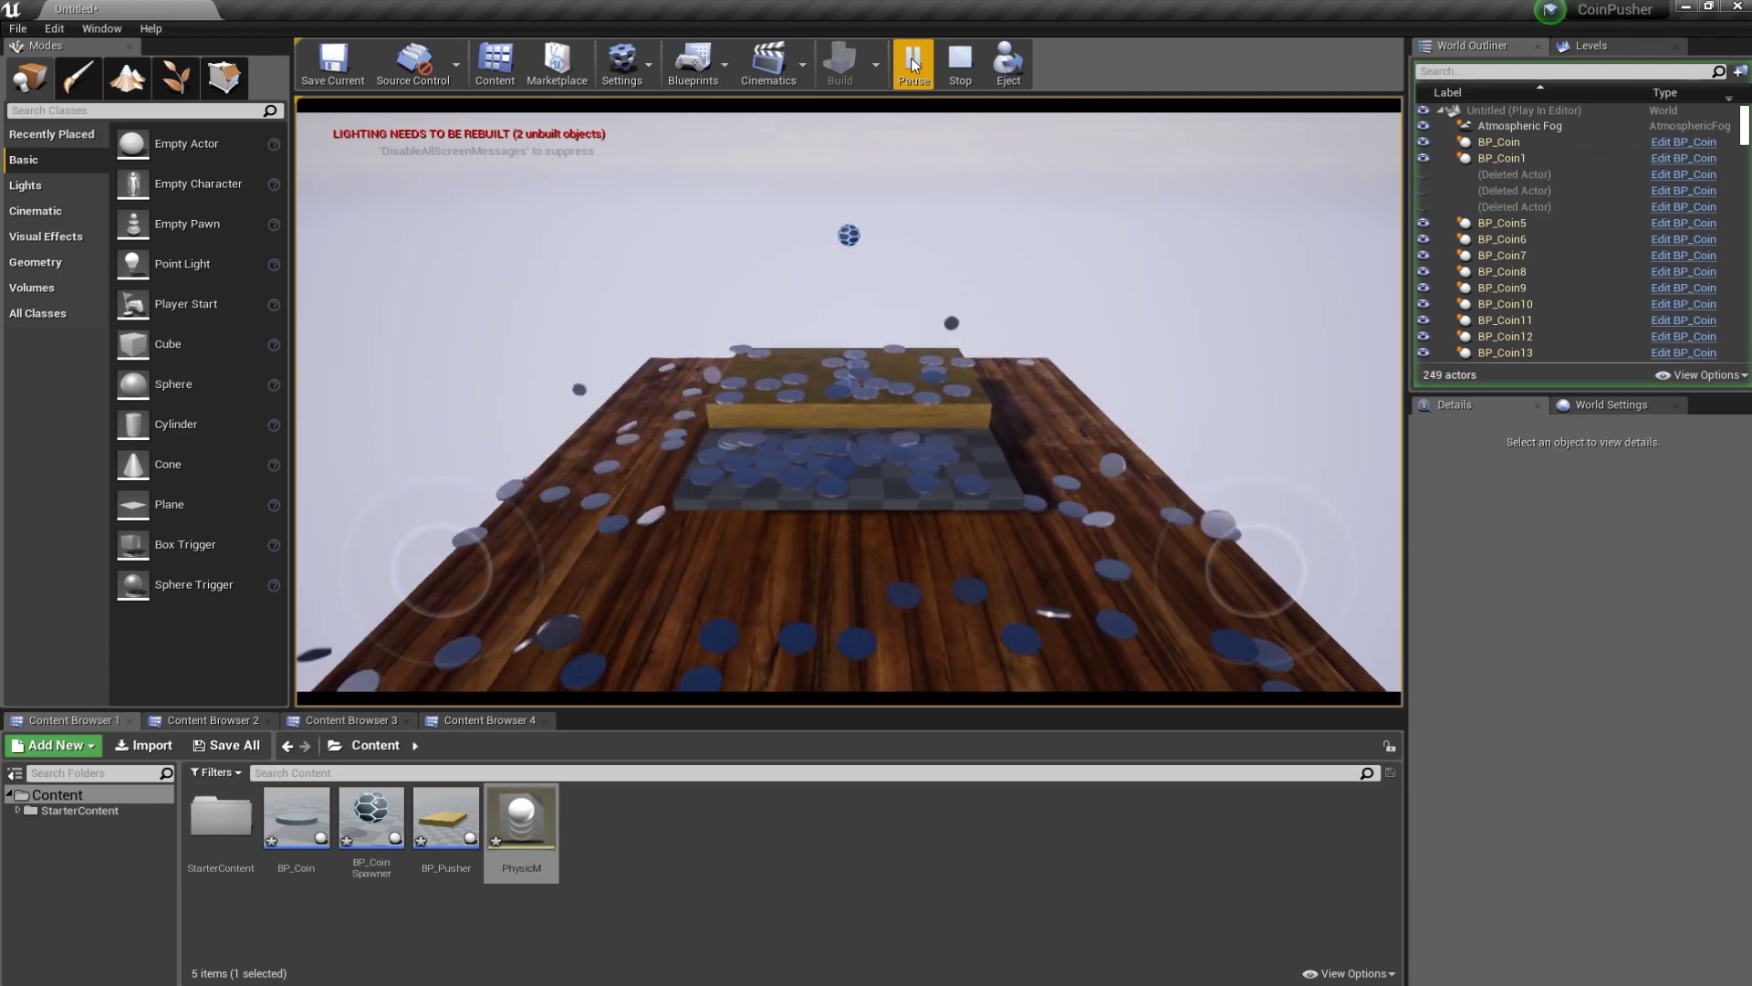
{"action": "left_click", "coordinate": [961, 66]}
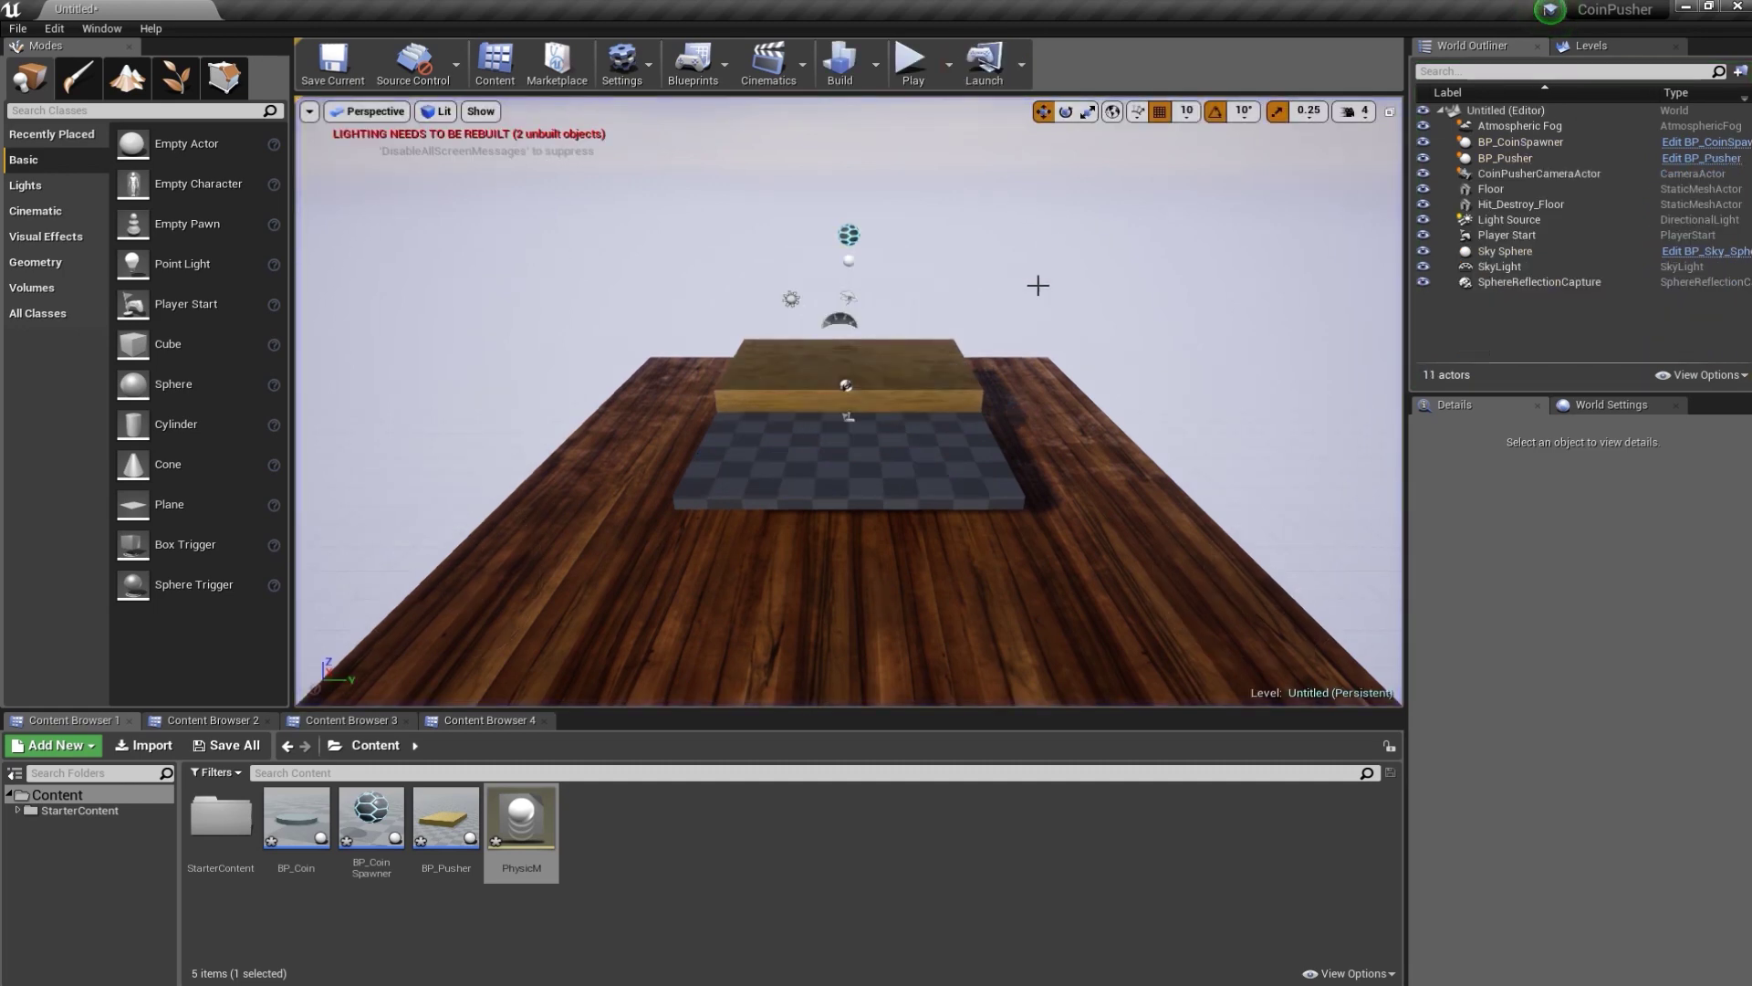
{"action": "left_click_drag", "start_coordinate": [849, 410], "coordinate": [922, 365], "text": "alt"}
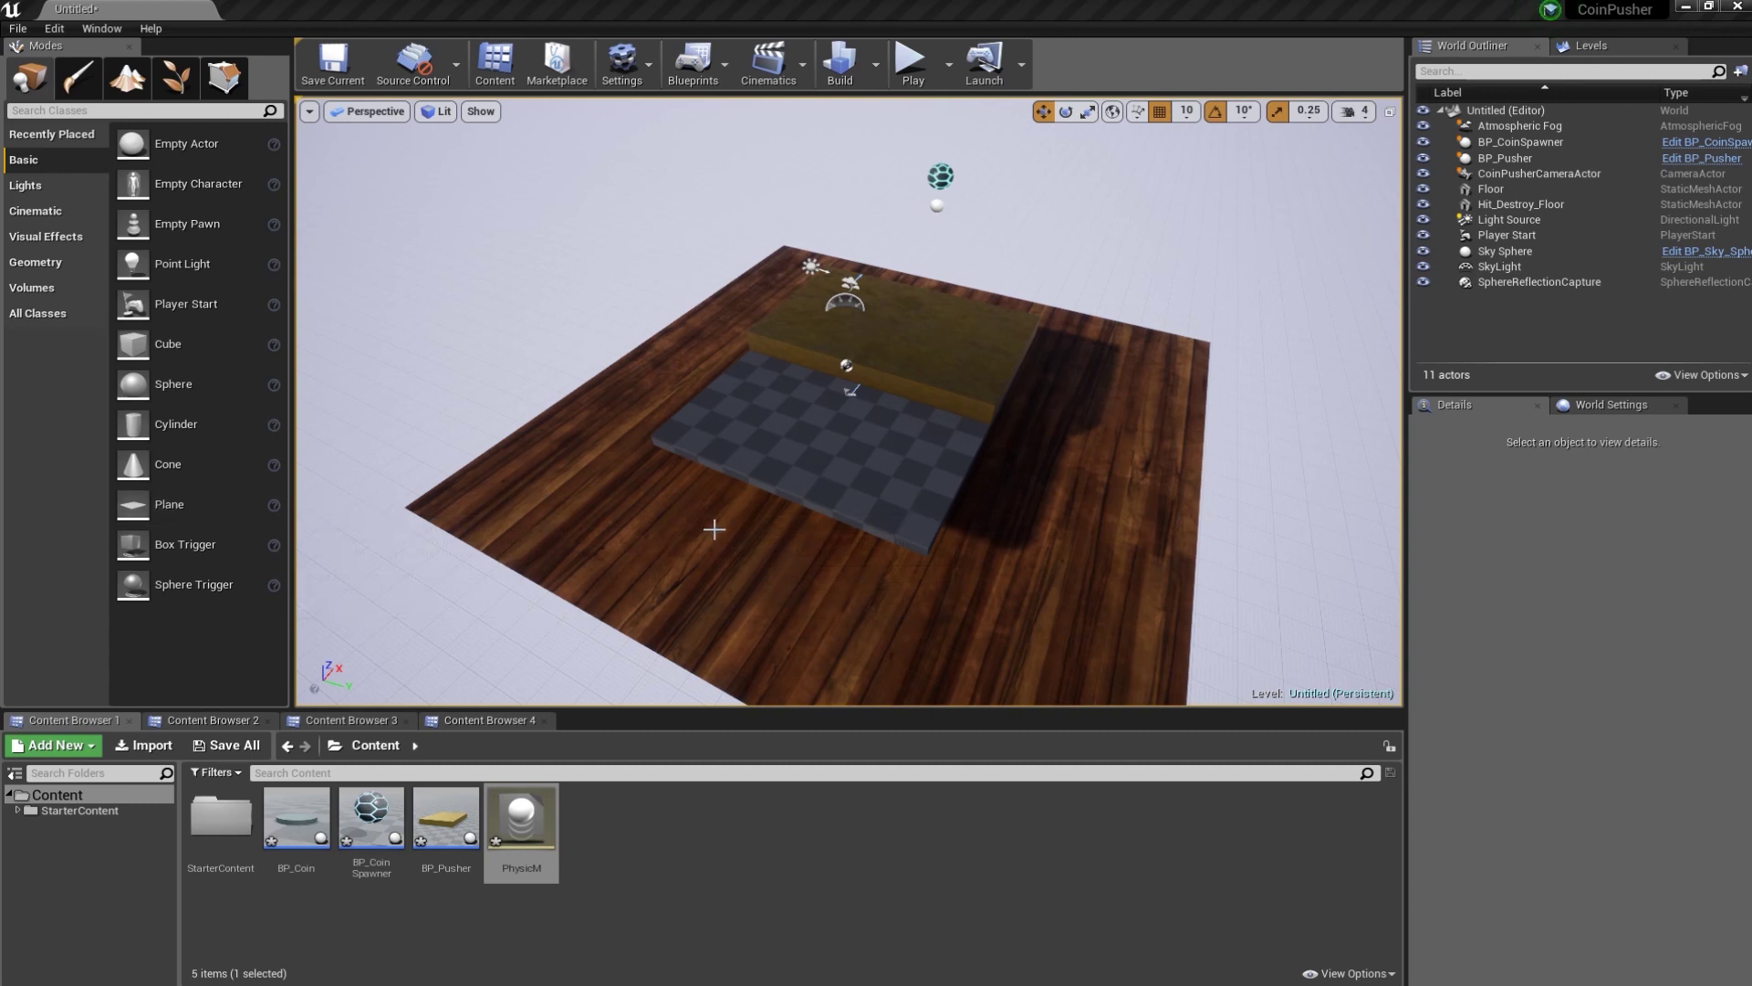
- Drag PhysicM into the Floor's Collision > Phys Material Override field
{"action": "left_click", "coordinate": [800, 474]}
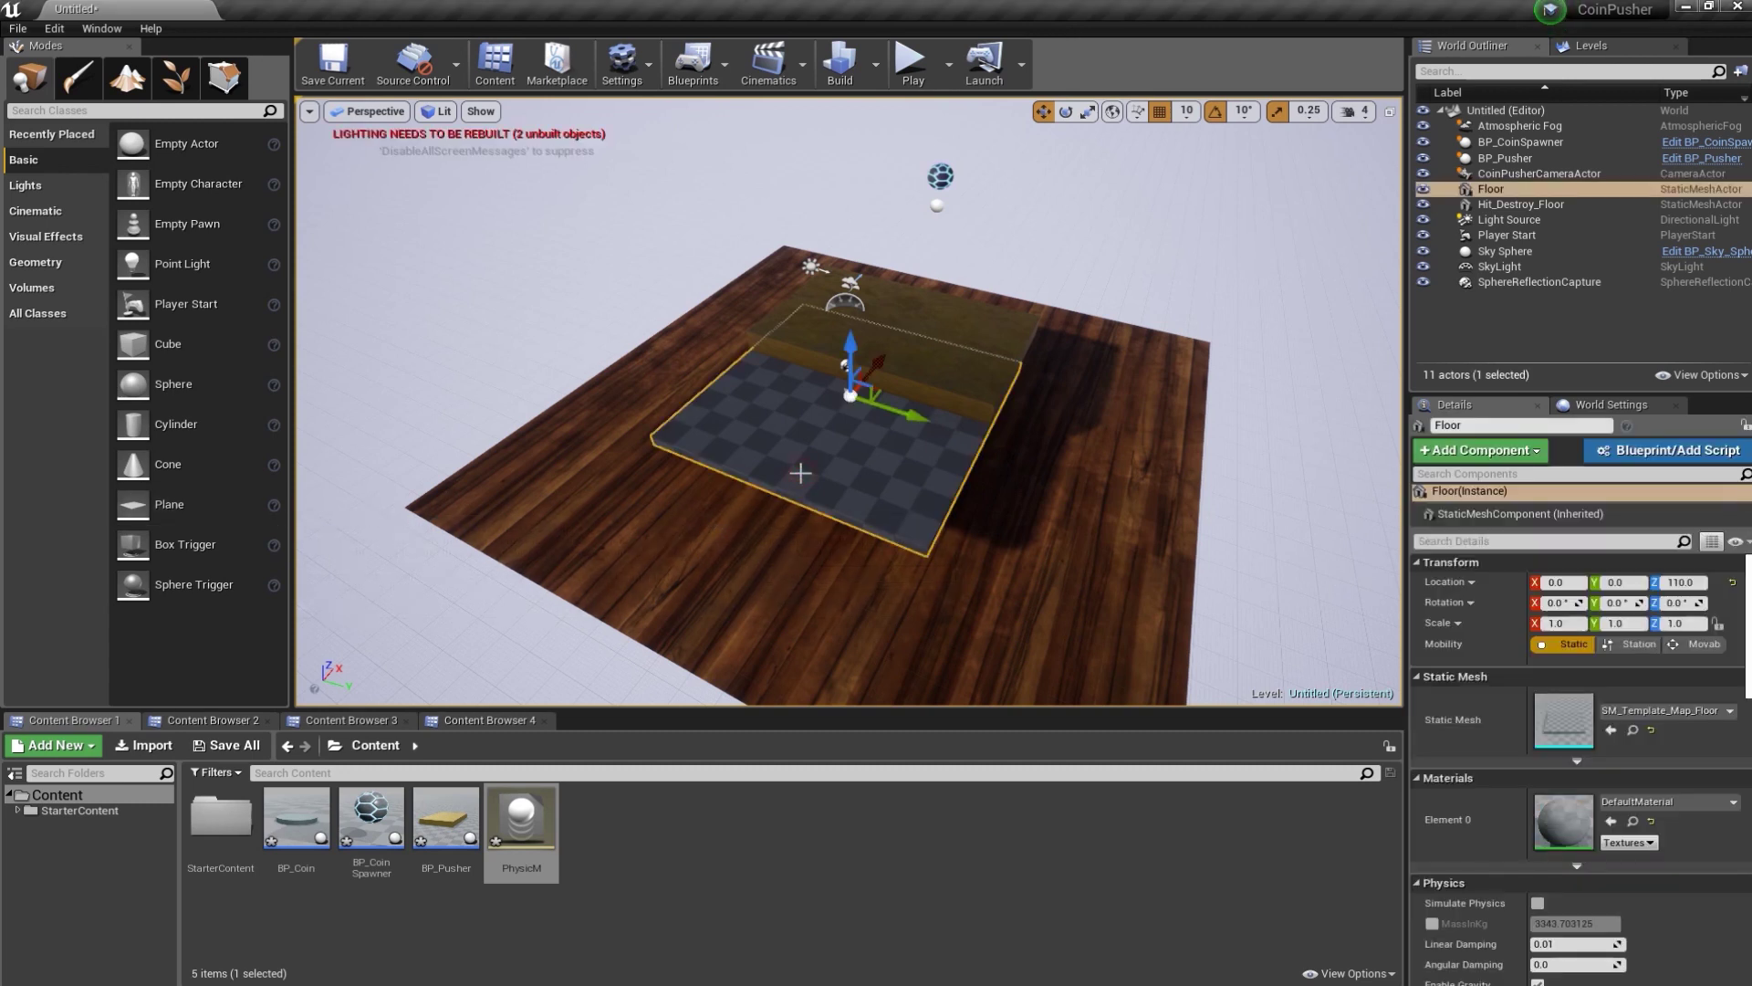
{"action": "scroll", "coordinate": [1719, 777], "scroll_direction": "down", "scroll_amount": 4}
{"action": "scroll", "coordinate": [1718, 778], "scroll_direction": "down", "scroll_amount": 3}
{"action": "scroll", "coordinate": [1579, 767], "scroll_direction": "down", "scroll_amount": 1}
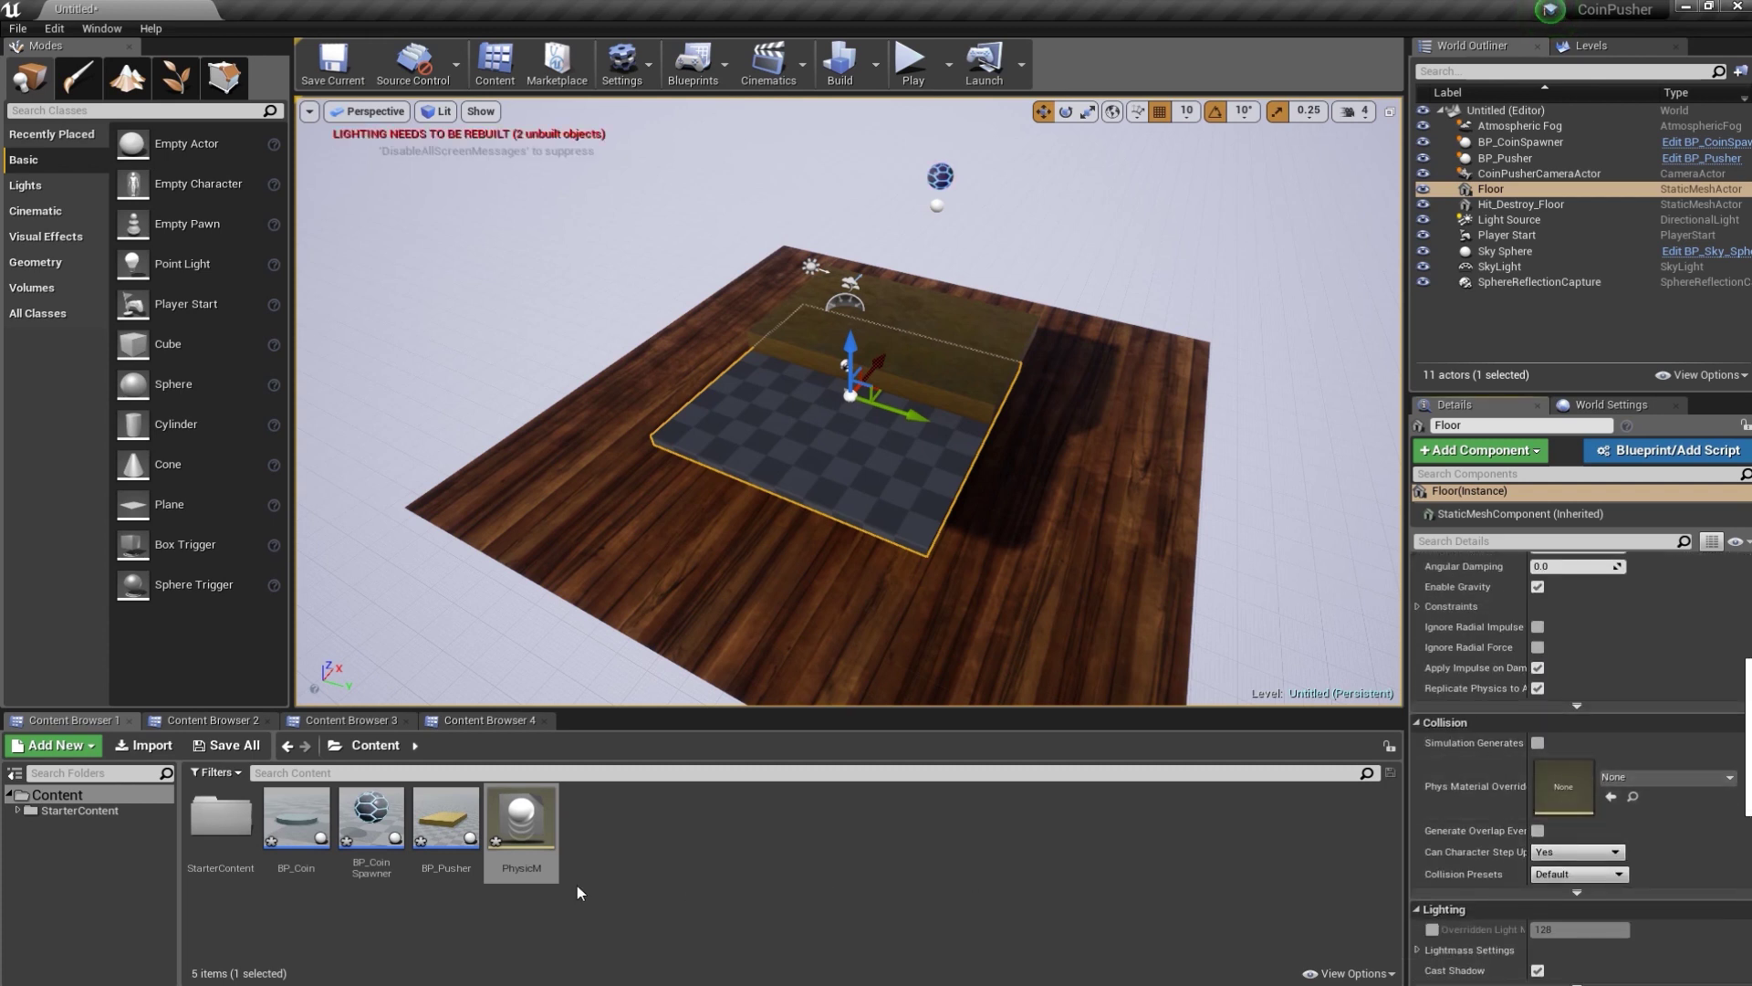
{"action": "left_click_drag", "start_coordinate": [541, 844], "coordinate": [1563, 785]}
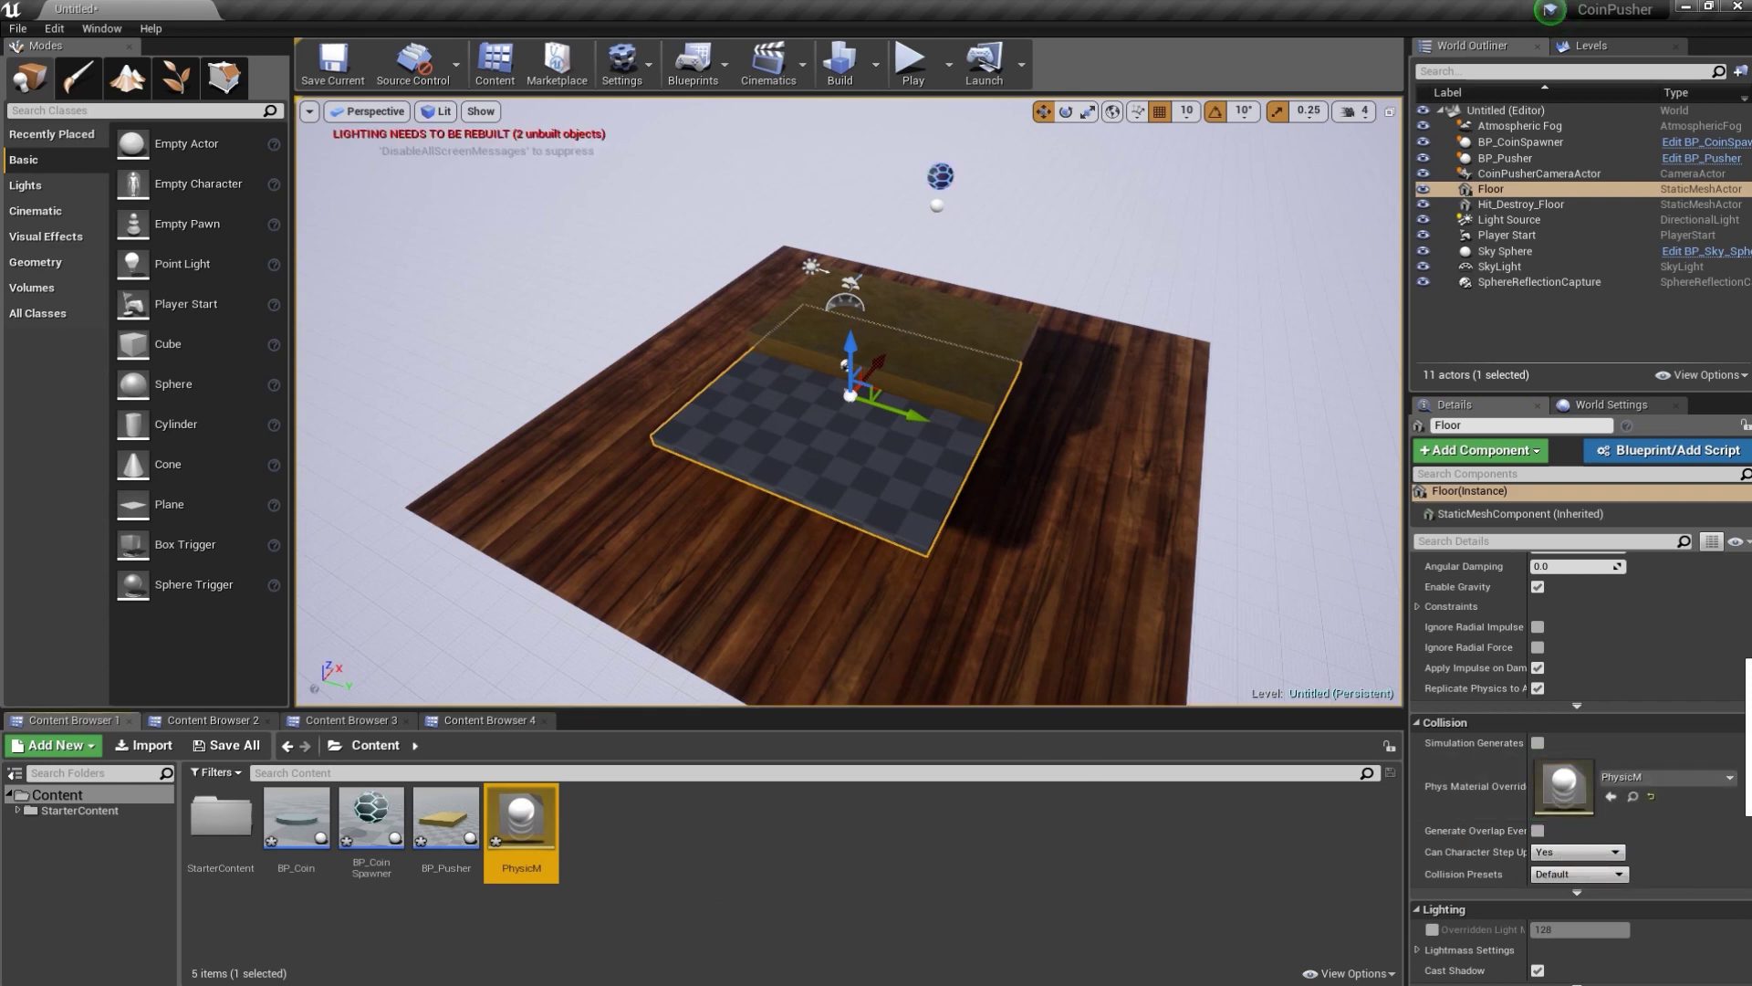
{"action": "left_click", "coordinate": [967, 325]}
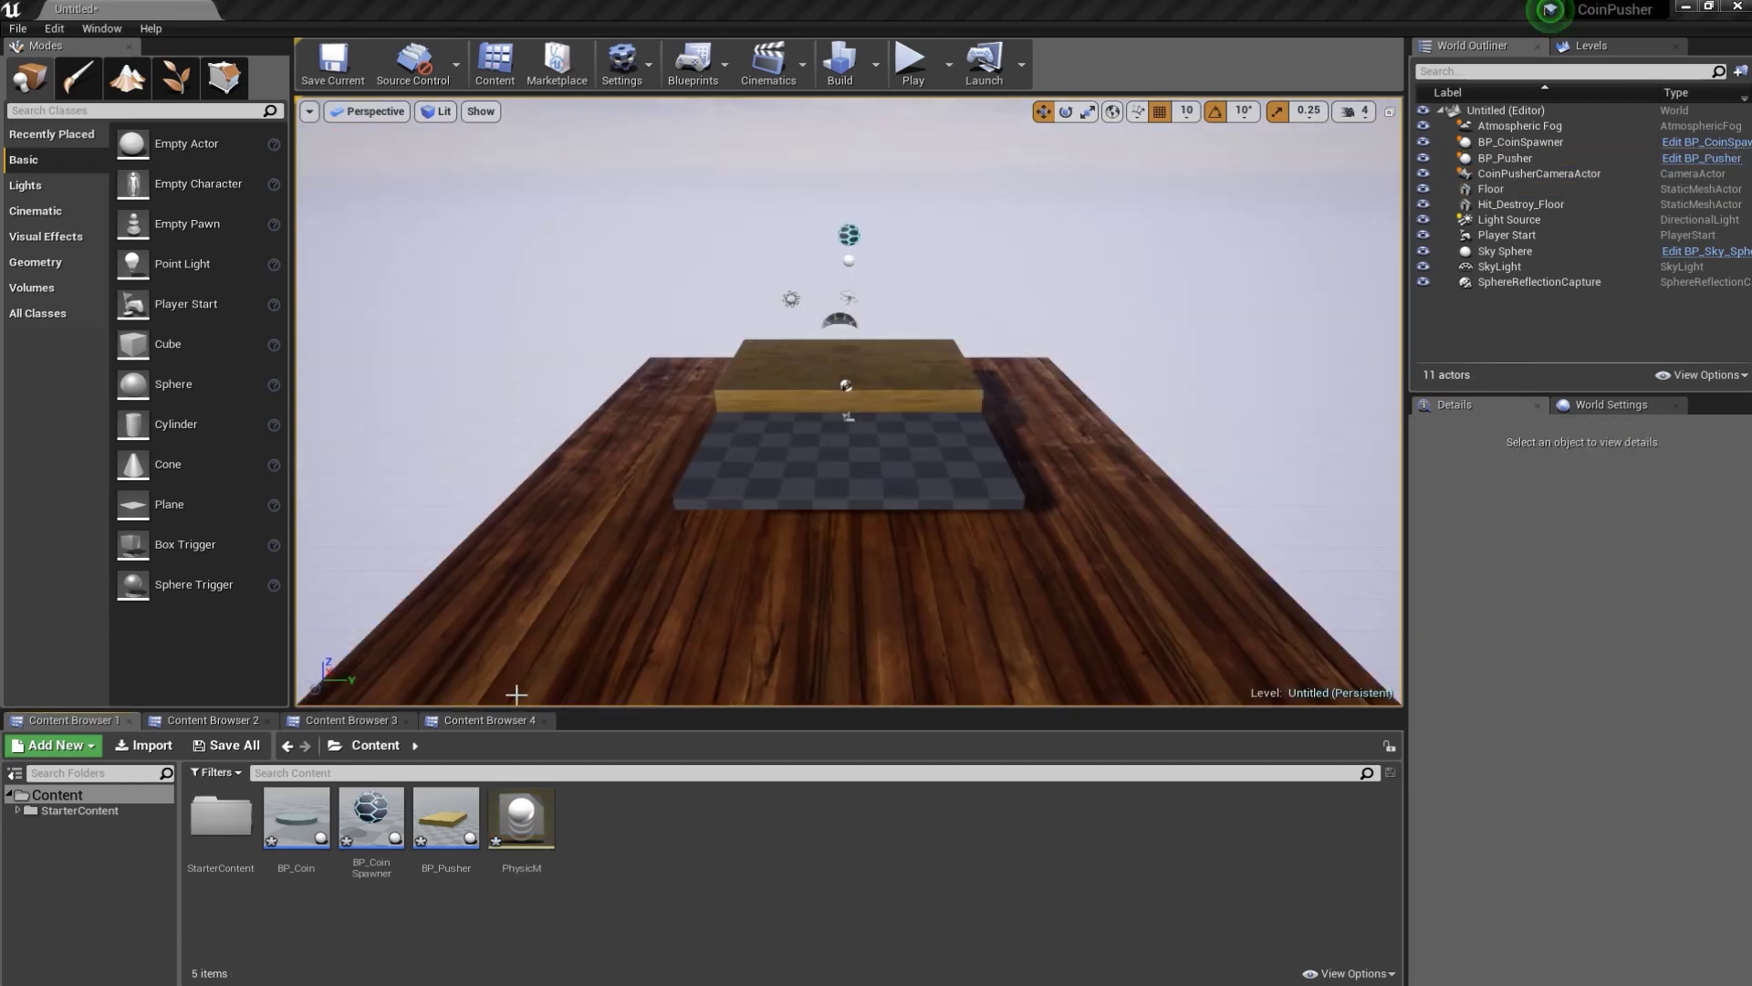
- Save the current level as LV_CoinPusher in the Content folder
{"action": "left_click", "coordinate": [338, 71]}
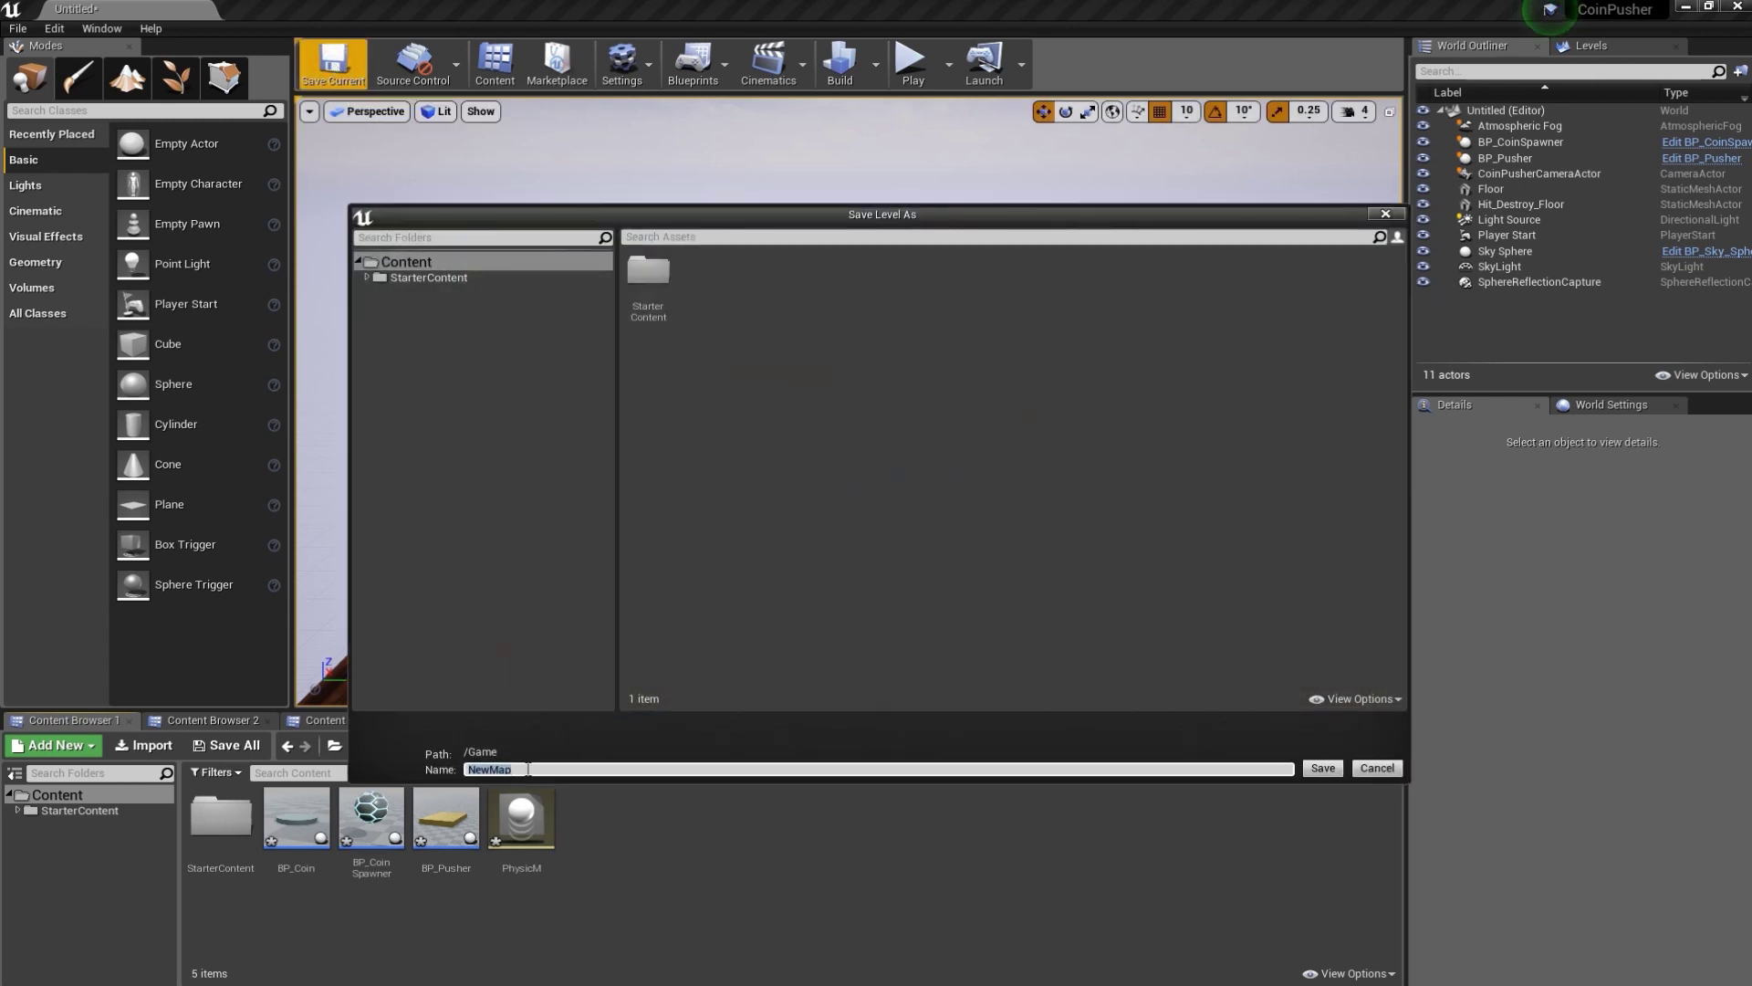
{"action": "type", "text": "L"}
{"action": "type", "text": "her"}
{"action": "key", "text": "Return"}
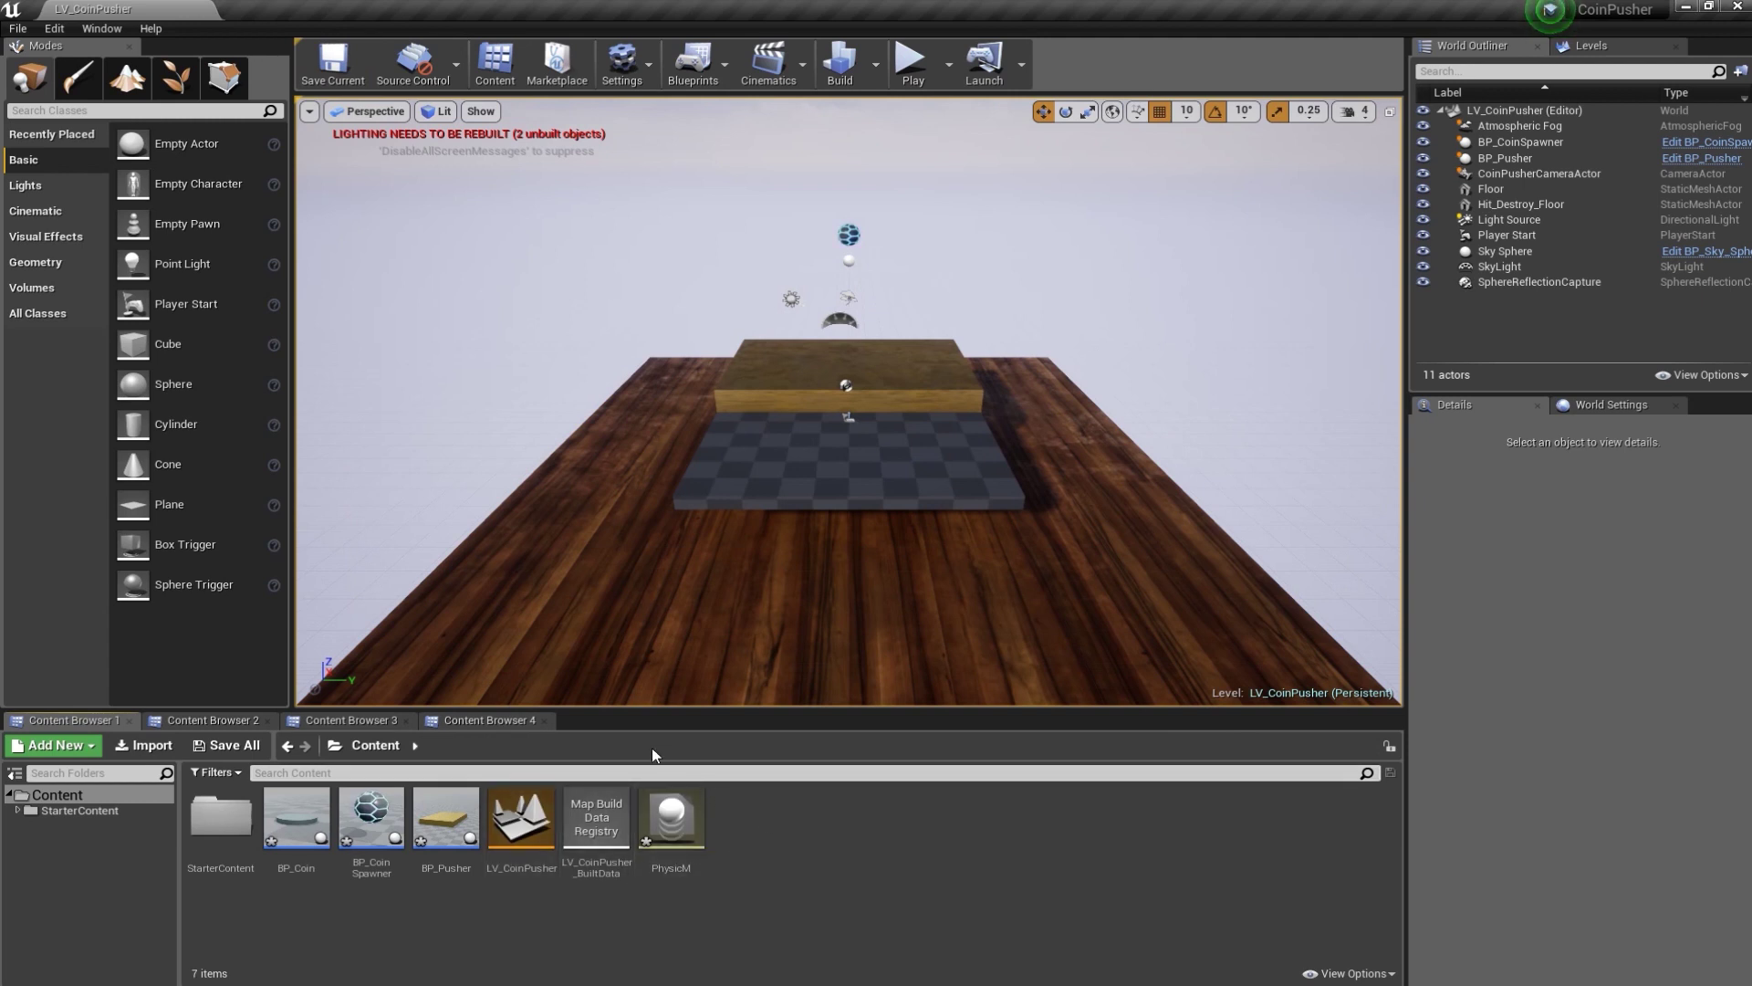
- Glance at the File menu without choosing anything, then reopen the BP_CoinSpawner Blueprint
{"action": "left_click", "coordinate": [18, 28]}
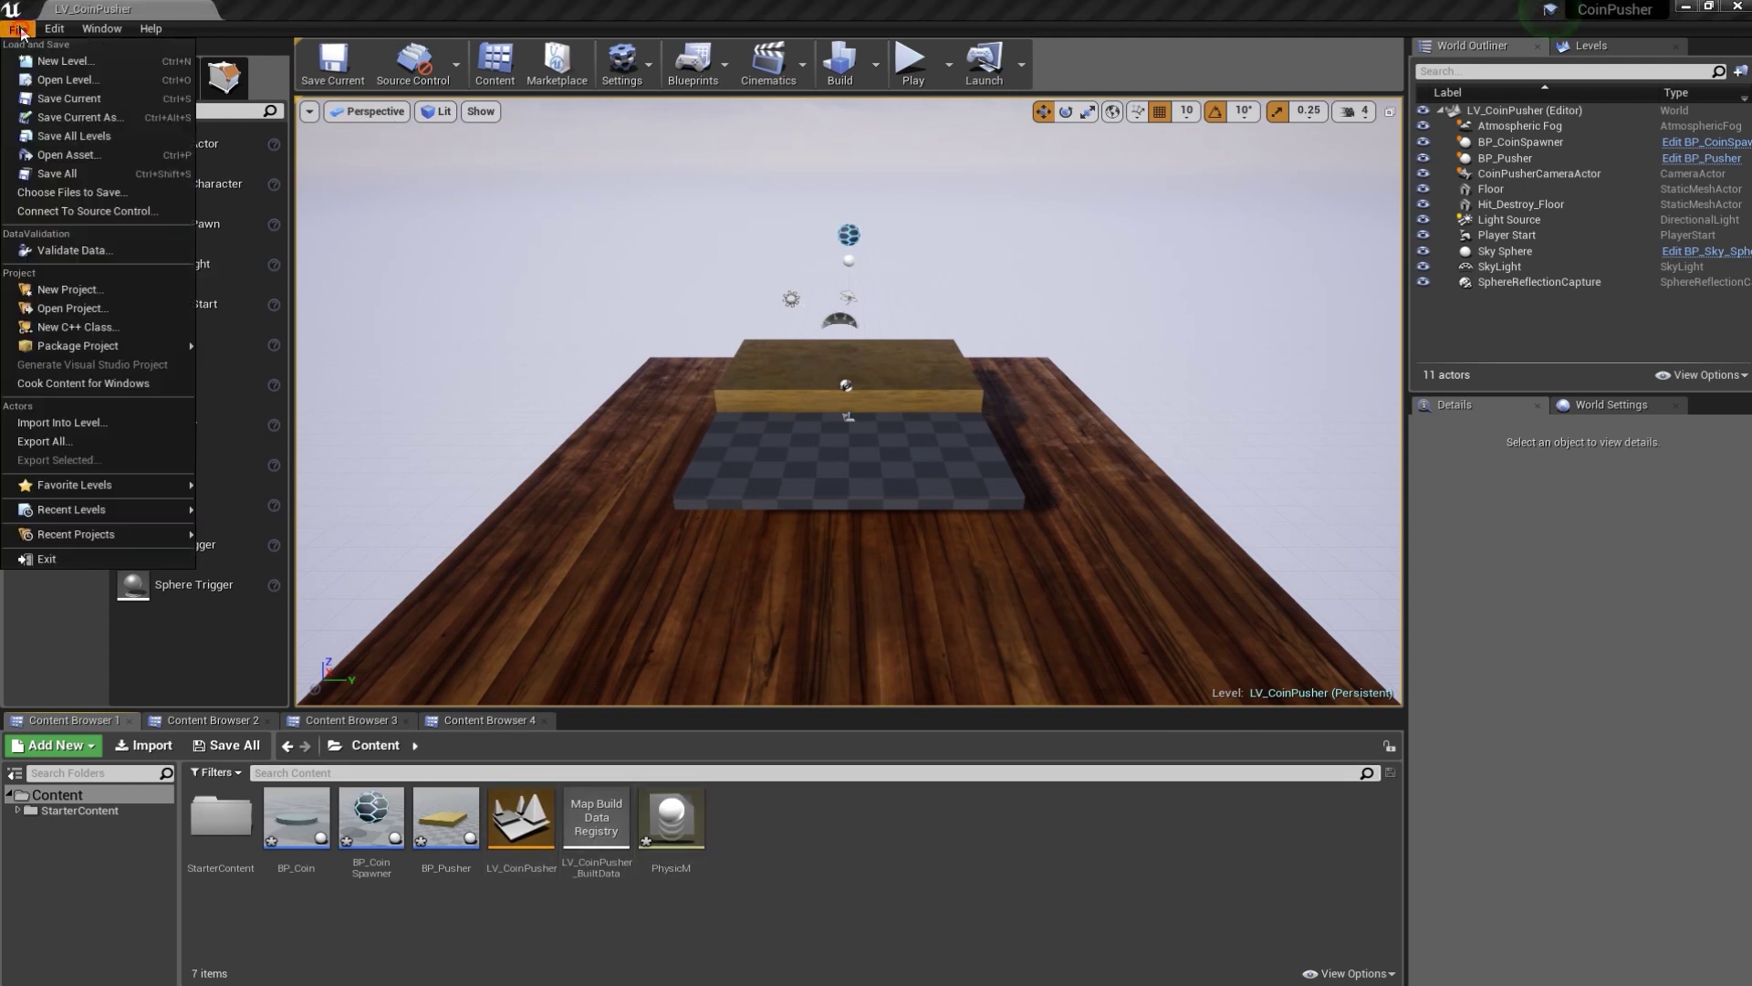
{"action": "left_click", "coordinate": [82, 176]}
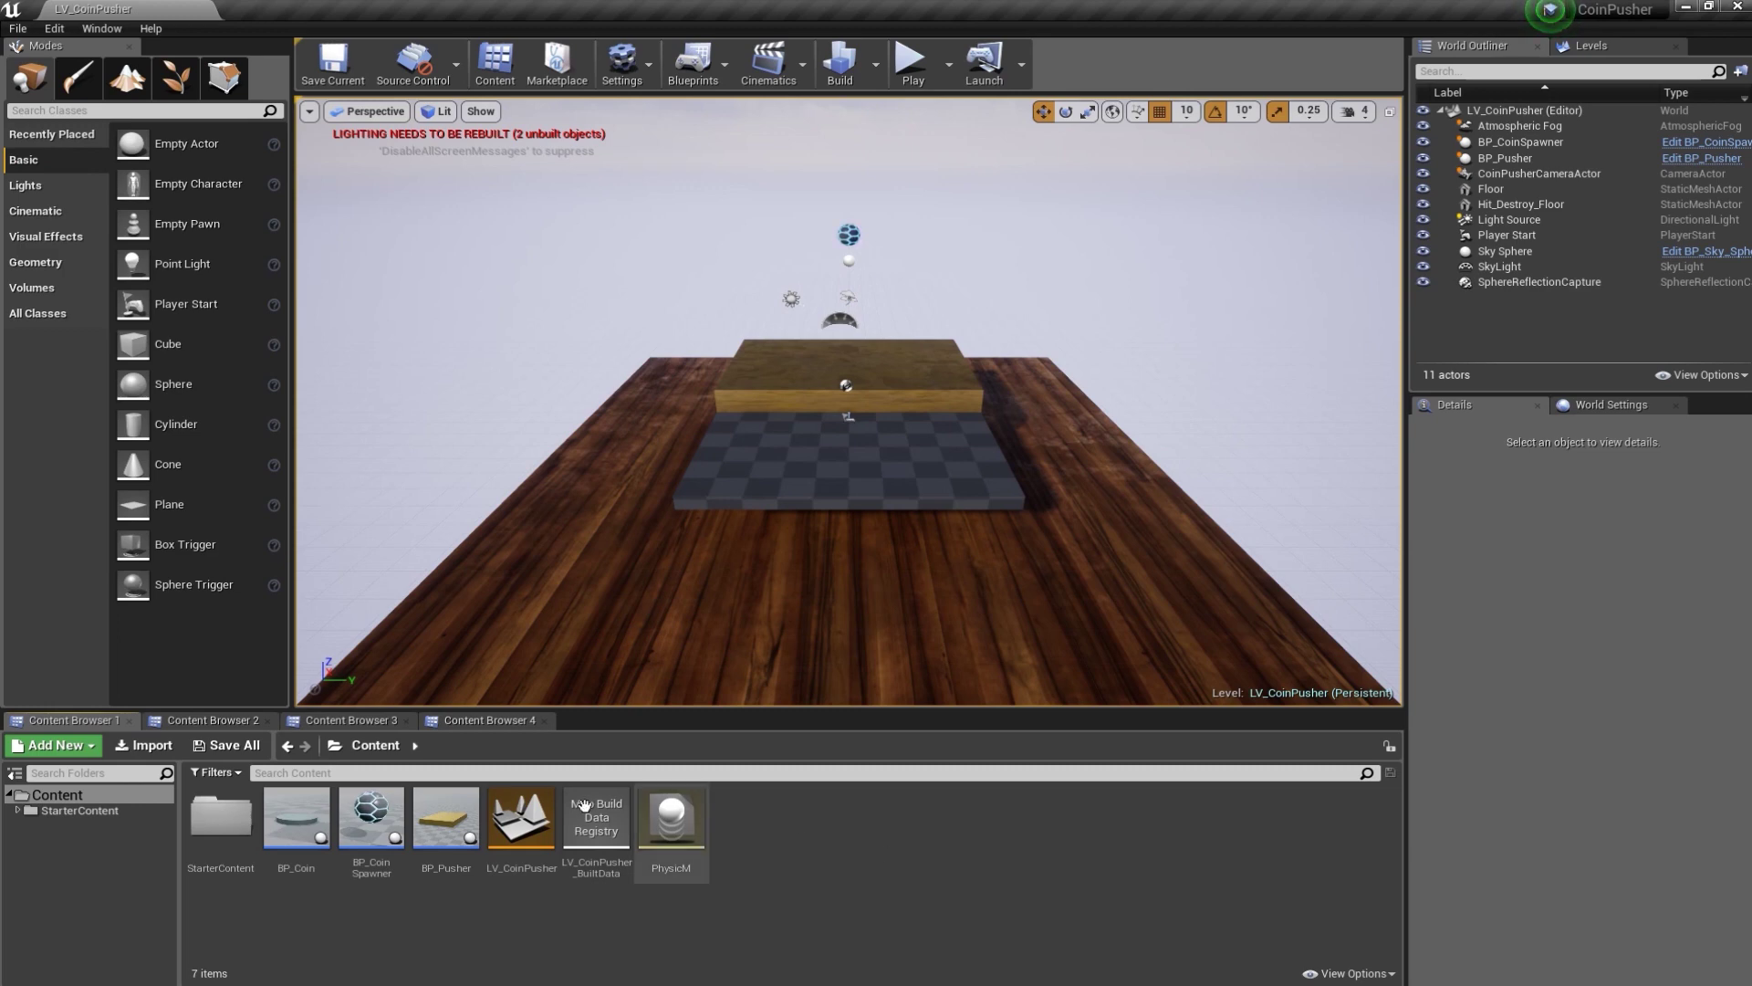
{"action": "double_click", "coordinate": [374, 815]}
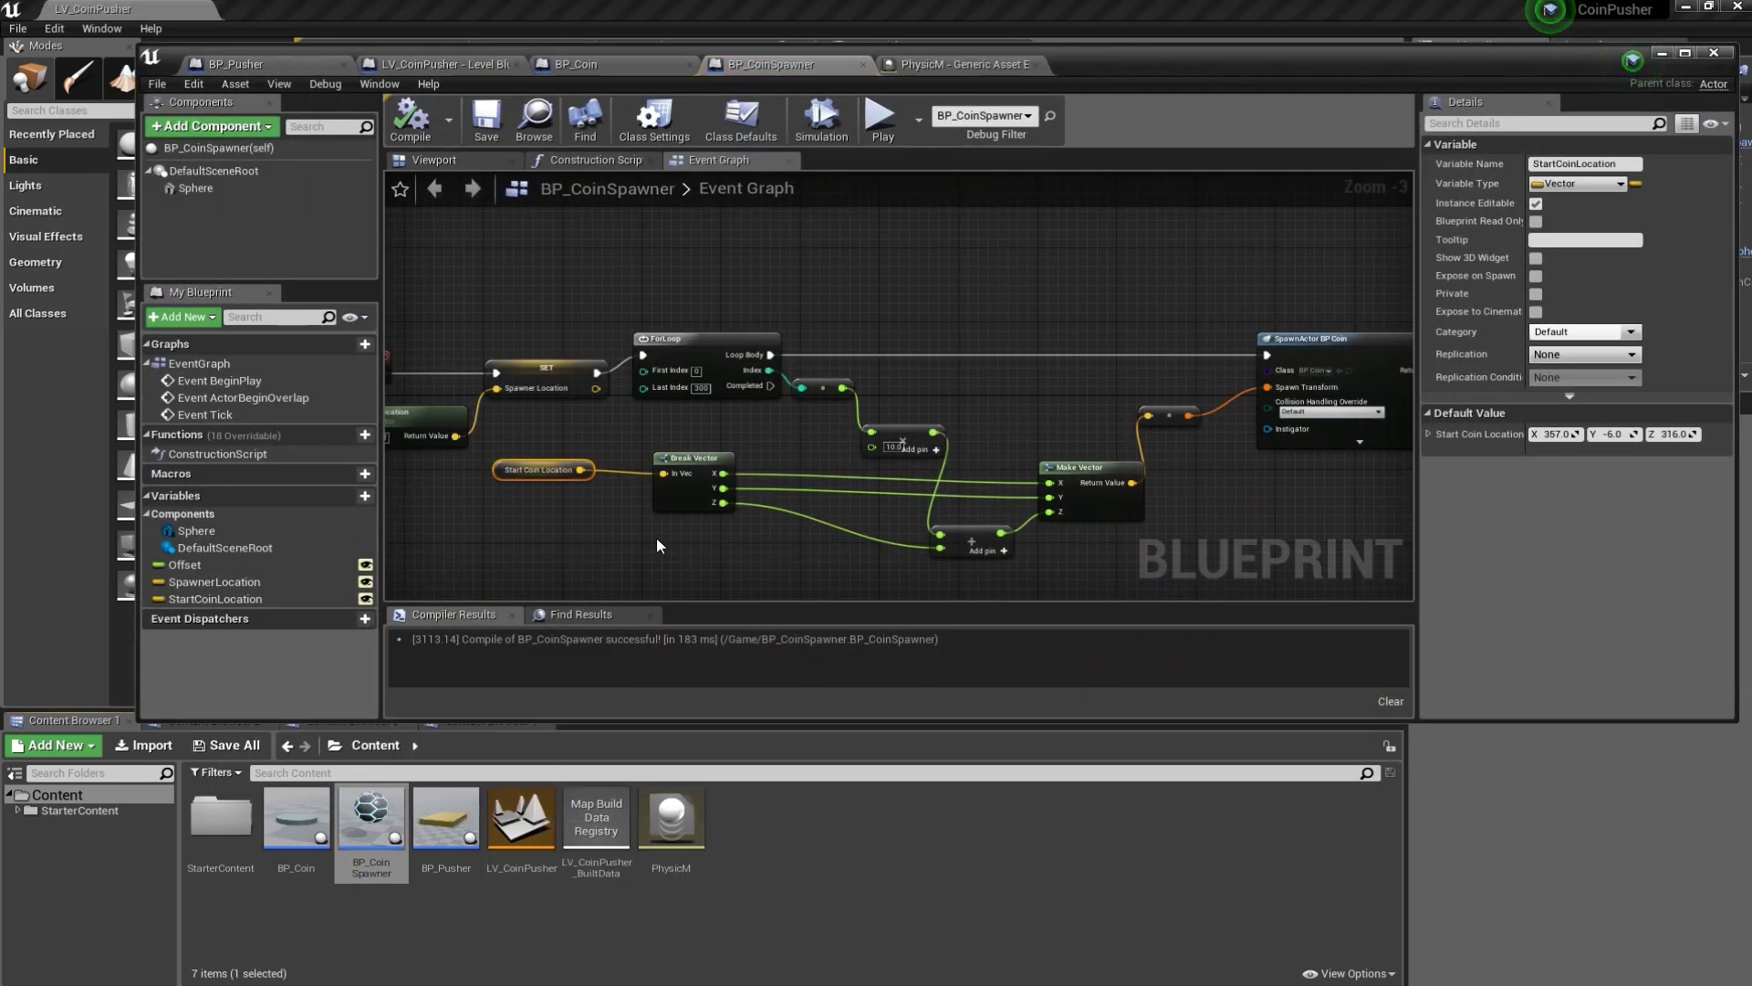
- Add an Event EndInputTouch node near the disabled event nodes in BP_CoinSpawner's graph
{"action": "right_click_drag", "start_coordinate": [688, 500], "coordinate": [892, 340]}
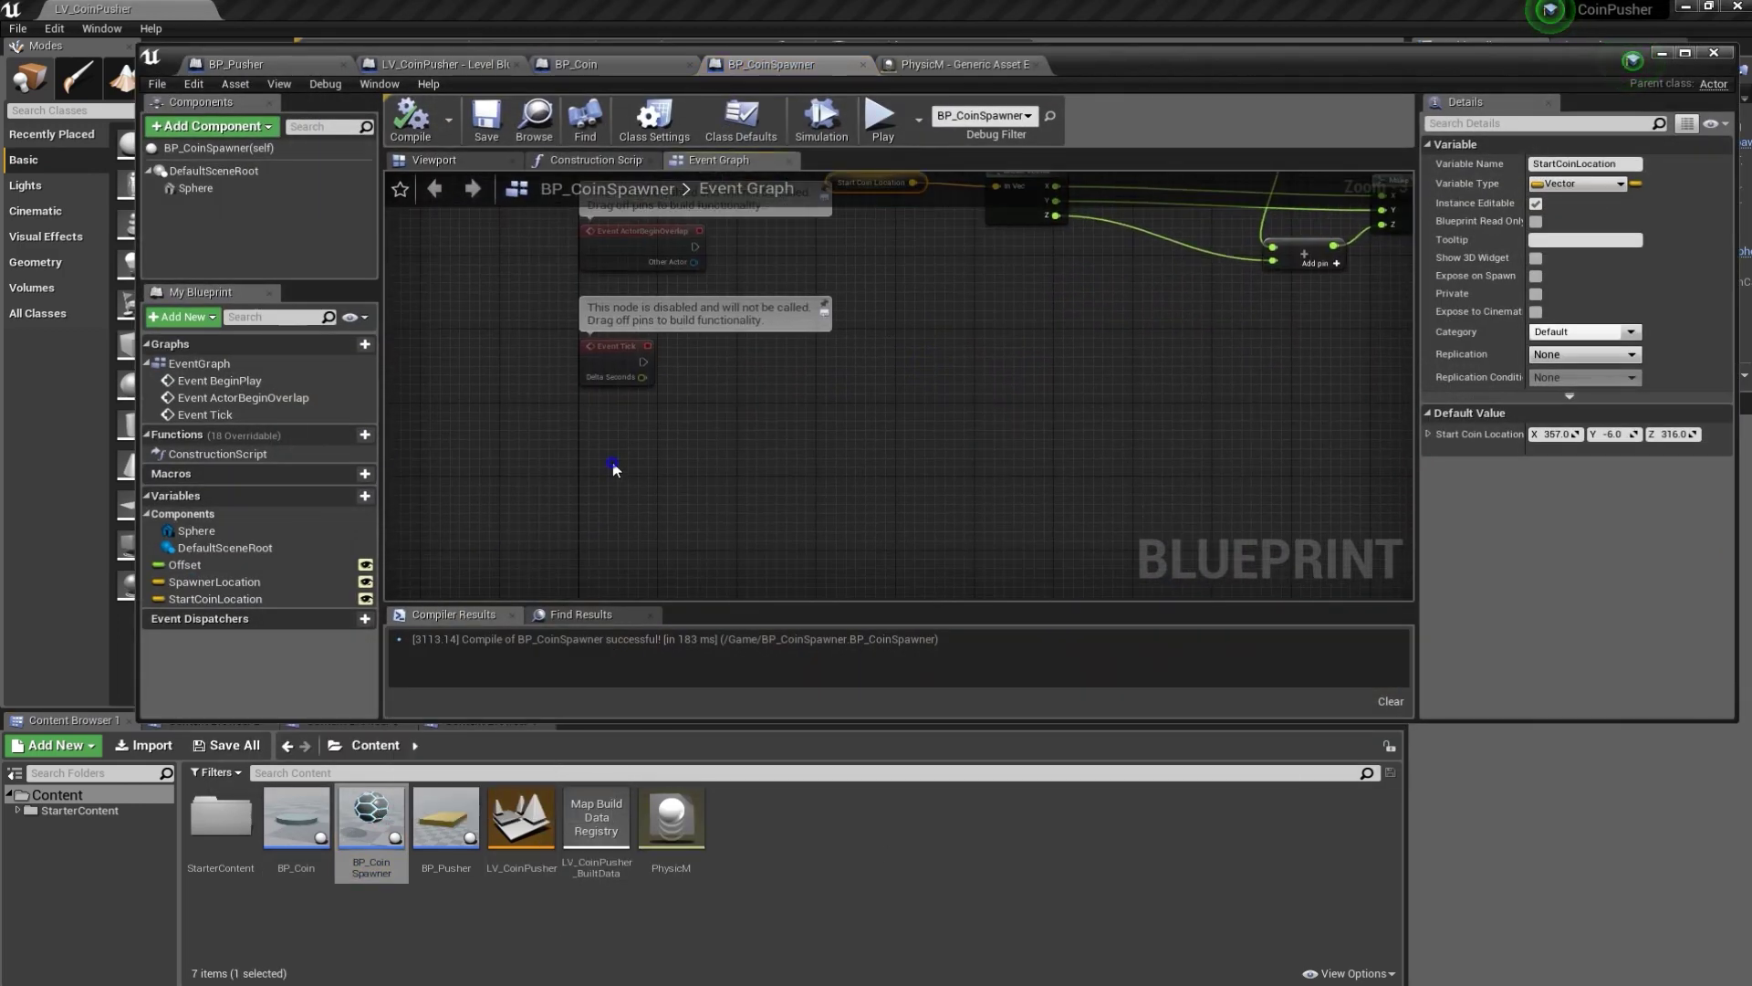
{"action": "right_click", "coordinate": [614, 469]}
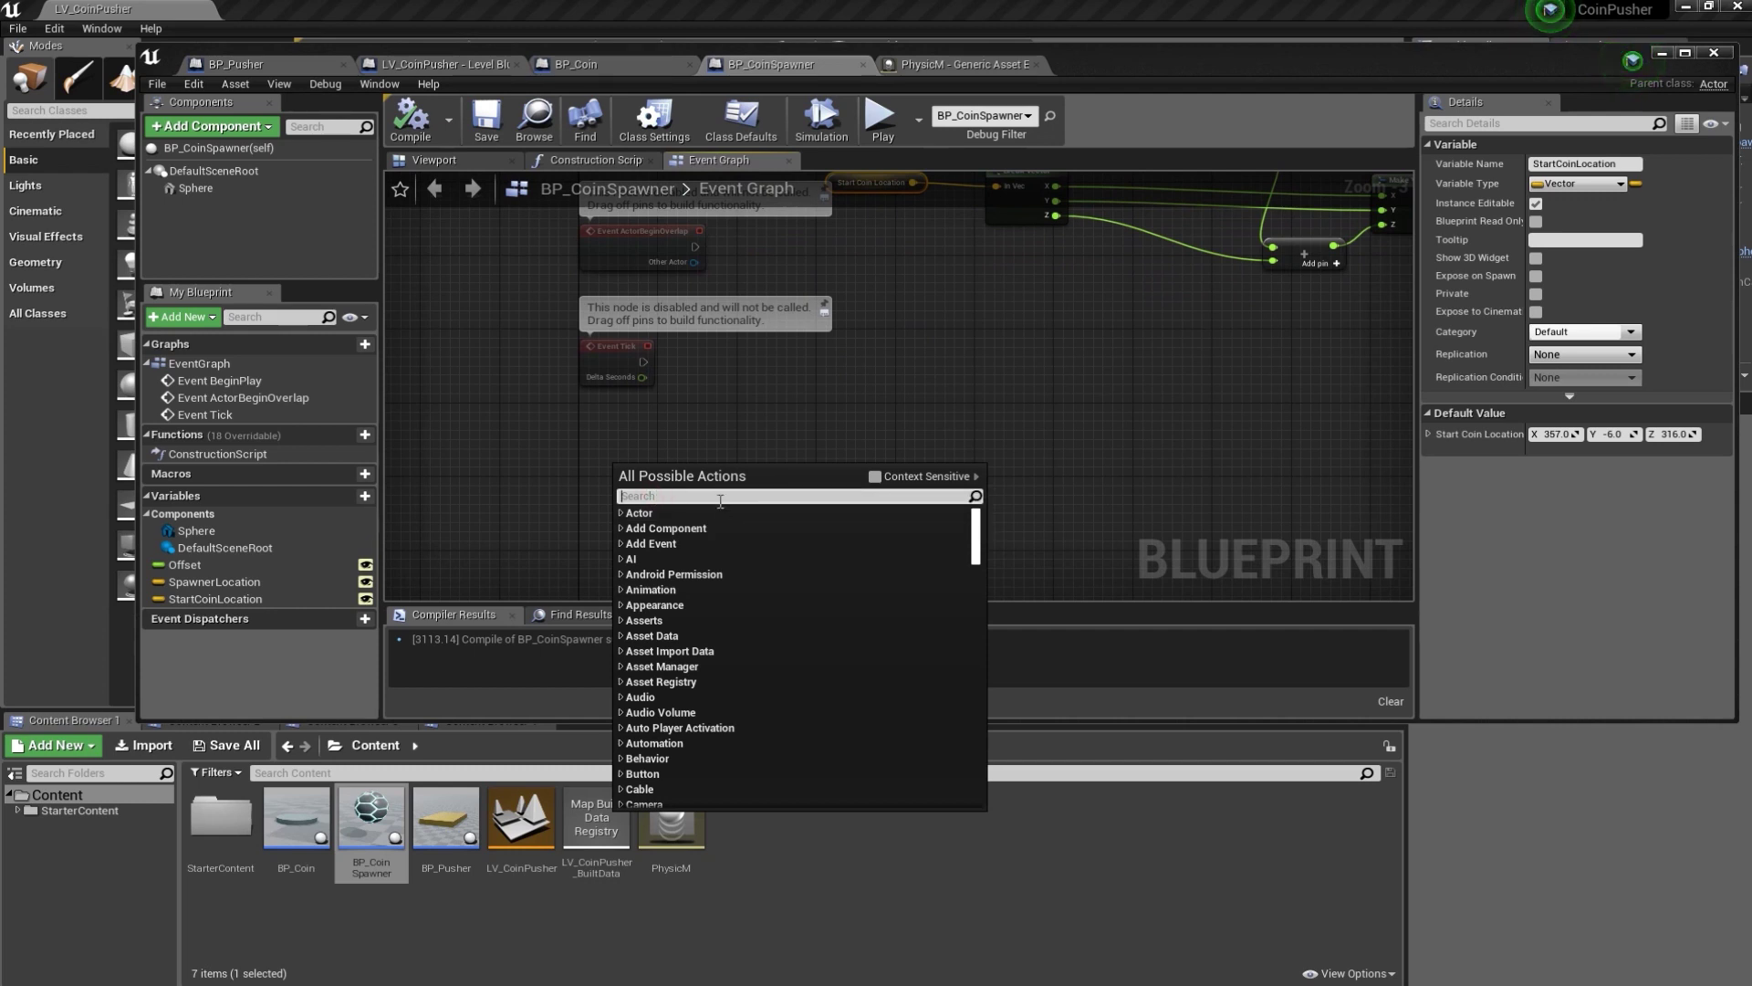
{"action": "type", "text": "even"}
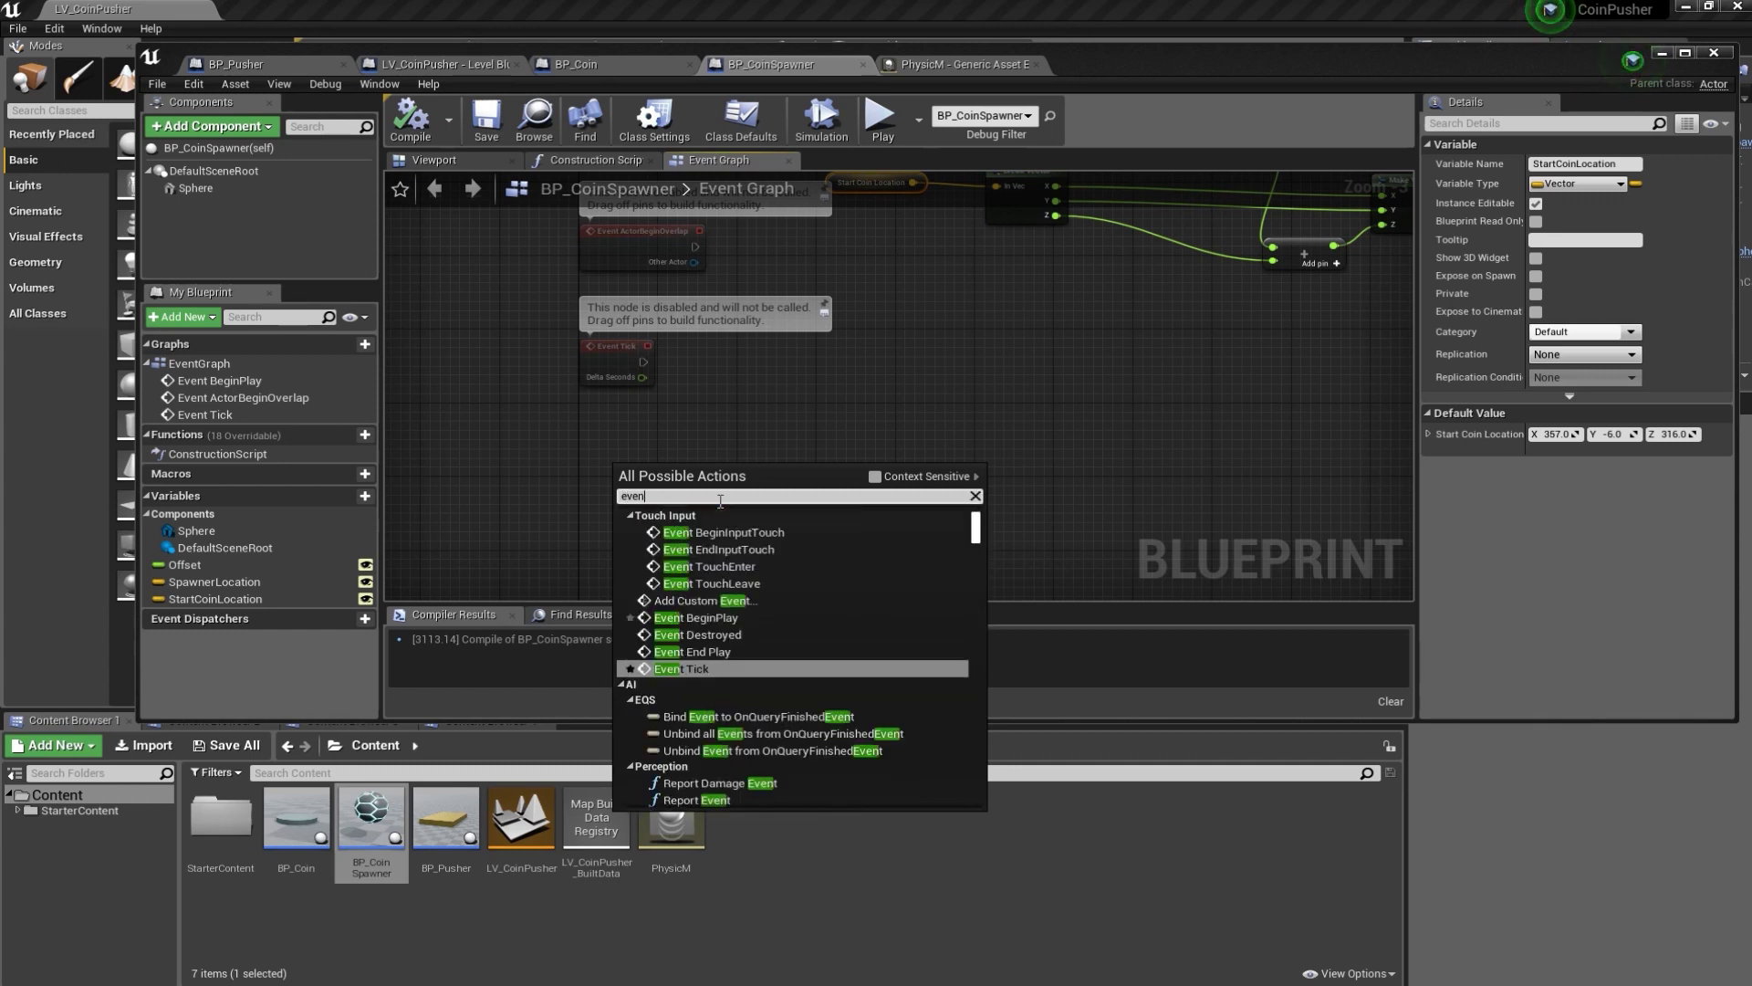
{"action": "type", "text": "te"}
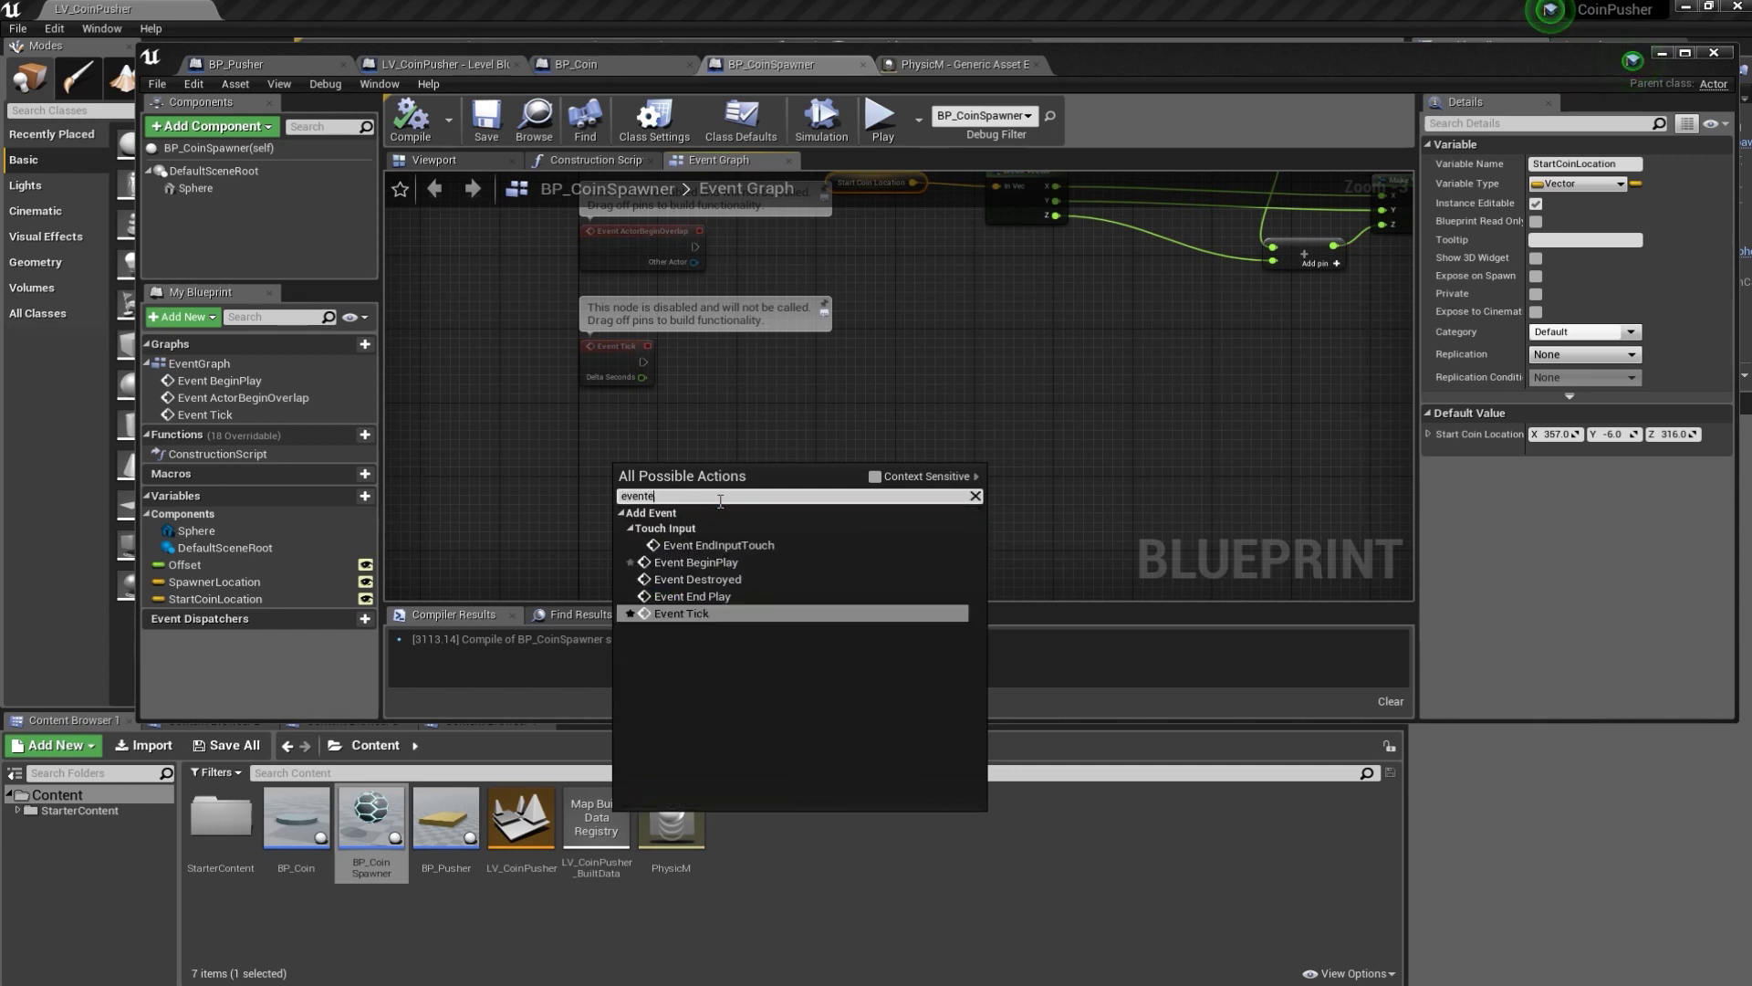
{"action": "type", "text": "nd"}
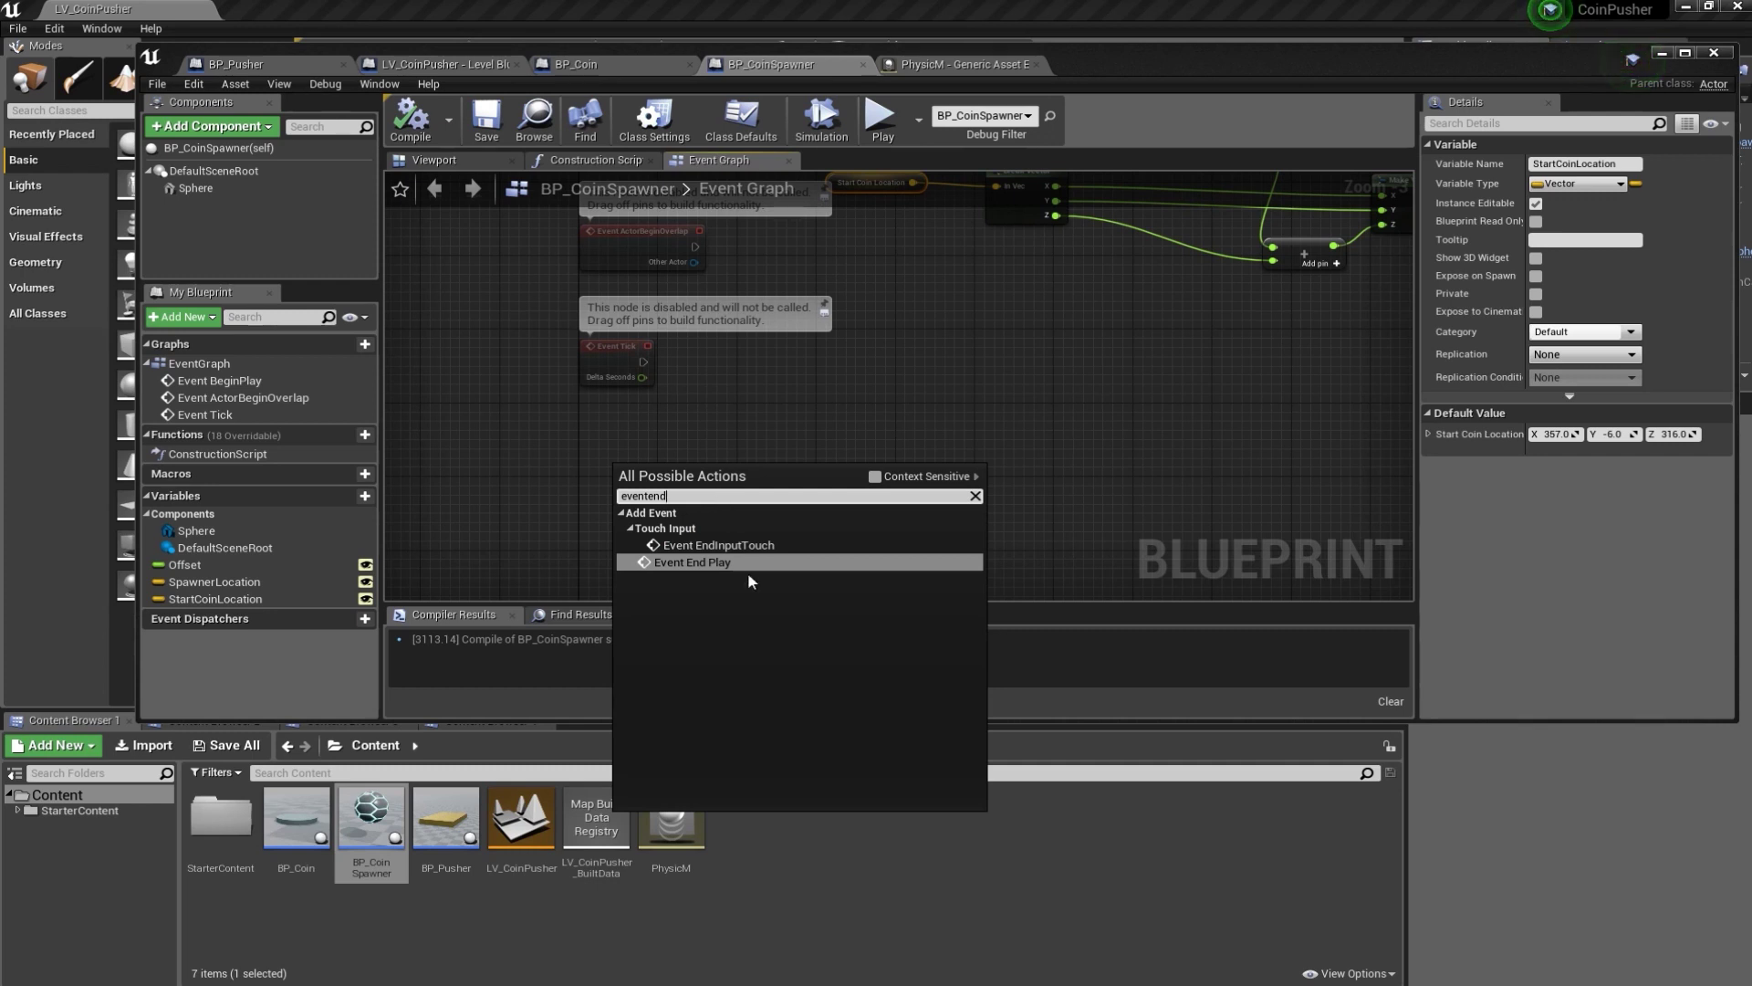
{"action": "left_click", "coordinate": [736, 545]}
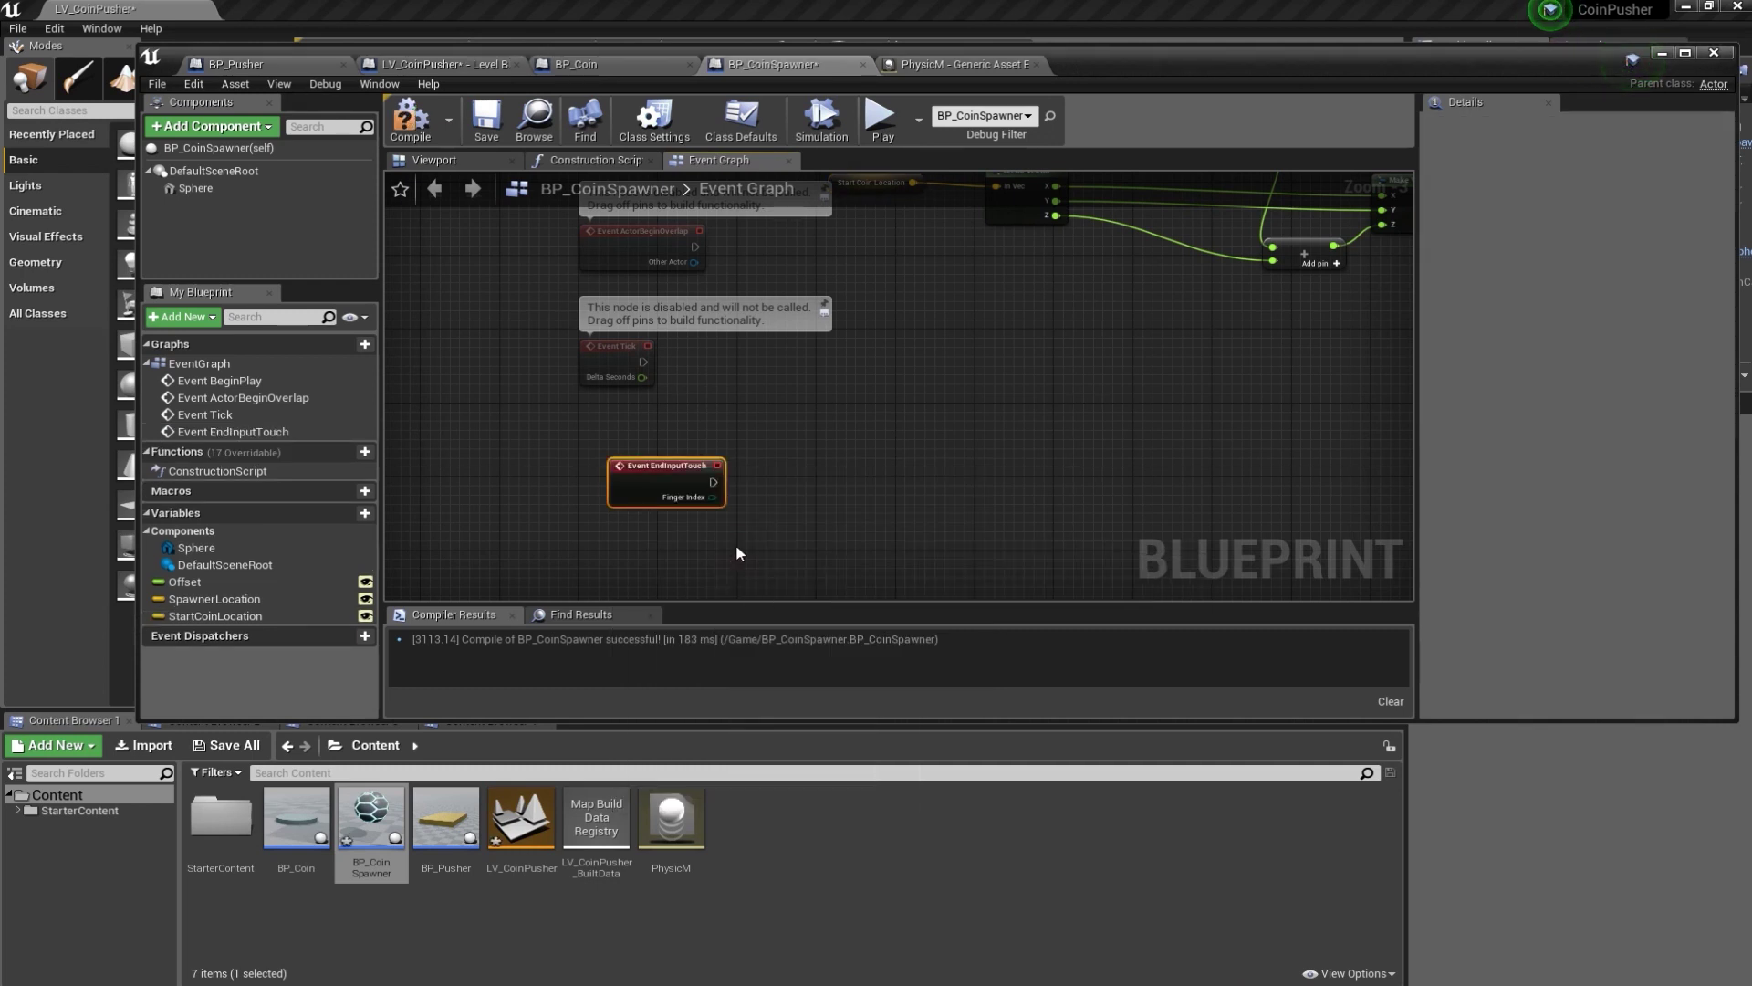
{"action": "left_click_drag", "start_coordinate": [696, 491], "coordinate": [667, 463]}
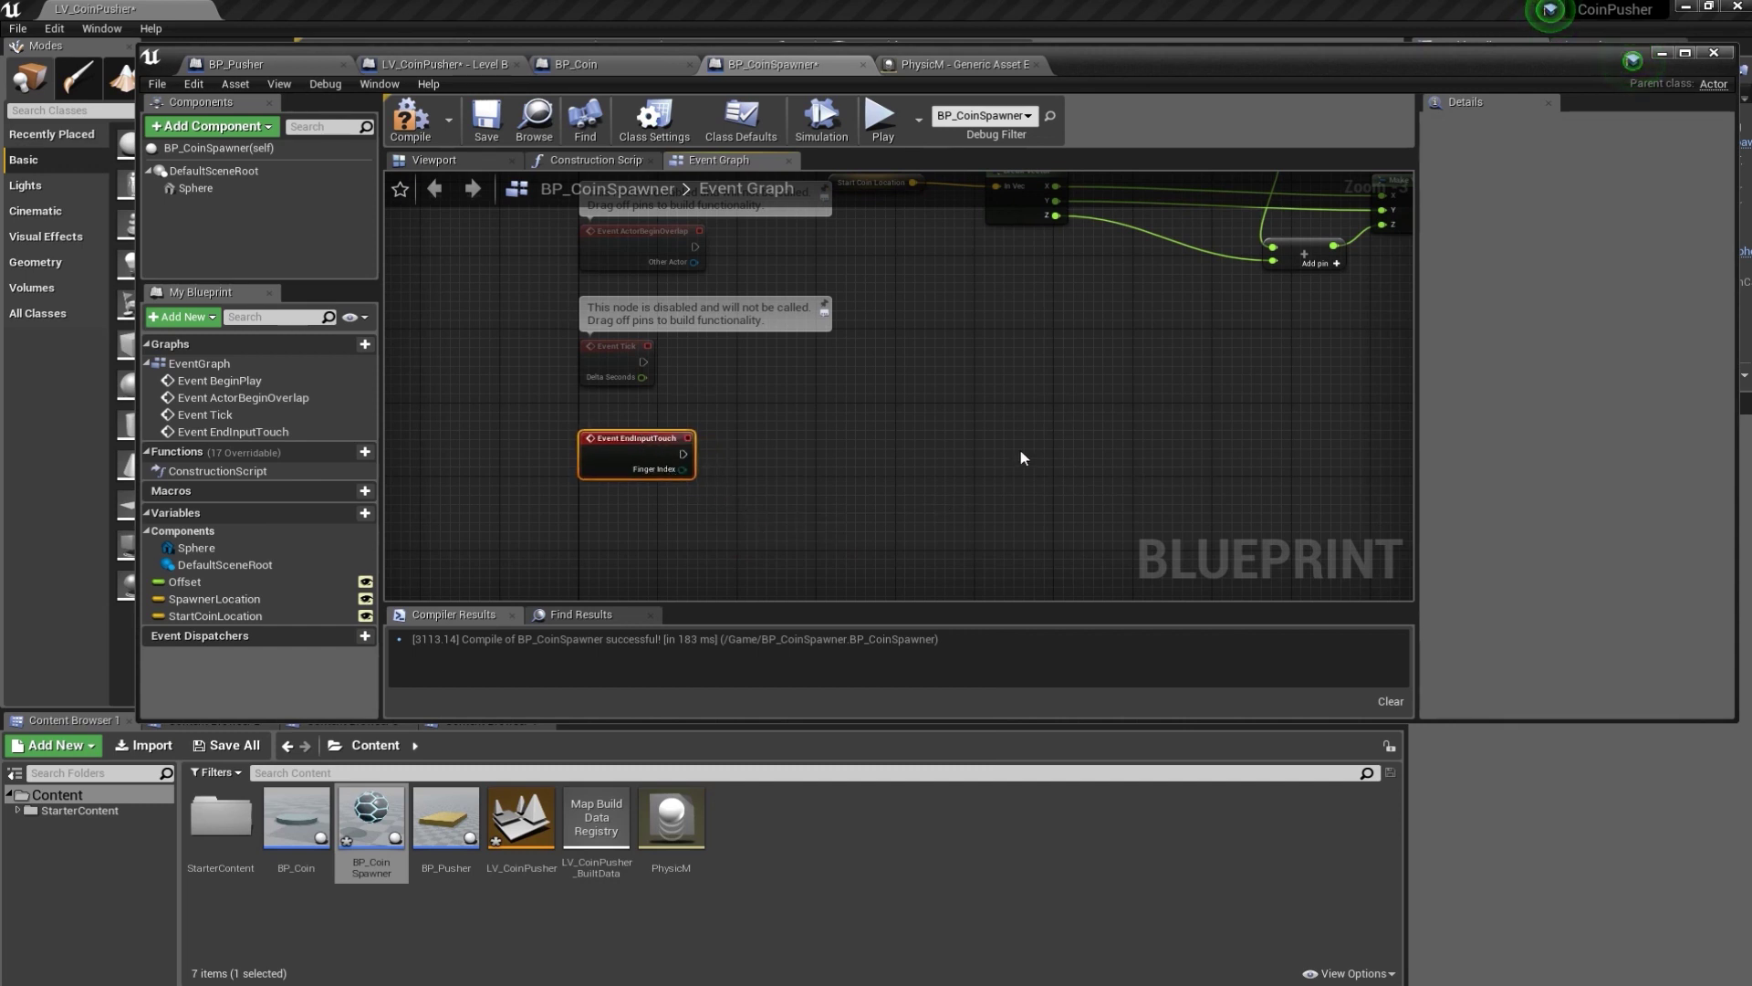
{"action": "right_click_drag", "start_coordinate": [1185, 387], "coordinate": [738, 610]}
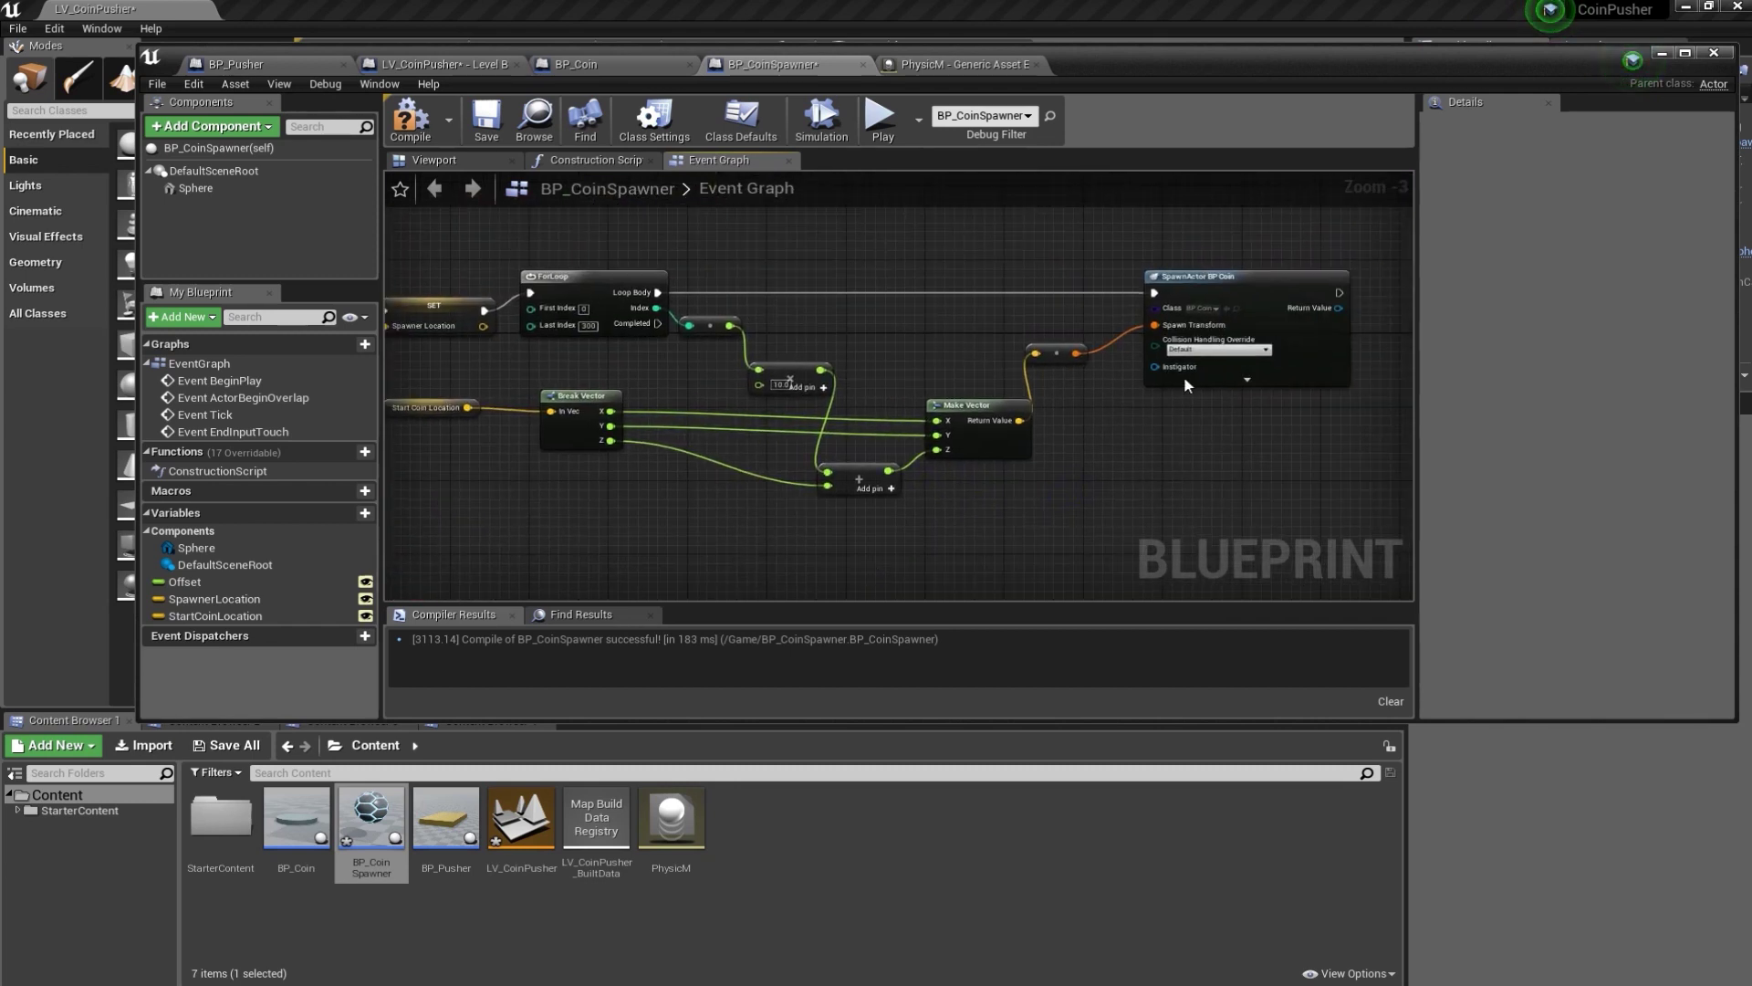
- Paste the SpawnActor BP Coin node beside Event EndInputTouch and wire the touch event's exec into it
{"action": "left_click", "coordinate": [1207, 272]}
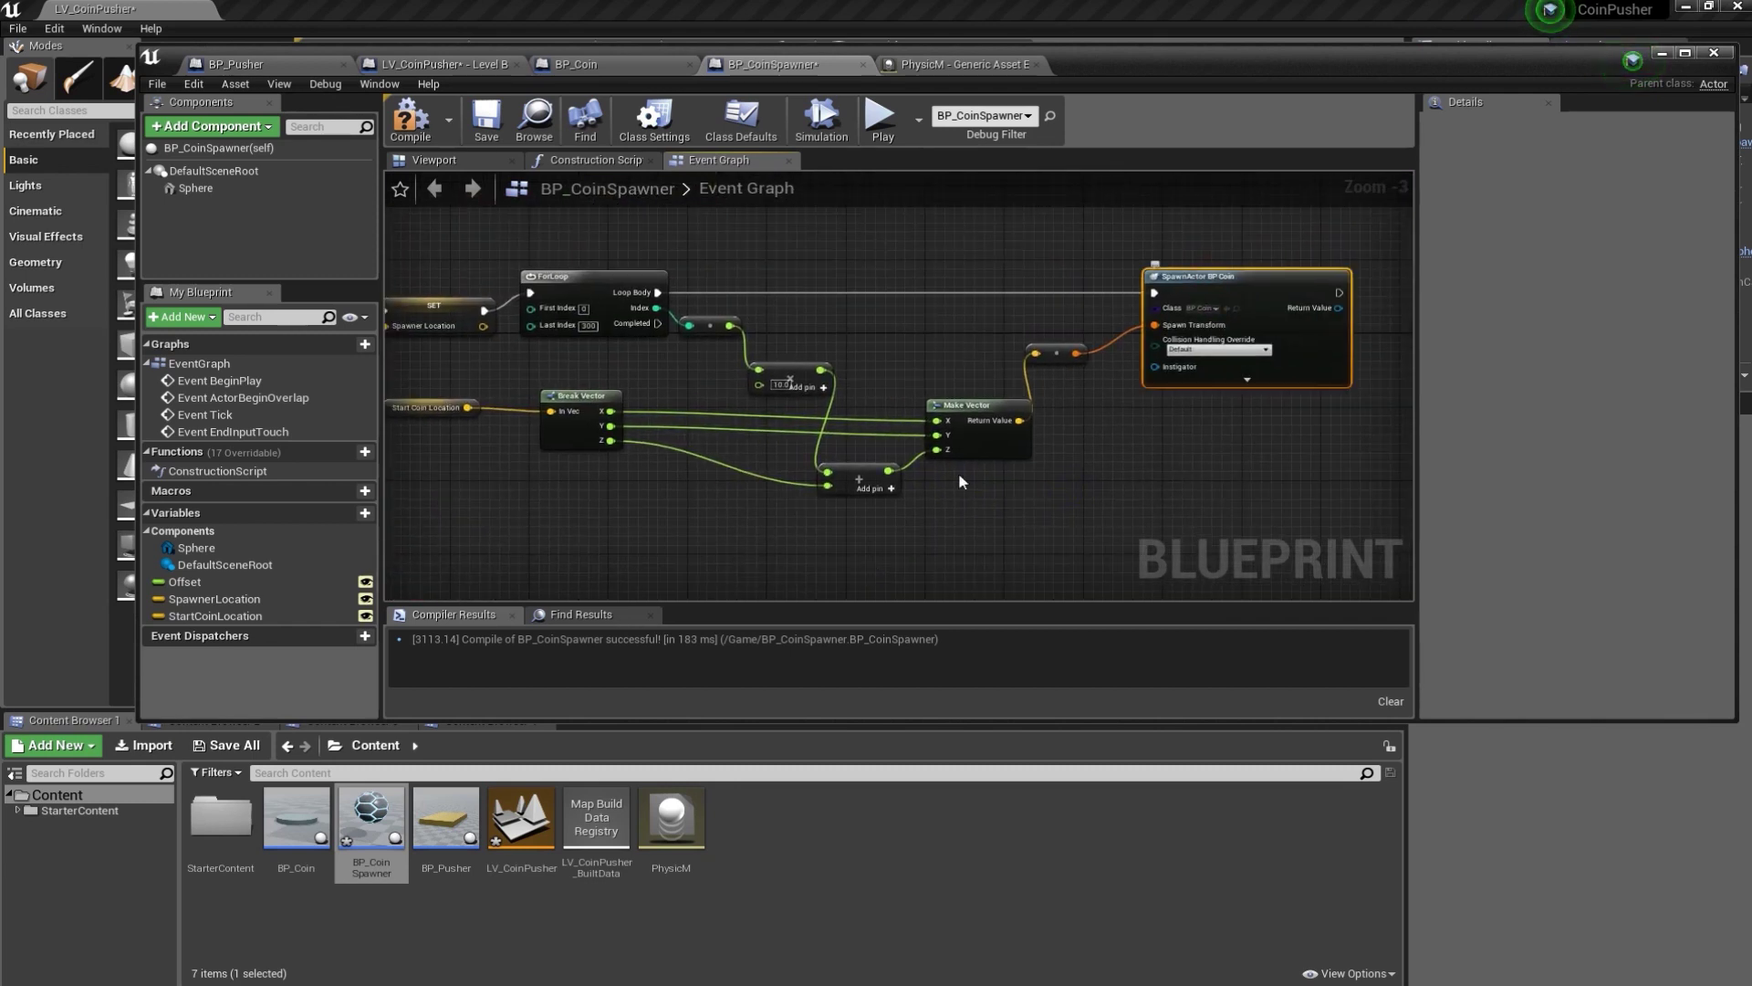
{"action": "right_click_drag", "start_coordinate": [712, 546], "coordinate": [1042, 445]}
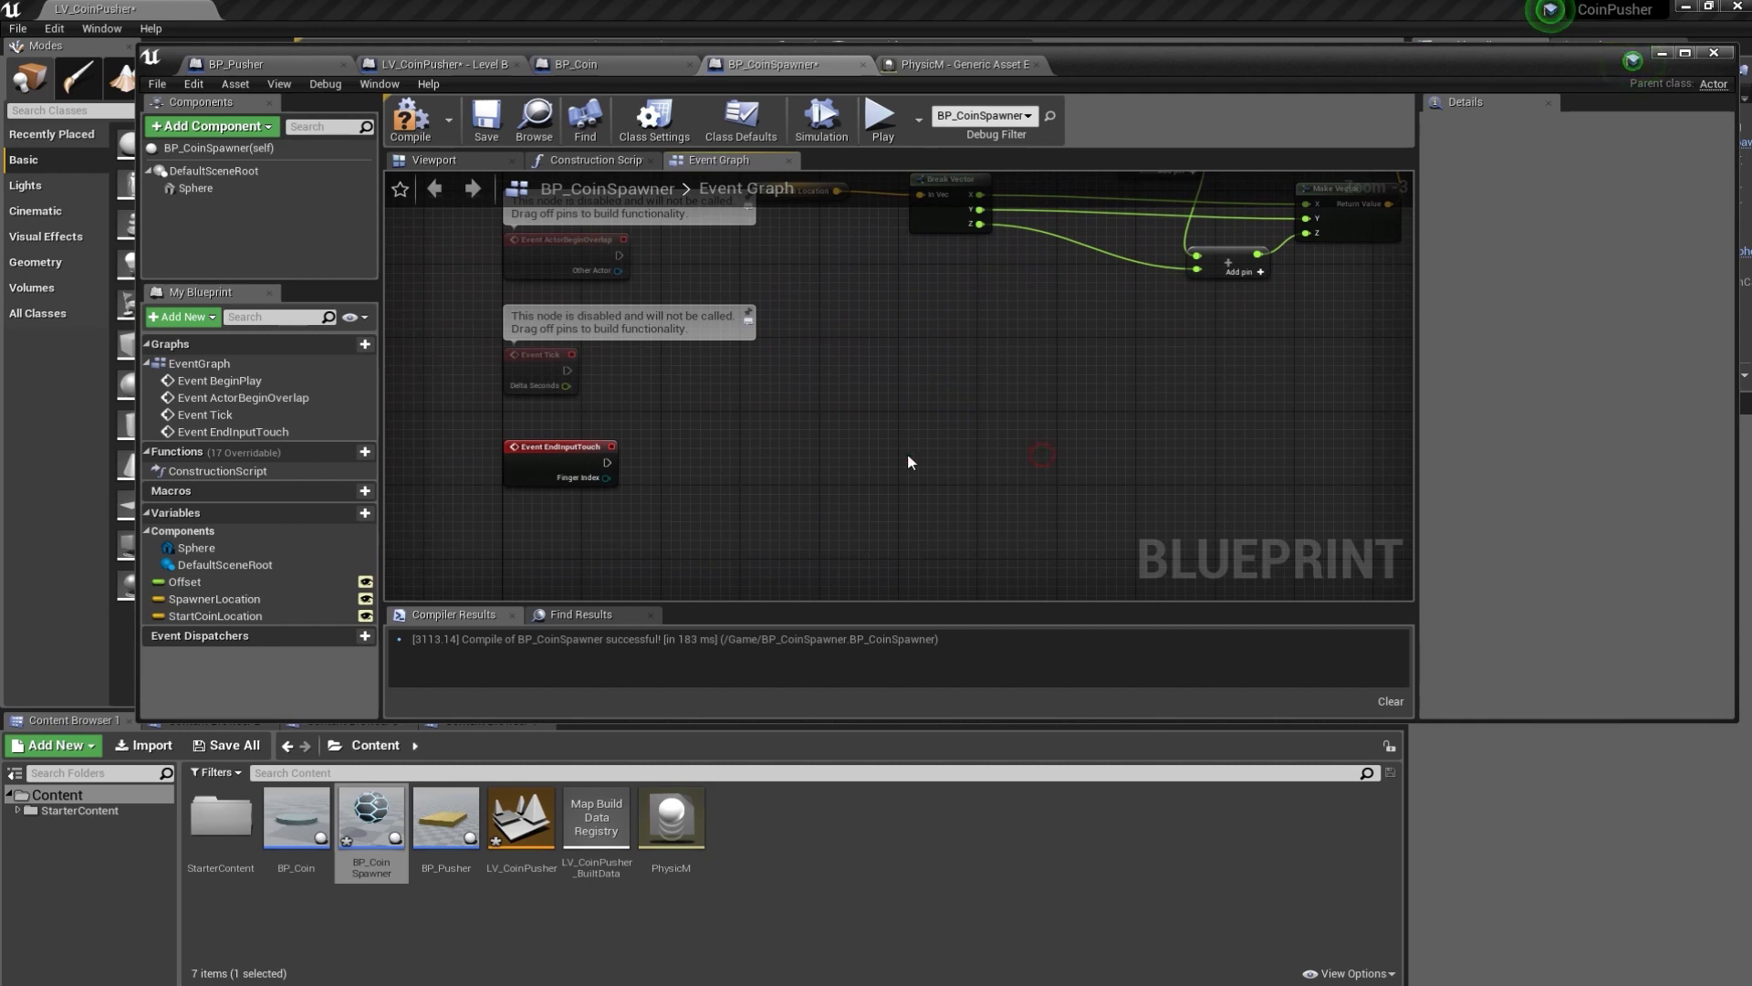
{"action": "key", "text": "ctrl+v"}
{"action": "mouse_move", "coordinate": [607, 462]}
{"action": "left_mouse_down"}
{"action": "mouse_move", "coordinate": [878, 462]}
{"action": "mouse_move", "coordinate": [919, 481]}
{"action": "mouse_move", "coordinate": [1044, 449]}
{"action": "left_mouse_up"}
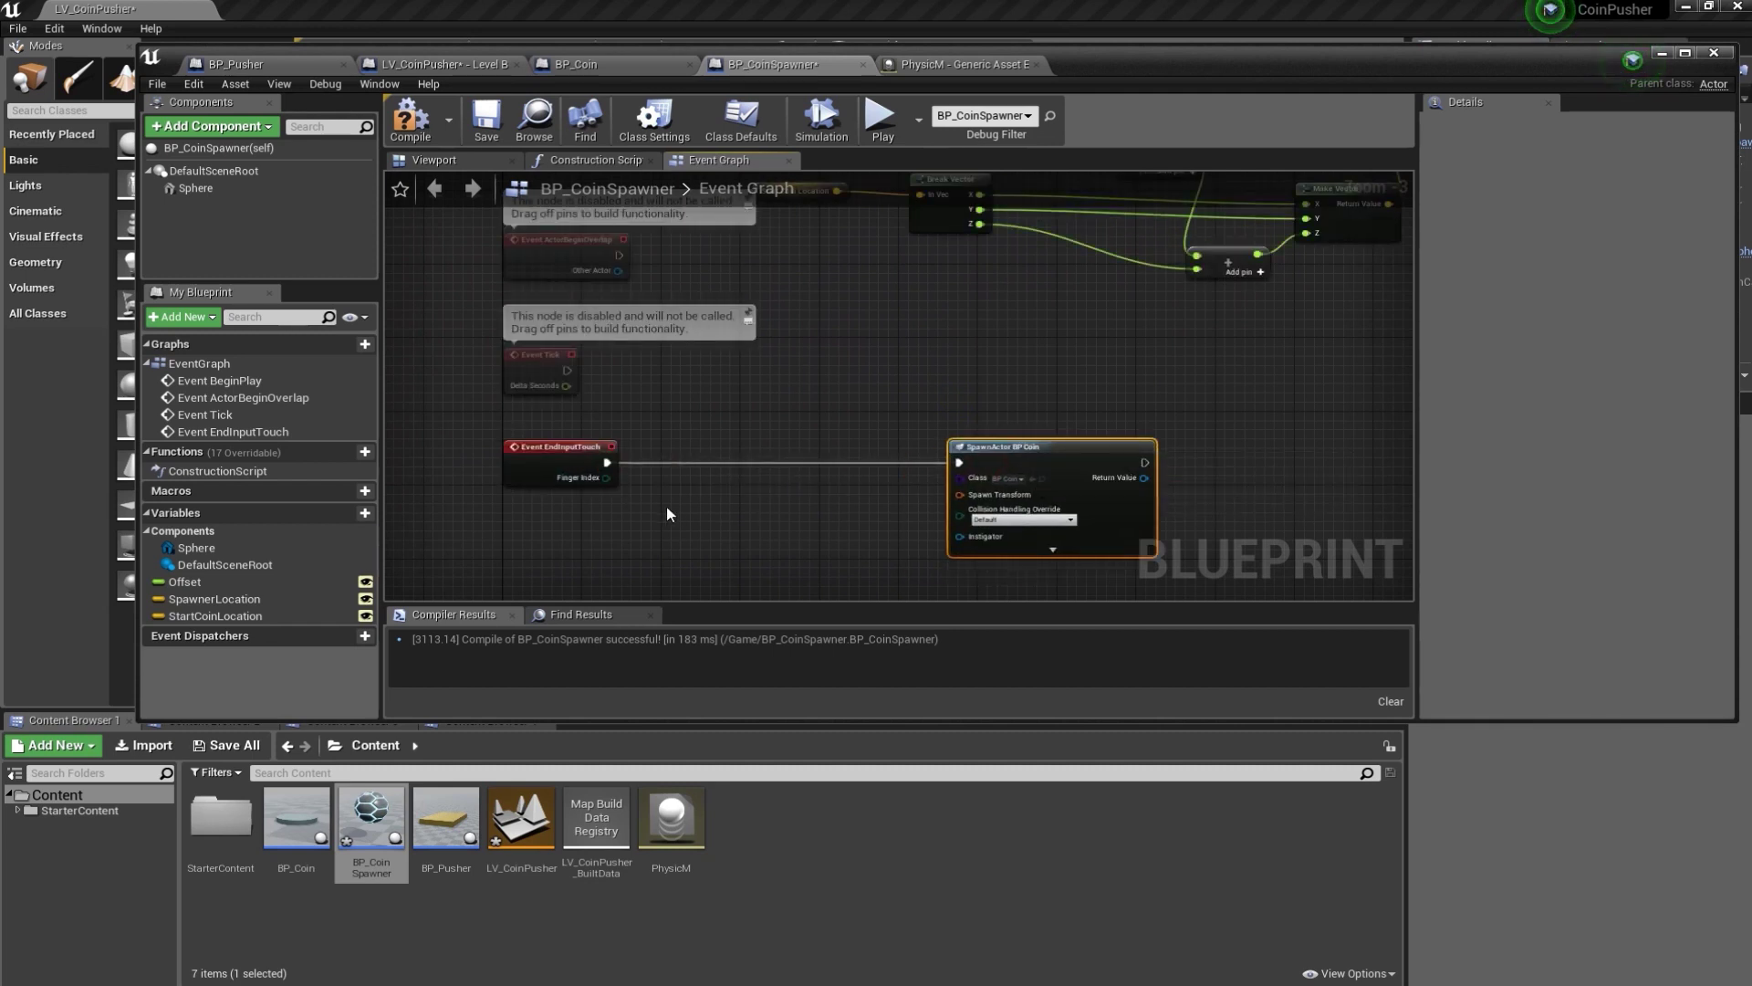
{"action": "right_click_drag", "start_coordinate": [756, 514], "coordinate": [744, 425]}
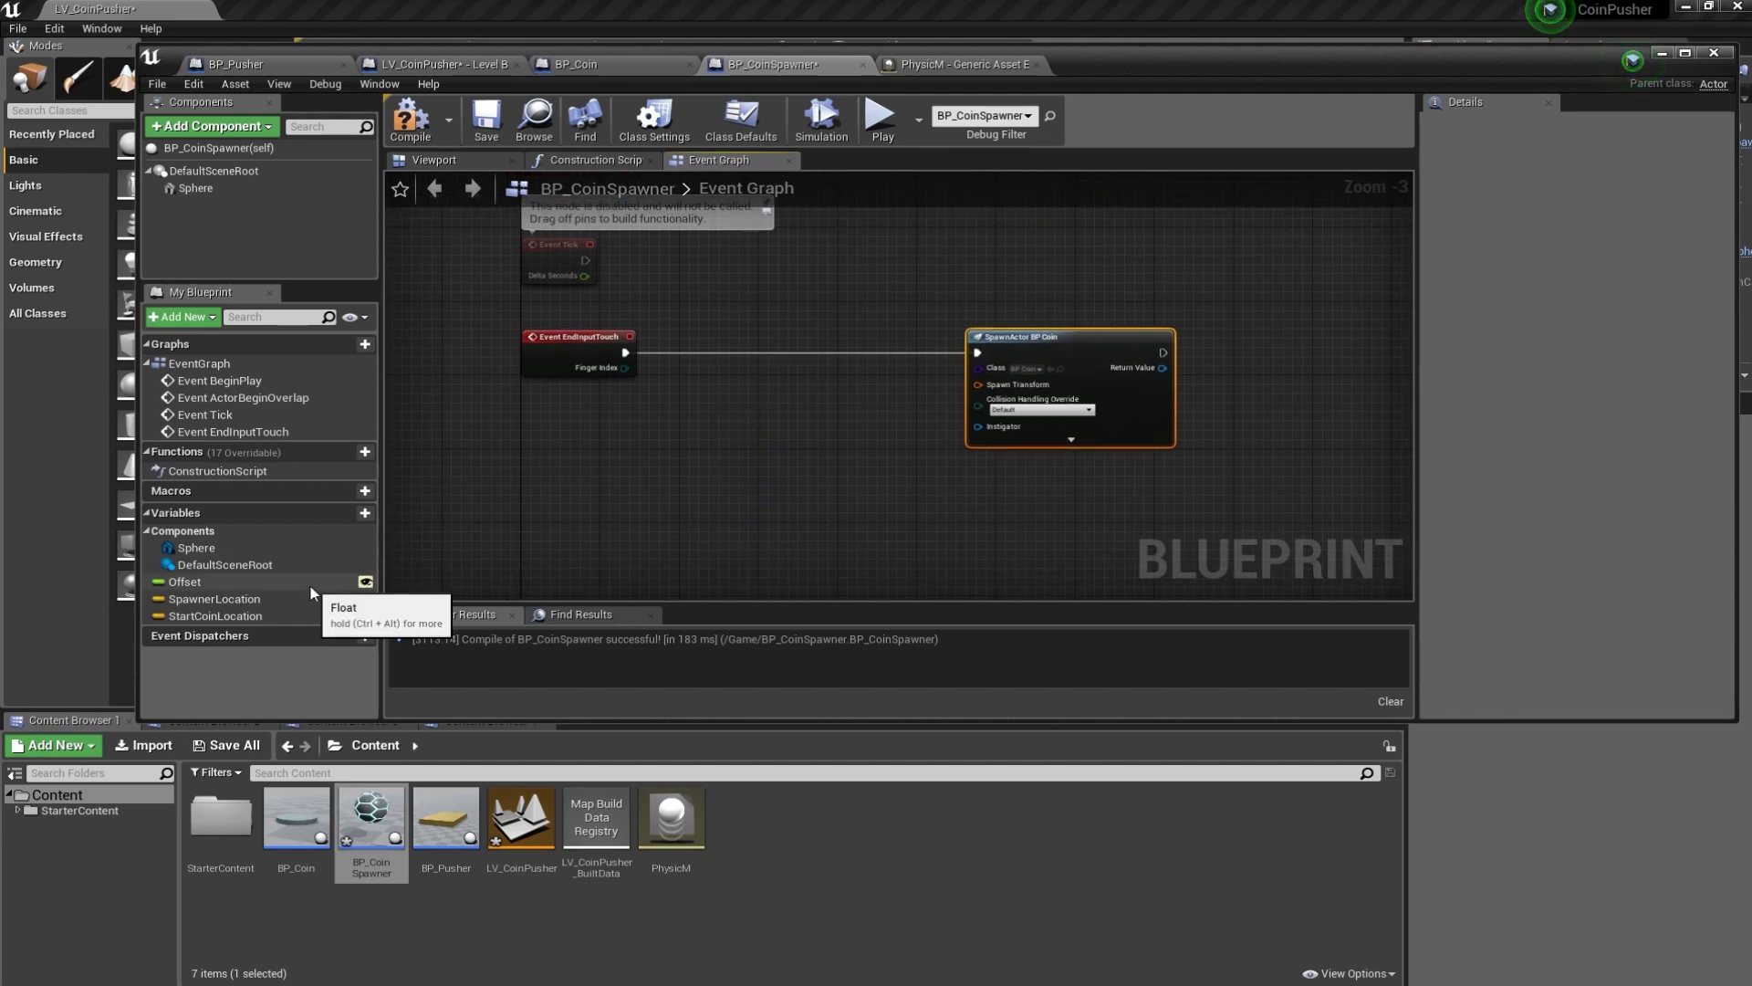
- Feed GetActorLocation into a Make Transform wired to the SpawnActor BP Coin's Spawn Transform
{"action": "right_click", "coordinate": [544, 418]}
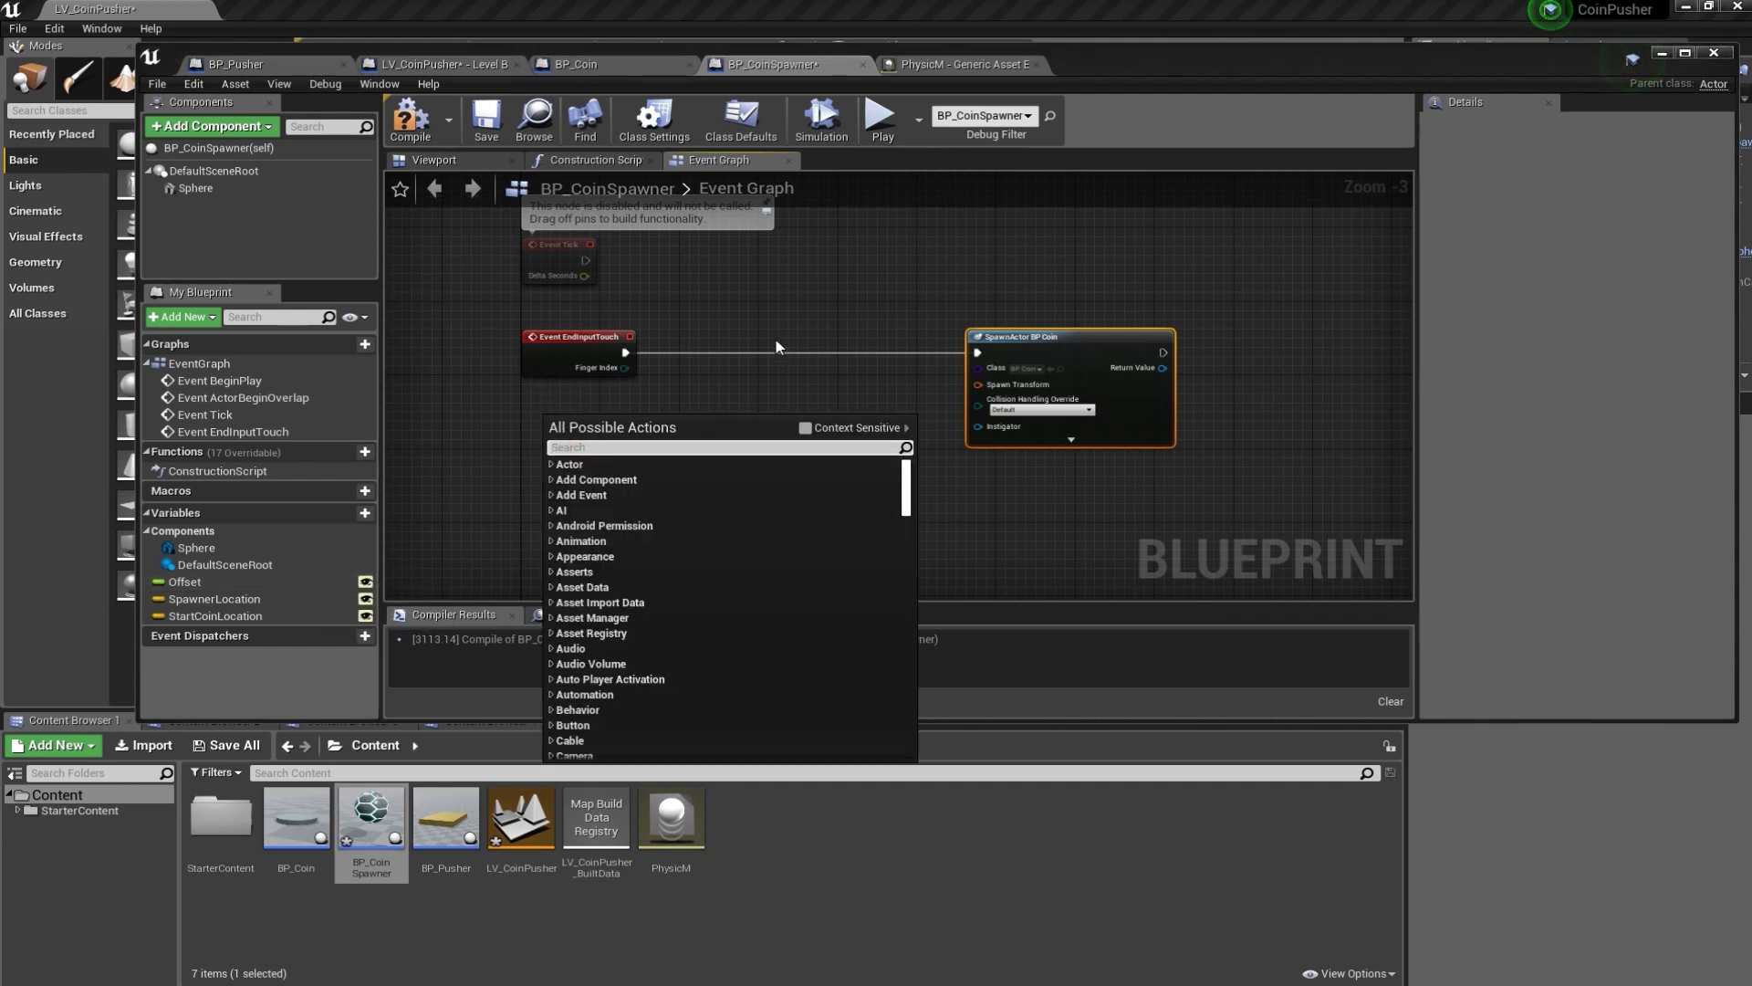
{"action": "type", "text": "getactor"}
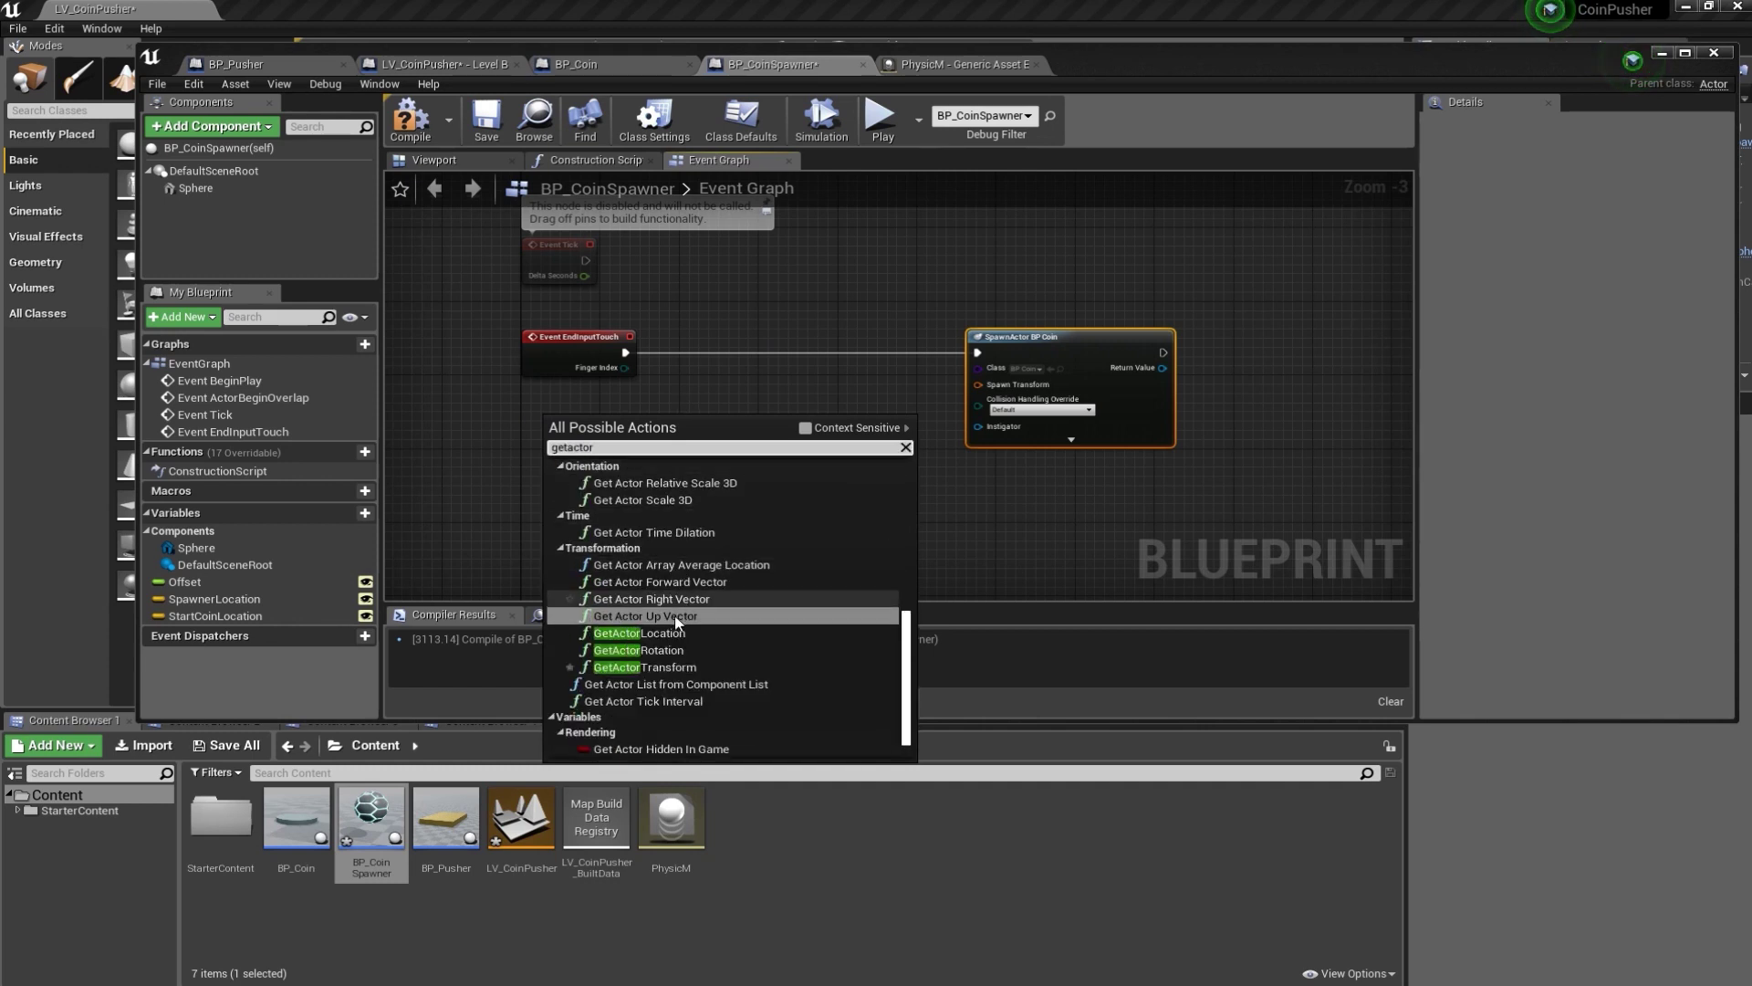
{"action": "left_click", "coordinate": [653, 632]}
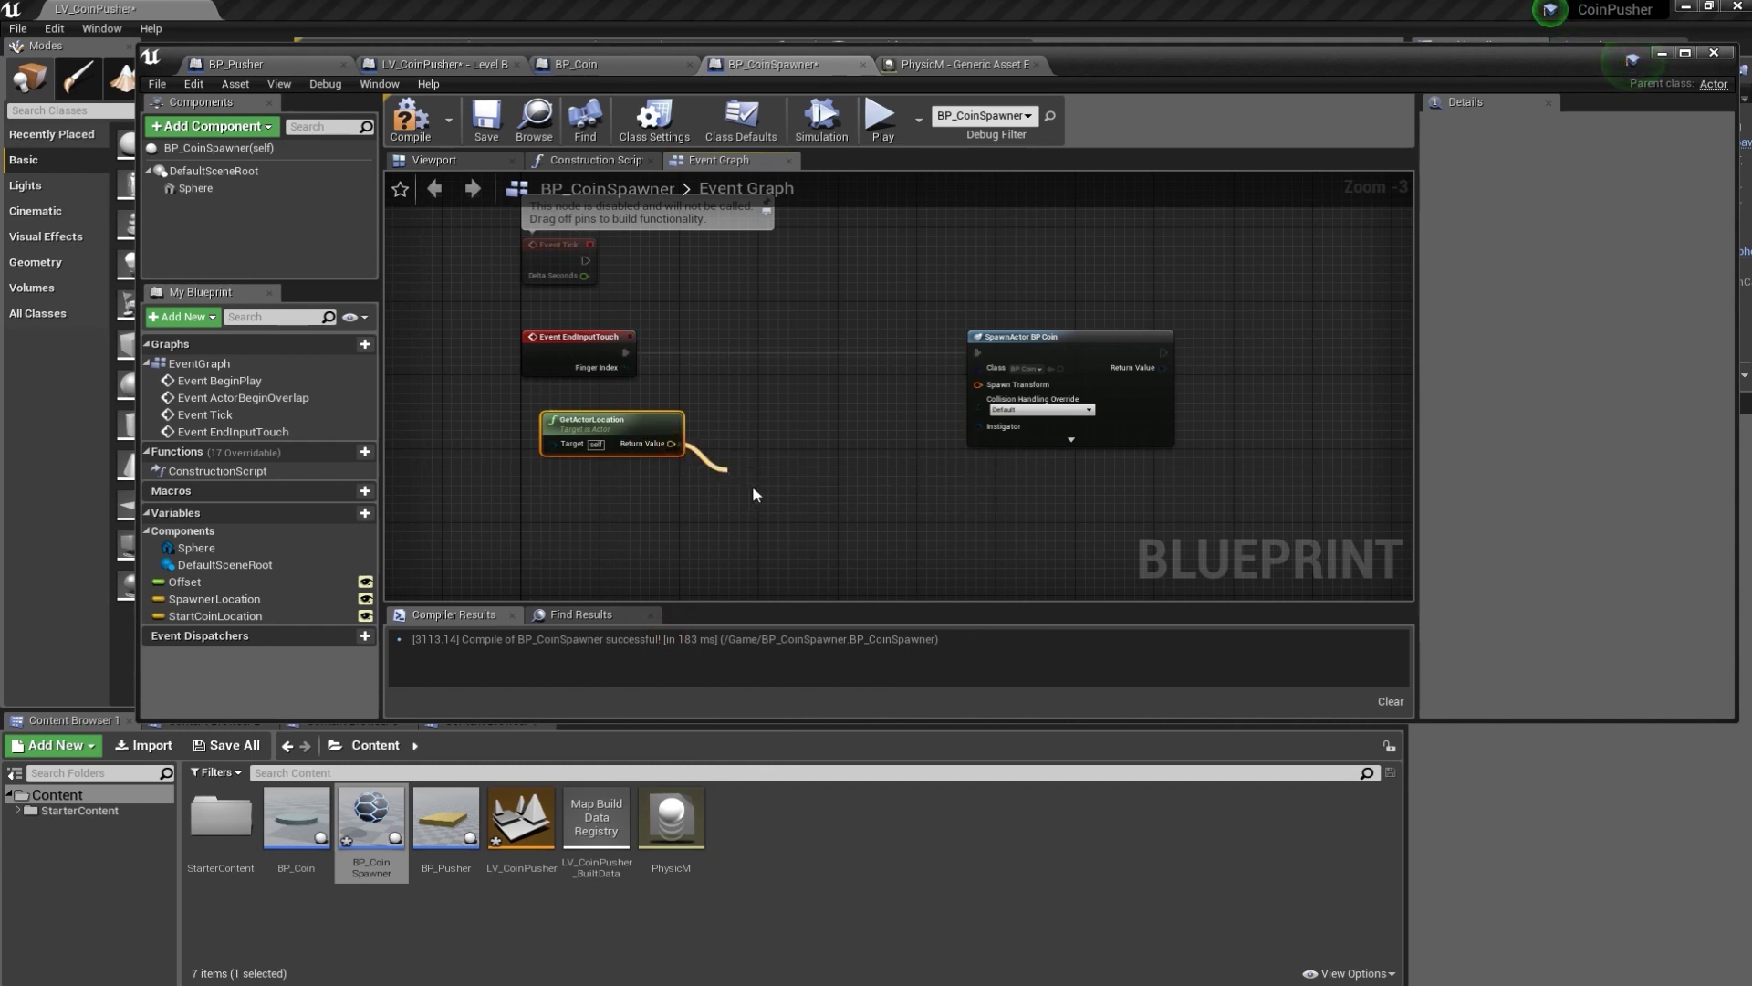
{"action": "left_click_drag", "start_coordinate": [672, 443], "coordinate": [728, 471]}
{"action": "type", "text": "make"}
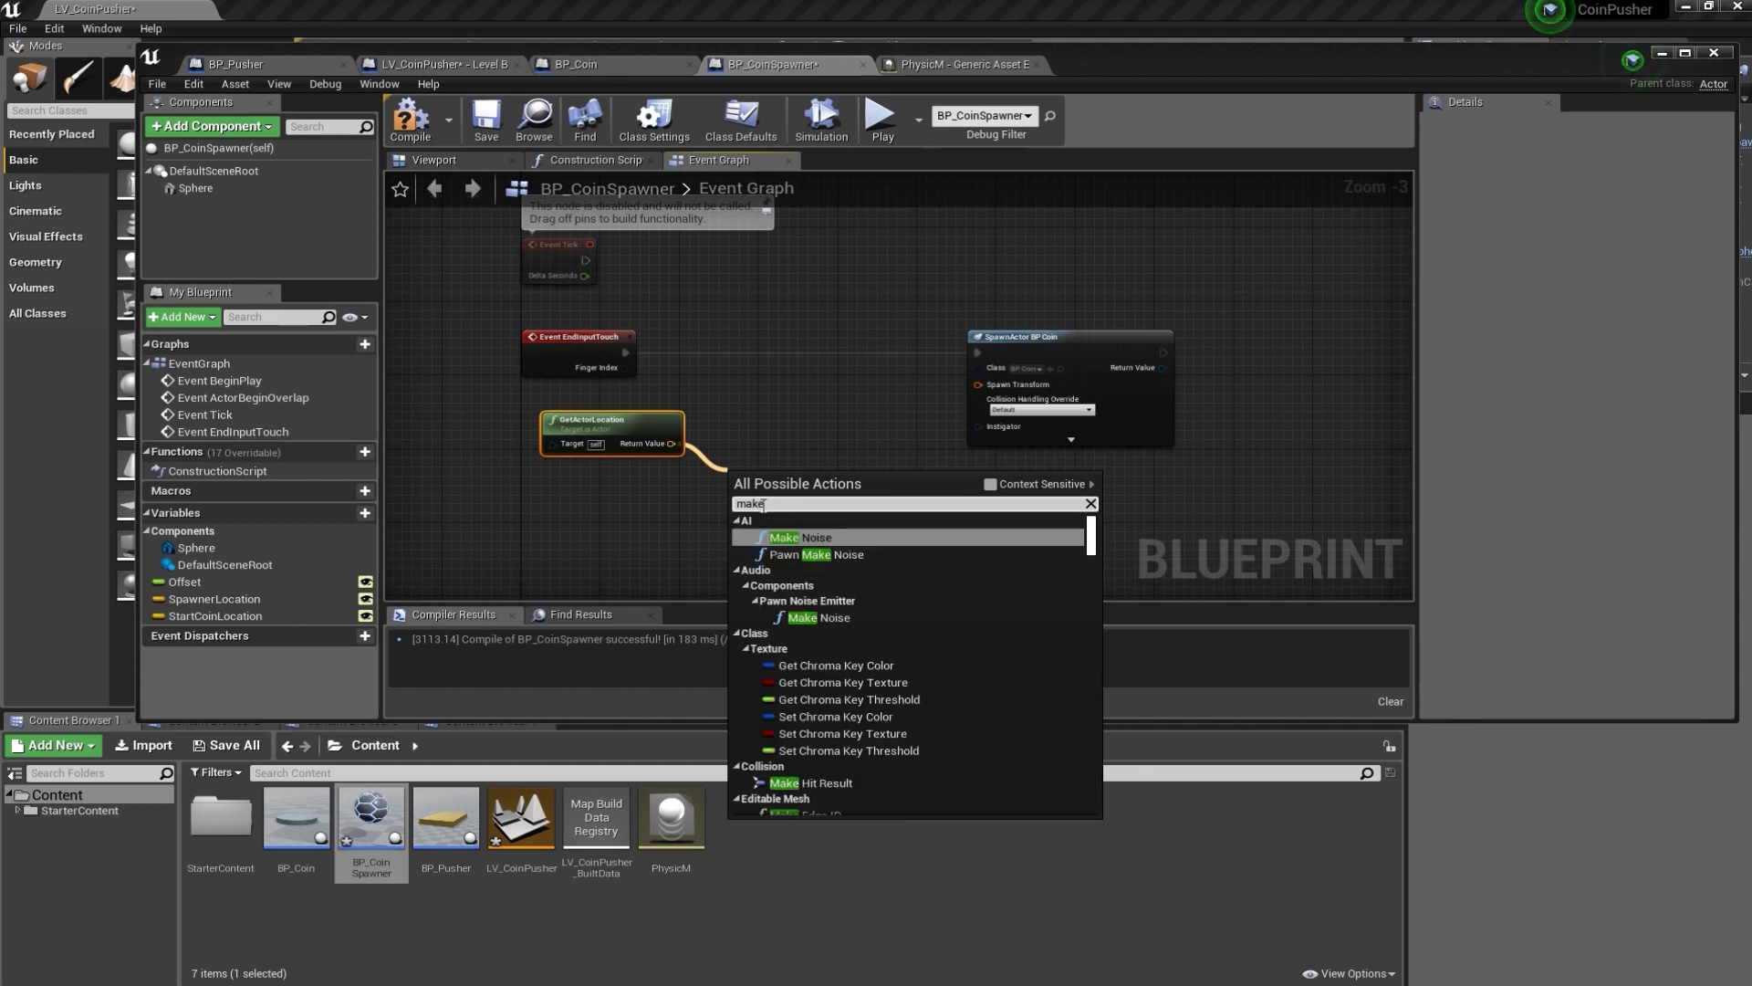
{"action": "type", "text": "tr"}
{"action": "left_click", "coordinate": [814, 552]}
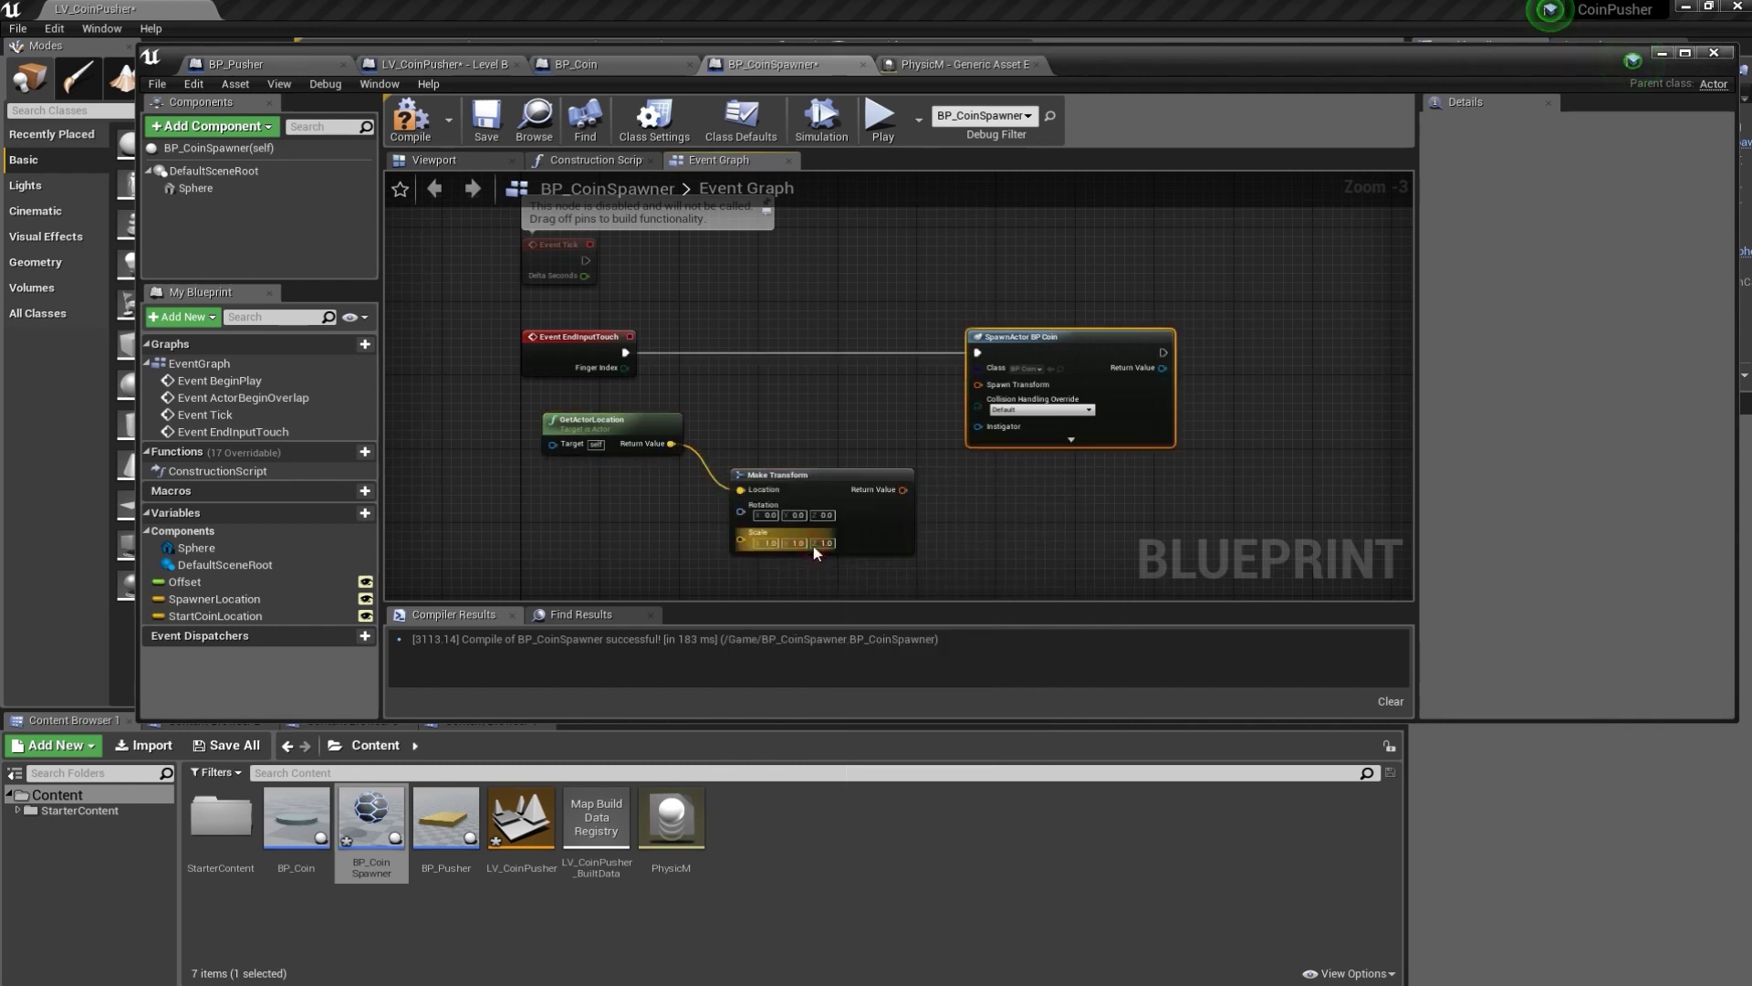
{"action": "left_click_drag", "start_coordinate": [902, 489], "coordinate": [977, 385]}
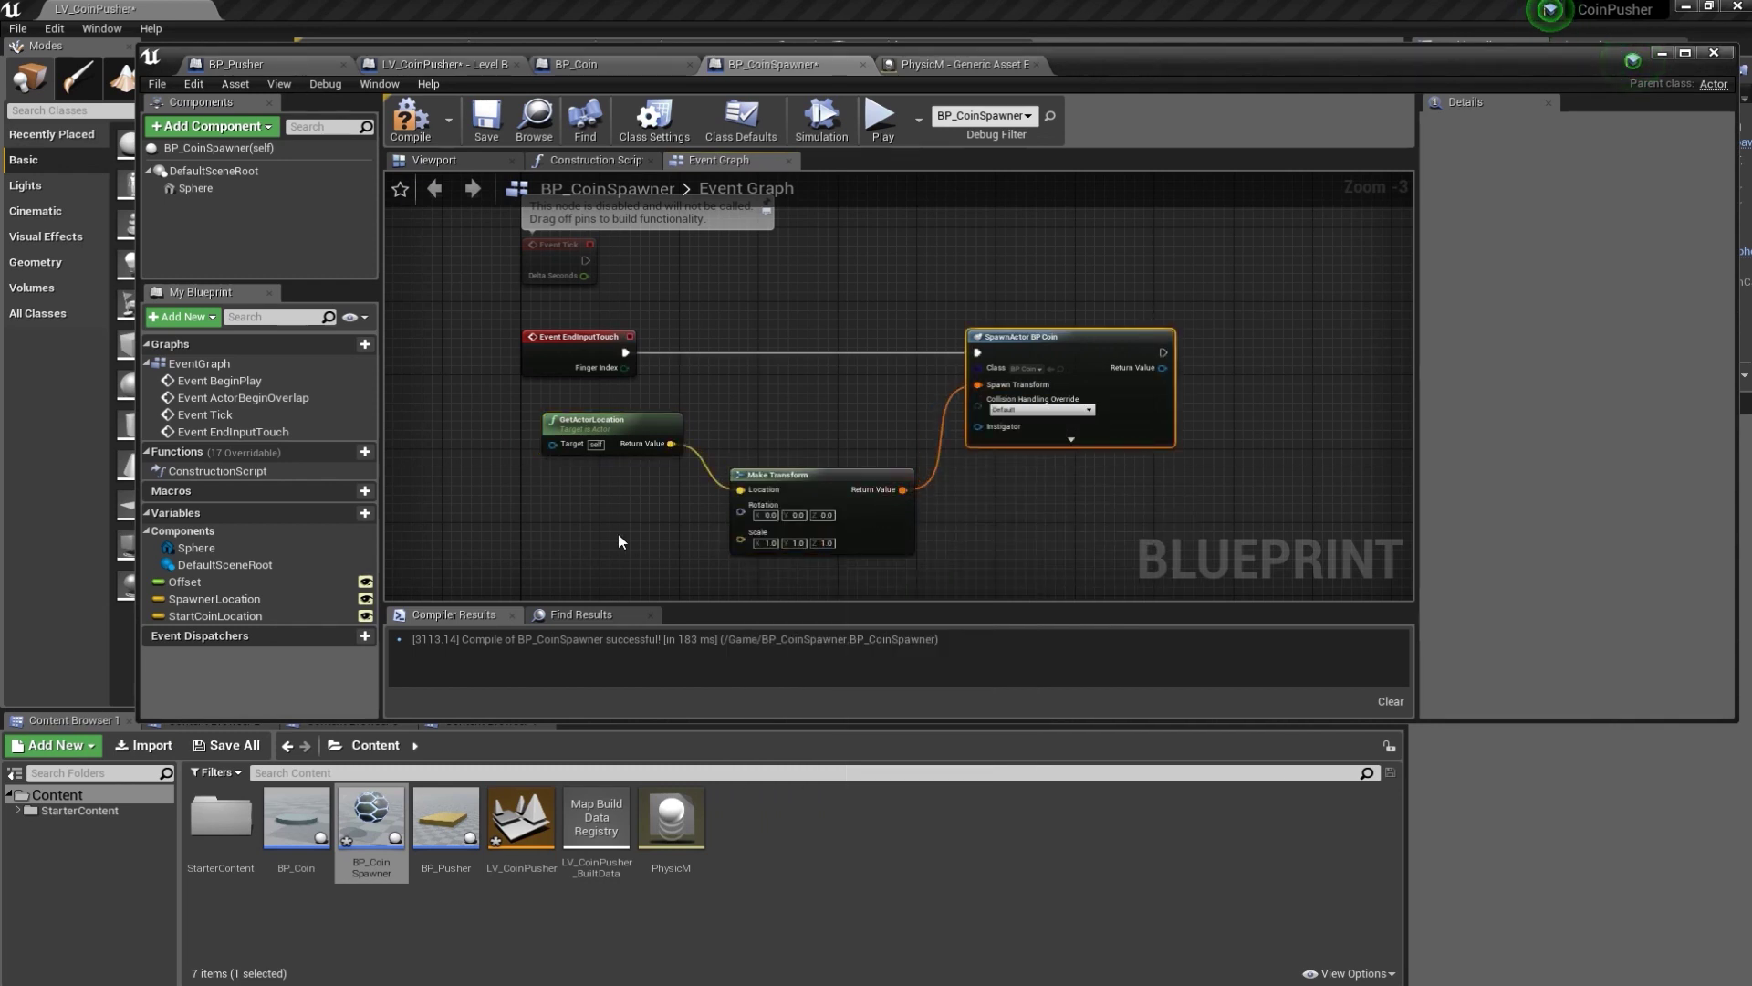
{"action": "right_click_drag", "start_coordinate": [617, 534], "coordinate": [705, 475]}
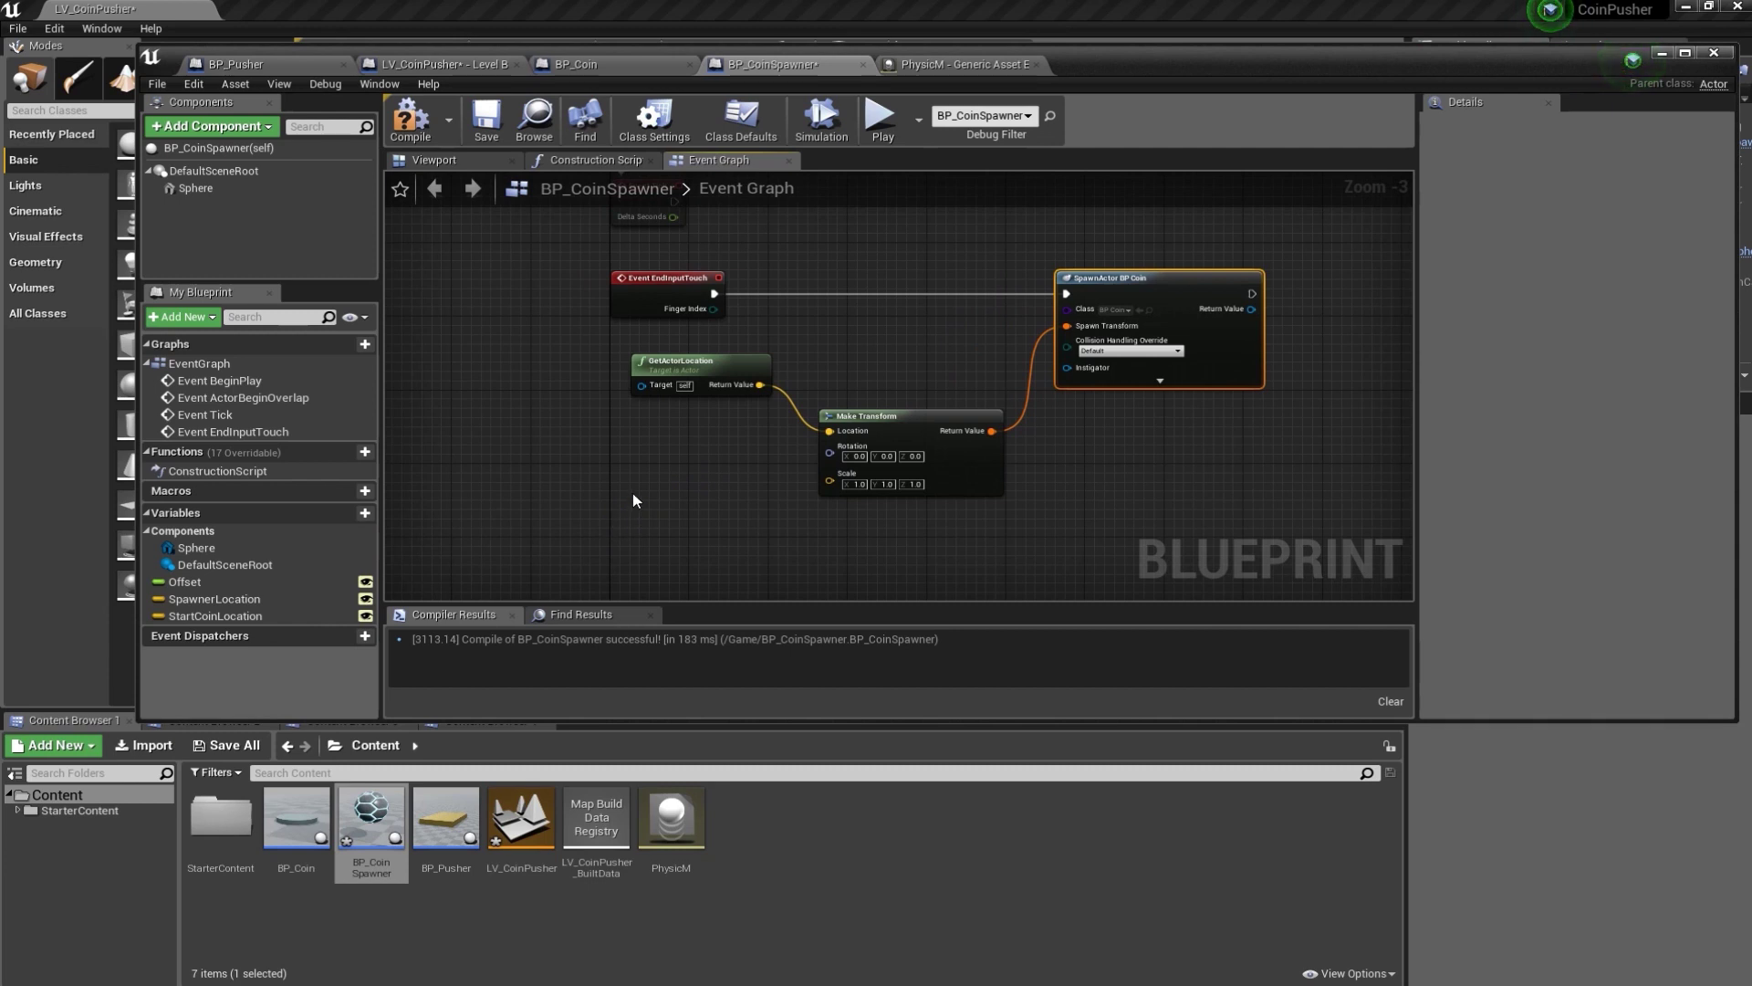
{"action": "right_click", "coordinate": [652, 475]}
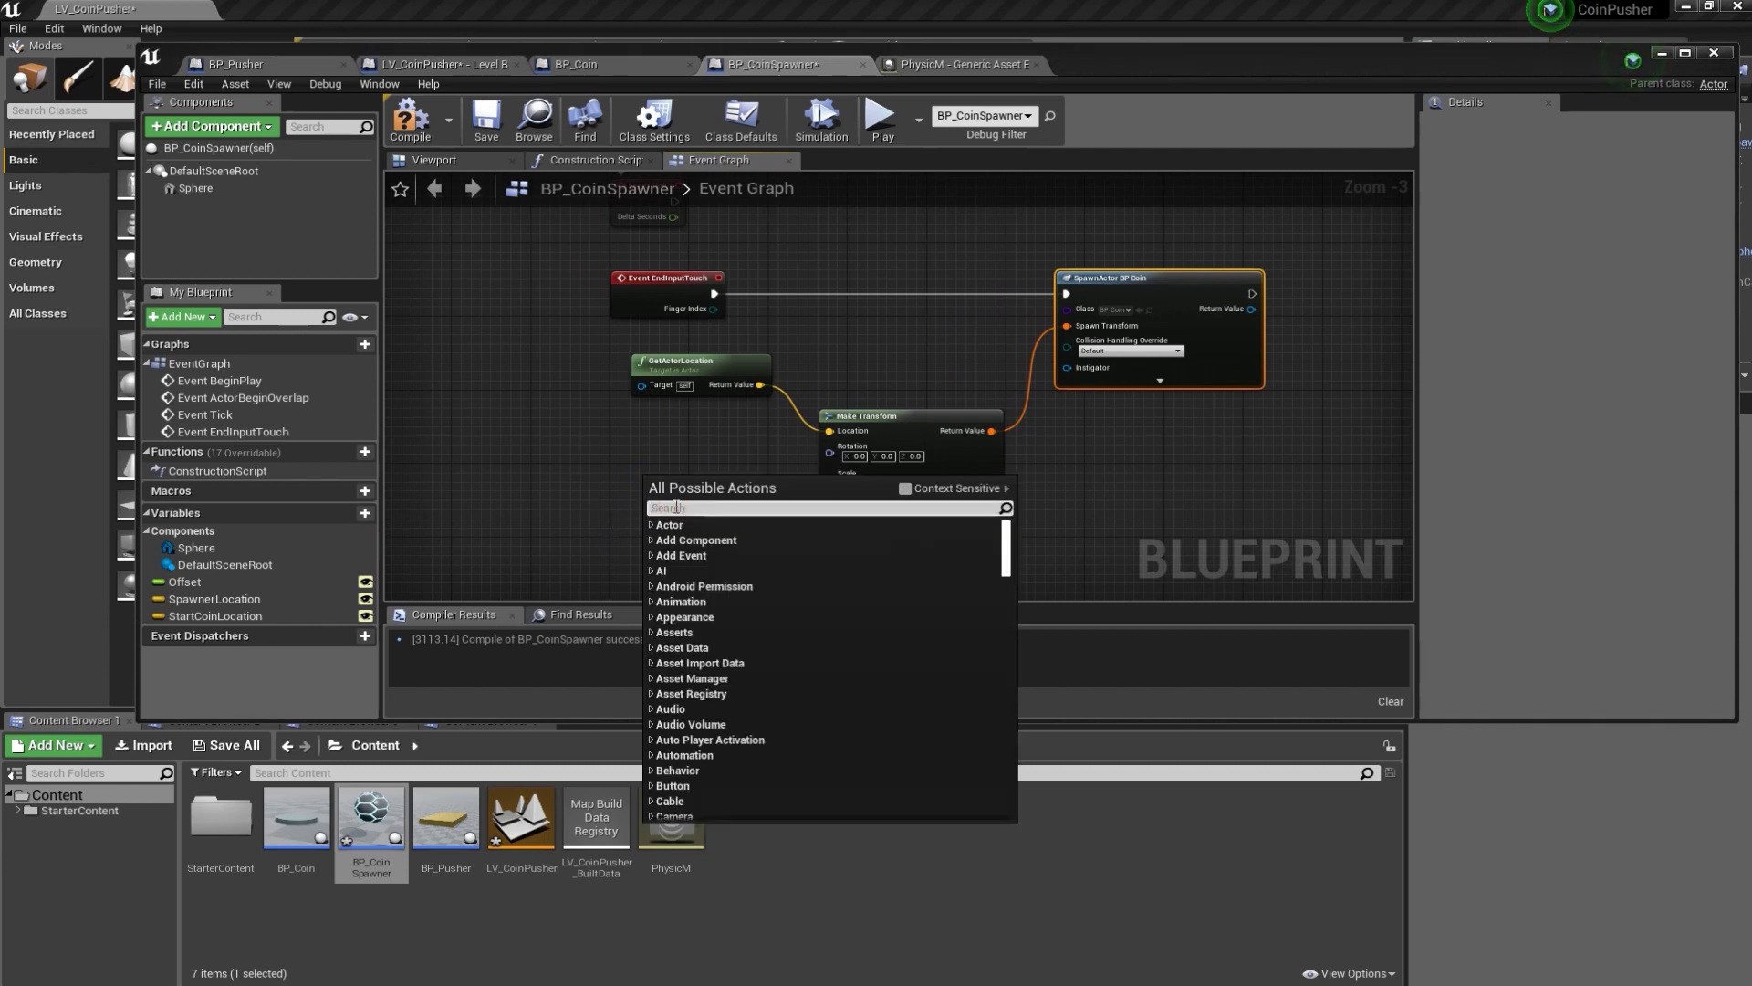
- Add a Random Rotator with Roll enabled, feeding Make Transform's Rotation
{"action": "type", "text": "ra"}
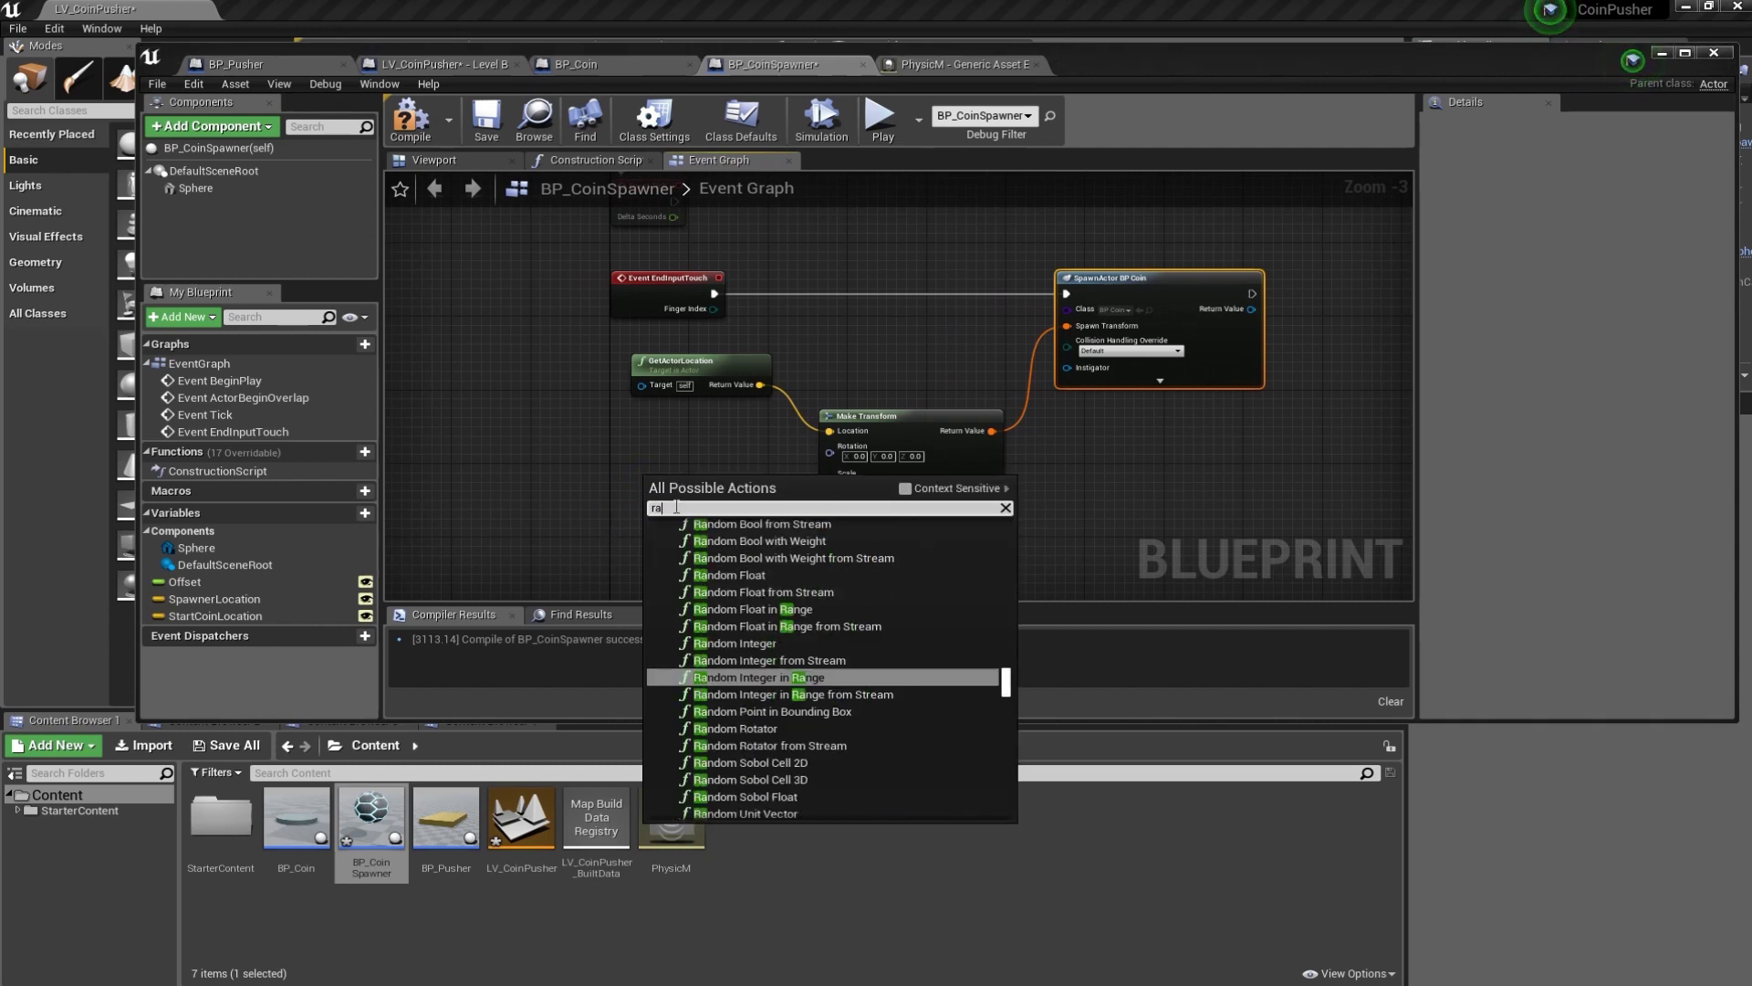
{"action": "type", "text": "ndom"}
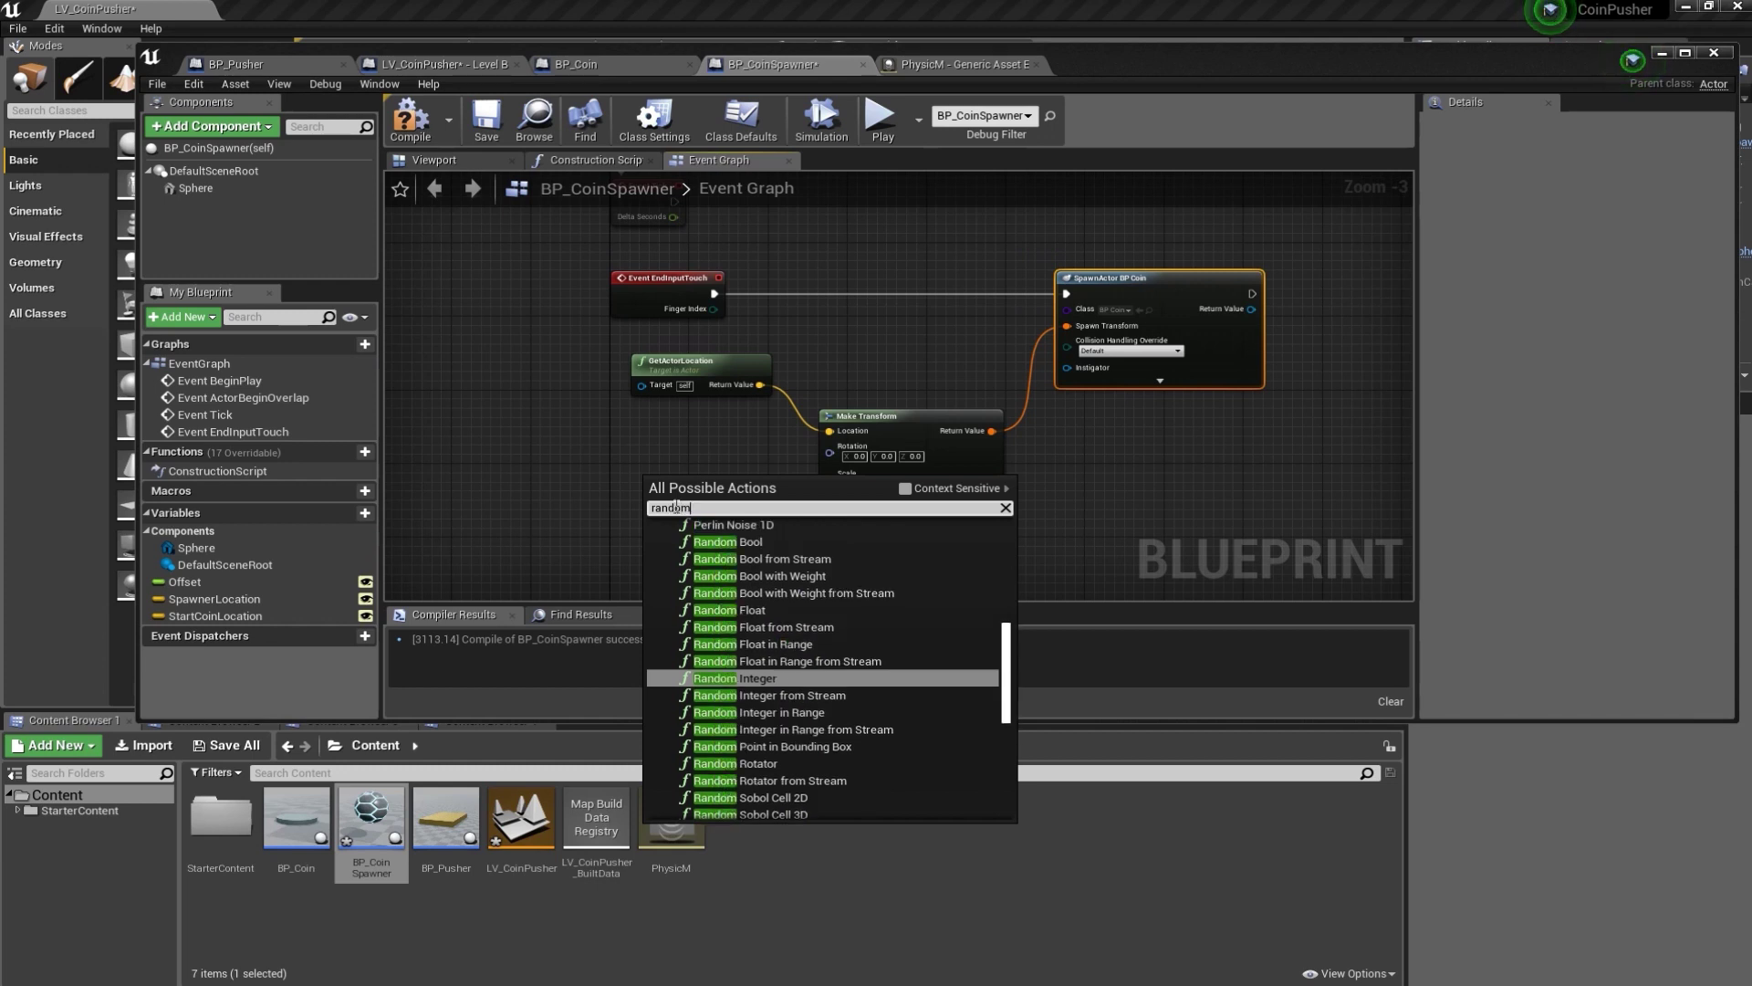
{"action": "type", "text": "ro"}
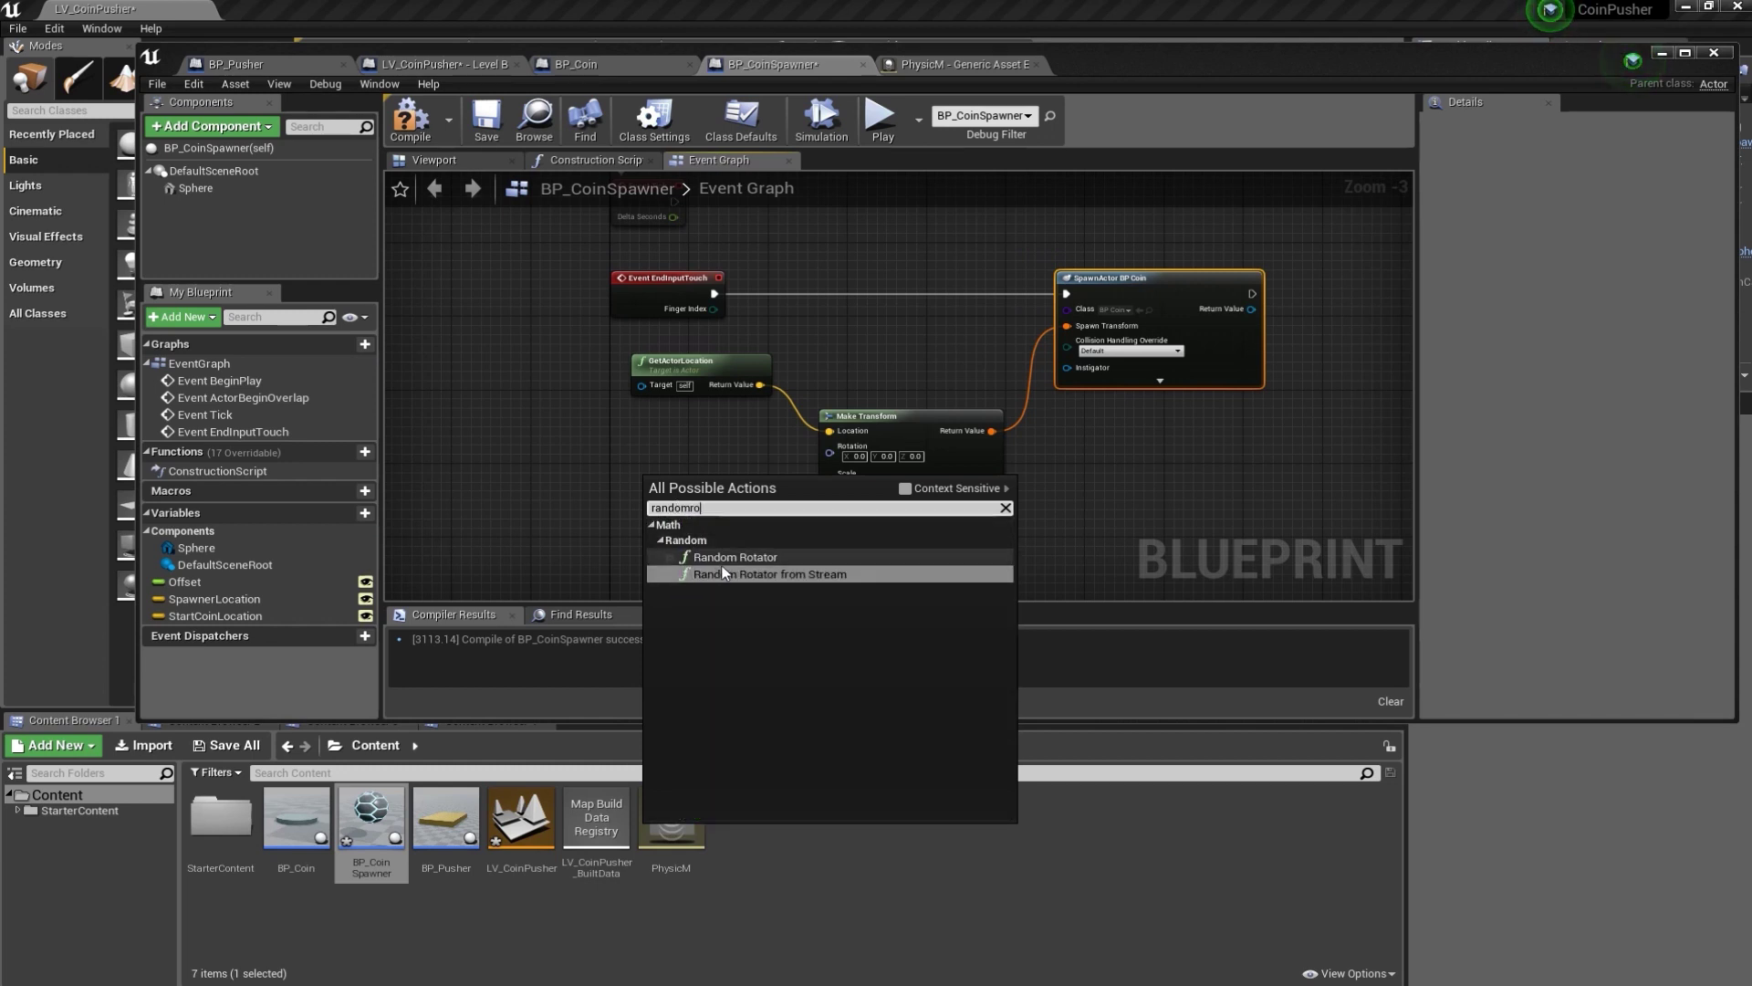
{"action": "left_click", "coordinate": [728, 561]}
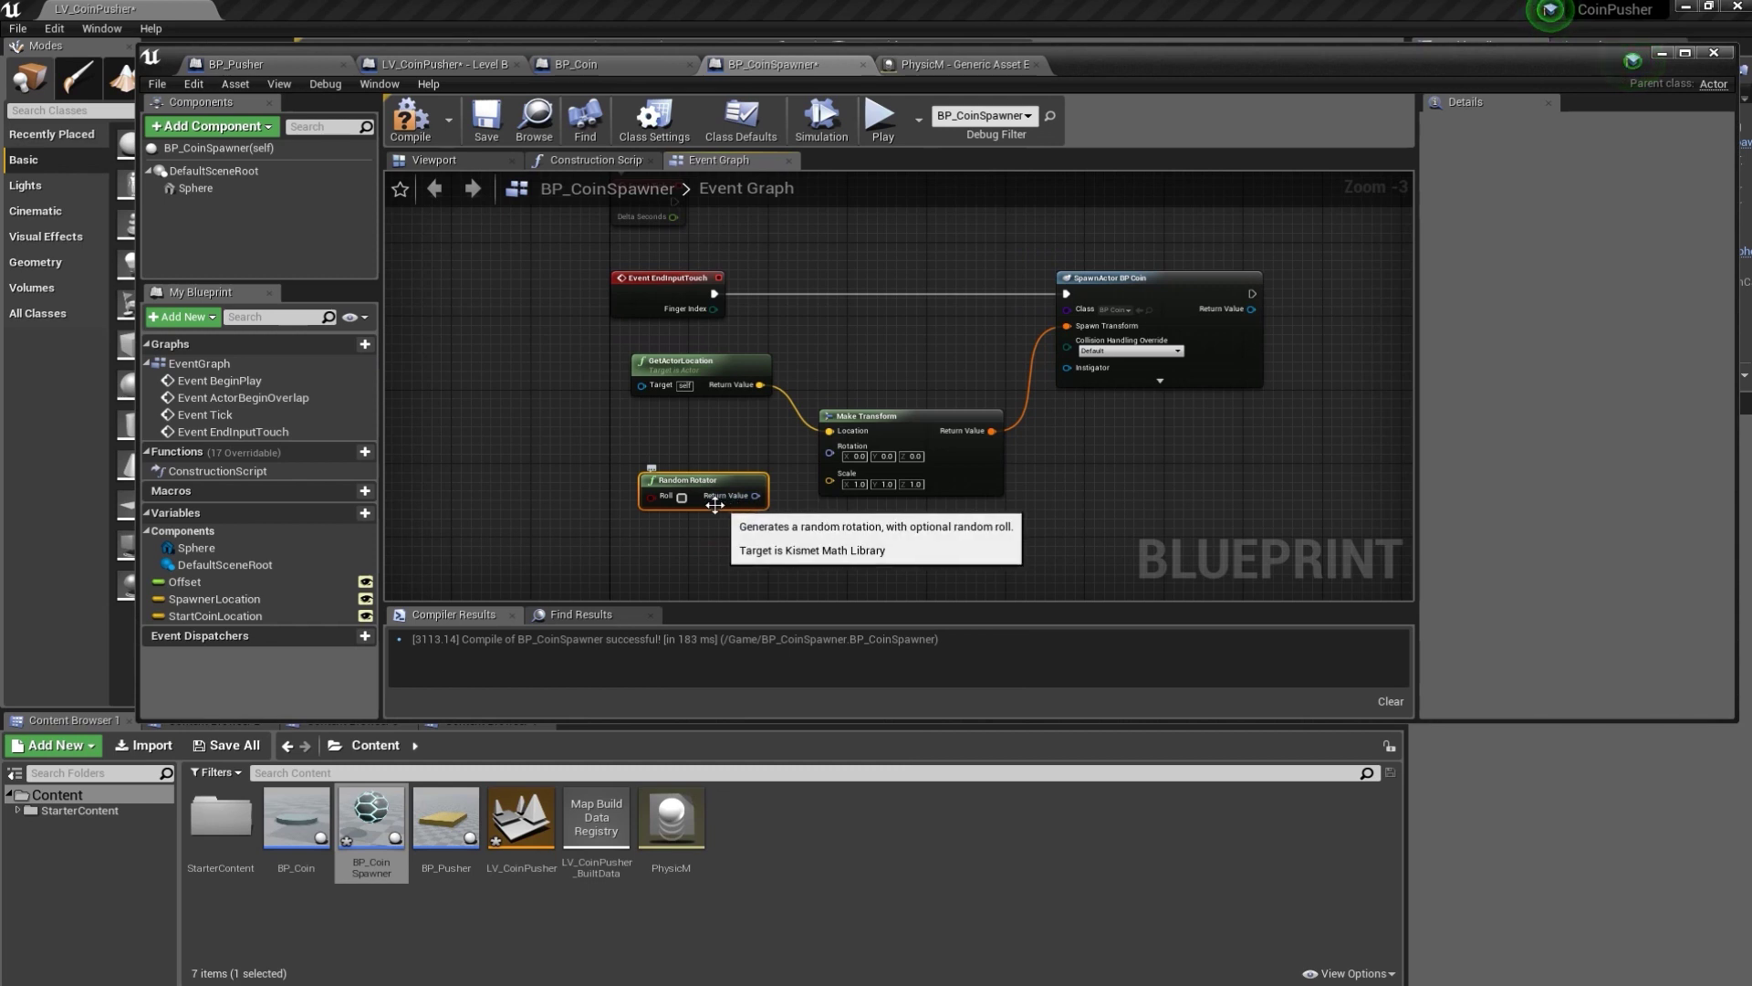
{"action": "left_click", "coordinate": [681, 497]}
{"action": "left_click_drag", "start_coordinate": [756, 495], "coordinate": [832, 456]}
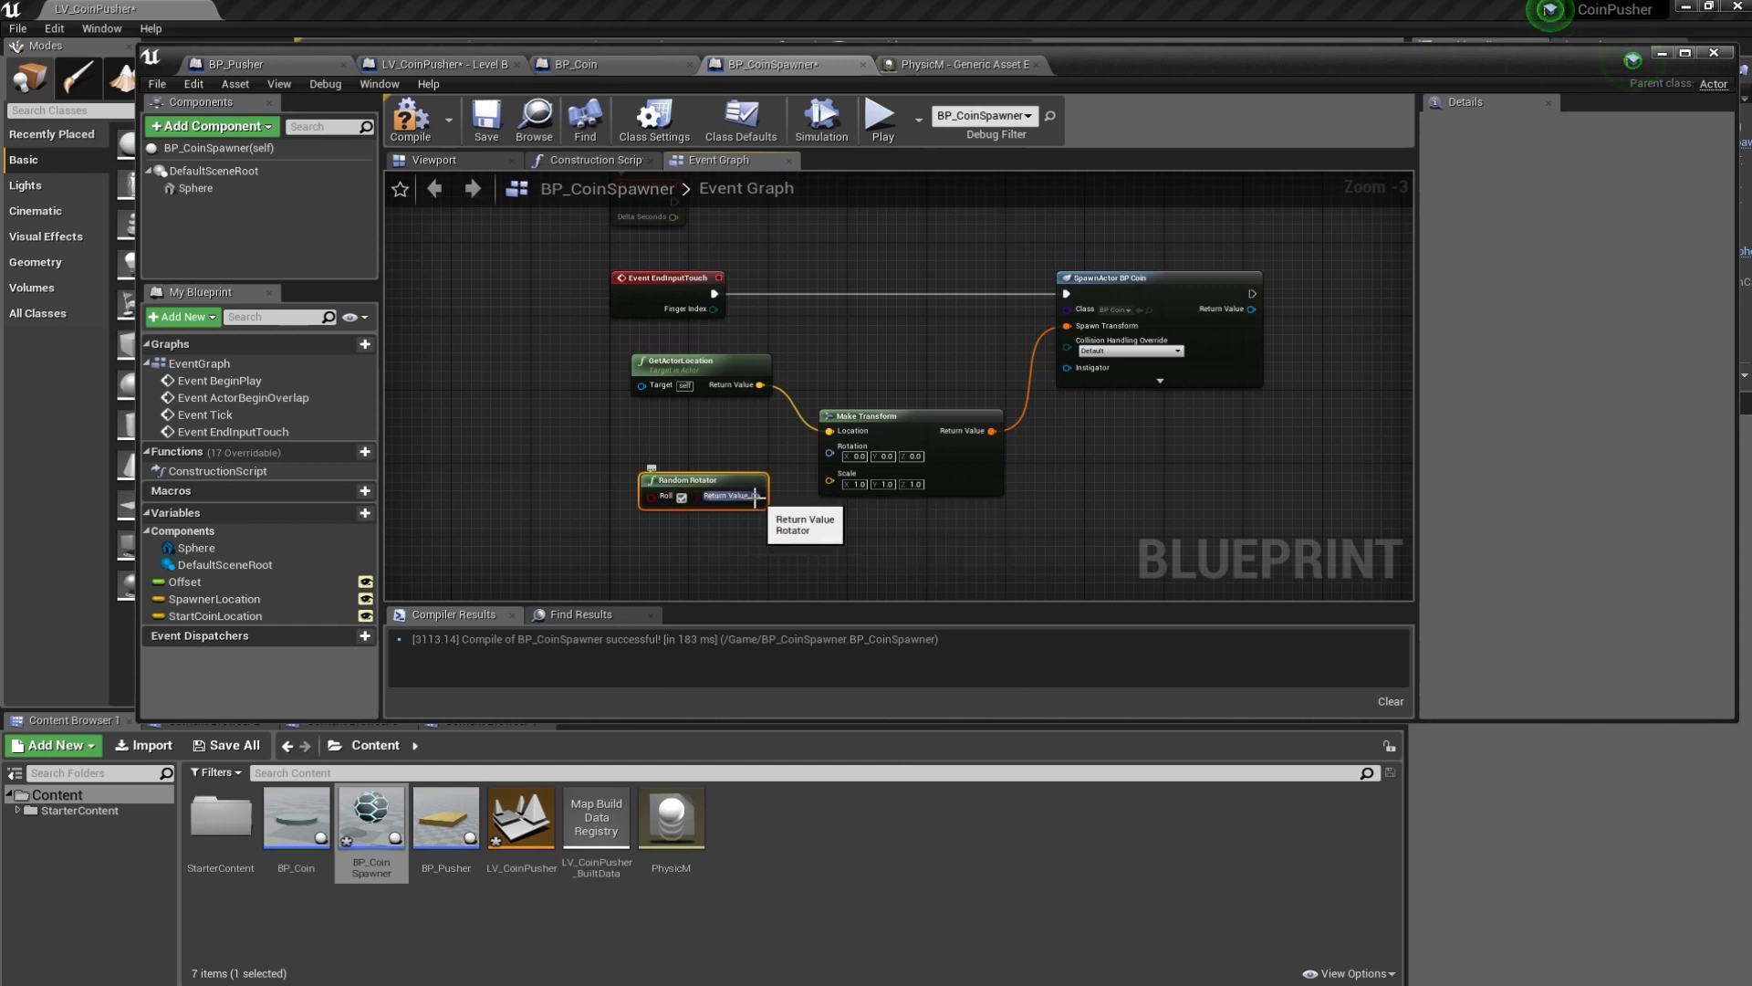
{"action": "mouse_move", "coordinate": [974, 481]}
{"action": "right_mouse_down"}
{"action": "mouse_move", "coordinate": [948, 528]}
{"action": "mouse_move", "coordinate": [864, 544]}
{"action": "right_mouse_up"}
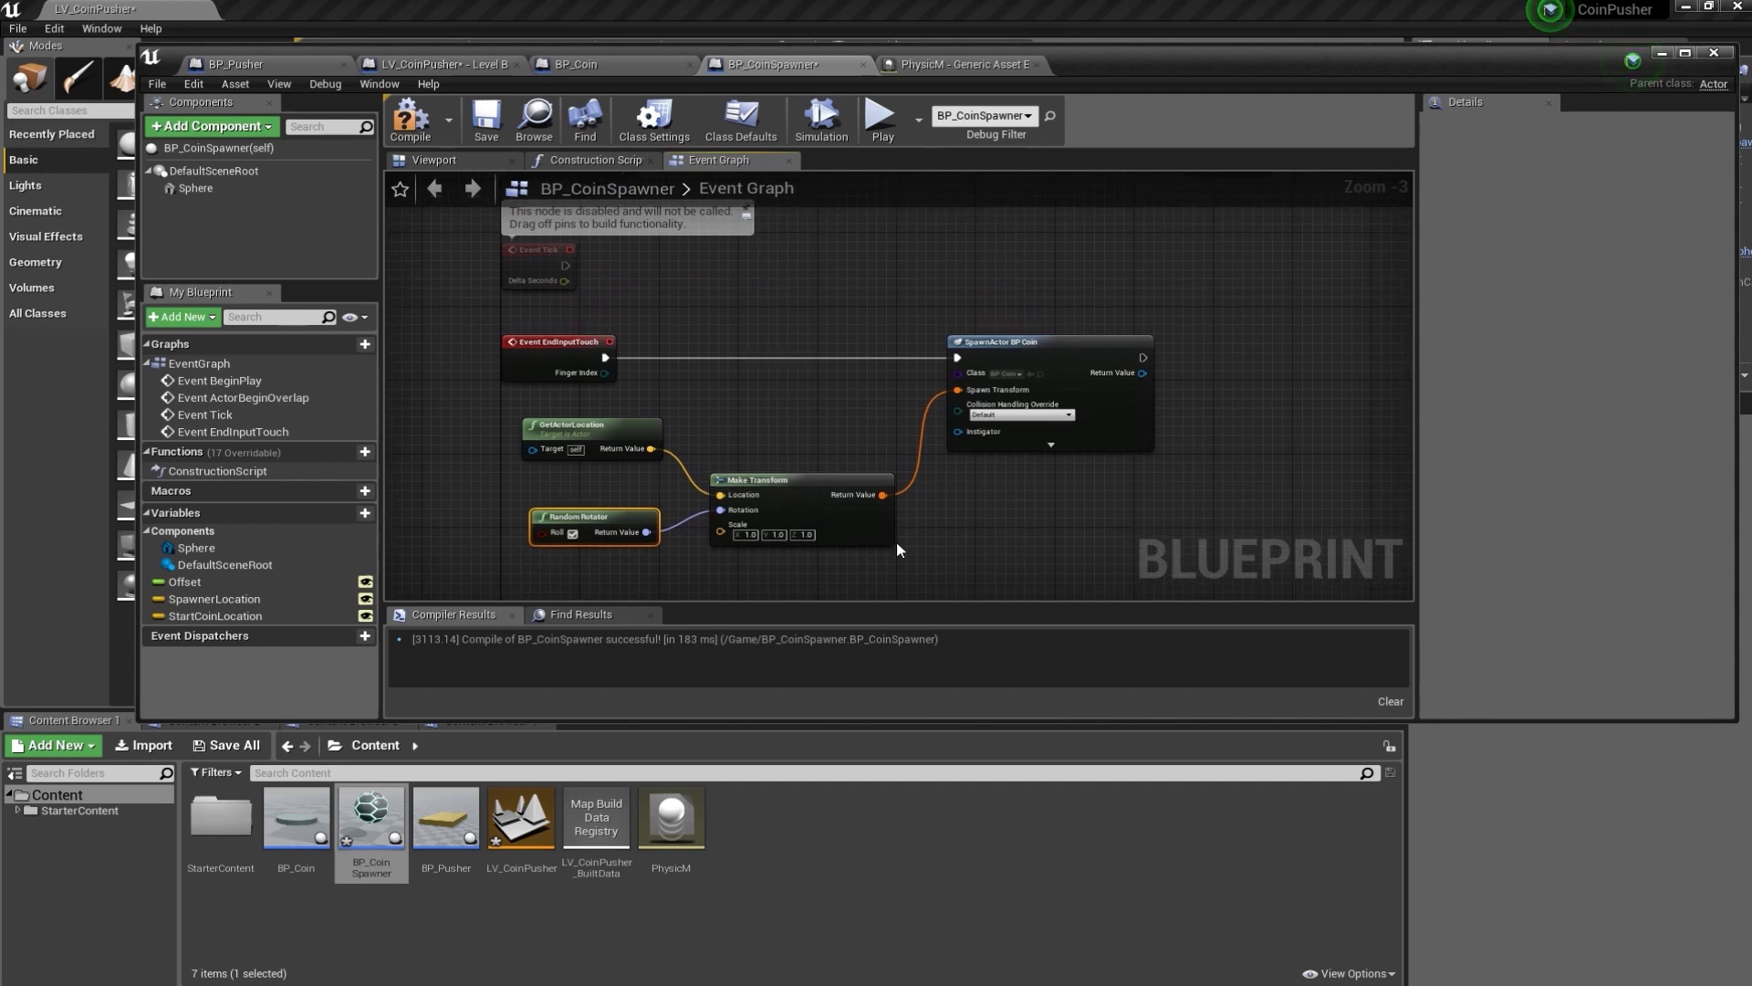
- Compile BP_CoinSpawner and return to the level editor
{"action": "left_click", "coordinate": [417, 137]}
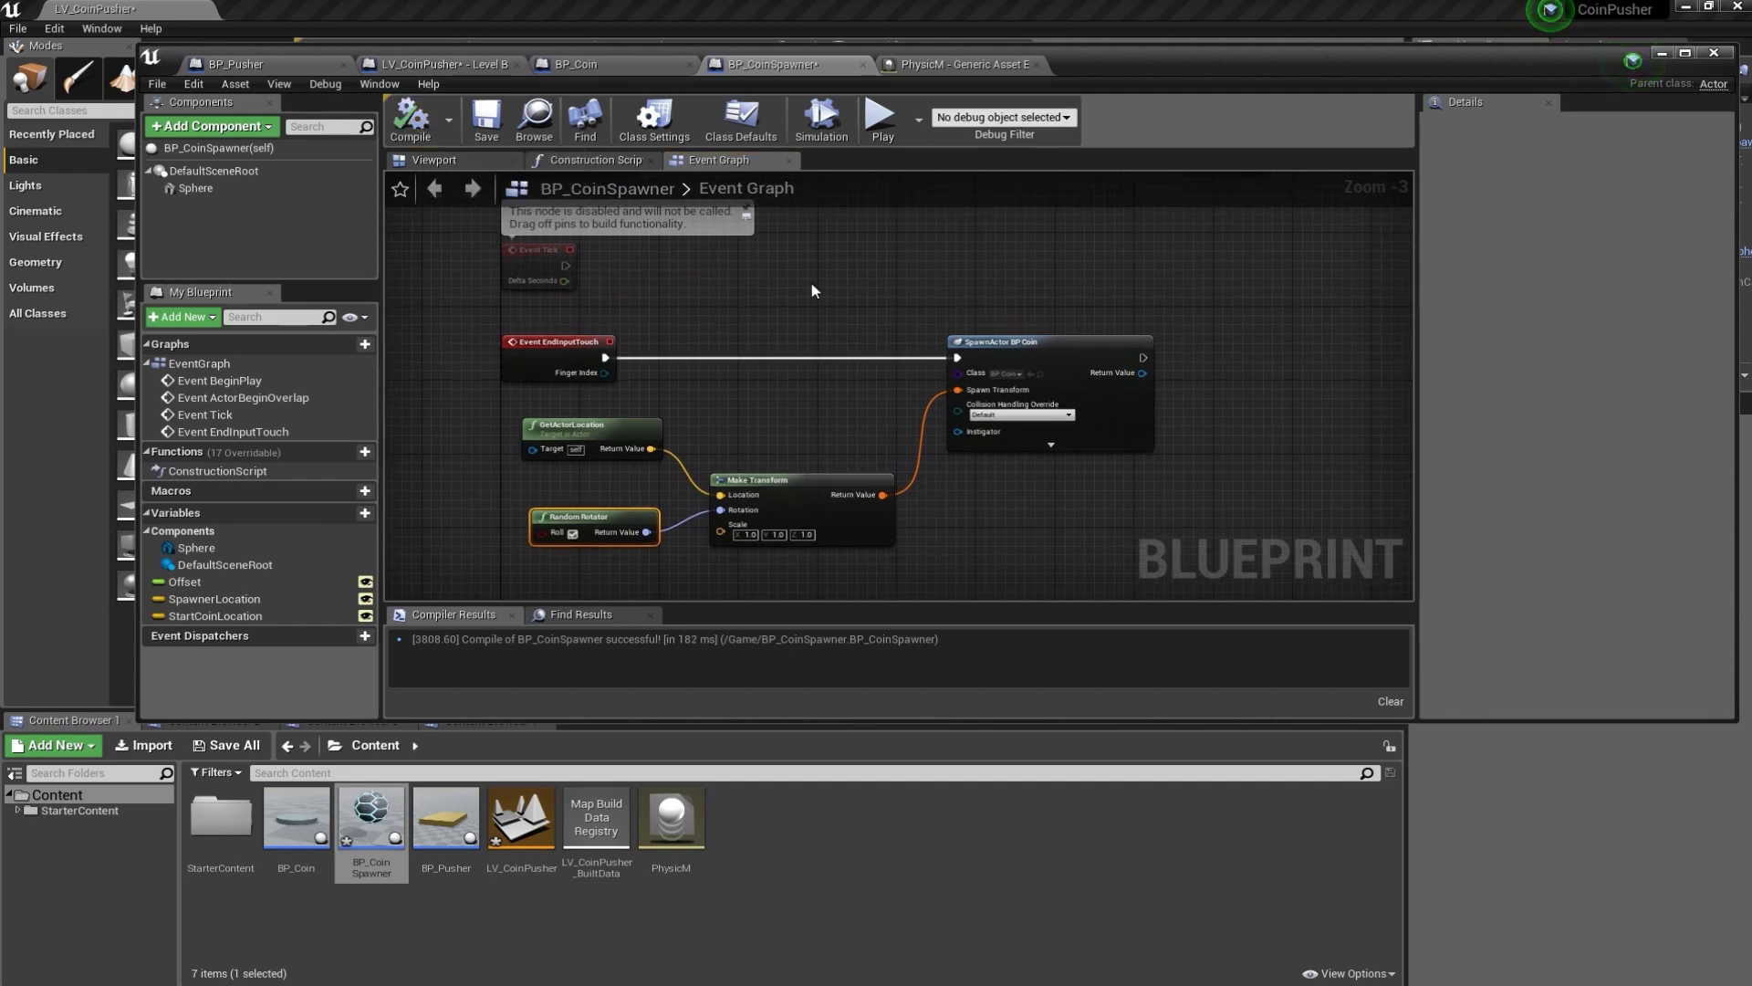
{"action": "scroll", "coordinate": [856, 366], "scroll_direction": "up", "scroll_amount": 1}
{"action": "scroll", "coordinate": [854, 367], "scroll_direction": "up", "scroll_amount": 2}
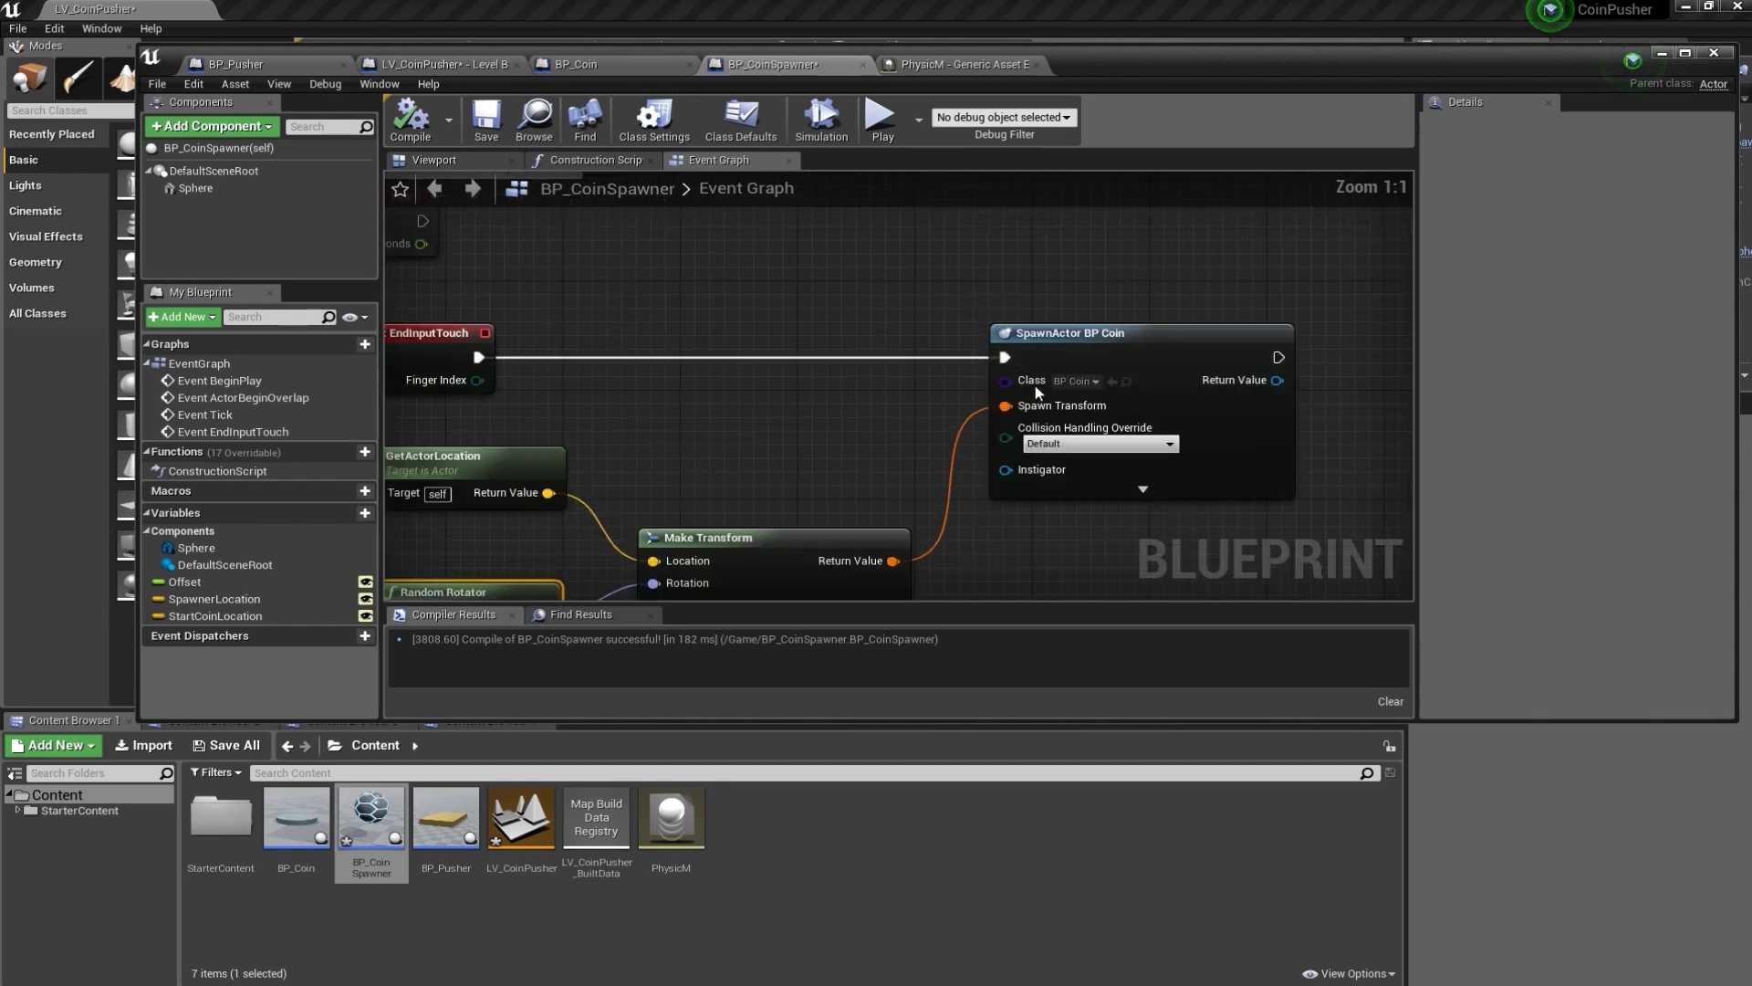
{"action": "right_click_drag", "start_coordinate": [842, 441], "coordinate": [867, 390]}
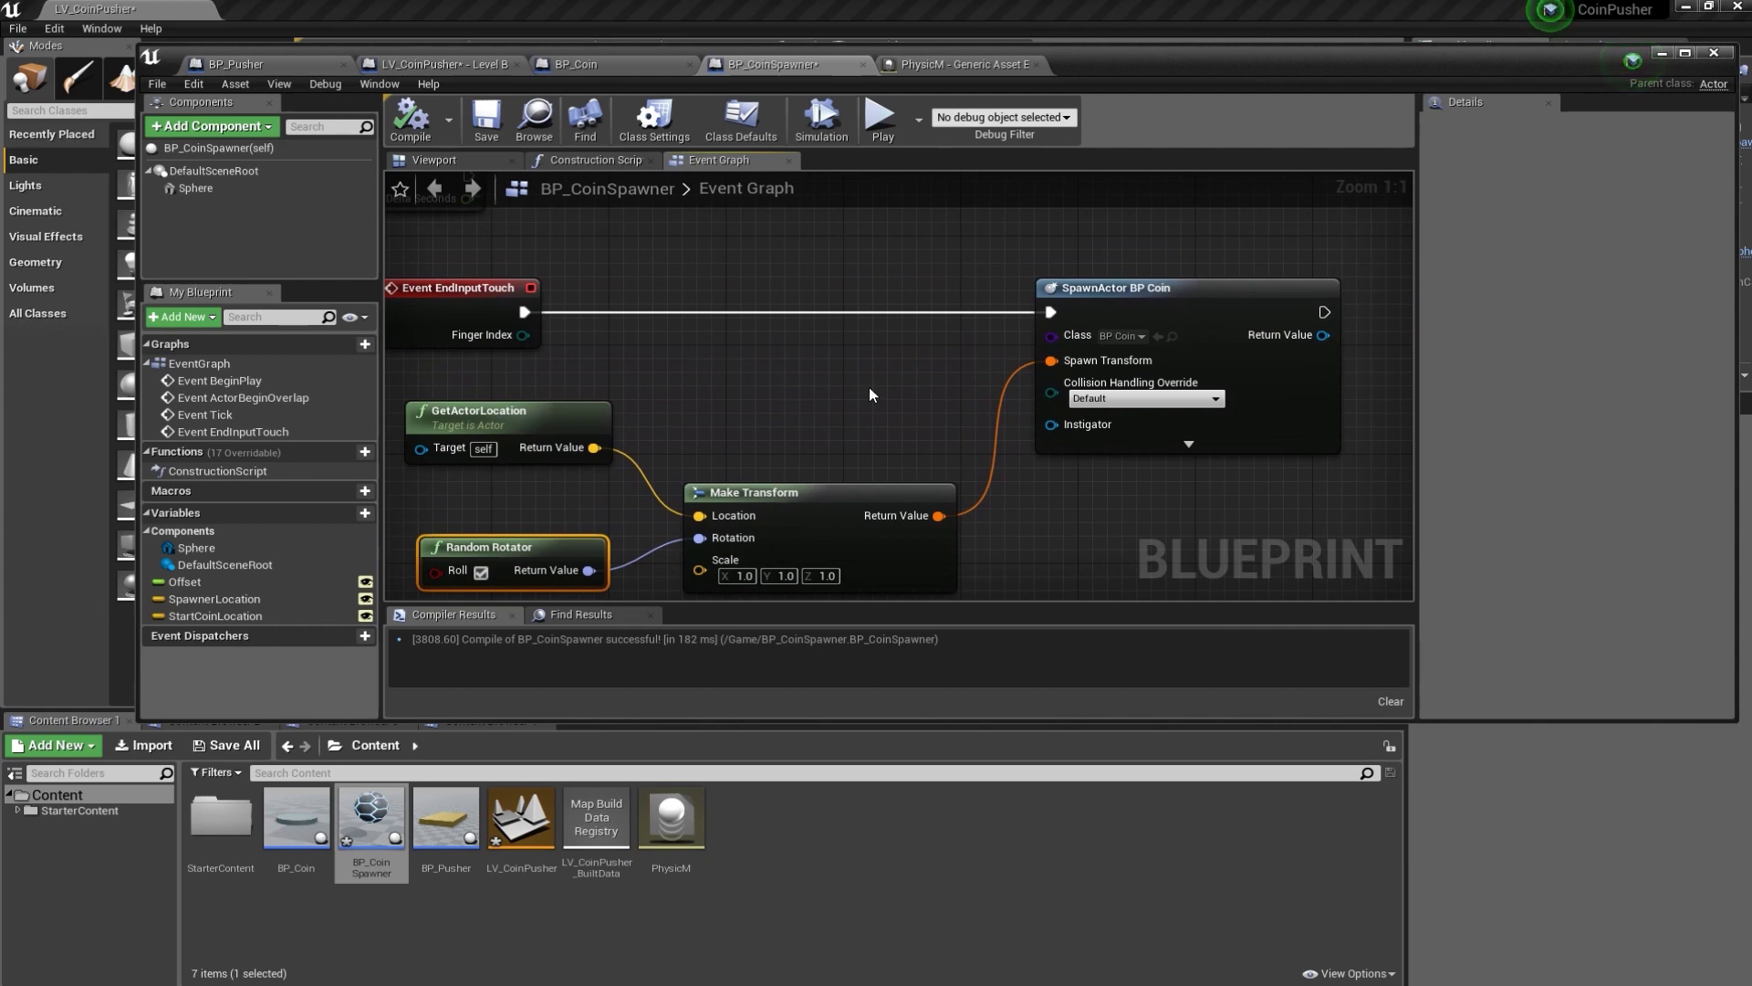
{"action": "right_click_drag", "start_coordinate": [867, 390], "coordinate": [895, 343]}
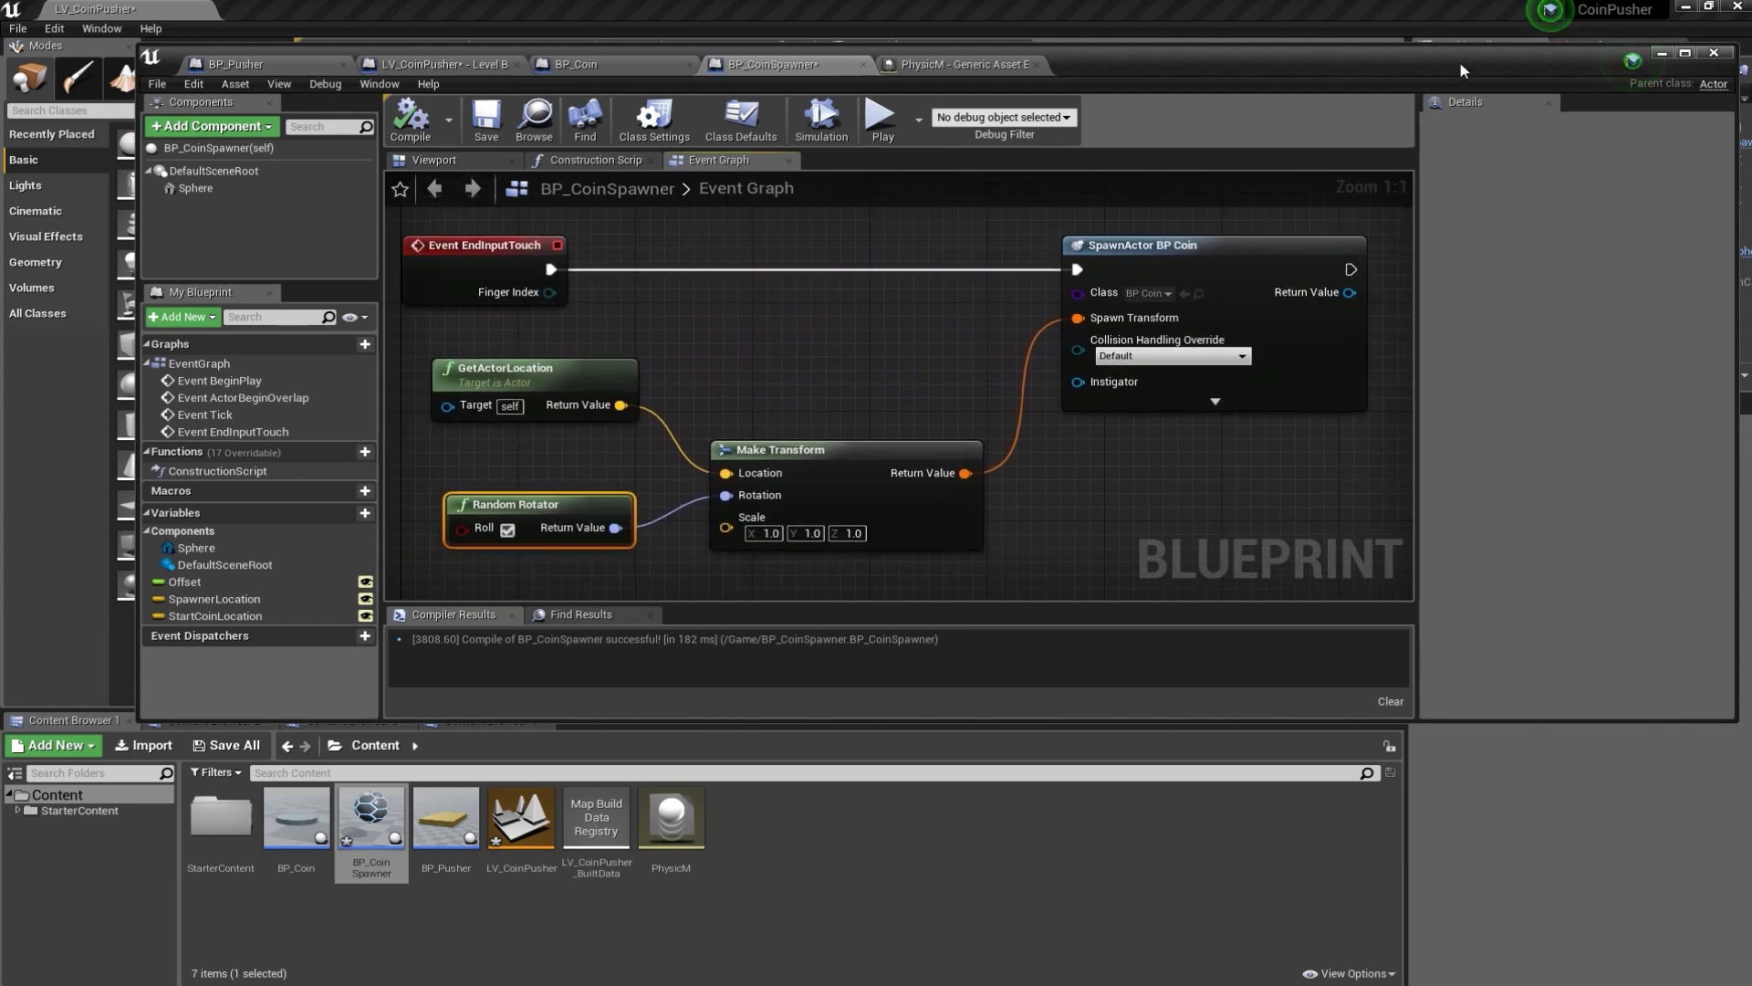
{"action": "left_click", "coordinate": [1662, 52]}
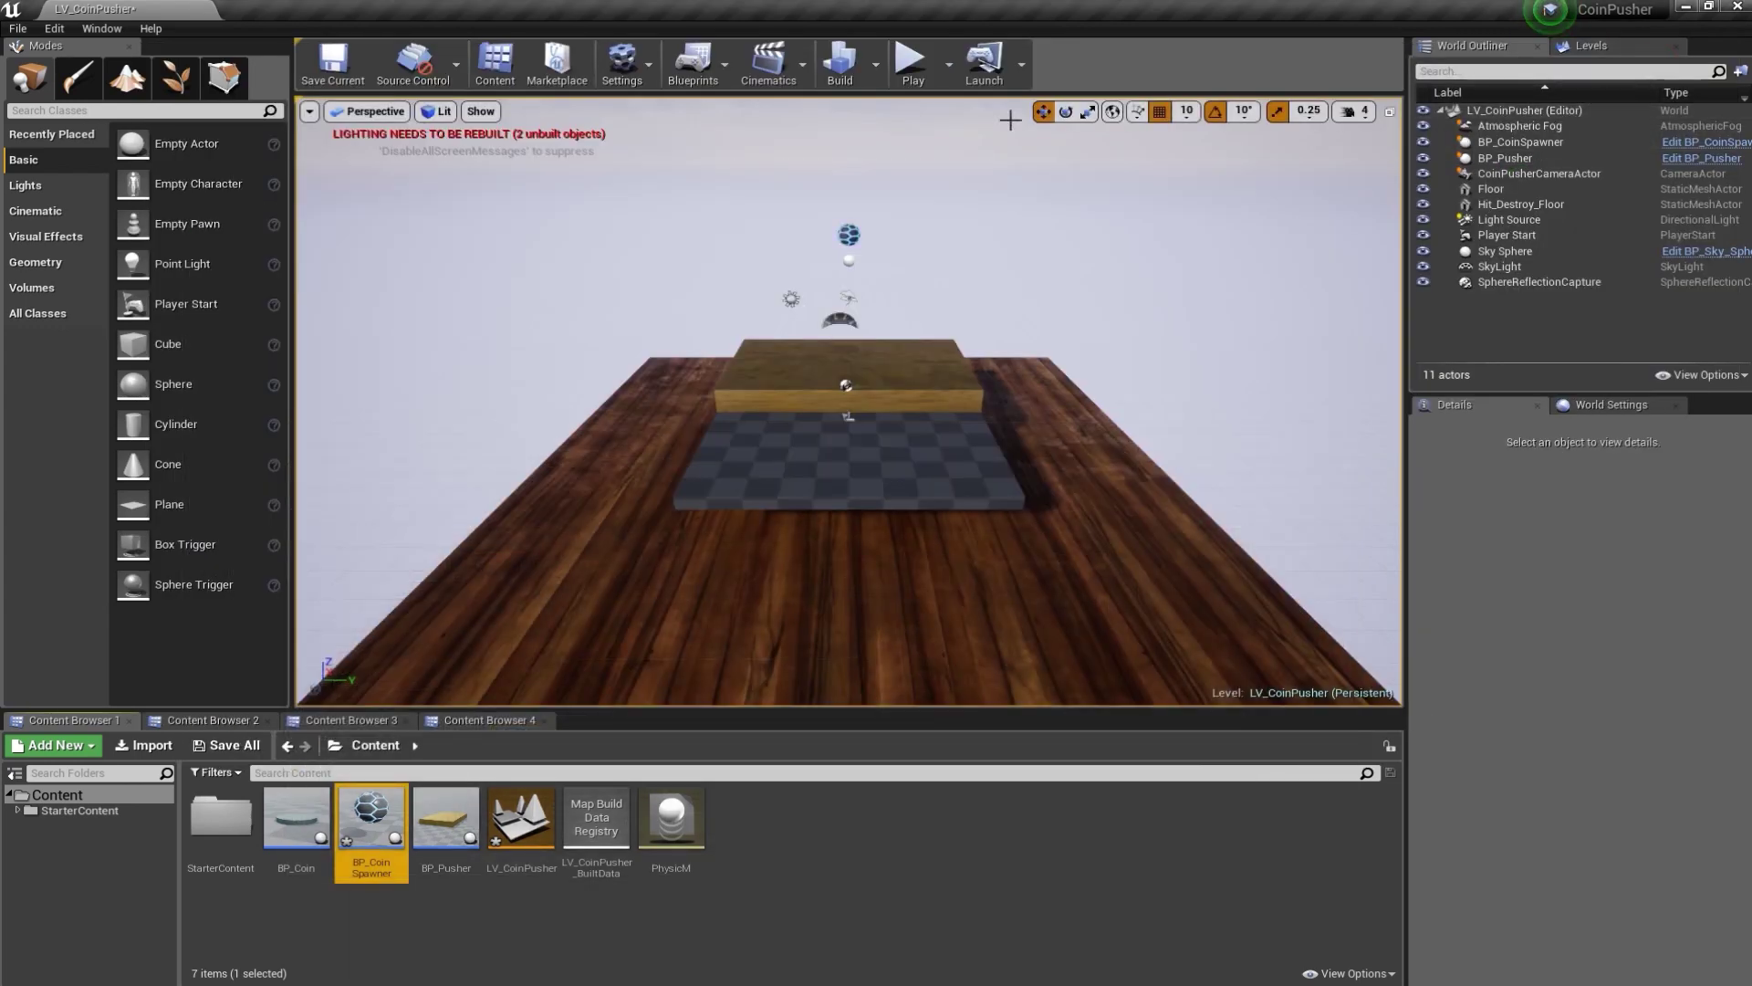
- Play the level, touch the game view to spawn a coin, stop, then reopen BP_CoinSpawner
{"action": "left_click", "coordinate": [912, 62]}
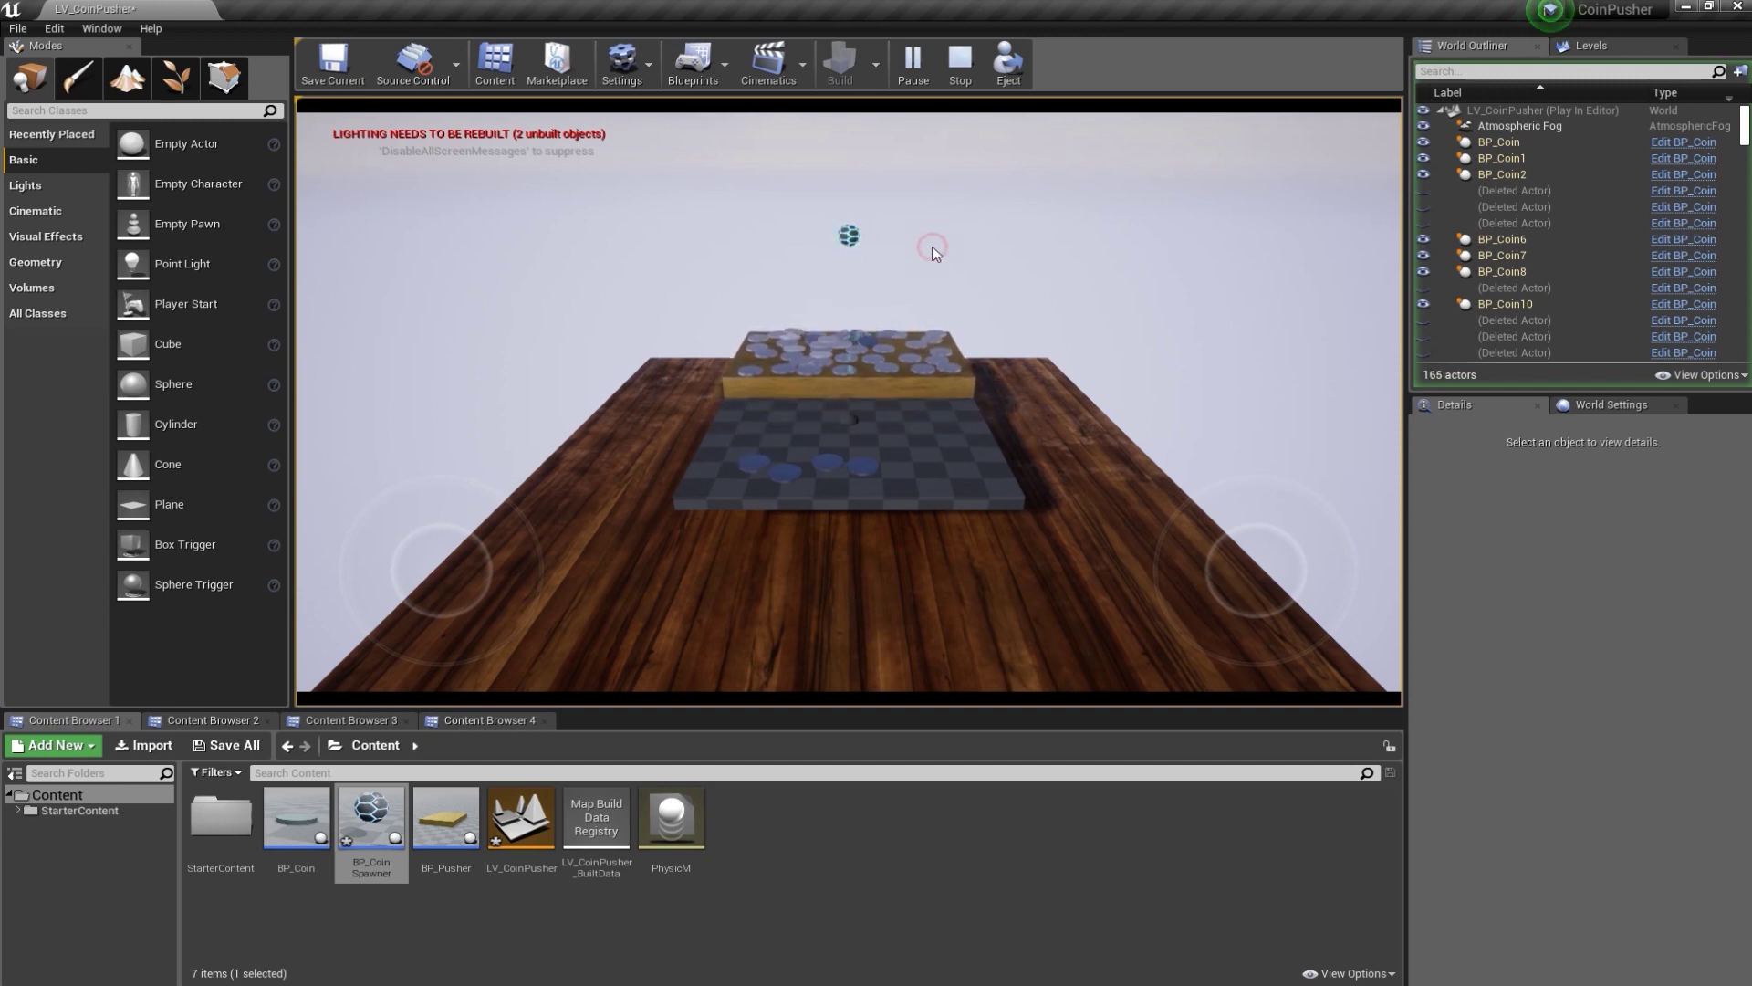
{"action": "left_click", "coordinate": [962, 237]}
{"action": "key", "text": "Escape"}
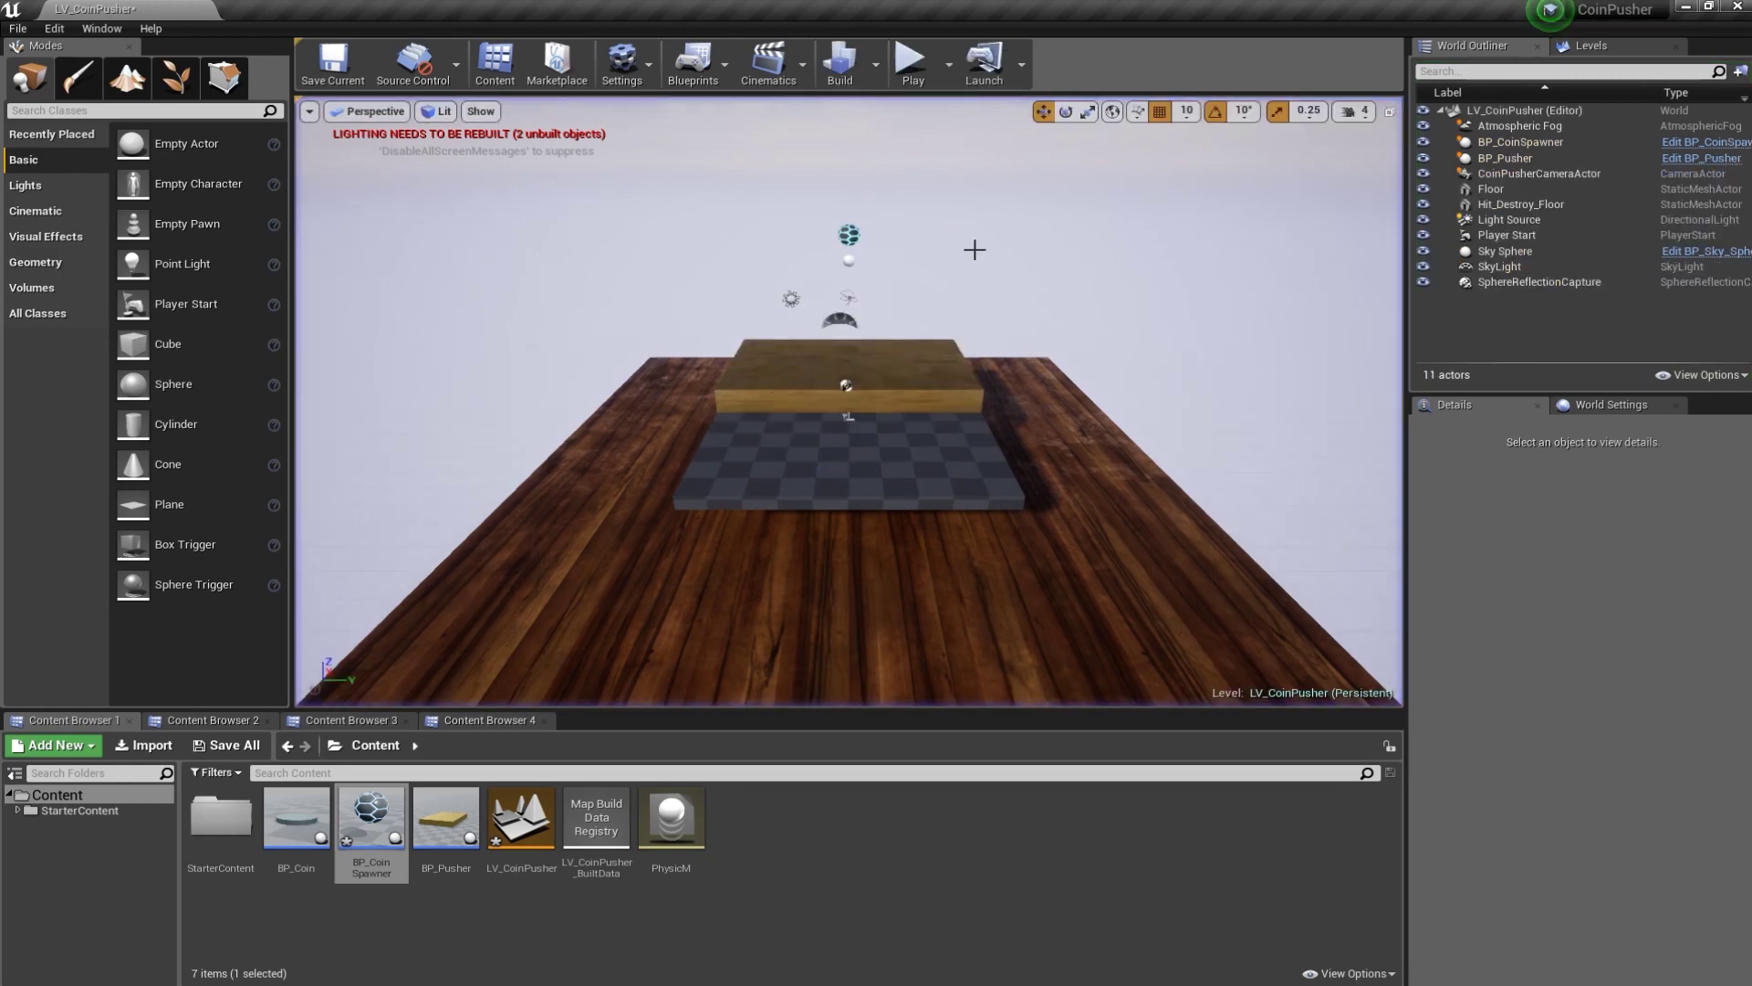
{"action": "mouse_move", "coordinate": [966, 383]}
{"action": "left_mouse_down", "text": "alt"}
{"action": "mouse_move", "coordinate": [1102, 372]}
{"action": "mouse_move", "coordinate": [939, 372]}
{"action": "left_mouse_up", "text": "alt"}
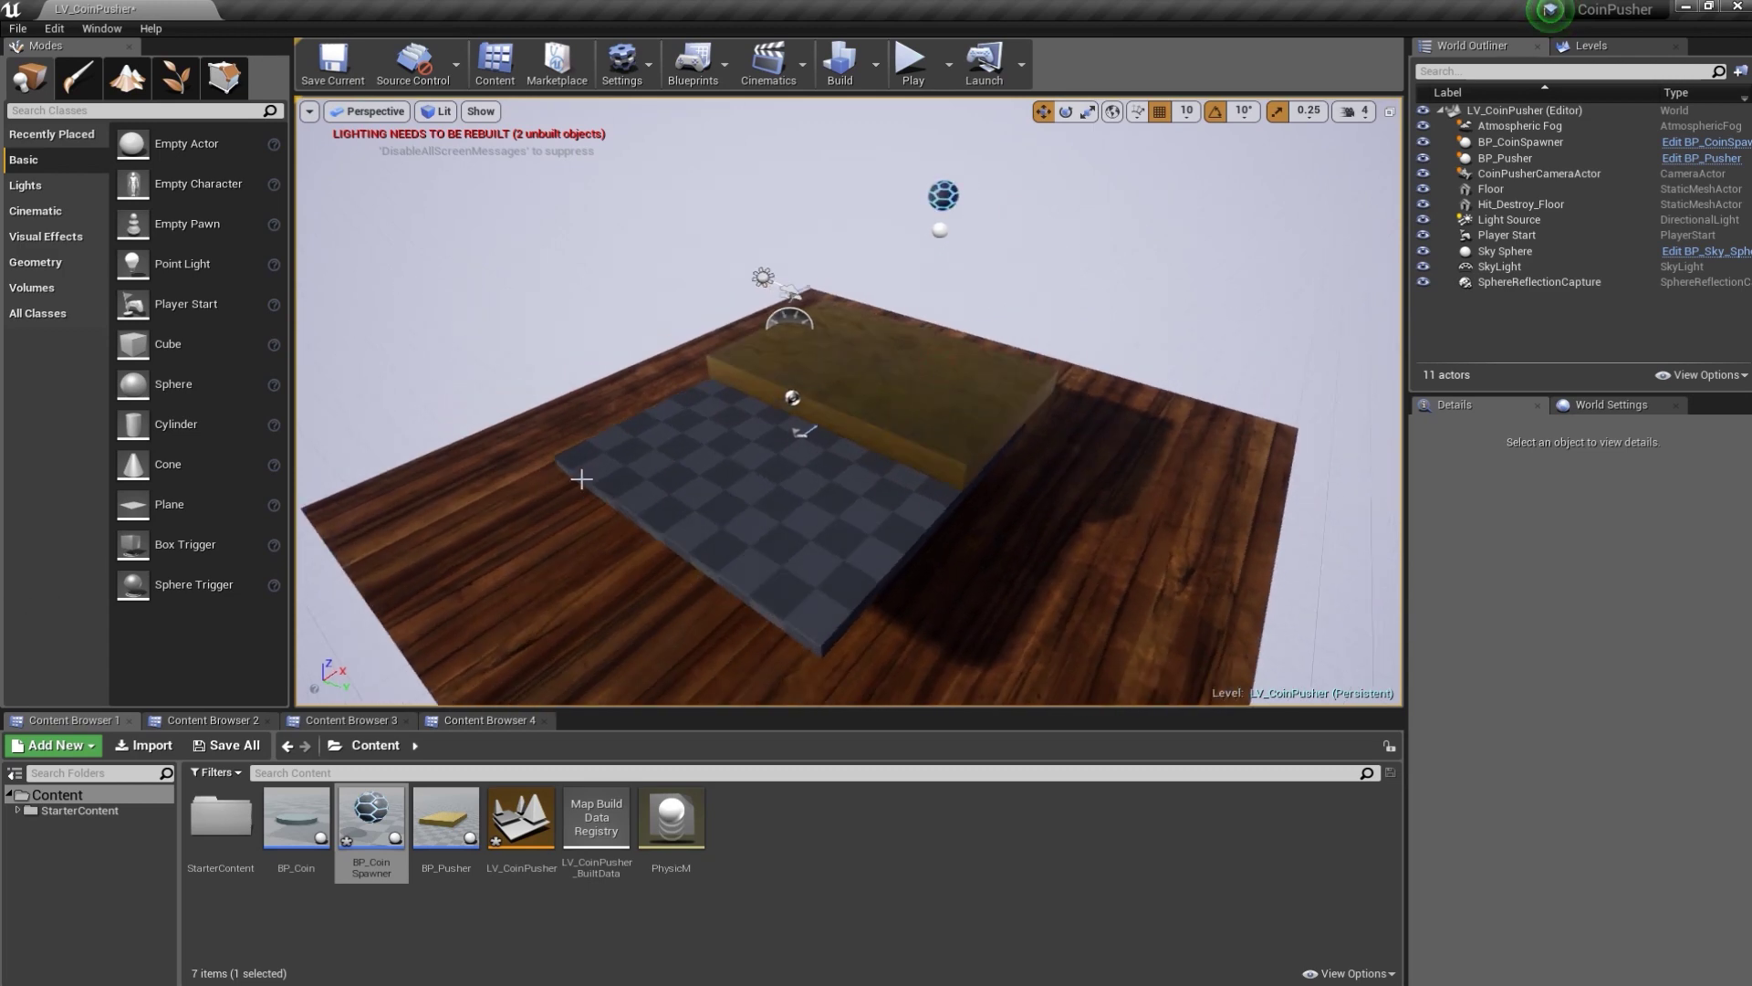
{"action": "double_click", "coordinate": [360, 821]}
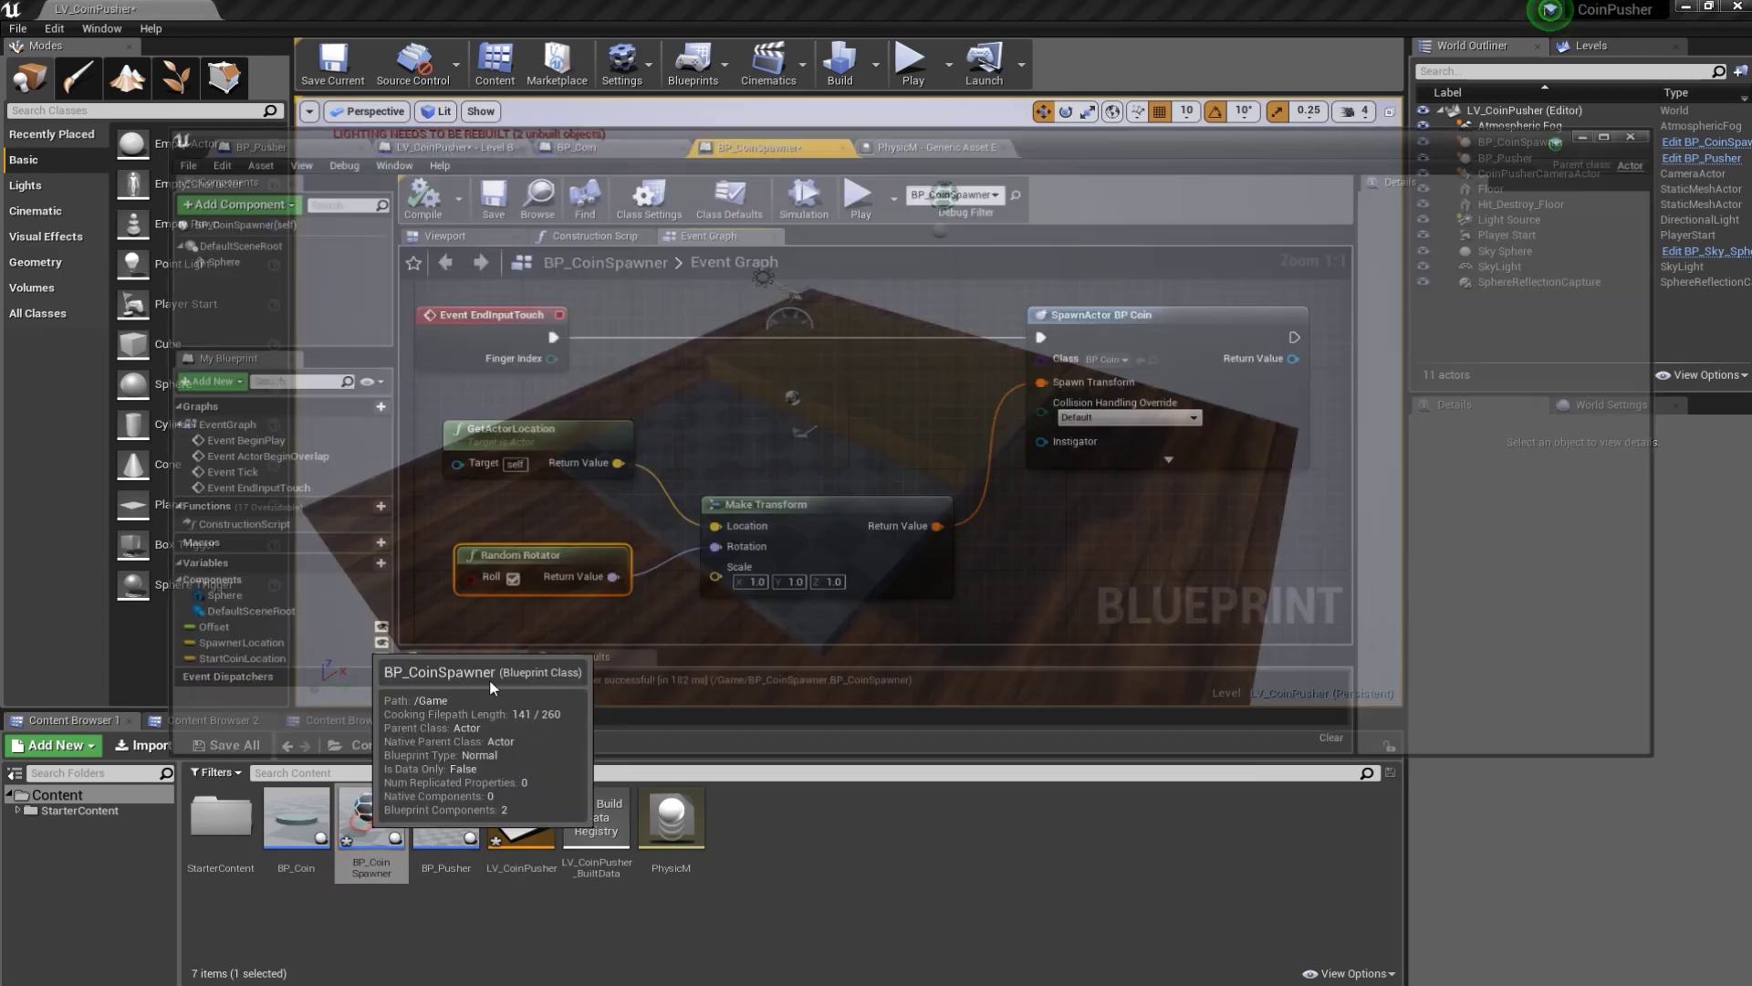
- Connect a new SetActorLocation node to Event Tick's execution output
{"action": "right_click_drag", "start_coordinate": [889, 337], "coordinate": [864, 449]}
{"action": "scroll", "coordinate": [863, 449], "scroll_direction": "down", "scroll_amount": 2}
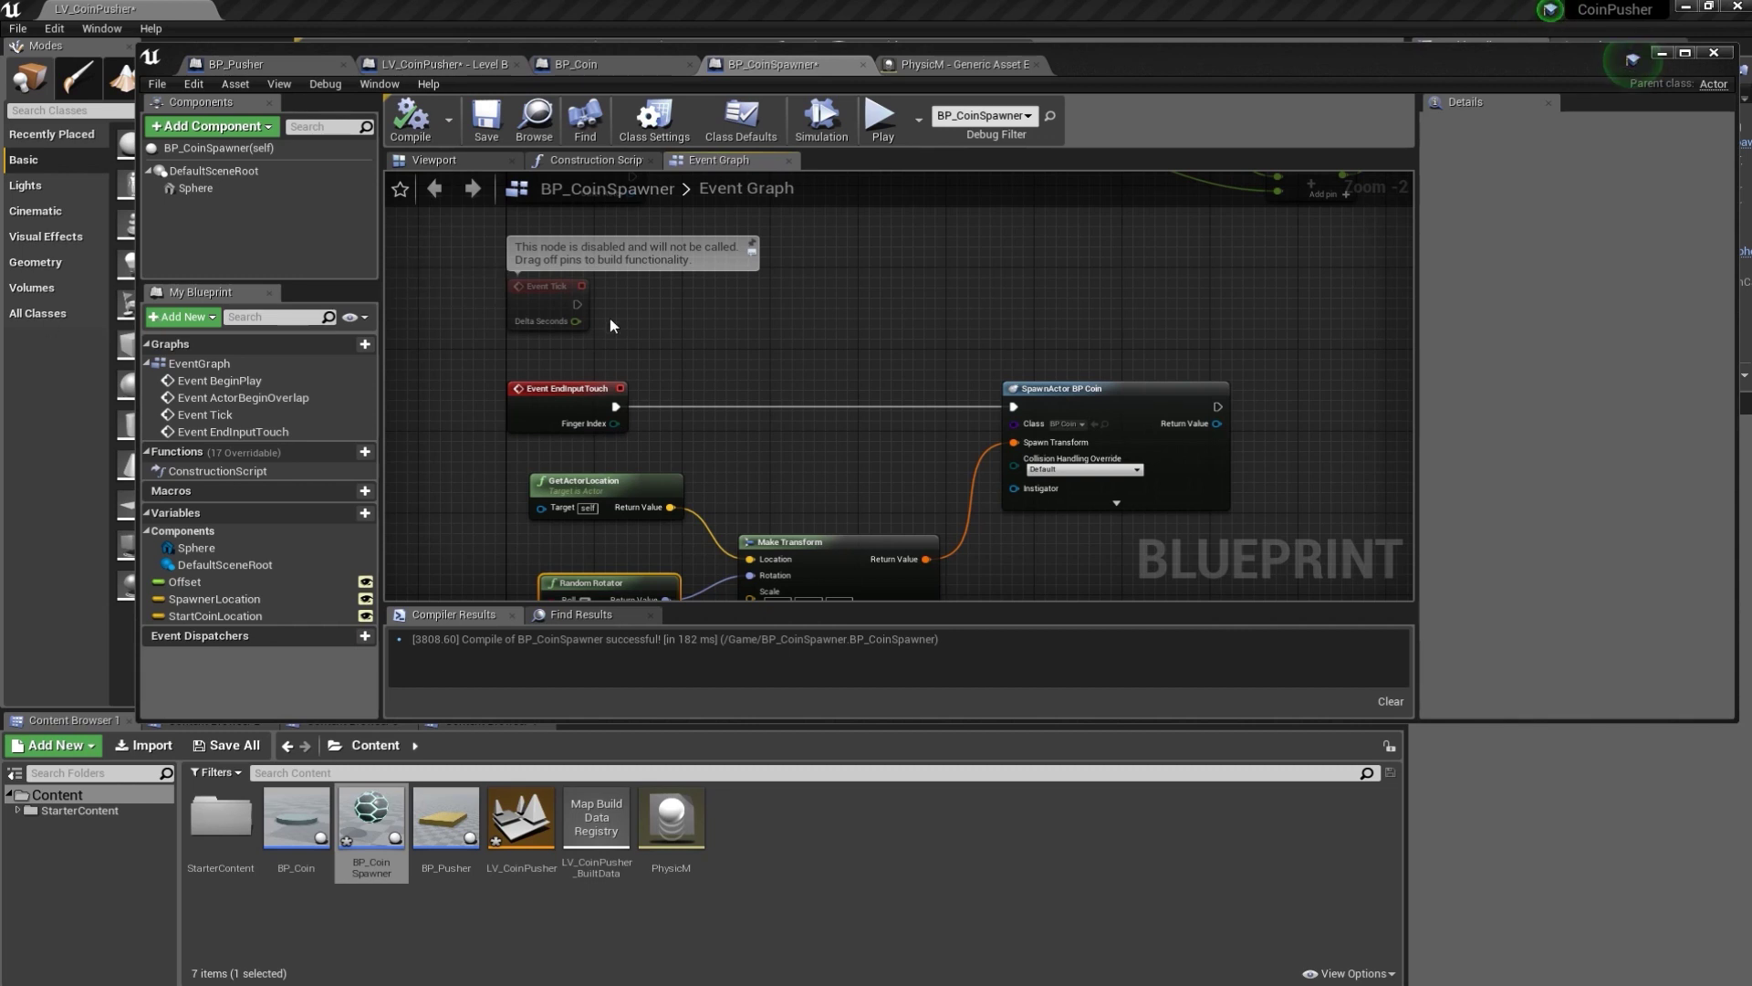
{"action": "left_click_drag", "start_coordinate": [575, 303], "coordinate": [1288, 305]}
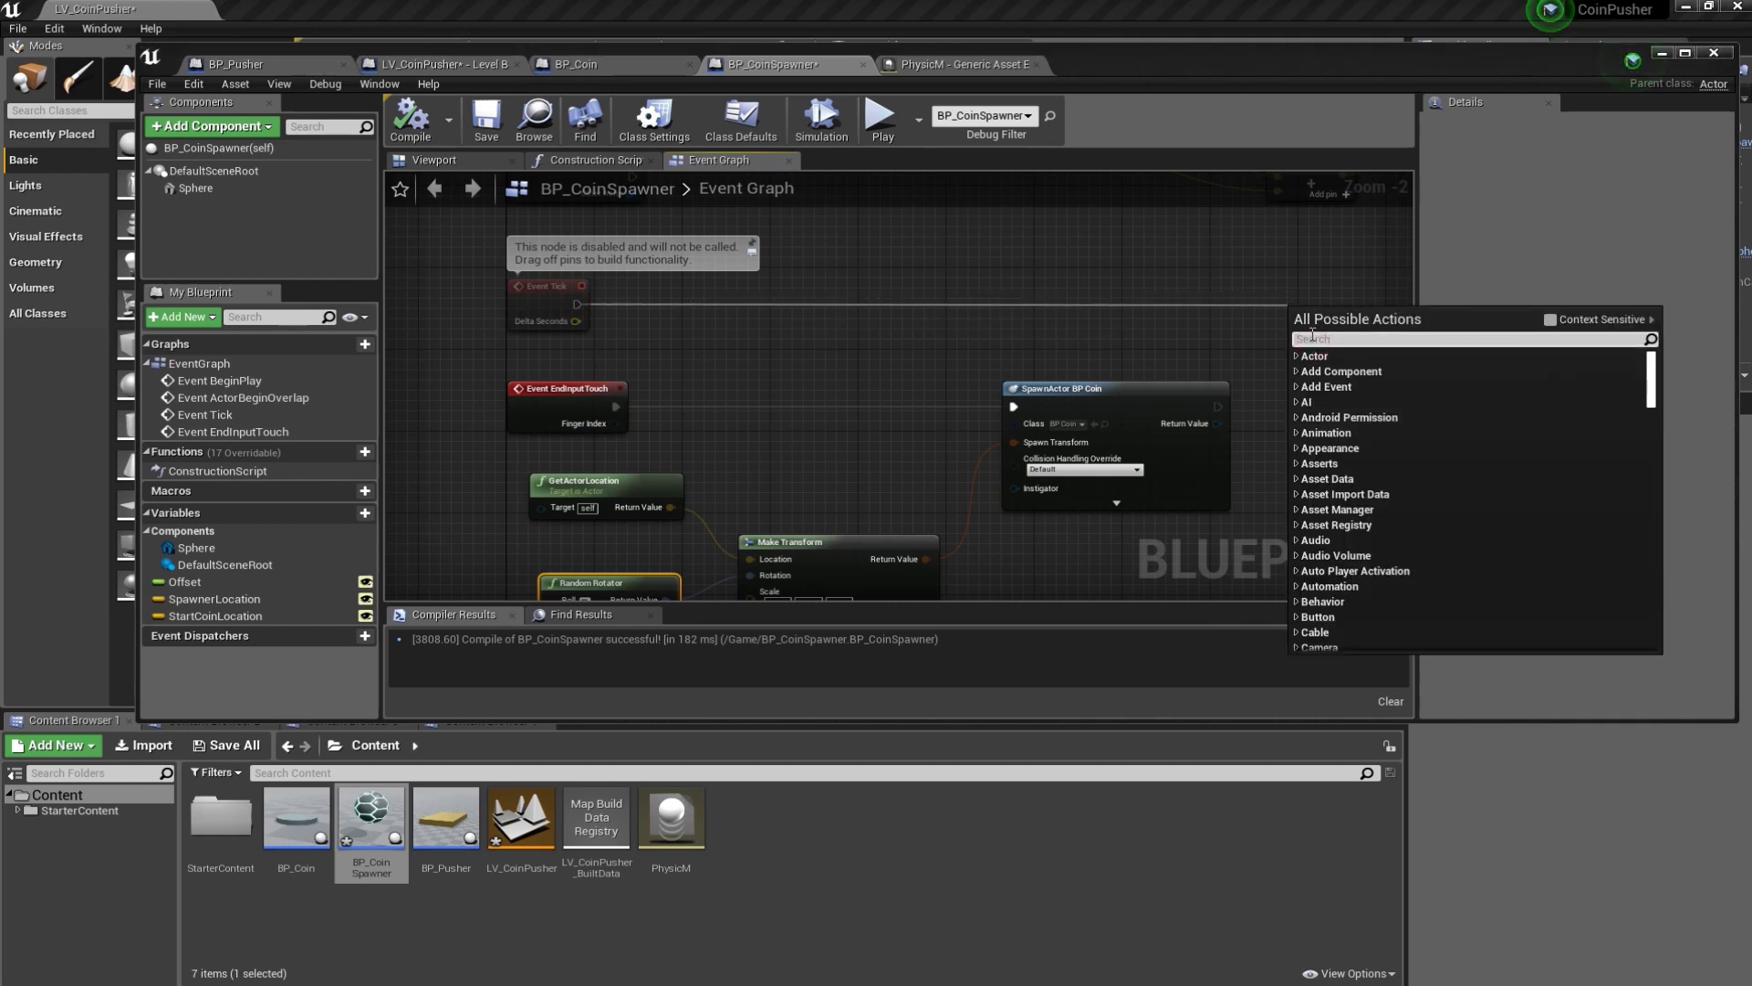
{"action": "type", "text": "d"}
{"action": "key", "text": "BackSpace"}
{"action": "type", "text": "setact"}
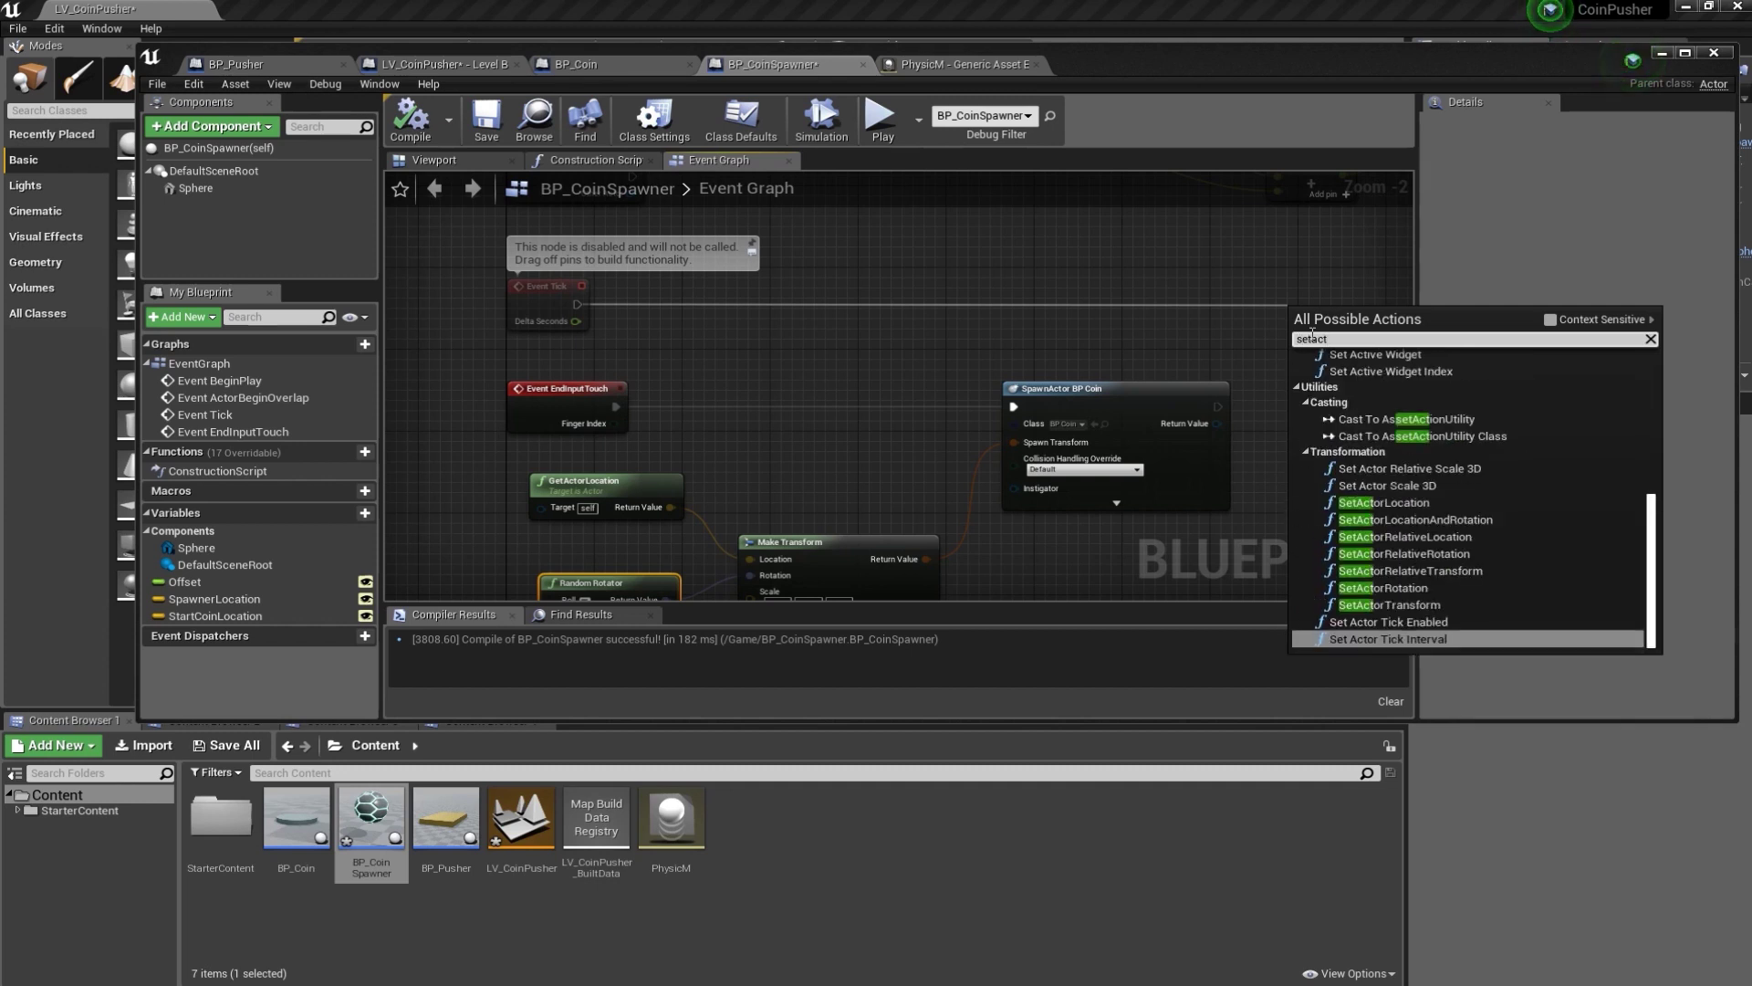
{"action": "type", "text": "or"}
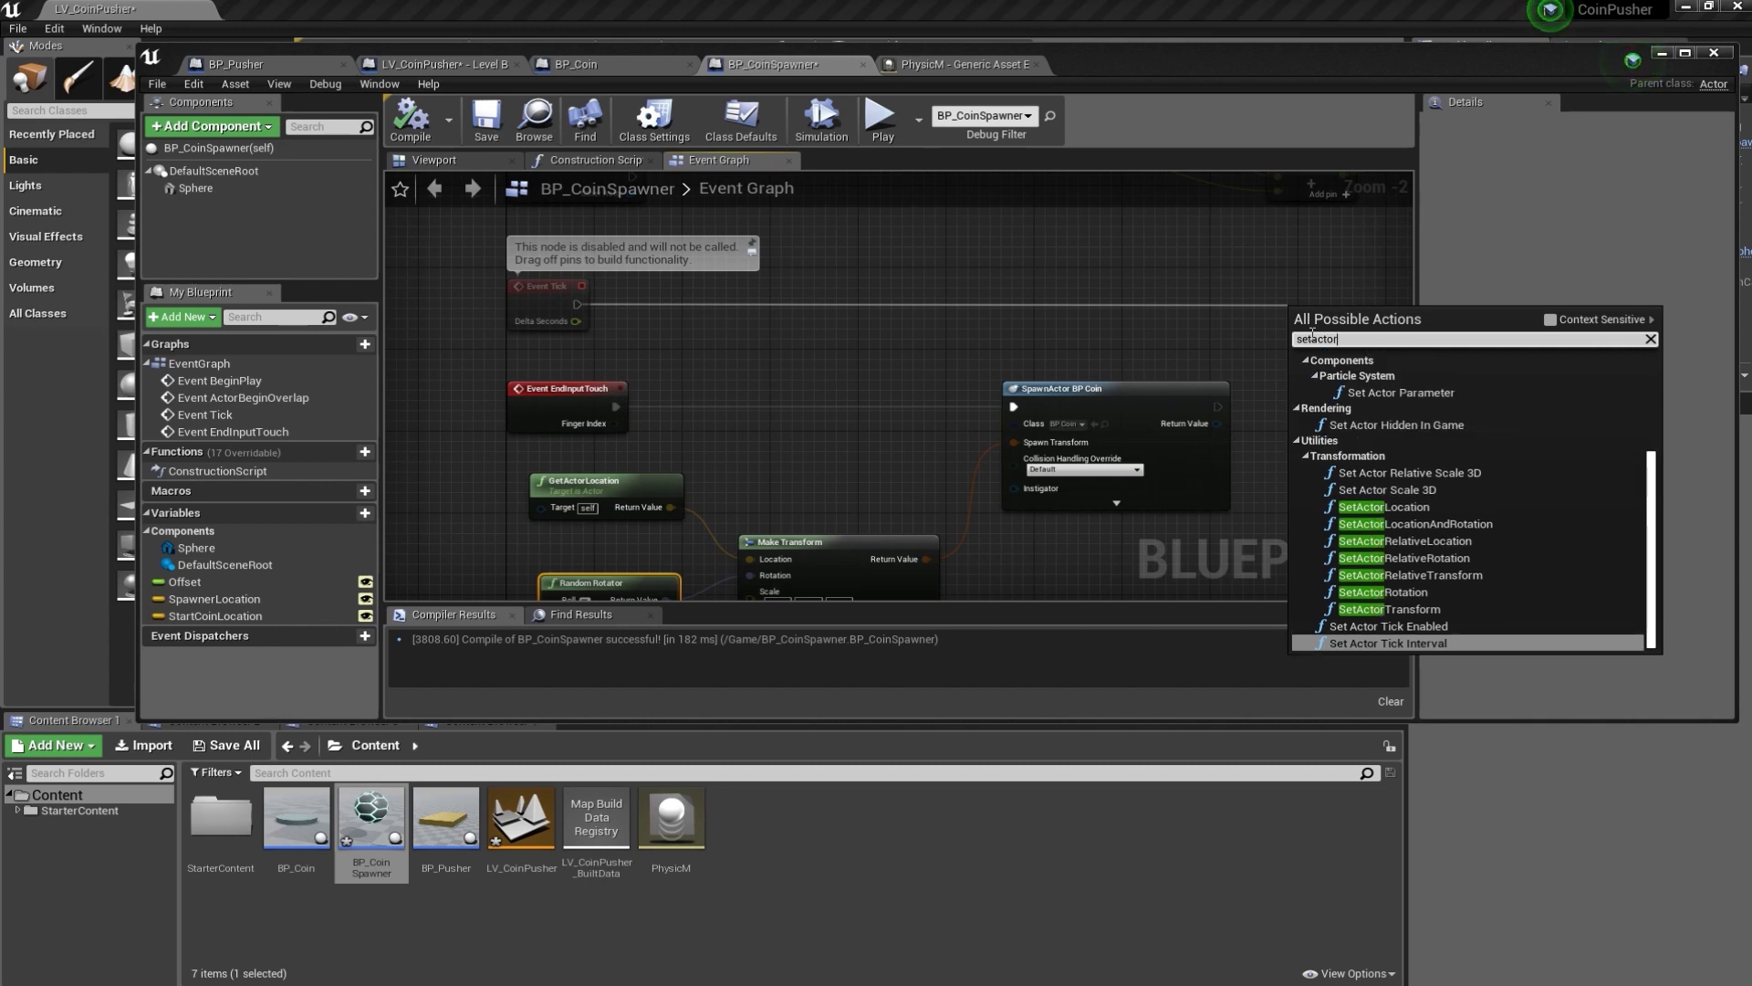
{"action": "type", "text": "lo"}
{"action": "left_click", "coordinate": [1323, 389]}
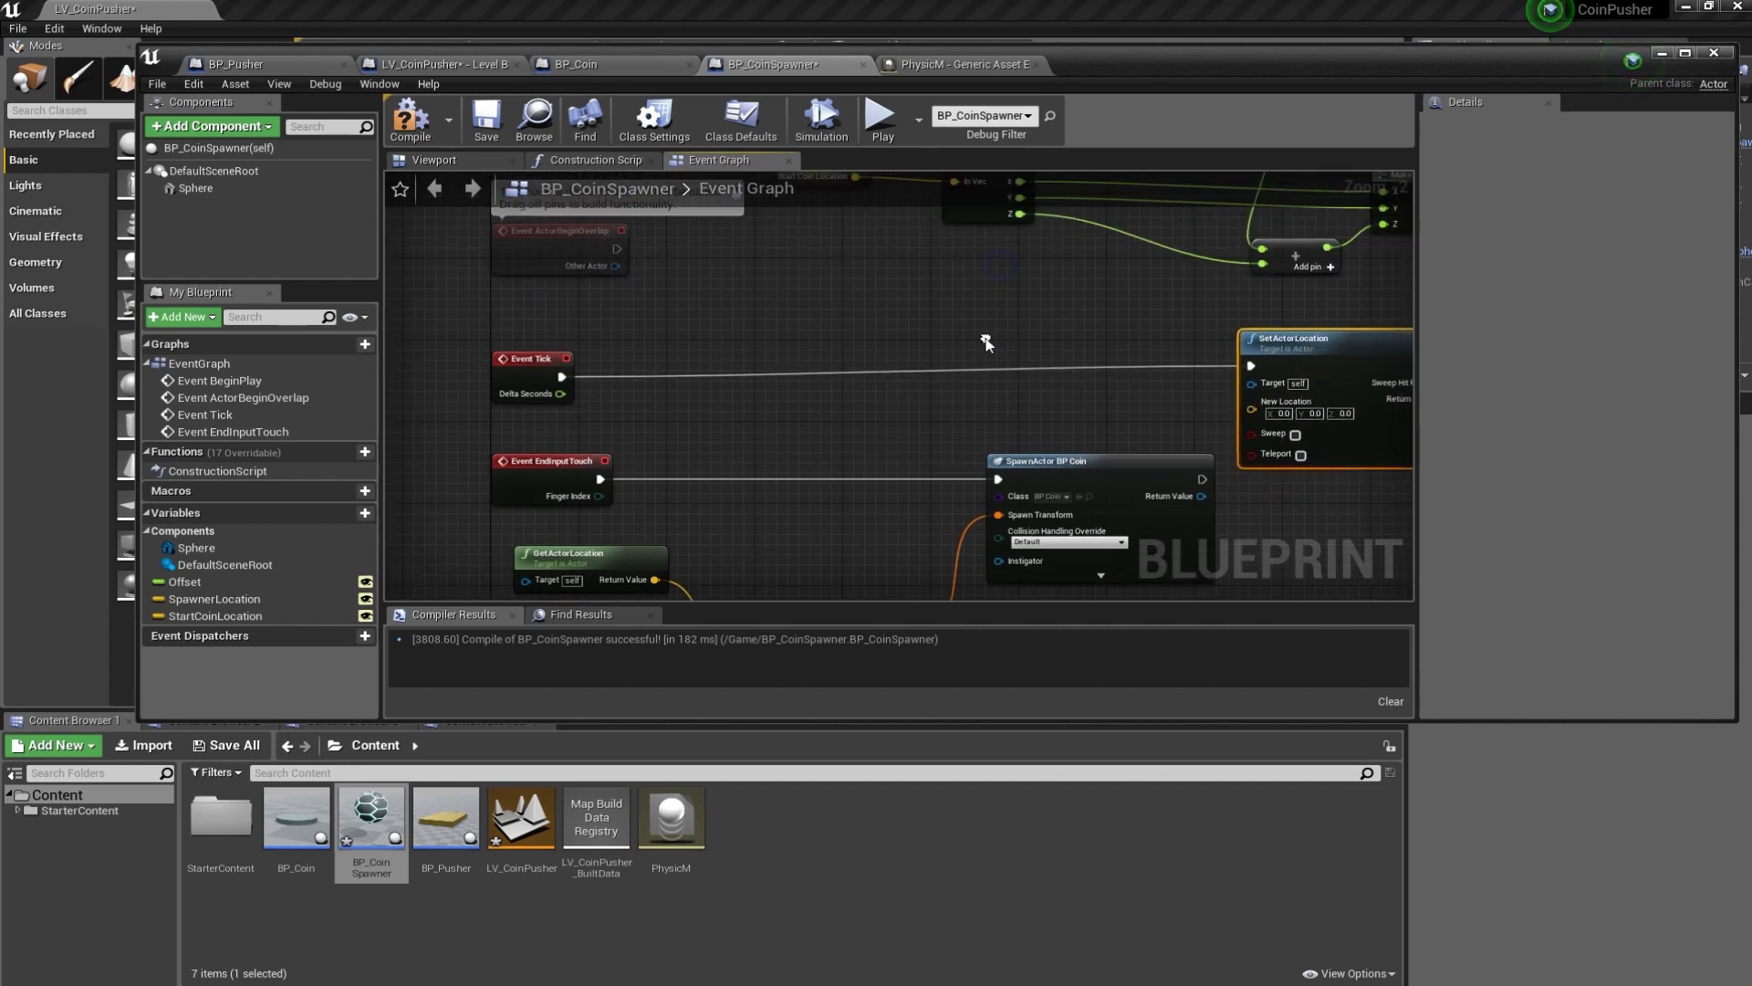
- Add a Make Vector node feeding SetActorLocation's New Location input
{"action": "right_click_drag", "start_coordinate": [1047, 362], "coordinate": [1048, 294]}
{"action": "right_click_drag", "start_coordinate": [538, 308], "coordinate": [1156, 297]}
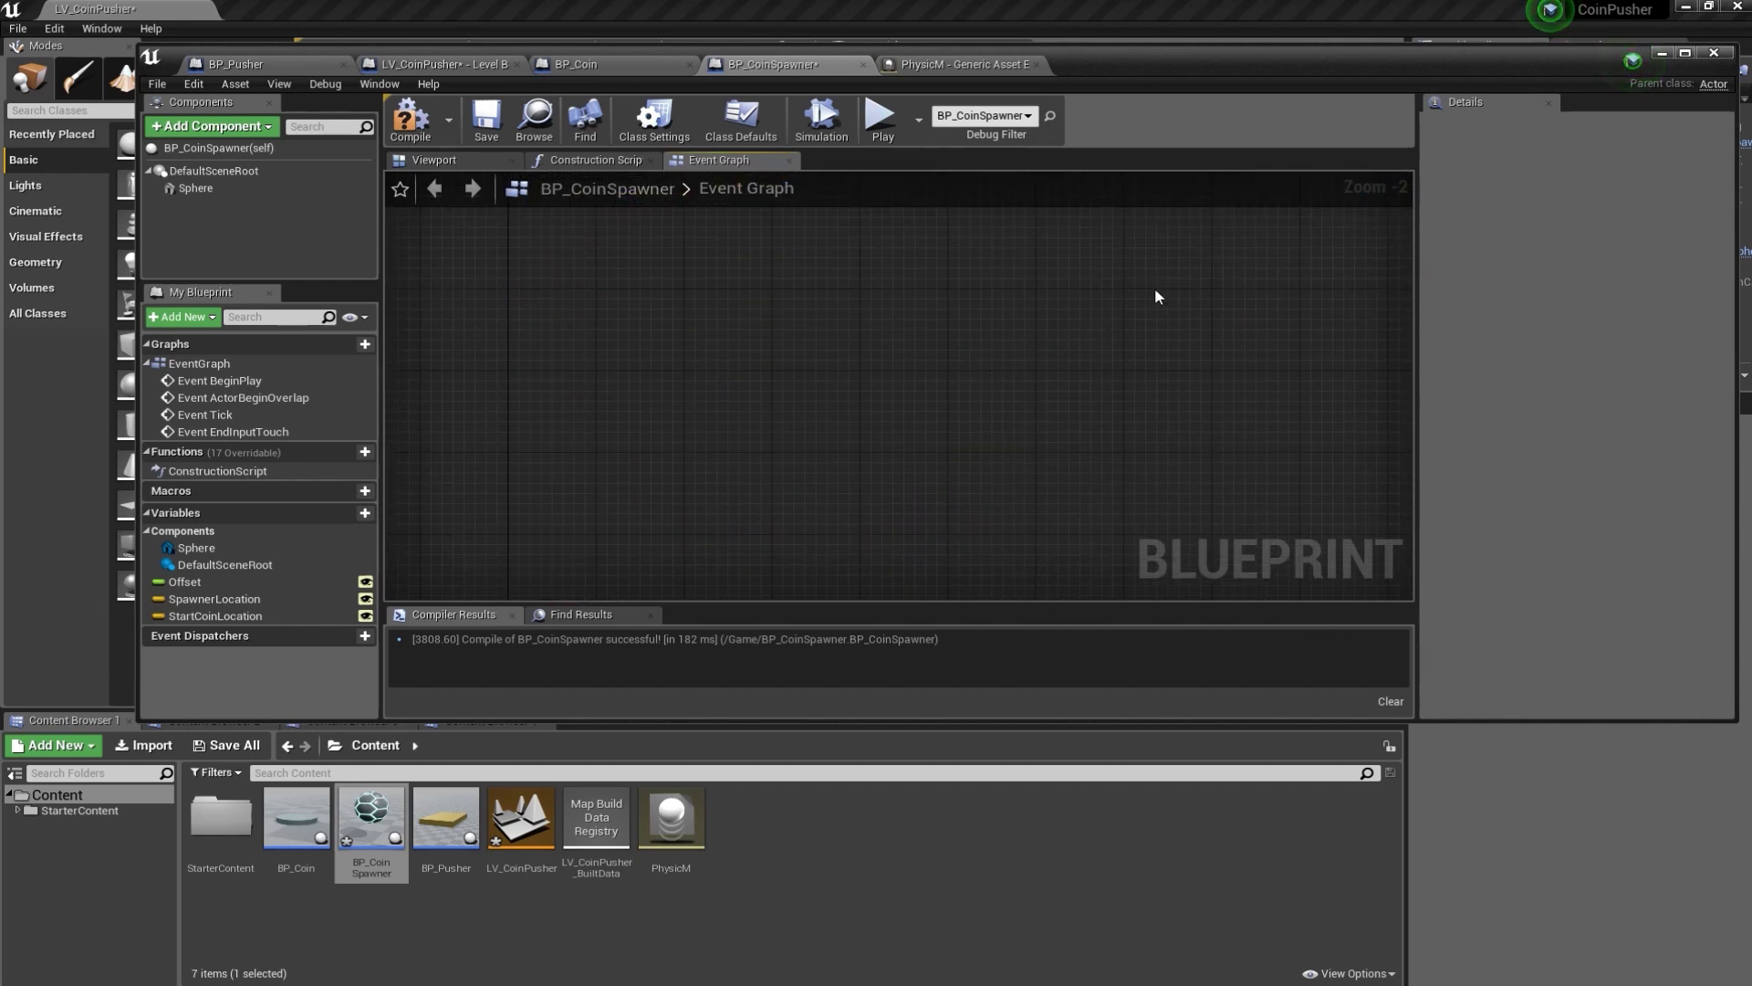
{"action": "right_click_drag", "start_coordinate": [1115, 356], "coordinate": [1087, 403]}
{"action": "mouse_move", "coordinate": [1090, 274]}
{"action": "right_mouse_down"}
{"action": "mouse_move", "coordinate": [1099, 383]}
{"action": "mouse_move", "coordinate": [1178, 520]}
{"action": "right_mouse_up"}
{"action": "right_click_drag", "start_coordinate": [1177, 228], "coordinate": [1214, 392]}
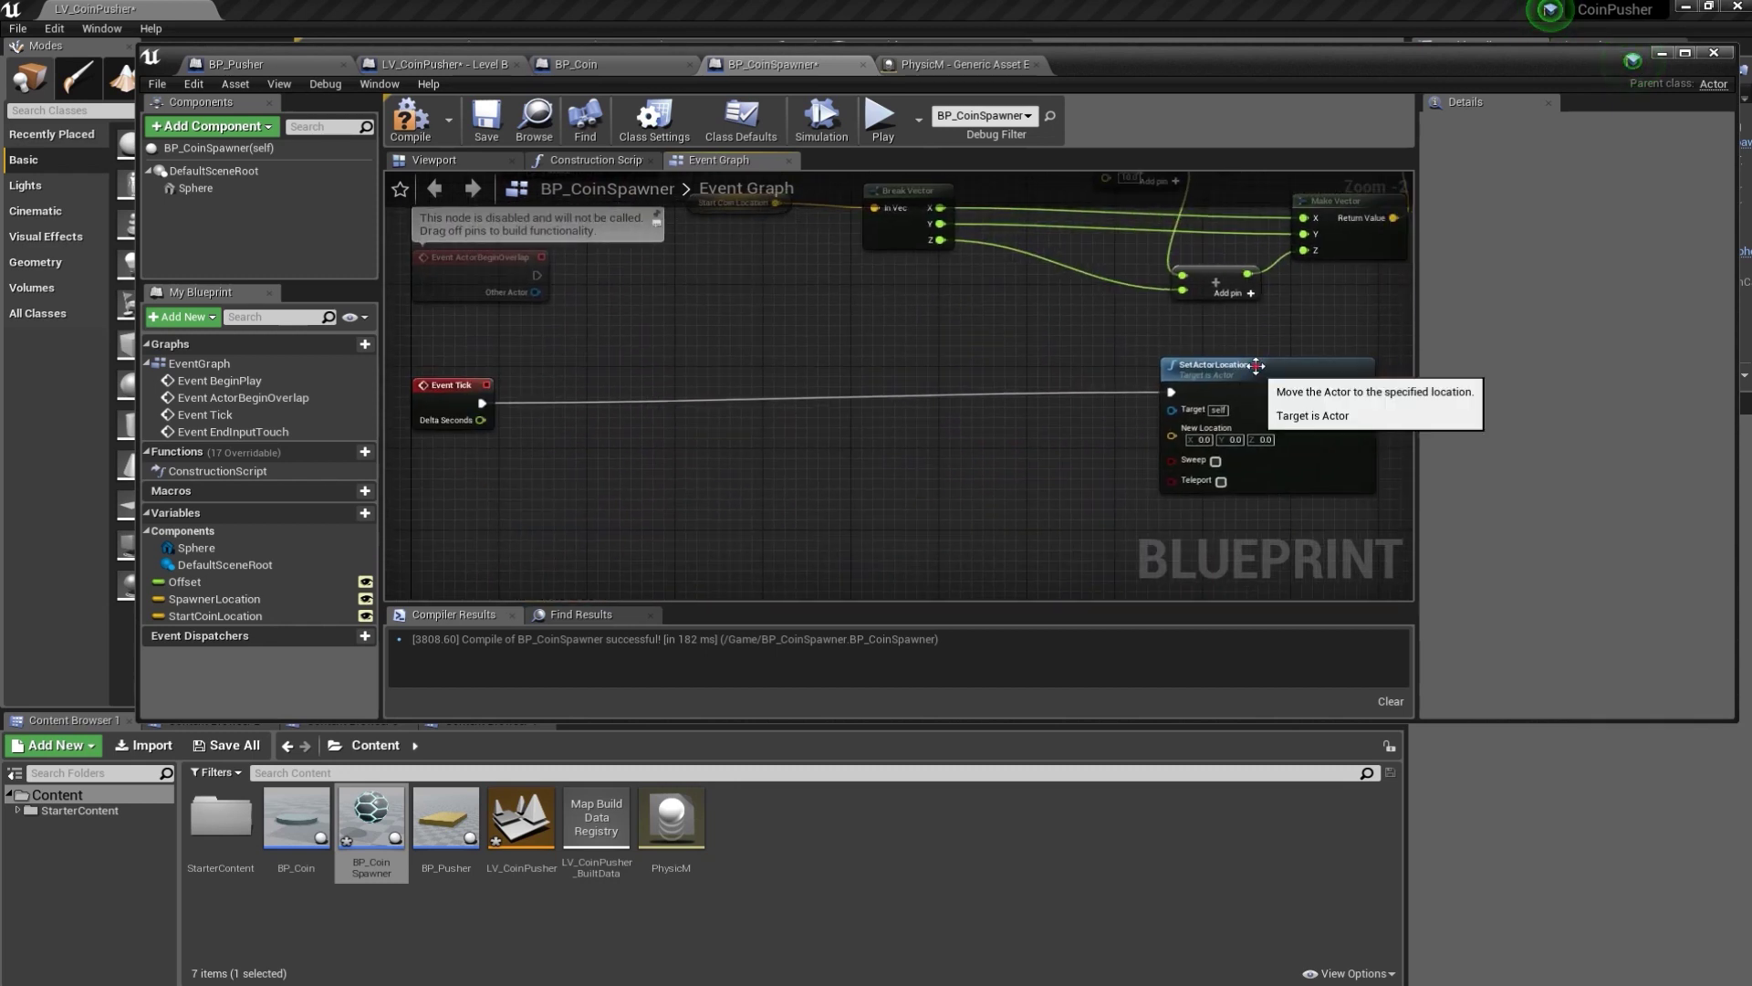
{"action": "right_click_drag", "start_coordinate": [796, 499], "coordinate": [892, 413]}
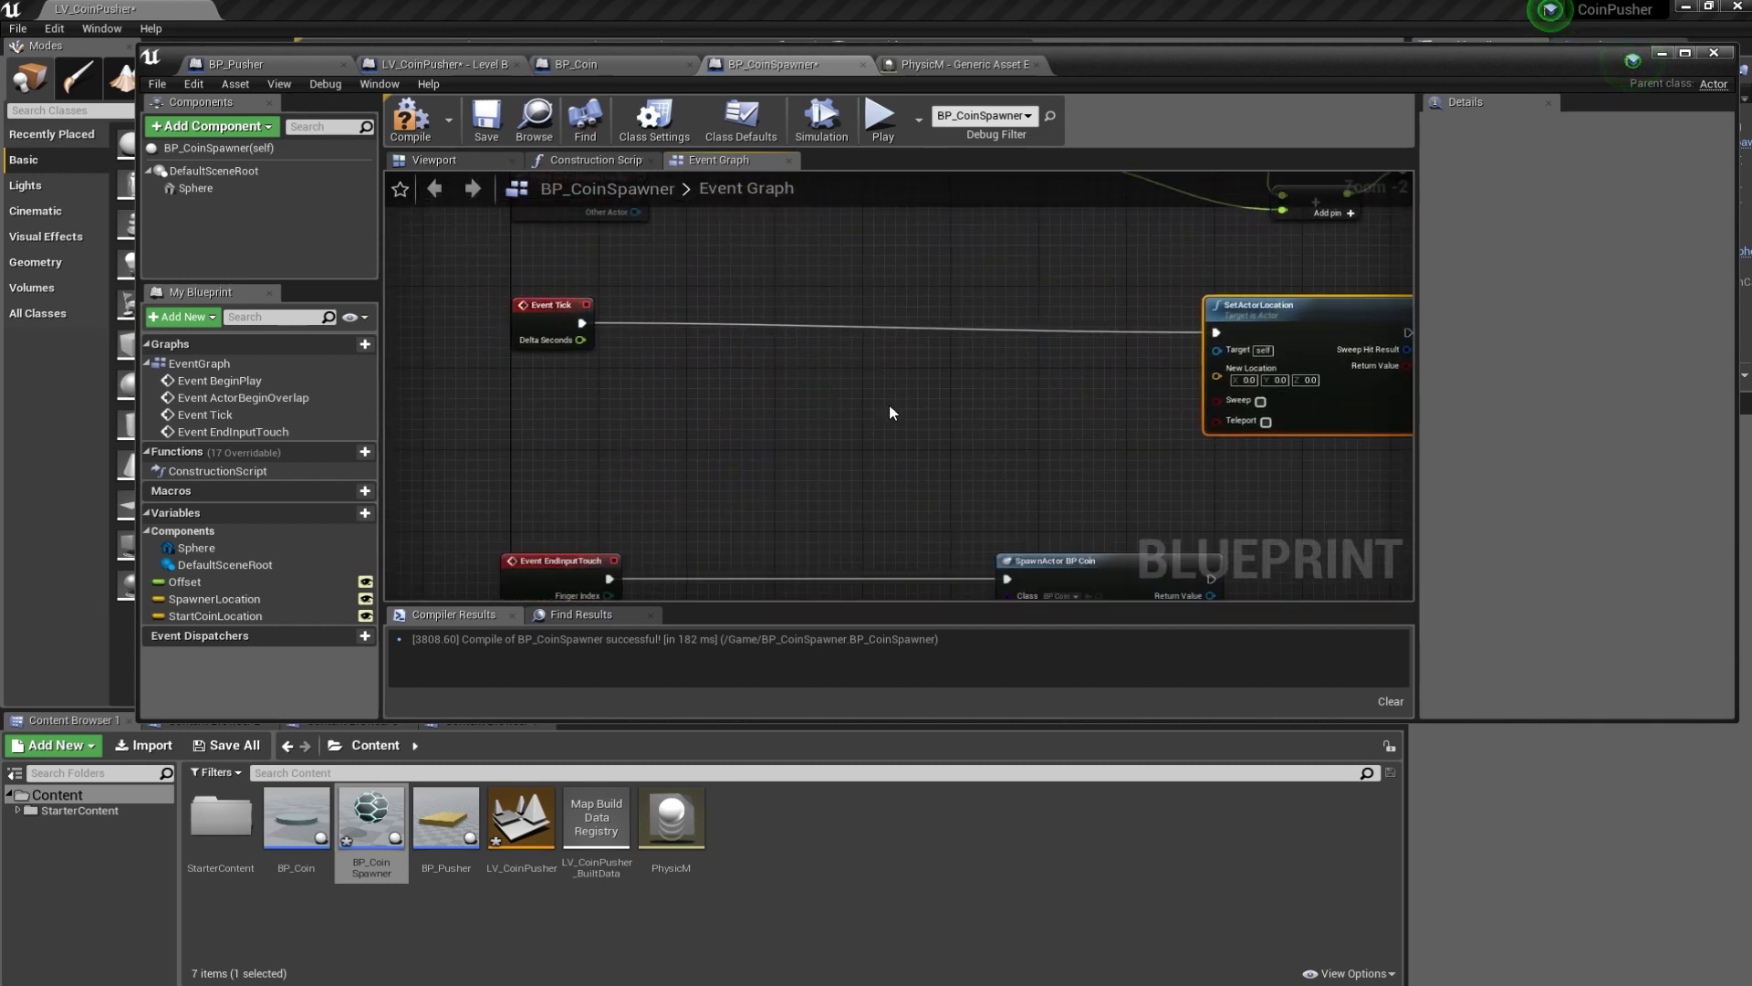
{"action": "right_click_drag", "start_coordinate": [806, 451], "coordinate": [911, 455]}
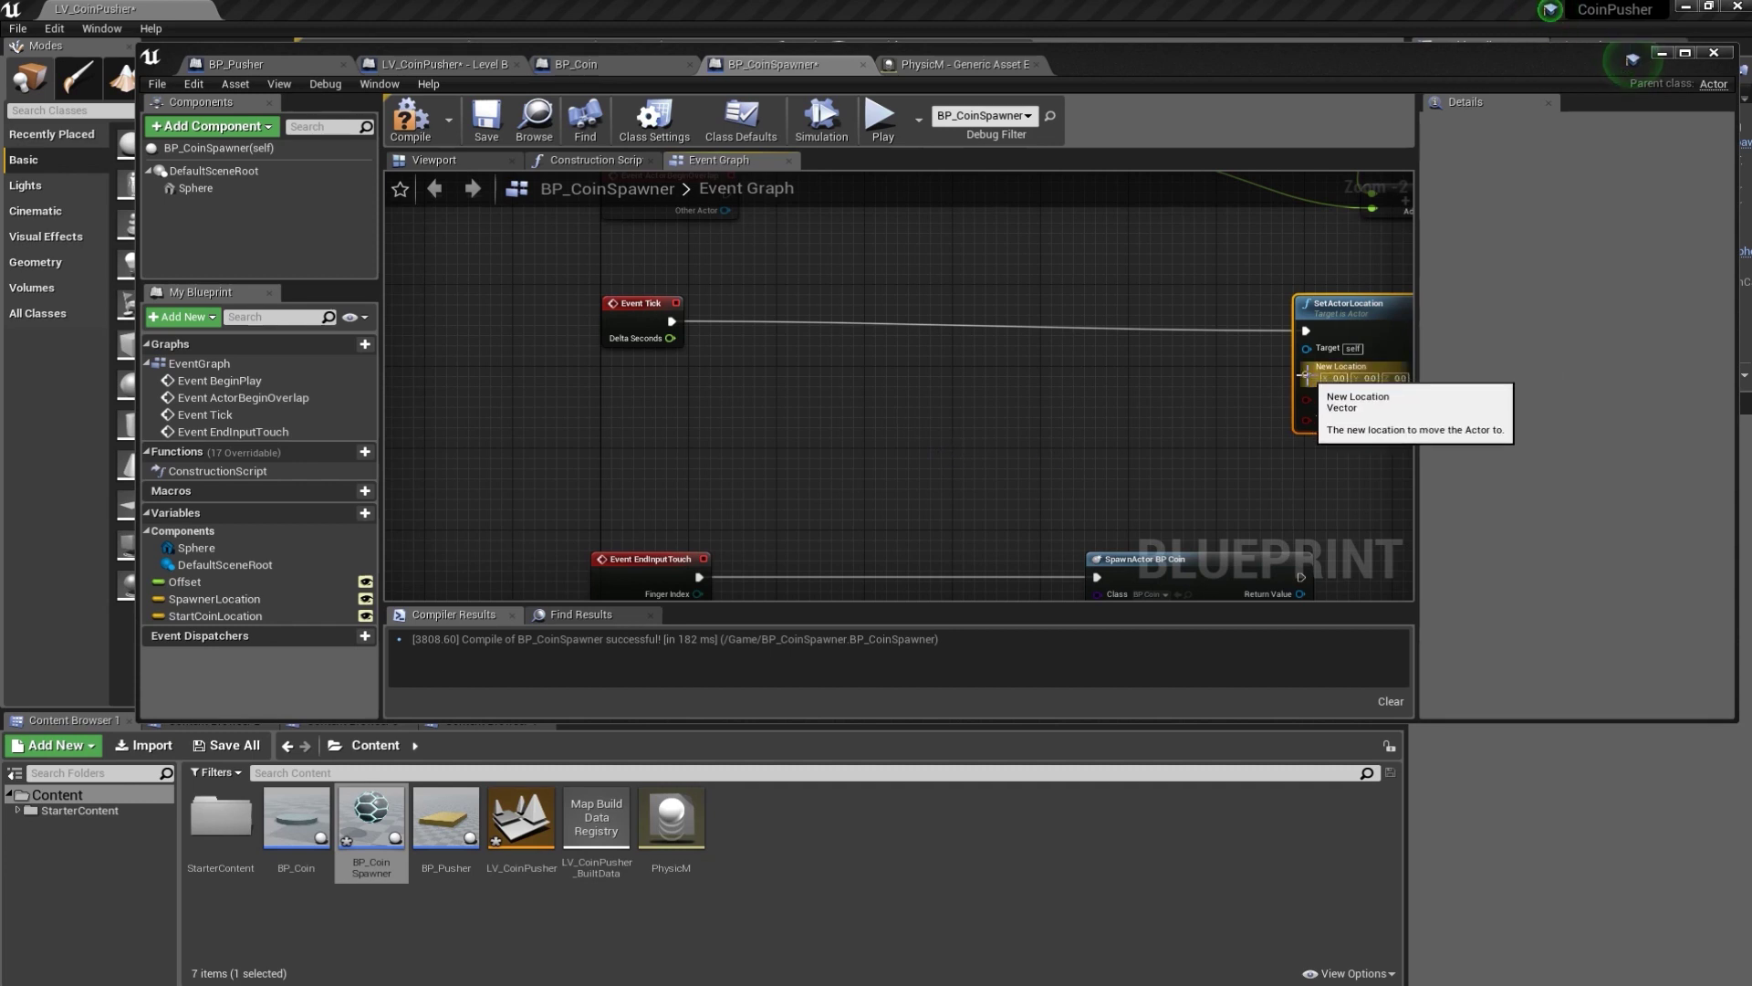
{"action": "left_click_drag", "start_coordinate": [1305, 374], "coordinate": [1211, 412]}
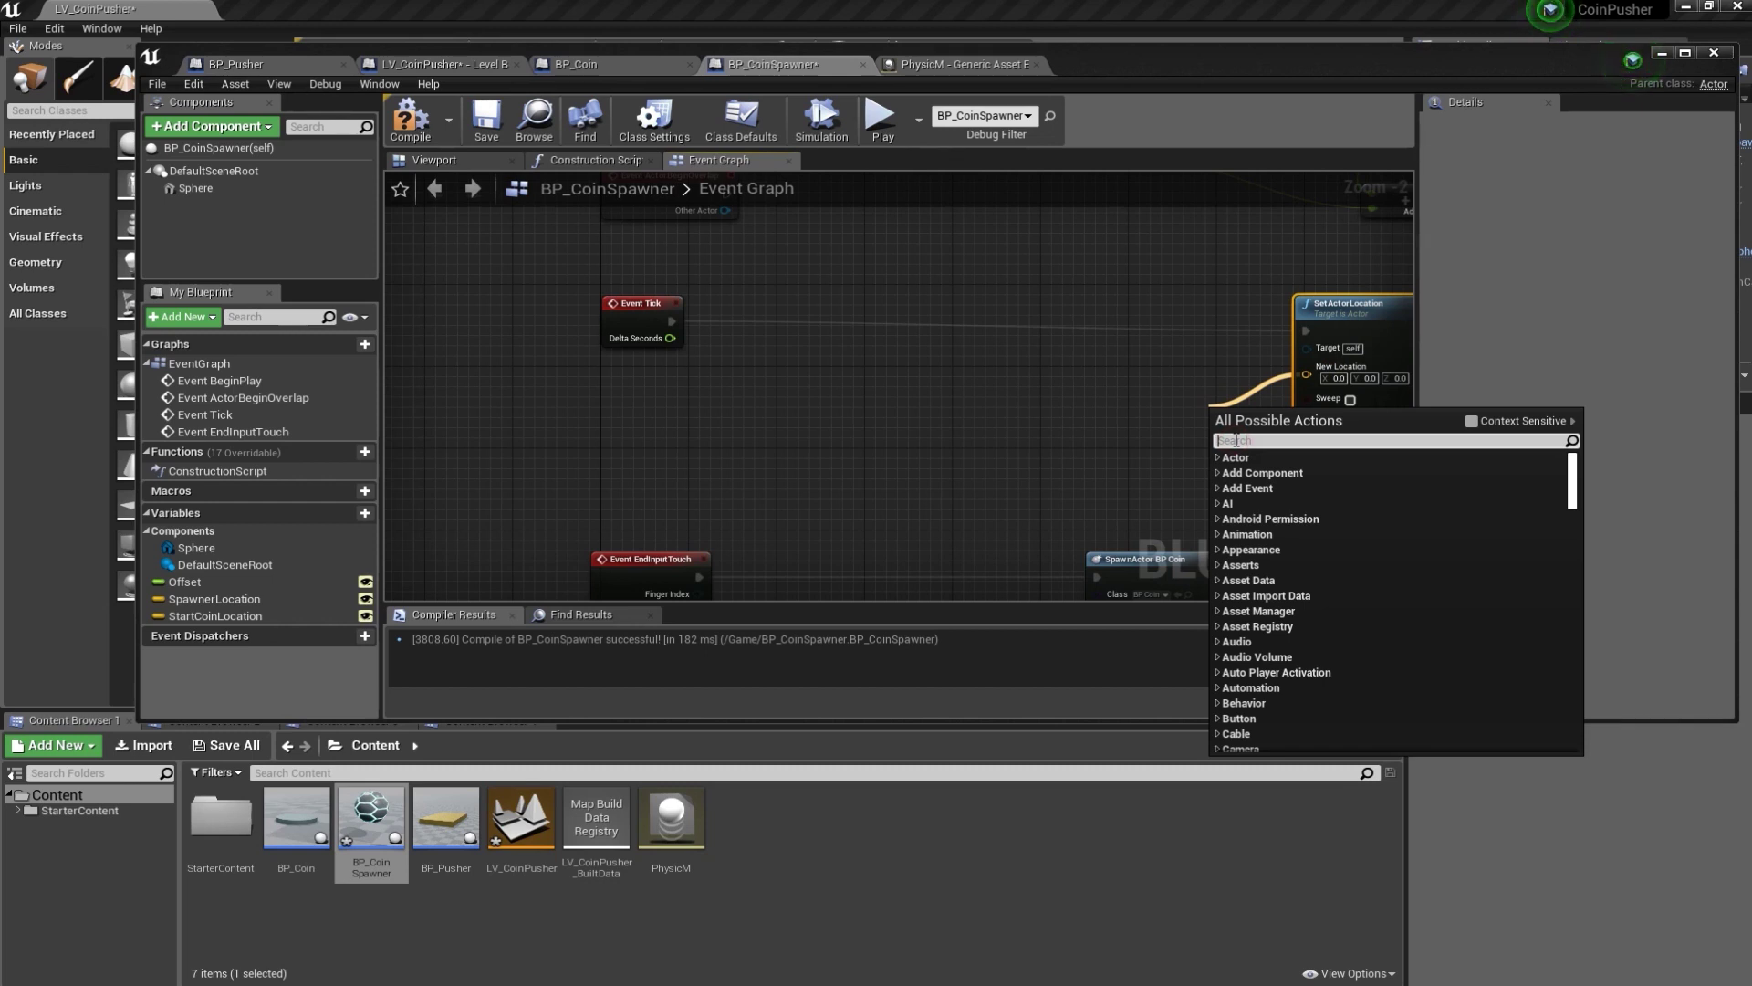
{"action": "type", "text": "make"}
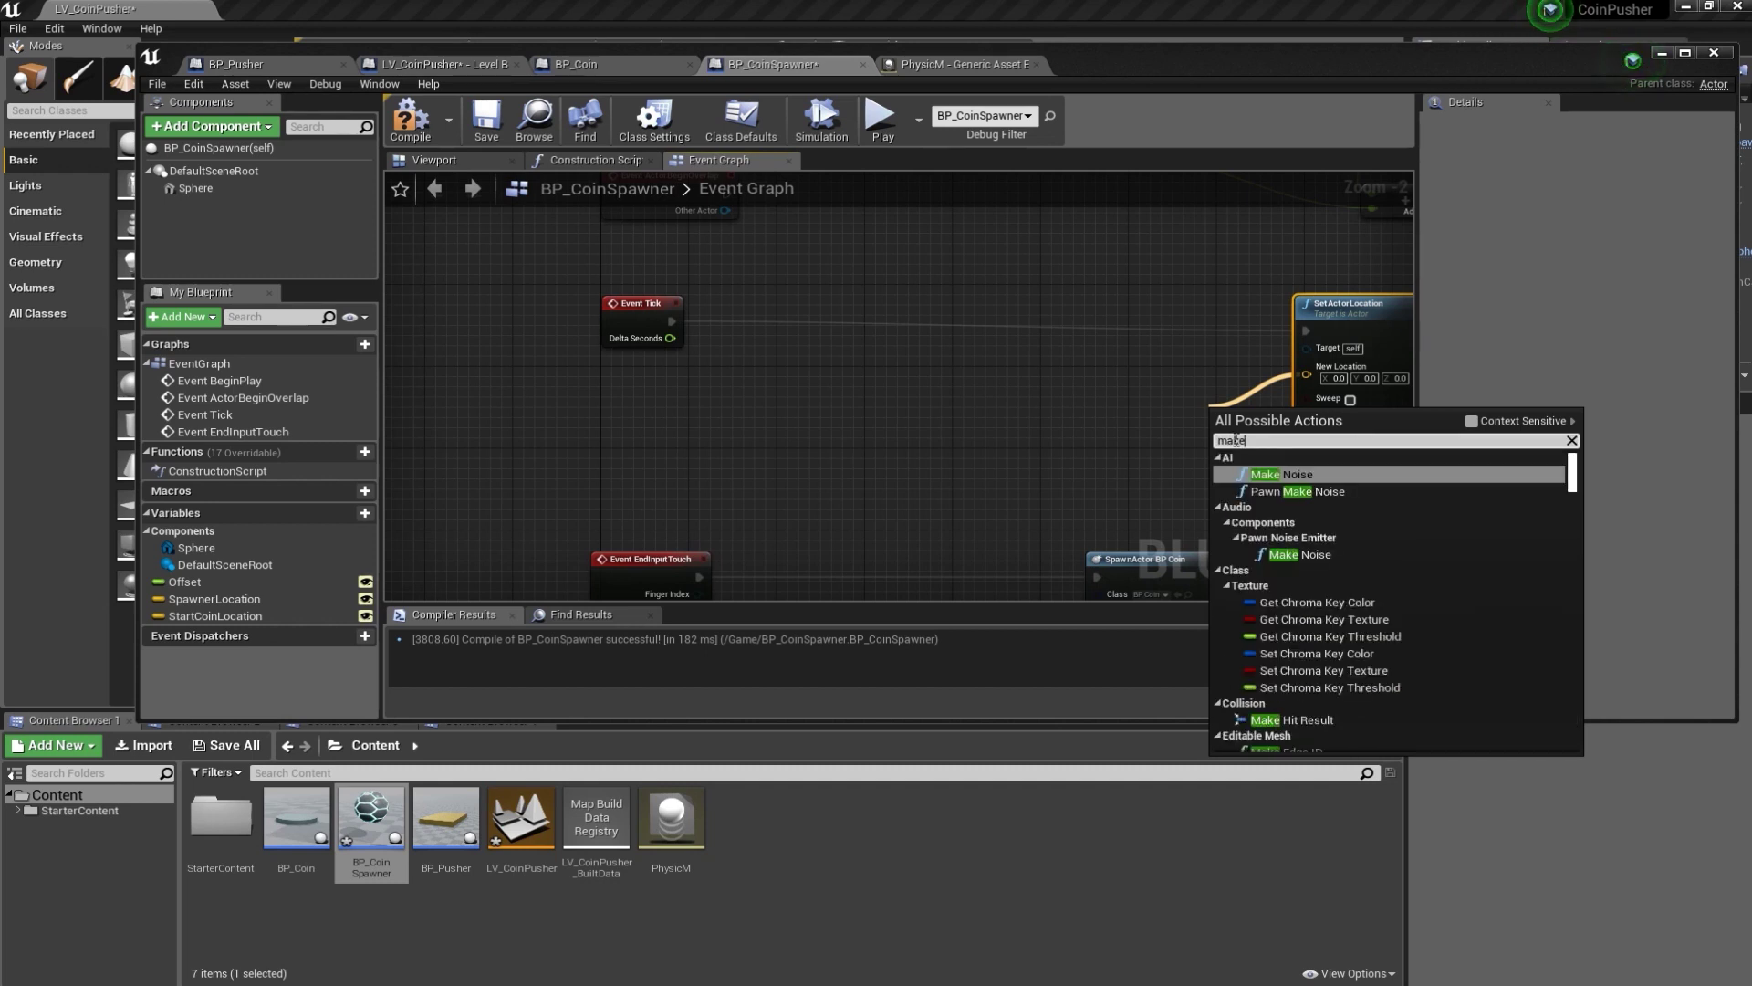
{"action": "type", "text": "ve"}
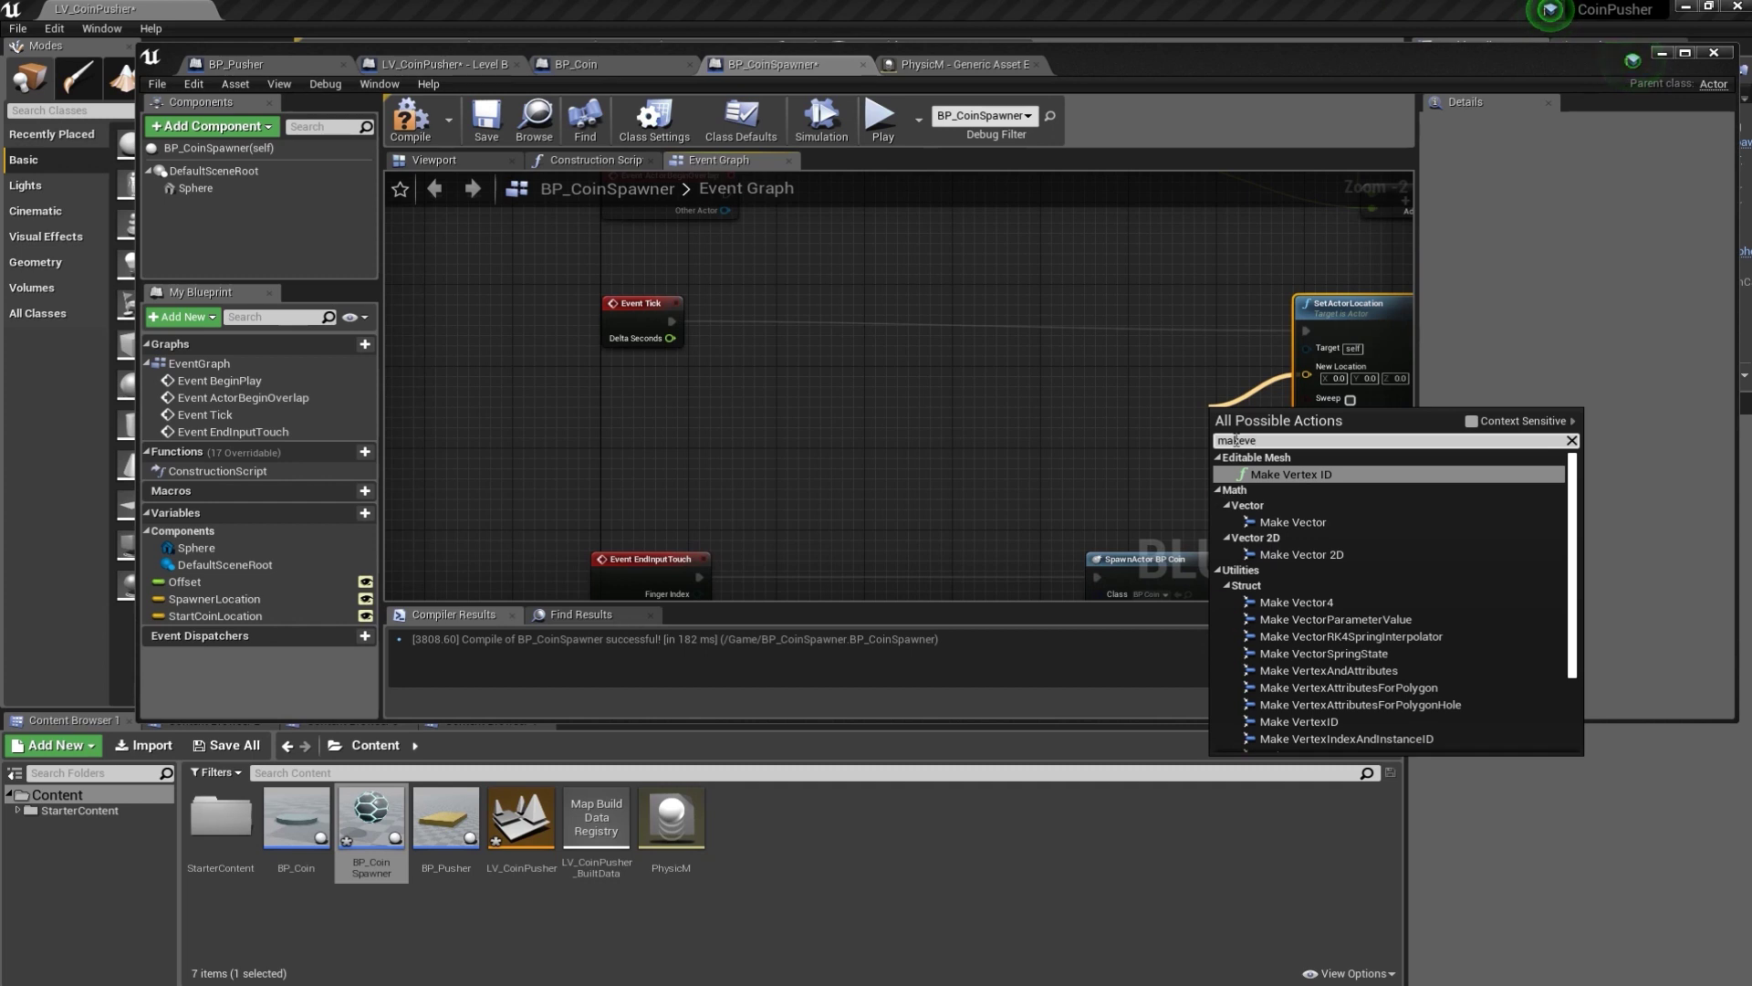
{"action": "left_click", "coordinate": [1290, 524]}
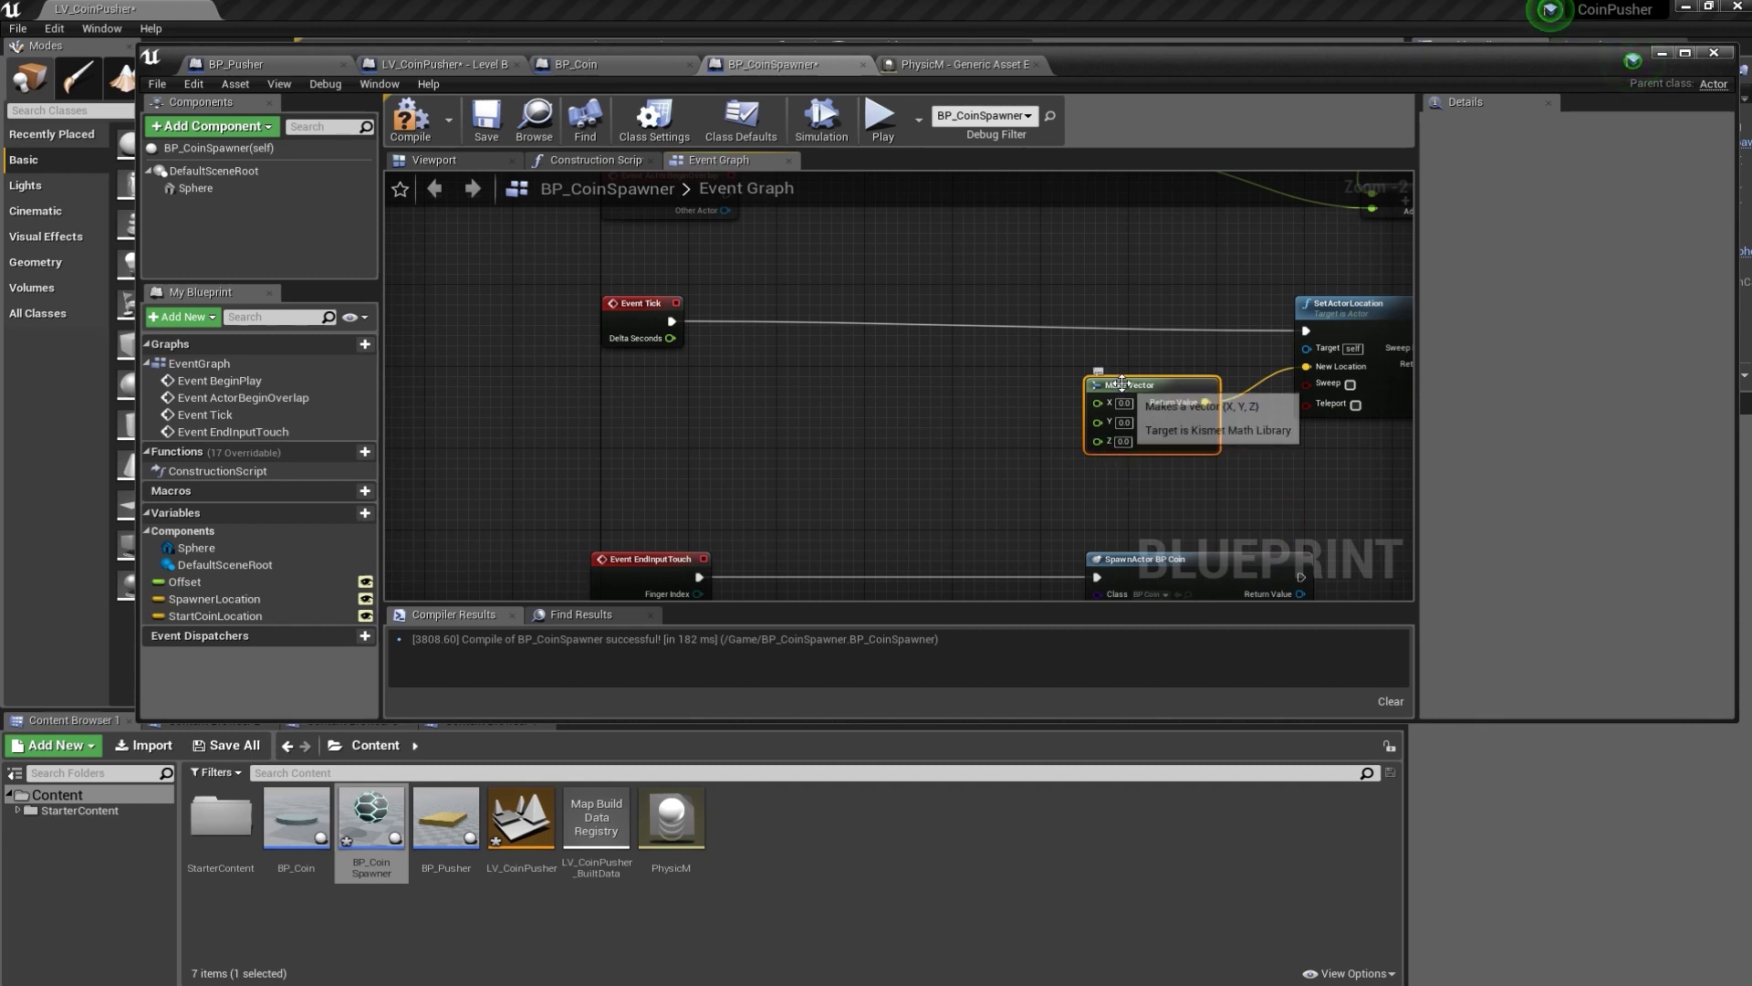
{"action": "left_click_drag", "start_coordinate": [1141, 384], "coordinate": [1086, 385]}
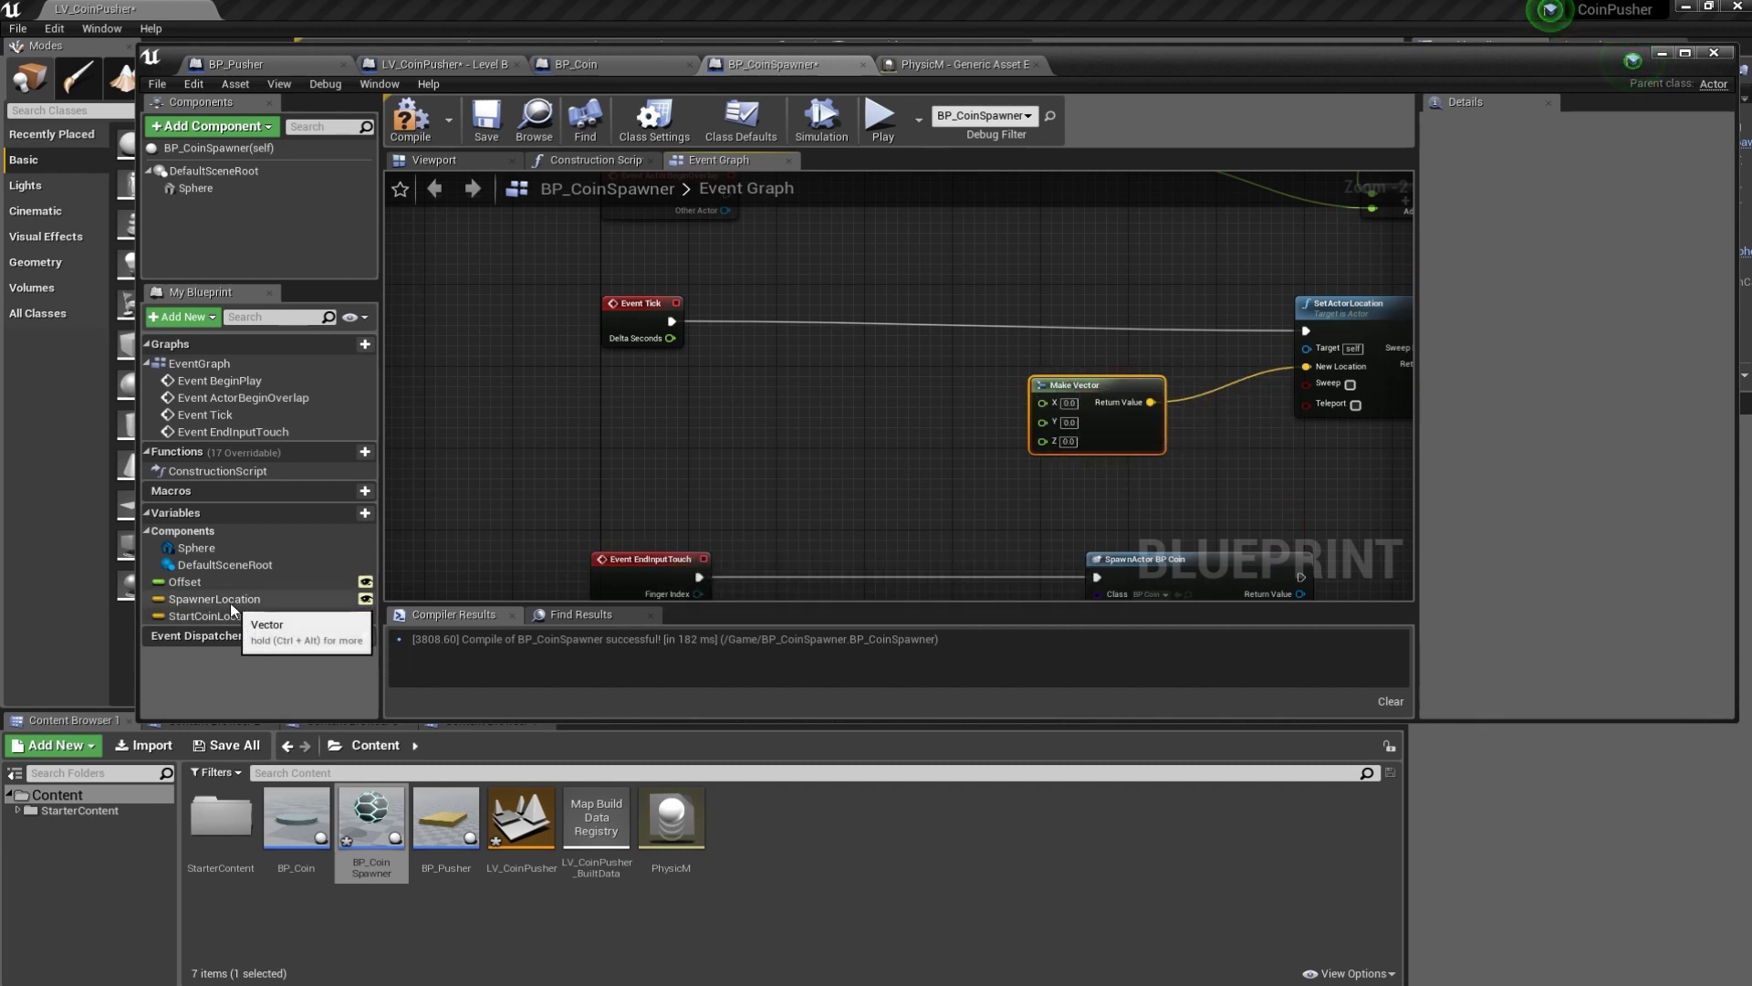
- Place a SpawnerLocation getter, then add and delete a mistaken vector + float node
{"action": "left_click_drag", "start_coordinate": [231, 601], "coordinate": [775, 456]}
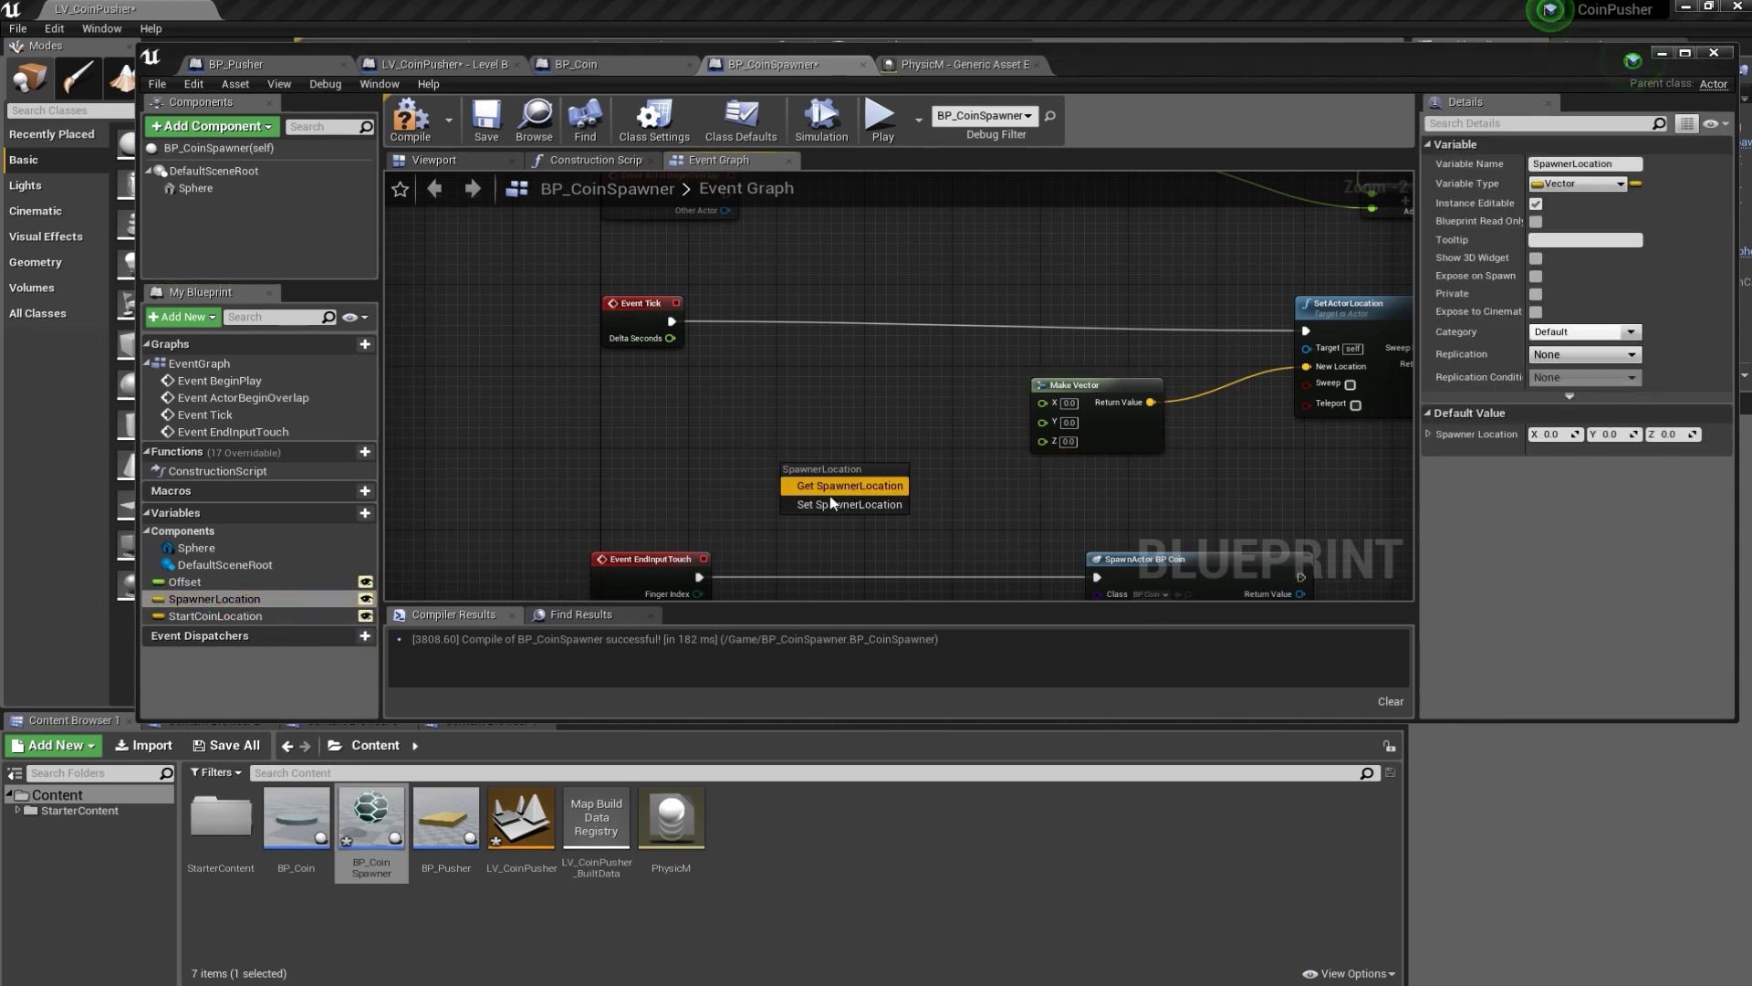
{"action": "left_click", "coordinate": [834, 485]}
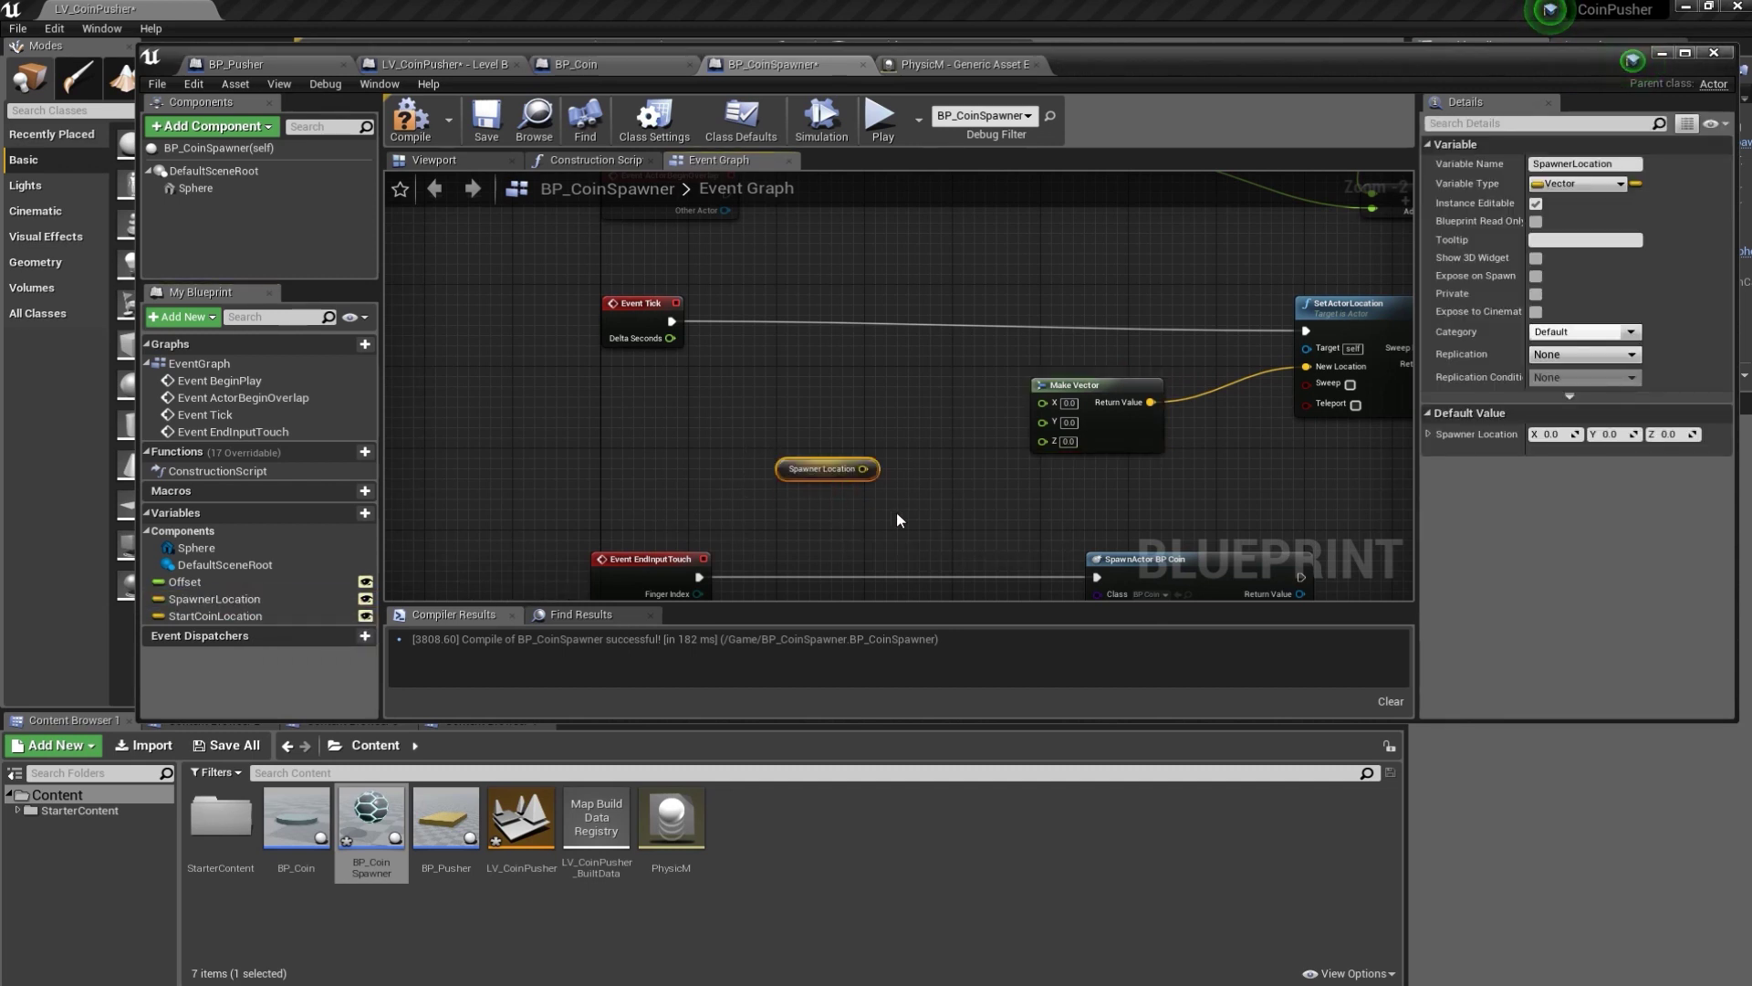
{"action": "left_click_drag", "start_coordinate": [823, 463], "coordinate": [1055, 505]}
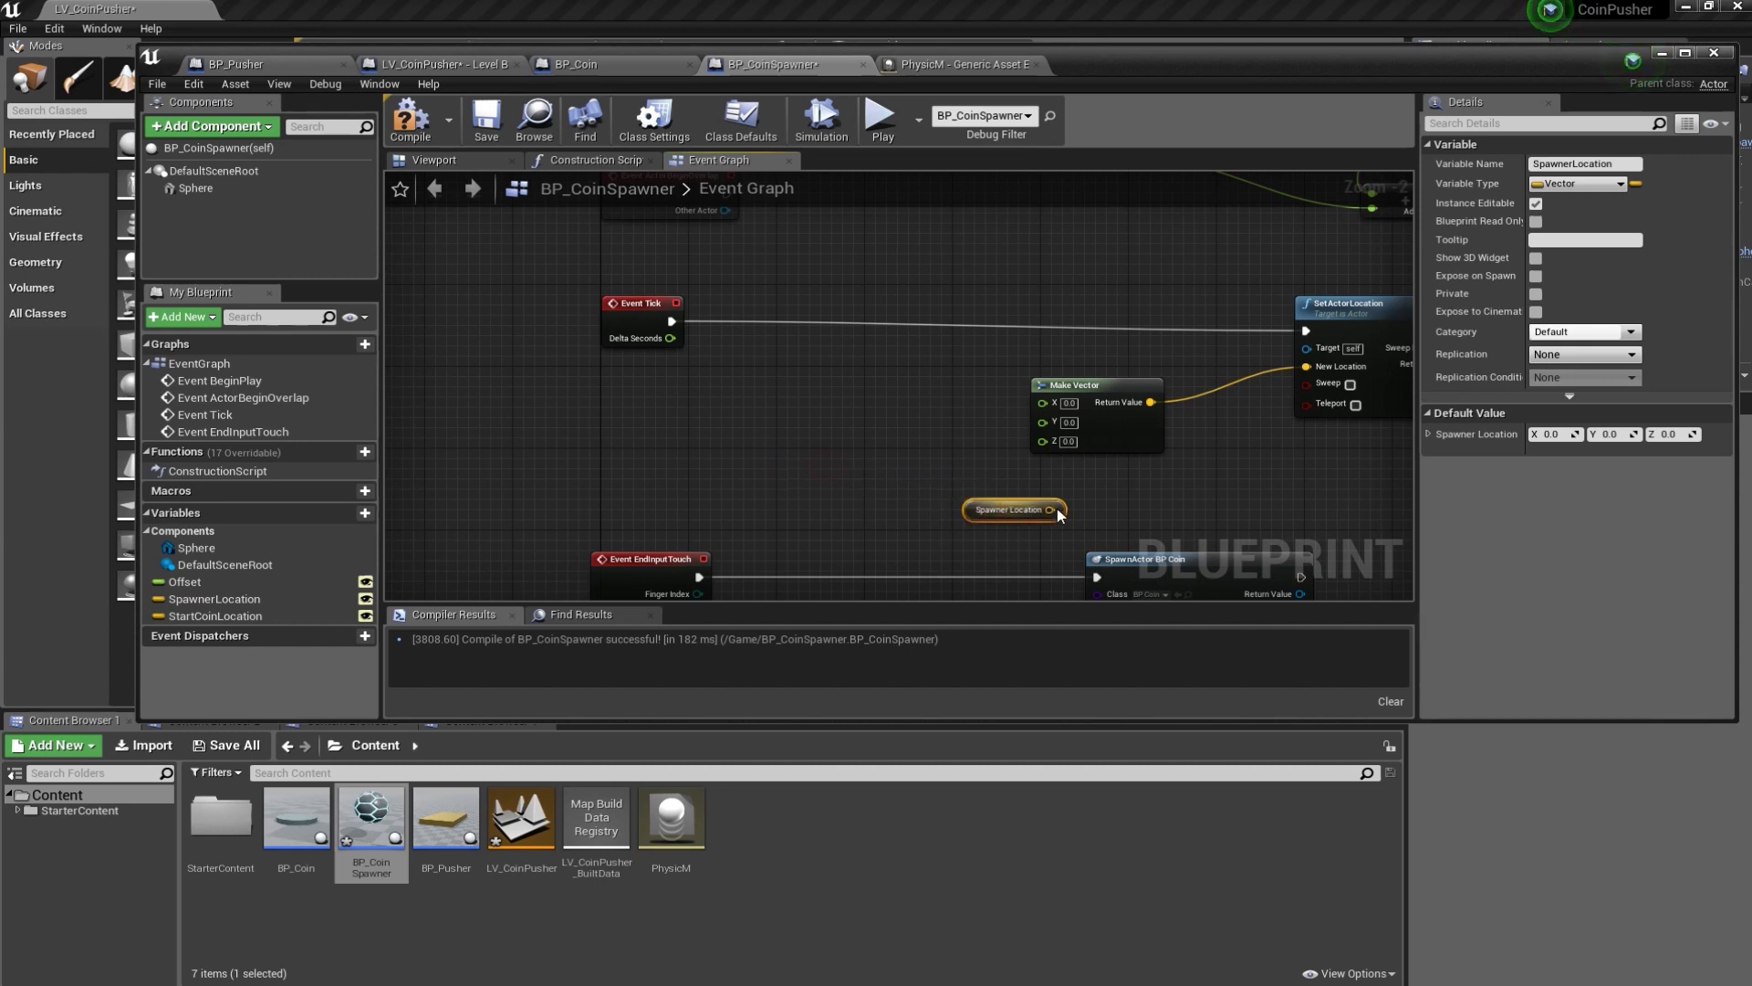
{"action": "left_click", "coordinate": [1053, 386]}
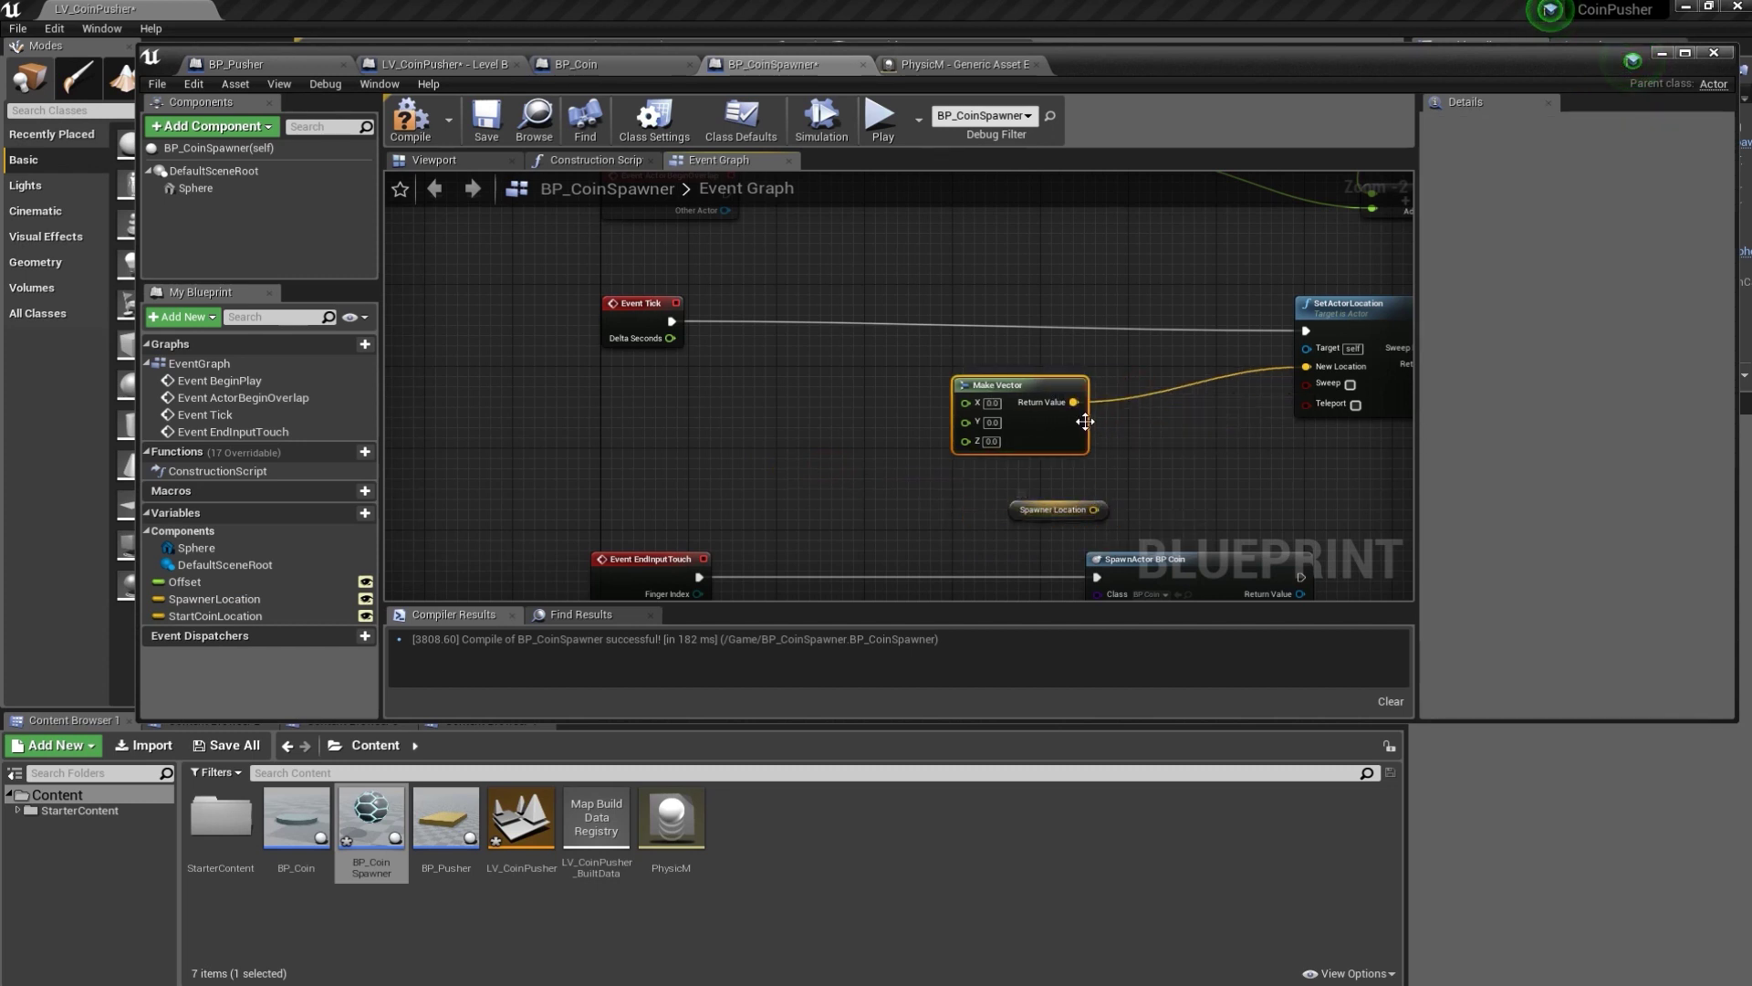
{"action": "left_click_drag", "start_coordinate": [1074, 403], "coordinate": [1149, 467]}
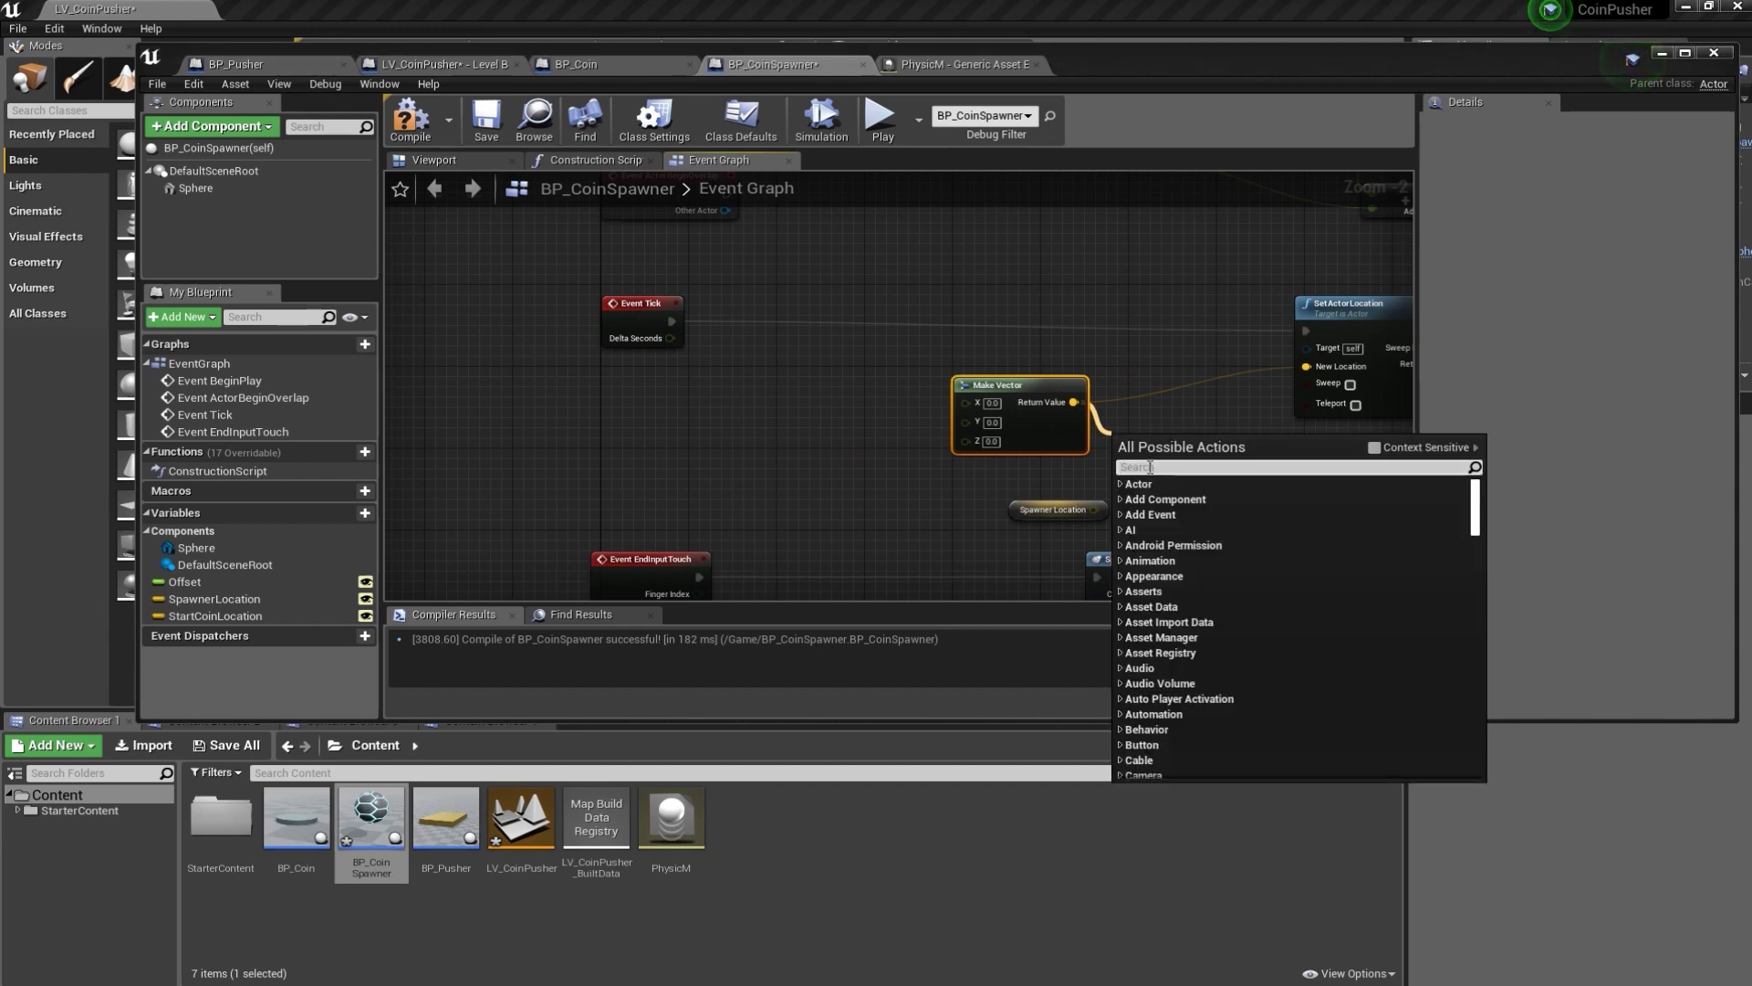
{"action": "type", "text": "+"}
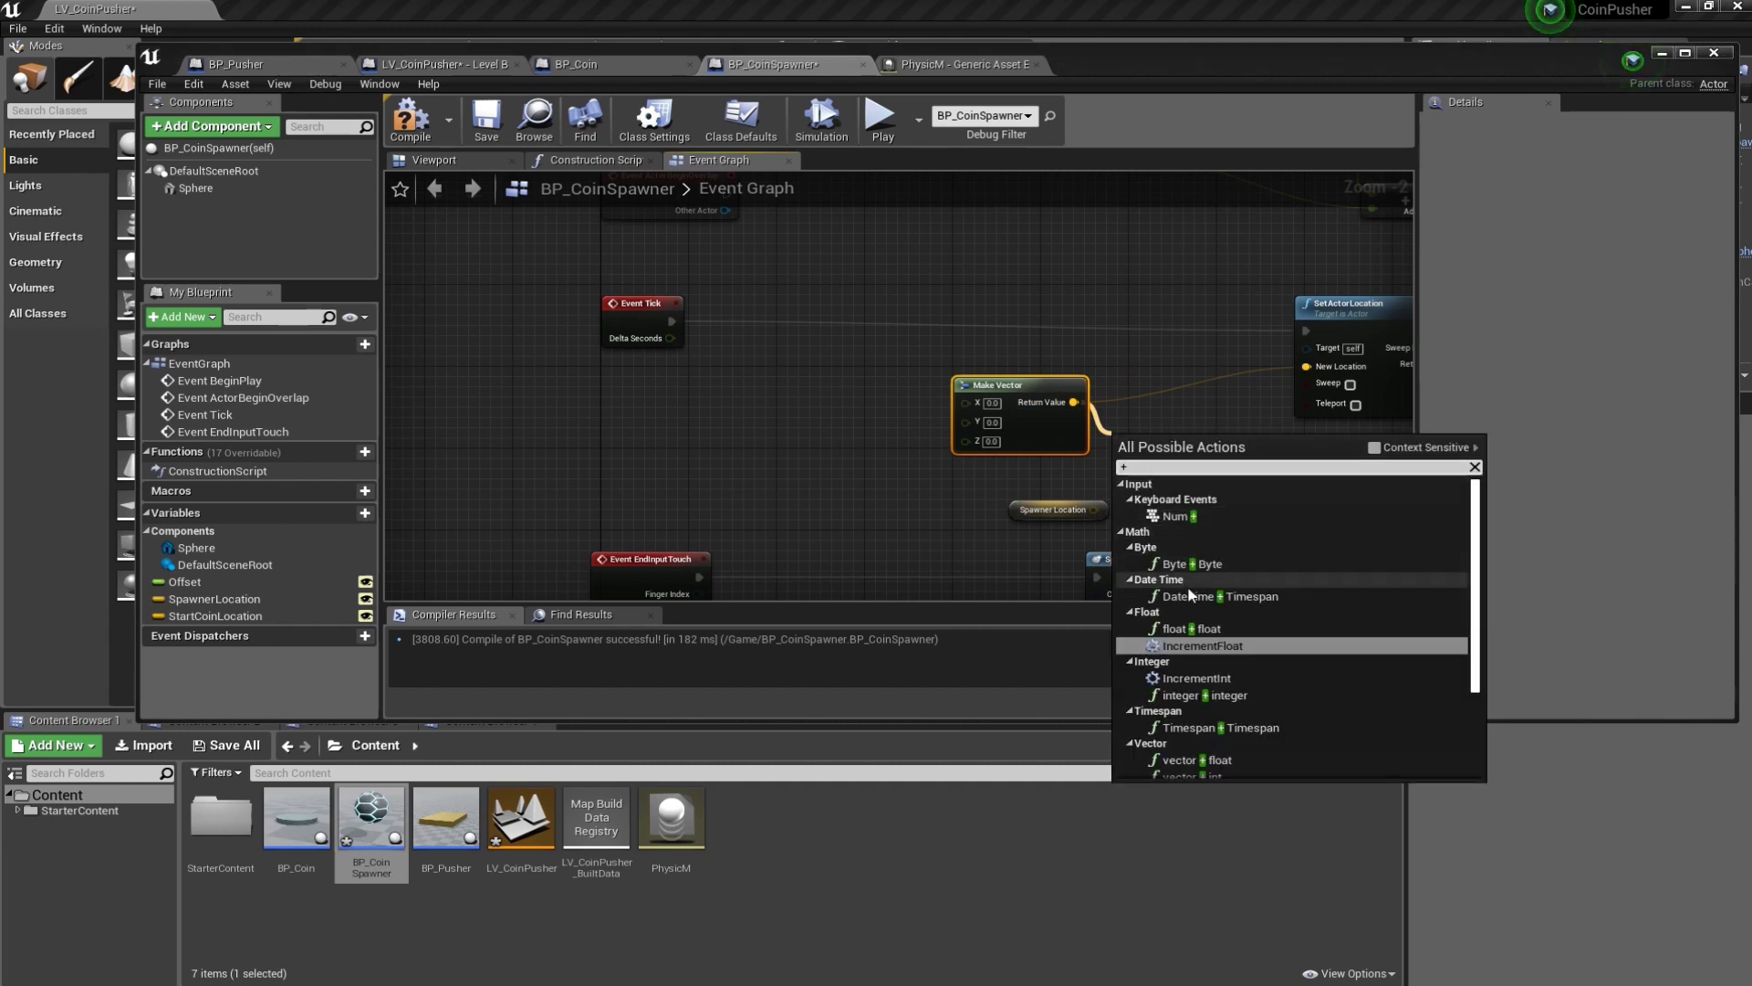
{"action": "left_click", "coordinate": [1214, 760]}
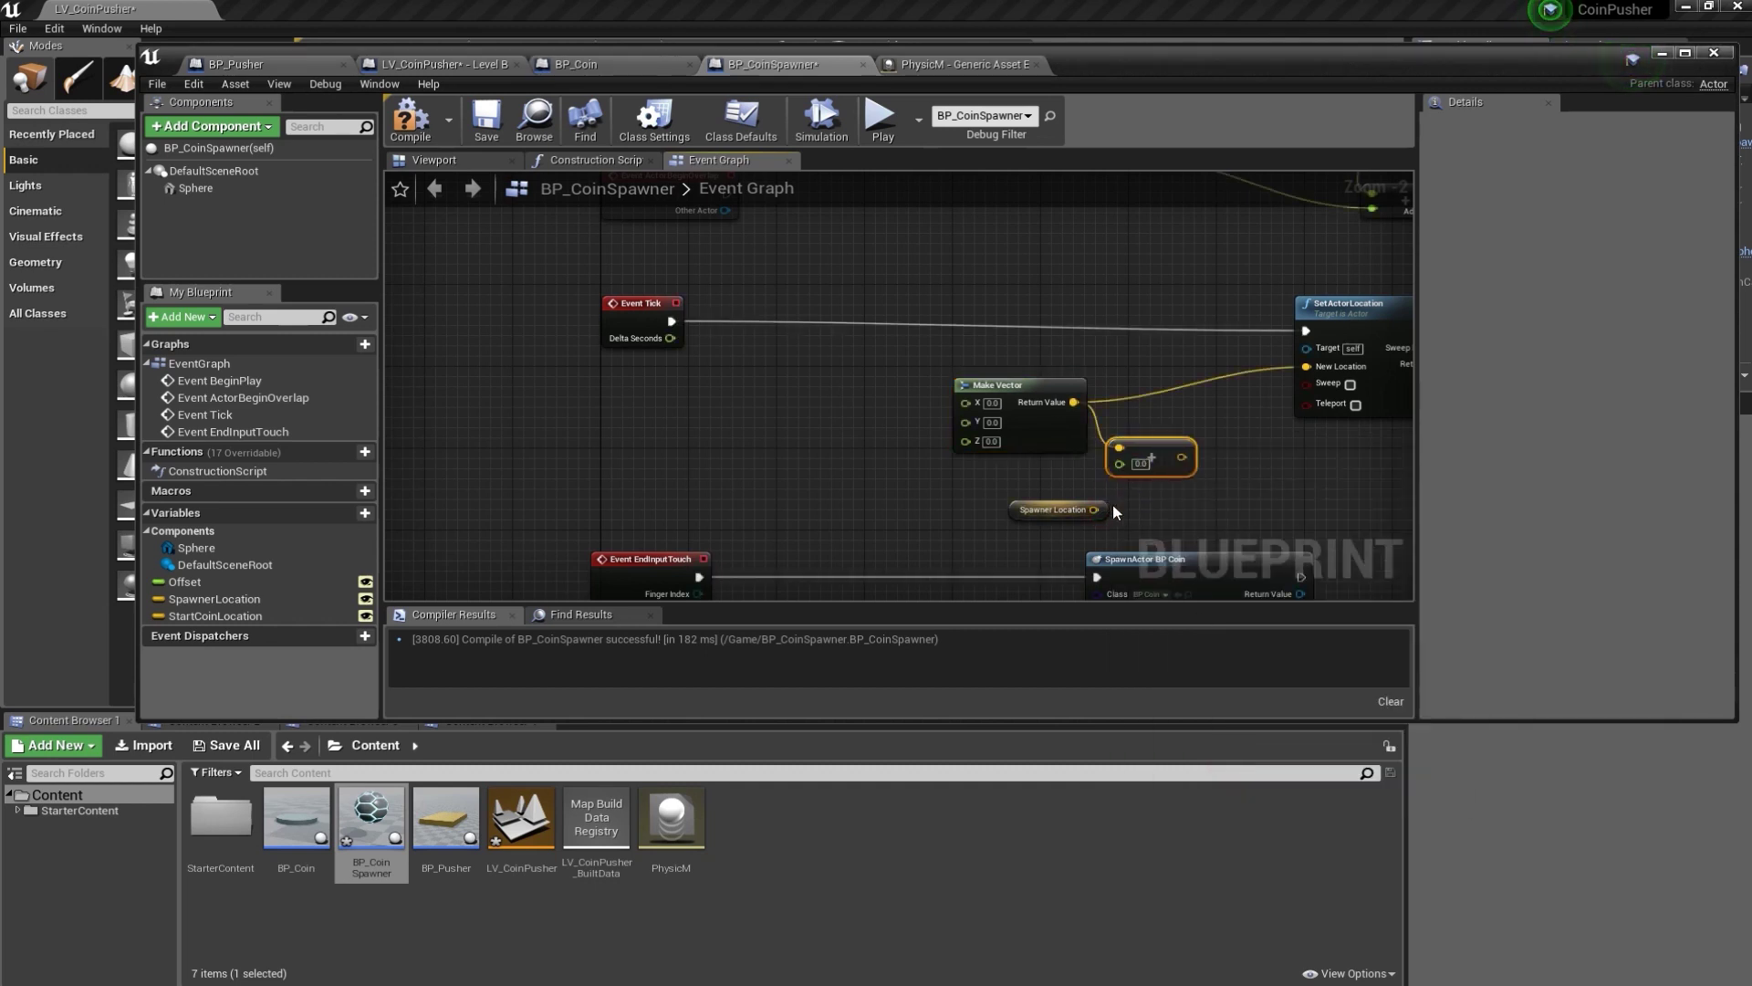
{"action": "left_click_drag", "start_coordinate": [1178, 447], "coordinate": [1188, 447]}
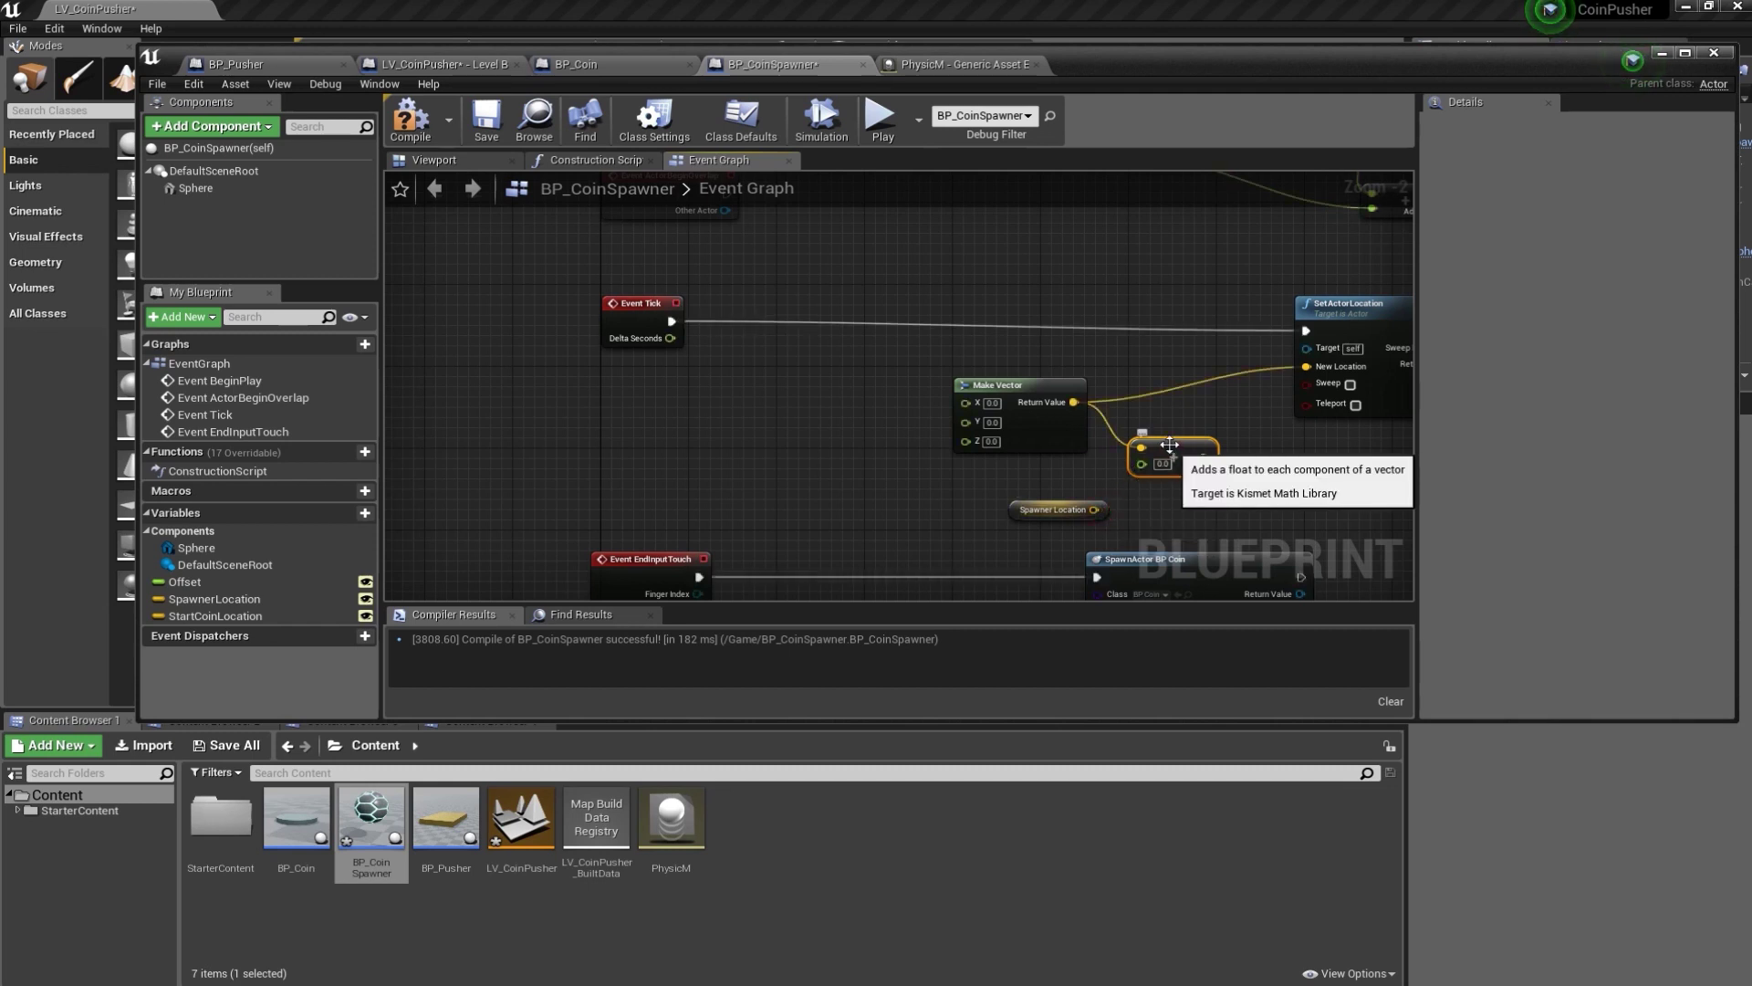
{"action": "key", "text": "Delete"}
- Sum Make Vector and Spawner Location with vector + vector, wiring the result into New Location
{"action": "left_click_drag", "start_coordinate": [1073, 401], "coordinate": [1131, 445]}
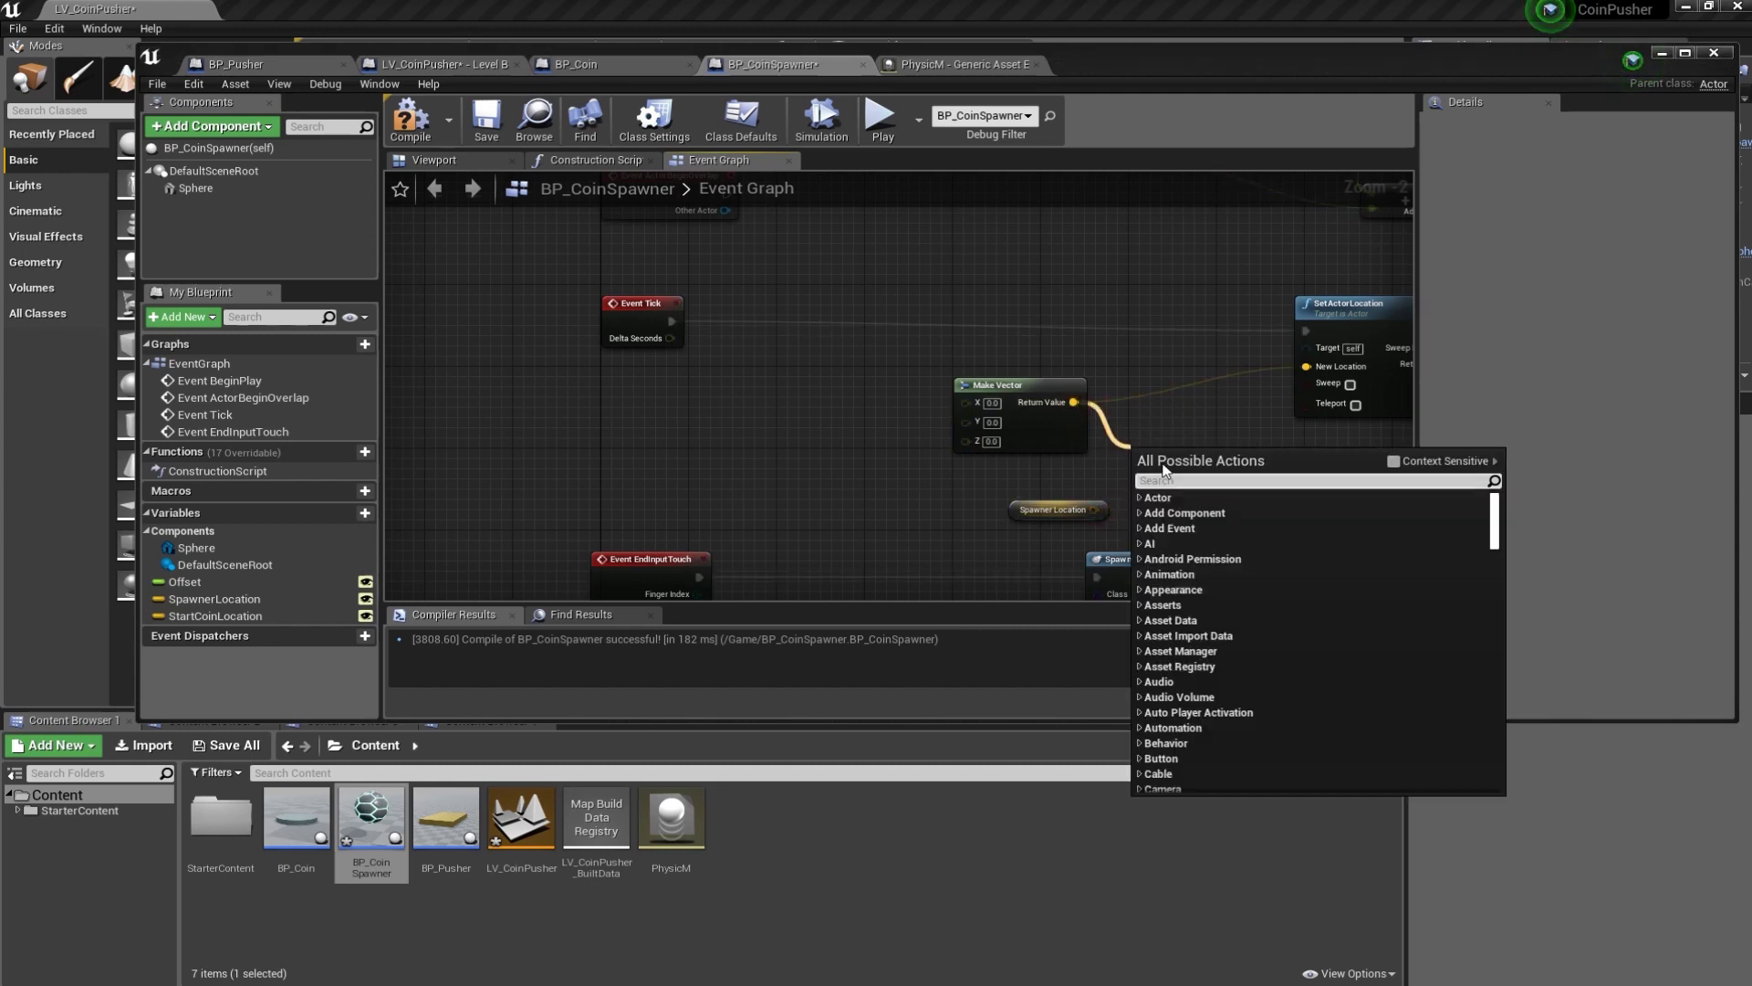
{"action": "type", "text": "+"}
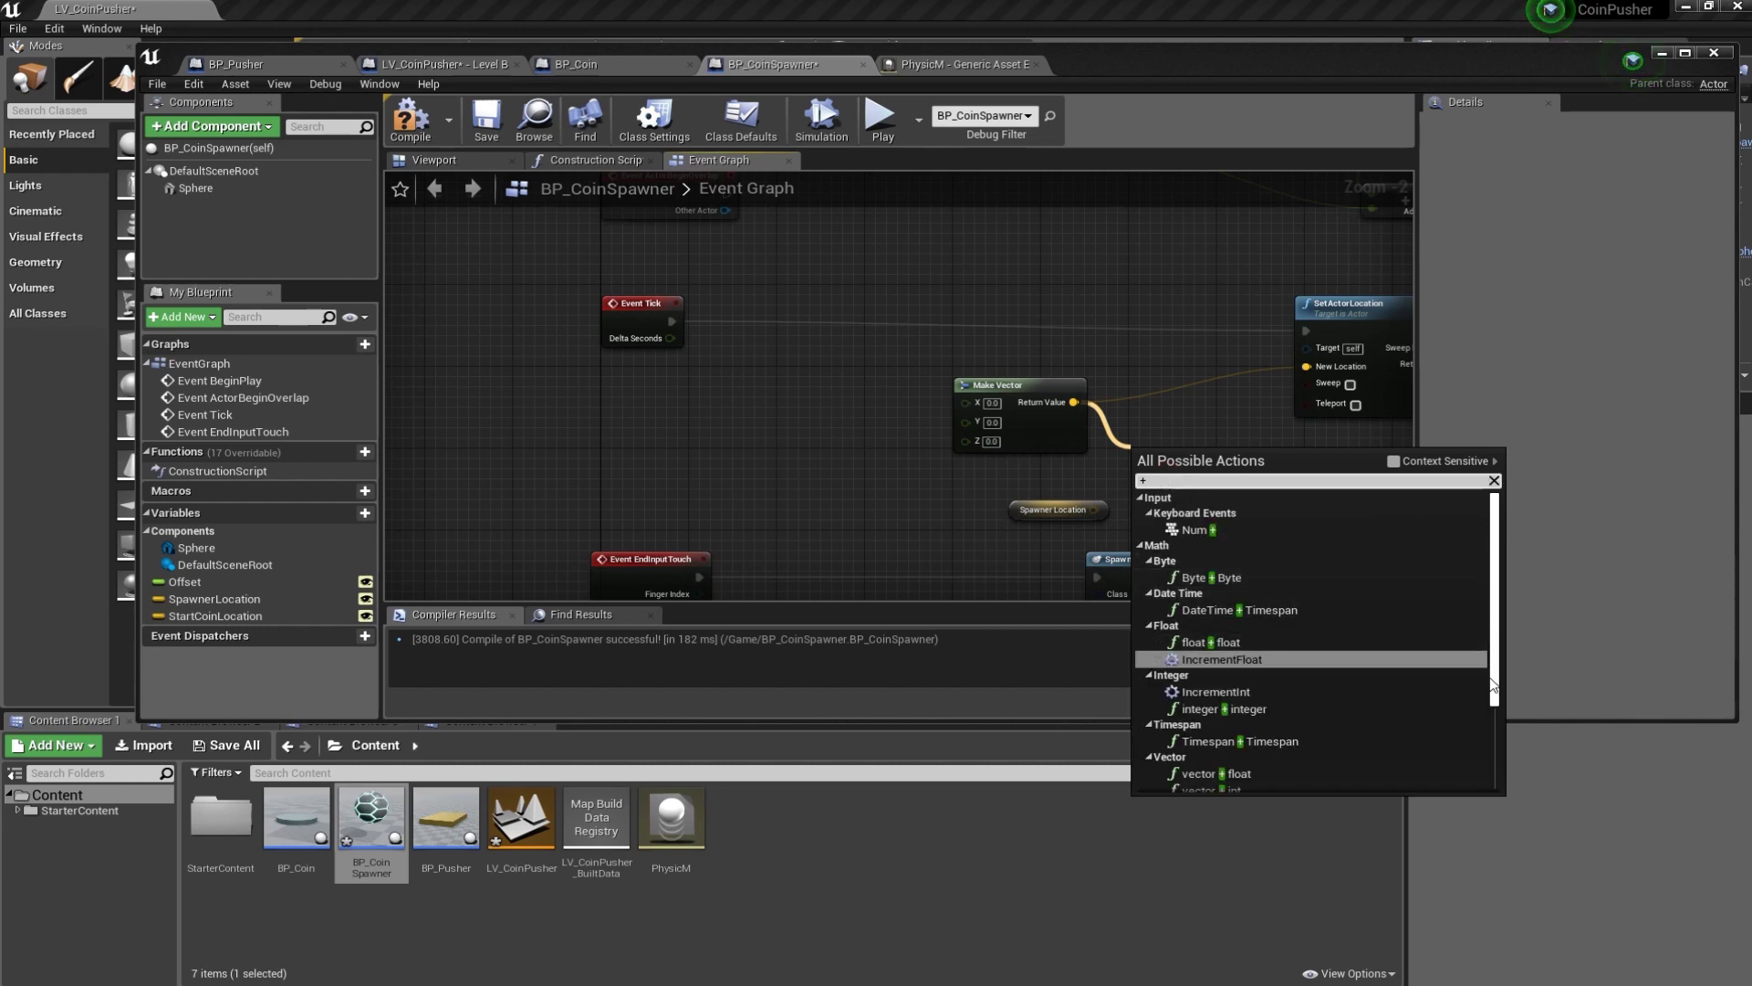
{"action": "left_click_drag", "start_coordinate": [1493, 692], "coordinate": [1494, 714]}
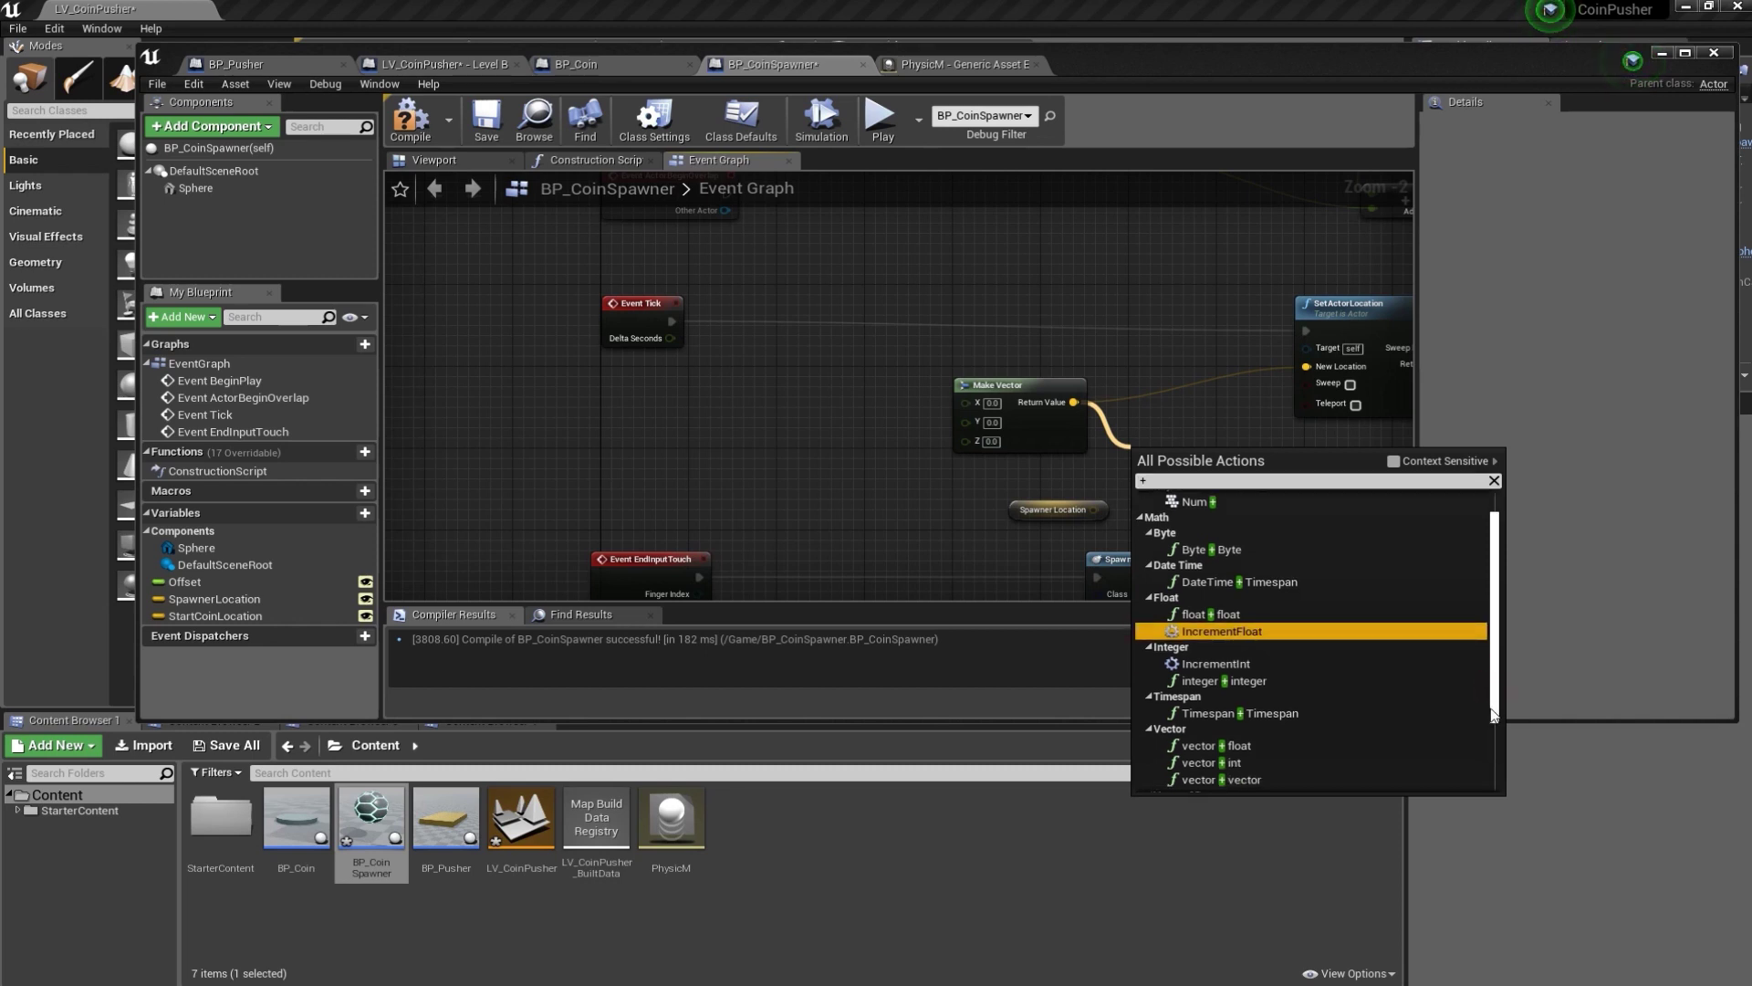
{"action": "left_click", "coordinate": [1218, 778]}
{"action": "left_click_drag", "start_coordinate": [1094, 509], "coordinate": [1141, 475]}
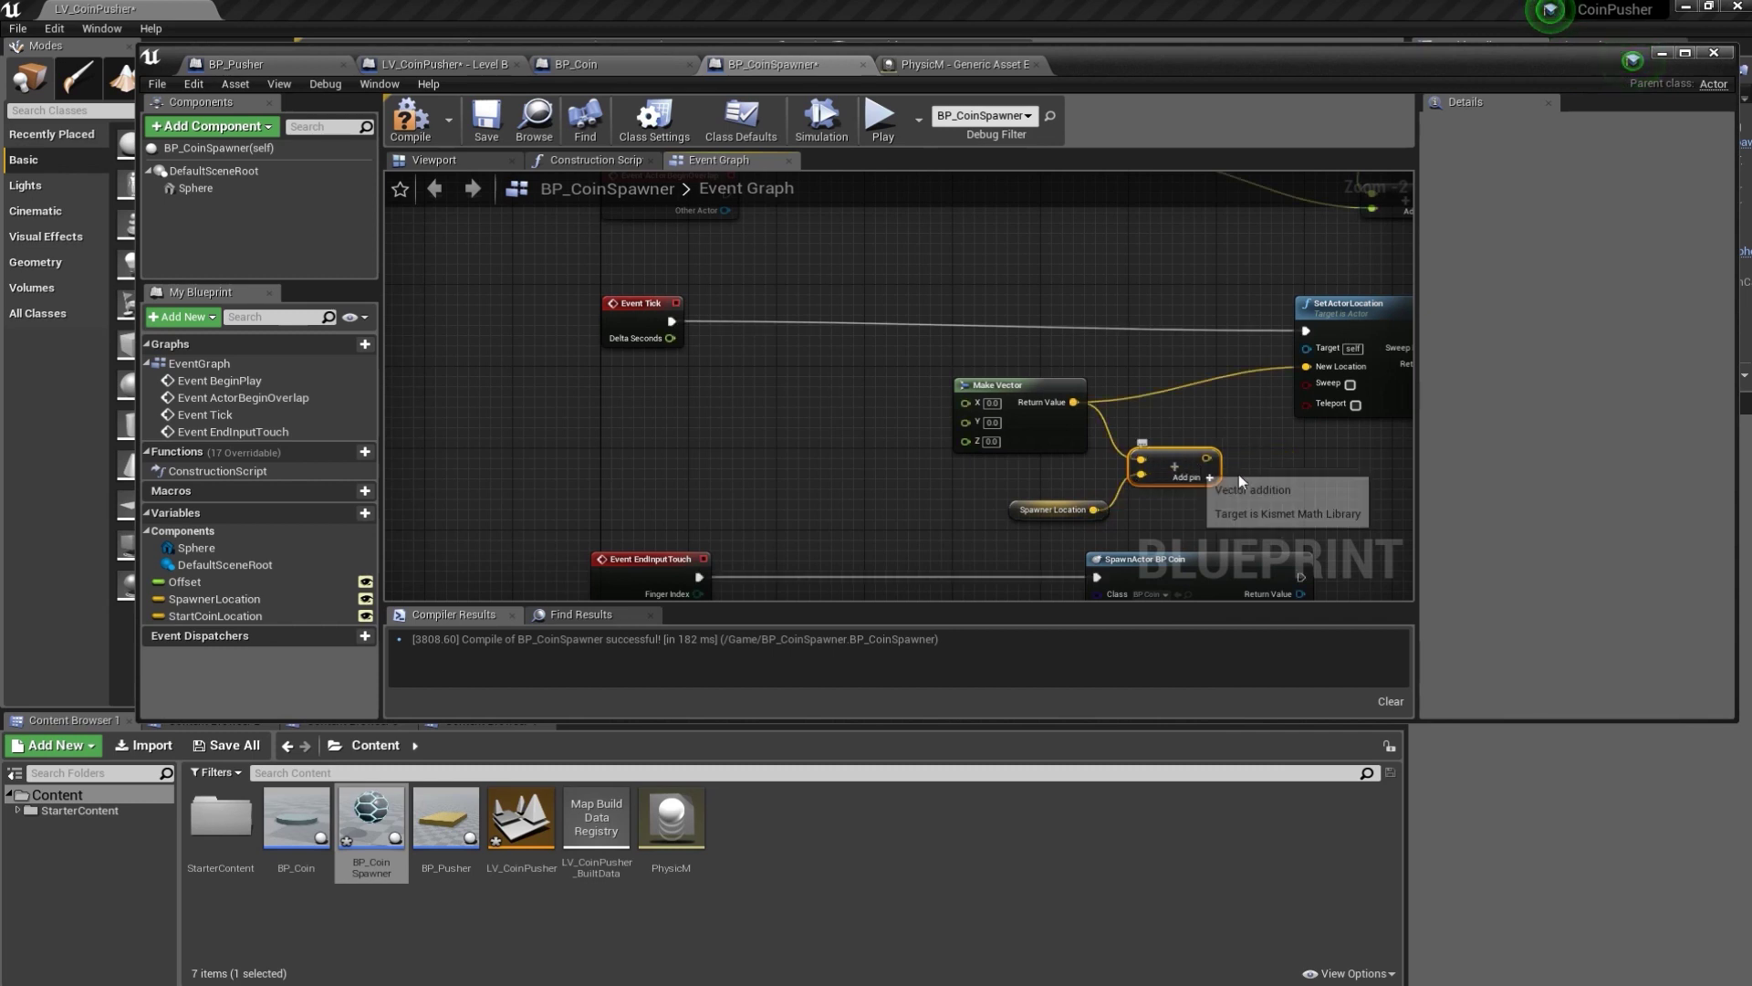
{"action": "left_click_drag", "start_coordinate": [1207, 457], "coordinate": [1306, 372]}
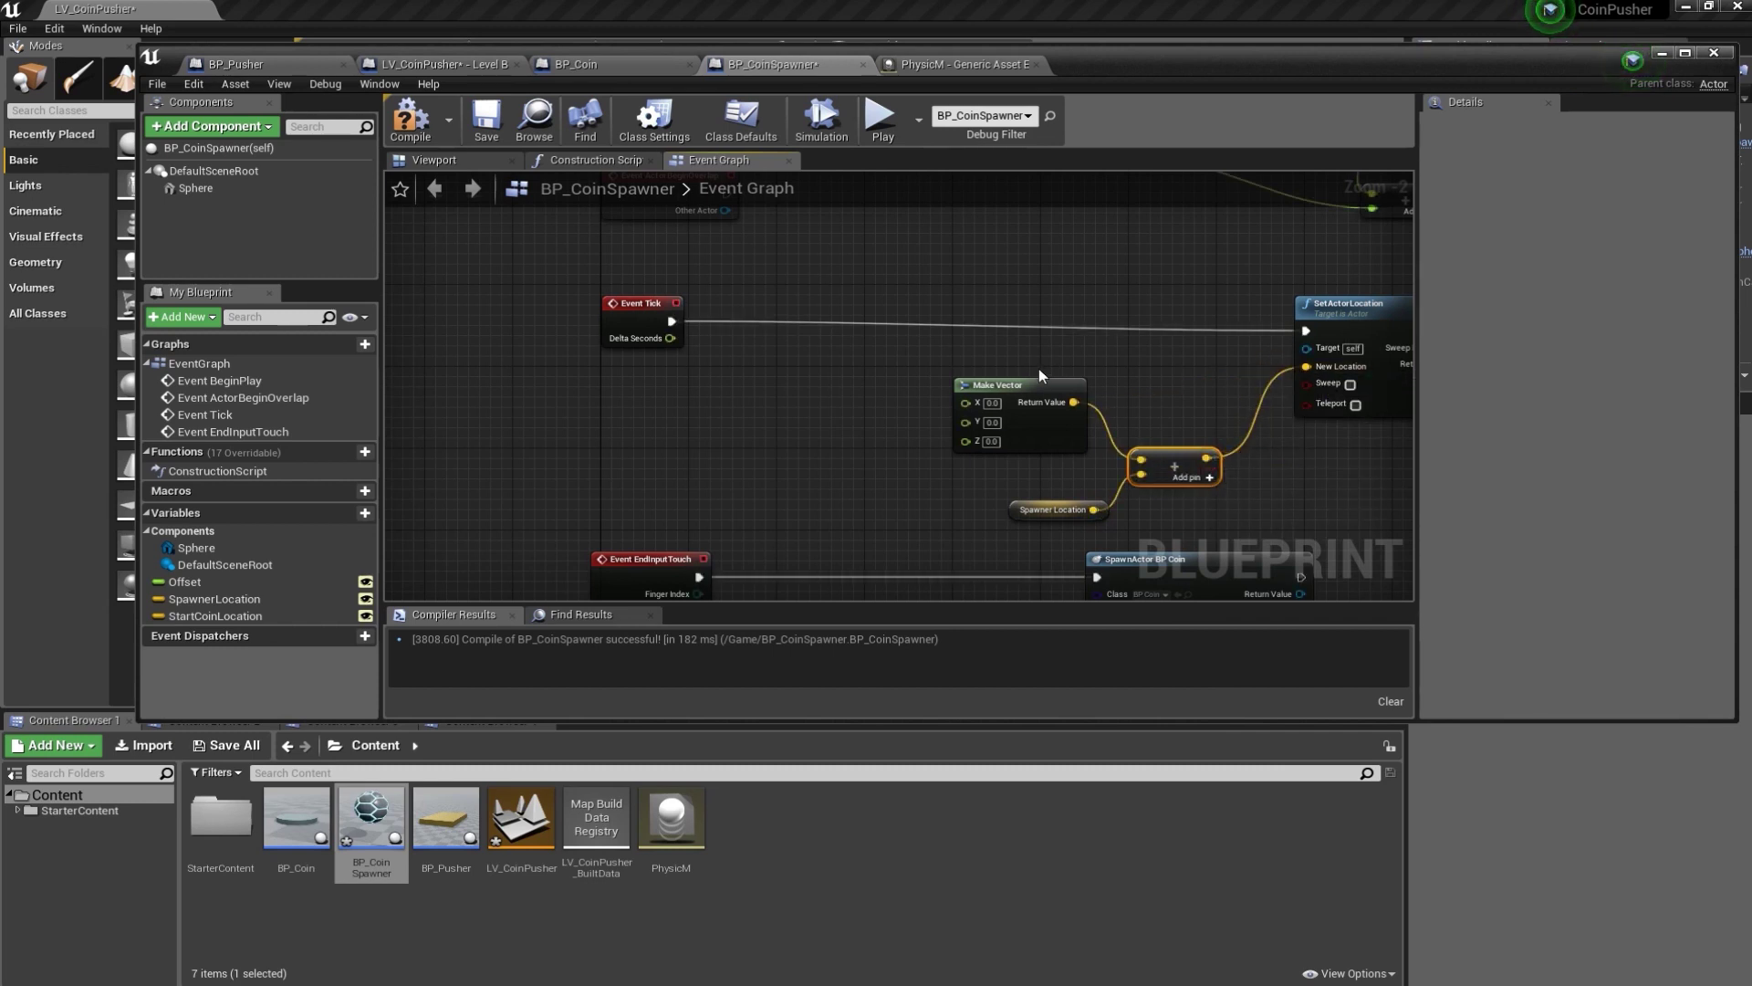
{"action": "left_click_drag", "start_coordinate": [979, 384], "coordinate": [990, 385]}
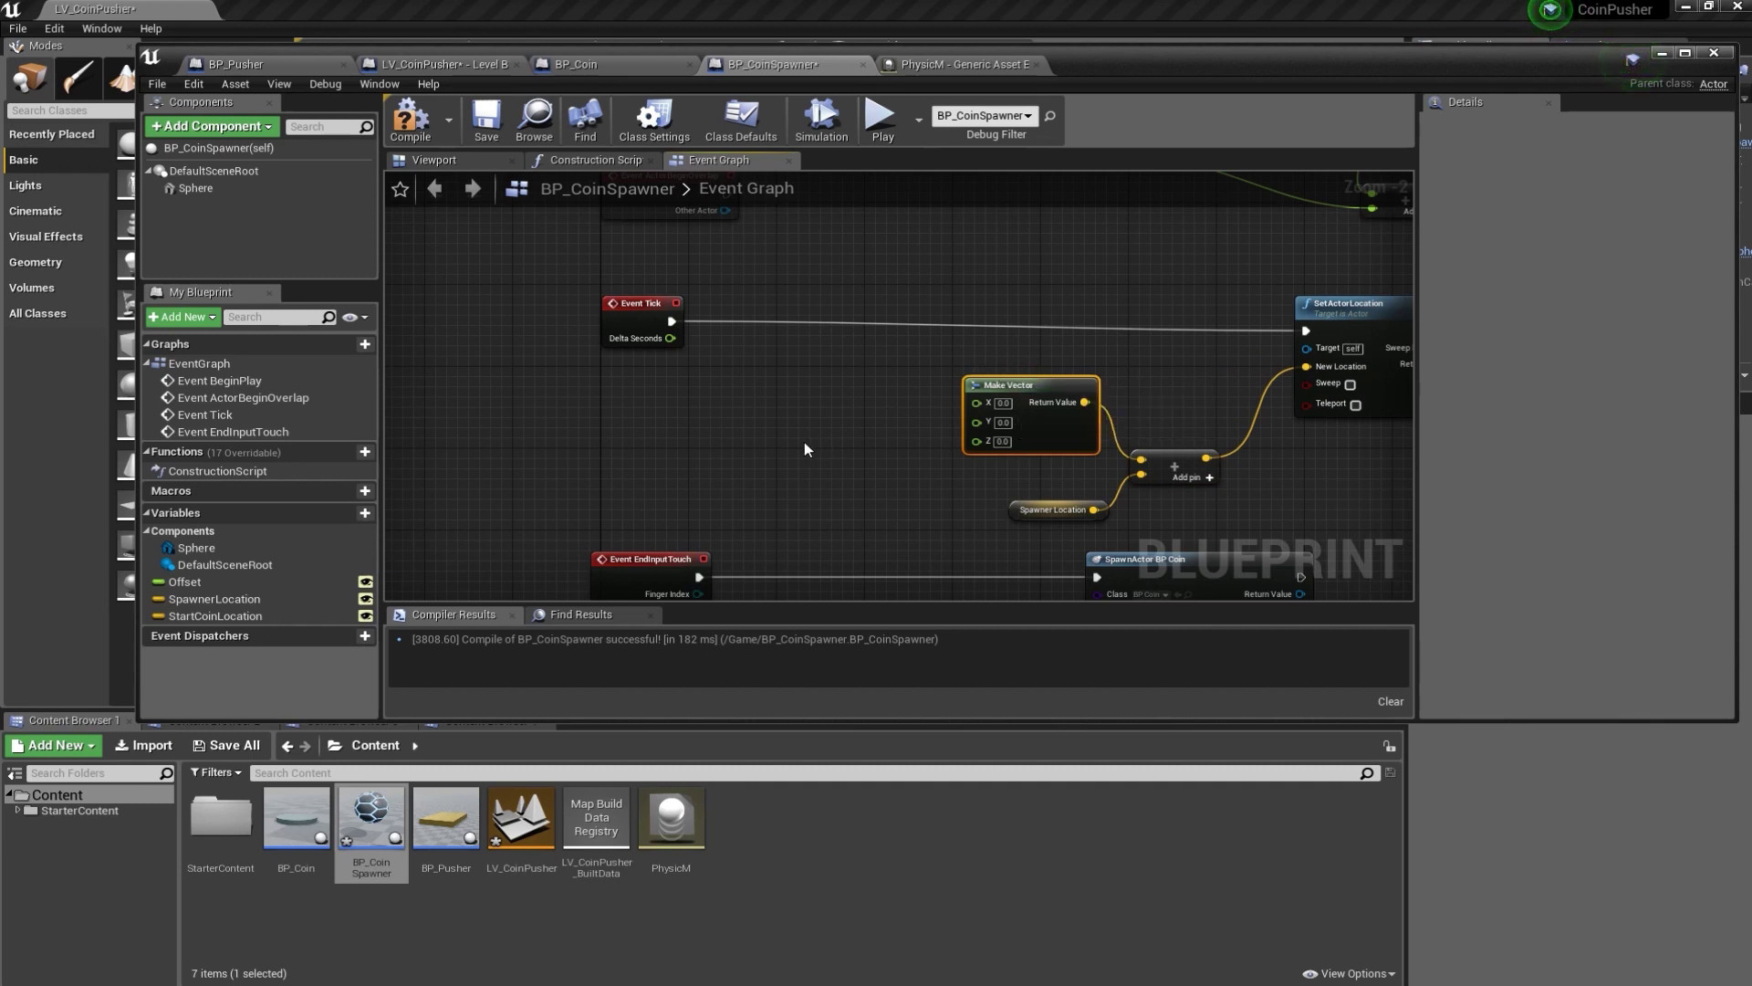
{"action": "right_click_drag", "start_coordinate": [808, 453], "coordinate": [904, 463]}
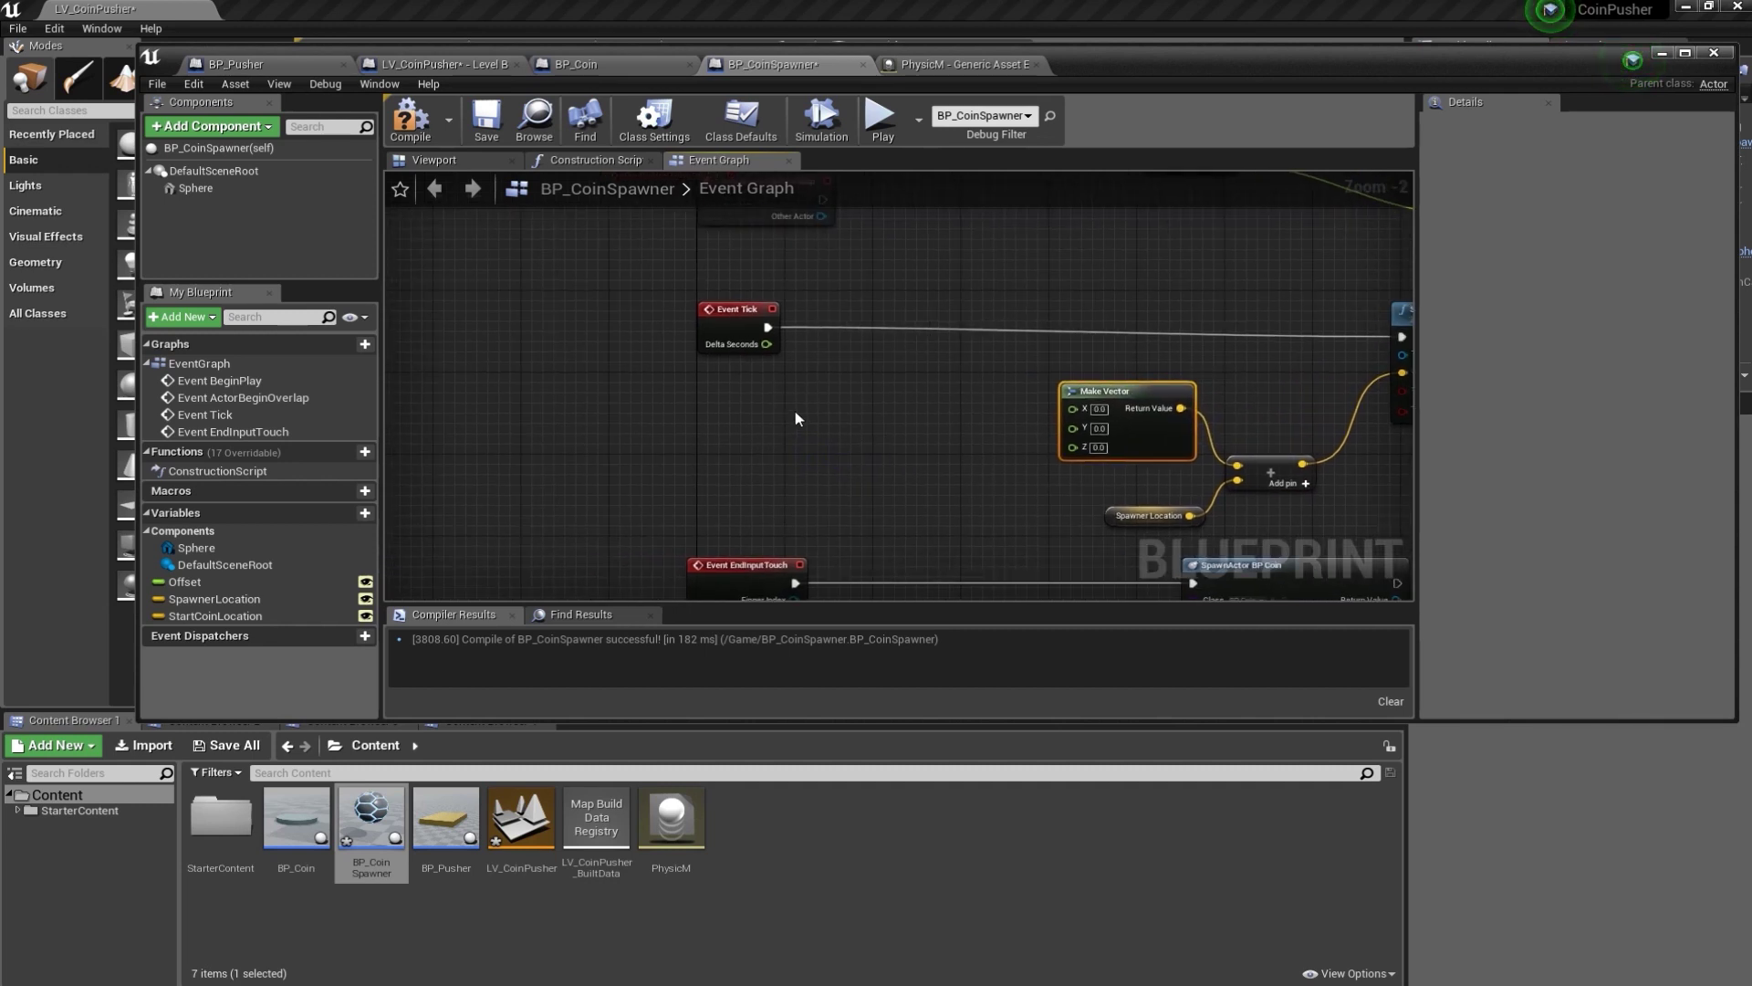
- Feed a Get Real Time Seconds node below Event Tick into a SIN node
{"action": "right_click", "coordinate": [750, 407]}
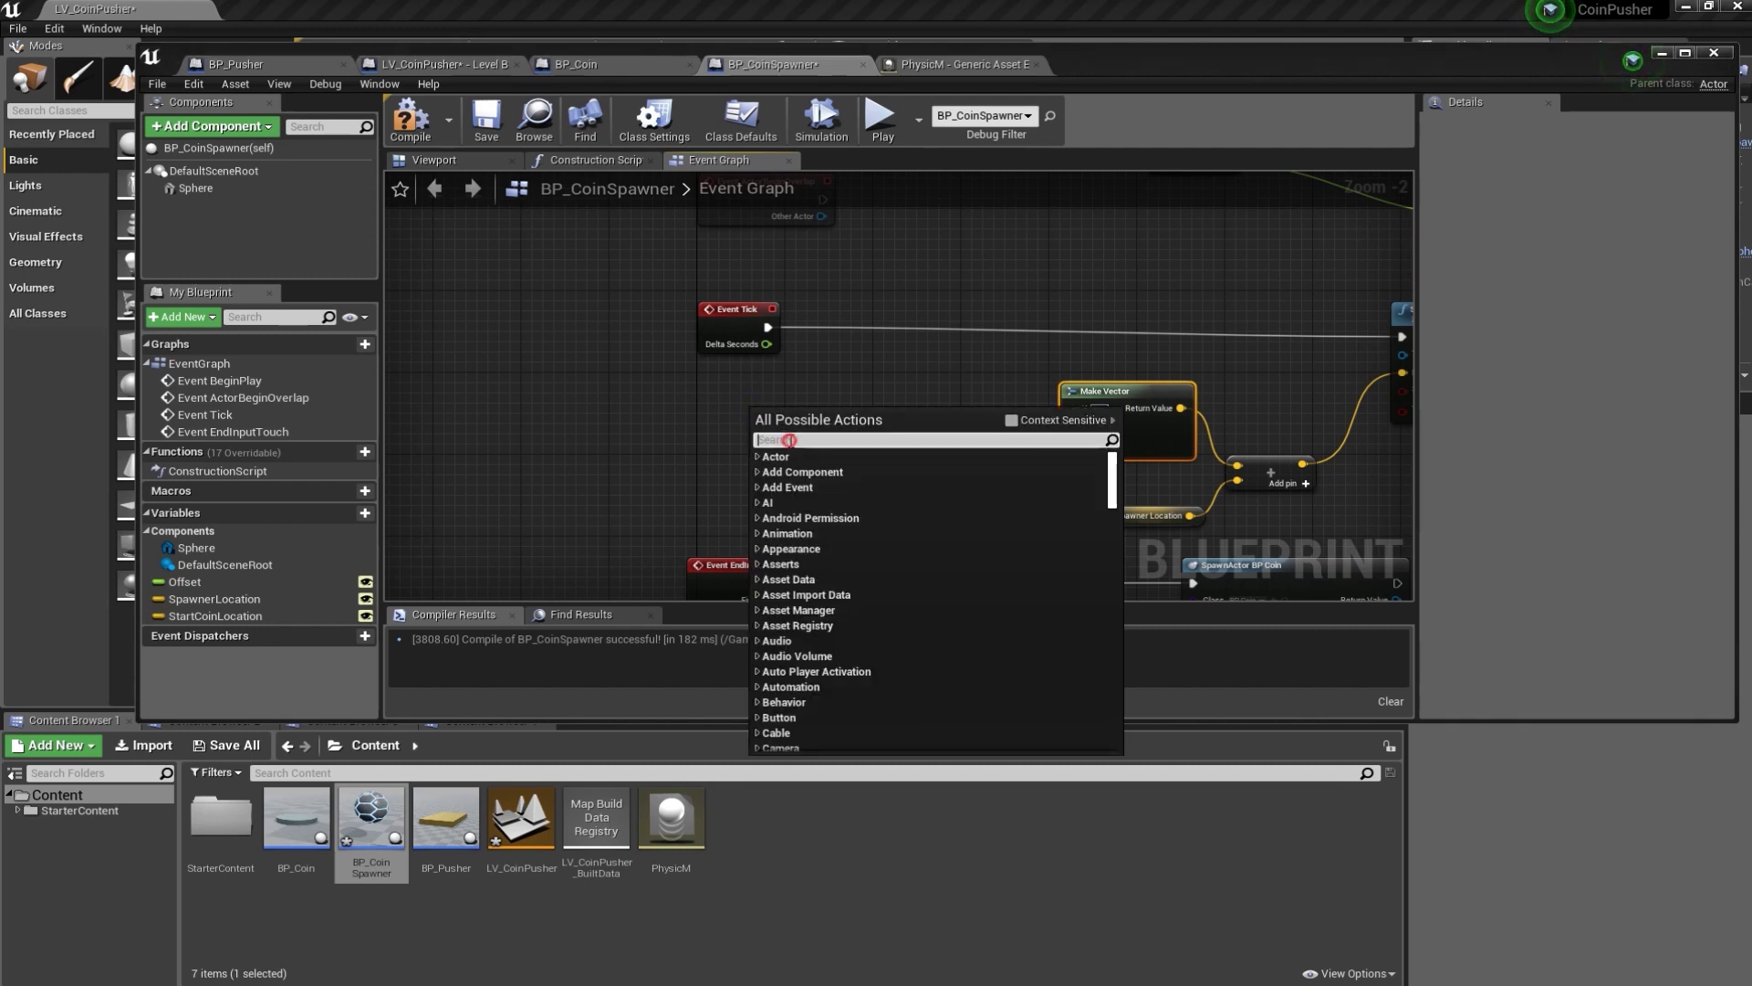
{"action": "type", "text": "get"}
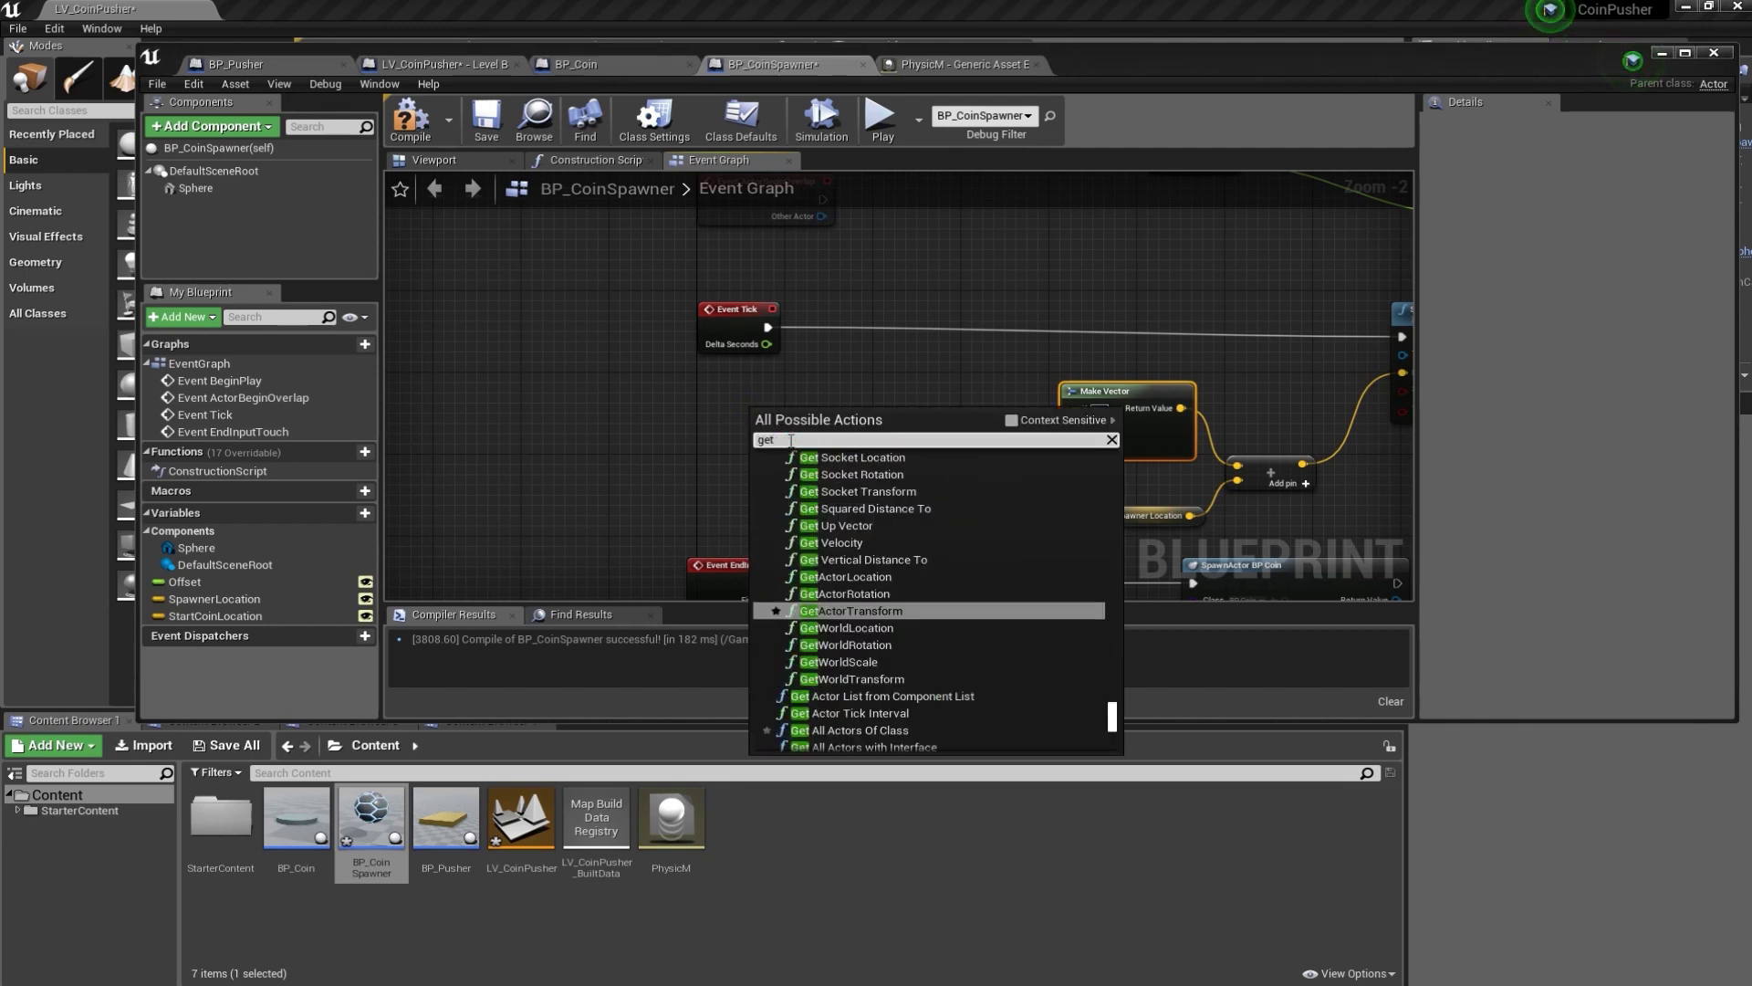
{"action": "type", "text": "re"}
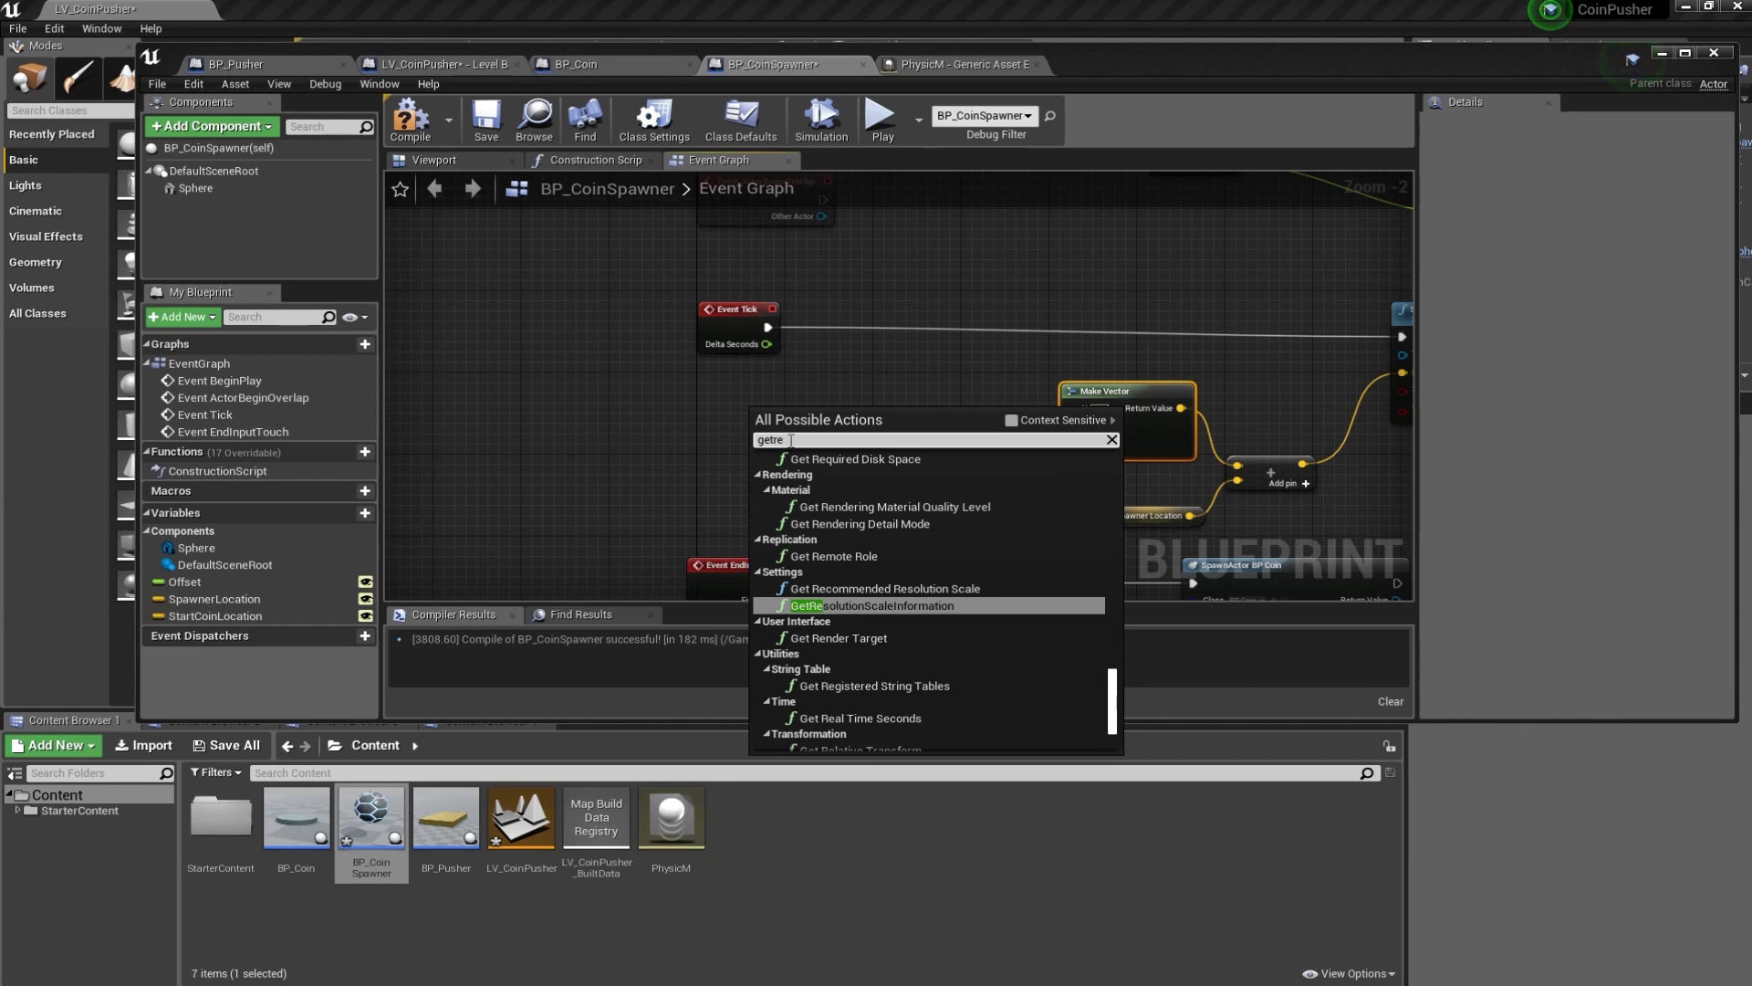
{"action": "type", "text": "altim"}
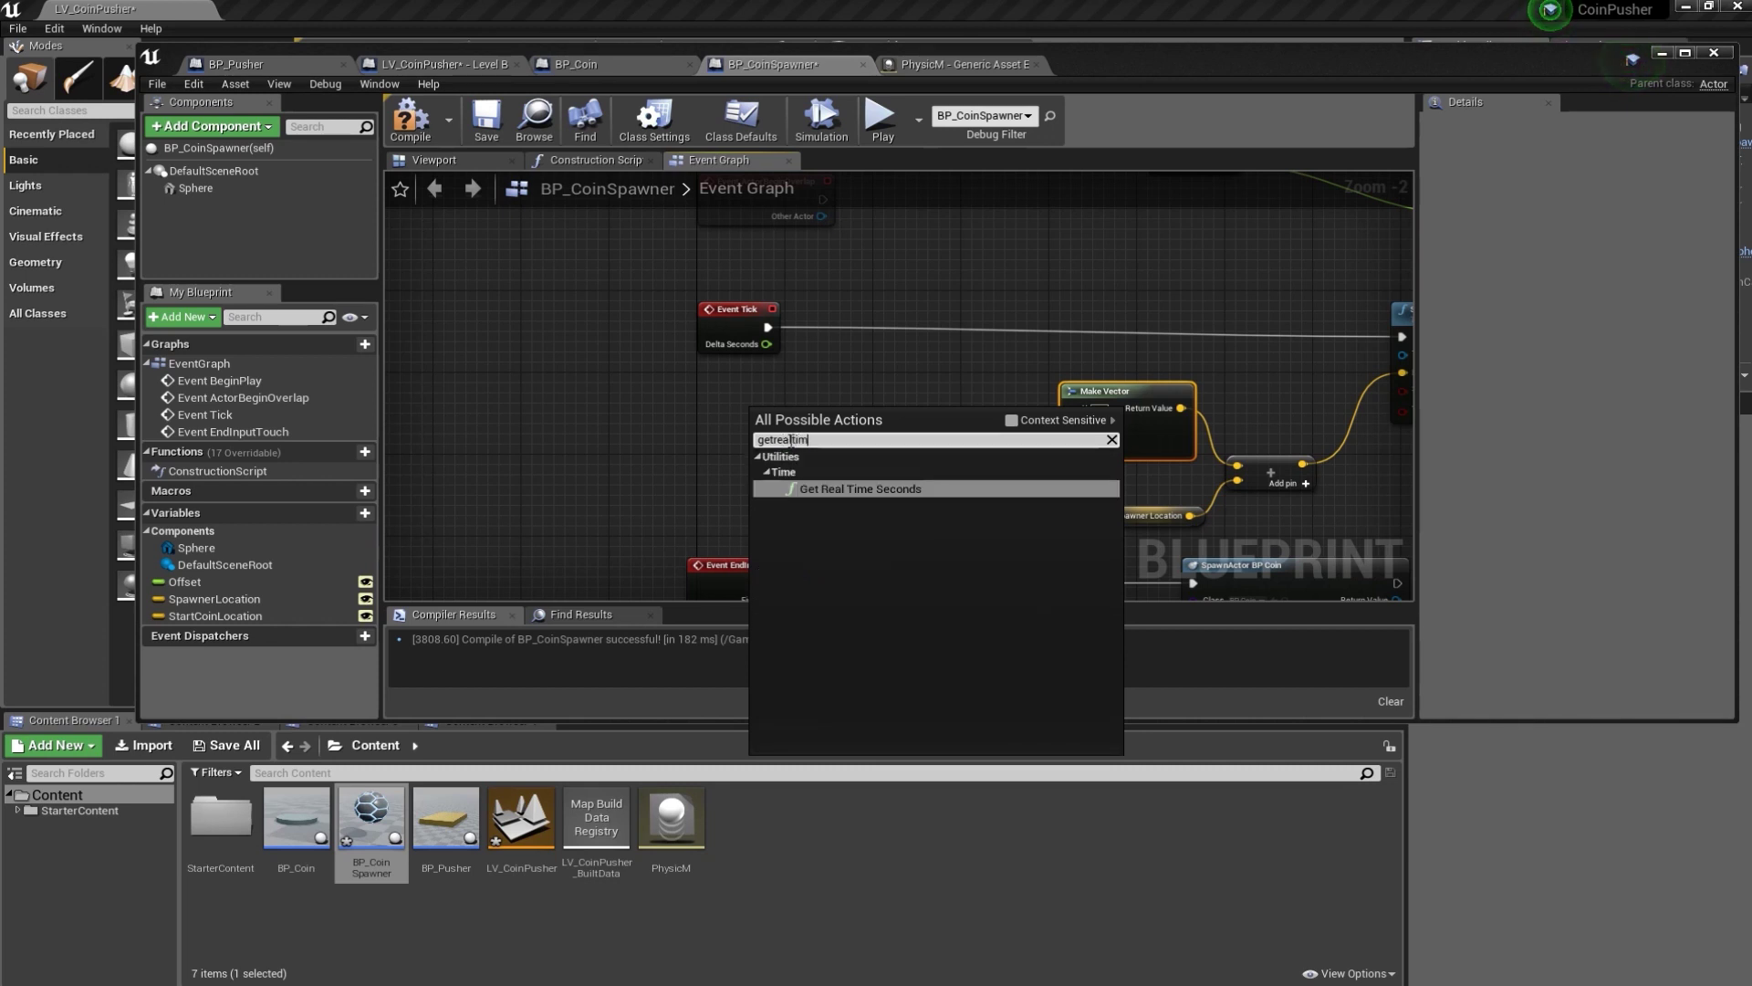
{"action": "left_click", "coordinate": [858, 496]}
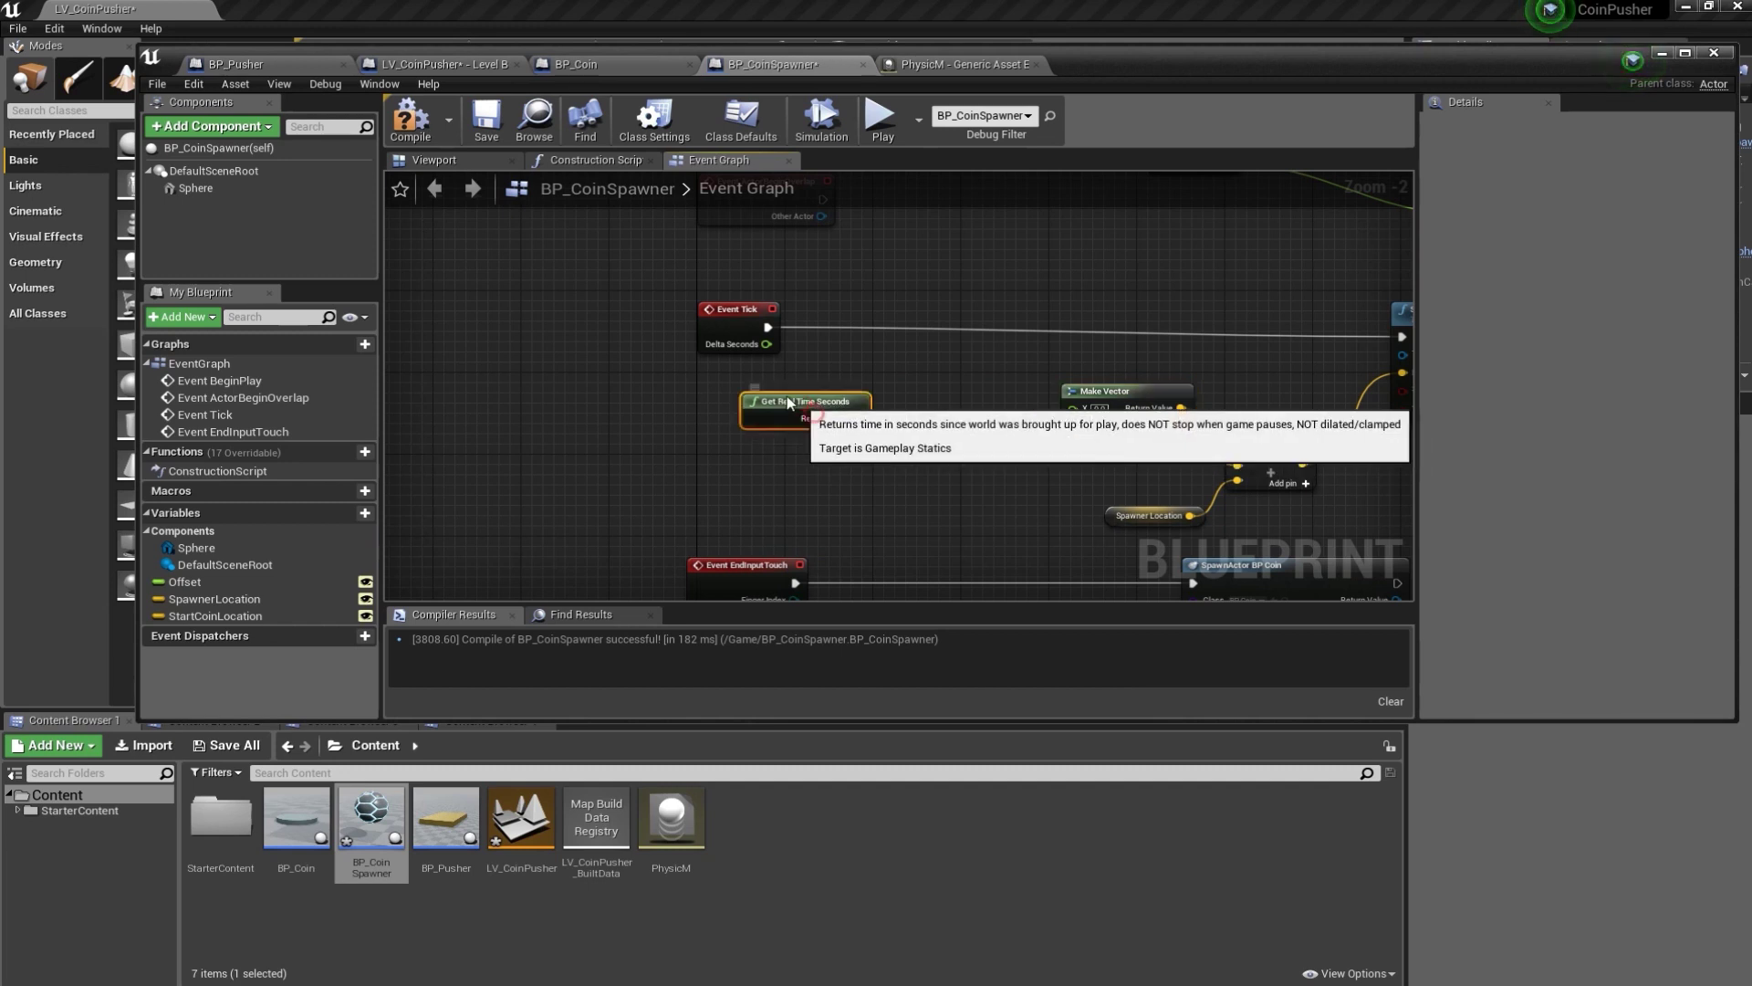
{"action": "mouse_move", "coordinate": [810, 412]}
{"action": "left_mouse_down"}
{"action": "mouse_move", "coordinate": [754, 391]}
{"action": "mouse_move", "coordinate": [875, 409]}
{"action": "left_mouse_up"}
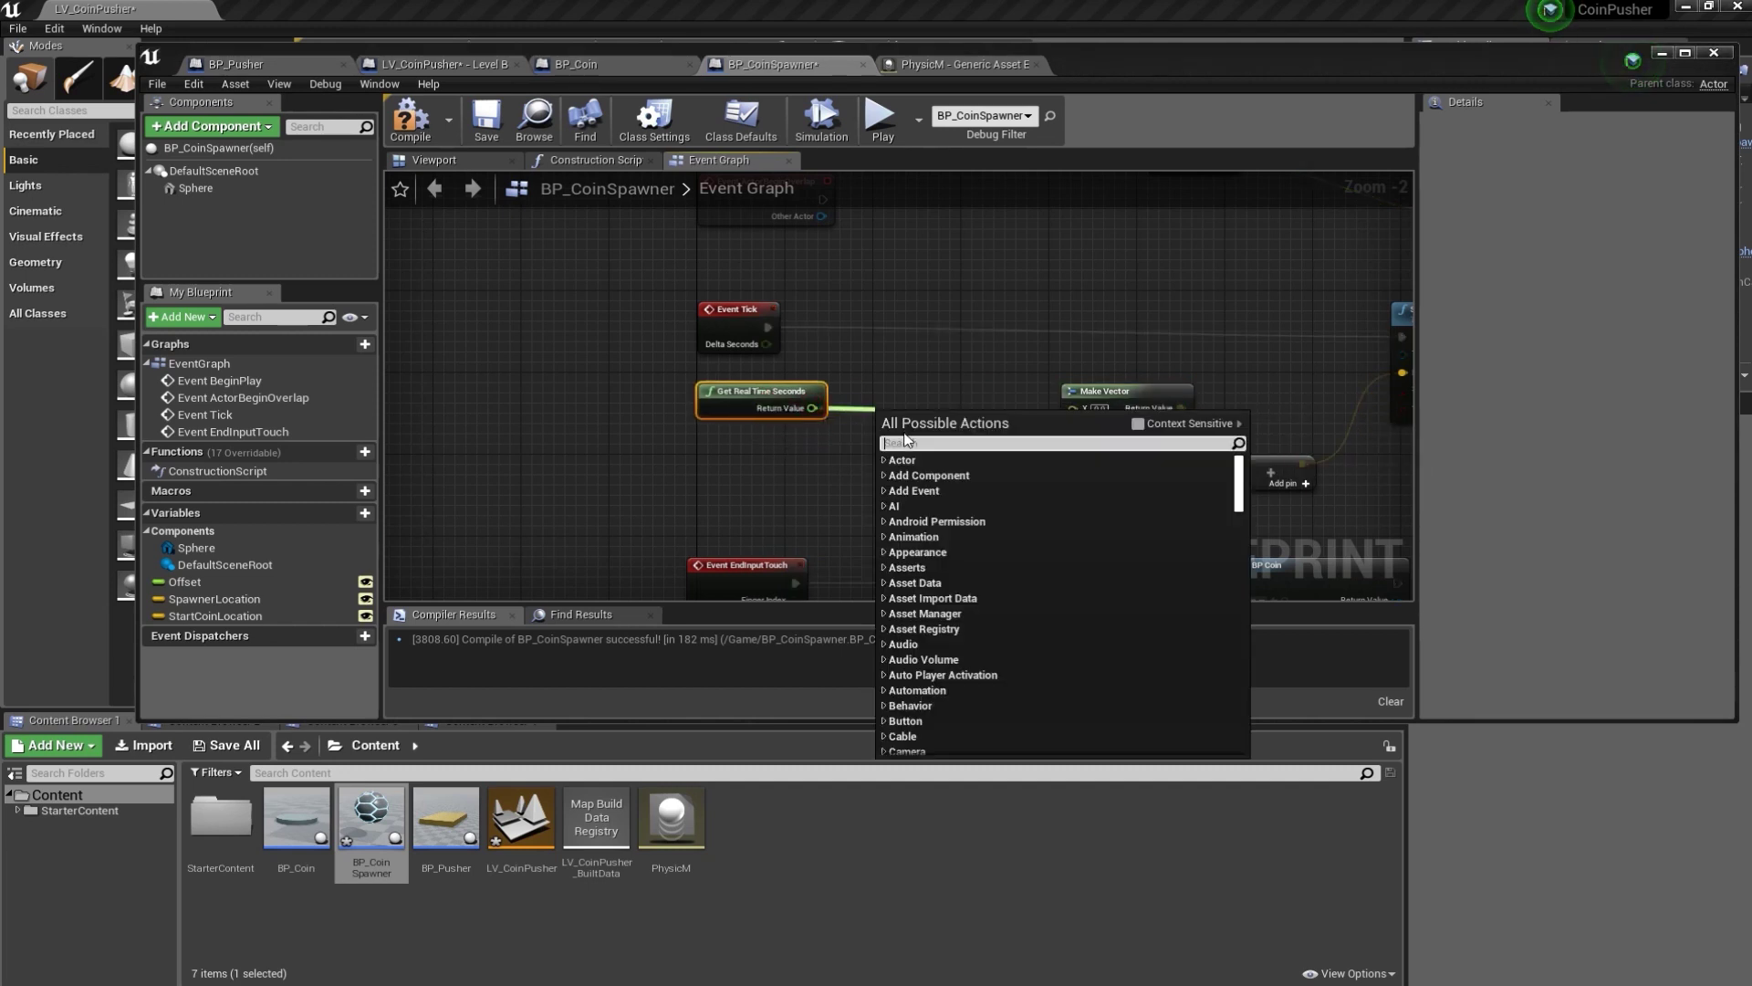
{"action": "type", "text": "sin"}
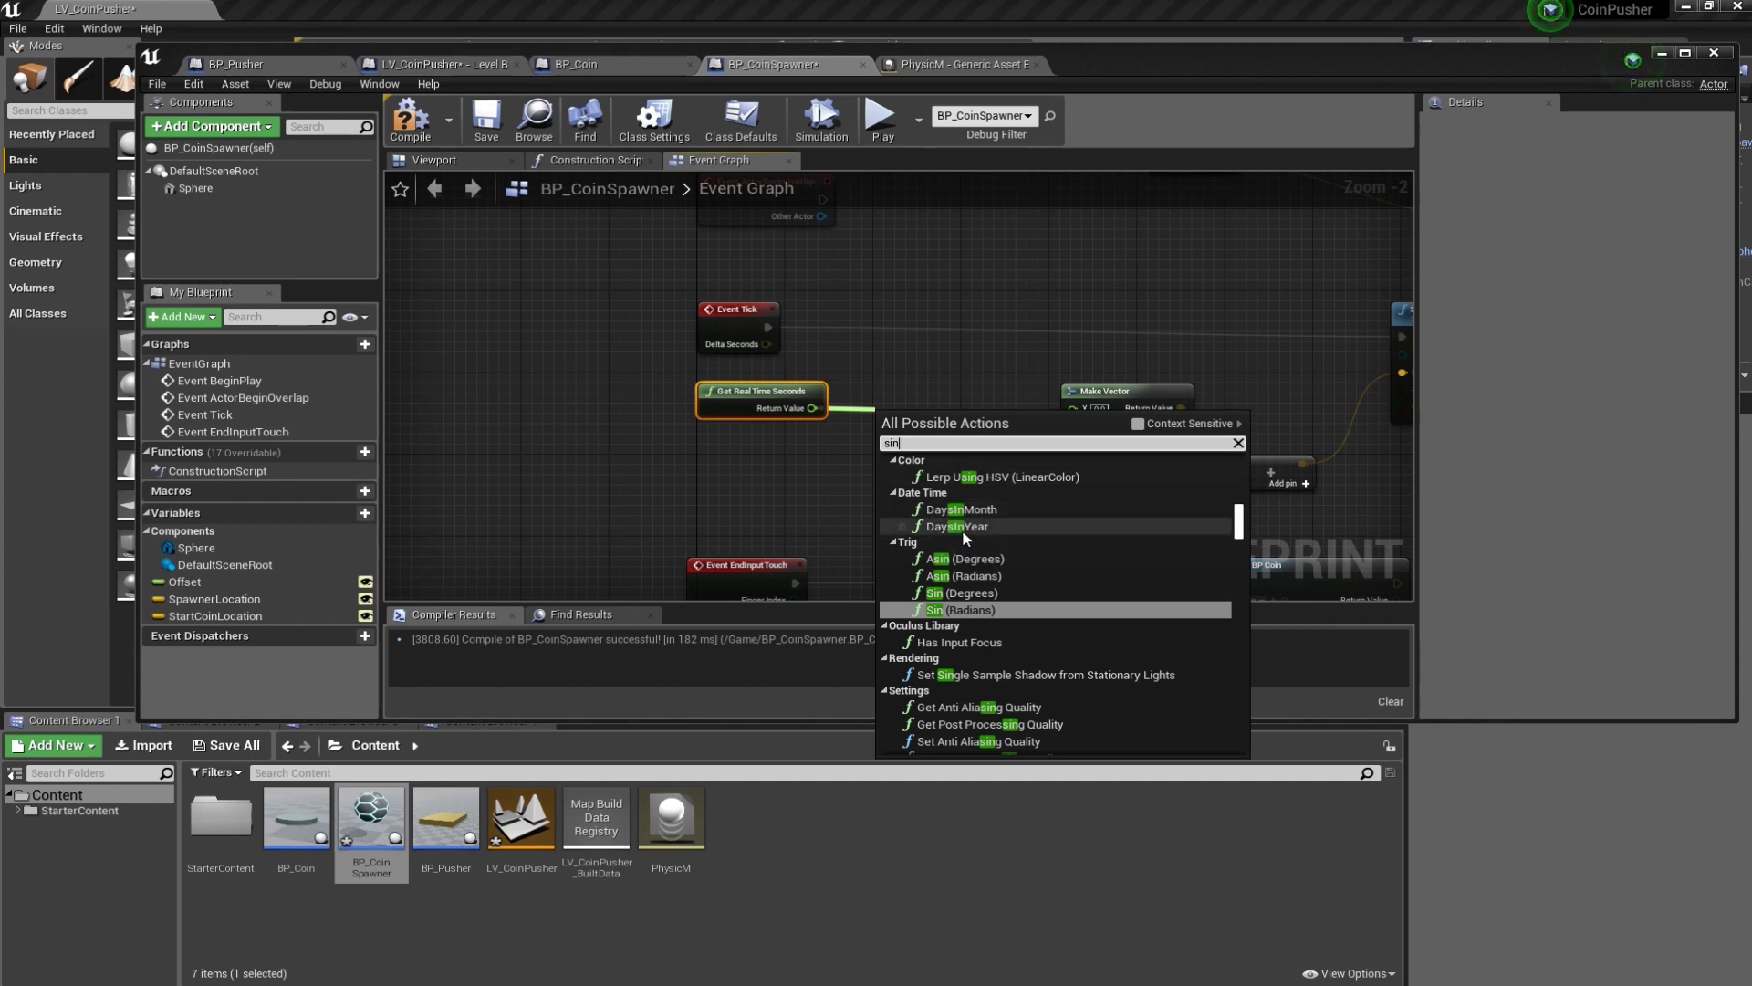
{"action": "left_click", "coordinate": [966, 611]}
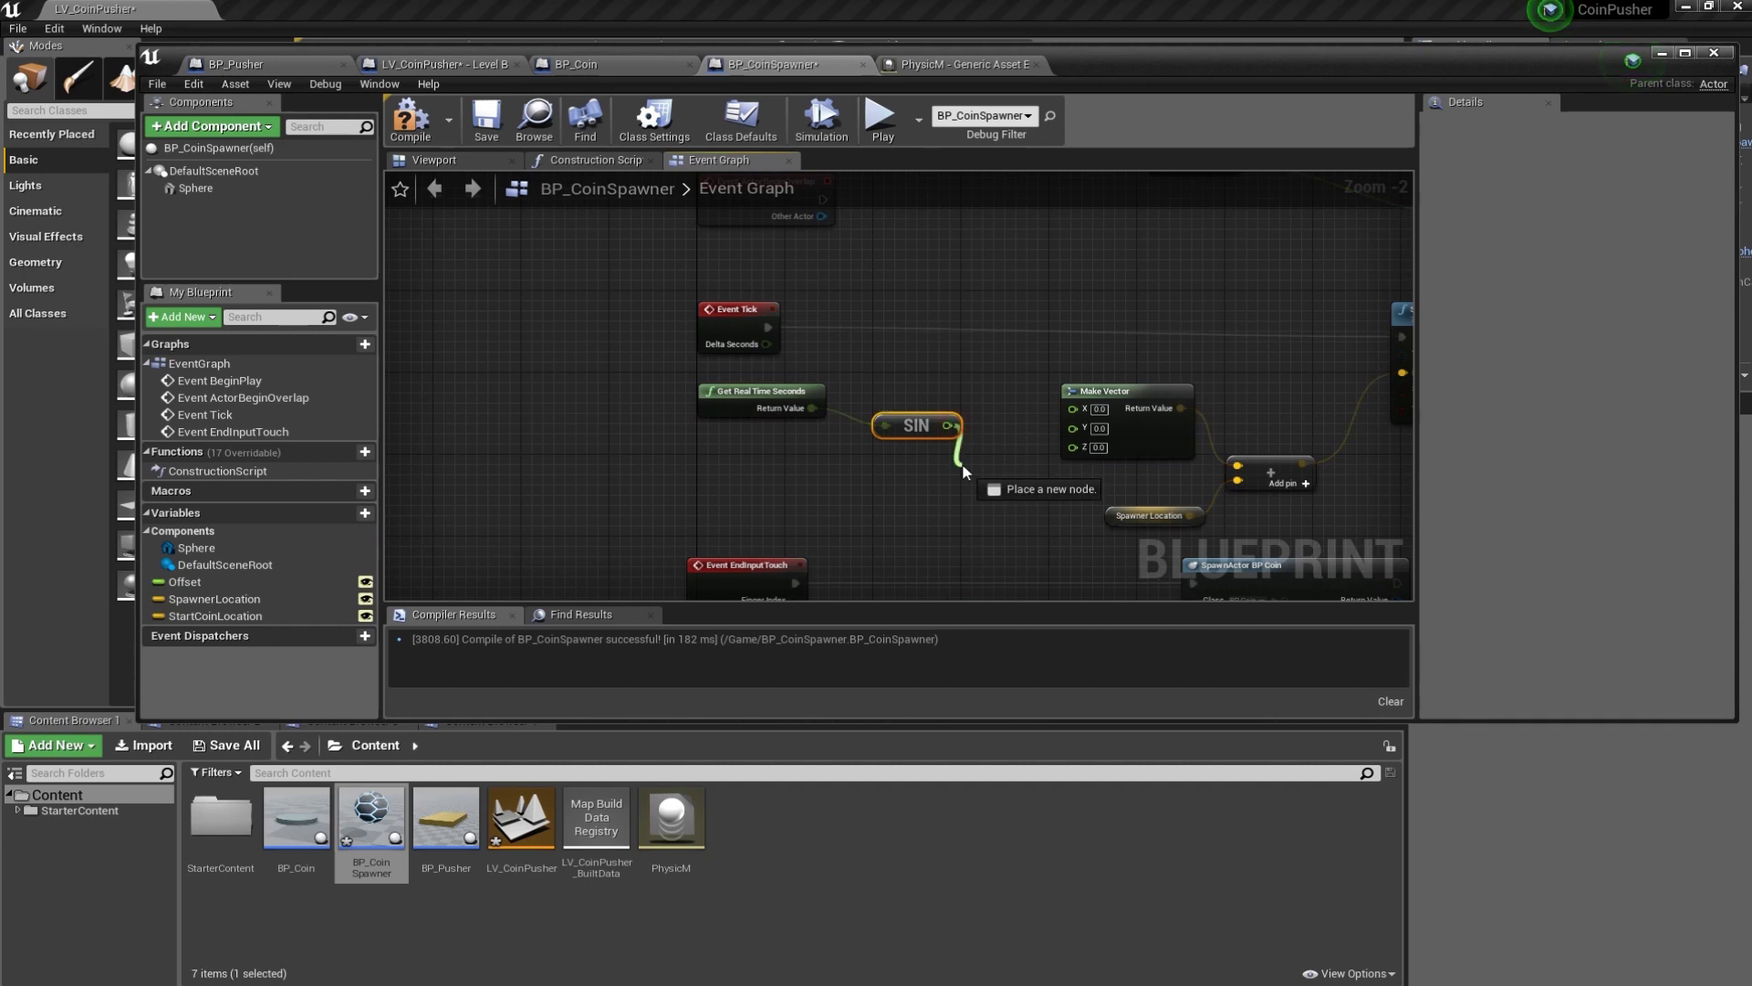
- Multiply the sine result by an Offset getter using a float * float node
{"action": "left_click_drag", "start_coordinate": [947, 426], "coordinate": [999, 498]}
{"action": "left_click", "coordinate": [1003, 501]}
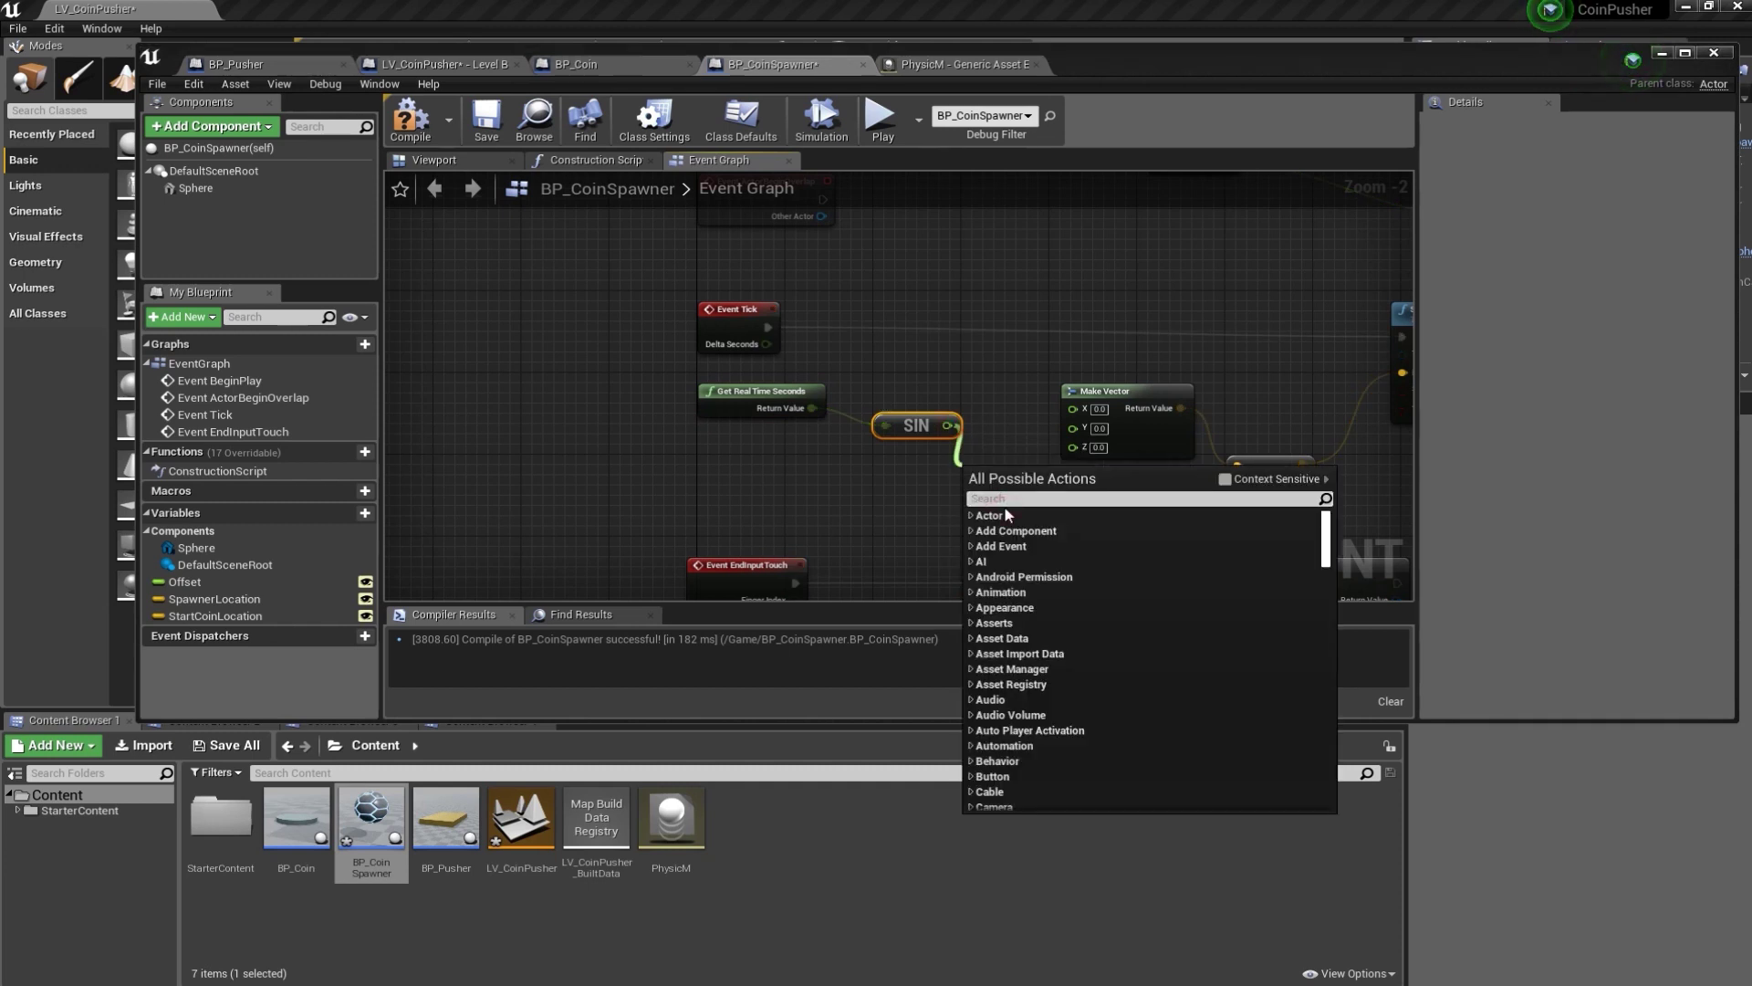
{"action": "type", "text": "*"}
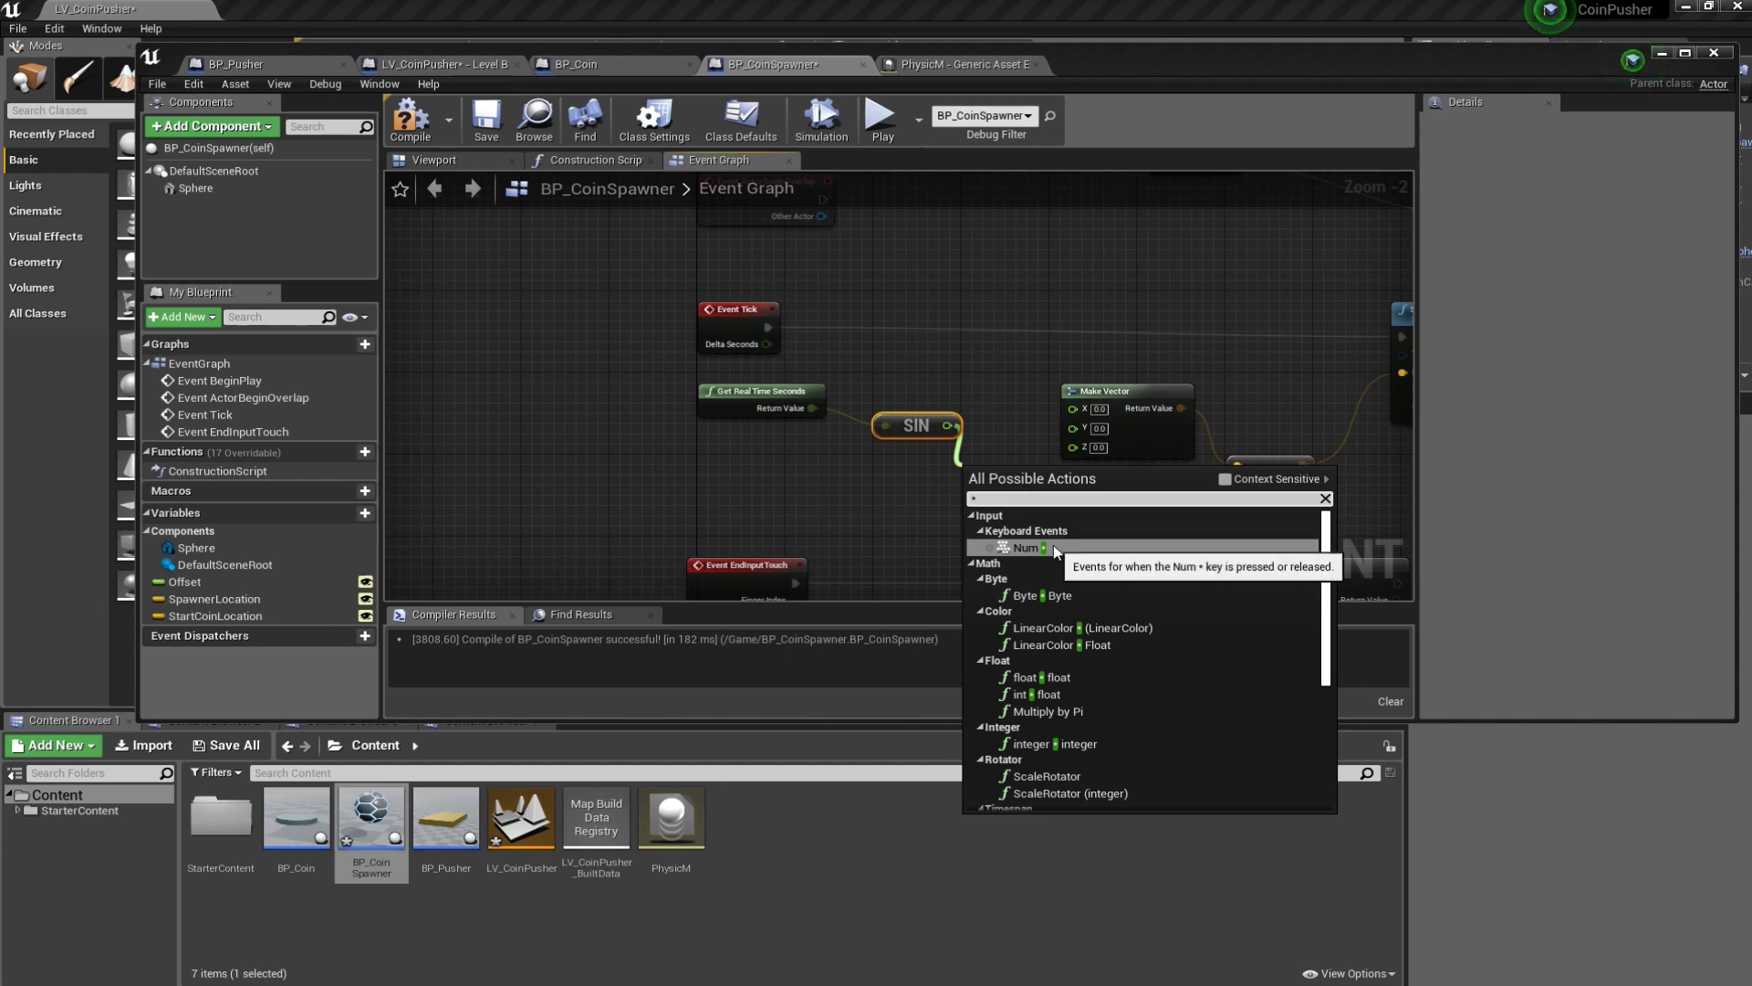
{"action": "left_click", "coordinate": [1047, 677]}
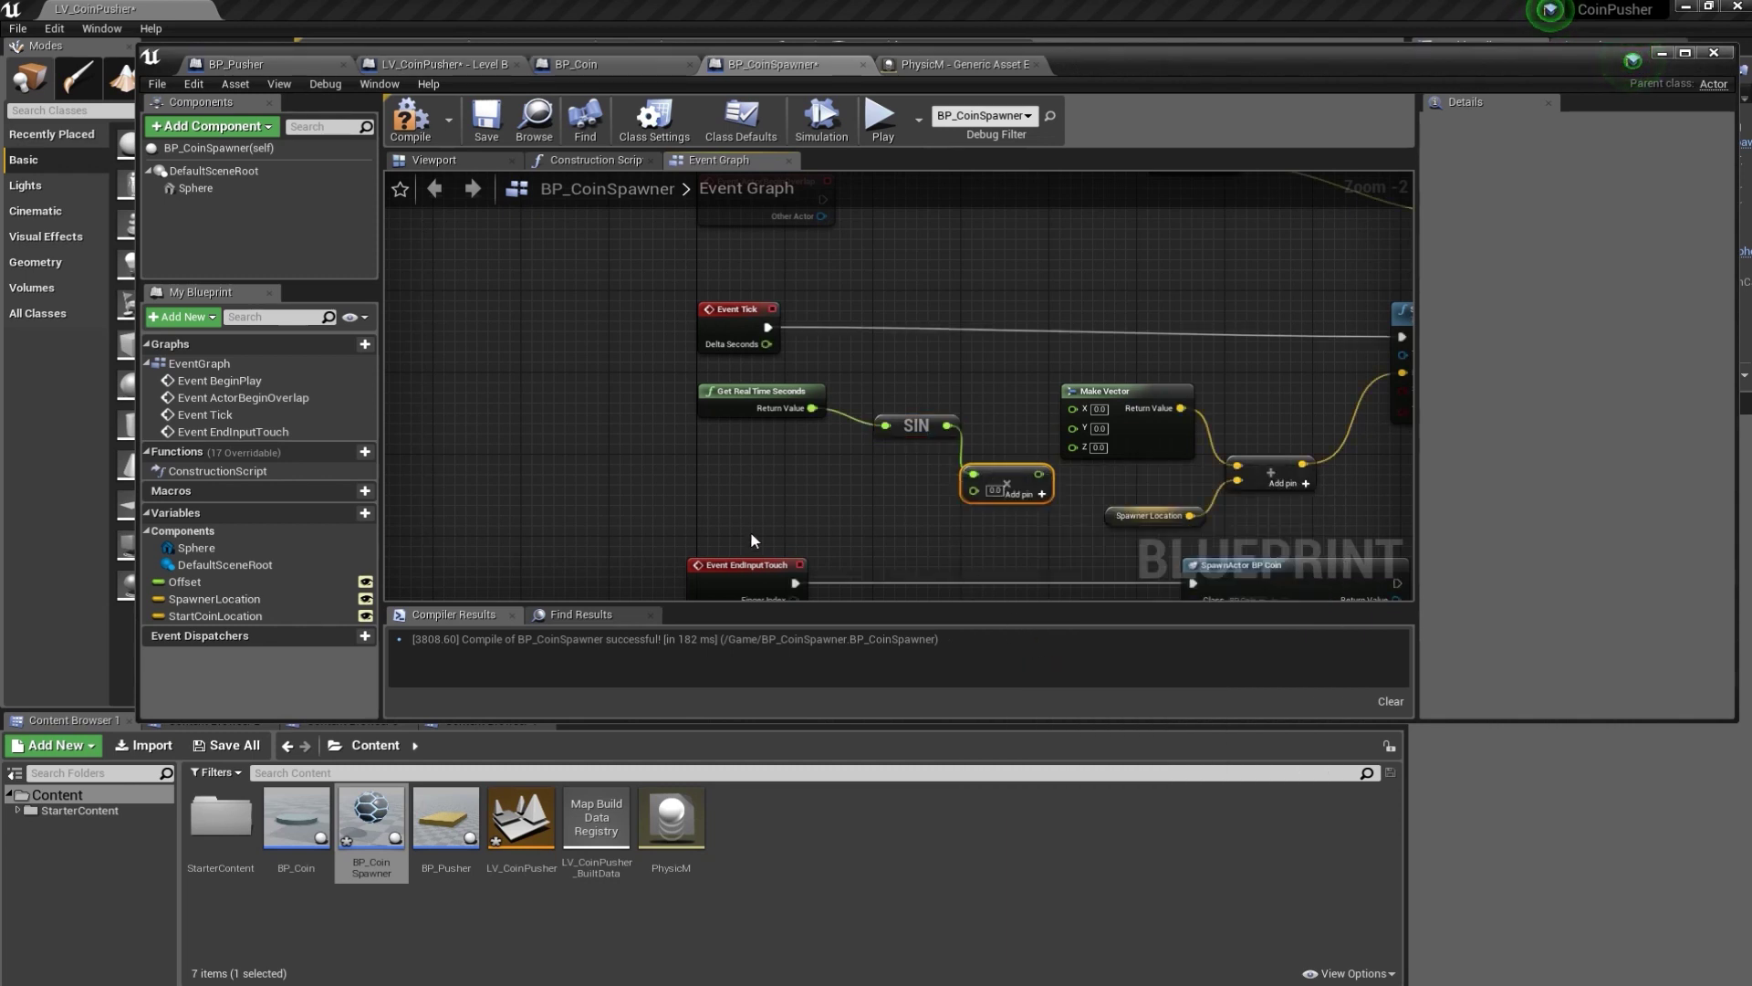
{"action": "mouse_move", "coordinate": [185, 582]}
{"action": "left_mouse_down"}
{"action": "mouse_move", "coordinate": [865, 492]}
{"action": "mouse_move", "coordinate": [989, 501]}
{"action": "mouse_move", "coordinate": [1072, 427]}
{"action": "left_mouse_up"}
{"action": "left_click", "coordinate": [884, 525]}
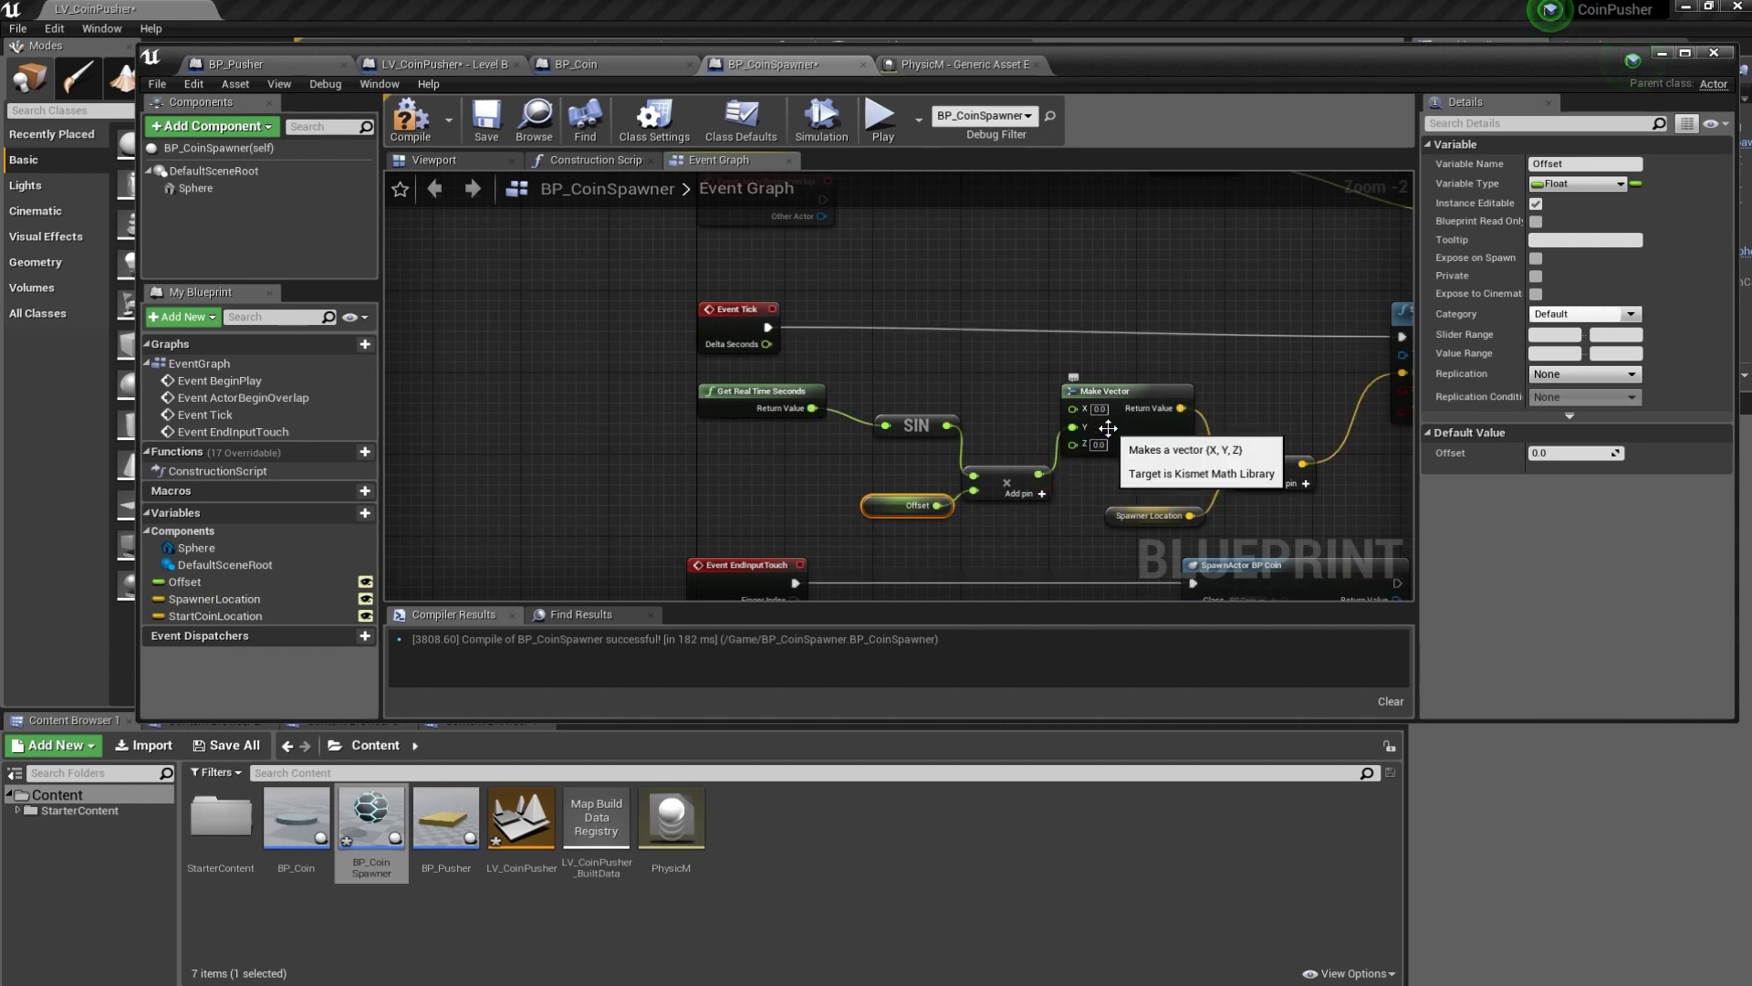
- Compile the BP_CoinSpawner Blueprint
{"action": "right_click_drag", "start_coordinate": [1107, 428], "coordinate": [778, 445]}
{"action": "left_click", "coordinate": [1102, 317]}
{"action": "right_click_drag", "start_coordinate": [726, 315], "coordinate": [753, 312]}
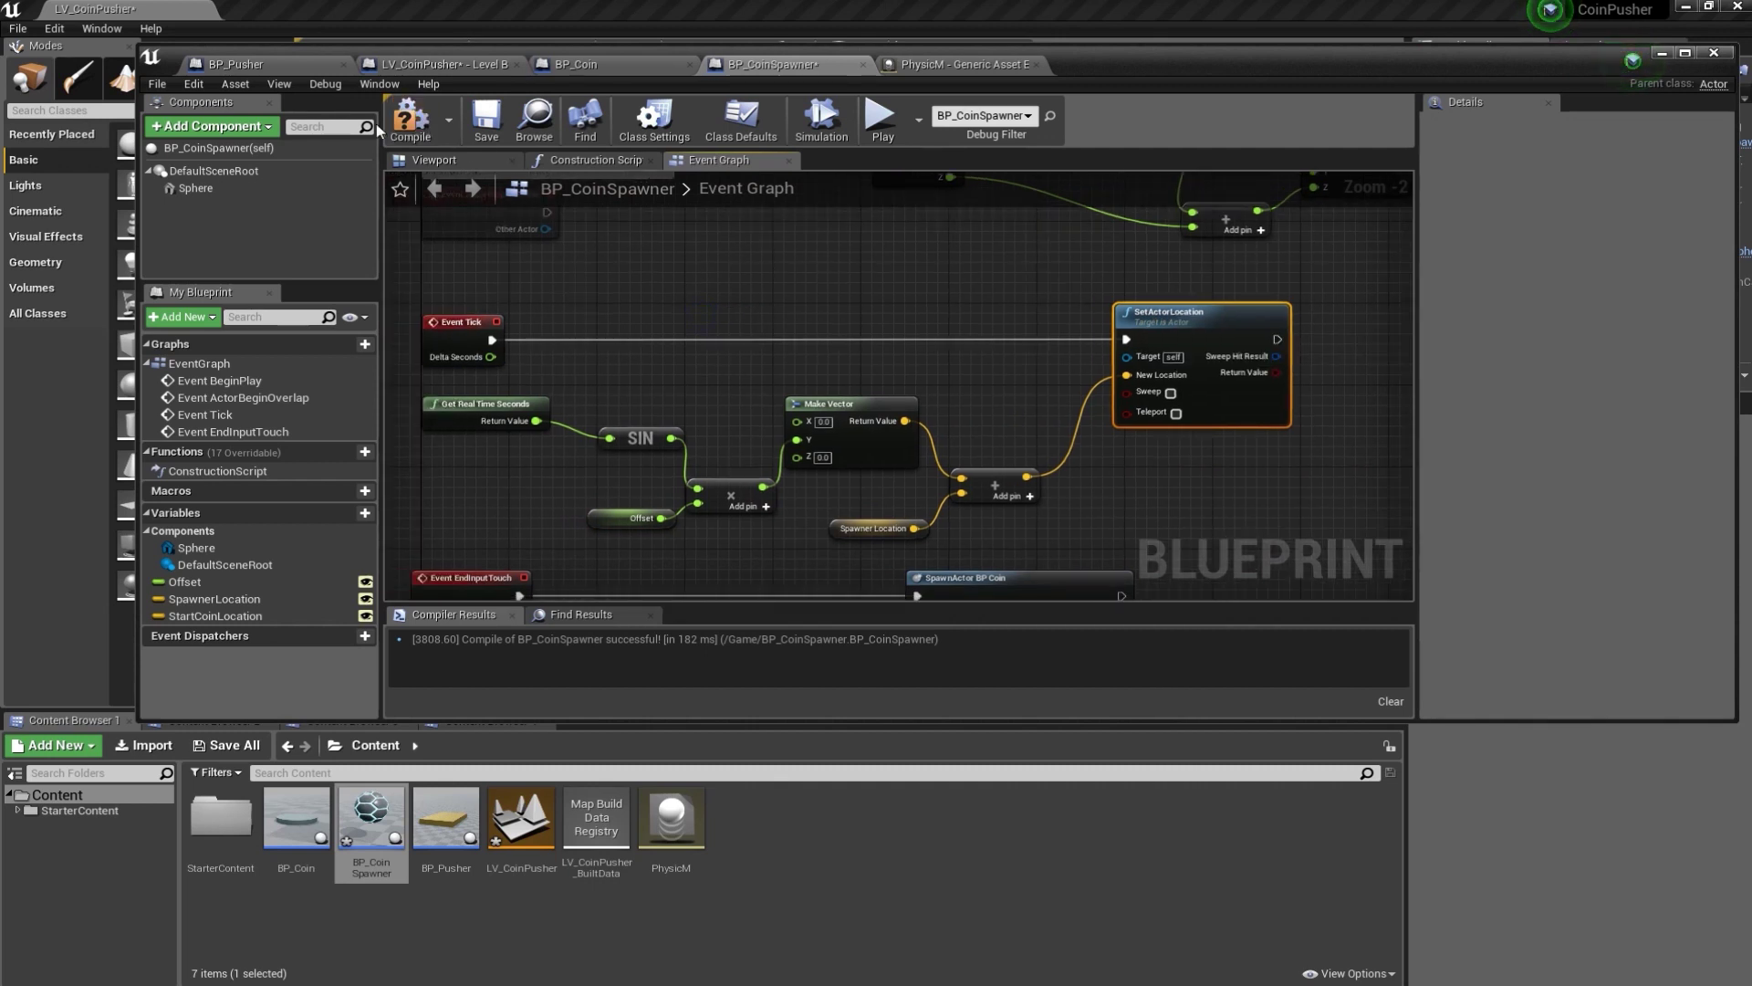
{"action": "left_click", "coordinate": [410, 119]}
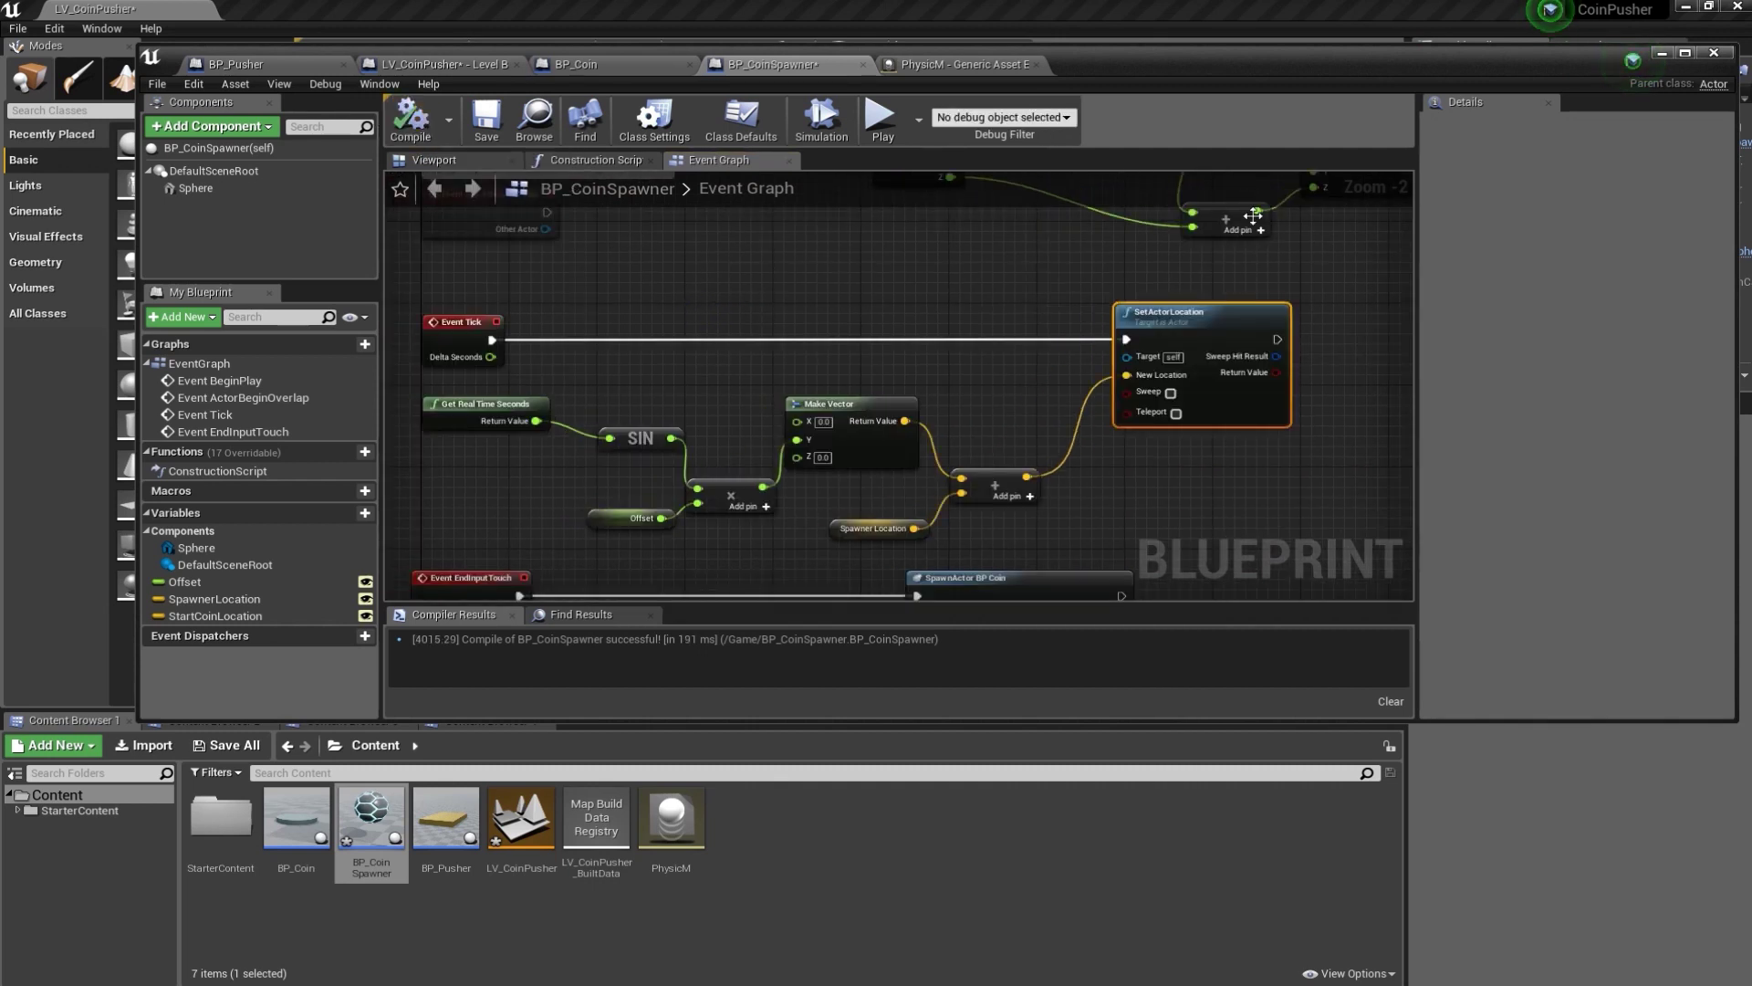
- Play-test the level from the level editor, watch coins scatter on the table, then stop
{"action": "left_click", "coordinate": [1662, 54]}
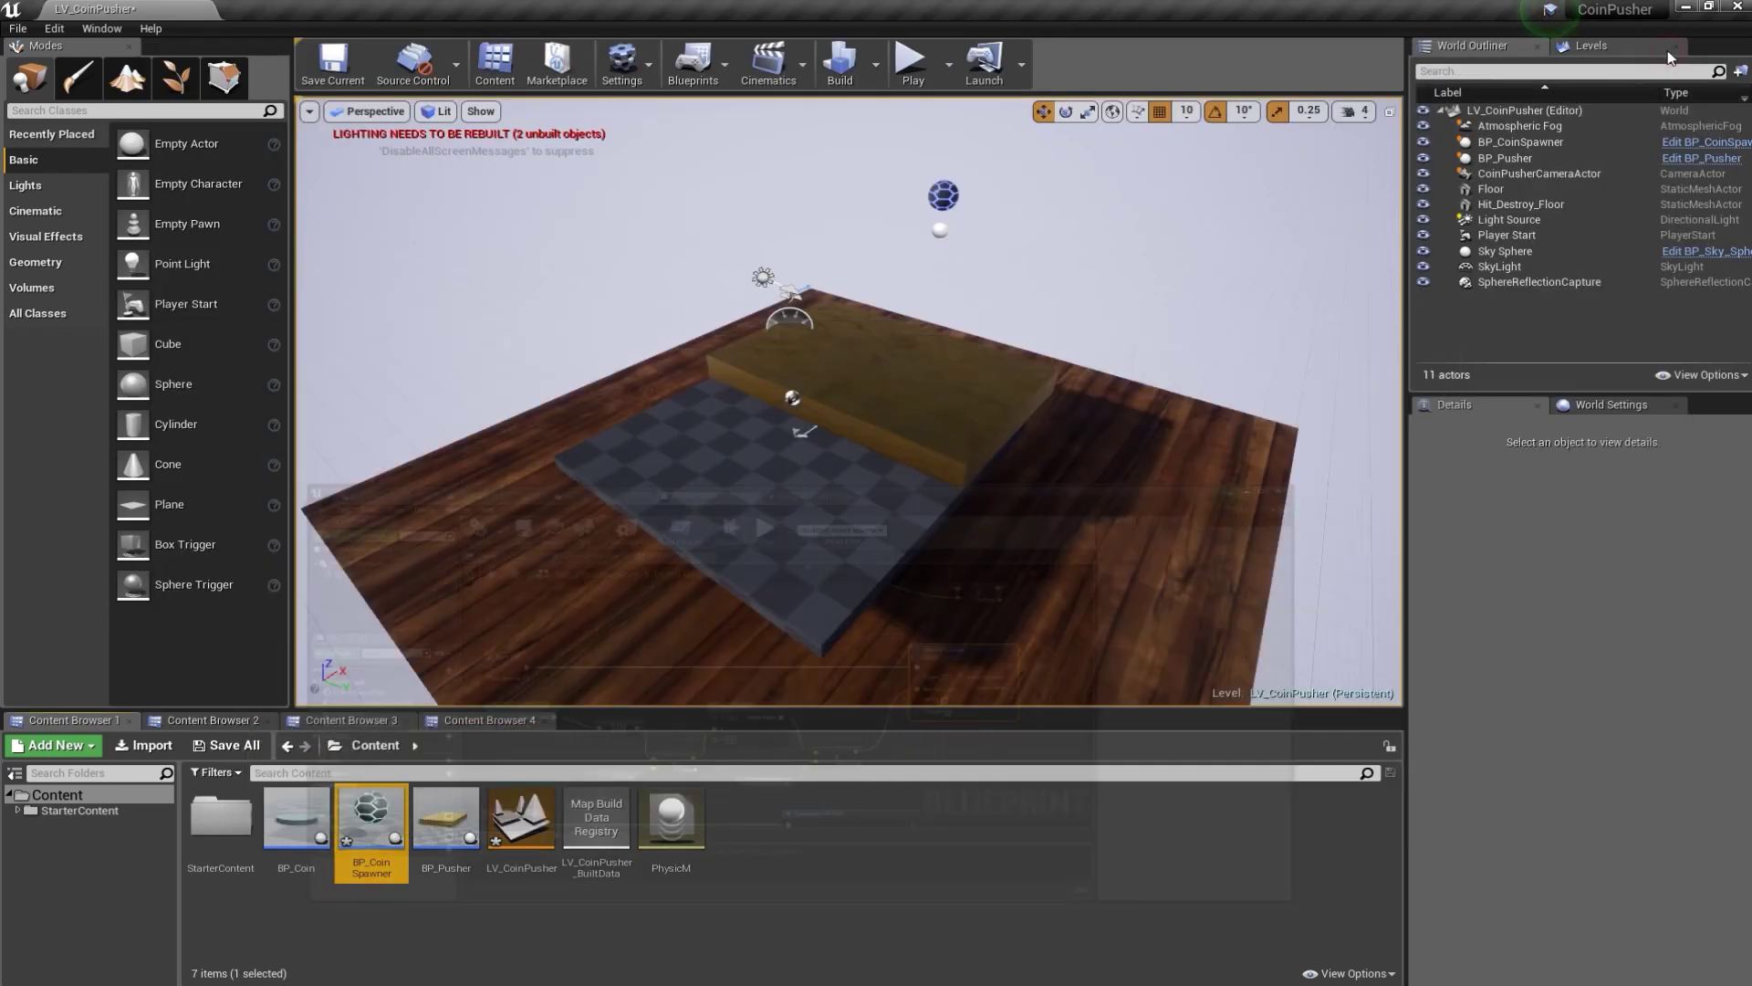
{"action": "left_click", "coordinate": [912, 59]}
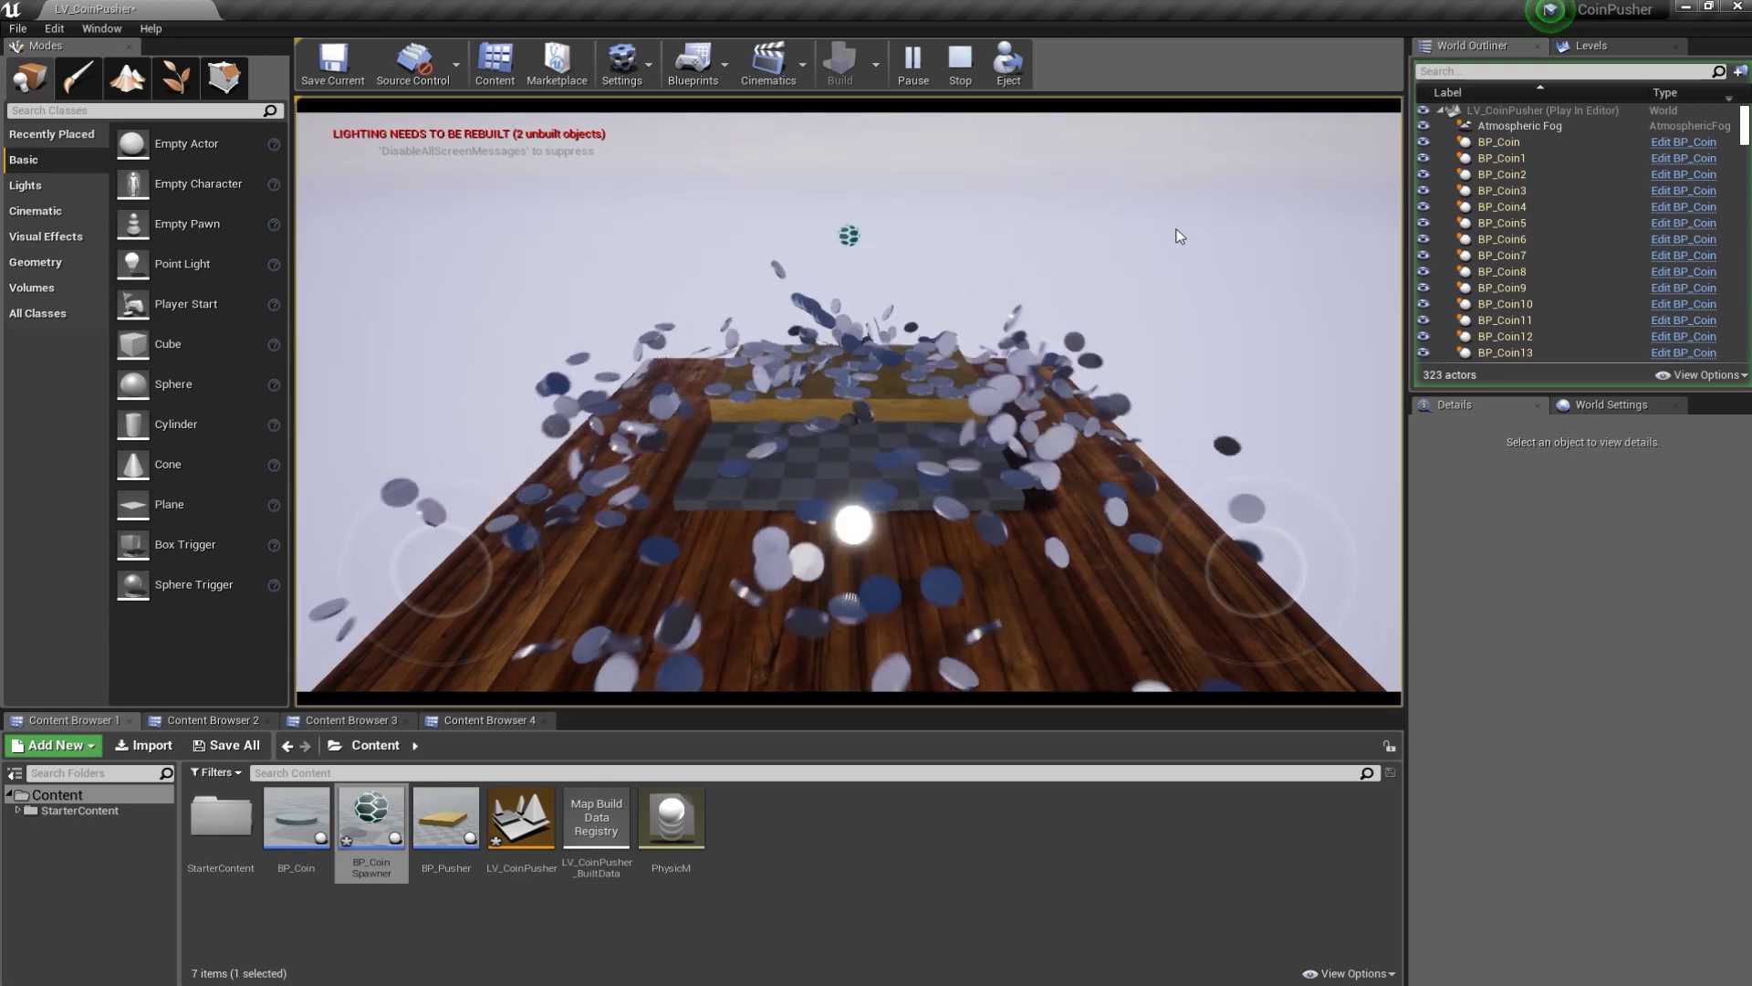
{"action": "left_click", "coordinate": [967, 71]}
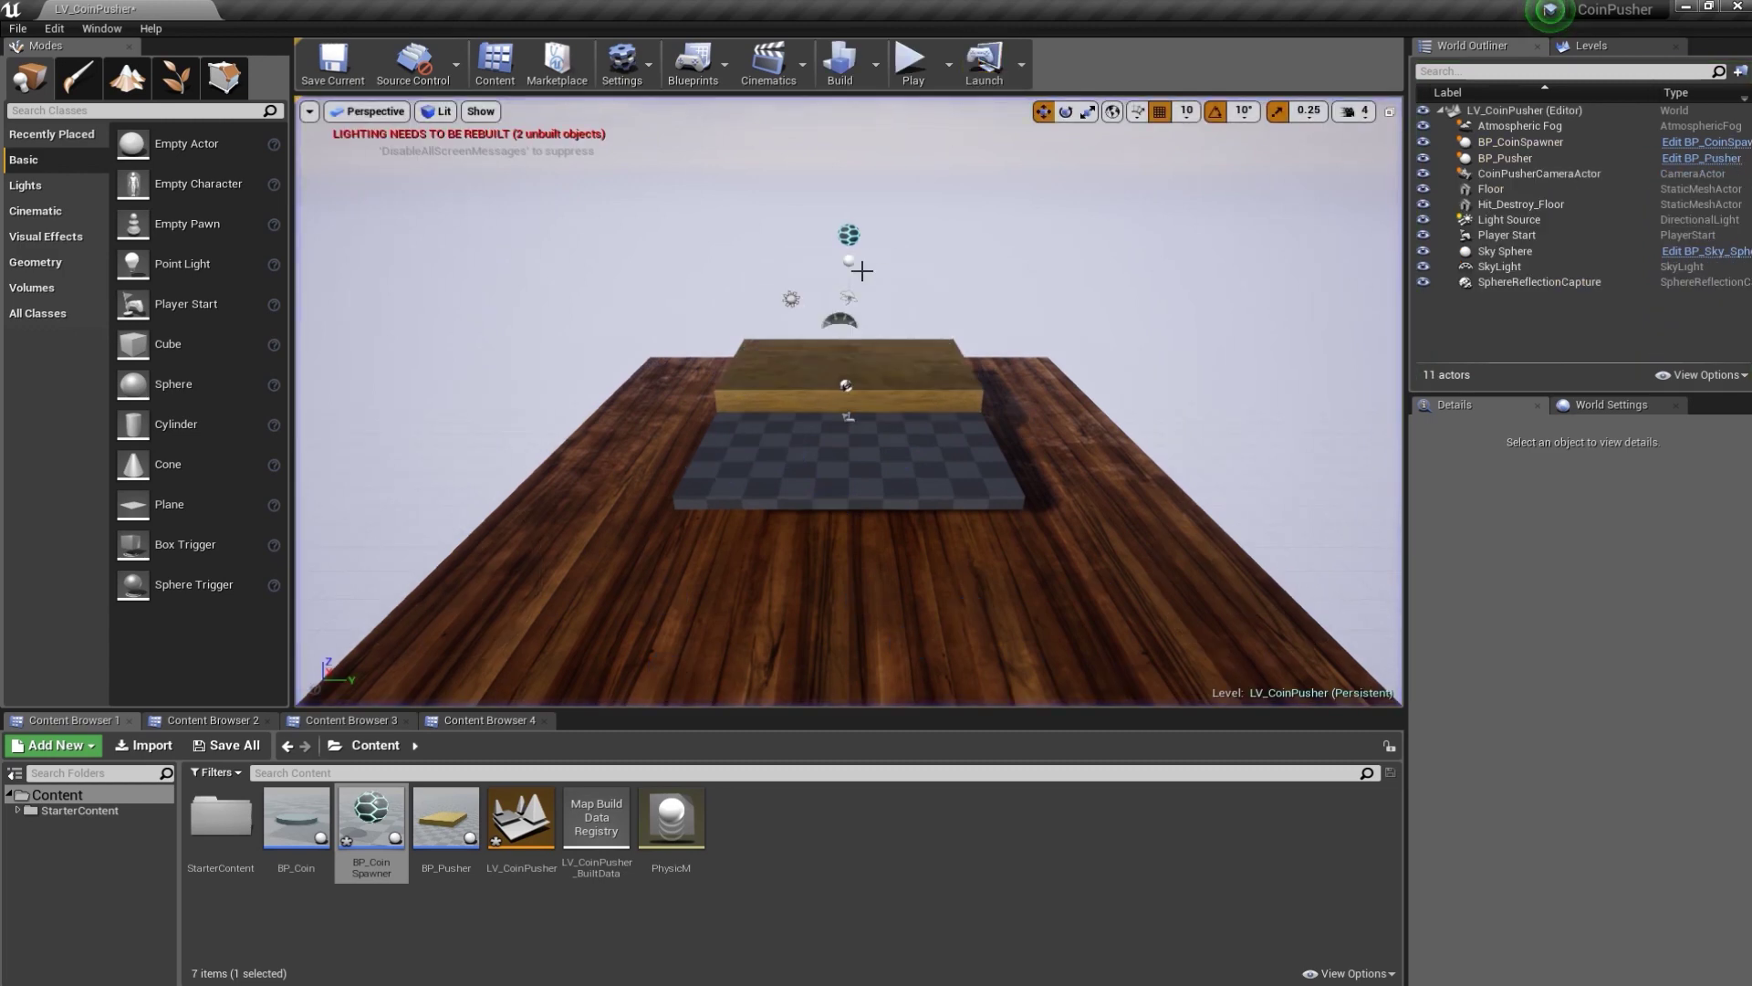
- Reopen BP_CoinSpawner's Event Graph and select the Offset variable node to check its 0.0 default
{"action": "double_click", "coordinate": [371, 819]}
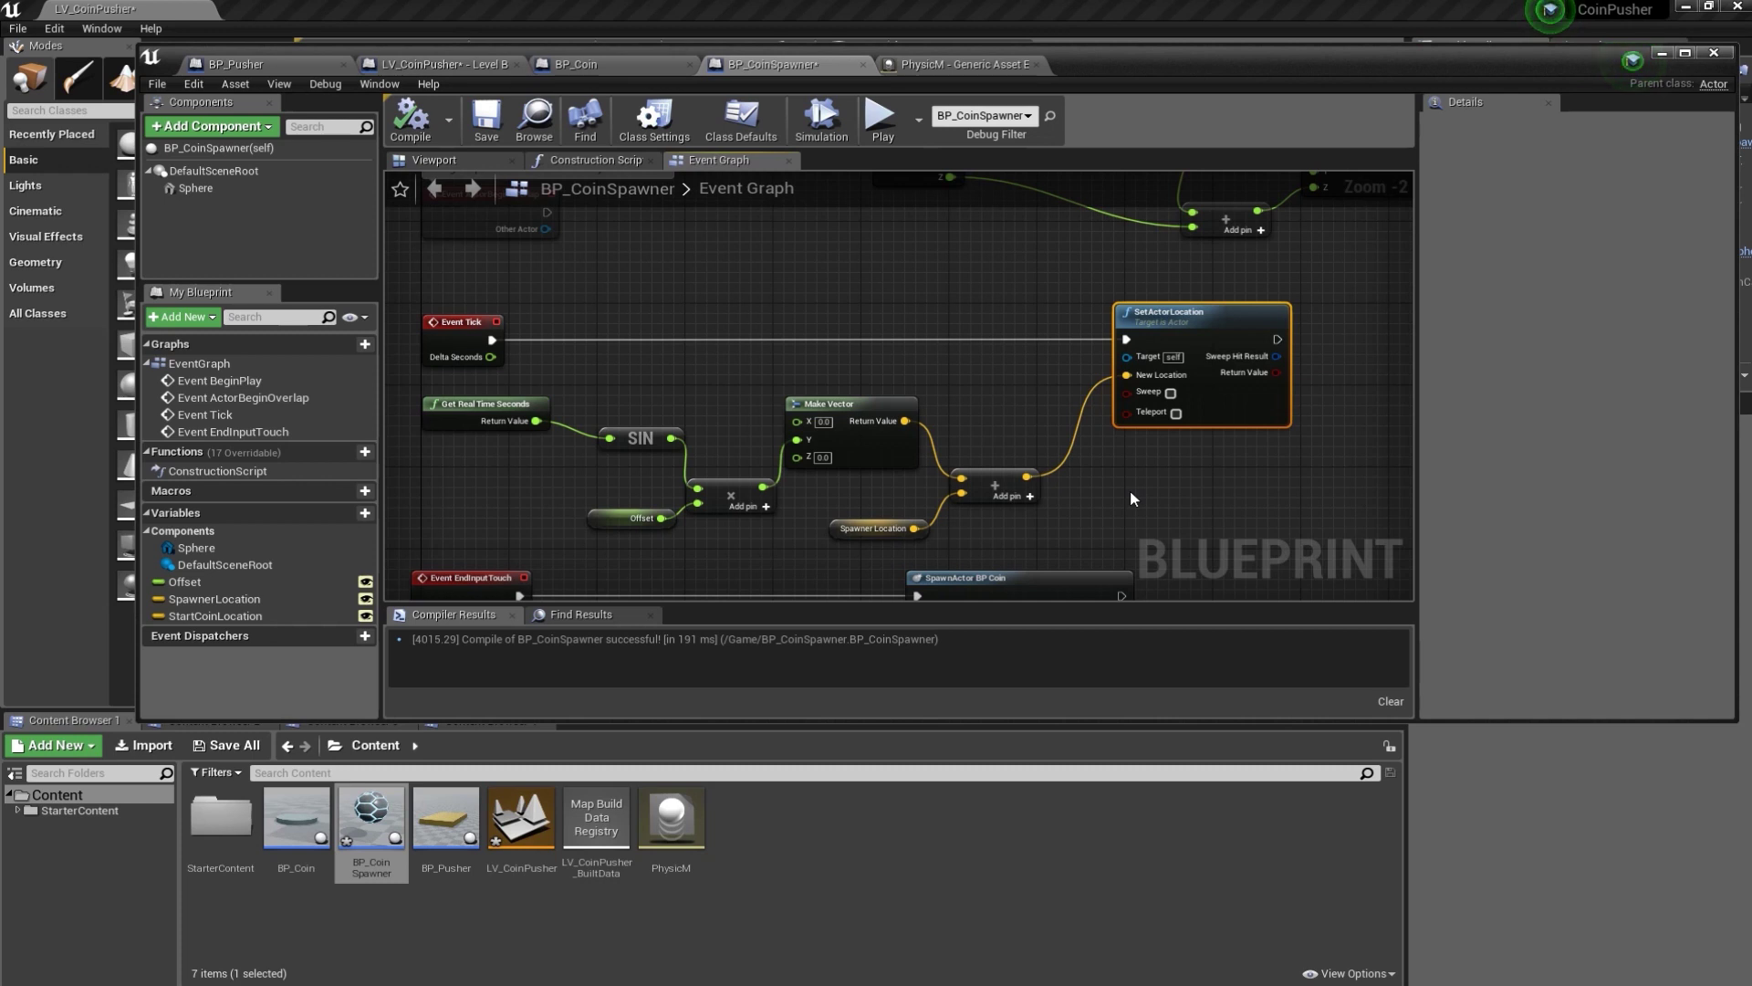
{"action": "right_click_drag", "start_coordinate": [1131, 494], "coordinate": [1193, 464]}
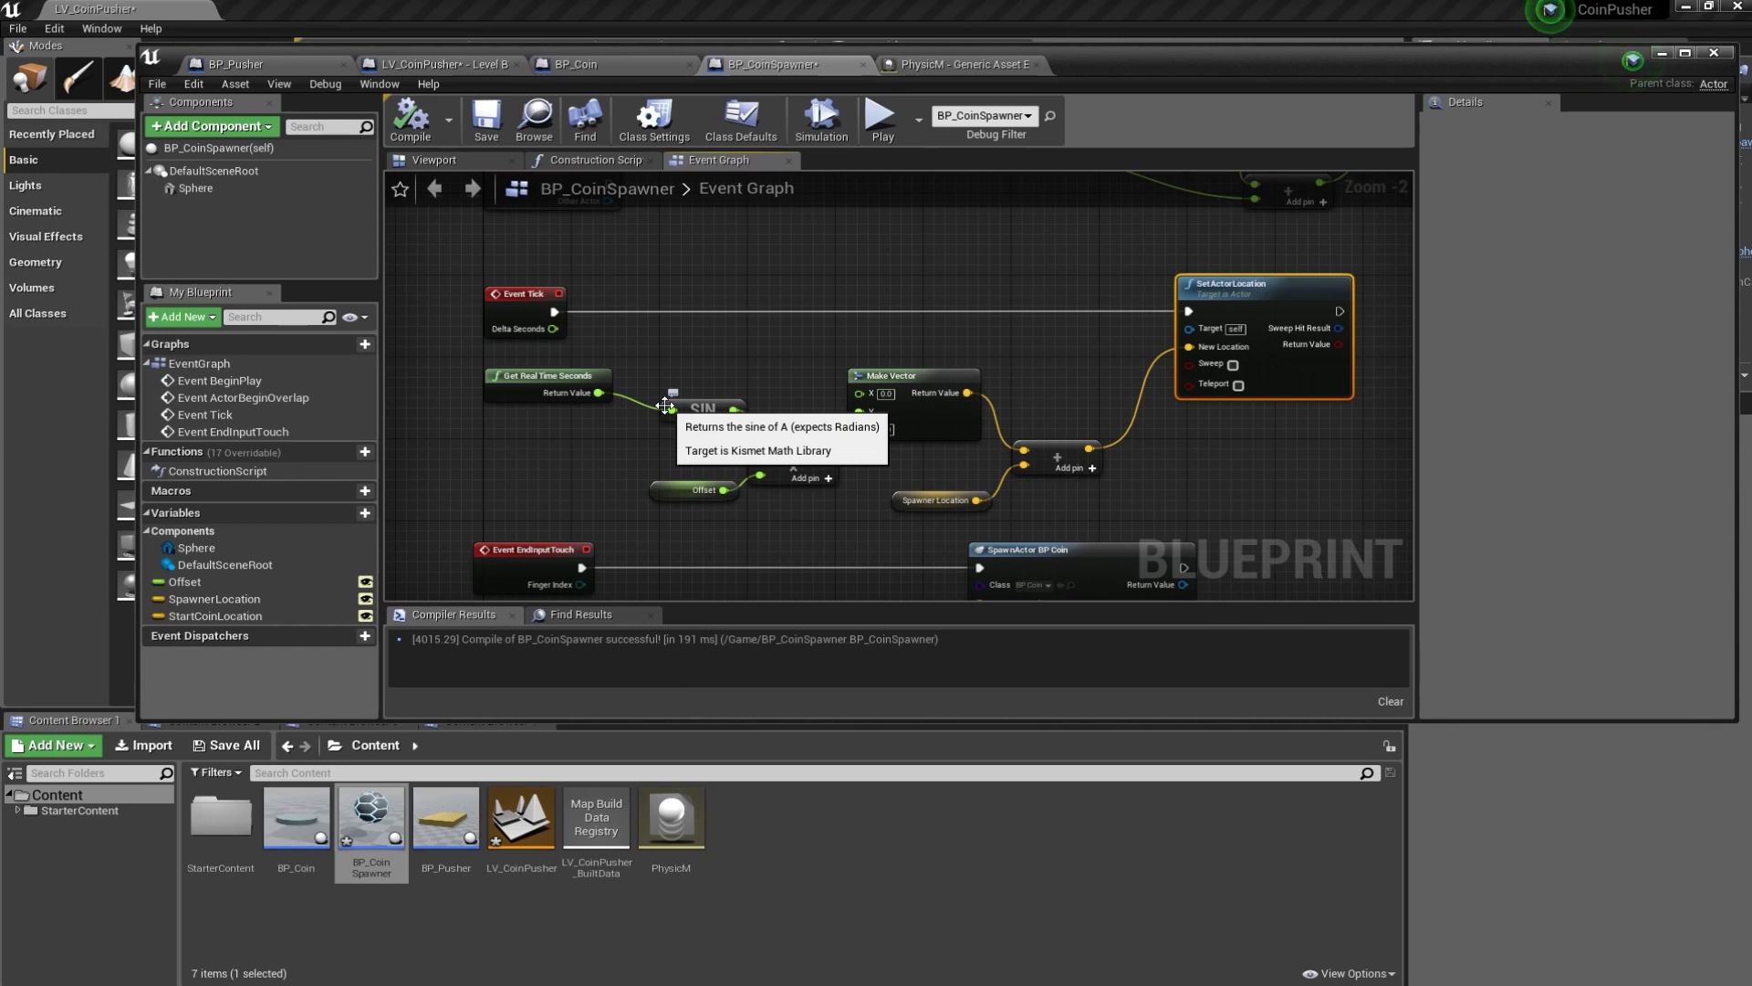
{"action": "left_click", "coordinate": [690, 494]}
{"action": "mouse_move", "coordinate": [1226, 457]}
{"action": "right_mouse_down"}
{"action": "mouse_move", "coordinate": [1061, 484]}
{"action": "mouse_move", "coordinate": [1139, 493]}
{"action": "right_mouse_up"}
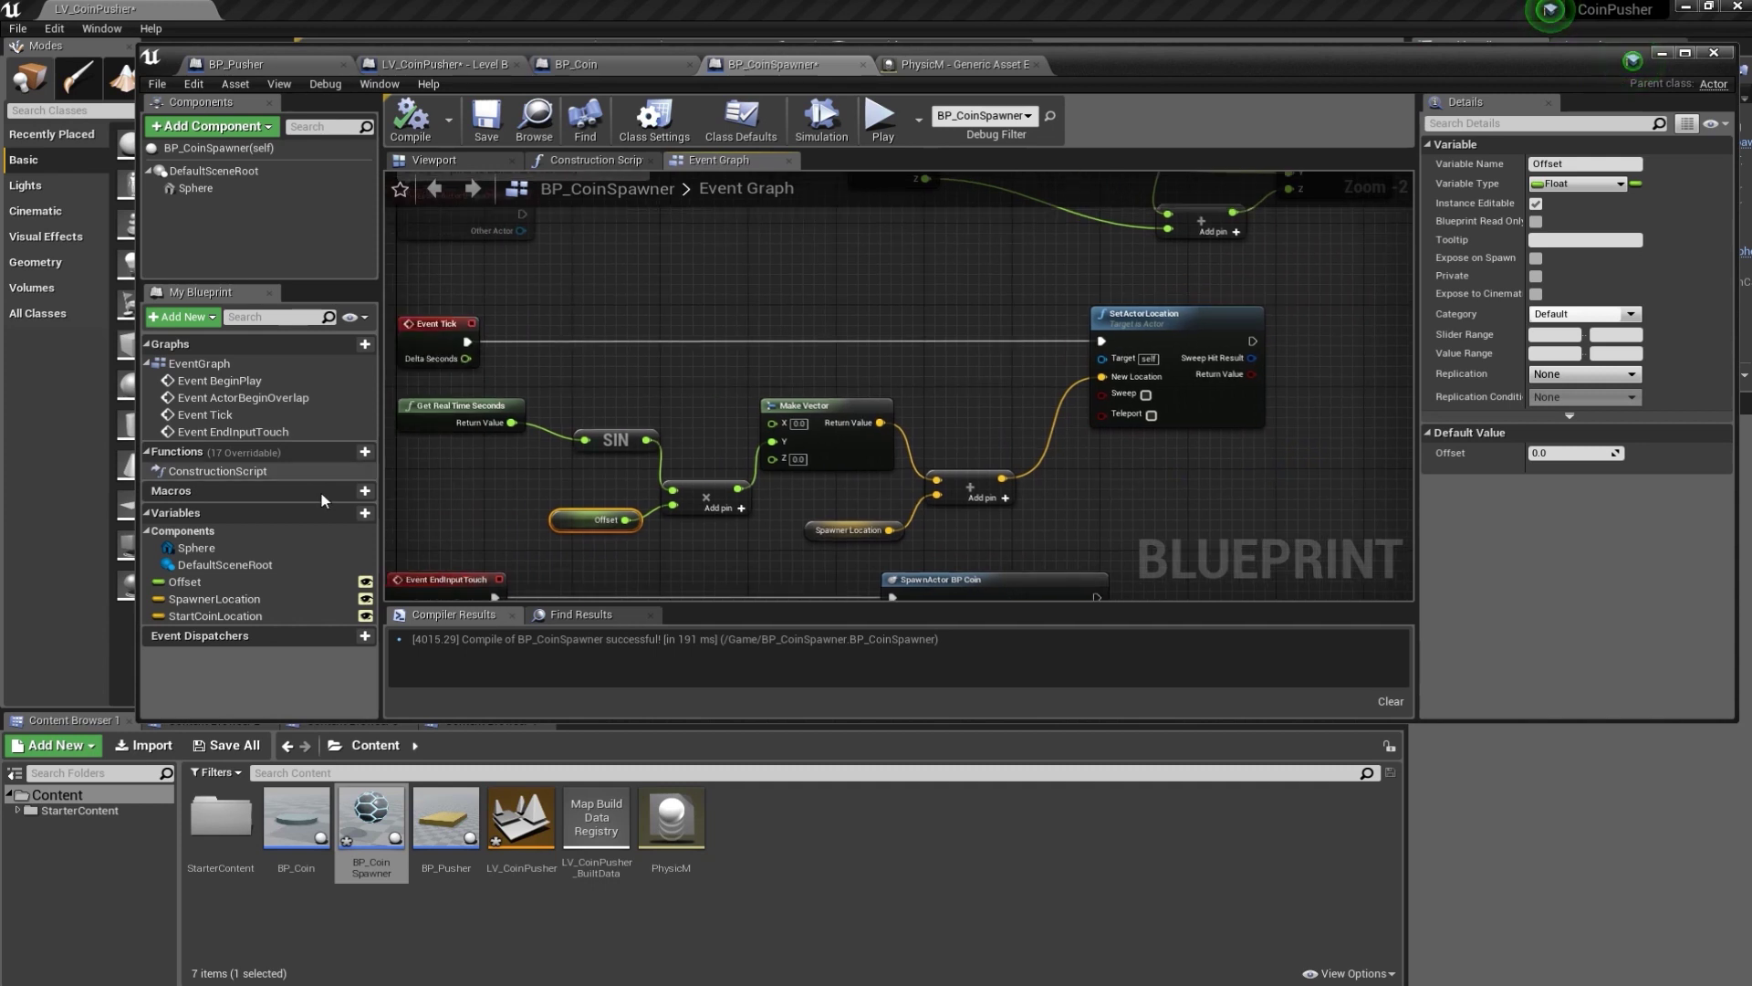
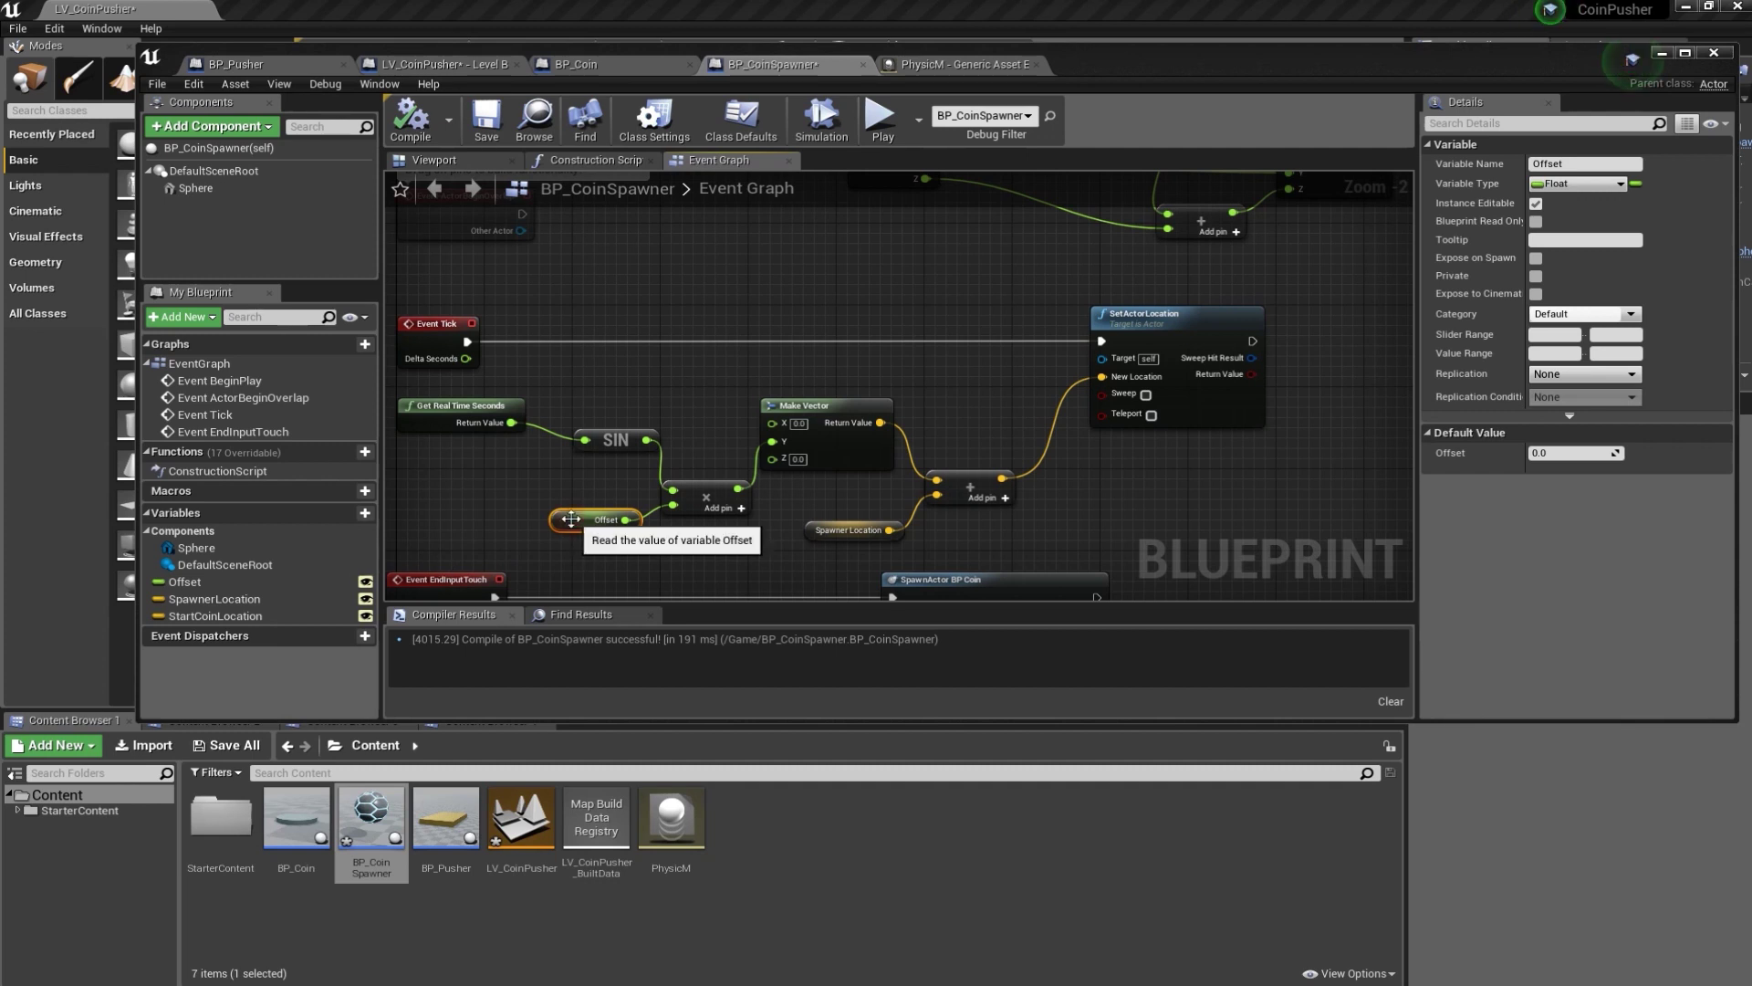
- Set BP_CoinSpawner's Offset default to 400, recompile, and review its SpawnerLocation and StartCoinLocation vectors
{"action": "left_click", "coordinate": [1559, 452]}
{"action": "type", "text": "400"}
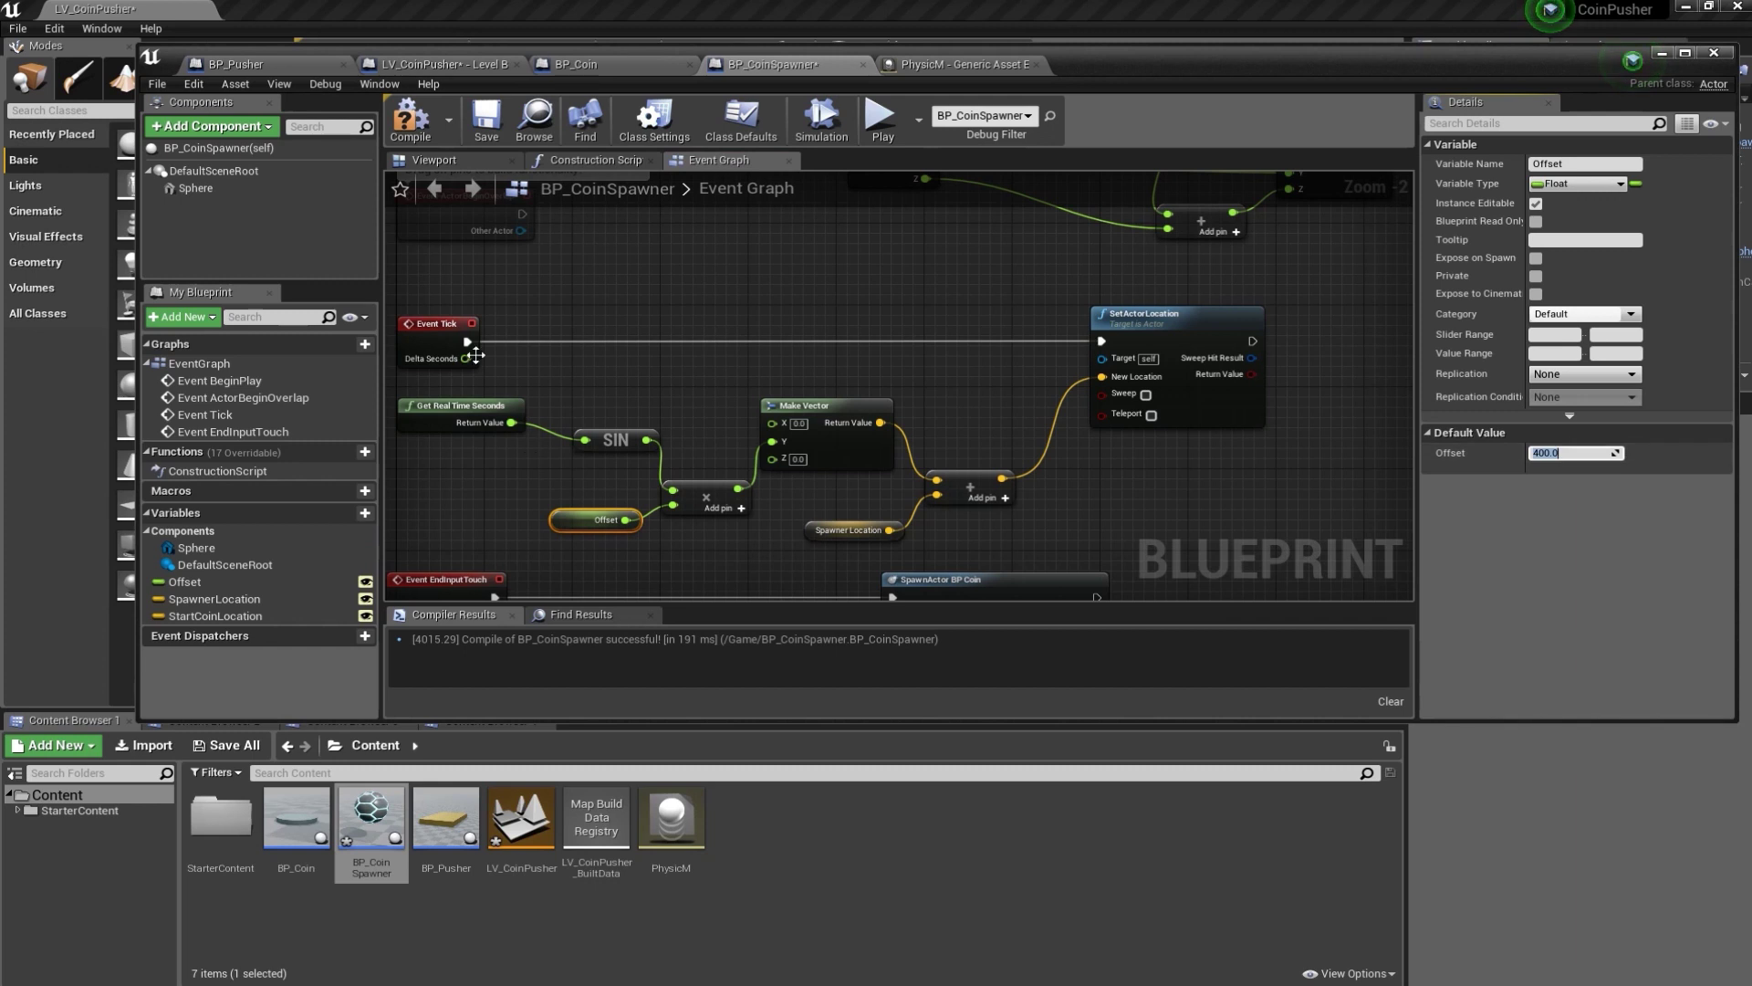
{"action": "left_click", "coordinate": [413, 133]}
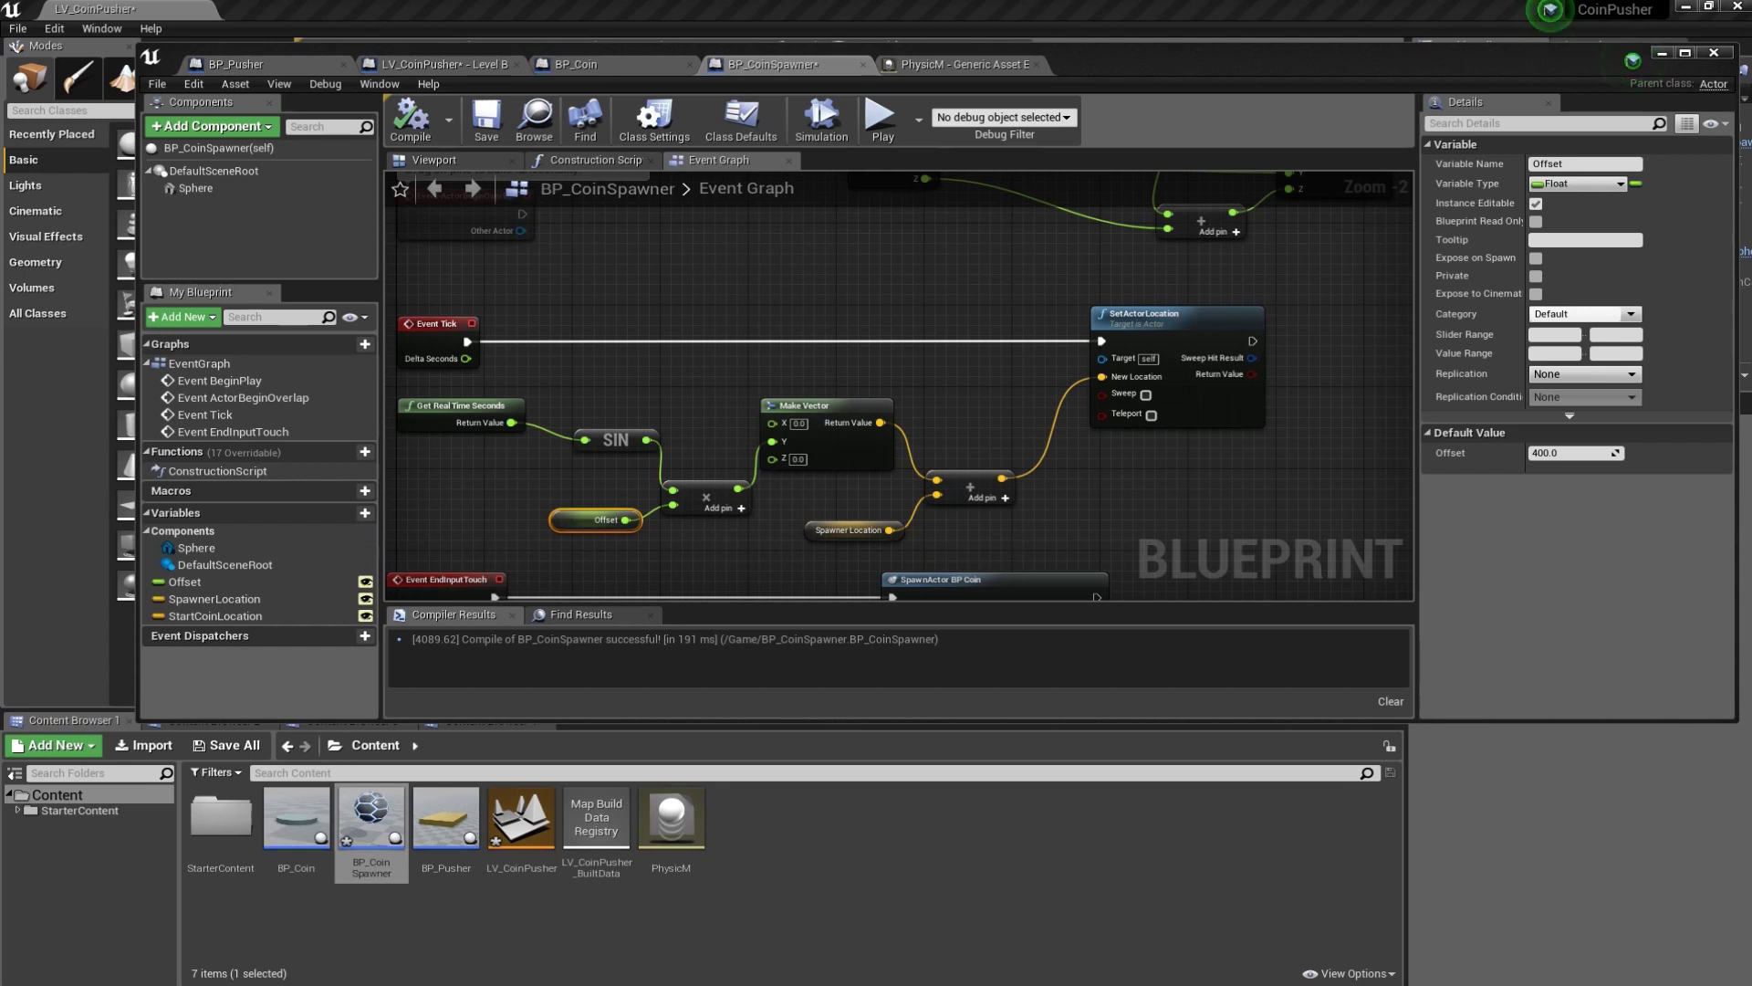
{"action": "left_click", "coordinate": [215, 600]}
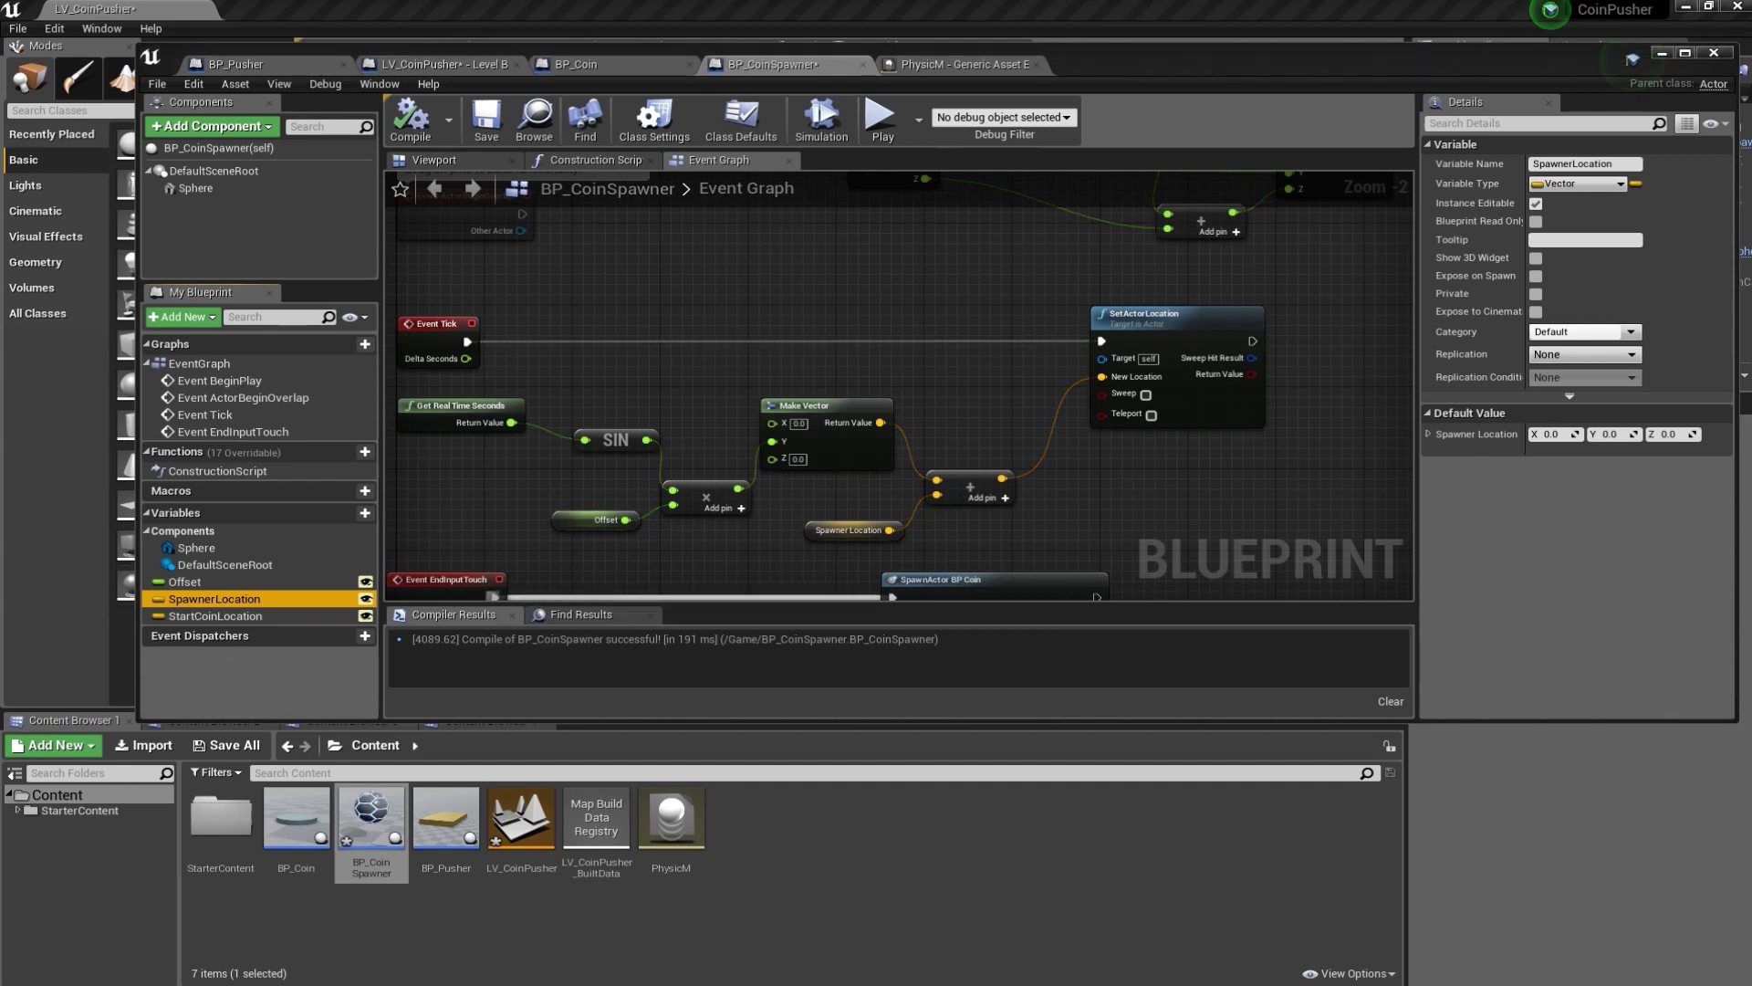
{"action": "left_click", "coordinate": [240, 617]}
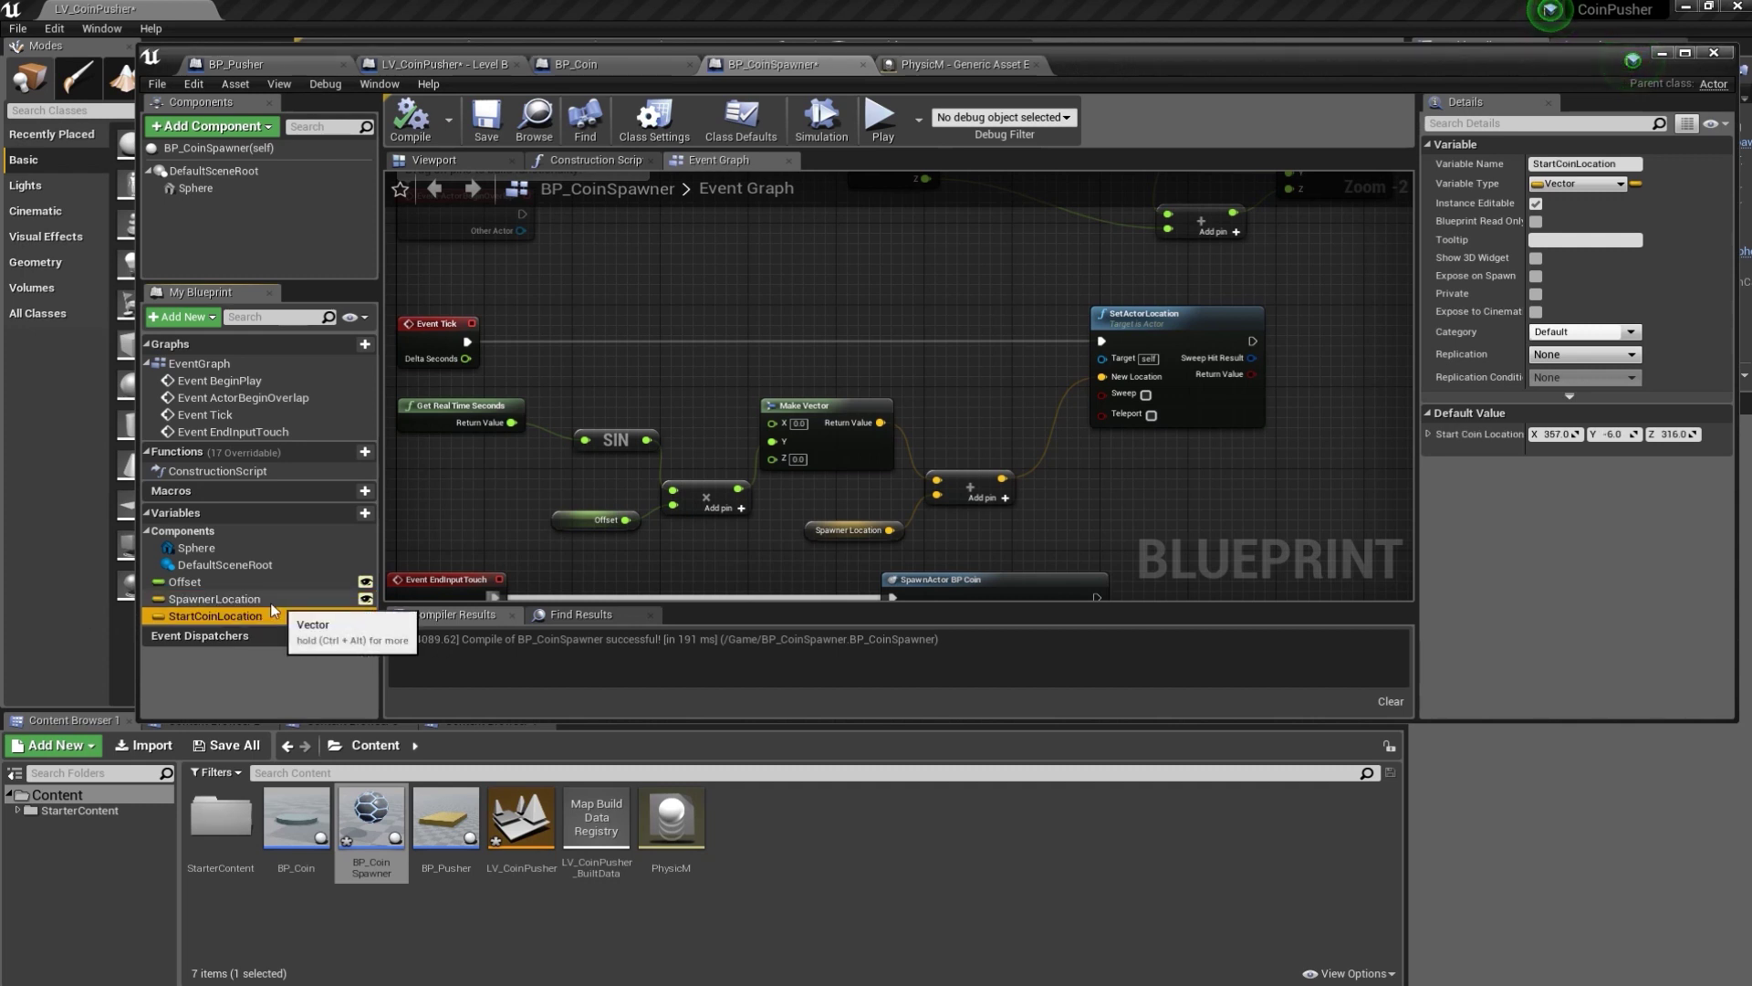
{"action": "left_click", "coordinate": [214, 599]}
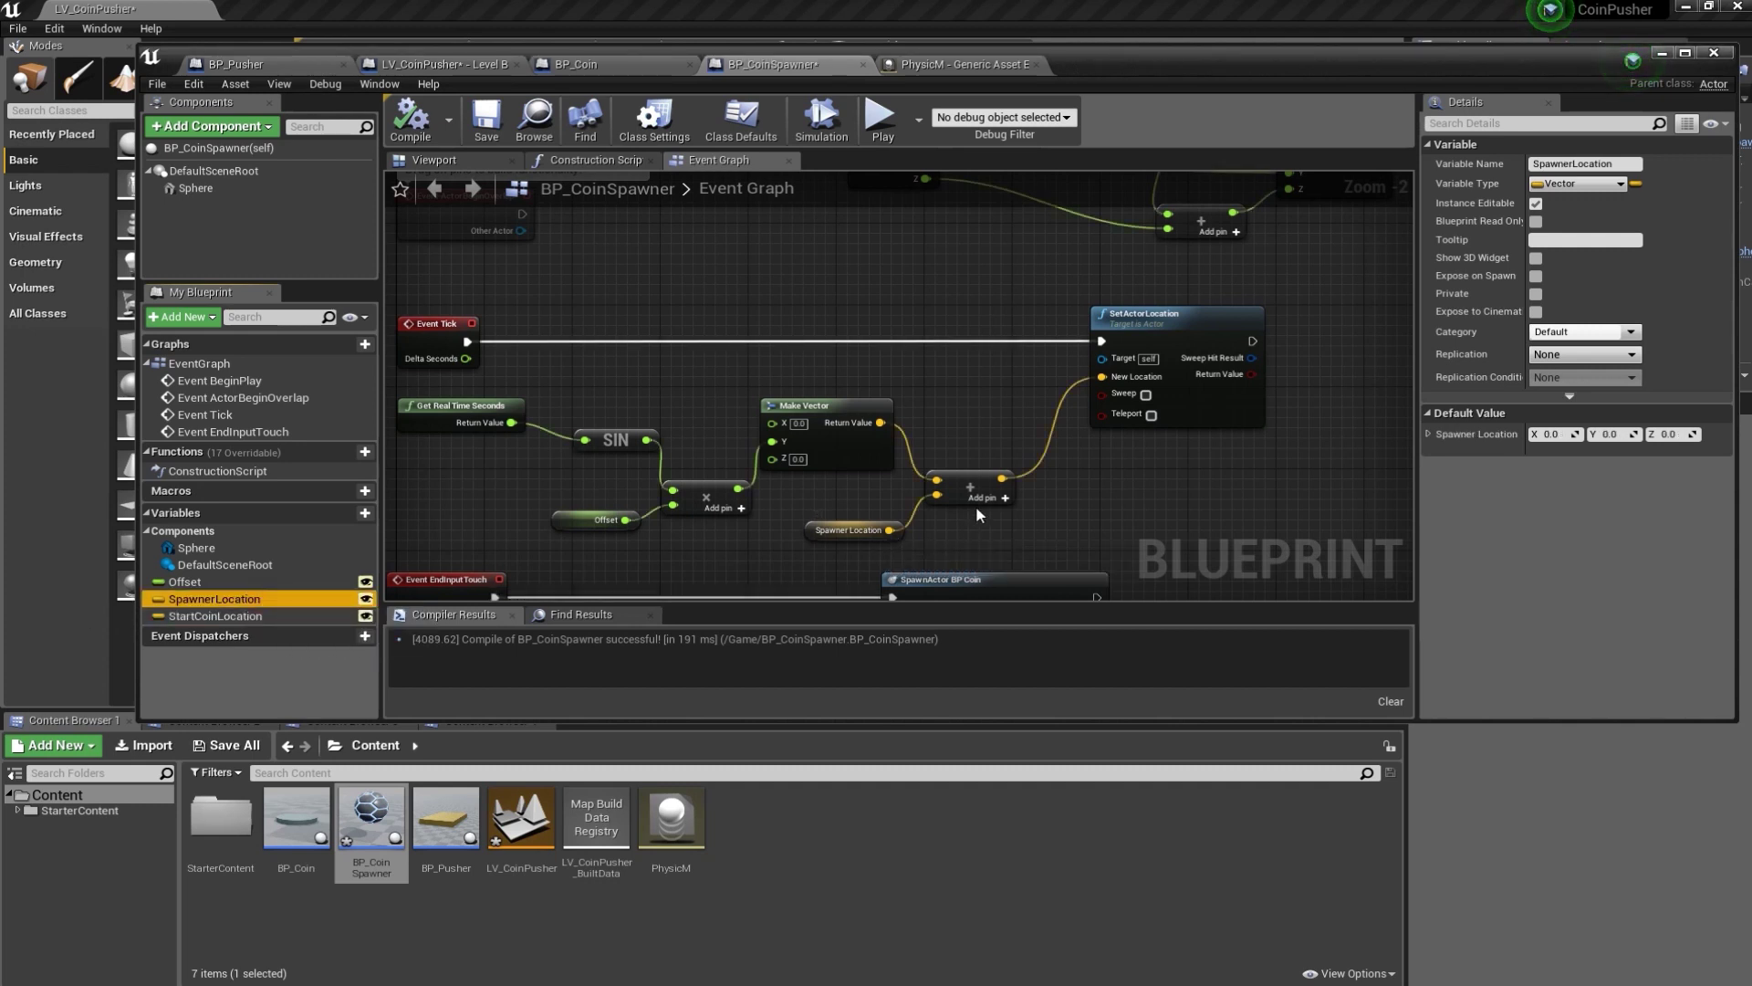
{"action": "left_click", "coordinate": [1661, 54]}
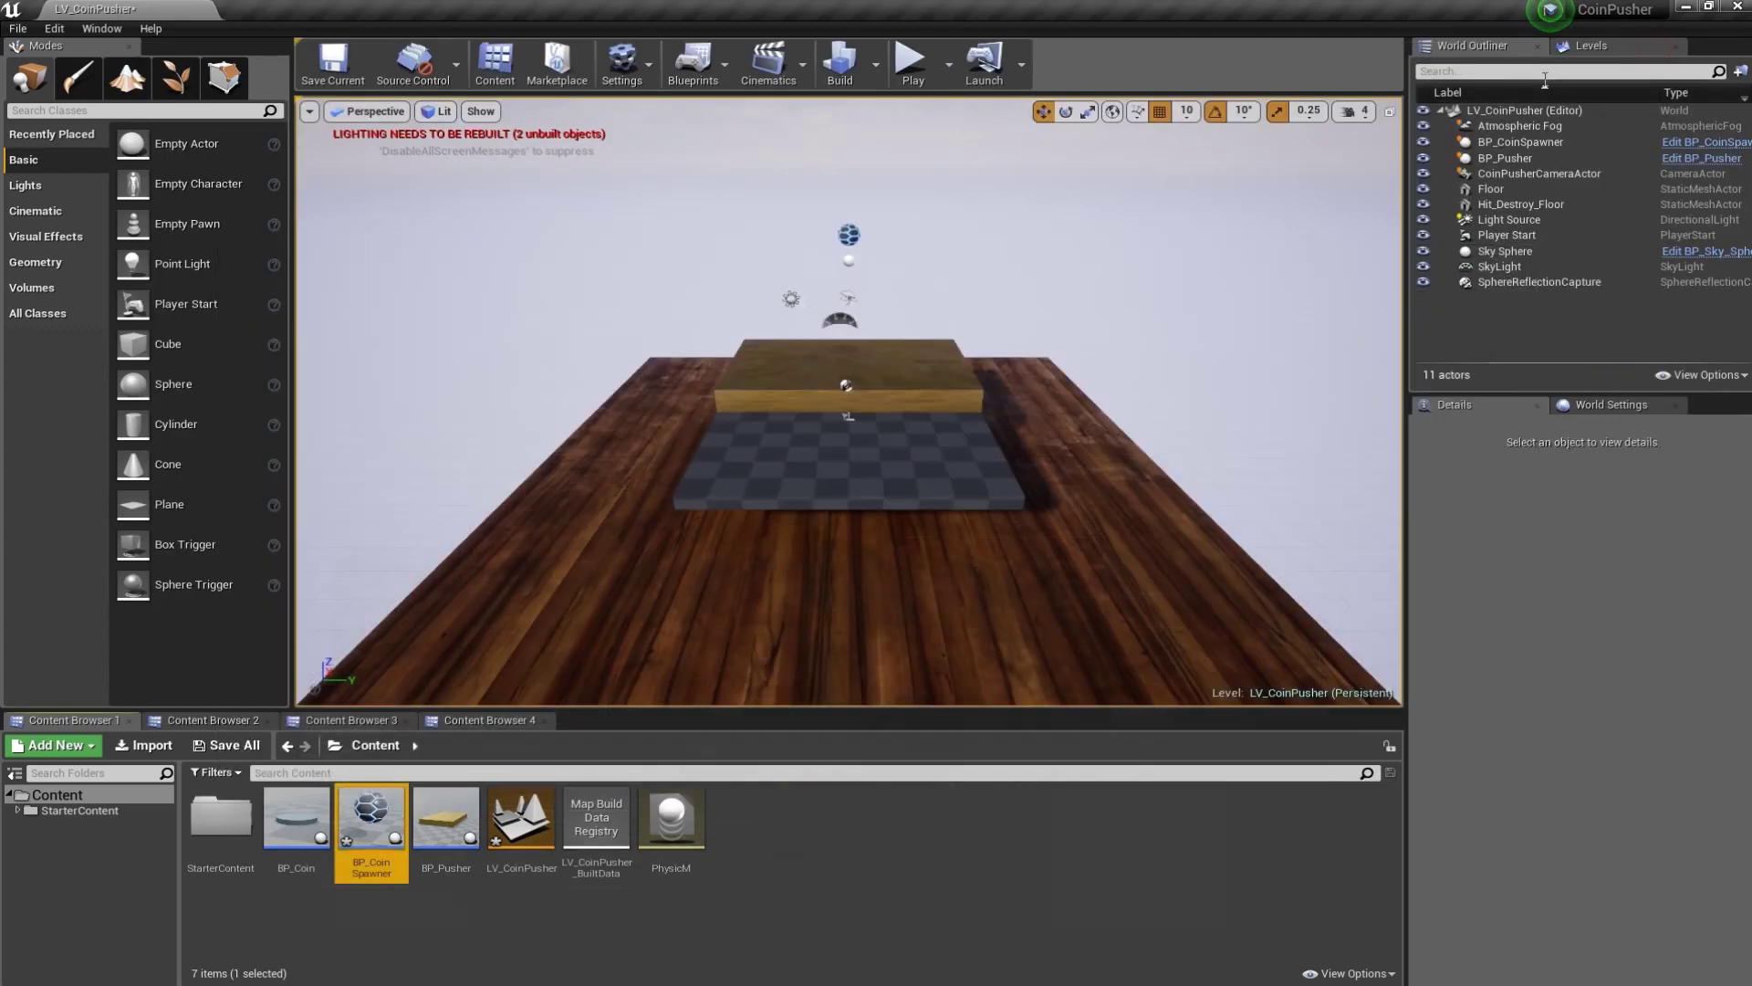
{"action": "left_click", "coordinate": [913, 62]}
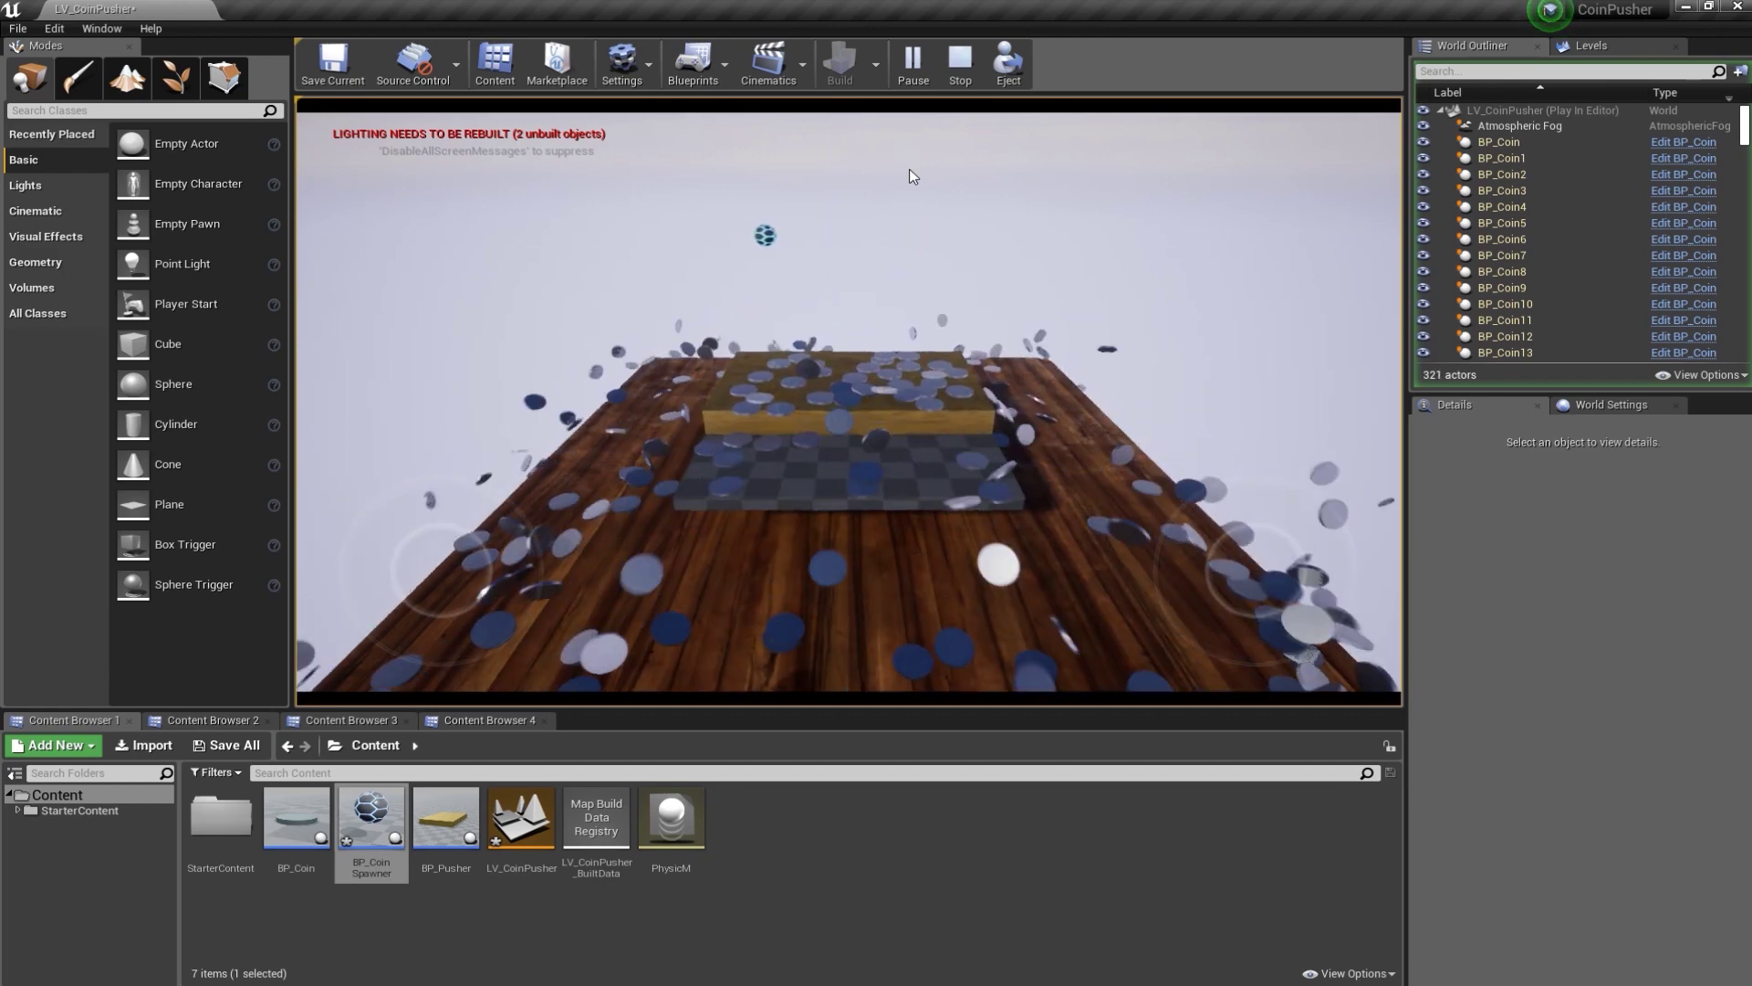
{"action": "left_click", "coordinate": [896, 239]}
{"action": "left_click", "coordinate": [905, 240]}
{"action": "left_click", "coordinate": [898, 240]}
{"action": "left_click", "coordinate": [894, 239]}
{"action": "left_click", "coordinate": [826, 239]}
{"action": "left_click", "coordinate": [801, 238]}
{"action": "left_click", "coordinate": [766, 235]}
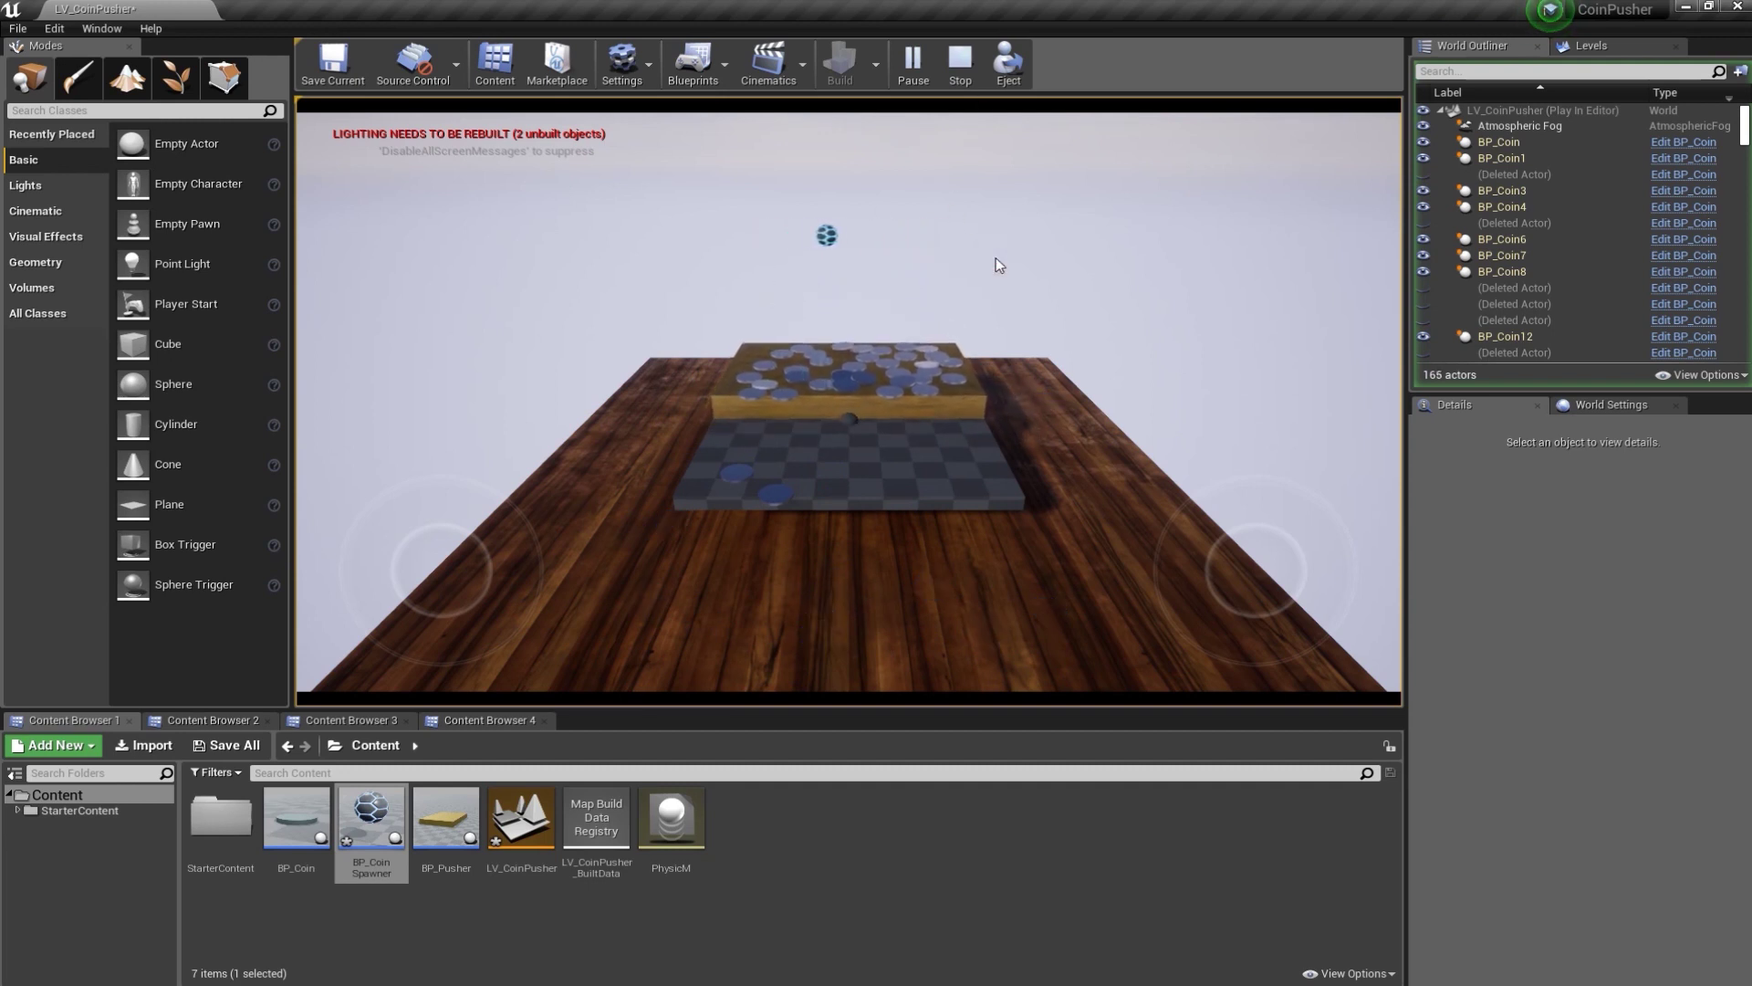
{"action": "key", "text": "Escape"}
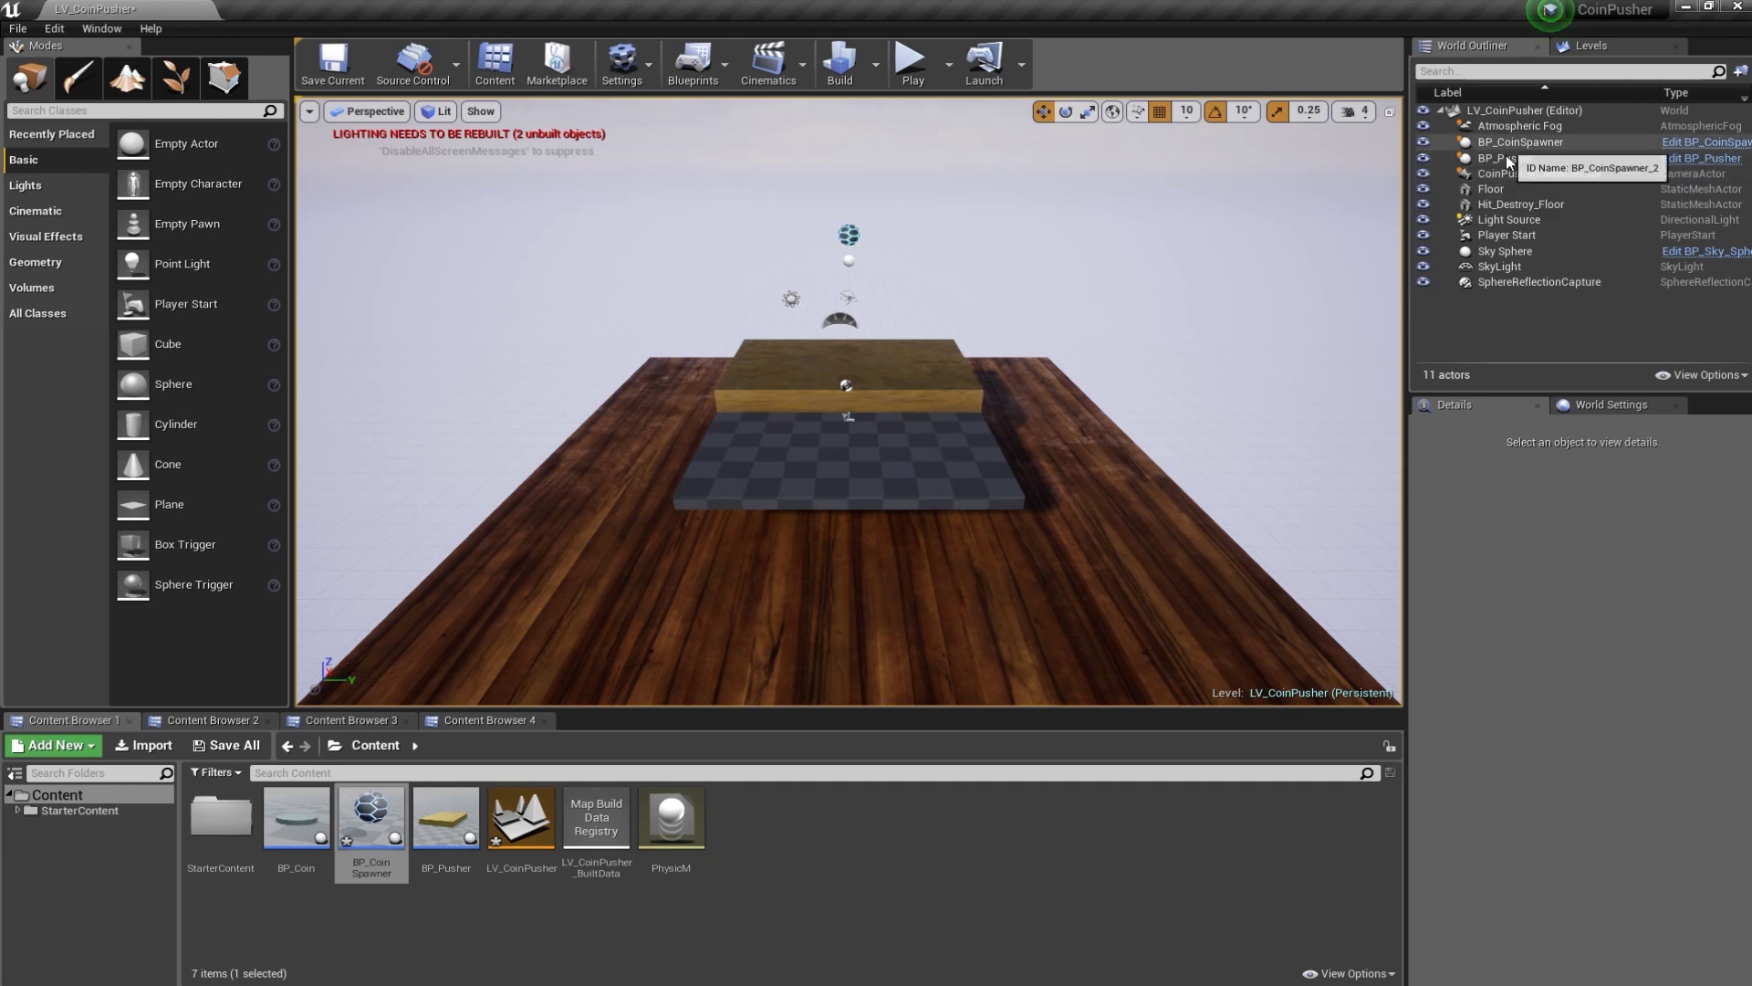
- Set CoinPusherCameraActor's Field Of View to 45 and run a quick test play
{"action": "left_click", "coordinate": [1508, 179]}
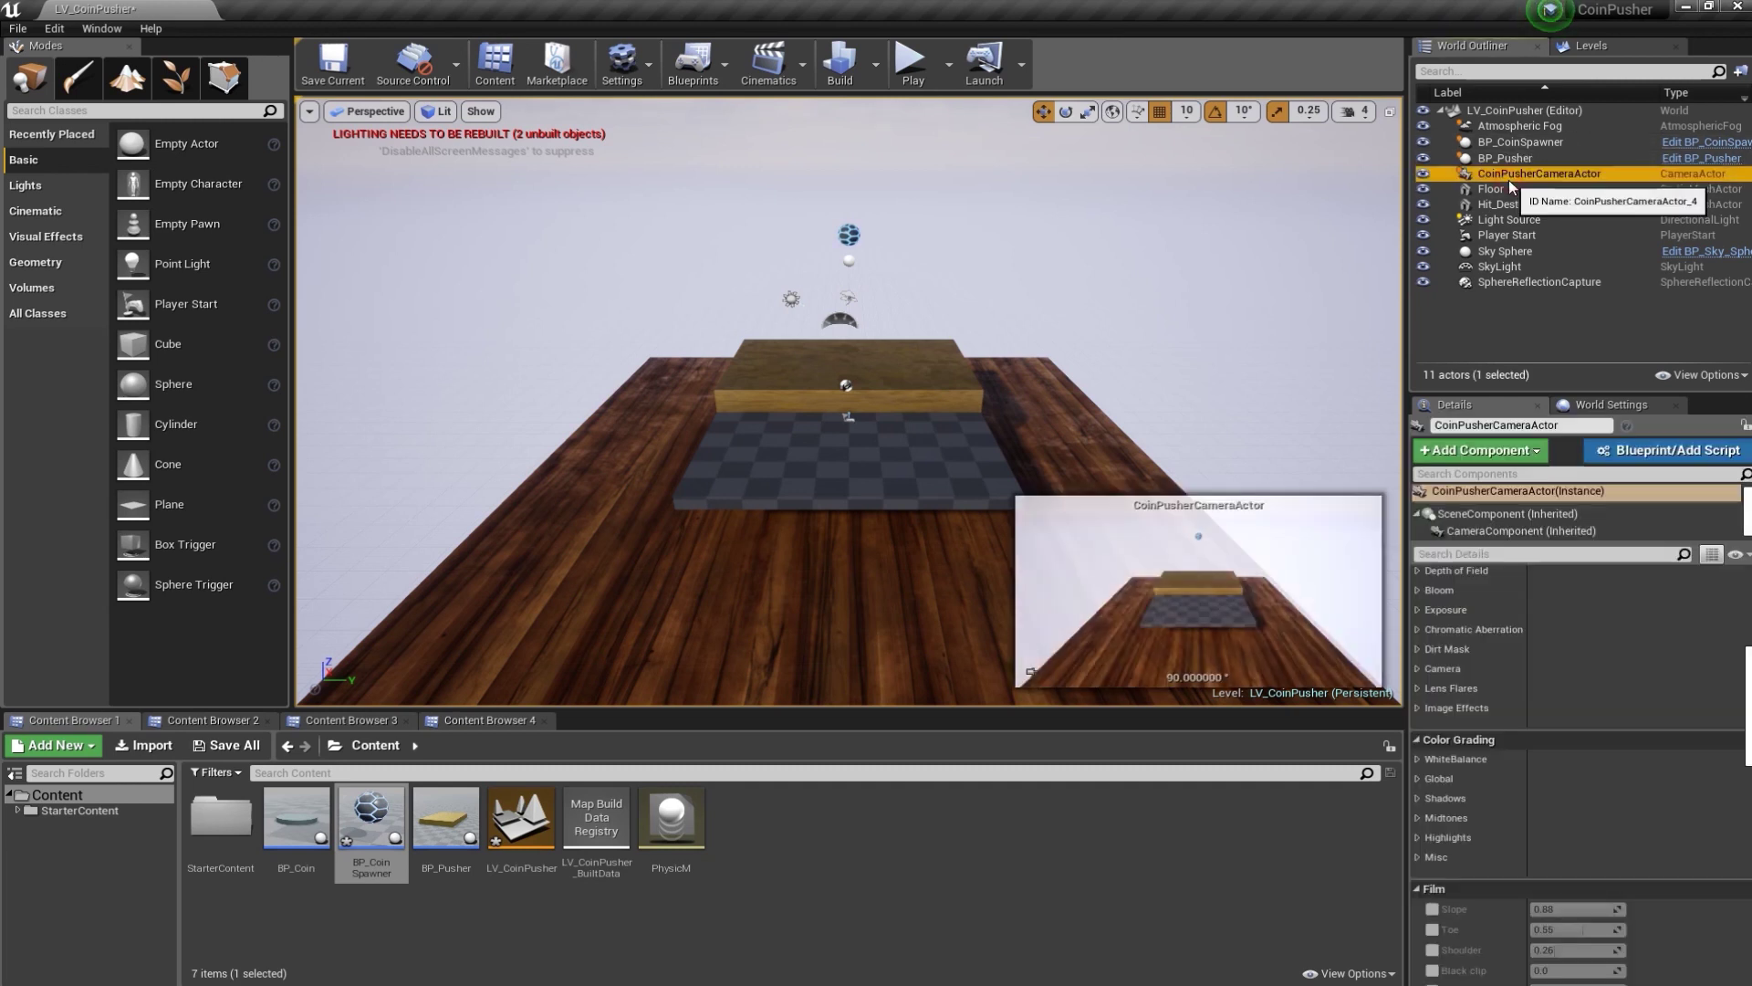
{"action": "scroll", "coordinate": [1749, 621], "scroll_direction": "up", "scroll_amount": 3}
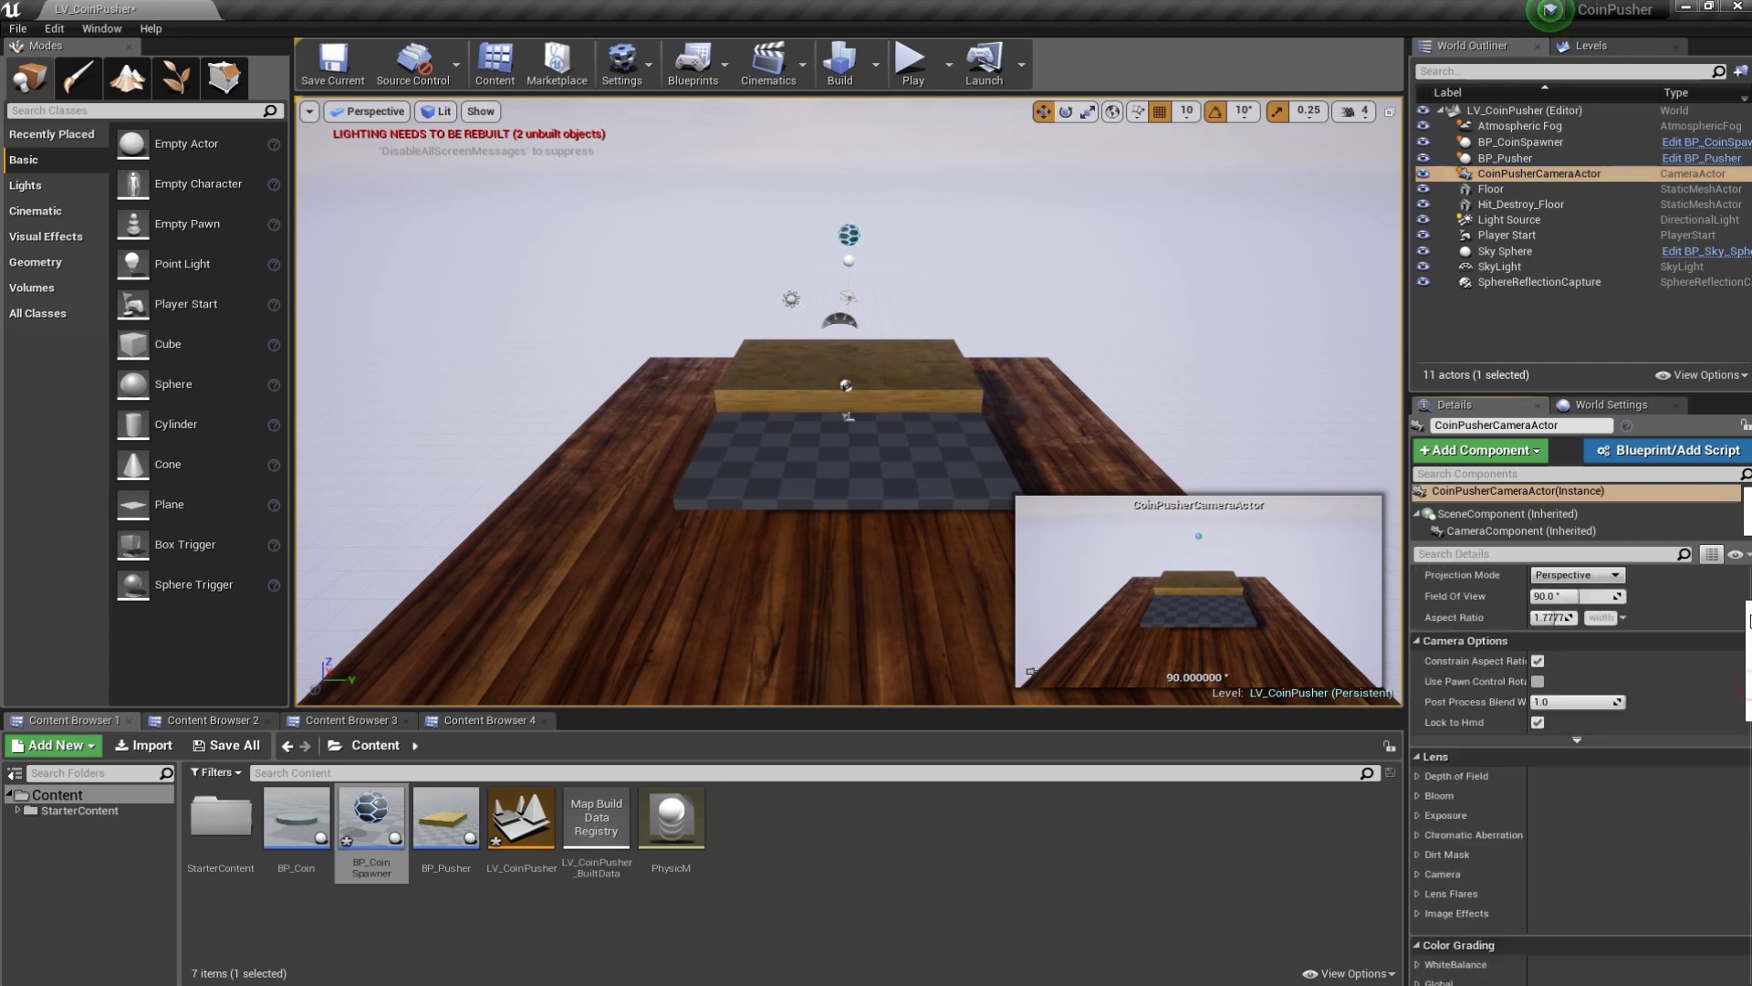
{"action": "scroll", "coordinate": [1749, 621], "scroll_direction": "up", "scroll_amount": 2}
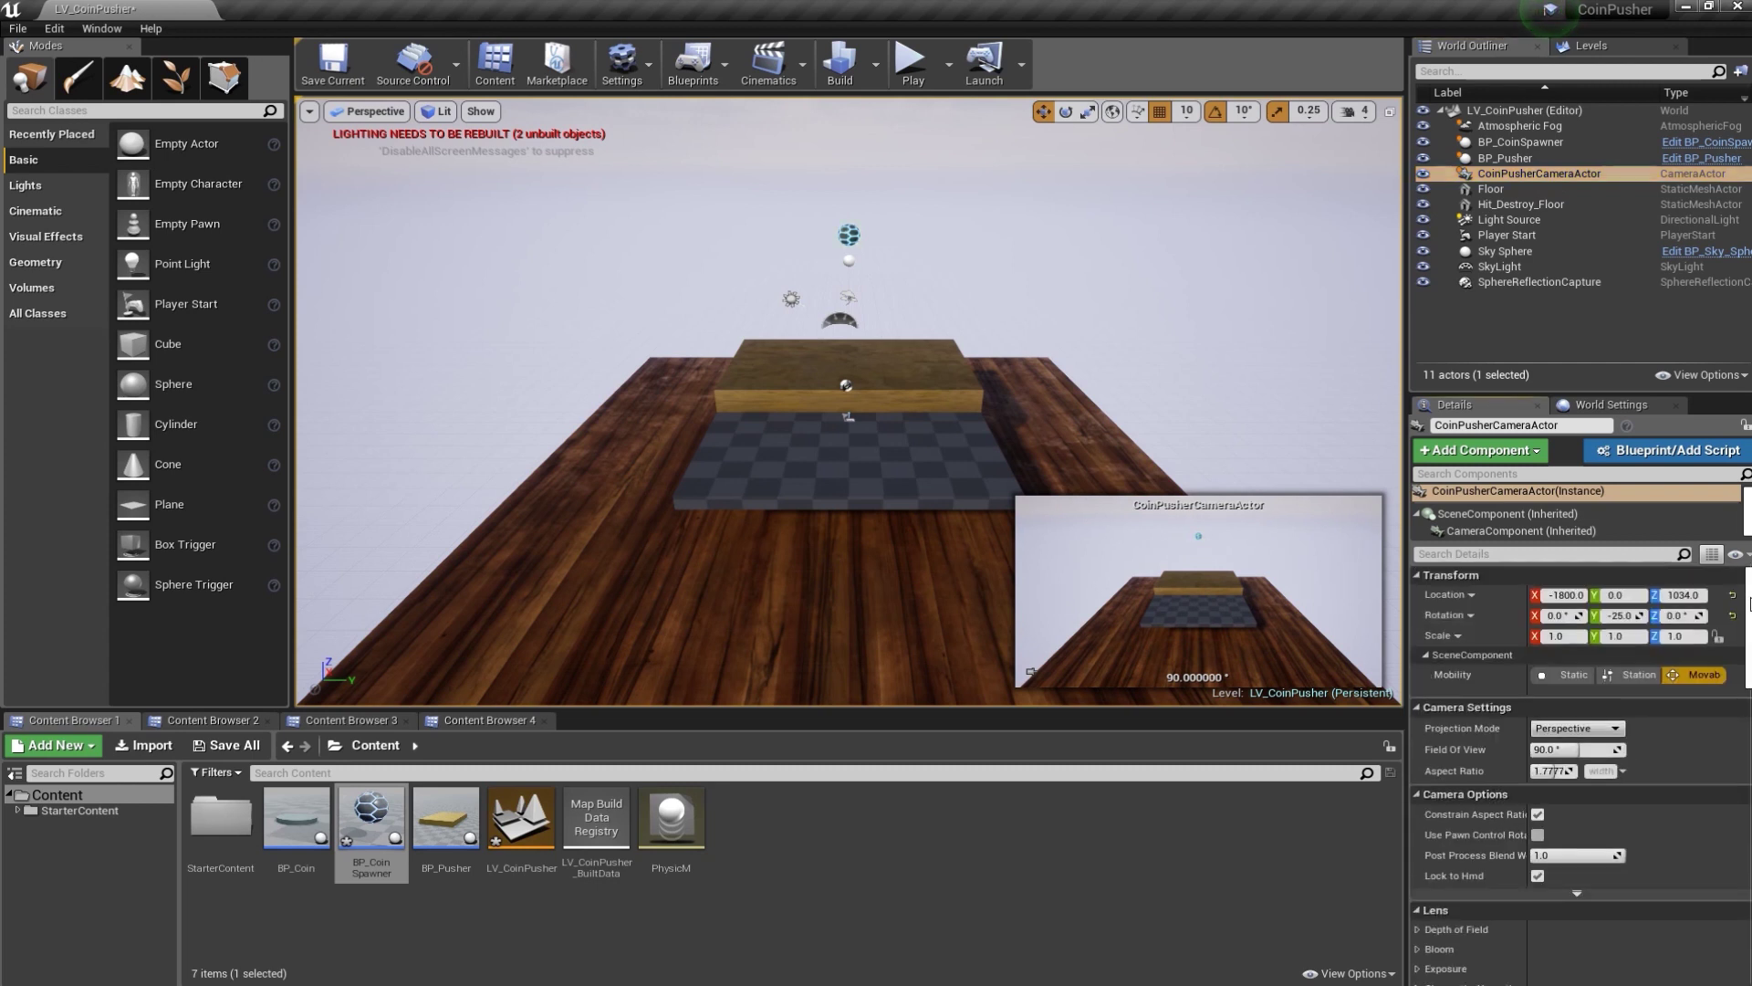
{"action": "left_click", "coordinate": [1563, 746]}
{"action": "type", "text": "4"}
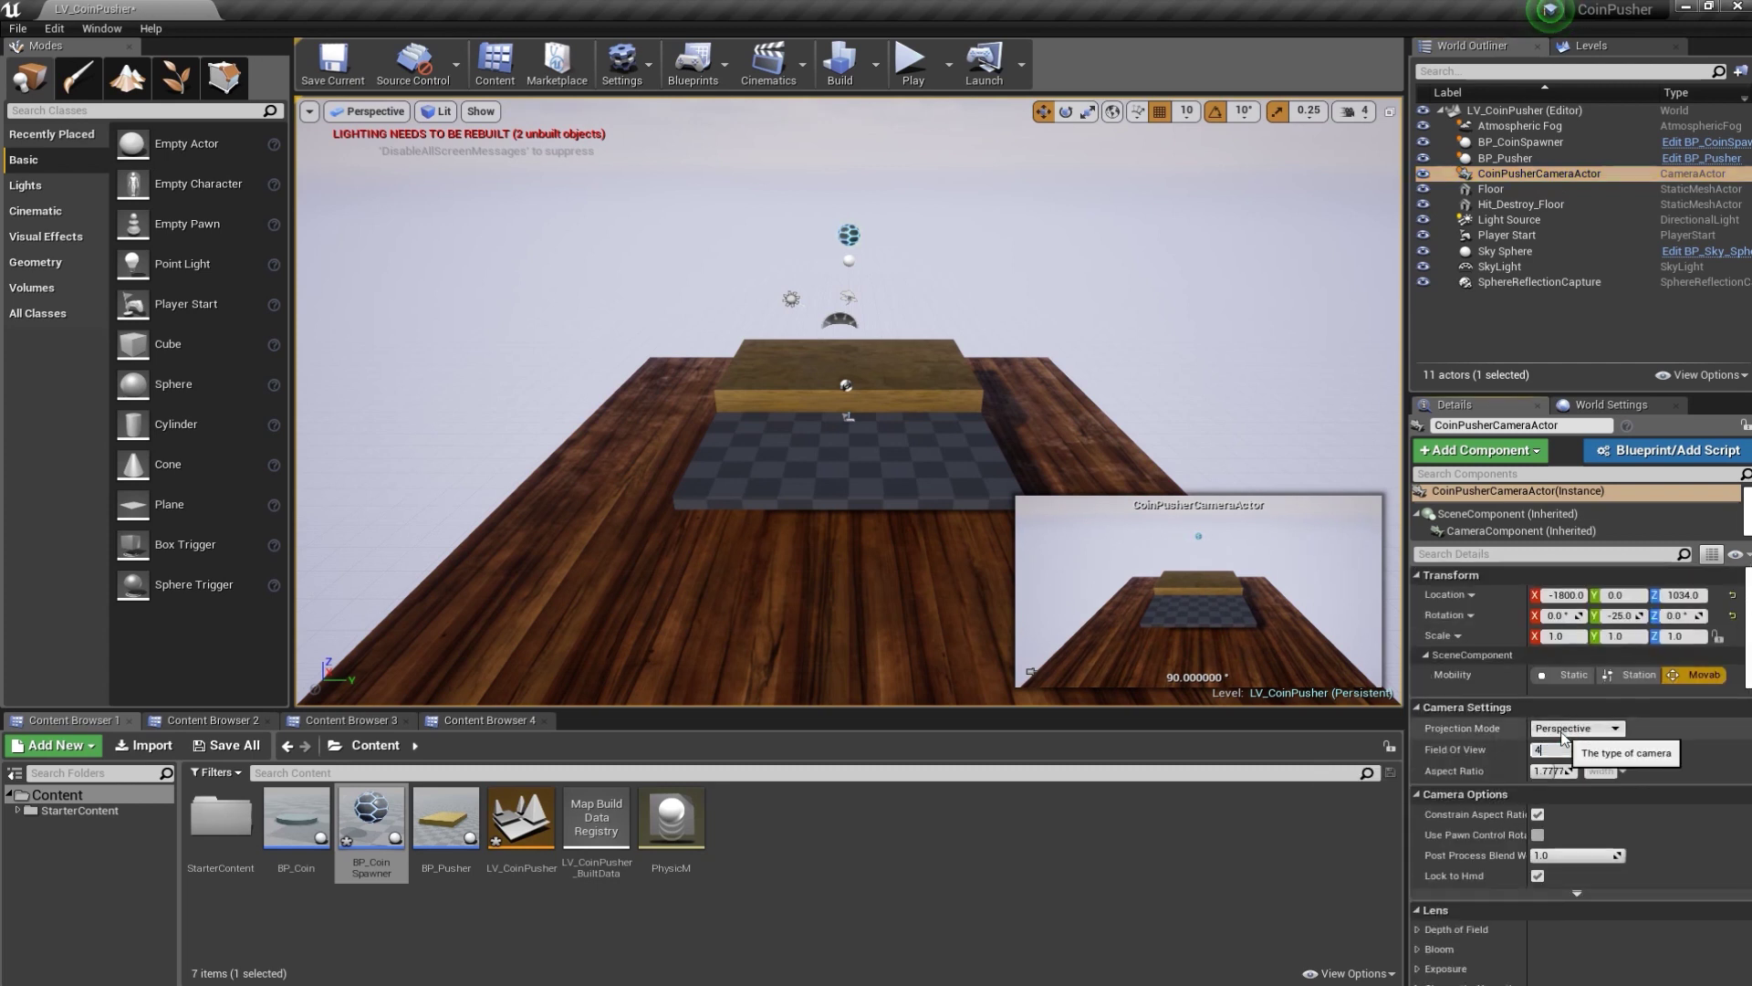
{"action": "type", "text": "5"}
{"action": "key", "text": "Return"}
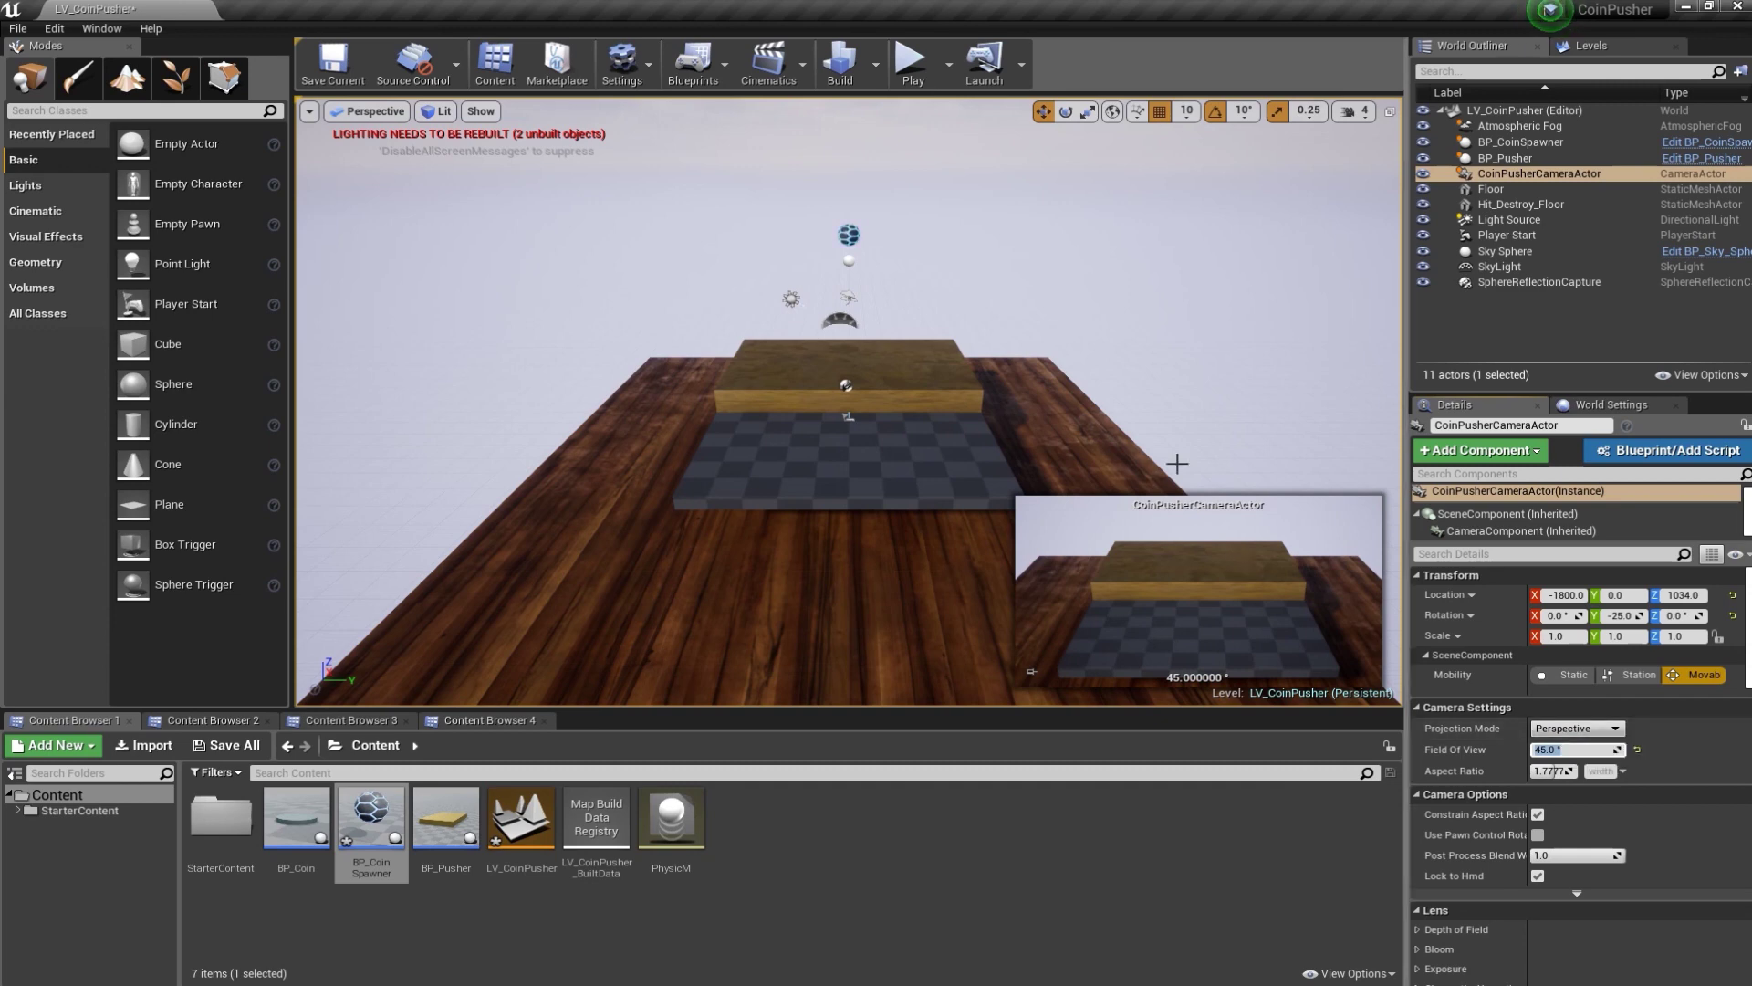
{"action": "left_click", "coordinate": [910, 61]}
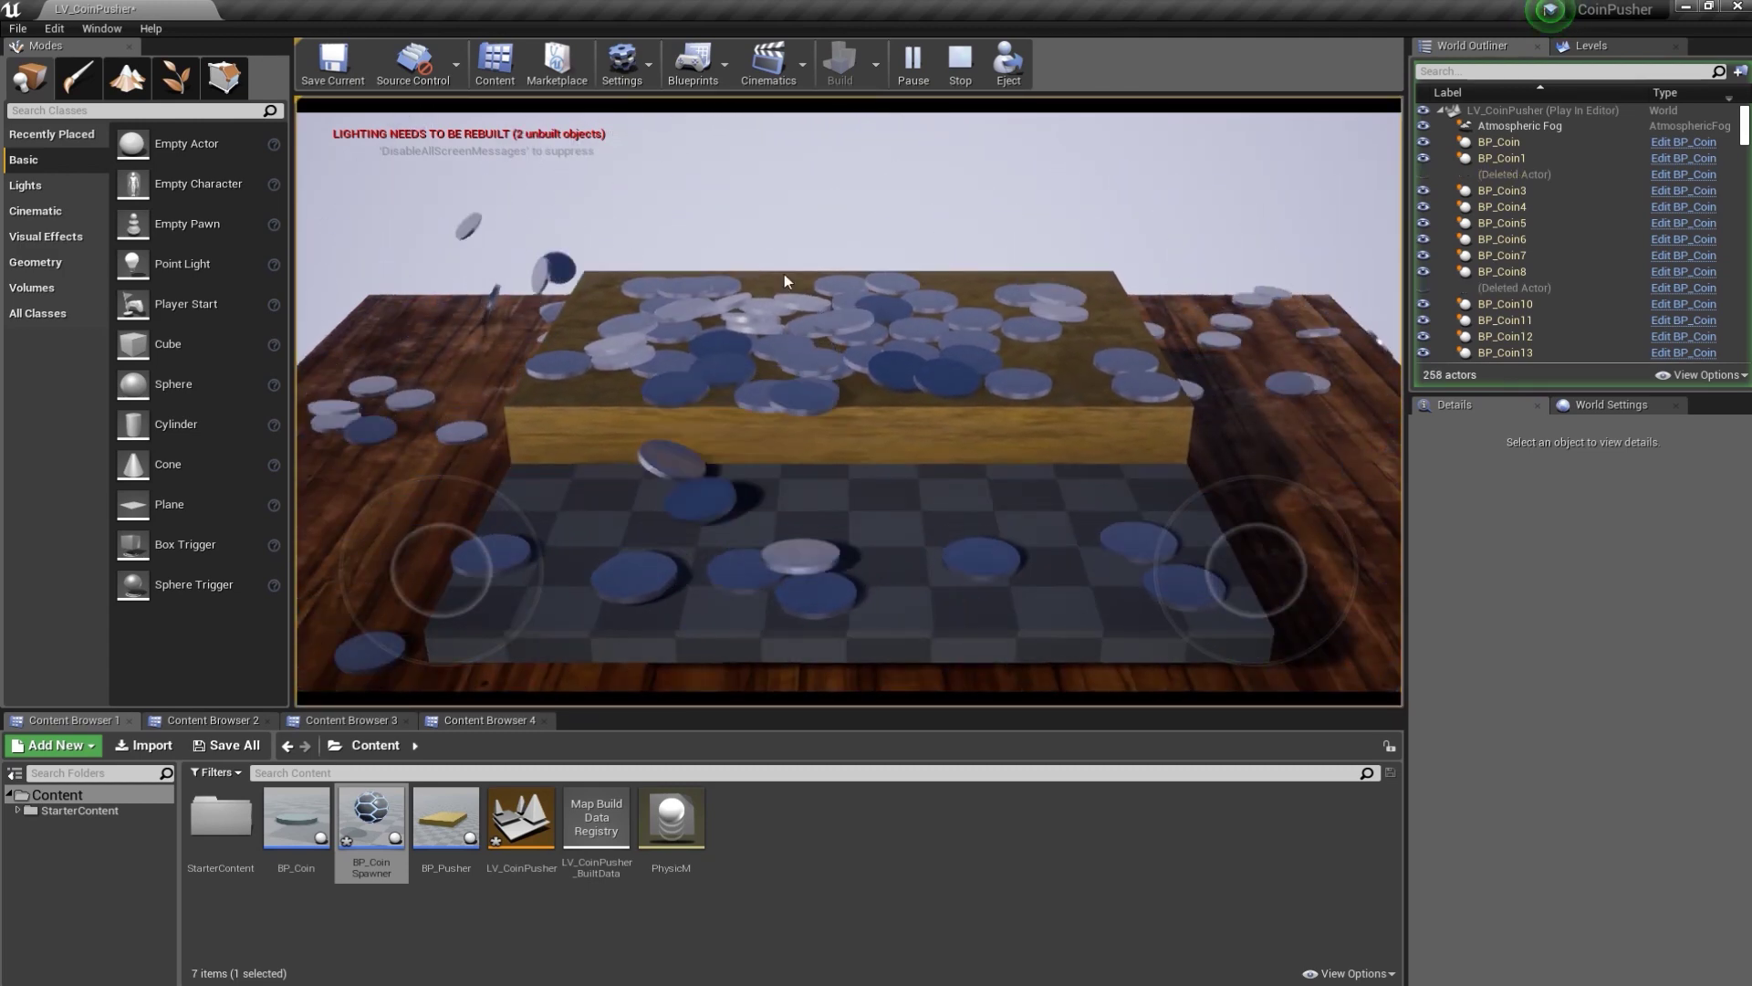
{"action": "key", "text": "Escape"}
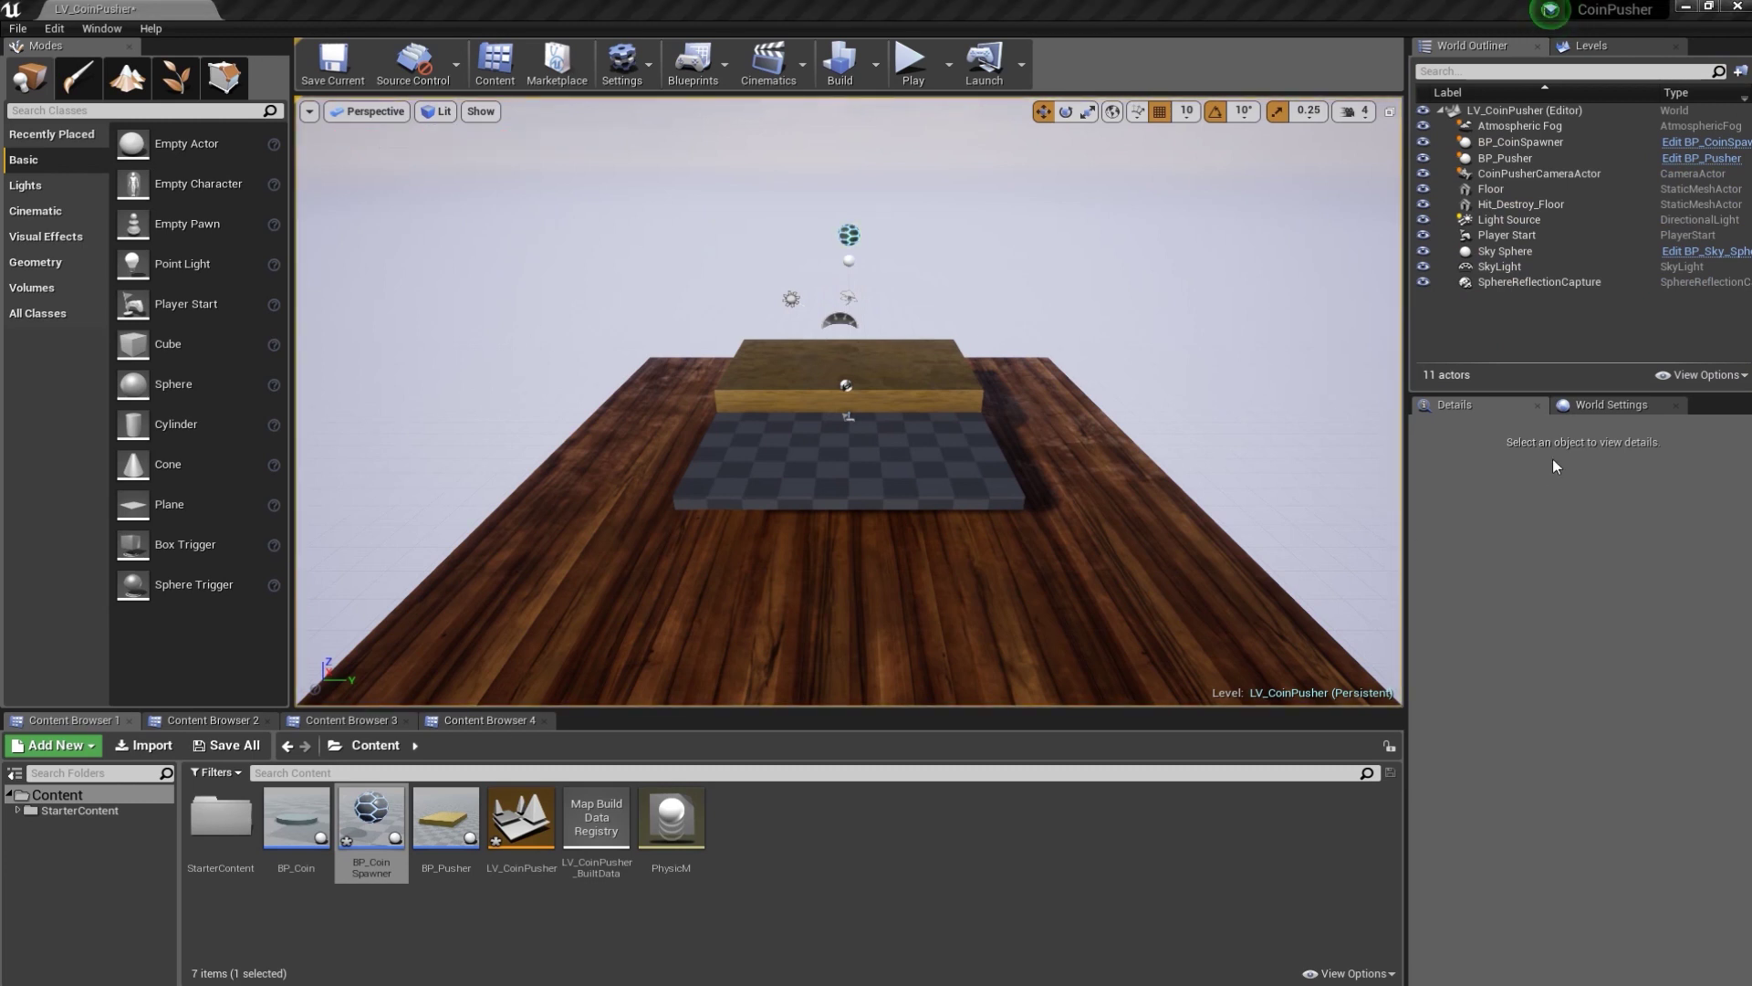
- Set the camera's Field Of View to 60 and test-play the level
{"action": "left_click", "coordinate": [1520, 173]}
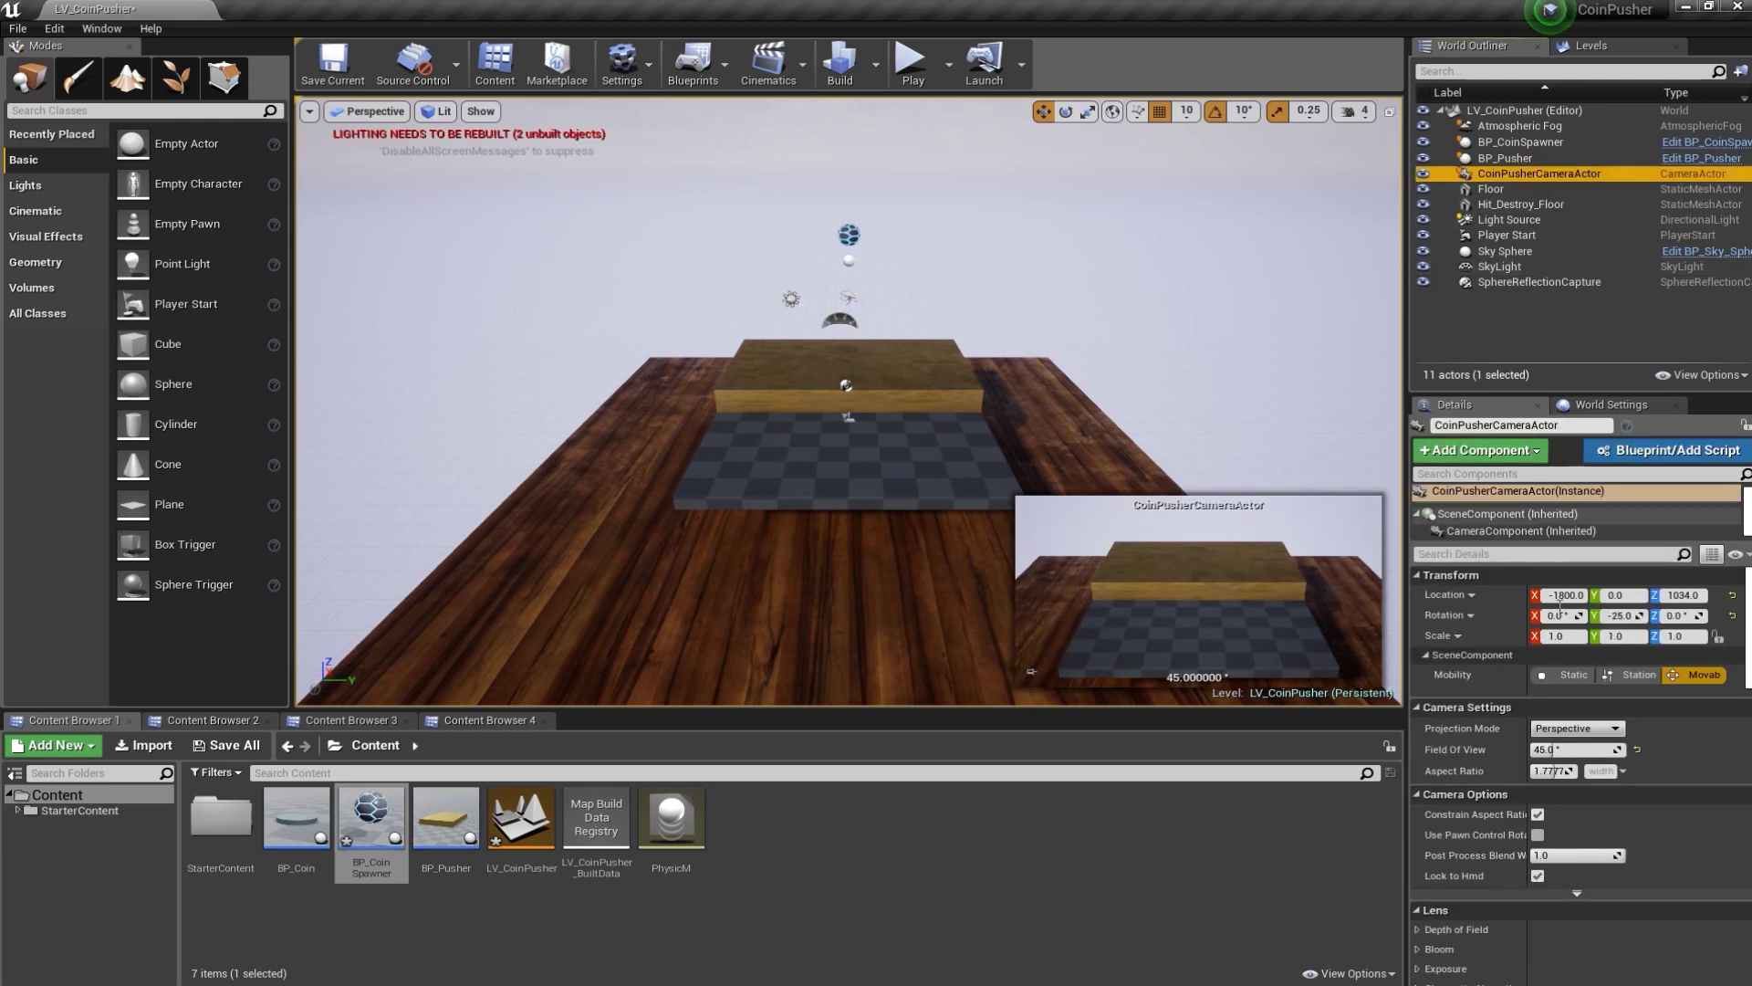
{"action": "left_click", "coordinate": [1558, 748]}
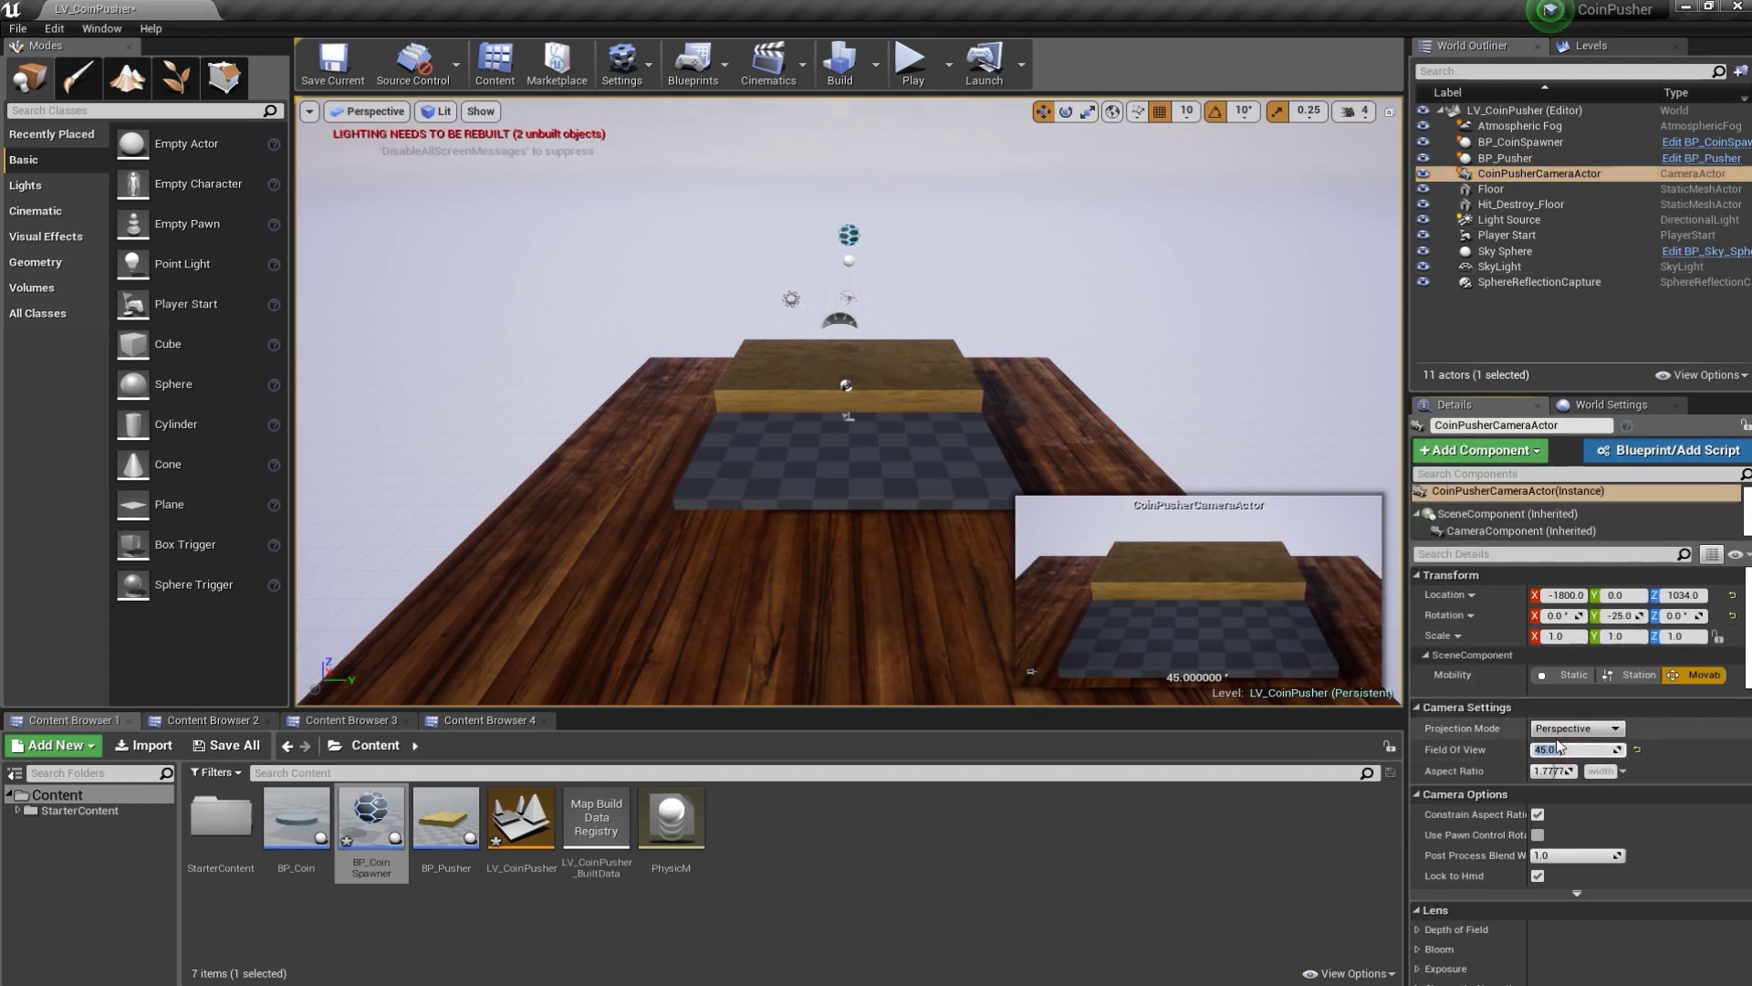
{"action": "type", "text": "60"}
{"action": "key", "text": "Return"}
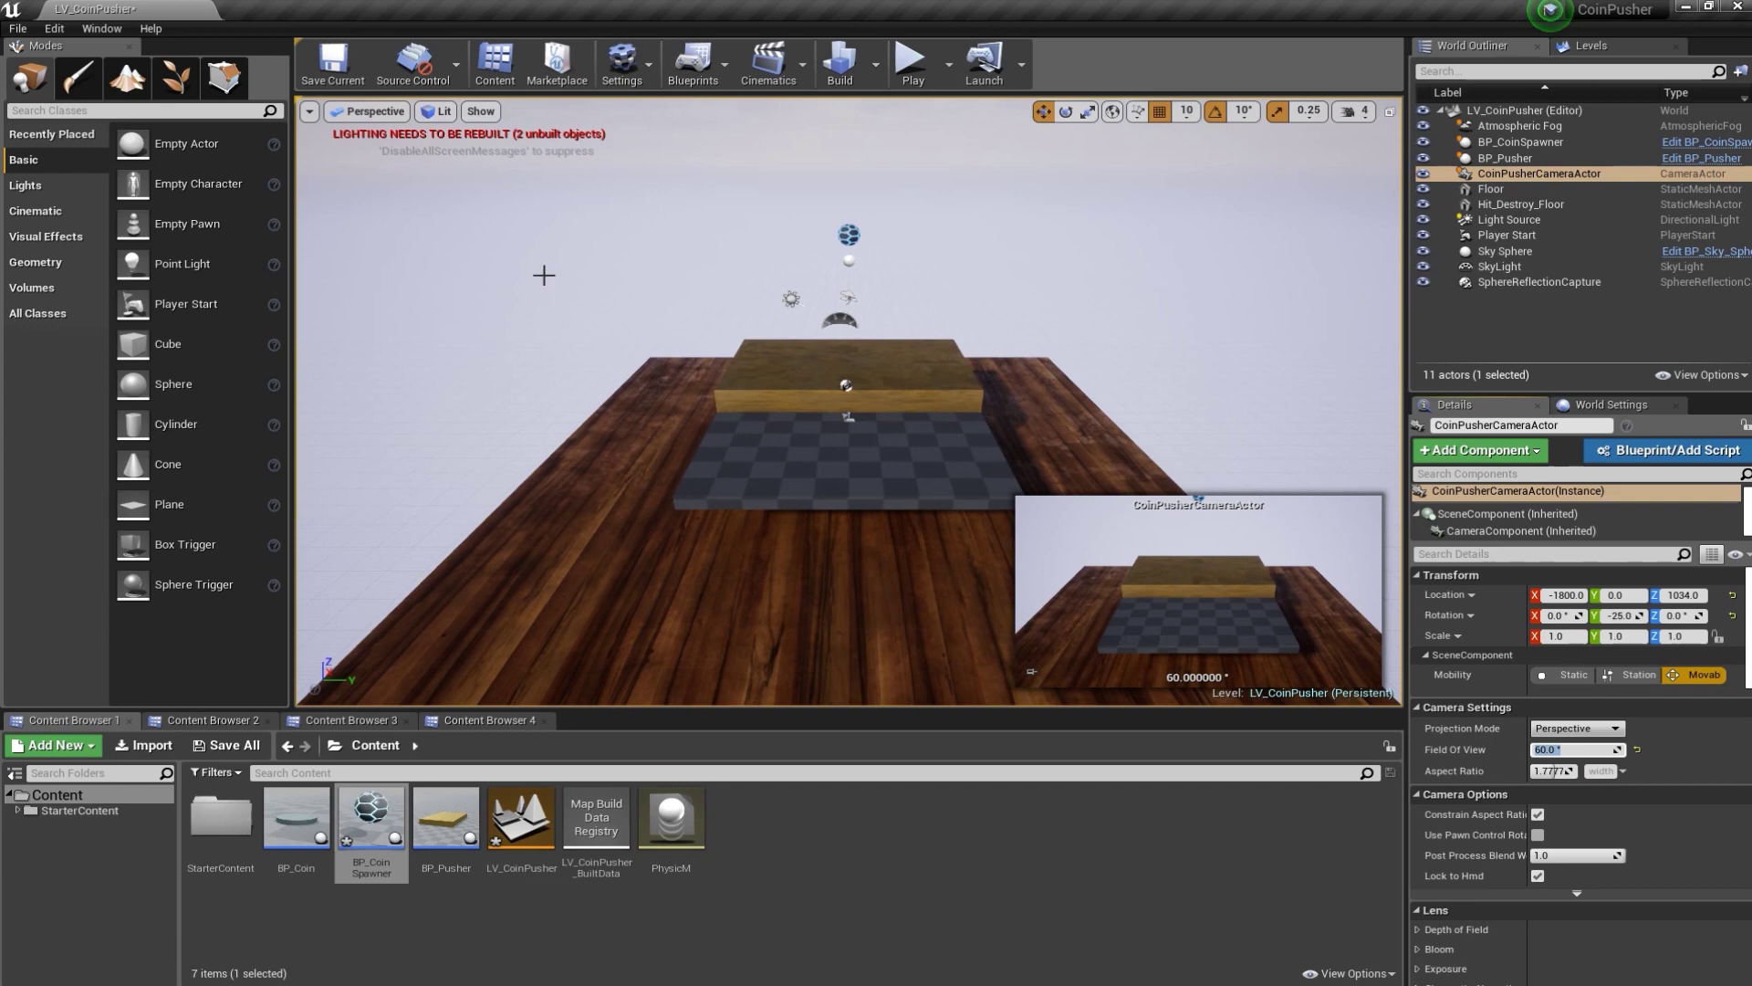
{"action": "left_click", "coordinate": [910, 73]}
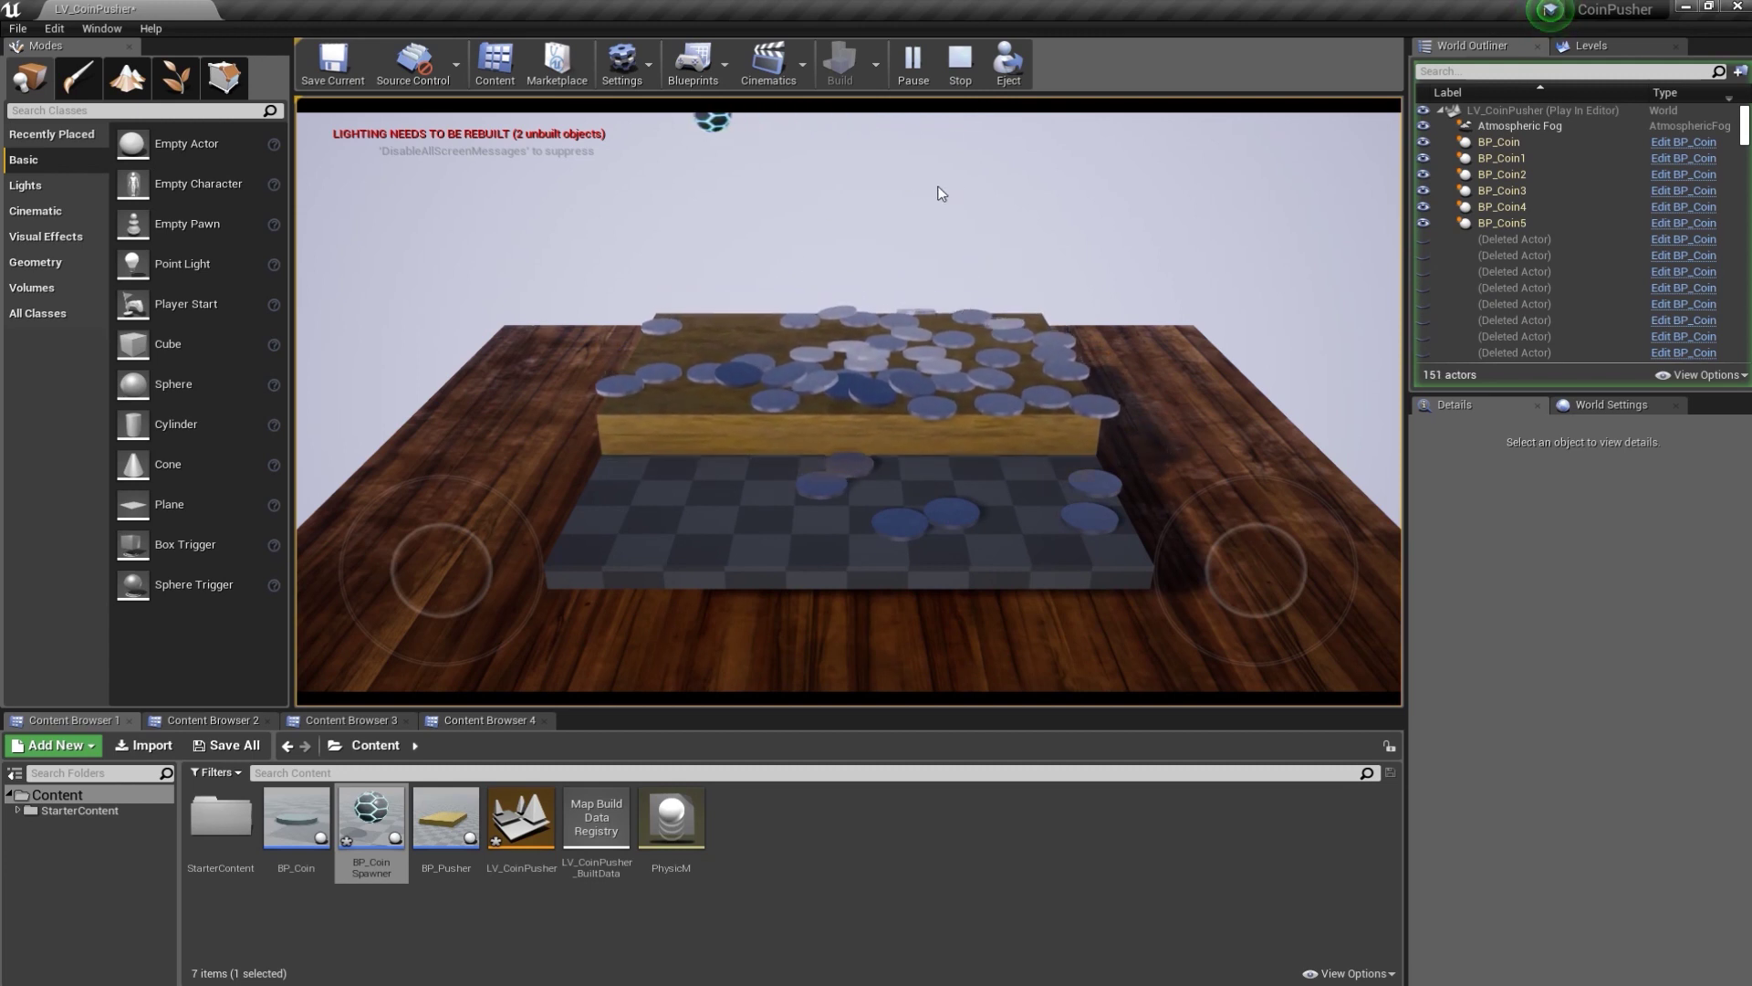
{"action": "key", "text": "Escape"}
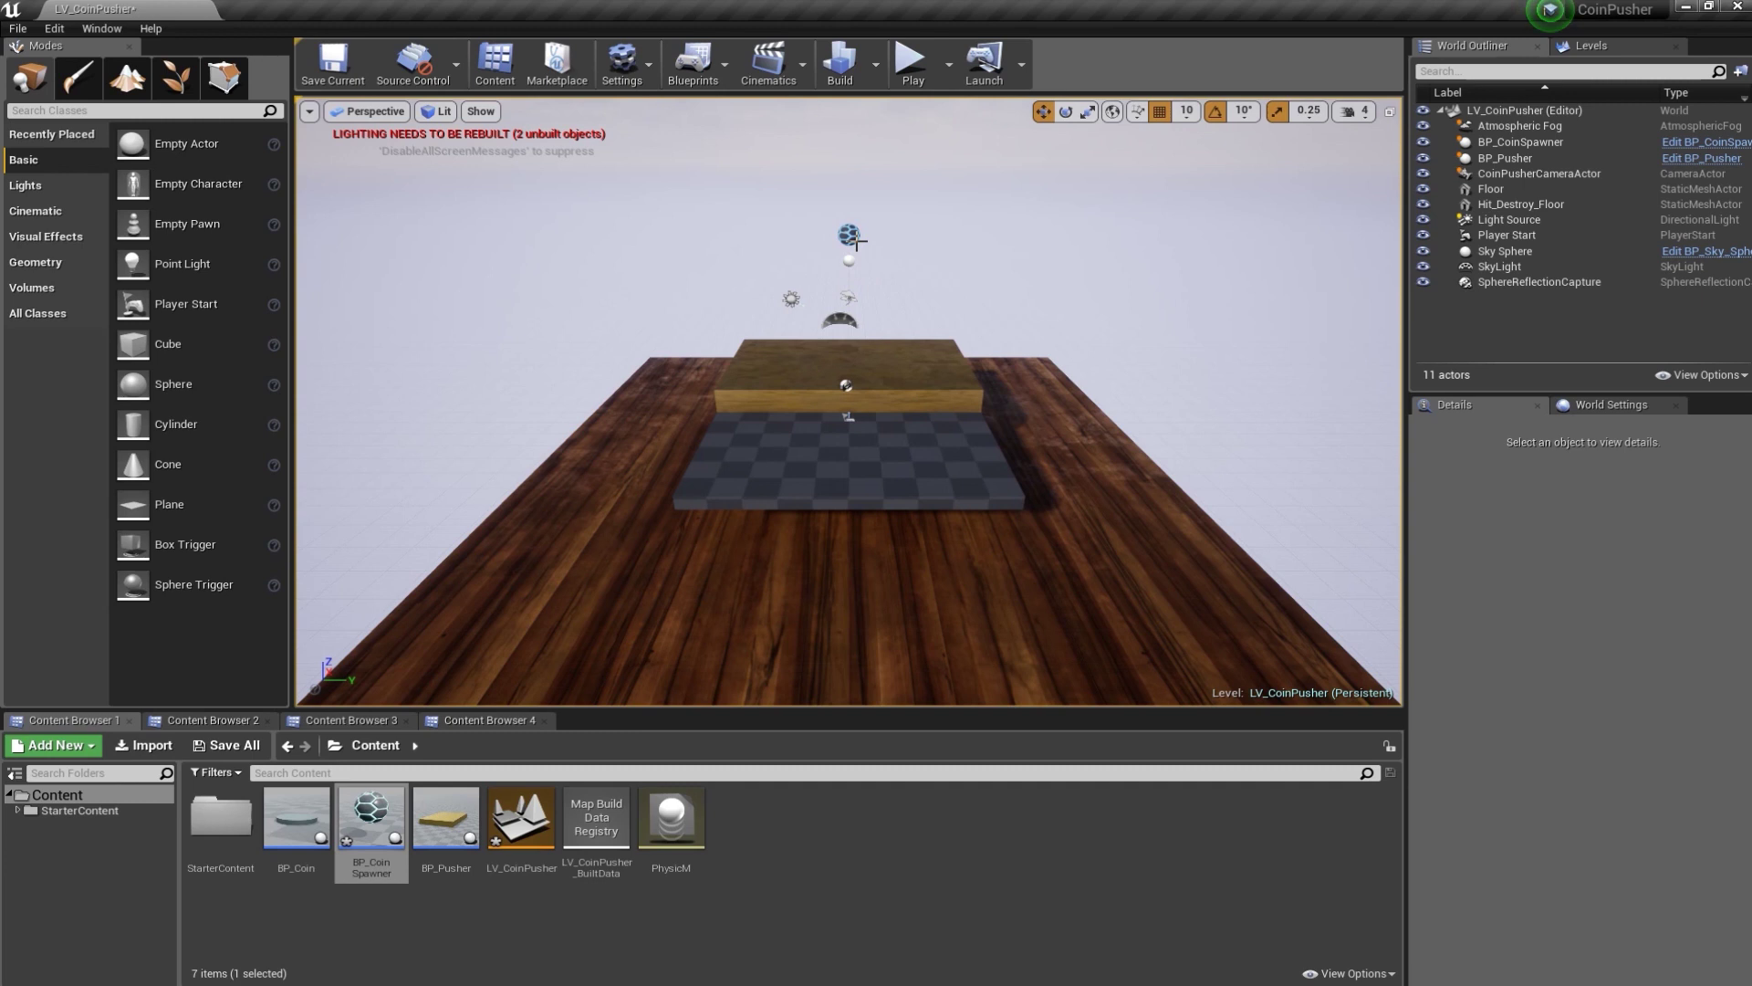
- Change the camera's Field Of View to 55 and test-play again
{"action": "left_click", "coordinate": [1539, 173]}
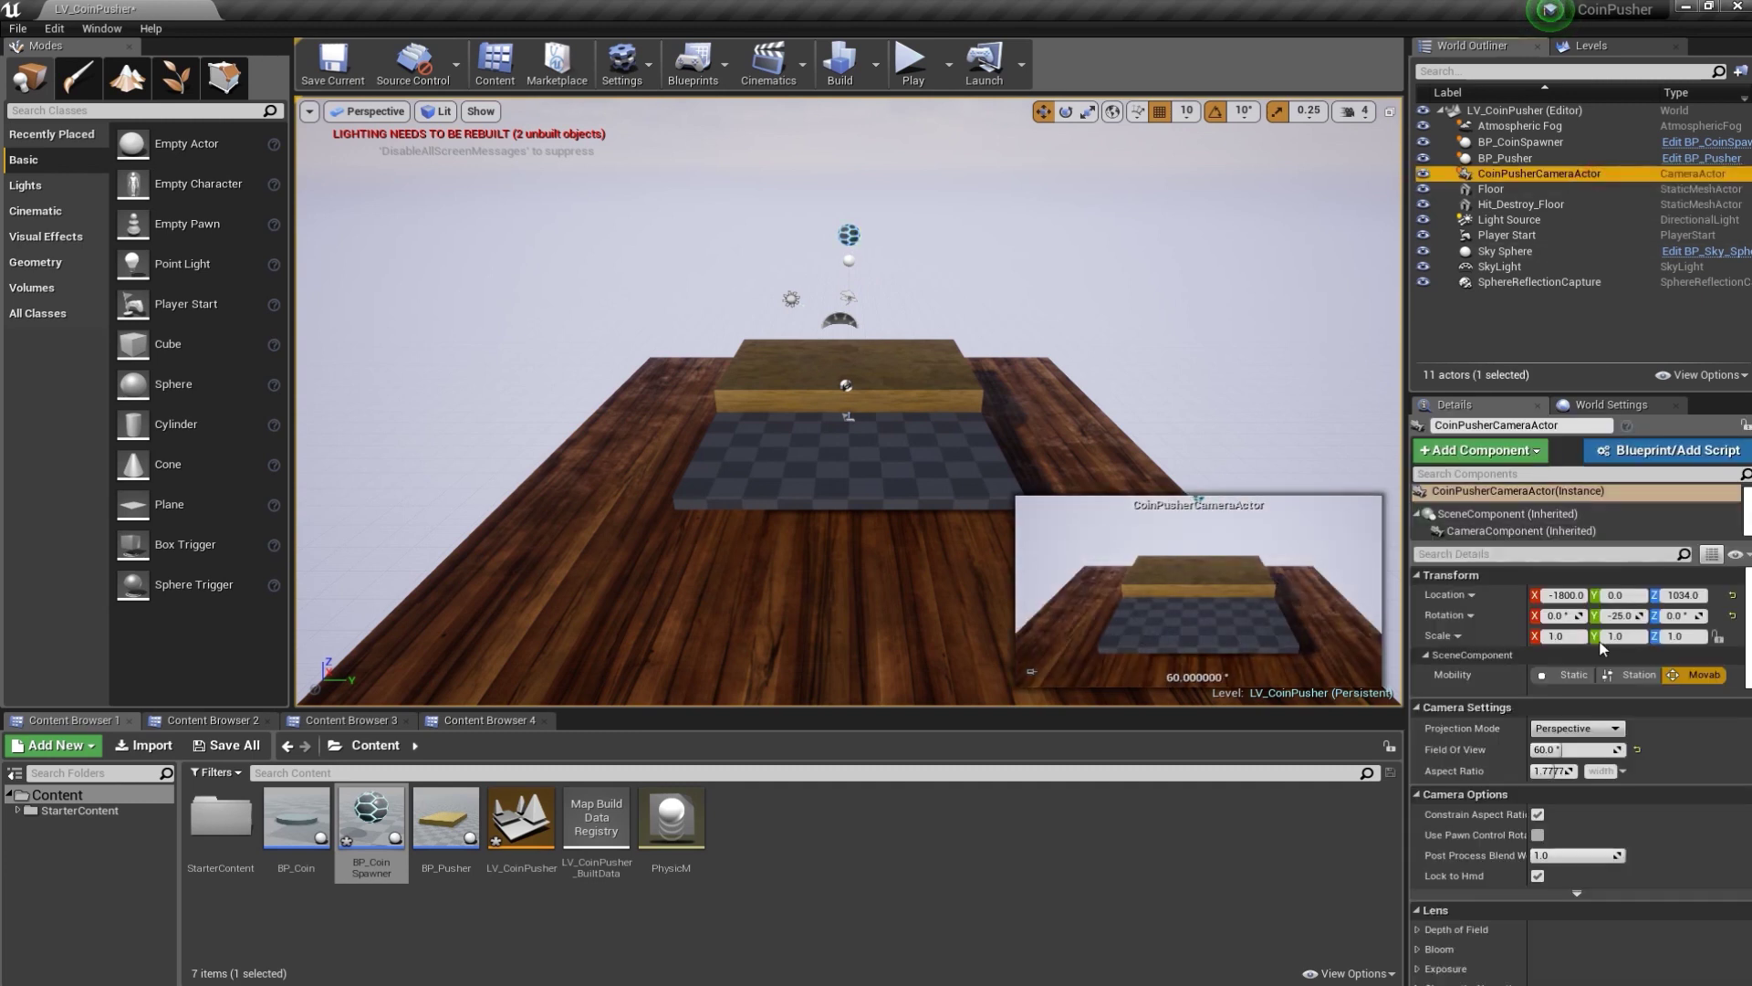
{"action": "left_click", "coordinate": [1562, 750]}
{"action": "type", "text": "55"}
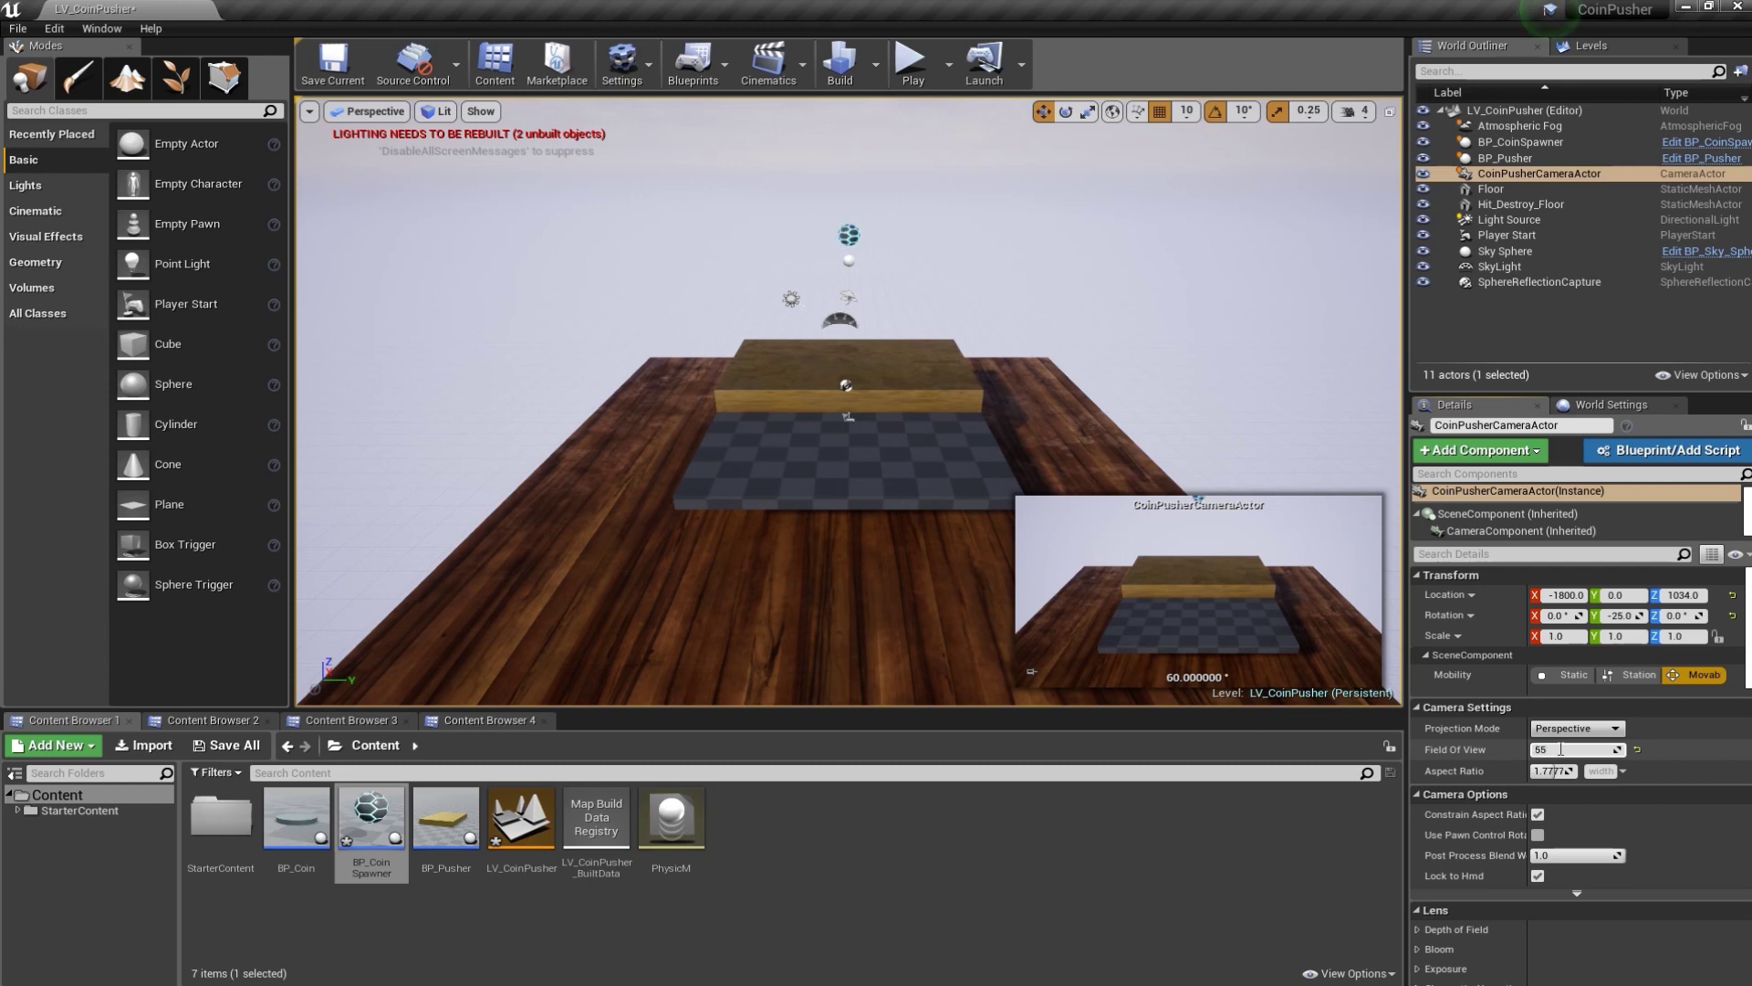
{"action": "key", "text": "Return"}
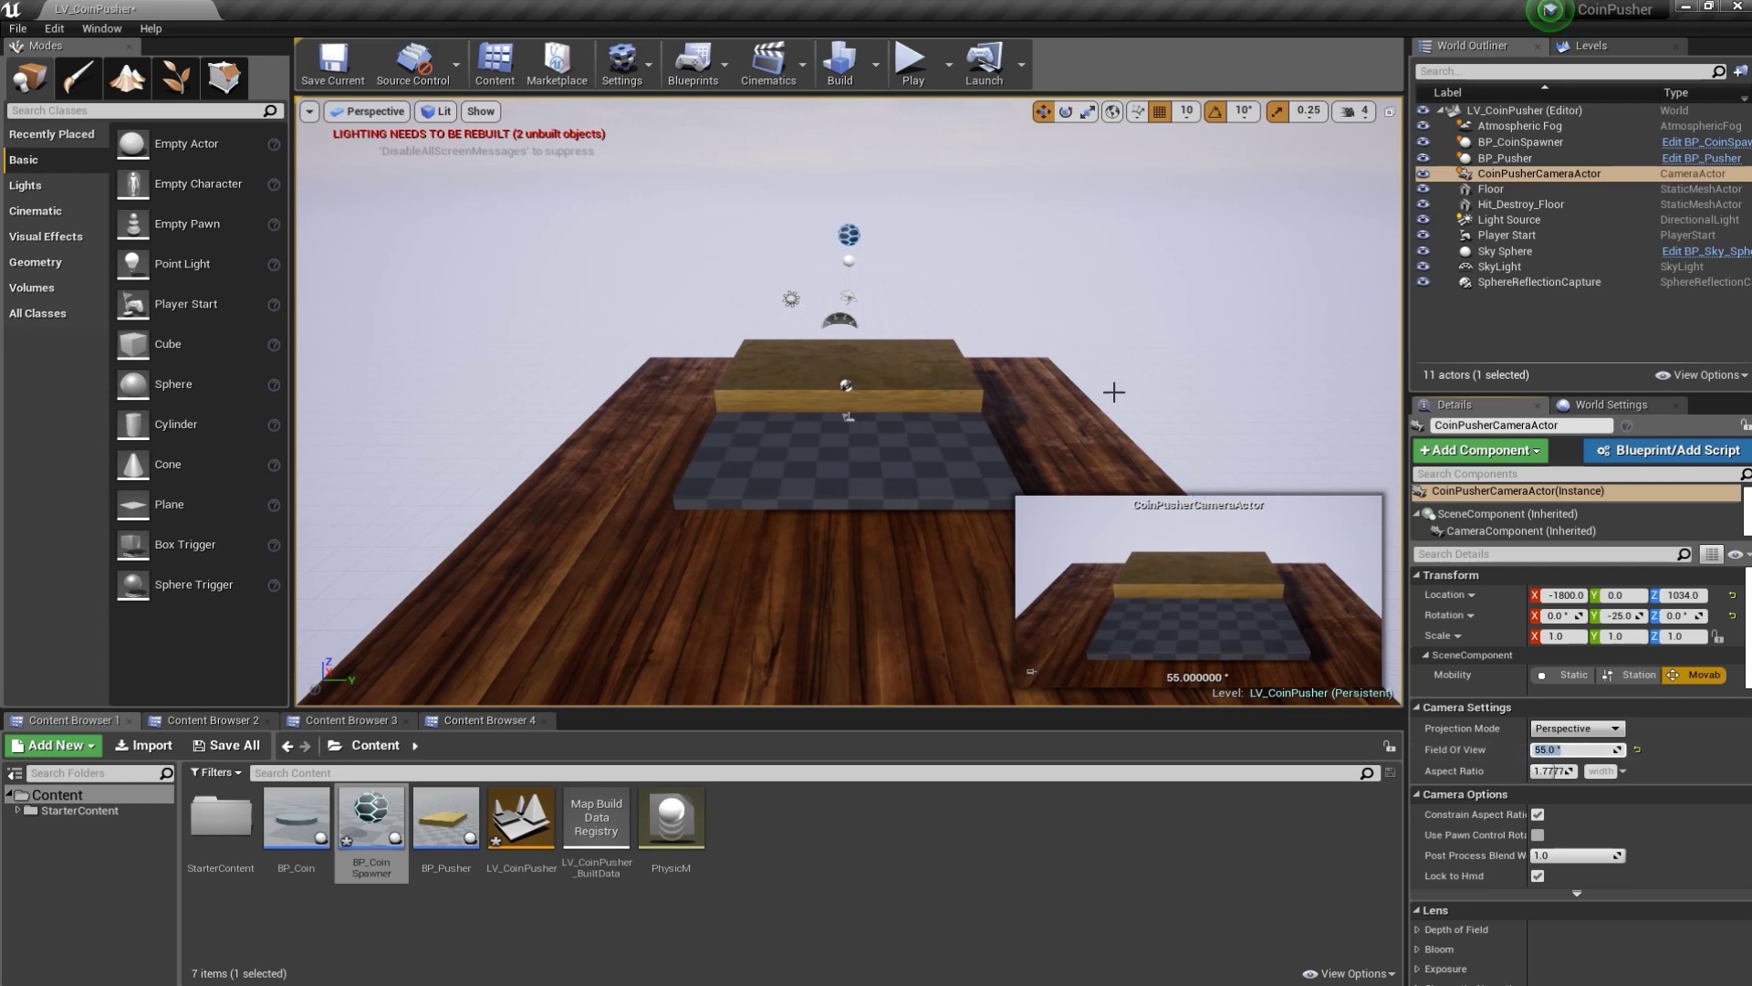
{"action": "left_click", "coordinate": [913, 62]}
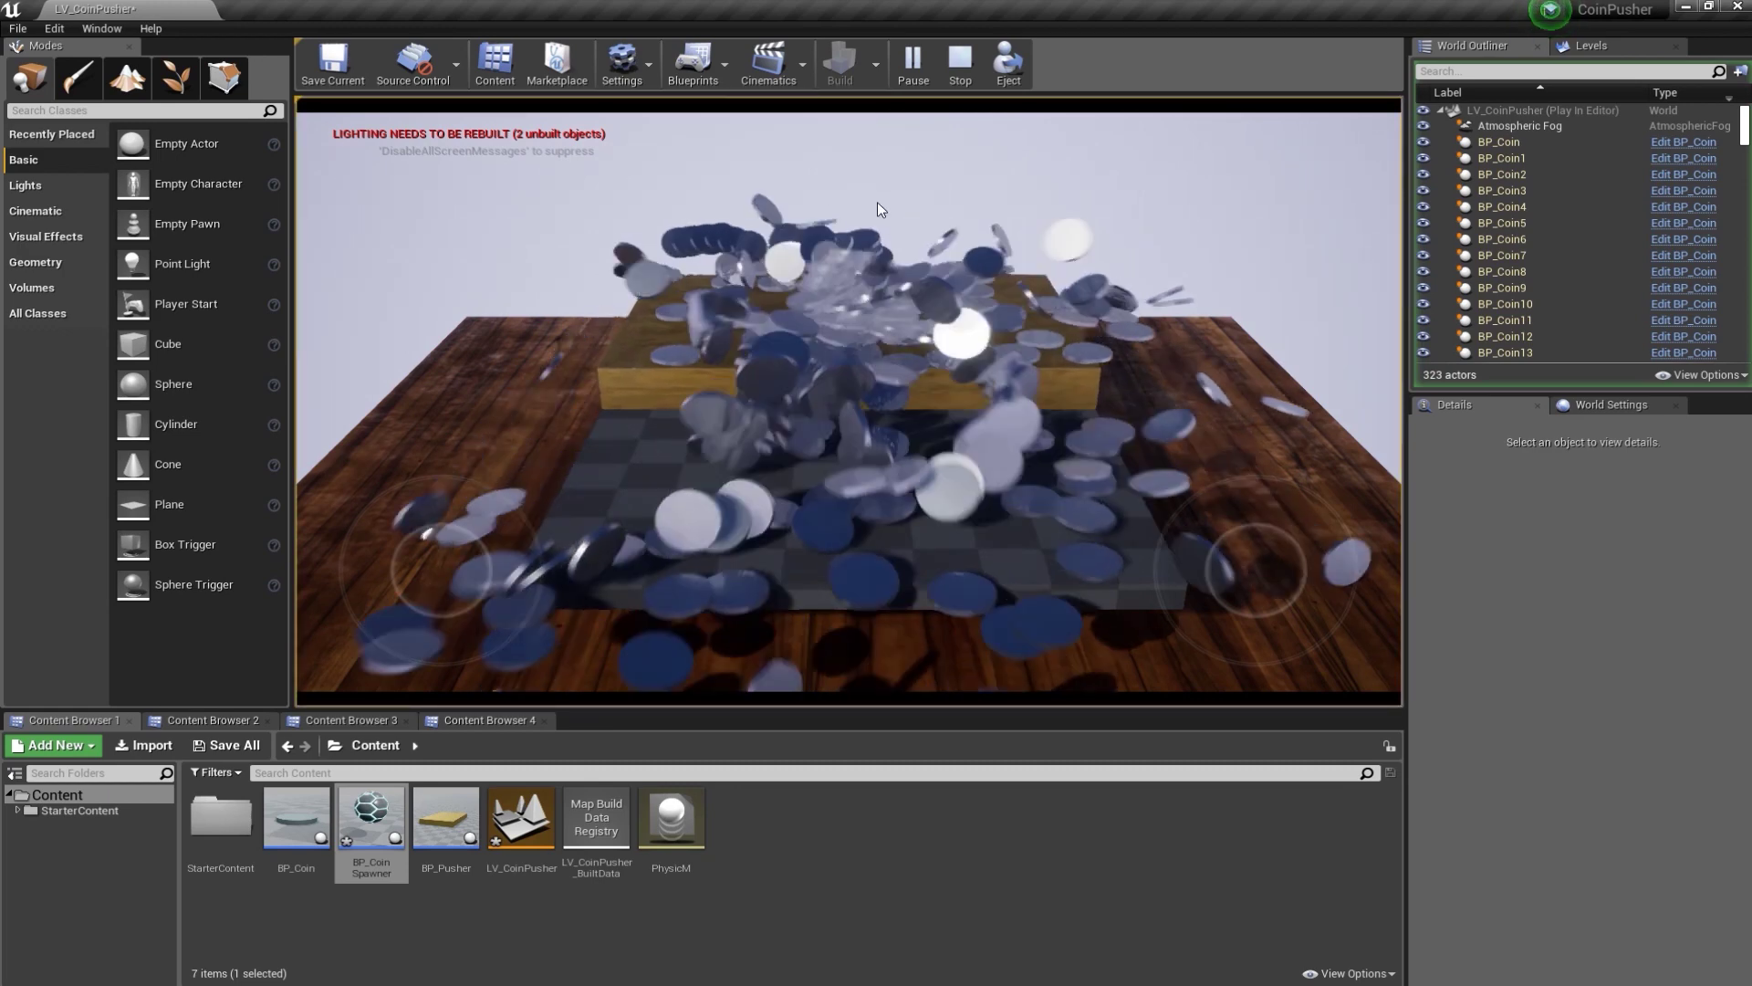
{"action": "left_click", "coordinate": [957, 65]}
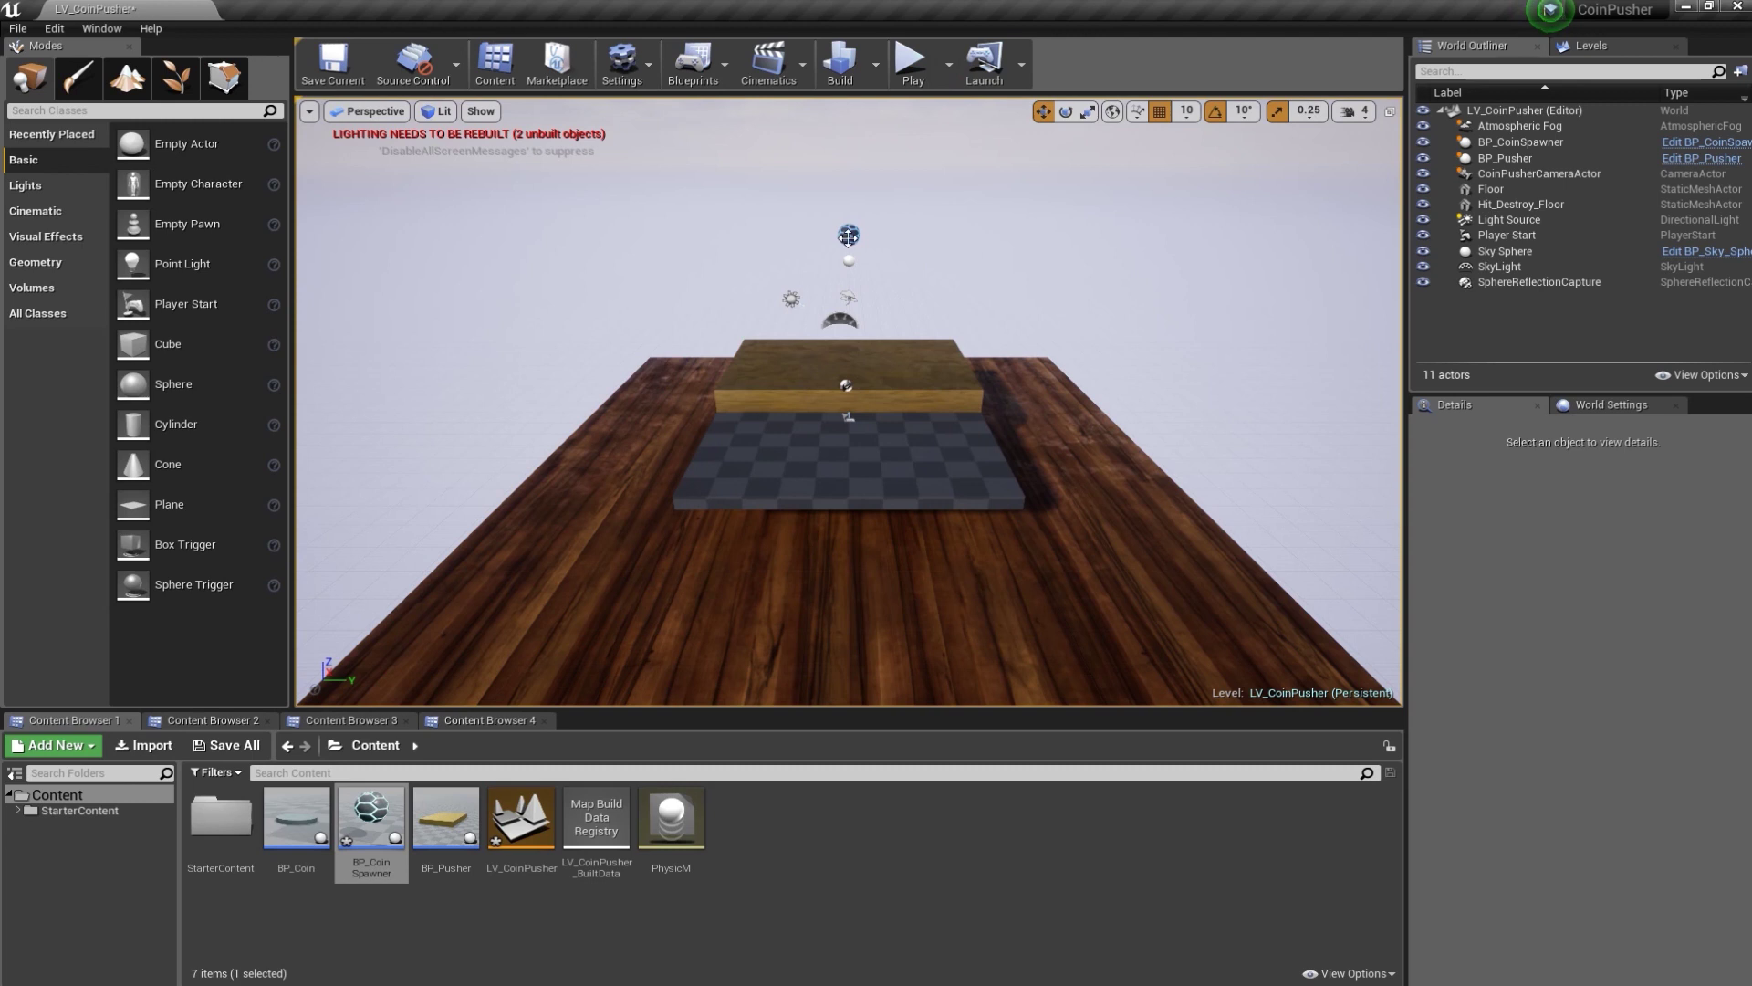
- Set the coin pusher camera's Field Of View to 65
{"action": "left_click", "coordinate": [848, 236]}
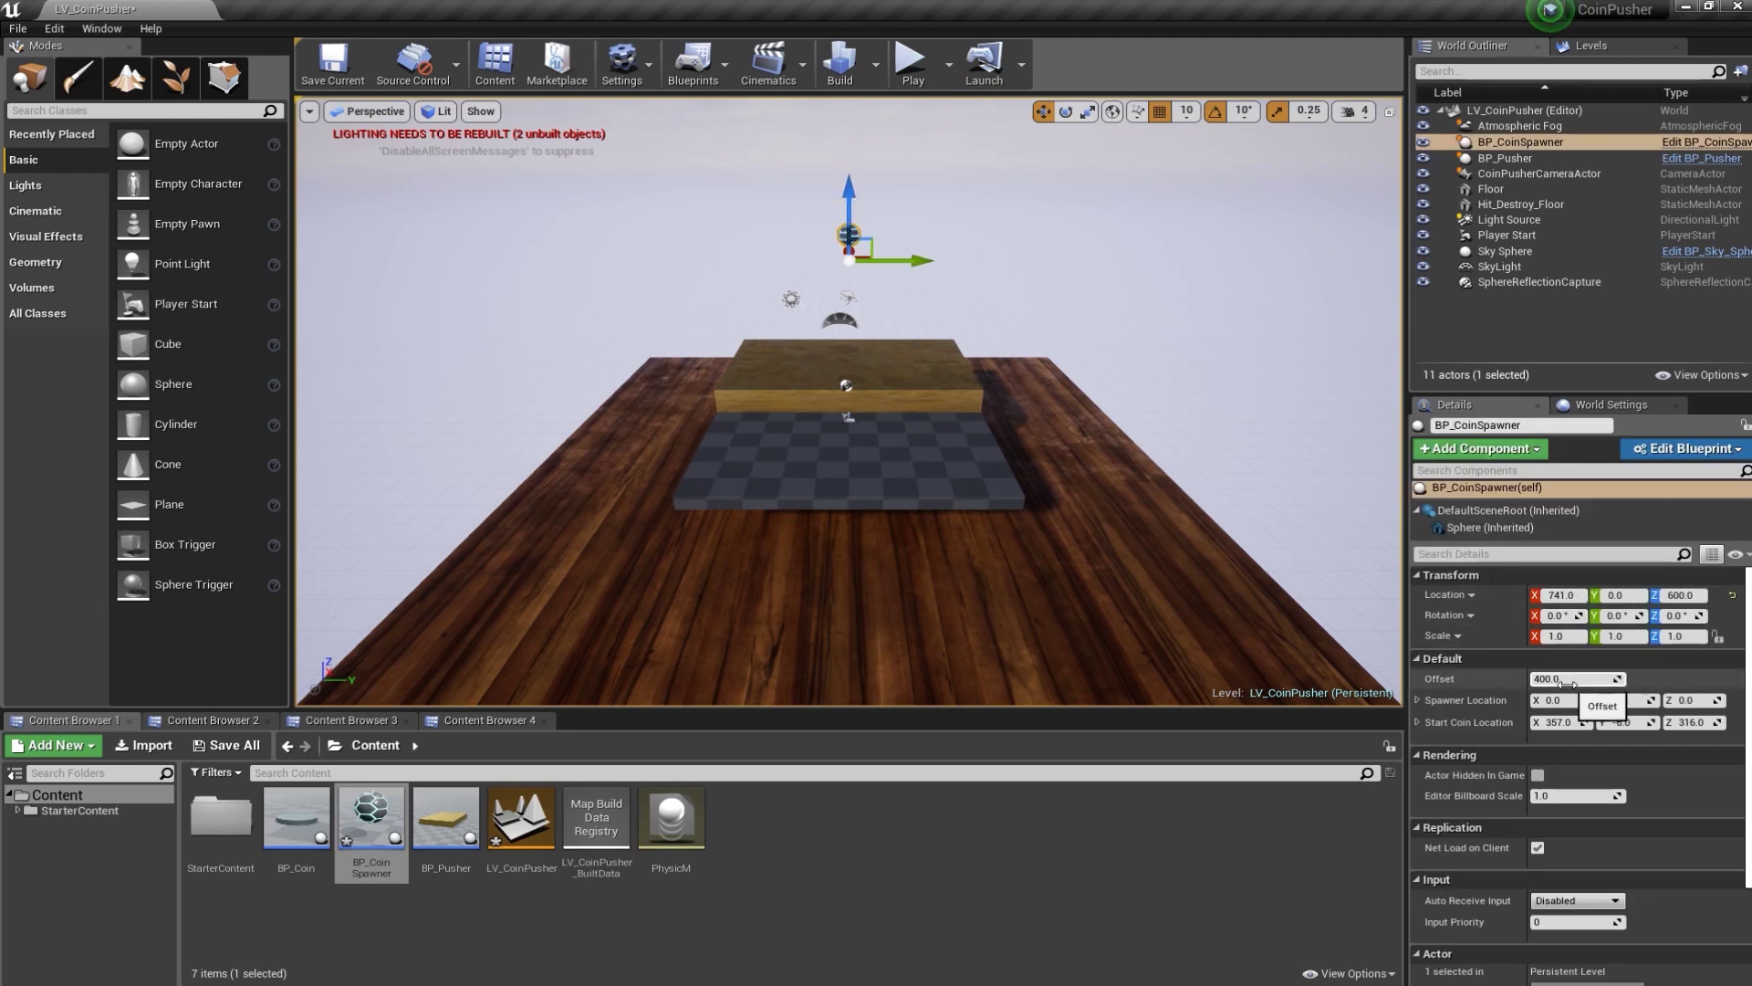
{"action": "left_click", "coordinate": [1513, 176]}
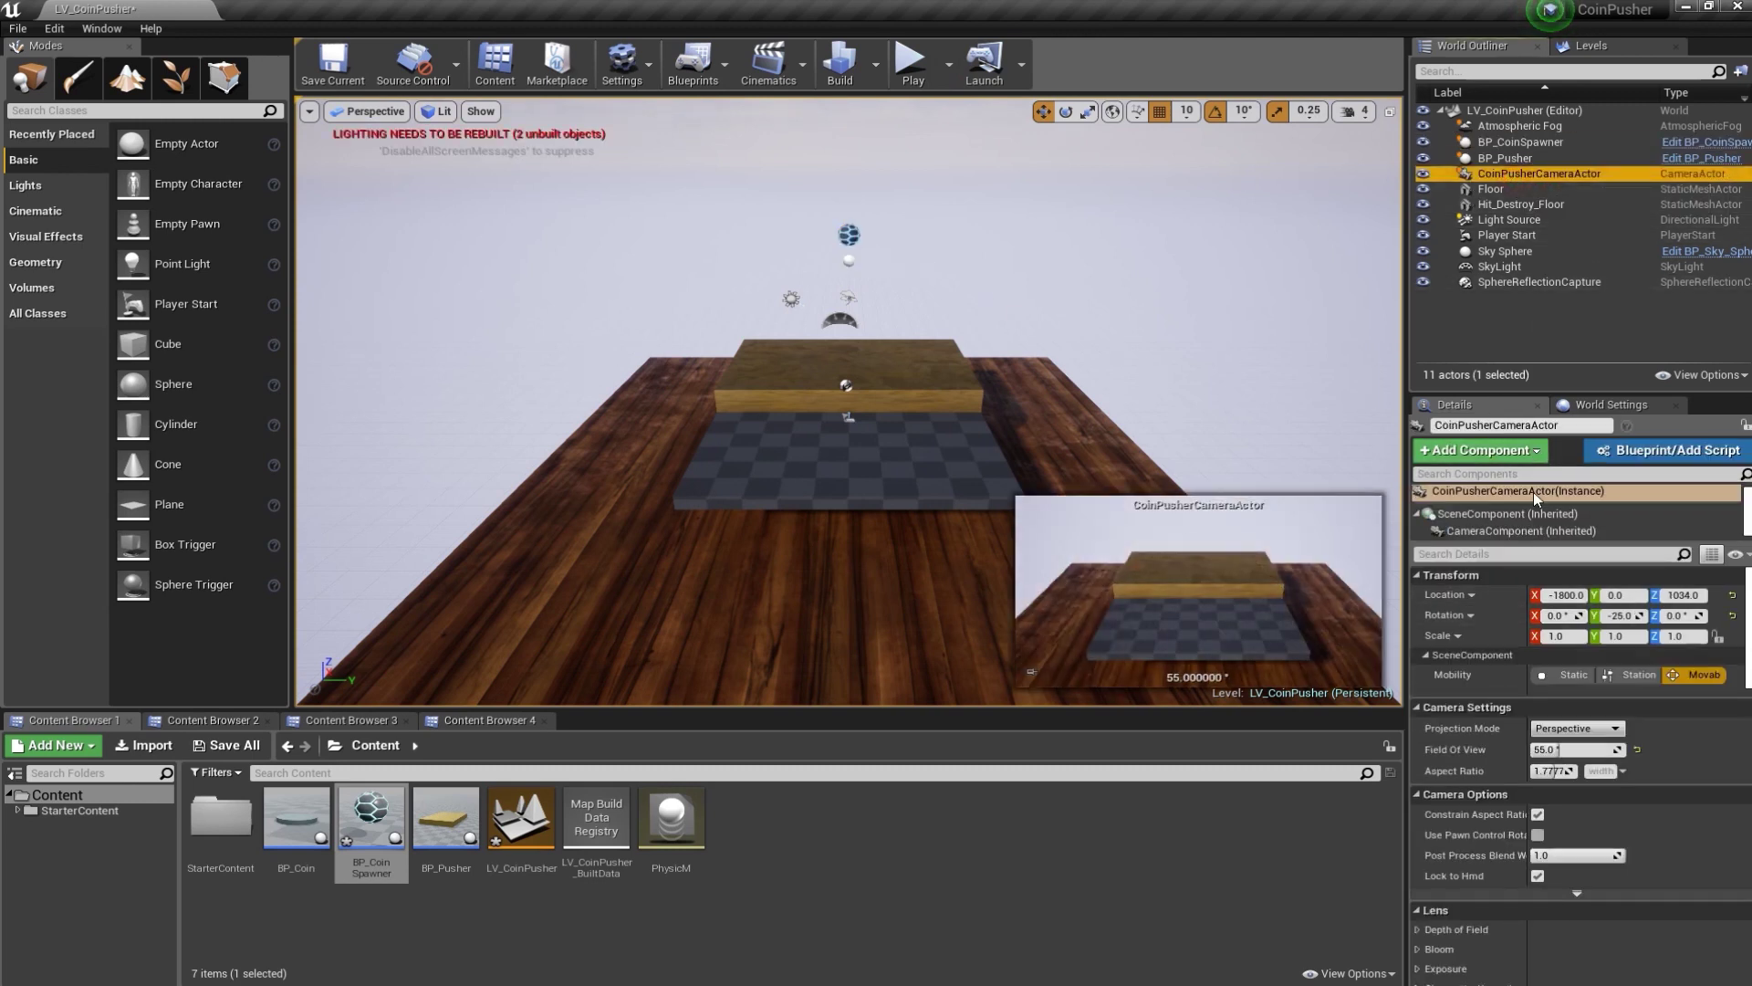
{"action": "left_click", "coordinate": [1561, 750]}
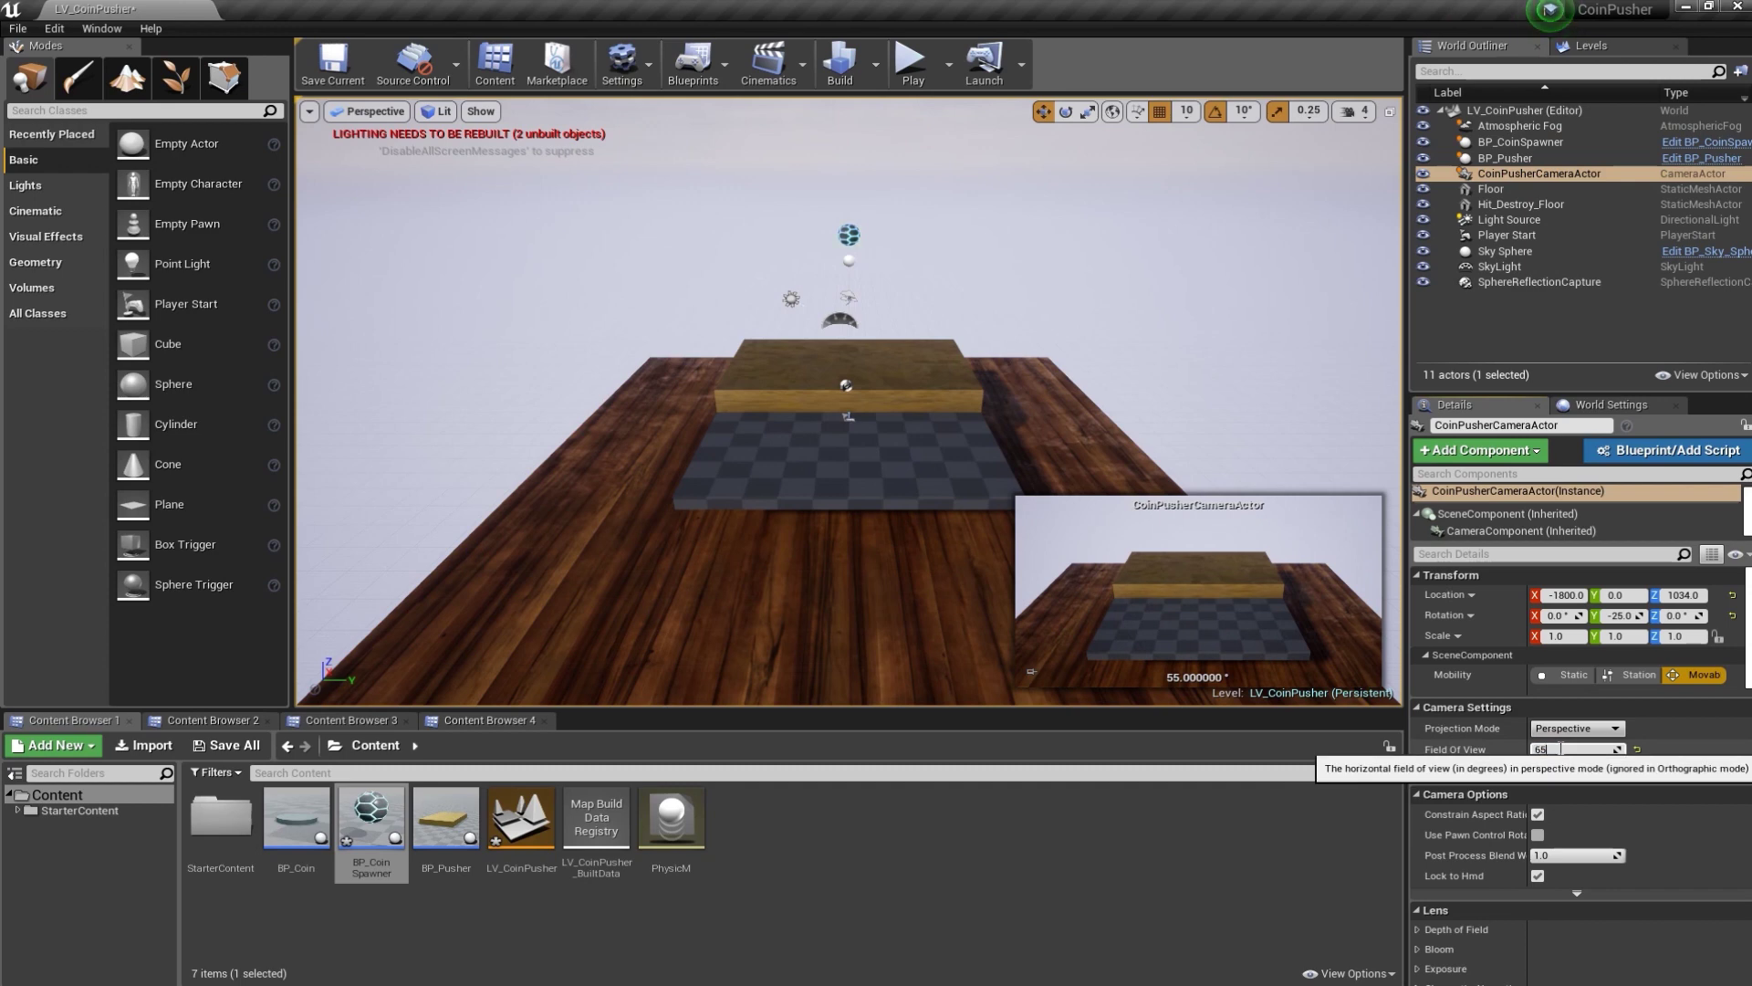
{"action": "key", "text": "Return"}
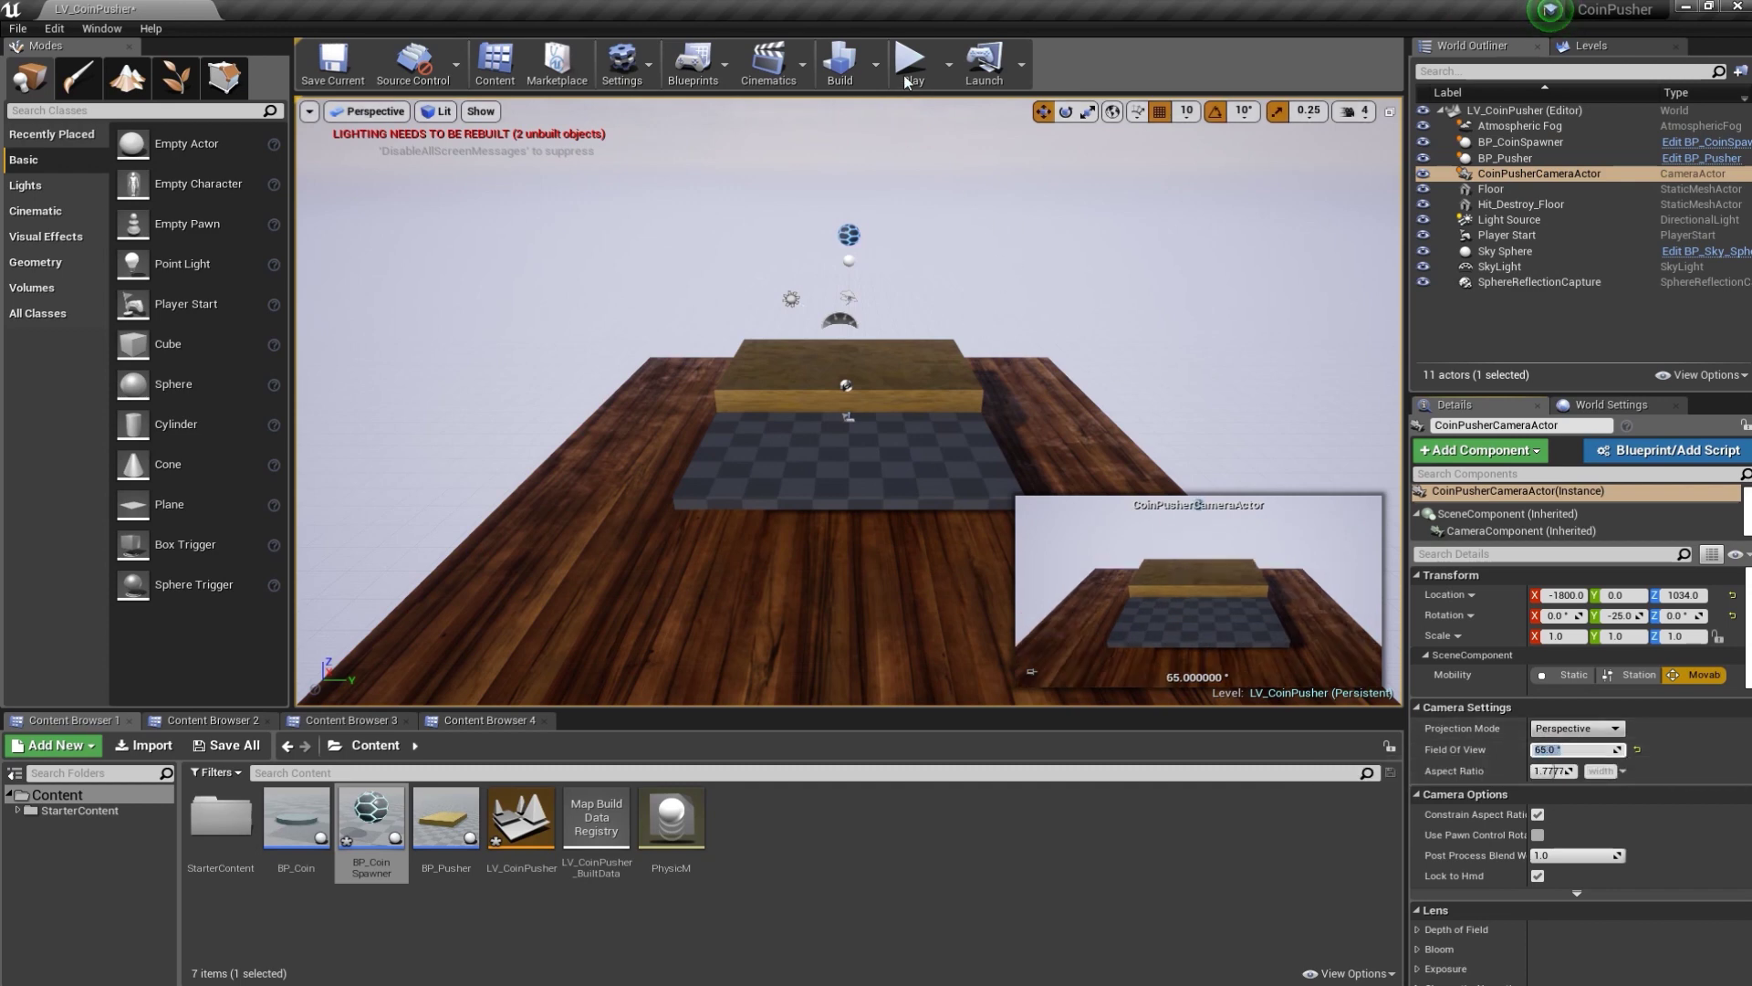
- Play-test at 65 degrees, sweeping the spawner across to drop a long coin trail
{"action": "left_click", "coordinate": [910, 62]}
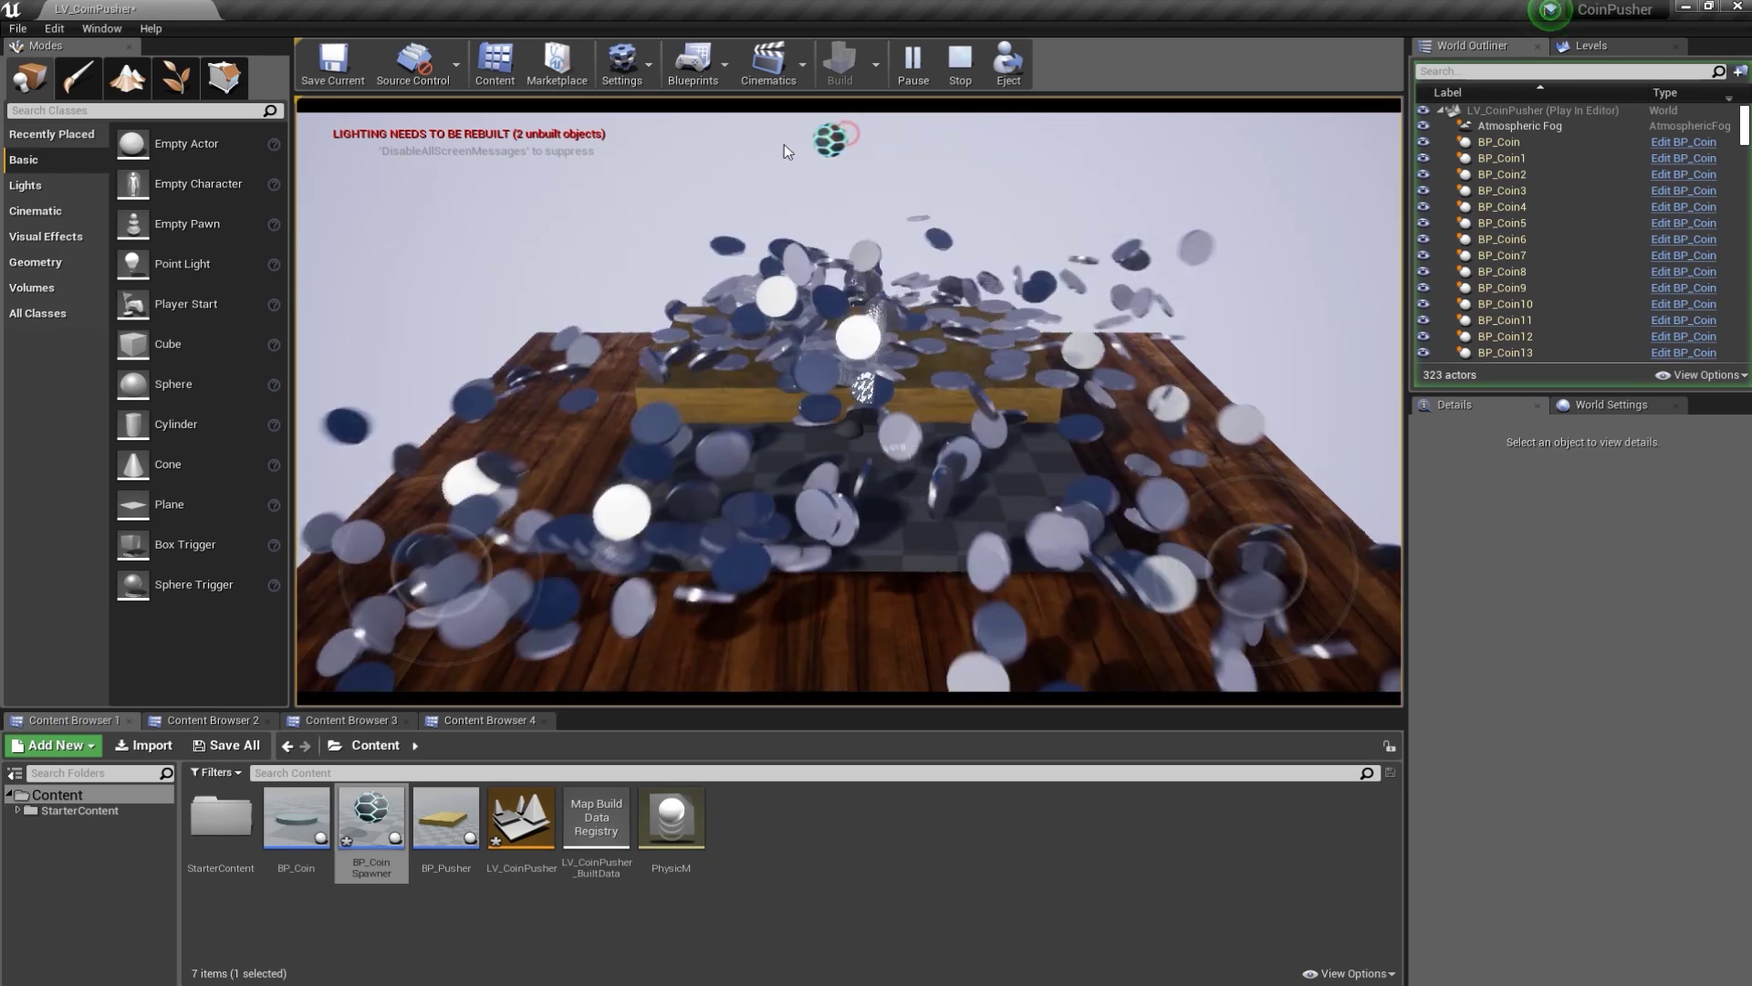
{"action": "left_click_drag", "start_coordinate": [721, 149], "coordinate": [938, 151]}
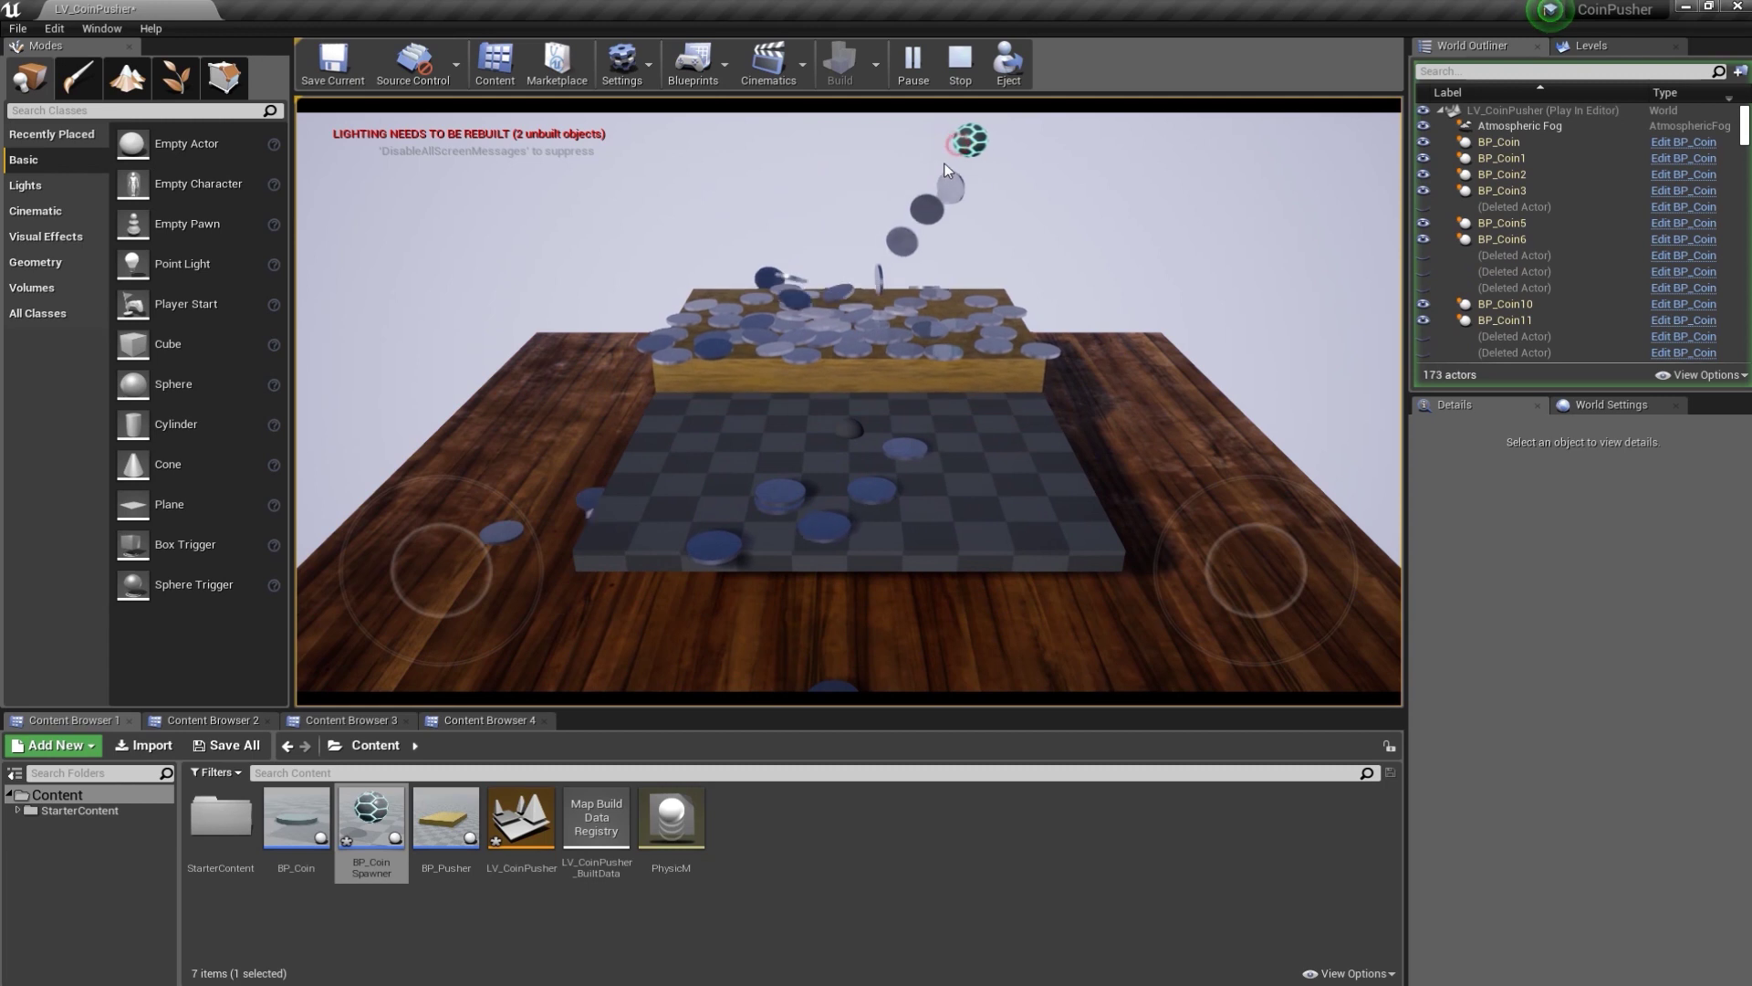
{"action": "mouse_move", "coordinate": [938, 150]}
{"action": "left_mouse_down"}
{"action": "mouse_move", "coordinate": [718, 148]}
{"action": "mouse_move", "coordinate": [961, 104]}
{"action": "left_mouse_up"}
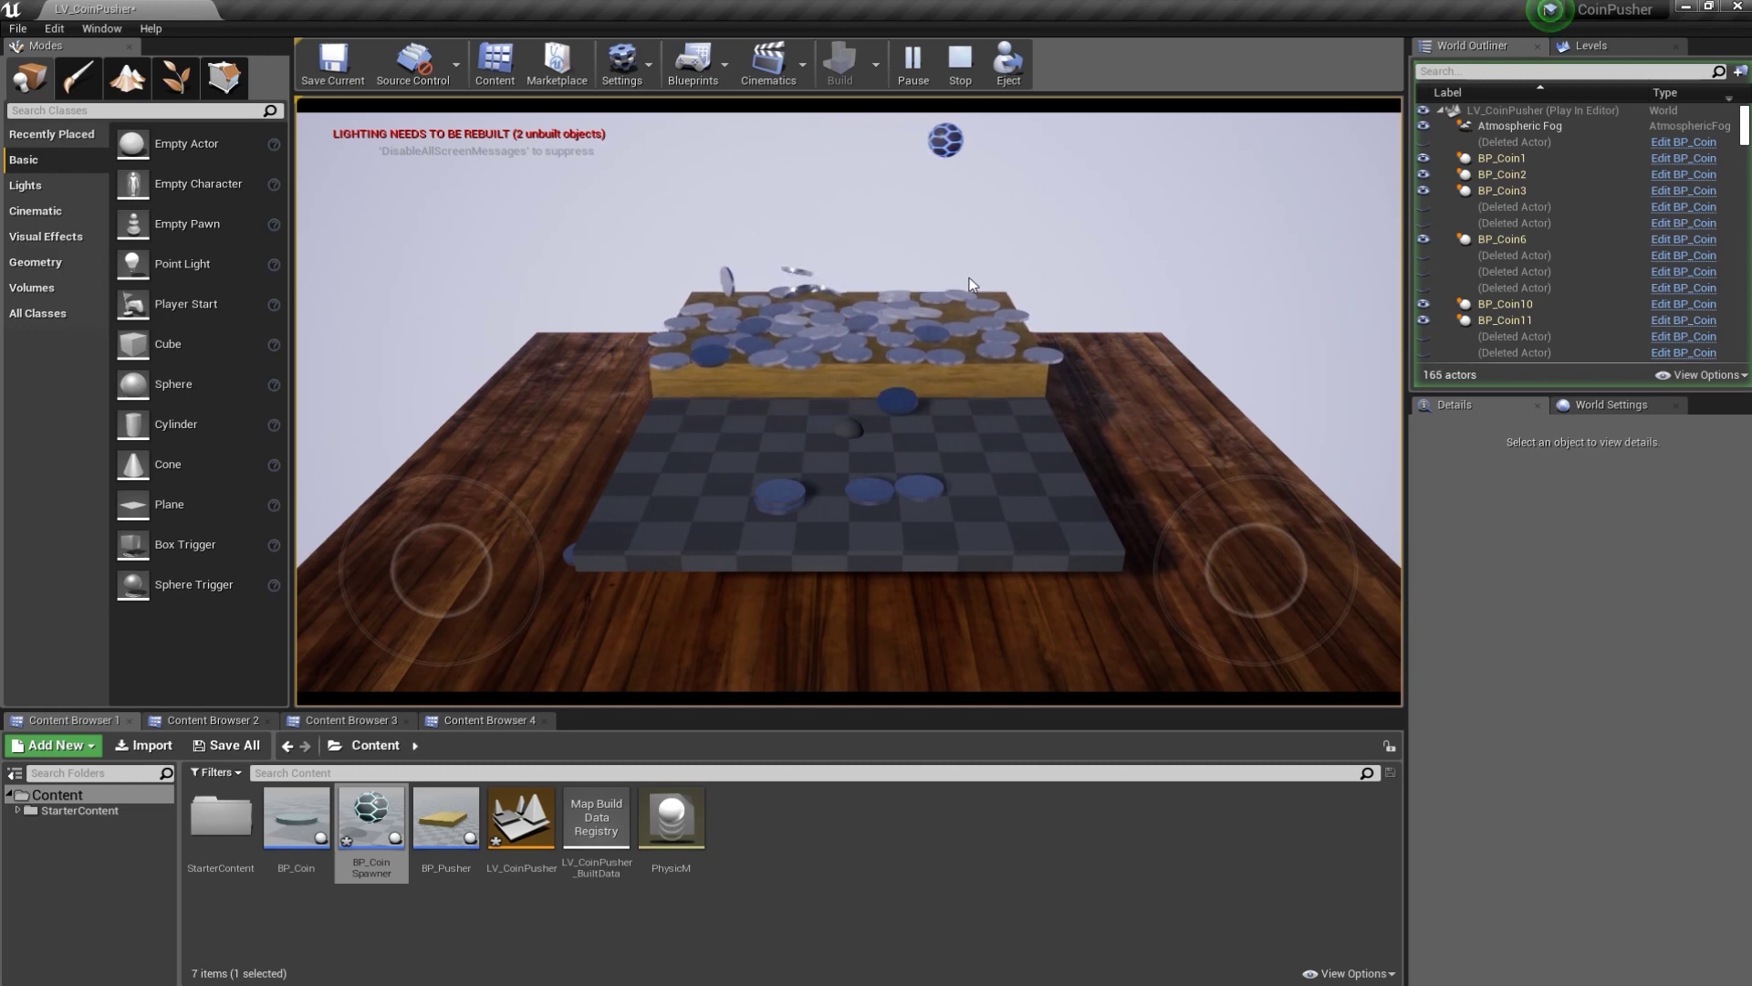
{"action": "key", "text": "Escape"}
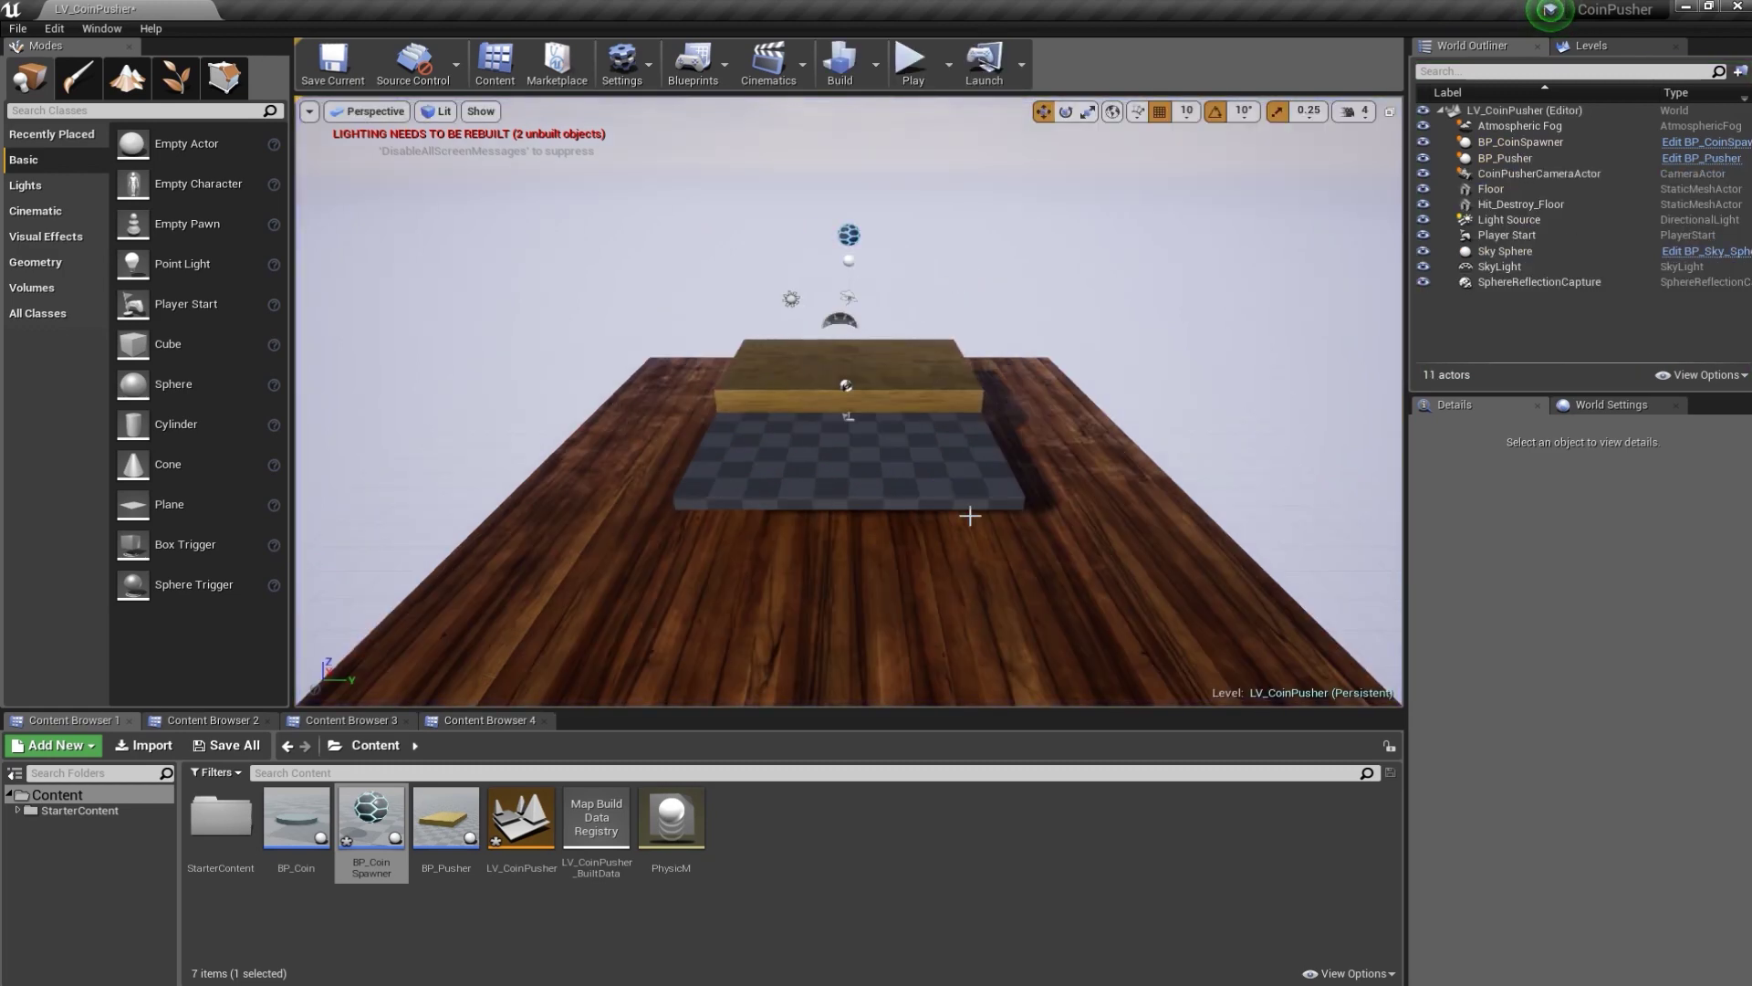
- Select the checkered Floor actor and duplicate it into Floor2
{"action": "left_click", "coordinate": [784, 493]}
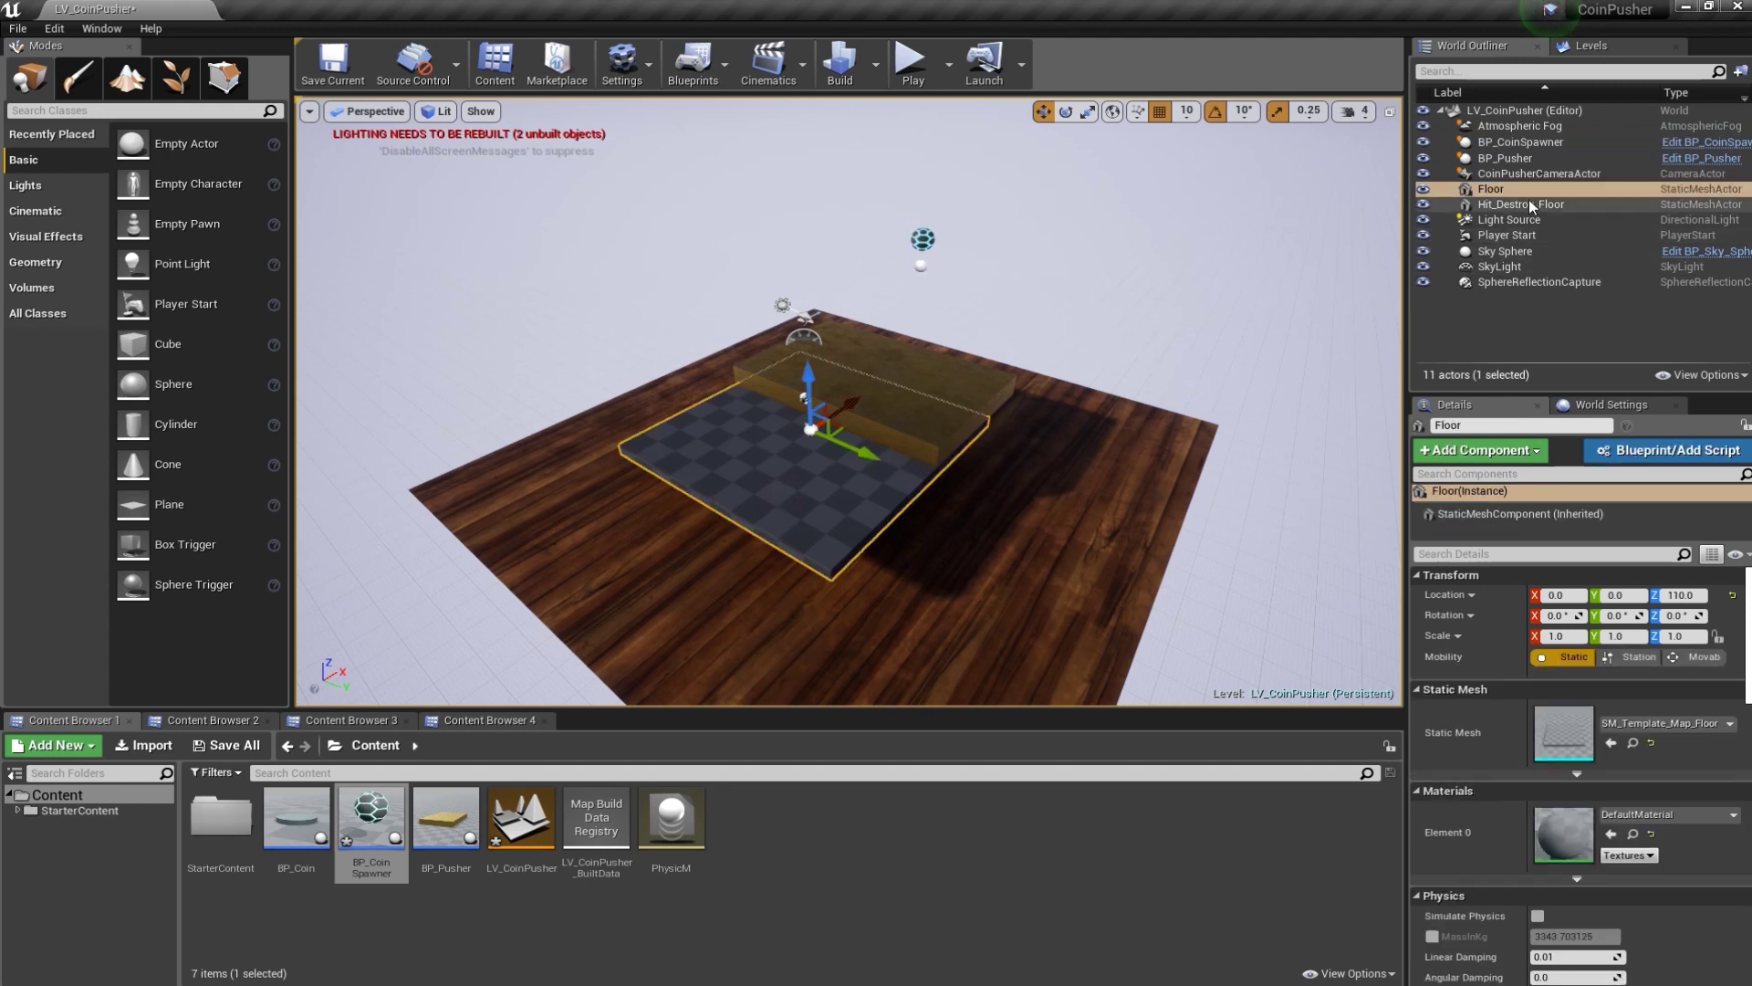
{"action": "left_click", "coordinate": [1467, 189]}
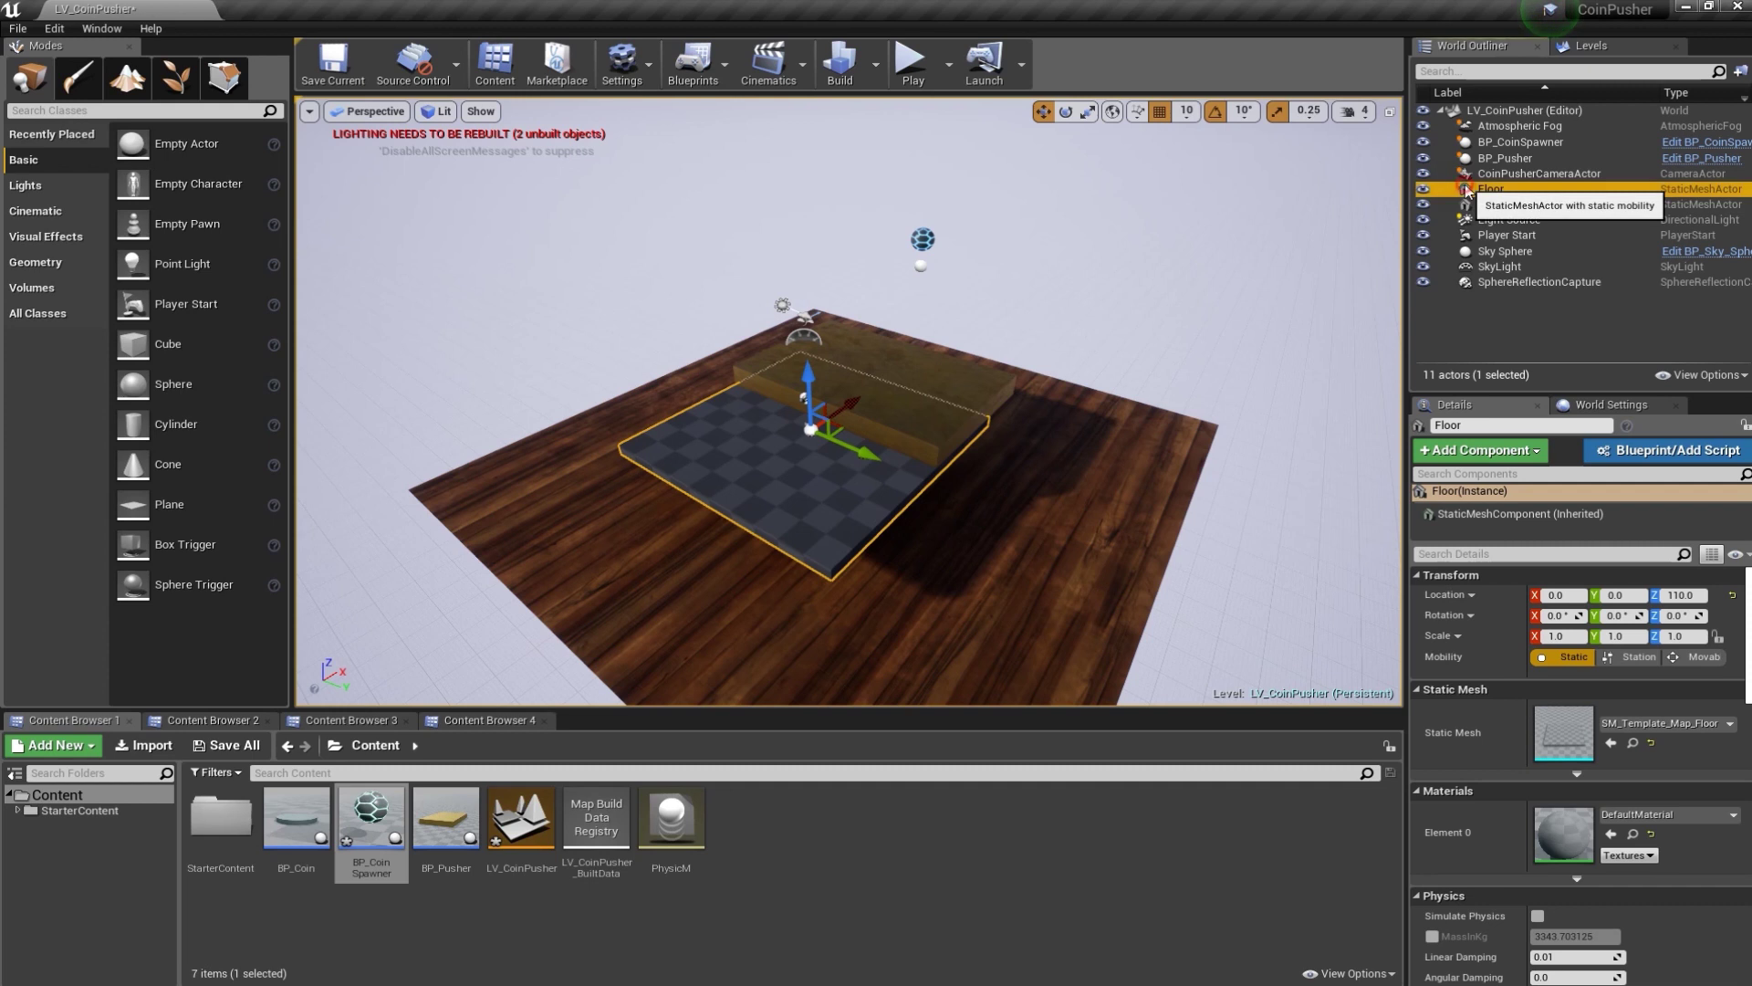
{"action": "left_click", "coordinate": [1478, 327]}
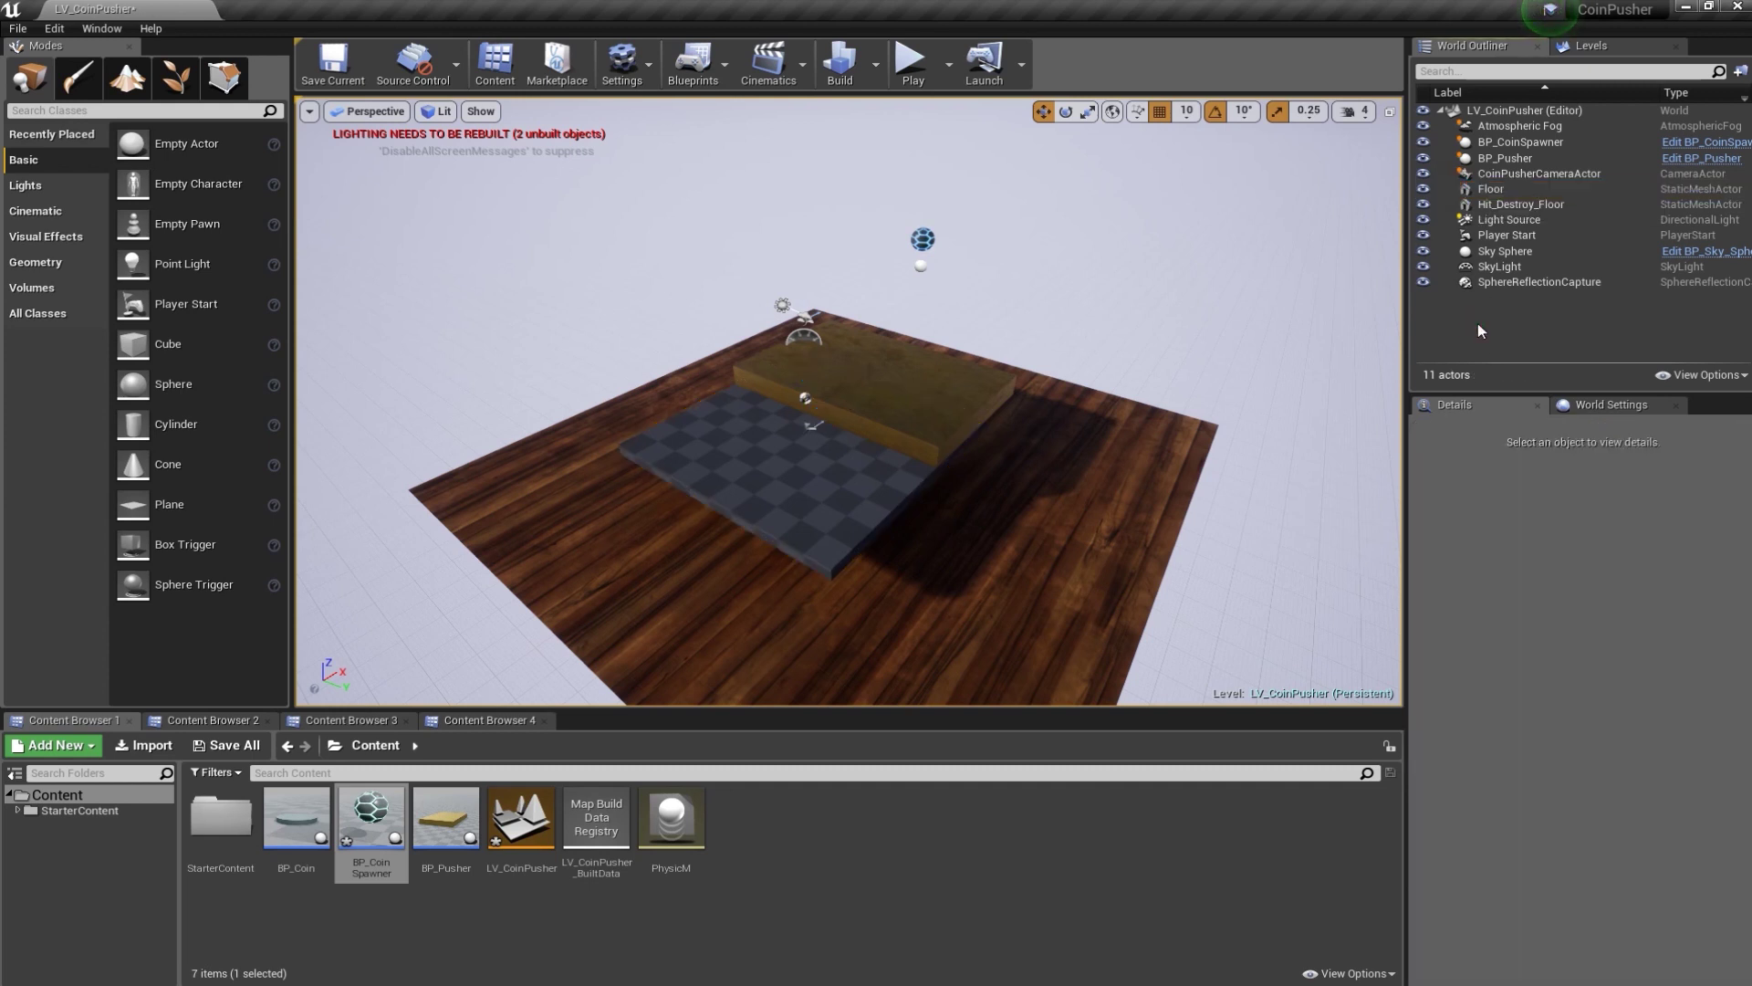
{"action": "key", "text": "ctrl+v"}
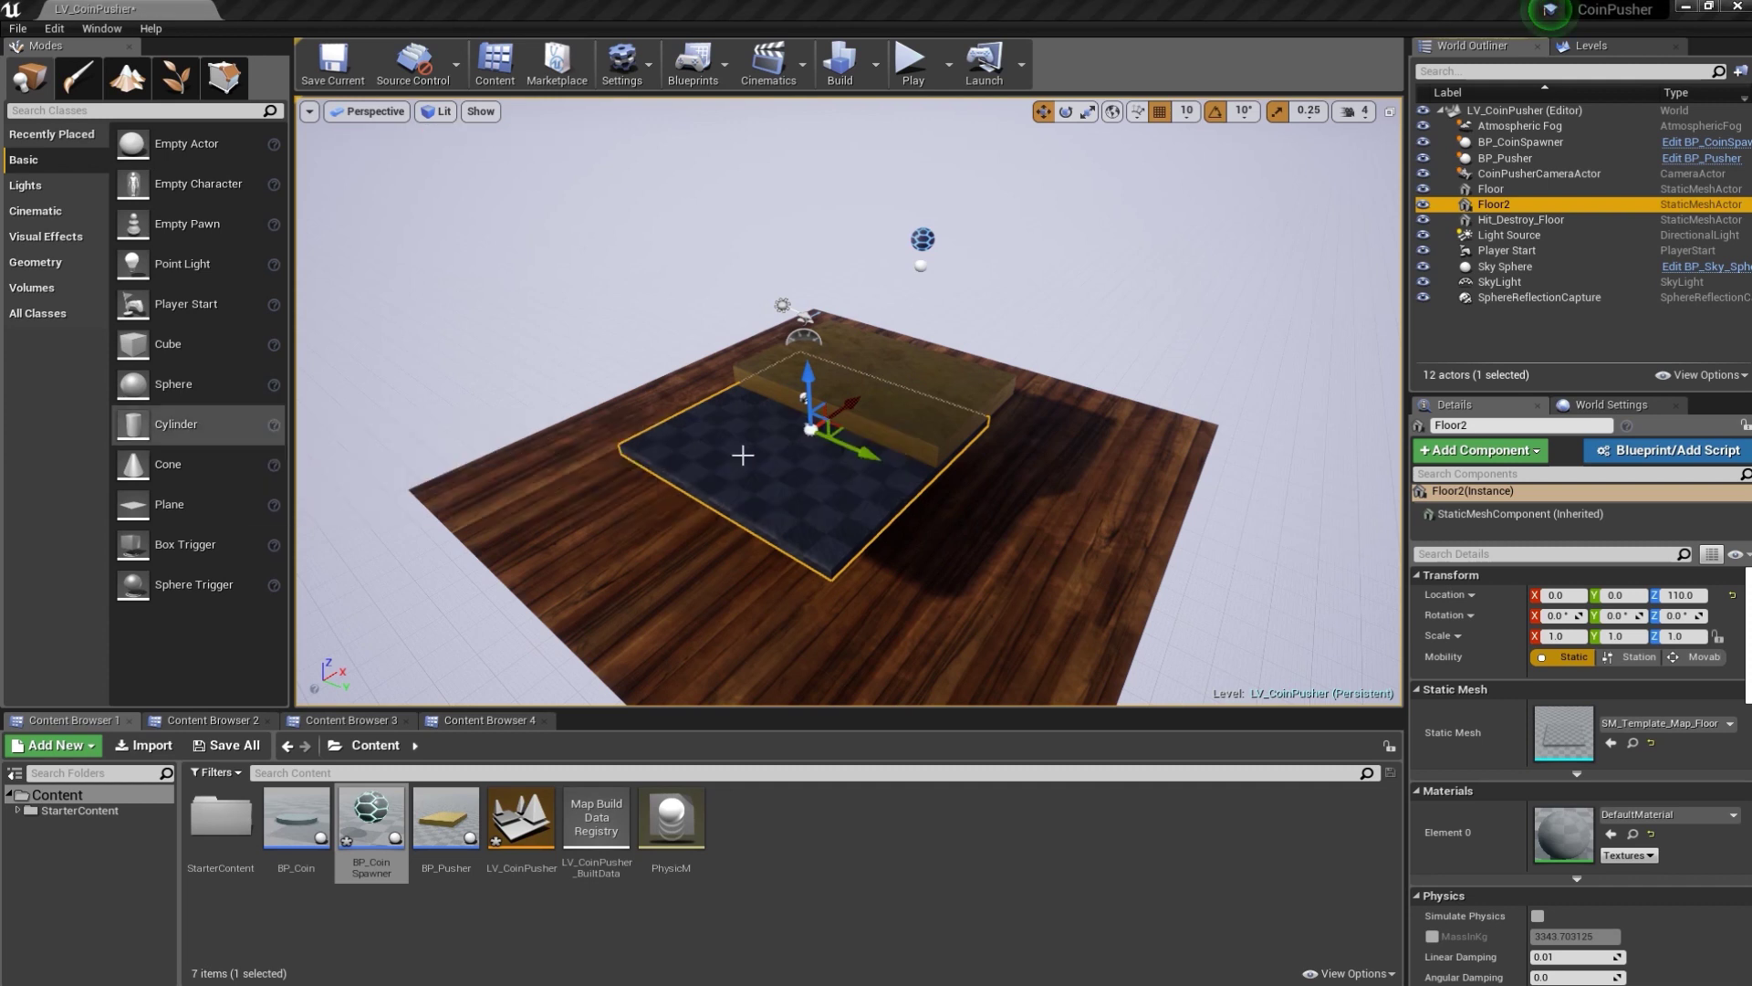
- Place Floor2 at X 751, Z 335, pitch it 15 degrees, and set X scale 0.625
{"action": "left_click", "coordinate": [1568, 594]}
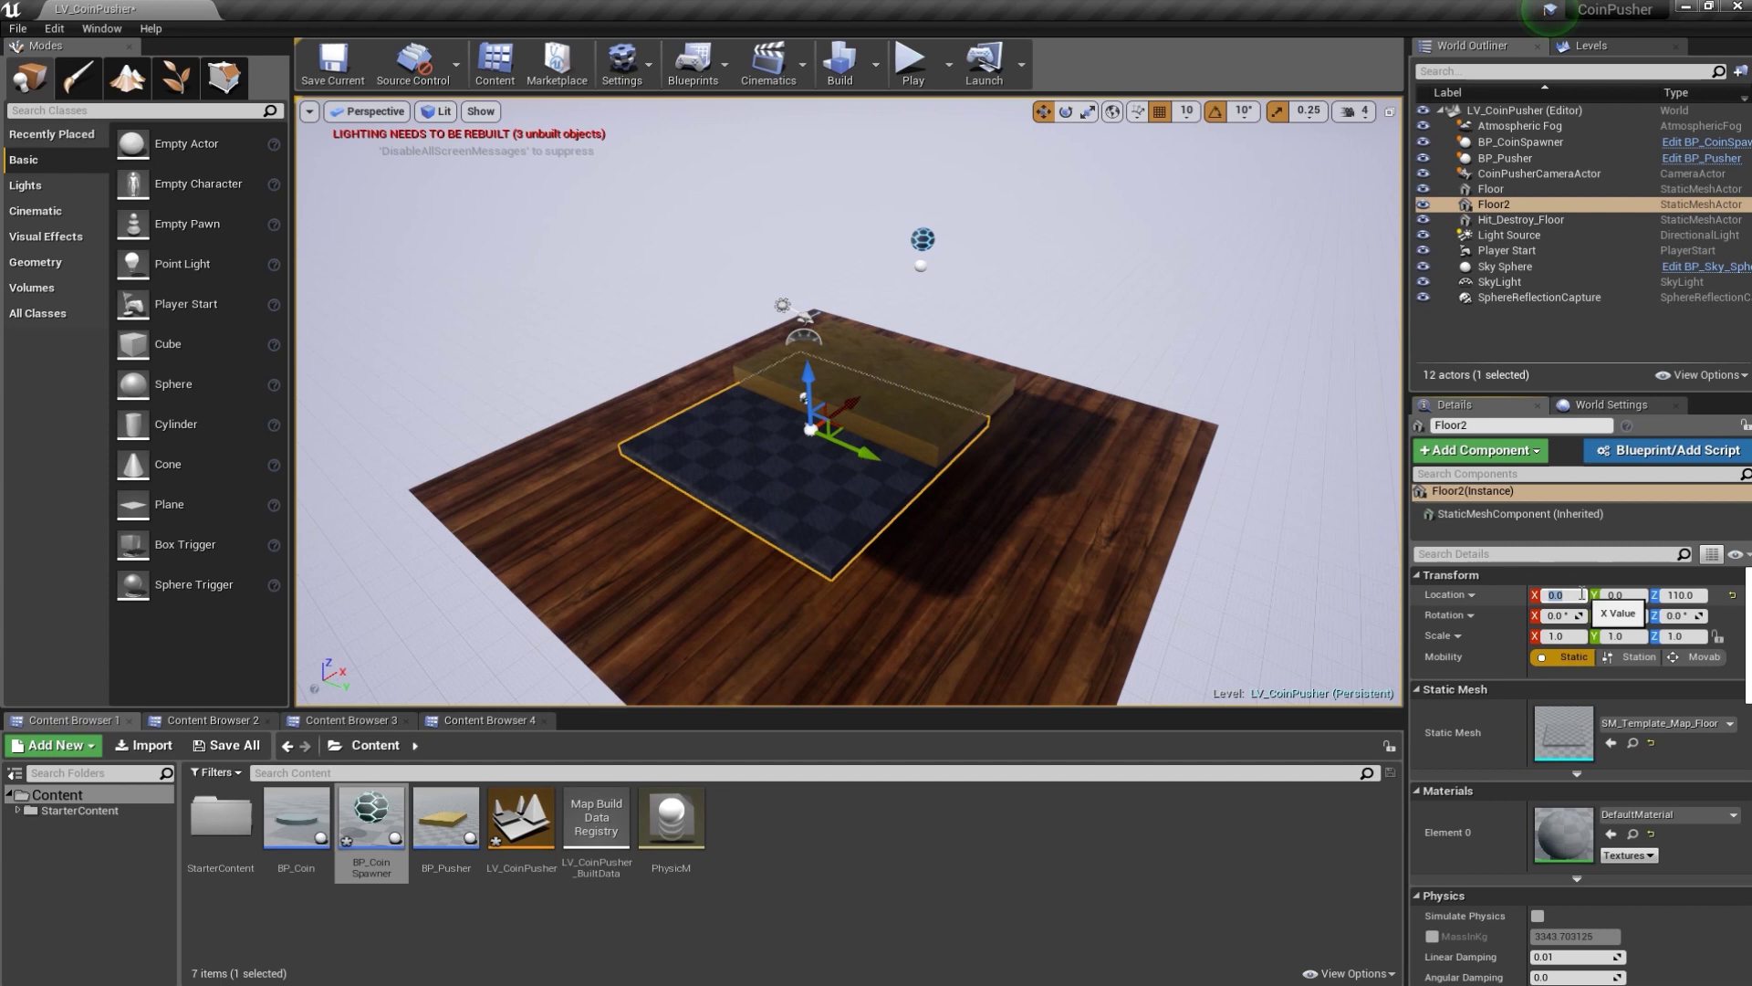
{"action": "type", "text": "75"}
{"action": "key", "text": "Return"}
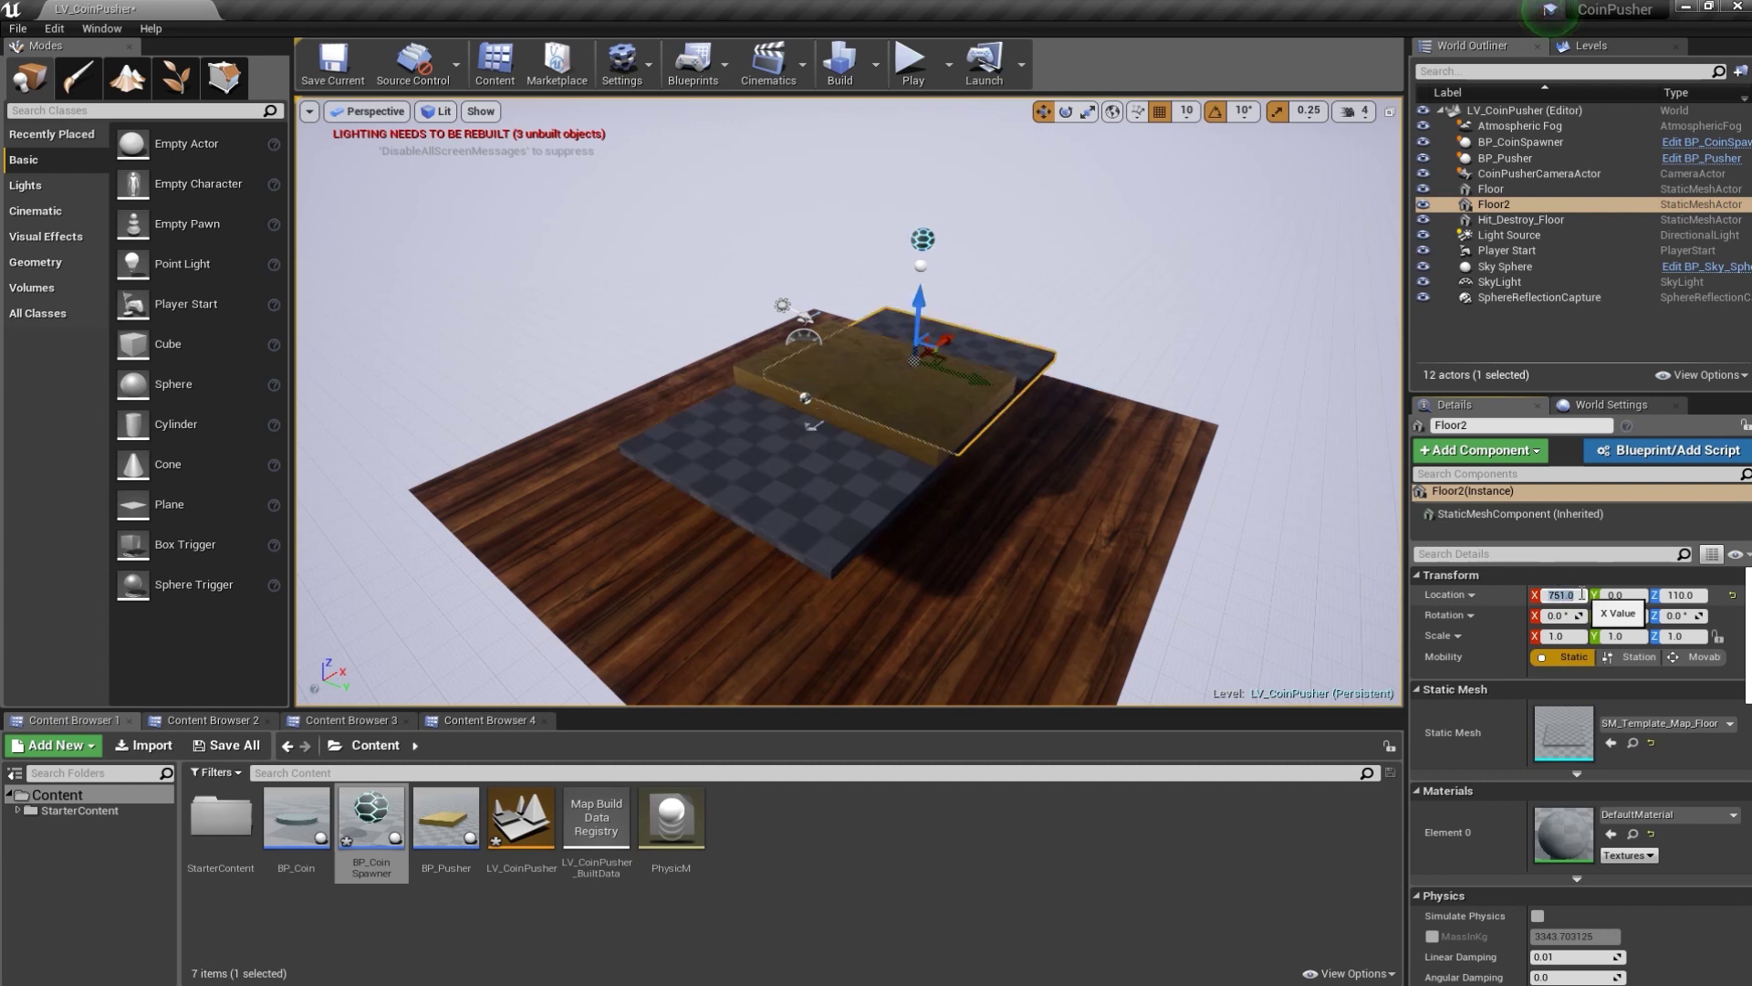
{"action": "left_click", "coordinate": [1676, 594]}
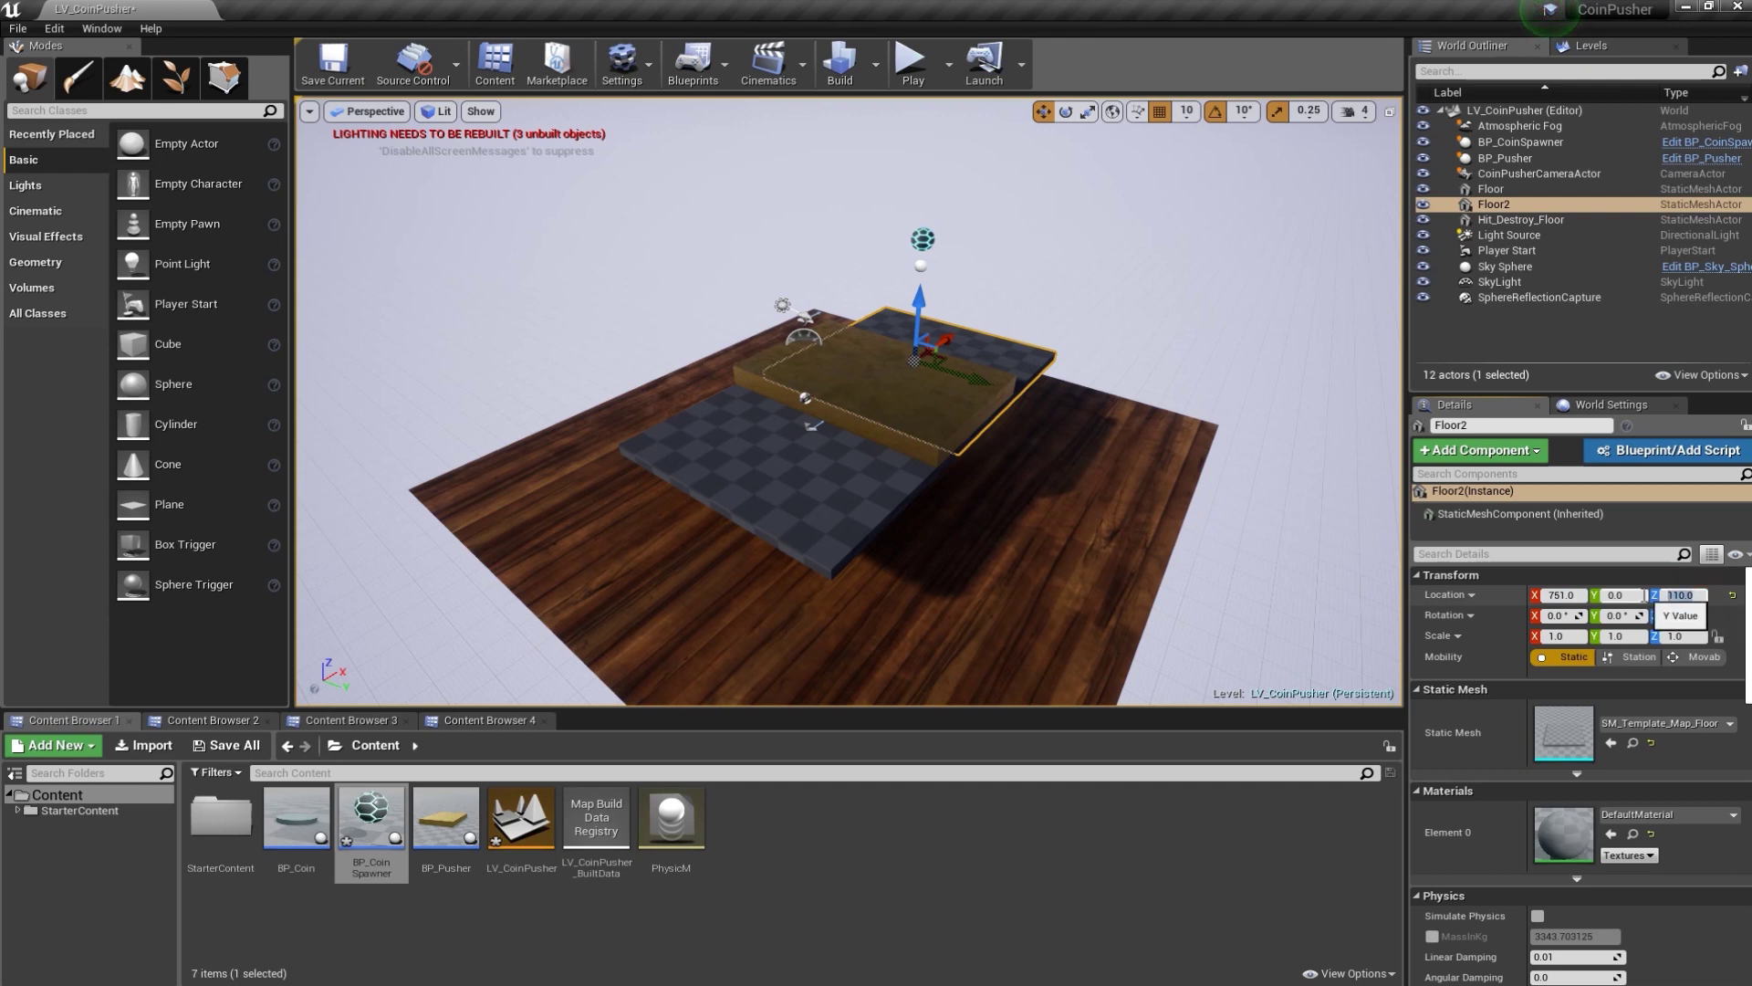
{"action": "type", "text": "335"}
{"action": "key", "text": "Return"}
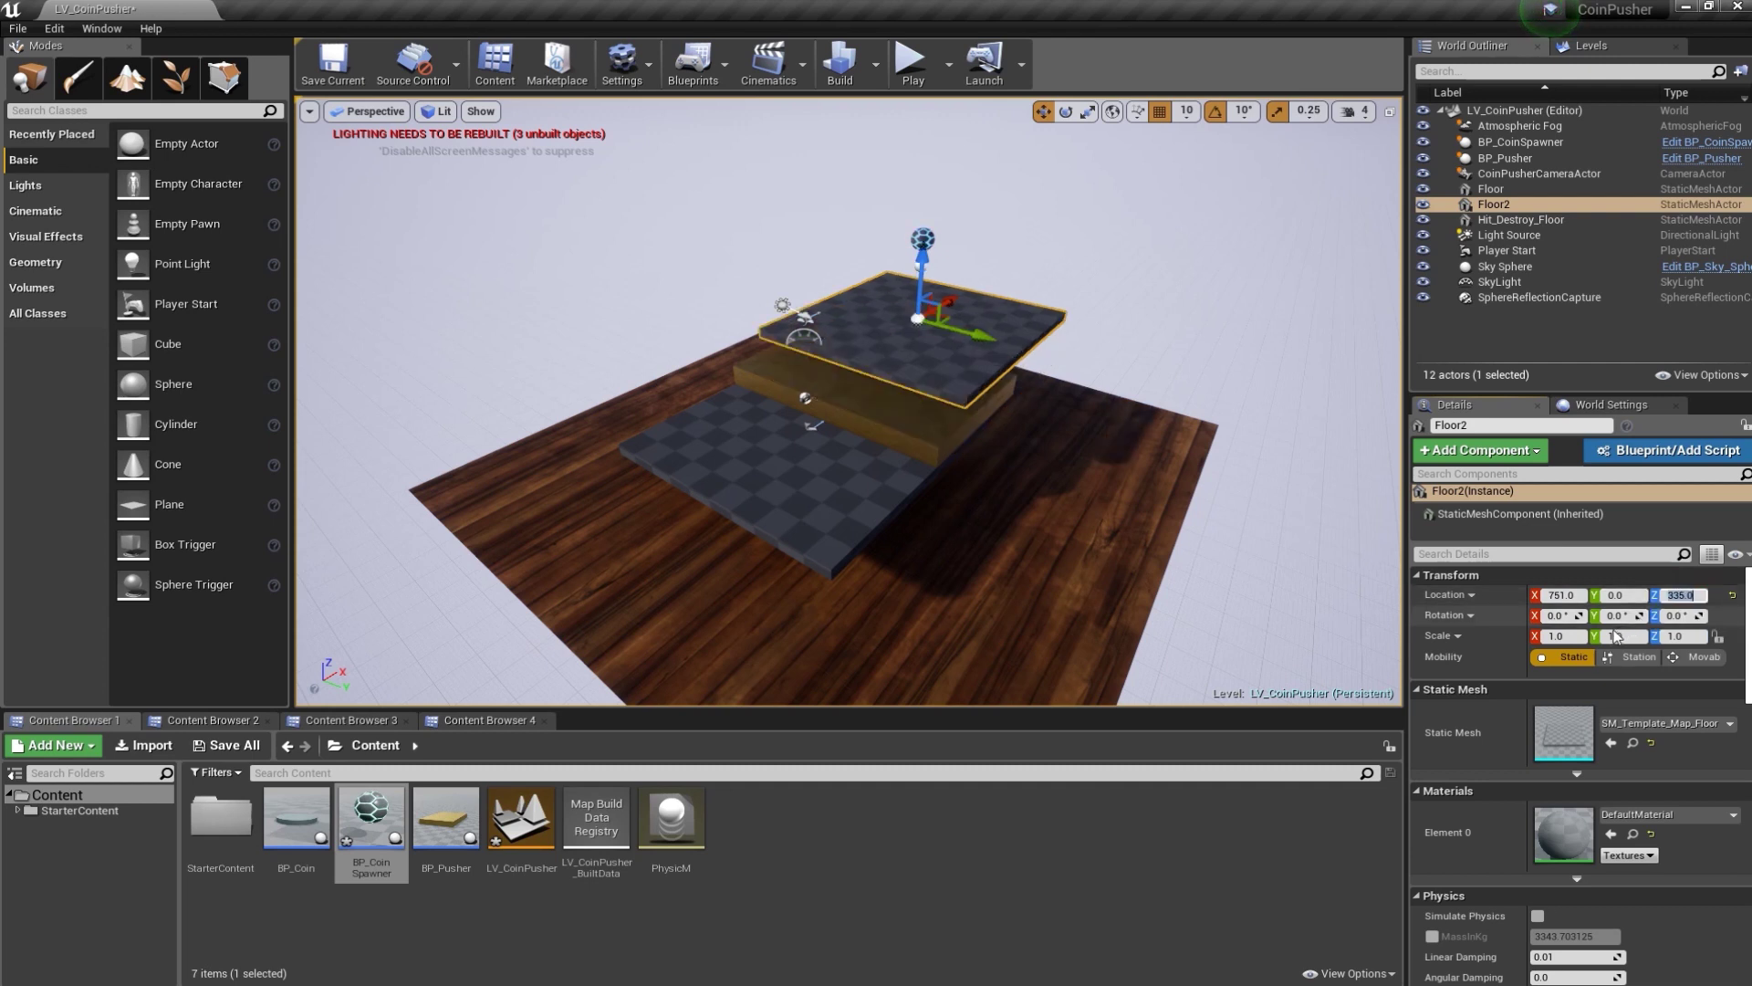
{"action": "left_click", "coordinate": [1630, 616]}
{"action": "type", "text": "15"}
{"action": "key", "text": "Return"}
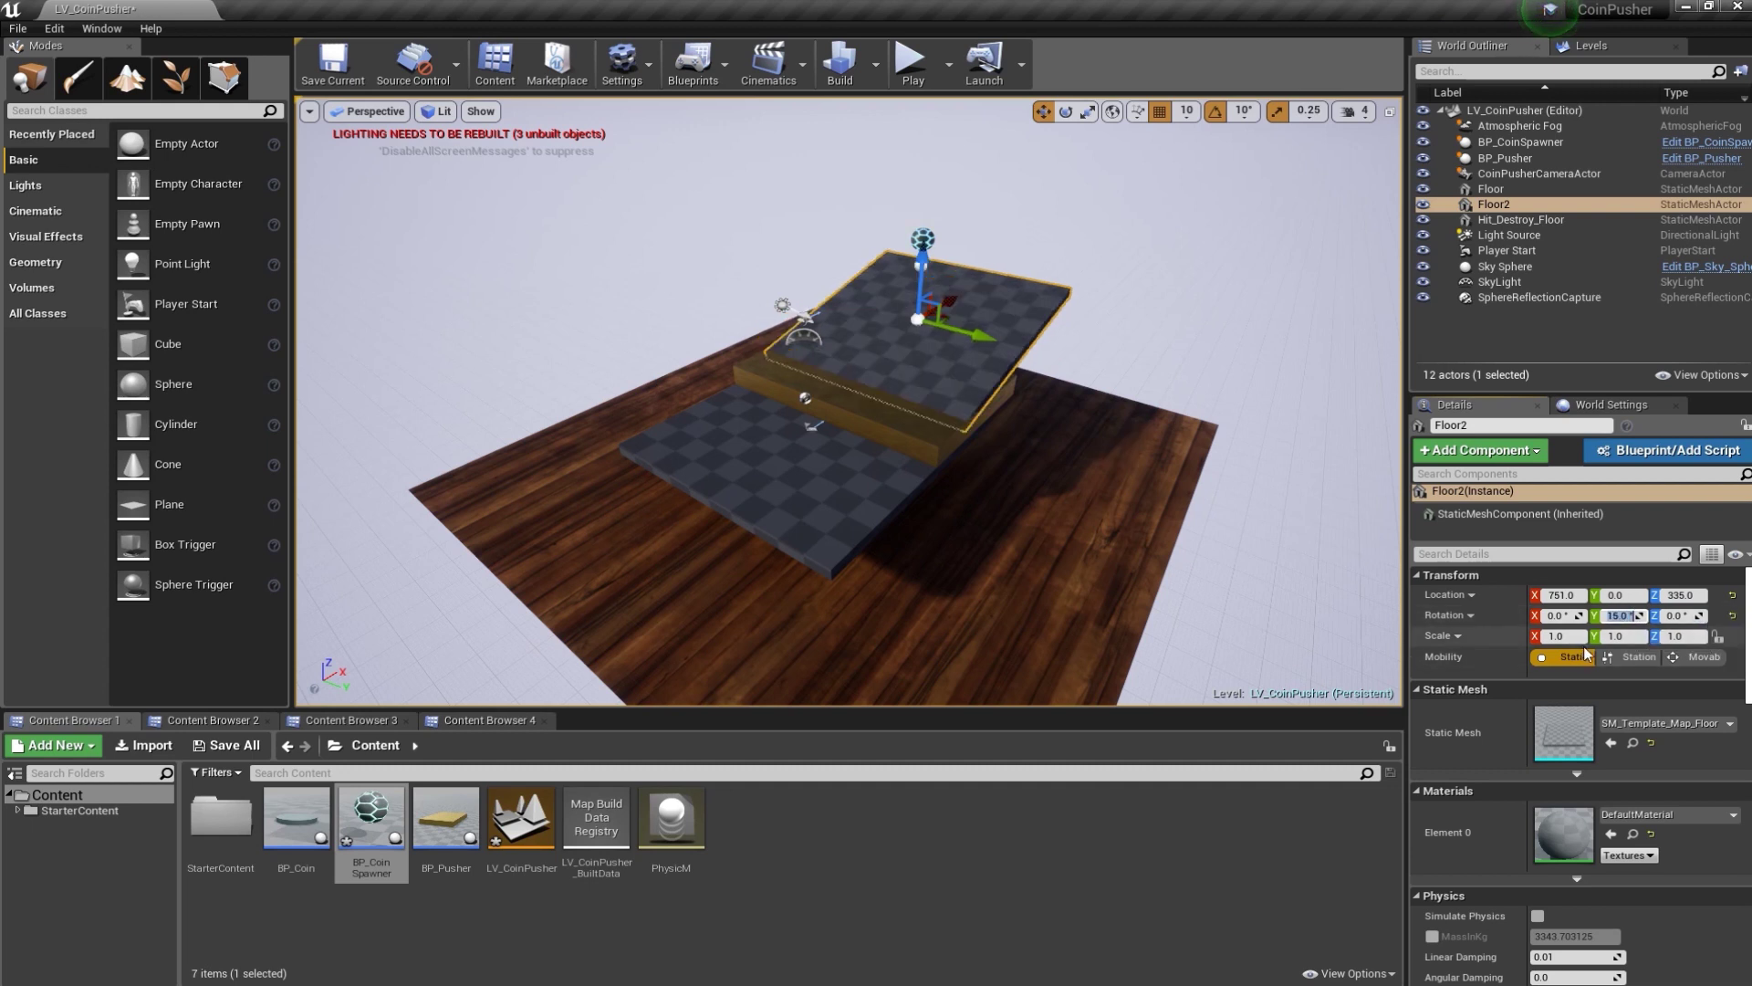
{"action": "left_click", "coordinate": [1549, 636]}
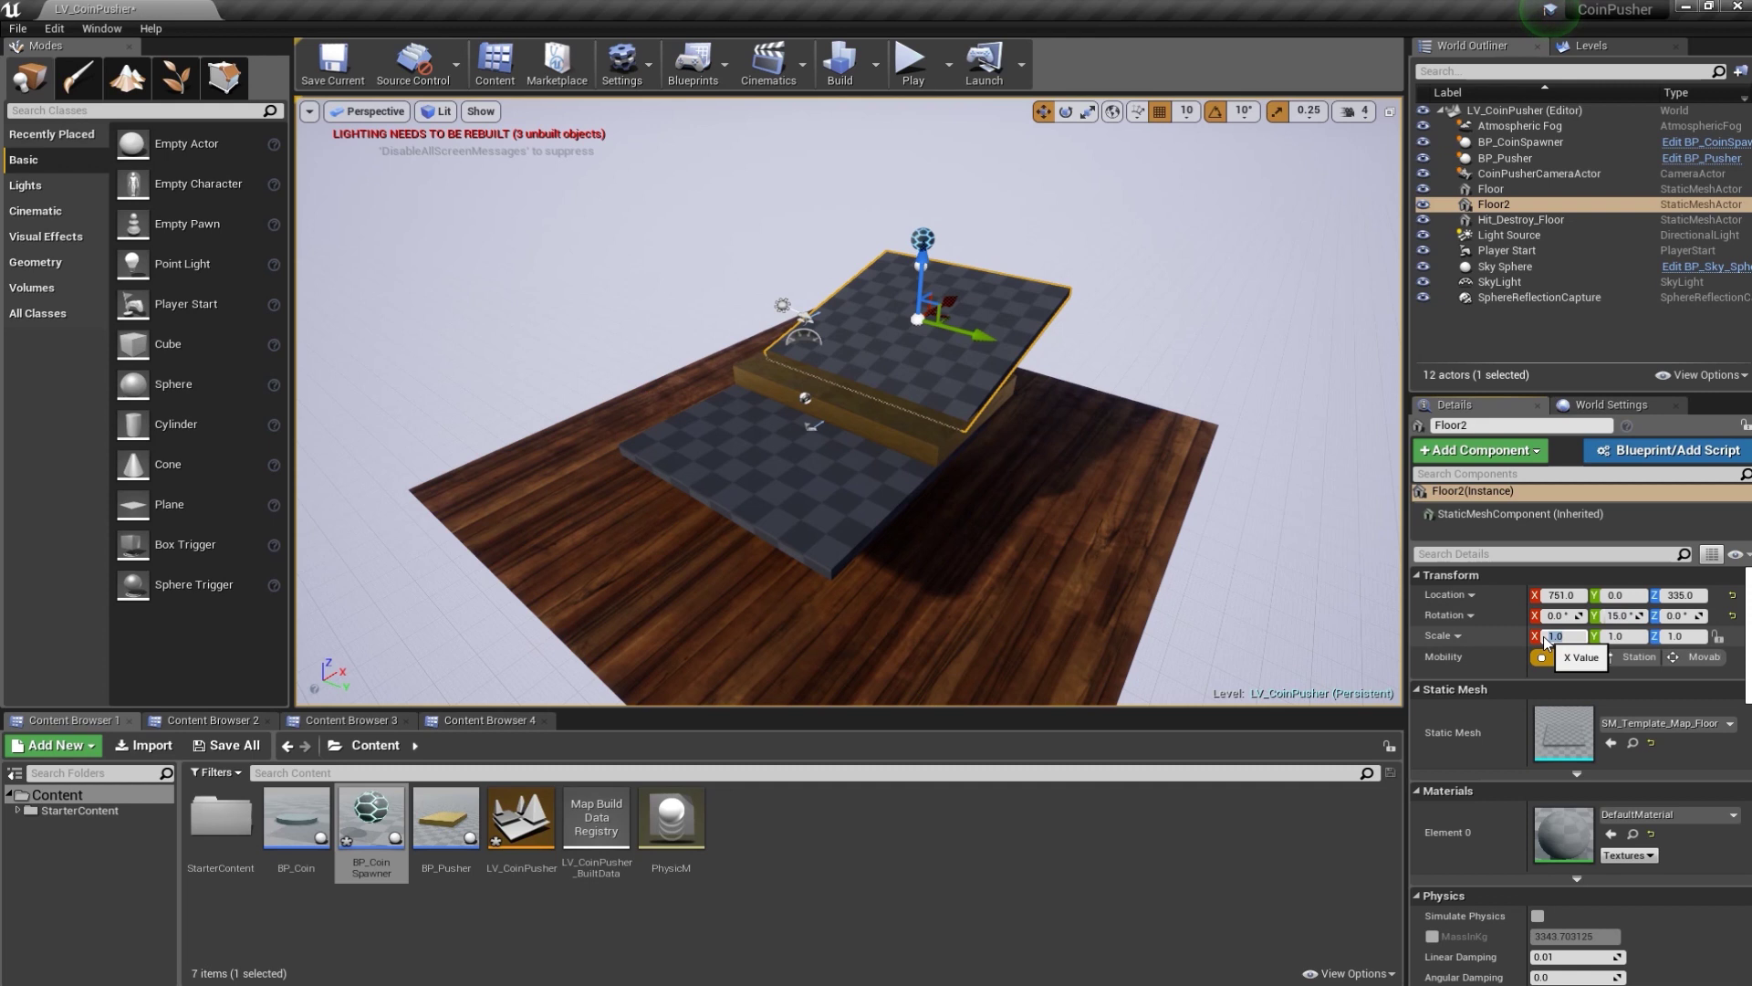
{"action": "type", "text": "0.625"}
{"action": "key", "text": "Return"}
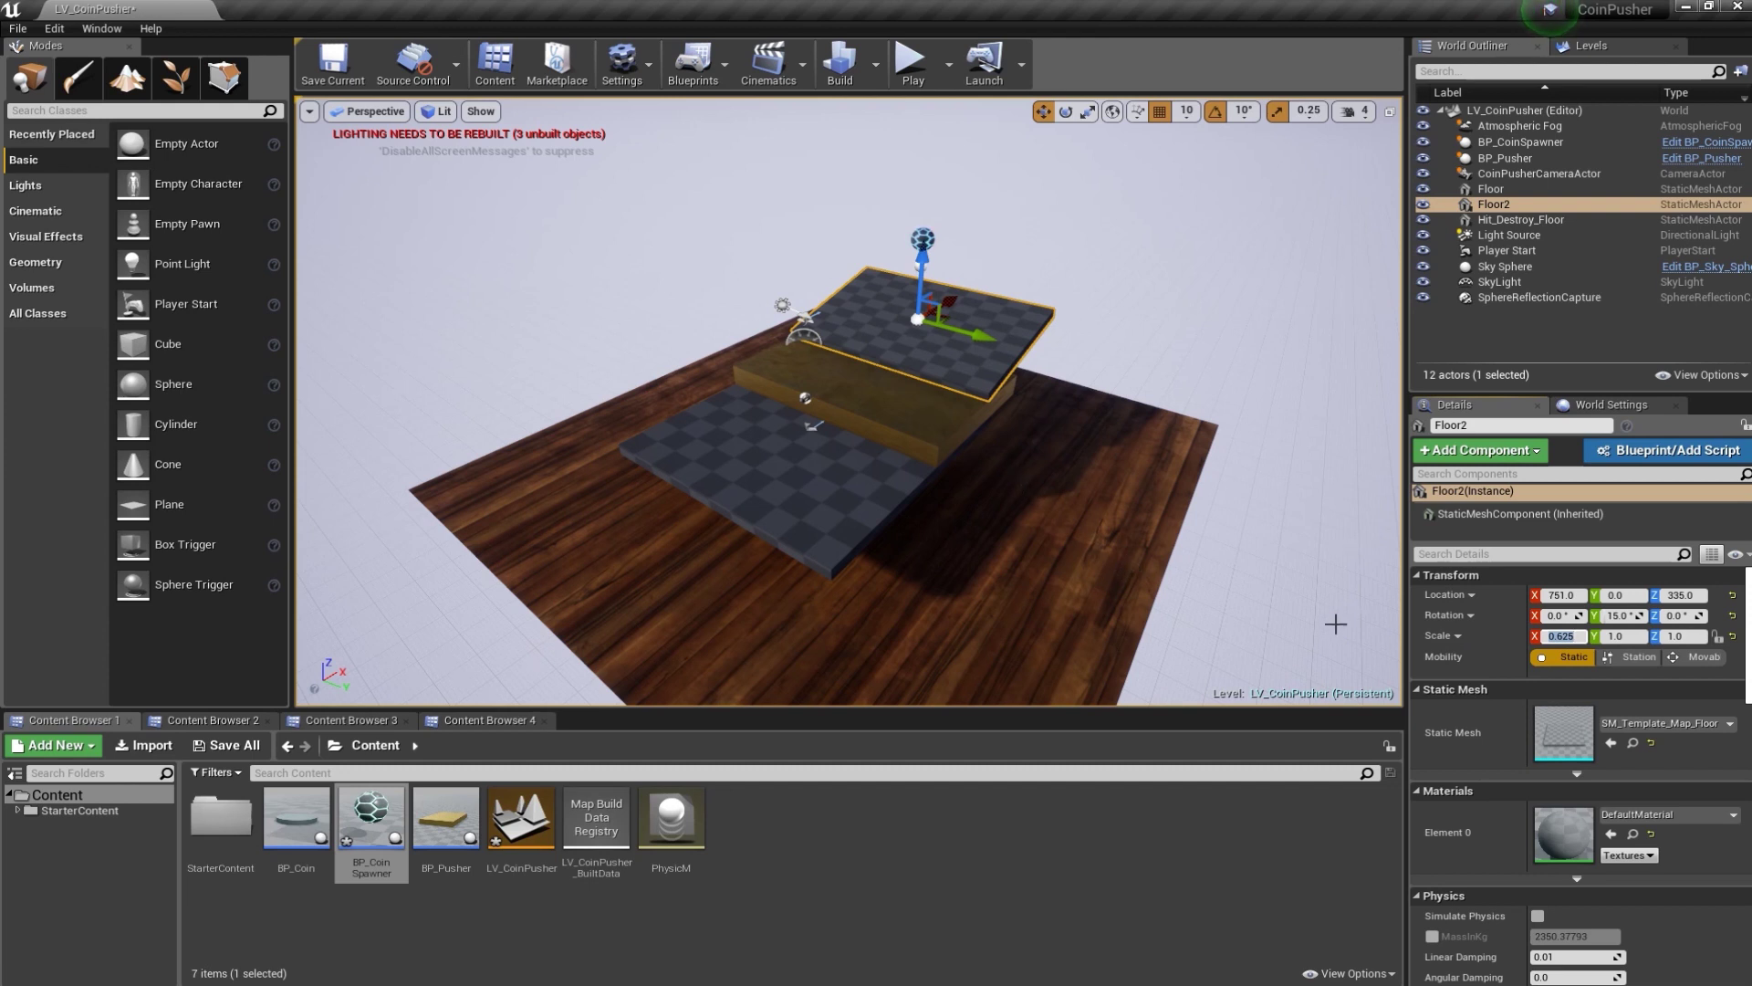
{"action": "key", "text": "Return"}
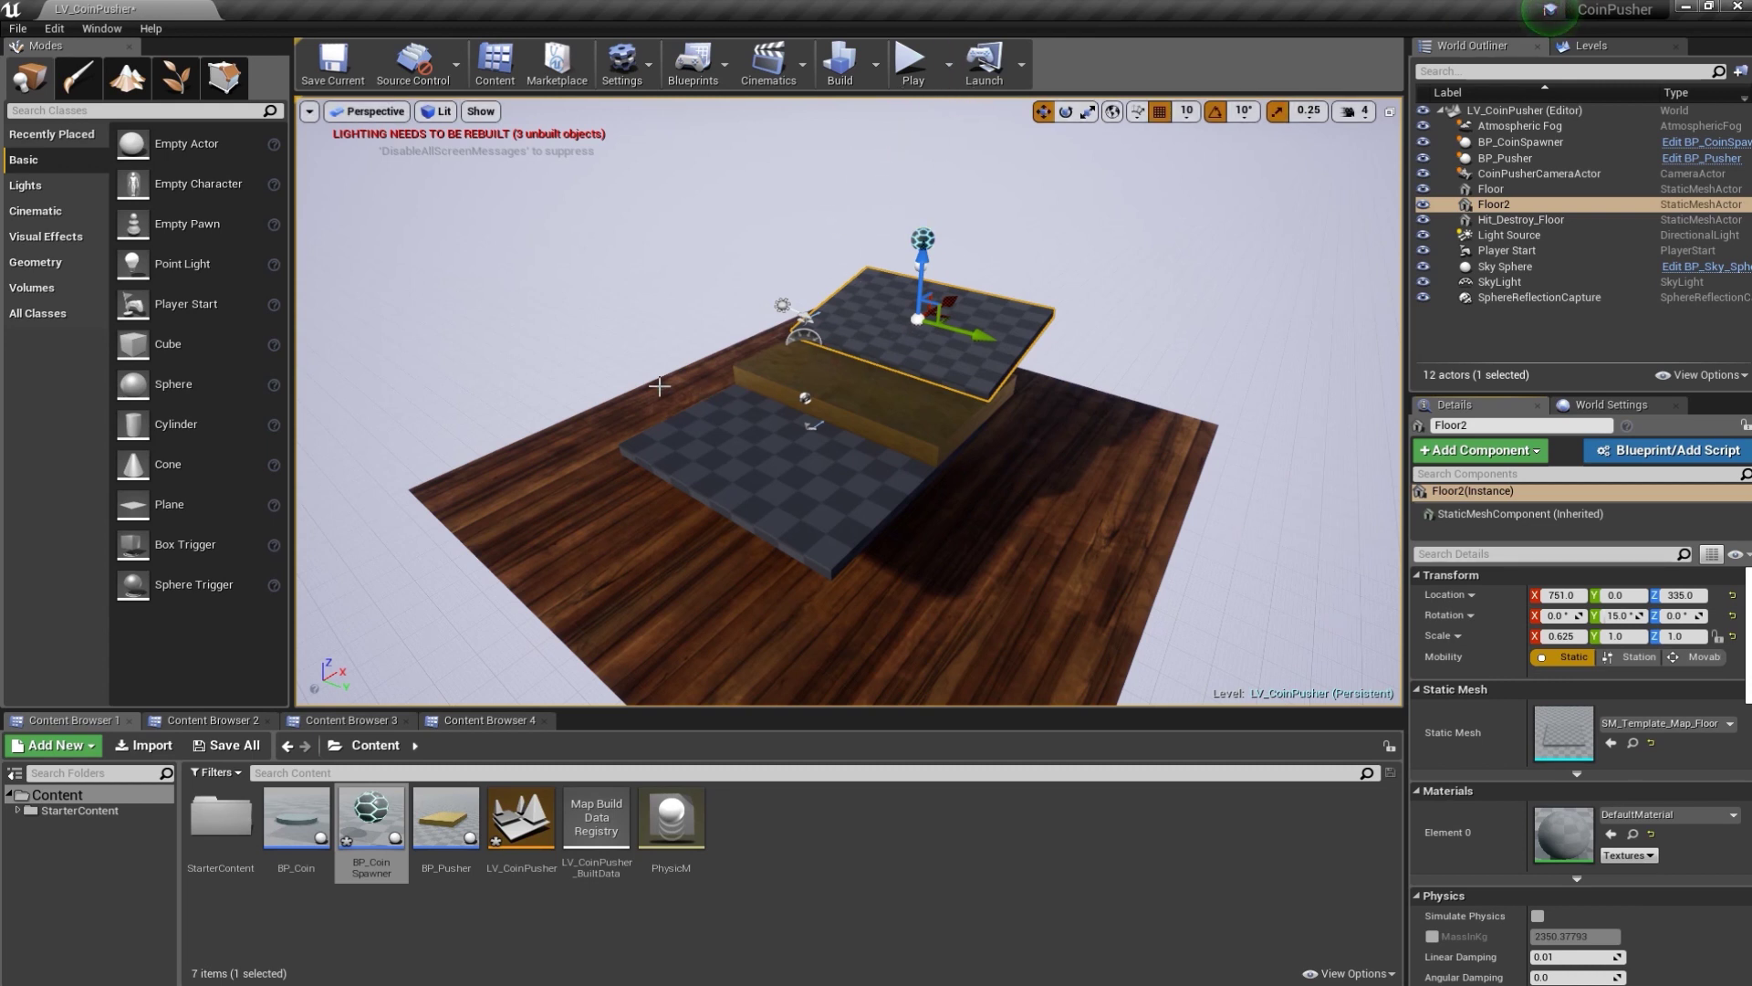
- Drop a basic Cube into the level and position it at 465, -575, 306
{"action": "mouse_move", "coordinate": [163, 345]}
{"action": "left_mouse_down"}
{"action": "mouse_move", "coordinate": [409, 401]}
{"action": "mouse_move", "coordinate": [684, 396]}
{"action": "left_mouse_up"}
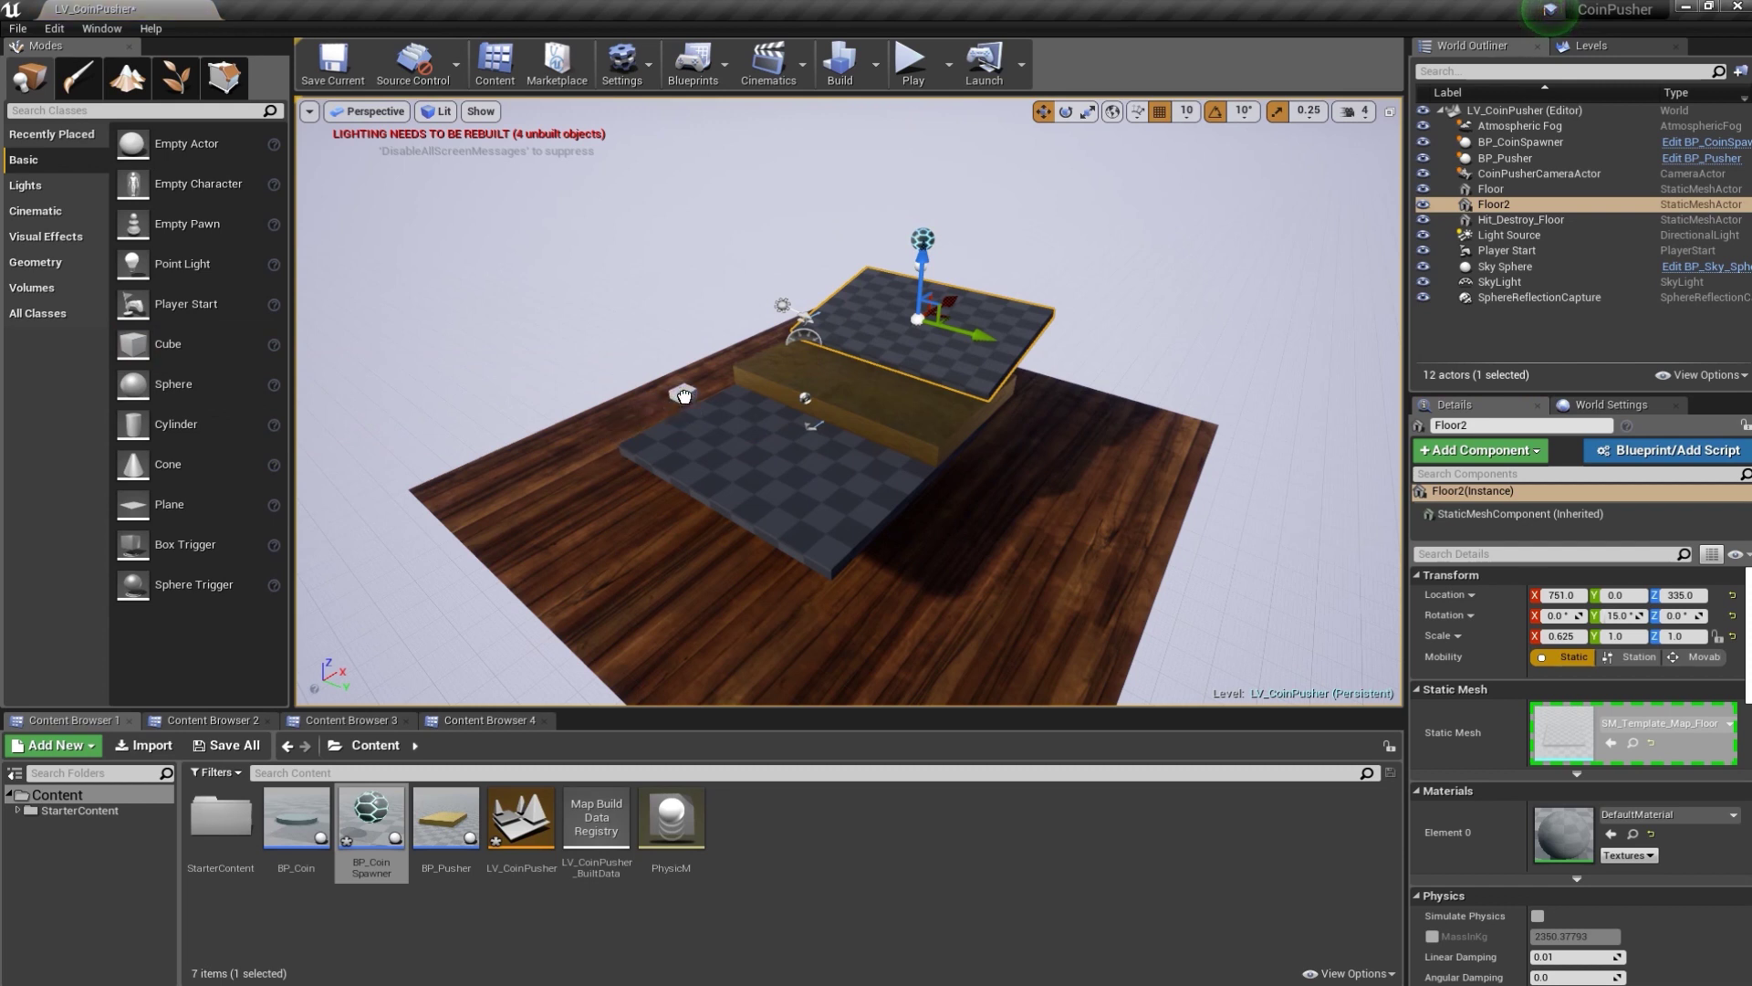
{"action": "left_click_drag", "start_coordinate": [683, 395], "coordinate": [685, 397]}
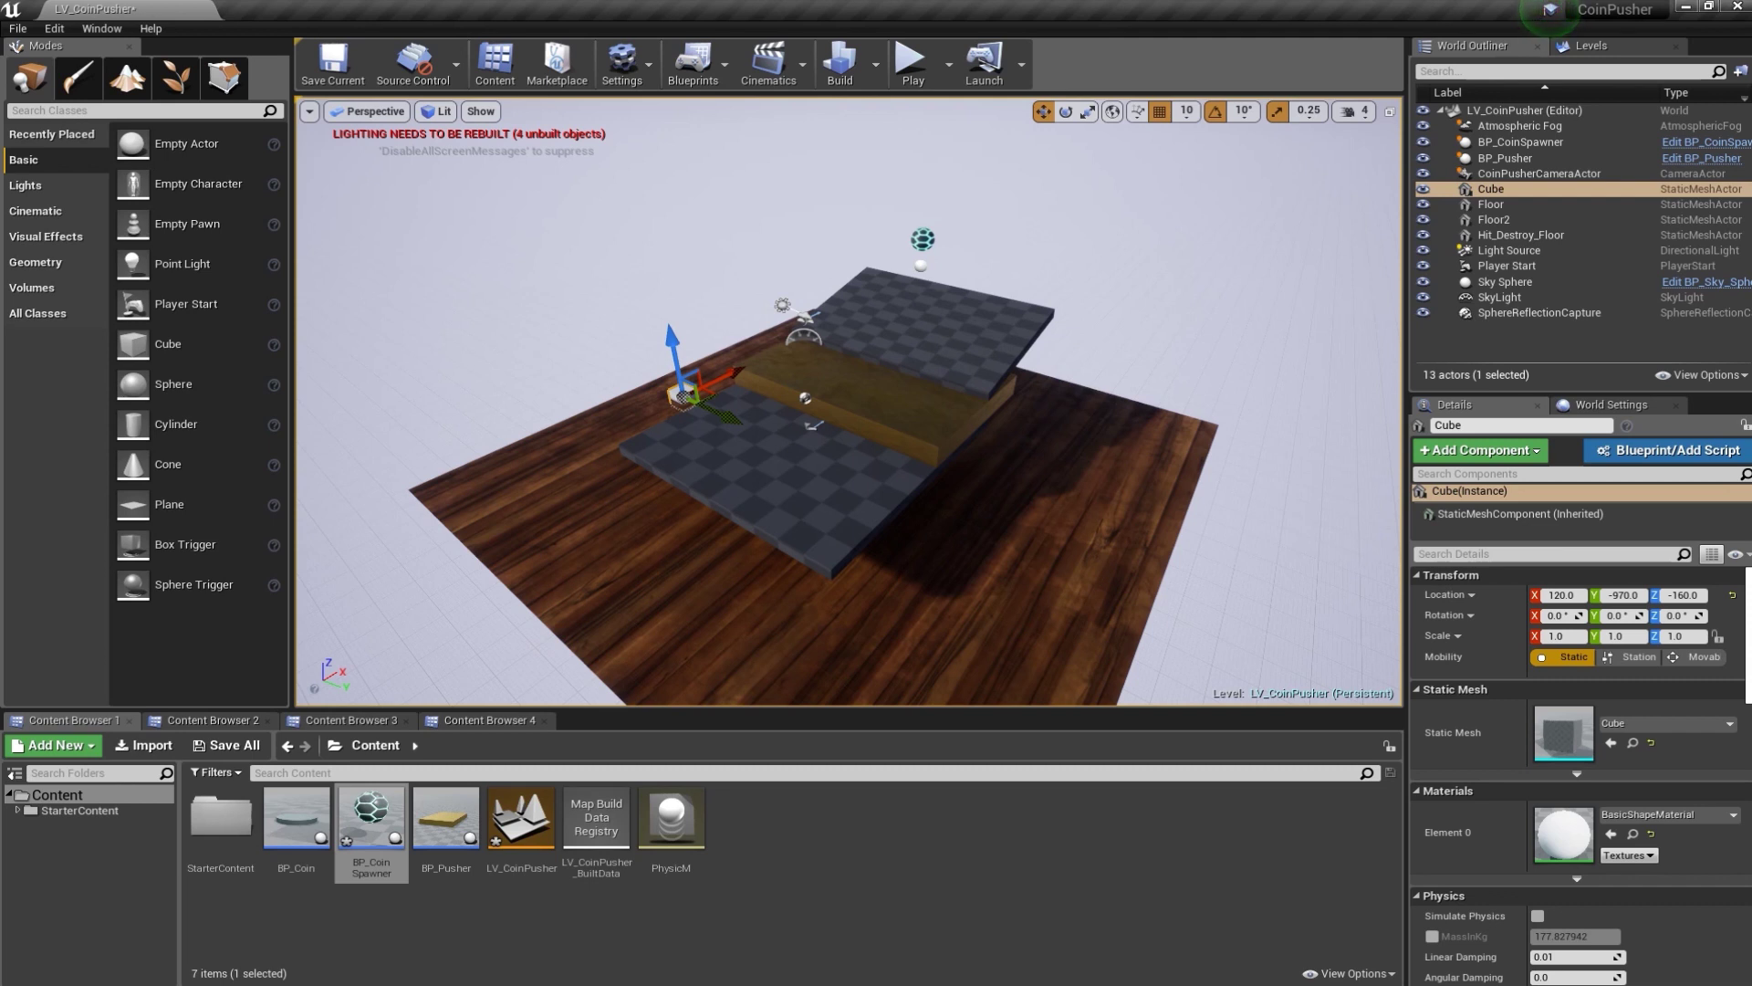
{"action": "left_click", "coordinate": [1560, 595]}
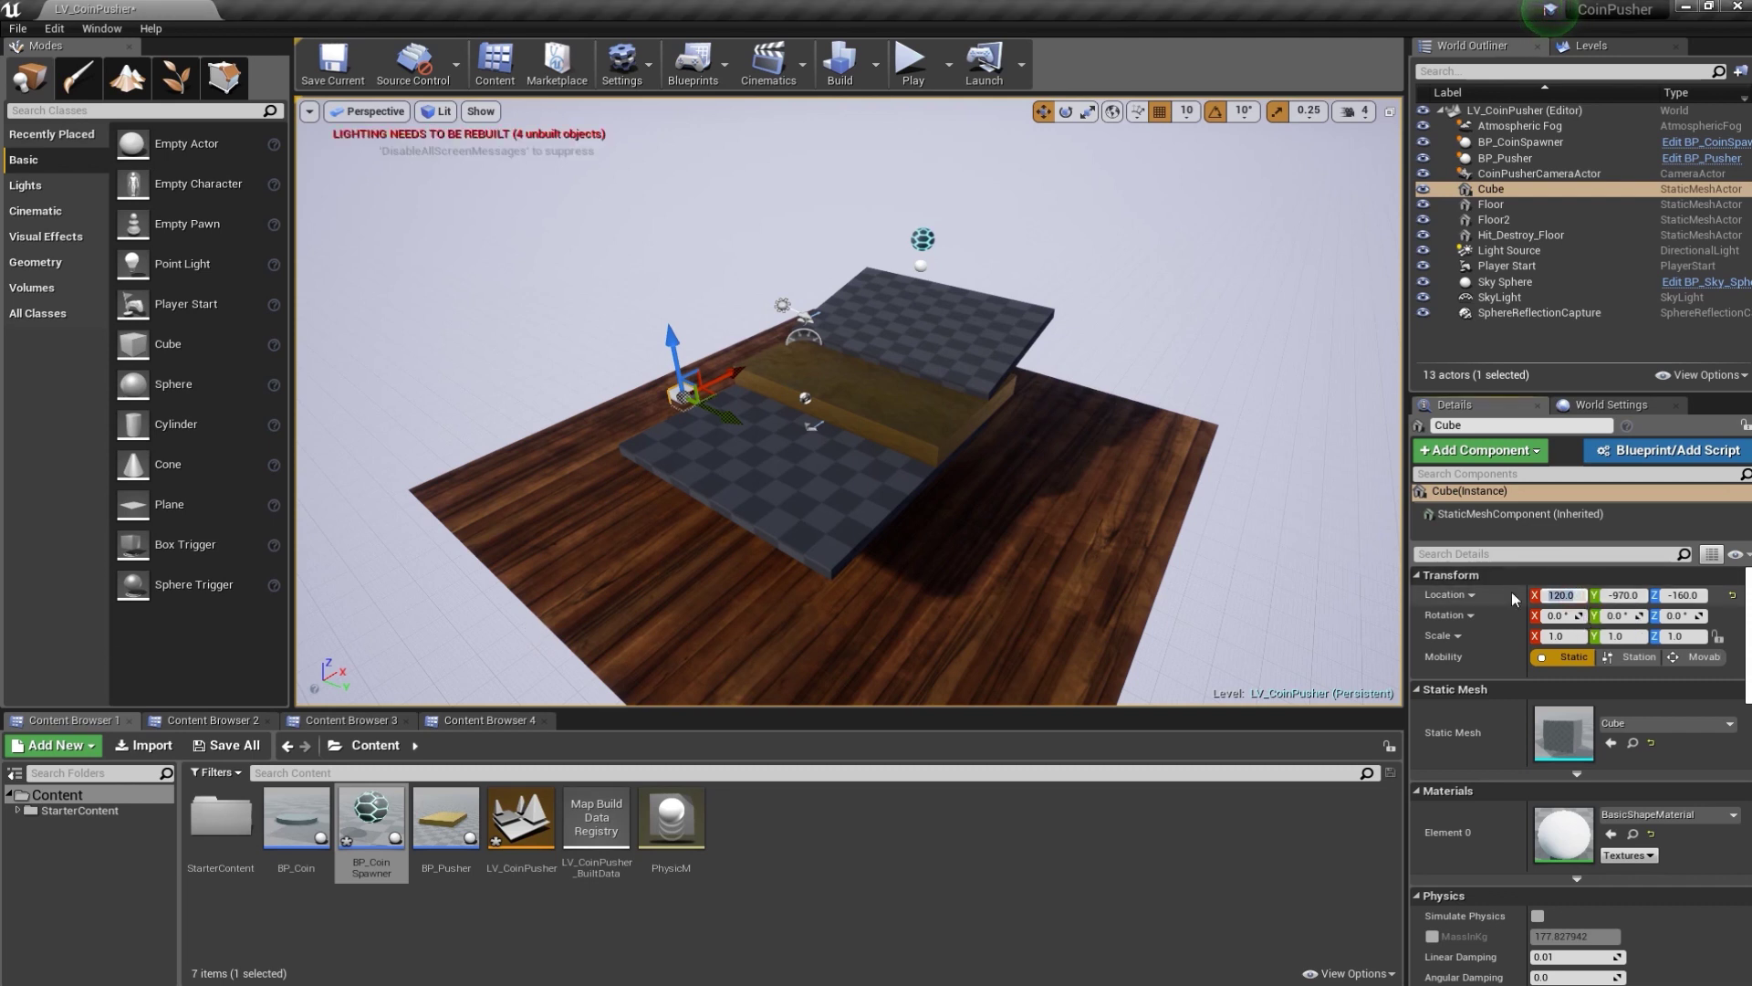
{"action": "type", "text": "465"}
{"action": "key", "text": "Return"}
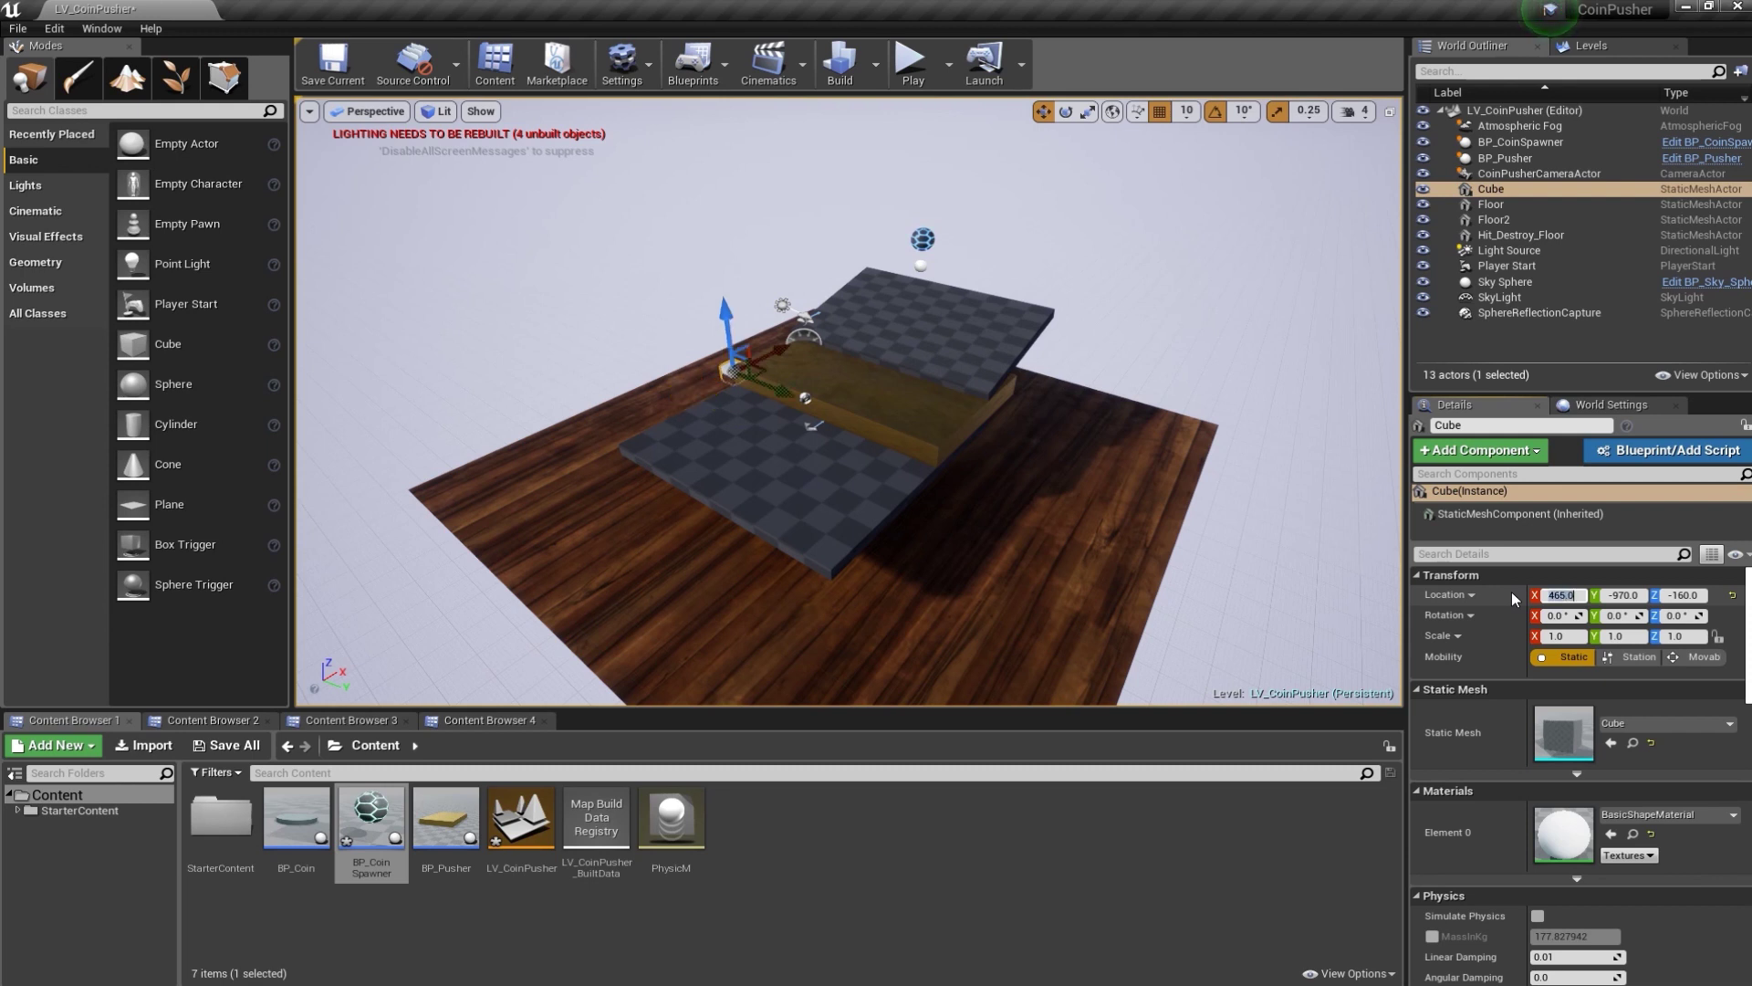
{"action": "left_click", "coordinate": [1639, 595]}
{"action": "type", "text": "-575"}
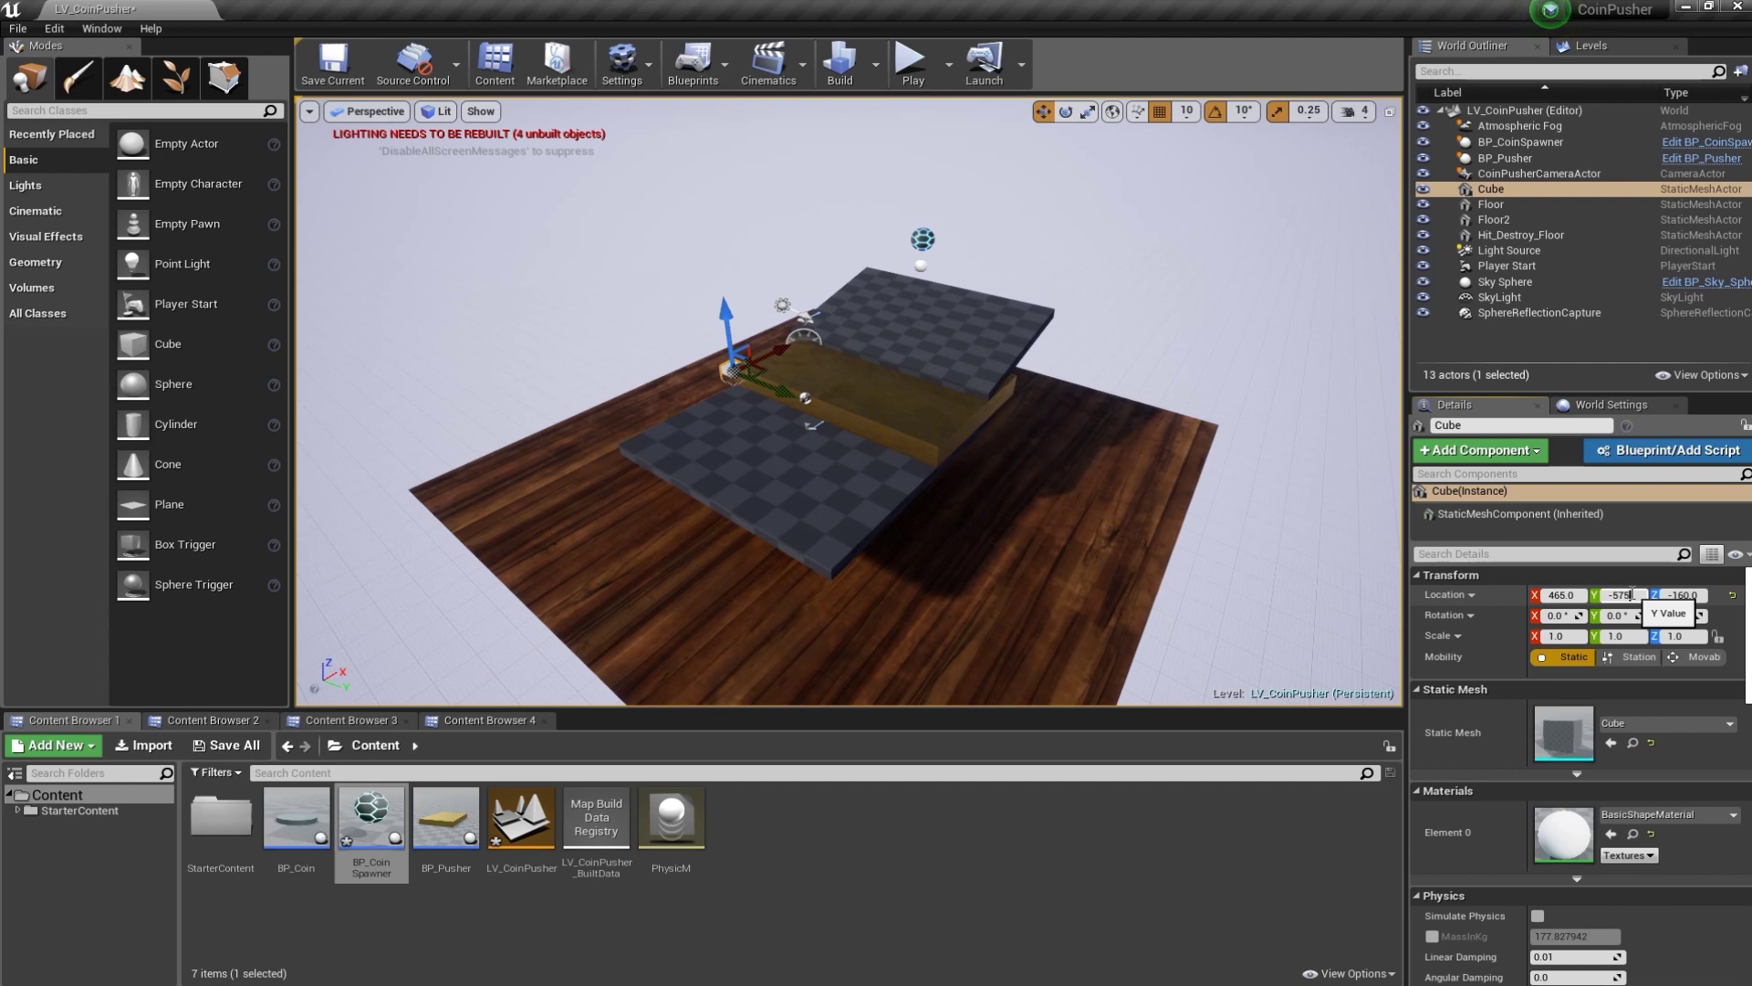
{"action": "key", "text": "Return"}
{"action": "left_click", "coordinate": [1694, 595]}
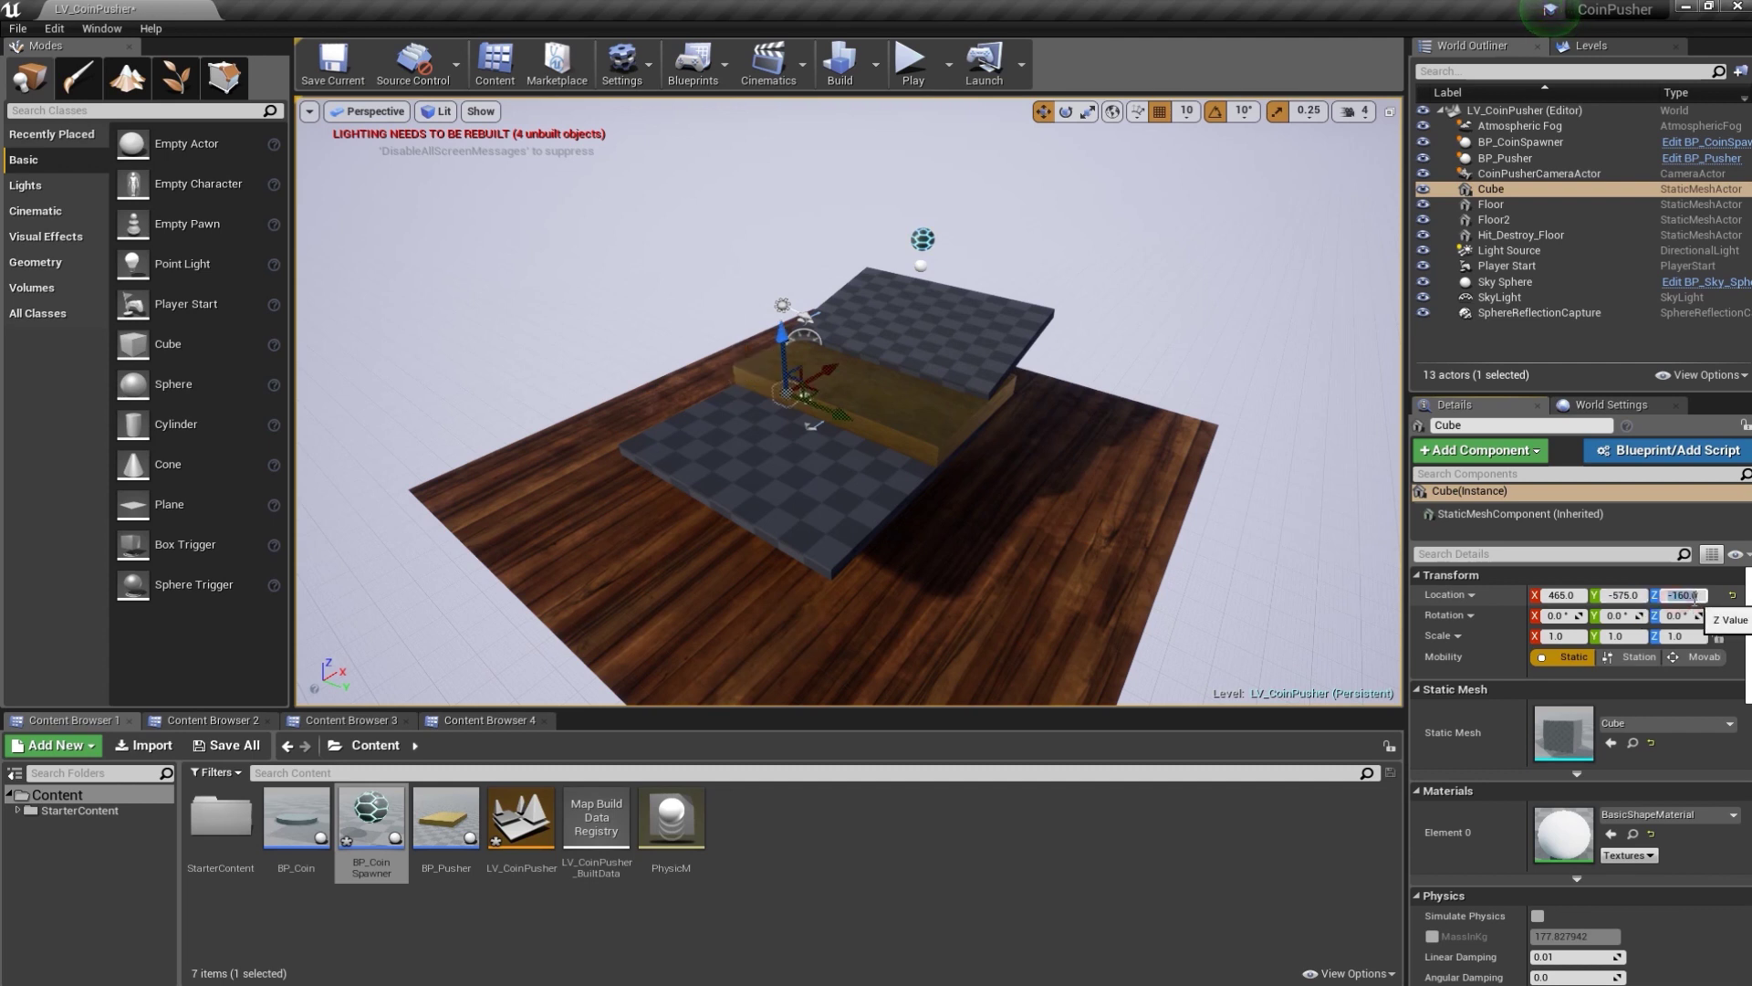
{"action": "type", "text": "30"}
{"action": "type", "text": "6"}
{"action": "key", "text": "Return"}
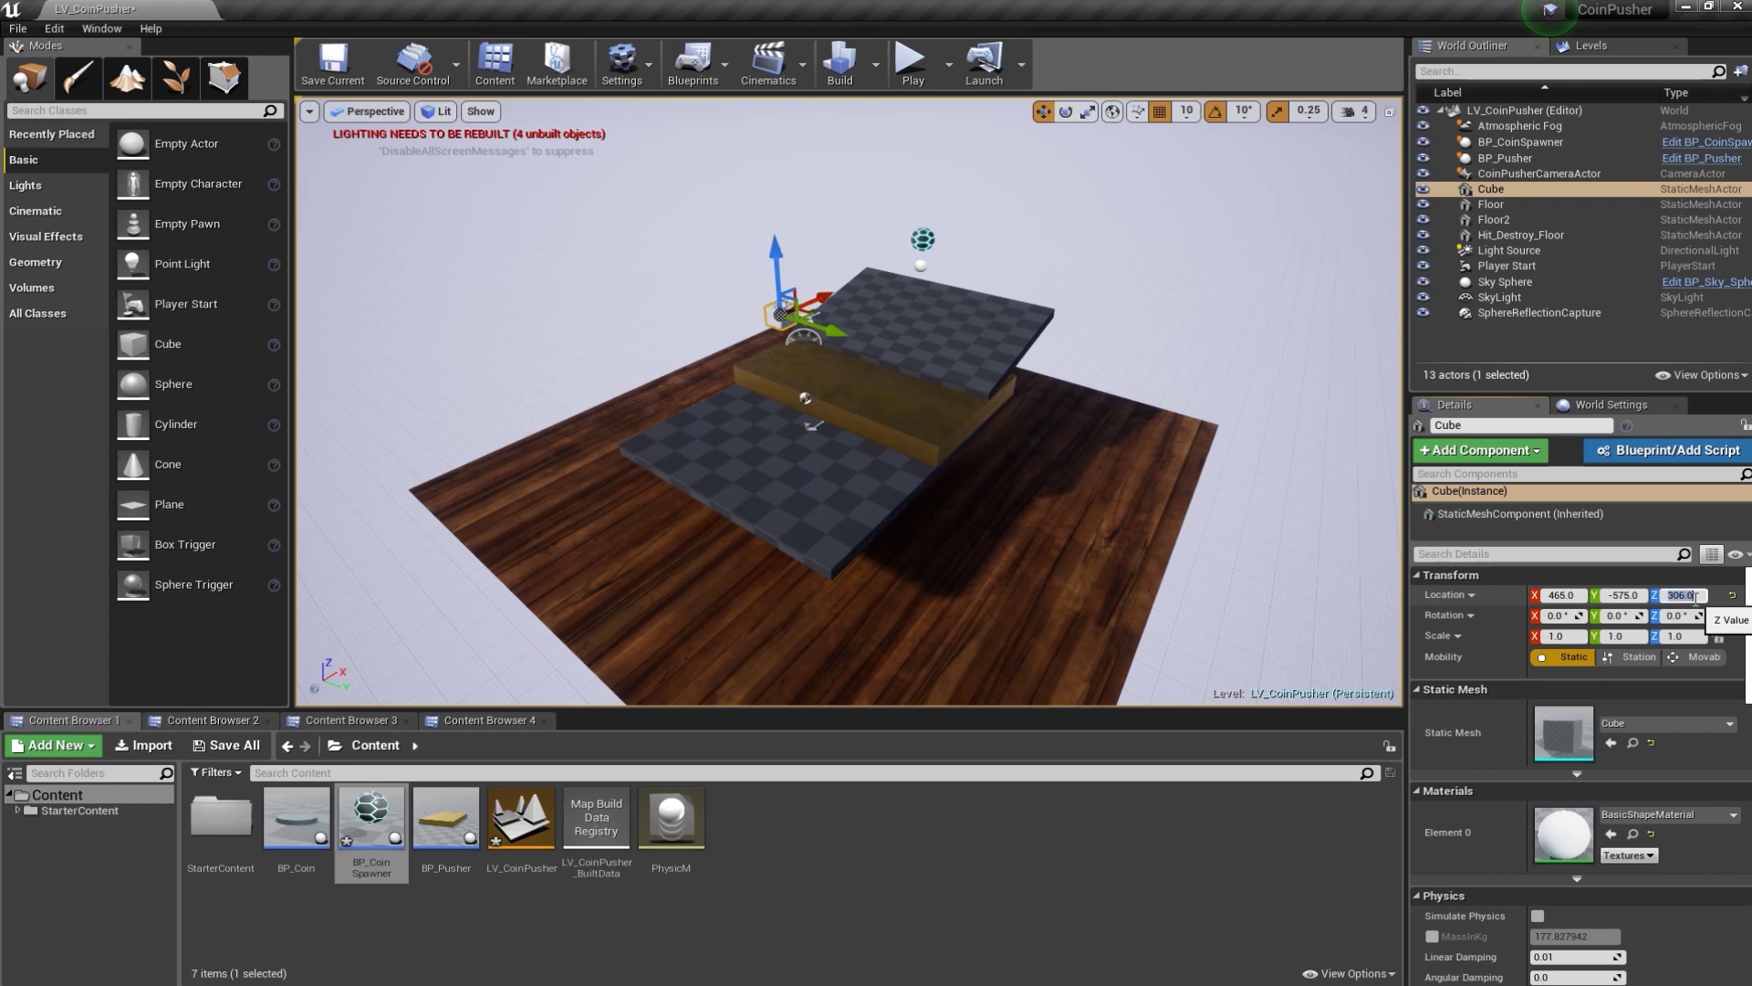
- Scale the cube to 11.8, 1.6, 5.0 to form a tall wall
{"action": "left_click", "coordinate": [1542, 637]}
{"action": "type", "text": "1."}
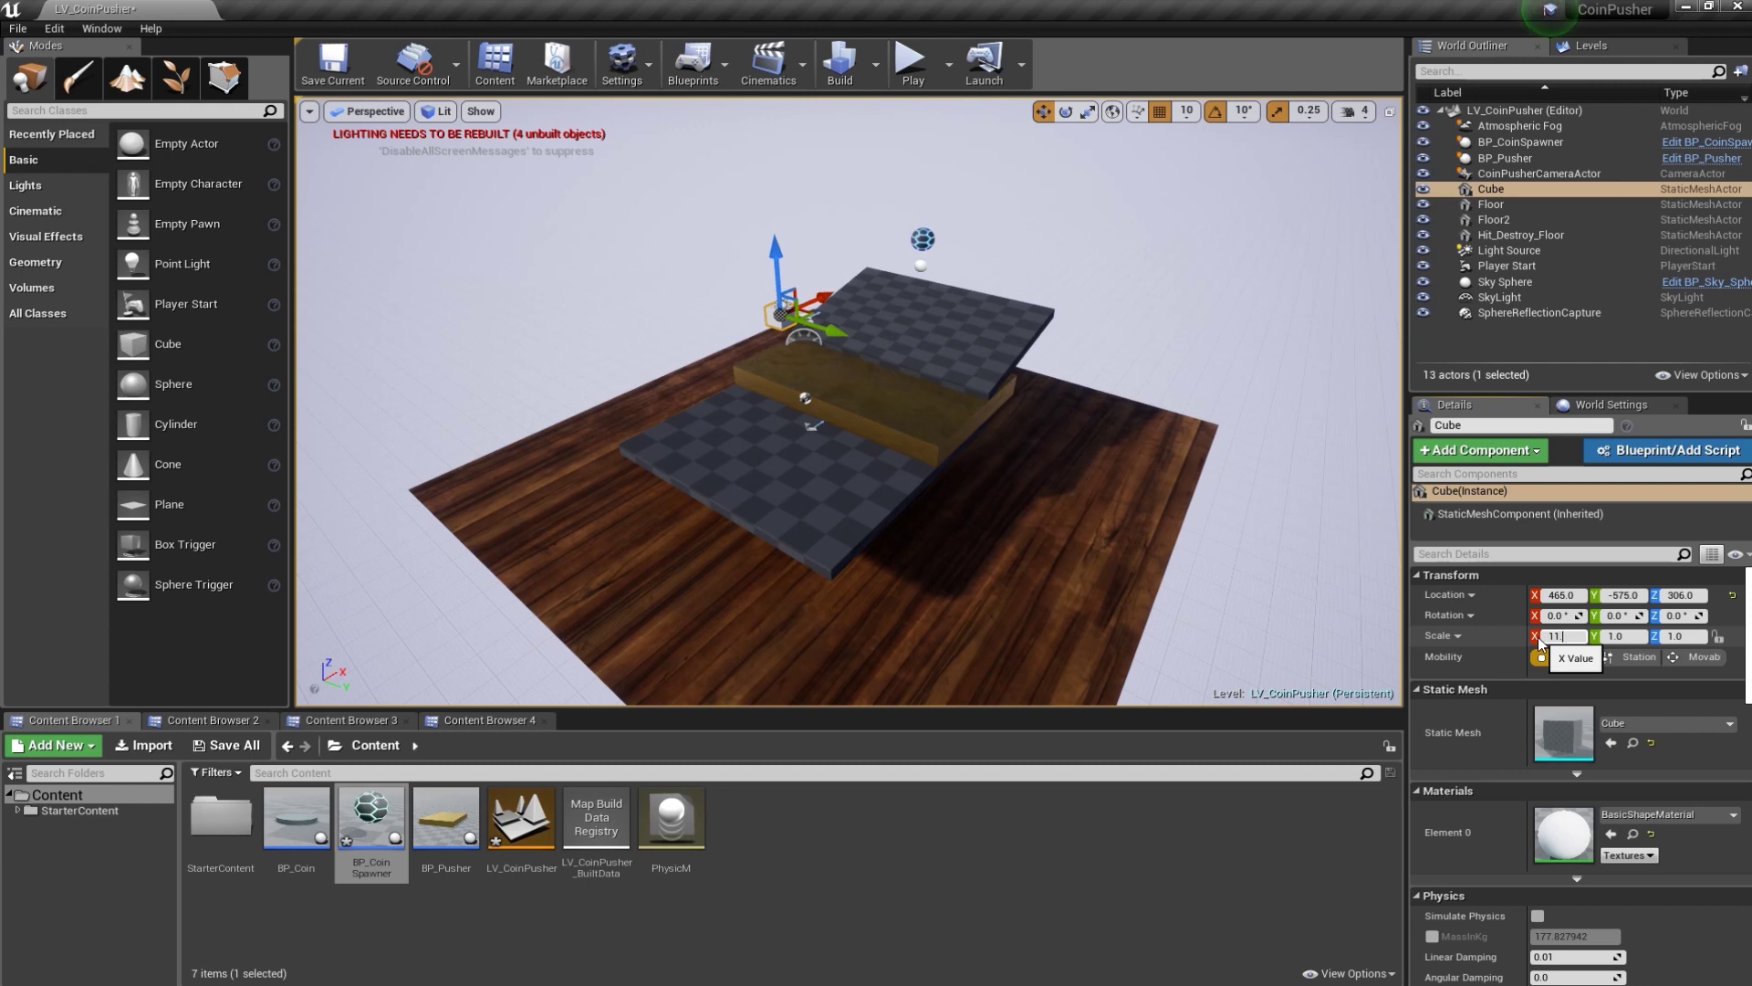
{"action": "type", "text": "8"}
{"action": "key", "text": "Return"}
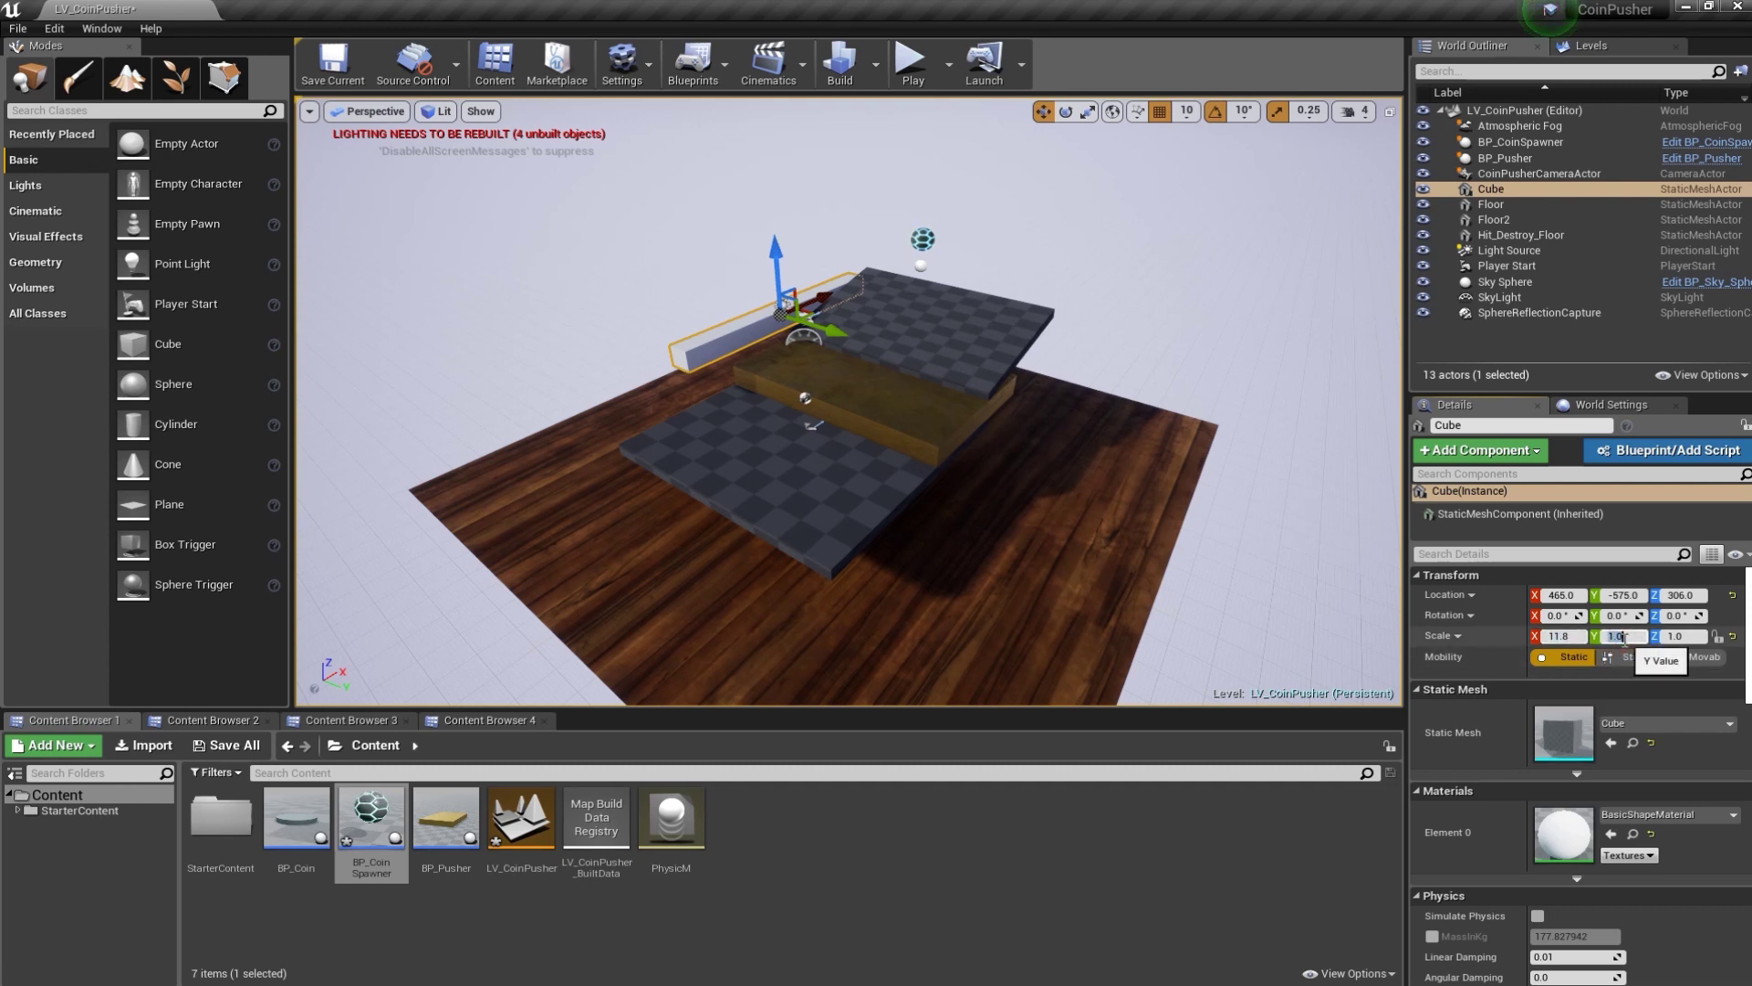
{"action": "left_click", "coordinate": [1624, 637]}
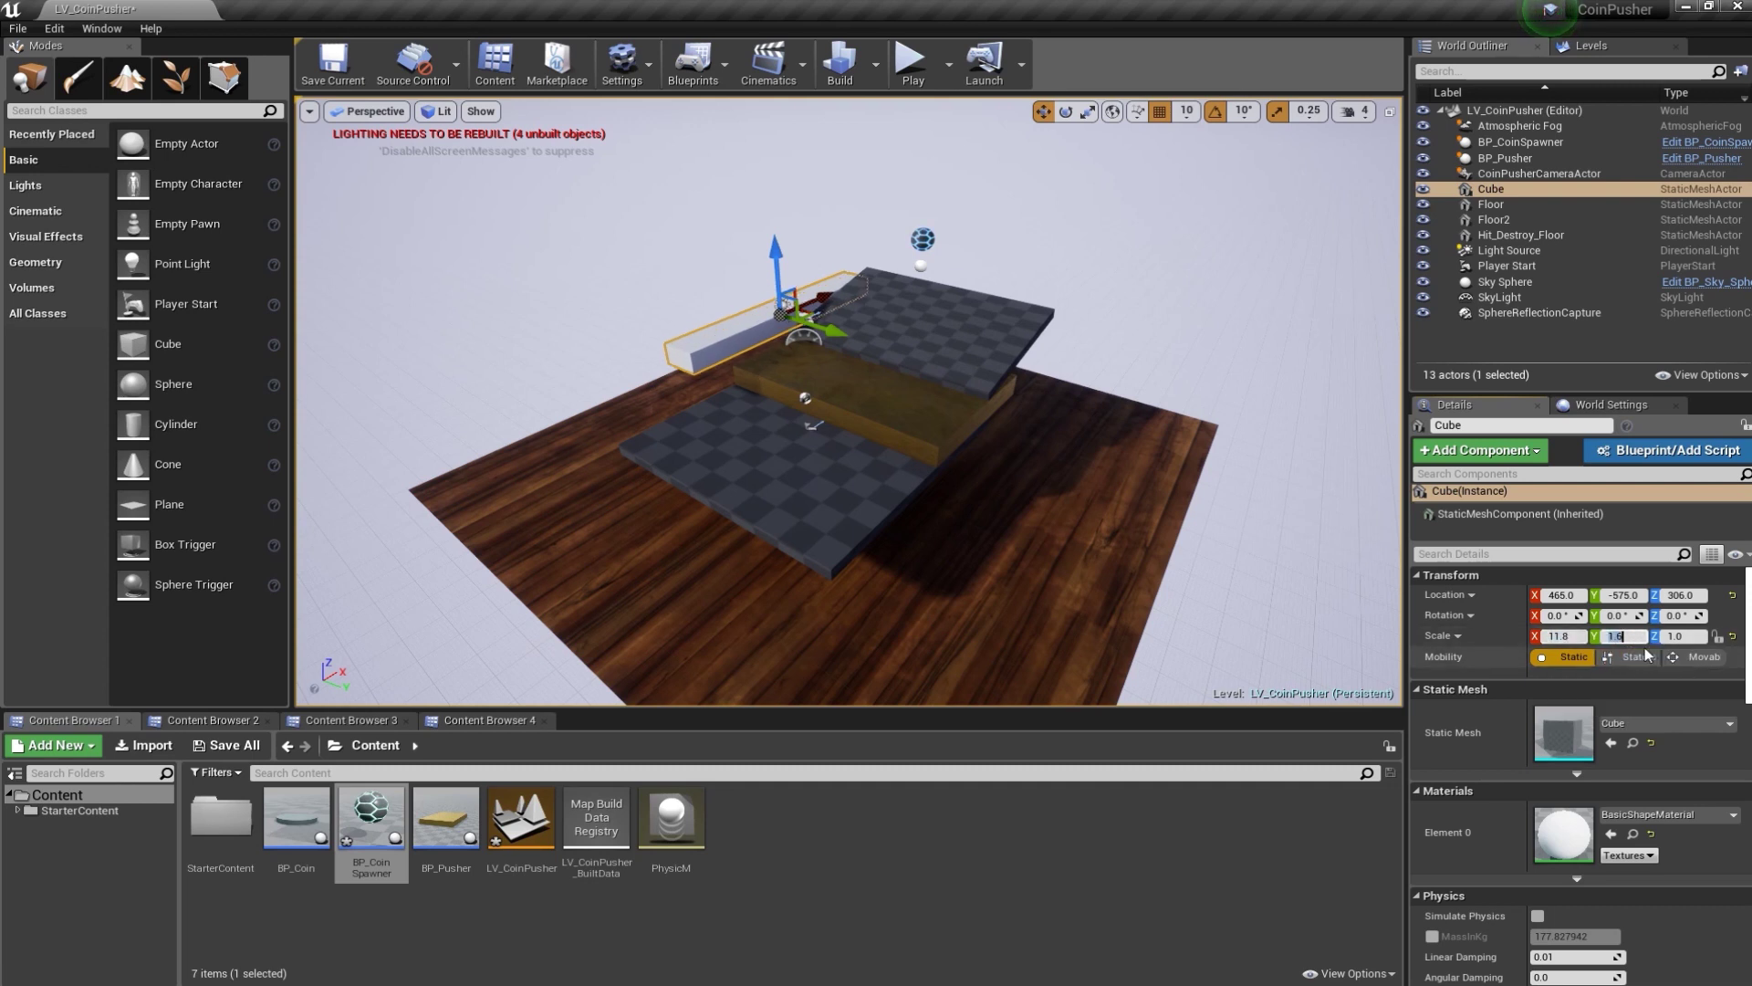
{"action": "left_click", "coordinate": [1688, 637]}
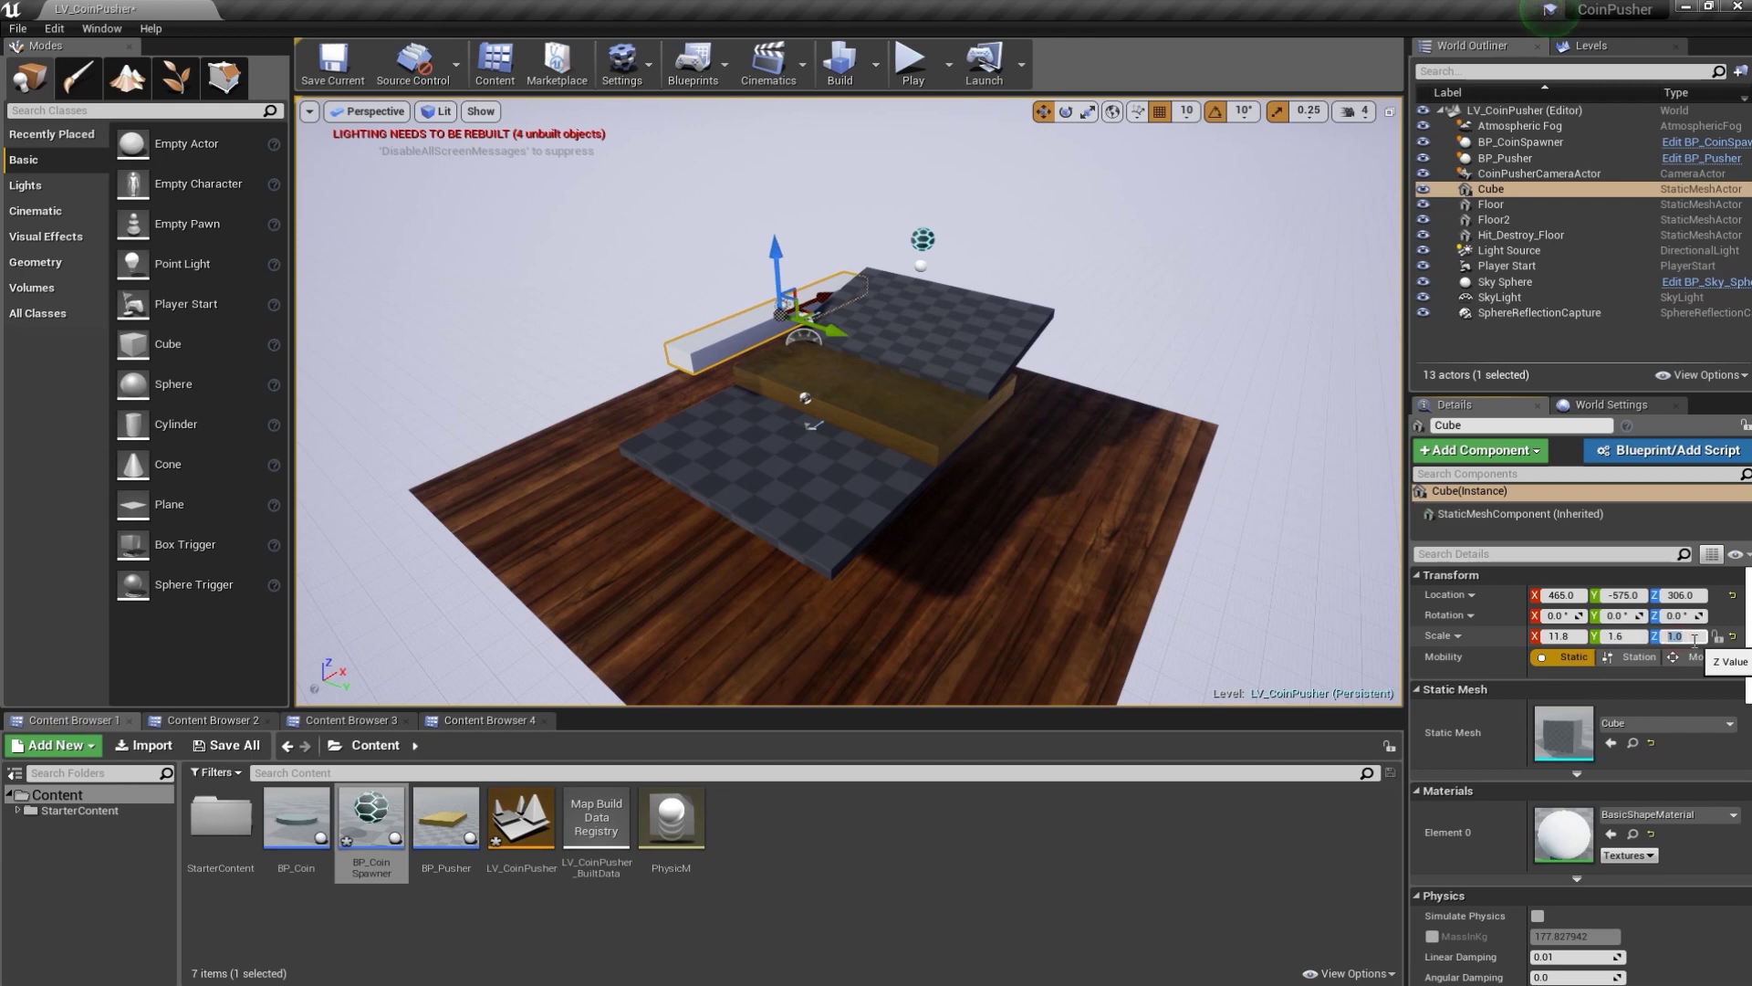
{"action": "type", "text": "5"}
{"action": "key", "text": "Return"}
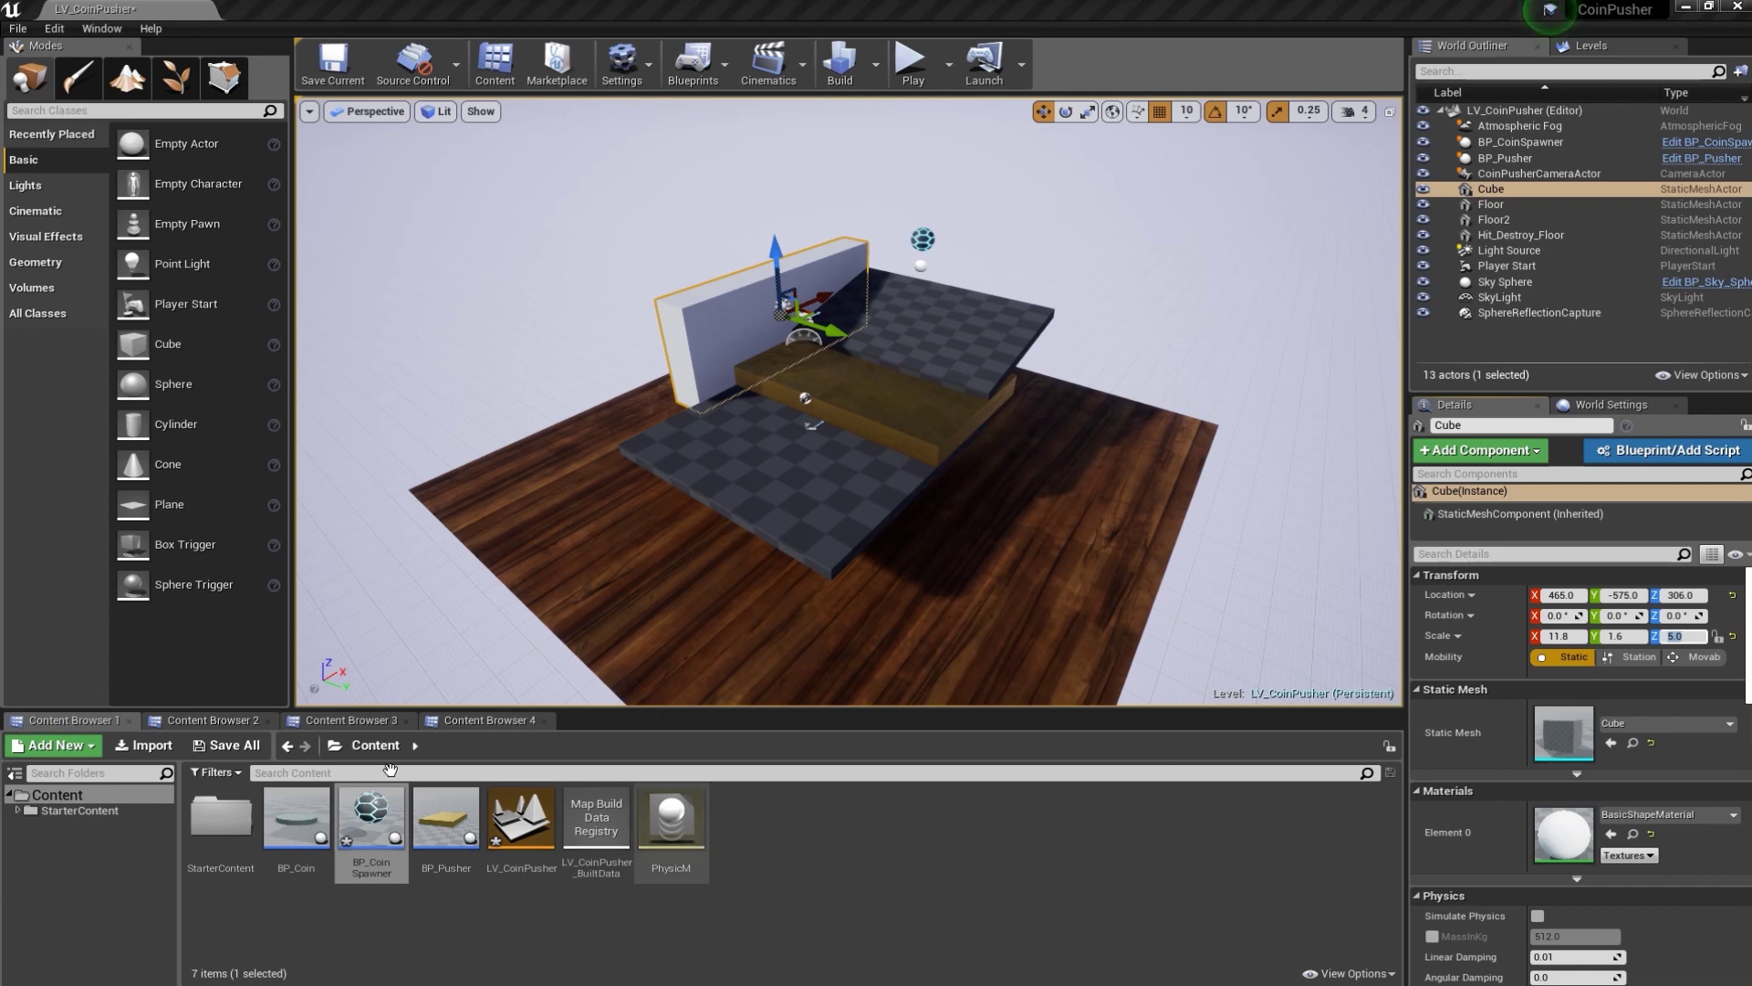
- Give the wall the M_Metal_Brushed_Nickel material from the starter content
{"action": "left_click", "coordinate": [219, 720]}
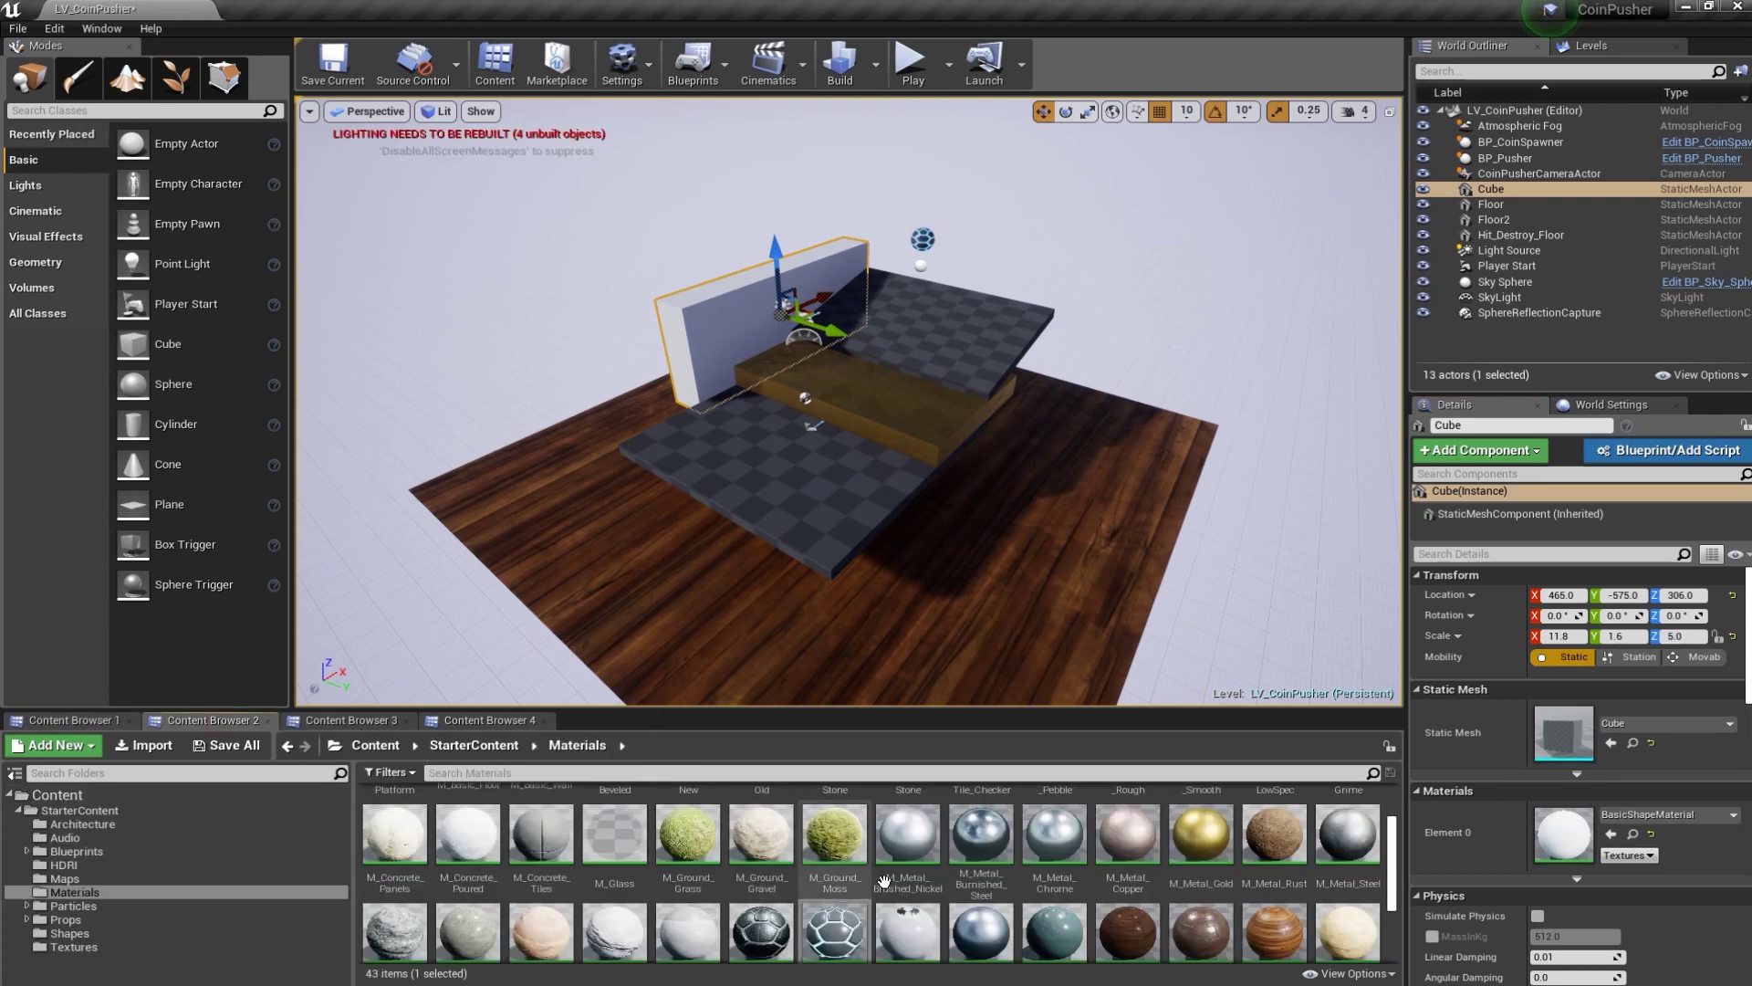
{"action": "left_click_drag", "start_coordinate": [908, 832], "coordinate": [1571, 841]}
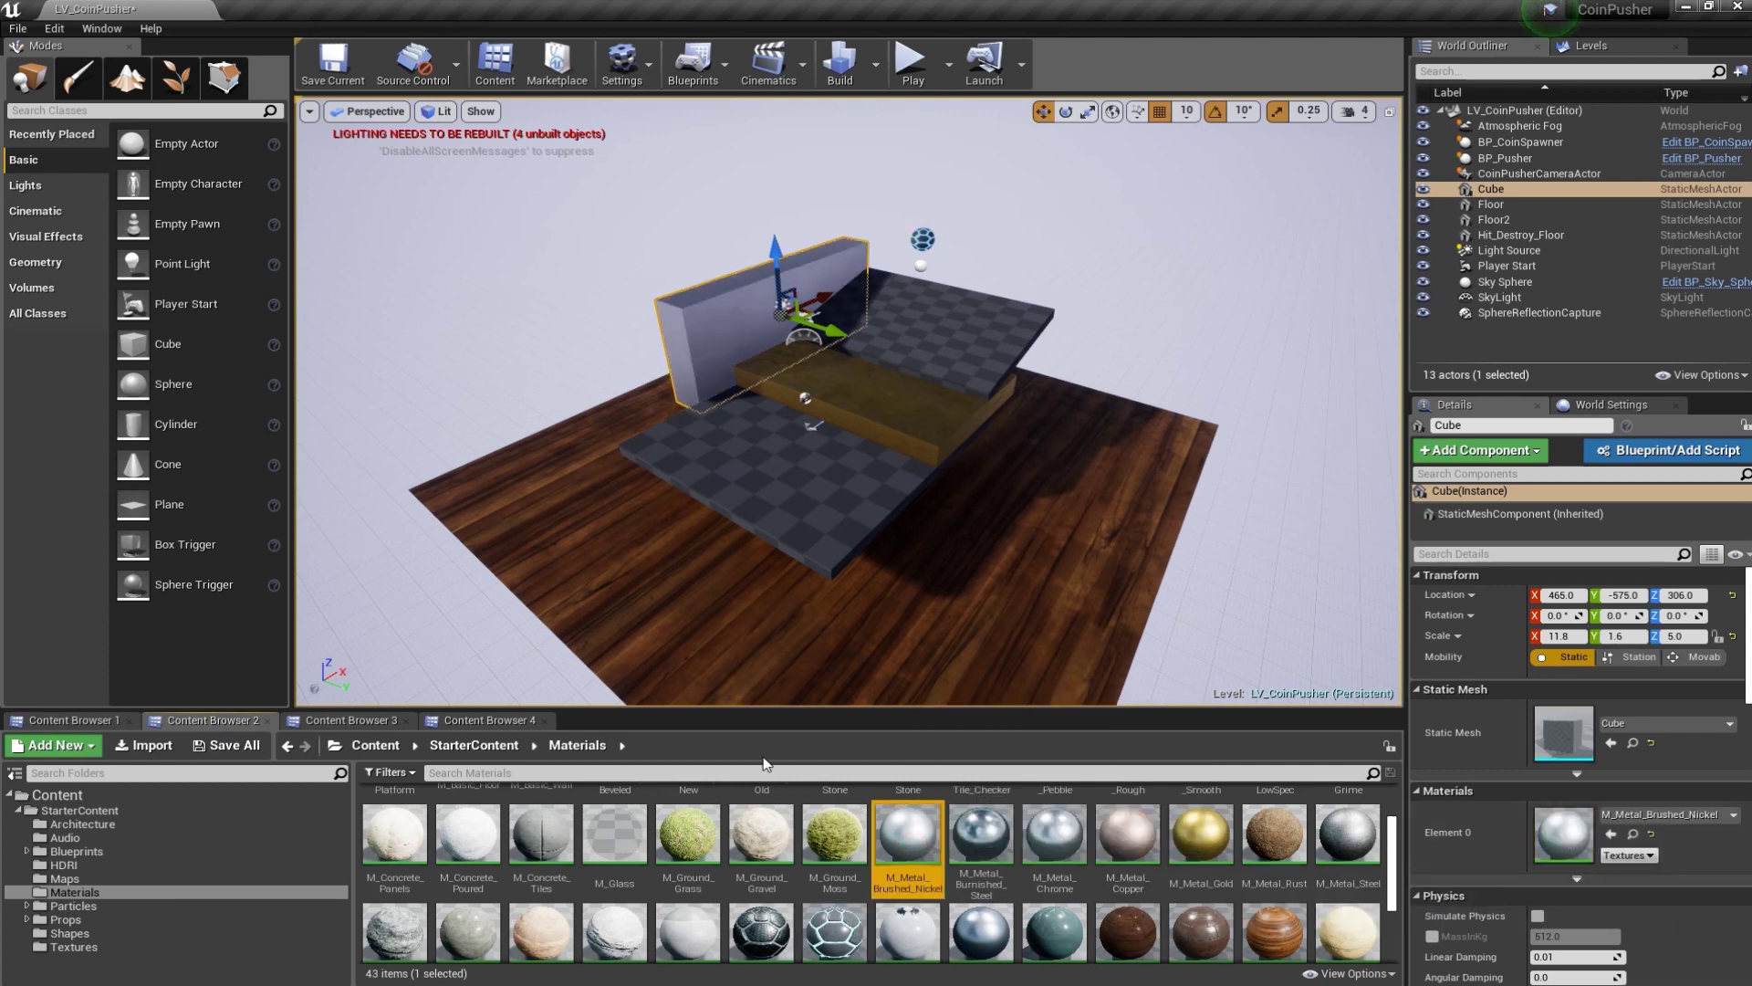
{"action": "left_click", "coordinate": [82, 721]}
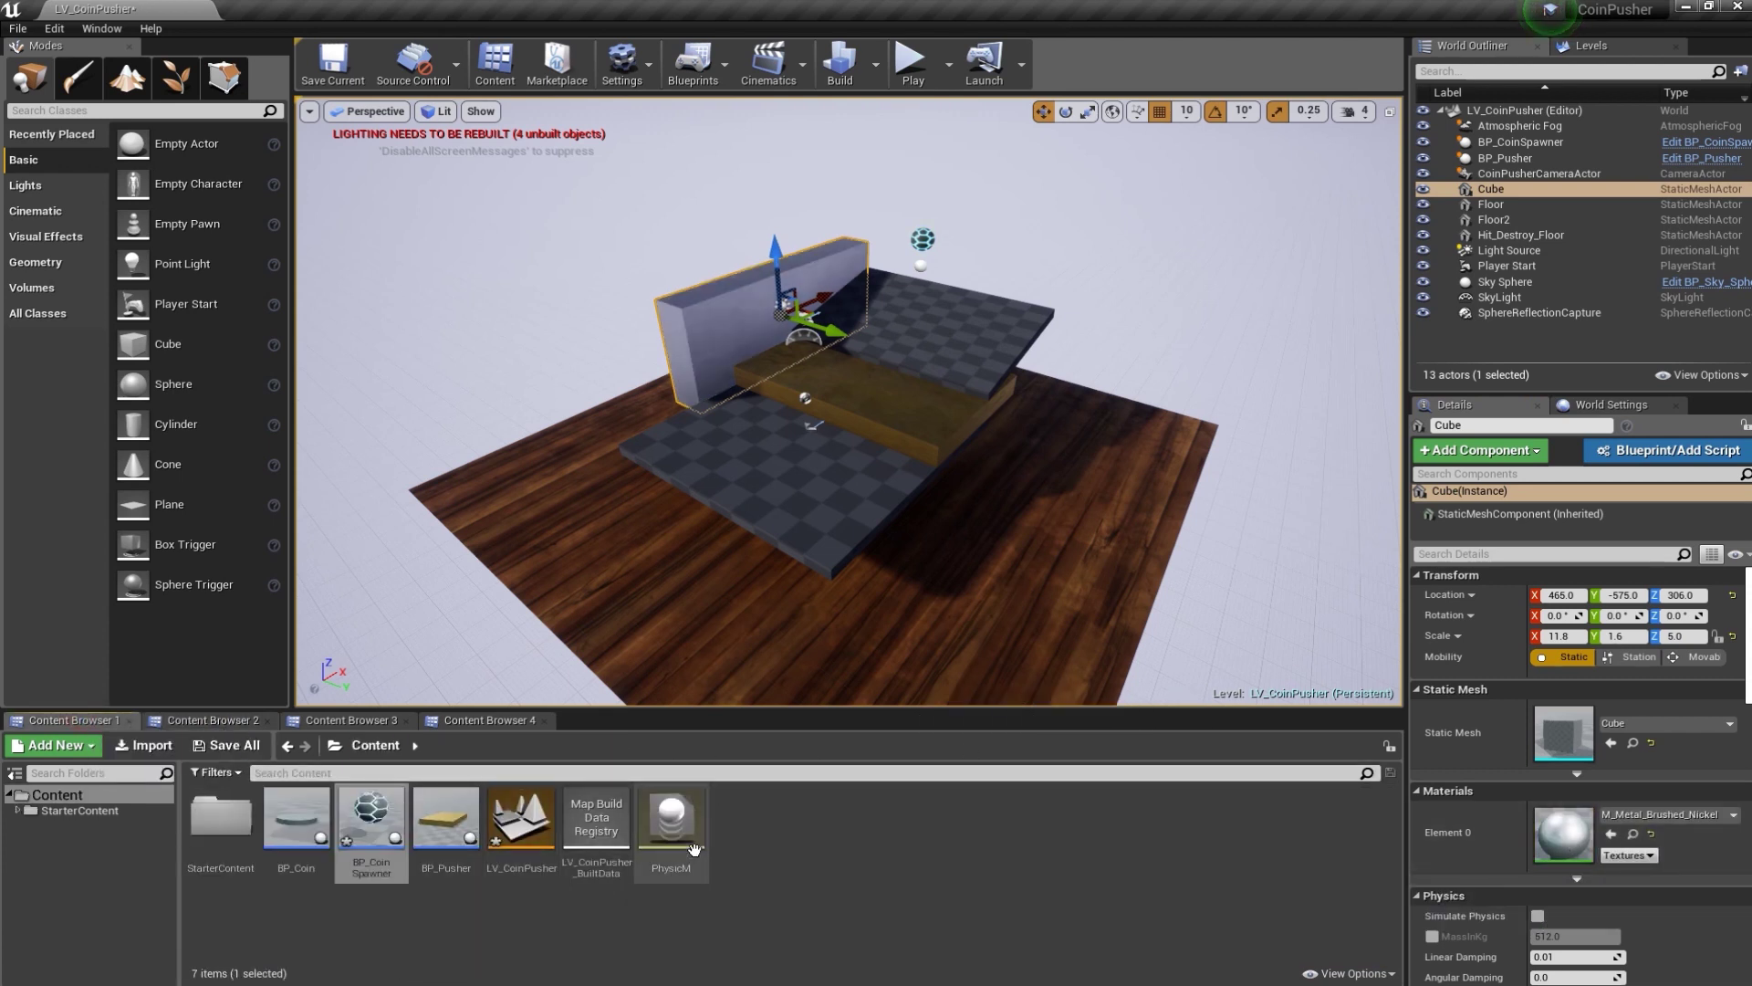
- Enable Simulation Generates Hit Events and set PhysicM as the Phys Material Override
{"action": "scroll", "coordinate": [1715, 758], "scroll_direction": "down", "scroll_amount": 2}
{"action": "scroll", "coordinate": [1712, 766], "scroll_direction": "down", "scroll_amount": 2}
{"action": "scroll", "coordinate": [1712, 775], "scroll_direction": "down", "scroll_amount": 1}
{"action": "scroll", "coordinate": [1706, 771], "scroll_direction": "up", "scroll_amount": 1}
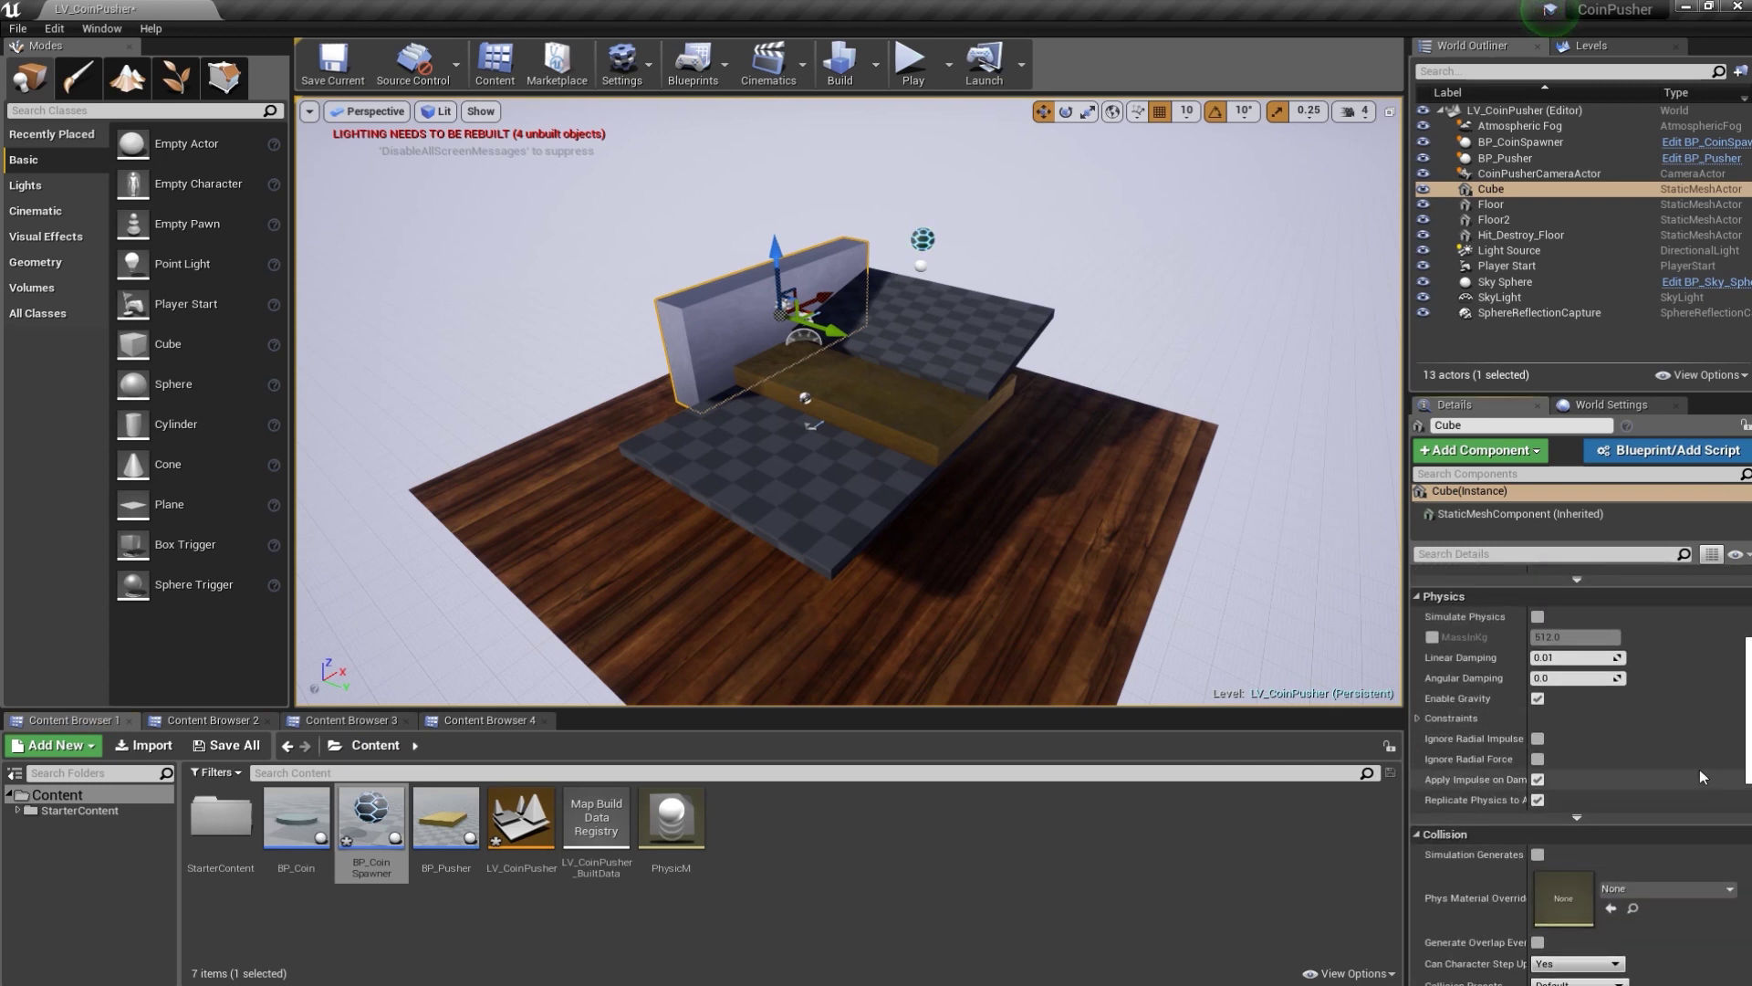
{"action": "scroll", "coordinate": [1690, 728], "scroll_direction": "down", "scroll_amount": 1}
{"action": "scroll", "coordinate": [1690, 728], "scroll_direction": "down", "scroll_amount": 2}
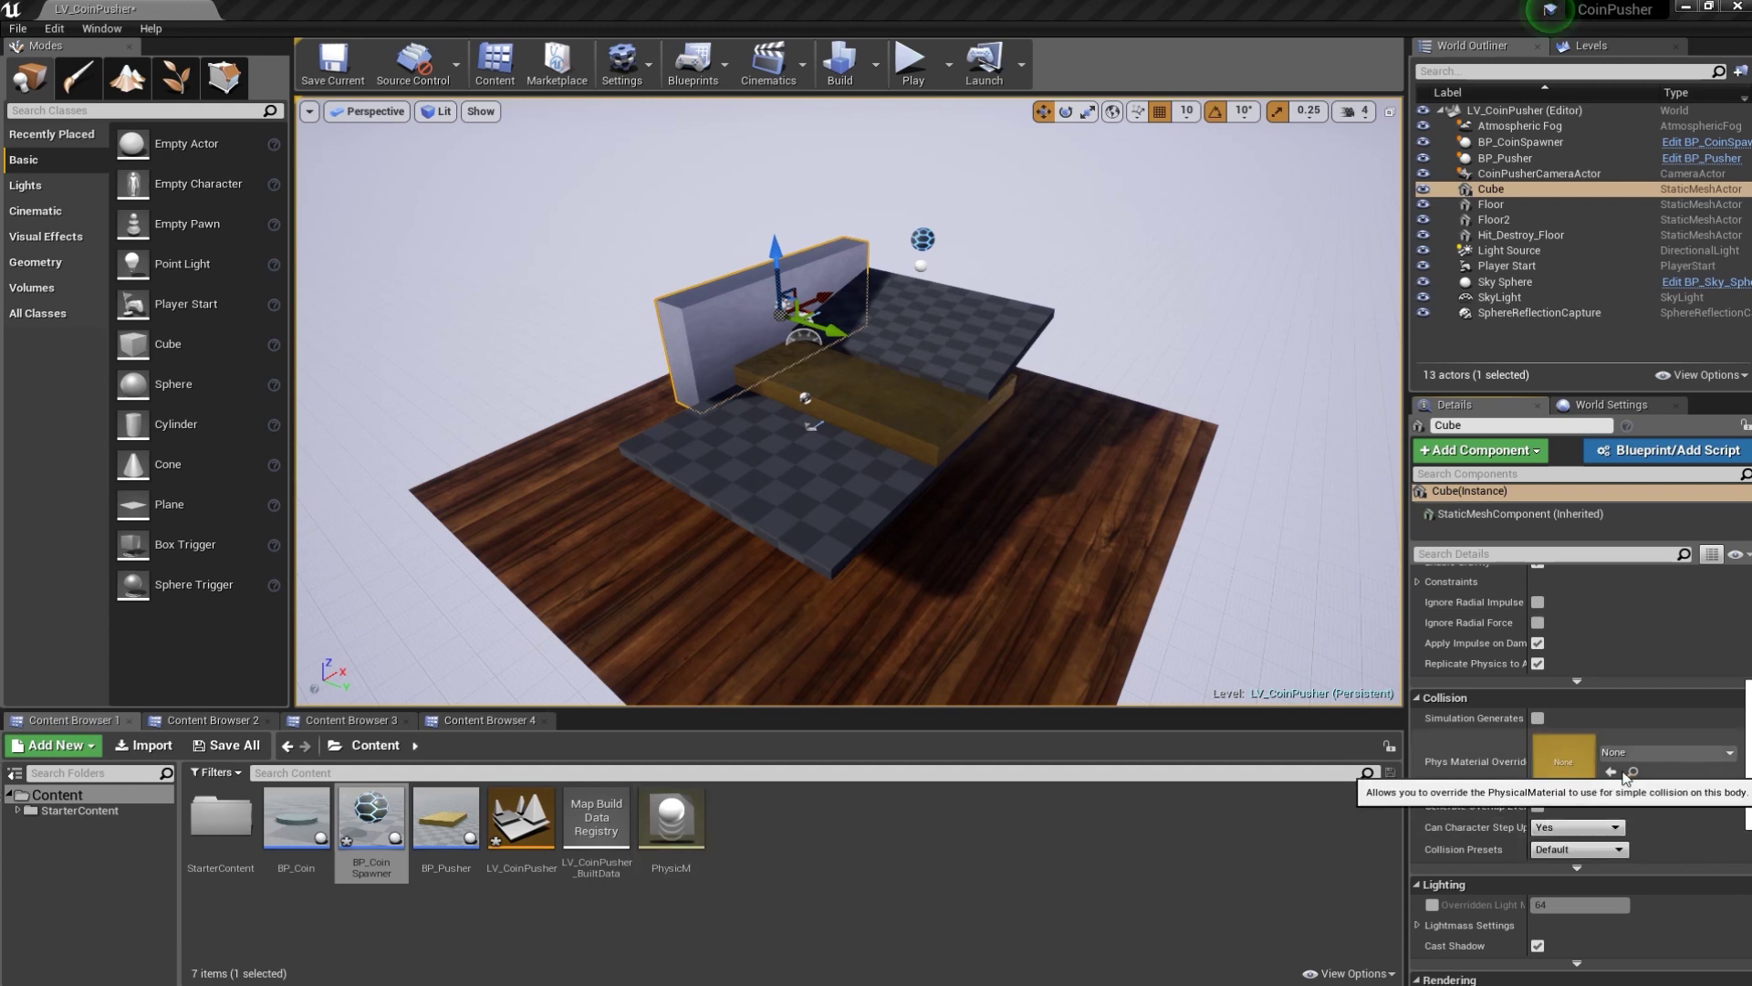
{"action": "left_click", "coordinate": [1538, 719]}
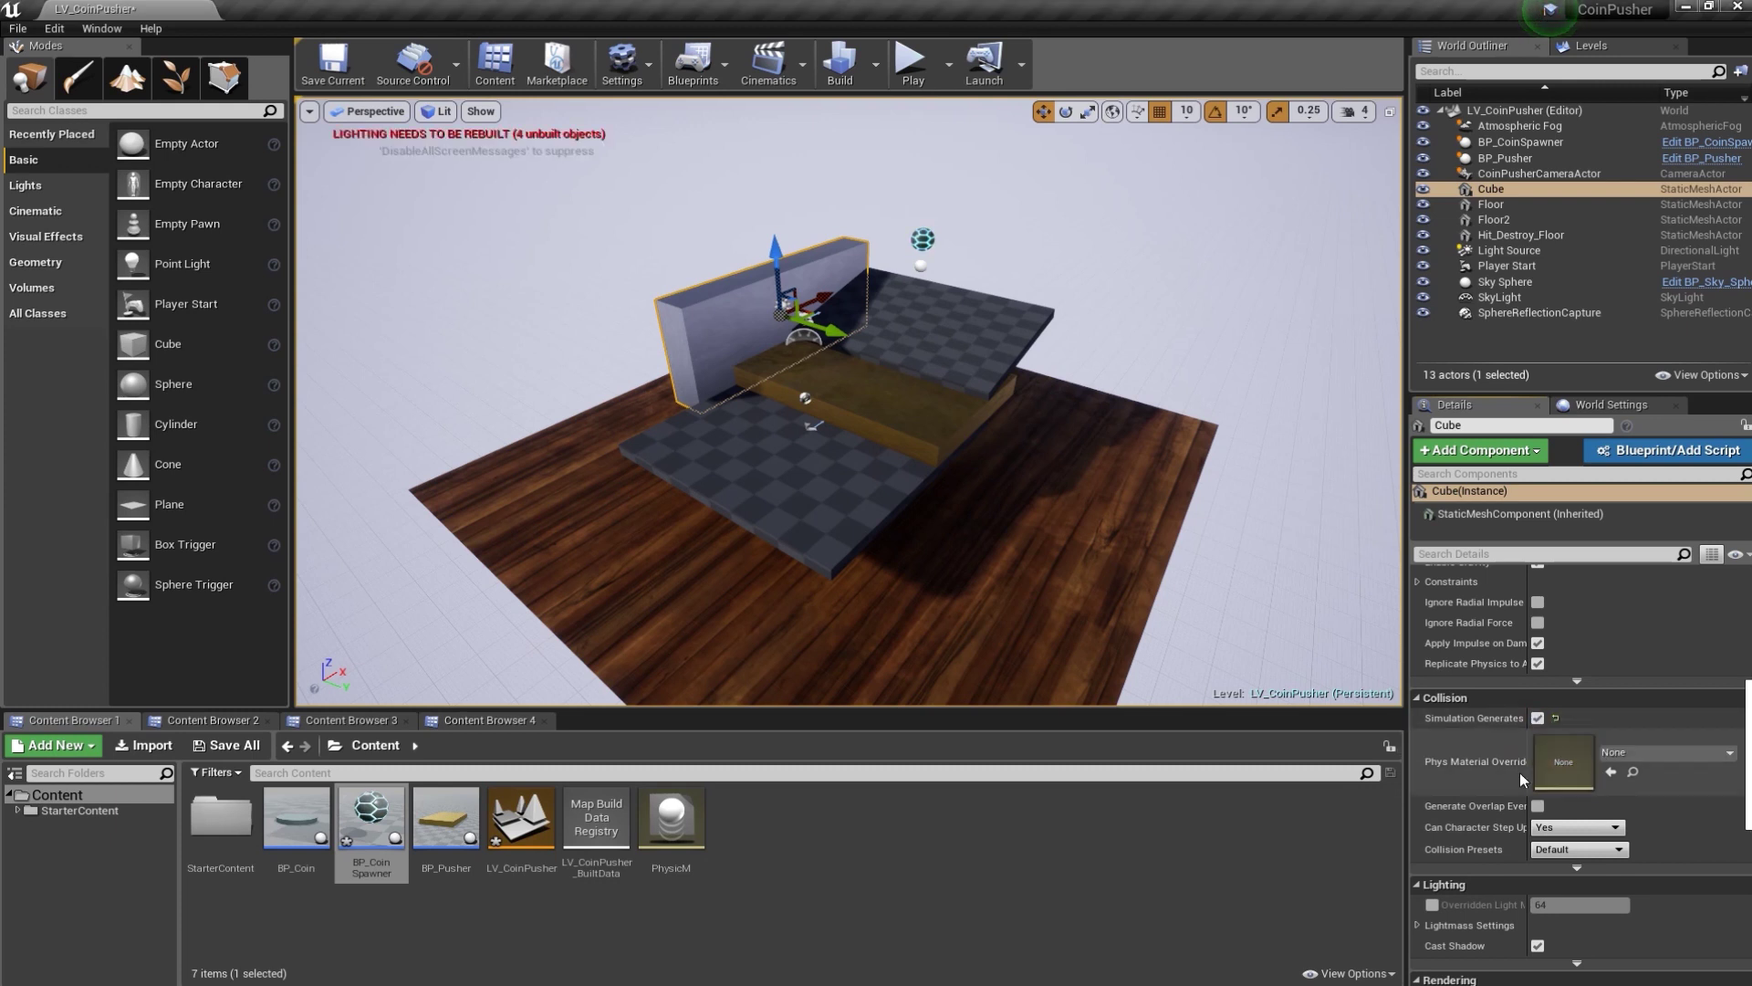
{"action": "left_click_drag", "start_coordinate": [671, 817], "coordinate": [1563, 764]}
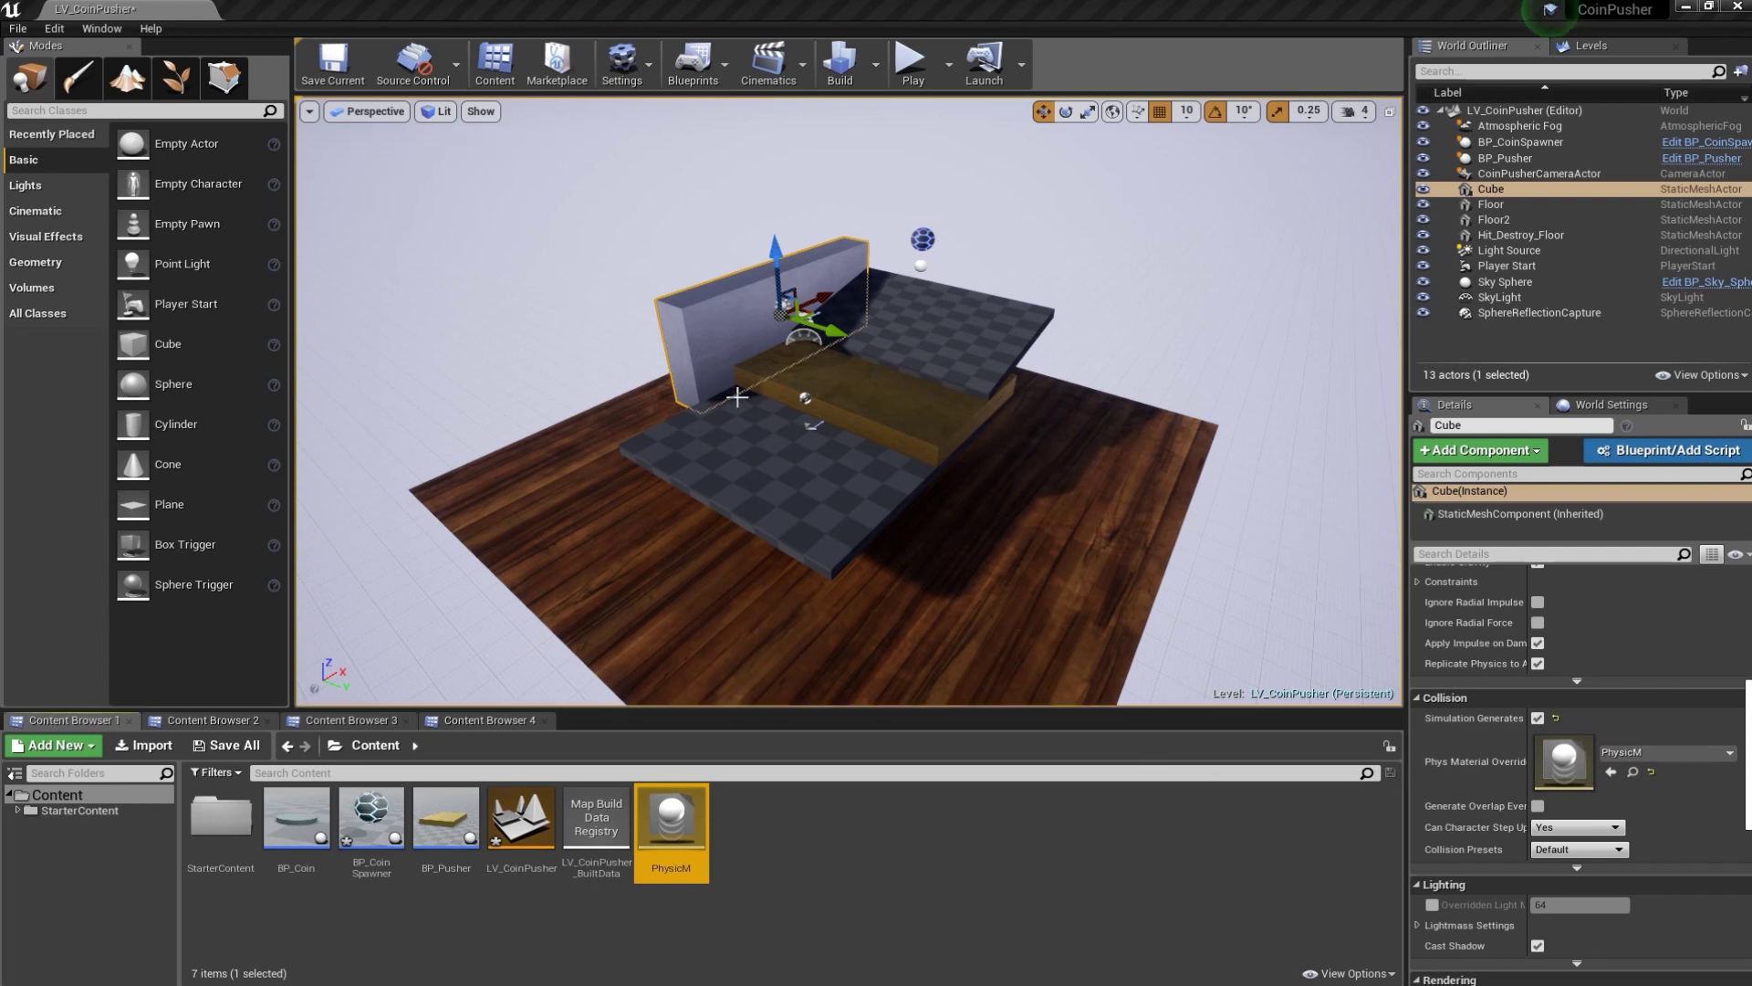
- Select the first Cube wall and duplicate it
{"action": "left_click", "coordinate": [1532, 188]}
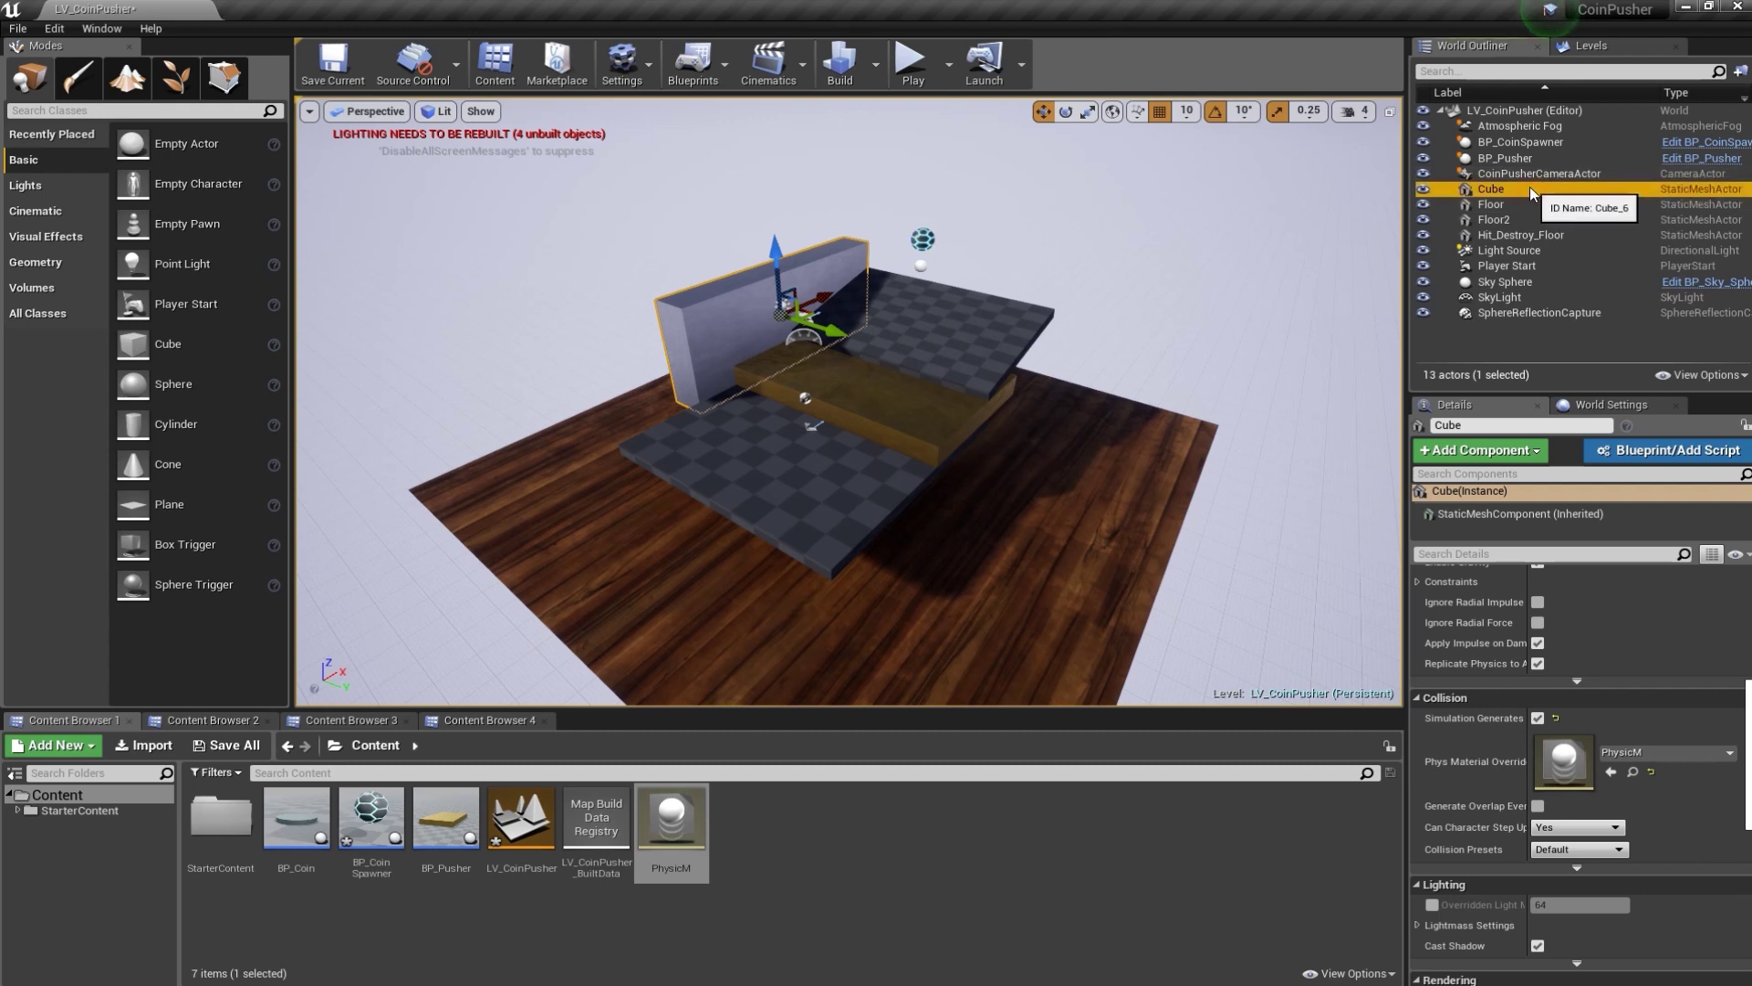
{"action": "right_click", "coordinate": [1531, 188]}
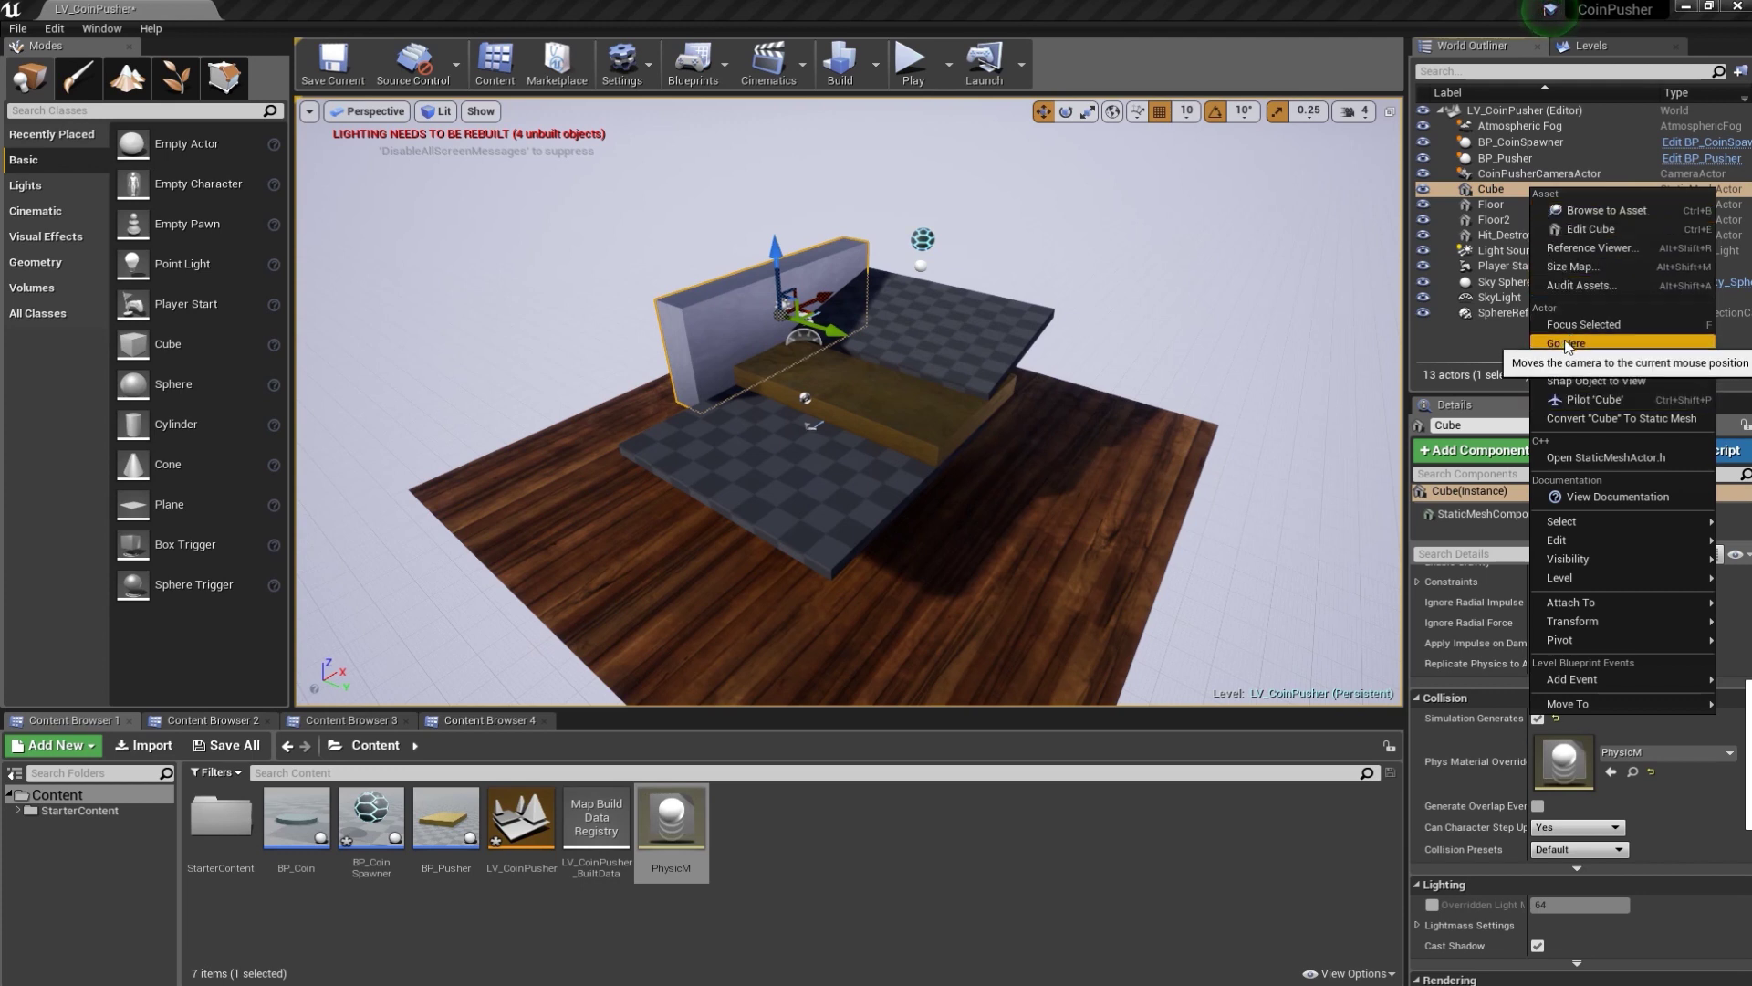
{"action": "left_click", "coordinate": [1489, 330]}
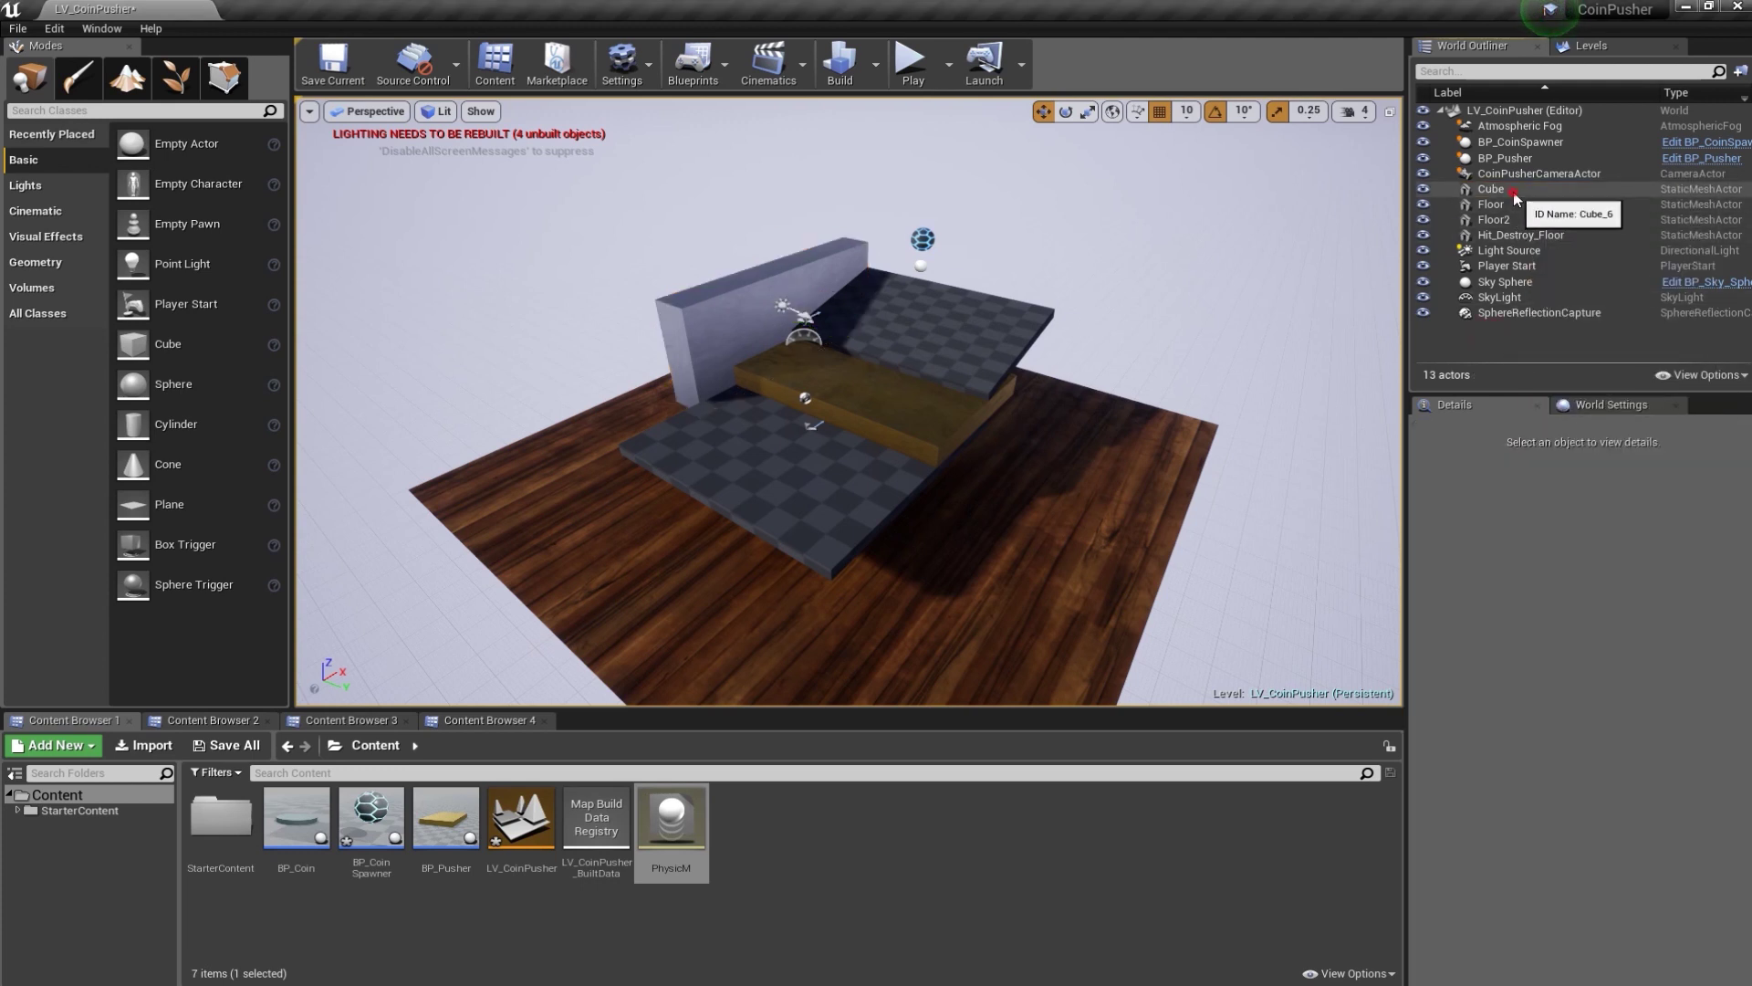
{"action": "left_click", "coordinate": [1511, 188]}
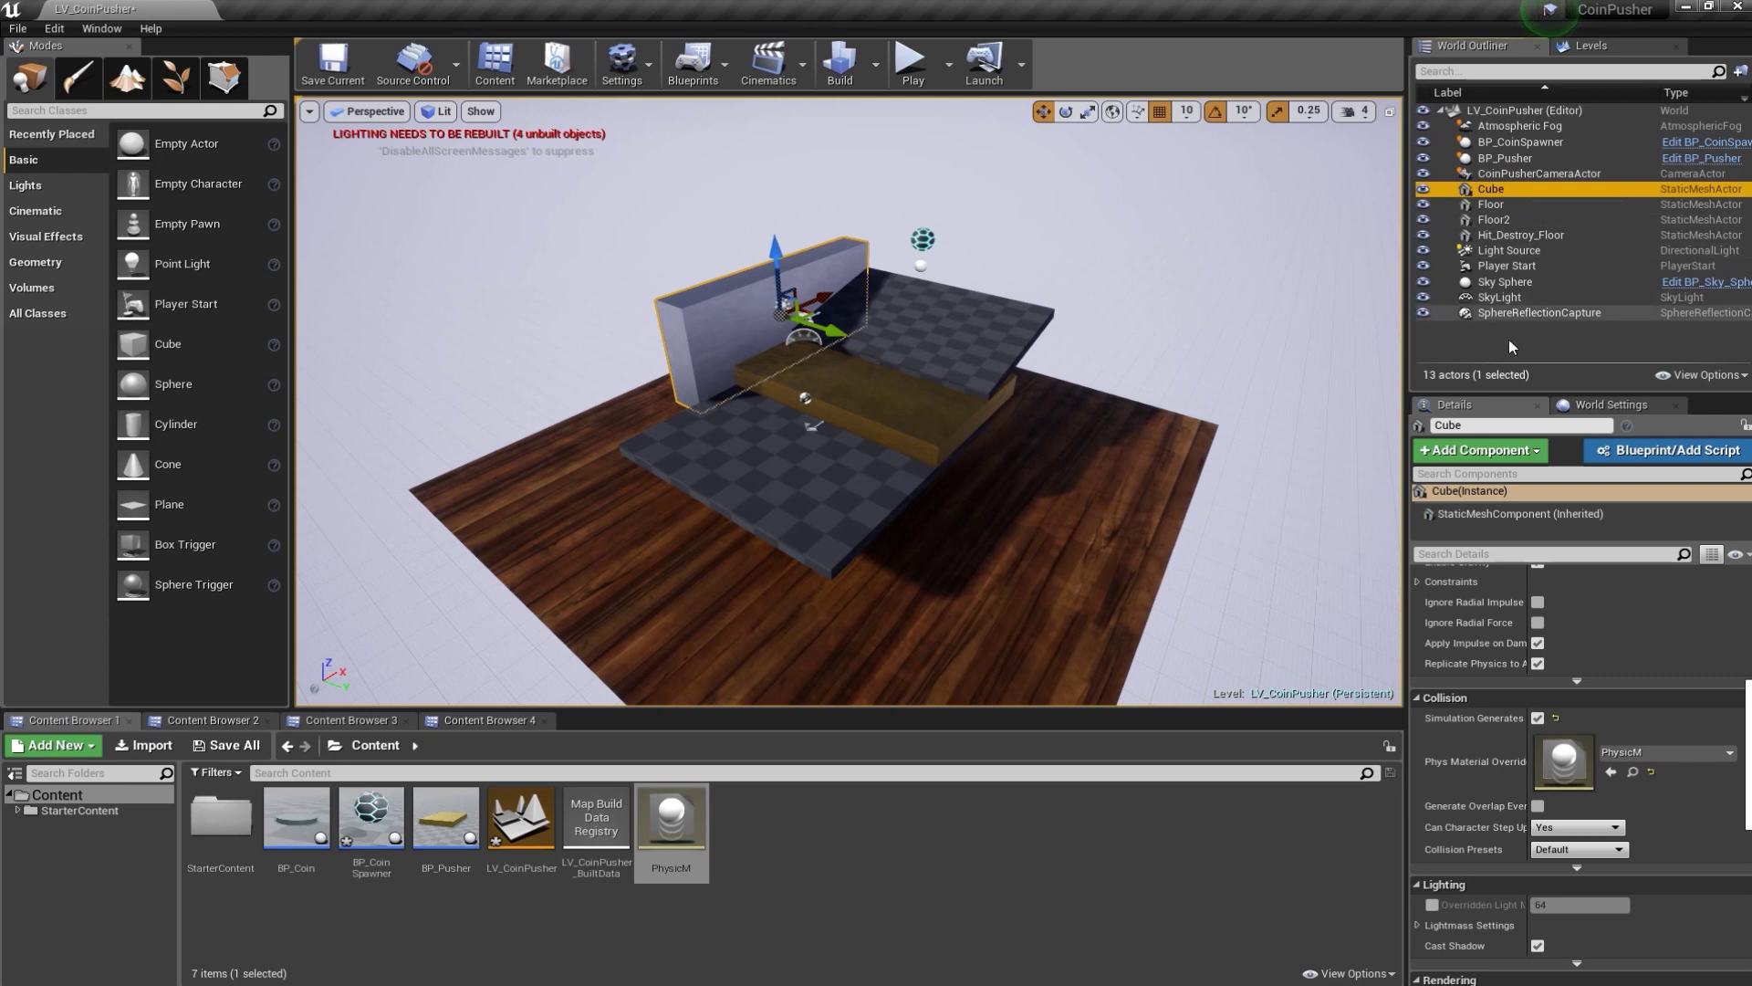
{"action": "left_click", "coordinate": [1509, 341]}
{"action": "key", "text": "ctrl+z"}
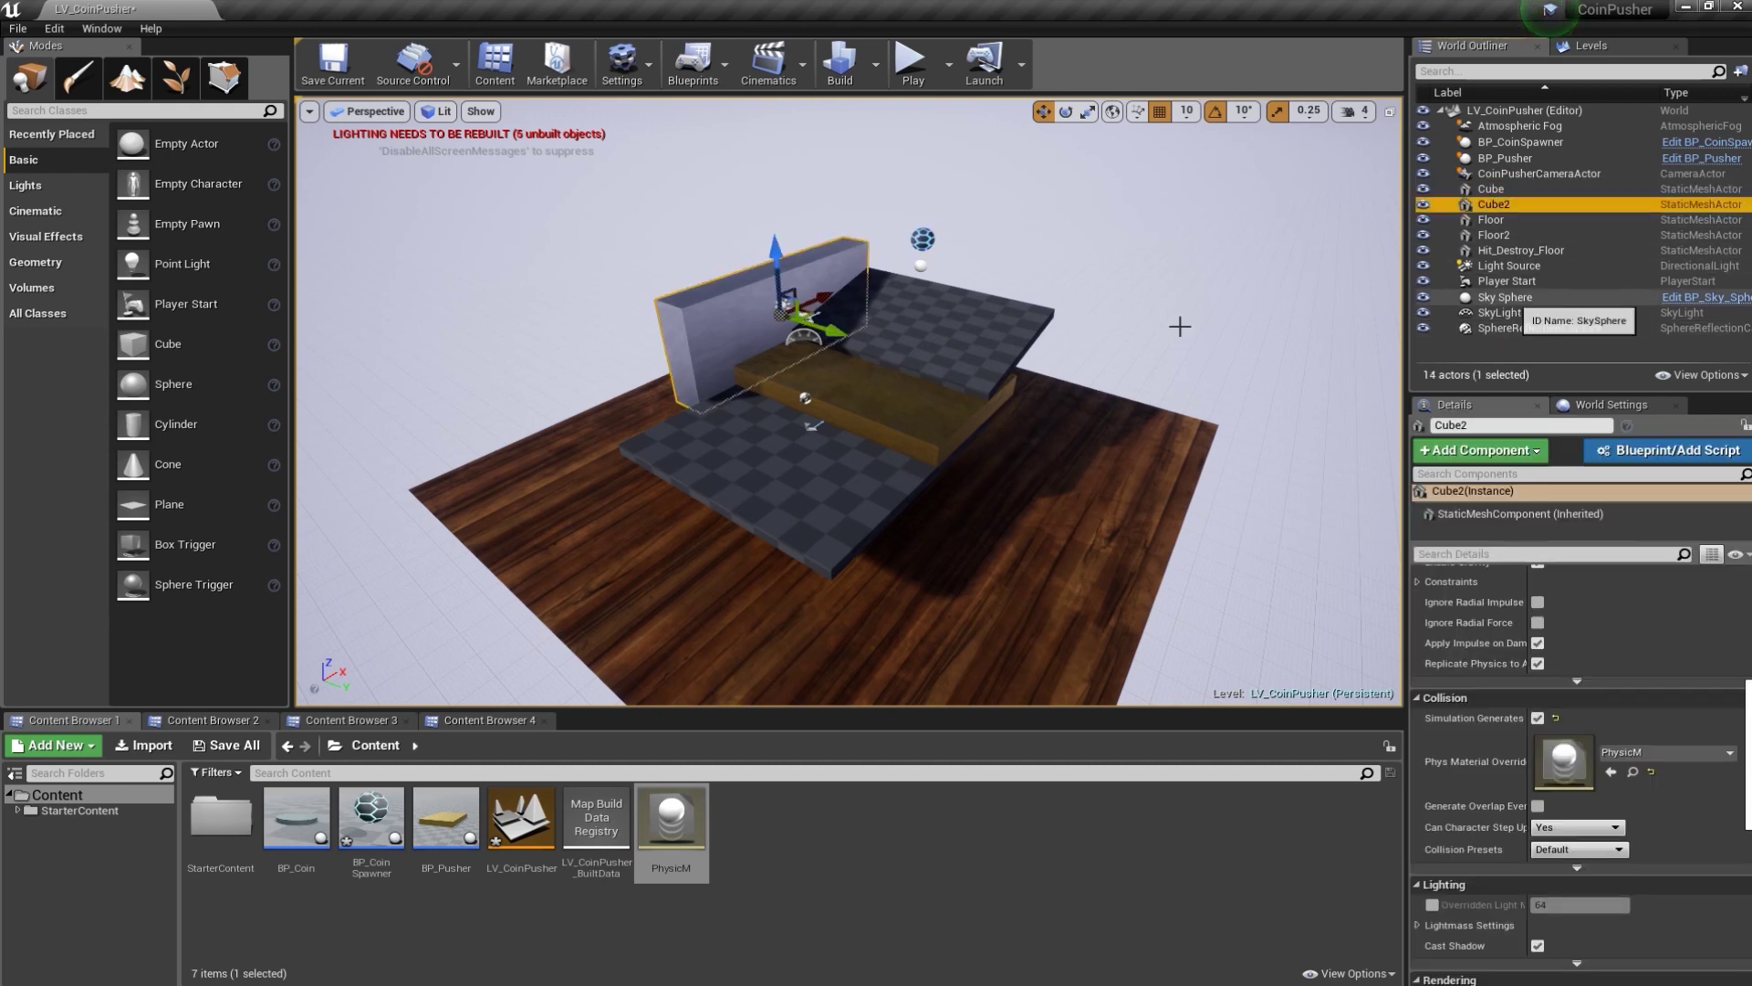
- Move the copy as Cube2 to the platforms' opposite side, then duplicate it into Cube3
{"action": "left_click_drag", "start_coordinate": [835, 344], "coordinate": [1098, 408], "text": "alt"}
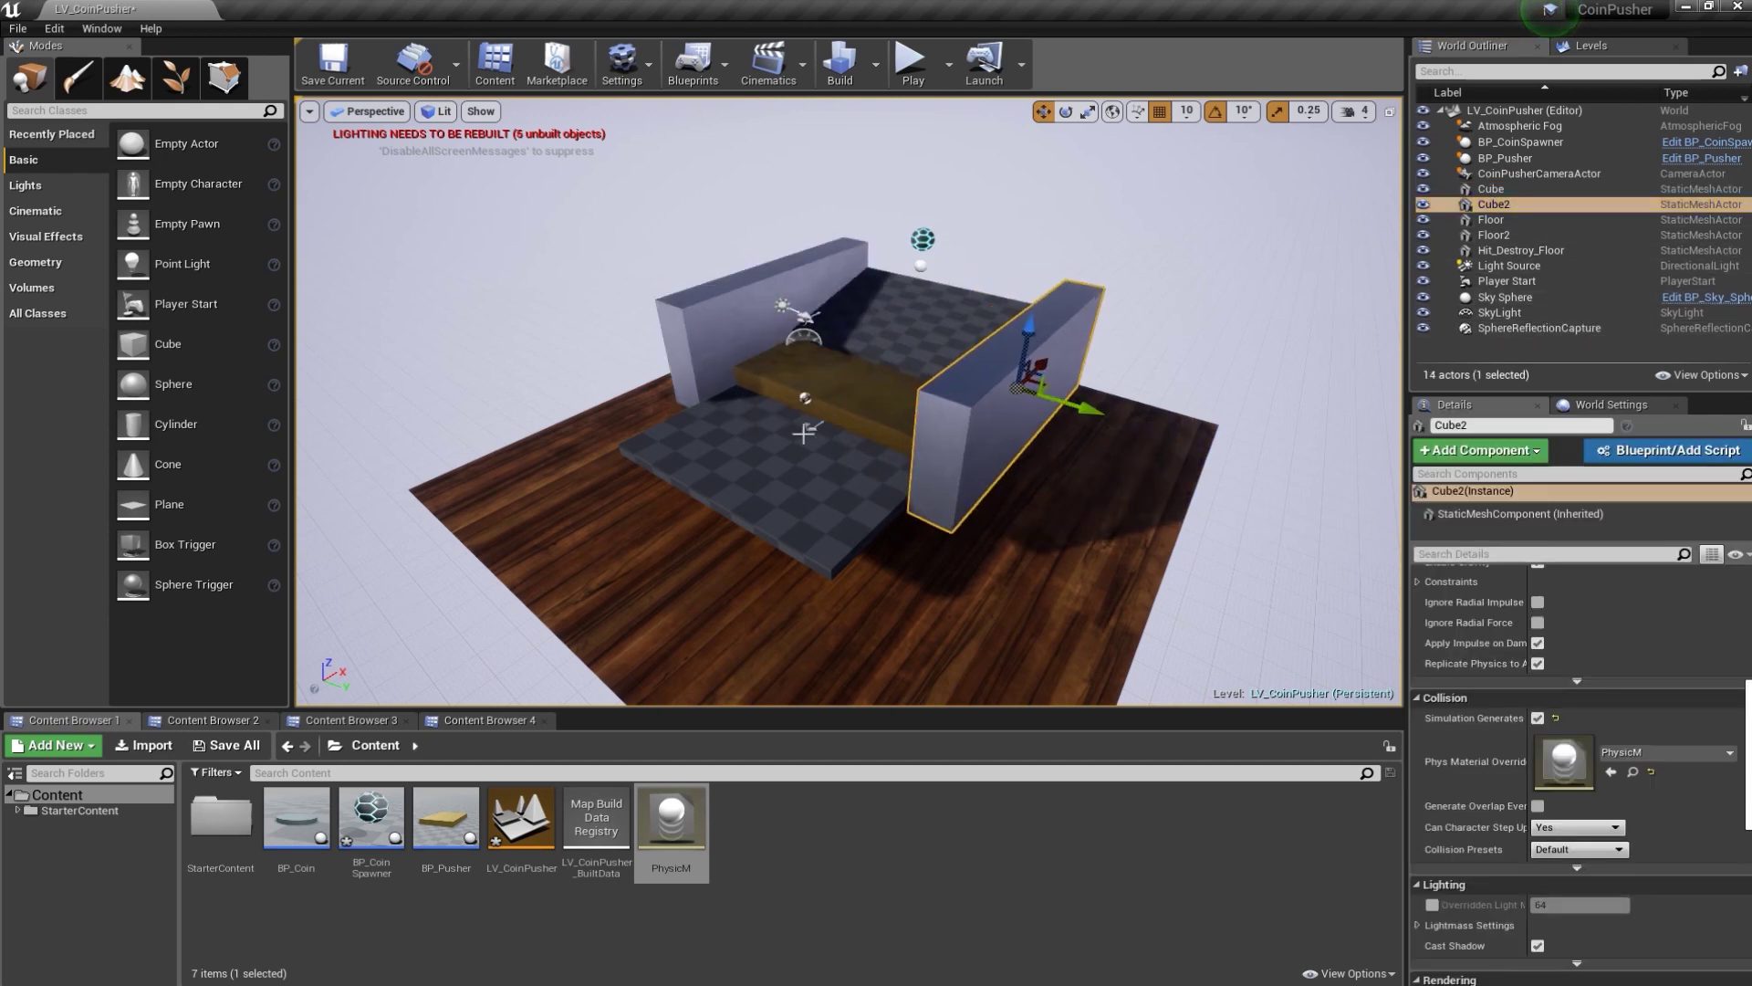
{"action": "left_click_drag", "start_coordinate": [753, 453], "coordinate": [1081, 311], "text": "alt"}
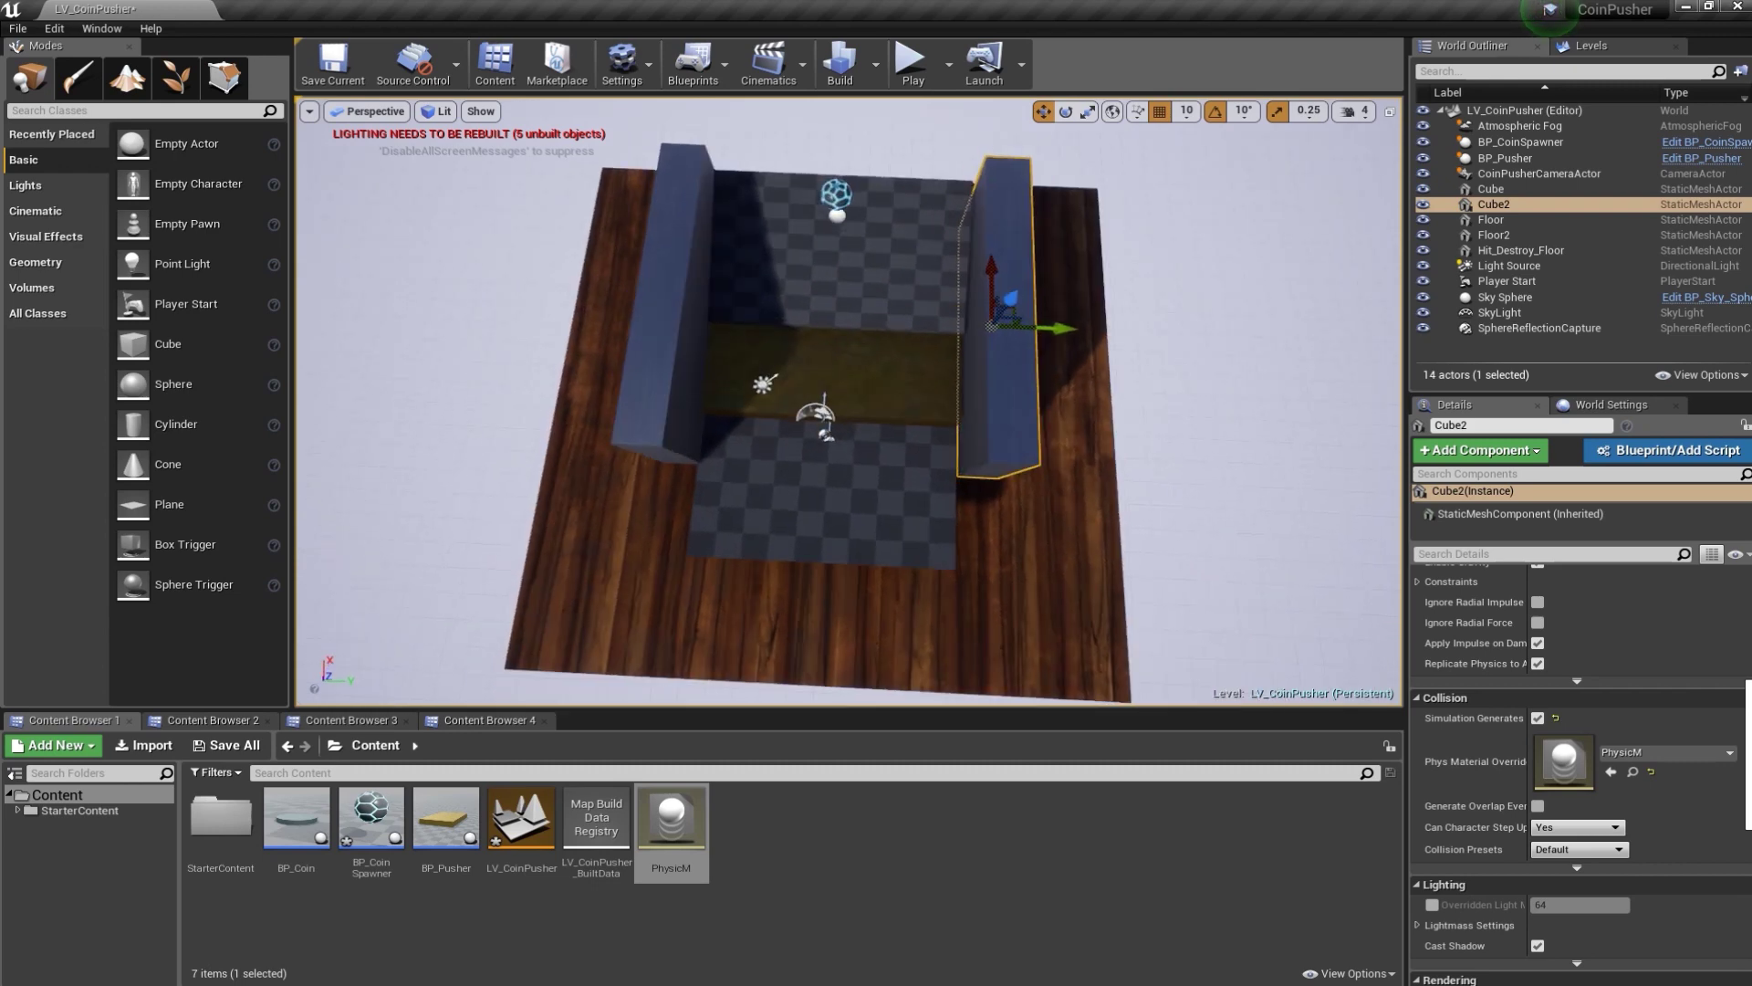
{"action": "left_click_drag", "start_coordinate": [1059, 328], "coordinate": [853, 372]}
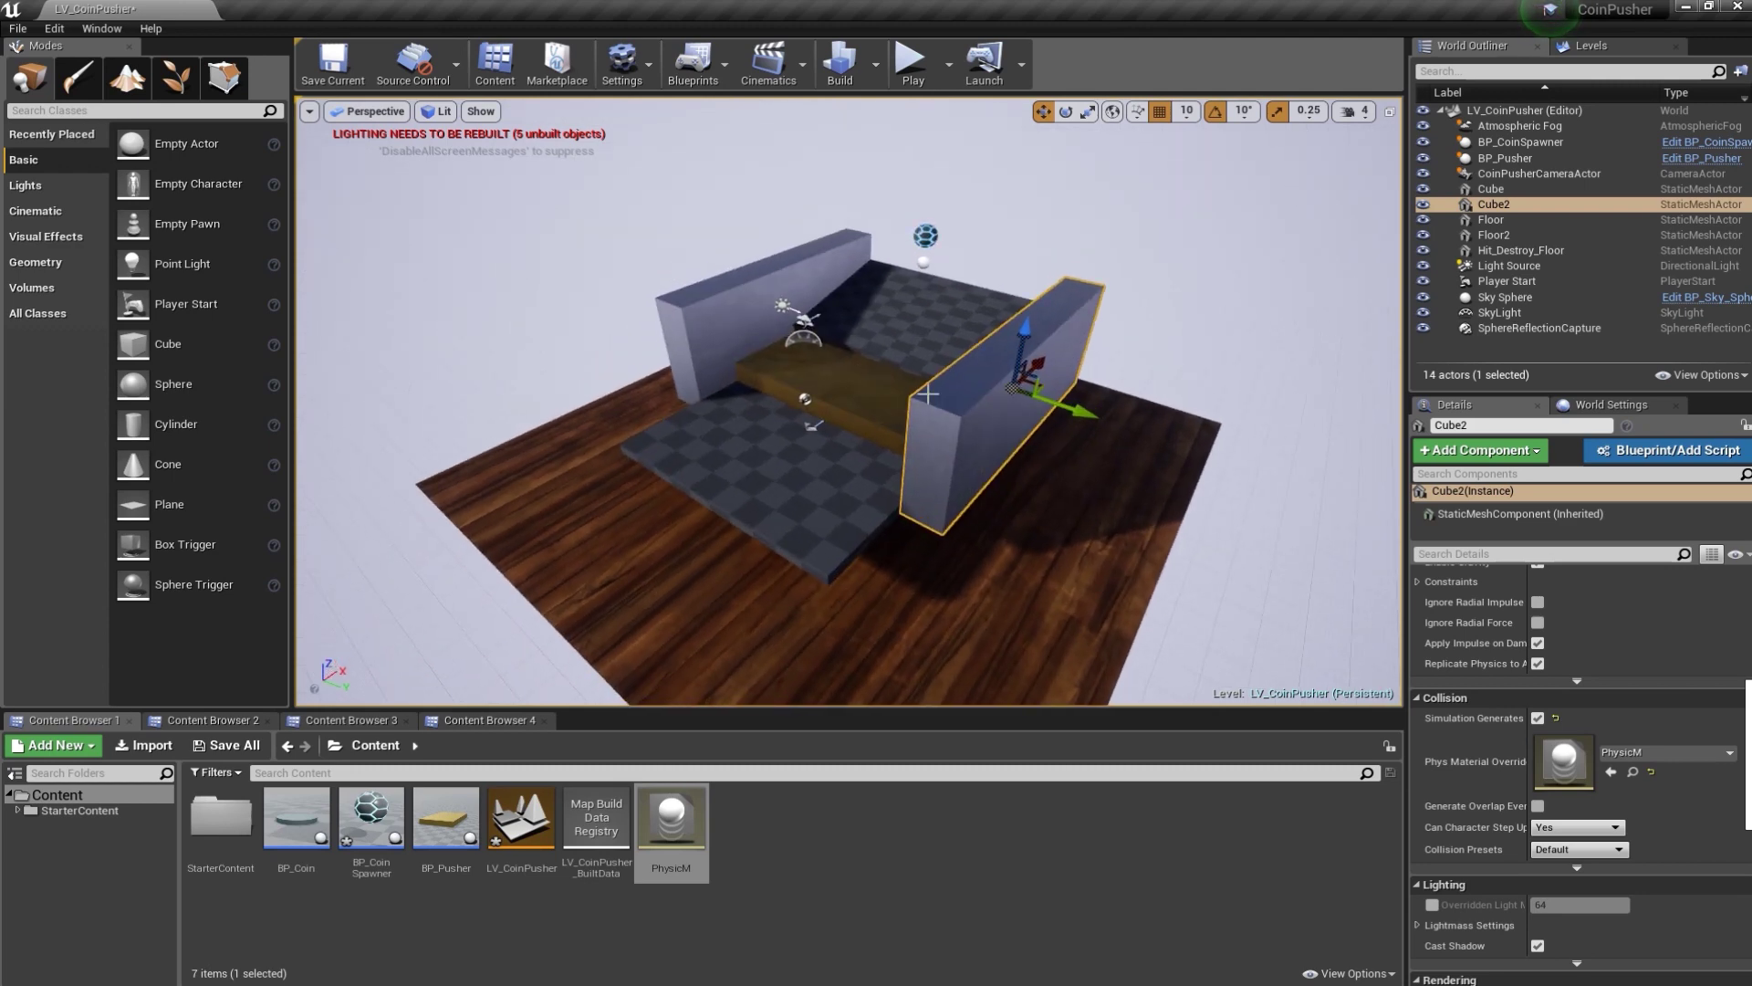
{"action": "left_click", "coordinate": [1542, 207]}
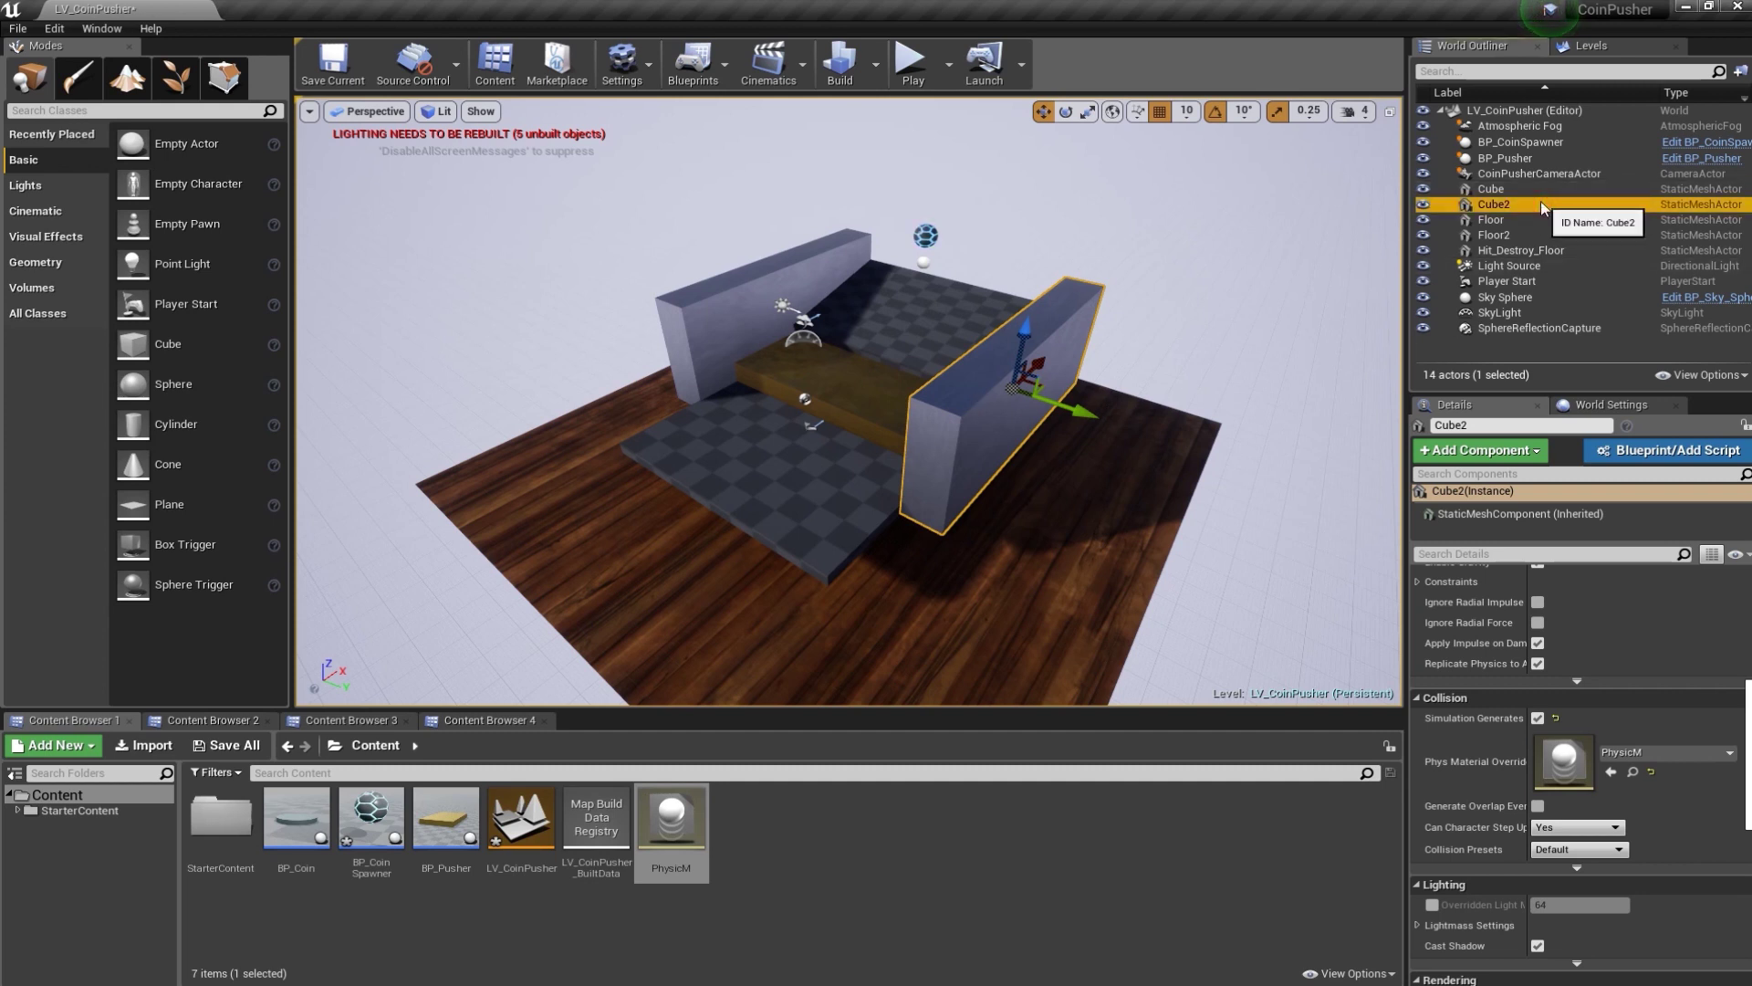
{"action": "key", "text": "ctrl+w"}
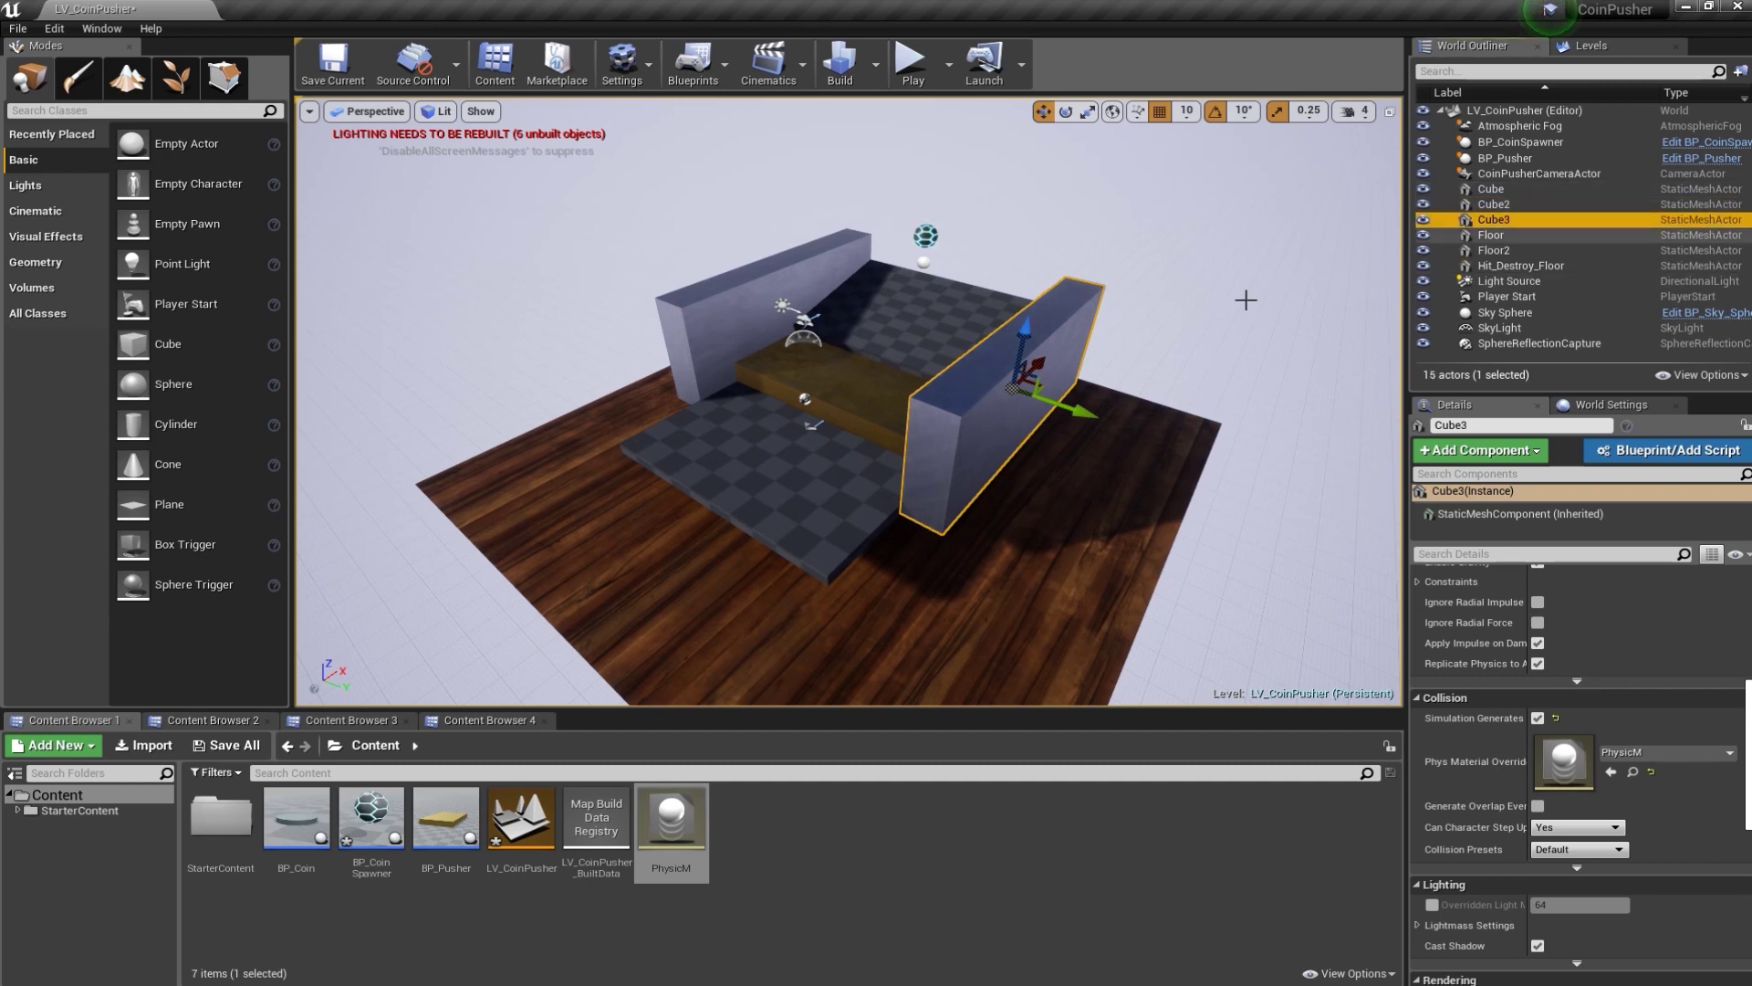
- Move the third wall out to the right and rotate it 90 degrees in yaw
{"action": "left_click_drag", "start_coordinate": [1048, 361], "coordinate": [1177, 277]}
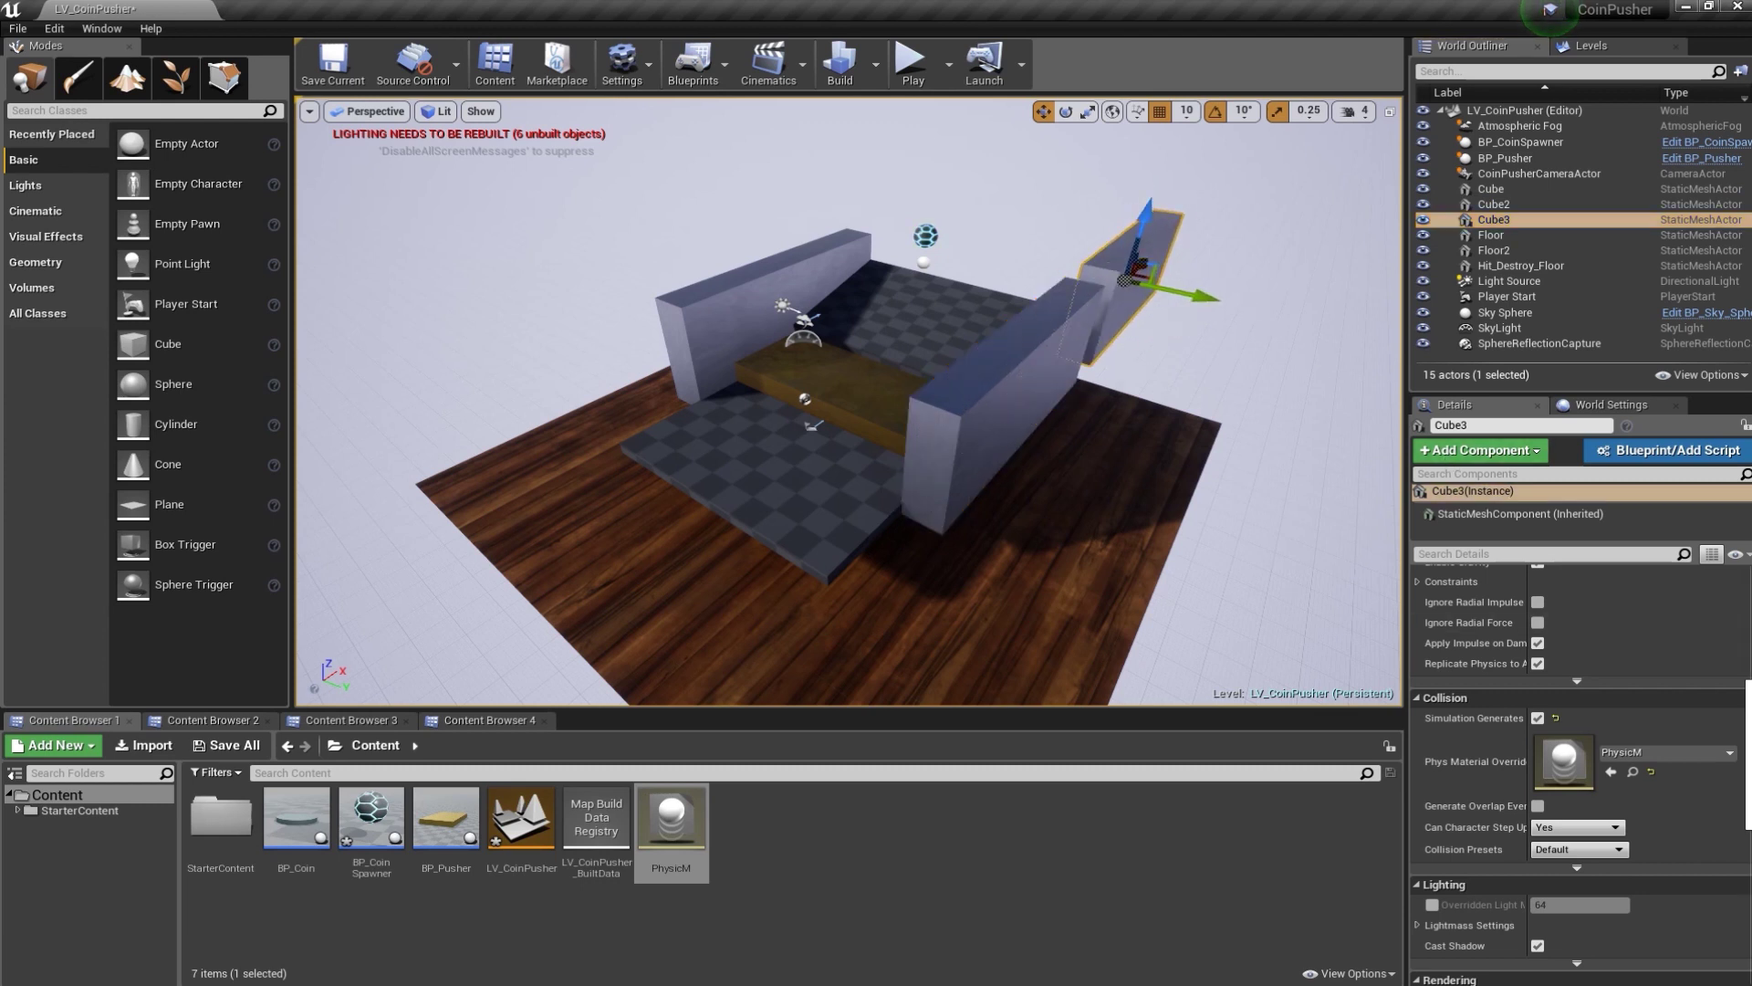
{"action": "left_click_drag", "start_coordinate": [1747, 708], "coordinate": [1747, 593]}
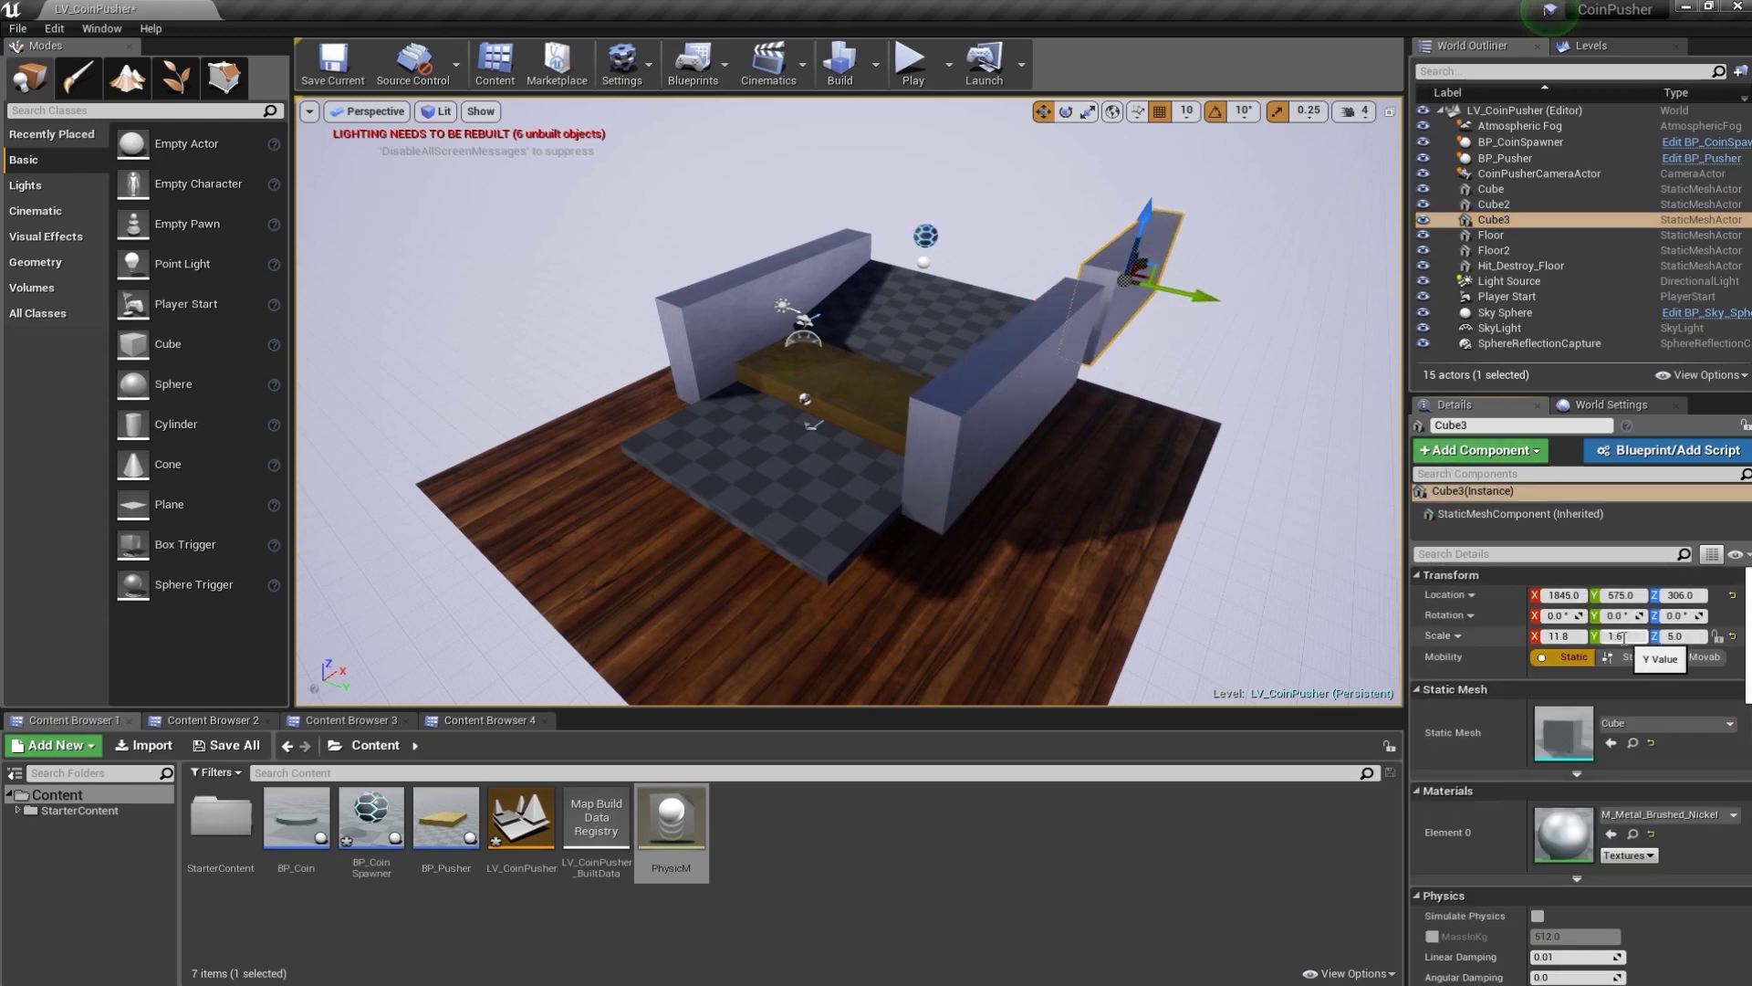
{"action": "left_click", "coordinate": [1679, 615]}
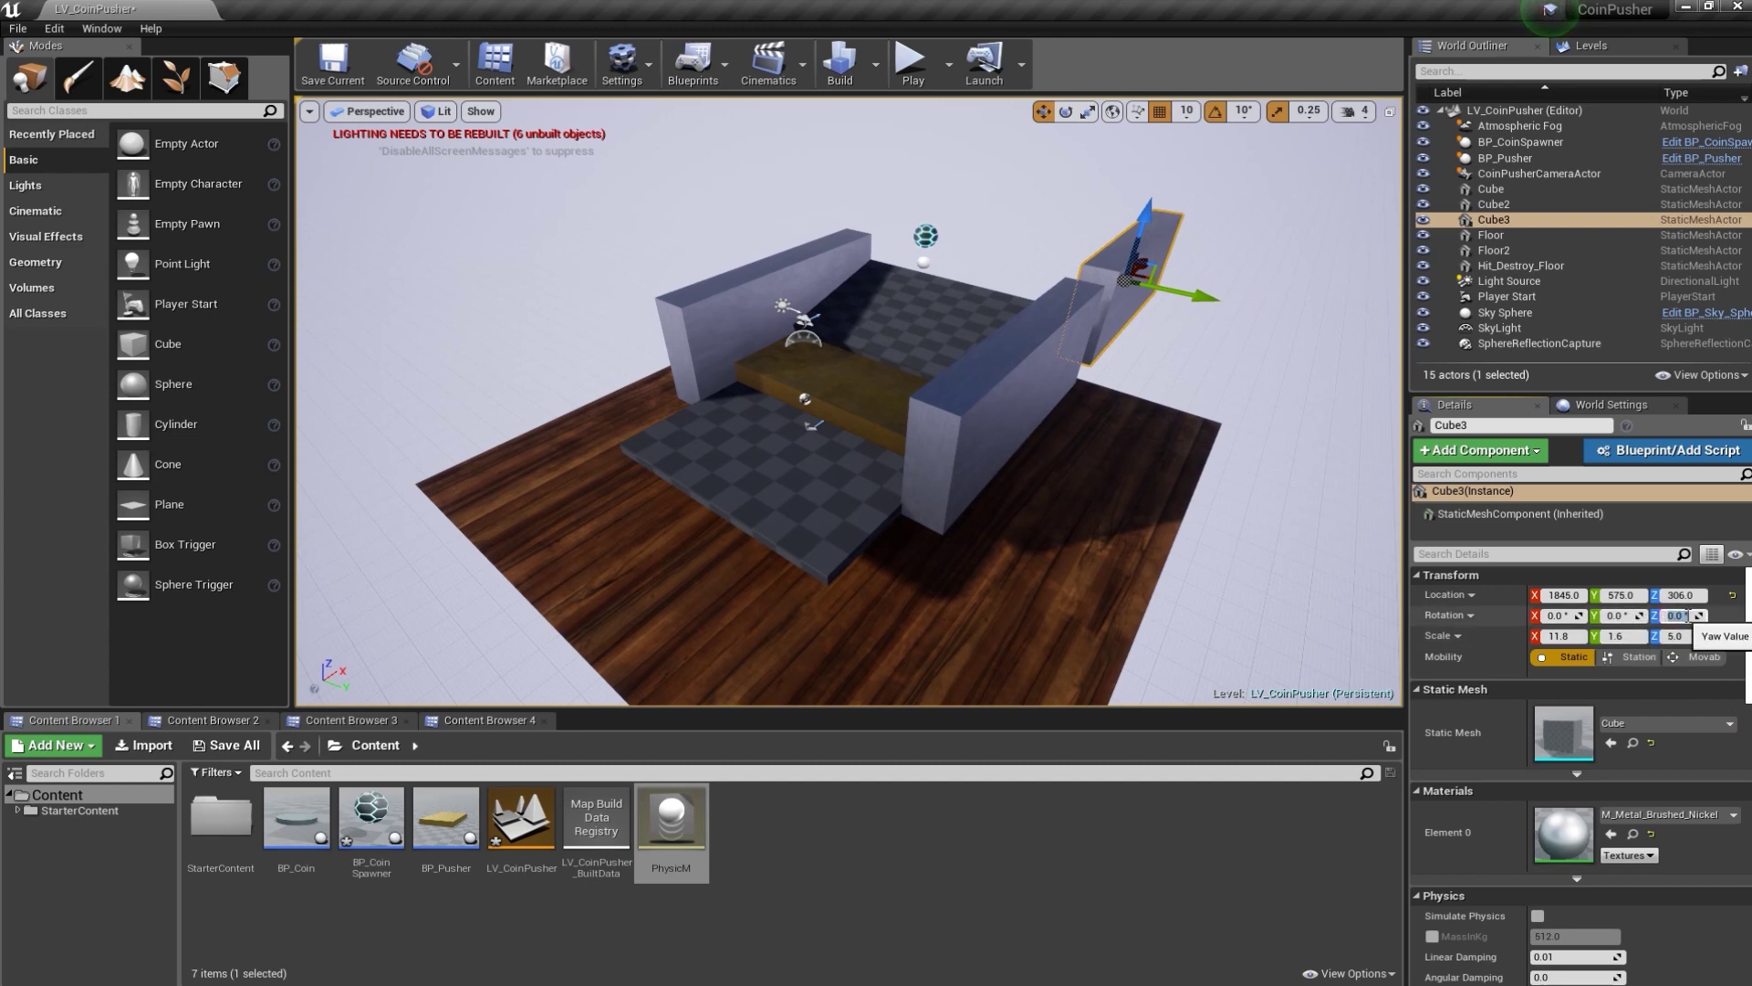
{"action": "type", "text": "90"}
{"action": "key", "text": "Return"}
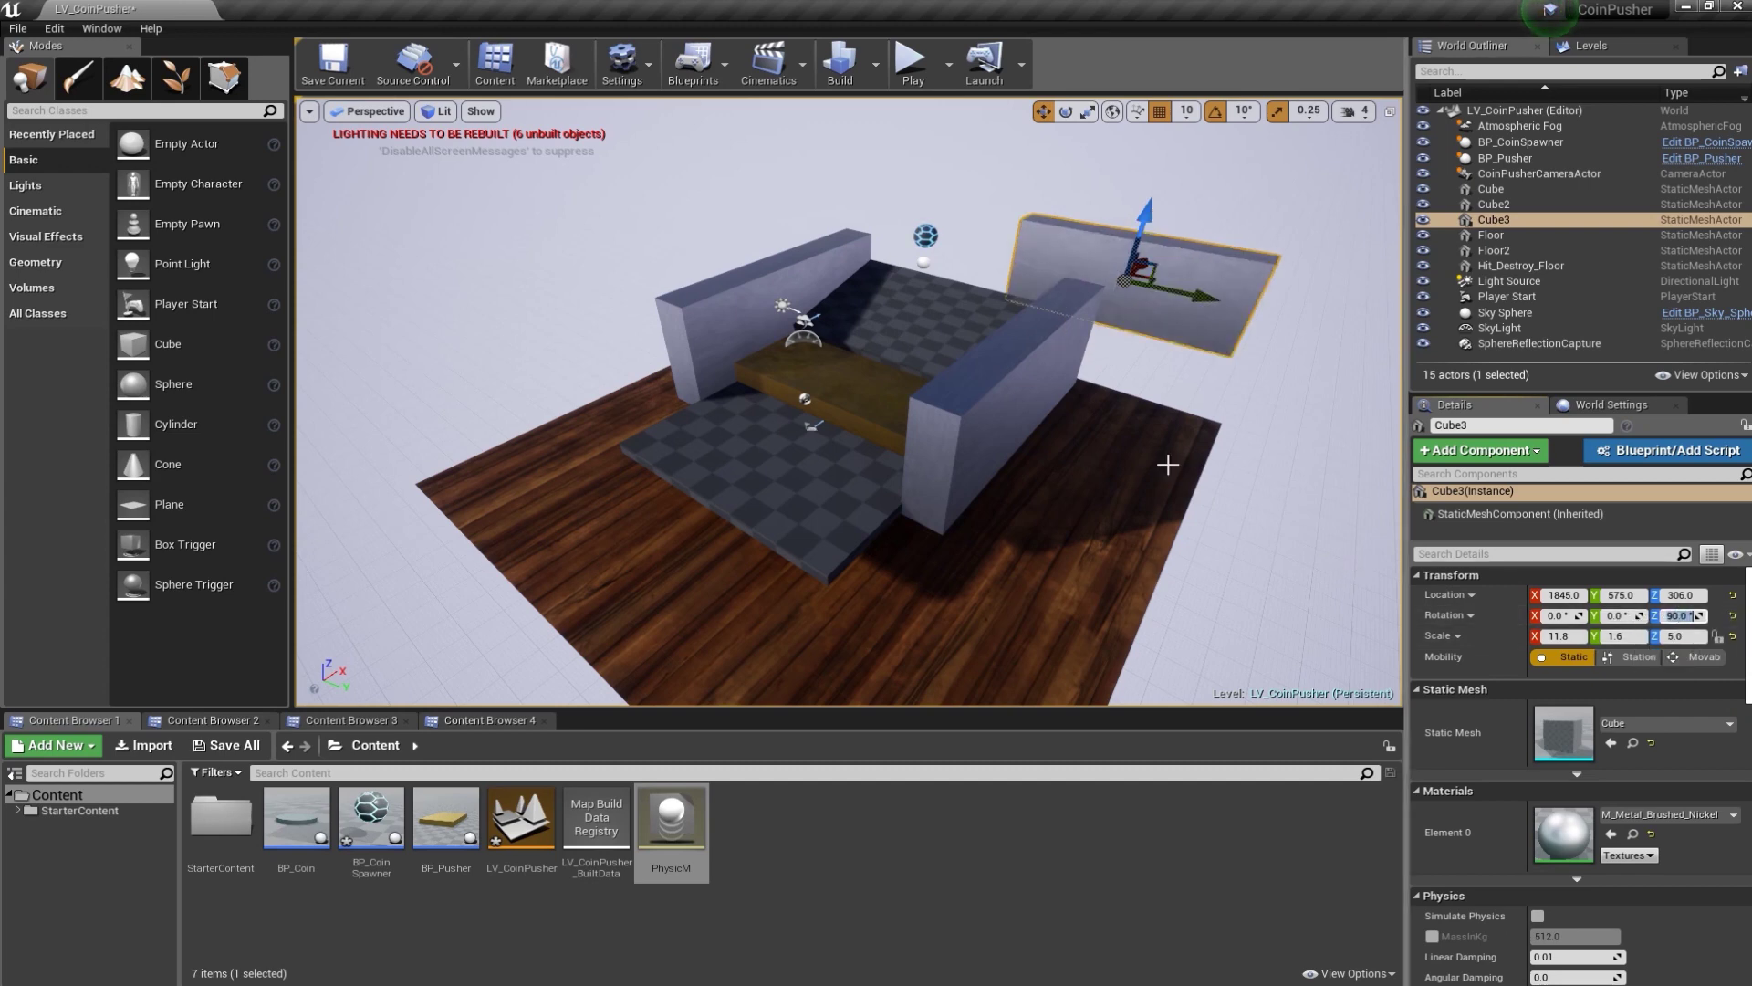
- Slide Cube3 across the back to close the three-wall enclosure, then start a test play
{"action": "left_click_drag", "start_coordinate": [1162, 409], "coordinate": [1095, 383]}
{"action": "scroll", "coordinate": [1177, 428], "scroll_direction": "down", "scroll_amount": 2}
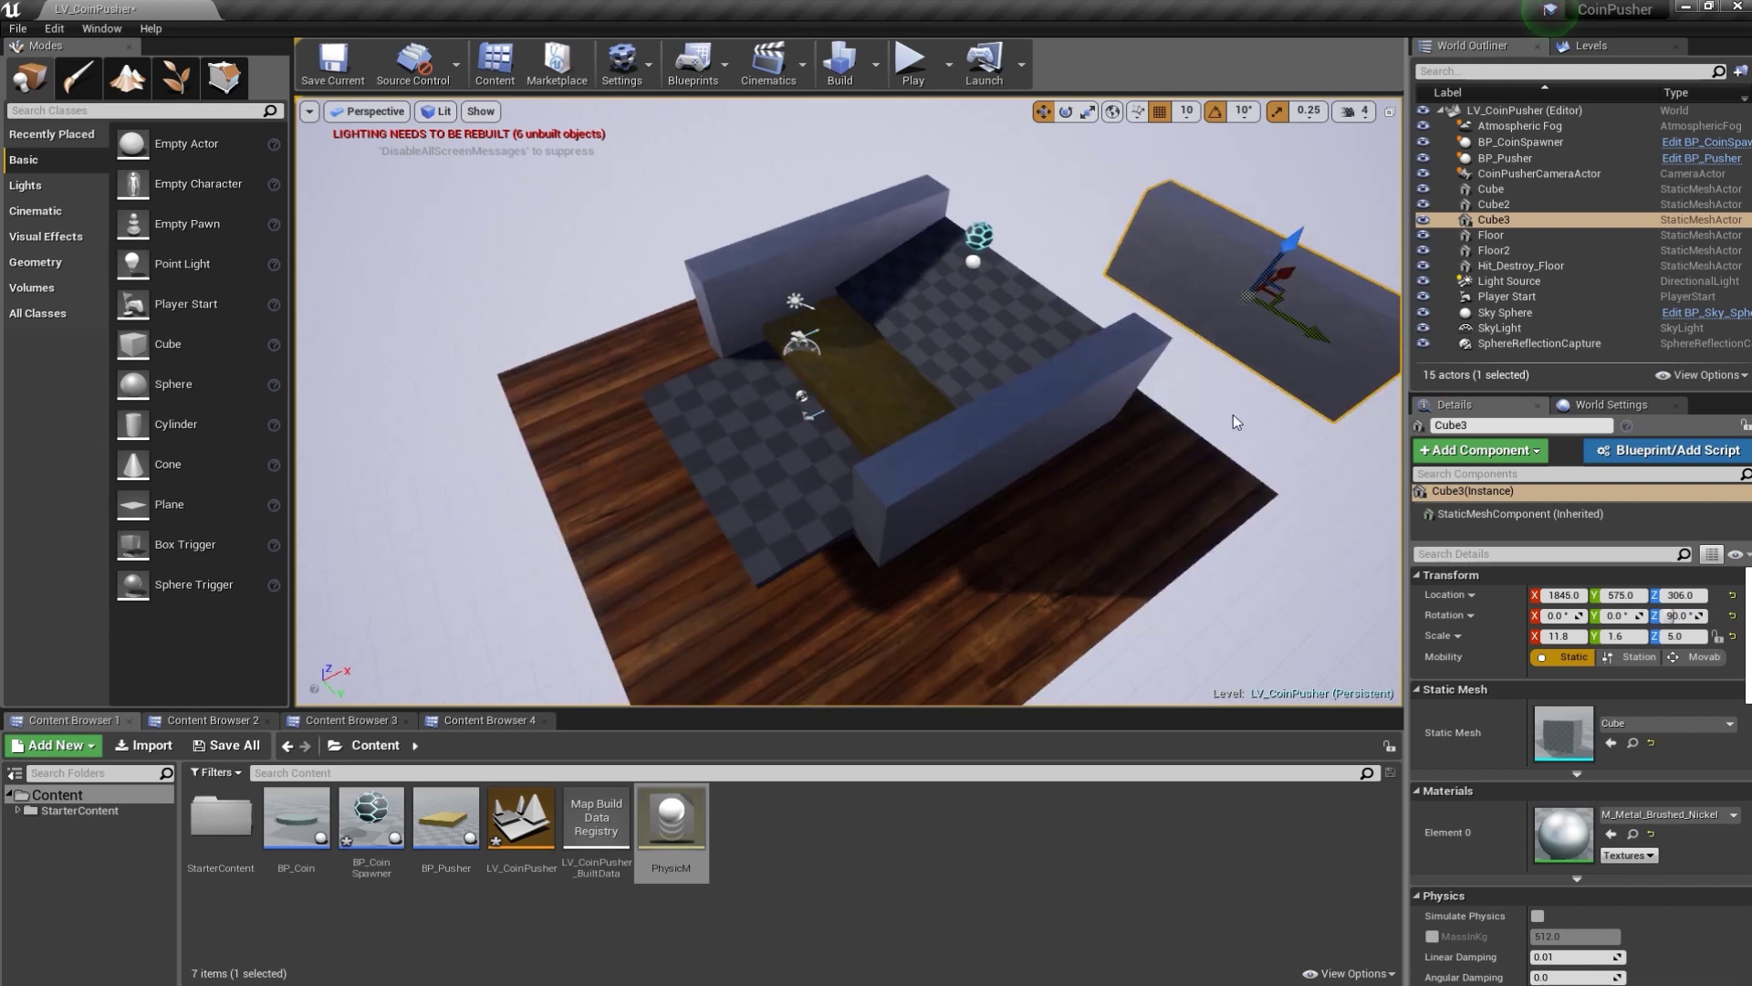
{"action": "scroll", "coordinate": [1235, 421], "scroll_direction": "down", "scroll_amount": 2}
{"action": "left_click_drag", "start_coordinate": [1227, 266], "coordinate": [1145, 321]}
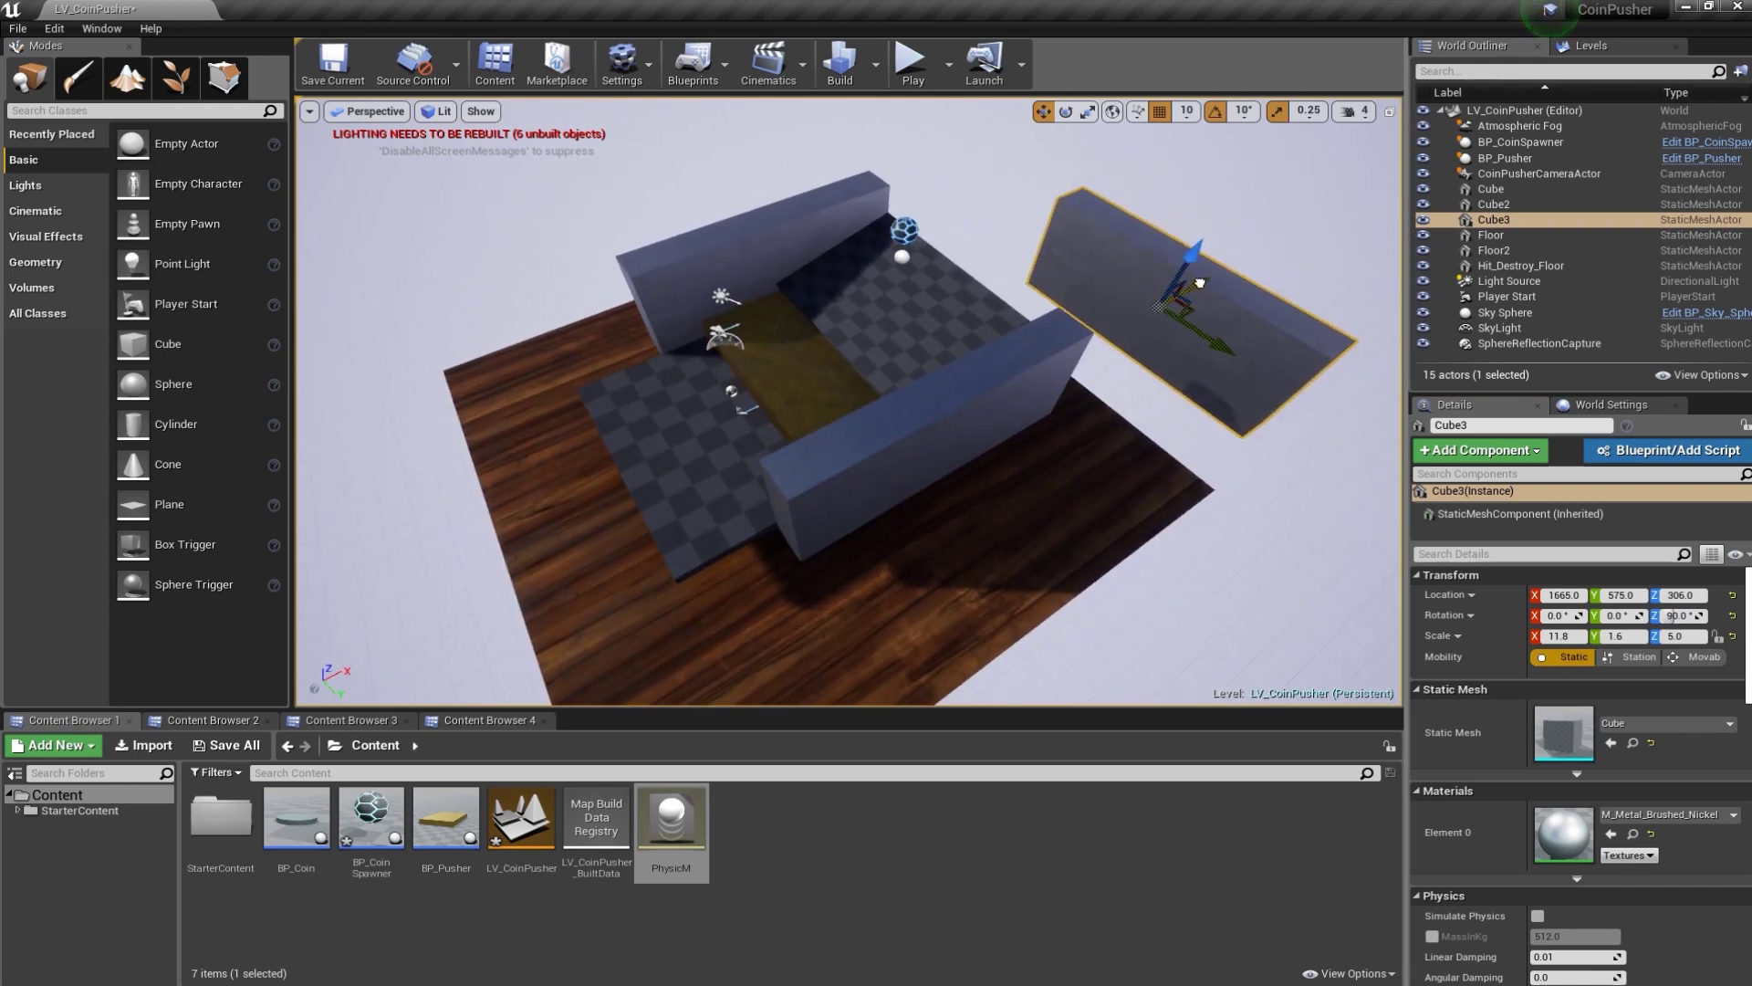
{"action": "mouse_move", "coordinate": [1156, 390]}
{"action": "left_mouse_down"}
{"action": "mouse_move", "coordinate": [1050, 303]}
{"action": "mouse_move", "coordinate": [939, 322]}
{"action": "left_mouse_up"}
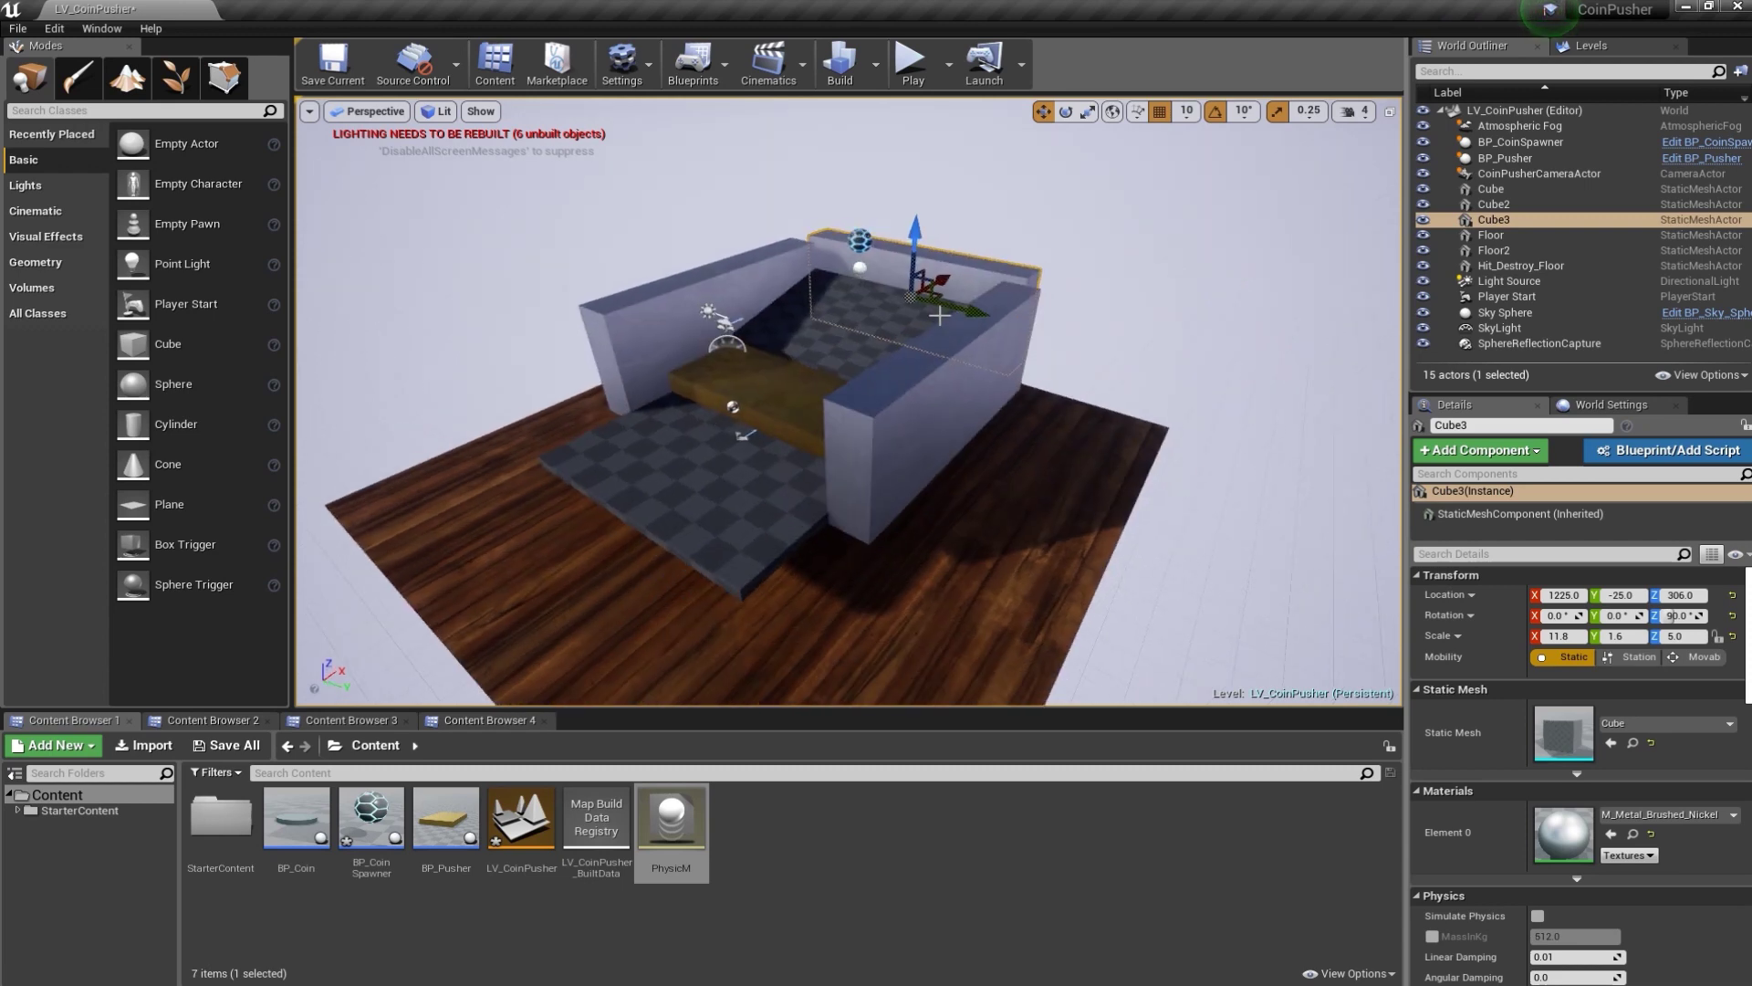
{"action": "left_click_drag", "start_coordinate": [1003, 204], "coordinate": [995, 176], "text": "alt"}
{"action": "left_click_drag", "start_coordinate": [871, 312], "coordinate": [871, 384], "text": "alt"}
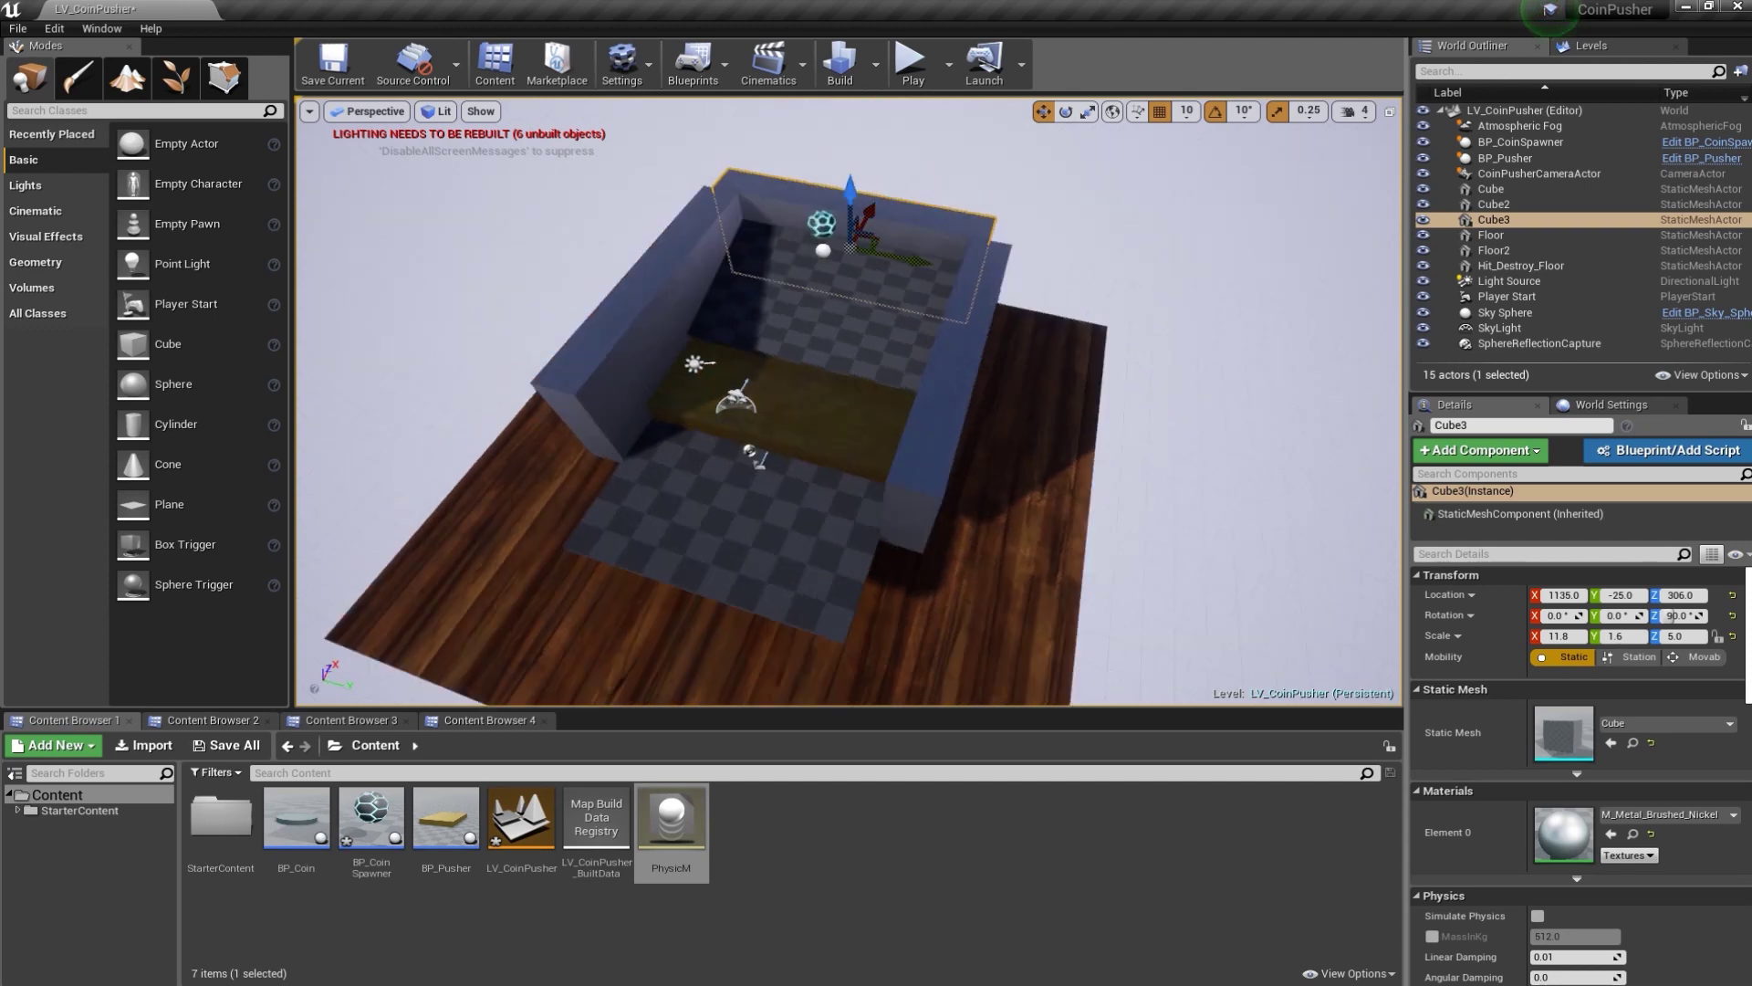
{"action": "left_click", "coordinate": [1004, 182]}
{"action": "scroll", "coordinate": [993, 369], "scroll_direction": "up", "scroll_amount": 2}
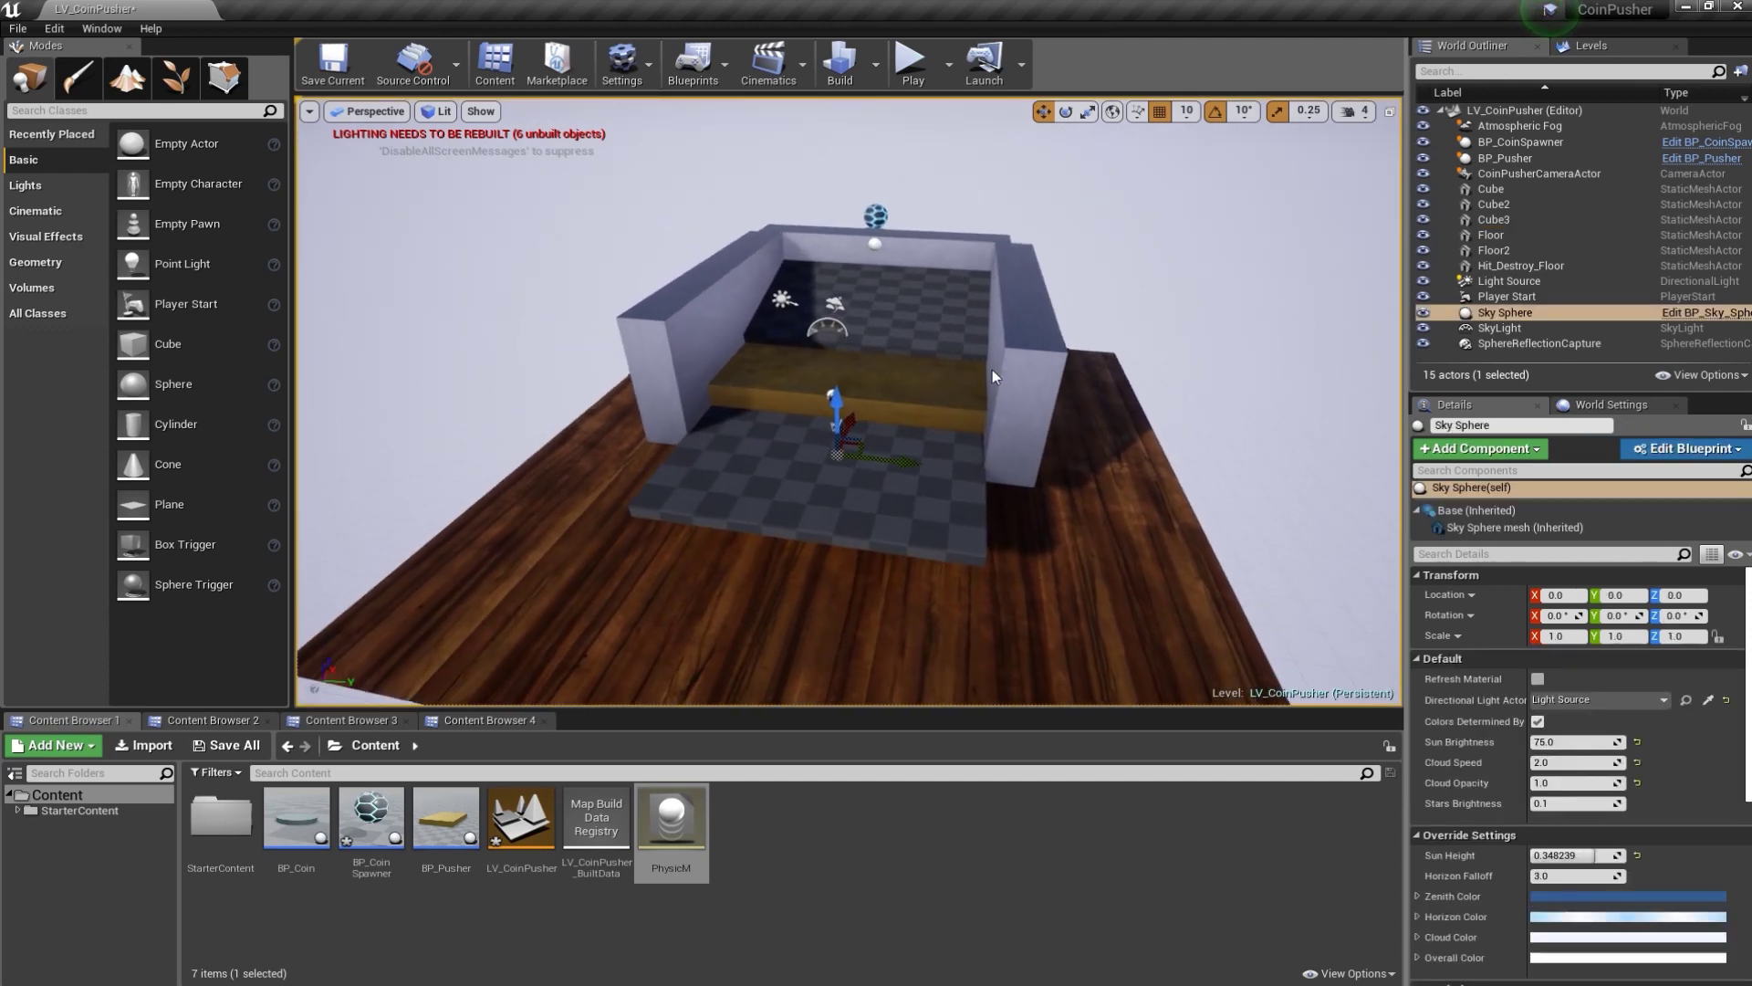
{"action": "scroll", "coordinate": [1013, 329], "scroll_direction": "up", "scroll_amount": 1}
{"action": "scroll", "coordinate": [1027, 297], "scroll_direction": "up", "scroll_amount": 1}
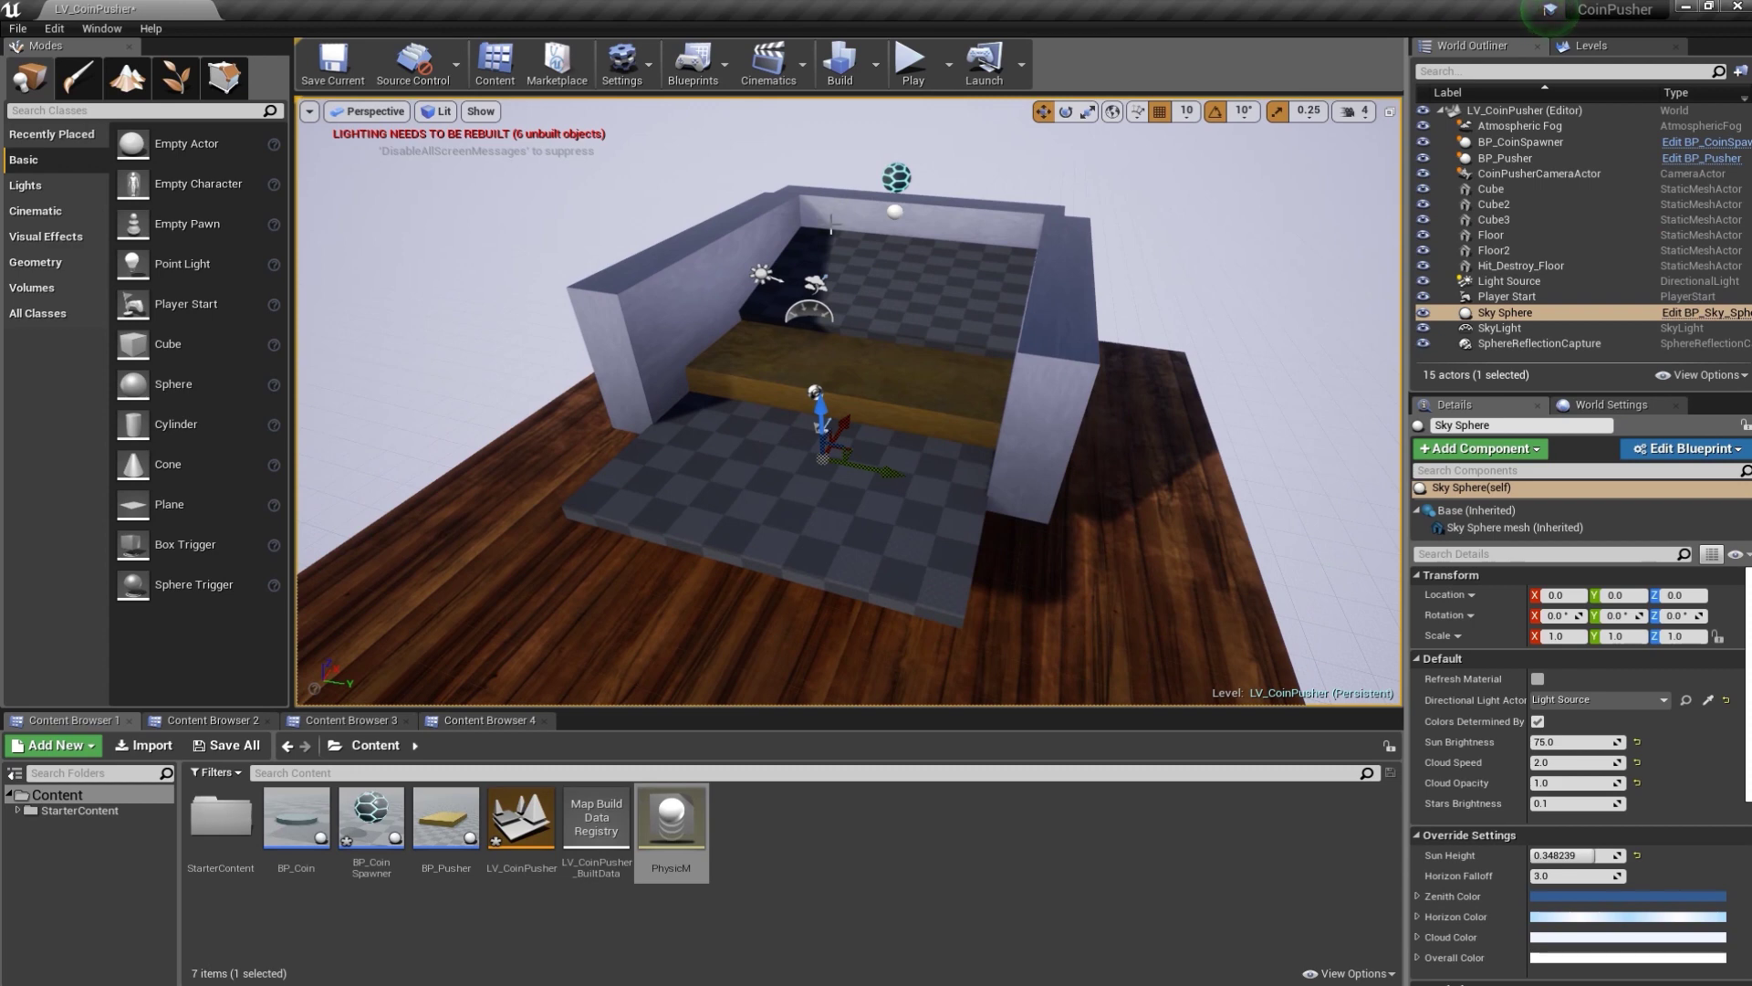
{"action": "left_click", "coordinate": [915, 73]}
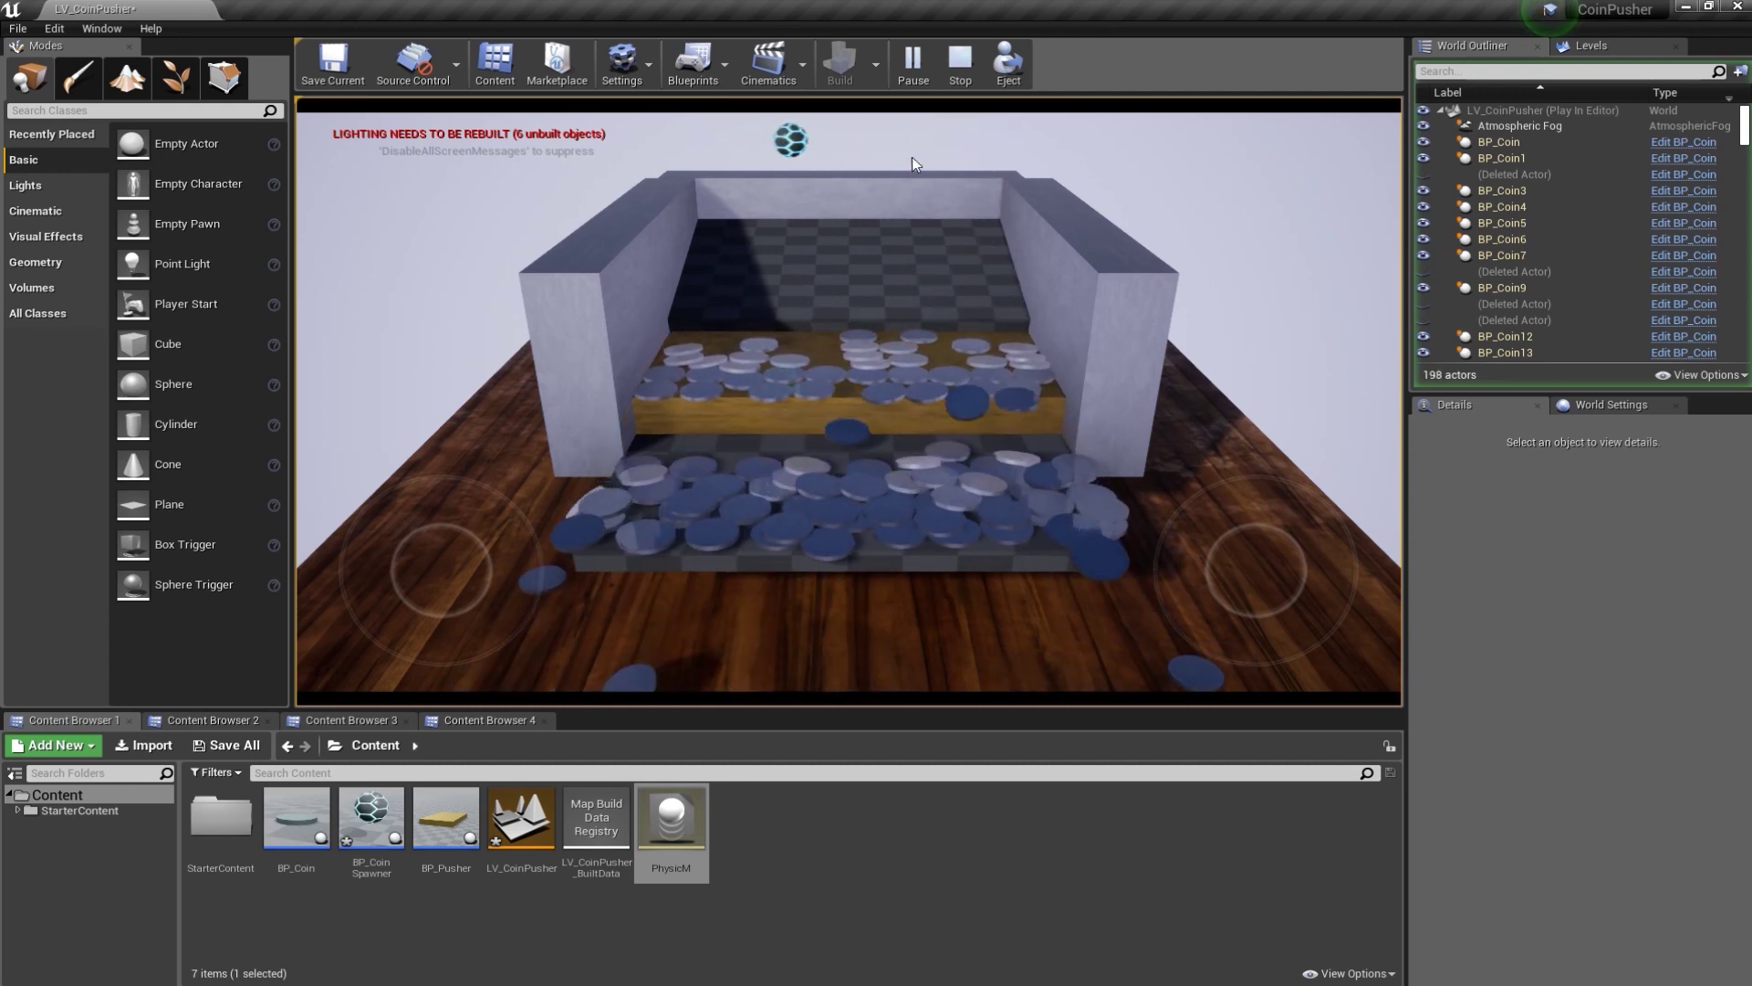
{"action": "left_click", "coordinate": [988, 146]}
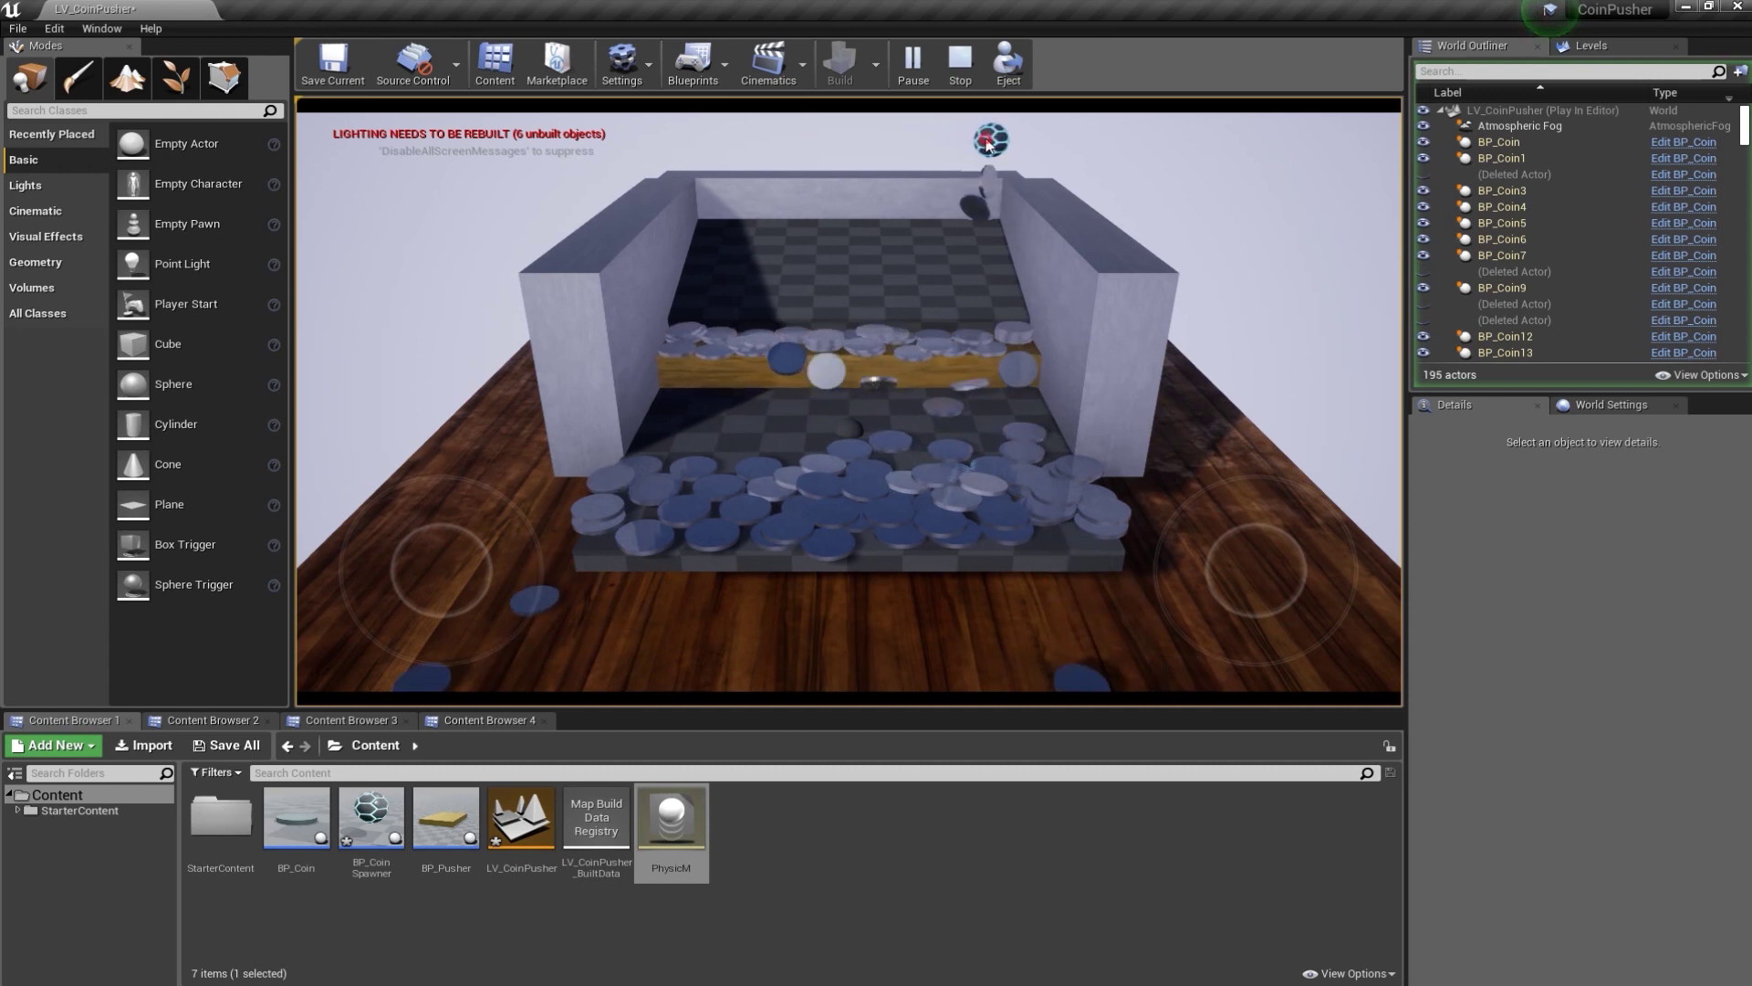
{"action": "left_click", "coordinate": [867, 142]}
{"action": "left_click", "coordinate": [808, 143]}
{"action": "left_click", "coordinate": [762, 144]}
{"action": "left_click", "coordinate": [737, 147]}
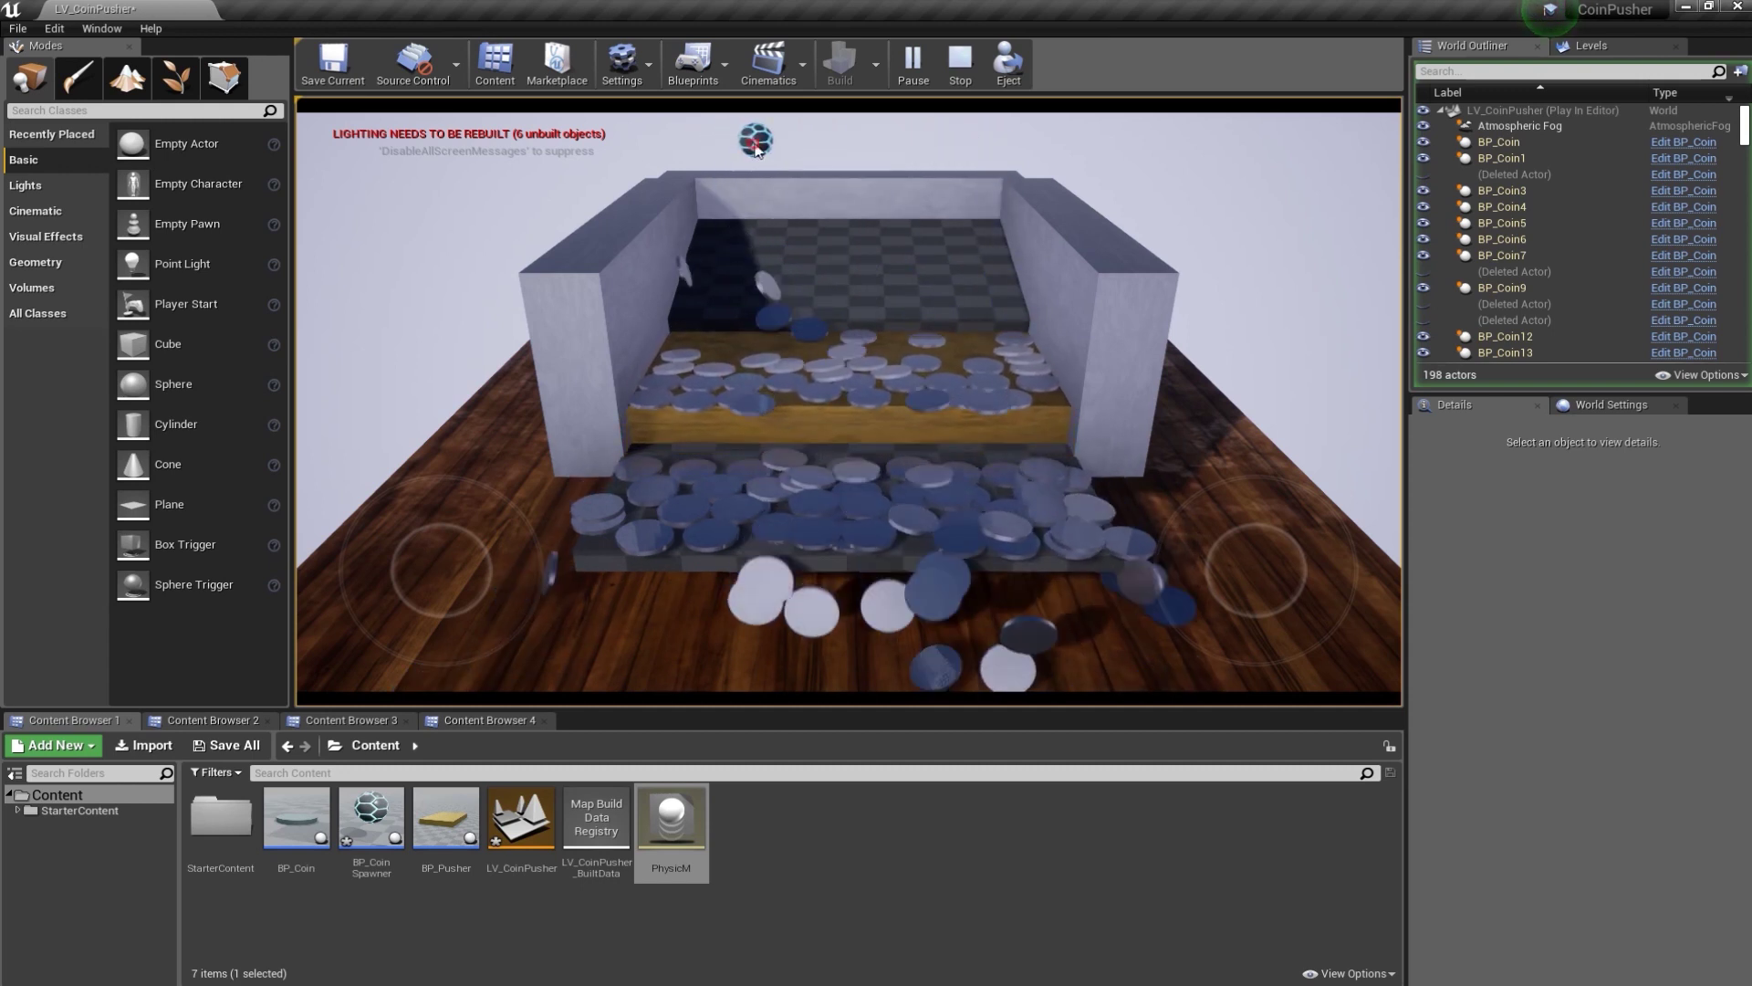
{"action": "left_click", "coordinate": [785, 151]}
{"action": "left_click", "coordinate": [831, 148]}
{"action": "left_click", "coordinate": [913, 146]}
{"action": "left_click", "coordinate": [995, 146]}
{"action": "left_click", "coordinate": [984, 144]}
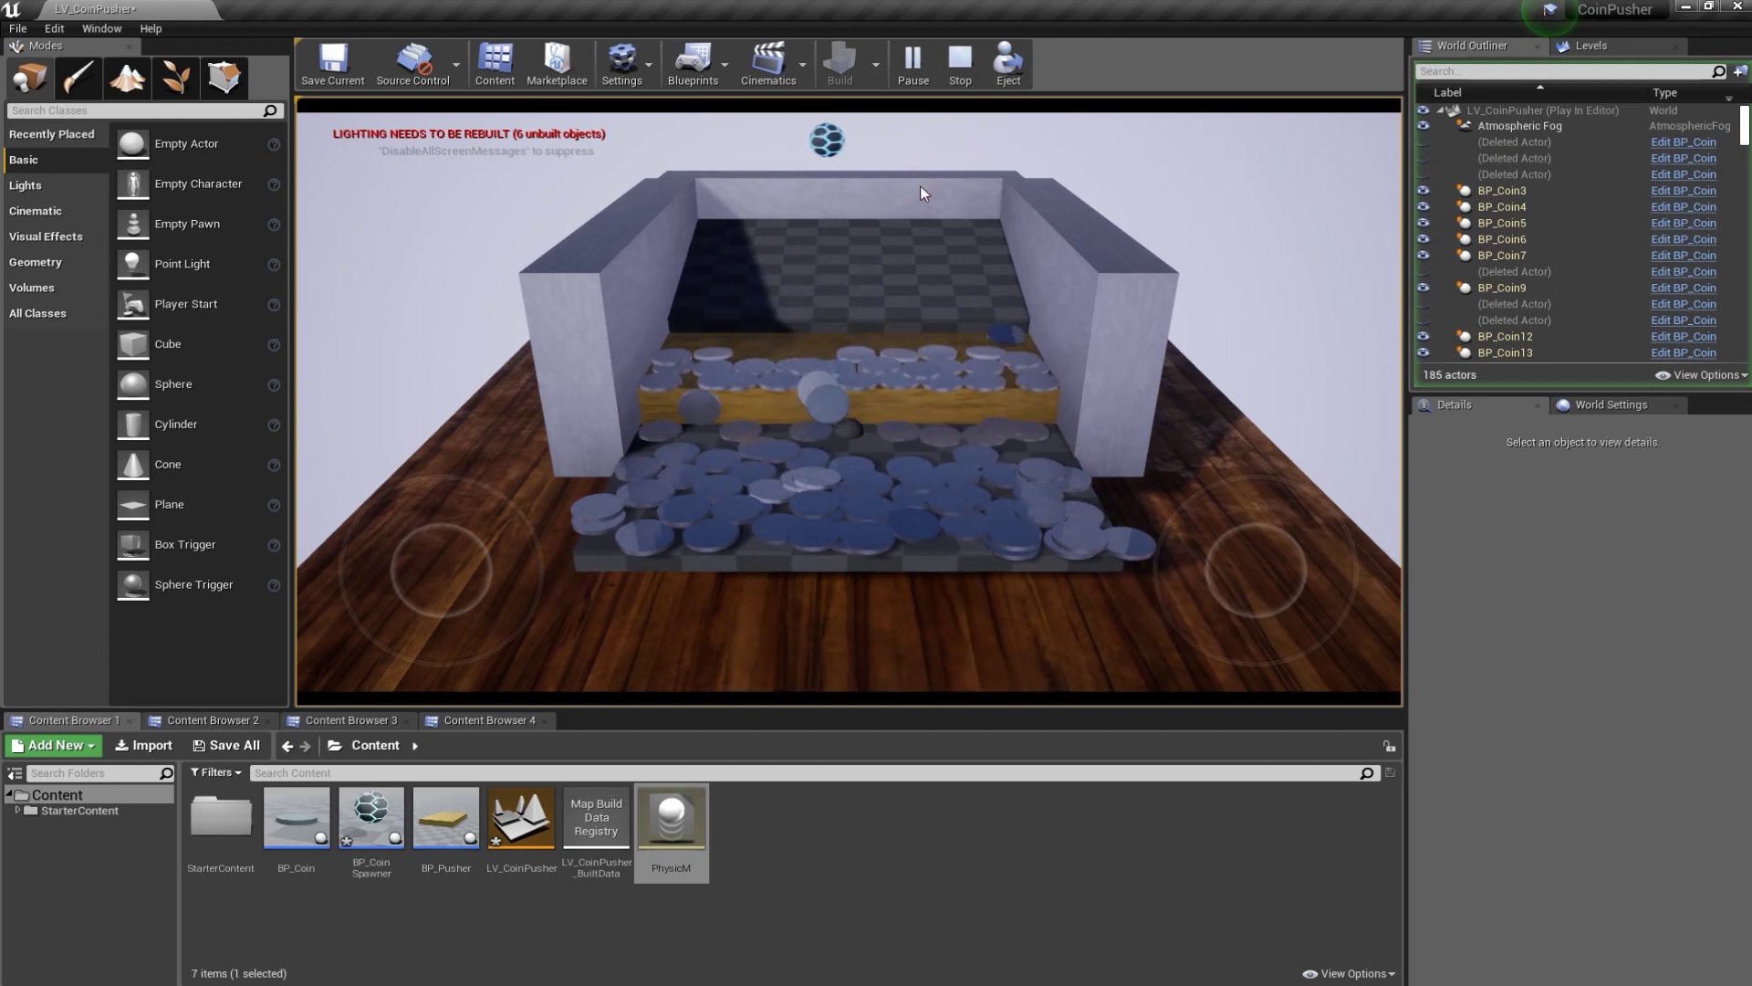
{"action": "key", "text": "Escape"}
{"action": "left_click_drag", "start_coordinate": [849, 383], "coordinate": [1026, 300], "text": "alt"}
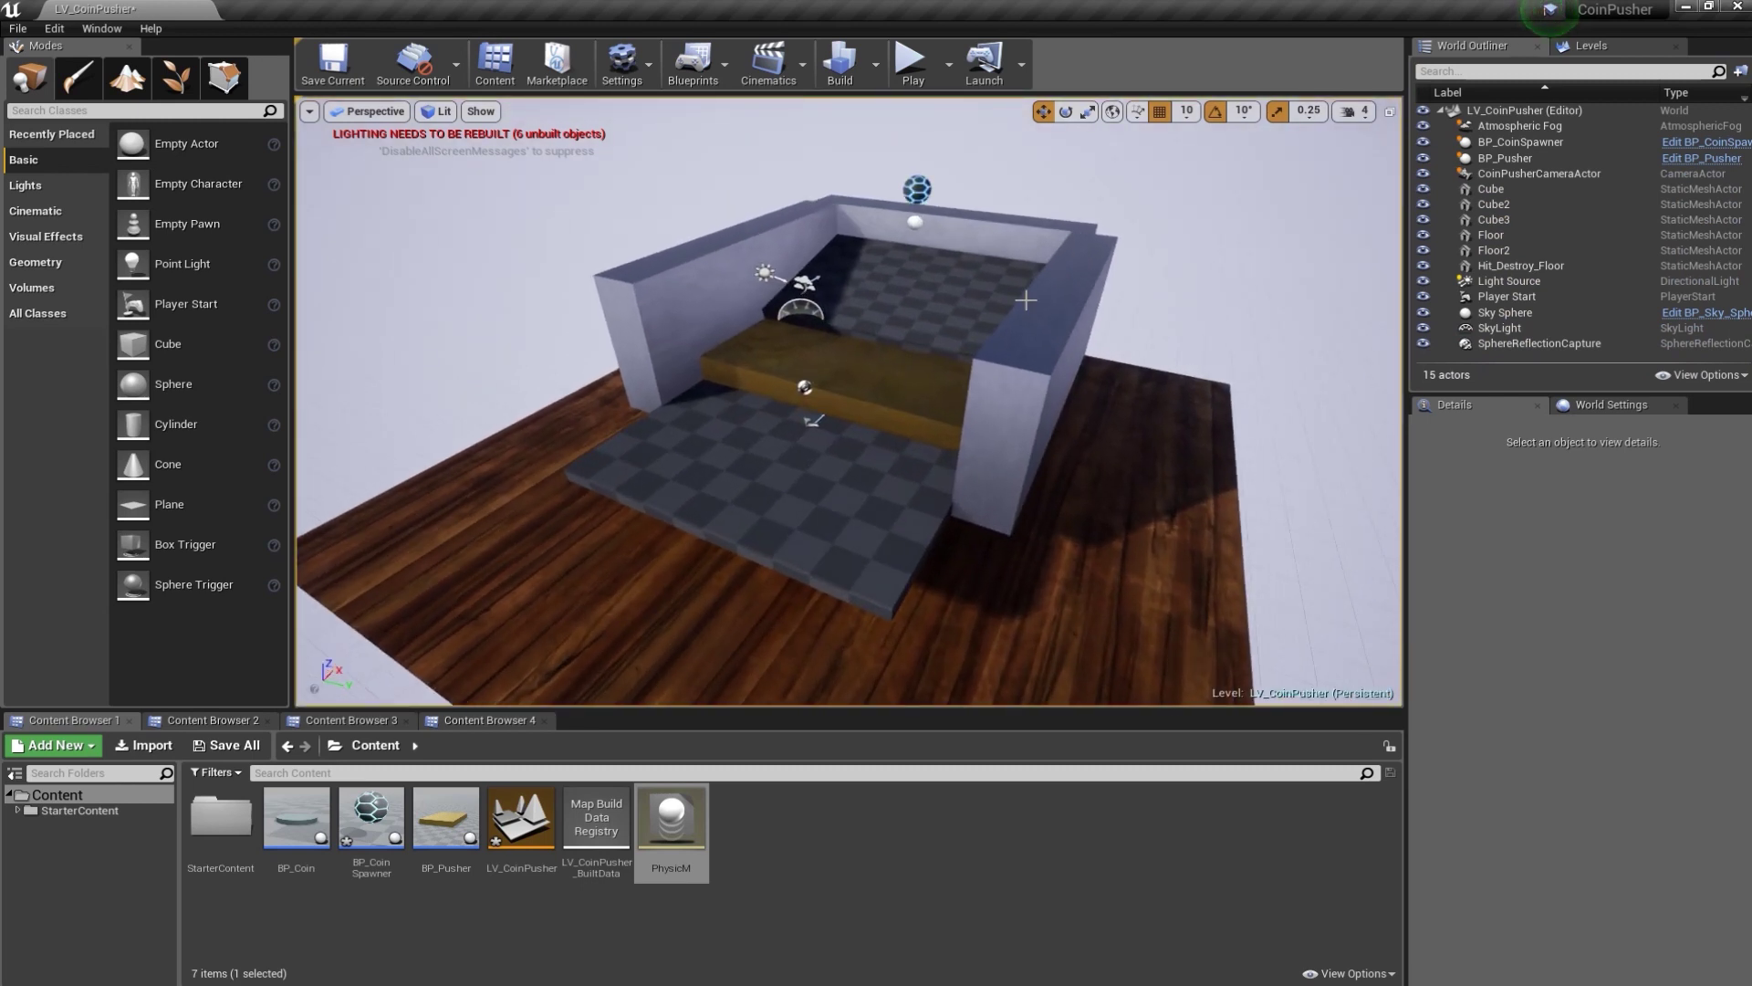